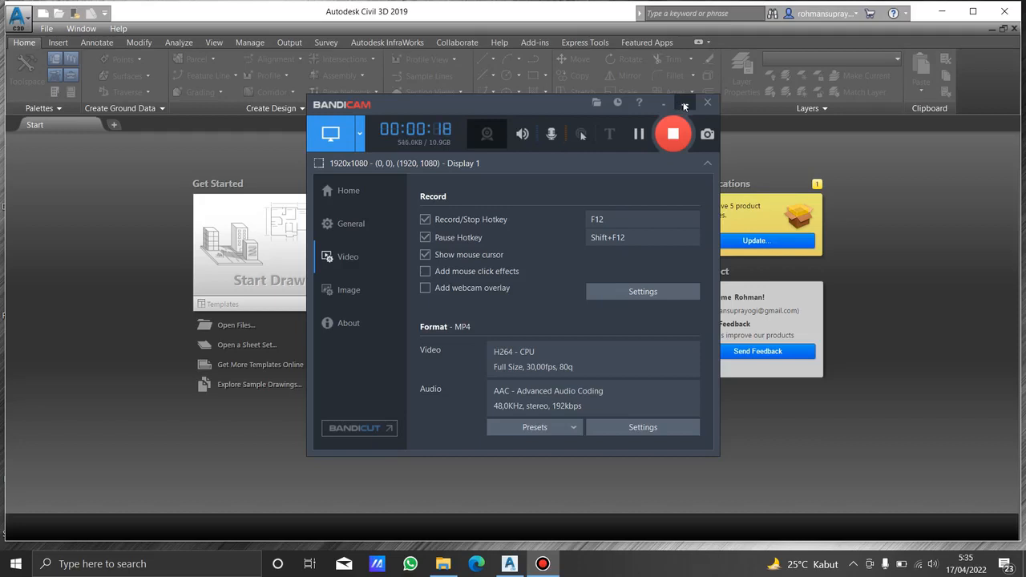
# - Open the recent drawing APK 1, dismiss the missing reference files notice and switch to model space
pyautogui.click(685, 105)
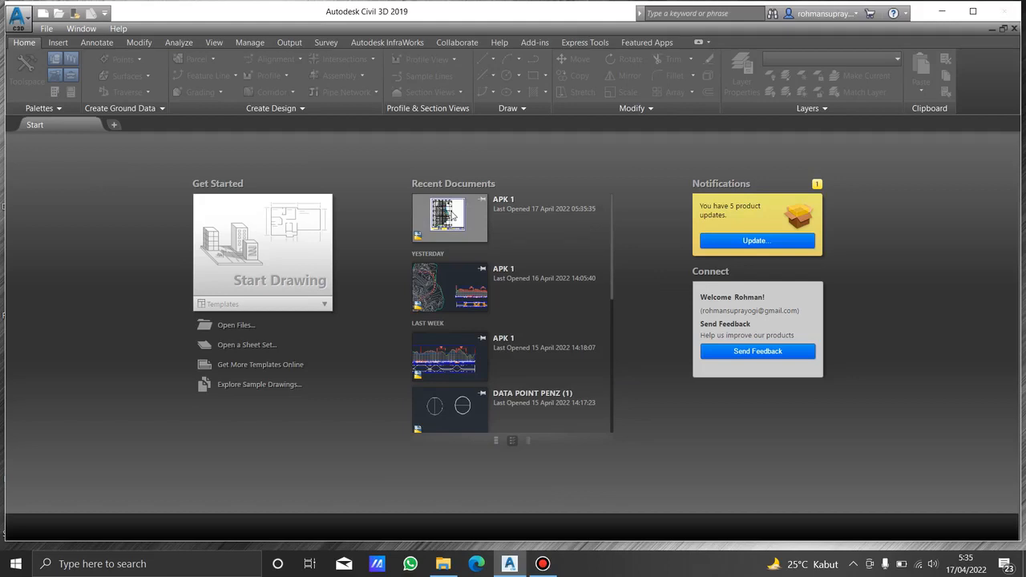
pyautogui.click(438, 231)
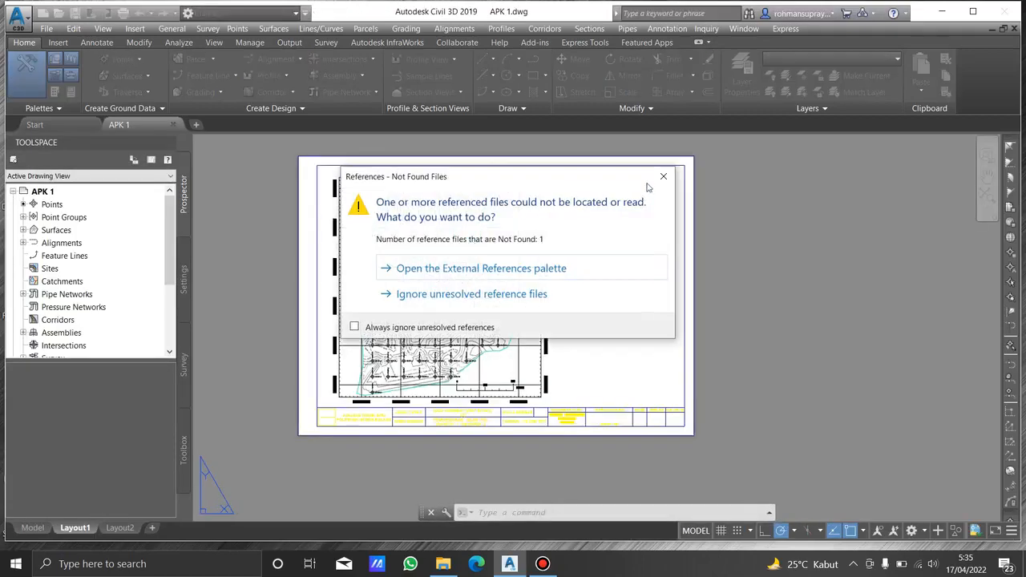
pyautogui.click(663, 177)
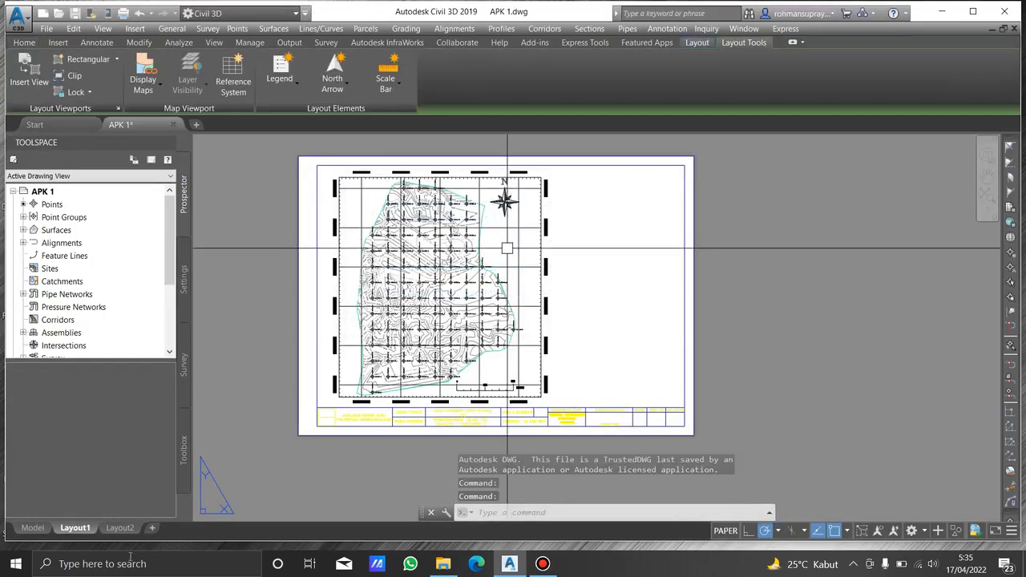
pyautogui.click(33, 528)
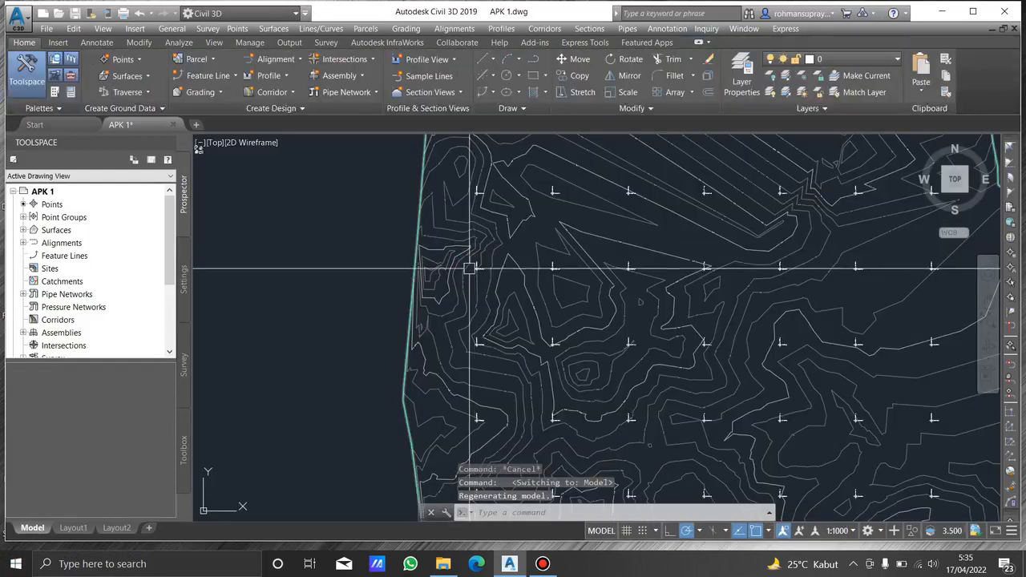
# - Erase all surface coordinate labels with their cross-and-circle markers by selecting one and every similar label
pyautogui.scroll(3, 491, 266)
pyautogui.scroll(-5, 566, 222)
pyautogui.moveTo(747, 216); pyautogui.dragTo(307, 341, button='middle')
pyautogui.scroll(-3, 307, 341)
pyautogui.moveTo(585, 295); pyautogui.dragTo(551, 310, button='middle')
pyautogui.scroll(5, 557, 352)
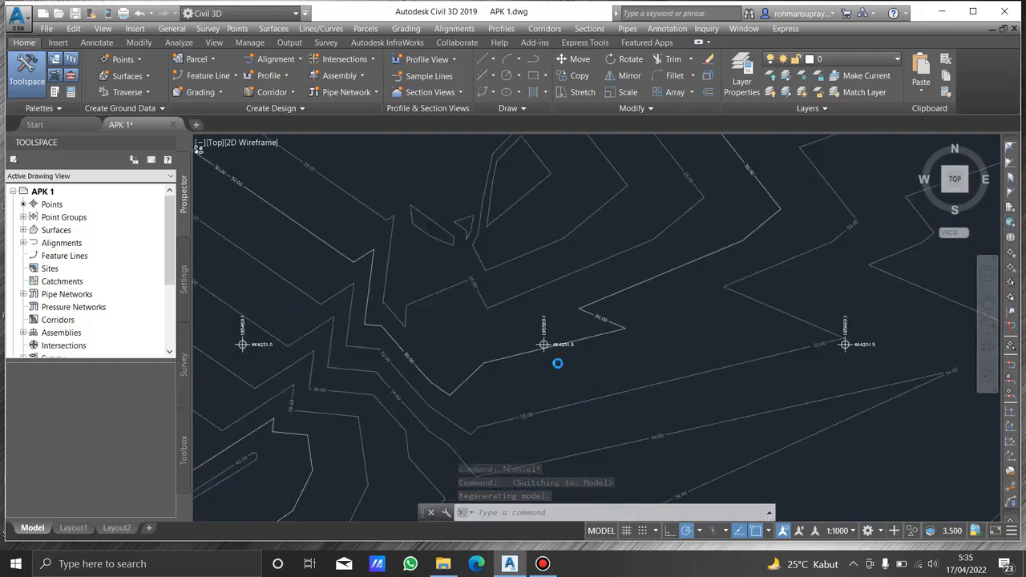
pyautogui.click(556, 322)
pyautogui.moveTo(342, 364); pyautogui.dragTo(841, 295, button='middle')
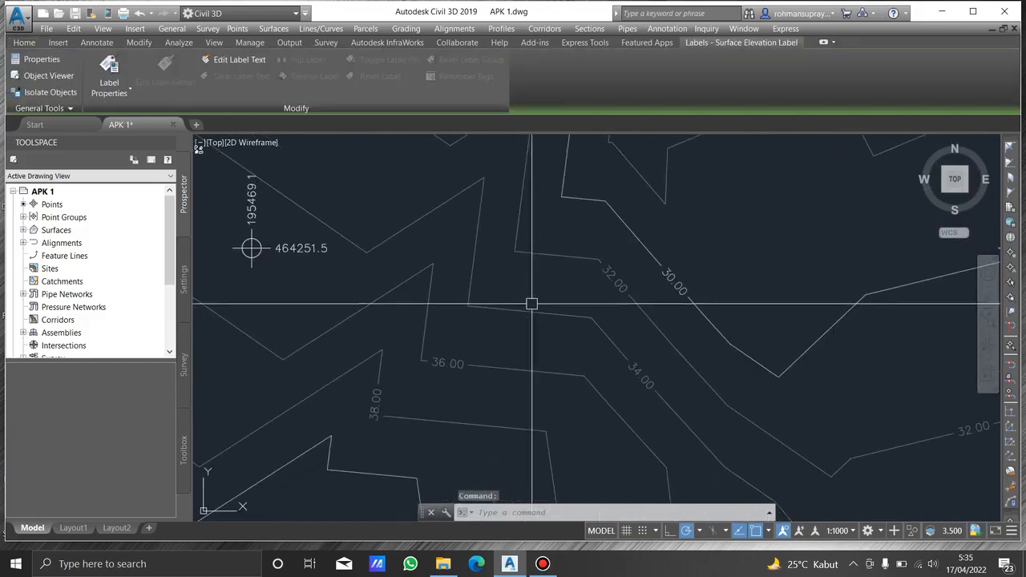
pyautogui.rightClick(303, 250)
pyautogui.click(408, 541)
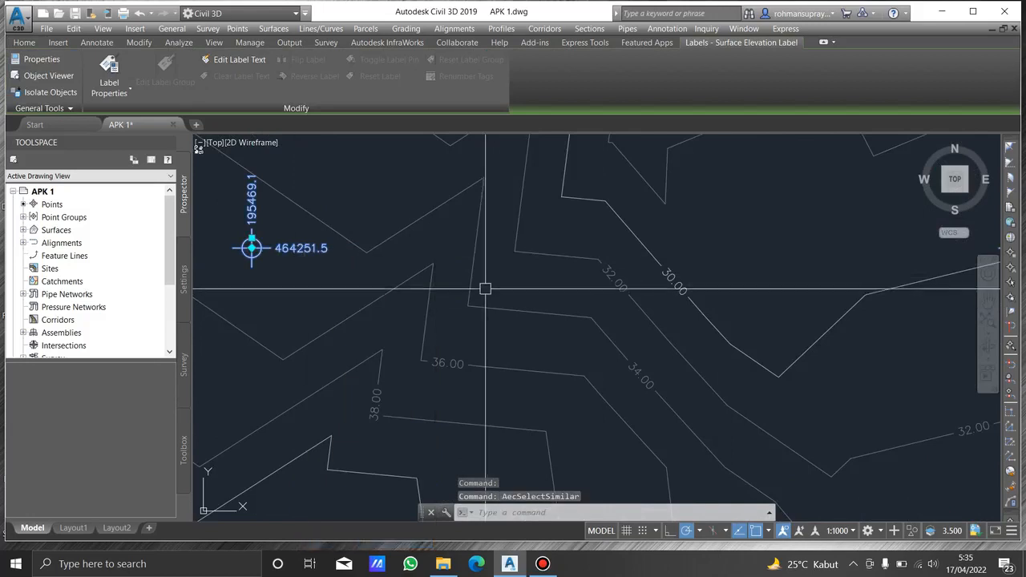
pyautogui.scroll(-4, 484, 278)
pyautogui.press('Delete')
# - Erase all contour elevation labels by picking a few of them and selecting every similar label
pyautogui.scroll(4, 503, 281)
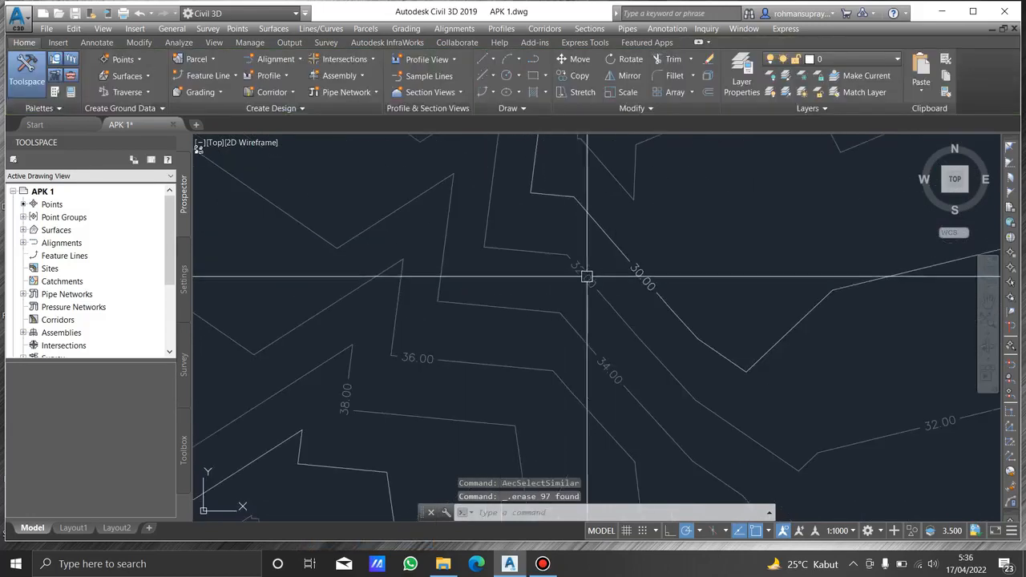
pyautogui.click(631, 275)
pyautogui.click(582, 274)
pyautogui.click(417, 357)
pyautogui.click(345, 397)
pyautogui.rightClick(346, 398)
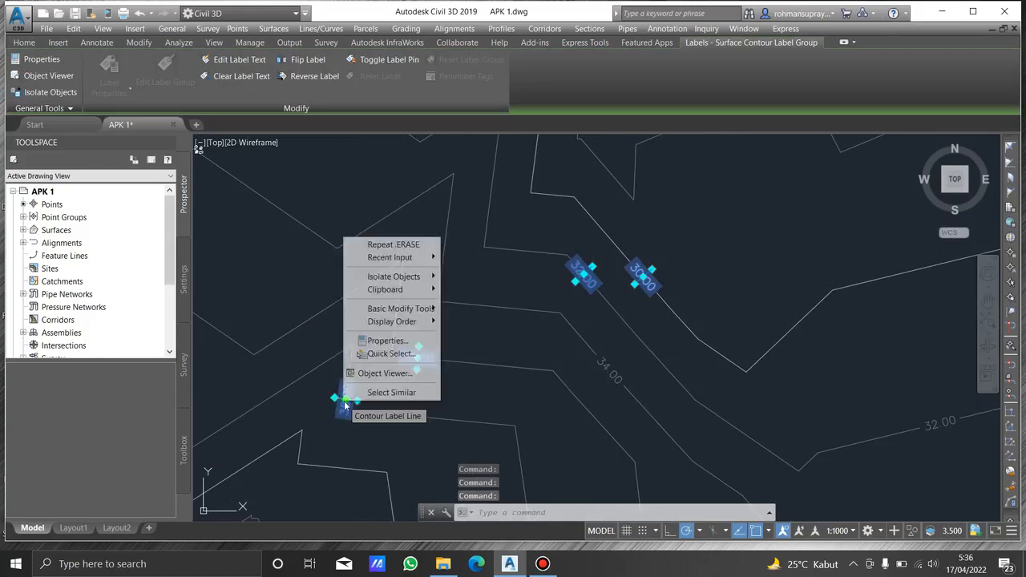
pyautogui.click(385, 392)
pyautogui.press('Delete')
pyautogui.scroll(-5, 565, 312)
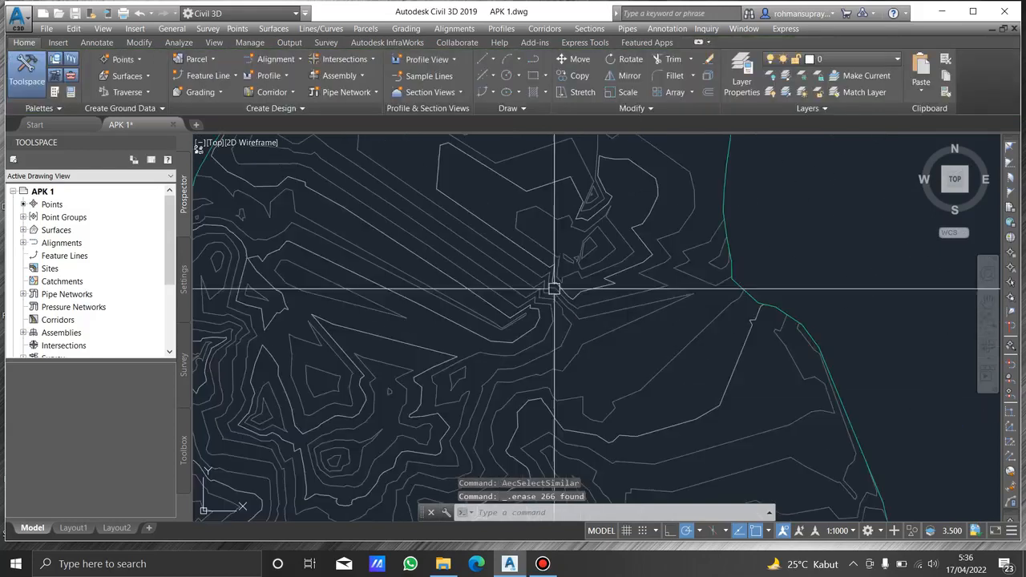
pyautogui.scroll(2, 474, 248)
pyautogui.press('Escape')
pyautogui.scroll(3, 609, 286)
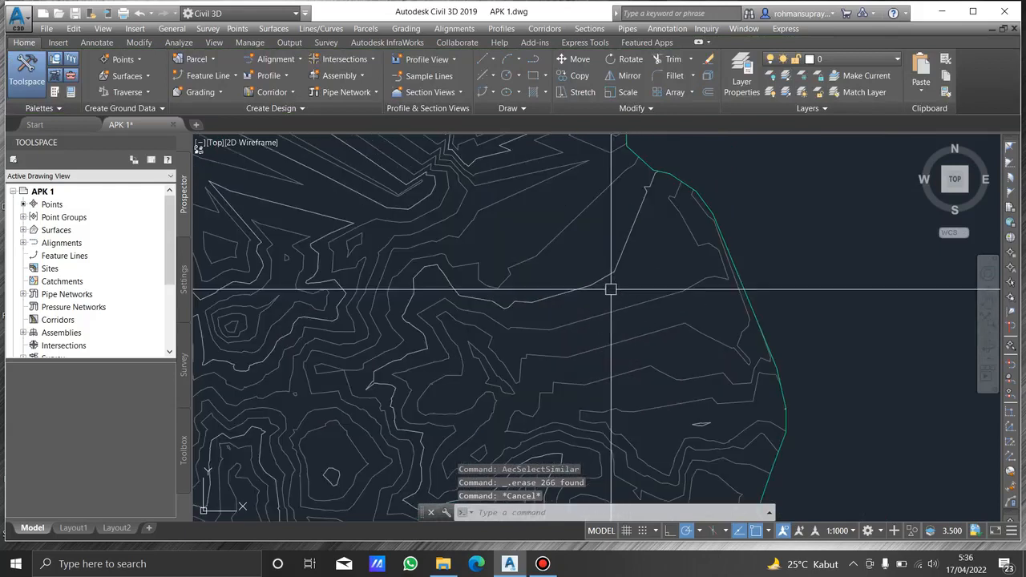
pyautogui.scroll(-3, 612, 236)
pyautogui.scroll(4, 591, 280)
pyautogui.click(620, 285)
pyautogui.click(569, 272)
pyautogui.press('Escape')
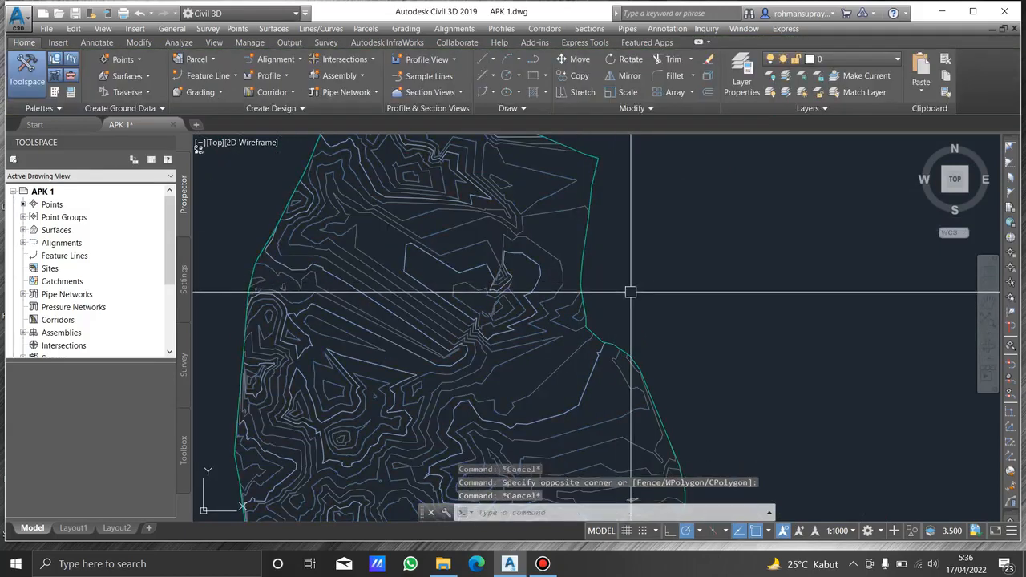
pyautogui.click(630, 280)
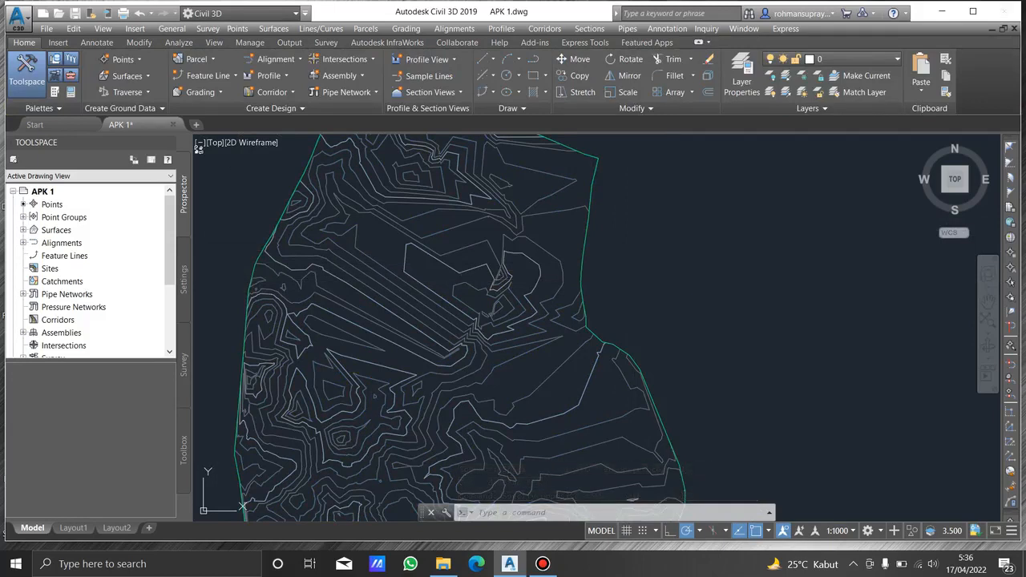
pyautogui.hotkey('ctrl', 'o')
pyautogui.press('Escape')
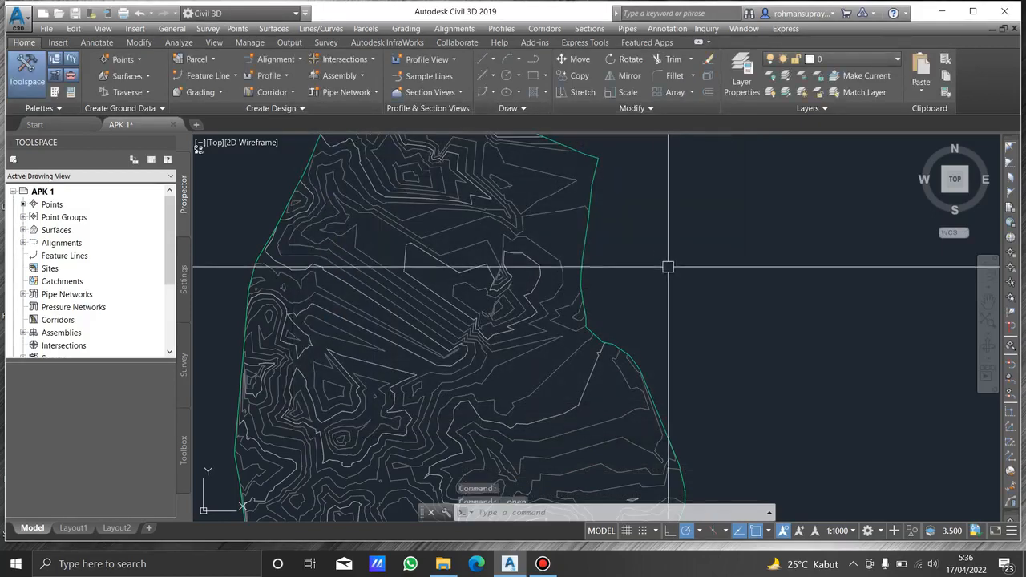
pyautogui.click(692, 279)
pyautogui.press('Escape')
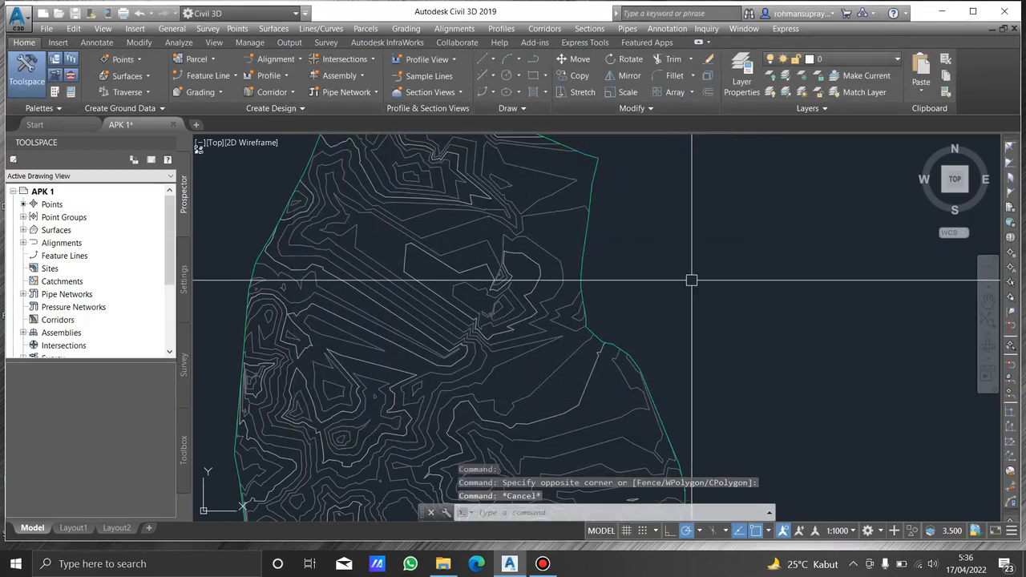
# - Start the Insert command and choose the drawing file A3 POLINEMA as the block source
pyautogui.write('INSERT')
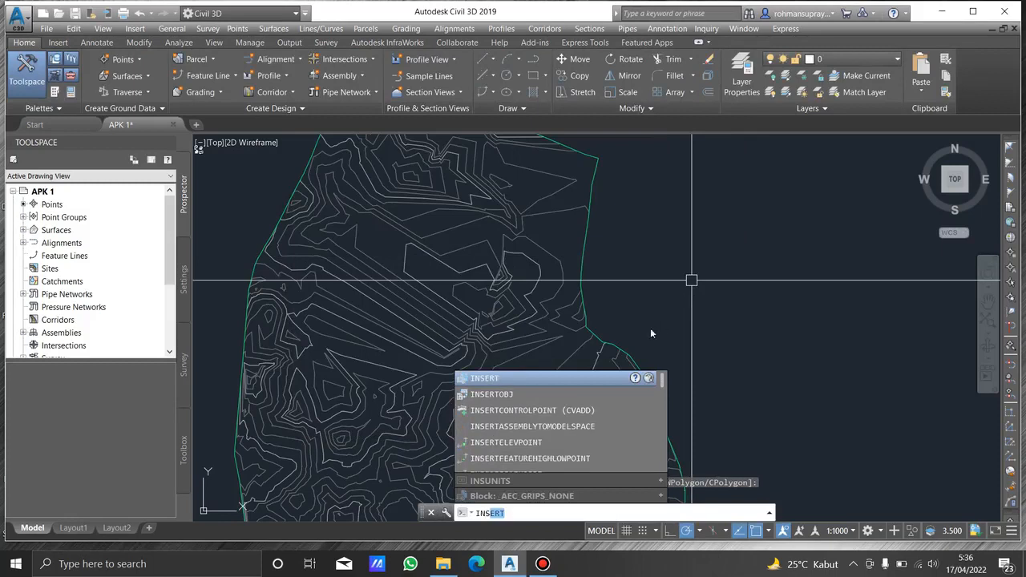
pyautogui.click(549, 378)
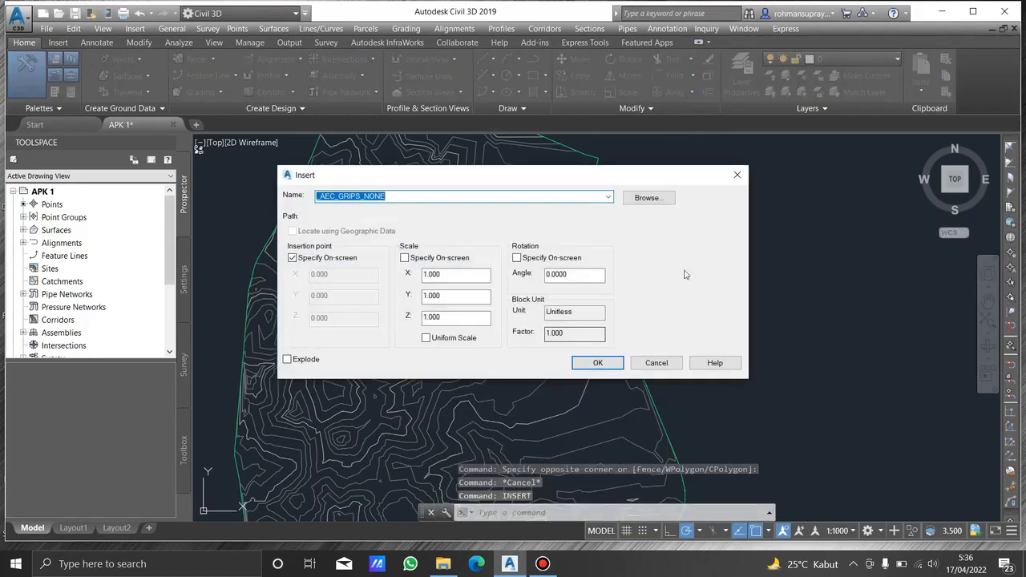
pyautogui.click(643, 197)
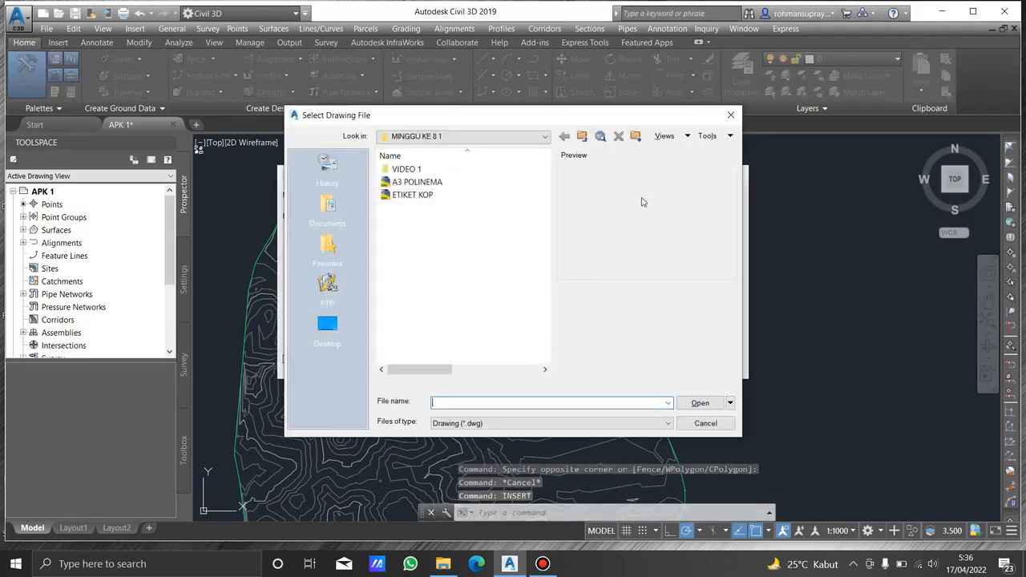
pyautogui.click(449, 183)
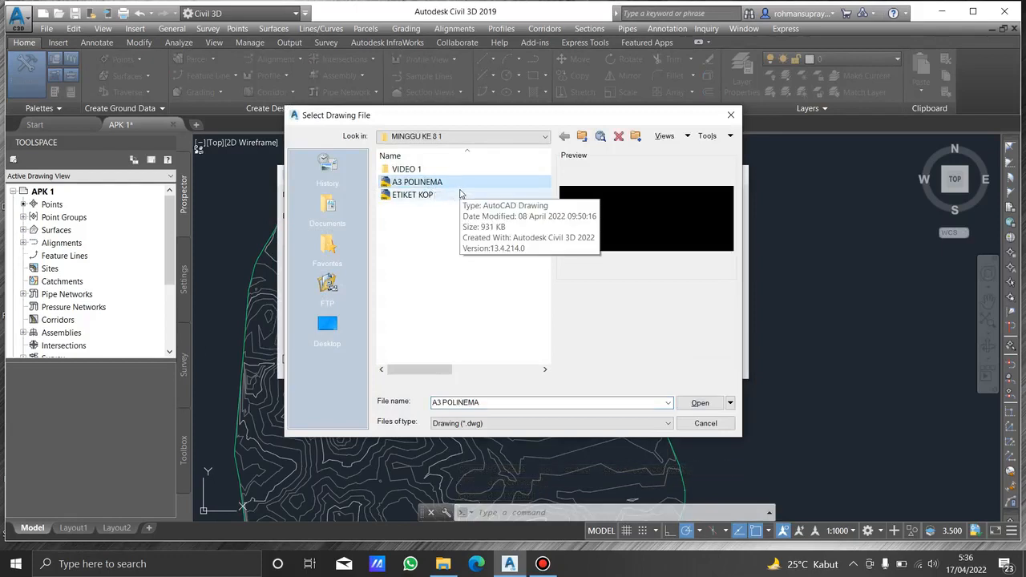
pyautogui.click(692, 407)
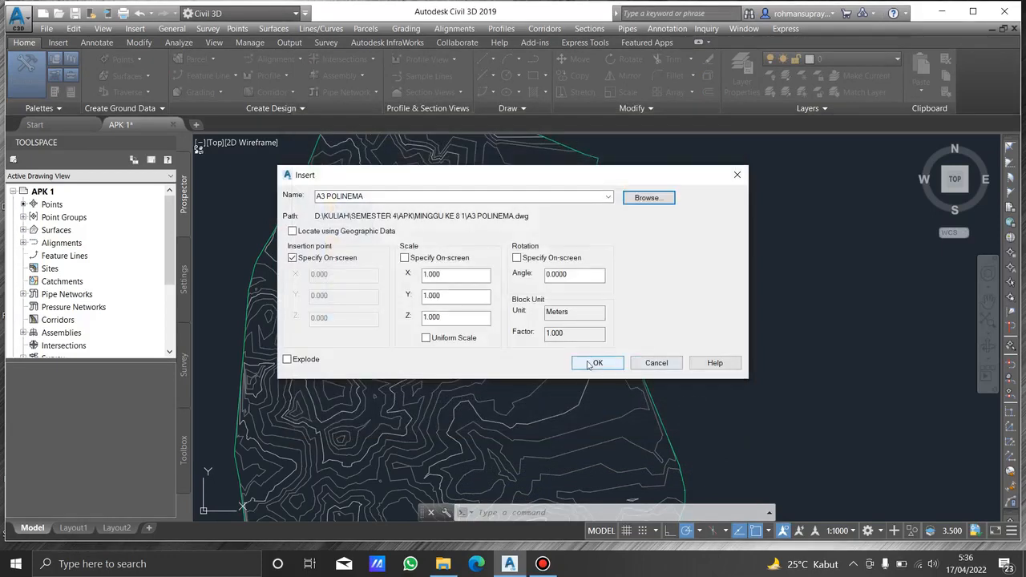
# - Insert the A3 POLINEMA block located using geographic data, accepting the coordinate system mismatch, and close the event viewer
pyautogui.click(344, 233)
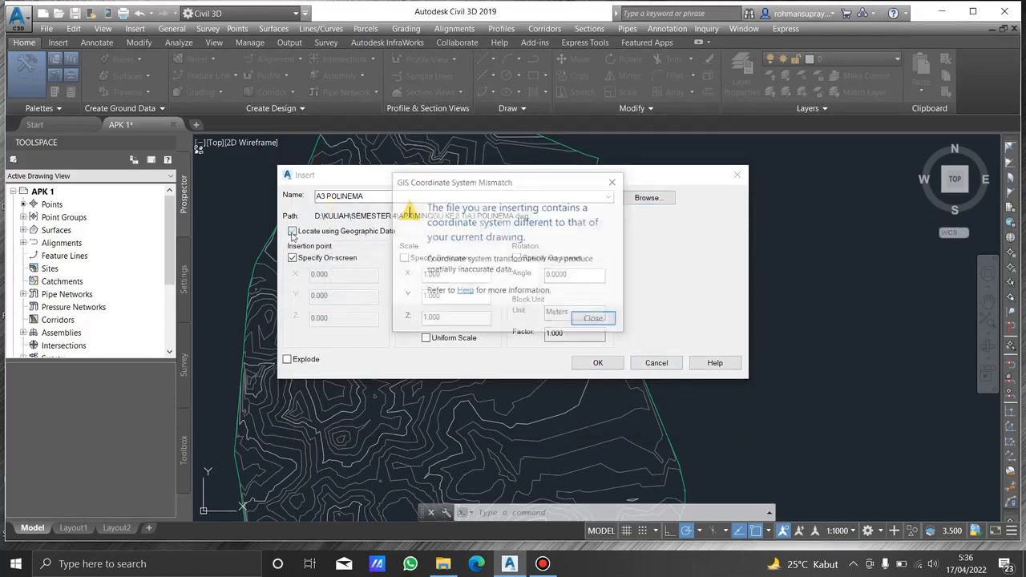
pyautogui.click(595, 321)
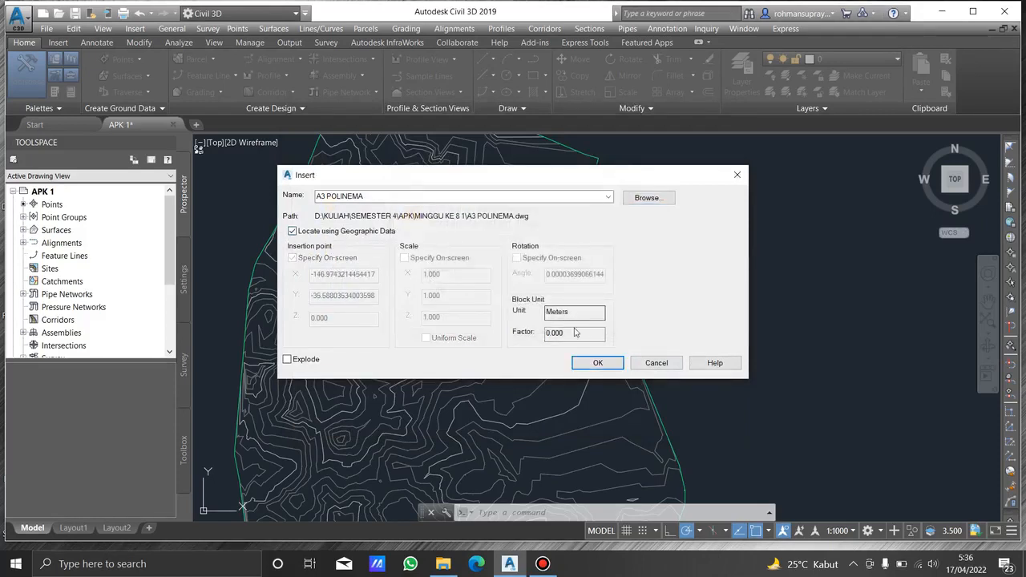
pyautogui.click(598, 363)
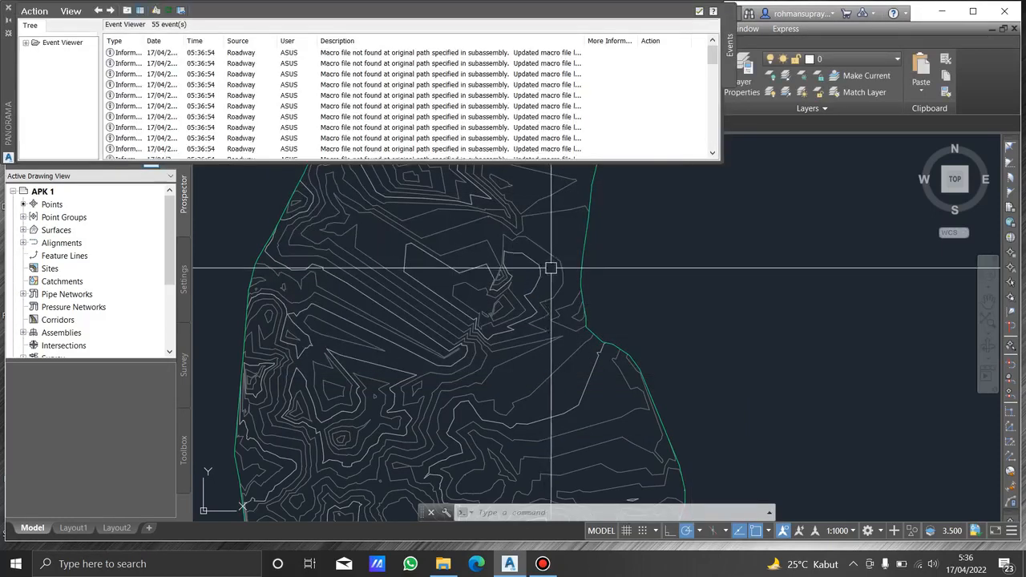
pyautogui.scroll(-7, 650, 275)
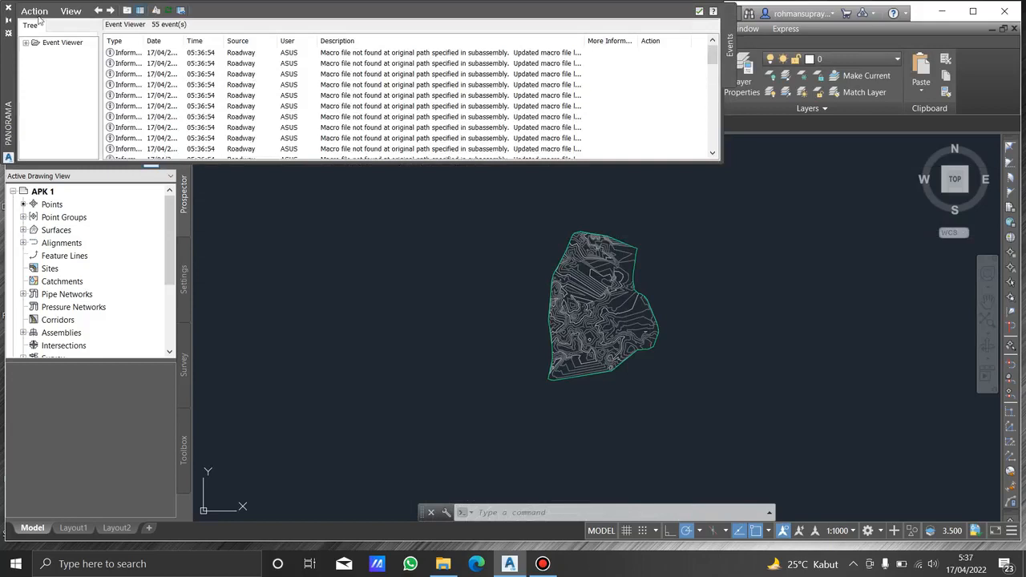
pyautogui.click(9, 10)
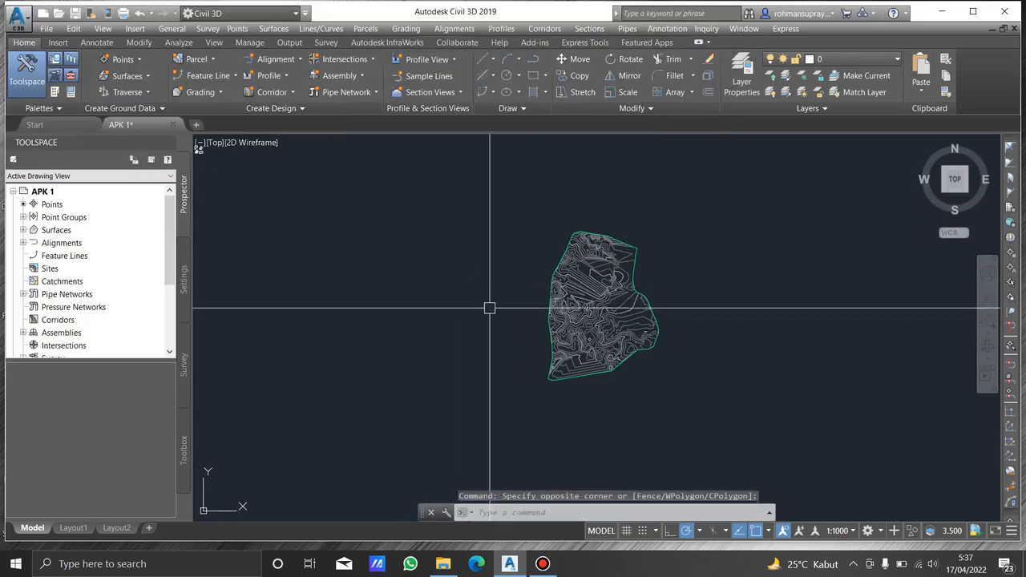
pyautogui.scroll(7, 614, 277)
pyautogui.scroll(-7, 614, 277)
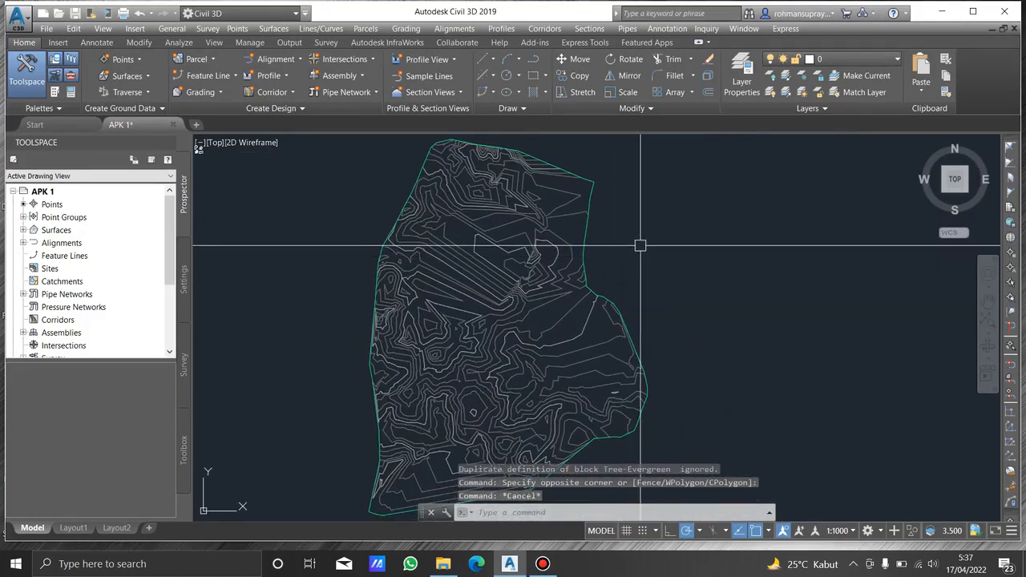
pyautogui.press('Escape')
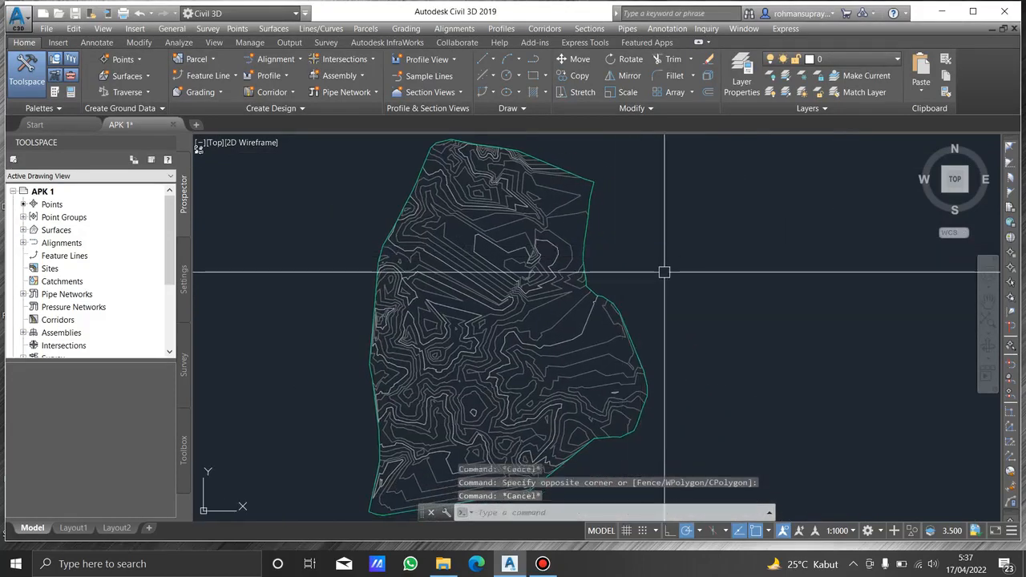
# - Draw a circle with a radius of about 18 m in the empty area east of the surface boundary
pyautogui.scroll(3, 657, 266)
pyautogui.scroll(2, 607, 287)
pyautogui.write('c')
pyautogui.press('Return')
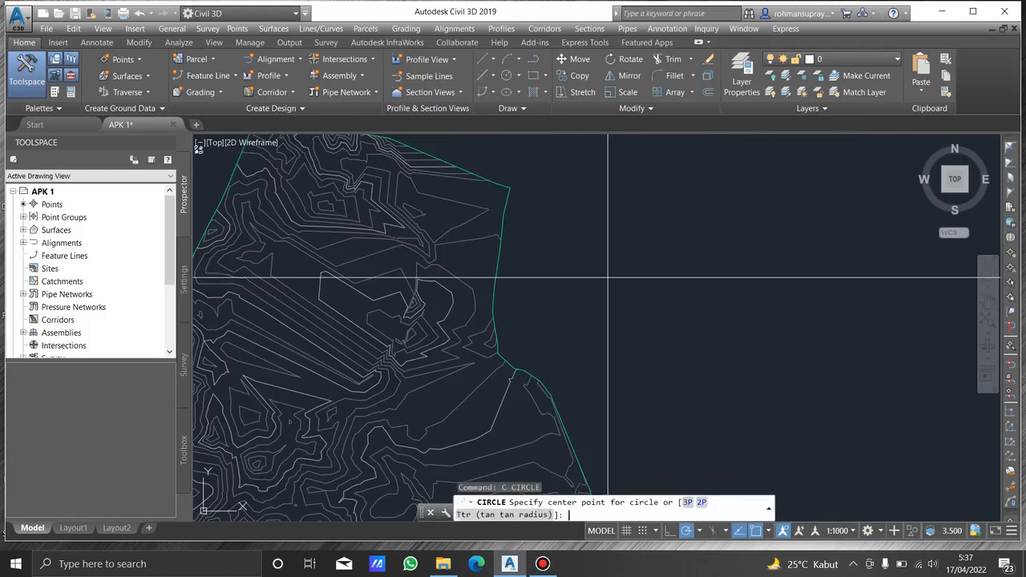
pyautogui.scroll(3, 608, 278)
pyautogui.click(598, 272)
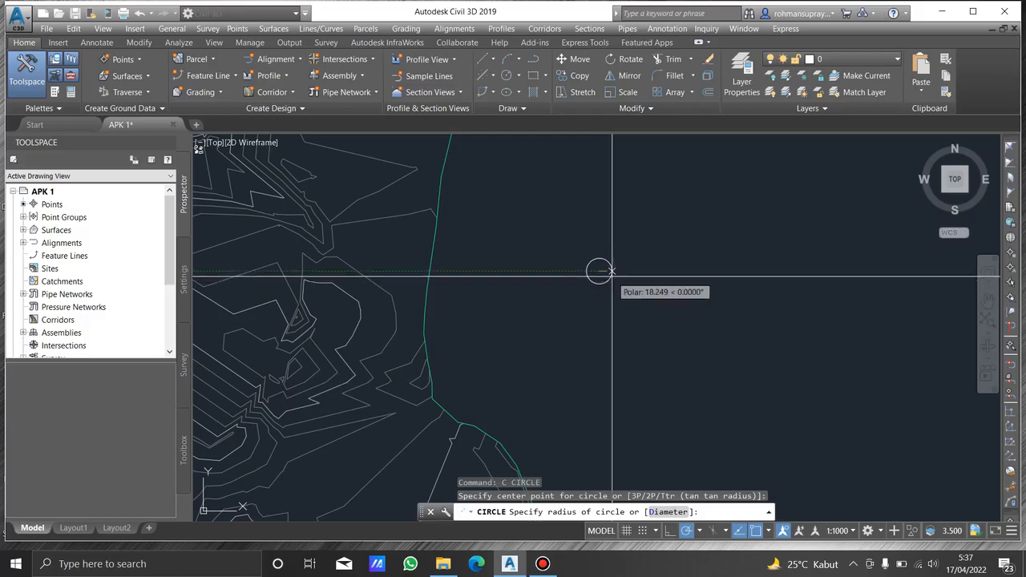
pyautogui.press('Escape')
# - Draw a horizontal and a vertical polyline through the circle's centre, joining its opposite quadrant points
pyautogui.write('p')
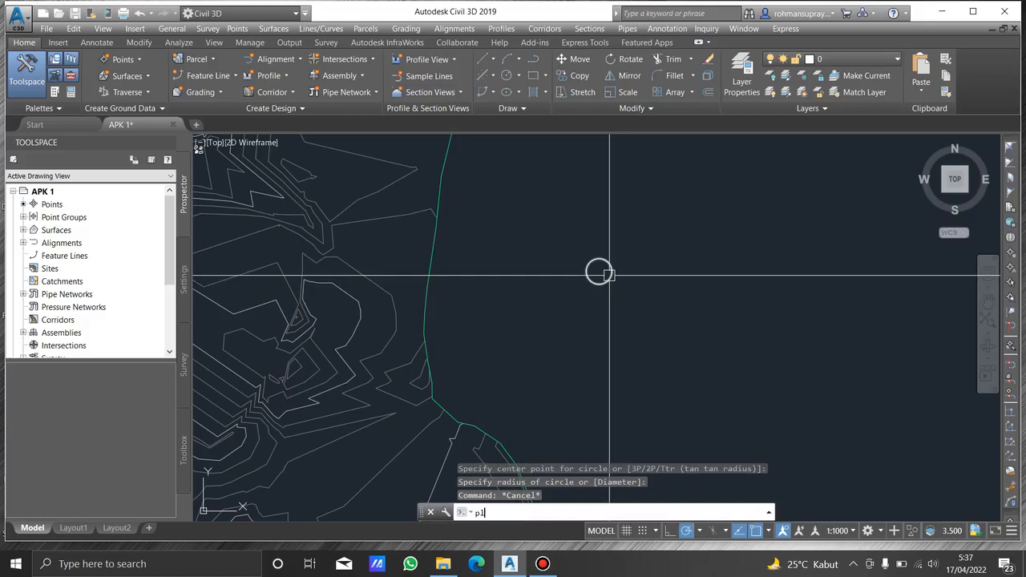
pyautogui.write('l')
pyautogui.press('Return')
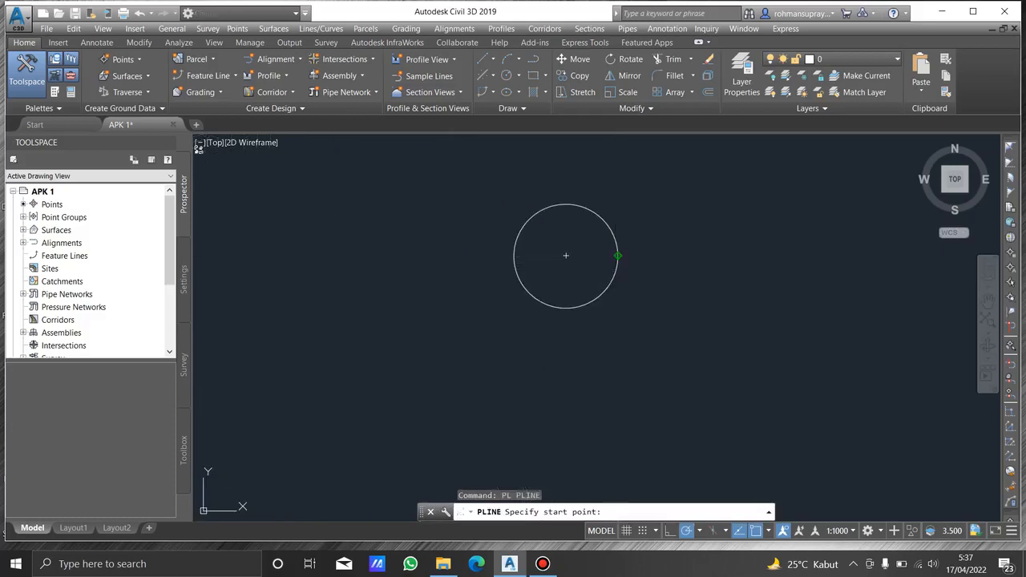
pyautogui.click(618, 256)
pyautogui.click(515, 256)
pyautogui.press('Escape')
pyautogui.press('Return')
pyautogui.click(566, 202)
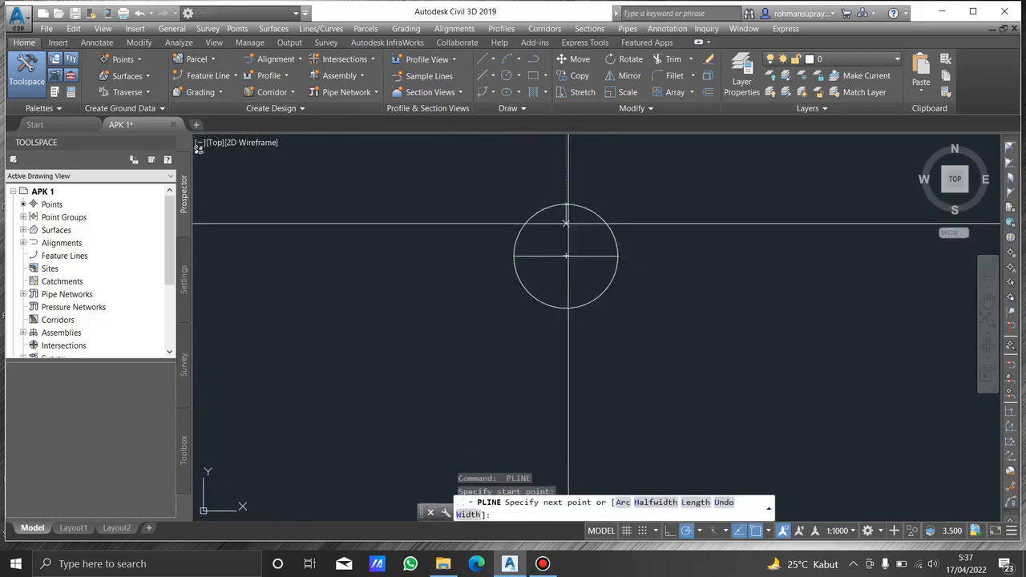
pyautogui.click(566, 308)
pyautogui.press('Escape')
# - Cut the circle with its two crossing polylines and paste them back as a single block east of the surface boundary
pyautogui.click(618, 344)
pyautogui.click(513, 284)
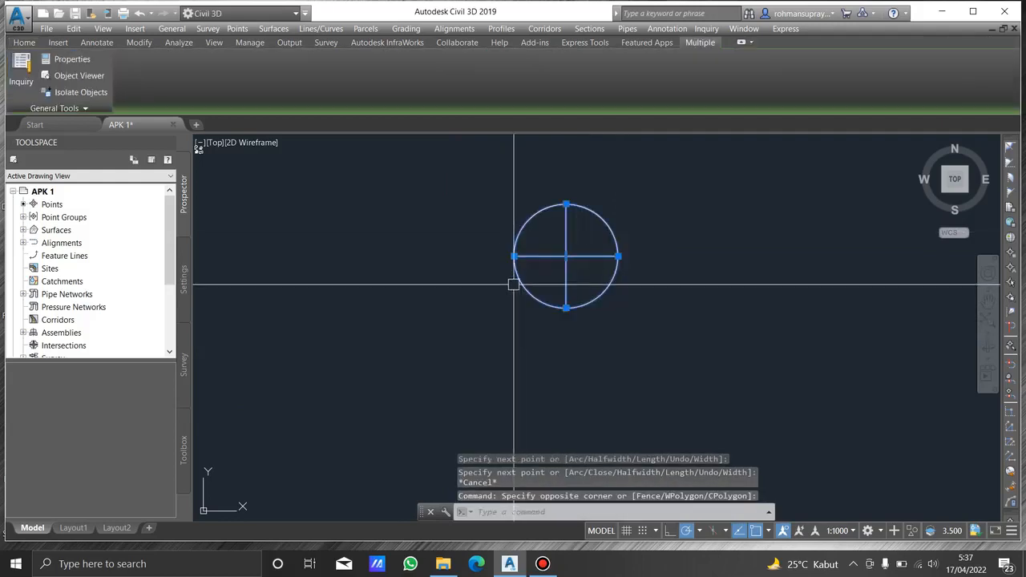
pyautogui.hotkey('ctrl', 'x')
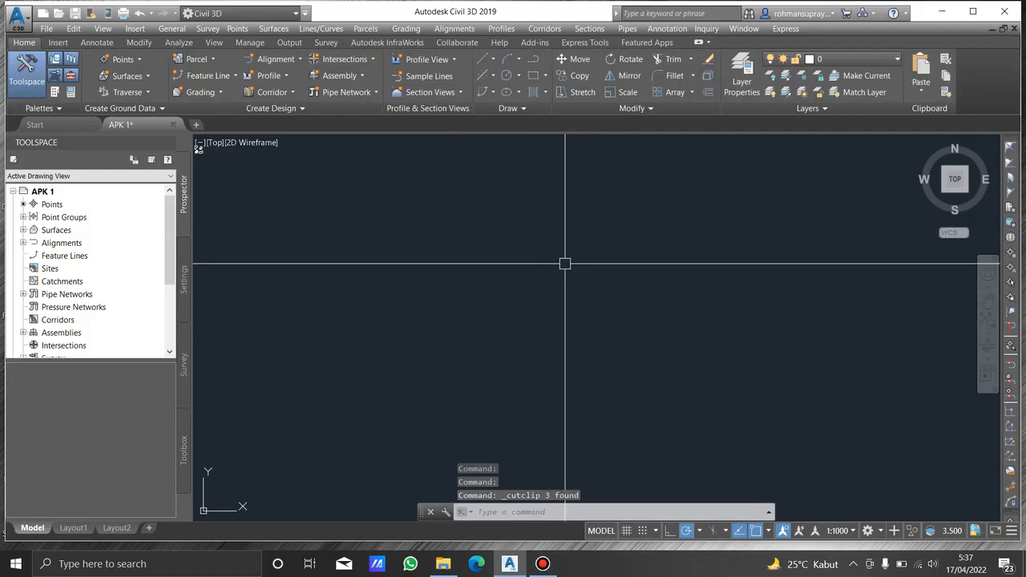
pyautogui.hotkey('ctrl', 'shift', 'v')
pyautogui.scroll(-3, 569, 313)
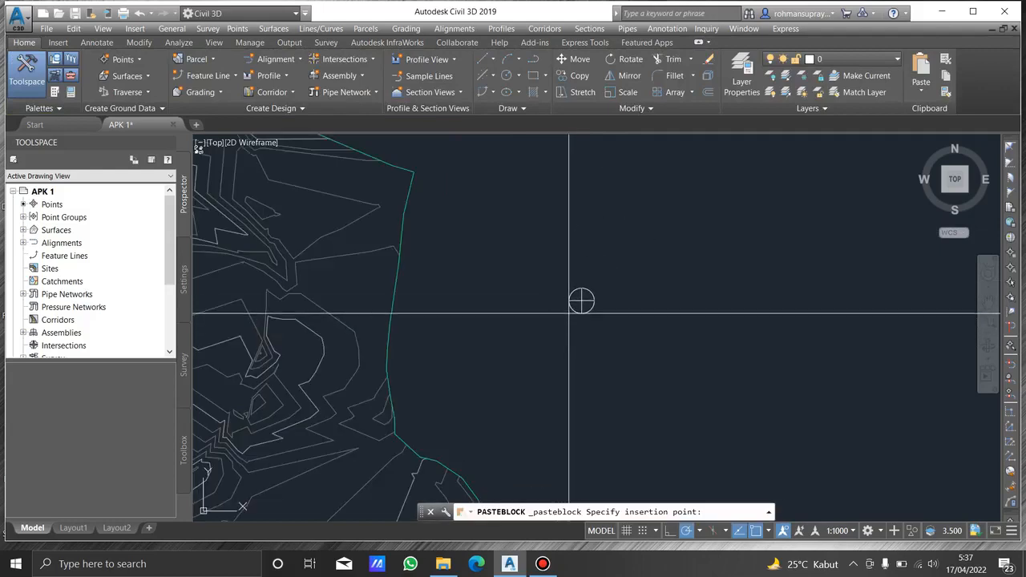
pyautogui.click(566, 307)
pyautogui.click(572, 305)
# - Edit the contour surface's style so the Elevations component is visible in plan view, and apply it
pyautogui.scroll(-3, 565, 303)
pyautogui.moveTo(465, 294); pyautogui.dragTo(634, 284, button='middle')
pyautogui.click(634, 284)
pyautogui.rightClick(634, 284)
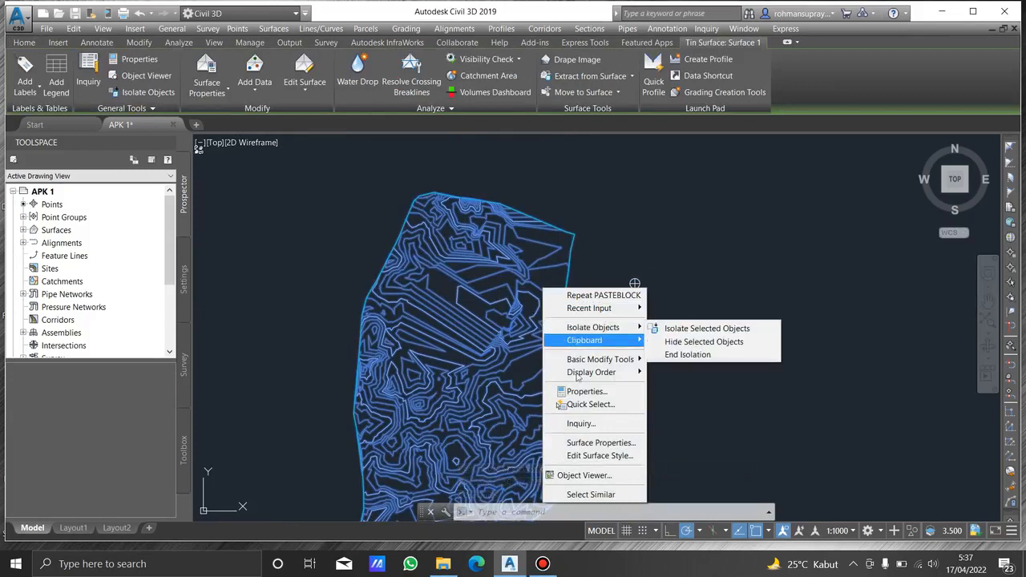
pyautogui.click(618, 457)
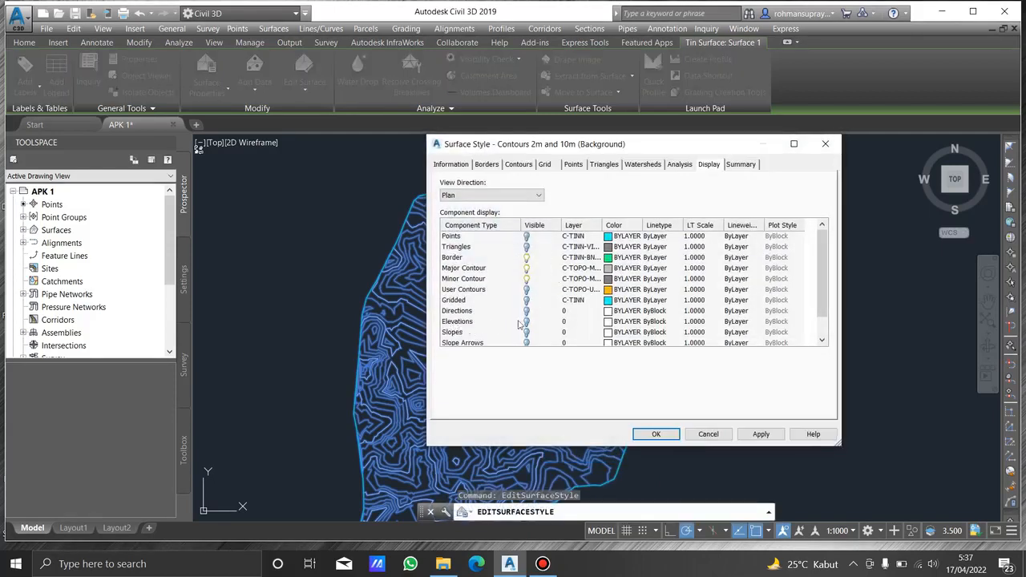
pyautogui.click(764, 437)
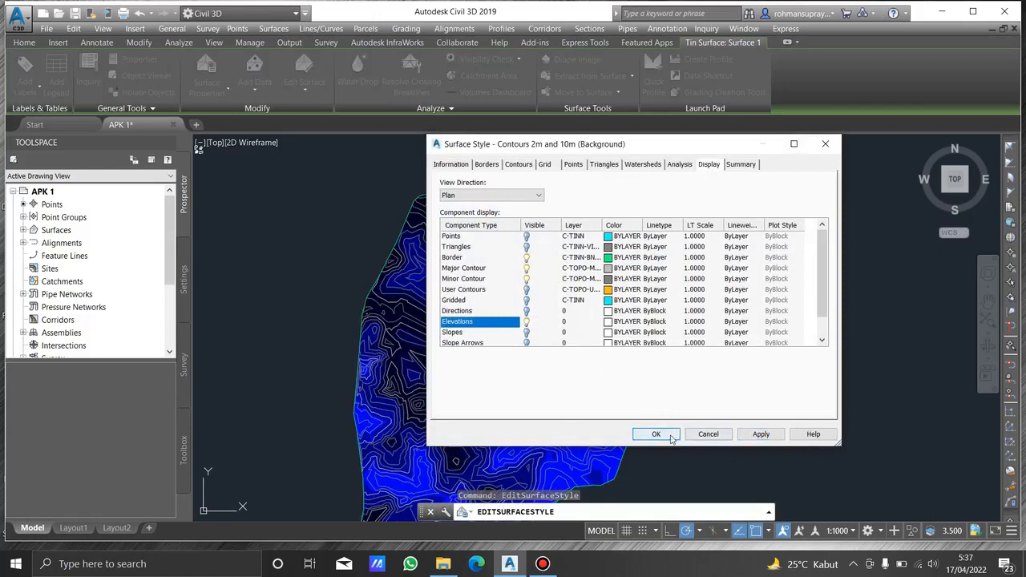
pyautogui.click(656, 434)
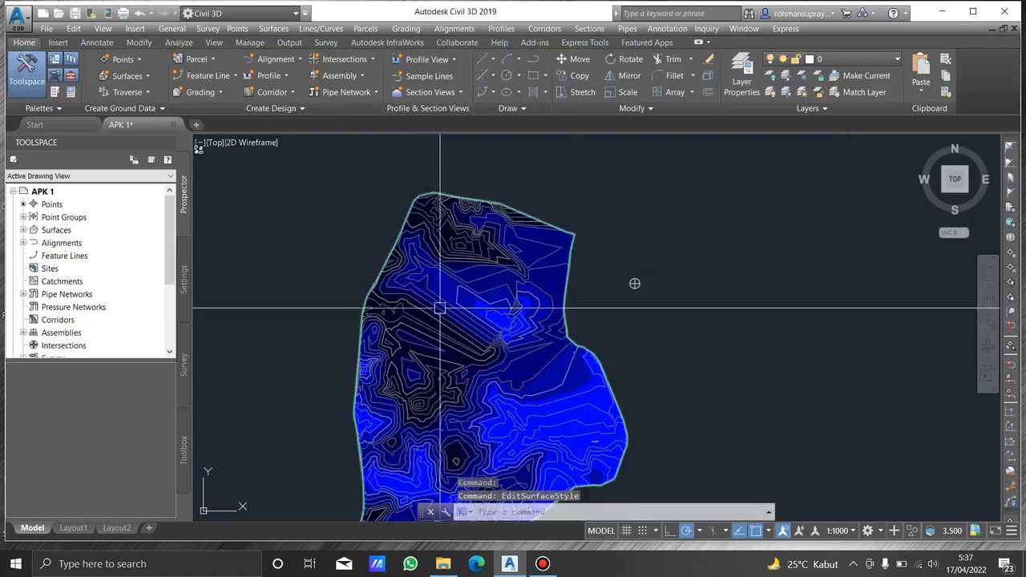
# - Copy the crossed-circle block from its centre to two points level with it, in the surface's northwestern and northeastern parts
pyautogui.moveTo(439, 309); pyautogui.dragTo(477, 309, button='middle')
pyautogui.scroll(4, 705, 289)
pyautogui.click(705, 289)
pyautogui.write('co')
pyautogui.press('Return')
pyautogui.scroll(4, 714, 260)
pyautogui.click(702, 261)
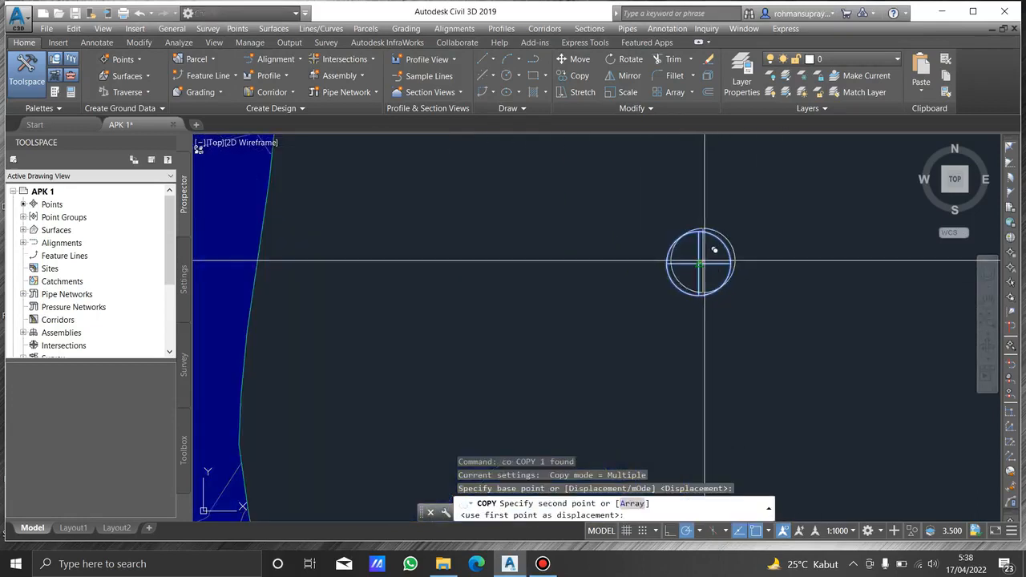
pyautogui.scroll(-5, 714, 250)
pyautogui.scroll(2, 439, 251)
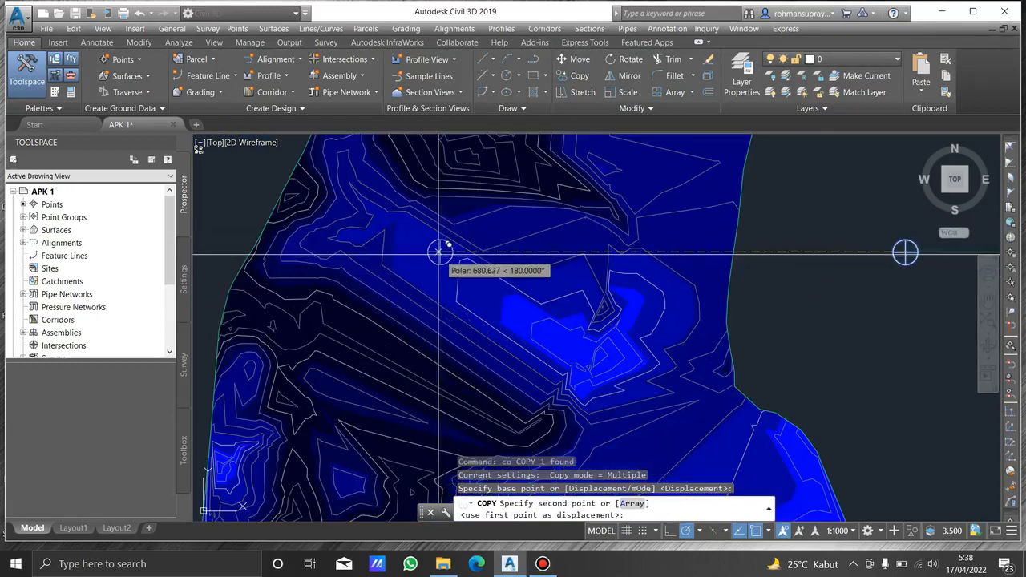
pyautogui.click(423, 252)
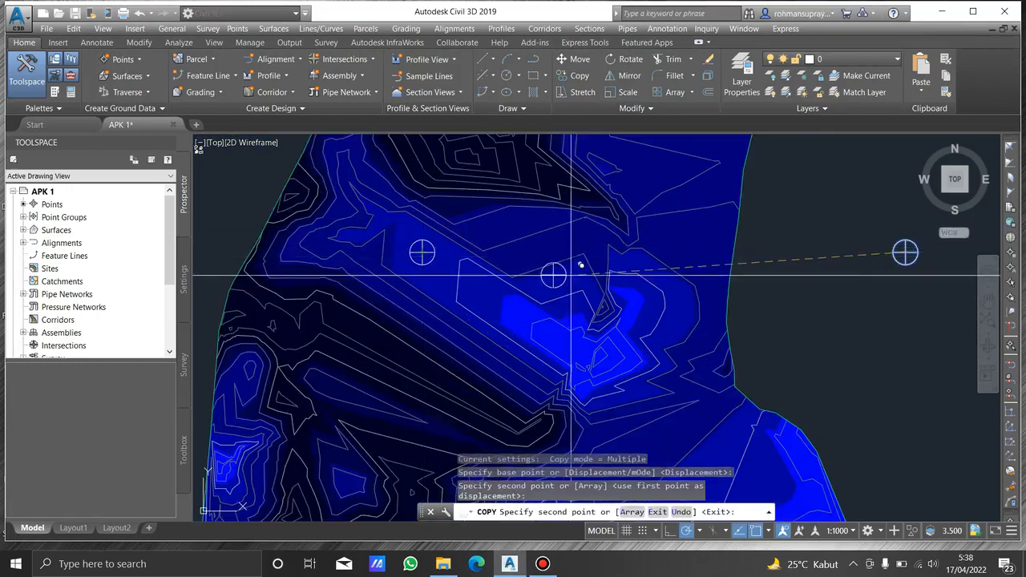
pyautogui.click(696, 252)
# - Place three more copies of the marker block on the surface: east of the middle, in the southwest and near the southern end
pyautogui.scroll(-2, 697, 374)
pyautogui.scroll(2, 687, 377)
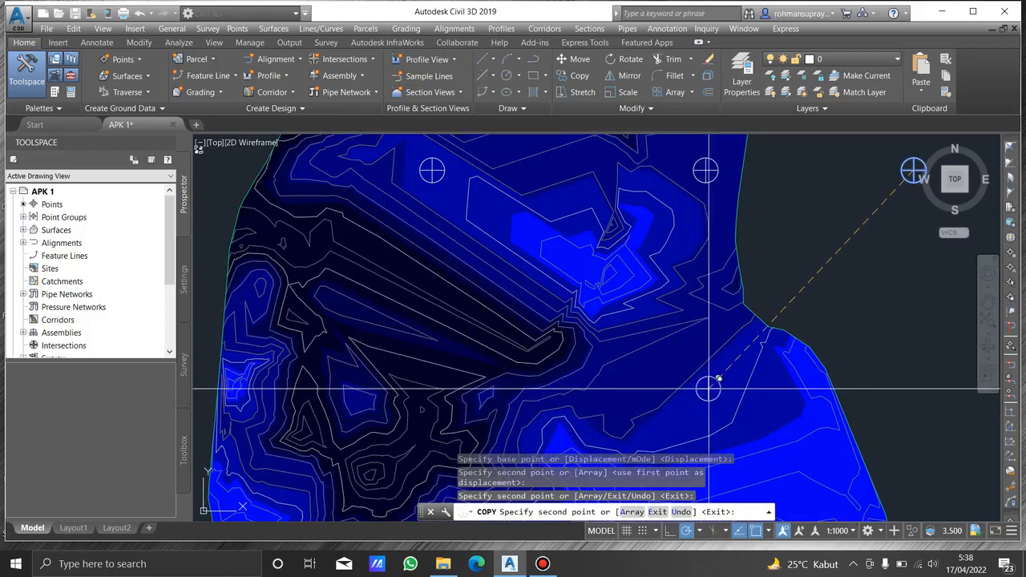
pyautogui.click(708, 387)
pyautogui.moveTo(684, 391); pyautogui.dragTo(757, 245, button='middle')
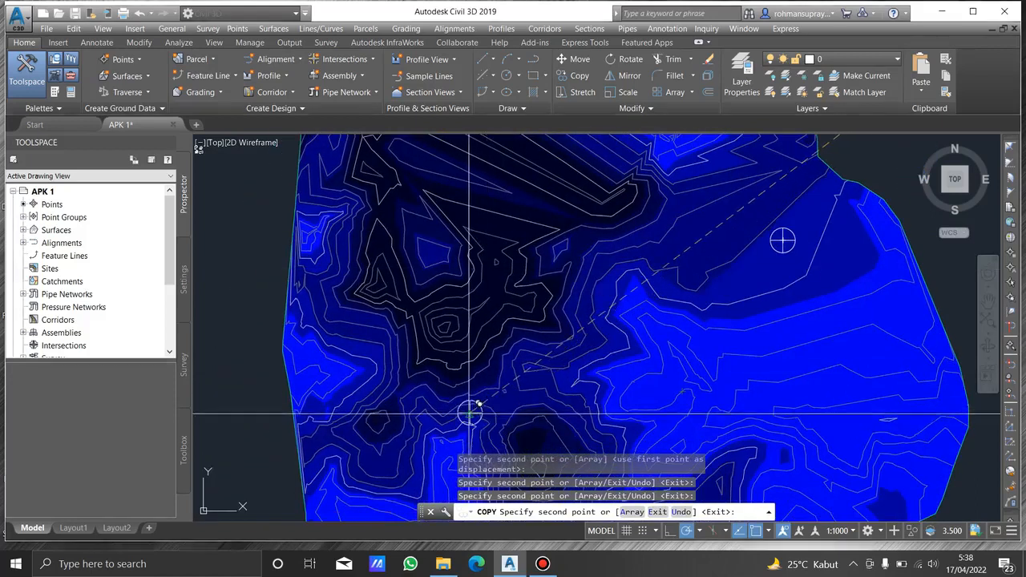
pyautogui.moveTo(458, 422); pyautogui.dragTo(521, 282, button='middle')
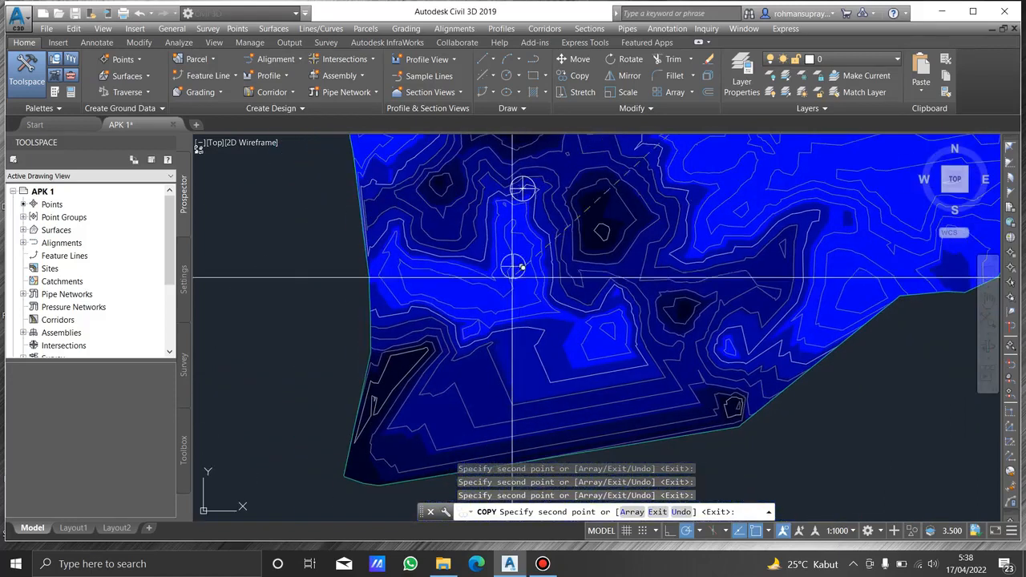
pyautogui.click(522, 389)
pyautogui.scroll(-2, 540, 365)
pyautogui.moveTo(634, 294); pyautogui.dragTo(577, 403, button='middle')
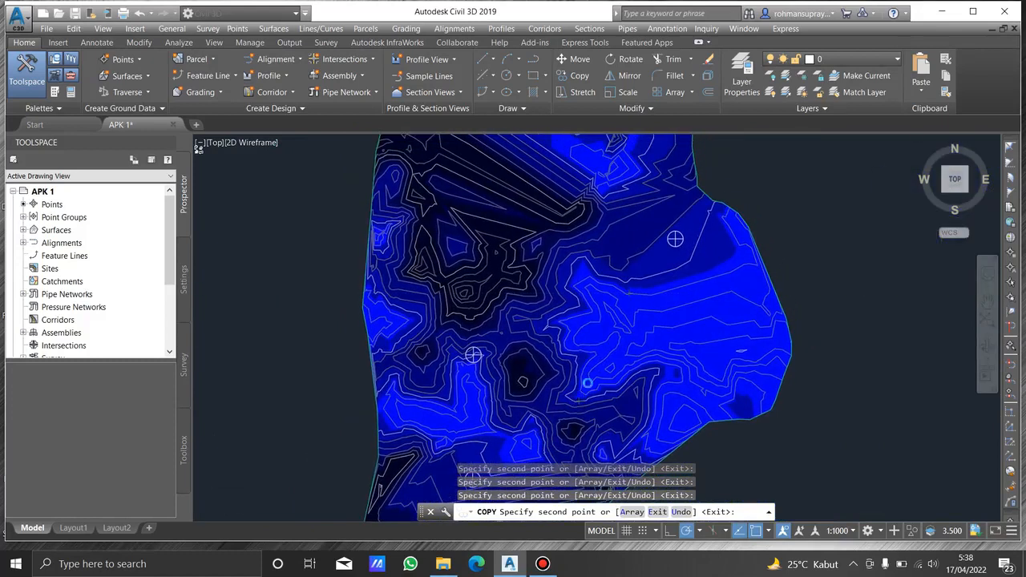
pyautogui.press('Escape')
# - Erase the original marker block lying outside the surface, east of its boundary
pyautogui.moveTo(682, 239); pyautogui.dragTo(651, 315, button='middle')
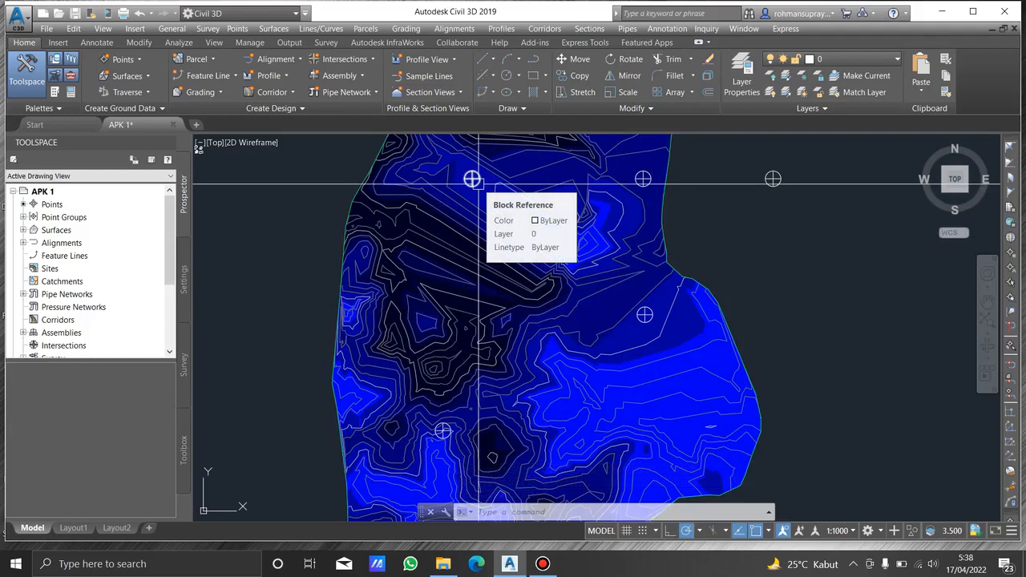
pyautogui.click(753, 232)
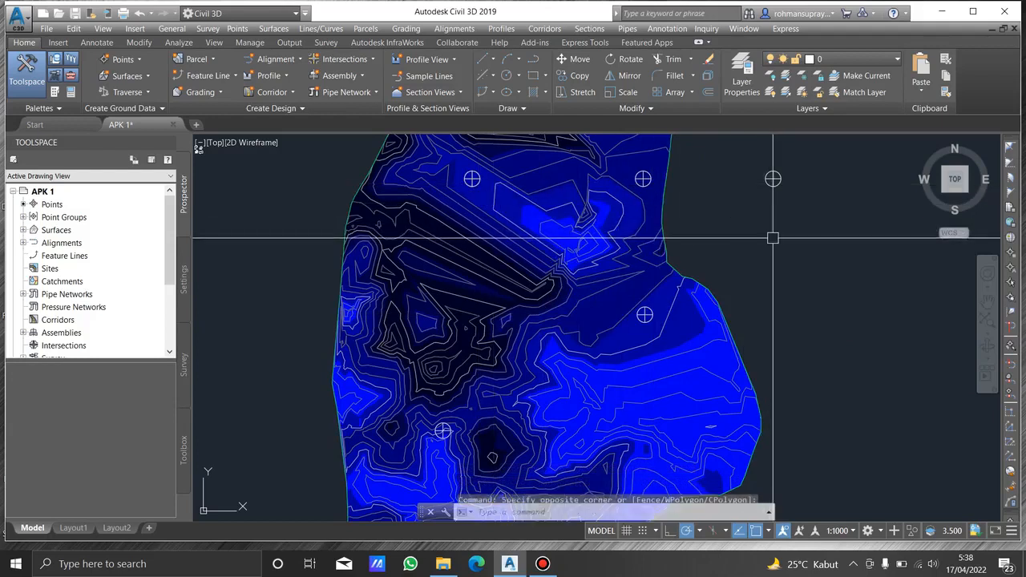
pyautogui.press('Escape')
pyautogui.press('Escape')
pyautogui.click(758, 250)
pyautogui.press('Escape')
pyautogui.moveTo(739, 212); pyautogui.dragTo(677, 242, button='middle')
pyautogui.press('Escape')
pyautogui.click(726, 236)
pyautogui.click(684, 202)
pyautogui.press('Escape')
pyautogui.click(705, 218)
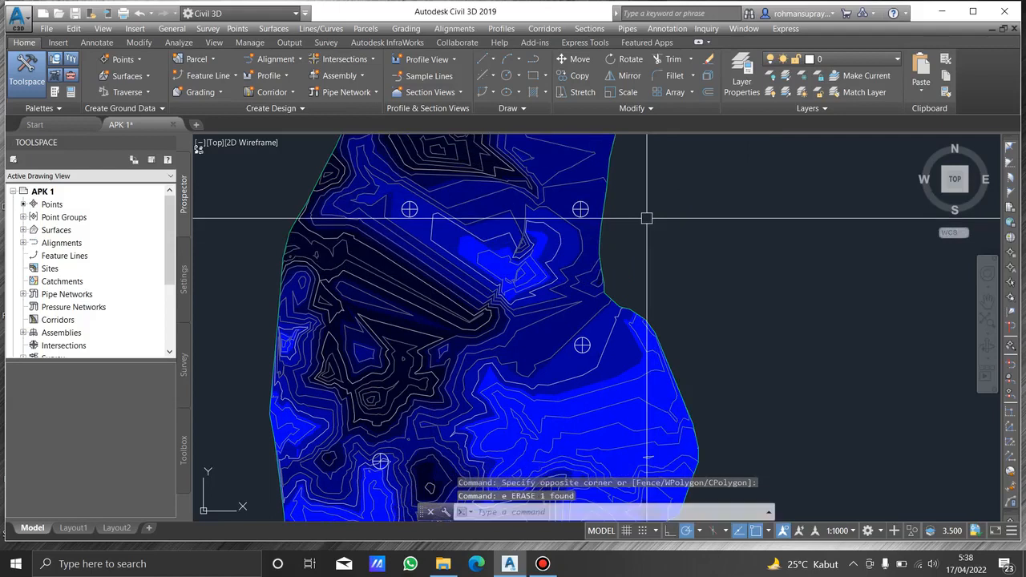
pyautogui.press('Escape')
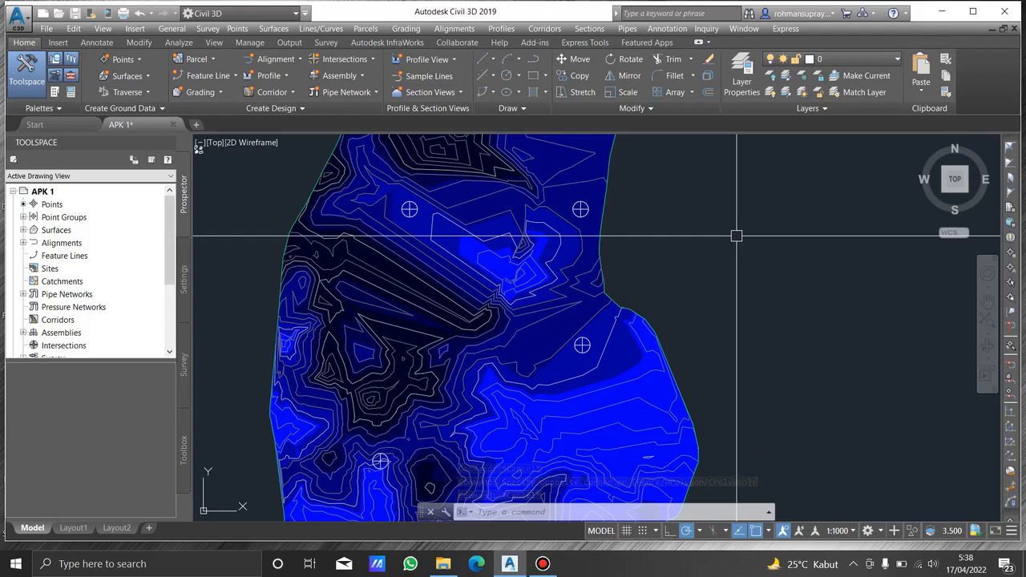
# - Draw a polyline through the centres of the five markers, running from the northwestern one to the southernmost one
pyautogui.write('pl')
pyautogui.press('Return')
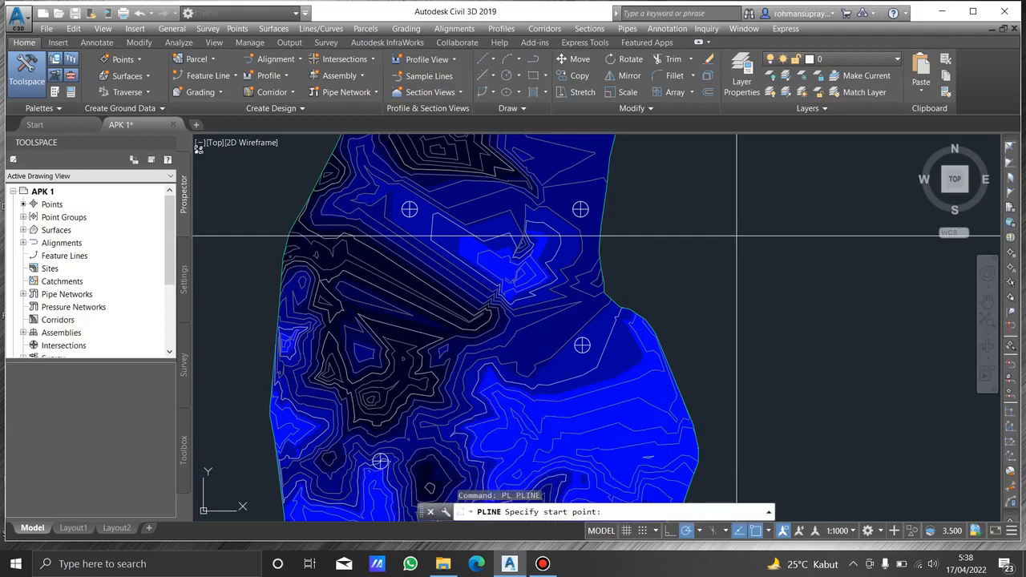
pyautogui.click(580, 210)
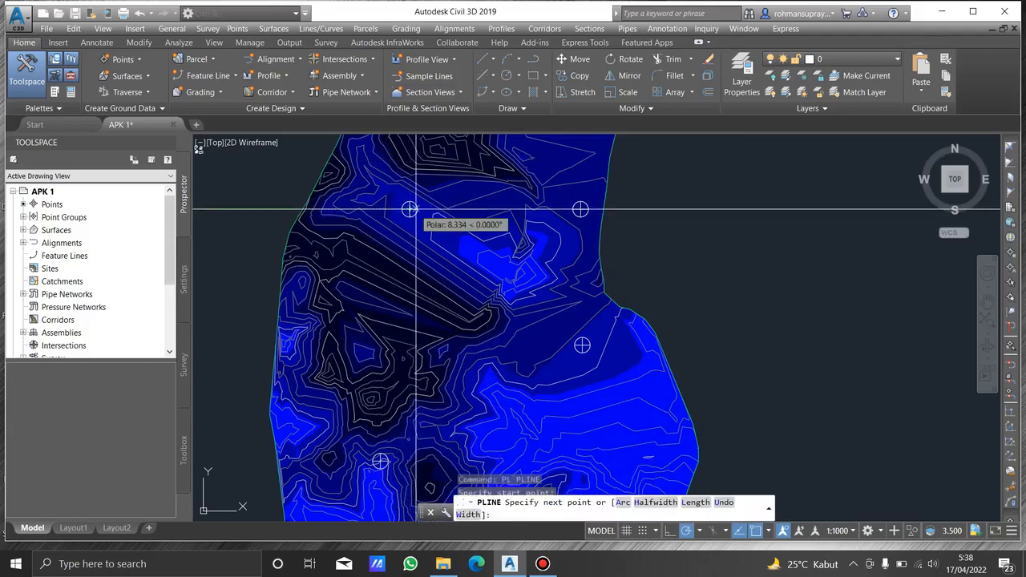
pyautogui.click(582, 345)
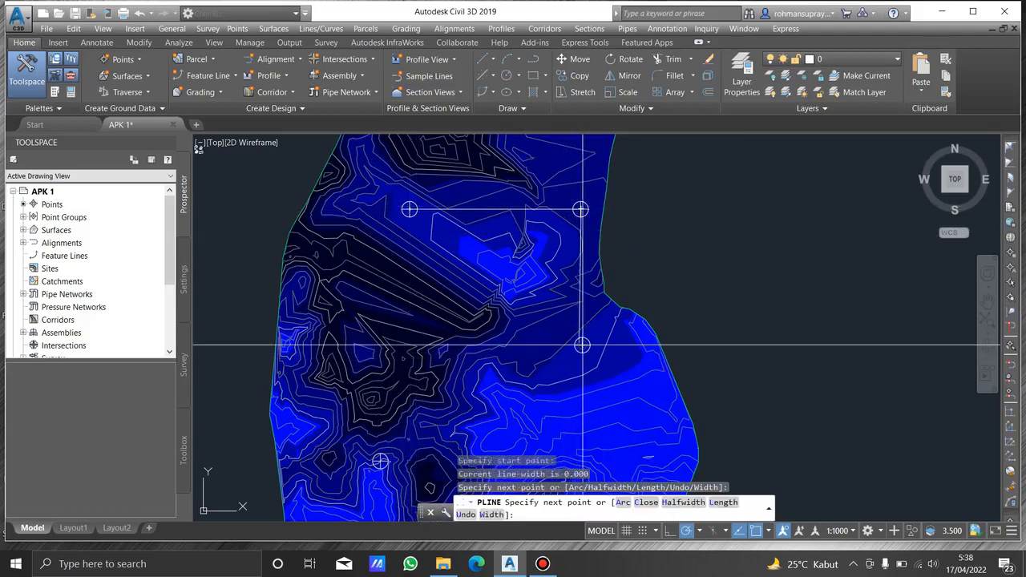
pyautogui.click(379, 461)
pyautogui.scroll(6, 401, 423)
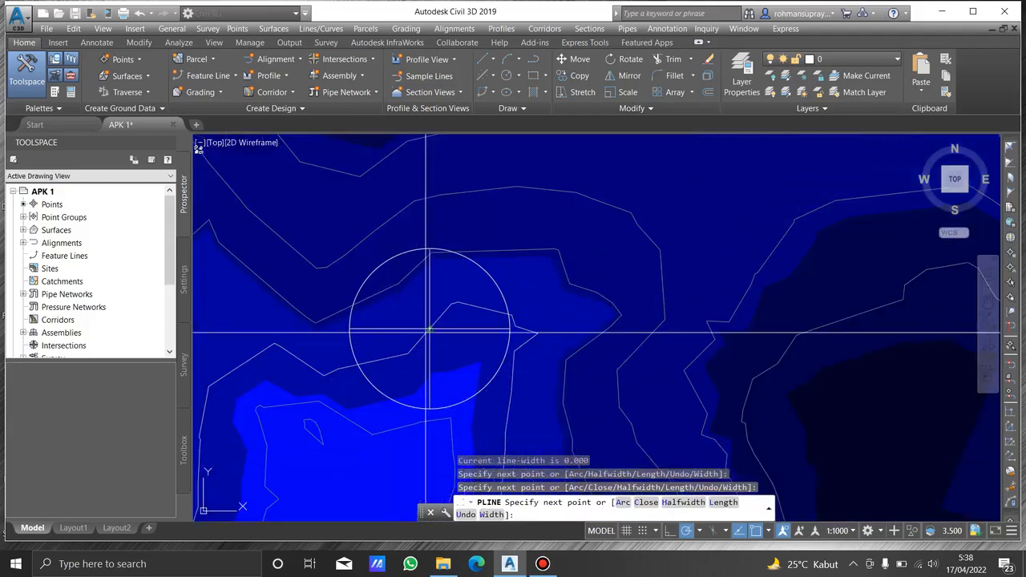
pyautogui.click(429, 329)
pyautogui.scroll(-3, 385, 336)
pyautogui.scroll(6, 430, 311)
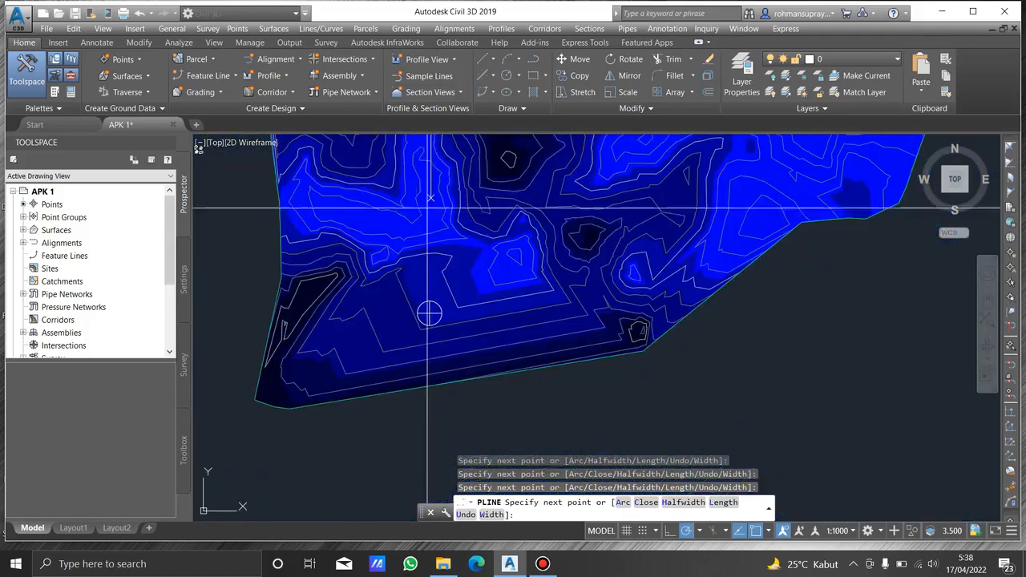
pyautogui.click(431, 310)
pyautogui.scroll(-5, 456, 291)
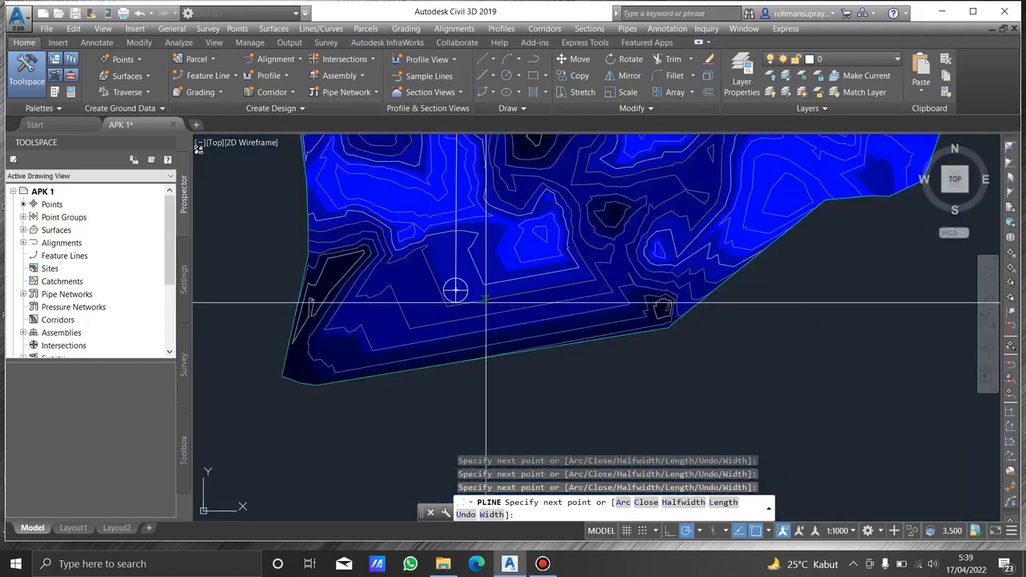
pyautogui.moveTo(456, 291); pyautogui.dragTo(520, 346, button='middle')
pyautogui.scroll(3, 521, 346)
pyautogui.press('Escape')
pyautogui.scroll(3, 561, 241)
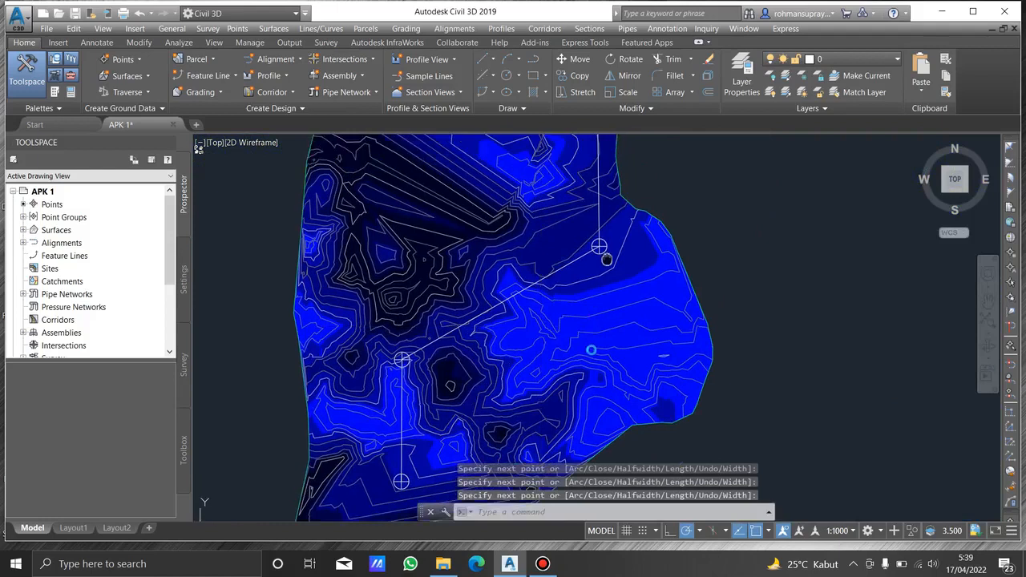
# - Start an alignment from the polyline joining the five markers and accept its default direction
pyautogui.click(454, 29)
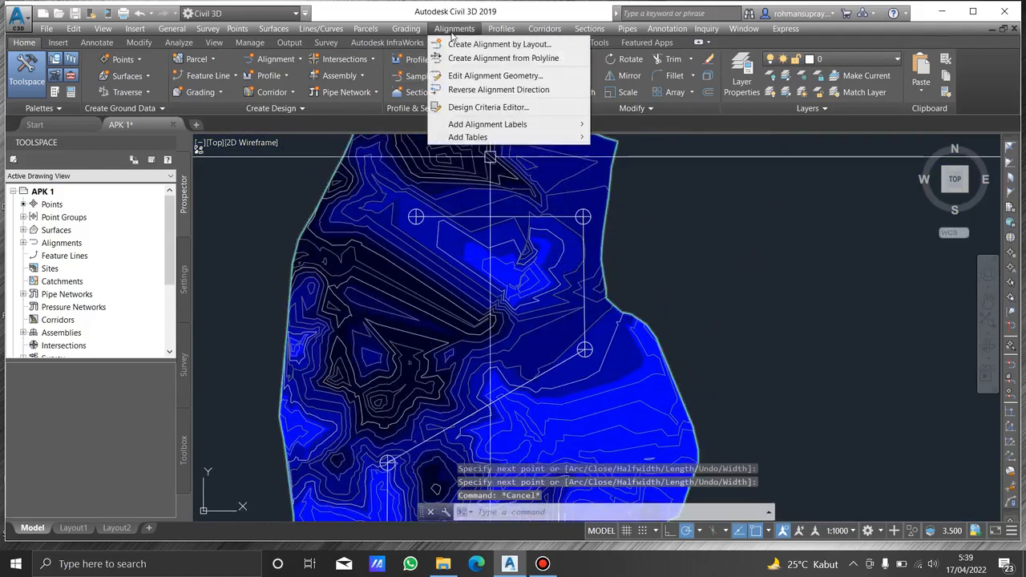
pyautogui.click(493, 59)
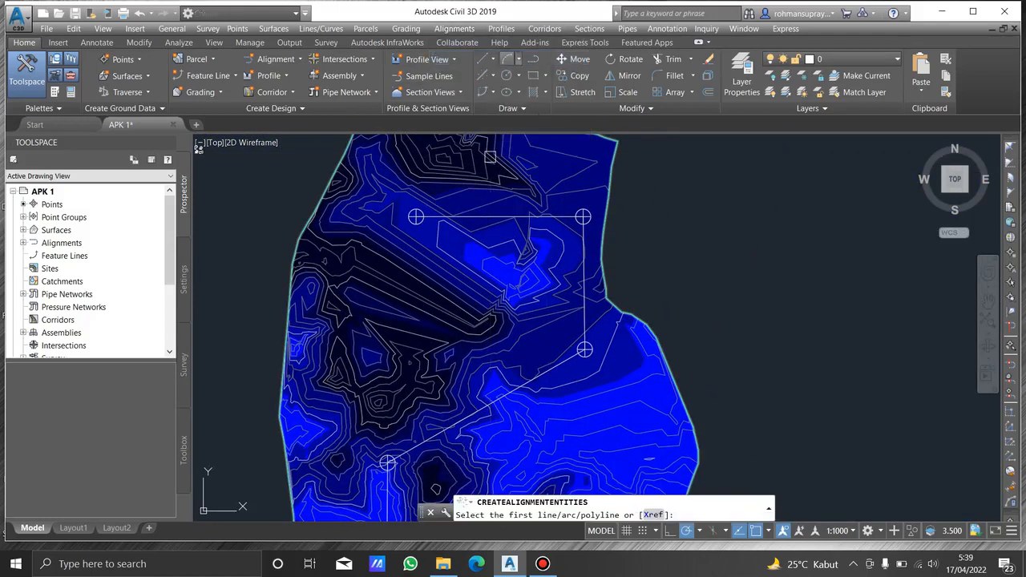
pyautogui.click(551, 218)
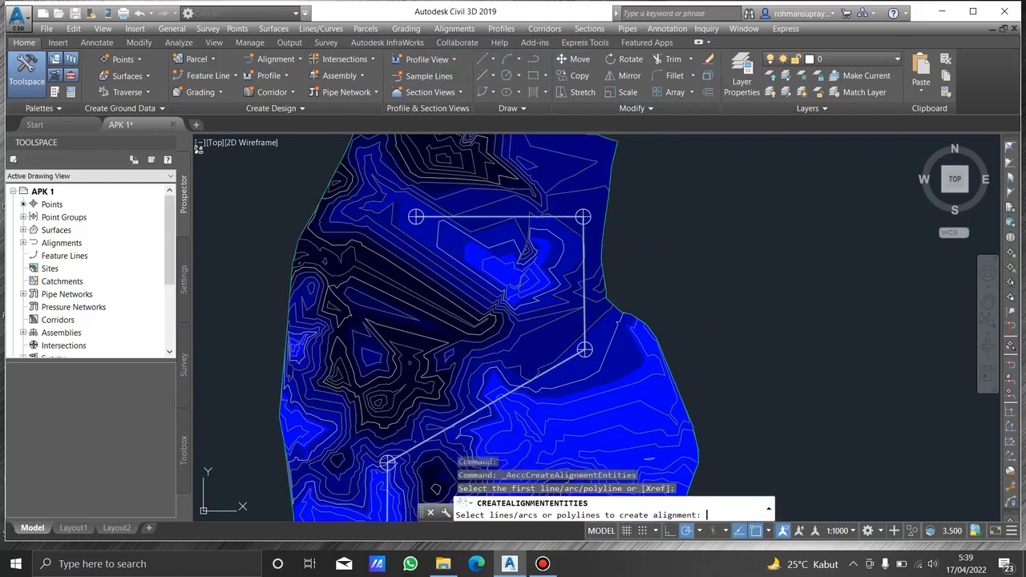
pyautogui.press('Return')
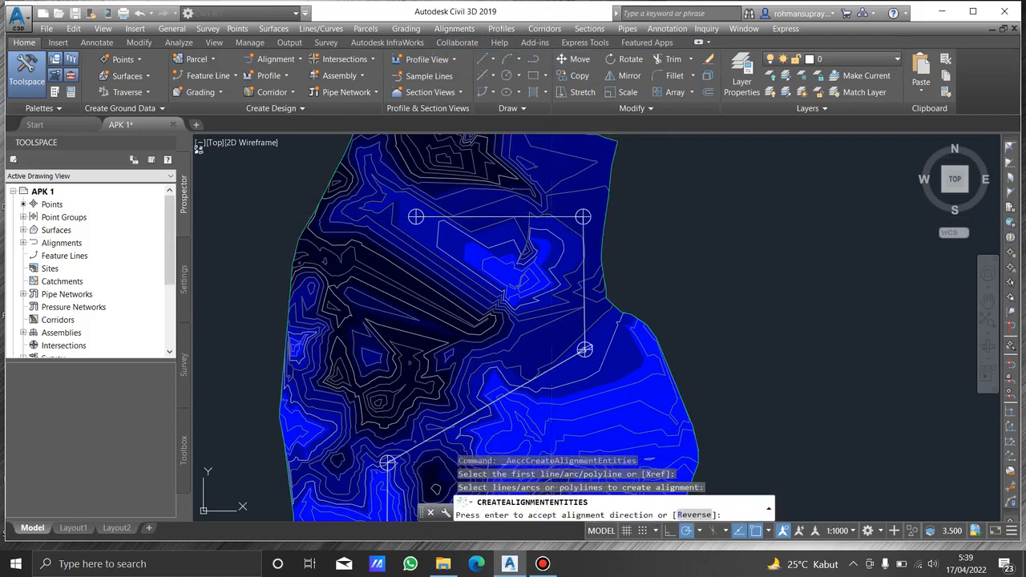
pyautogui.scroll(5, 582, 358)
pyautogui.scroll(4, 582, 358)
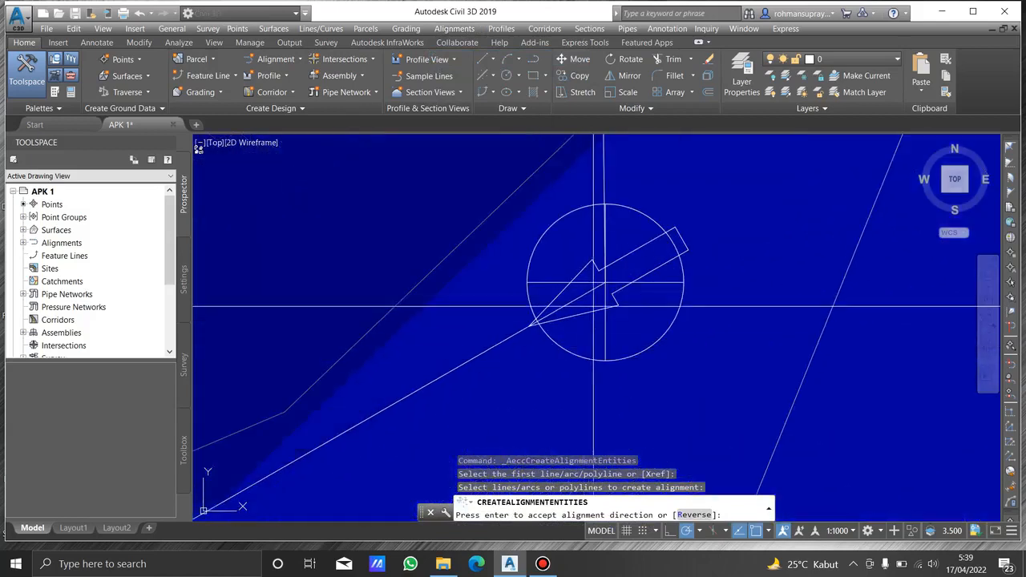
pyautogui.scroll(-6, 549, 322)
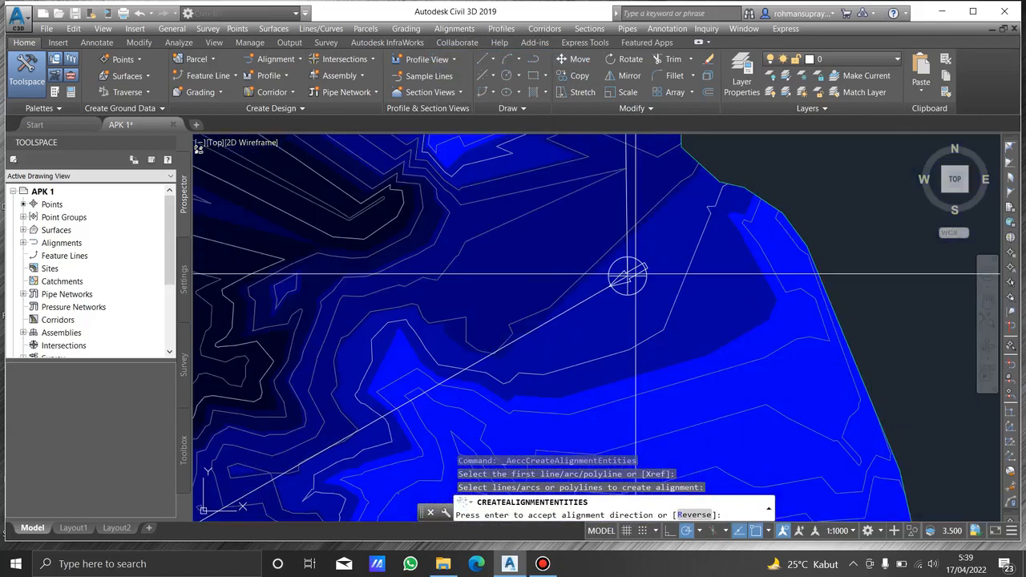
pyautogui.scroll(-3, 618, 273)
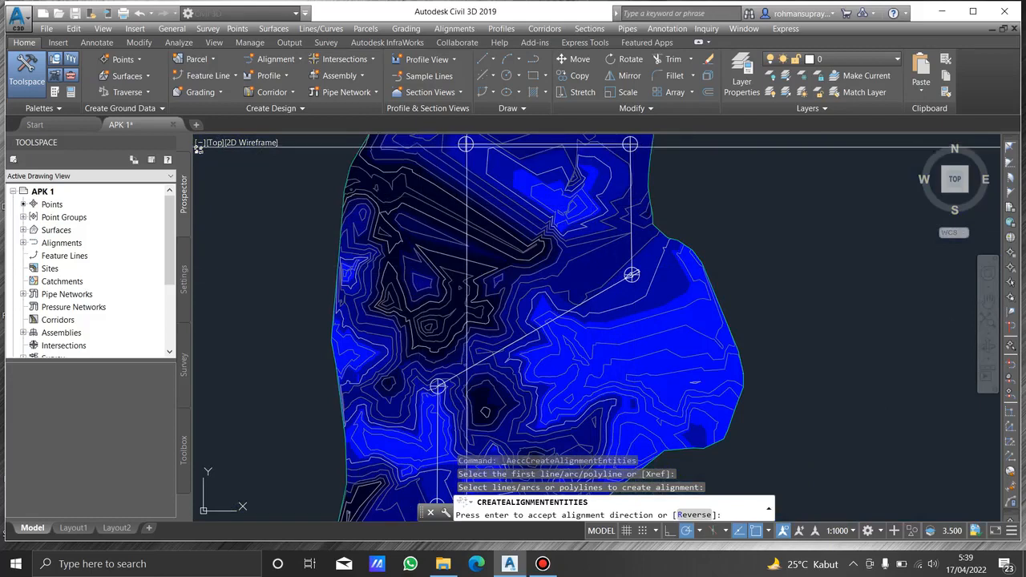
pyautogui.moveTo(479, 275); pyautogui.dragTo(464, 202, button='middle')
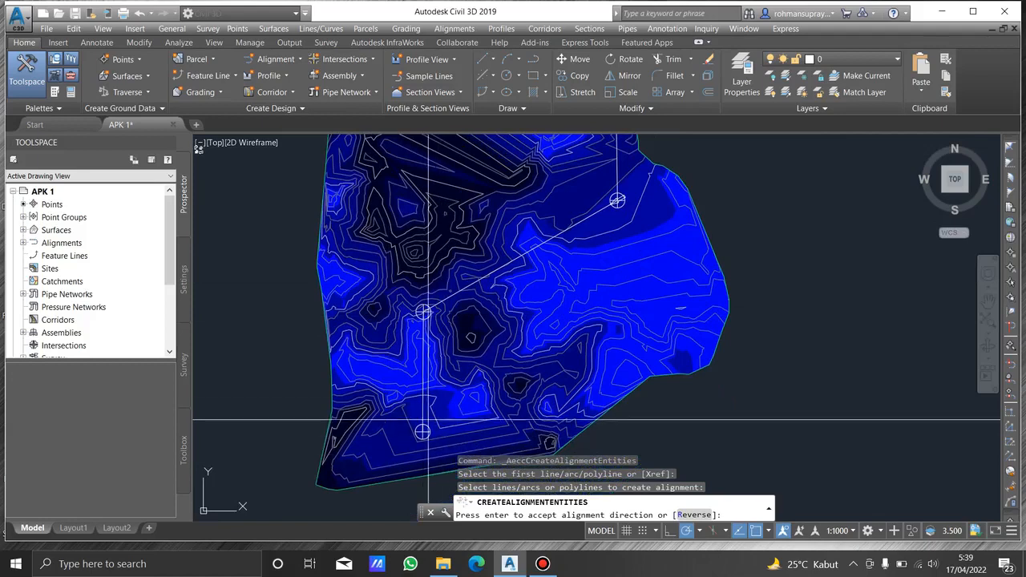
pyautogui.moveTo(528, 285); pyautogui.dragTo(494, 347, button='middle')
pyautogui.moveTo(571, 276); pyautogui.dragTo(554, 318, button='middle')
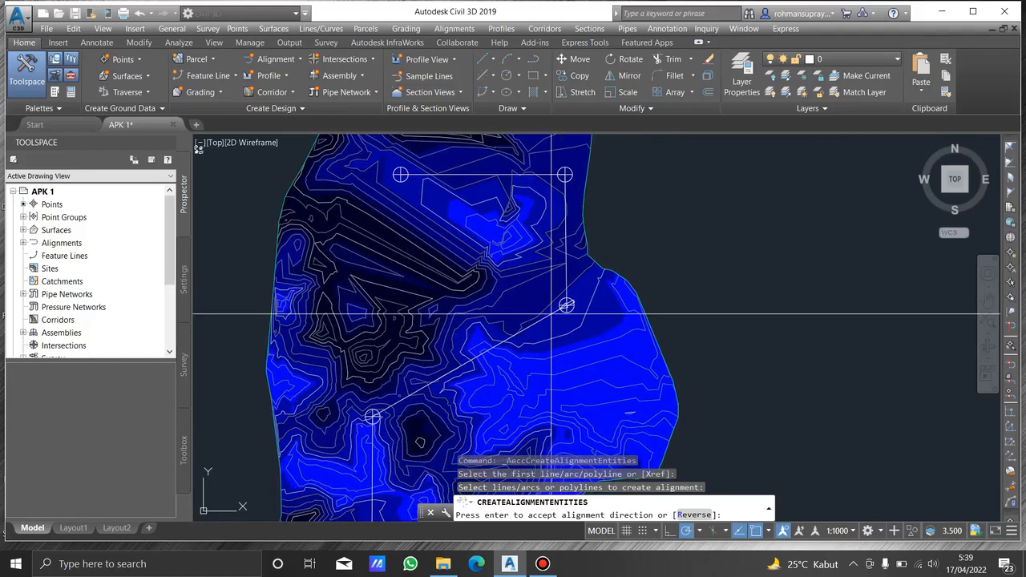
pyautogui.press('Return')
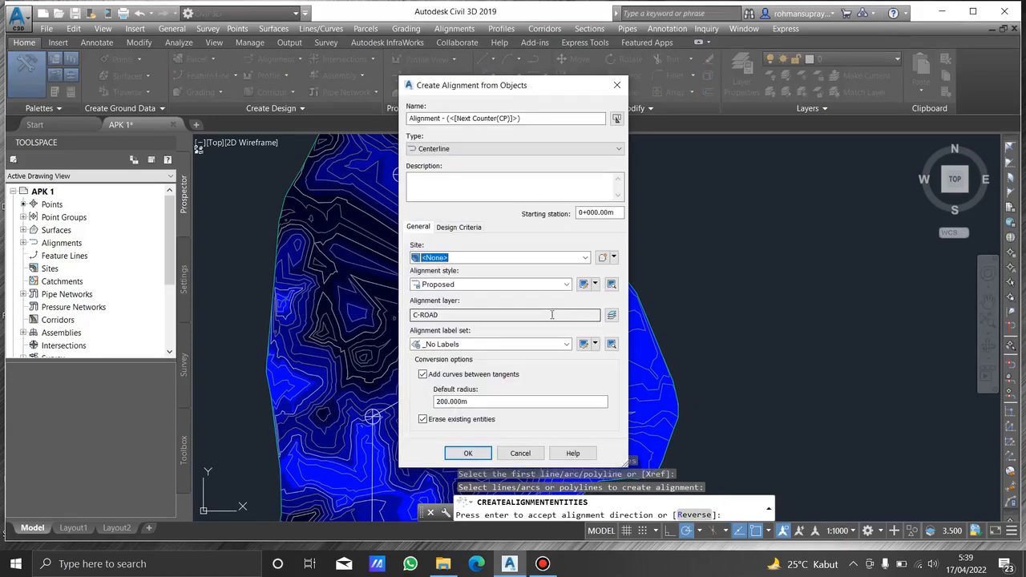
# - Name the new alignment Alignment 1 and turn off adding curves between tangents
pyautogui.moveTo(523, 119); pyautogui.dragTo(443, 118)
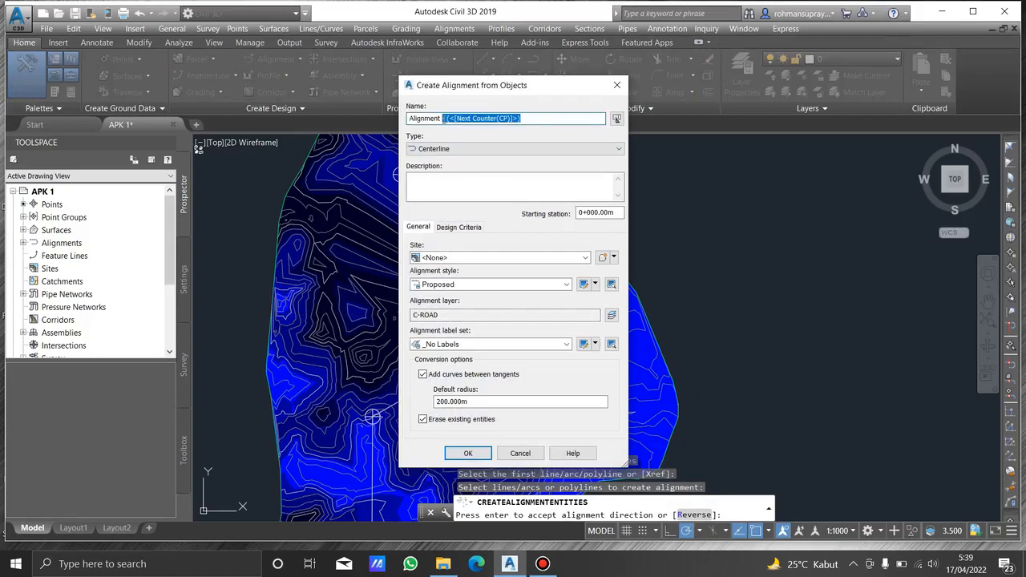
pyautogui.write('1')
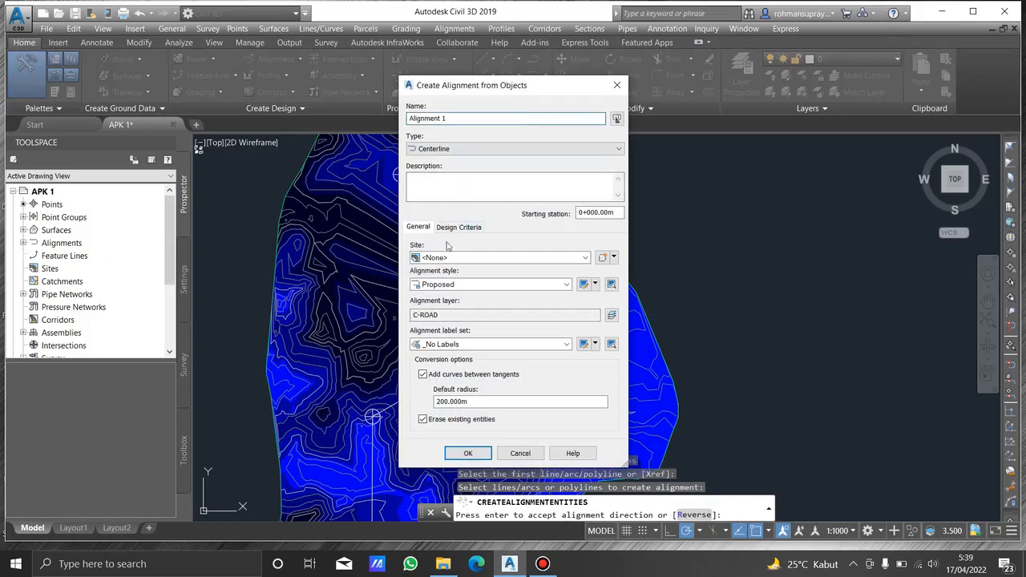
pyautogui.click(438, 375)
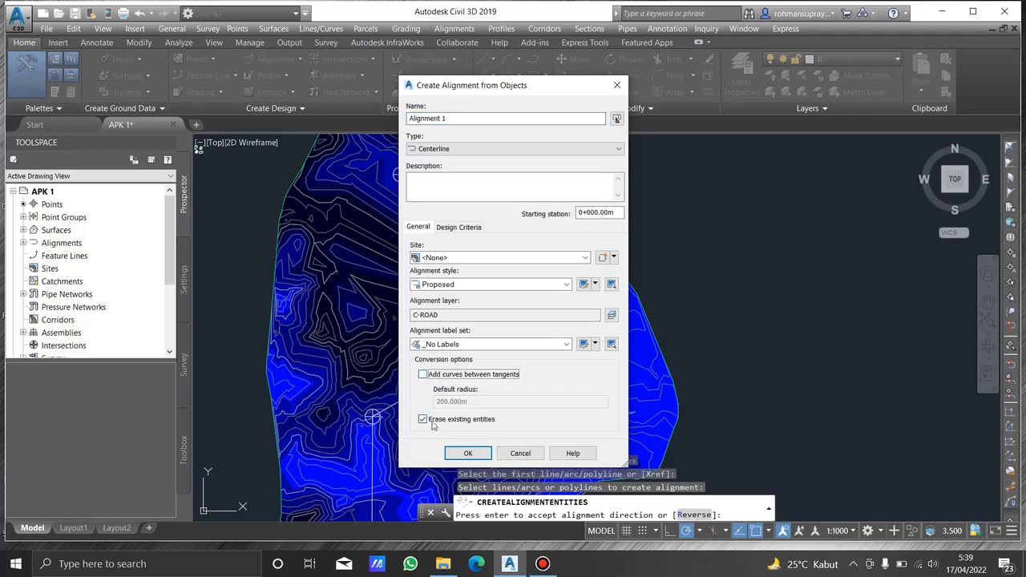
# - Enable criteria-based design with the AASHTO 2011 Metric eMax 8% minimum radius table and create the alignment
pyautogui.click(459, 227)
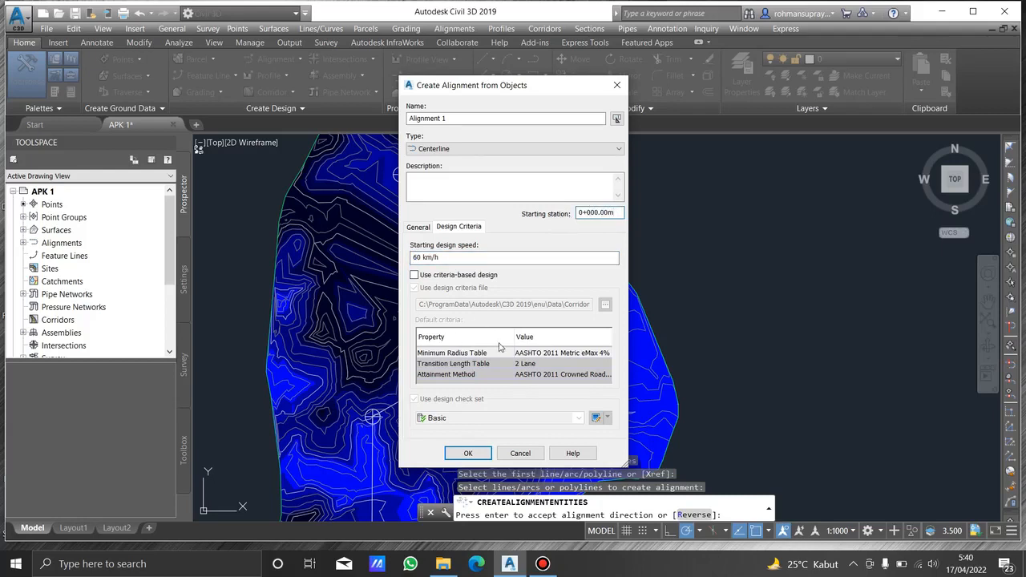
pyautogui.click(415, 275)
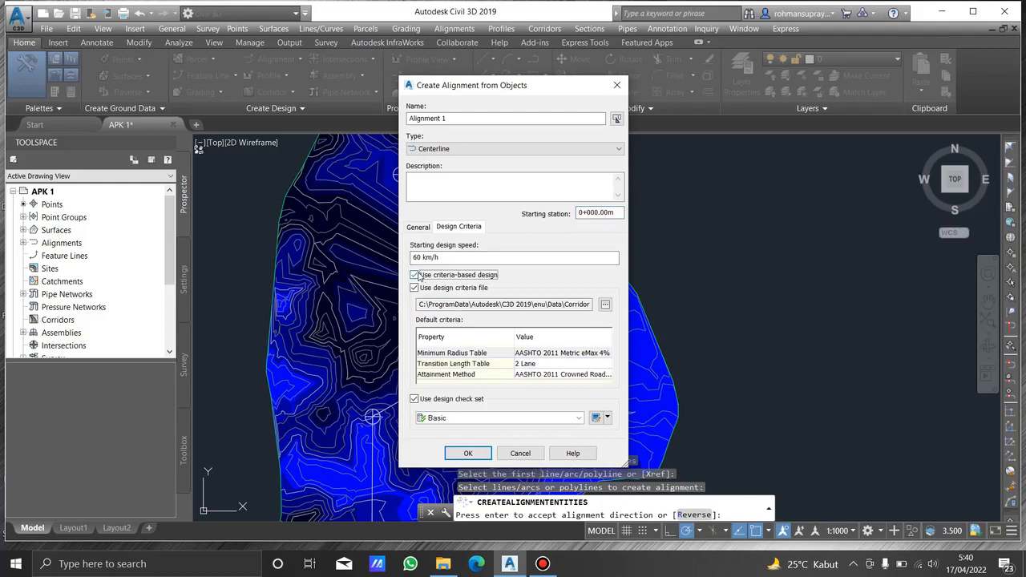
pyautogui.click(558, 356)
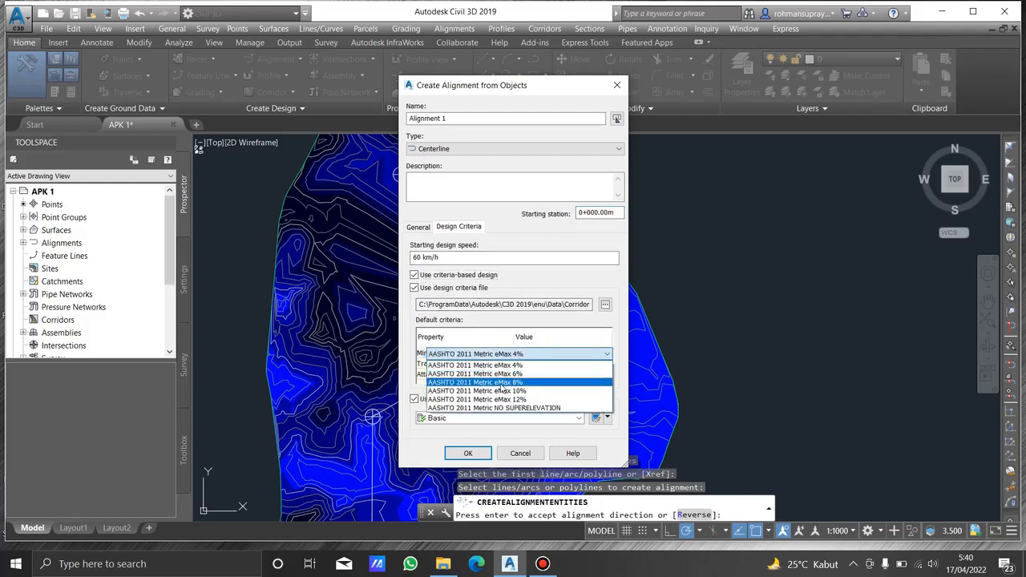
pyautogui.click(501, 382)
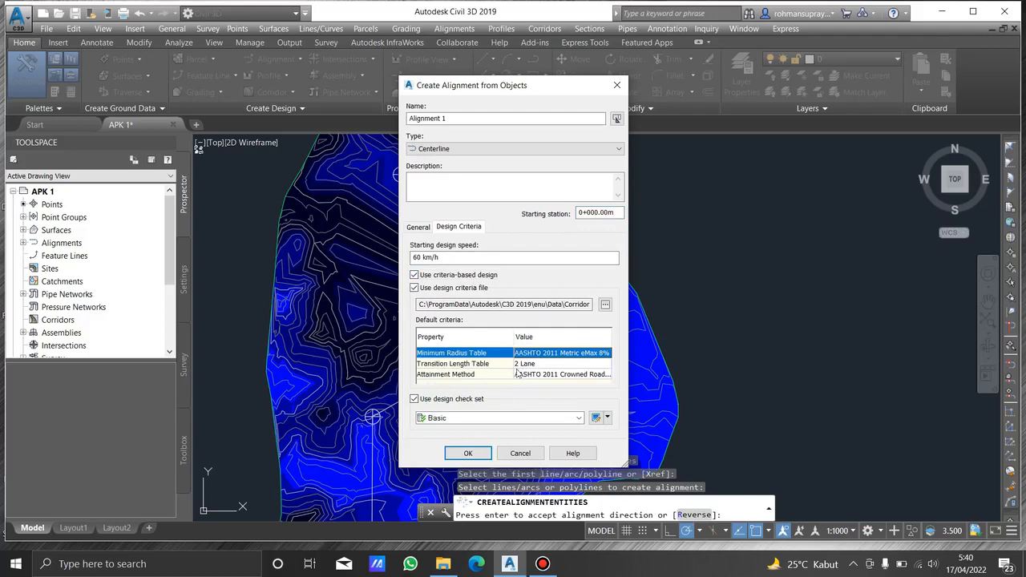
pyautogui.click(469, 455)
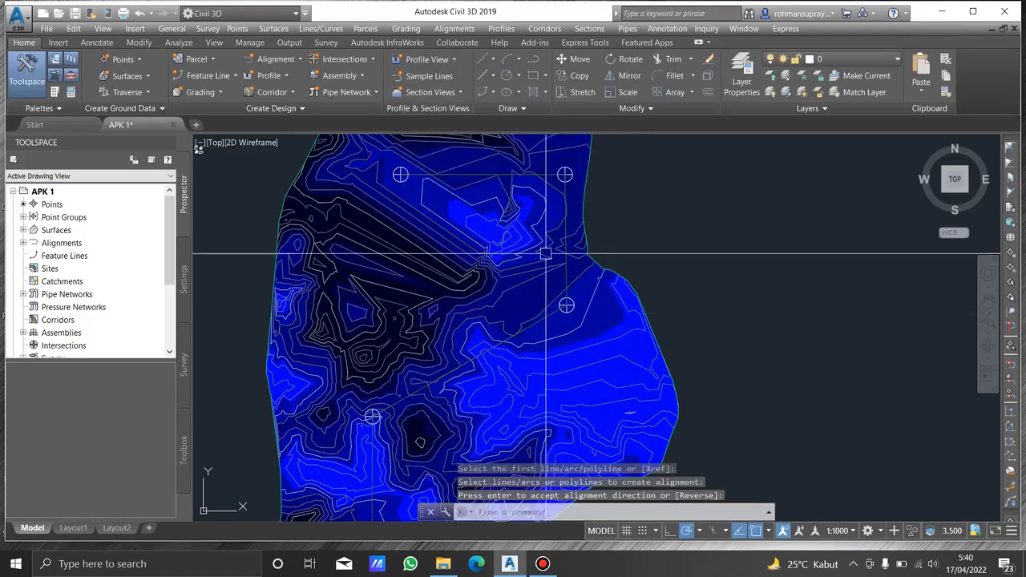
# - Edit the labels of Alignment 1 and import the EII-WBN-Alignment Label Set
pyautogui.scroll(4, 533, 190)
pyautogui.click(472, 173)
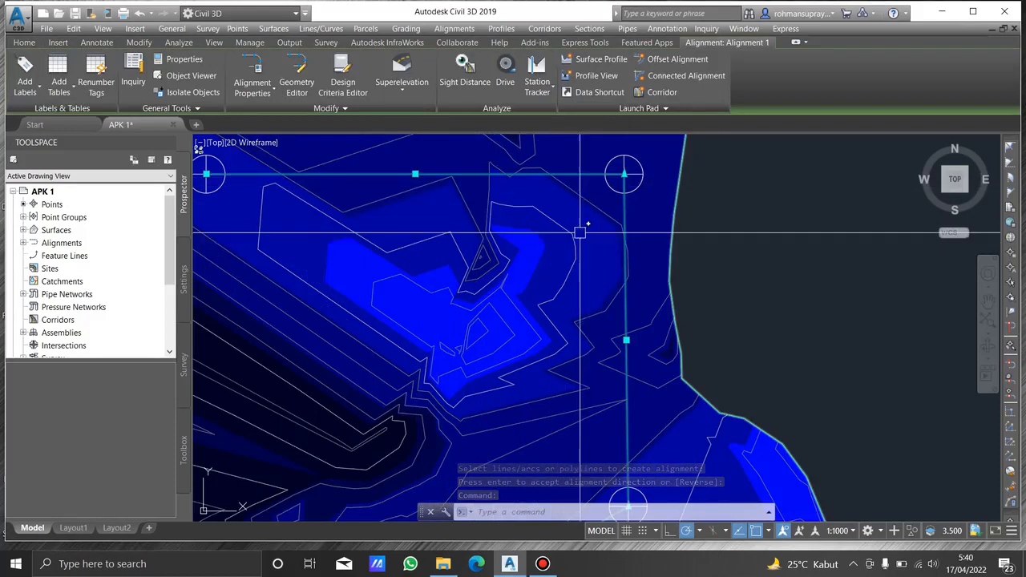
pyautogui.rightClick(466, 173)
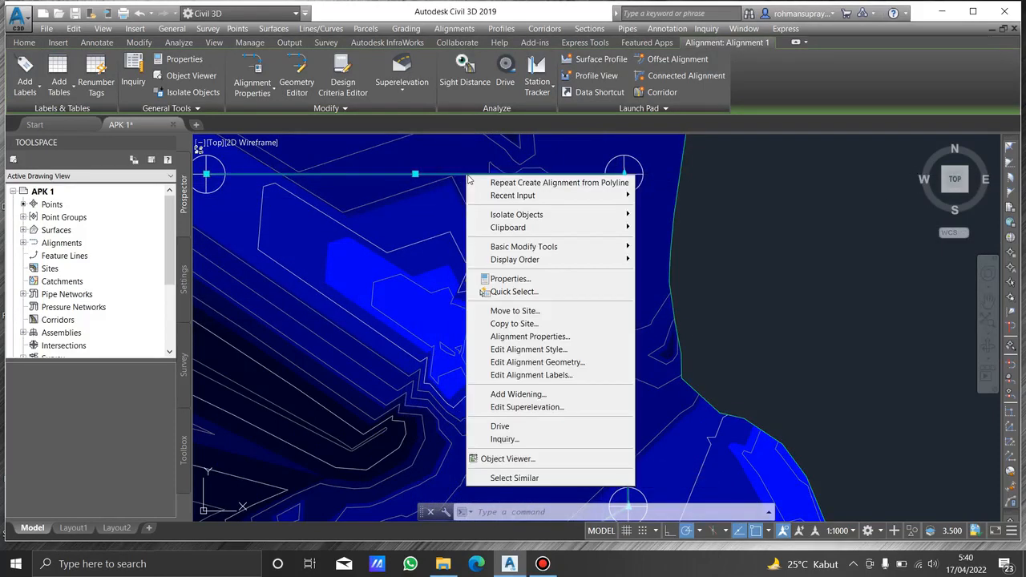
pyautogui.click(586, 378)
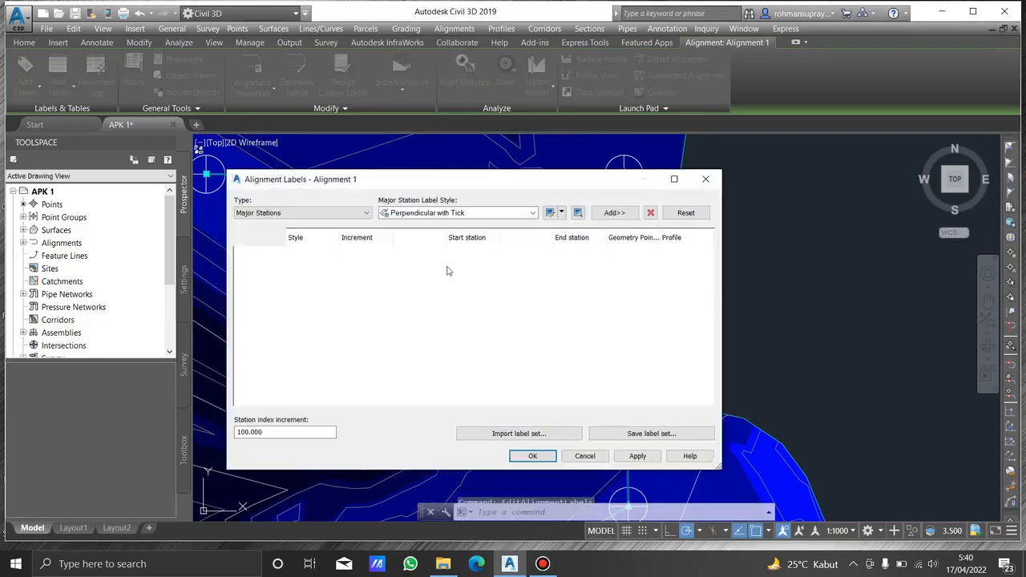
pyautogui.click(518, 435)
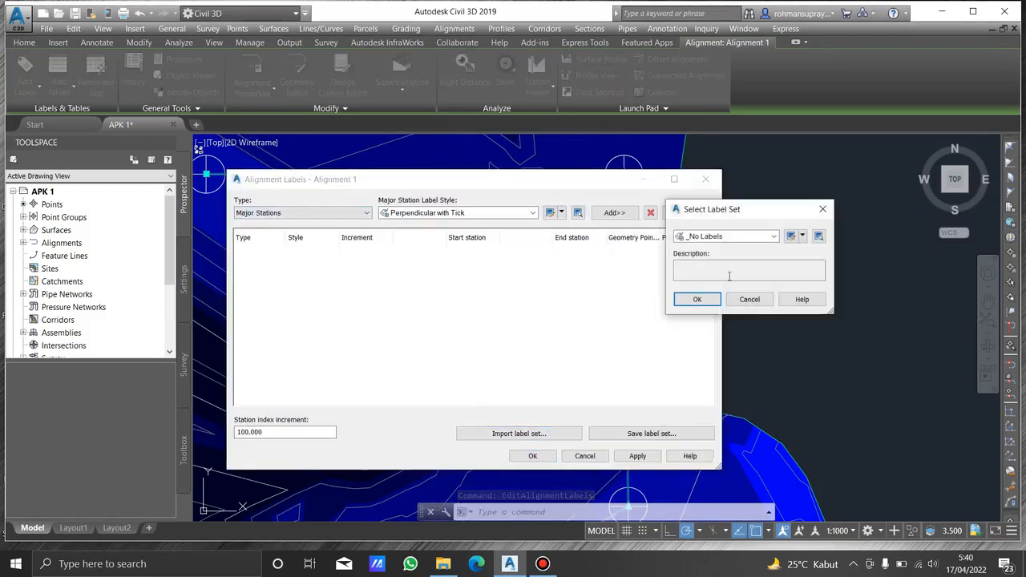
pyautogui.click(774, 238)
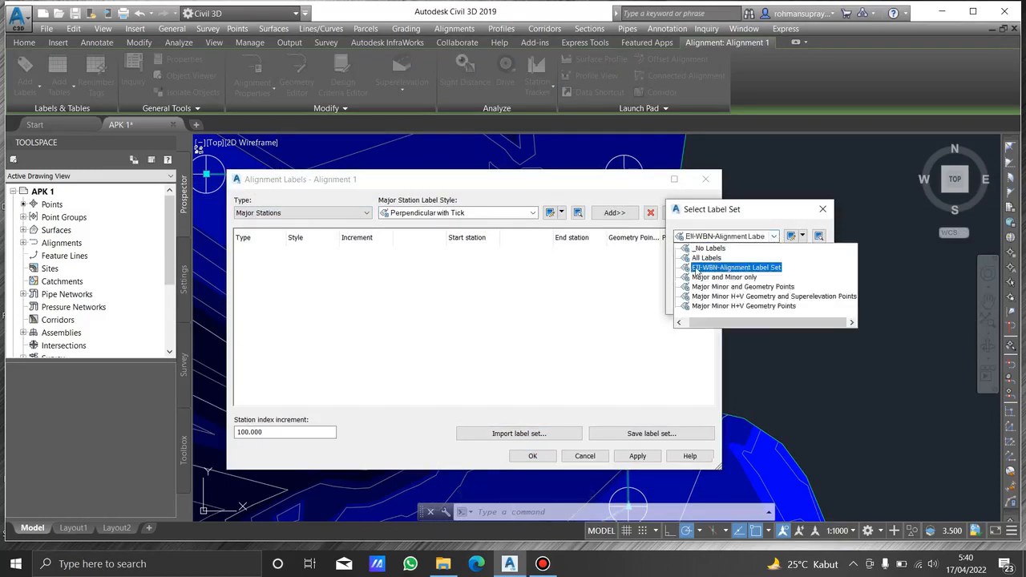
pyautogui.click(719, 271)
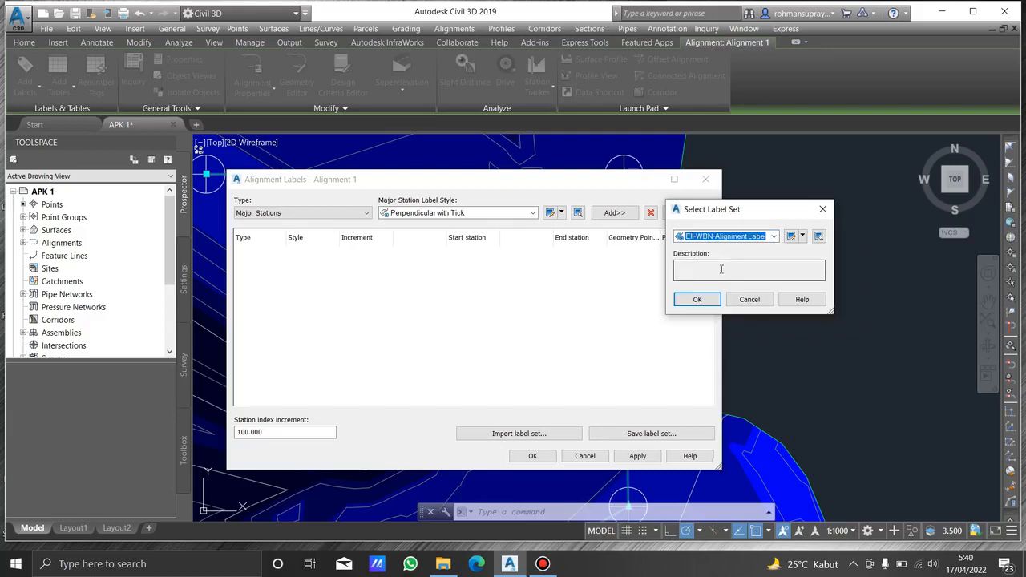
pyautogui.click(697, 302)
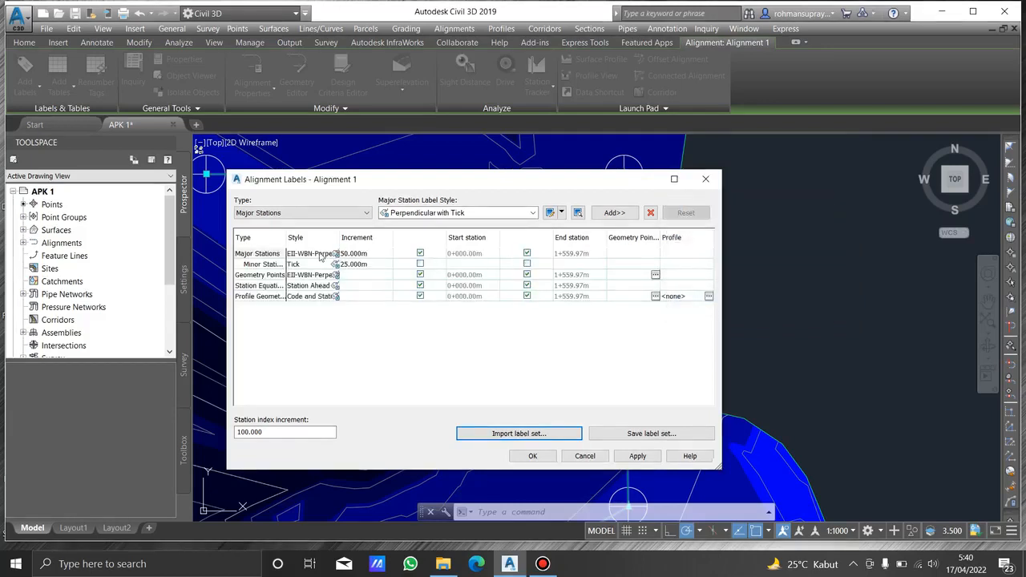
# - Set the major station label style to Perpendicular with Line and accept the alignment labels
pyautogui.click(335, 254)
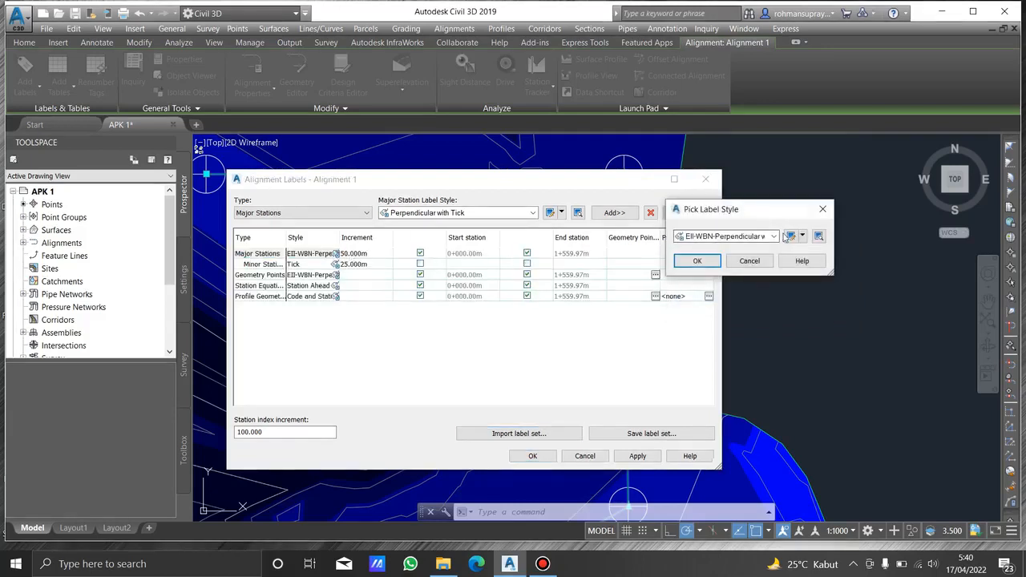
pyautogui.click(773, 236)
pyautogui.click(718, 259)
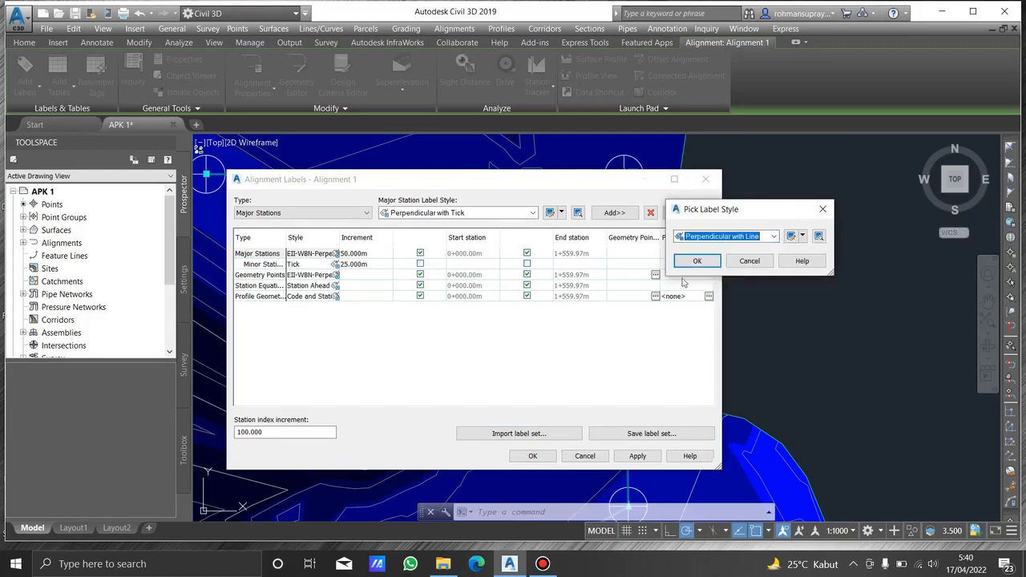
pyautogui.click(695, 262)
pyautogui.click(533, 456)
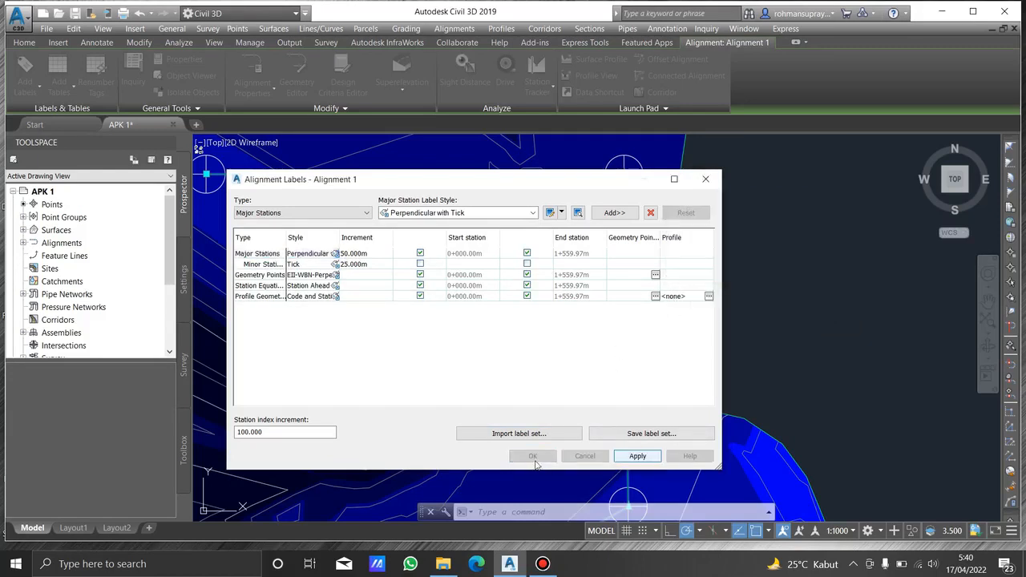
# - Examine the station labels and minor ticks along the northern and eastern stretches of the alignment
pyautogui.moveTo(581, 313)
pyautogui.mouseDown(button='middle')
pyautogui.moveTo(667, 211)
pyautogui.moveTo(644, 262)
pyautogui.mouseUp(button='middle')
pyautogui.press('Escape')
pyautogui.click(767, 197)
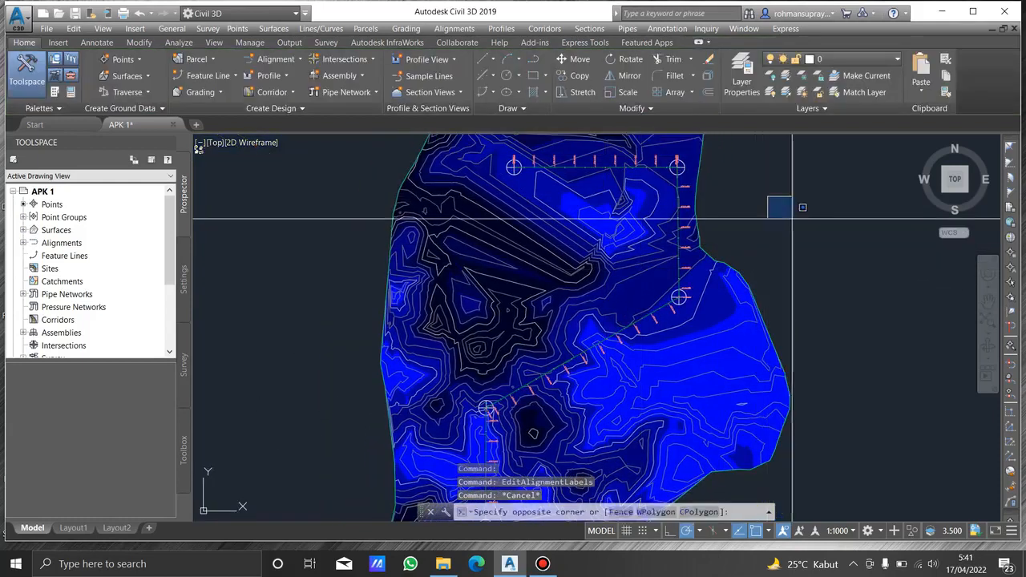
pyautogui.click(793, 218)
pyautogui.press('Escape')
pyautogui.moveTo(622, 304)
pyautogui.mouseDown(button='middle')
pyautogui.moveTo(634, 255)
pyautogui.moveTo(619, 340)
pyautogui.mouseUp(button='middle')
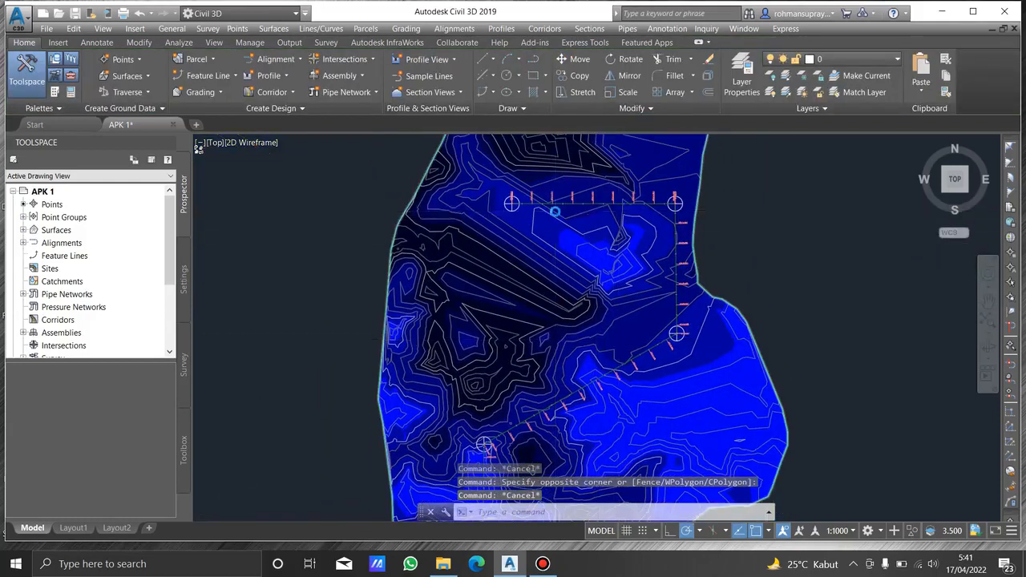
pyautogui.scroll(4, 555, 212)
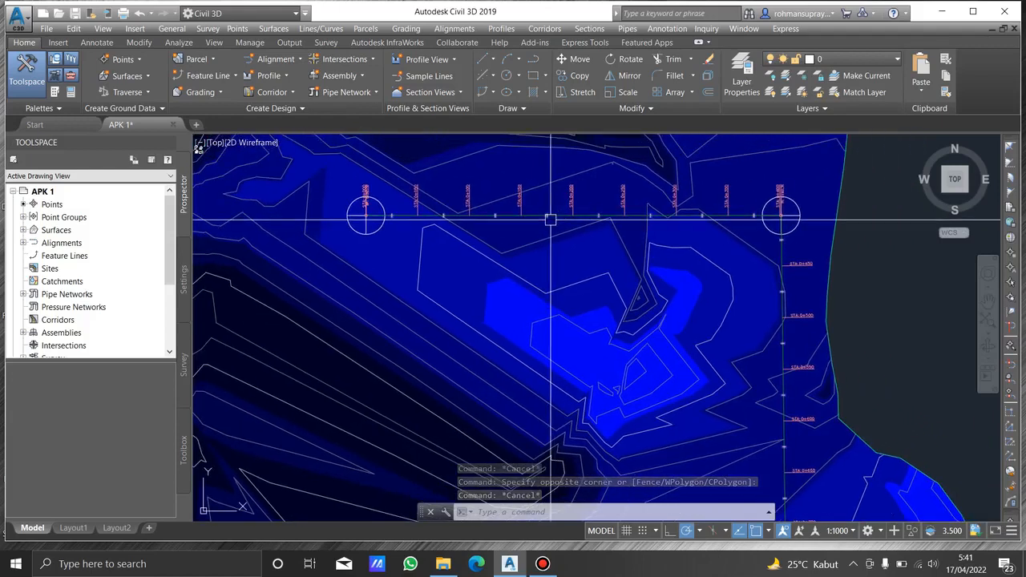
pyautogui.scroll(3, 545, 221)
pyautogui.click(523, 221)
pyautogui.click(507, 206)
pyautogui.scroll(-5, 554, 238)
pyautogui.press('Escape')
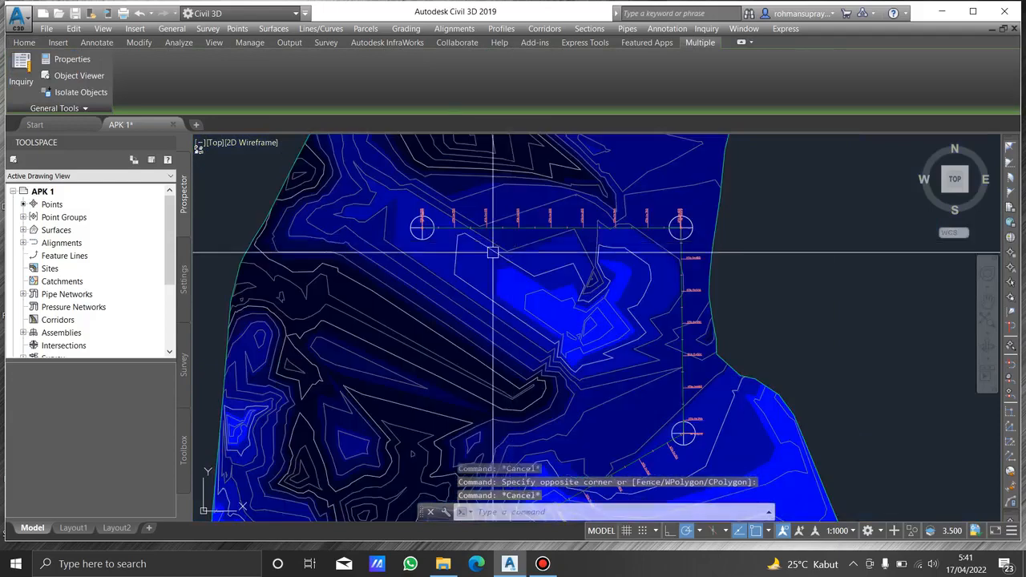
pyautogui.click(492, 253)
pyautogui.press('Escape')
pyautogui.click(492, 222)
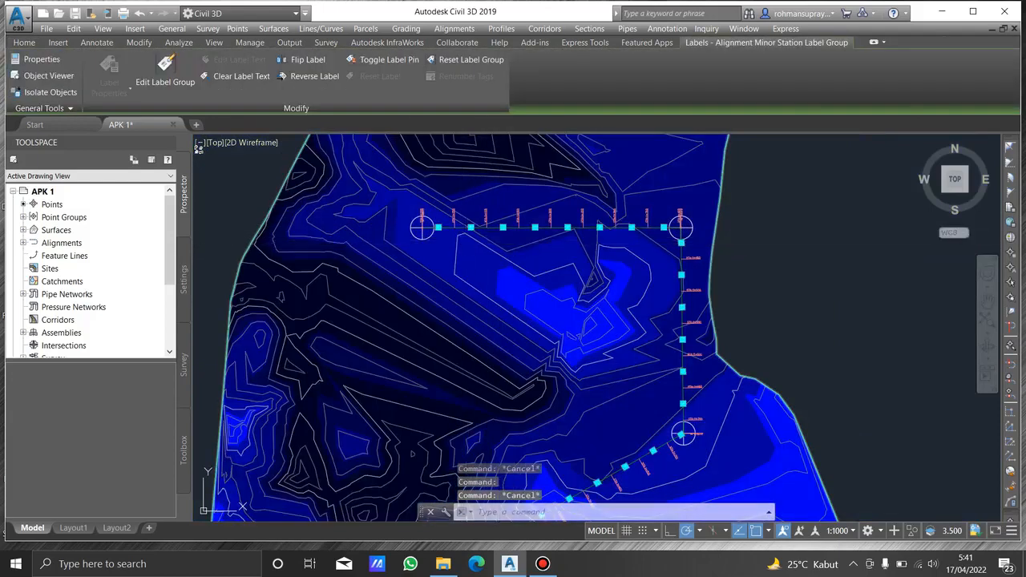
pyautogui.press('Escape')
pyautogui.scroll(4, 471, 242)
# - Erase Alignment 1 together with its station labels, leaving the marker blocks in place
pyautogui.click(527, 208)
pyautogui.moveTo(489, 265)
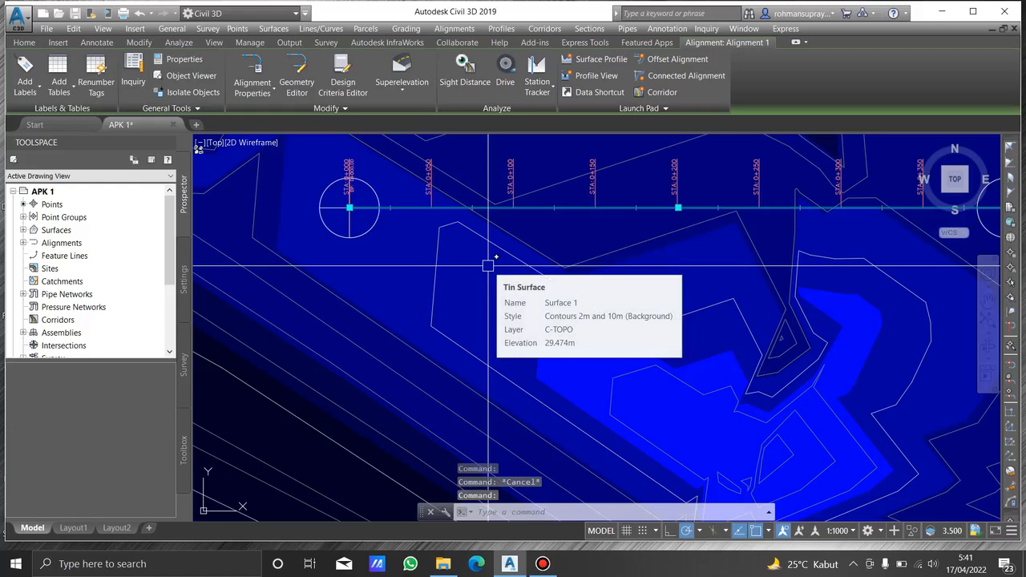
pyautogui.write('e')
pyautogui.press('Return')
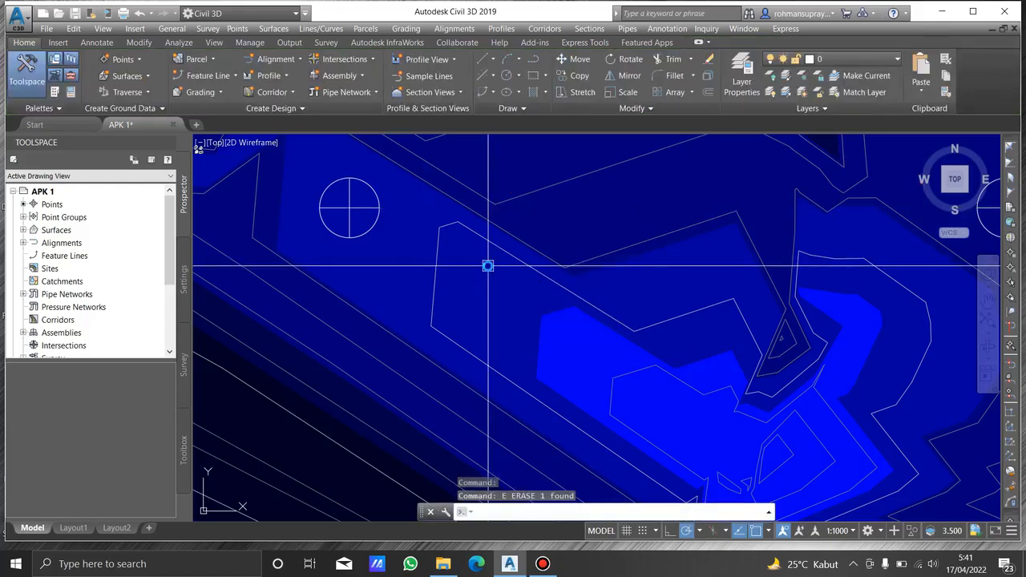
pyautogui.scroll(-5, 493, 265)
pyautogui.press('Escape')
# - Edit the contour surface's style so that the Elevations component is not displayed in plan view
pyautogui.click(526, 265)
pyautogui.rightClick(526, 267)
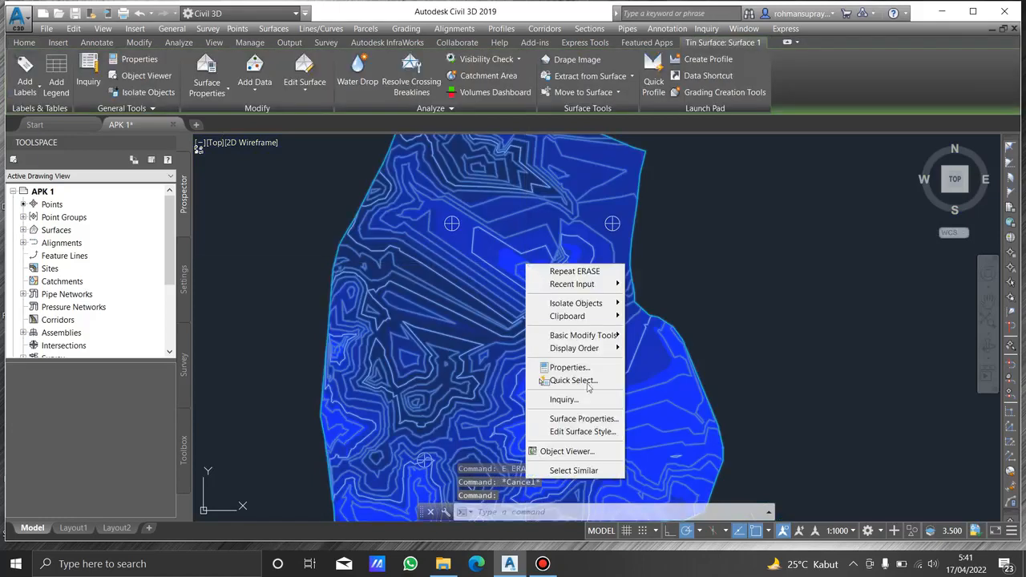
pyautogui.click(604, 433)
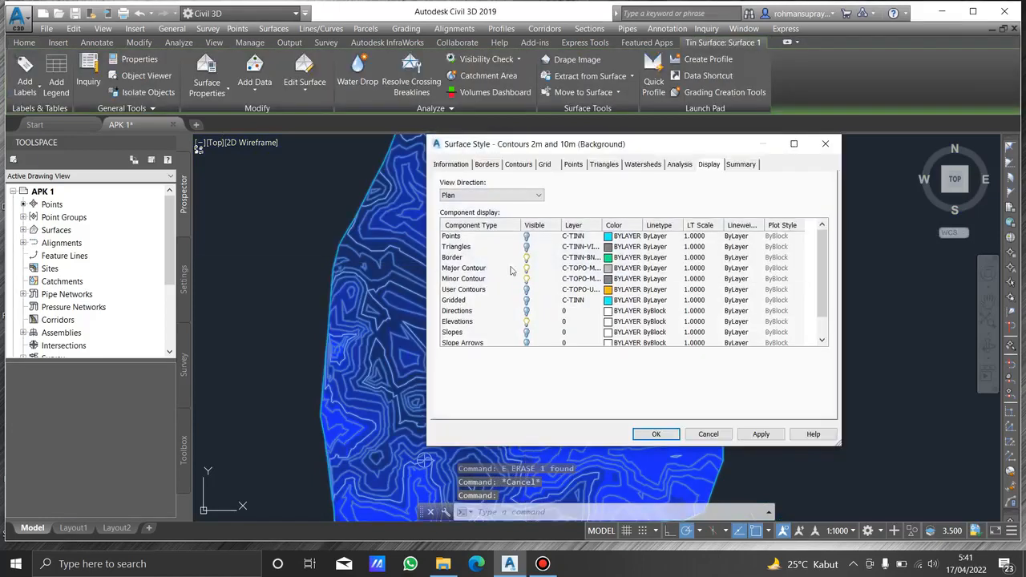
pyautogui.click(527, 324)
pyautogui.click(761, 433)
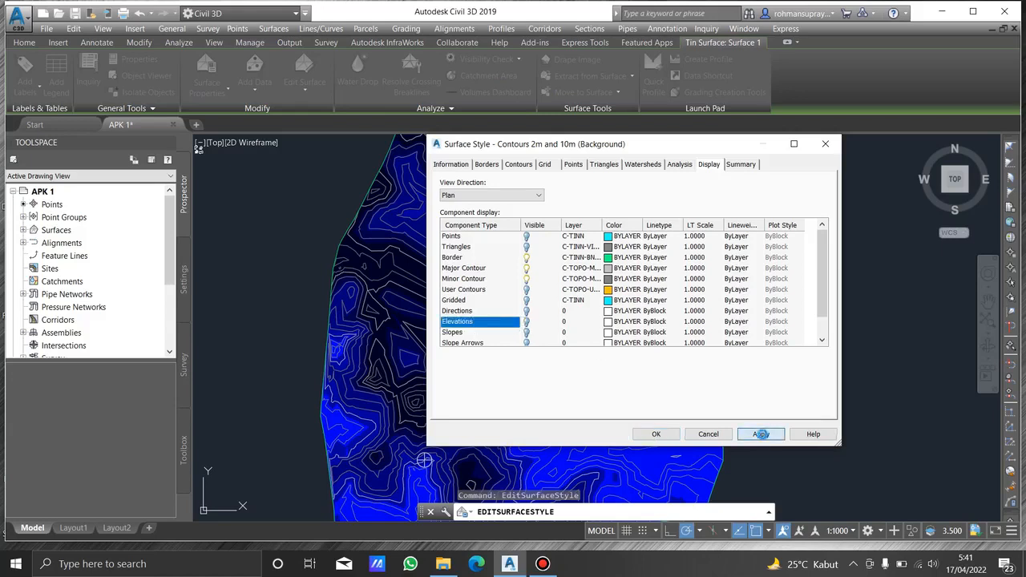
pyautogui.click(655, 433)
pyautogui.press('Escape')
pyautogui.click(740, 284)
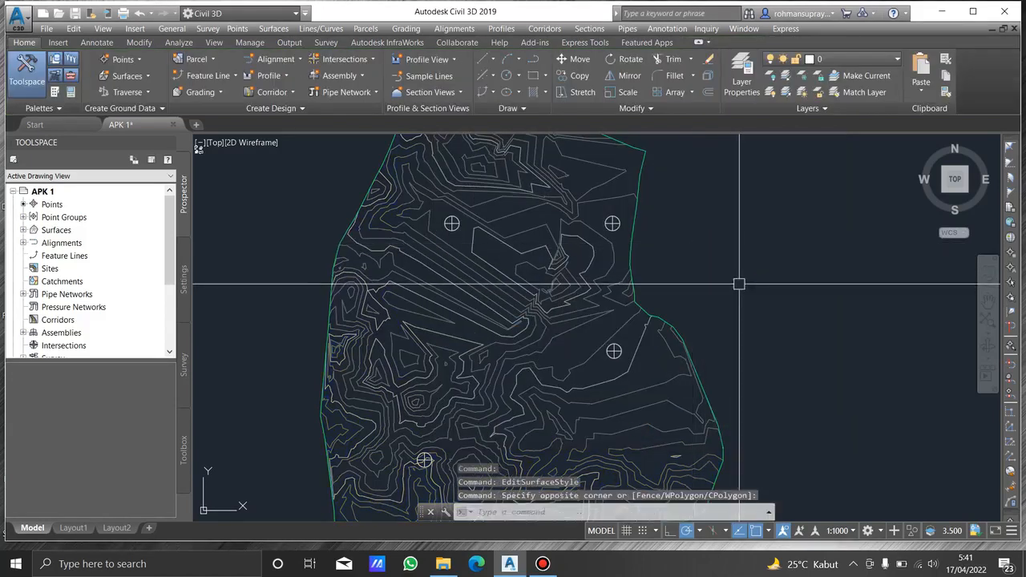
pyautogui.press('Escape')
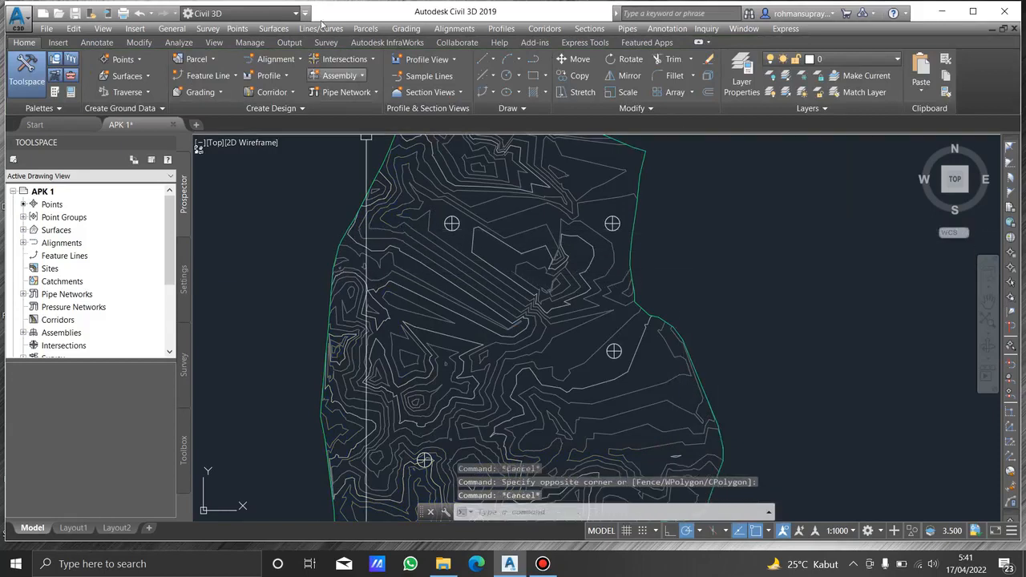
# - Start a new alignment by layout, name it Alignment 1 and assign the EII-WBN-Proposed alignment style
pyautogui.click(448, 30)
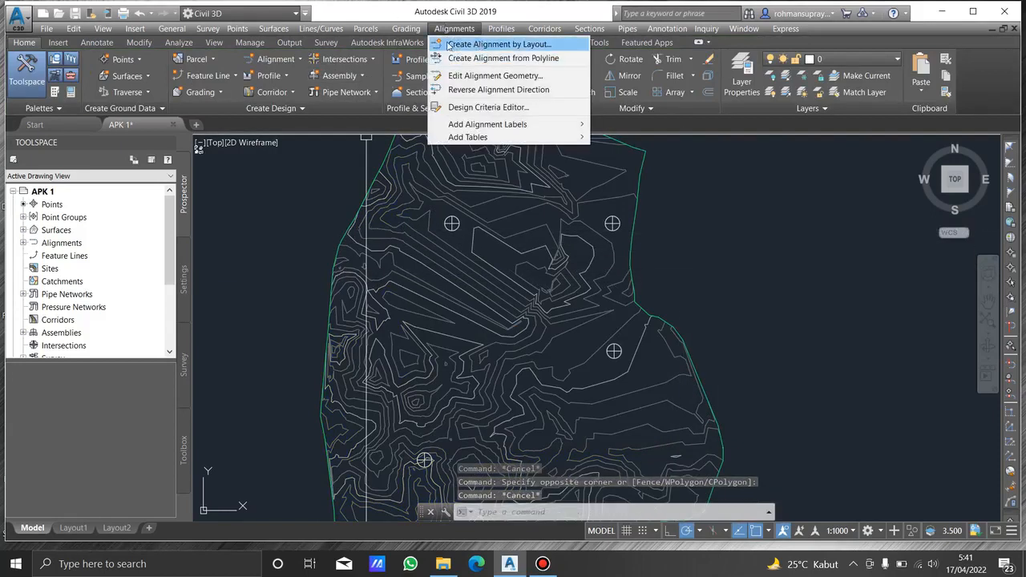
pyautogui.click(496, 47)
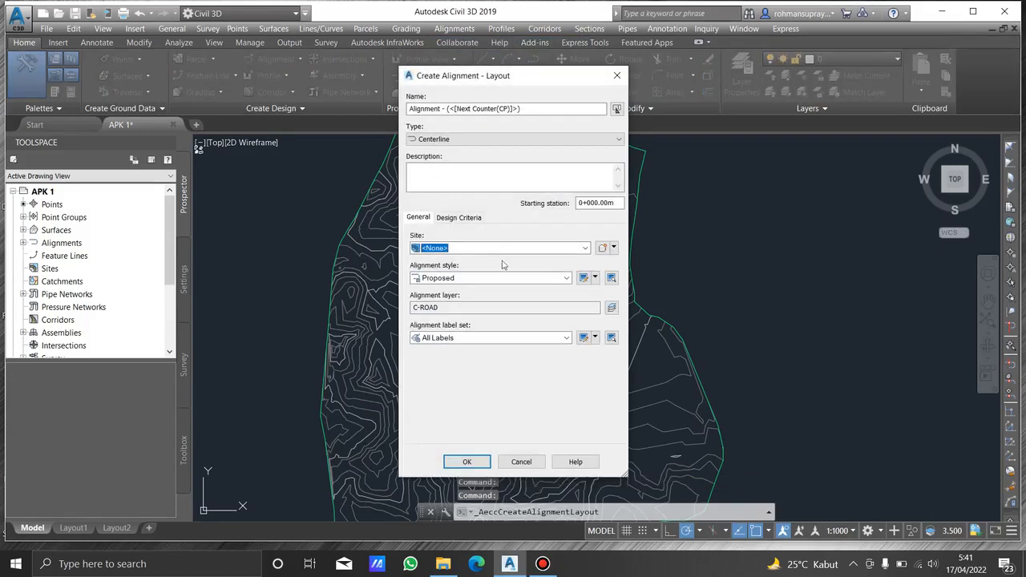
pyautogui.click(514, 109)
pyautogui.moveTo(532, 109); pyautogui.dragTo(446, 110)
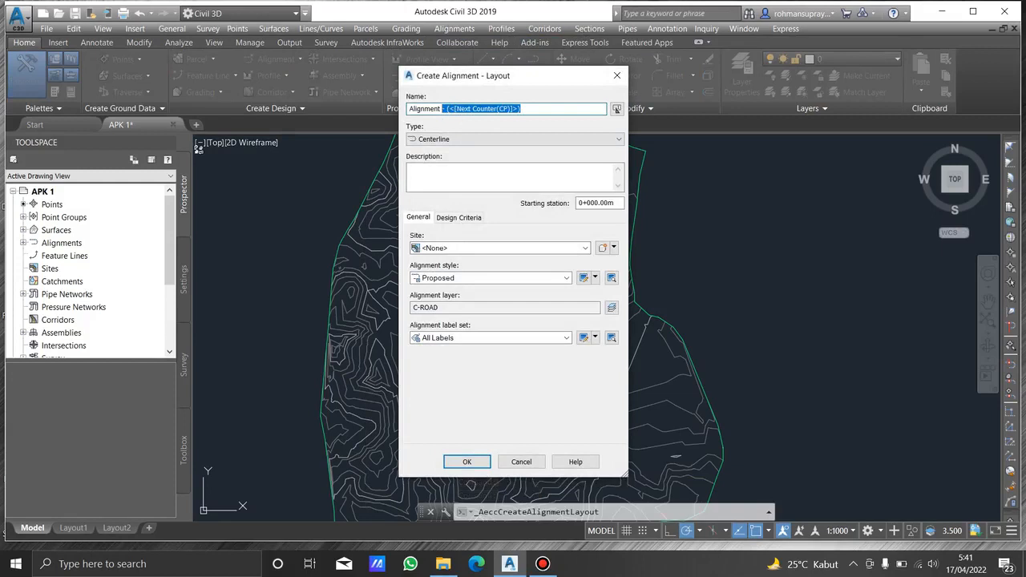
pyautogui.write('1')
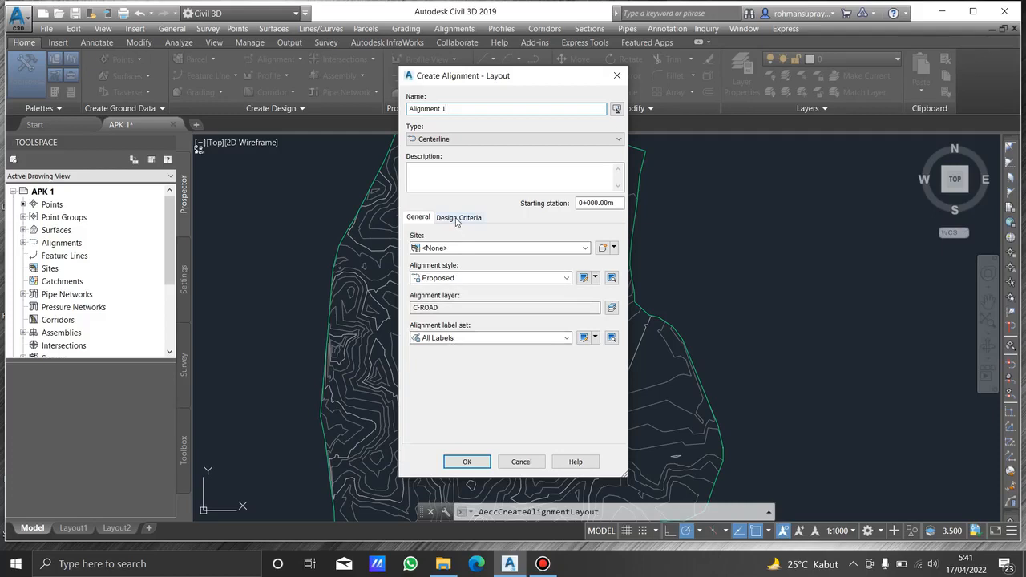
pyautogui.click(515, 277)
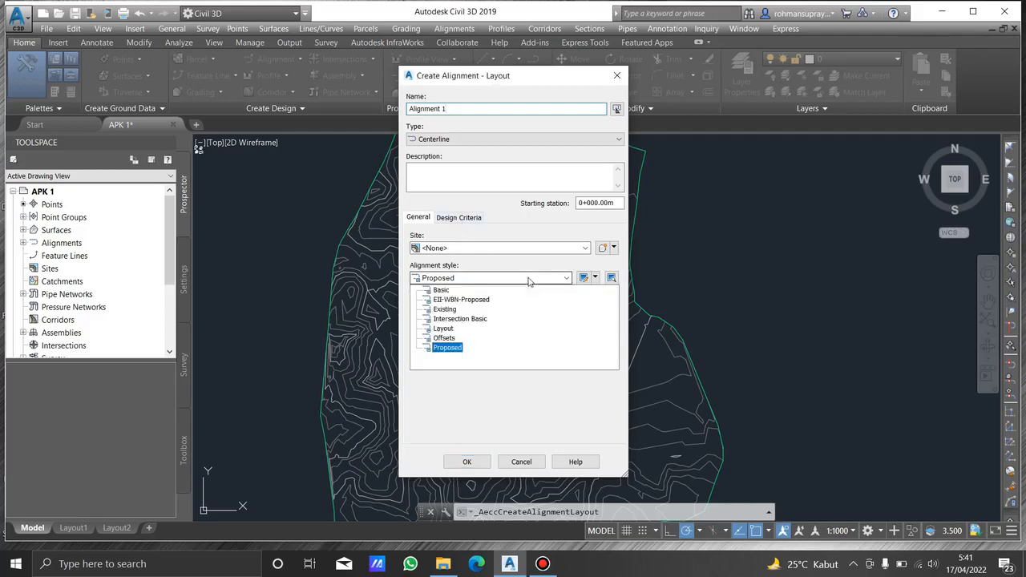
pyautogui.click(476, 300)
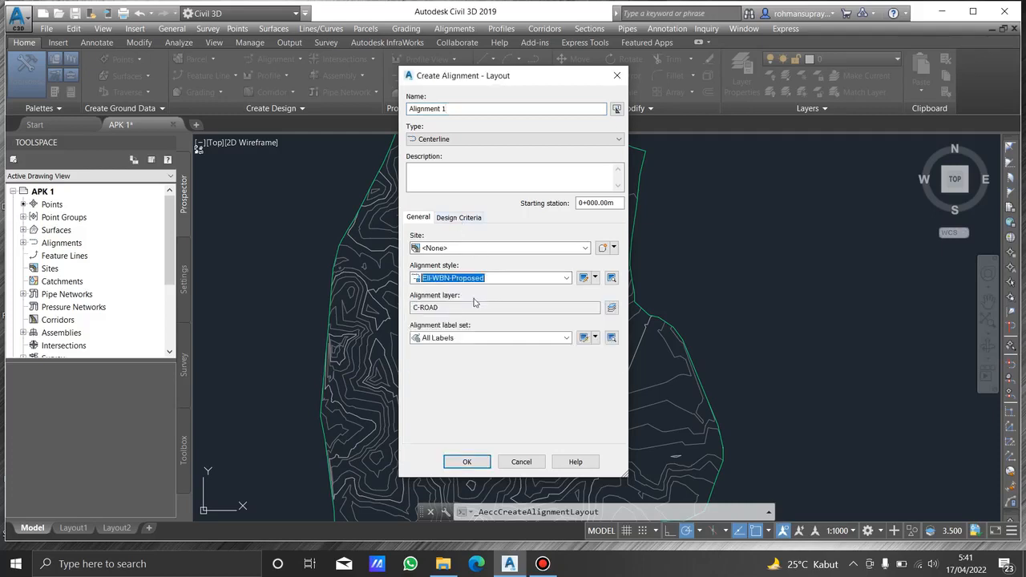
# - Set a 60 km/h starting design speed, enable criteria-based design with the AASHTO 2011 Metric eMax 8% minimum radius table, and accept the alignment
pyautogui.click(458, 218)
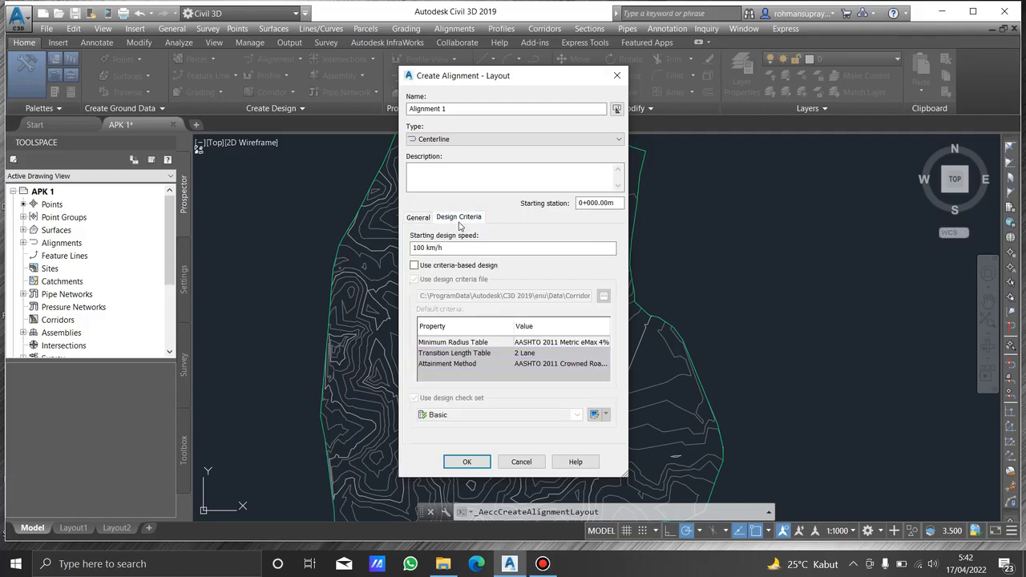
pyautogui.press('Tab')
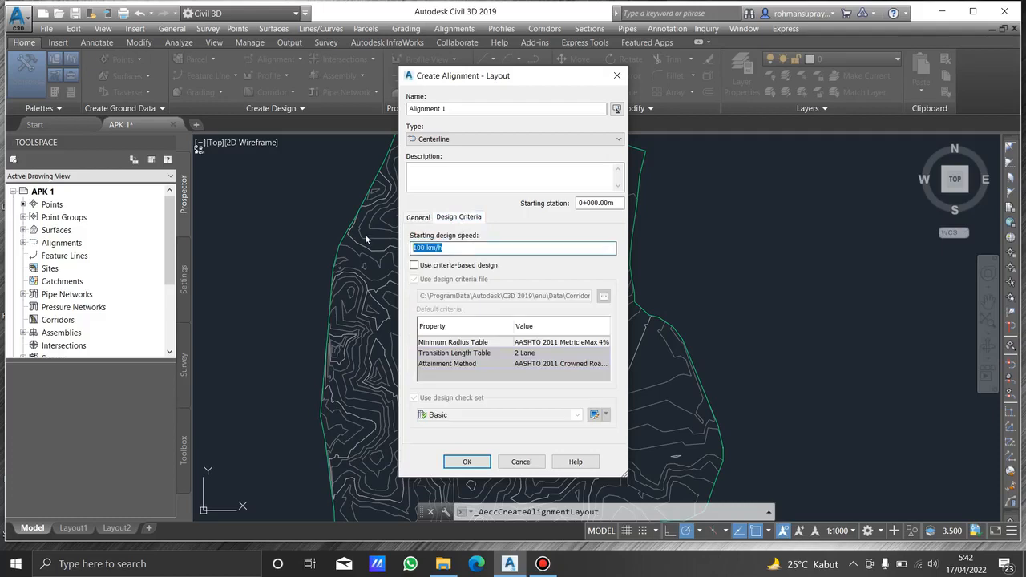
pyautogui.click(414, 266)
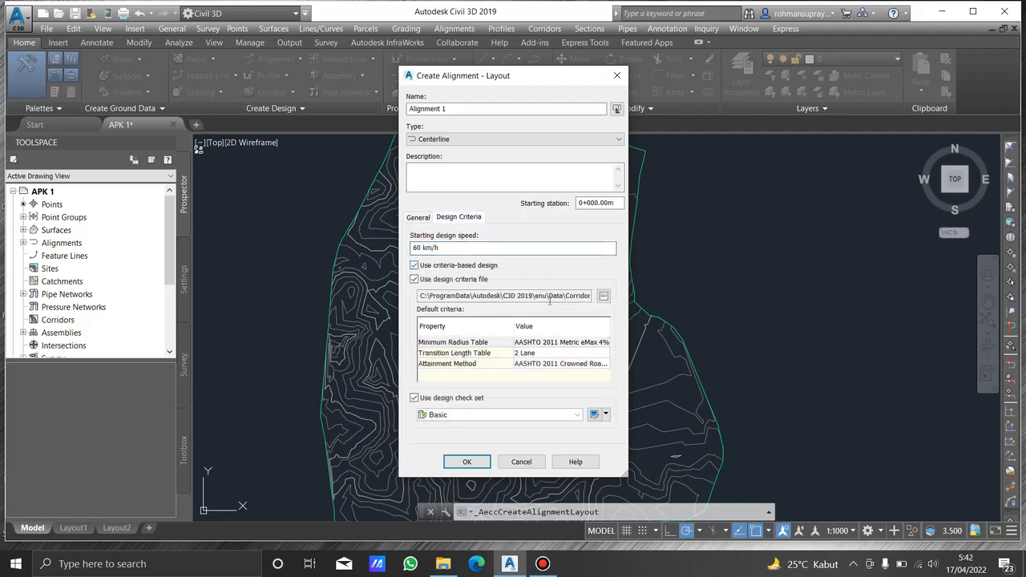
pyautogui.click(569, 344)
pyautogui.click(585, 372)
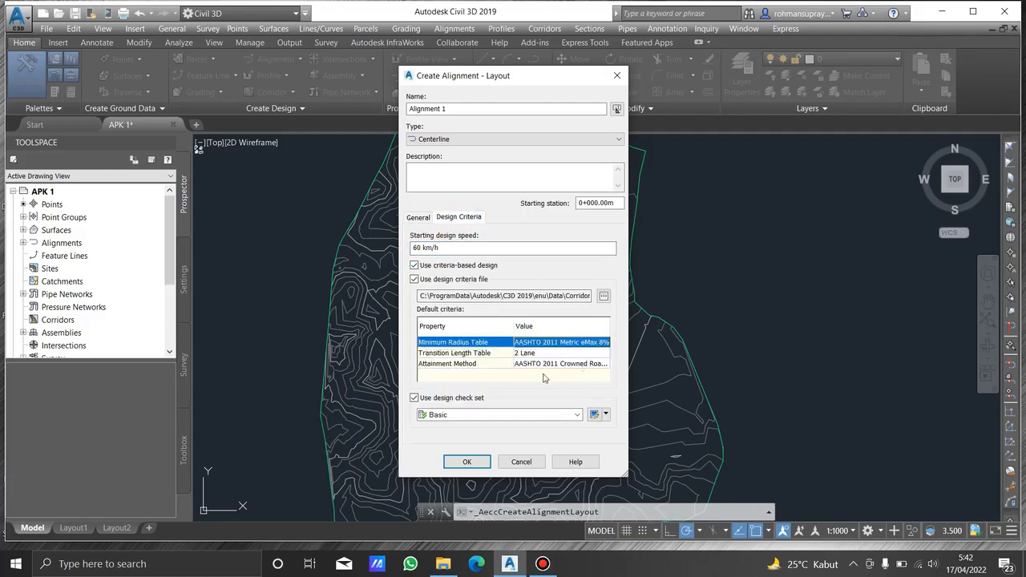
pyautogui.click(468, 461)
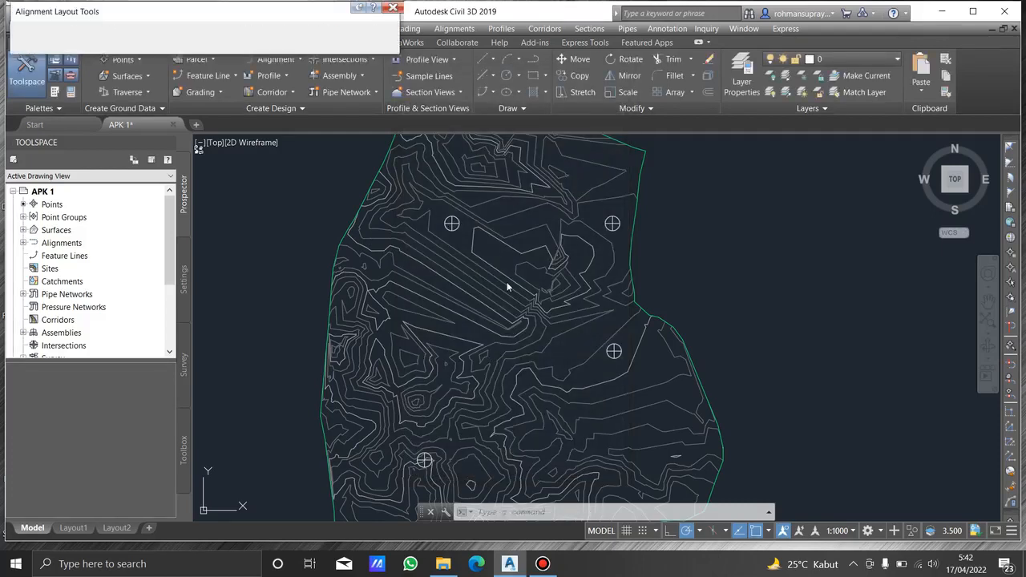
# - Draw the alignment as tangents without curves through the five crossed-circle markers, from the northwestern one to the southernmost one
pyautogui.click(20, 29)
pyautogui.scroll(4, 452, 224)
pyautogui.click(453, 226)
pyautogui.click(860, 226)
pyautogui.scroll(-4, 697, 186)
pyautogui.scroll(6, 756, 328)
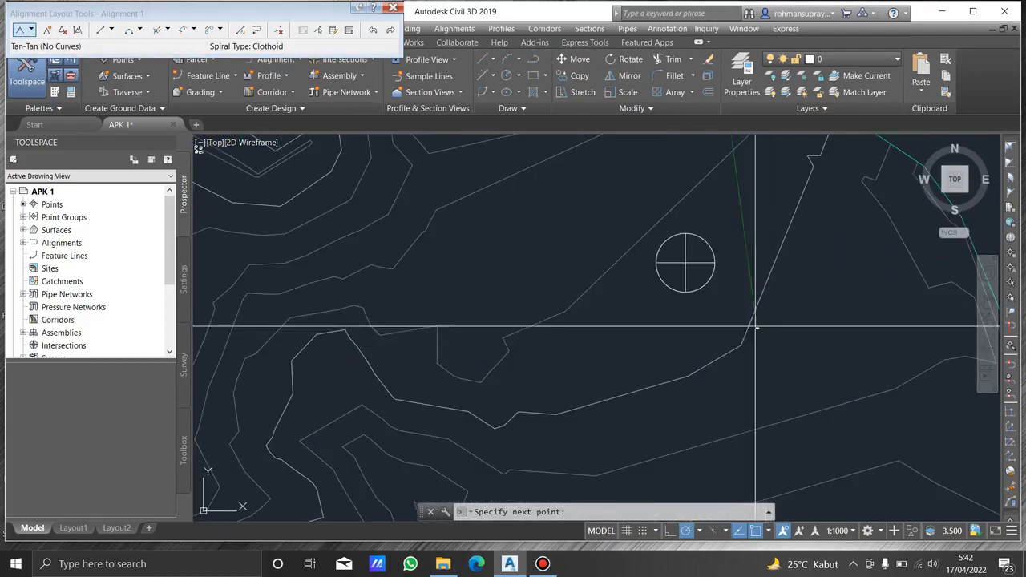
pyautogui.scroll(-5, 724, 235)
pyautogui.scroll(5, 545, 360)
pyautogui.click(542, 464)
pyautogui.moveTo(558, 447); pyautogui.dragTo(563, 251, button='middle')
pyautogui.scroll(-4, 562, 251)
pyautogui.scroll(4, 531, 326)
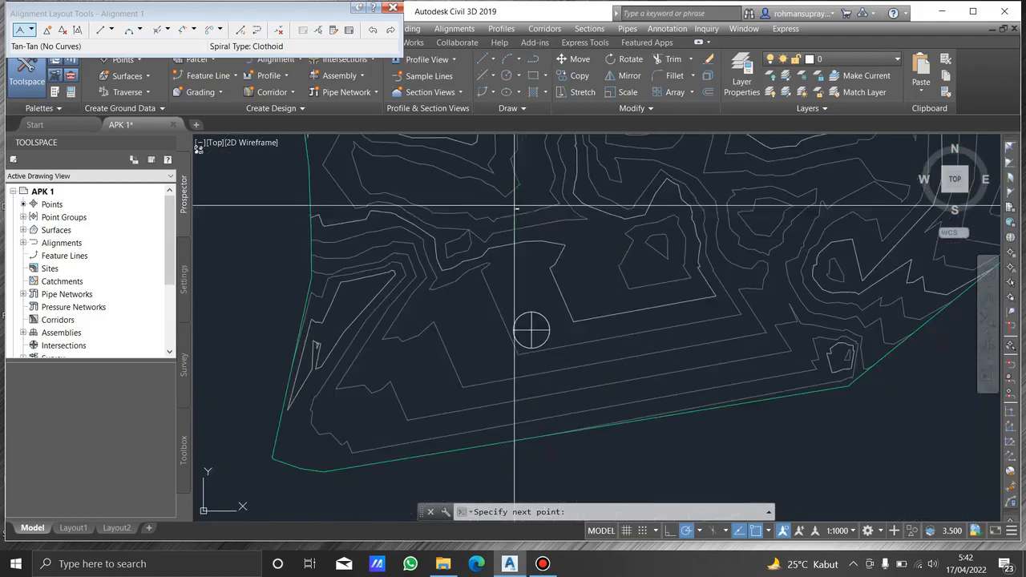
pyautogui.click(532, 329)
pyautogui.press('Return')
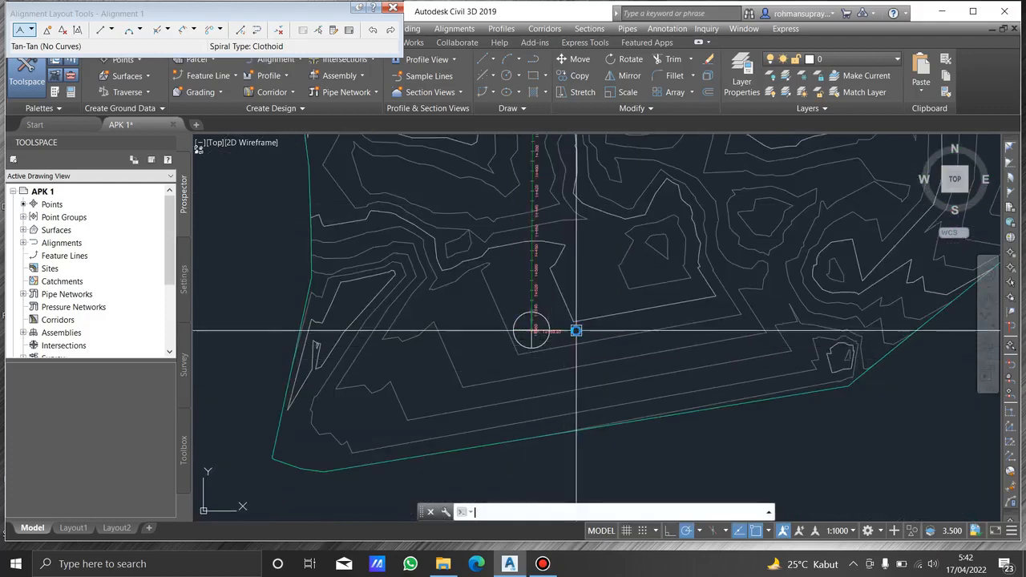
# - Examine the whole alignment and the station labels along its northern tangent and around the northeastern corner
pyautogui.scroll(-2, 561, 321)
pyautogui.scroll(-4, 562, 320)
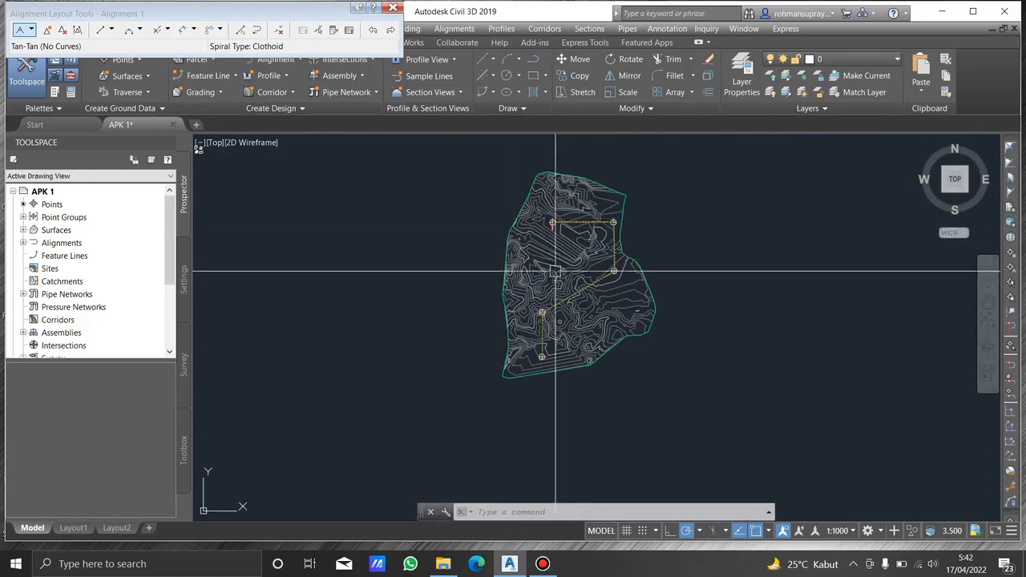
pyautogui.scroll(6, 594, 231)
pyautogui.moveTo(693, 177); pyautogui.dragTo(627, 264, button='middle')
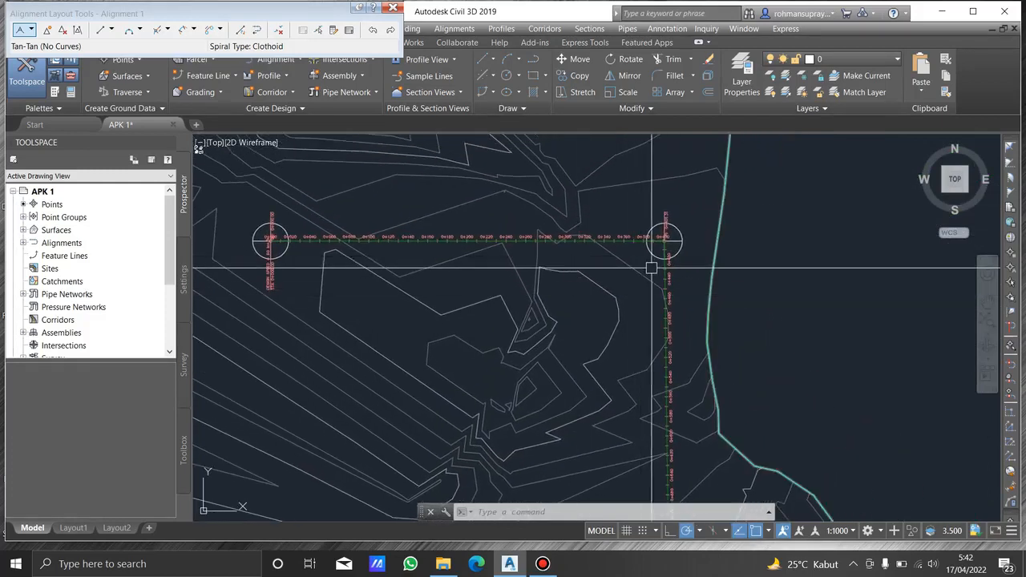
pyautogui.moveTo(643, 267)
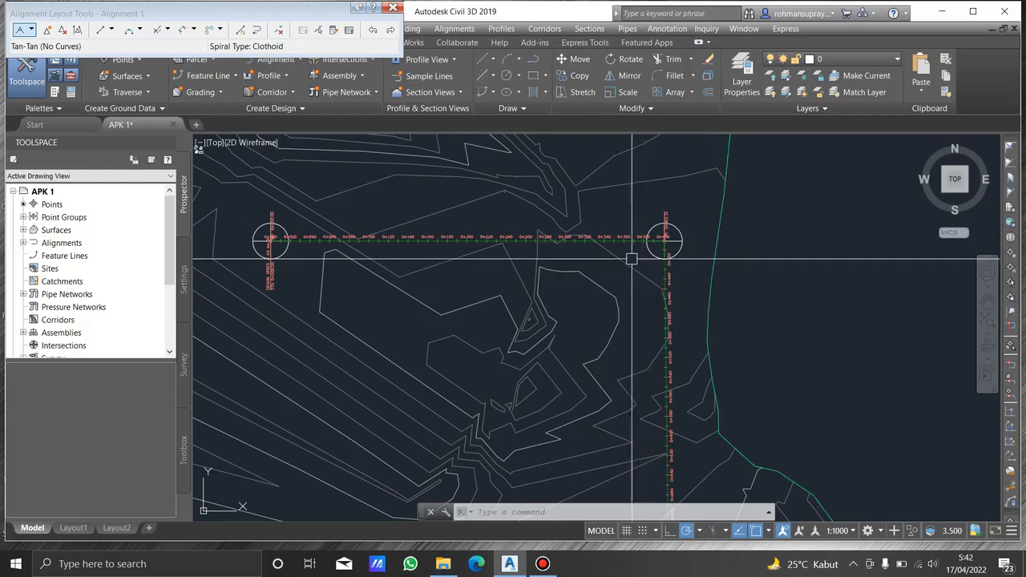
pyautogui.click(624, 239)
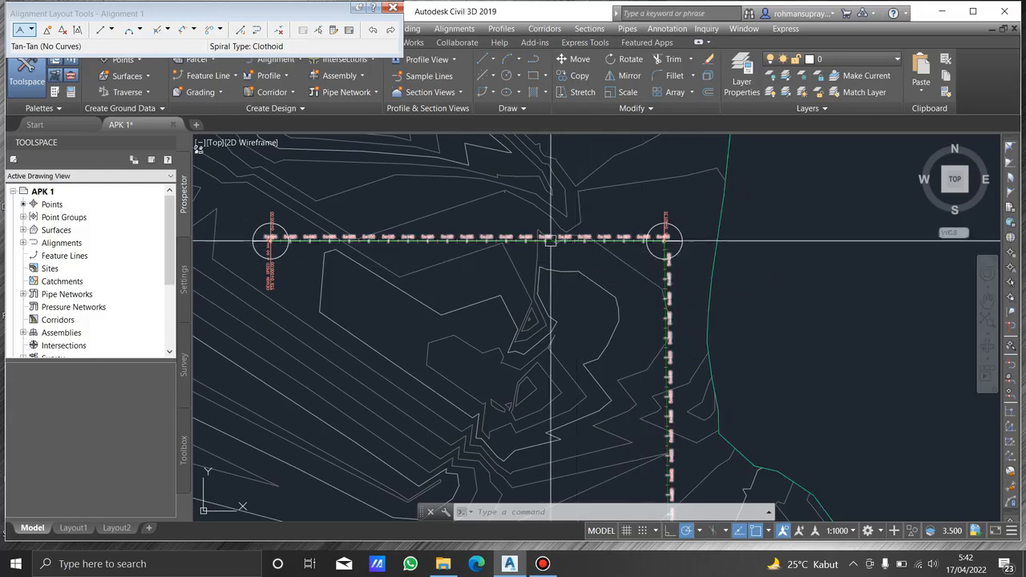
pyautogui.press('Escape')
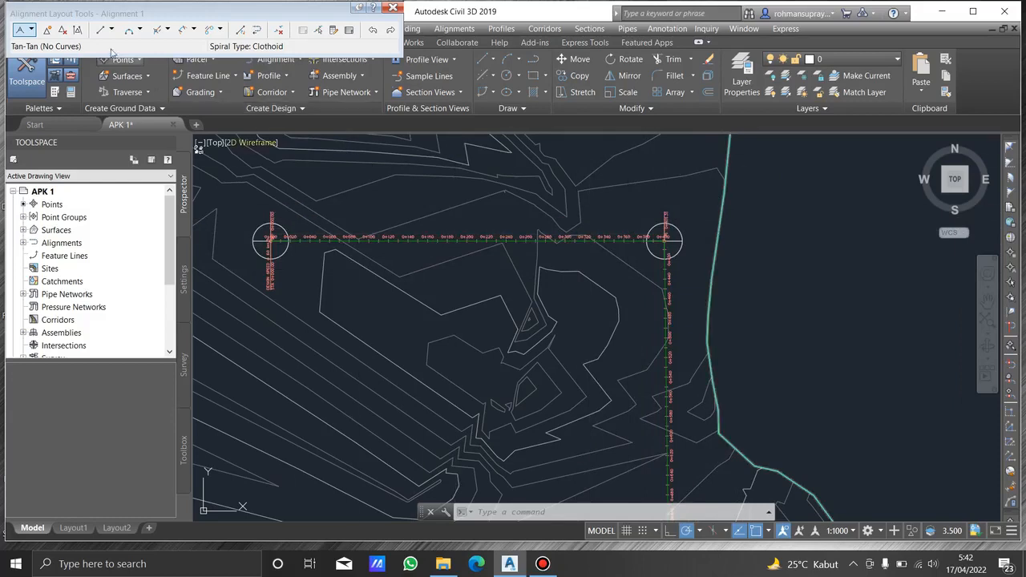
pyautogui.scroll(2, 662, 233)
pyautogui.scroll(-2, 662, 232)
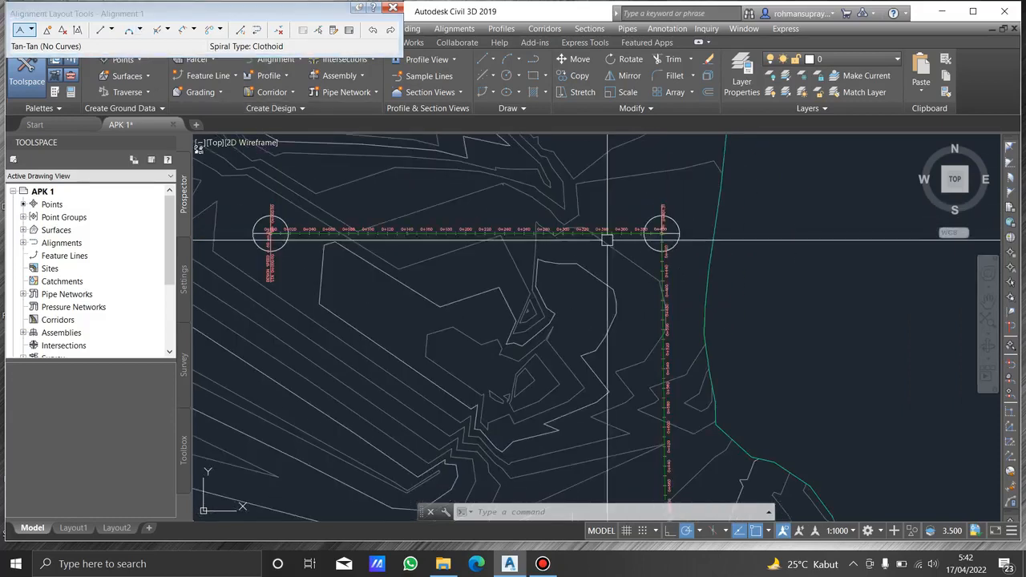
# - Add a free curve fillet between the northern and eastern tangents with a solution angle less than 180 and a 200 m radius
pyautogui.click(140, 30)
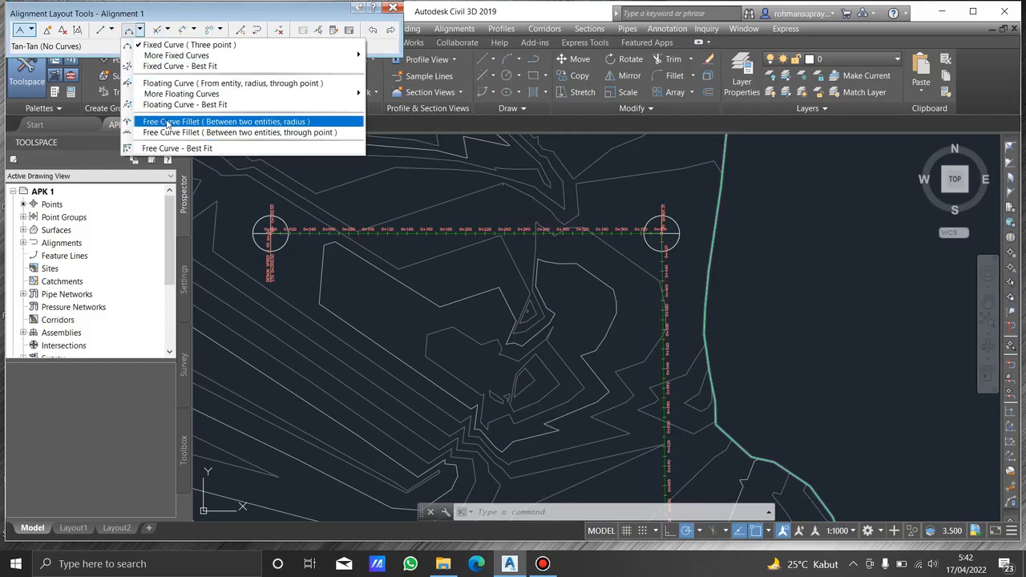
pyautogui.click(170, 122)
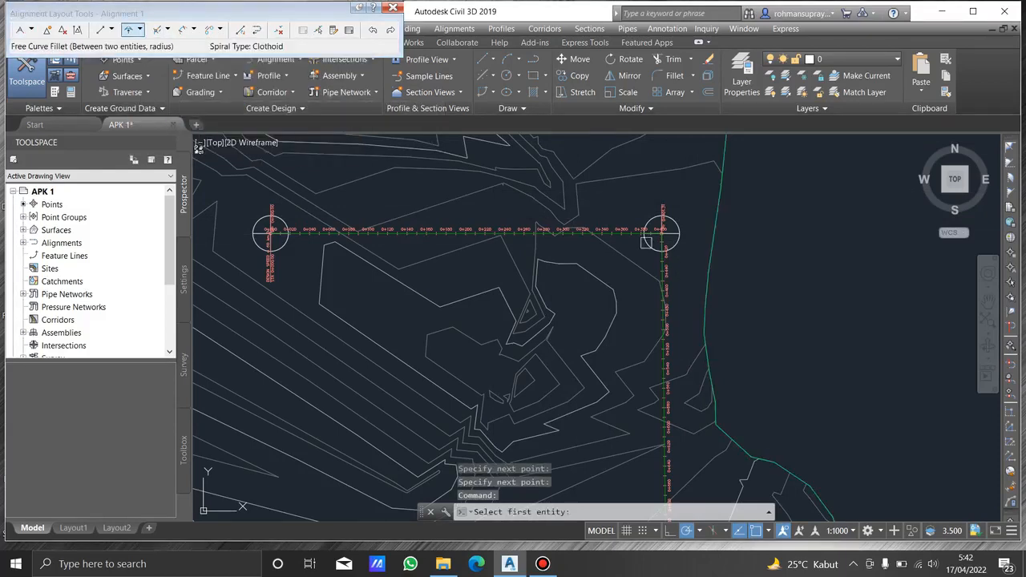
pyautogui.click(615, 234)
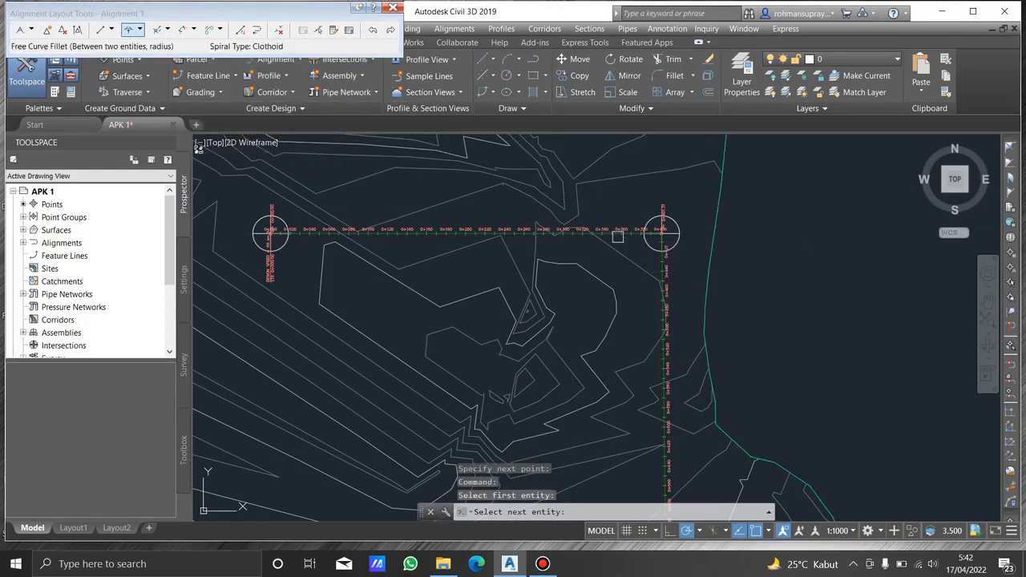
pyautogui.click(658, 263)
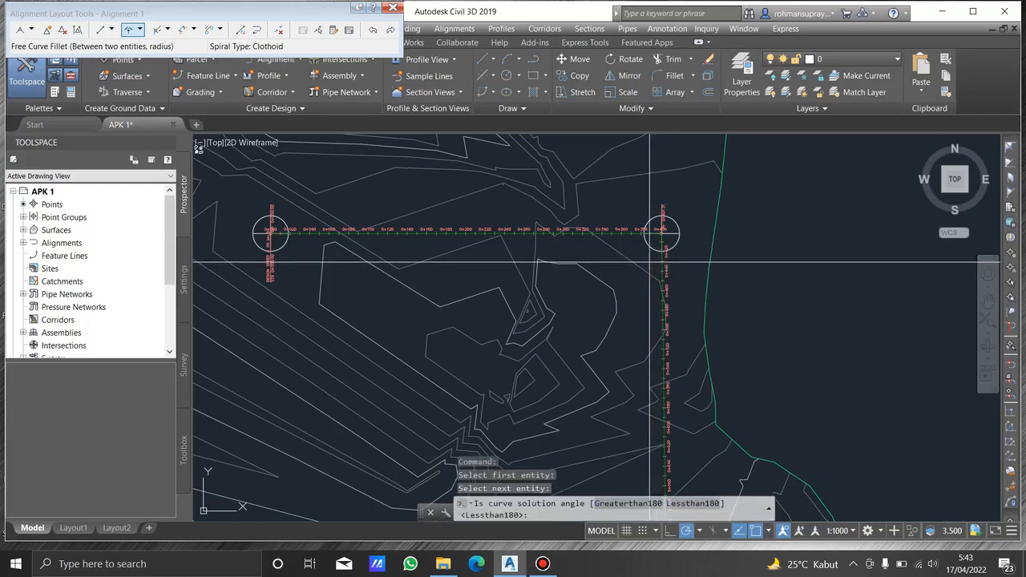
pyautogui.write('l')
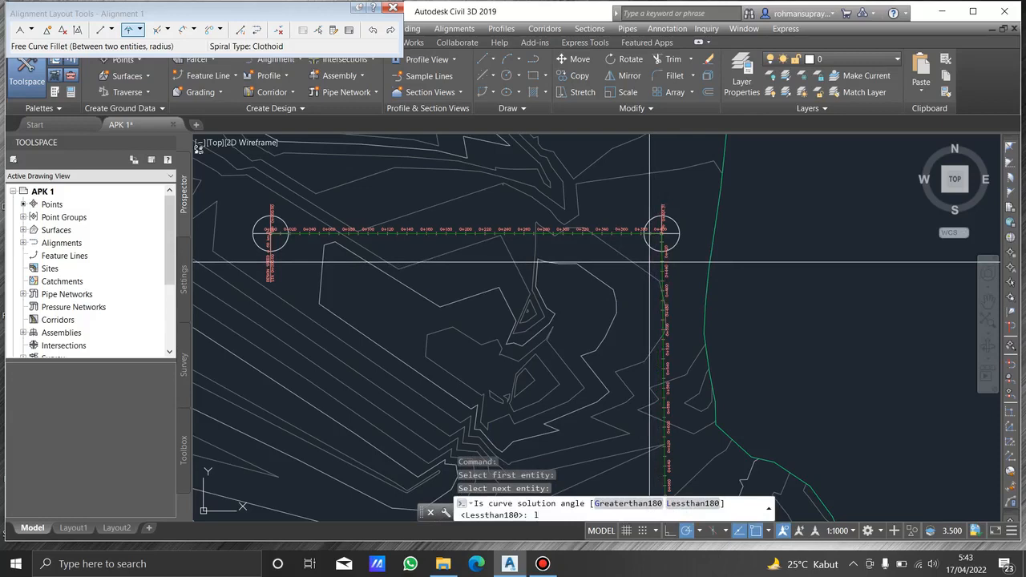
pyautogui.press('Return')
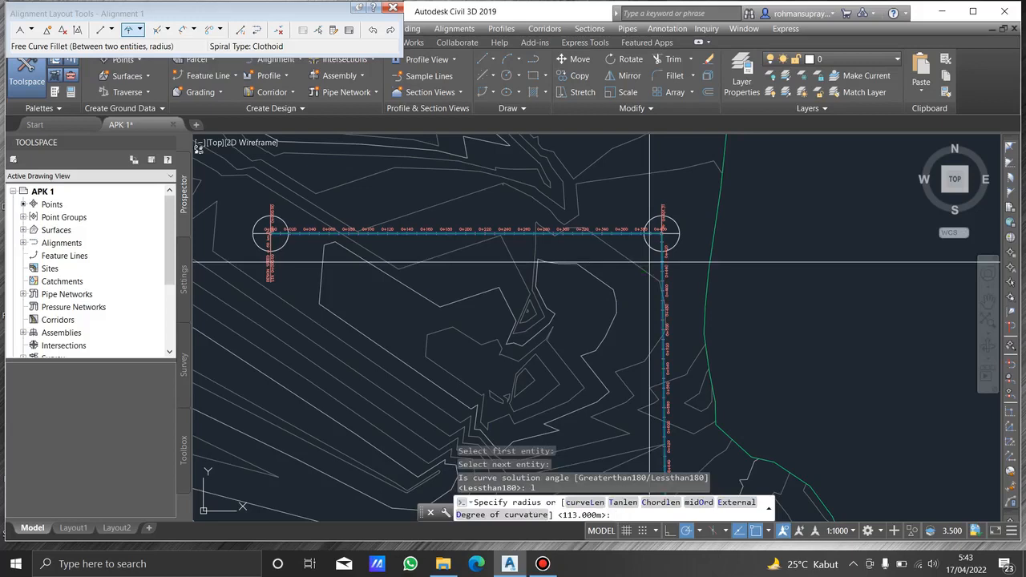
pyautogui.write('200')
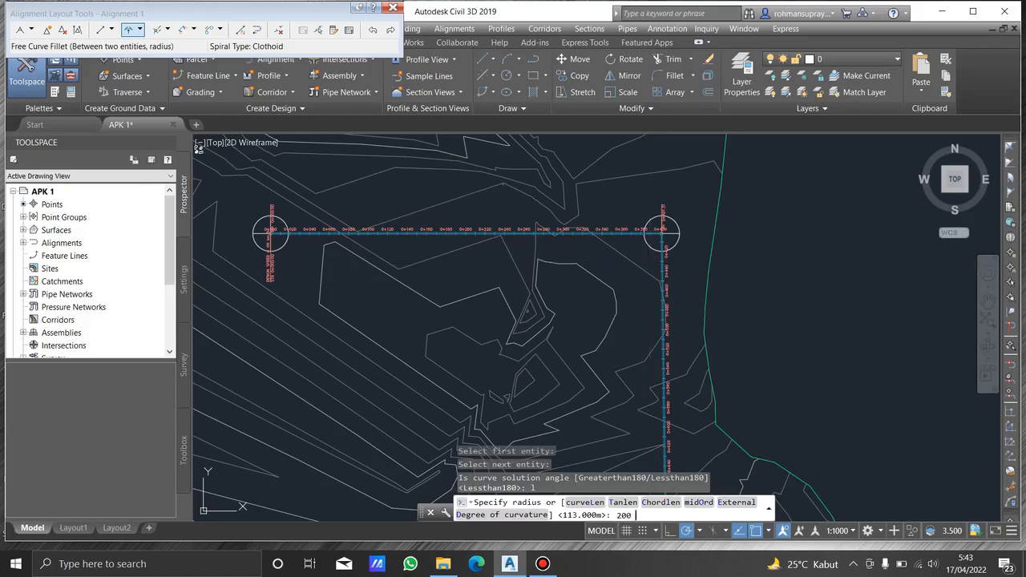
pyautogui.press('Return')
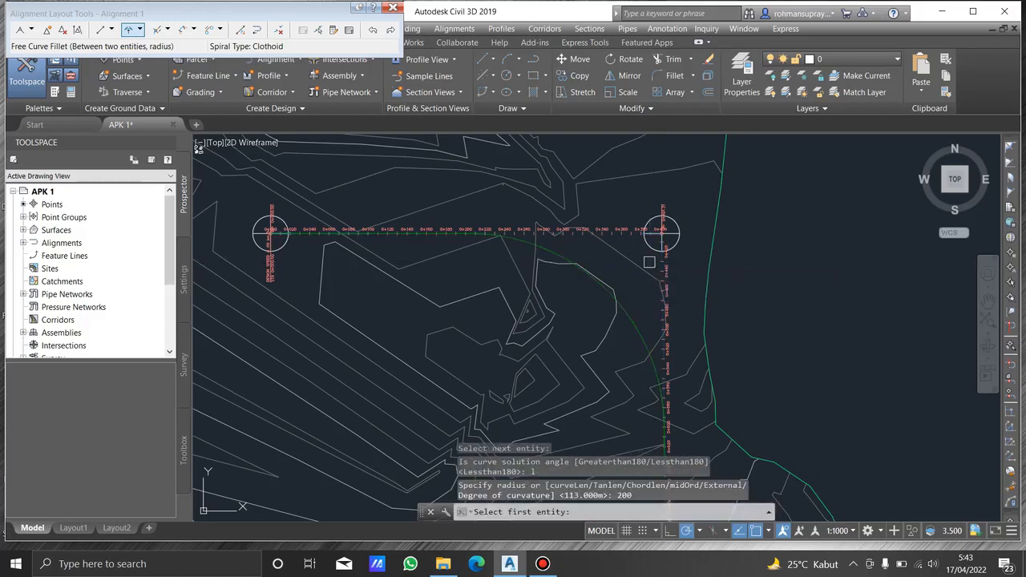
pyautogui.press('Return')
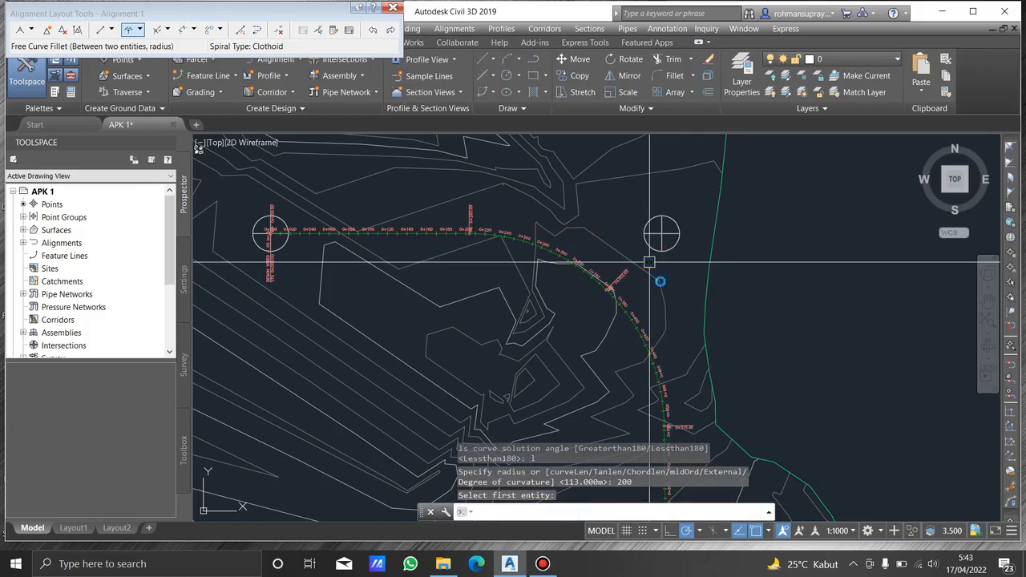
# - Add a free spiral-curve-spiral between the eastern and diagonal tangents with solution angle less than 180, 120 m radius and 50 m spirals in and out
pyautogui.moveTo(425, 456); pyautogui.dragTo(365, 216, button='middle')
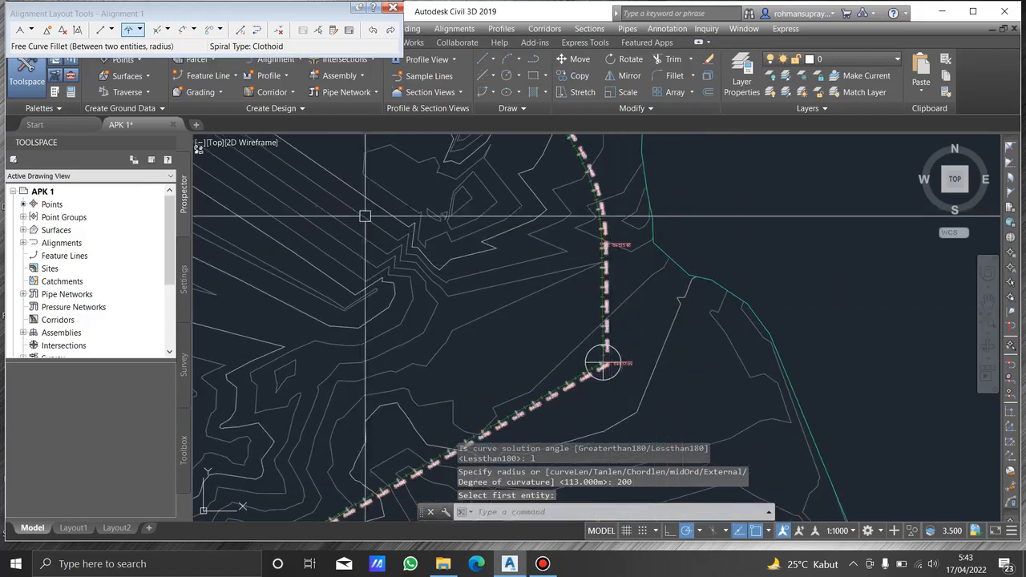
pyautogui.scroll(2, 313, 176)
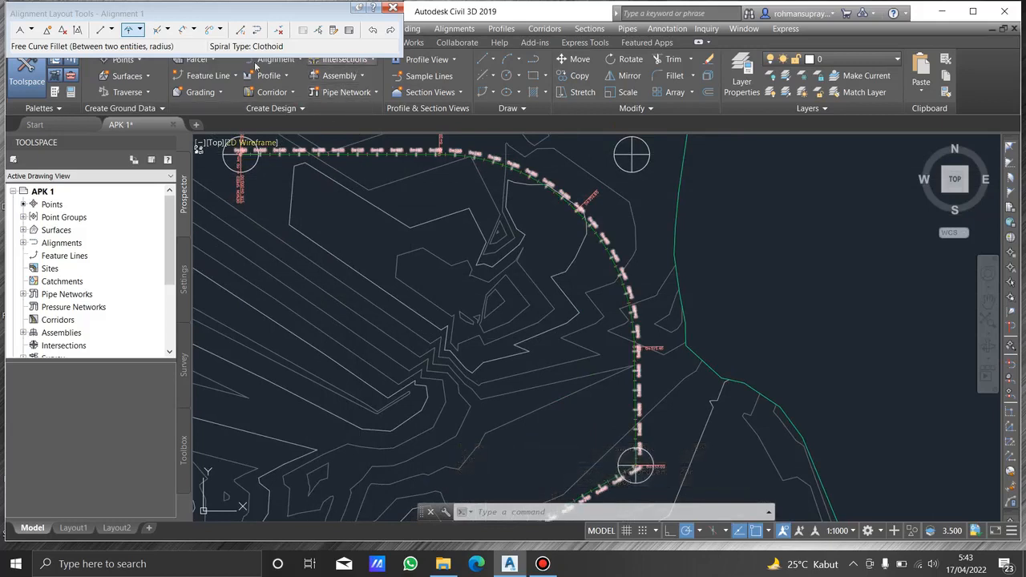
pyautogui.moveTo(568, 229); pyautogui.dragTo(568, 141, button='middle')
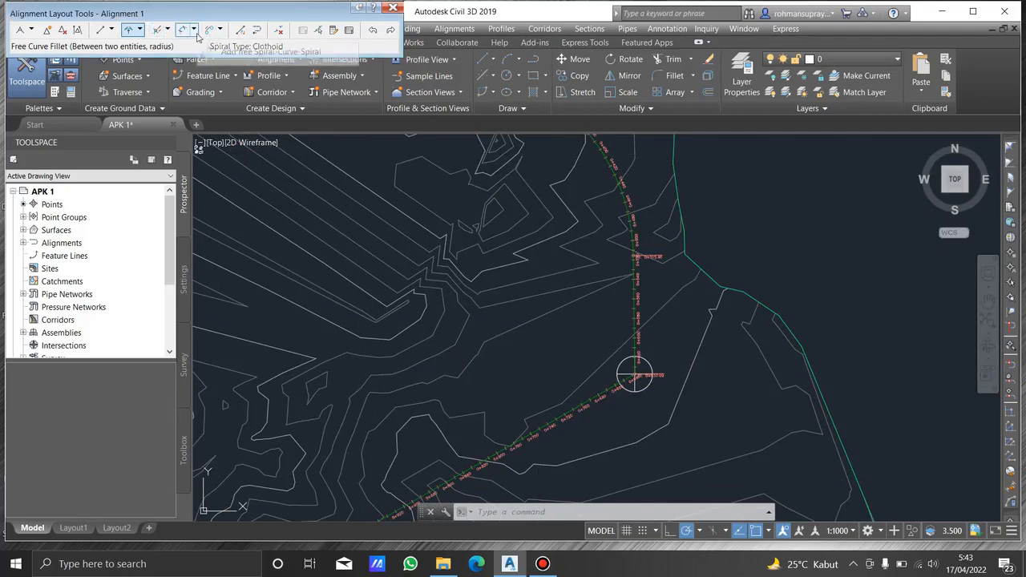
pyautogui.click(194, 30)
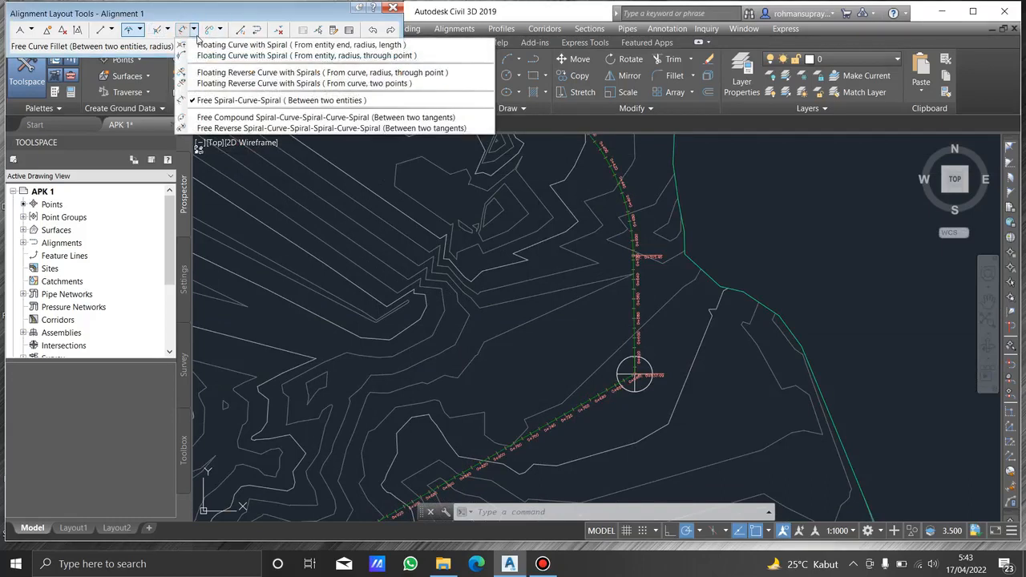
pyautogui.click(221, 102)
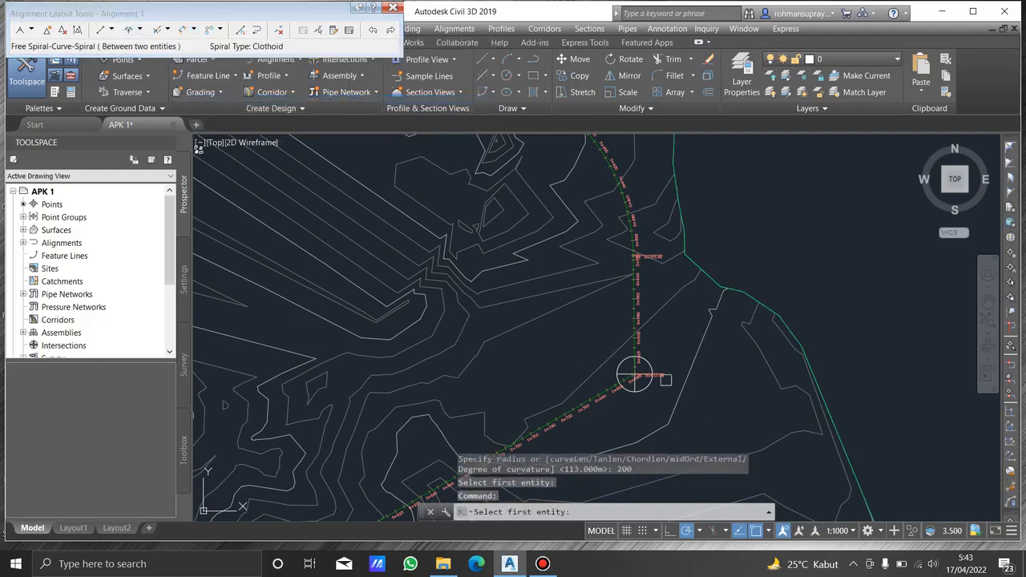
pyautogui.click(632, 323)
pyautogui.click(596, 382)
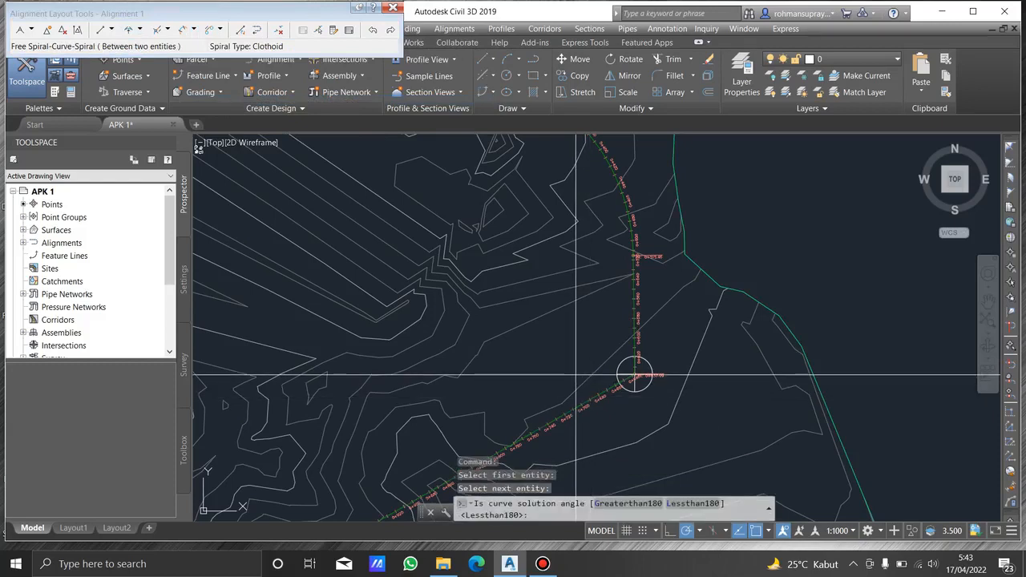
pyautogui.write('l')
pyautogui.press('Return')
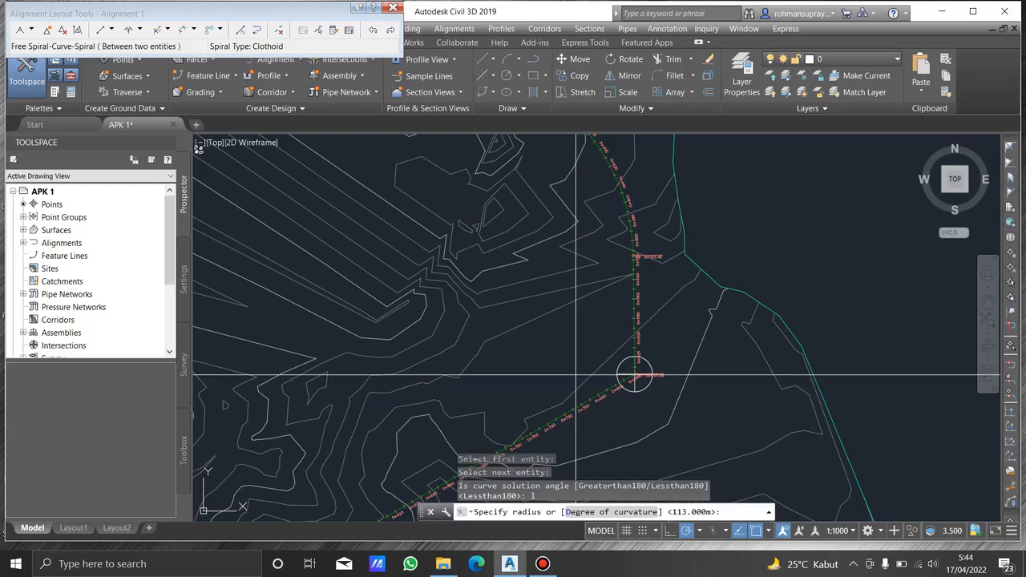
pyautogui.write('120')
pyautogui.press('Return')
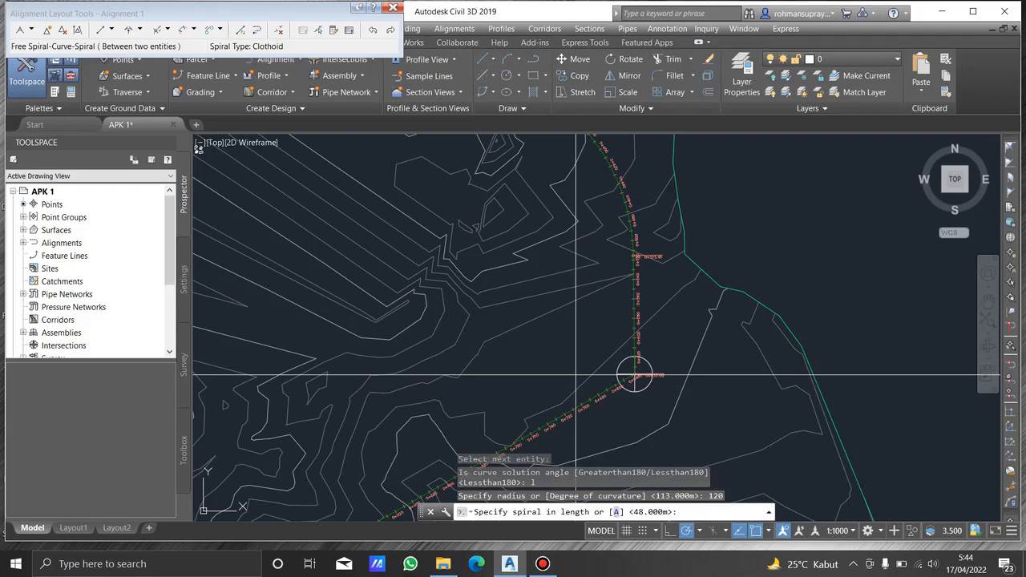
pyautogui.write('50')
pyautogui.press('Return')
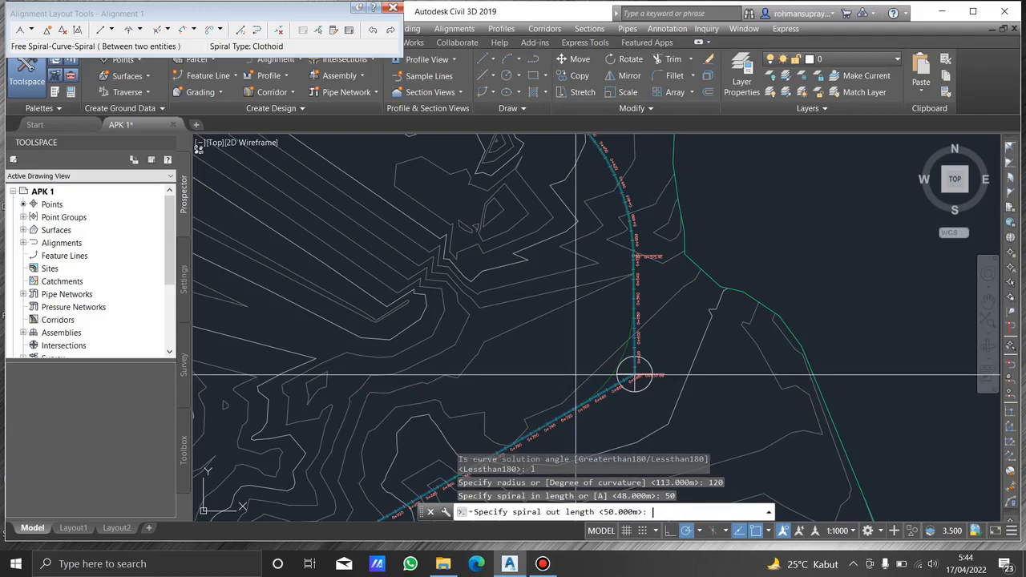
pyautogui.press('Return')
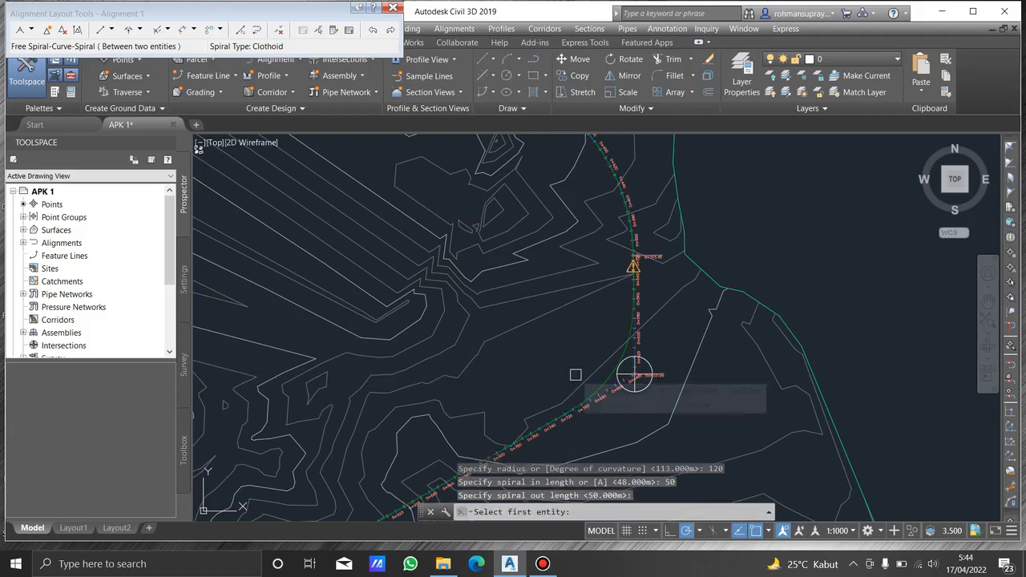
# - Examine the warning marker near the end of the northeastern curve and the spiral-curve-spiral at the eastern corner
pyautogui.scroll(4, 612, 262)
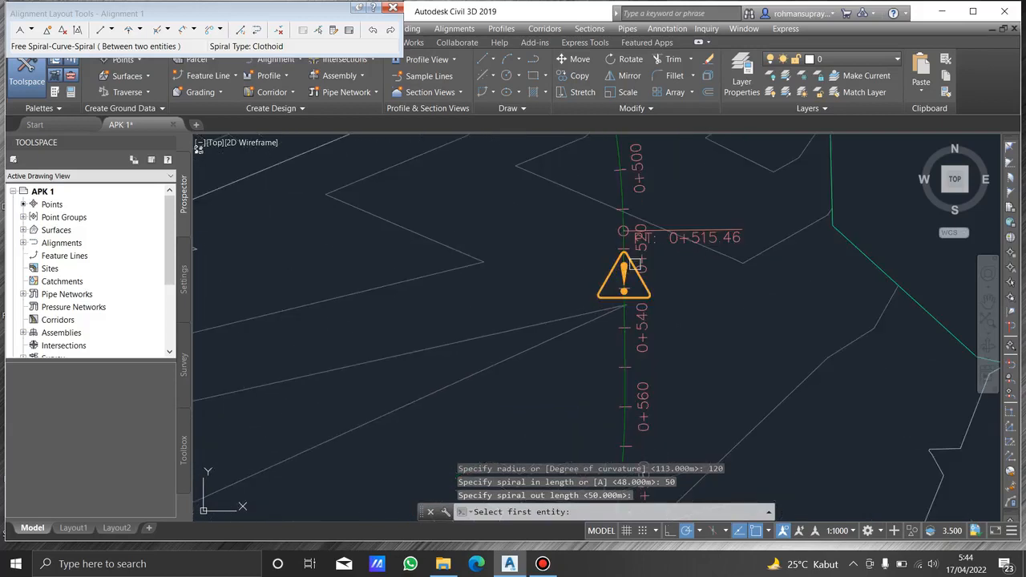
pyautogui.scroll(-3, 628, 255)
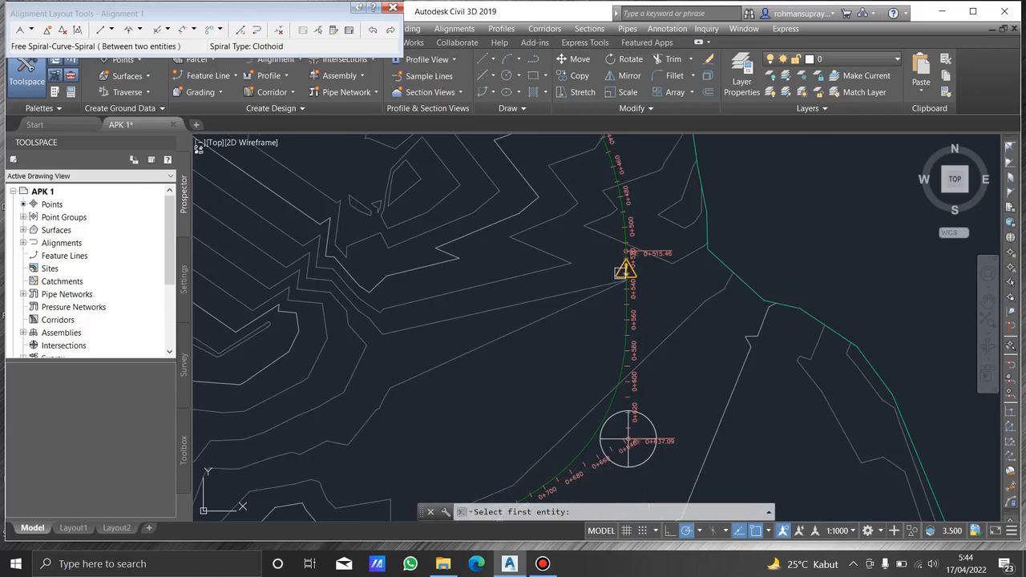
pyautogui.scroll(5, 621, 273)
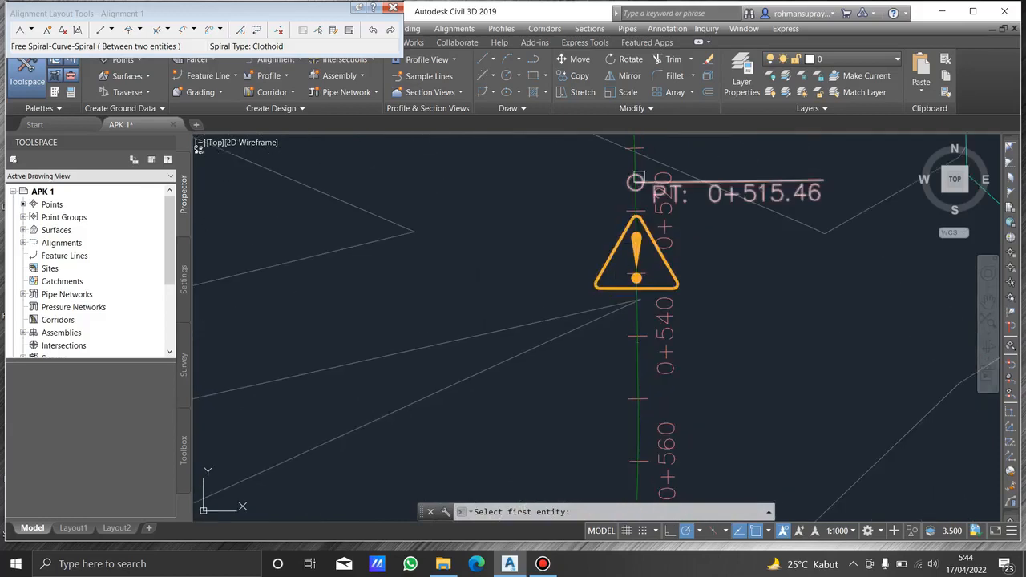
pyautogui.scroll(-5, 627, 191)
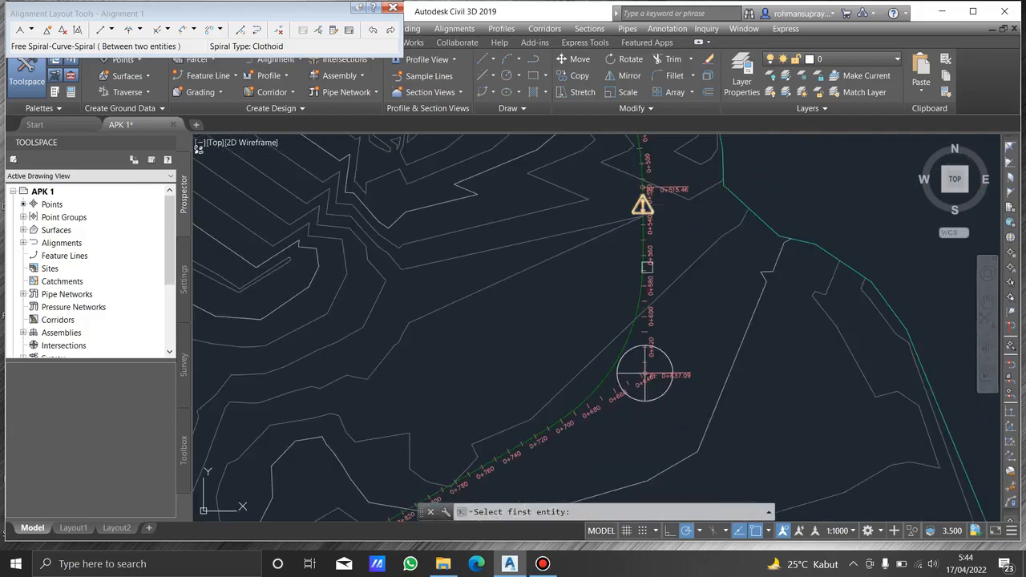
pyautogui.moveTo(602, 355); pyautogui.dragTo(728, 238, button='middle')
pyautogui.scroll(-8, 728, 238)
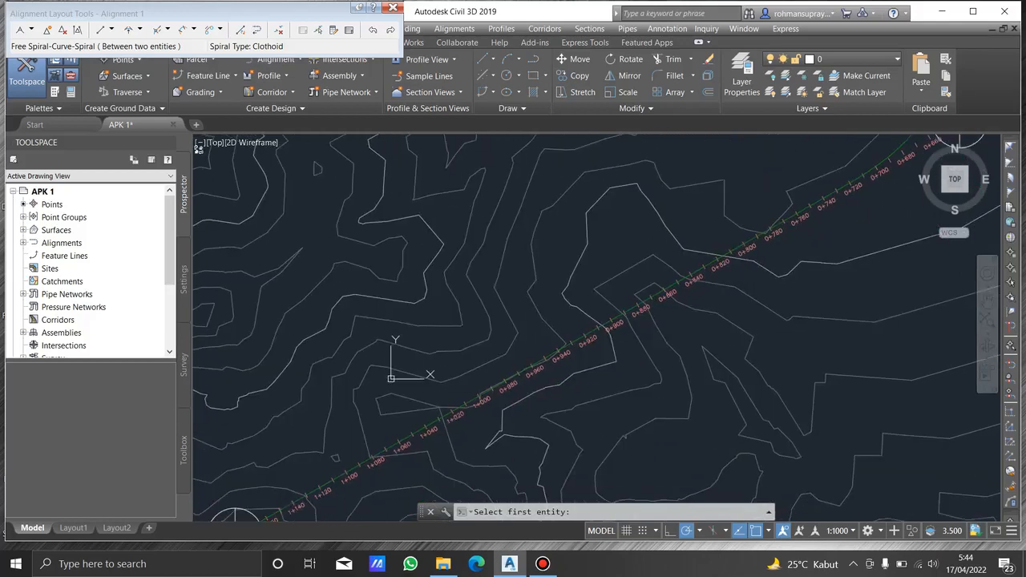
pyautogui.scroll(4, 653, 327)
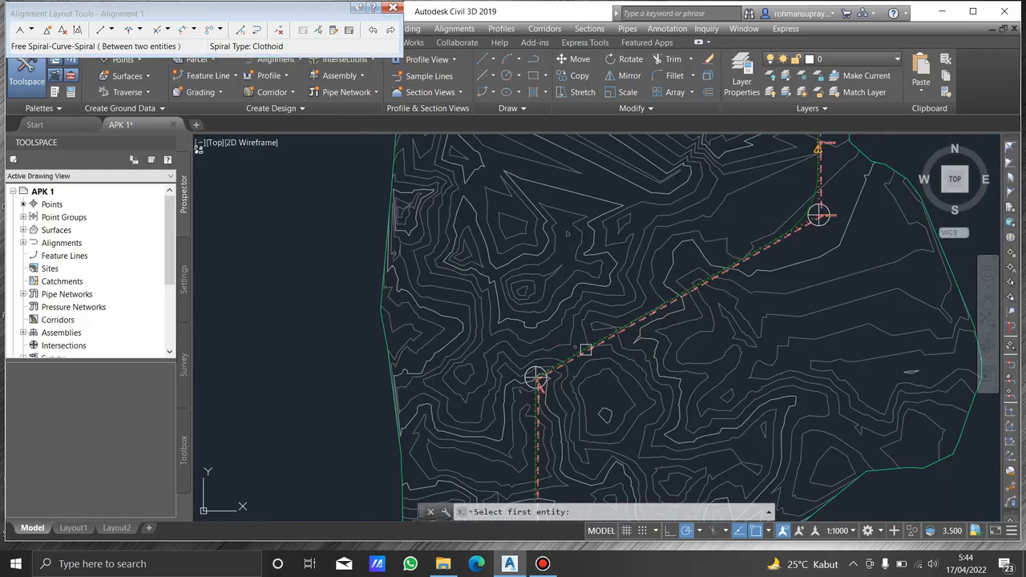
pyautogui.scroll(3, 641, 359)
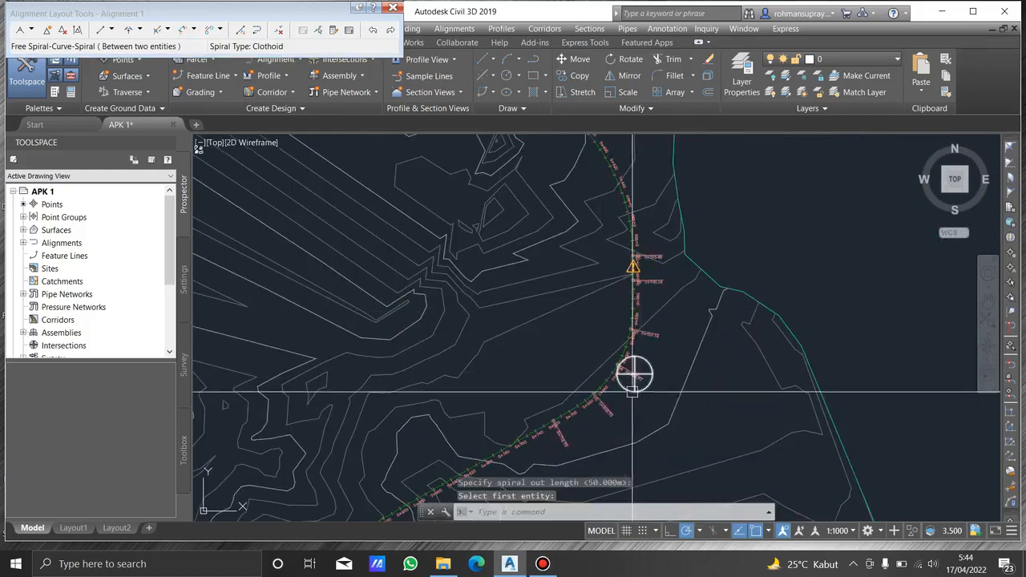
pyautogui.scroll(4, 633, 371)
pyautogui.scroll(-4, 574, 387)
# - Add a free spiral-curve-spiral between the diagonal and southern tangents with solution angle less than 180, 140 m radius and 60 m spirals in and out
pyautogui.moveTo(574, 387); pyautogui.dragTo(749, 257, button='middle')
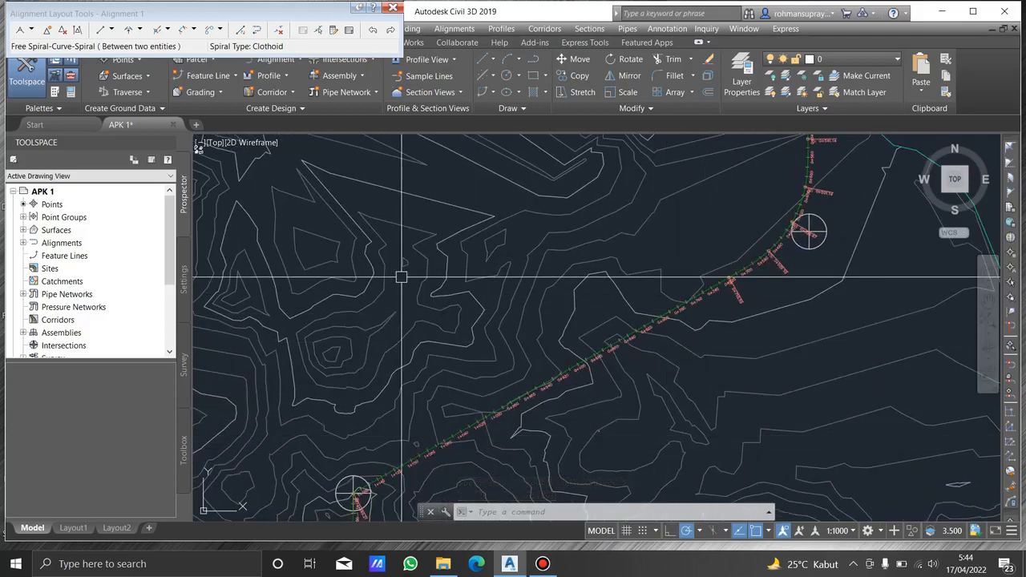
pyautogui.moveTo(428, 332); pyautogui.dragTo(532, 181, button='middle')
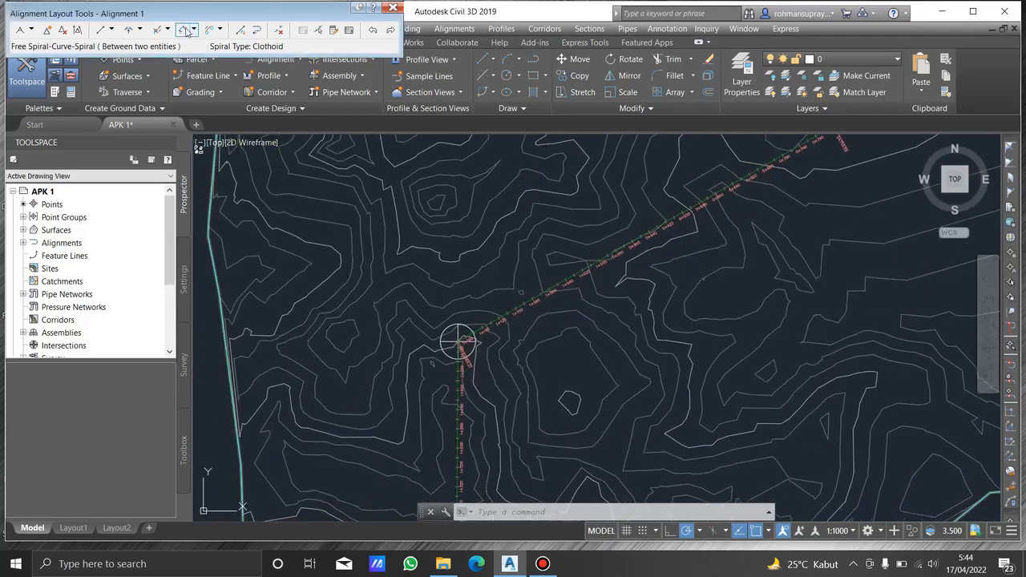
pyautogui.click(184, 31)
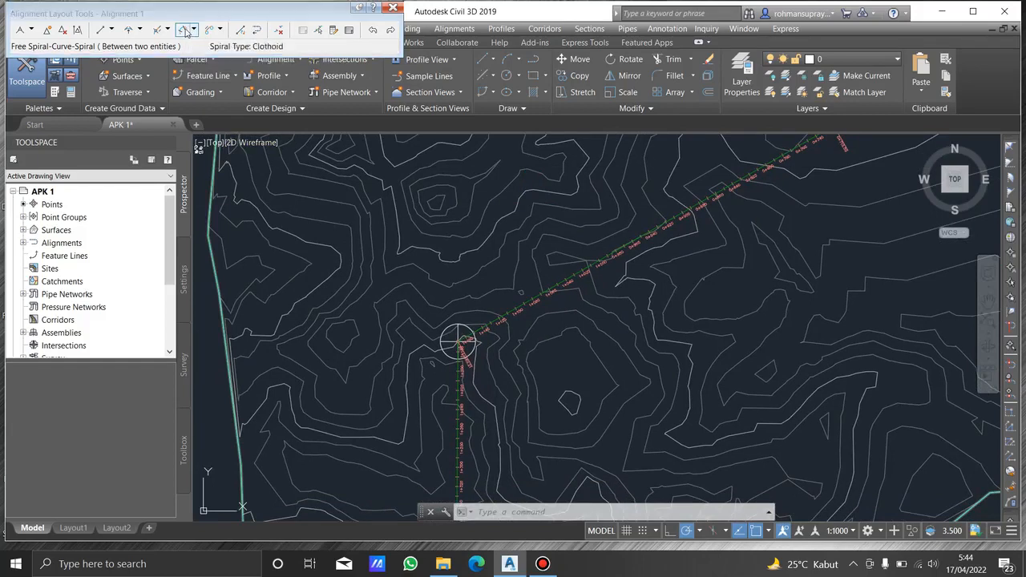
pyautogui.click(510, 320)
pyautogui.click(456, 381)
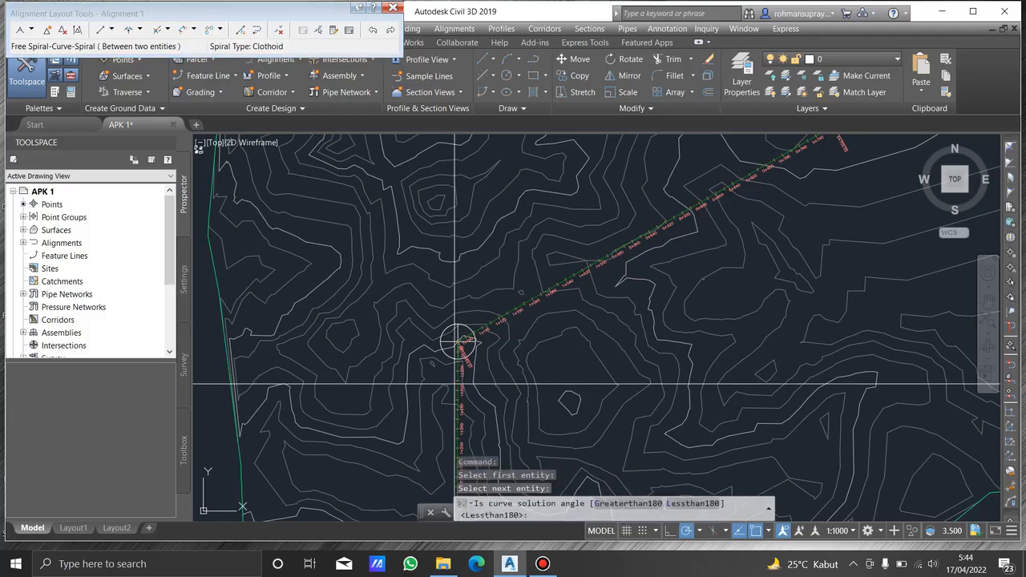
pyautogui.write('l')
pyautogui.press('Return')
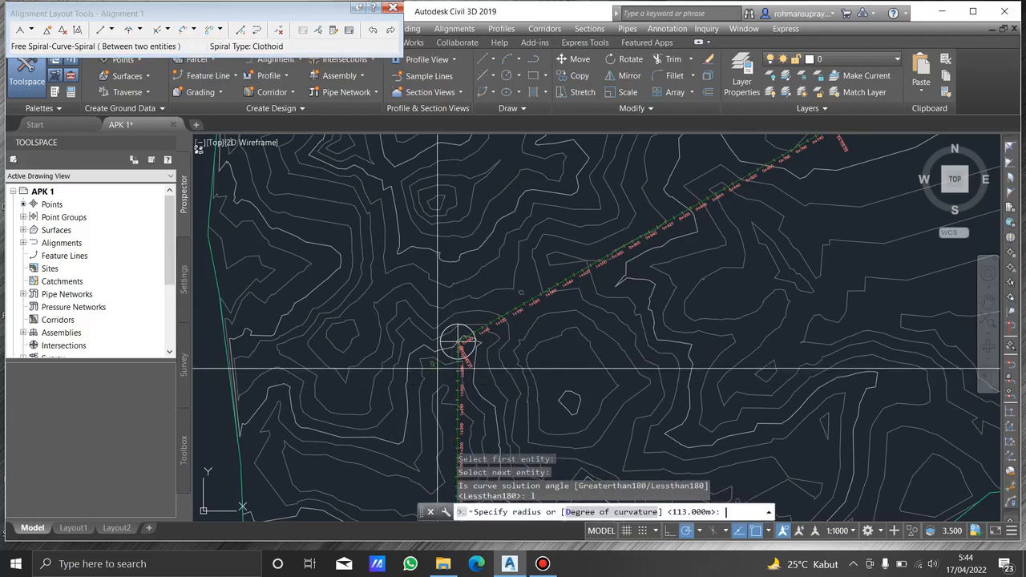
pyautogui.write('140')
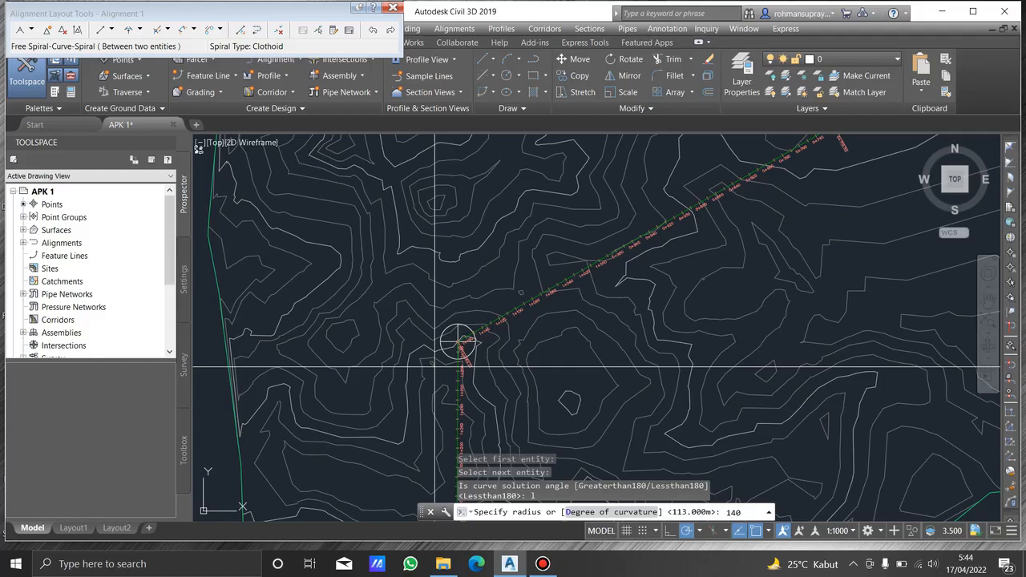
pyautogui.press('Return')
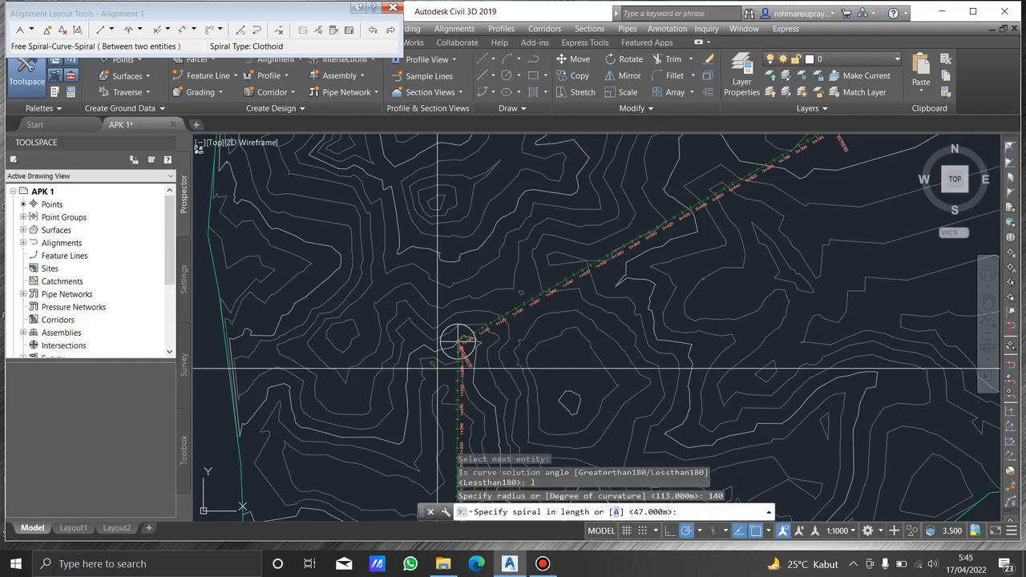
pyautogui.write('60')
pyautogui.press('Return')
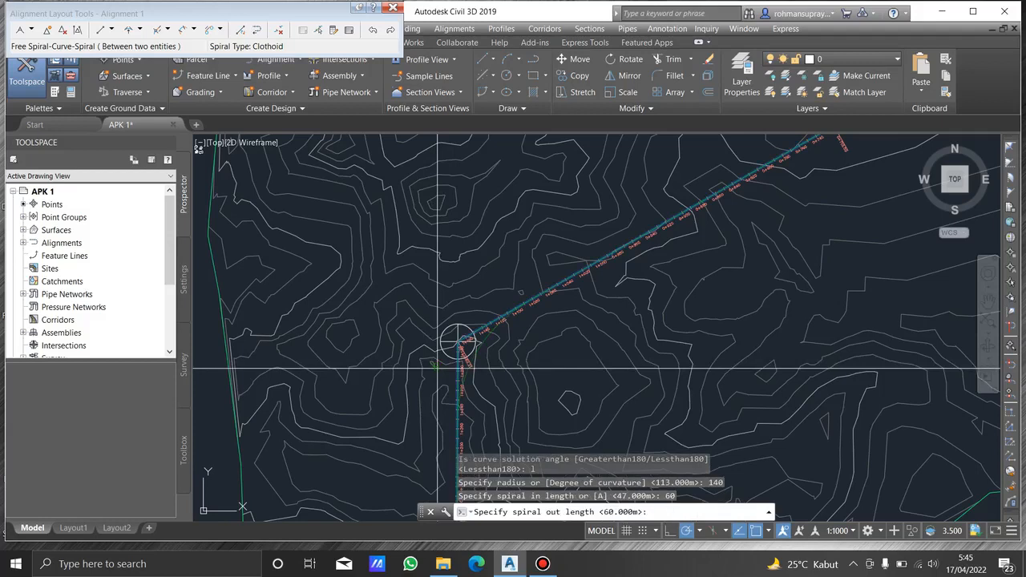
pyautogui.press('Return')
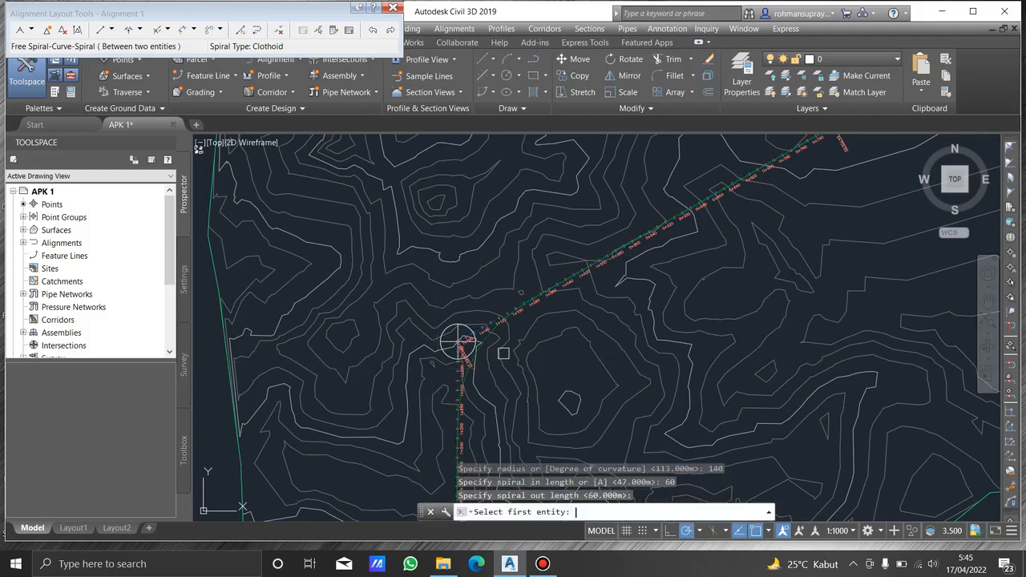
# - Inspect the warning marker near the northeastern curve, select Alignment 1 and open its alignment grid view
pyautogui.scroll(-5, 522, 332)
pyautogui.scroll(5, 611, 304)
pyautogui.moveTo(657, 280); pyautogui.dragTo(683, 495, button='middle')
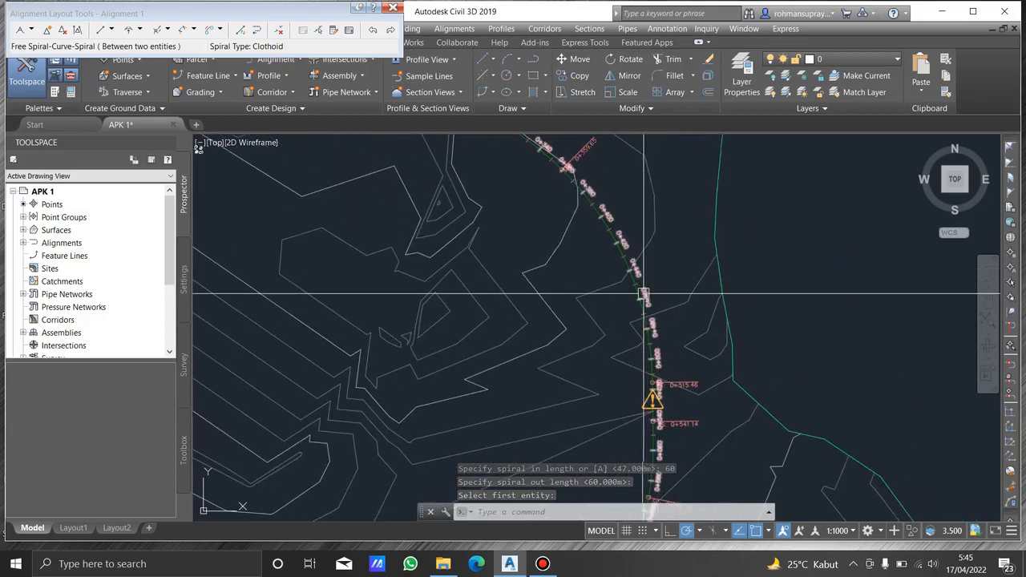
pyautogui.scroll(4, 653, 320)
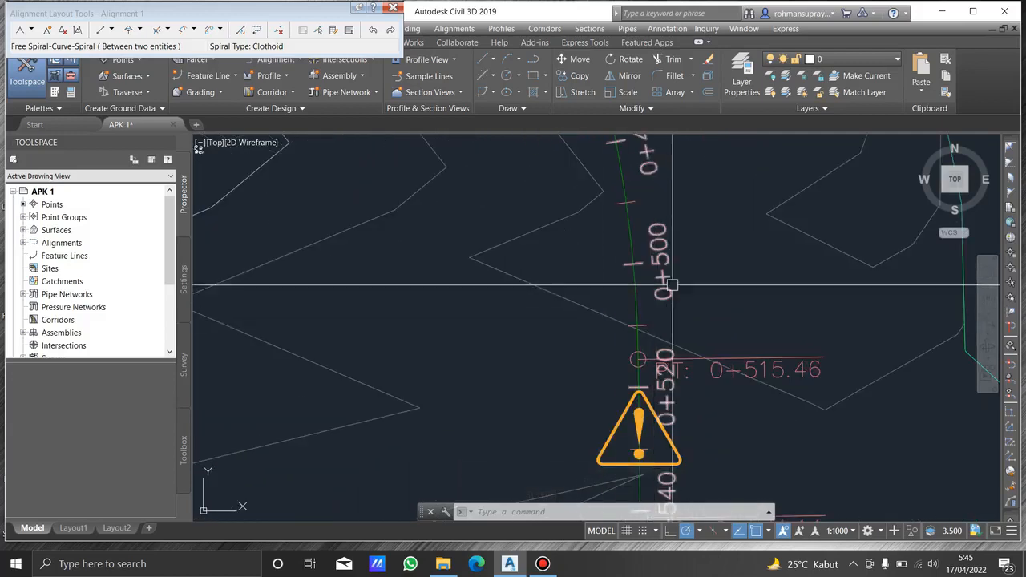
pyautogui.scroll(-5, 672, 286)
pyautogui.moveTo(615, 221); pyautogui.dragTo(693, 393, button='middle')
pyautogui.scroll(4, 667, 296)
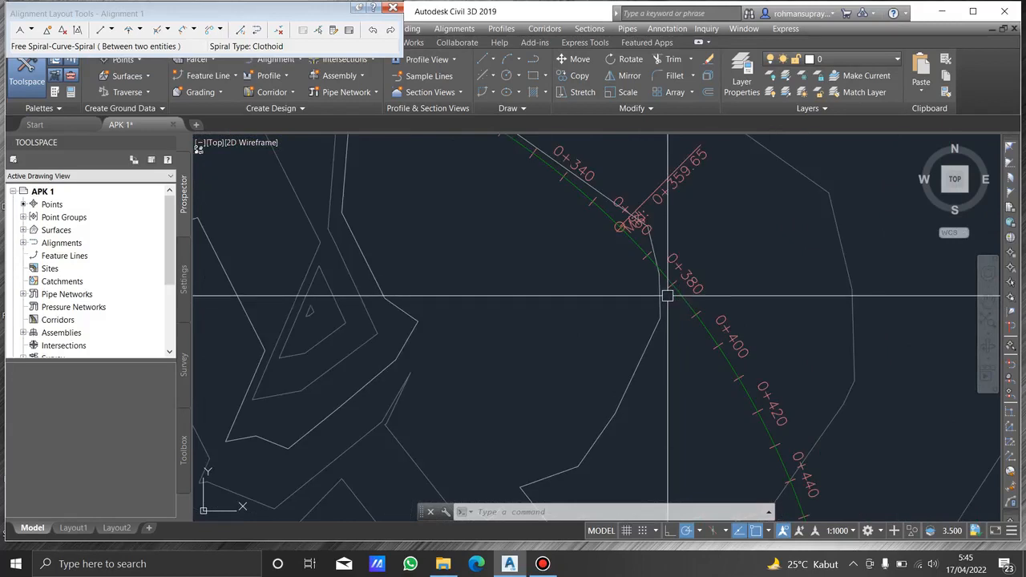
pyautogui.click(623, 223)
pyautogui.scroll(-4, 561, 230)
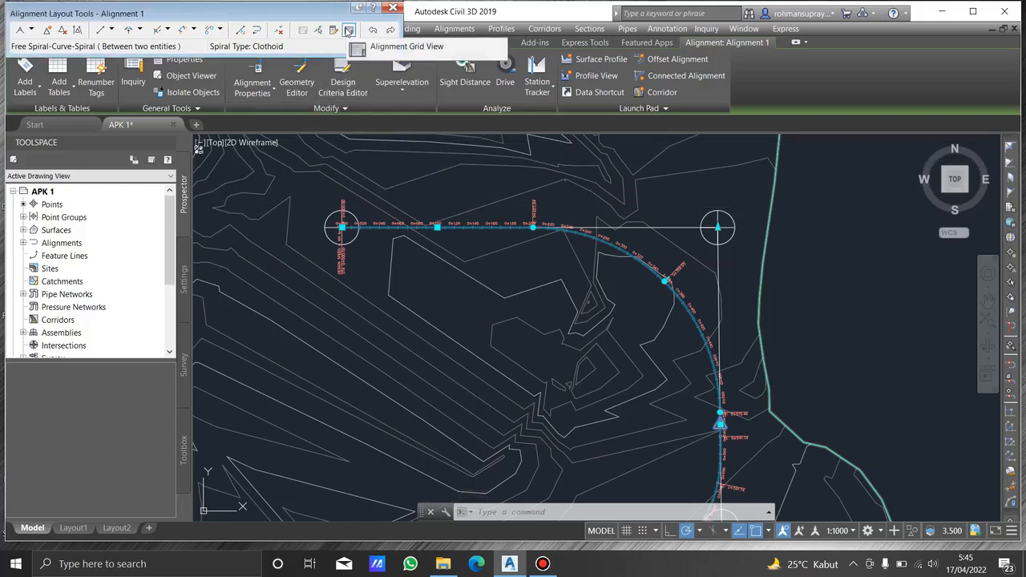
pyautogui.click(348, 31)
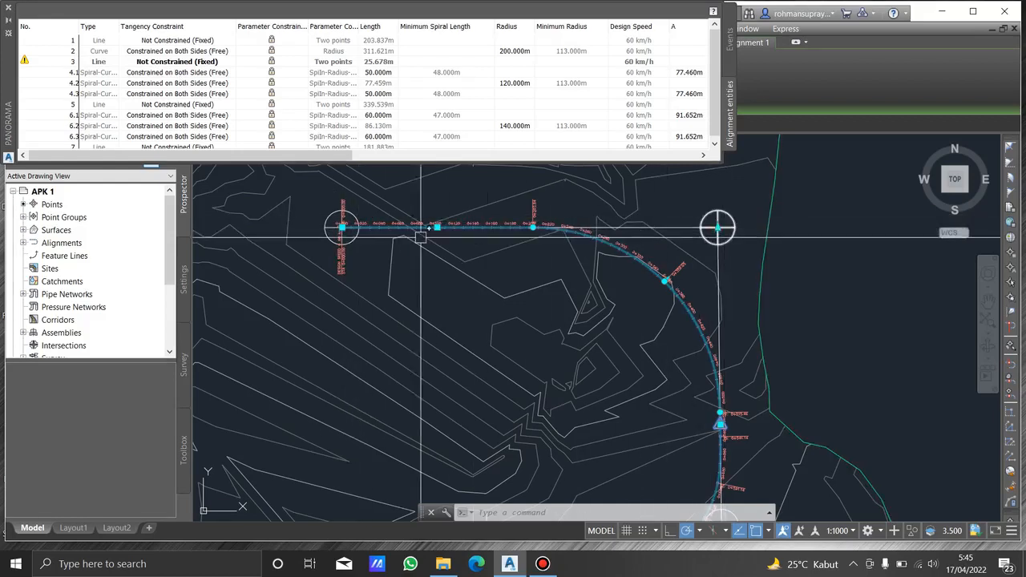
# - Unlock the parameter constraint of the northeastern curve in the alignment entities table, select its radius value, and lock the constraint again
pyautogui.click(520, 52)
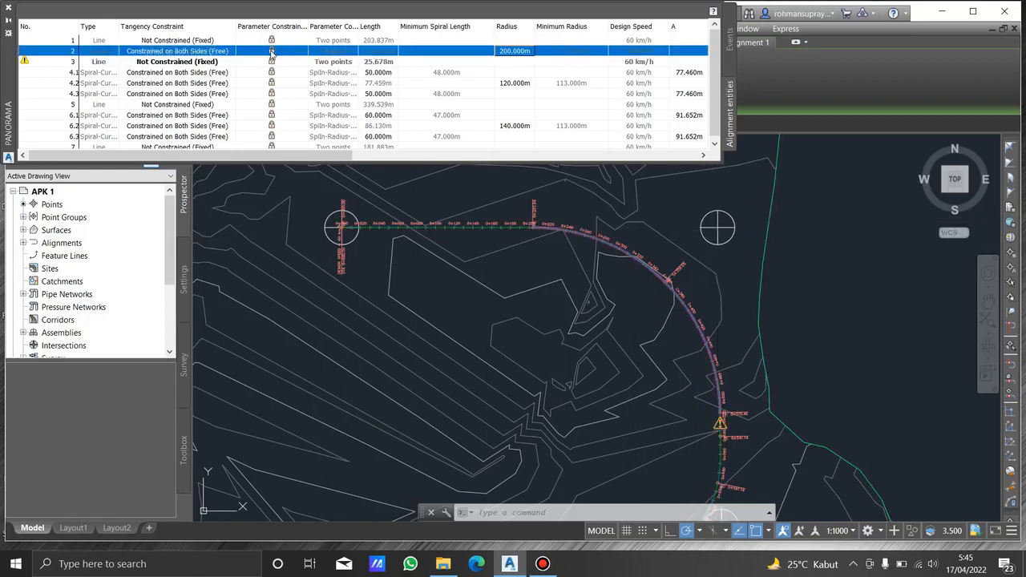
pyautogui.click(272, 53)
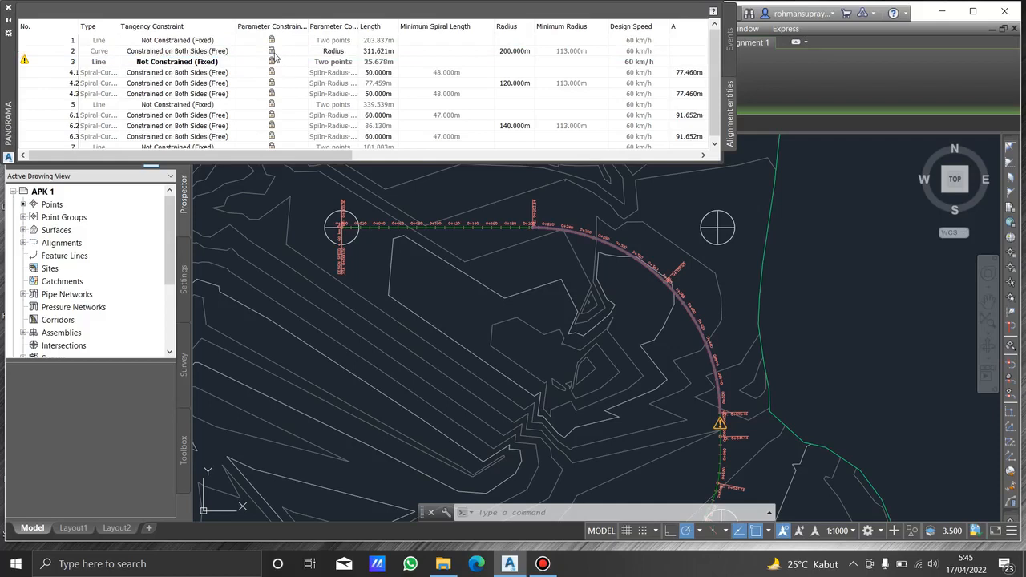
pyautogui.click(522, 53)
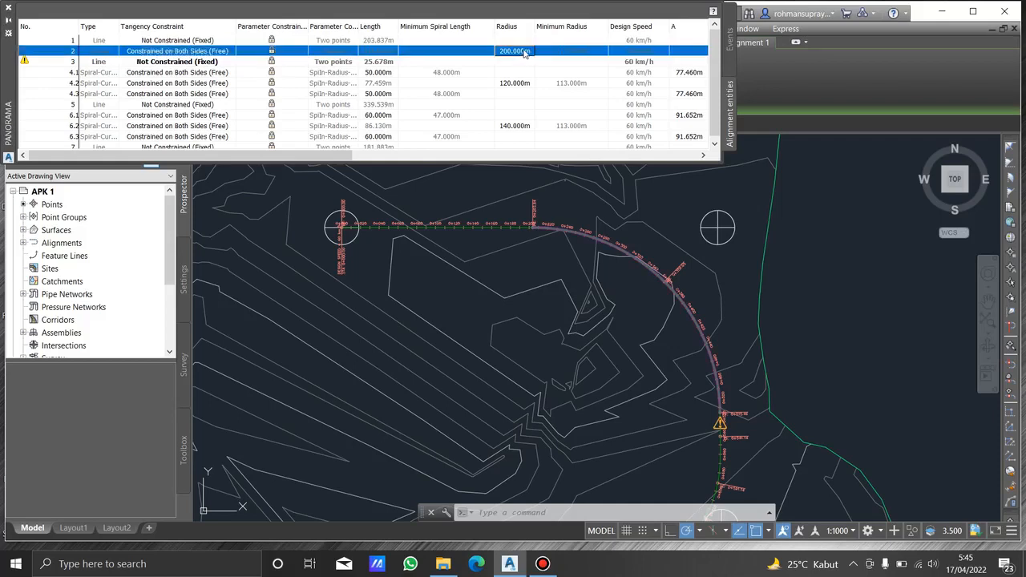
pyautogui.click(524, 52)
pyautogui.click(273, 52)
pyautogui.click(272, 53)
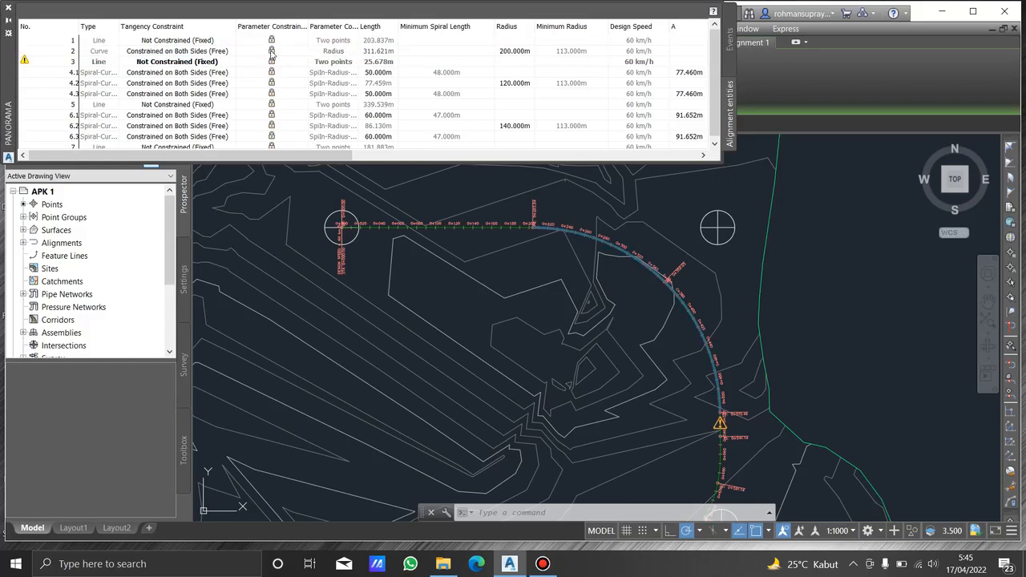
# - Set the northeastern curve's radius to 150 m in the alignment entities table and close the table
pyautogui.click(524, 53)
pyautogui.click(529, 52)
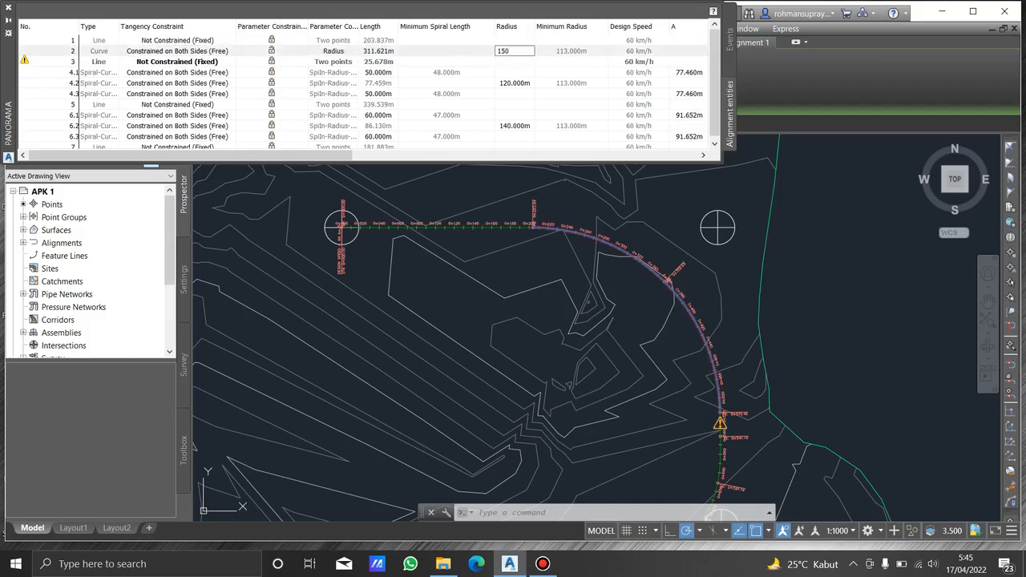
pyautogui.press('Return')
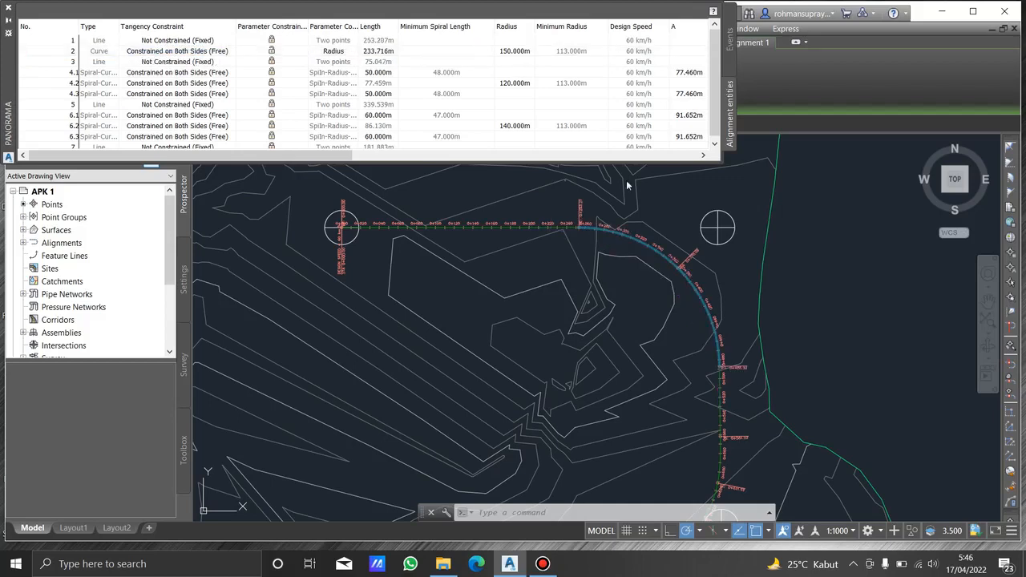
pyautogui.click(8, 9)
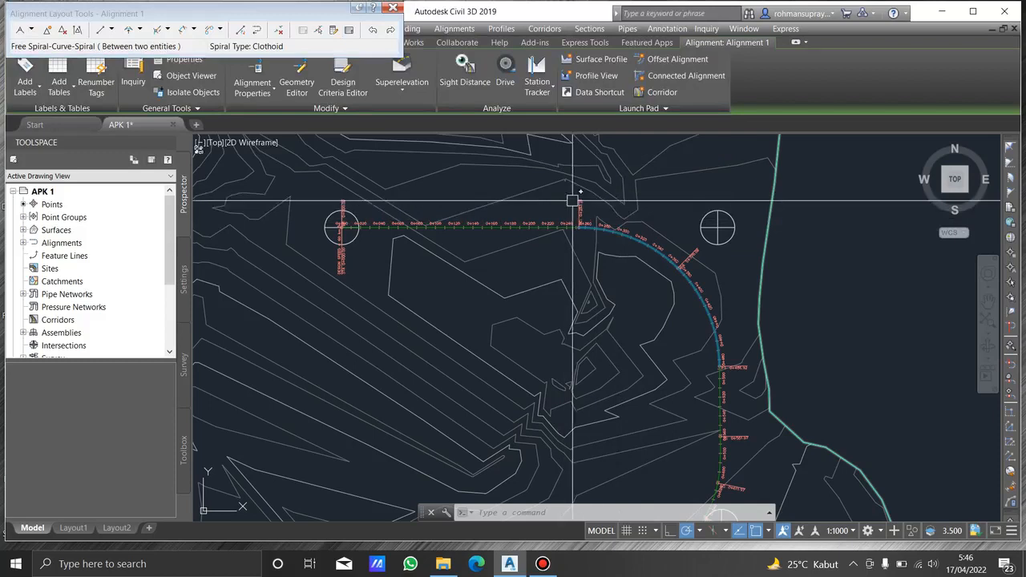
# - Clear the selection and examine the overall route and the station labels around the reshaped northeastern curve
pyautogui.scroll(-4, 593, 221)
pyautogui.moveTo(713, 311); pyautogui.dragTo(679, 232, button='middle')
pyautogui.press('Escape')
pyautogui.moveTo(660, 184); pyautogui.dragTo(609, 222, button='middle')
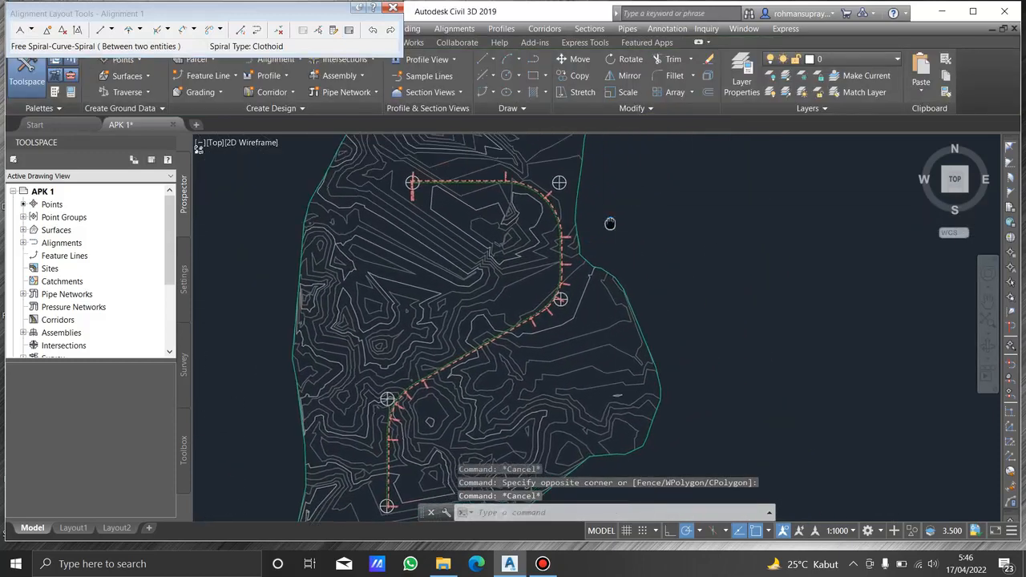
pyautogui.scroll(5, 562, 224)
pyautogui.scroll(3, 492, 238)
pyautogui.scroll(-3, 522, 224)
pyautogui.moveTo(489, 200); pyautogui.dragTo(787, 311, button='middle')
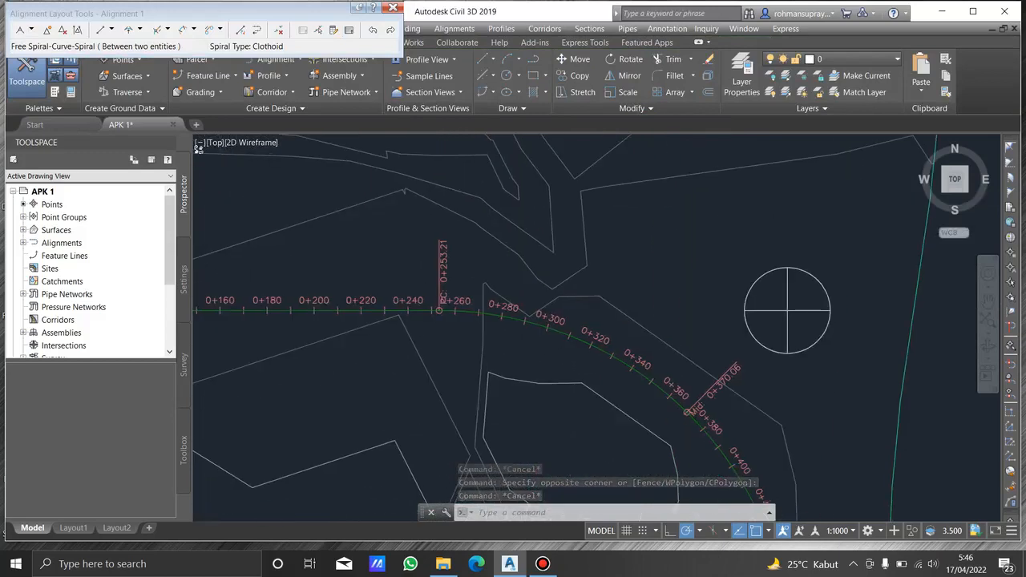
# - Open the label settings of Alignment 1 and import the EII-WBN-Alignment Label Set
pyautogui.scroll(2, 352, 309)
pyautogui.click(351, 310)
pyautogui.rightClick(350, 318)
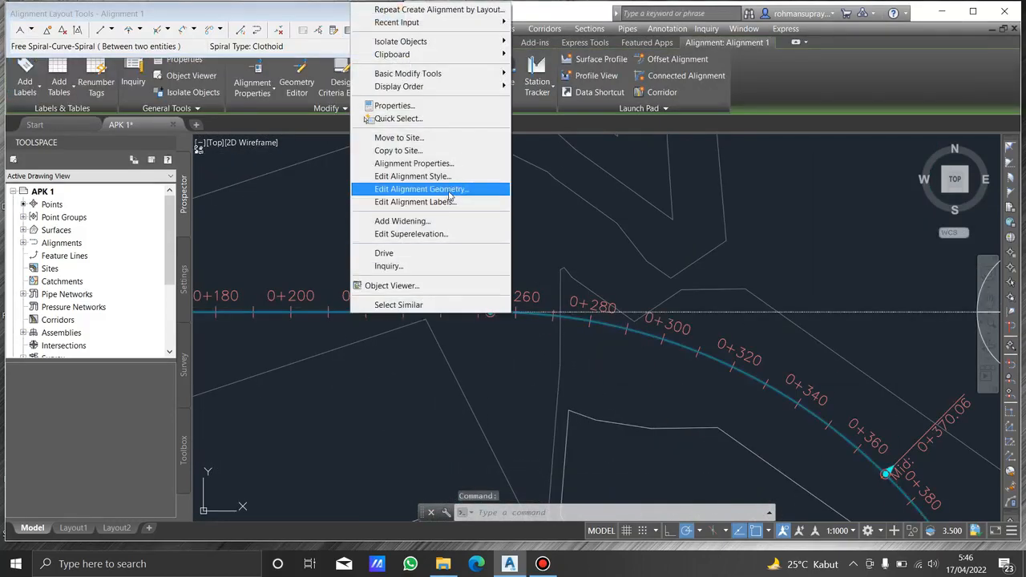
pyautogui.click(469, 203)
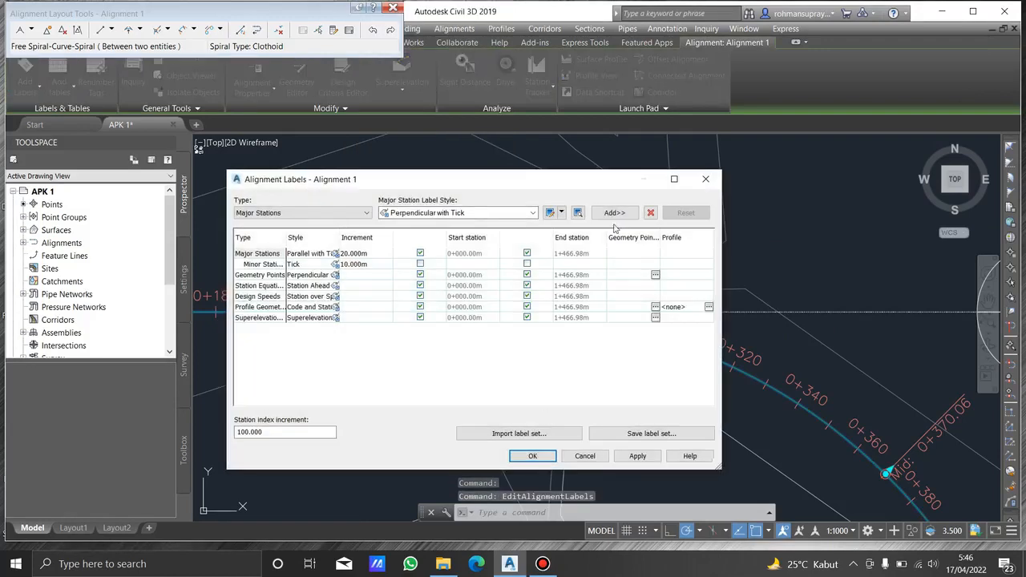
pyautogui.click(518, 433)
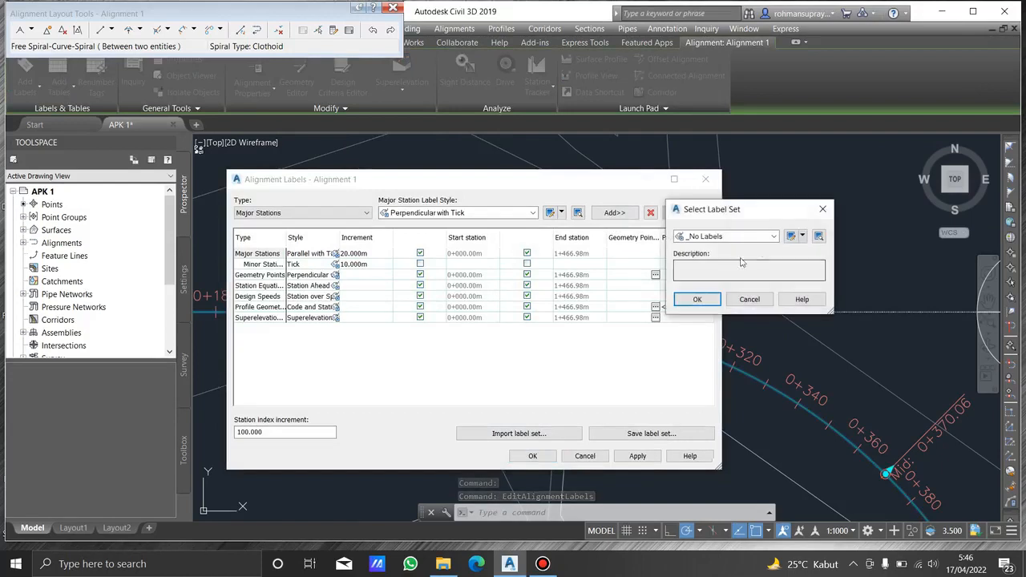
pyautogui.click(774, 238)
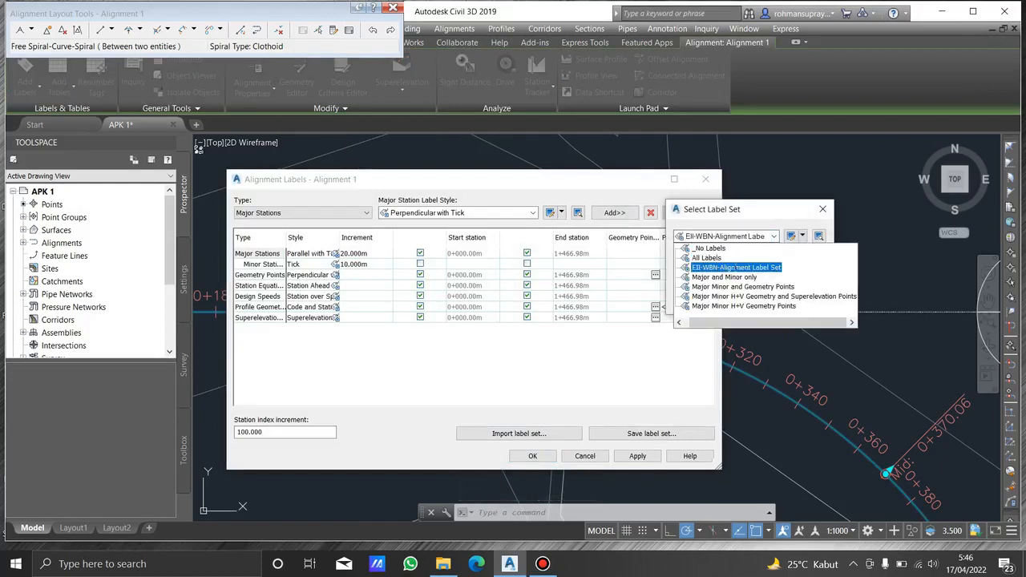
pyautogui.click(736, 267)
pyautogui.click(699, 299)
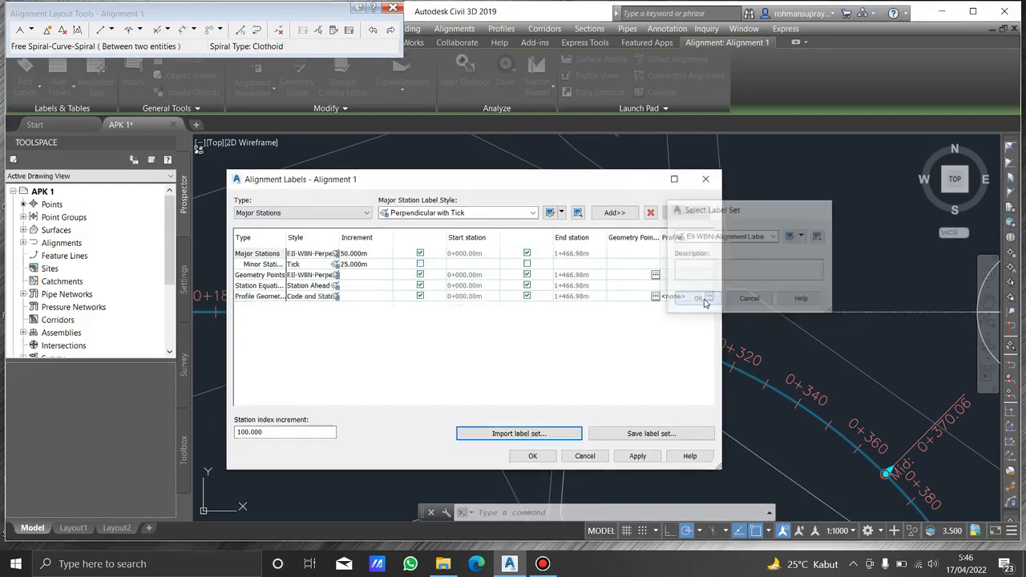
# - Change the major stations label style to Perpendicular with Line and apply the alignment label settings
pyautogui.click(334, 253)
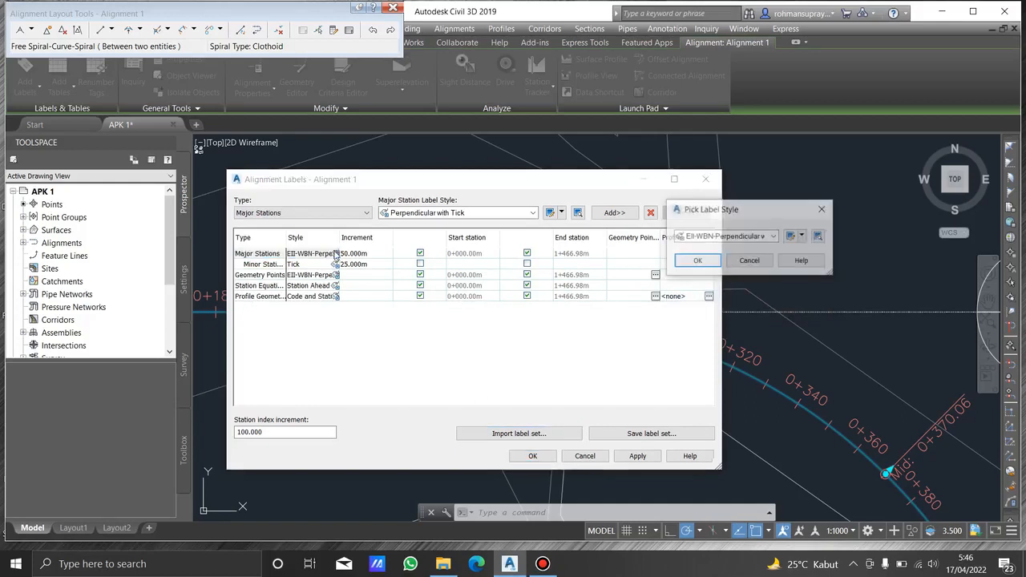
pyautogui.click(774, 237)
pyautogui.click(725, 268)
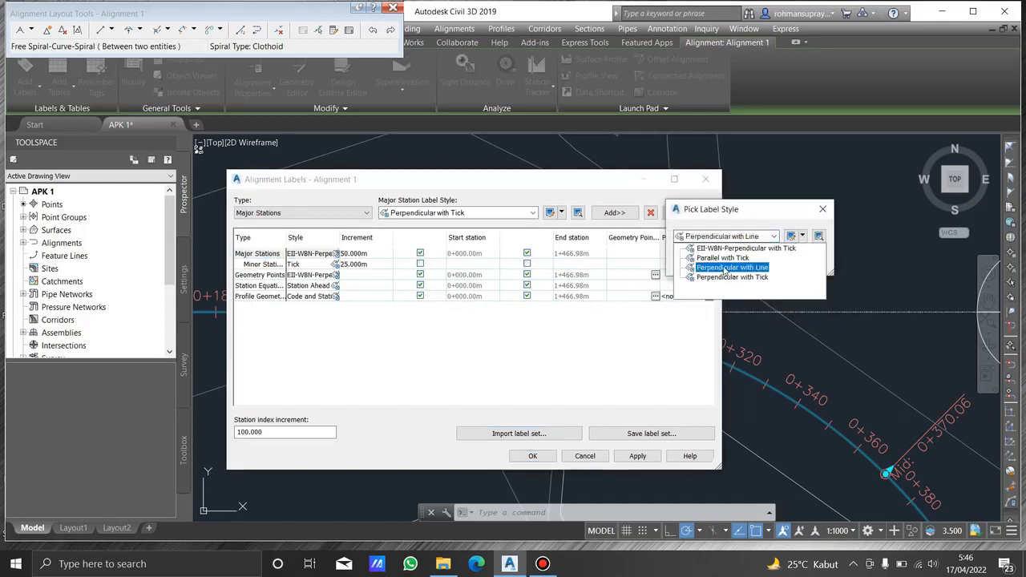
pyautogui.click(724, 270)
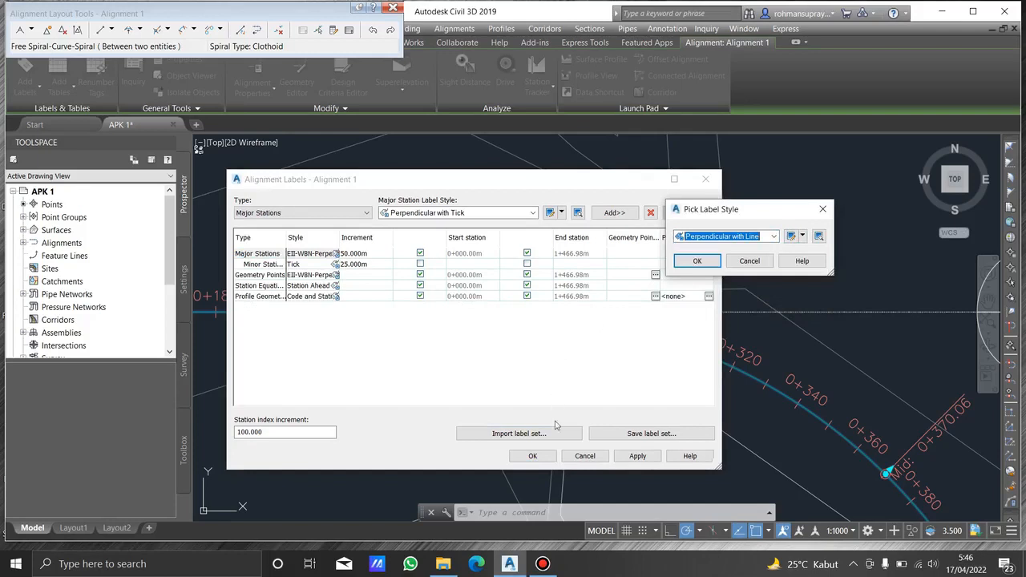
pyautogui.click(696, 261)
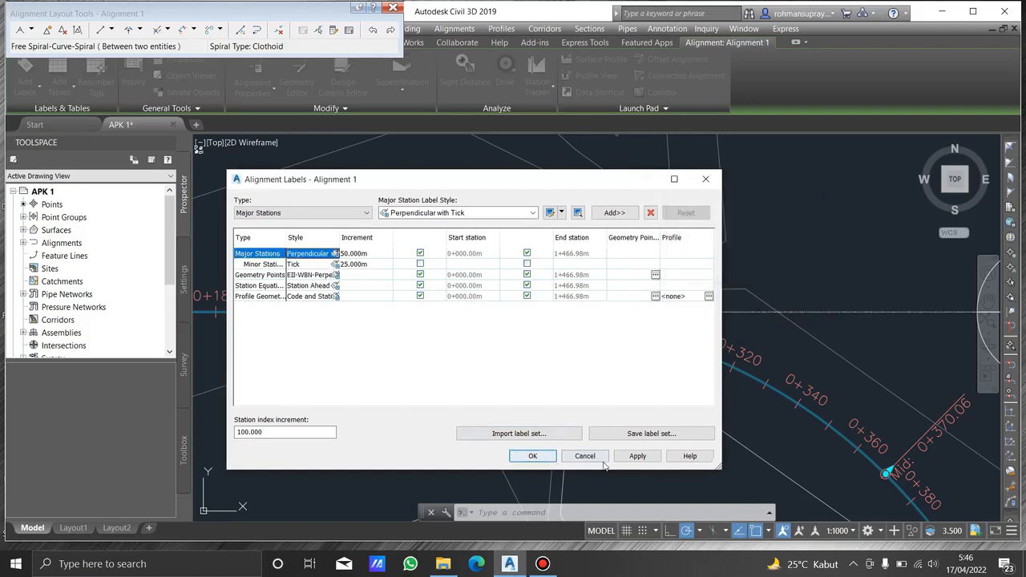
pyautogui.click(537, 457)
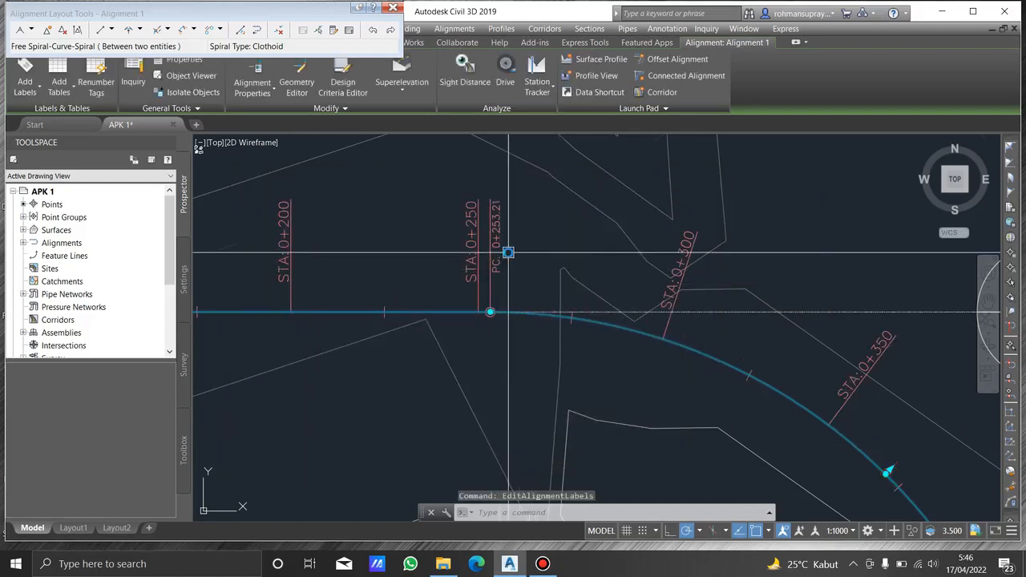
# - Clear the selection and examine the new station labels along the whole alignment and around the northeastern curve
pyautogui.scroll(-5, 716, 275)
pyautogui.press('Escape')
pyautogui.moveTo(655, 332); pyautogui.dragTo(687, 169, button='middle')
pyautogui.moveTo(593, 367); pyautogui.dragTo(741, 214, button='middle')
pyautogui.press('Escape')
pyautogui.press('Escape')
pyautogui.scroll(5, 653, 282)
pyautogui.scroll(-4, 502, 335)
pyautogui.scroll(2, 517, 304)
pyautogui.scroll(-3, 517, 304)
pyautogui.moveTo(652, 267); pyautogui.dragTo(630, 353, button='middle')
pyautogui.scroll(3, 632, 224)
pyautogui.moveTo(611, 190); pyautogui.dragTo(694, 358, button='middle')
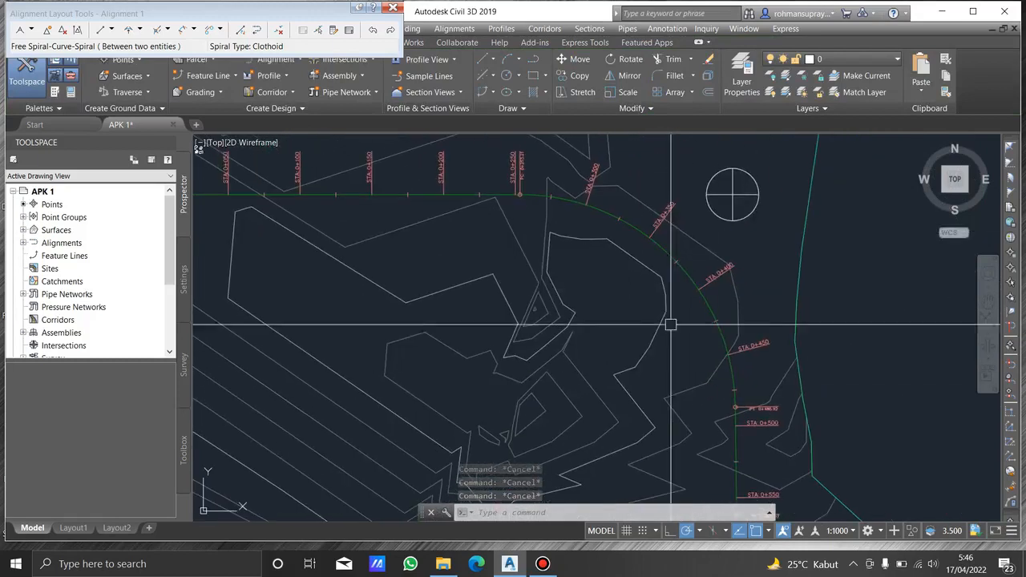
# - Select Alignment 1 and open its EII-WBN-Proposed alignment style for editing
pyautogui.click(633, 222)
pyautogui.press('Escape')
pyautogui.click(637, 223)
pyautogui.scroll(3, 641, 233)
pyautogui.scroll(-3, 641, 233)
pyautogui.moveTo(630, 272); pyautogui.dragTo(644, 246, button='middle')
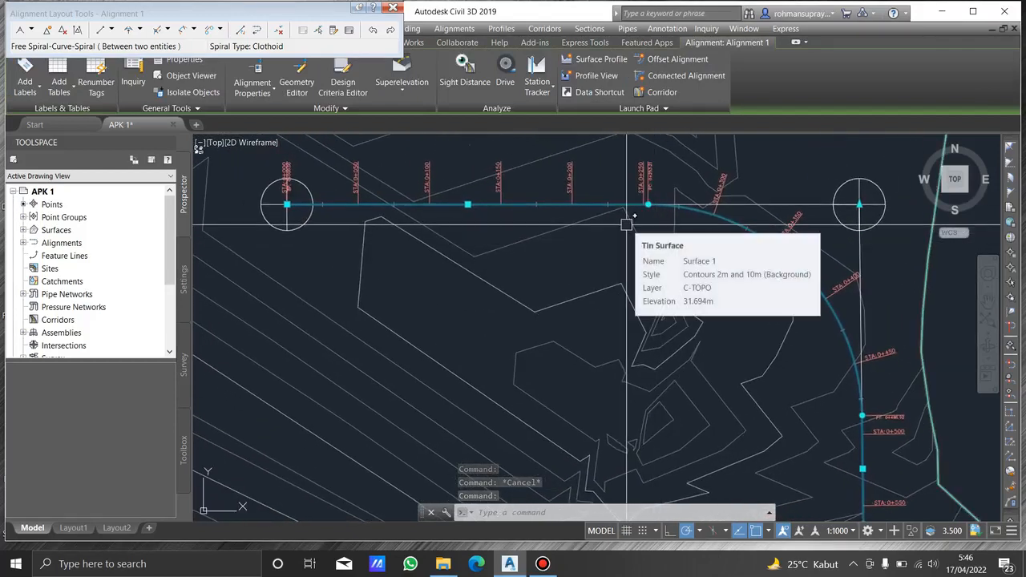
pyautogui.moveTo(815, 348); pyautogui.dragTo(785, 257, button='middle')
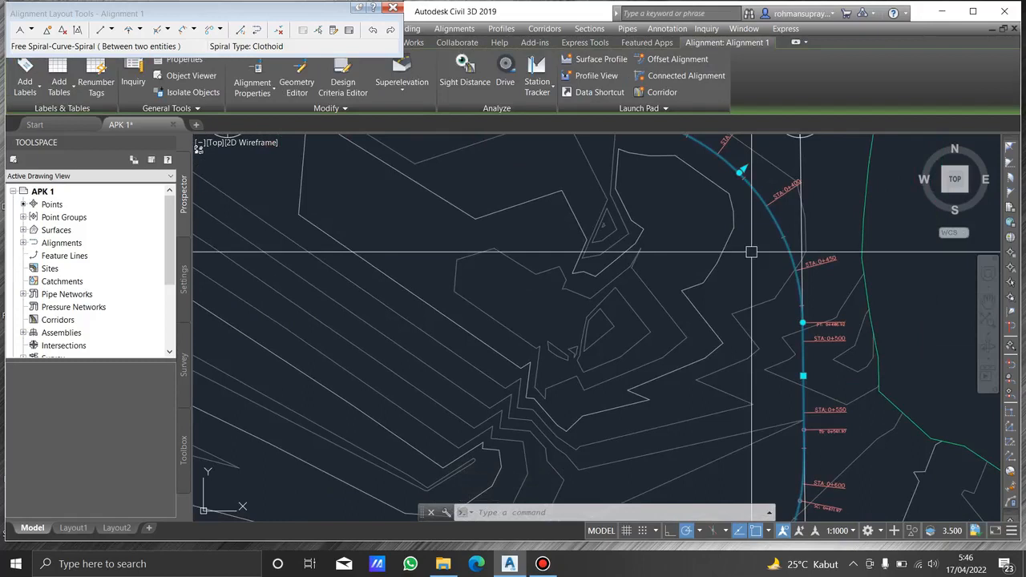
pyautogui.scroll(-2, 751, 252)
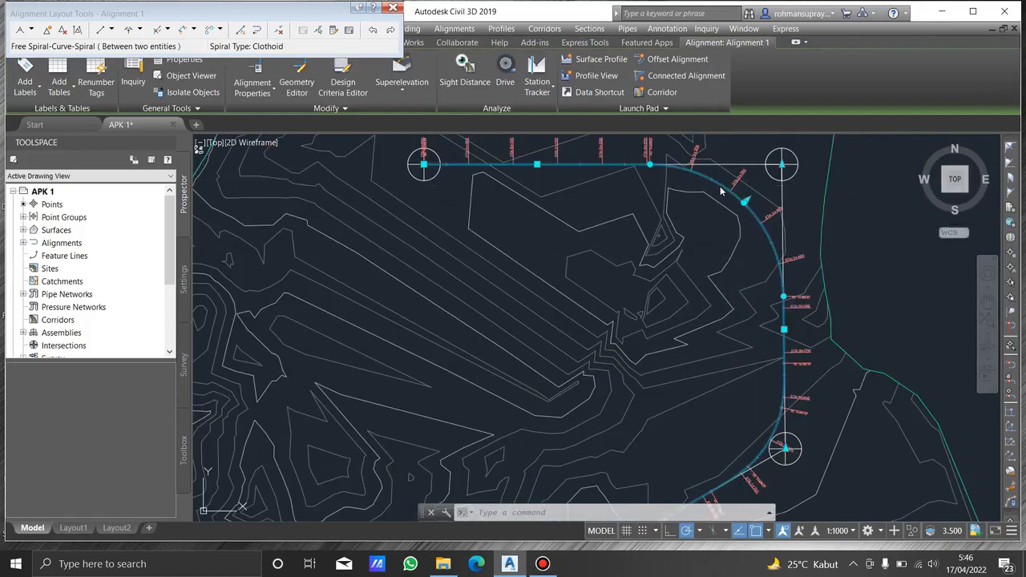
pyautogui.rightClick(720, 190)
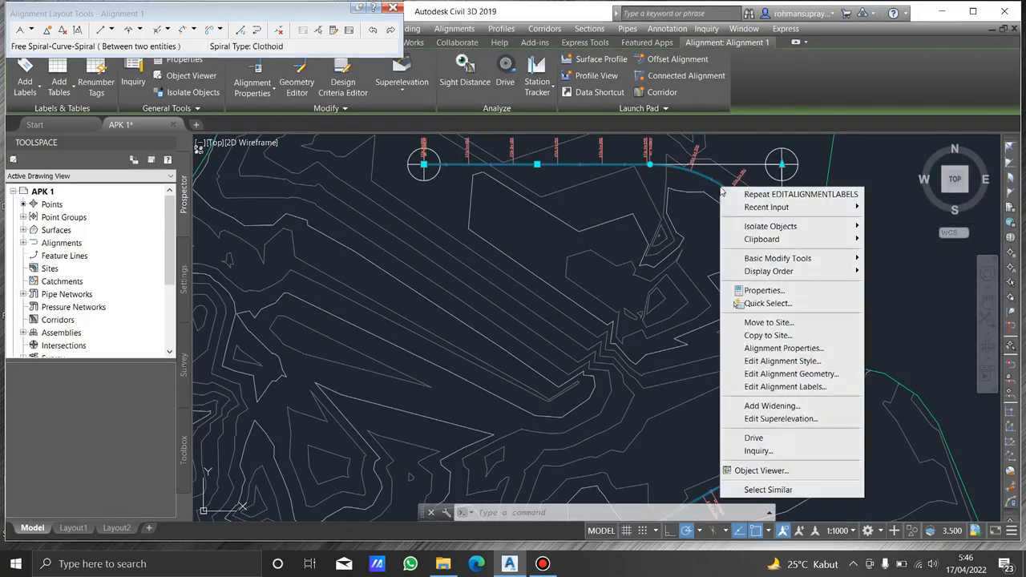
pyautogui.click(821, 367)
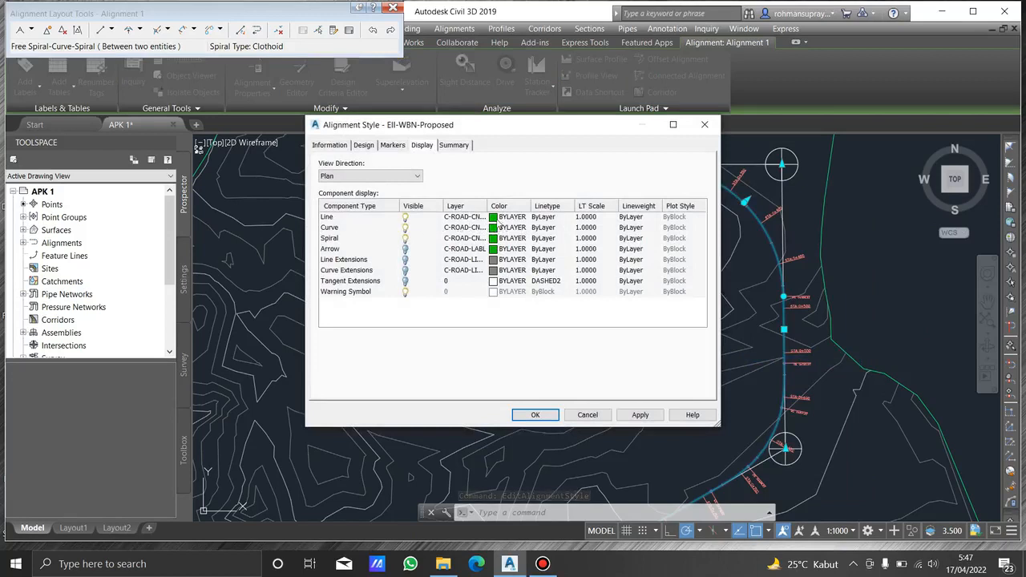
# - Color the alignment style's line component blue, curve red and spiral yellow in plan view, and accept the style
pyautogui.click(495, 218)
pyautogui.click(452, 339)
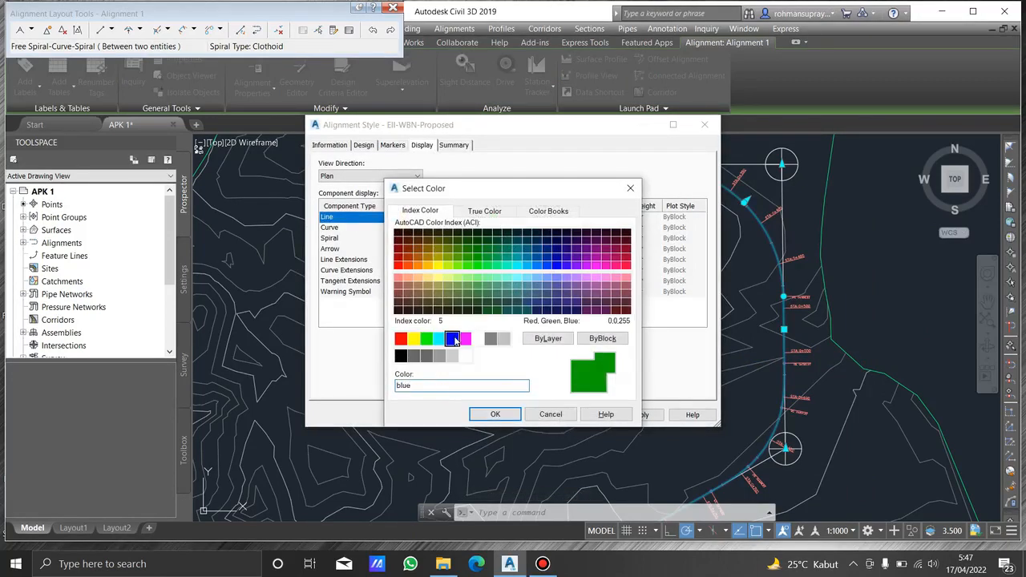
pyautogui.click(495, 415)
pyautogui.click(495, 227)
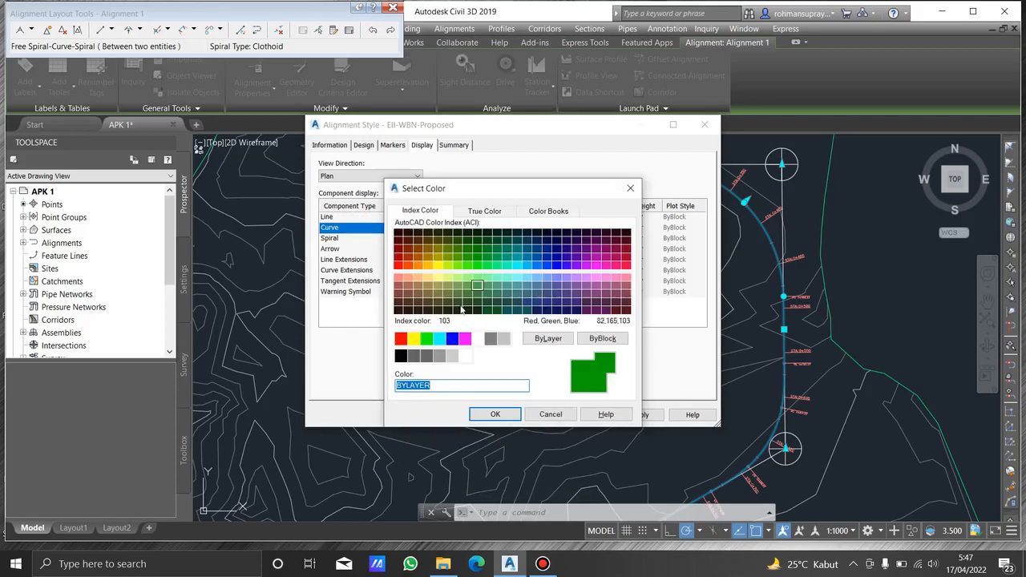
pyautogui.click(401, 338)
pyautogui.press('Return')
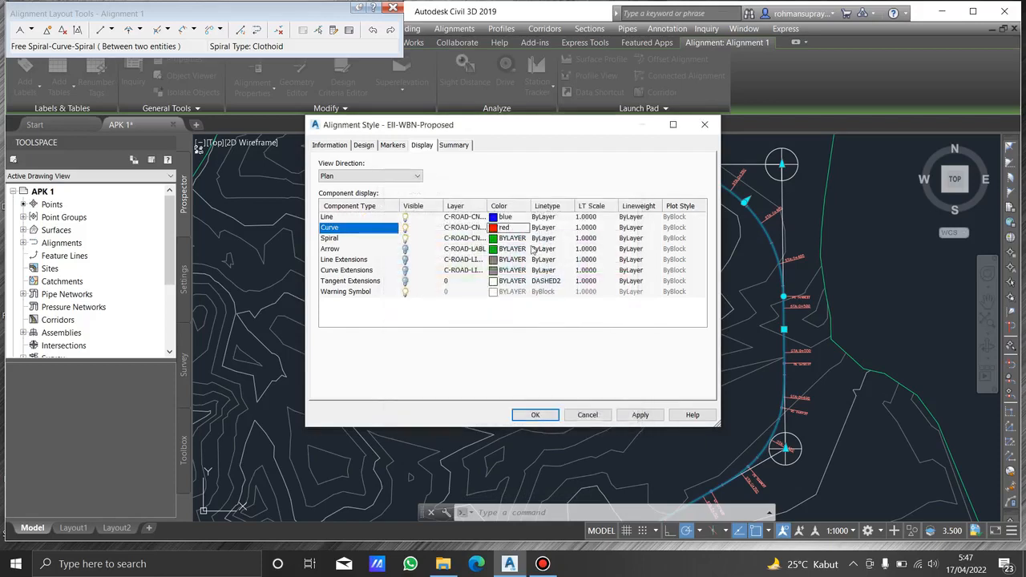
pyautogui.click(492, 239)
pyautogui.click(414, 339)
pyautogui.click(496, 414)
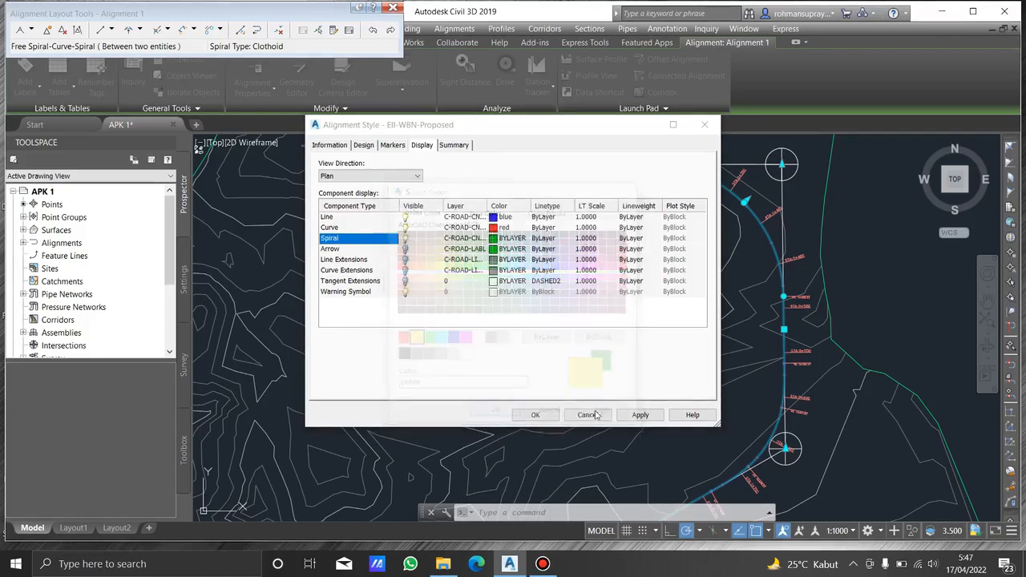
pyautogui.click(535, 416)
# - Deselect Alignment 1, close the Alignment Layout Tools and redraw the drawing
pyautogui.scroll(-4, 689, 304)
pyautogui.scroll(2, 587, 311)
pyautogui.click(689, 231)
pyautogui.press('Escape')
pyautogui.press('Escape')
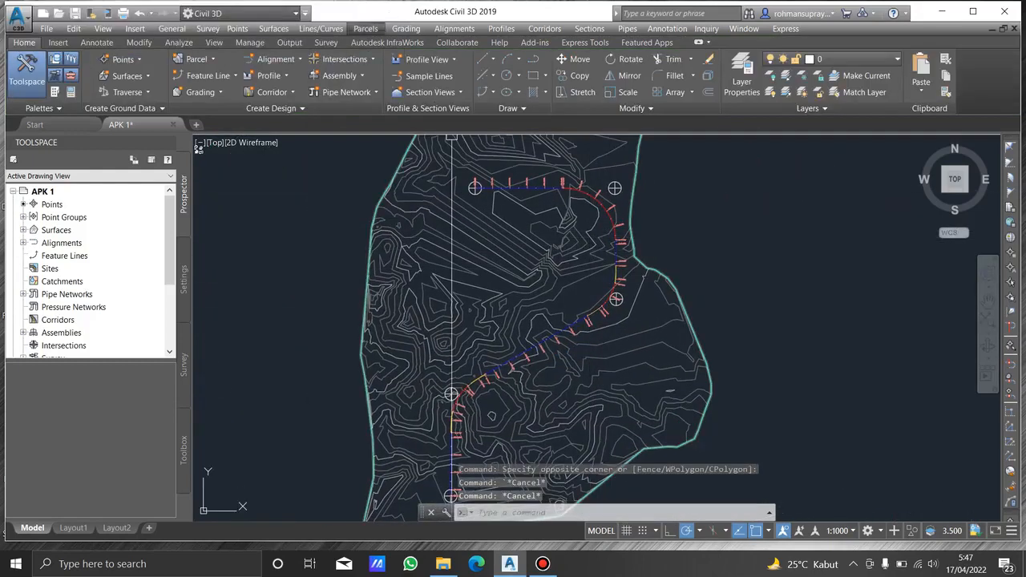
pyautogui.click(300, 199)
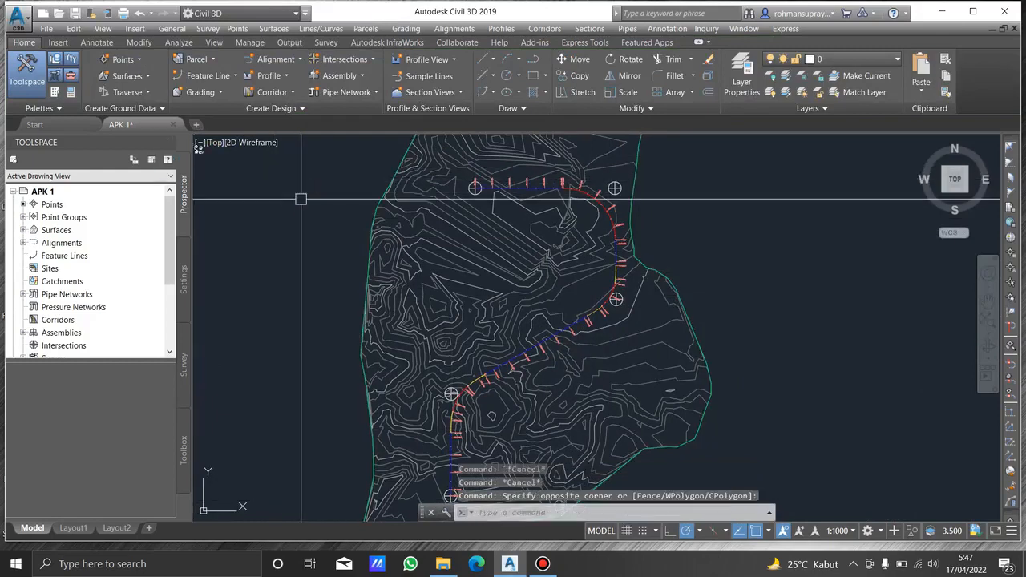
pyautogui.press('Escape')
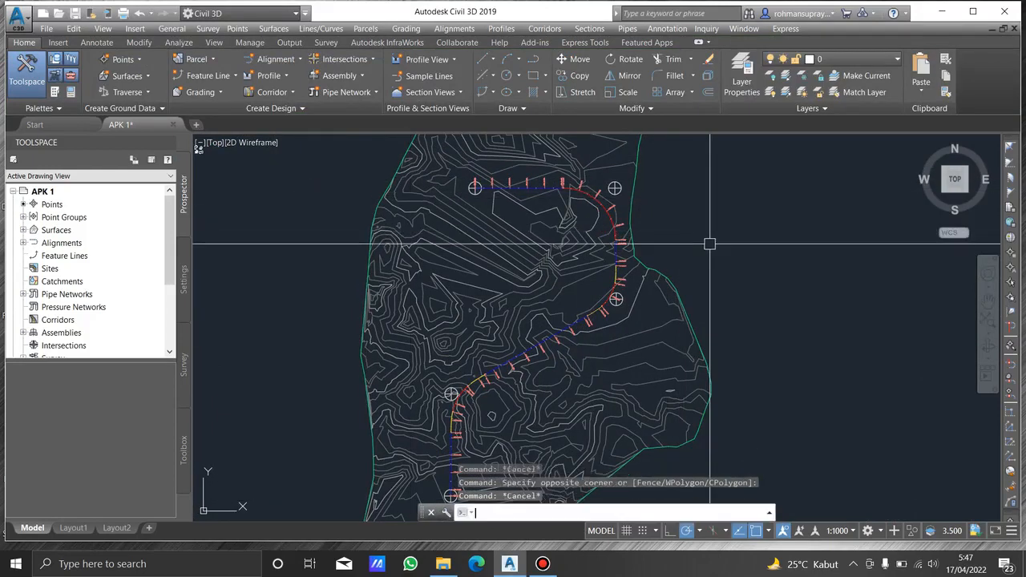
pyautogui.write('r')
pyautogui.press('Return')
pyautogui.moveTo(591, 156); pyautogui.dragTo(568, 152, button='middle')
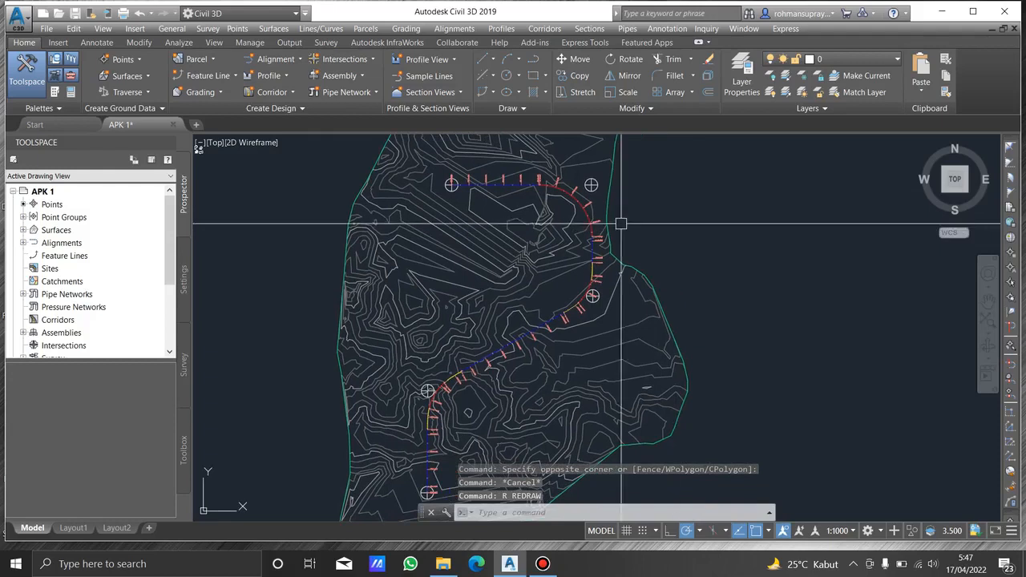
# - Start creating a profile from surface for Alignment 1 and add Surface 1 to the profile list
pyautogui.click(501, 28)
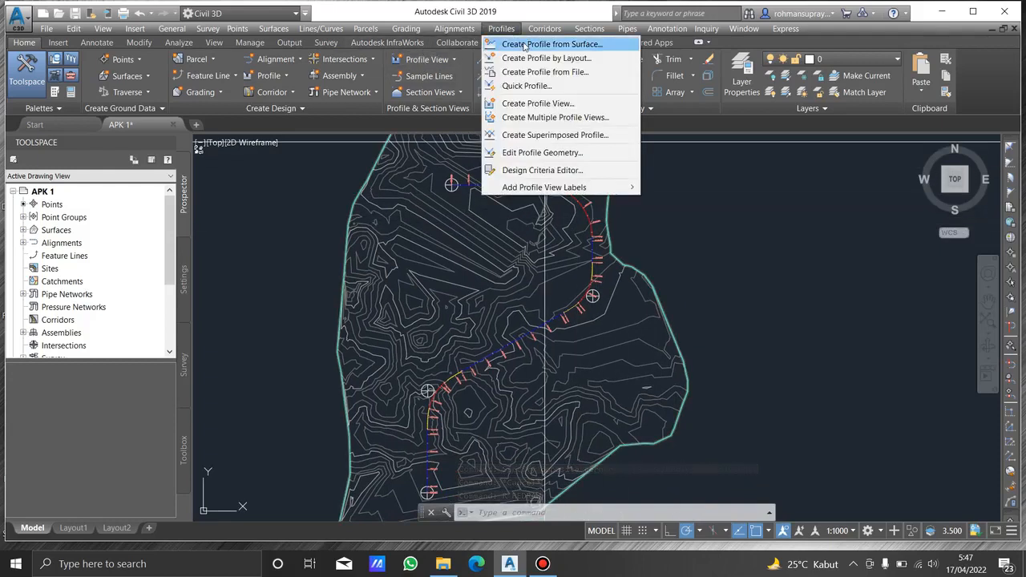
pyautogui.click(524, 46)
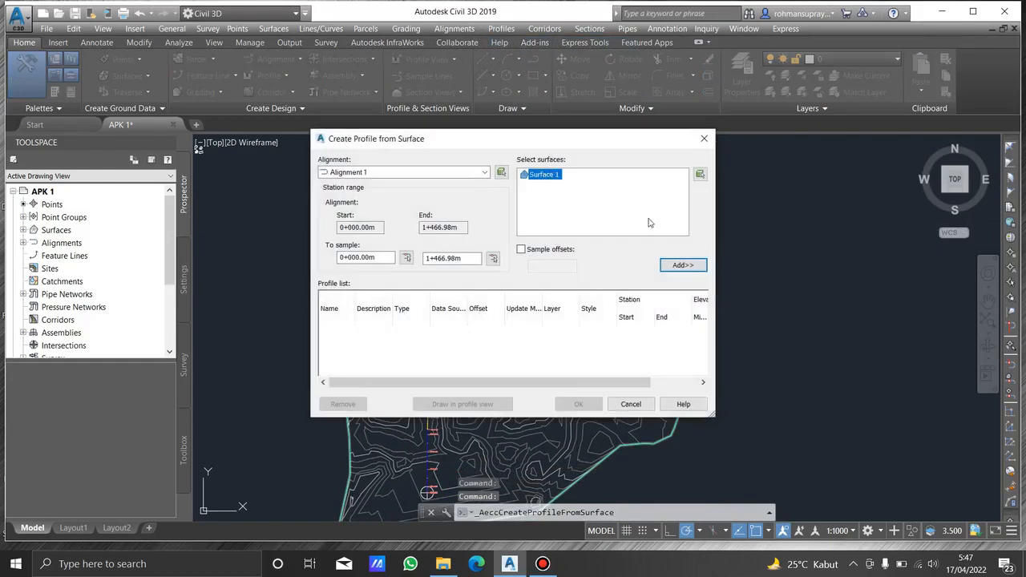
pyautogui.click(451, 172)
pyautogui.click(452, 182)
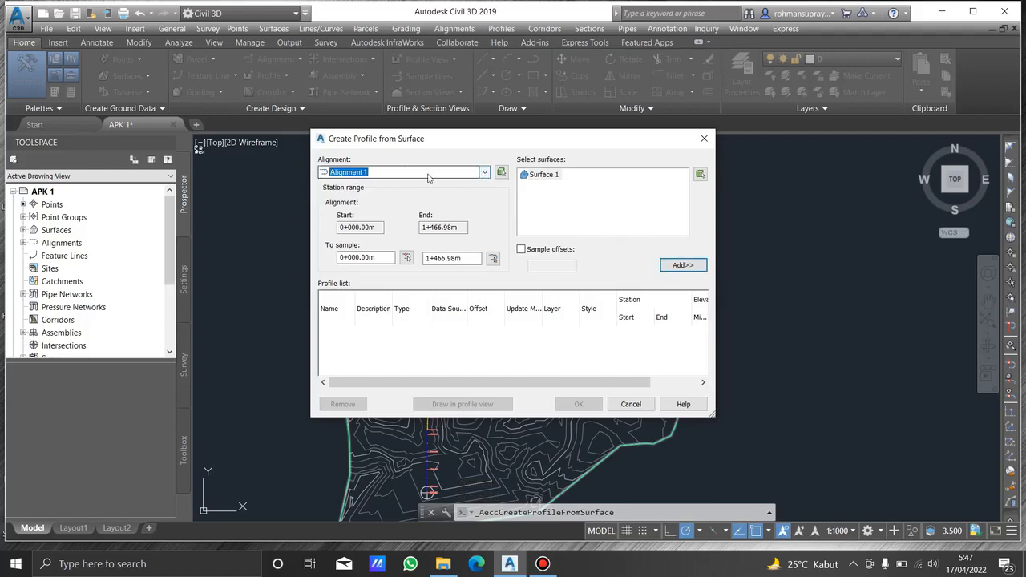
pyautogui.click(681, 265)
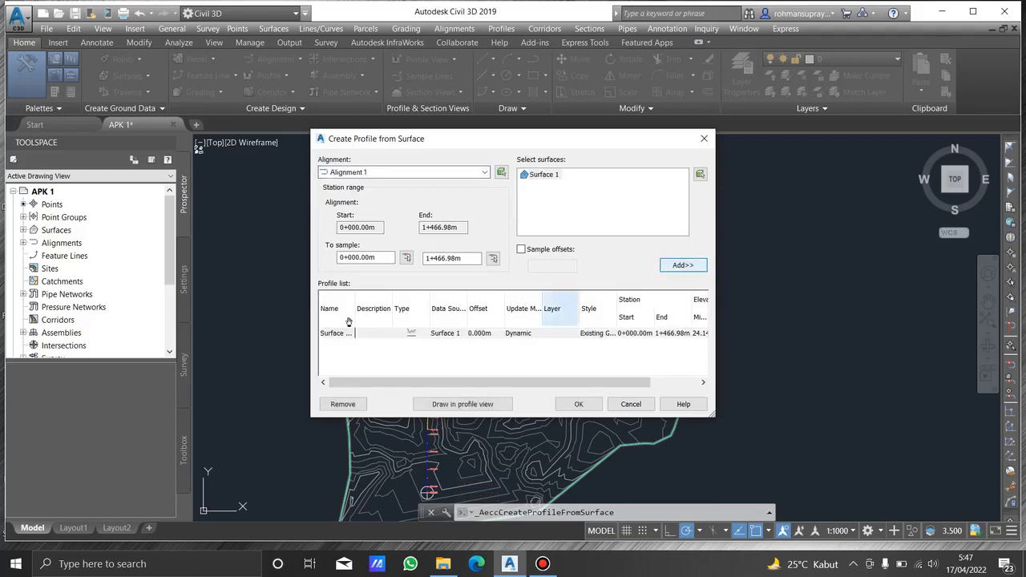
# - Proceed to drawing the surface profile in a profile view and name the view "profil 1"
pyautogui.click(487, 406)
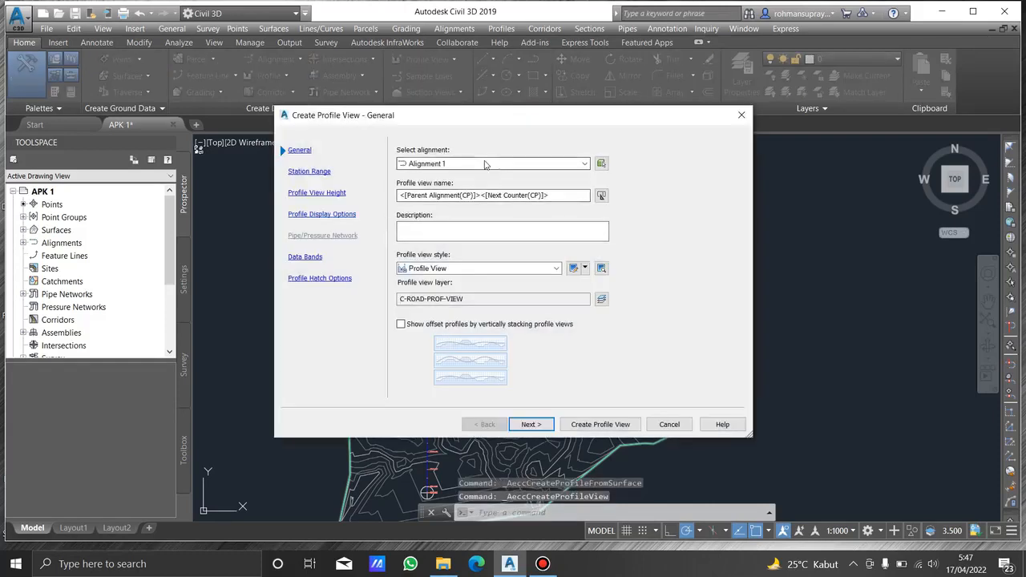
pyautogui.tripleClick(553, 196)
pyautogui.write('profil 1')
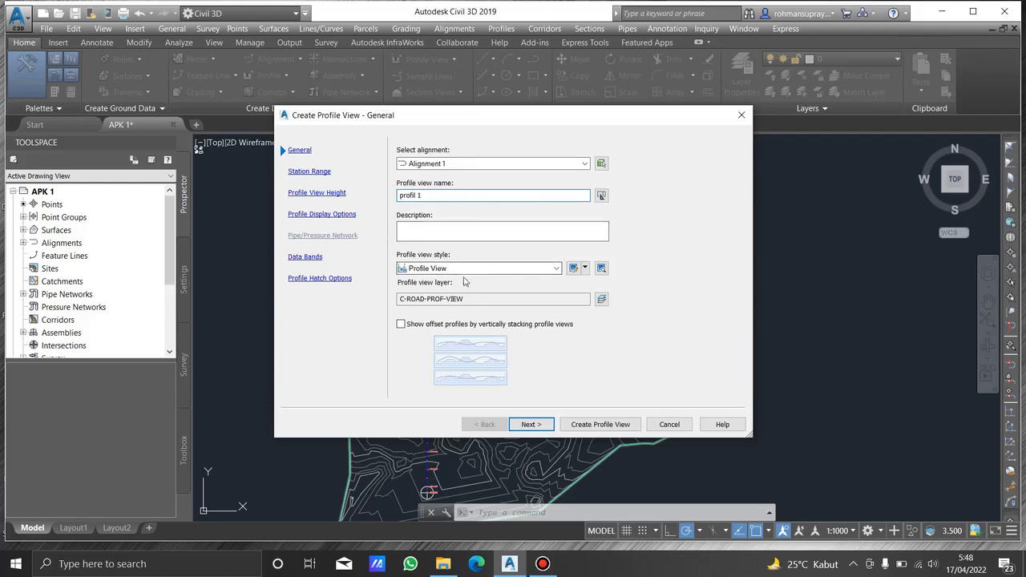
# - Keep the station range and the profile view height on automatic for the new profile view
pyautogui.click(530, 425)
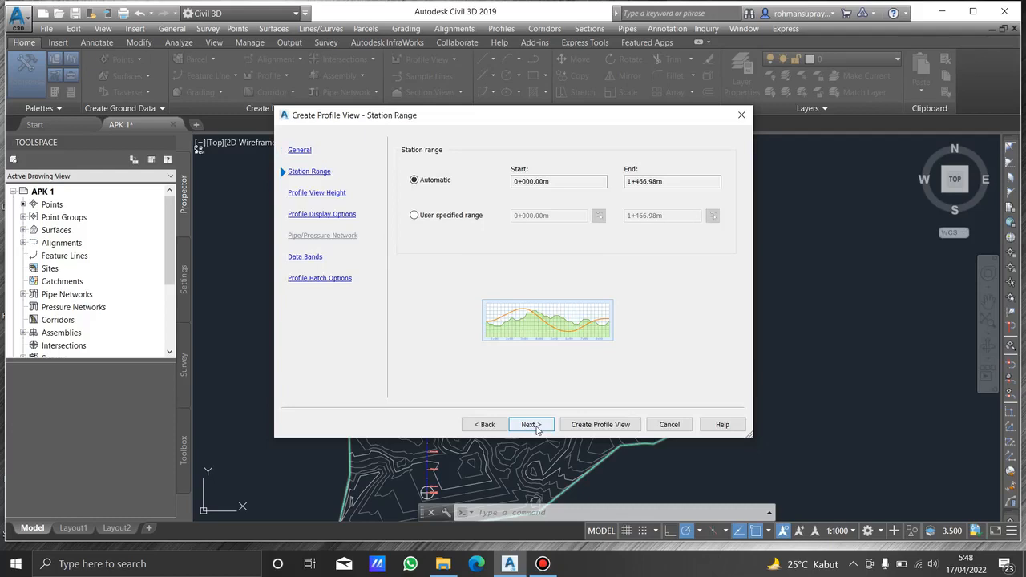
pyautogui.click(449, 217)
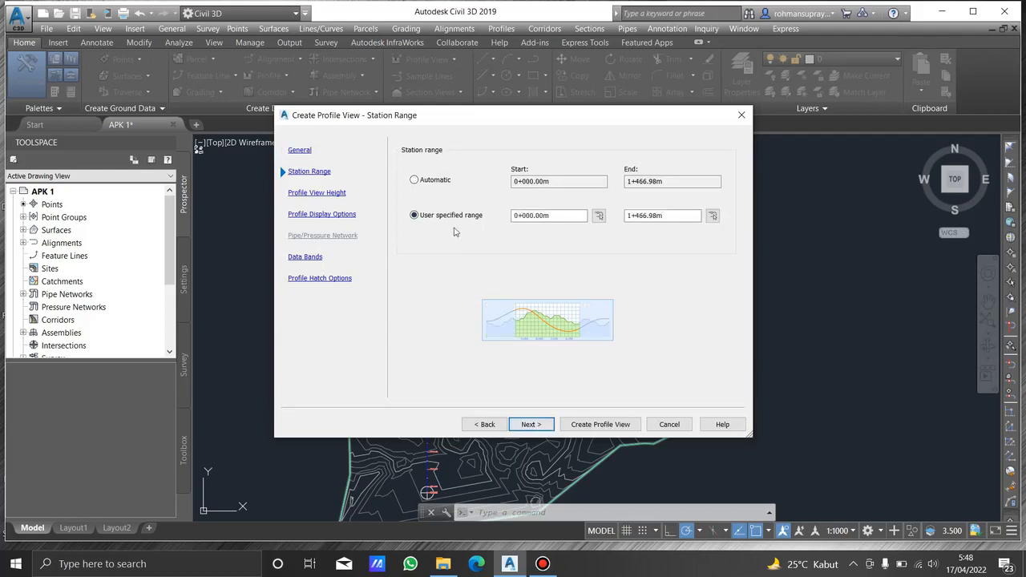
pyautogui.click(415, 183)
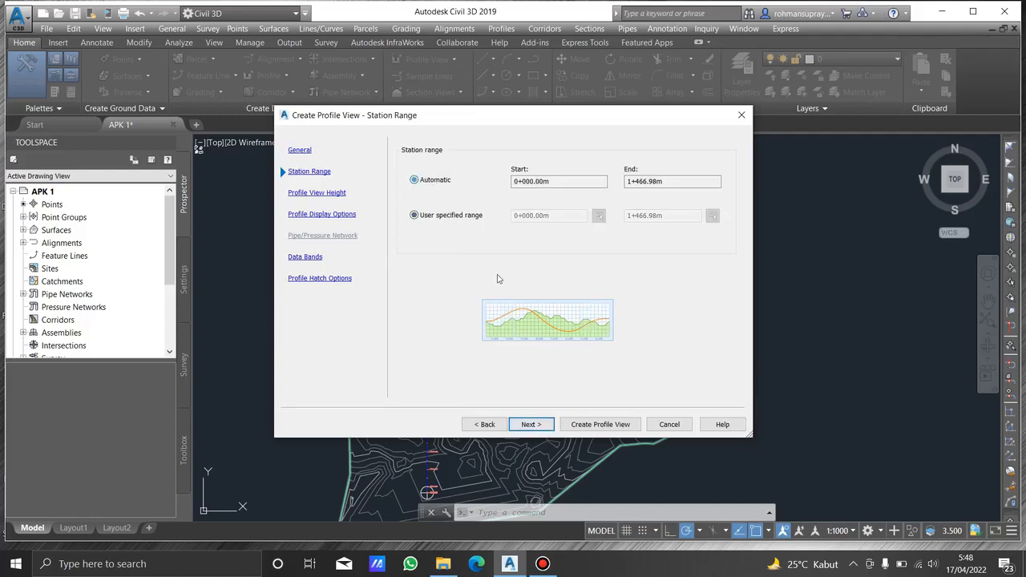
pyautogui.click(548, 425)
pyautogui.click(433, 200)
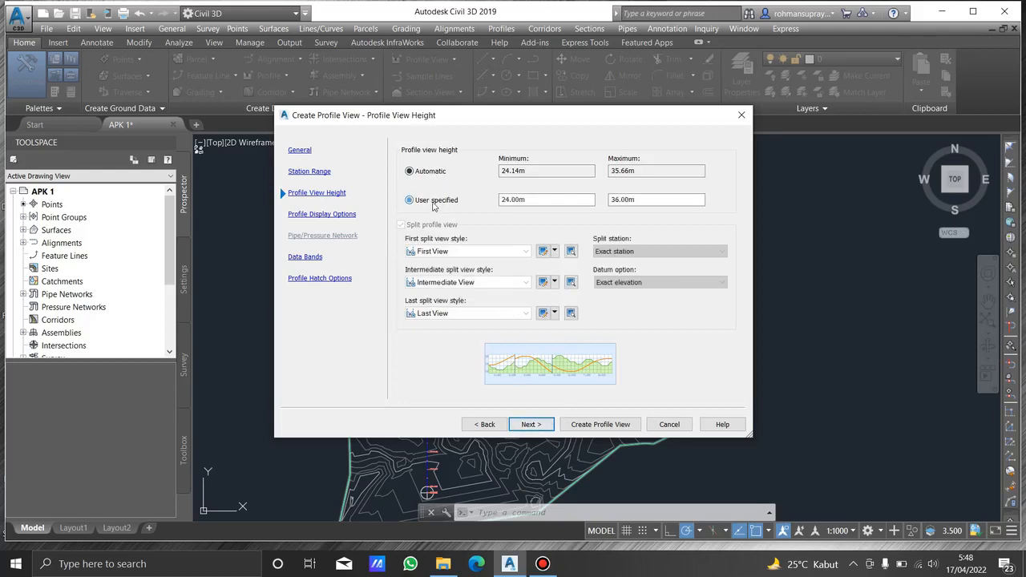
pyautogui.click(424, 226)
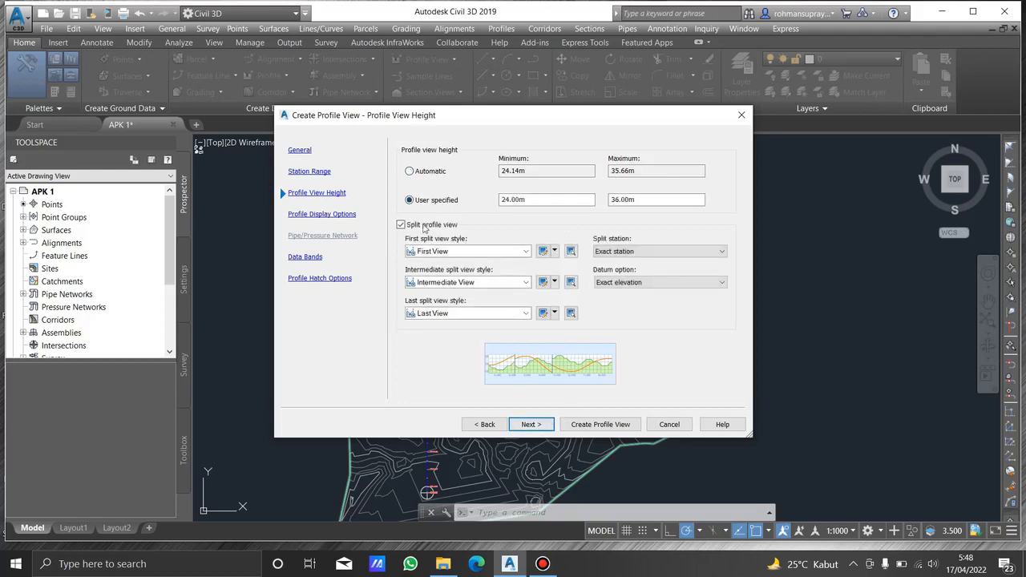
pyautogui.click(427, 173)
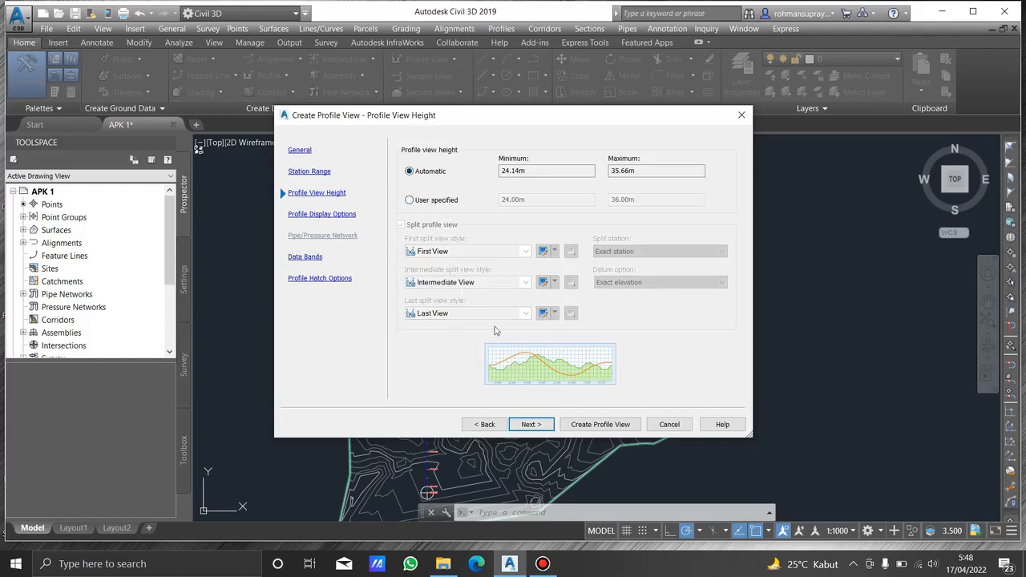
pyautogui.click(541, 423)
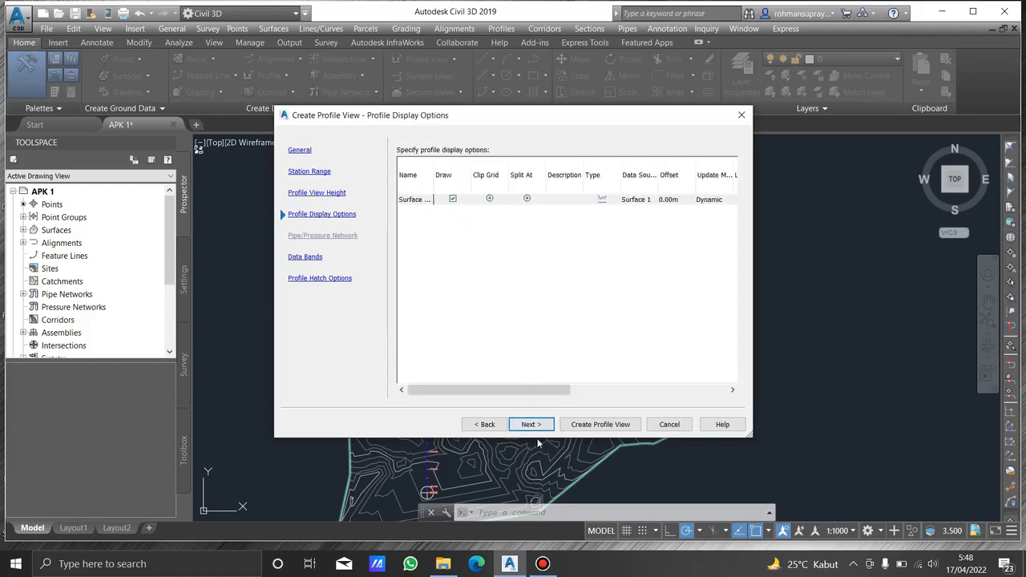
# - Accept the profile display options and choose EII-WBN-Full Band Set as the band set
pyautogui.click(533, 425)
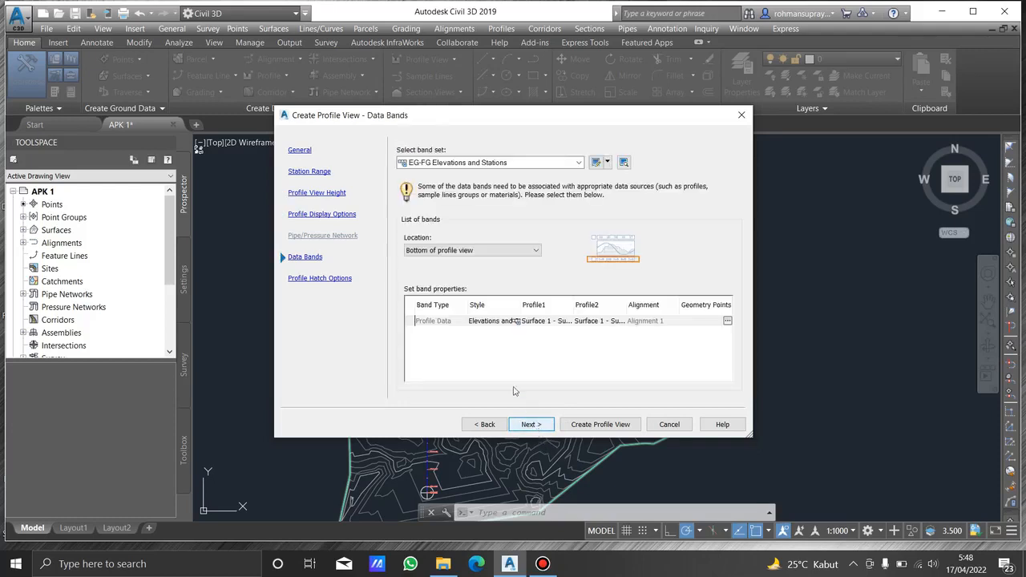
pyautogui.click(578, 162)
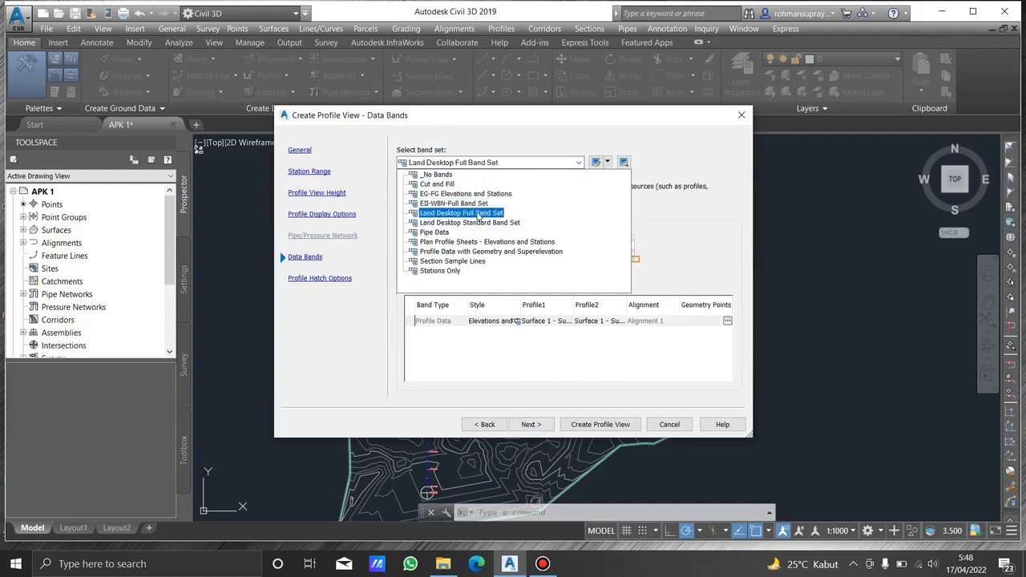
pyautogui.click(425, 203)
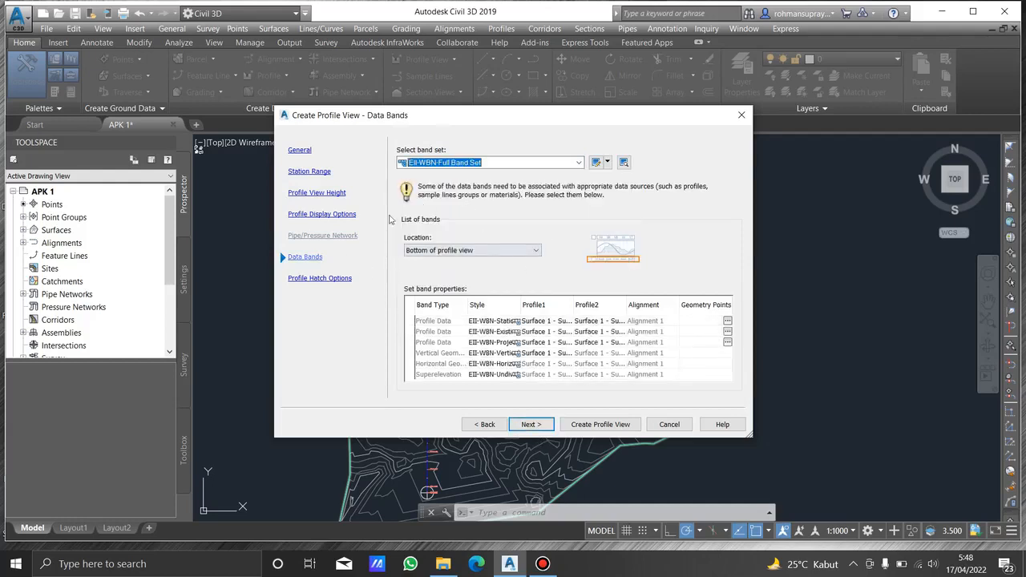
pyautogui.click(533, 425)
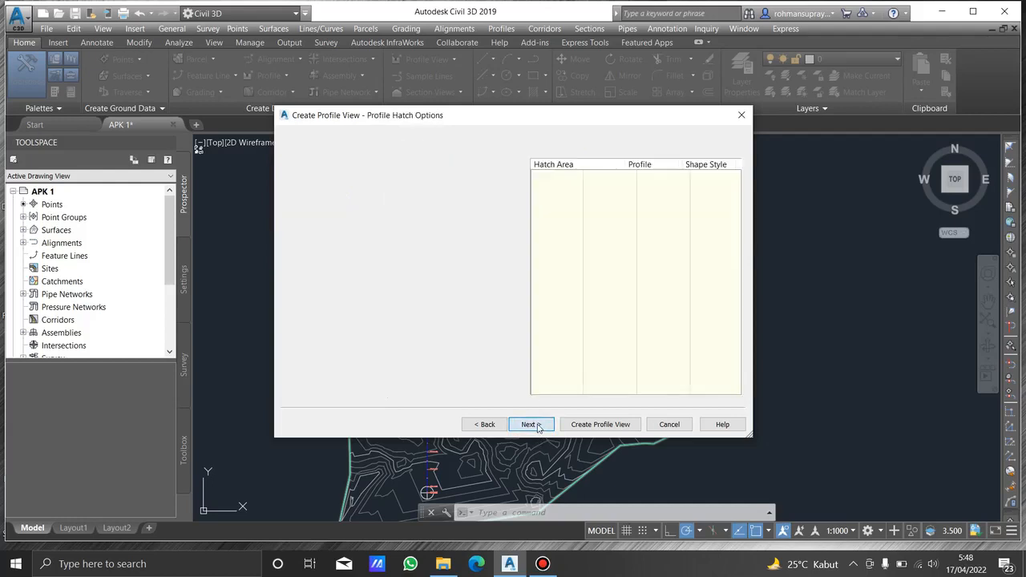
# - Create the profile view and place its origin in the empty area east of the surface
pyautogui.click(600, 425)
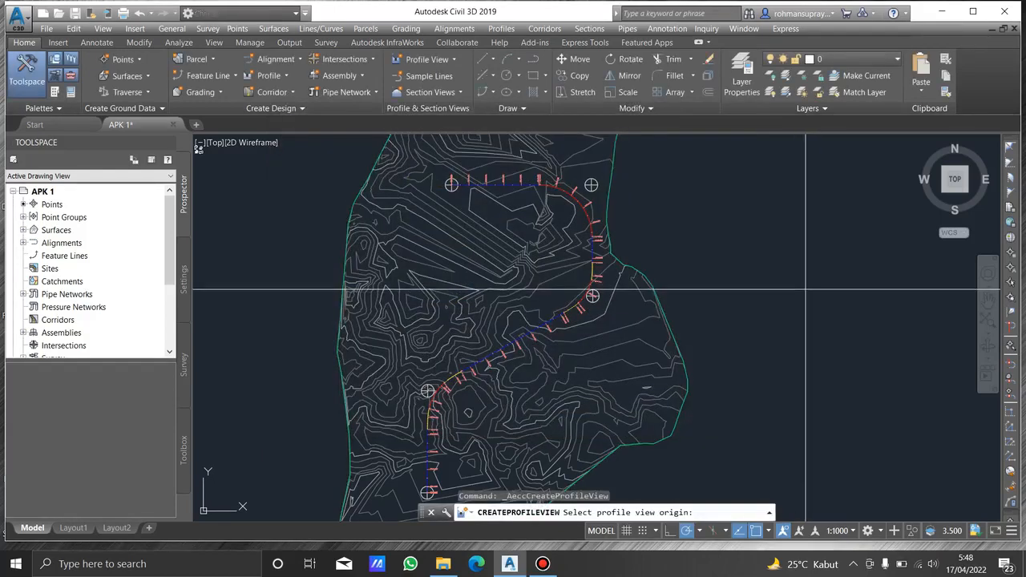
pyautogui.scroll(-3, 691, 303)
pyautogui.scroll(3, 691, 305)
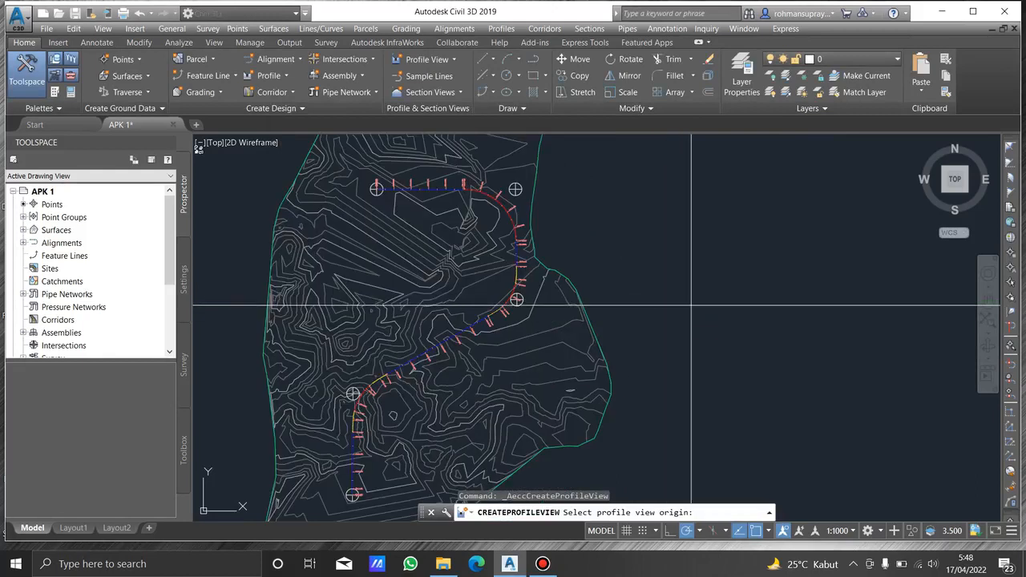
pyautogui.scroll(-2, 691, 304)
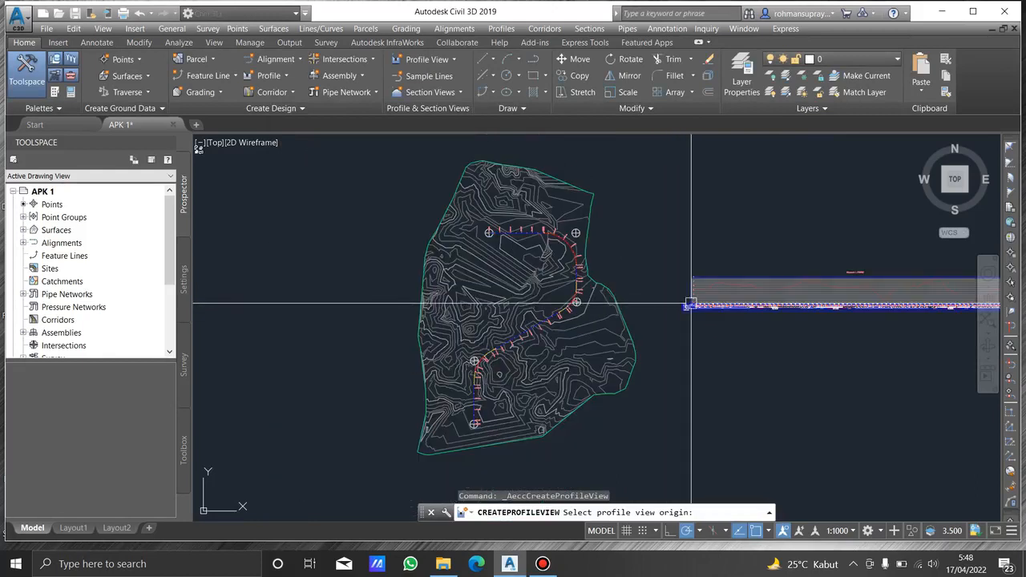
pyautogui.click(691, 305)
# - Open the properties of profile view "profil 1" and set its object style to EII-WBN-Profile View
pyautogui.moveTo(749, 304); pyautogui.dragTo(493, 282, button='middle')
pyautogui.scroll(2, 605, 256)
pyautogui.scroll(2, 605, 255)
pyautogui.scroll(-3, 561, 257)
pyautogui.scroll(3, 541, 208)
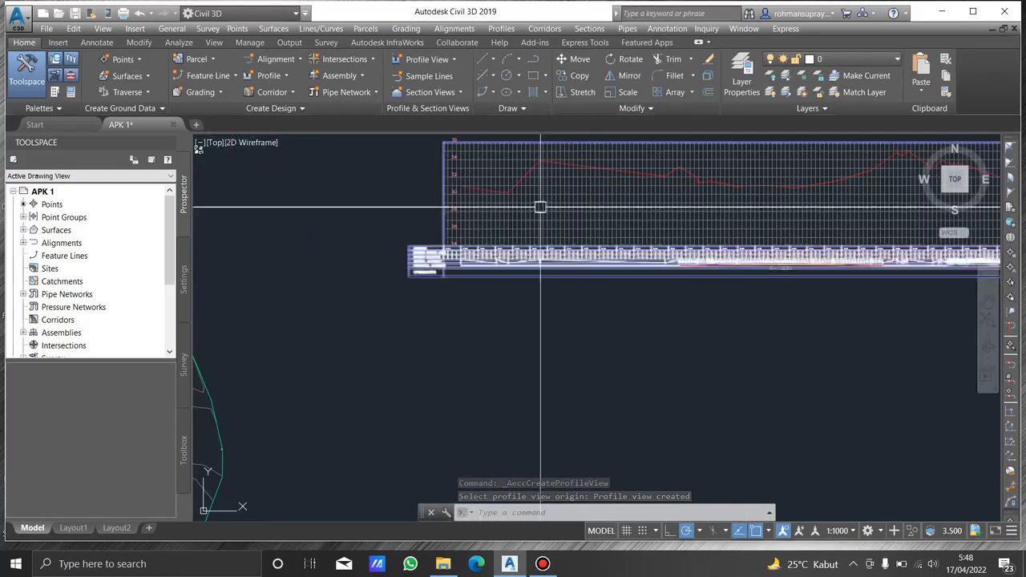
pyautogui.scroll(3, 473, 268)
pyautogui.click(460, 222)
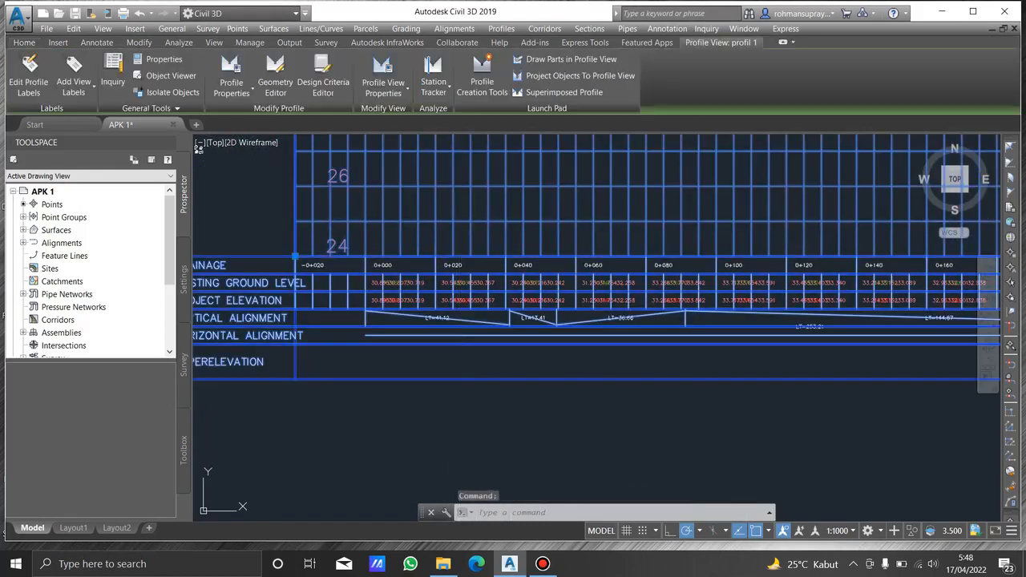
pyautogui.rightClick(459, 222)
pyautogui.click(562, 357)
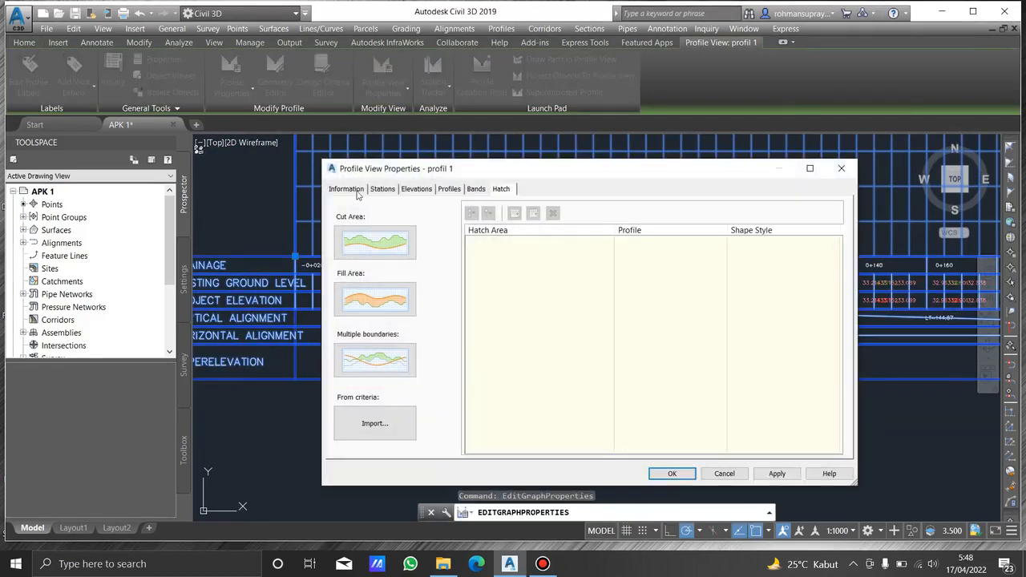
pyautogui.click(359, 191)
pyautogui.click(382, 189)
pyautogui.click(346, 189)
pyautogui.click(421, 311)
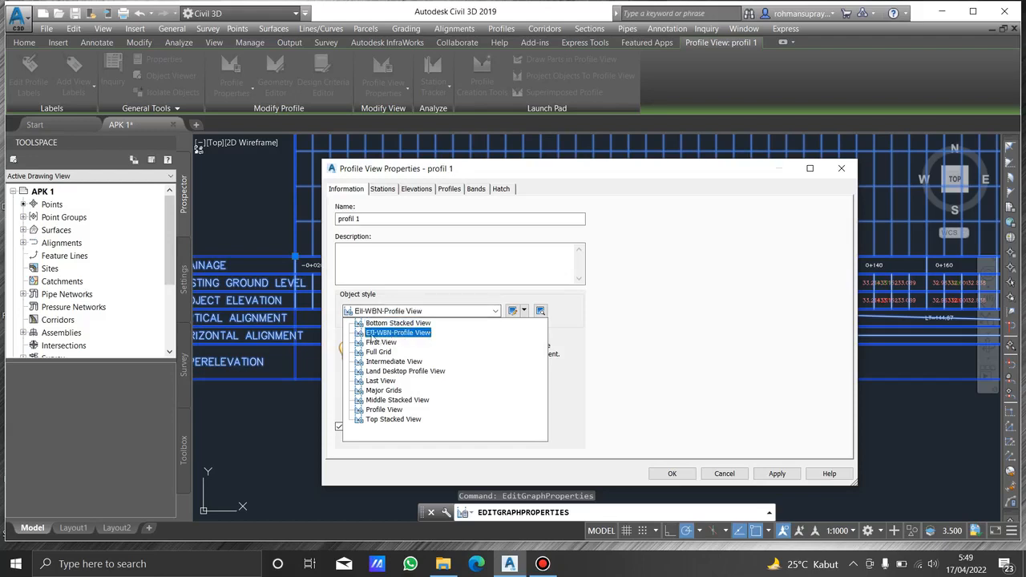
pyautogui.click(371, 332)
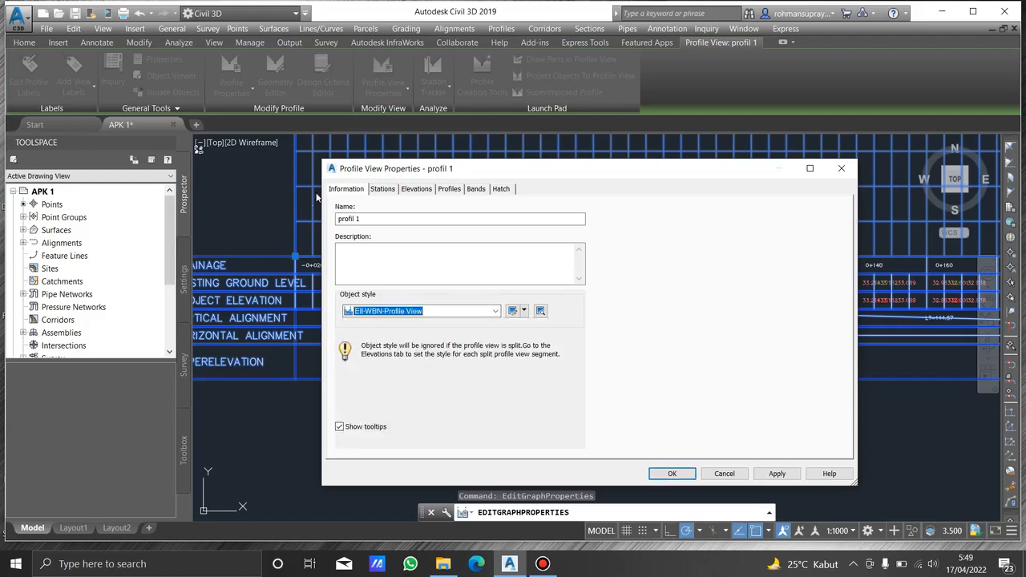
# - Use a user specified station range and pick its start at the alignment's starting point, station 0+000.00m
pyautogui.click(383, 189)
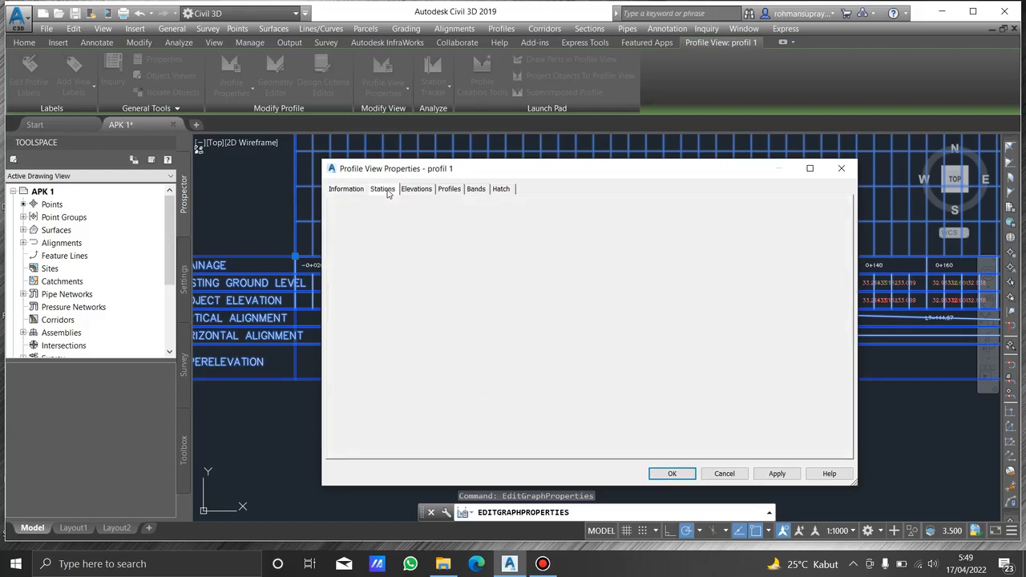
pyautogui.click(361, 310)
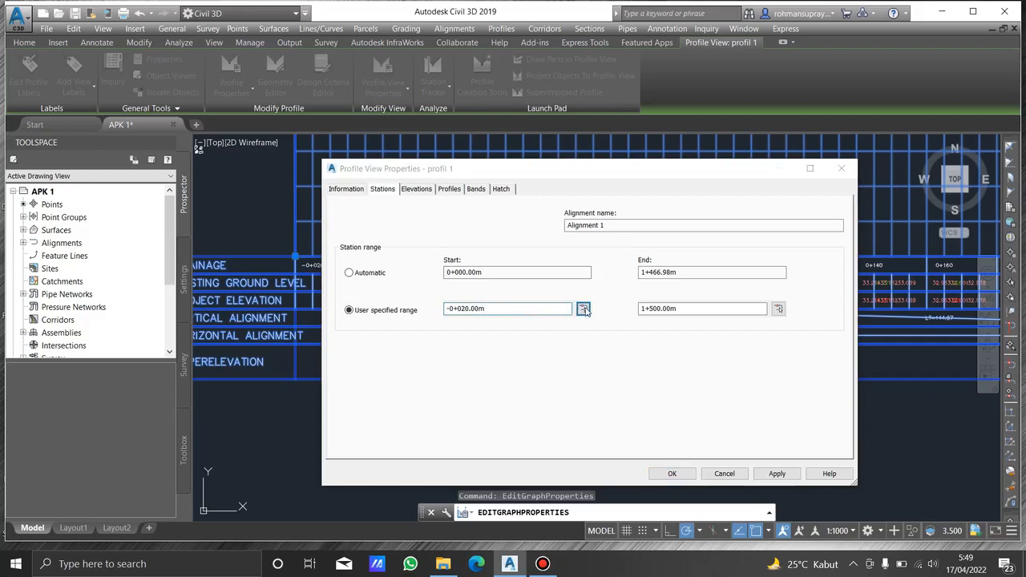
pyautogui.click(583, 309)
pyautogui.scroll(-5, 618, 224)
pyautogui.moveTo(281, 197); pyautogui.dragTo(568, 373, button='middle')
pyautogui.scroll(15, 567, 292)
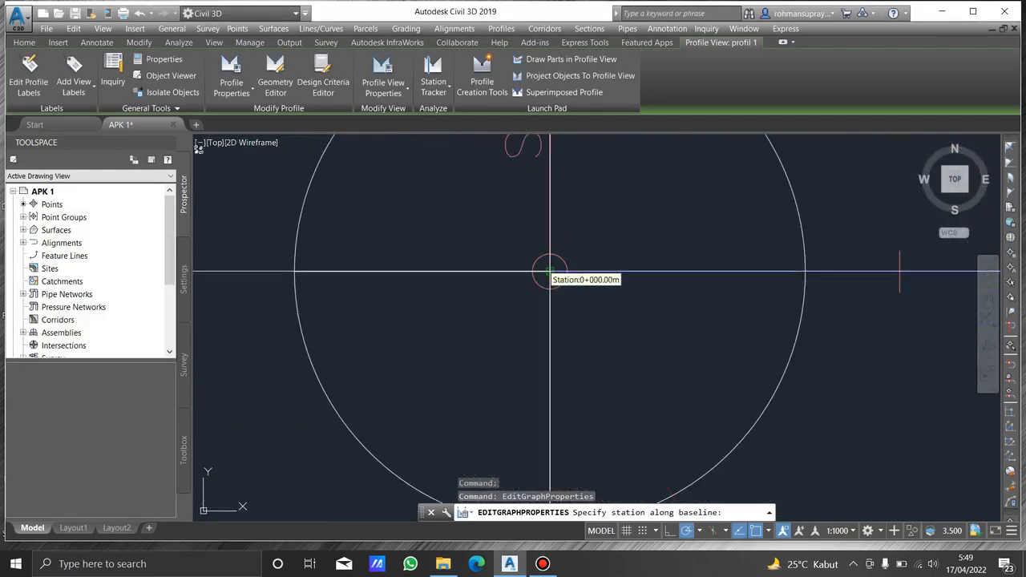
pyautogui.click(550, 272)
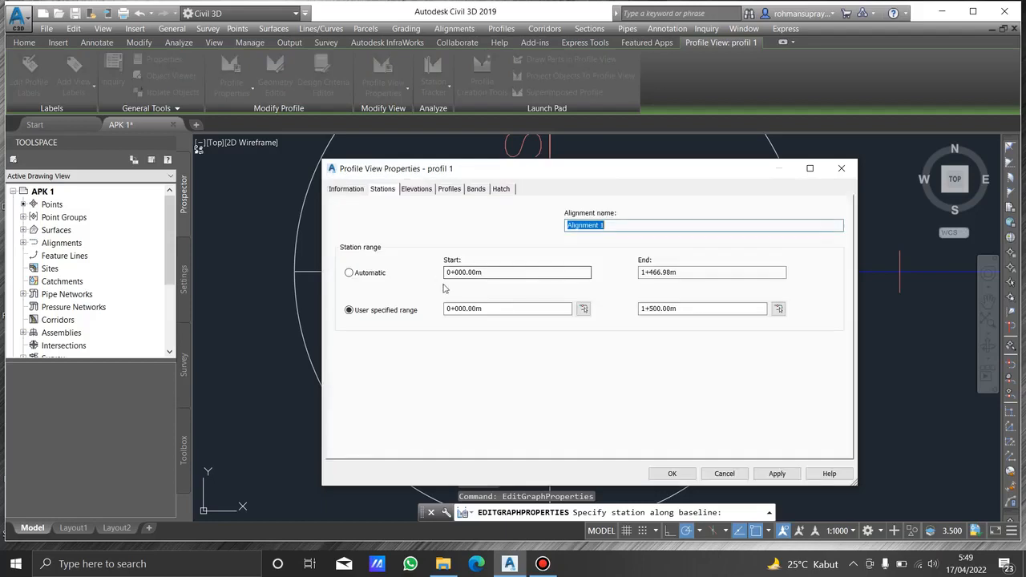
# - Pick the end of the station range at the alignment's end point, station 1+466.98m
pyautogui.click(778, 310)
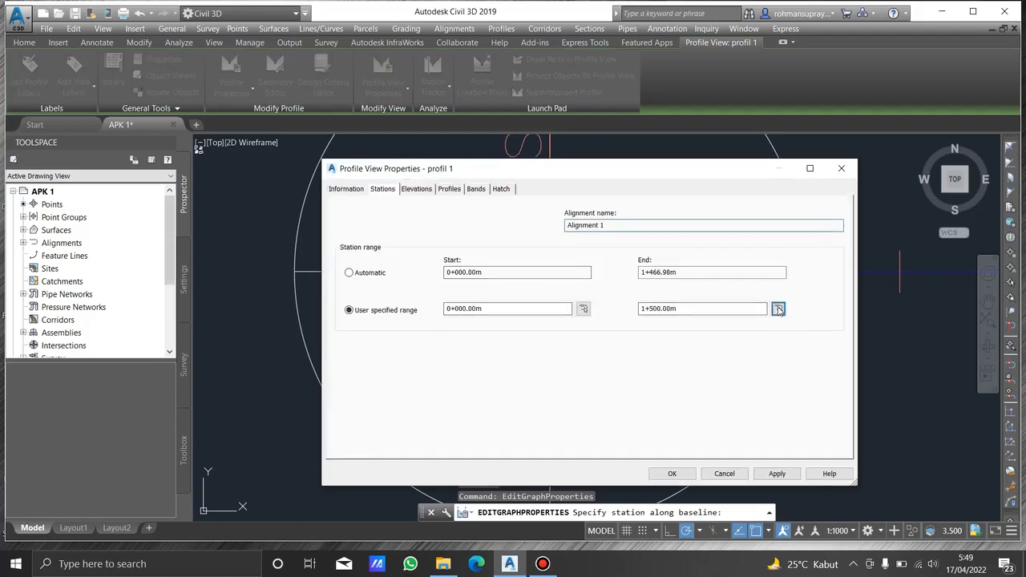
pyautogui.scroll(-6, 521, 241)
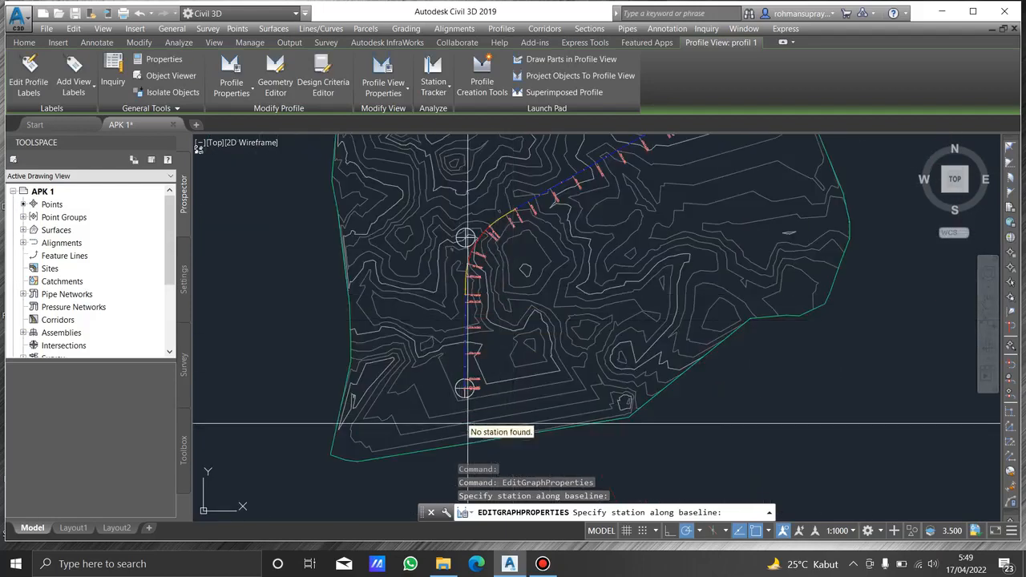
pyautogui.scroll(6, 465, 235)
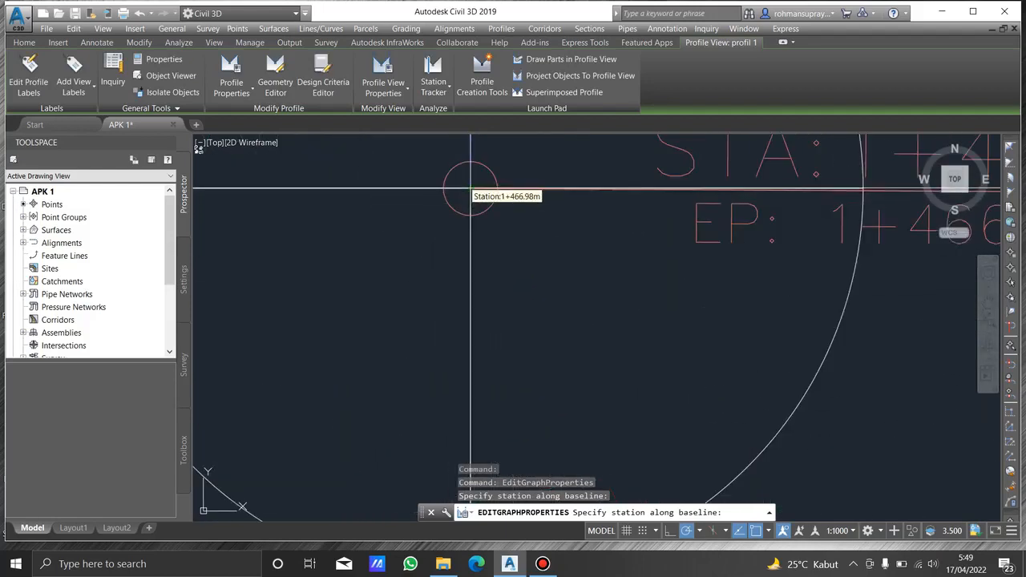
pyautogui.click(470, 190)
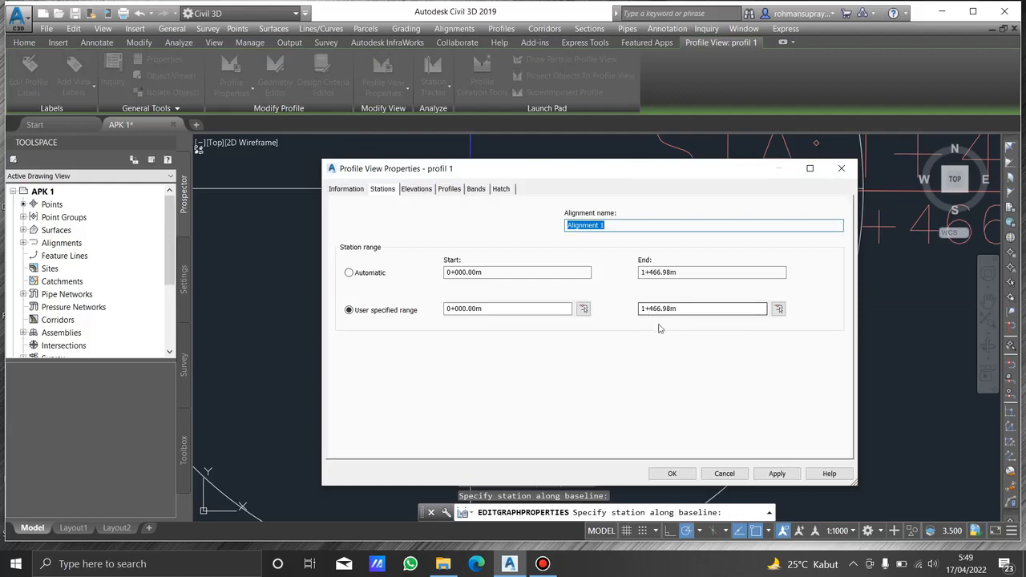
# - Set a user specified elevation range for the profile view from 20 m minimum to 40 m maximum
pyautogui.click(407, 192)
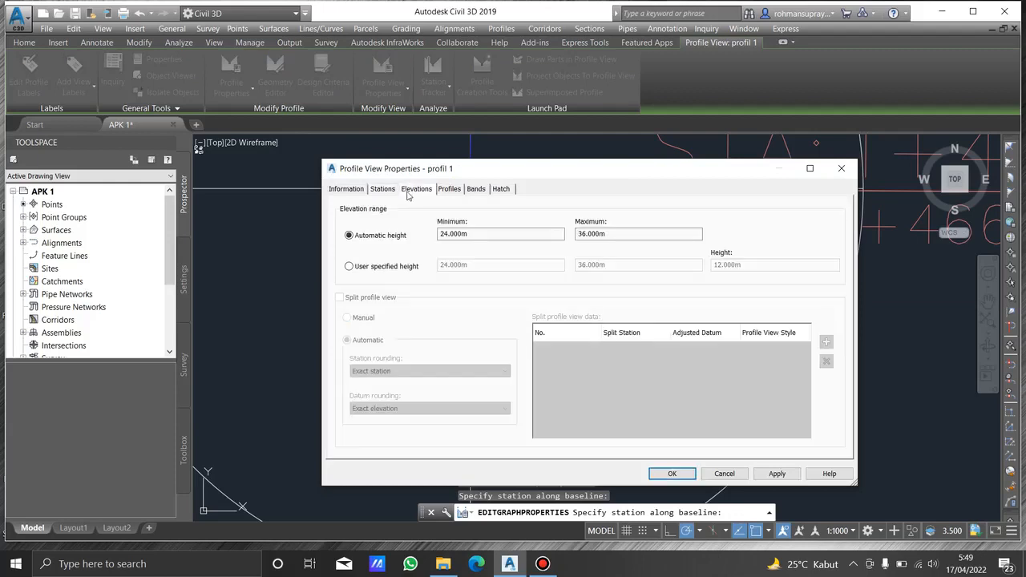
pyautogui.click(349, 266)
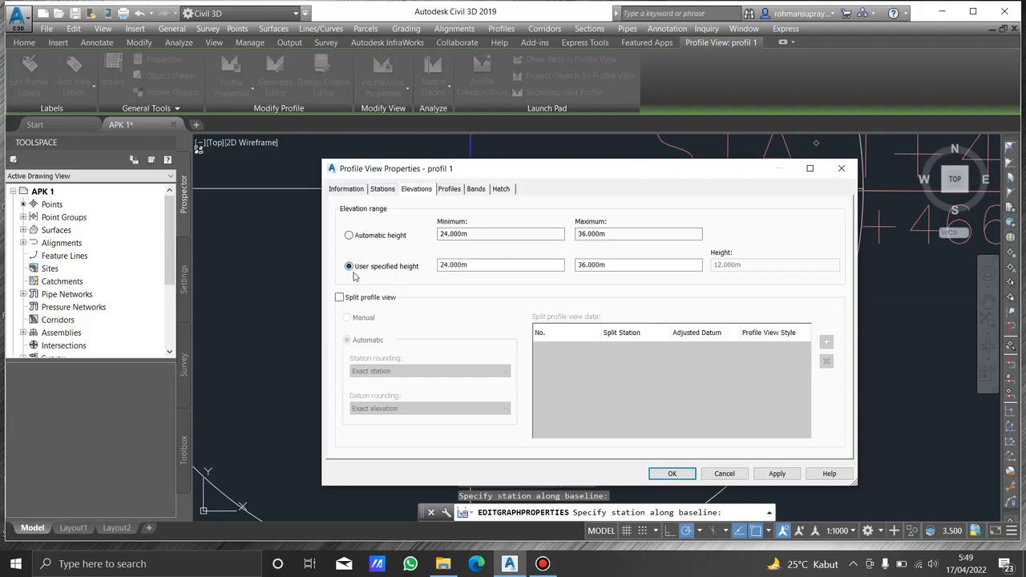
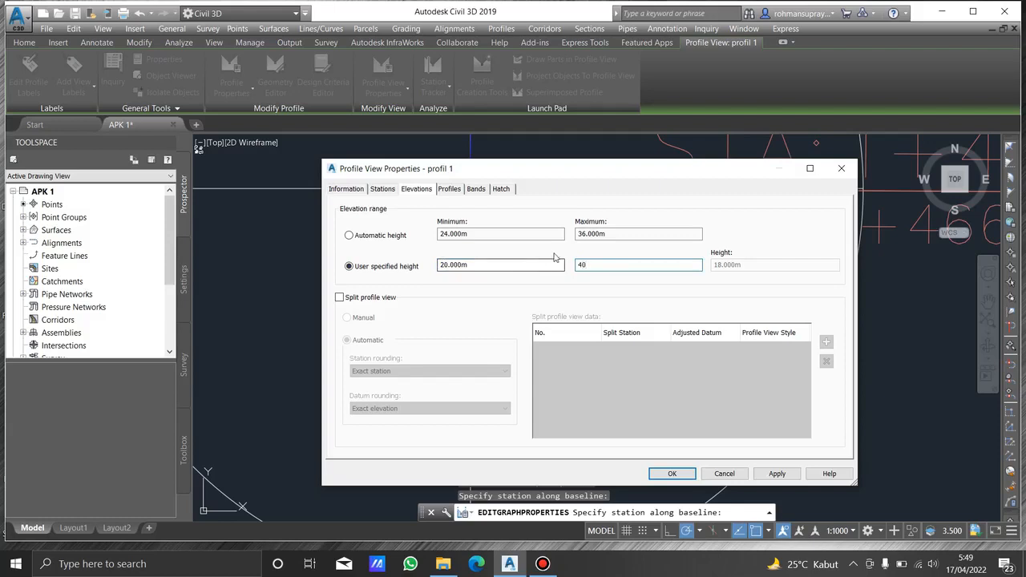
pyautogui.click(447, 188)
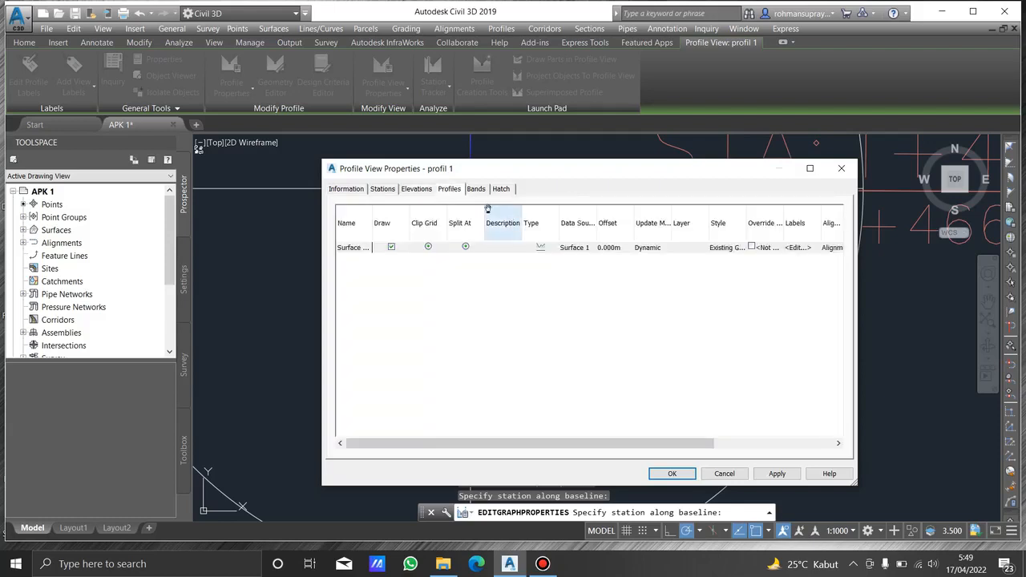
# - Choose the EII-WBN-Project Elevation band style and import the EII-WBN-Full Band Set for the profile view
pyautogui.click(476, 189)
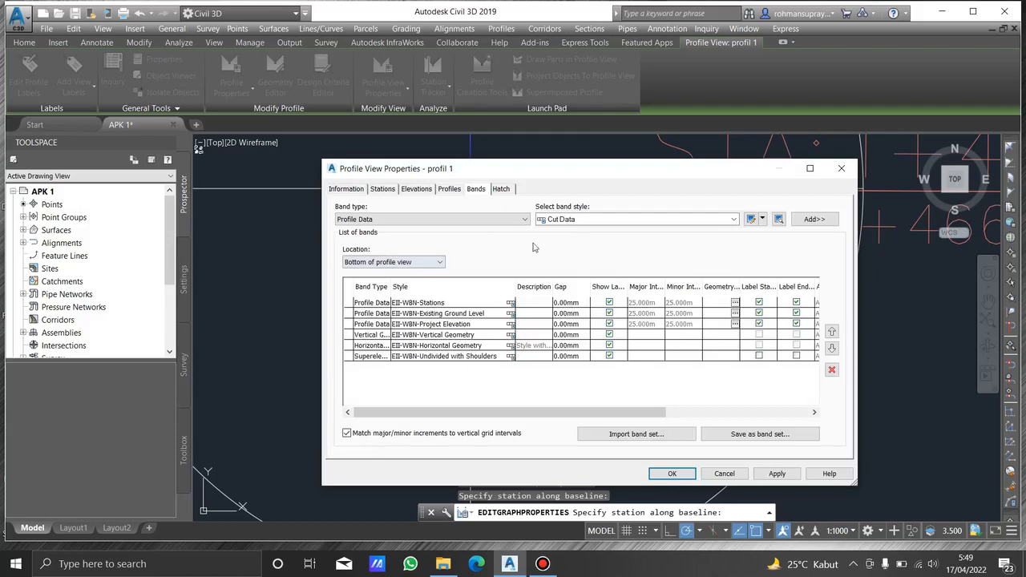
pyautogui.click(663, 217)
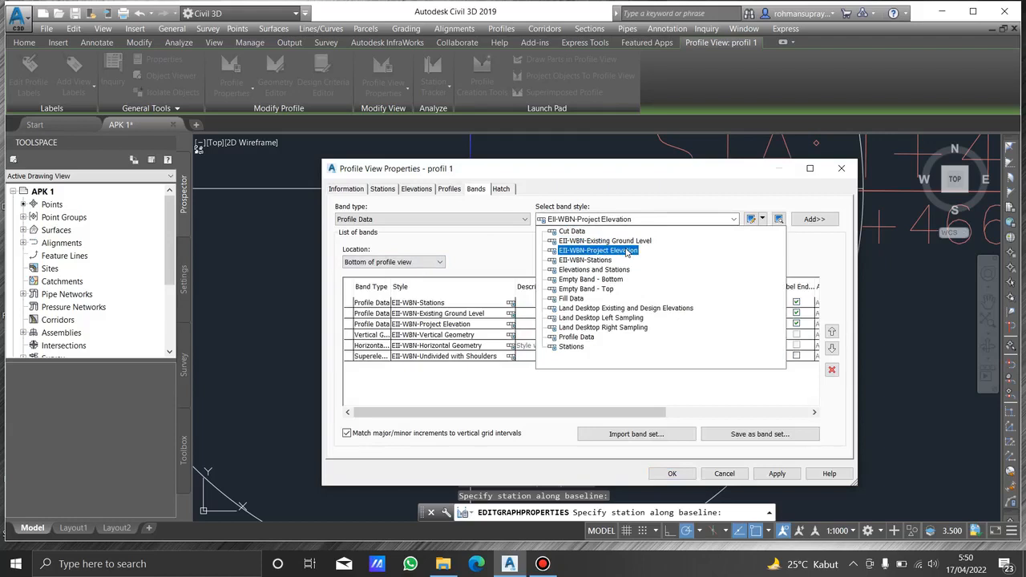
pyautogui.click(627, 251)
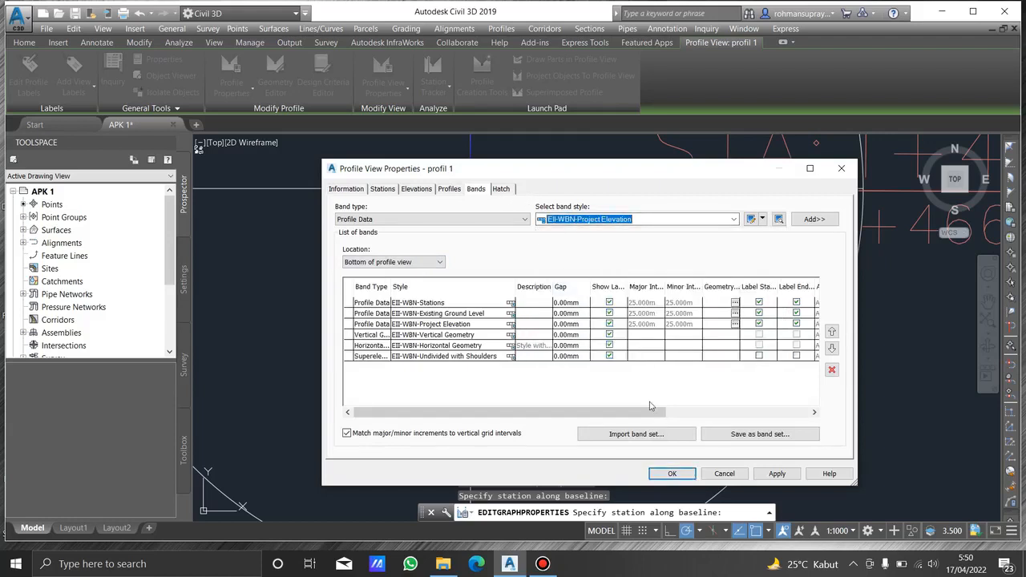
pyautogui.click(625, 435)
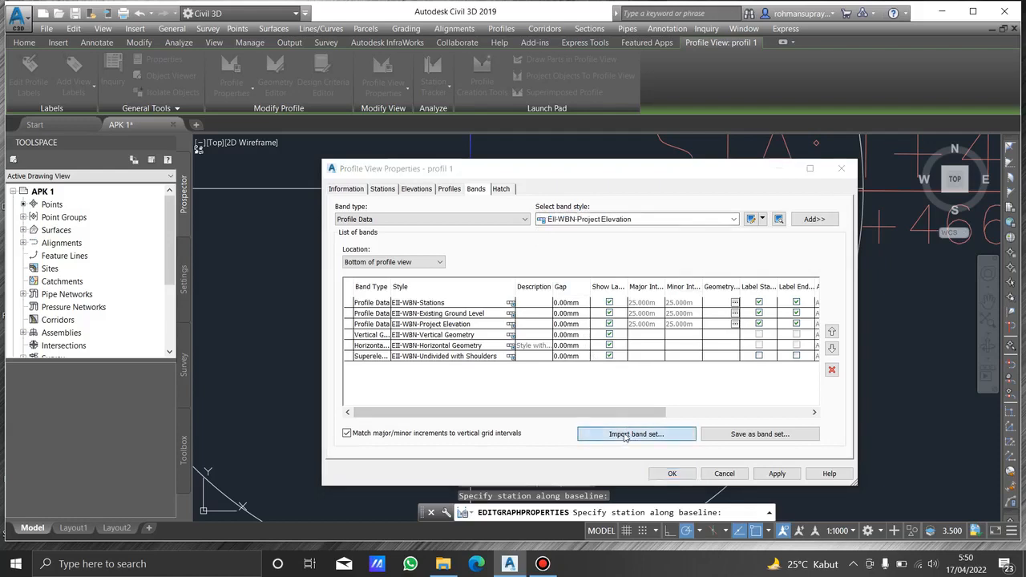
pyautogui.click(775, 237)
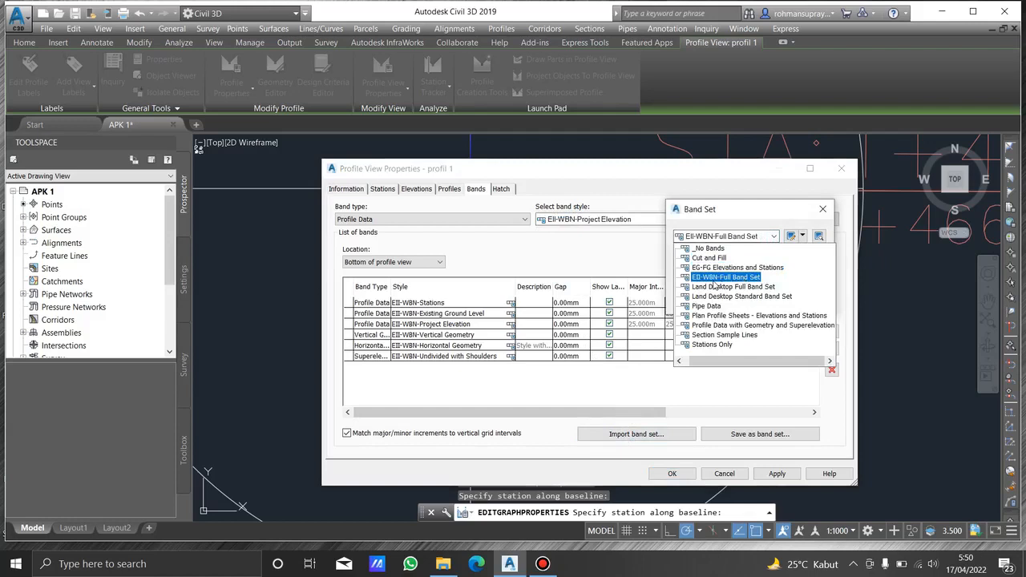
pyautogui.click(721, 277)
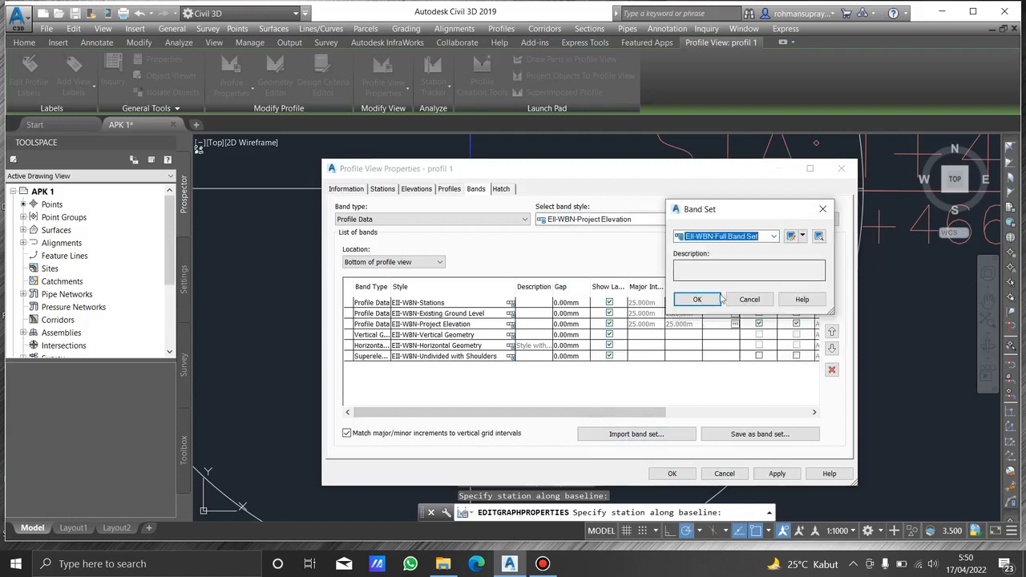
pyautogui.click(697, 299)
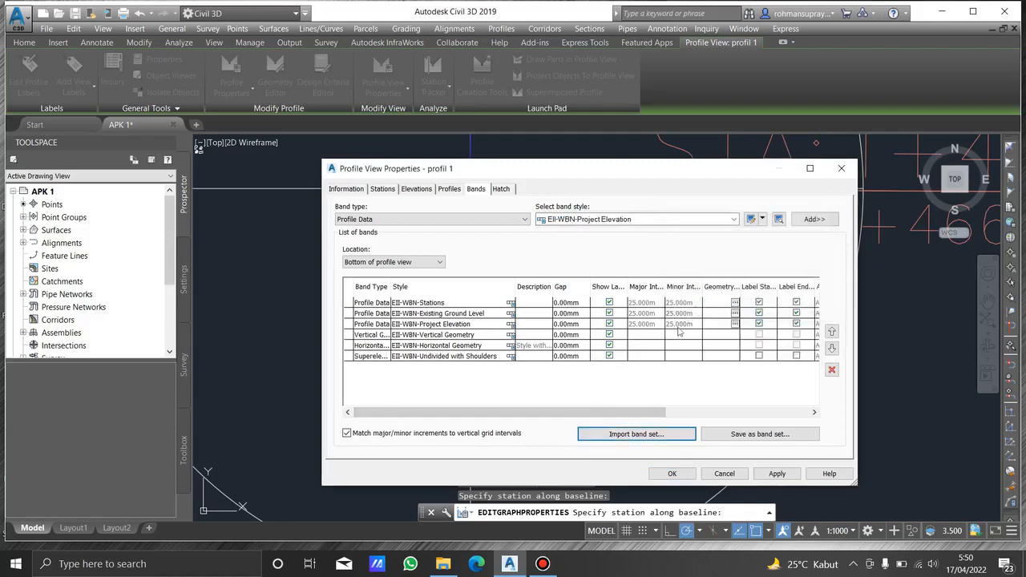
# - Review the hatch, profile, elevation and station settings and accept the profile view properties
pyautogui.click(502, 190)
pyautogui.click(449, 188)
pyautogui.click(416, 188)
pyautogui.click(382, 189)
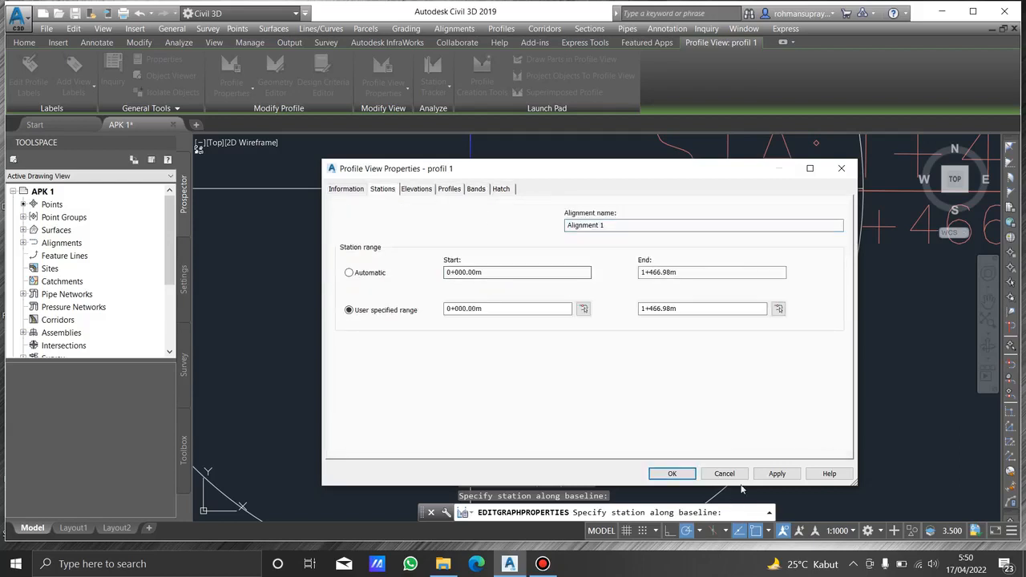
pyautogui.click(672, 474)
pyautogui.press('Escape')
# - Examine the restyled profile view, including its grid, data bands and existing ground line
pyautogui.scroll(-6, 516, 279)
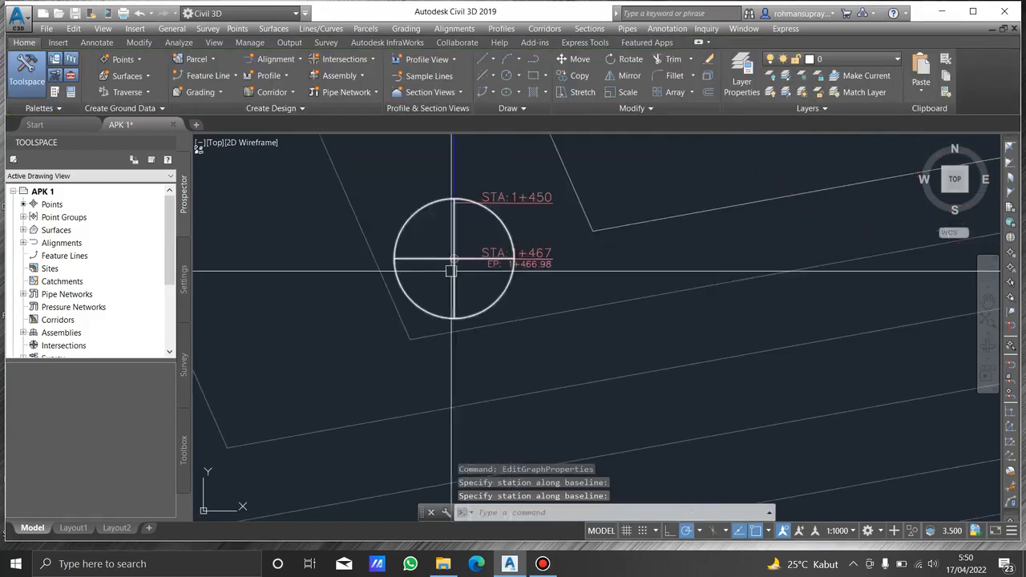
pyautogui.moveTo(717, 263); pyautogui.dragTo(521, 385, button='middle')
pyautogui.scroll(6, 476, 275)
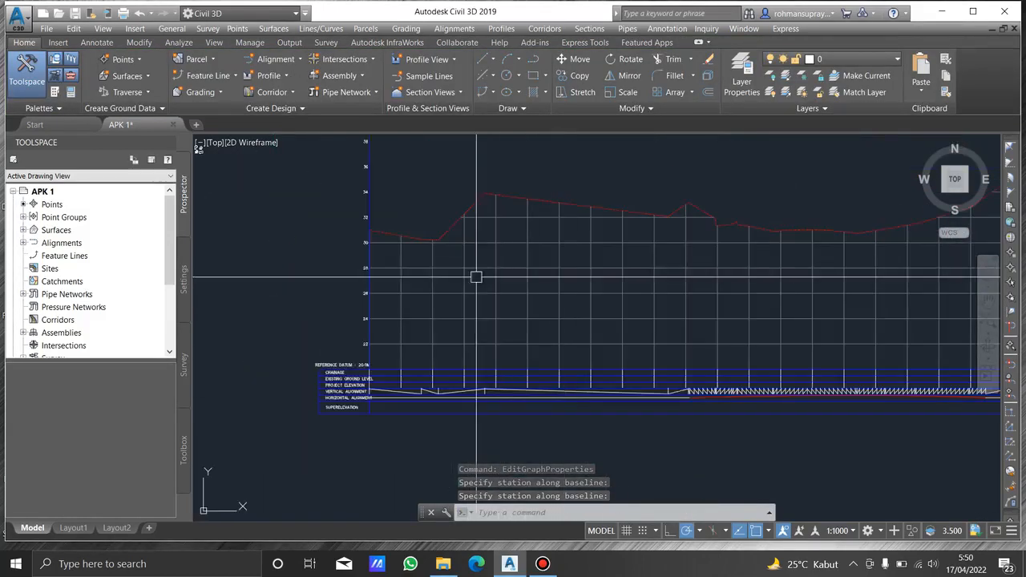
pyautogui.moveTo(729, 296); pyautogui.dragTo(505, 277, button='middle')
pyautogui.scroll(-3, 326, 344)
pyautogui.scroll(5, 418, 322)
pyautogui.scroll(-4, 419, 321)
pyautogui.moveTo(657, 273); pyautogui.dragTo(353, 305, button='middle')
pyautogui.scroll(-4, 469, 305)
pyautogui.moveTo(487, 295); pyautogui.dragTo(540, 378, button='middle')
pyautogui.scroll(4, 442, 365)
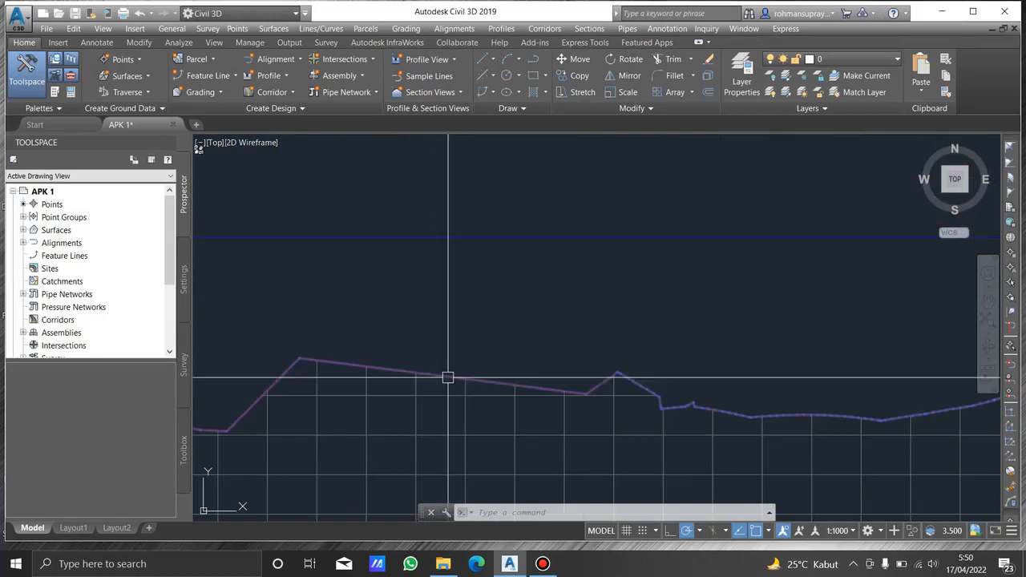
# - Edit the surface profile's Existing Ground Profile style and set the Line component's color to green
pyautogui.click(446, 377)
pyautogui.rightClick(447, 385)
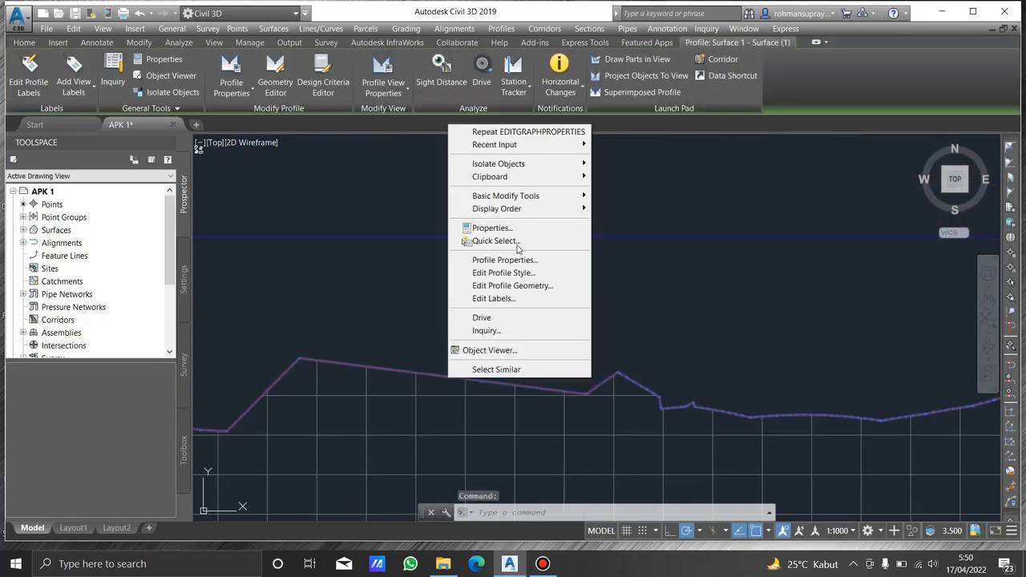
pyautogui.click(559, 273)
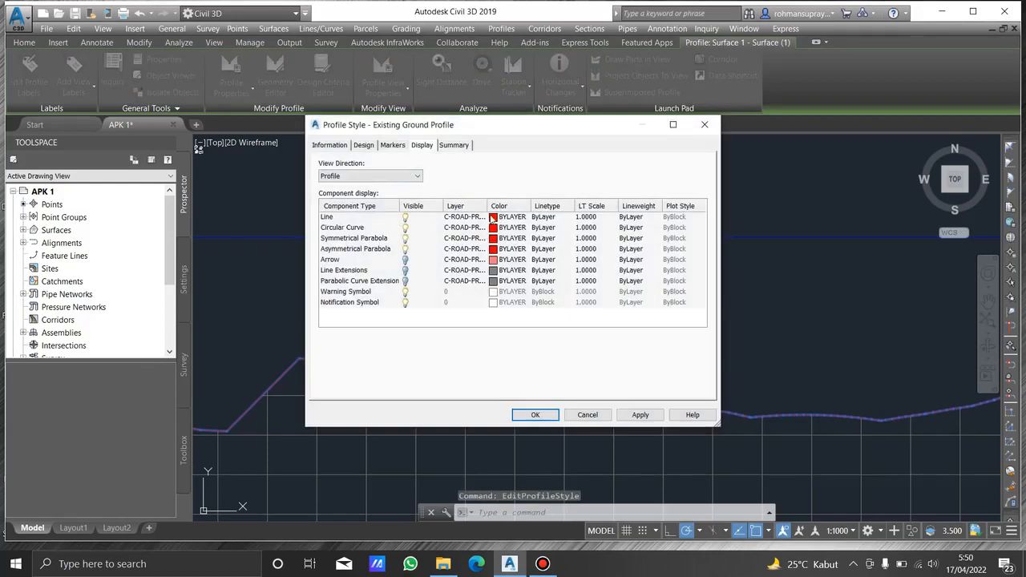
pyautogui.click(493, 217)
pyautogui.click(425, 339)
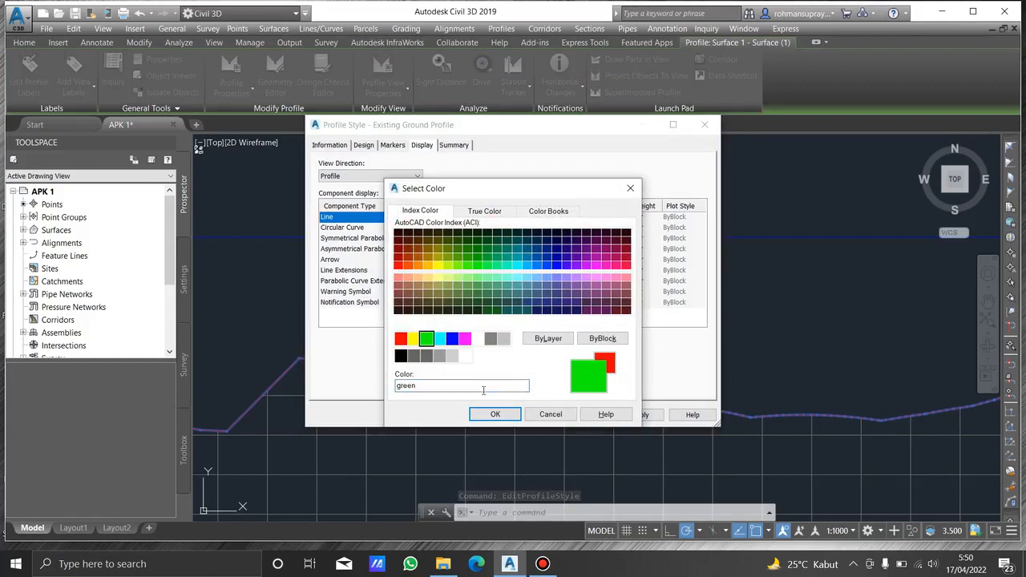
pyautogui.click(513, 414)
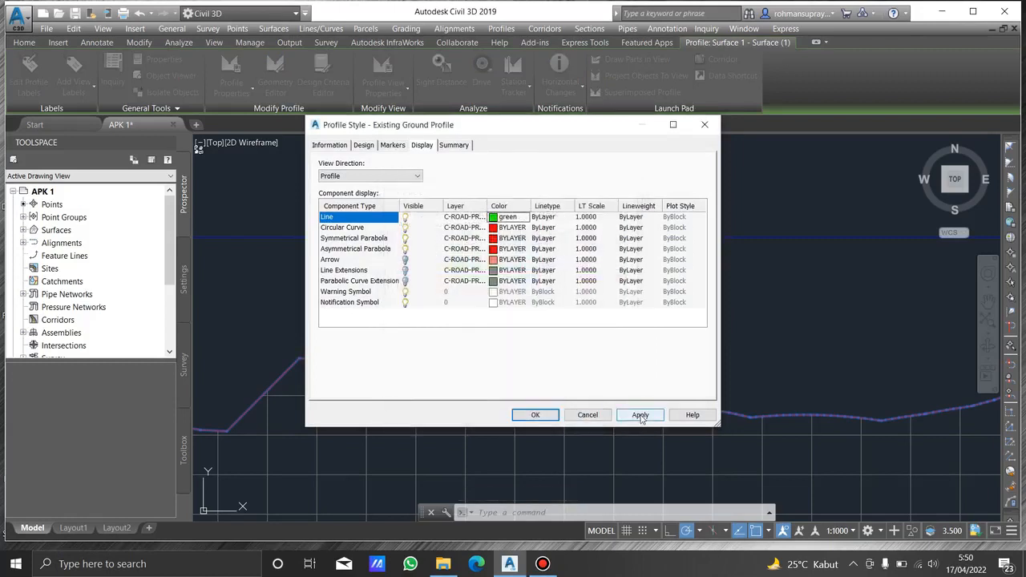
pyautogui.click(535, 414)
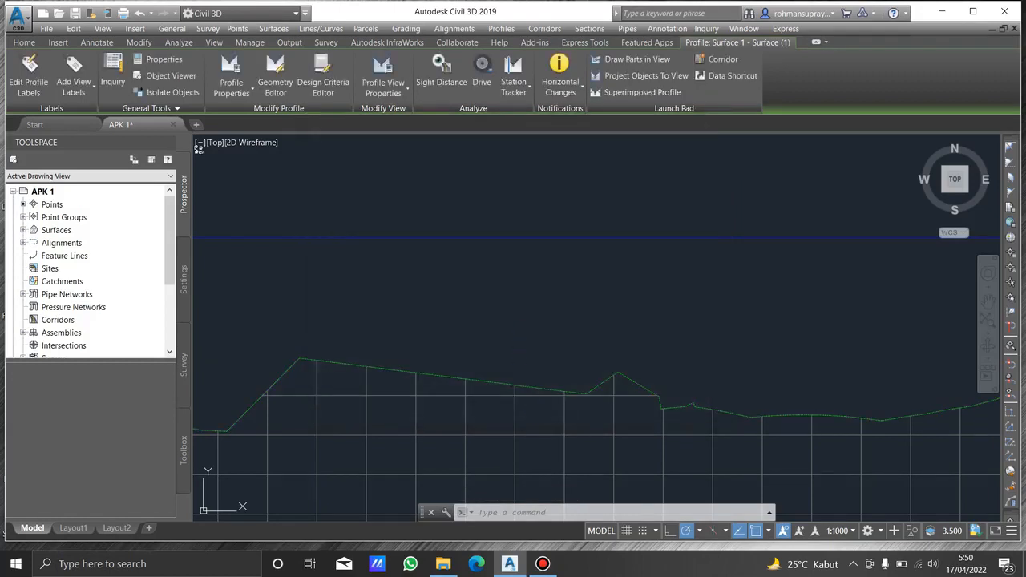
# - Inspect the recolored existing ground line along the profile view
pyautogui.scroll(-3, 513, 291)
pyautogui.scroll(-4, 796, 297)
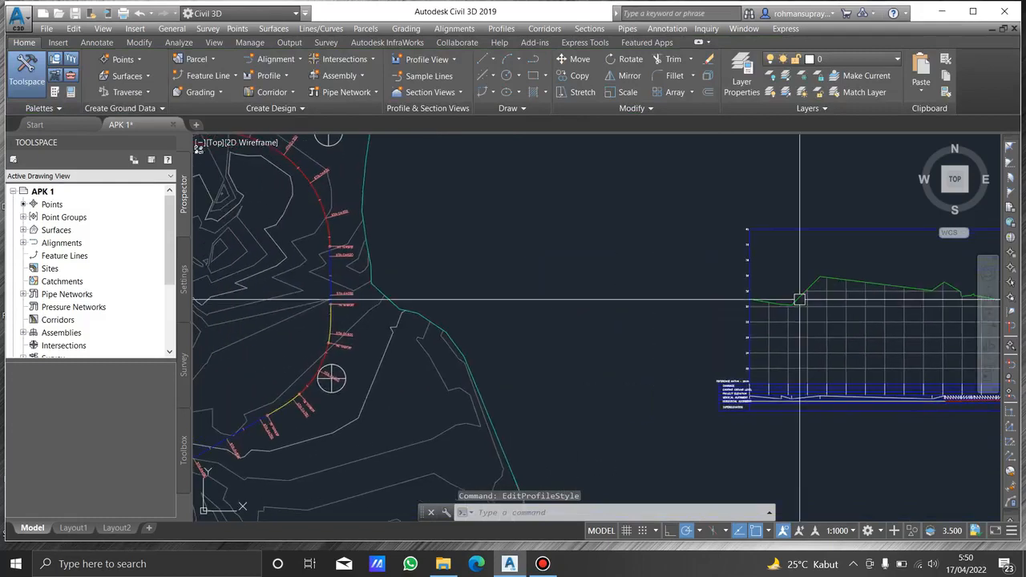
pyautogui.scroll(2, 618, 300)
pyautogui.scroll(6, 790, 277)
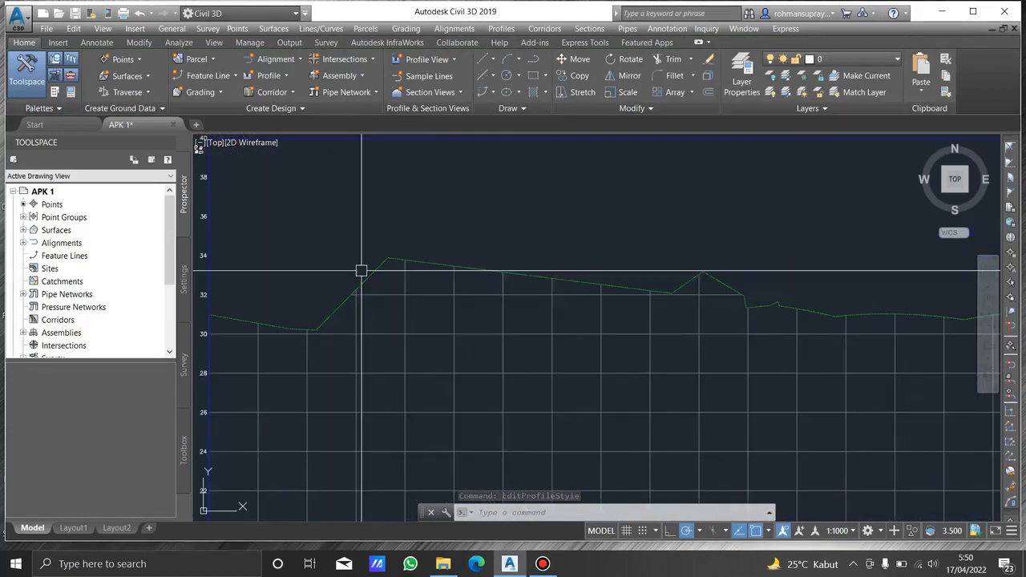
pyautogui.scroll(-3, 361, 272)
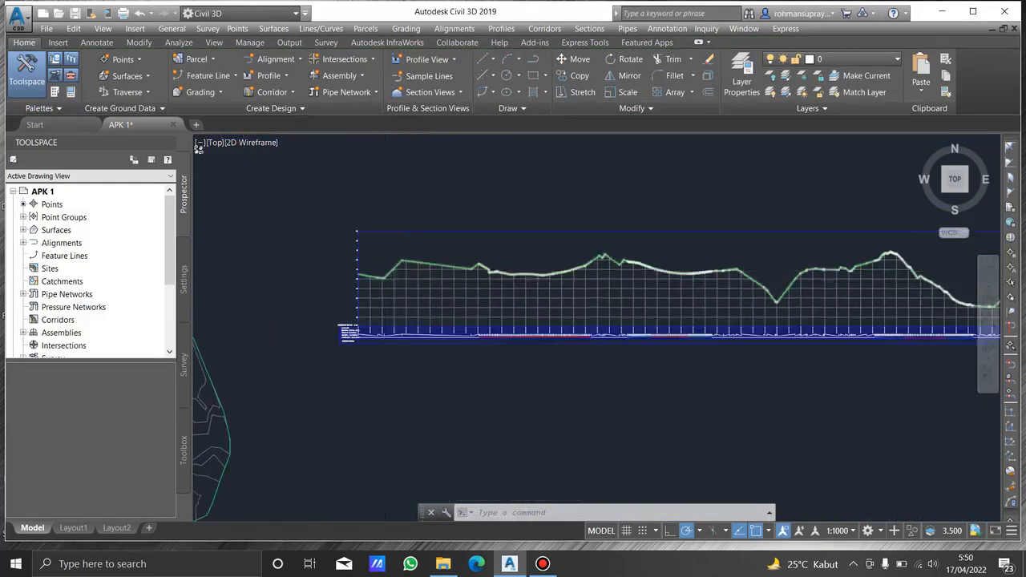
pyautogui.scroll(1, 479, 243)
pyautogui.click(373, 232)
pyautogui.press('Escape')
pyautogui.scroll(-2, 442, 240)
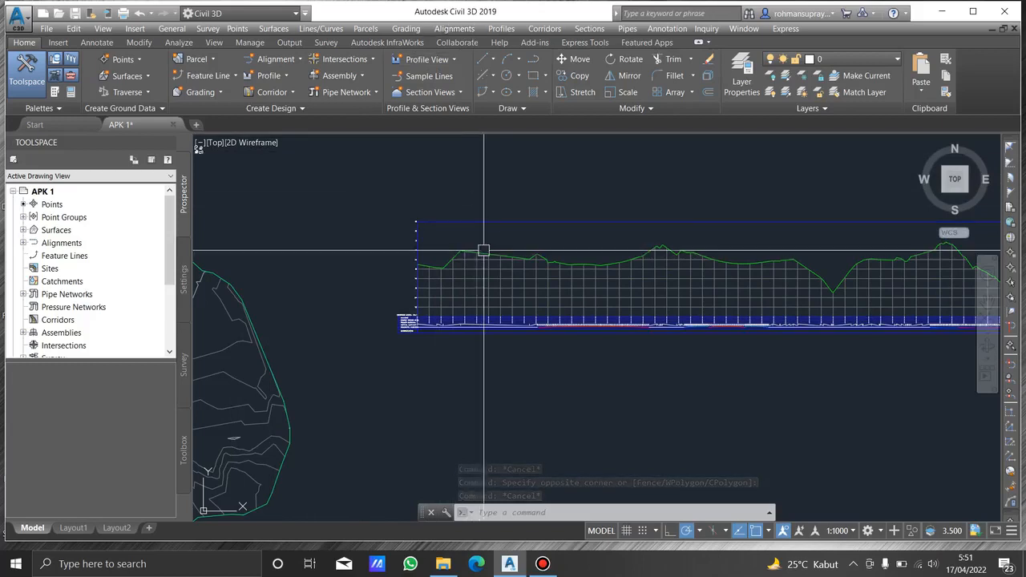
# - Start a new layout profile for Alignment 1 in profile view "profil 1" and name it "profil desain 1"
pyautogui.click(483, 245)
pyautogui.scroll(4, 438, 254)
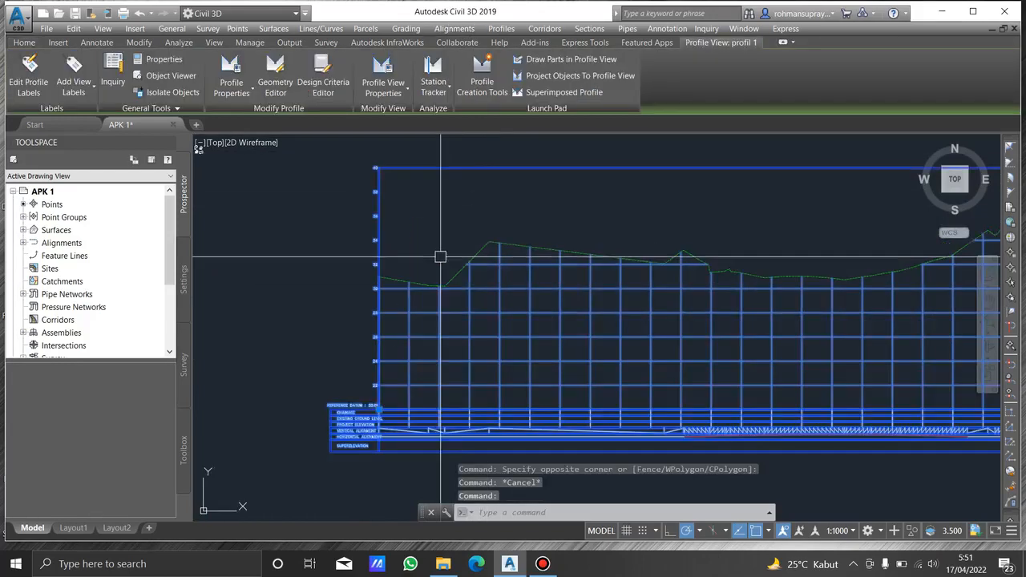
pyautogui.click(481, 73)
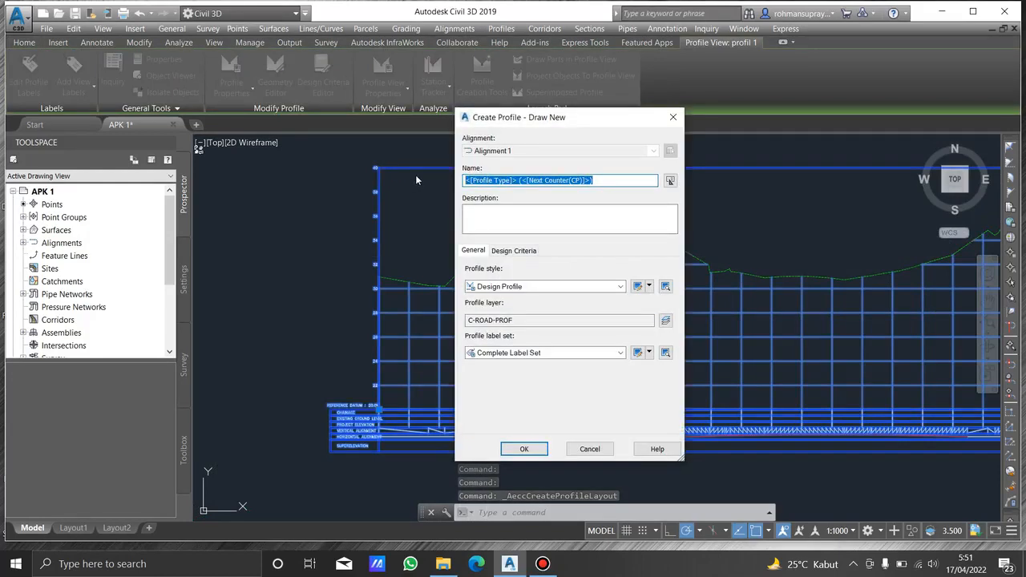
pyautogui.write('profil desain 1')
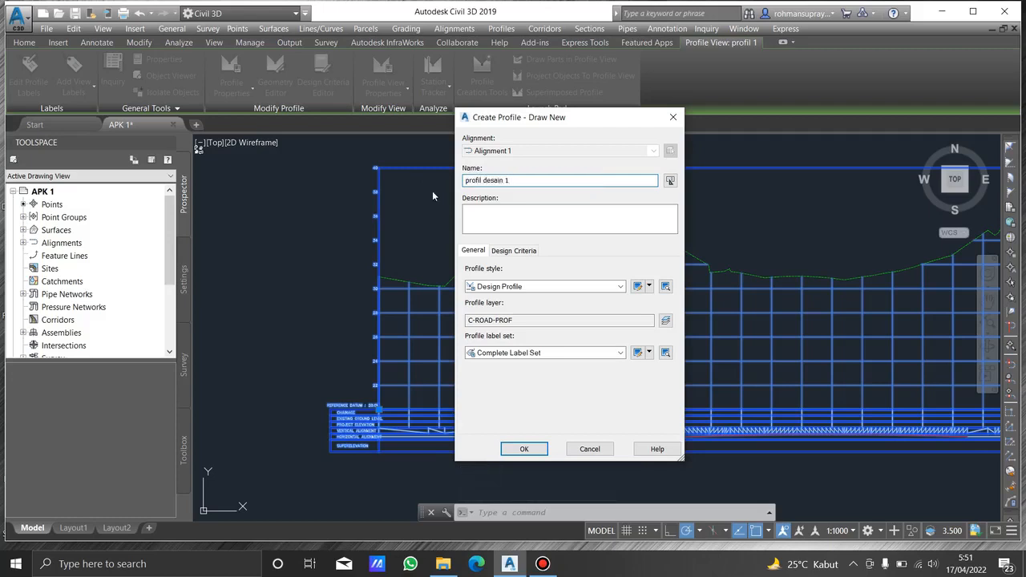
# - Check the design criteria, assign the EII-WBN-Complete Label Set, and create the design profile
pyautogui.click(513, 251)
pyautogui.click(480, 271)
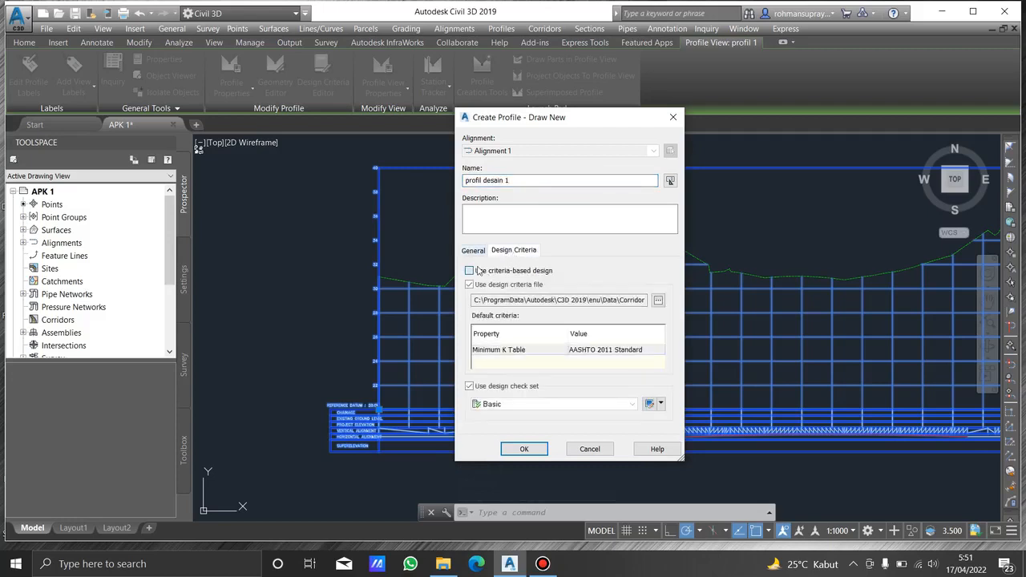
pyautogui.click(474, 251)
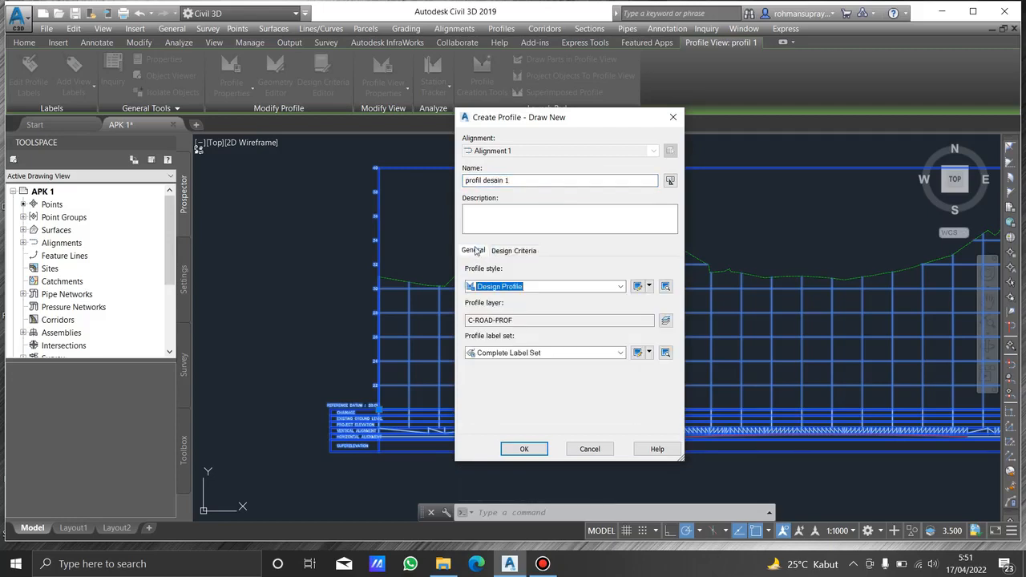
pyautogui.click(565, 354)
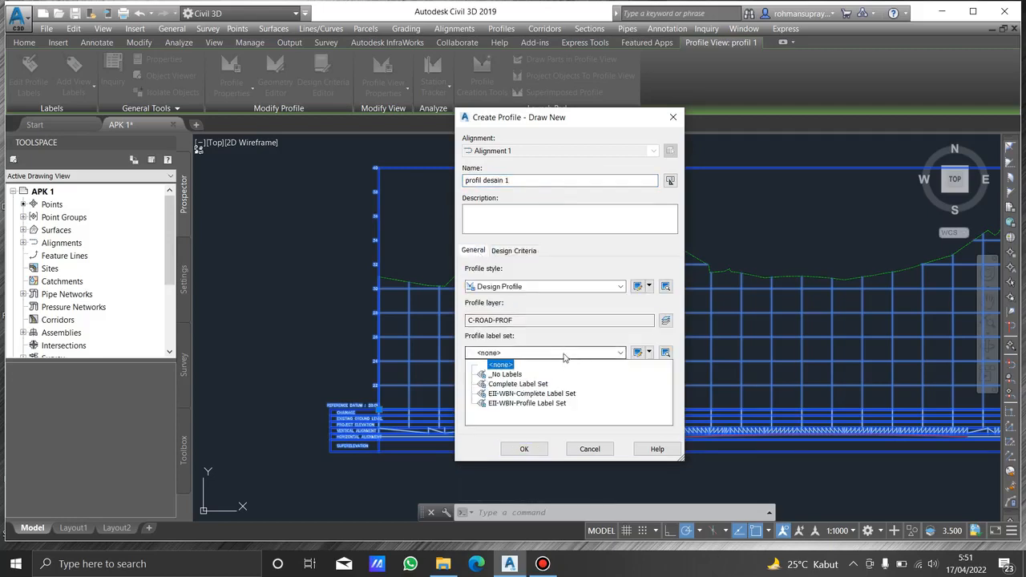
pyautogui.click(547, 394)
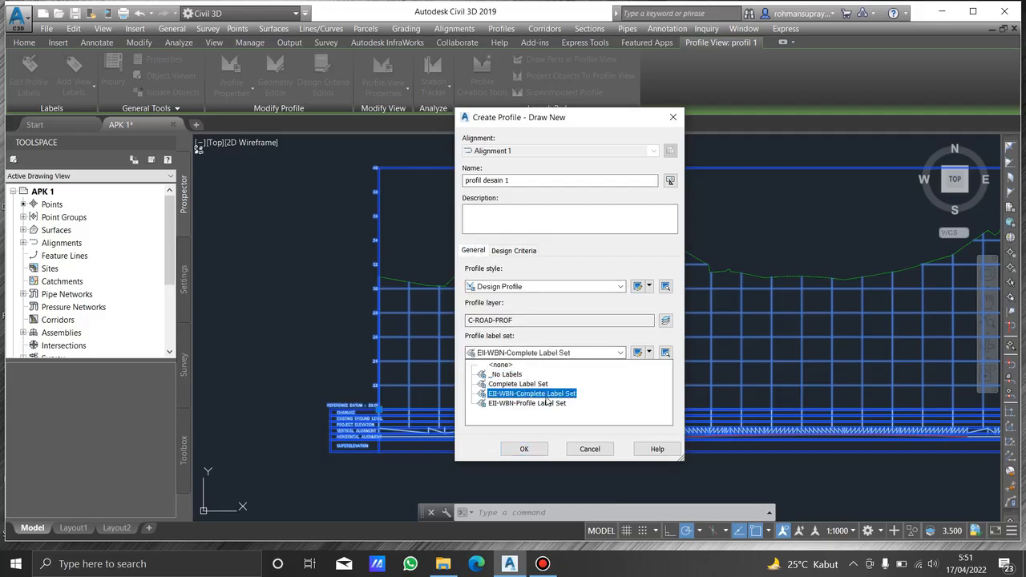
pyautogui.click(546, 398)
pyautogui.click(524, 449)
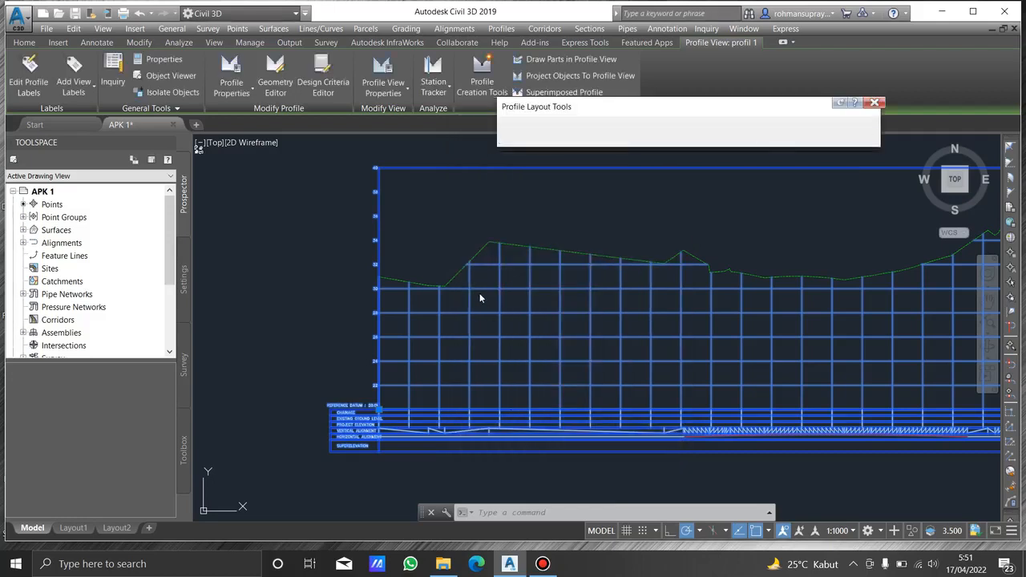
# - Draw the first design tangent from the existing ground line's start point down to about elevation 28
pyautogui.click(506, 126)
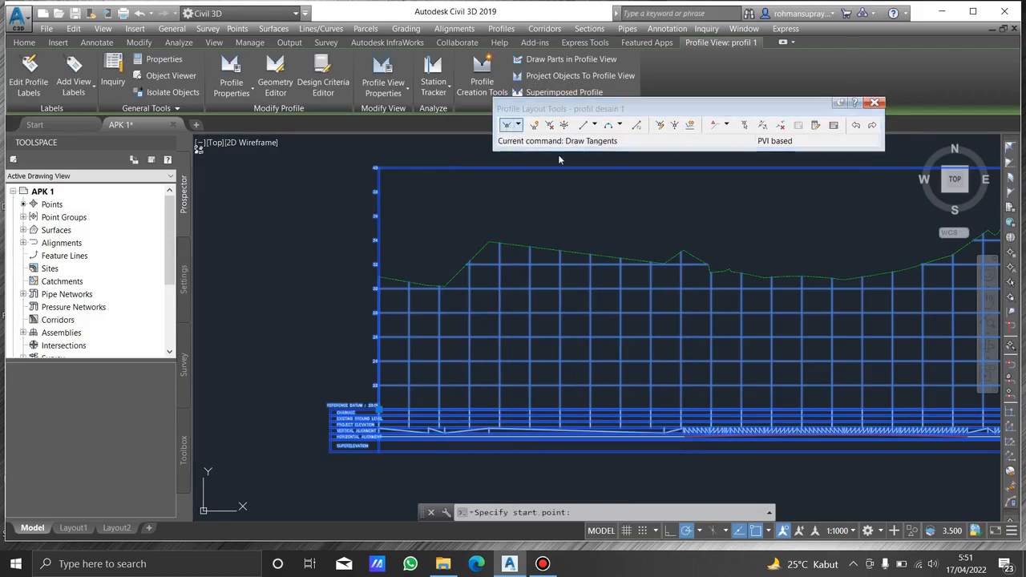
pyautogui.scroll(8, 411, 218)
pyautogui.moveTo(472, 134); pyautogui.dragTo(408, 223, button='middle')
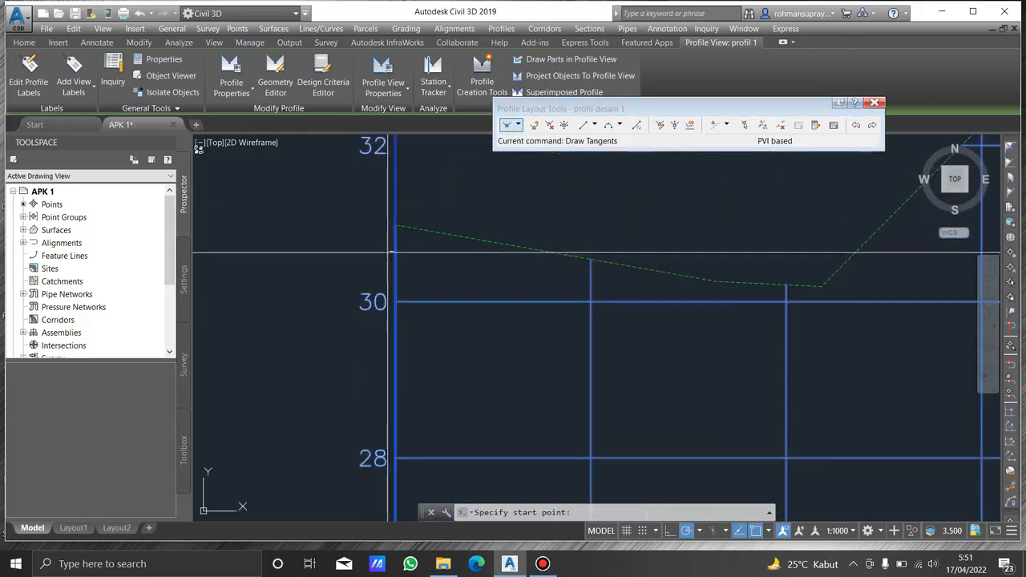
pyautogui.click(405, 221)
pyautogui.scroll(-10, 398, 257)
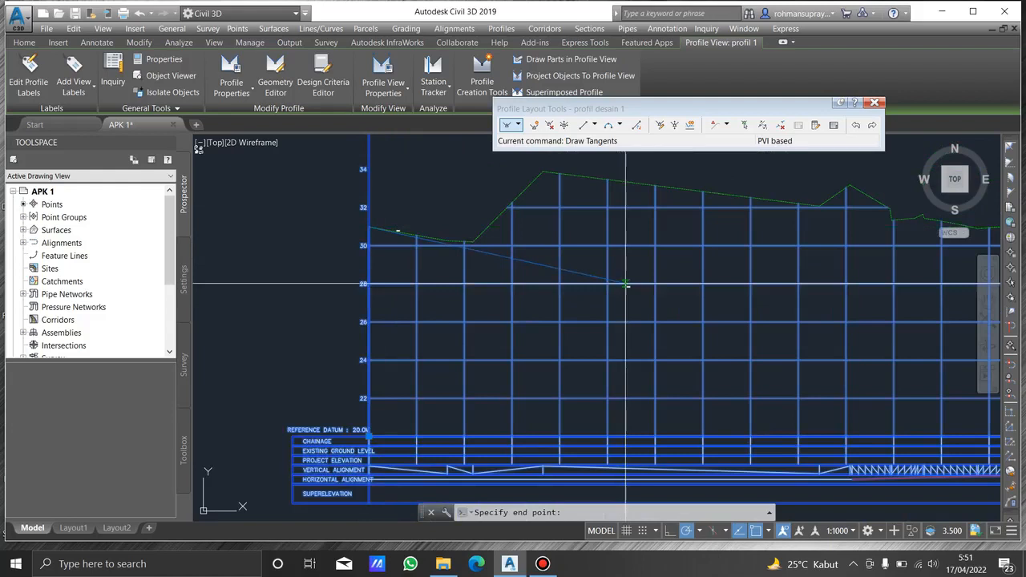
pyautogui.click(474, 297)
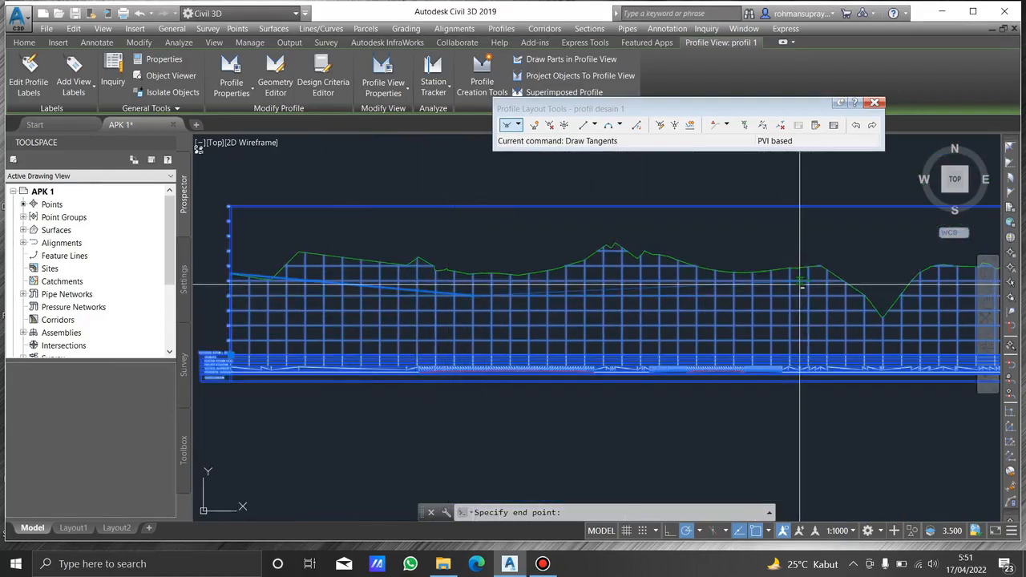
# - Draw the remaining design tangents through about elevation 30 at 0+763 and 27.6 at 1+125, ending at the existing ground line's end point
pyautogui.click(799, 281)
pyautogui.moveTo(799, 281); pyautogui.dragTo(306, 294, button='middle')
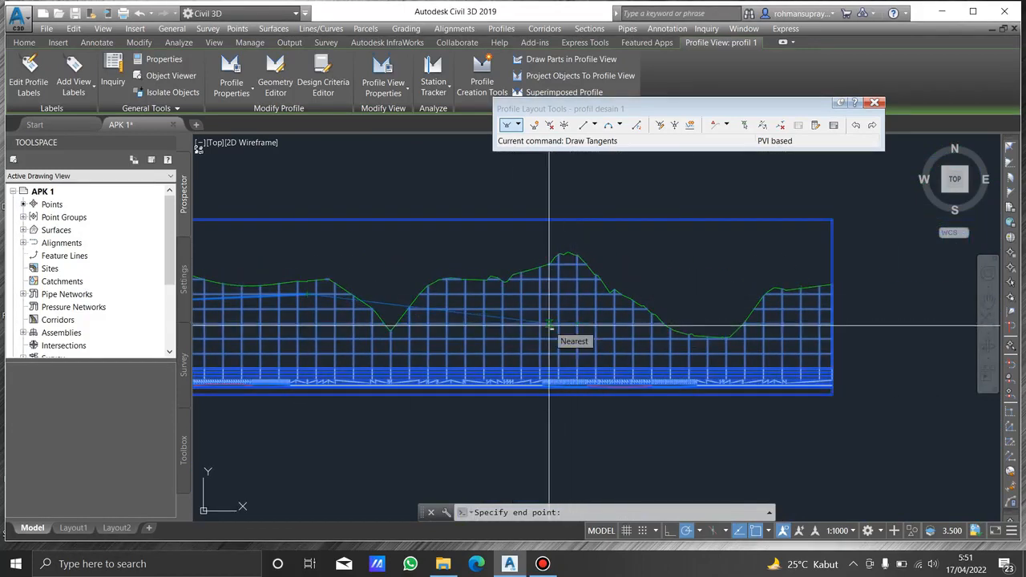
pyautogui.scroll(-2, 549, 325)
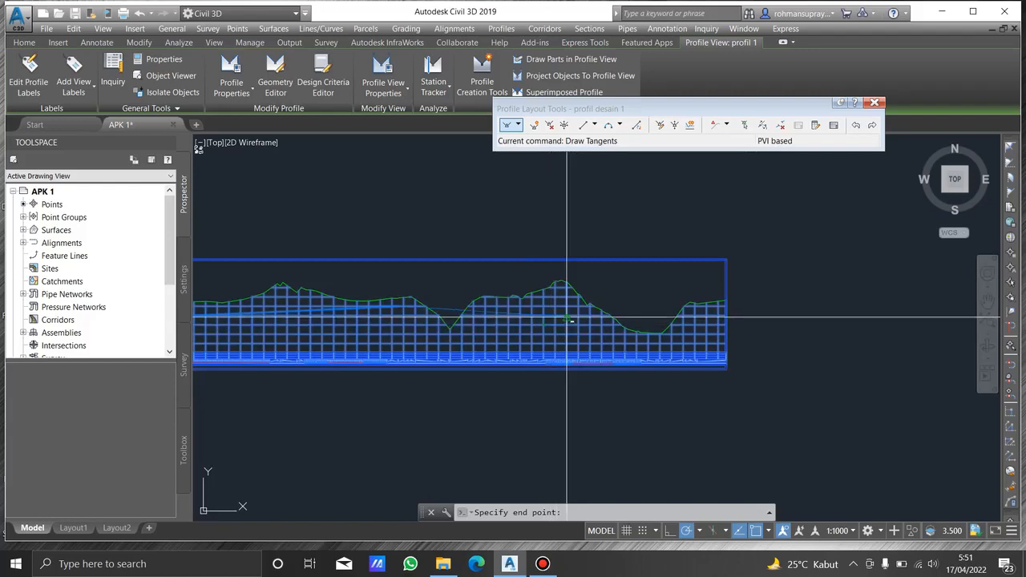
pyautogui.click(568, 320)
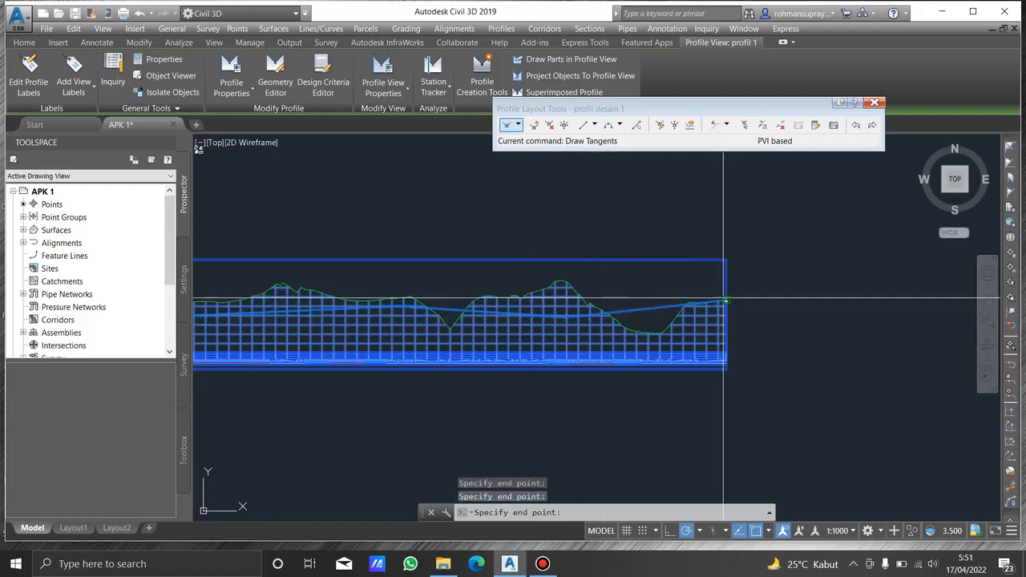
pyautogui.press('Return')
# - Add a free parabolic vertical curve 120 m long between the first two design tangents, at the 0+325 grade break
pyautogui.moveTo(382, 326); pyautogui.dragTo(718, 324, button='middle')
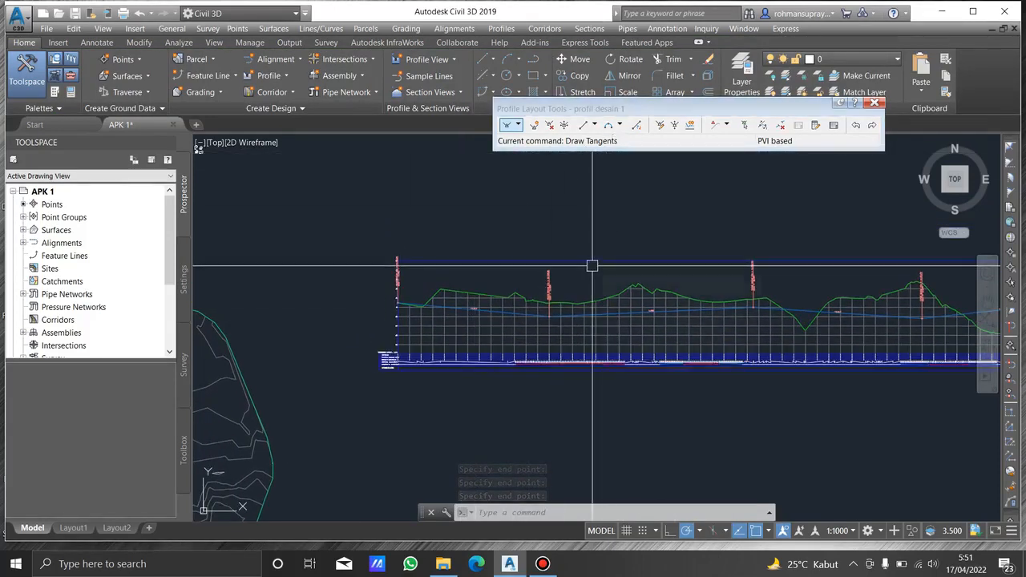
pyautogui.scroll(2, 568, 284)
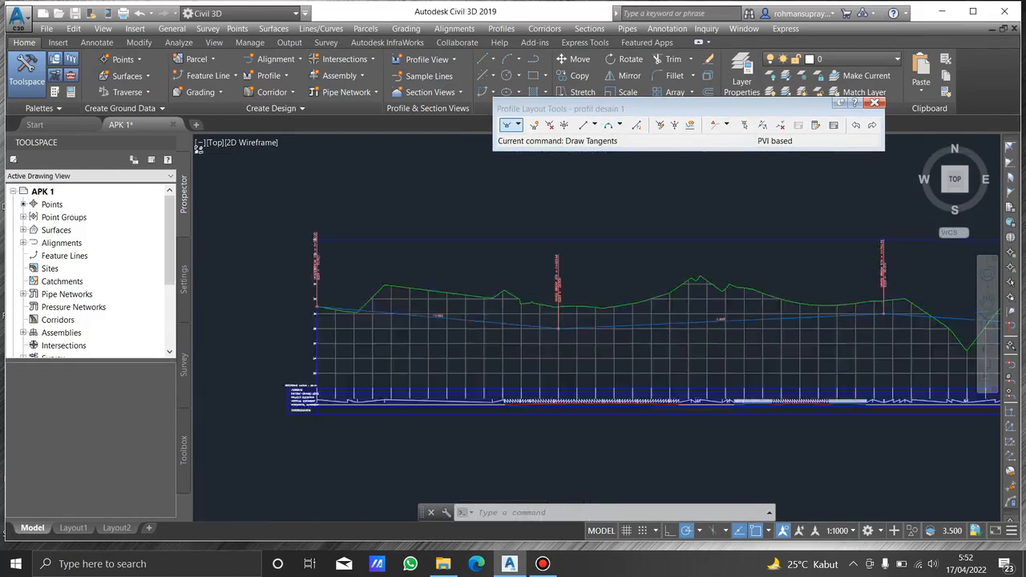
pyautogui.scroll(3, 568, 284)
pyautogui.click(620, 125)
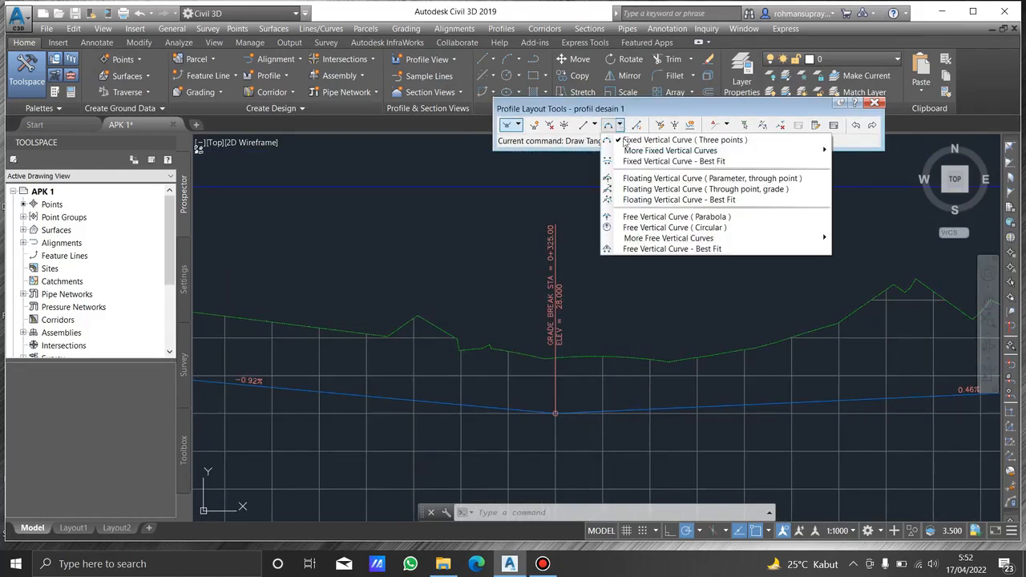
pyautogui.click(644, 218)
pyautogui.click(482, 406)
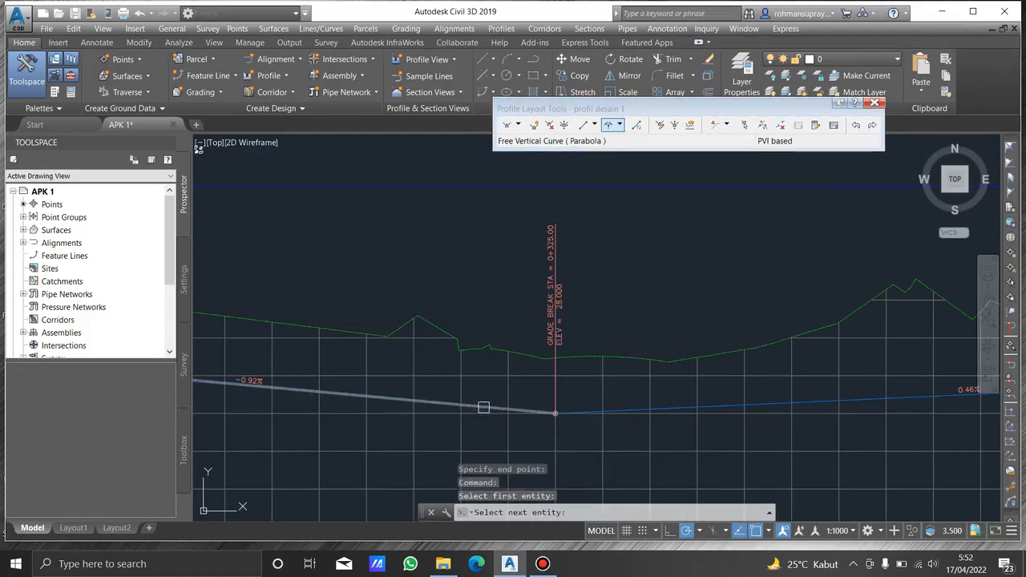
pyautogui.click(653, 409)
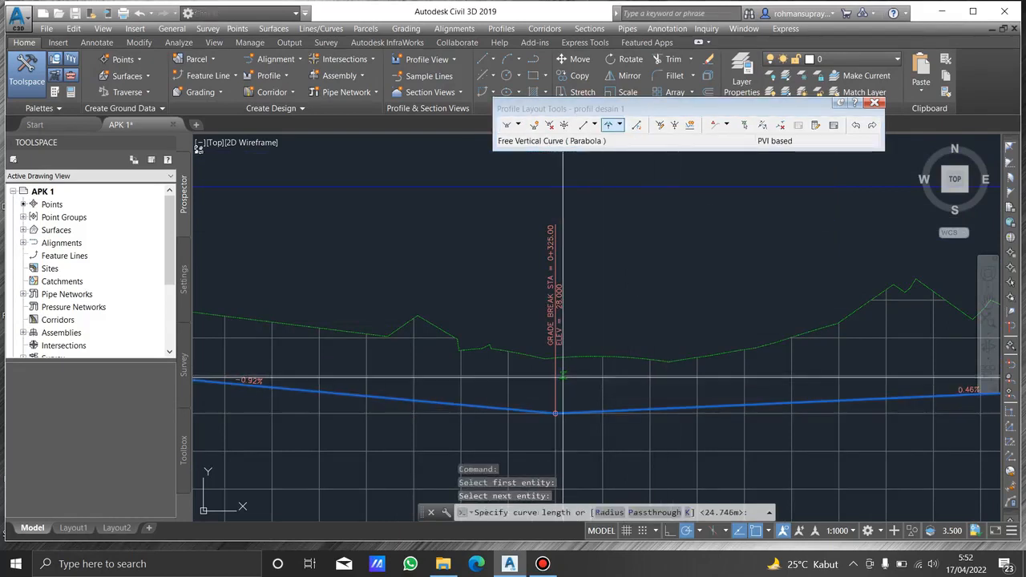
pyautogui.write('l')
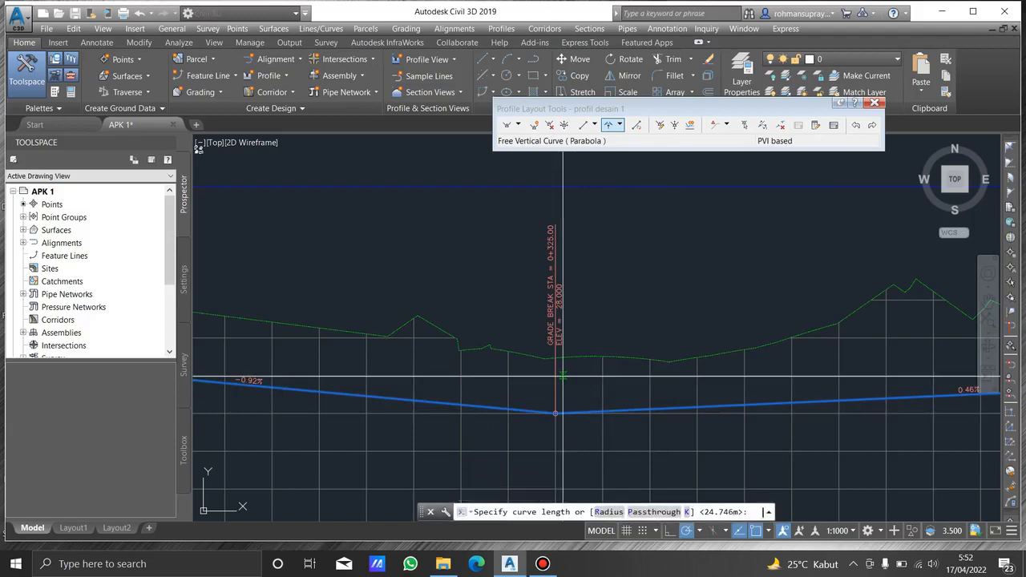
pyautogui.press('Return')
pyautogui.write('120')
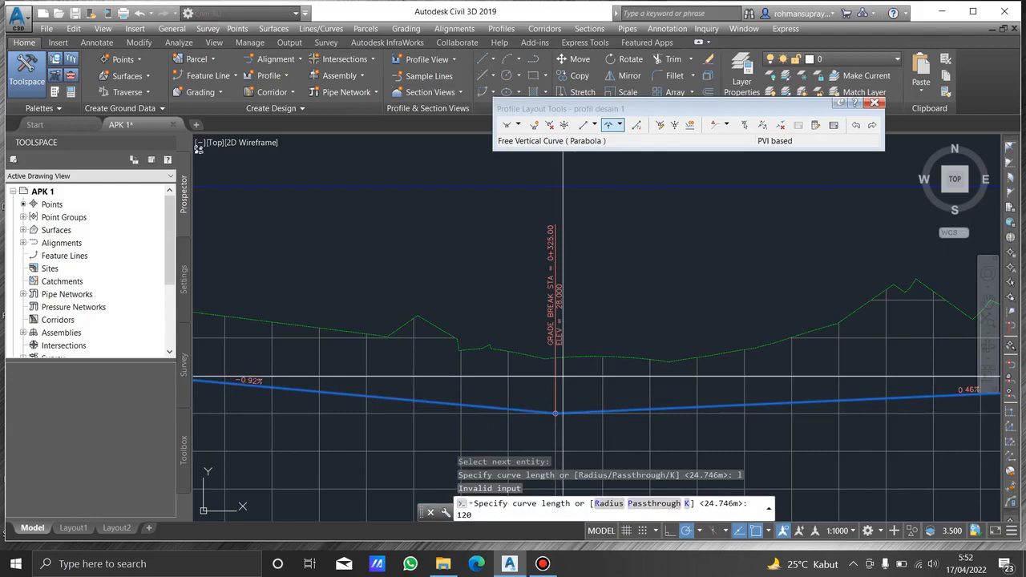
pyautogui.press('Return')
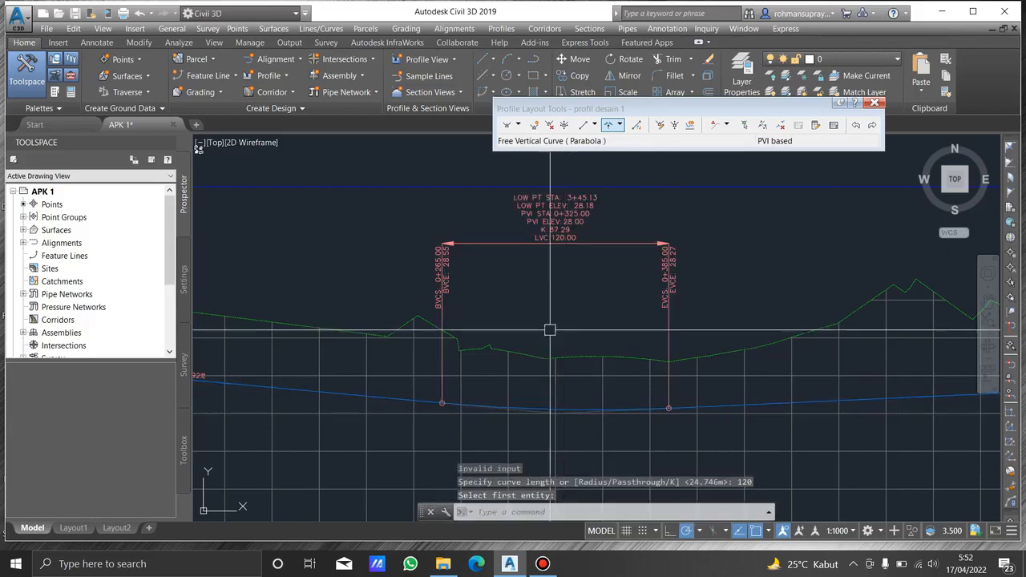
pyautogui.scroll(5, 553, 236)
pyautogui.scroll(-8, 512, 252)
pyautogui.moveTo(652, 279); pyautogui.dragTo(675, 280, button='middle')
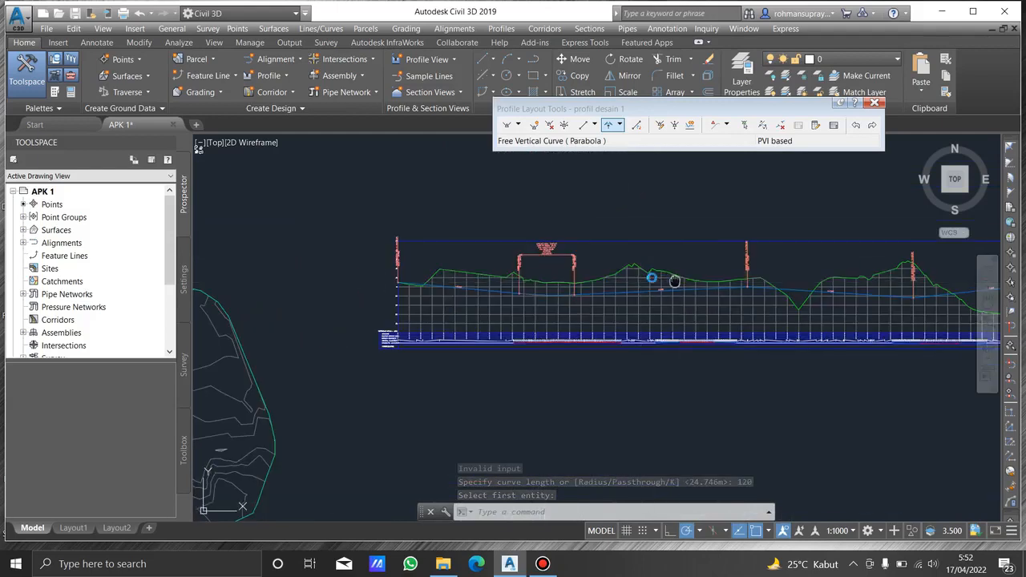
pyautogui.scroll(5, 665, 286)
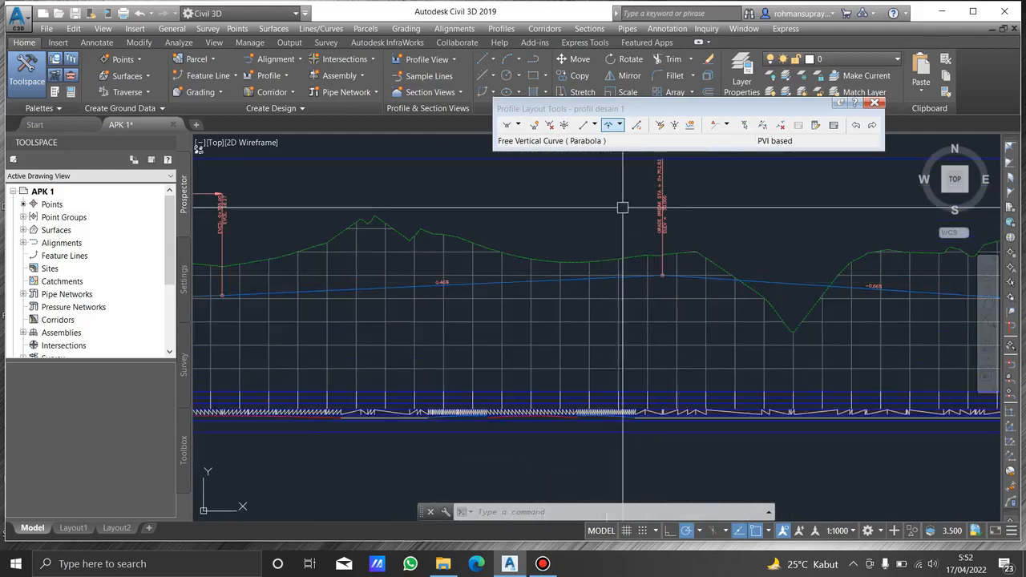
pyautogui.moveTo(623, 208); pyautogui.dragTo(580, 220, button='middle')
pyautogui.click(609, 126)
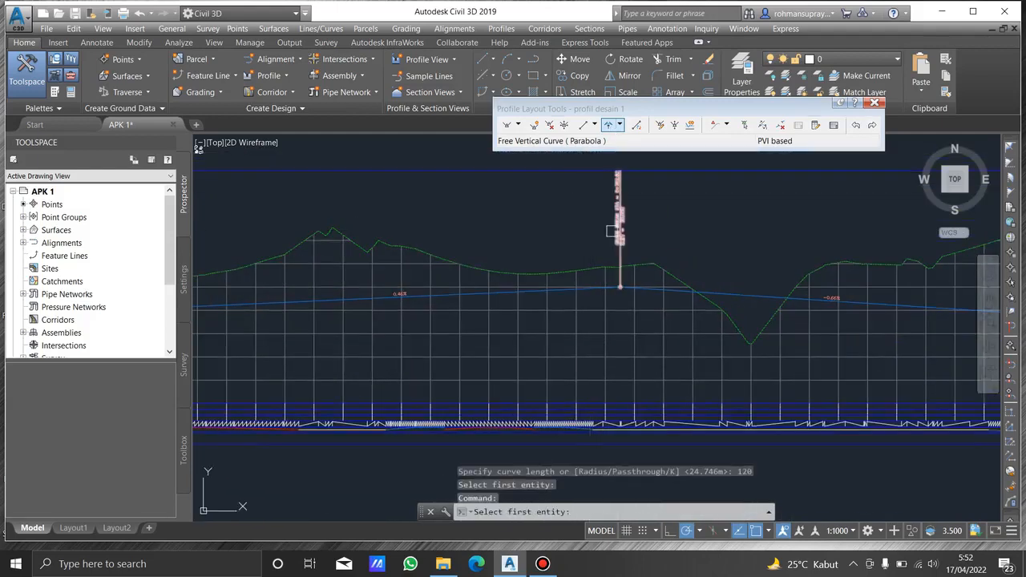
pyautogui.click(528, 294)
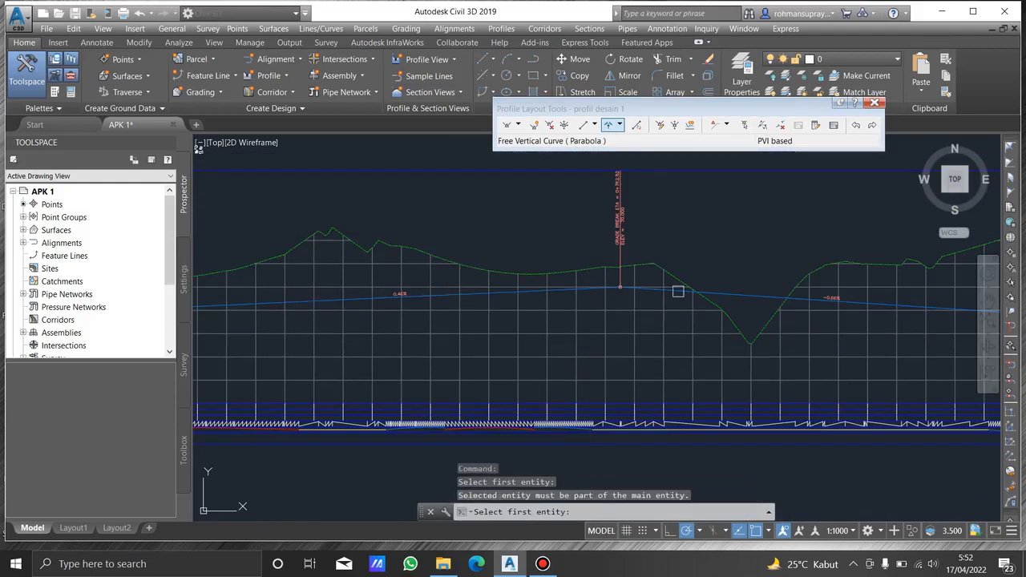
pyautogui.click(702, 294)
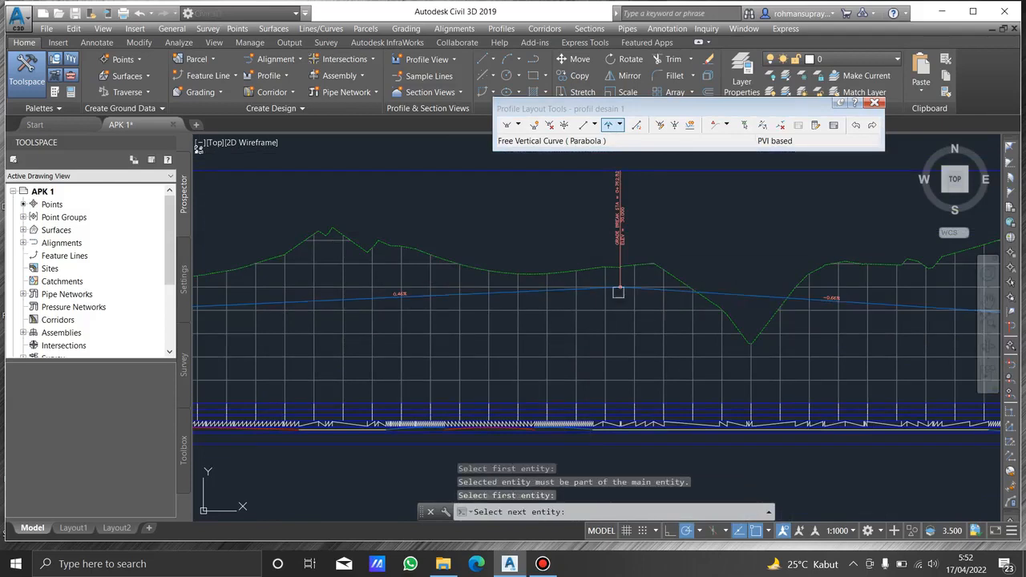
pyautogui.click(714, 293)
pyautogui.click(542, 290)
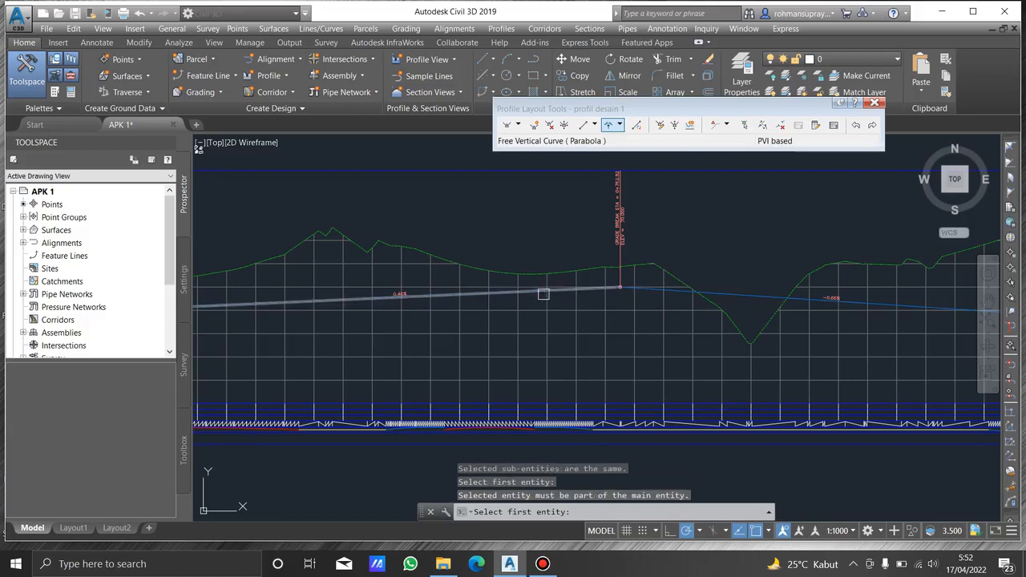
pyautogui.click(735, 293)
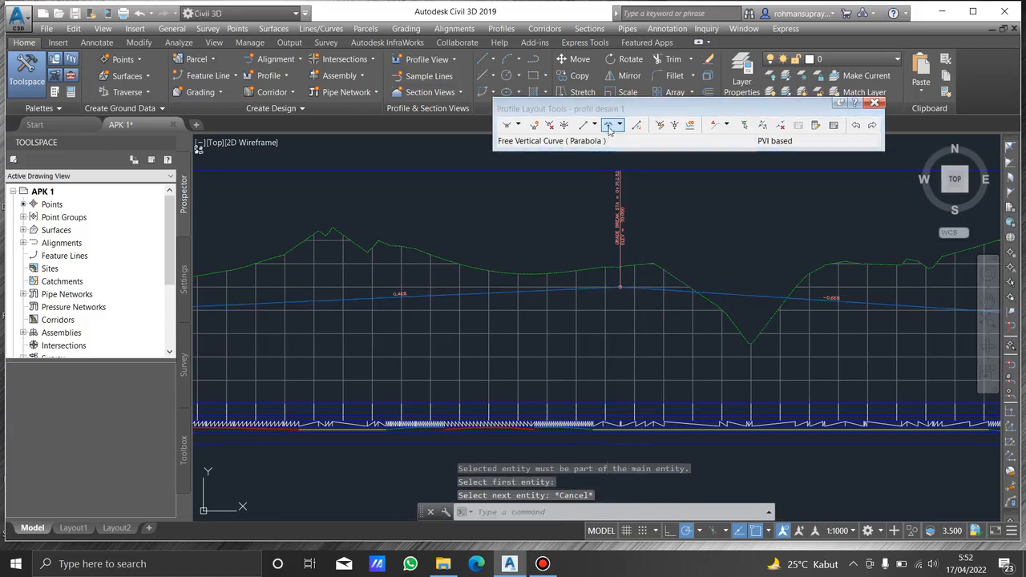
pyautogui.press('Escape')
pyautogui.click(532, 293)
pyautogui.click(736, 295)
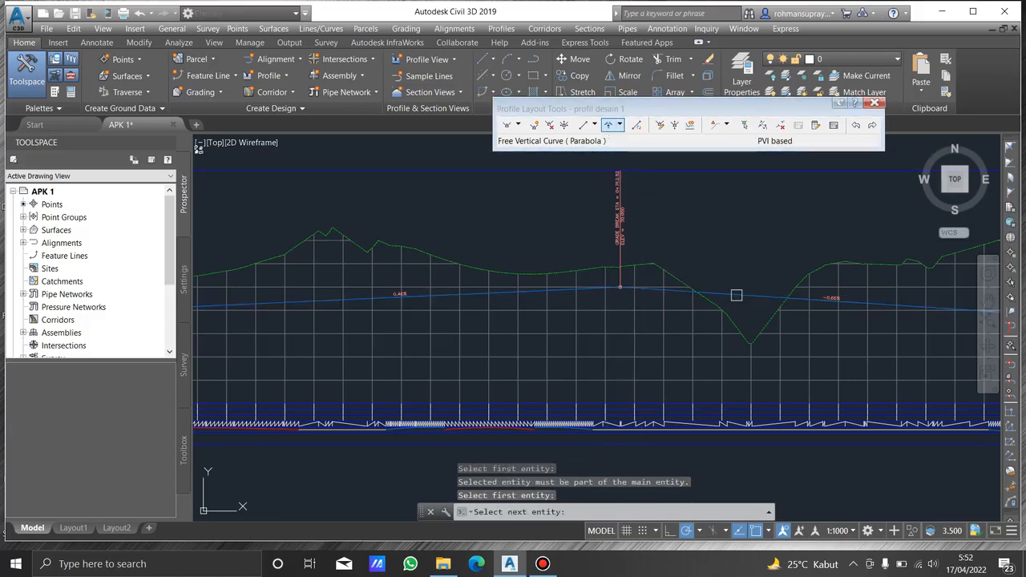
pyautogui.click(670, 294)
pyautogui.press('Escape')
pyautogui.press('Escape')
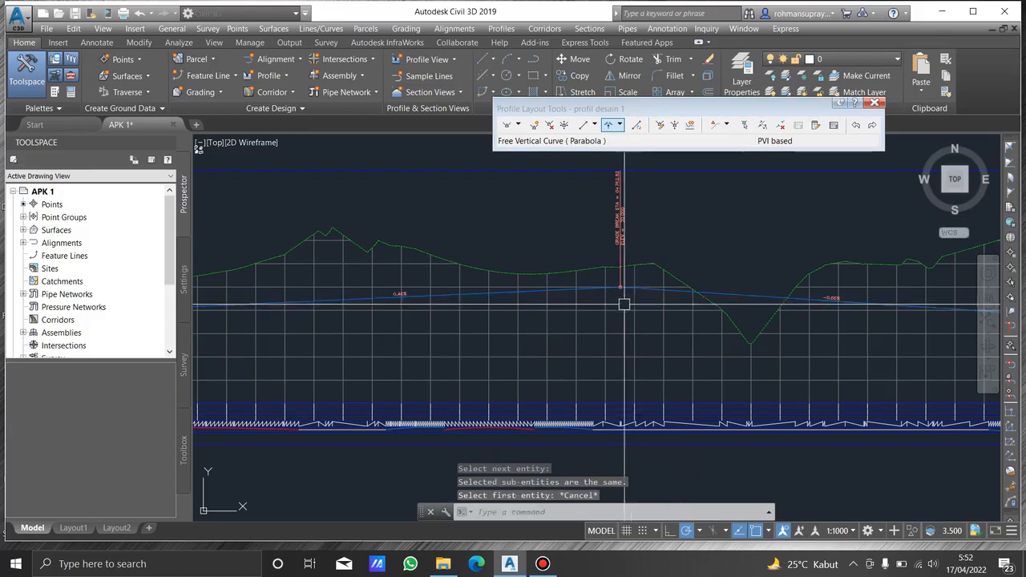
# - Regenerate the drawing and add a 100 m free parabolic vertical curve between the tangents meeting at the elevation 30 grade break
pyautogui.write('re')
pyautogui.press('Return')
pyautogui.scroll(2, 648, 259)
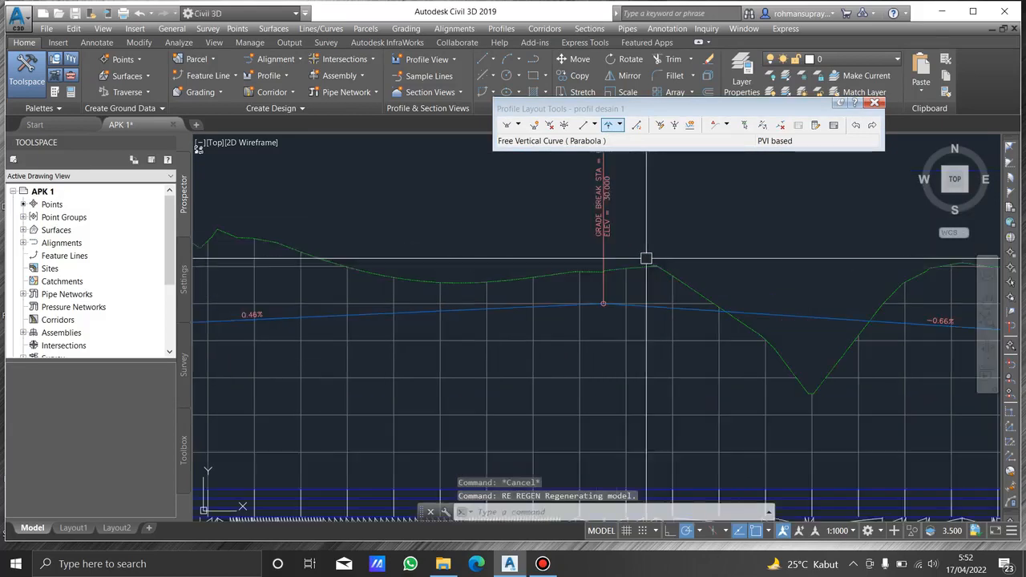
pyautogui.click(608, 125)
pyautogui.click(477, 307)
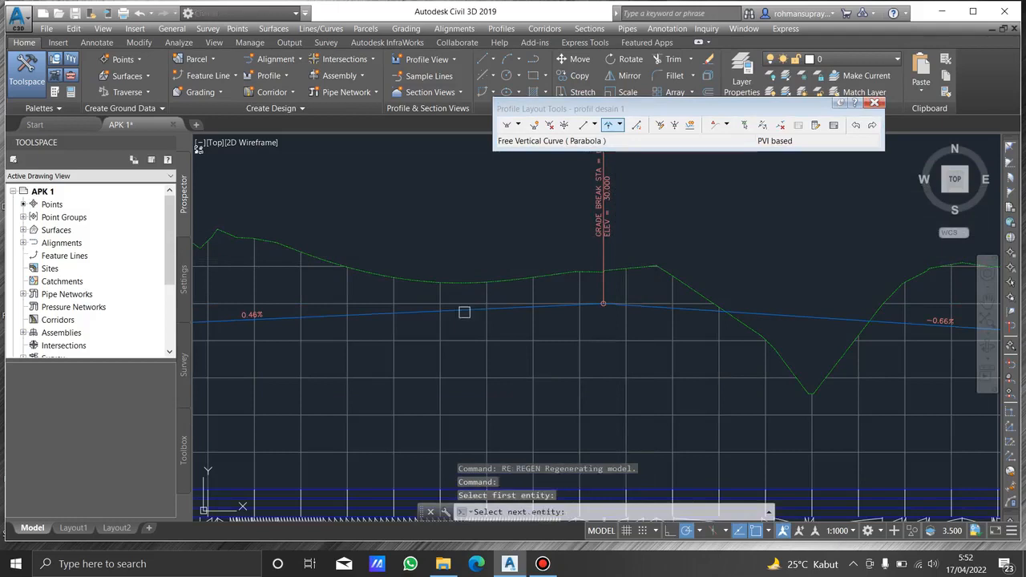
pyautogui.click(748, 319)
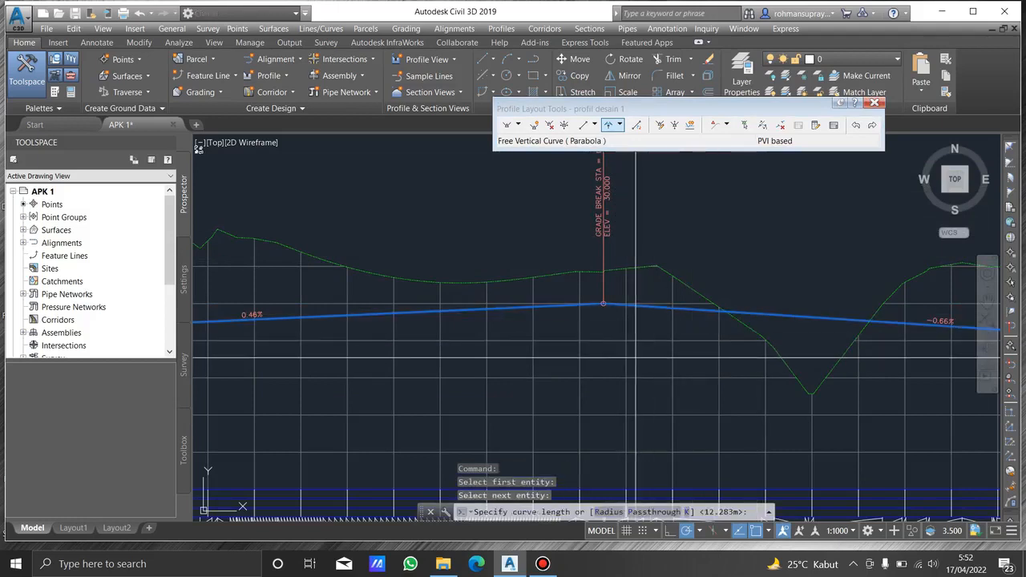
pyautogui.write('l')
pyautogui.press('Return')
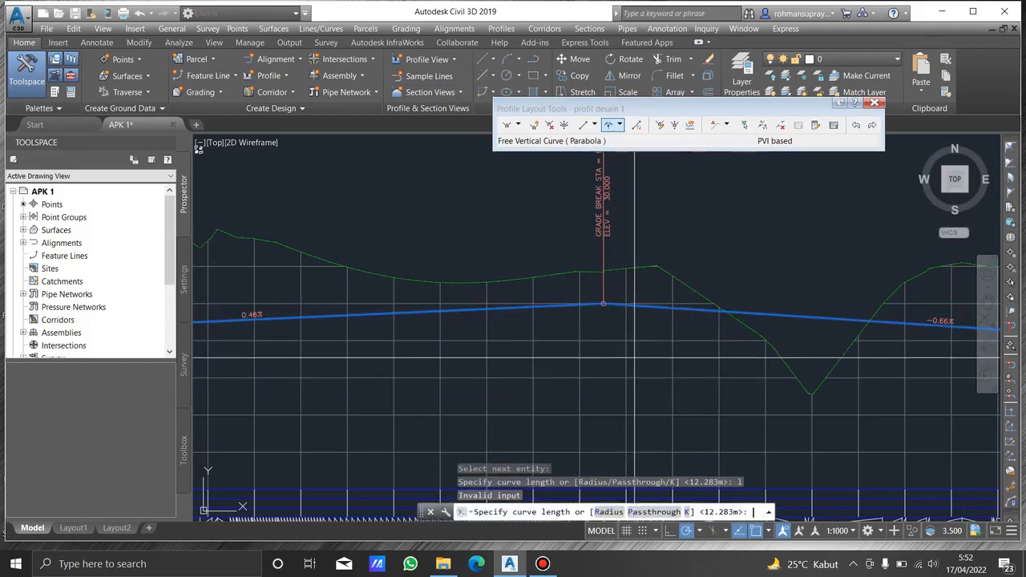
pyautogui.write('100')
pyautogui.press('Return')
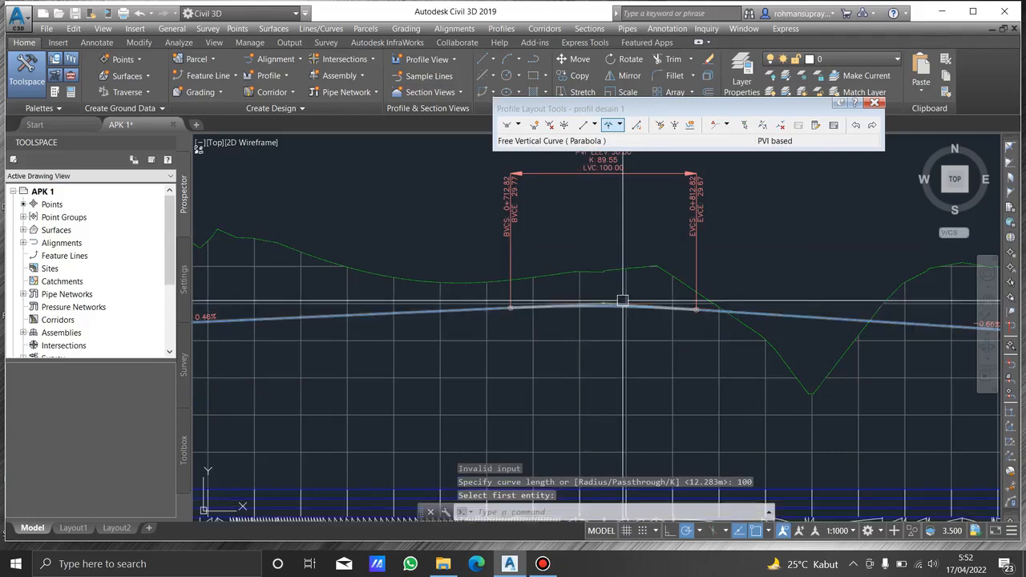
# - Add a 140 m free parabolic vertical curve between the last two design tangents, at the 1+125 grade break
pyautogui.moveTo(621, 270); pyautogui.dragTo(530, 366, button='middle')
pyautogui.moveTo(790, 255); pyautogui.dragTo(522, 223, button='middle')
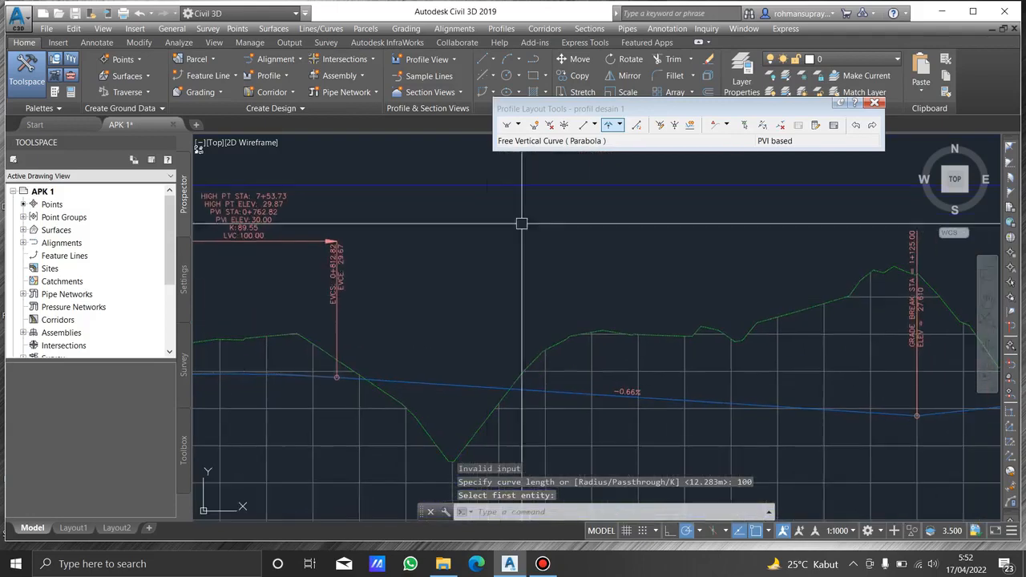
pyautogui.click(607, 133)
pyautogui.moveTo(729, 361); pyautogui.dragTo(417, 307, button='middle')
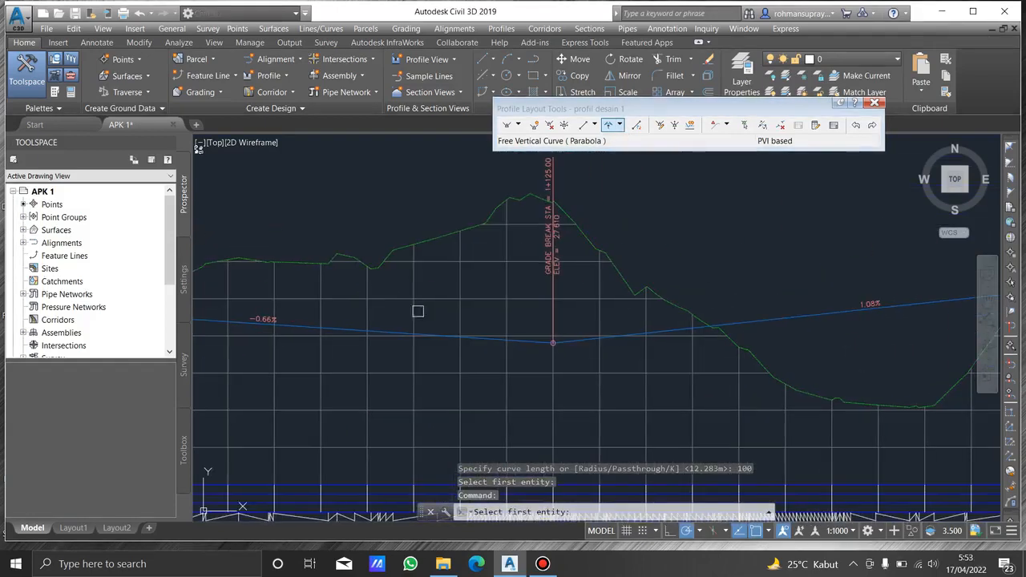
pyautogui.click(386, 327)
pyautogui.click(759, 323)
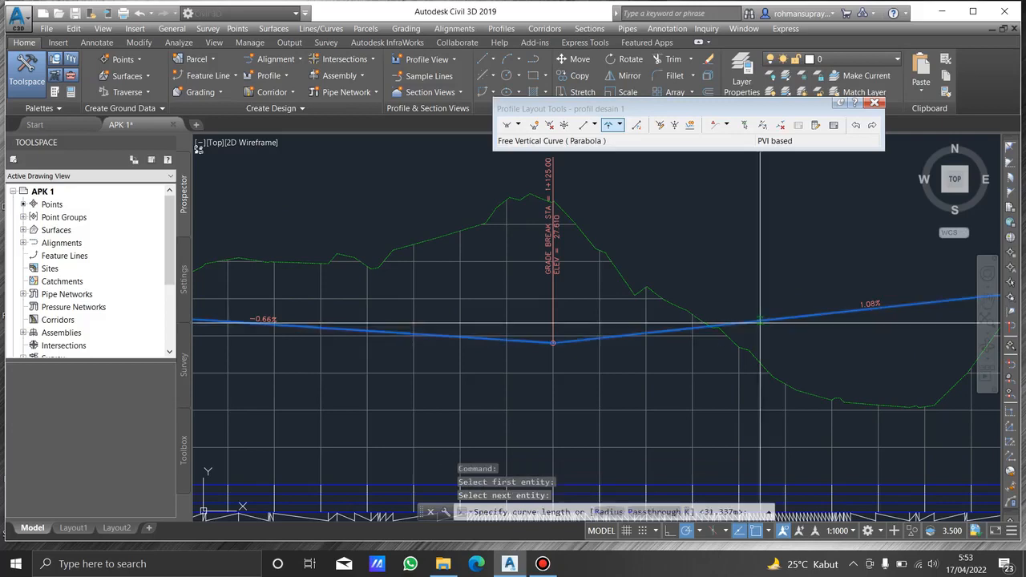
pyautogui.write('1')
pyautogui.press('Return')
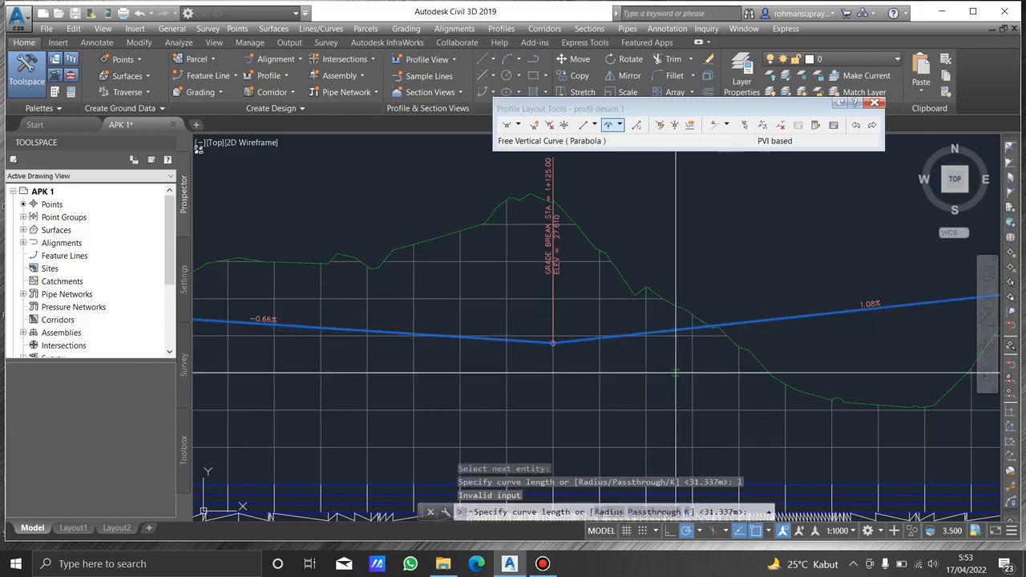
pyautogui.write('140')
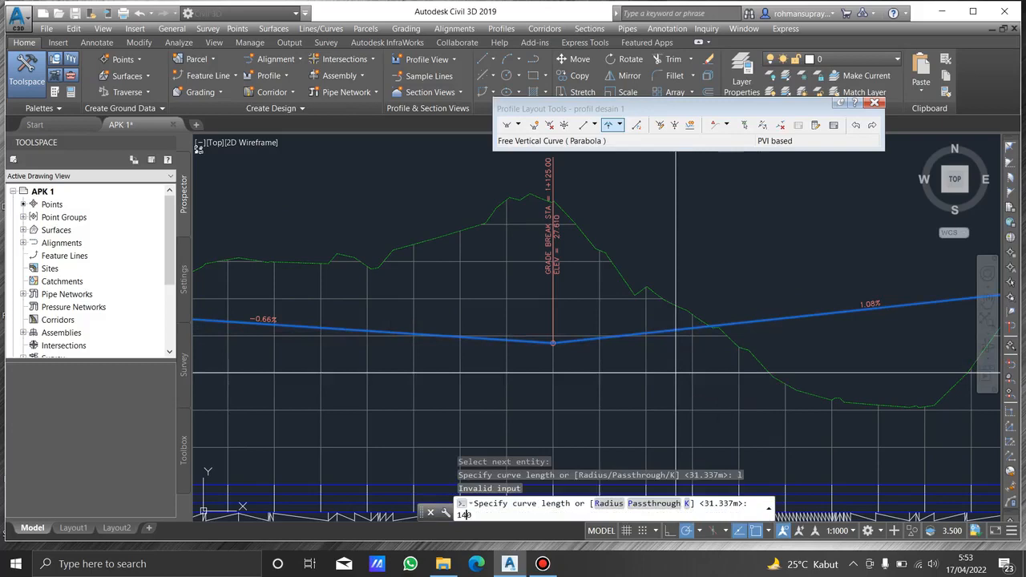
pyautogui.press('Return')
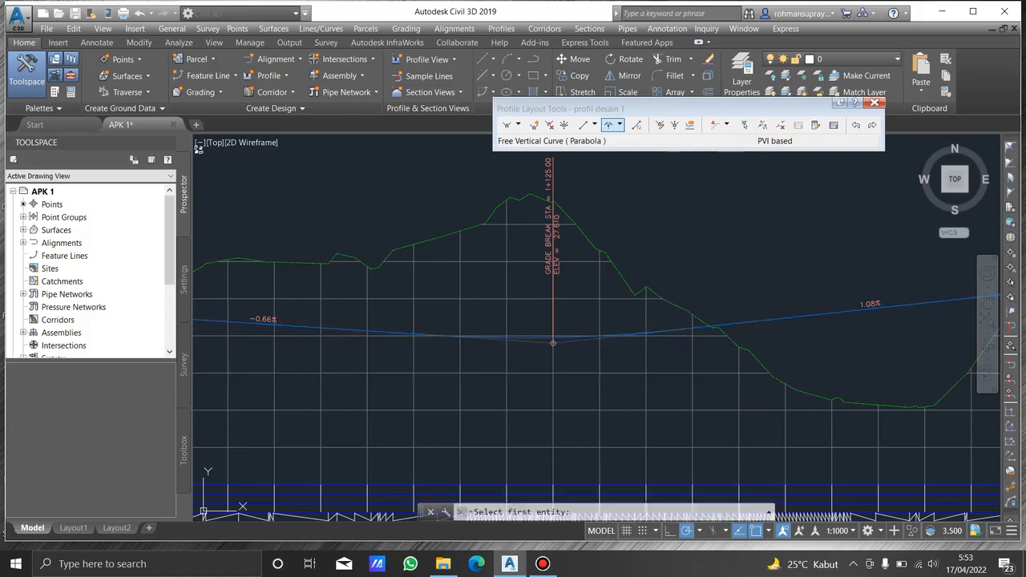
# - Regenerate the drawing to refresh the complete profile view with its design profile and vertical curves
pyautogui.scroll(-5, 676, 372)
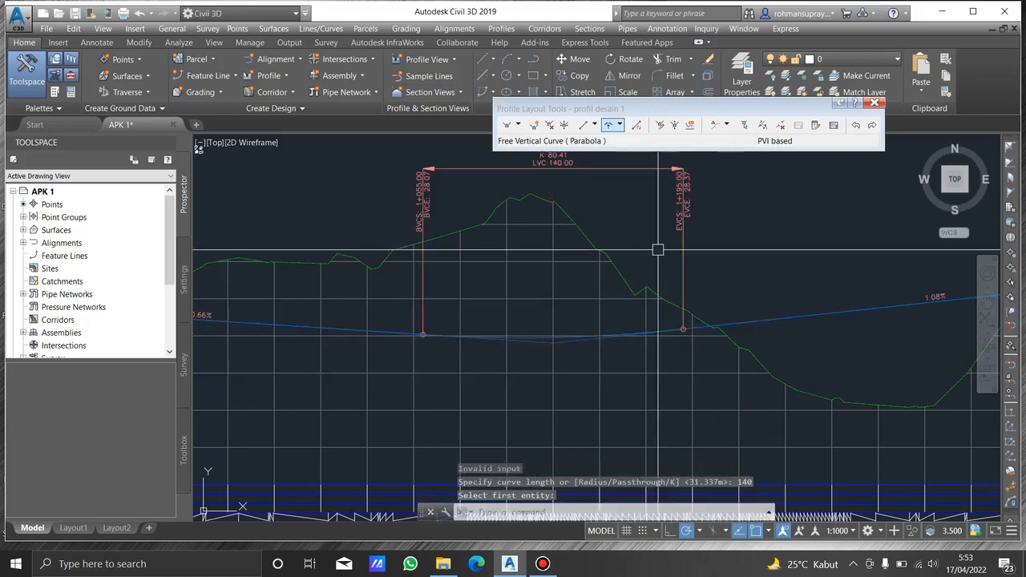
pyautogui.scroll(-3, 511, 355)
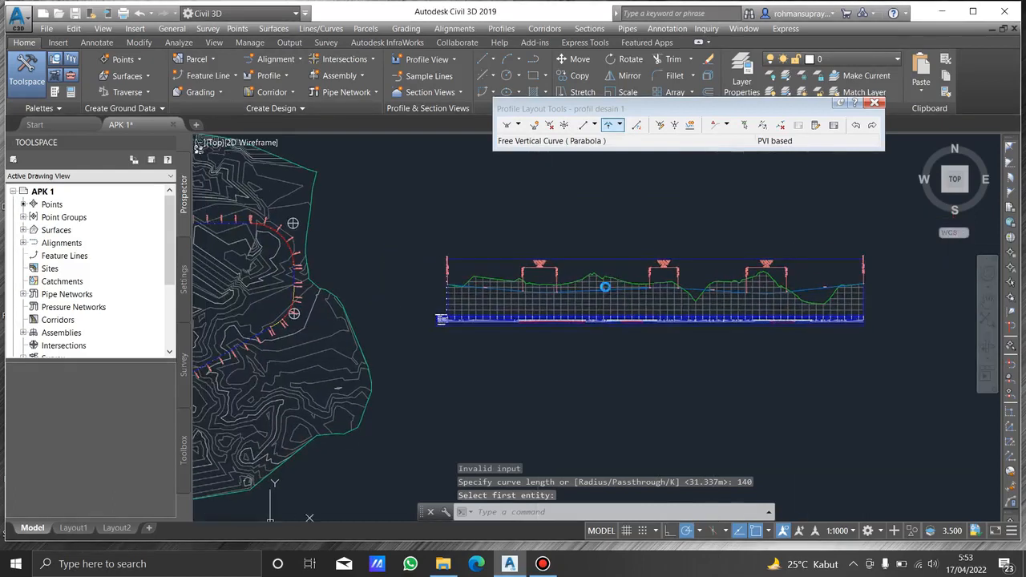
pyautogui.click(511, 355)
pyautogui.press('Escape')
pyautogui.press('Escape')
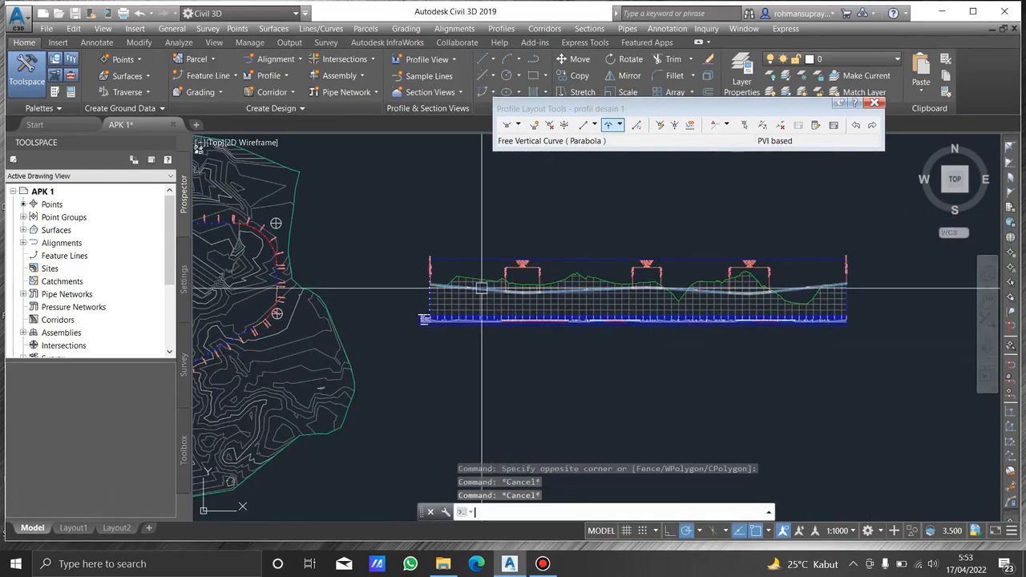
pyautogui.write('re')
pyautogui.press('Return')
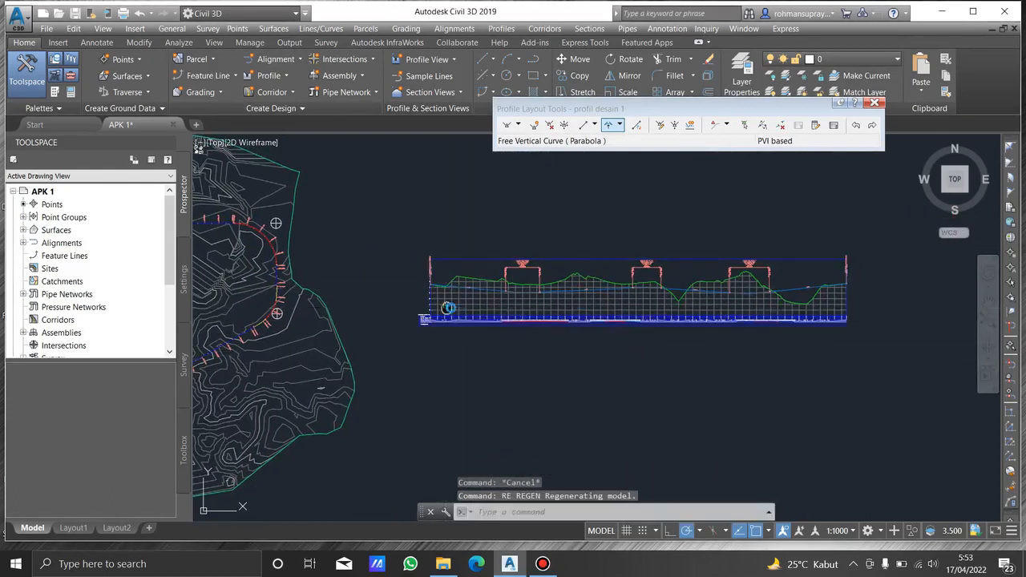
# - Close the profile layout tools for "profil desain 1" and clear any active selection
pyautogui.moveTo(446, 308); pyautogui.dragTo(462, 310, button='middle')
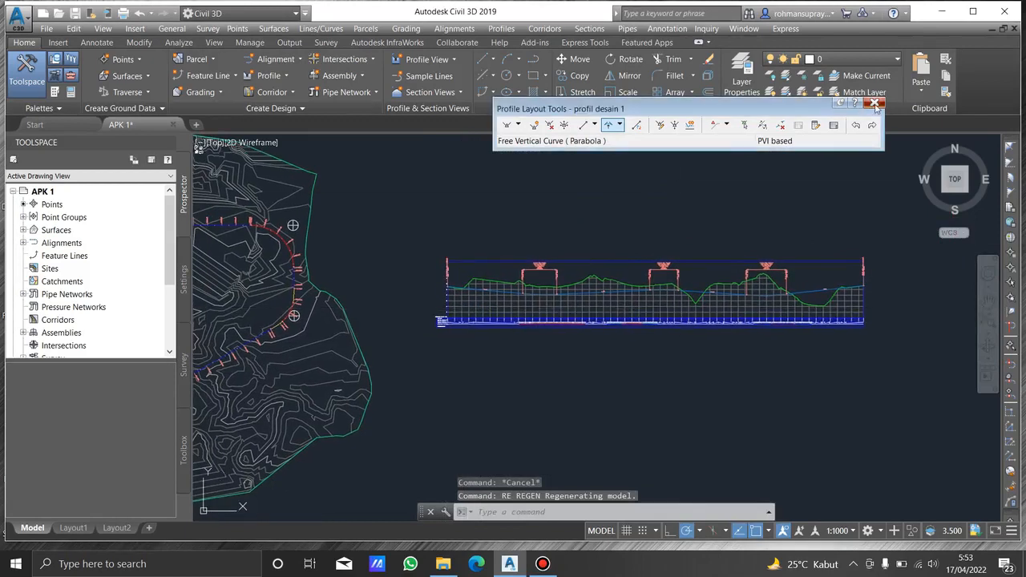
pyautogui.press('Escape')
pyautogui.click(461, 161)
pyautogui.press('Escape')
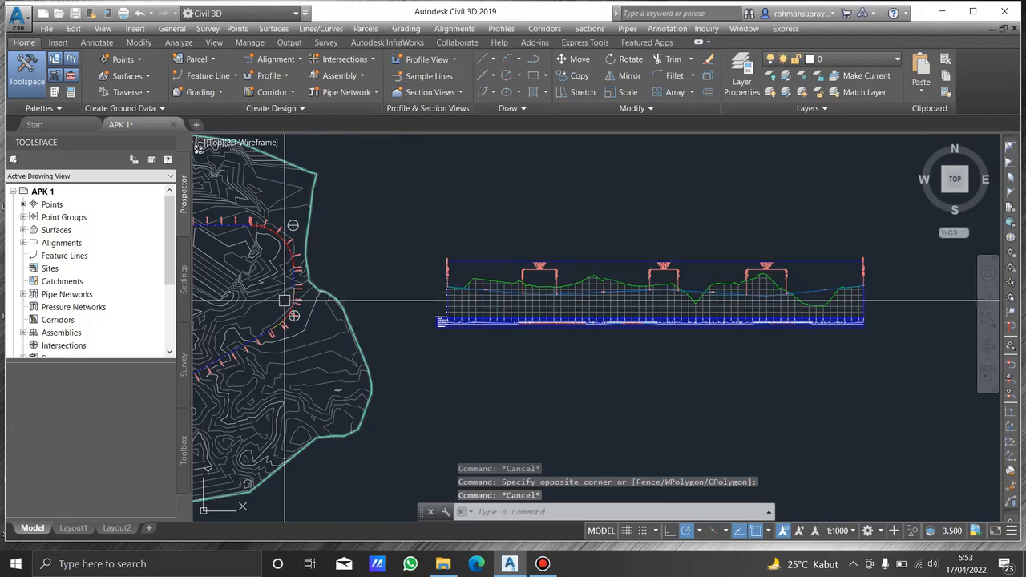
# - Start Alignment 1's superelevation calculation as an undivided crowned road pivoting on the center baseline, with one symmetric 3.5 m lane at -2.00% slope
pyautogui.scroll(6, 315, 299)
pyautogui.scroll(-3, 332, 224)
pyautogui.click(337, 222)
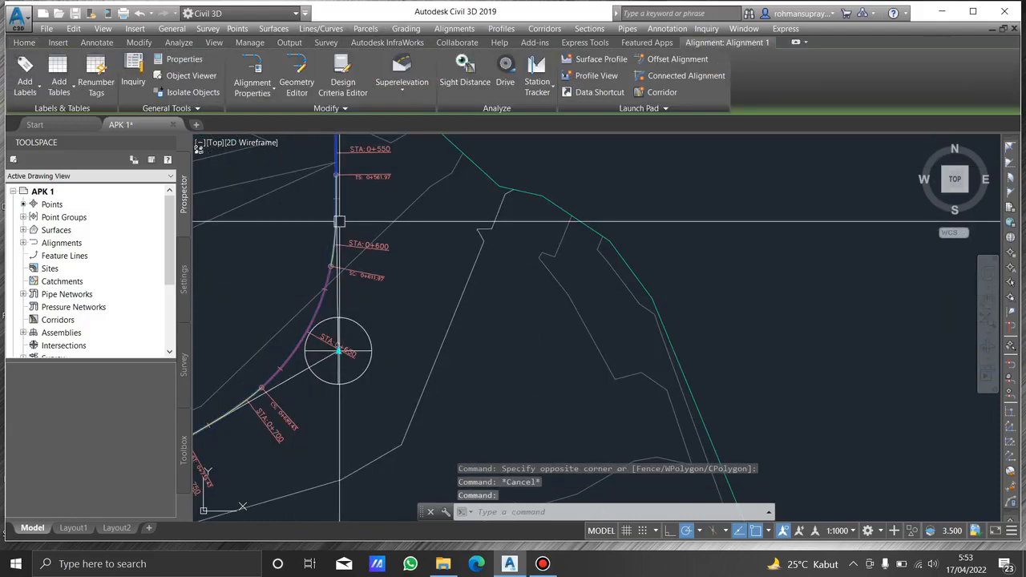
pyautogui.scroll(-2, 449, 272)
pyautogui.click(405, 86)
pyautogui.click(437, 139)
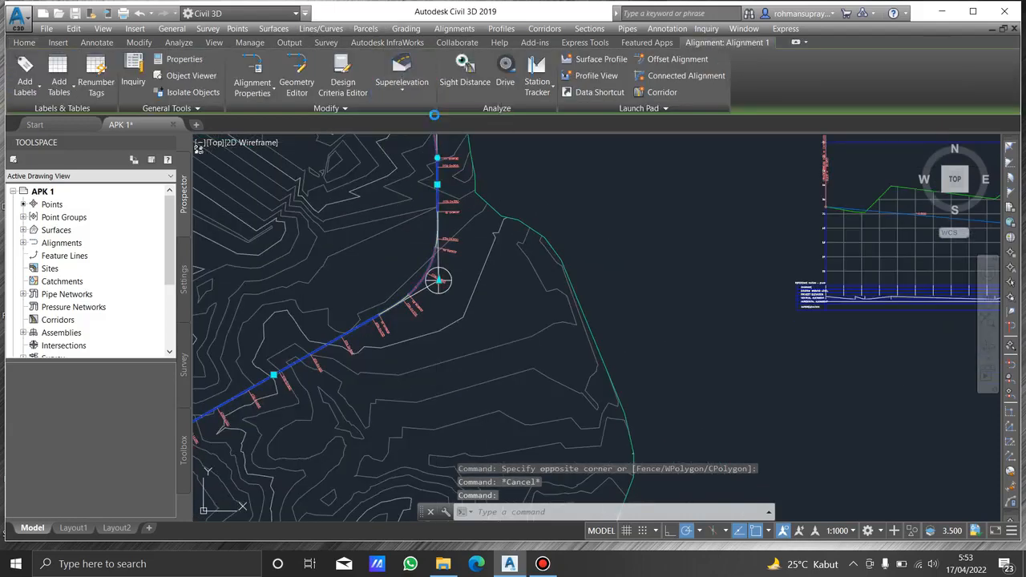
pyautogui.click(471, 244)
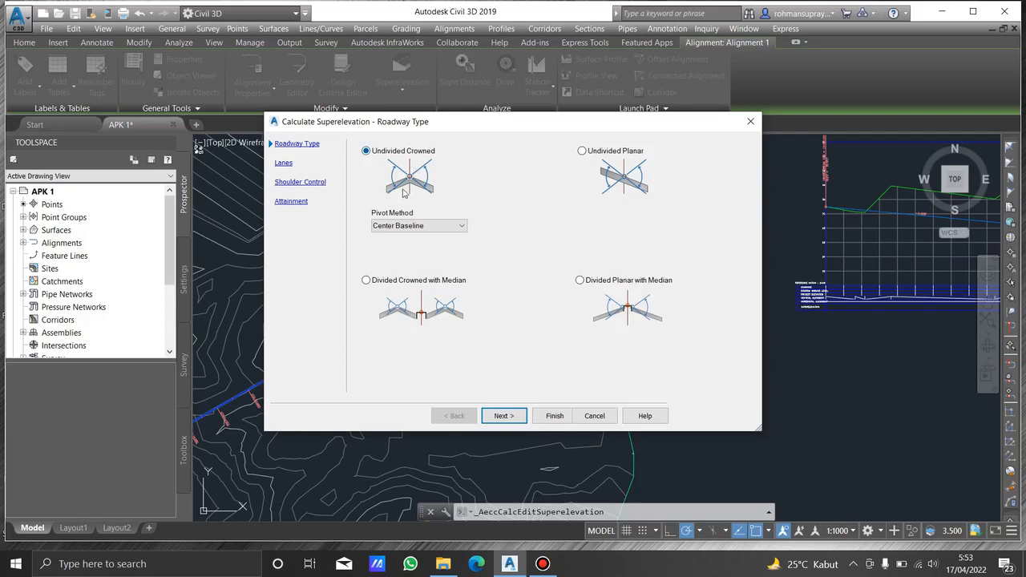
pyautogui.click(505, 416)
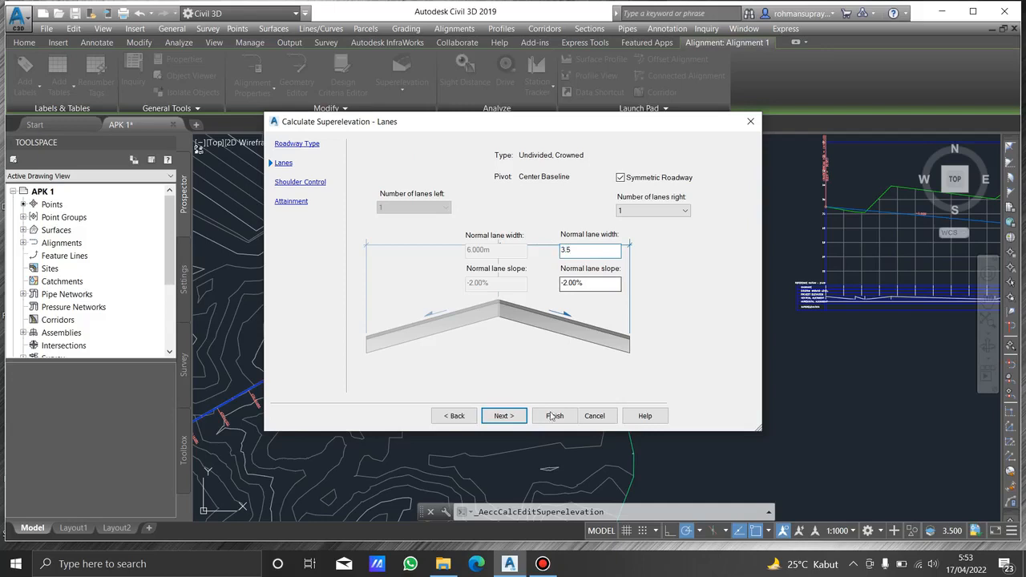
pyautogui.click(504, 416)
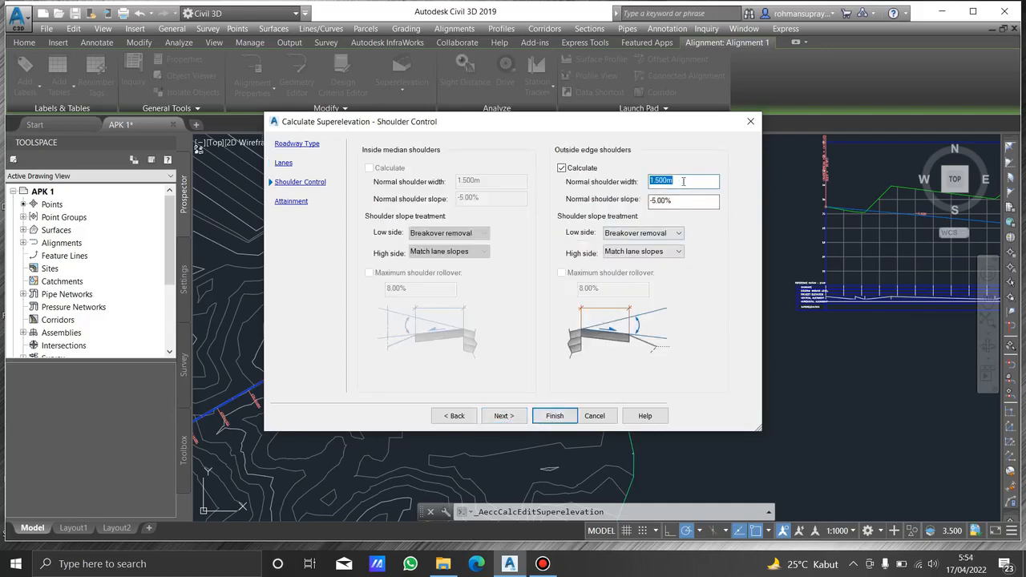
# - Finish the superelevation calculation with 1.500 m outside shoulders at -5.00% and AASHTO 2011 Metric eMax 8% for 2 Lane, and close the results table
pyautogui.click(651, 200)
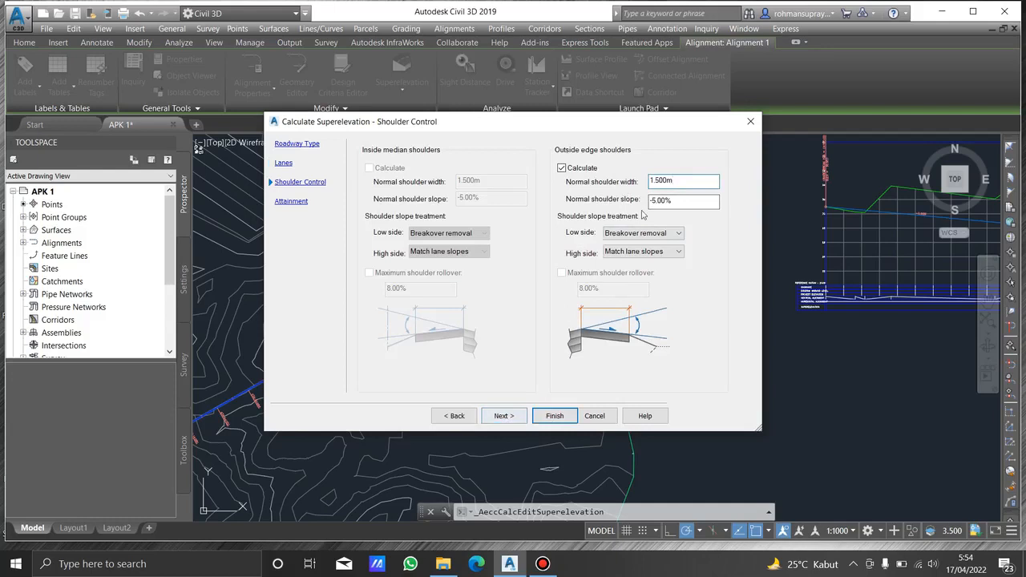
pyautogui.click(503, 416)
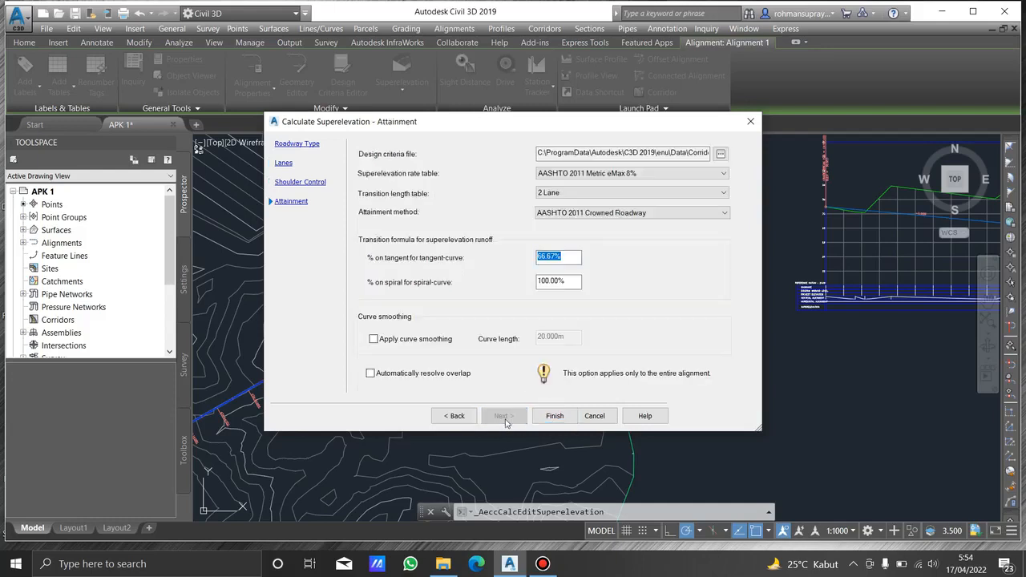
pyautogui.click(544, 410)
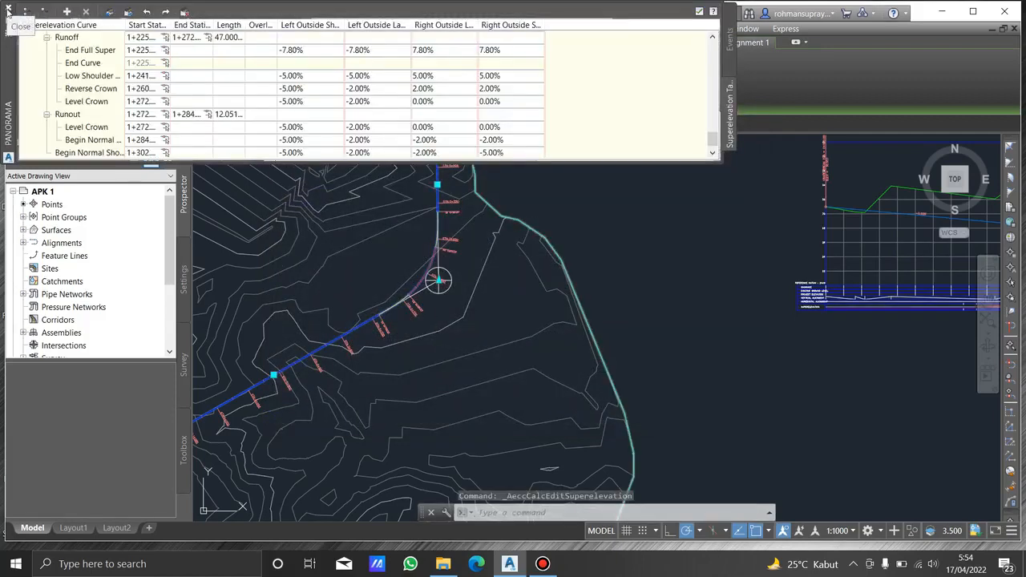
pyautogui.click(10, 10)
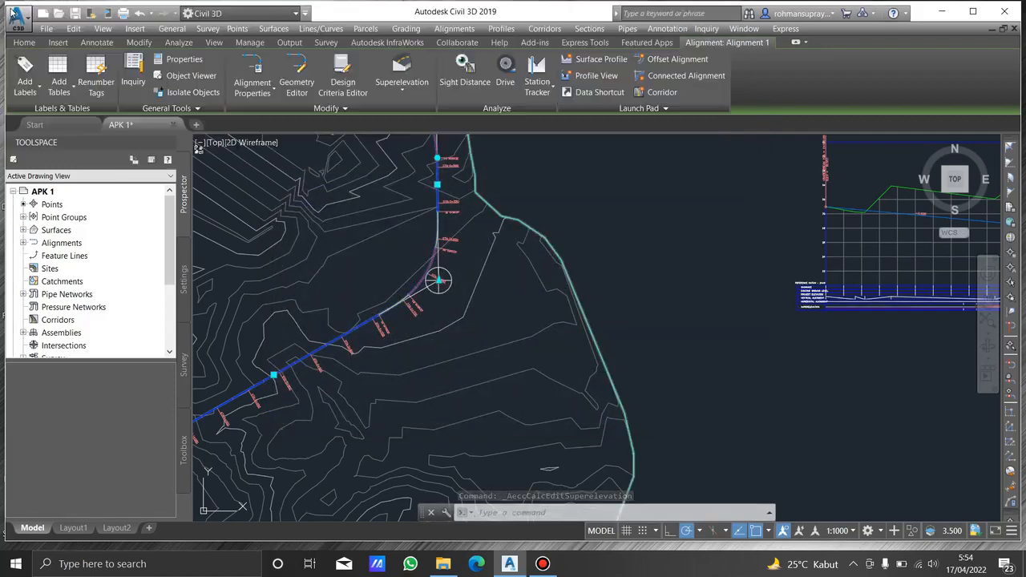
# - Create "Superelevation View 1" for Alignment 1 in the Basic style, with its origin below the start of the profile view
pyautogui.click(402, 80)
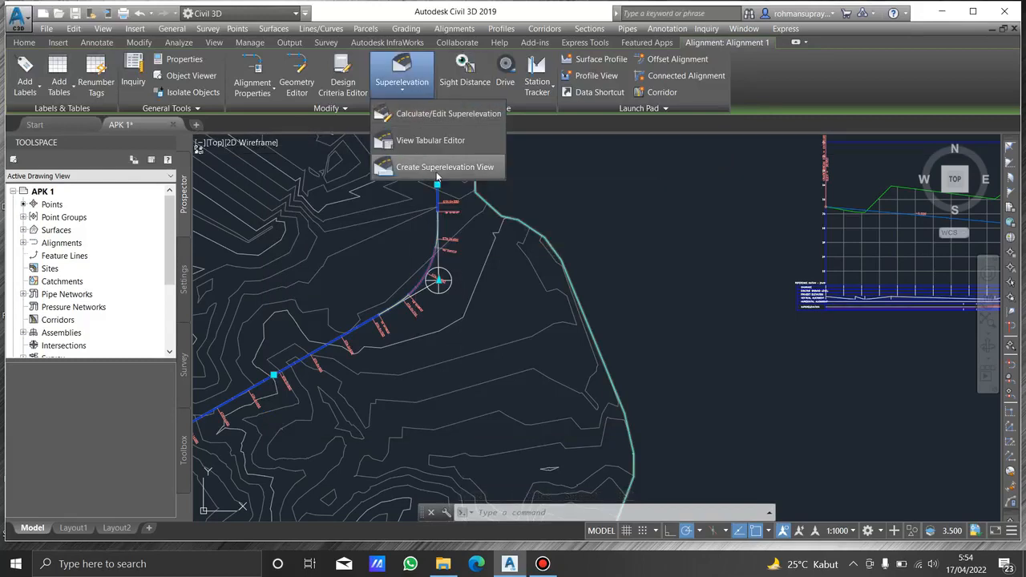
pyautogui.click(434, 170)
pyautogui.moveTo(473, 149); pyautogui.dragTo(377, 150)
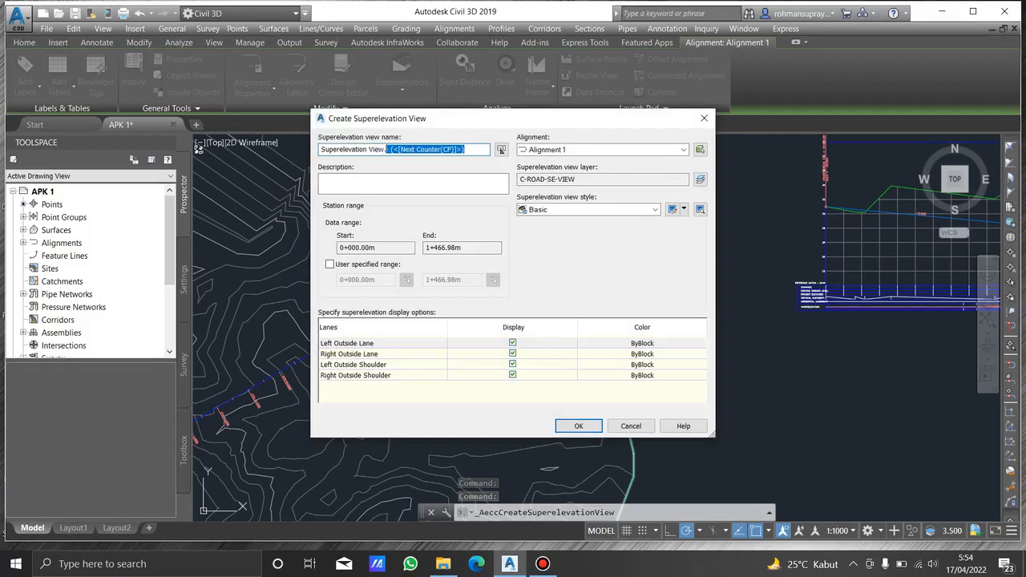
pyautogui.write('1')
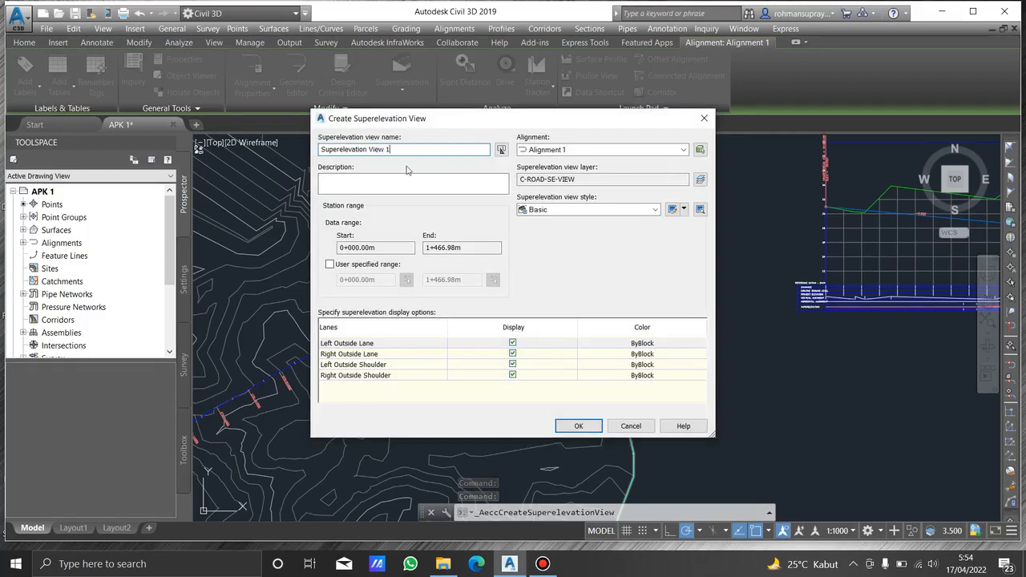
pyautogui.click(575, 425)
pyautogui.scroll(-3, 435, 279)
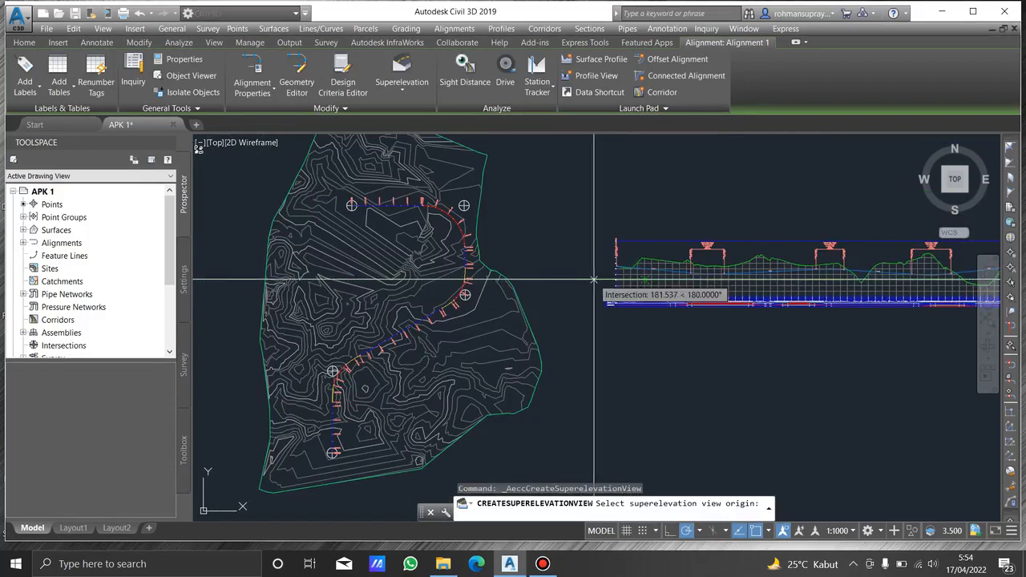
pyautogui.scroll(2, 616, 287)
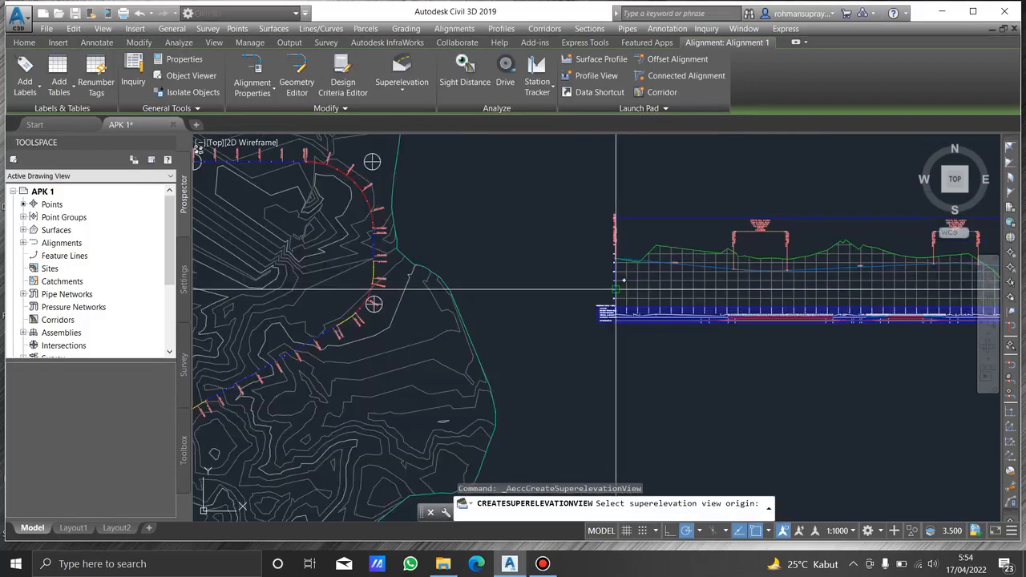
pyautogui.click(615, 422)
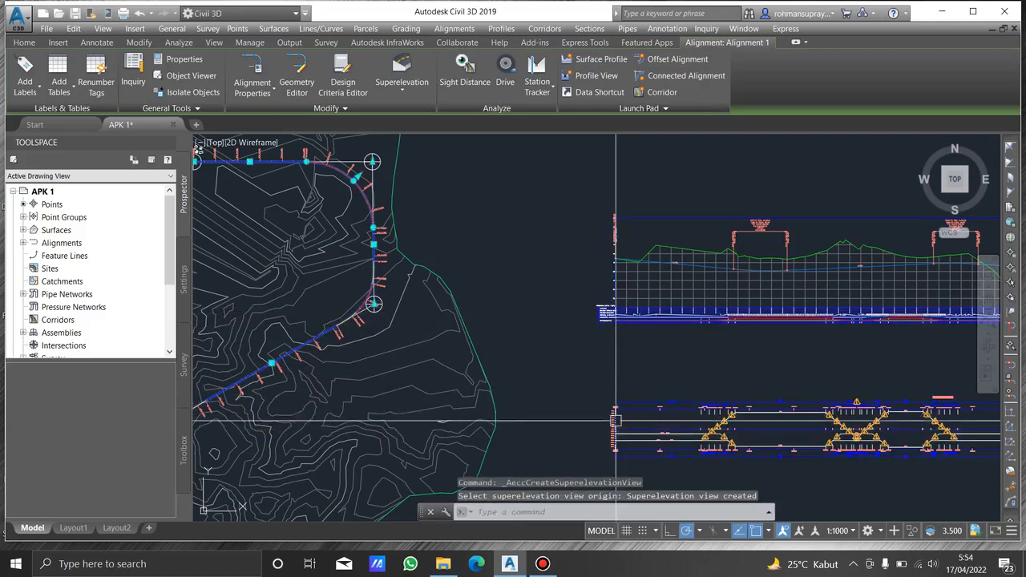
# - Deselect the alignment and regenerate the drawing to refresh the plan, profile view and superelevation view
pyautogui.moveTo(644, 359); pyautogui.dragTo(492, 238, button='middle')
pyautogui.press('Escape')
pyautogui.moveTo(685, 301); pyautogui.dragTo(422, 344, button='middle')
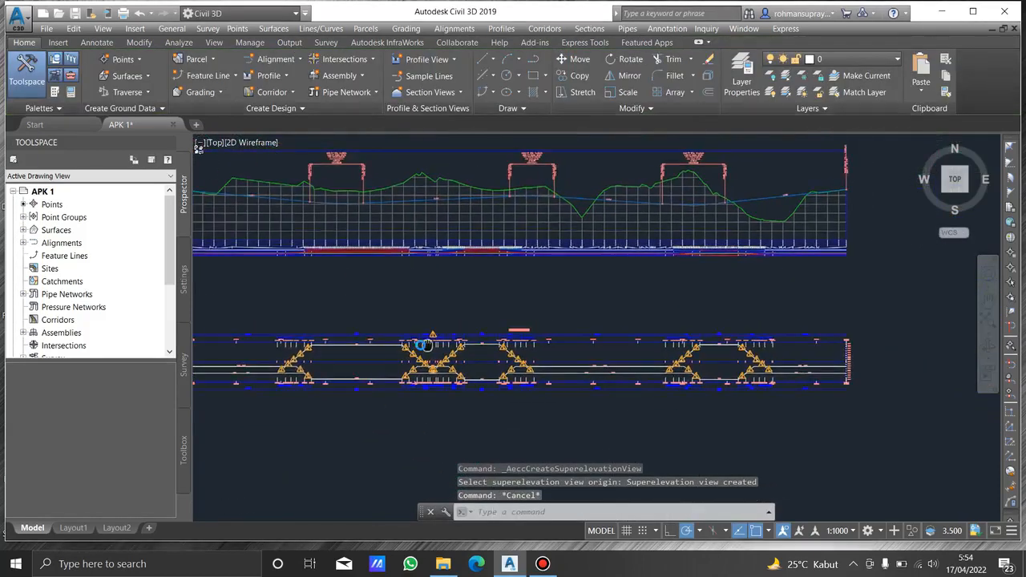
pyautogui.scroll(-3, 641, 304)
pyautogui.write('re')
pyautogui.press('Return')
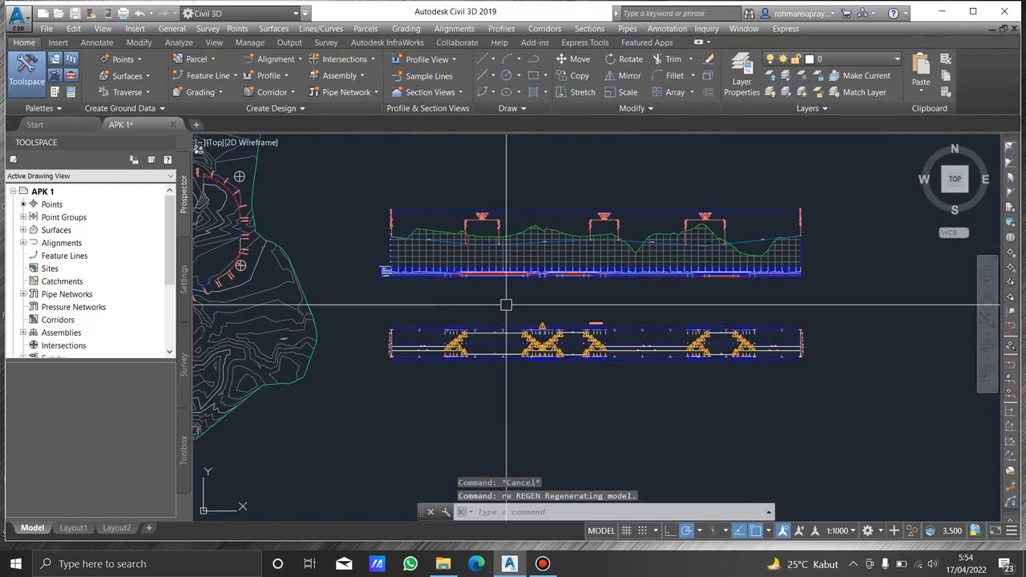
pyautogui.moveTo(481, 233)
pyautogui.mouseDown(button='middle')
pyautogui.moveTo(770, 245)
pyautogui.moveTo(616, 258)
pyautogui.mouseUp(button='middle')
pyautogui.click(562, 172)
pyautogui.write('re')
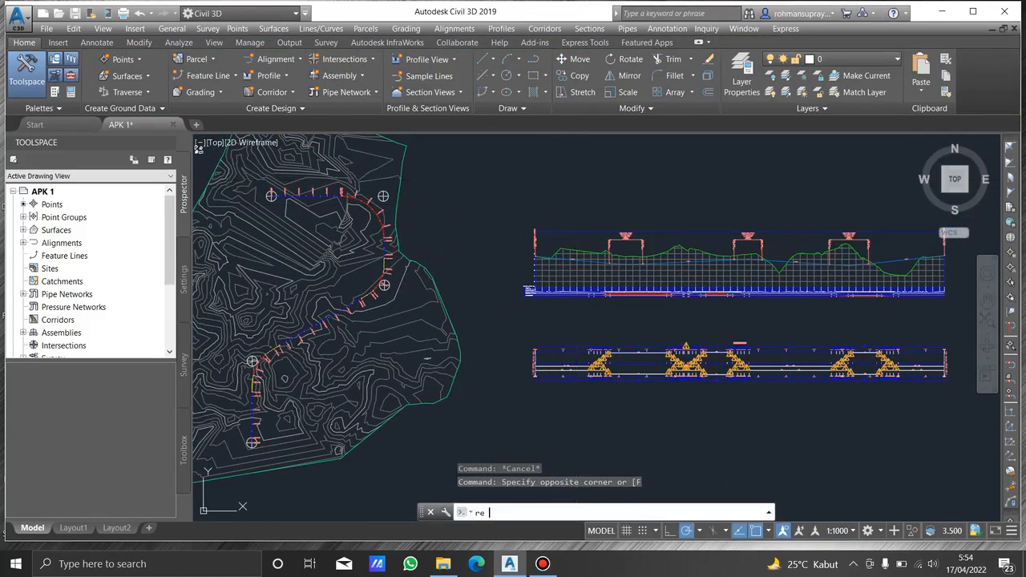
pyautogui.press('Return')
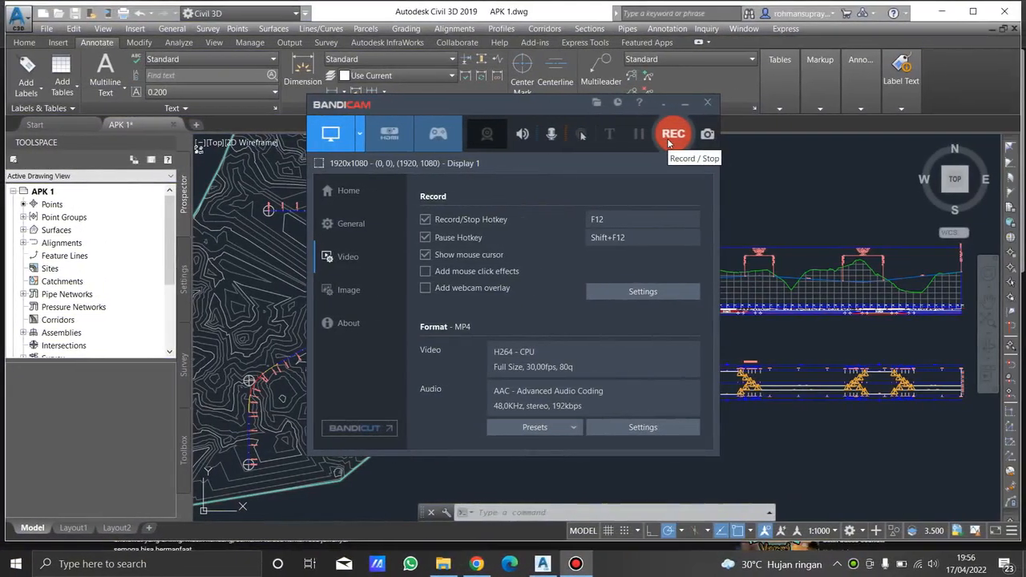
pyautogui.click(672, 135)
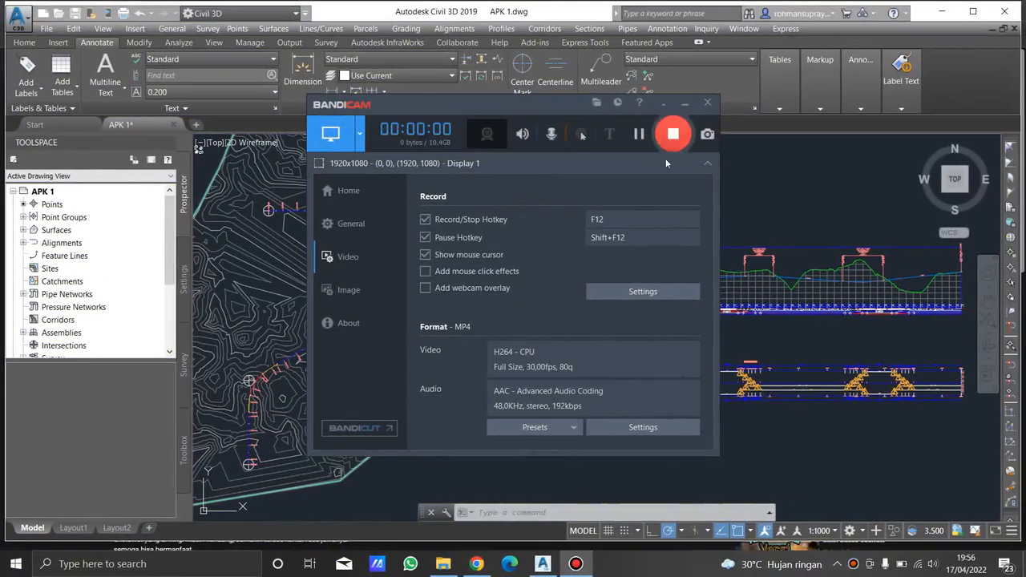
pyautogui.click(681, 104)
pyautogui.click(553, 188)
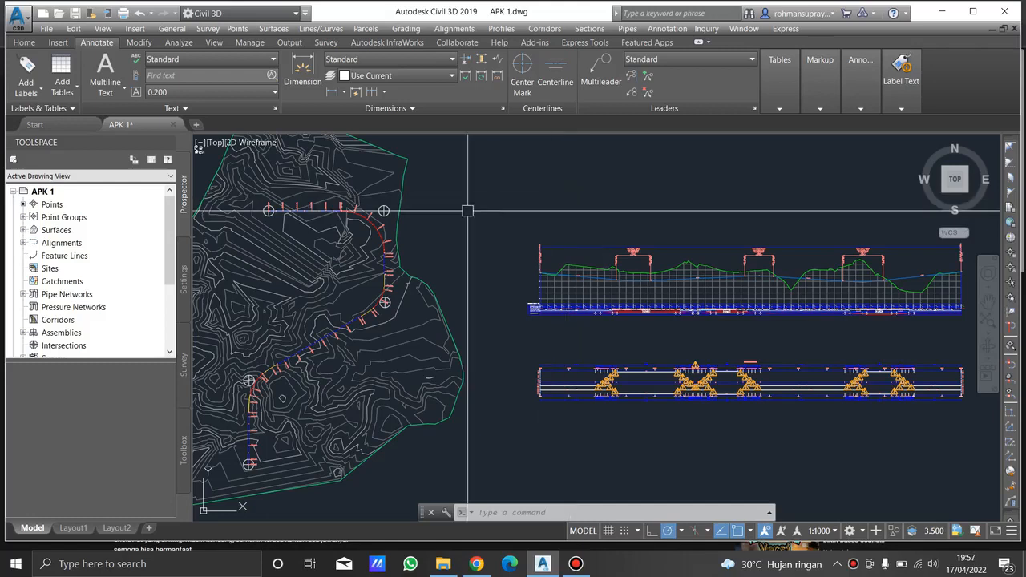
# - Start a 36-sided polygon inscribed in a circle, centred in the empty area east of the surface boundary
pyautogui.scroll(4, 401, 211)
pyautogui.scroll(5, 401, 211)
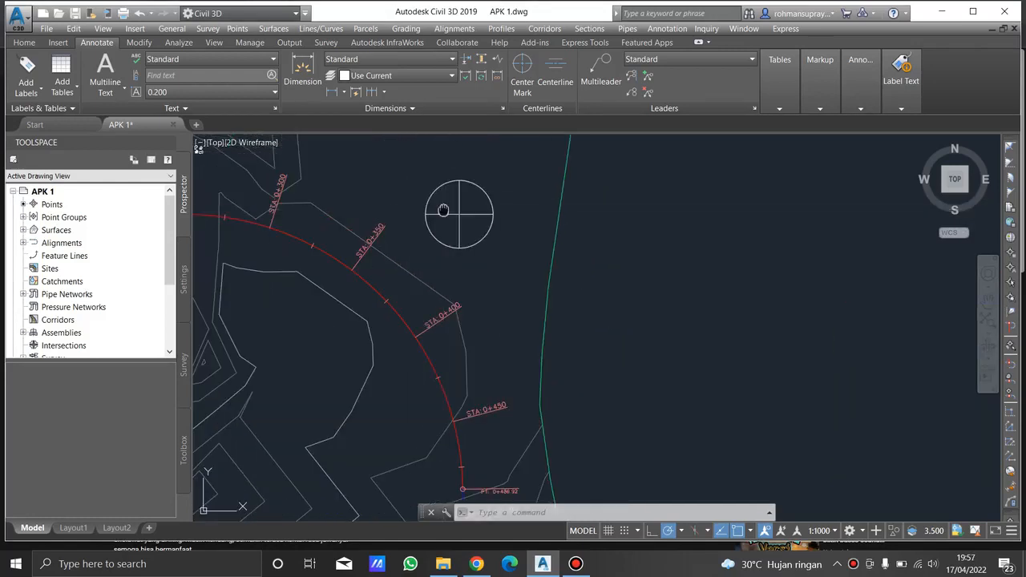
pyautogui.moveTo(493, 212); pyautogui.dragTo(333, 388, button='middle')
pyautogui.scroll(-2, 481, 397)
pyautogui.moveTo(569, 404); pyautogui.dragTo(490, 272, button='middle')
pyautogui.click(509, 243)
pyautogui.click(517, 254)
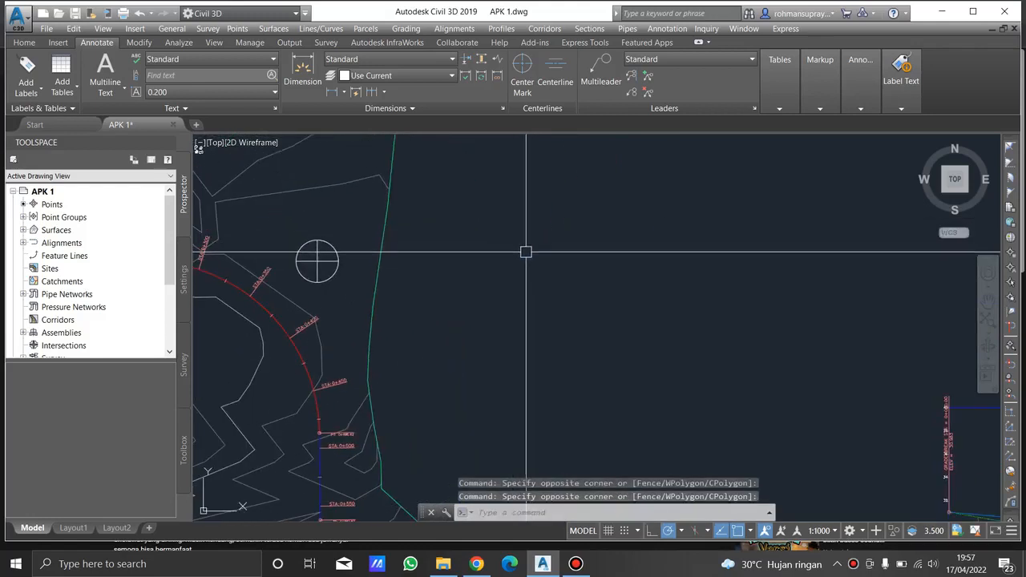
pyautogui.write('POL')
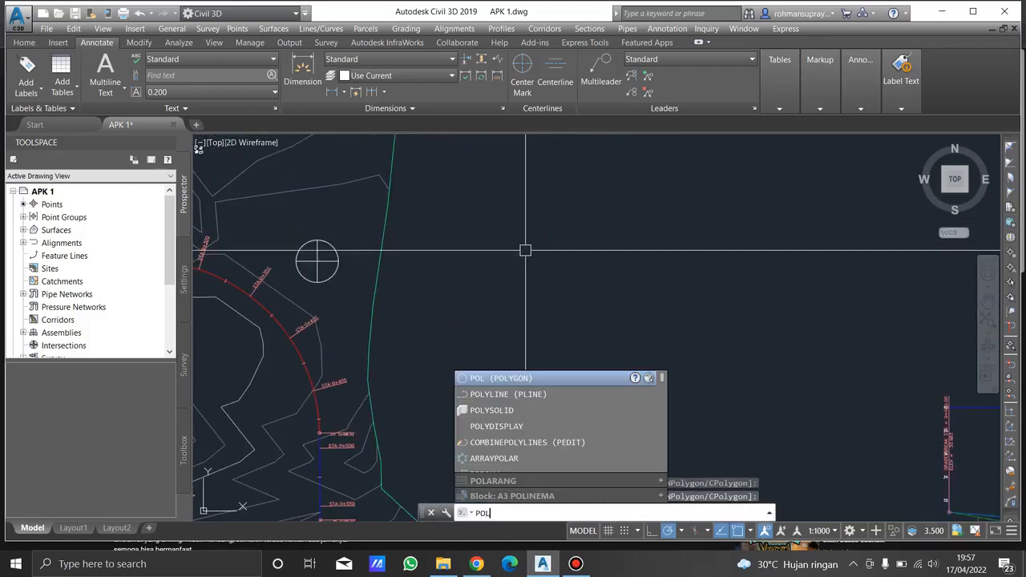
pyautogui.press('Return')
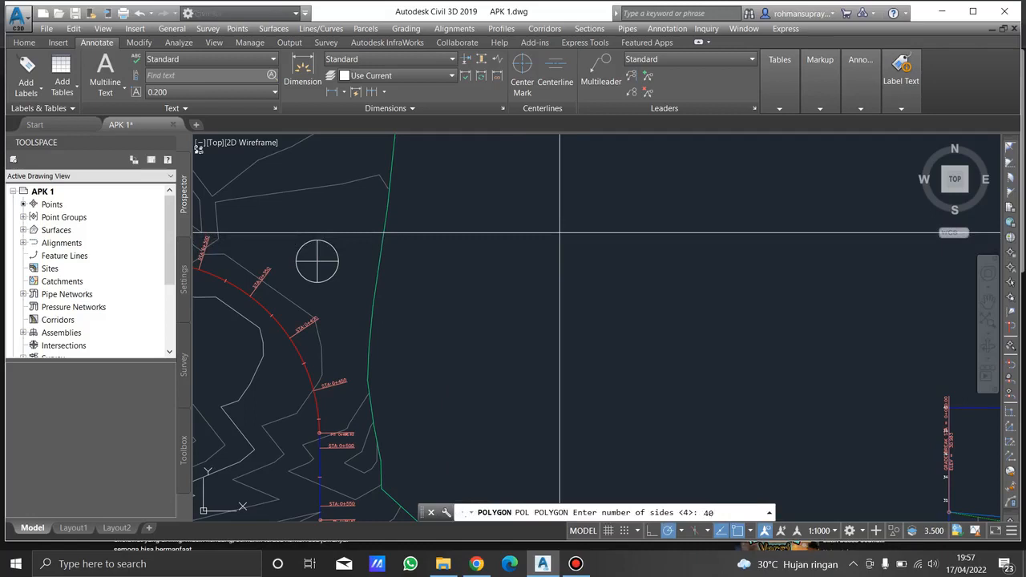
pyautogui.write('36')
pyautogui.press('Return')
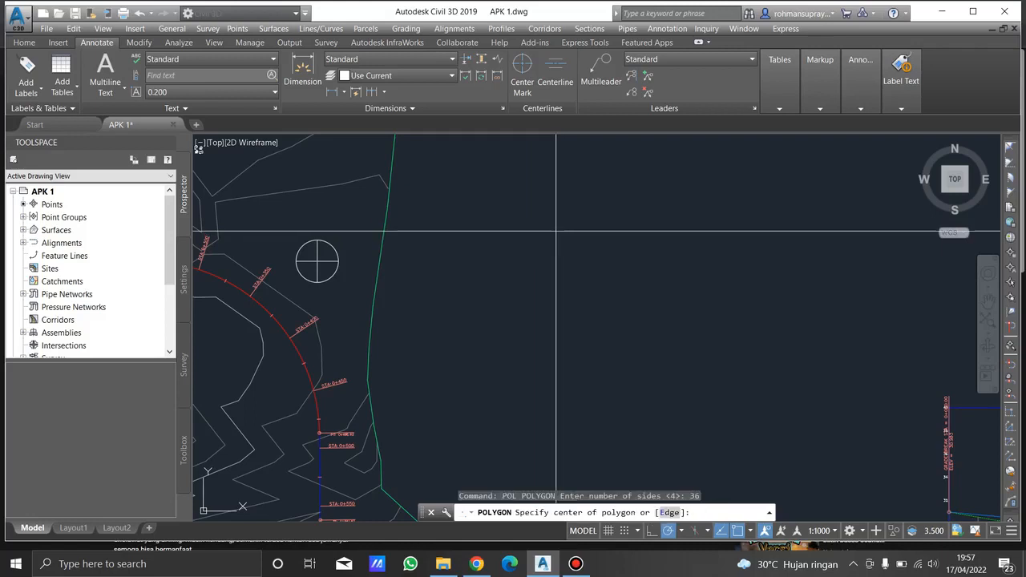
pyautogui.click(584, 232)
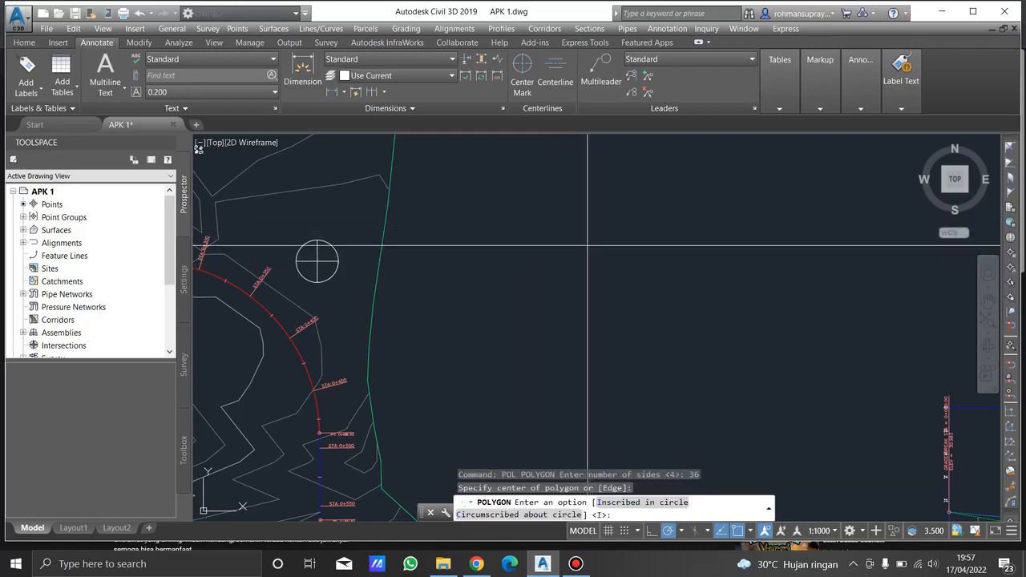
pyautogui.press('Return')
pyautogui.scroll(4, 594, 224)
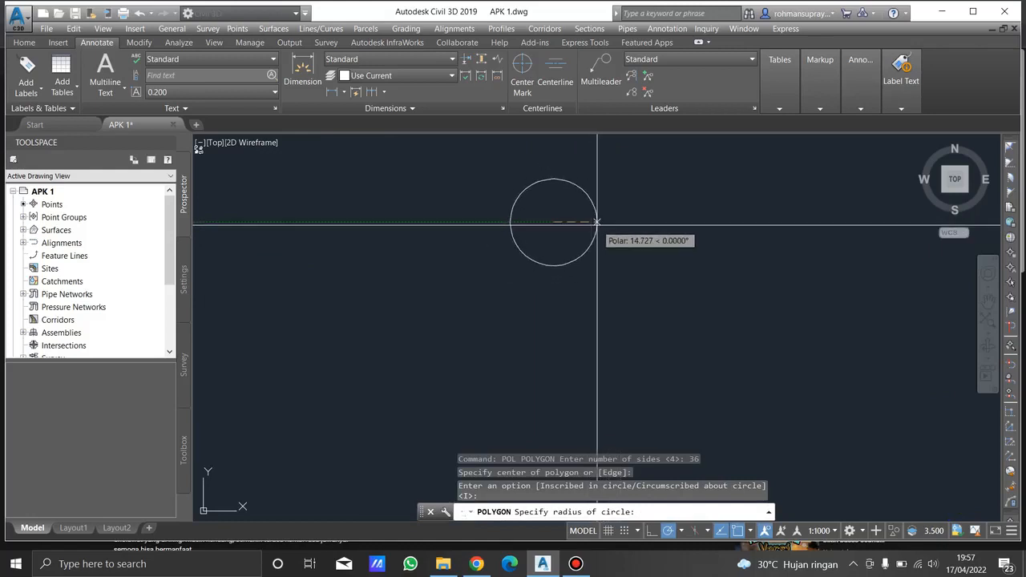
# - Finish the 36-sided inscribed polygon with a radius of 10
pyautogui.write('10')
pyautogui.press('Return')
pyautogui.scroll(4, 565, 212)
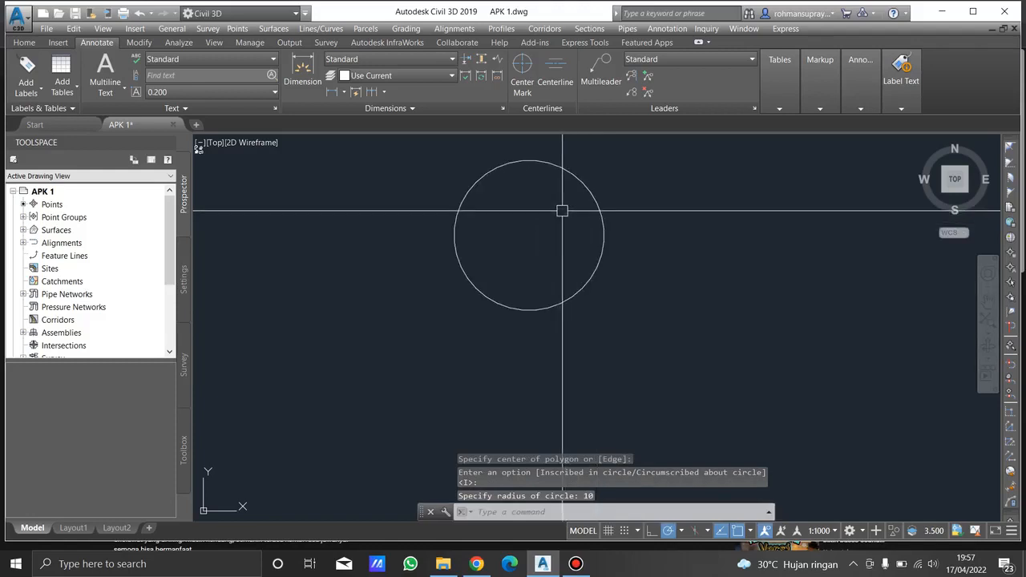
pyautogui.click(563, 212)
pyautogui.click(600, 224)
pyautogui.press('Escape')
pyautogui.click(642, 233)
pyautogui.click(584, 231)
pyautogui.press('Escape')
pyautogui.moveTo(534, 214); pyautogui.dragTo(555, 254, button='middle')
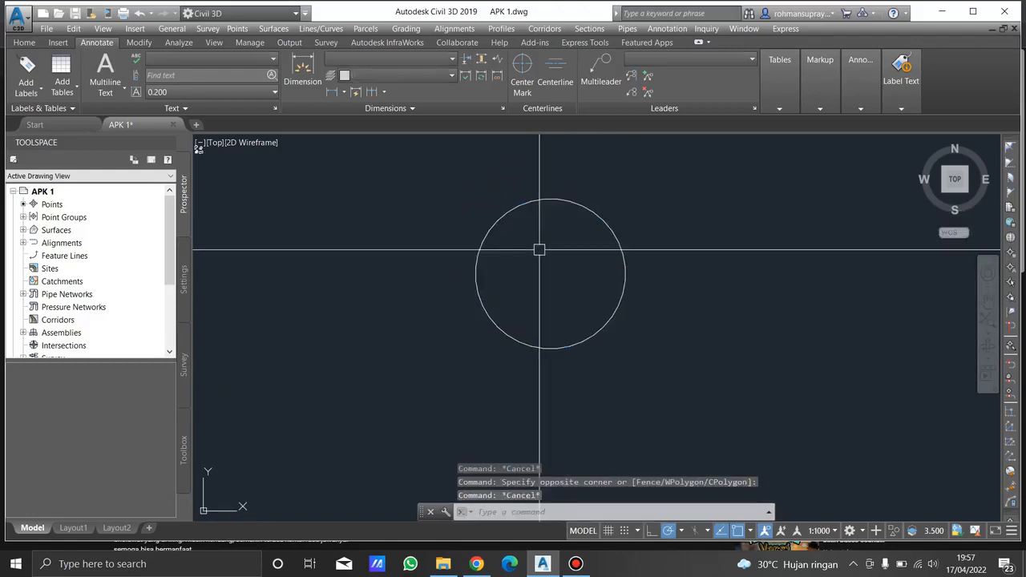
# - Draw a horizontal polyline across the middle of the polygon, from its left edge to its right edge
pyautogui.write('pl')
pyautogui.press('Return')
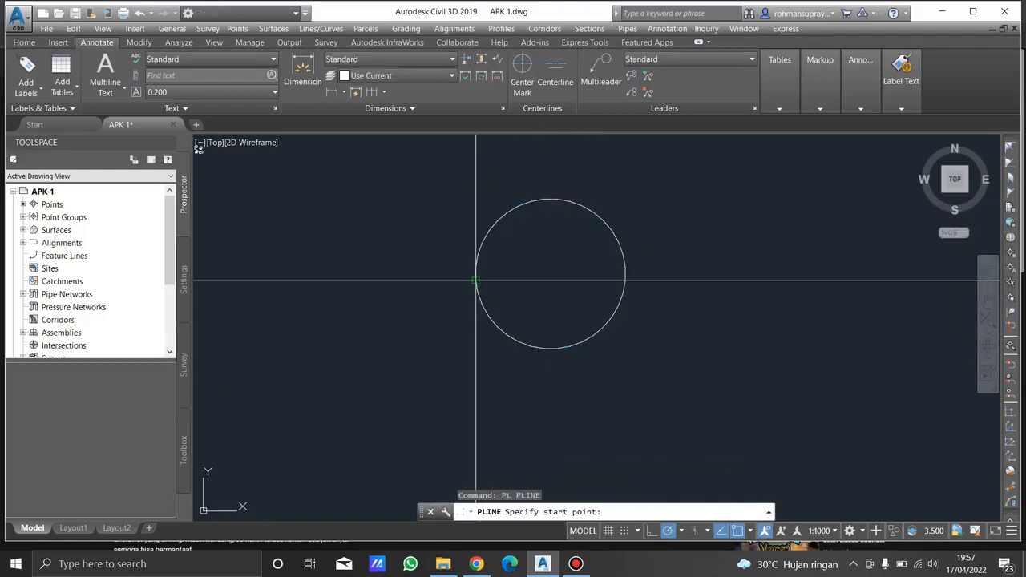
pyautogui.click(477, 275)
pyautogui.click(625, 274)
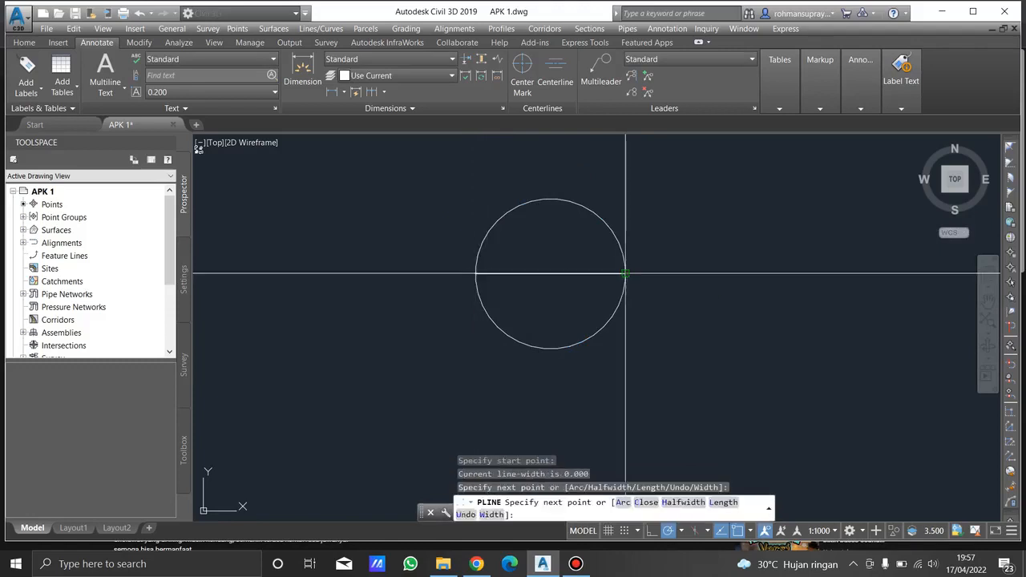
pyautogui.press('Escape')
pyautogui.click(559, 254)
pyautogui.press('Escape')
pyautogui.moveTo(498, 257); pyautogui.dragTo(504, 291, button='middle')
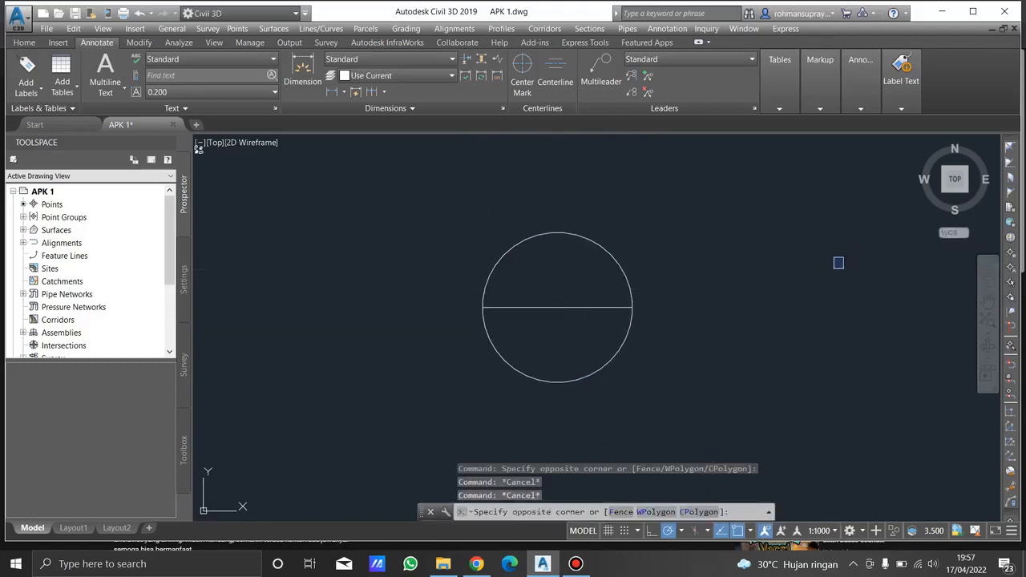
pyautogui.write('ted')
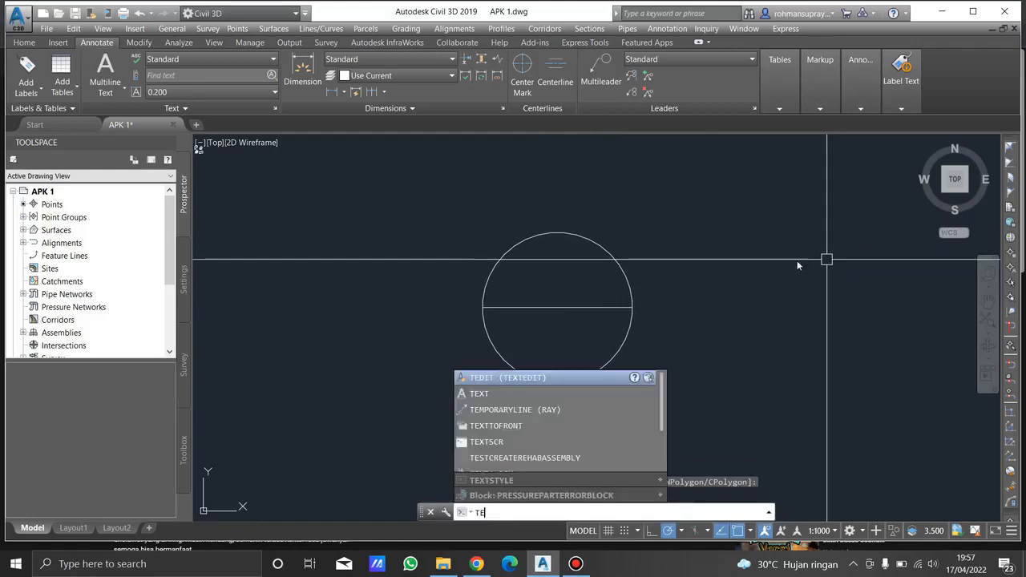
pyautogui.press('Return')
pyautogui.press('Escape')
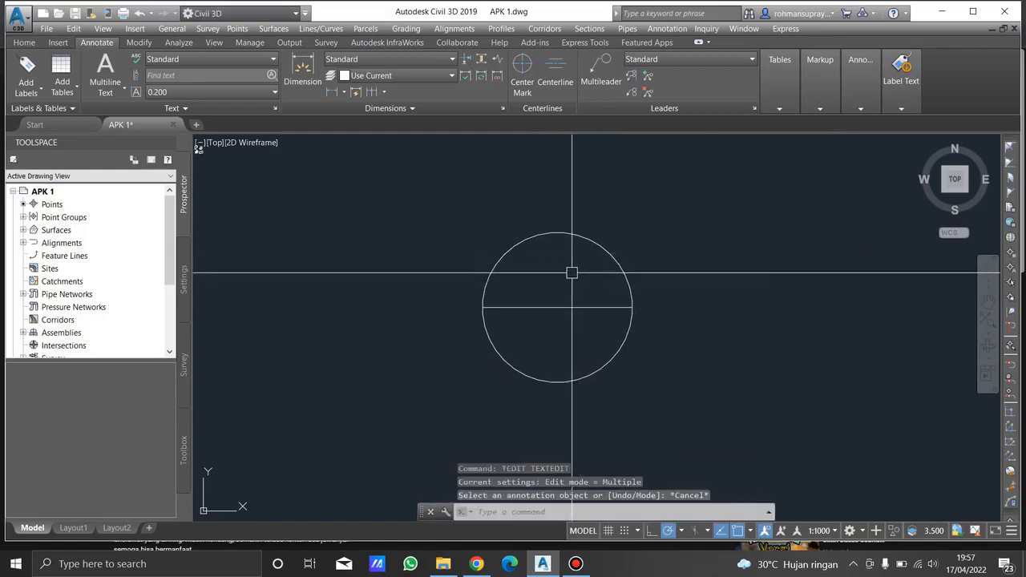
# - Add multiline text "PI" in the upper half of the divided polygon with a text height of 1.000
pyautogui.write('T')
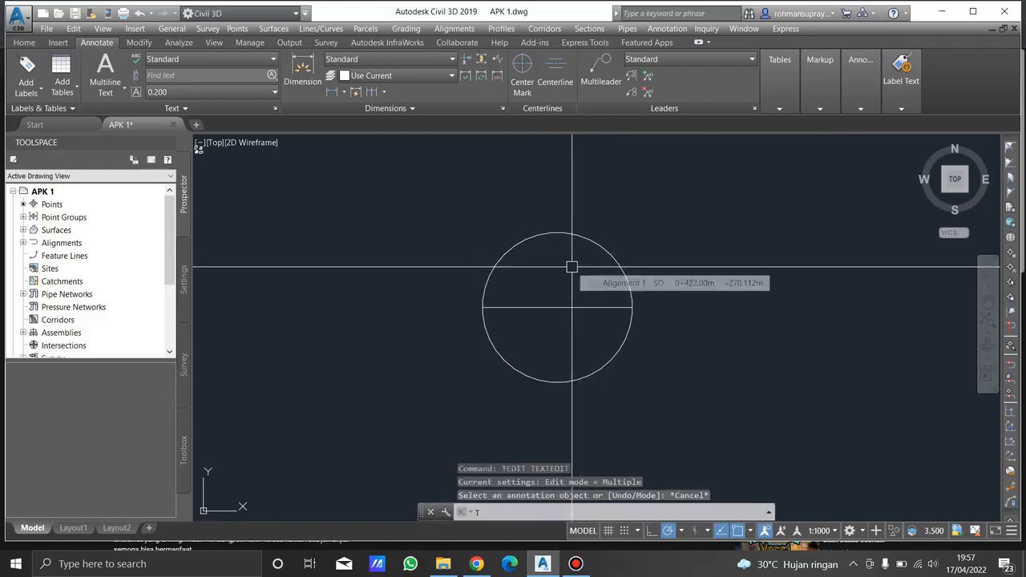
pyautogui.press('Return')
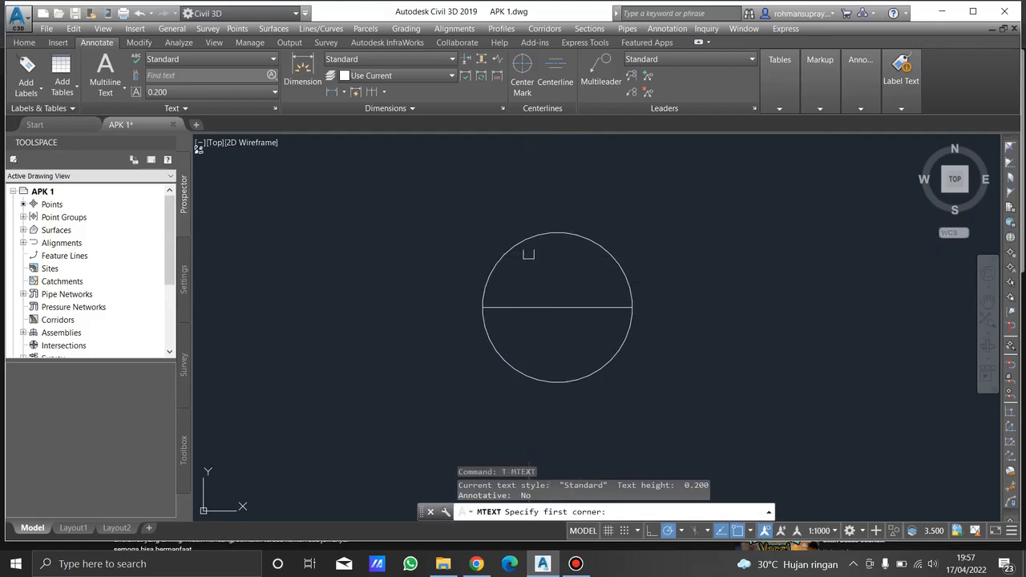
pyautogui.click(528, 255)
pyautogui.click(597, 298)
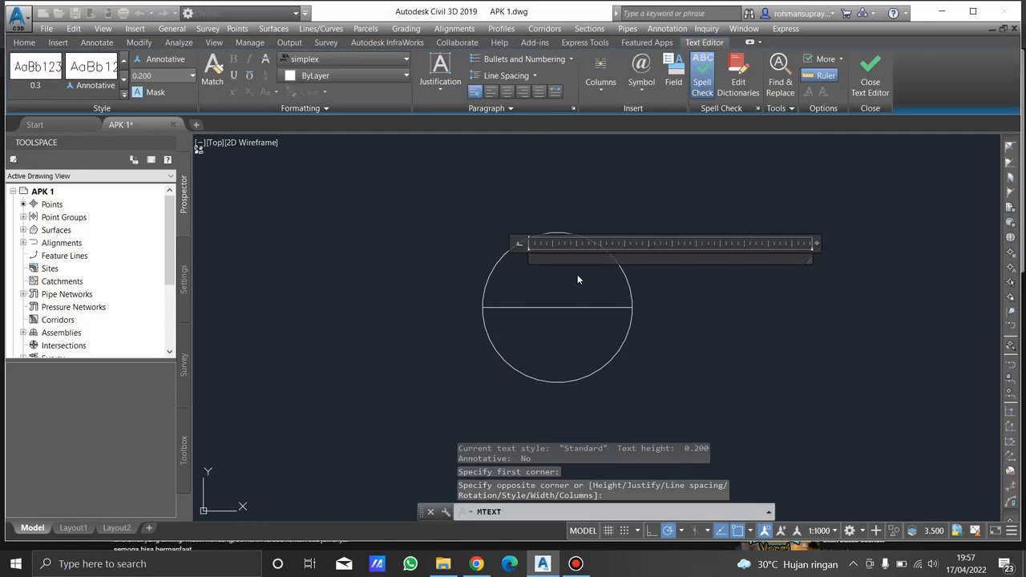
pyautogui.write('PI')
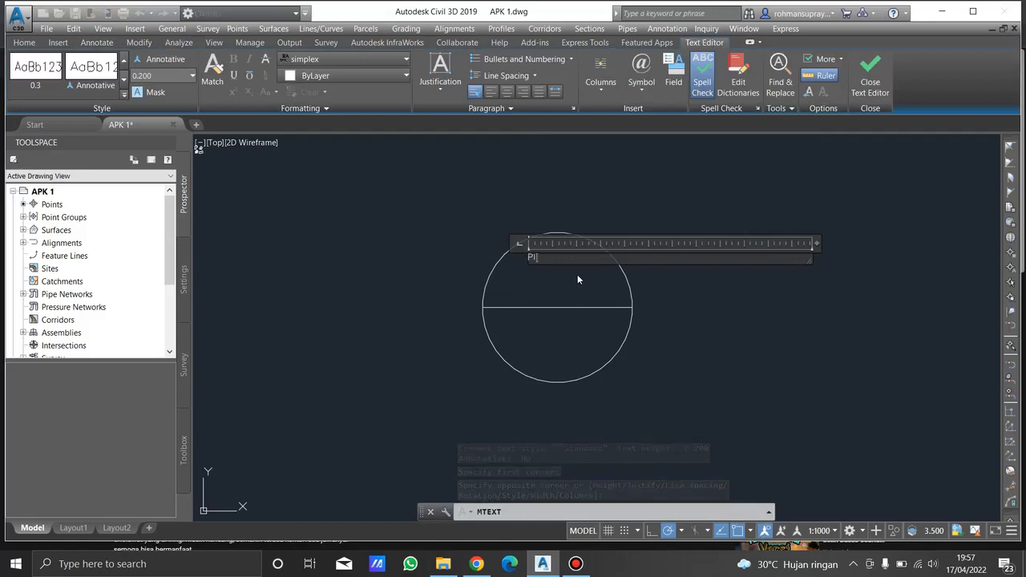
pyautogui.moveTo(557, 268); pyautogui.dragTo(497, 266)
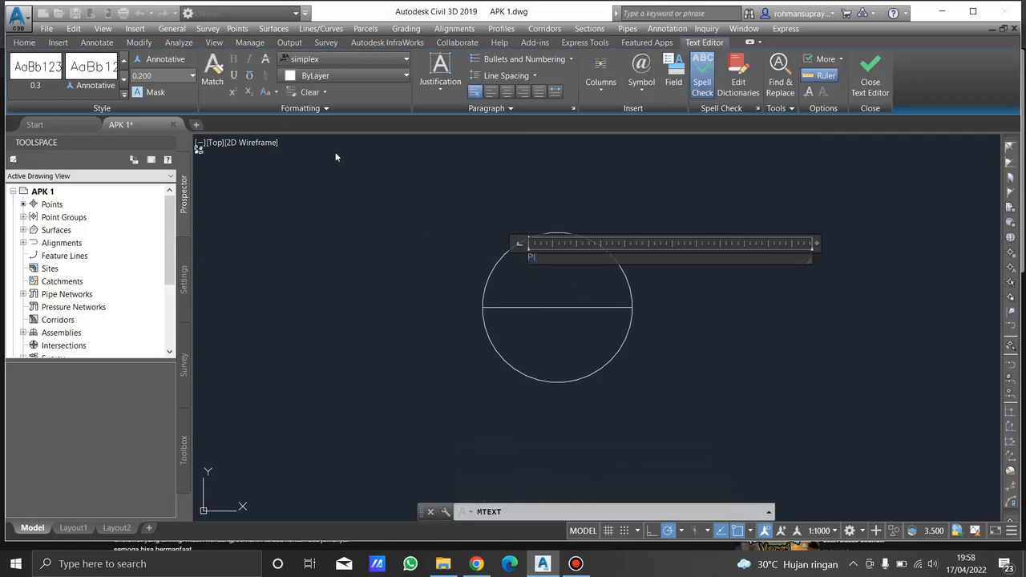
pyautogui.click(193, 76)
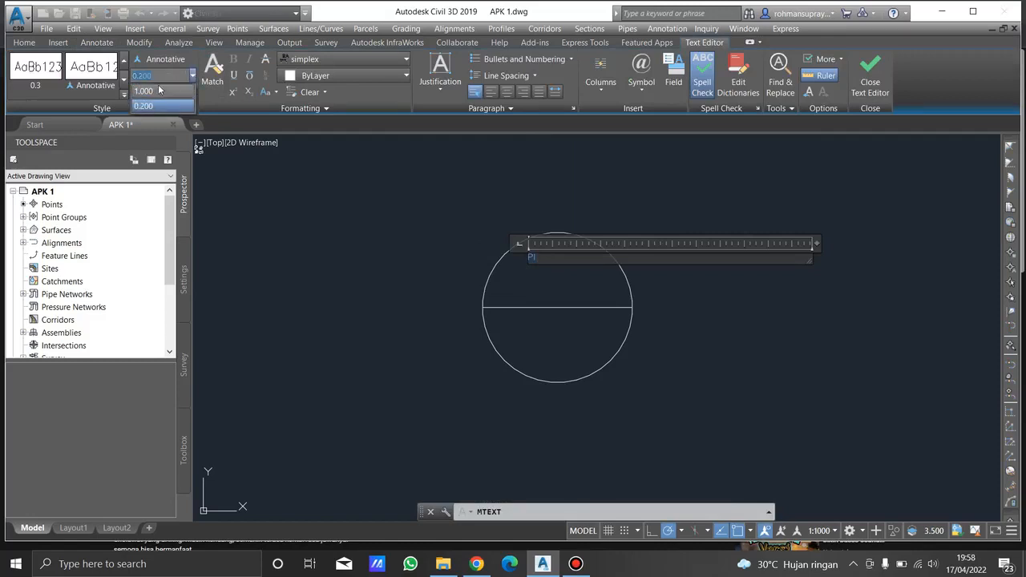
pyautogui.click(160, 91)
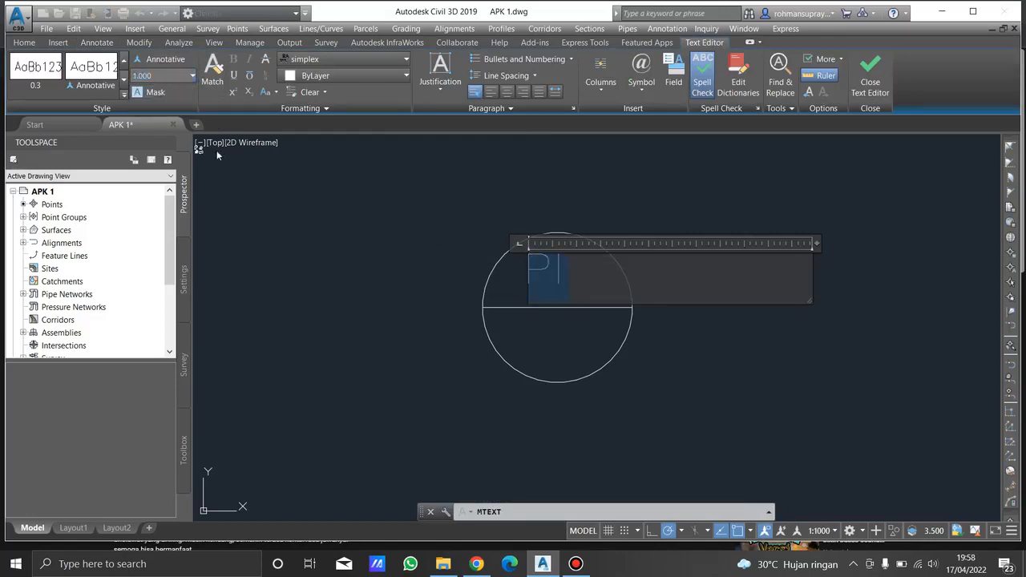
pyautogui.click(427, 267)
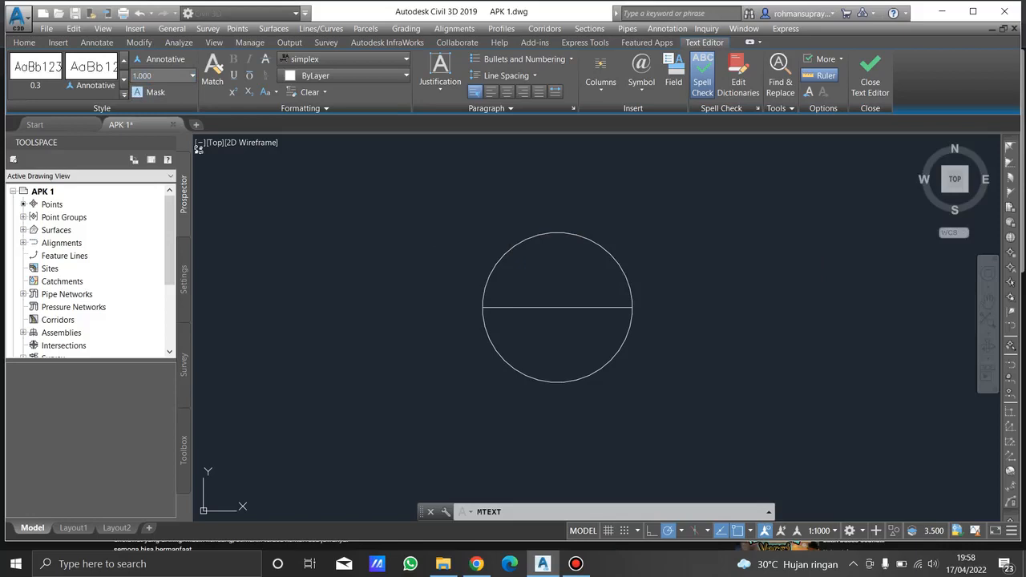
# - Explode the "PI" multiline text into single-line text
pyautogui.click(555, 268)
pyautogui.click(521, 259)
pyautogui.scroll(3, 540, 279)
pyautogui.write('x')
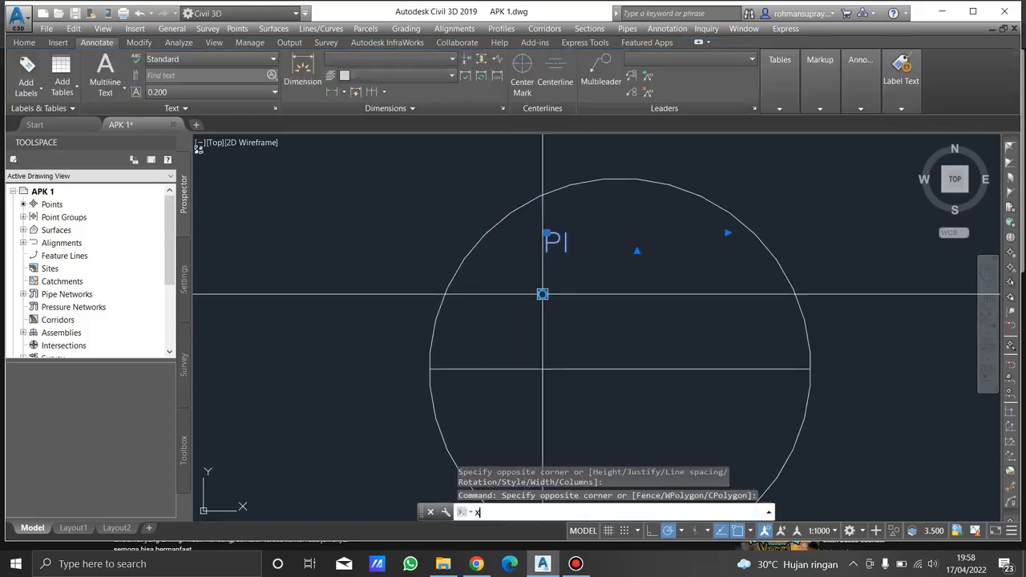
pyautogui.press('Return')
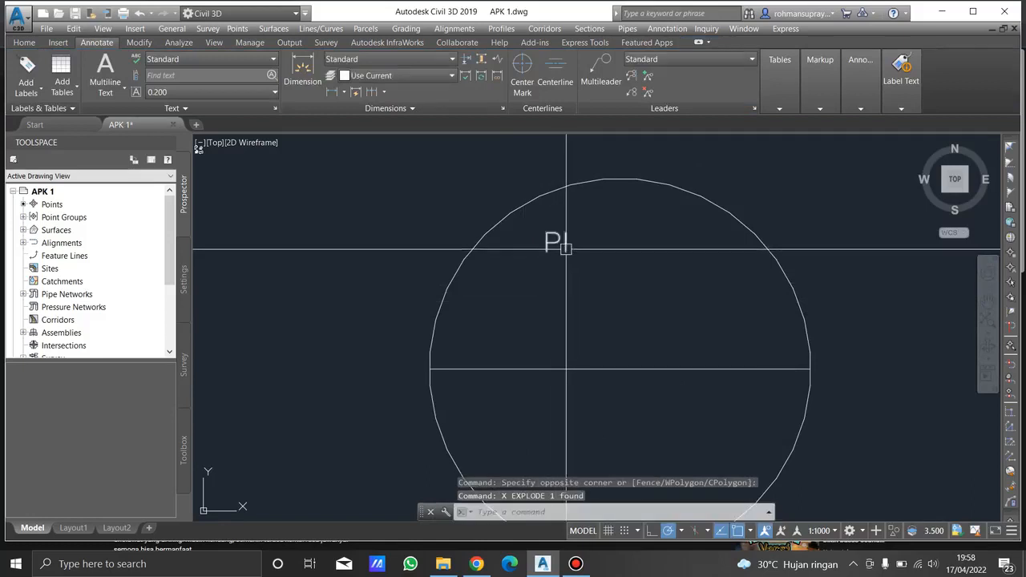
# - Enlarge the "PI" text with Scale by reference, using its letter height as the reference length
pyautogui.moveTo(550, 267); pyautogui.dragTo(548, 273, button='middle')
pyautogui.write('sc')
pyautogui.press('Return')
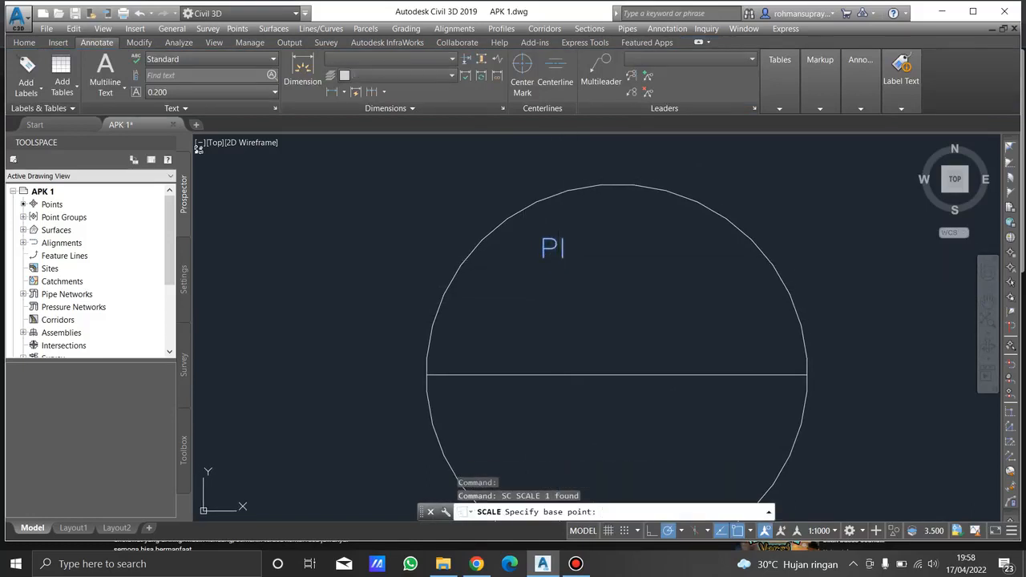
pyautogui.click(546, 259)
pyautogui.write('r')
pyautogui.press('Return')
pyautogui.click(547, 258)
pyautogui.click(545, 241)
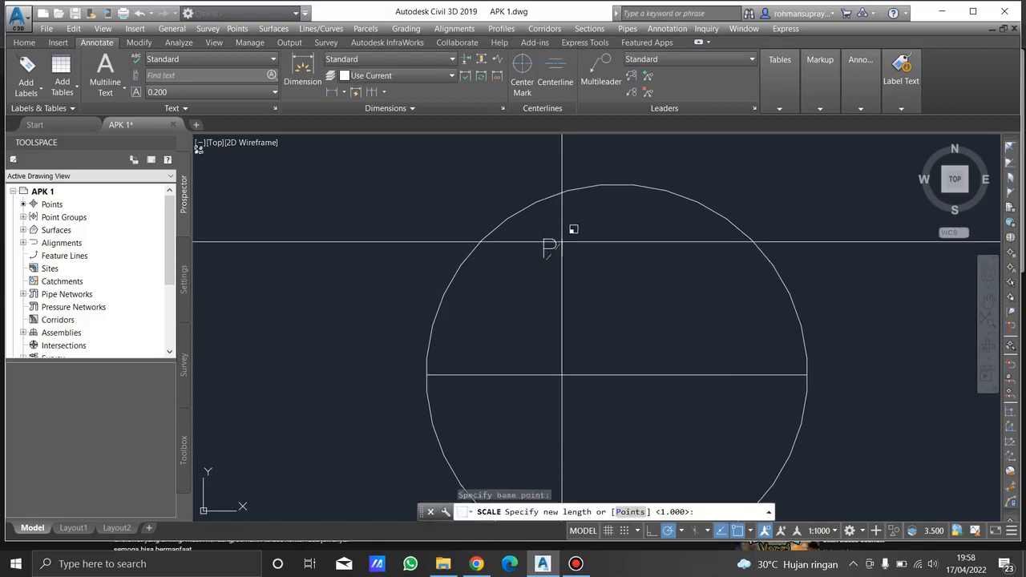
pyautogui.click(653, 197)
# - Move the enlarged "PI" text down so it sits centred in the polygon's upper half, above the dividing line
pyautogui.click(649, 230)
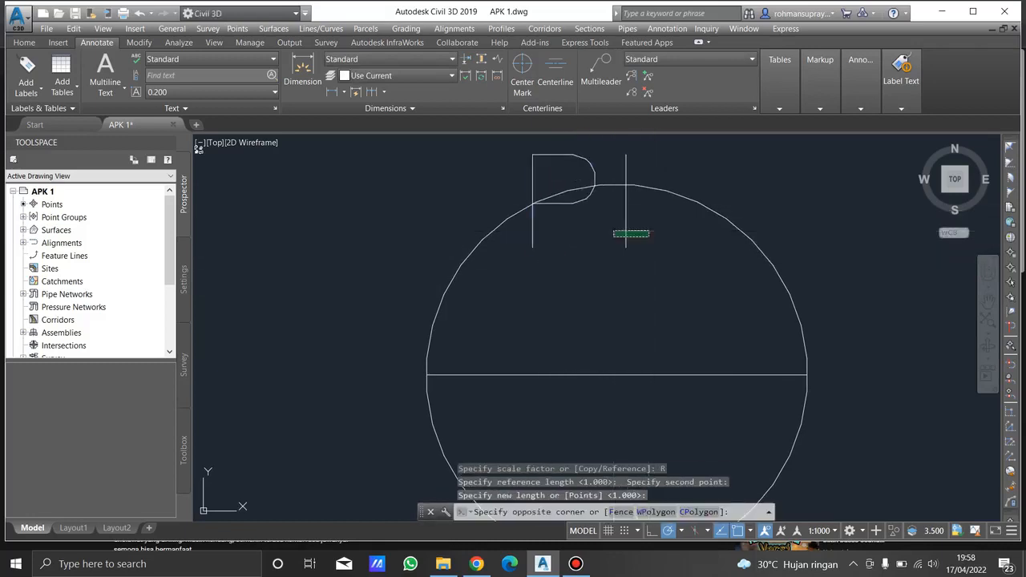
pyautogui.click(613, 236)
pyautogui.scroll(-2, 613, 237)
pyautogui.write('m')
pyautogui.press('Return')
pyautogui.click(614, 213)
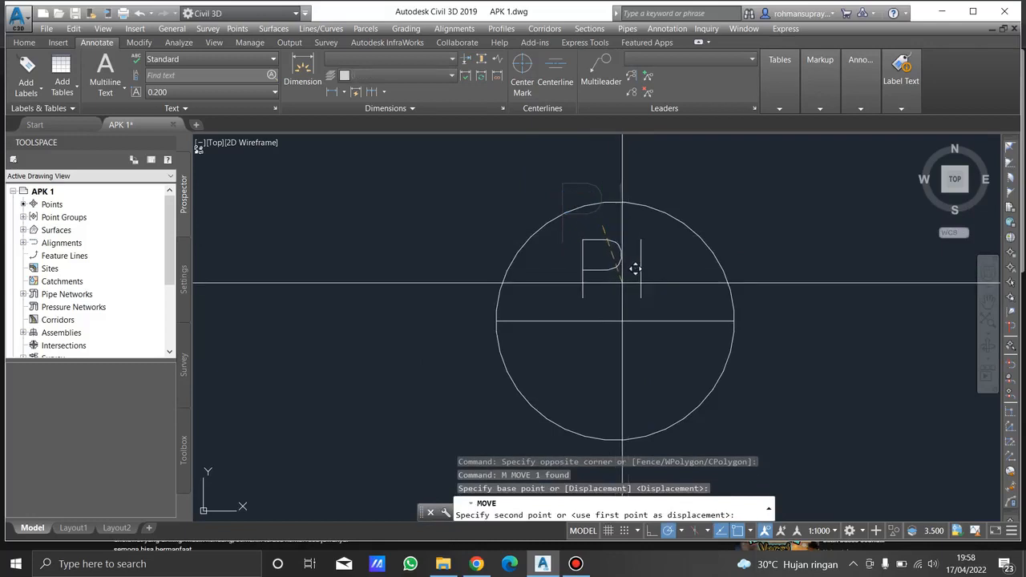
pyautogui.click(624, 270)
pyautogui.scroll(-3, 579, 320)
pyautogui.press('Escape')
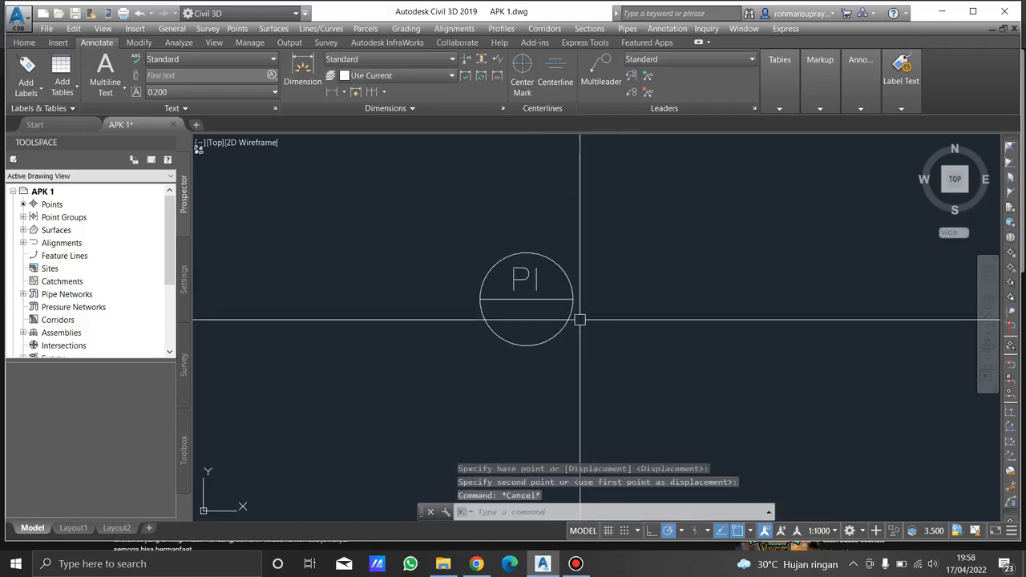
# - Copy only the polygon outline horizontally to the empty area beside the PI symbol
pyautogui.click(572, 319)
pyautogui.moveTo(664, 318); pyautogui.dragTo(613, 320, button='middle')
pyautogui.write('co')
pyautogui.press('space')
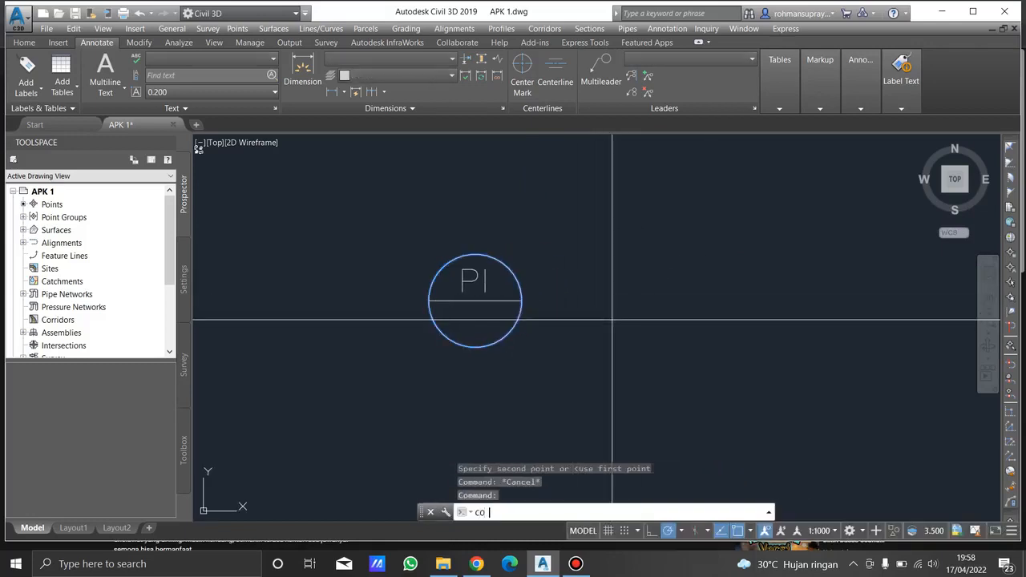
pyautogui.click(585, 316)
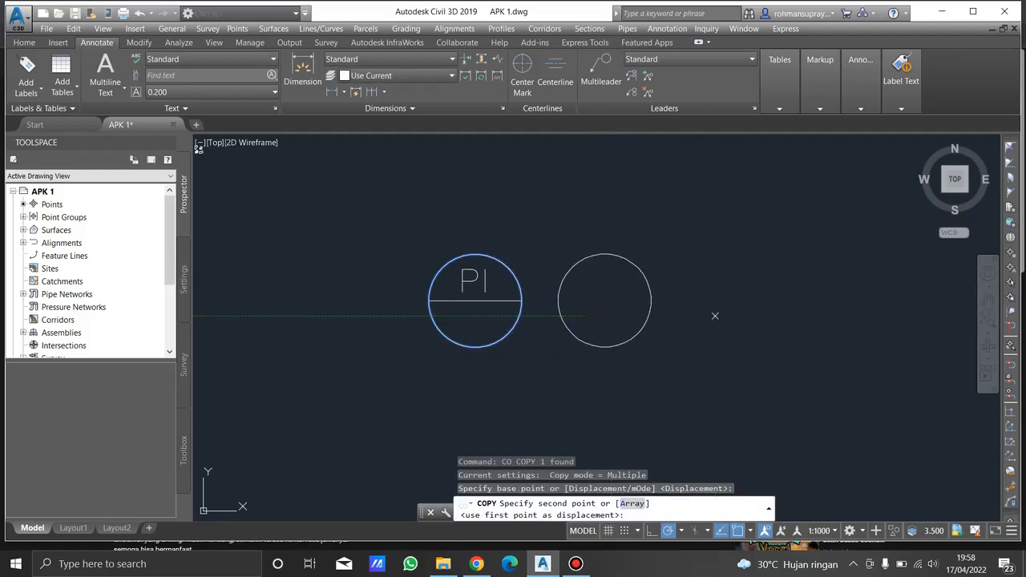
pyautogui.press('Escape')
pyautogui.click(715, 305)
pyautogui.press('Escape')
pyautogui.scroll(3, 601, 293)
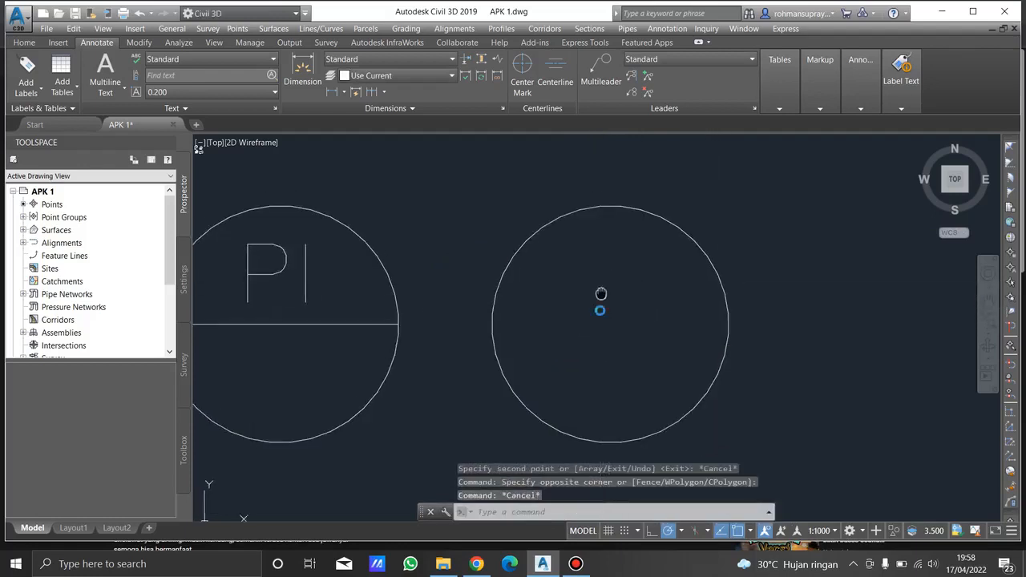
# - Create a wipeout from the copied polygon using the Polyline option, erasing the source polyline
pyautogui.moveTo(601, 293); pyautogui.dragTo(600, 313, button='middle')
pyautogui.press('Escape')
pyautogui.click(586, 294)
pyautogui.click(607, 309)
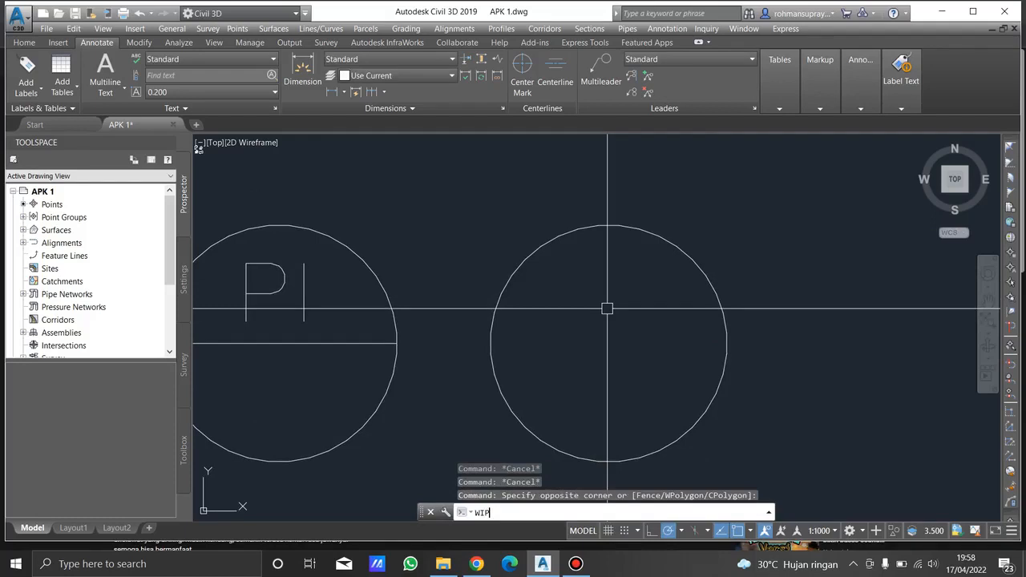
pyautogui.press('Return')
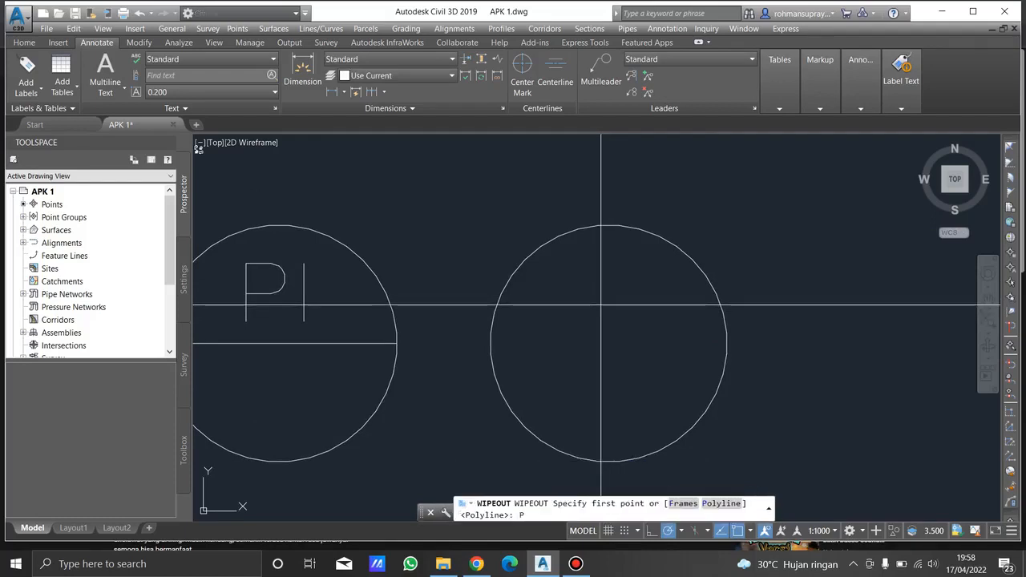
pyautogui.press('Return')
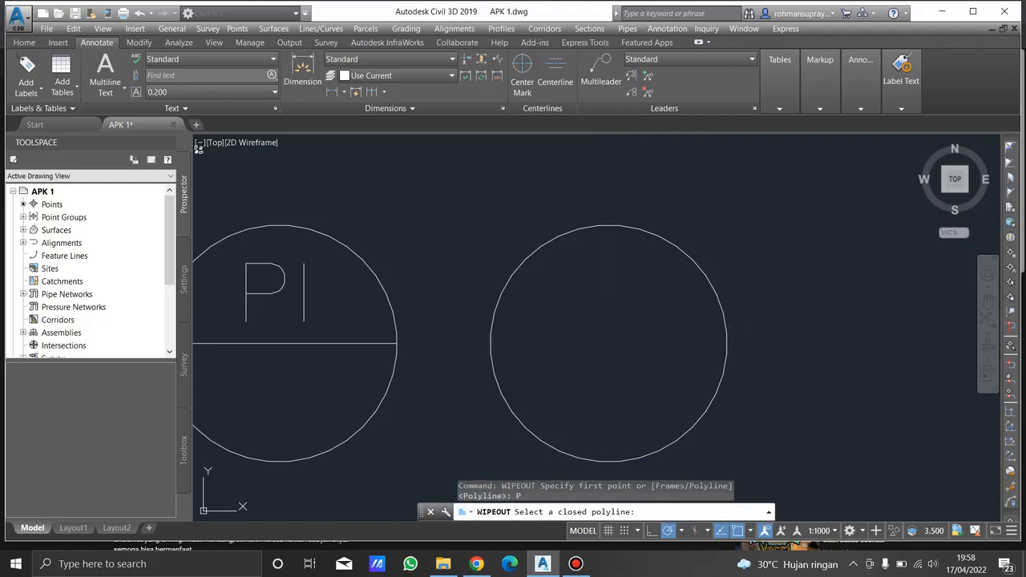
pyautogui.click(617, 334)
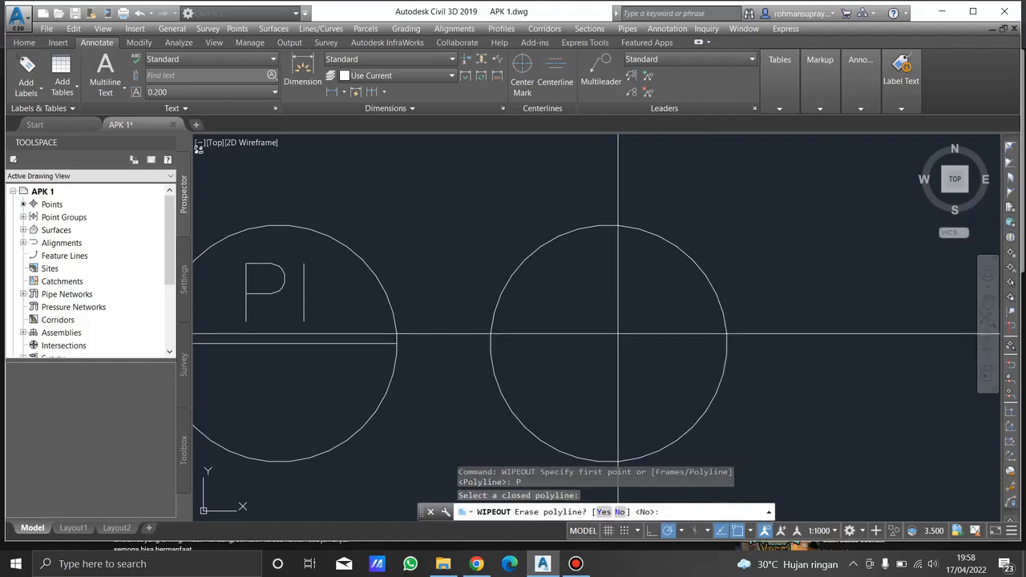
pyautogui.write('Y')
pyautogui.press('Return')
# - Inspect the wipeout by selecting it and checking its masking with the drawing grid switched on and off again
pyautogui.click(534, 335)
pyautogui.click(478, 307)
pyautogui.scroll(-4, 531, 339)
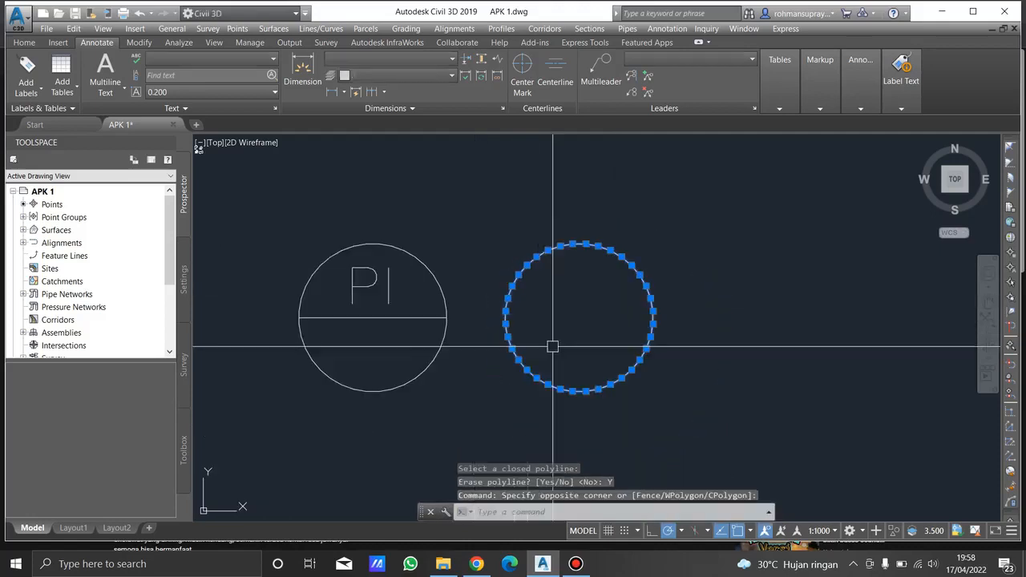
pyautogui.press('Escape')
pyautogui.scroll(2, 498, 311)
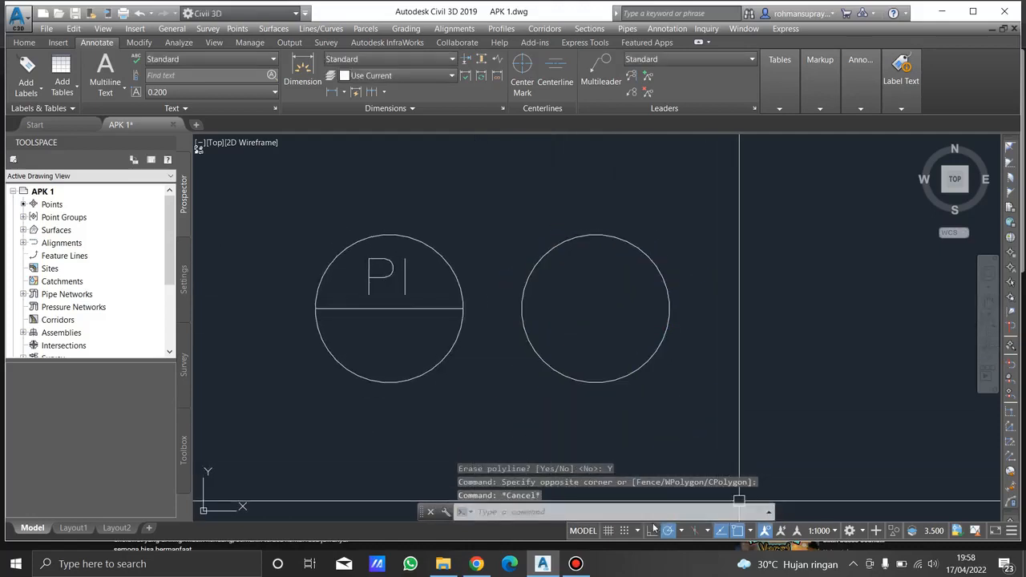
pyautogui.click(609, 530)
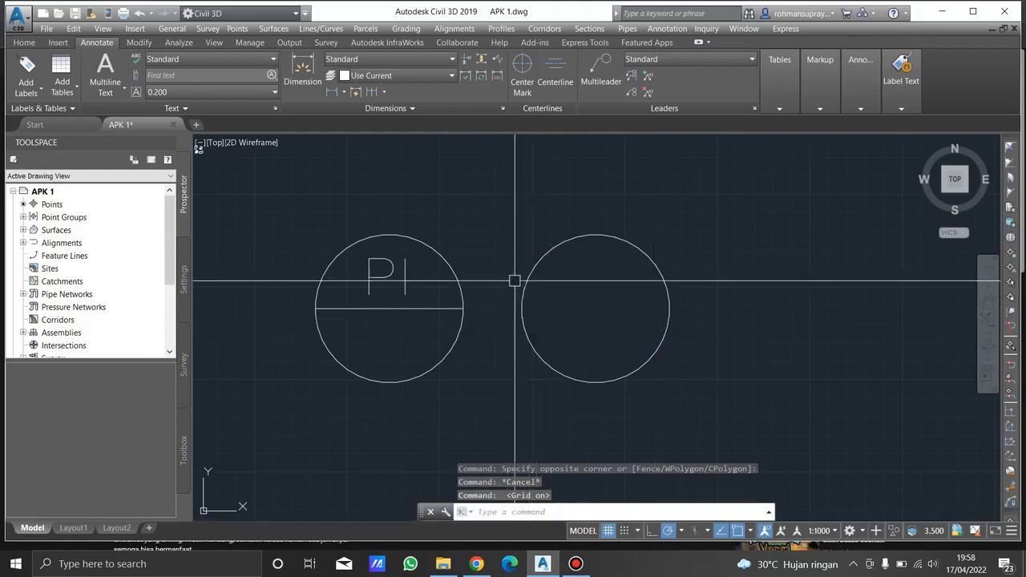
pyautogui.click(608, 531)
pyautogui.click(491, 356)
pyautogui.press('Escape')
# - Define the polygon, dividing line and PI text as a block named FRAME TAGGING, with its base point at the dividing line's midpoint
pyautogui.moveTo(490, 356); pyautogui.dragTo(660, 358, button='middle')
pyautogui.click(653, 399)
pyautogui.click(426, 219)
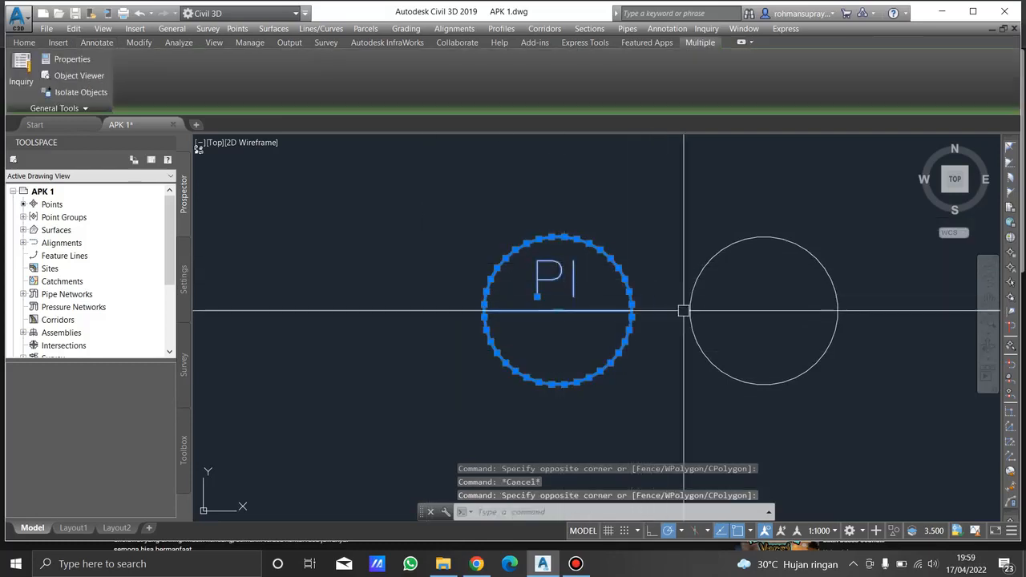
pyautogui.write('b')
pyautogui.press('Return')
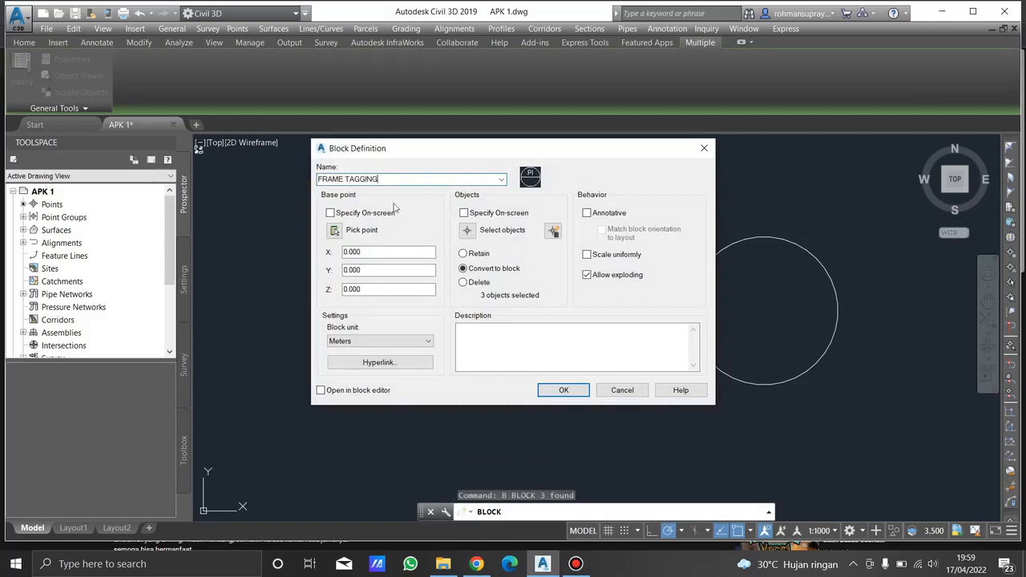
pyautogui.click(335, 230)
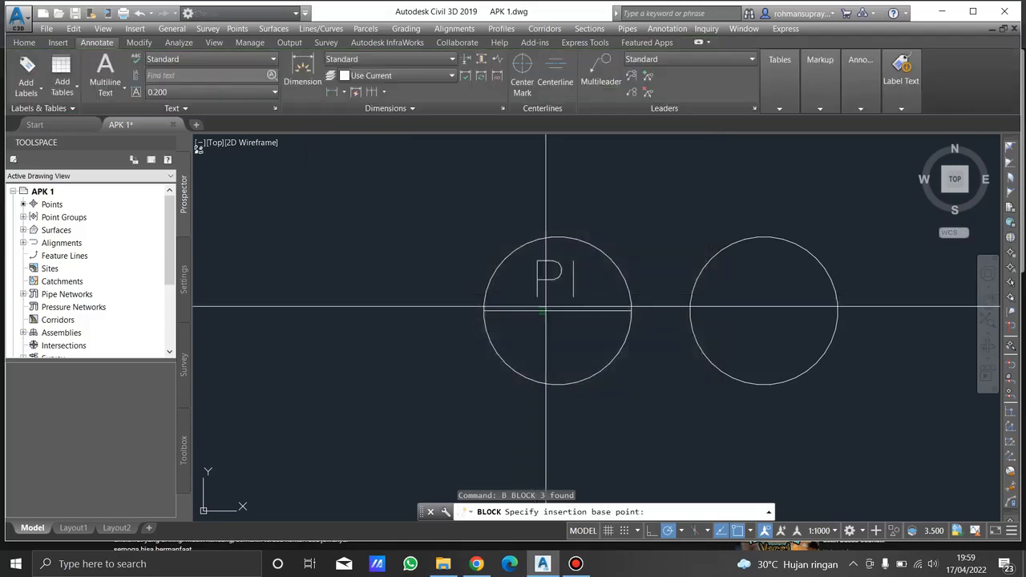
pyautogui.click(558, 311)
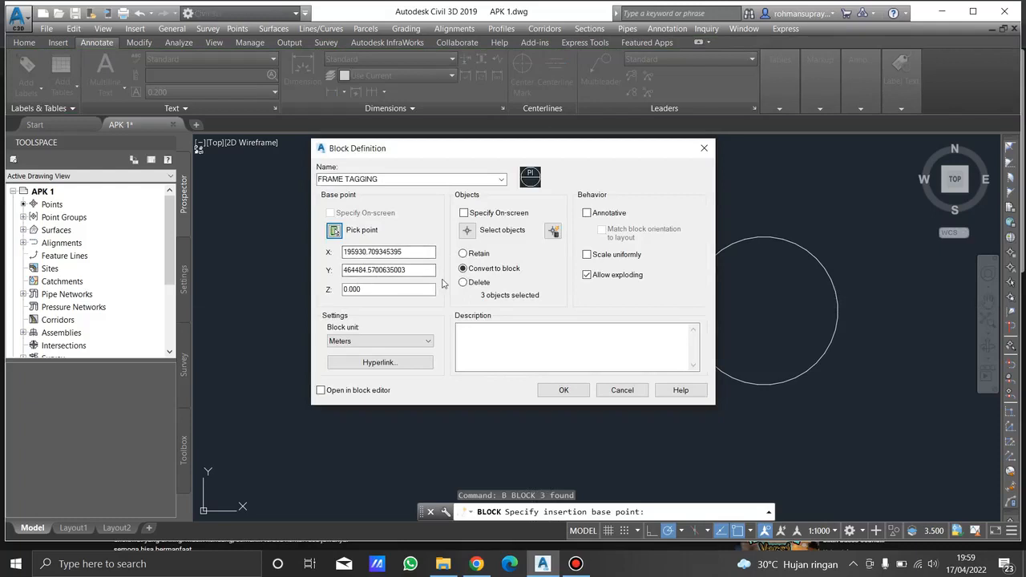
pyautogui.click(564, 390)
pyautogui.click(507, 319)
# - Draw a horizontal polyline across the middle of the wipeout circle, from one side to the other
pyautogui.moveTo(701, 327); pyautogui.dragTo(522, 335, button='middle')
pyautogui.press('Escape')
pyautogui.click(715, 361)
pyautogui.press('Escape')
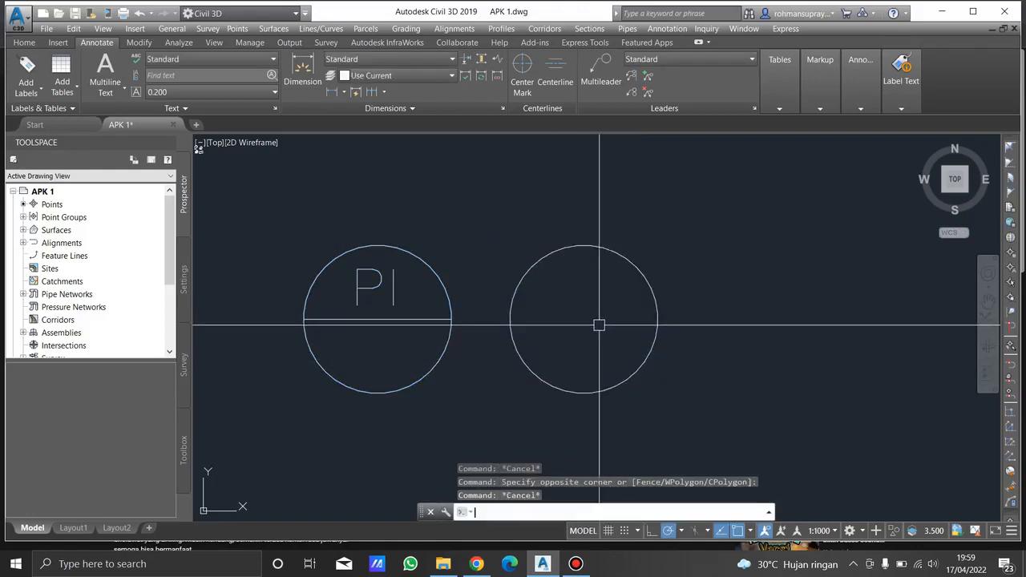
pyautogui.write('pl')
pyautogui.press('Return')
pyautogui.click(510, 320)
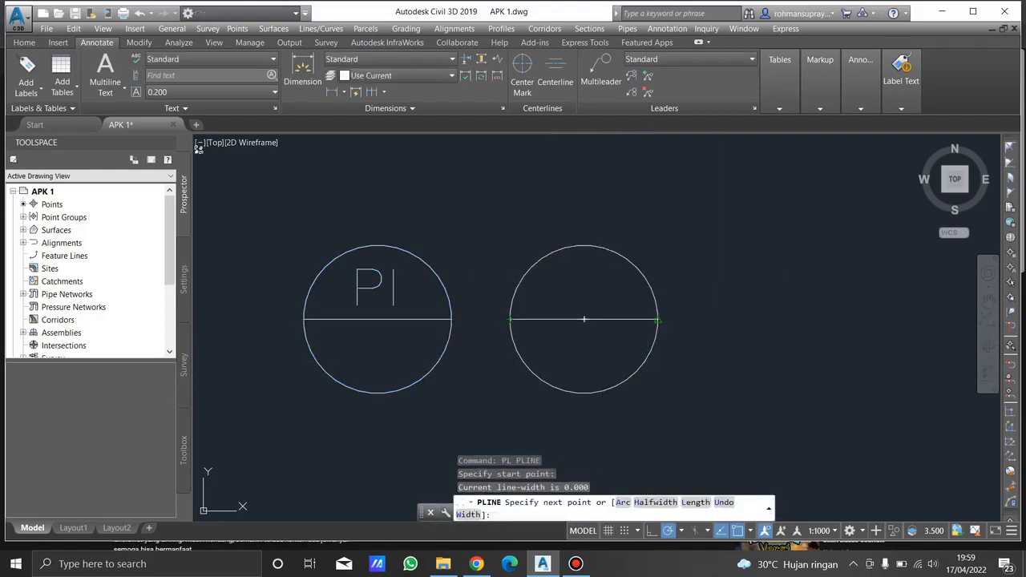
pyautogui.press('Escape')
# - Define the wipeout and its dividing line as a block named WIPOUT TAGGING, with the base point at the line's midpoint
pyautogui.click(653, 327)
pyautogui.click(623, 294)
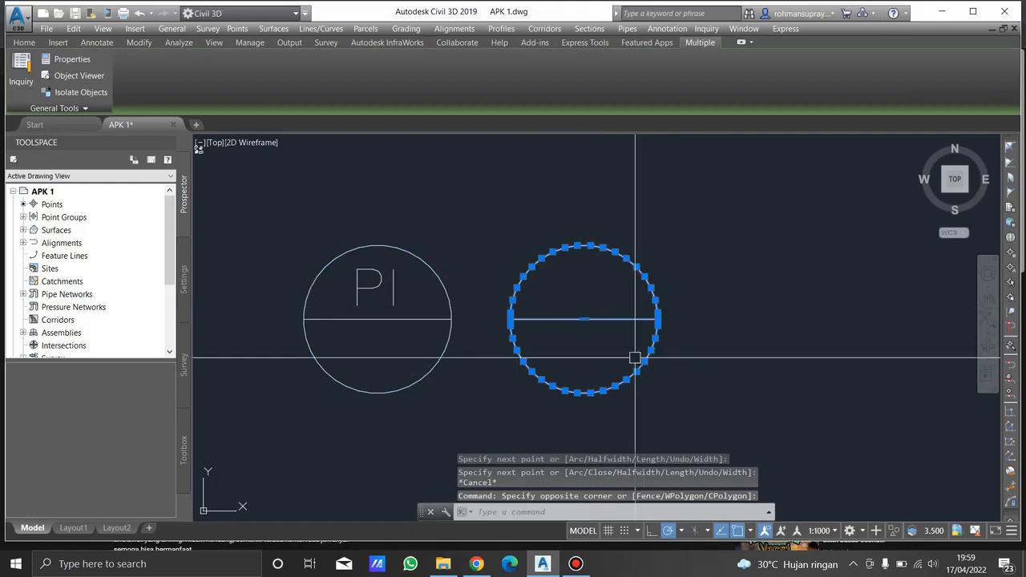
pyautogui.write('b')
pyautogui.press('Return')
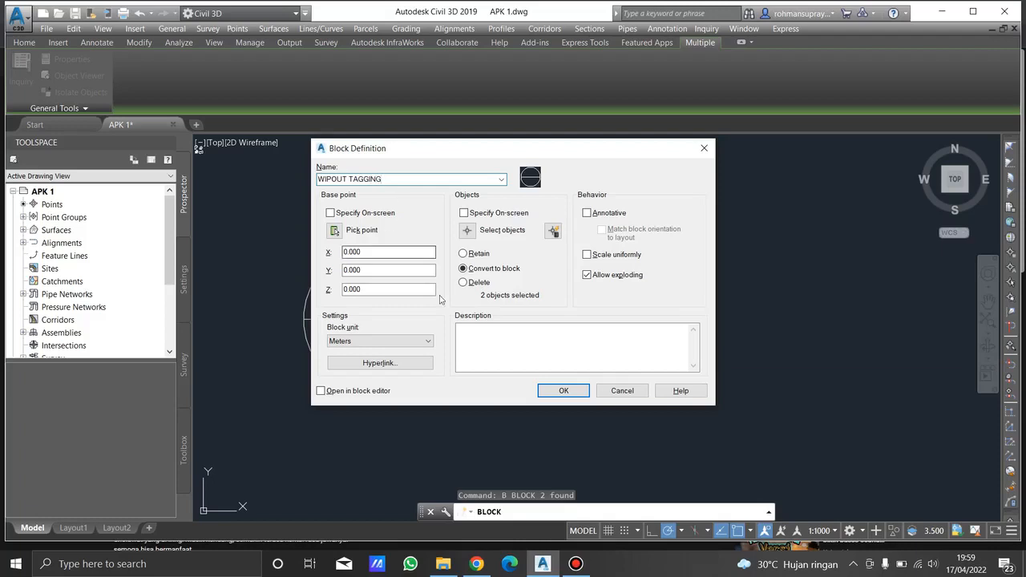
pyautogui.click(335, 236)
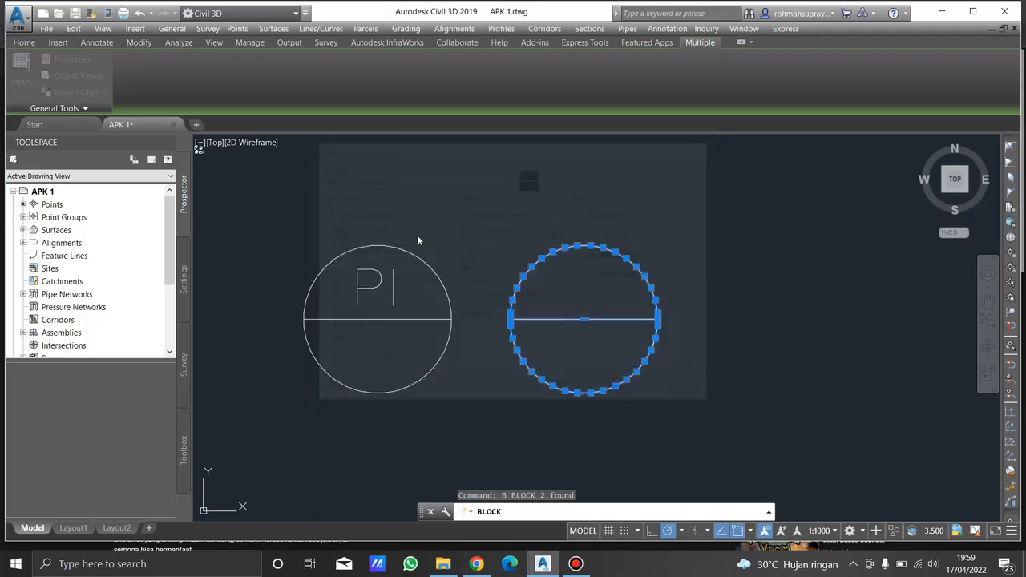
pyautogui.click(573, 319)
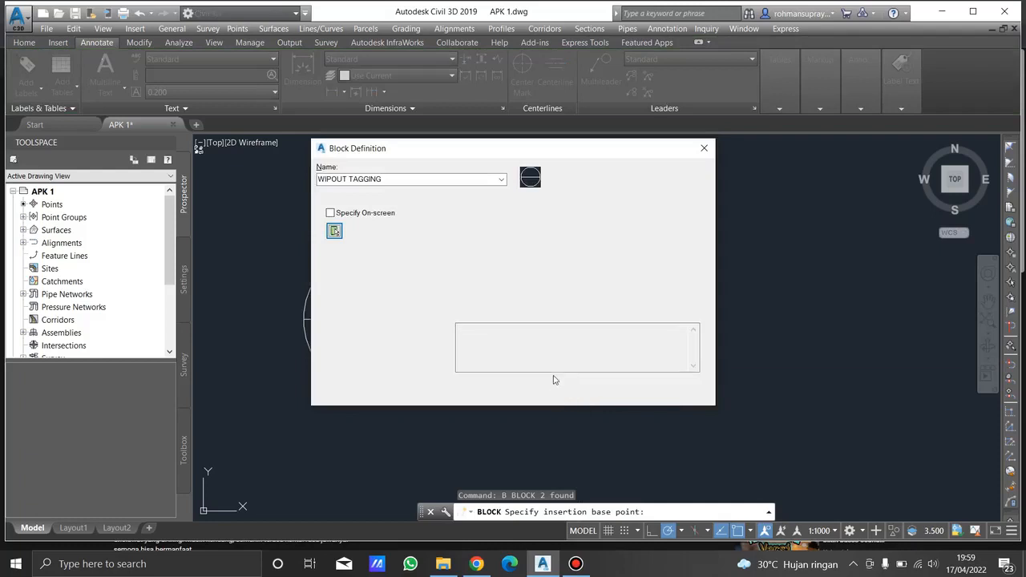
pyautogui.click(565, 391)
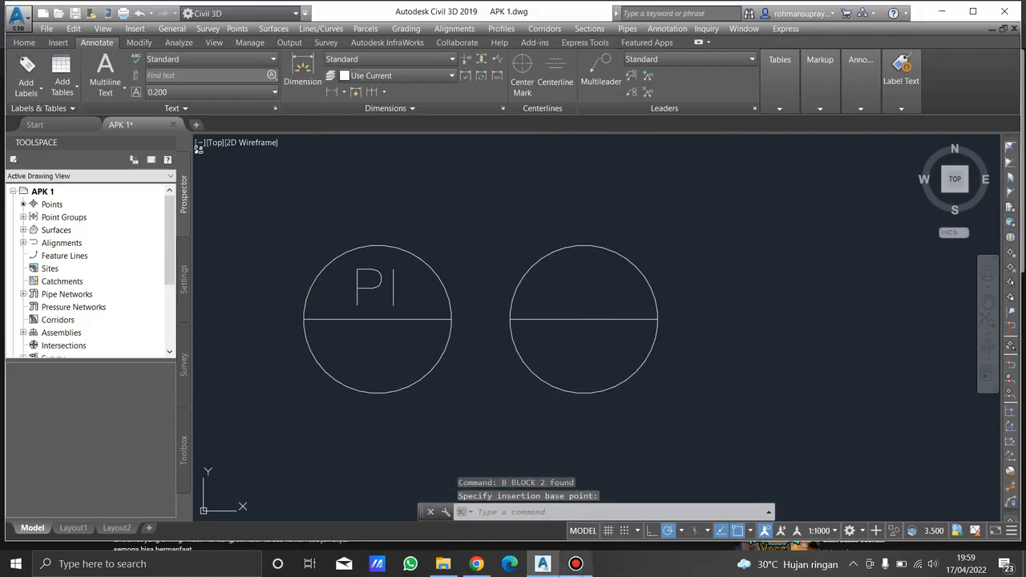
pyautogui.click(576, 563)
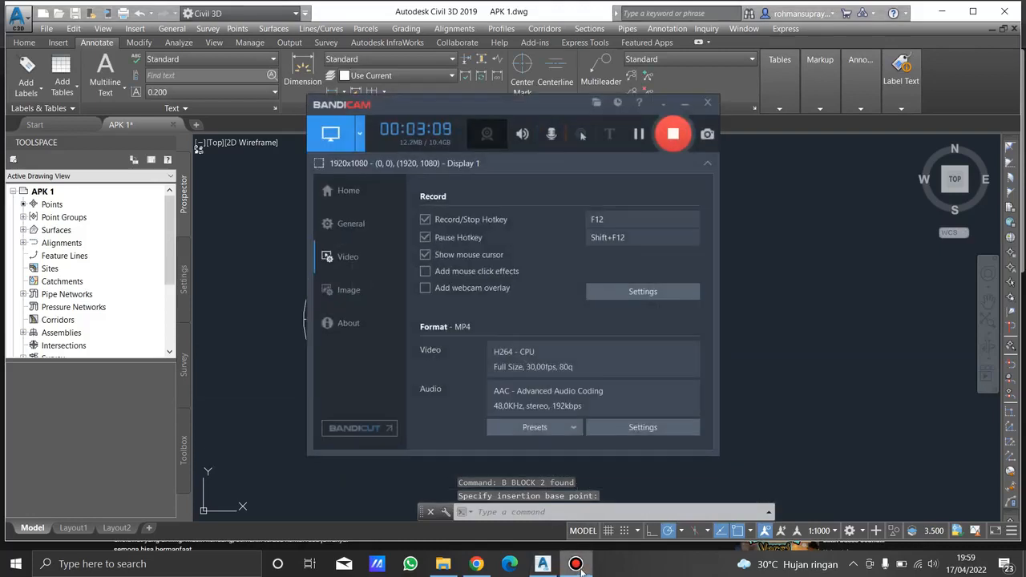
pyautogui.click(576, 563)
# - Make the Line Extensions component visible in the road alignment's EII-WBN-Proposed style and apply the change
pyautogui.click(717, 337)
pyautogui.scroll(-5, 716, 336)
pyautogui.moveTo(717, 337)
pyautogui.mouseDown(button='middle')
pyautogui.moveTo(532, 350)
pyautogui.moveTo(716, 337)
pyautogui.mouseUp(button='middle')
pyautogui.scroll(5, 717, 337)
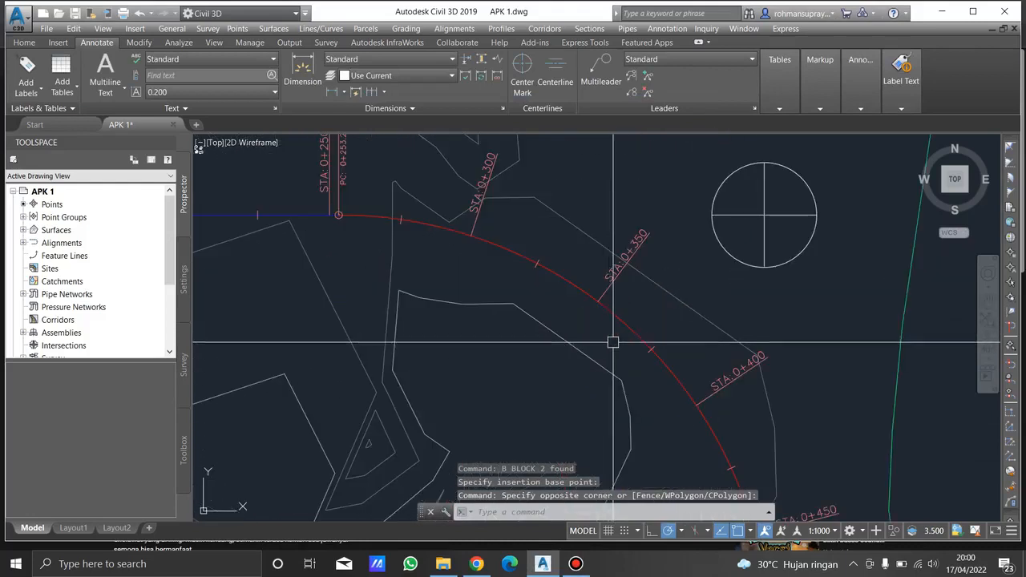
pyautogui.click(642, 338)
pyautogui.rightClick(633, 339)
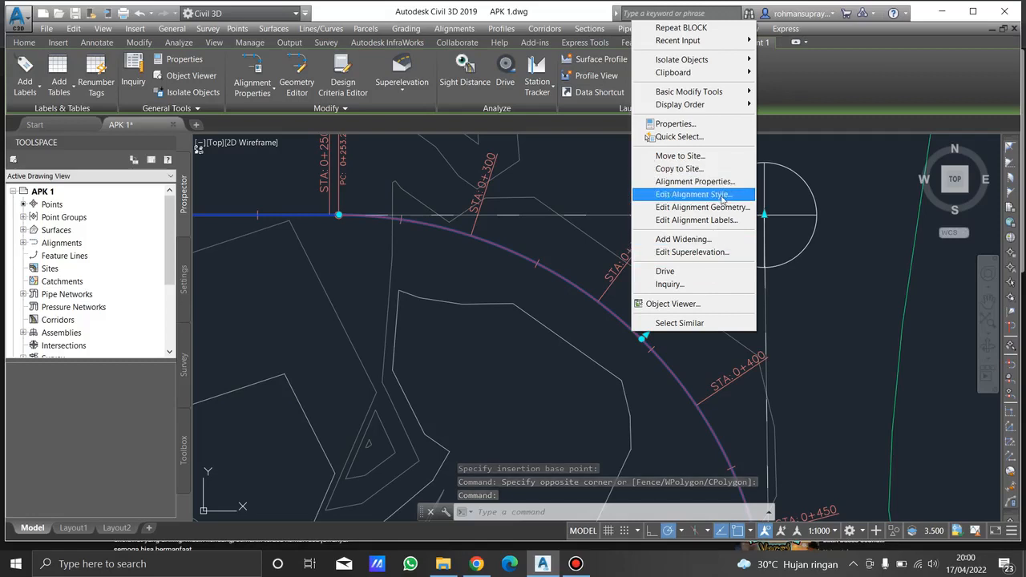
pyautogui.click(688, 194)
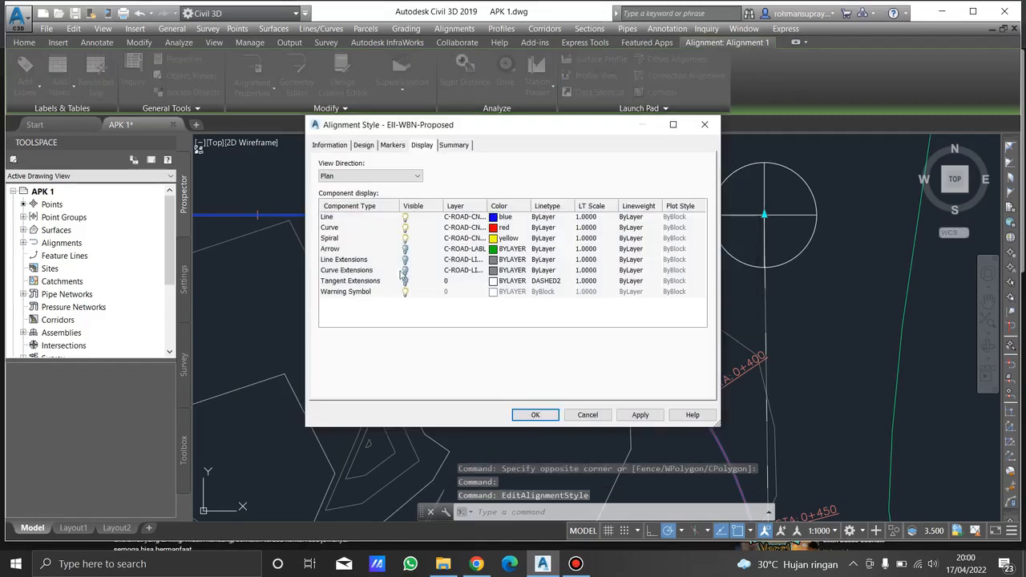
pyautogui.click(398, 262)
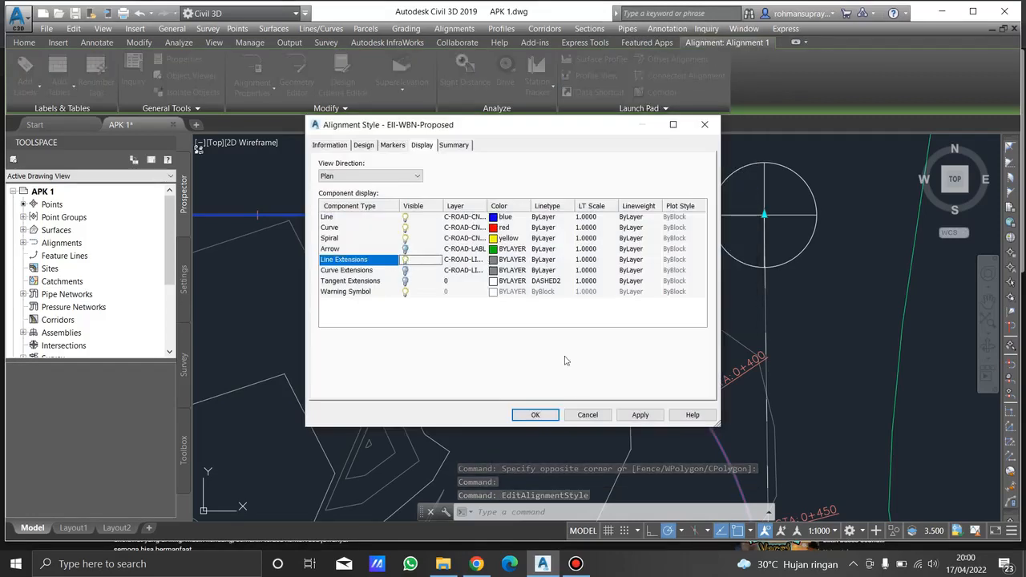
pyautogui.click(640, 414)
pyautogui.click(535, 415)
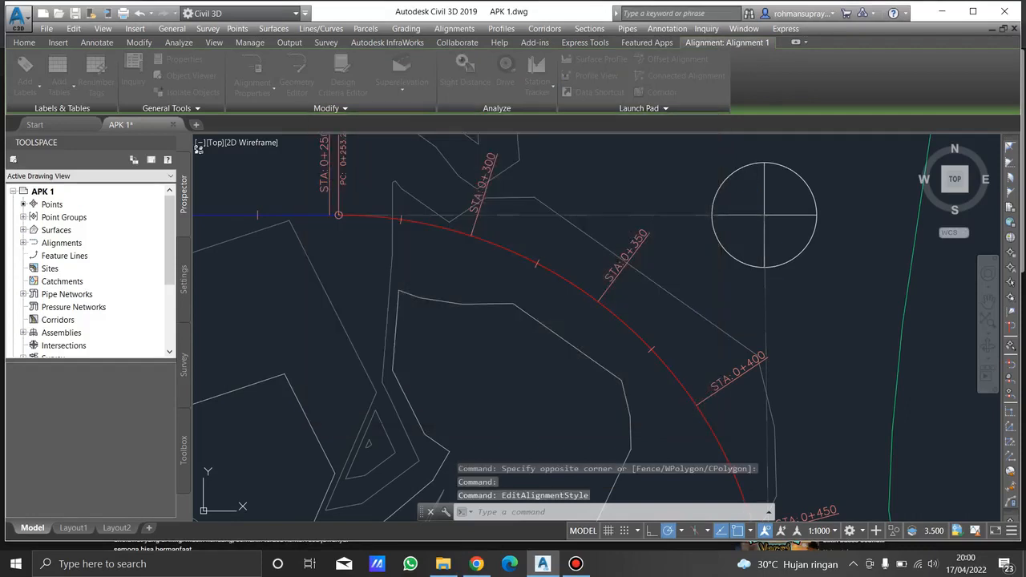
# - Examine the alignment's line extensions where they meet at the circular point of intersection marker
pyautogui.scroll(-3, 781, 248)
pyautogui.moveTo(781, 248); pyautogui.dragTo(505, 297, button='middle')
pyautogui.scroll(3, 505, 297)
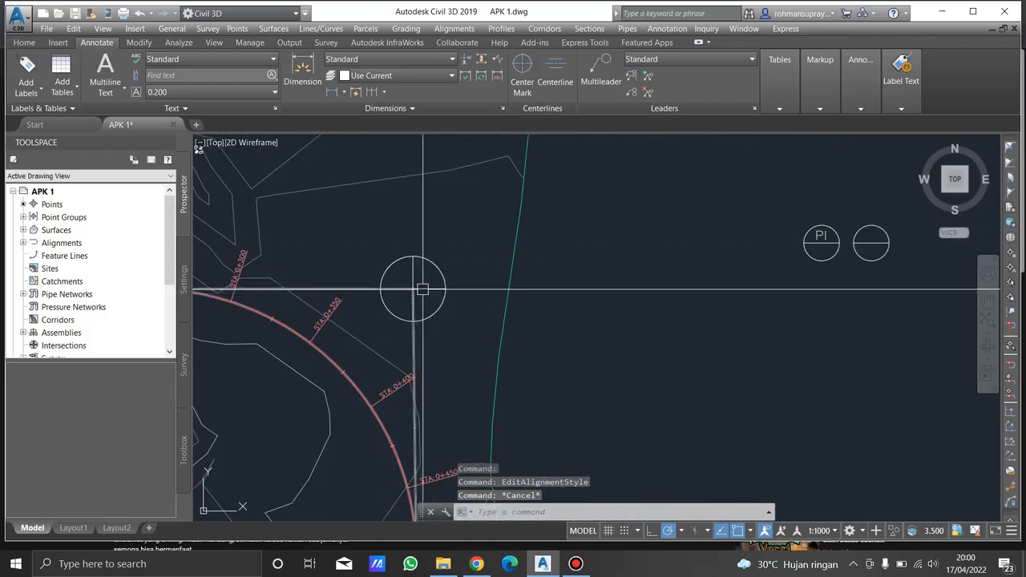
pyautogui.scroll(5, 408, 287)
pyautogui.scroll(-6, 423, 286)
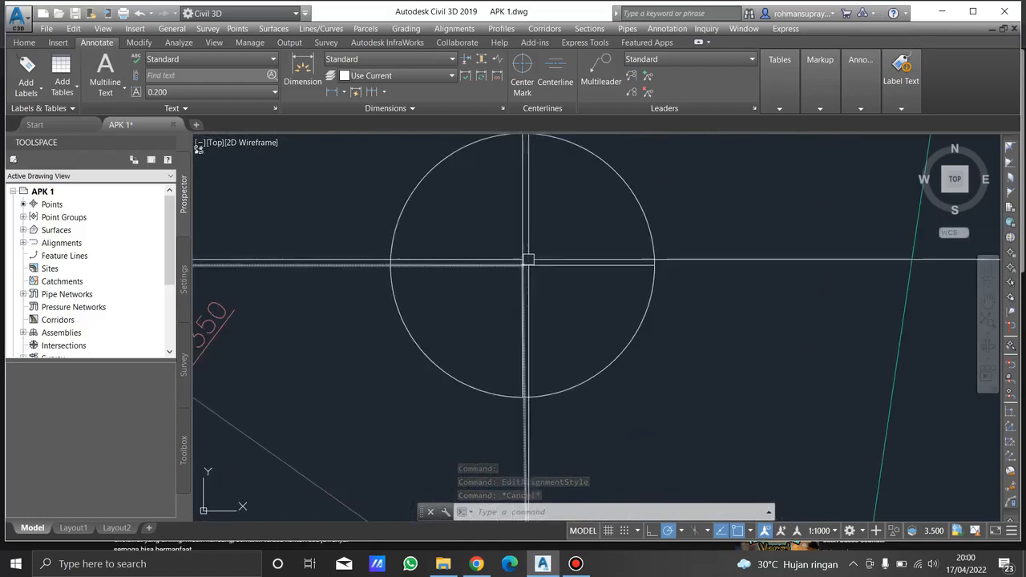
pyautogui.moveTo(563, 309); pyautogui.dragTo(532, 282, button='middle')
pyautogui.scroll(3, 531, 281)
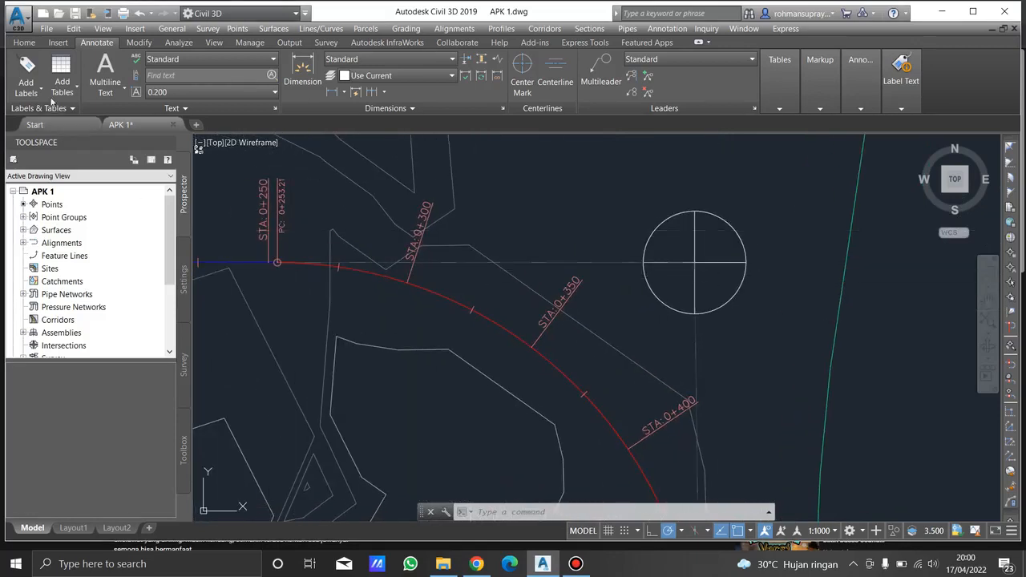
# - Start adding labels to the alignment with label type Multiple Point of Intersection and the Standard point of intersection label style
pyautogui.click(442, 294)
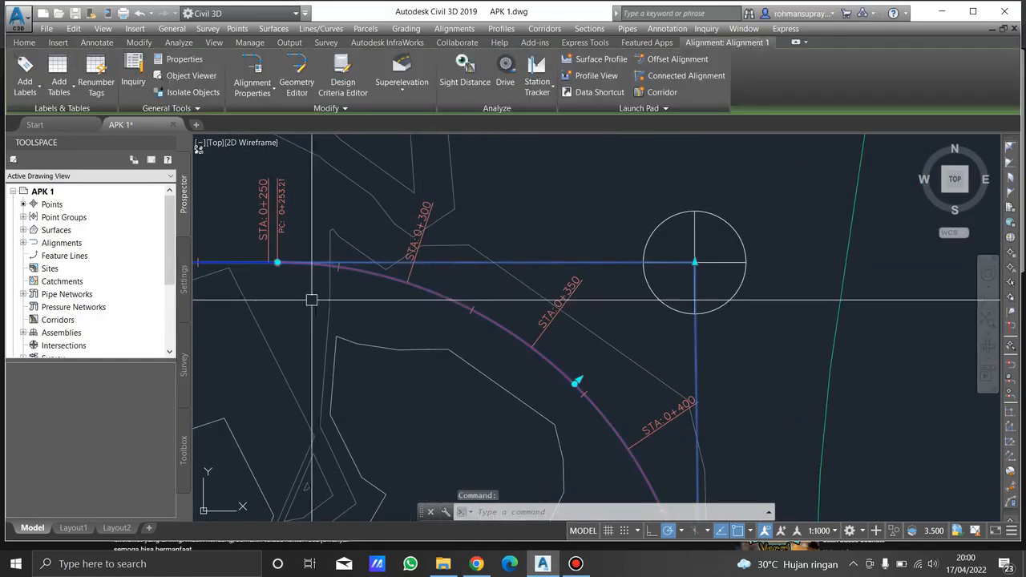
pyautogui.click(25, 88)
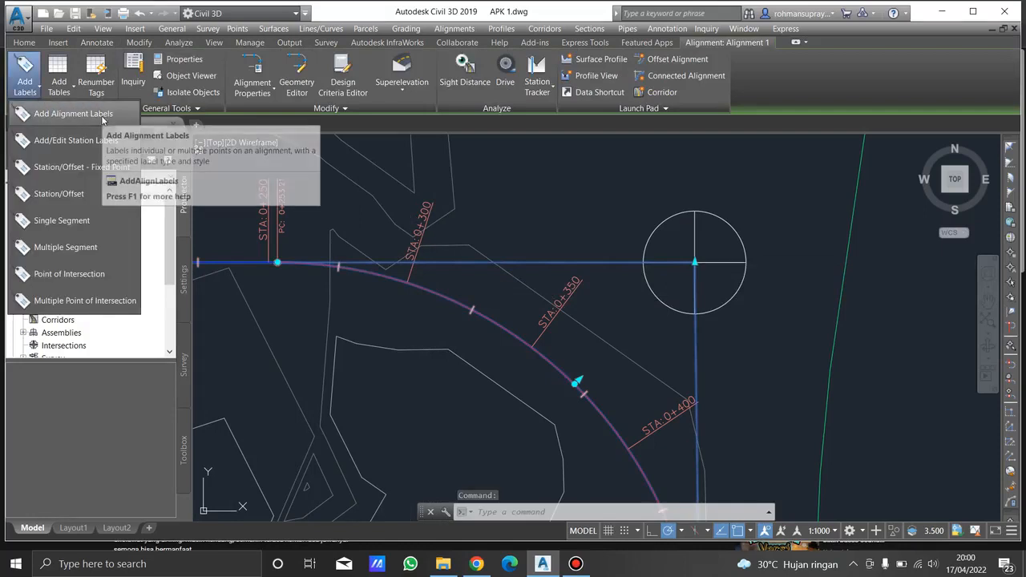
pyautogui.click(102, 119)
pyautogui.click(81, 71)
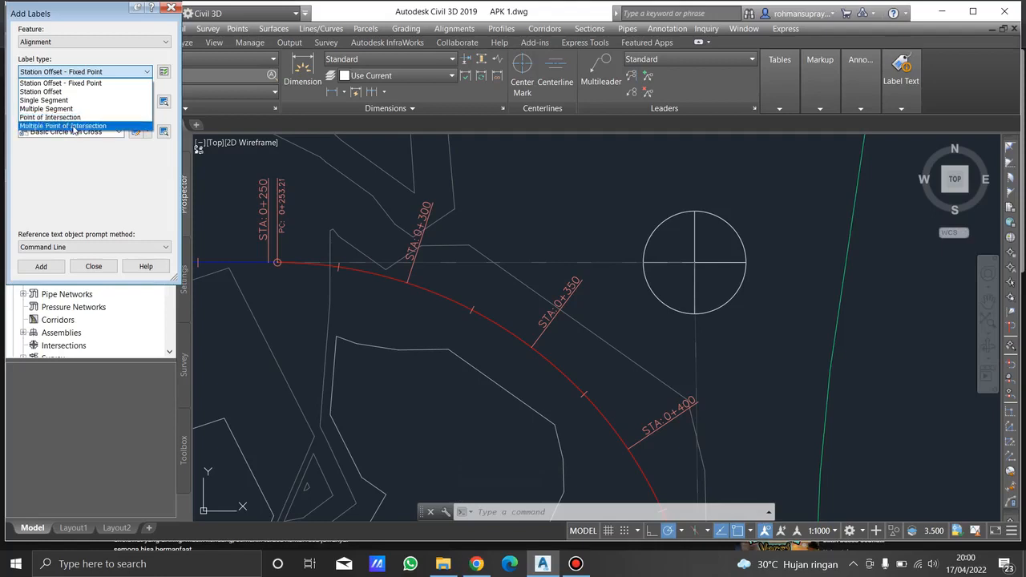
pyautogui.click(73, 126)
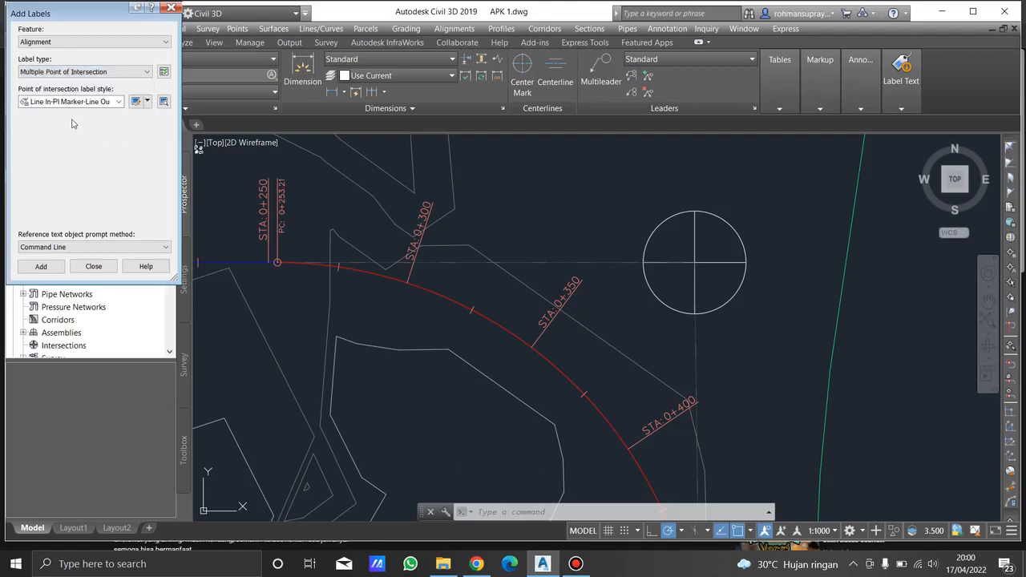
pyautogui.click(118, 101)
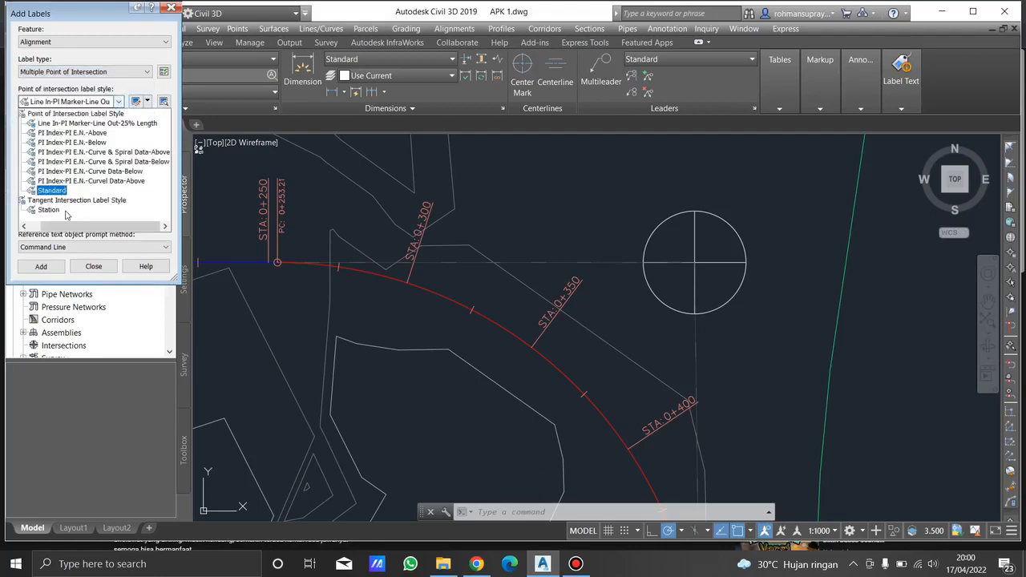
pyautogui.click(50, 190)
# - Create a new point of intersection label style named PI TAGGING
pyautogui.click(147, 101)
pyautogui.click(124, 125)
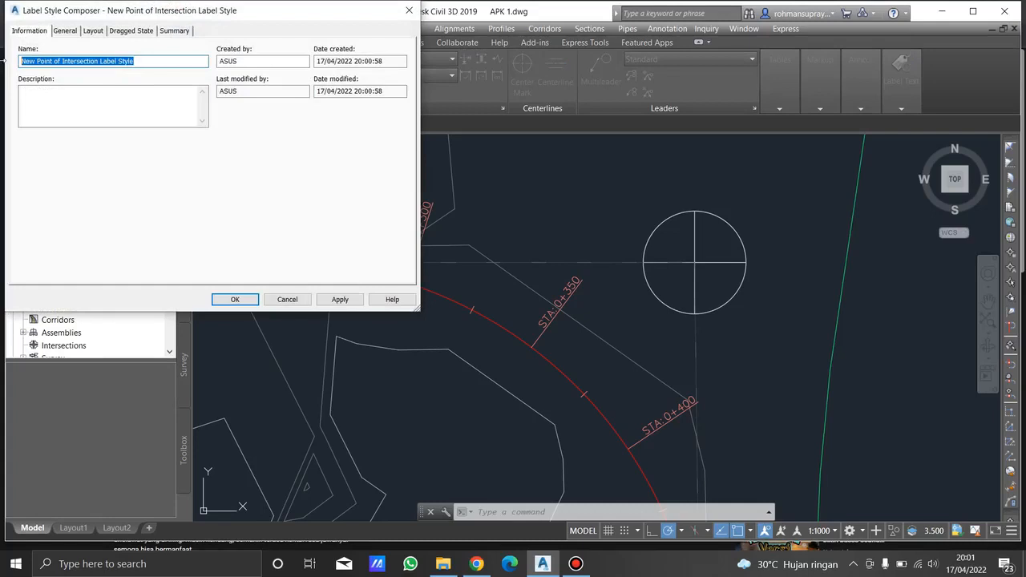
pyautogui.write('TAGGING')
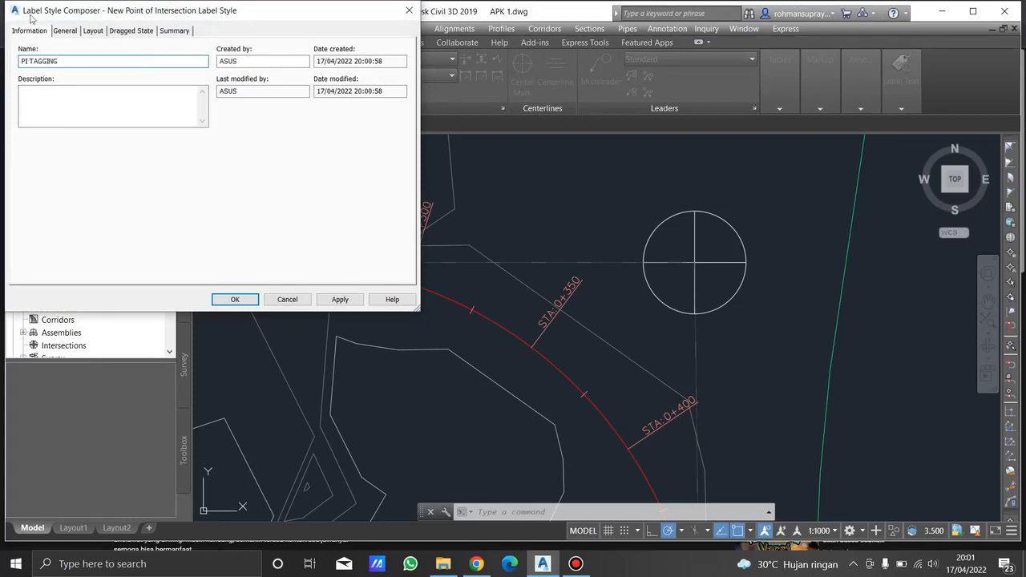
# - Delete all the default text components from the PI TAGGING label layout
pyautogui.click(93, 30)
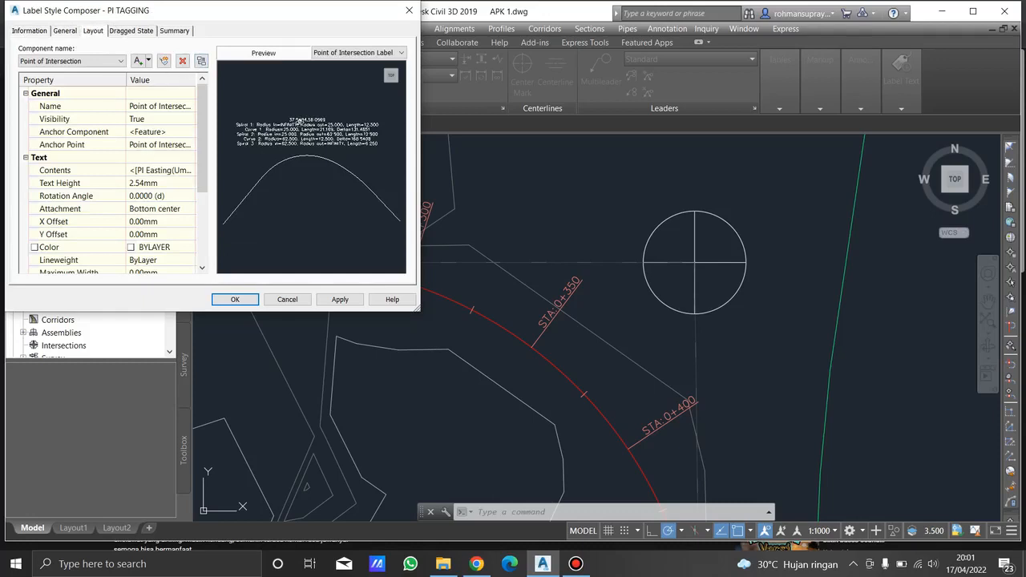
pyautogui.click(183, 61)
pyautogui.click(183, 61)
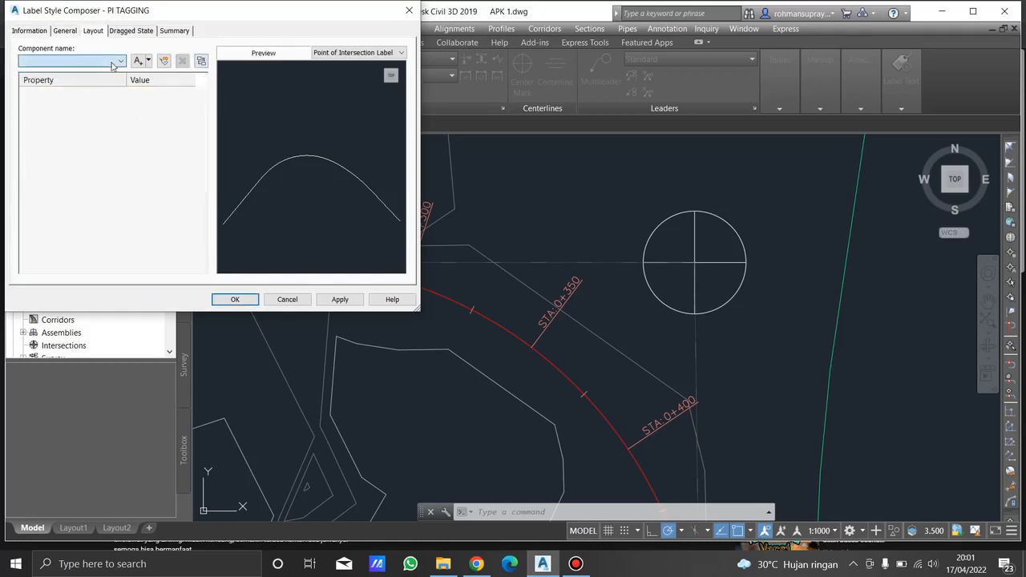
# - Add a block component to the label layout and name it FRAME TAGGING
pyautogui.click(150, 61)
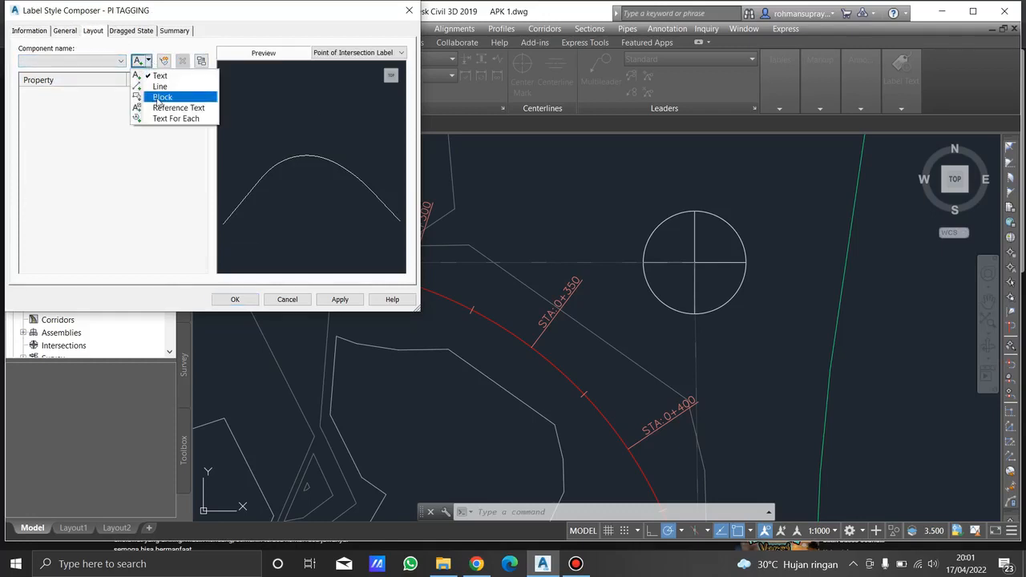
pyautogui.click(152, 94)
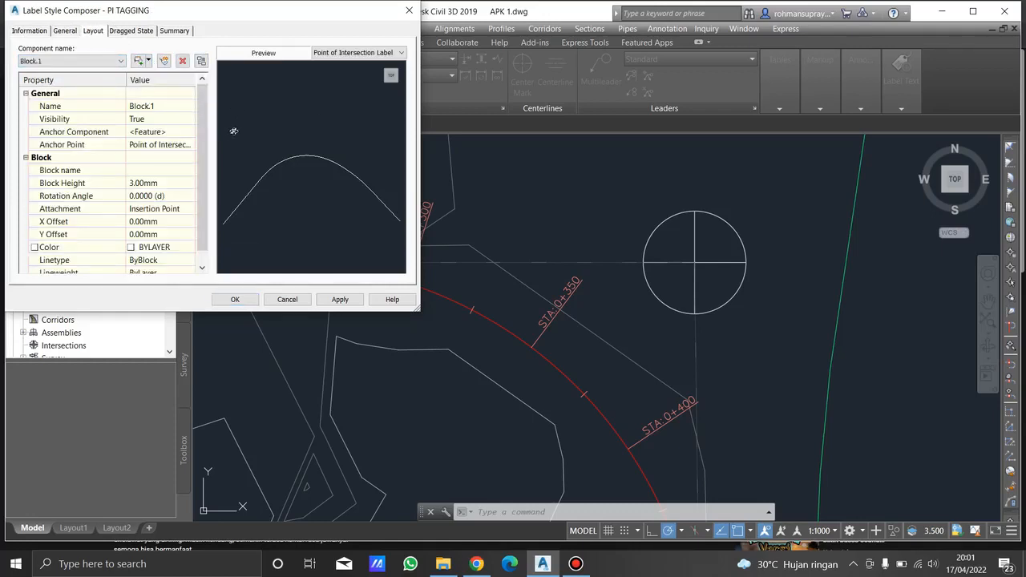
pyautogui.click(189, 106)
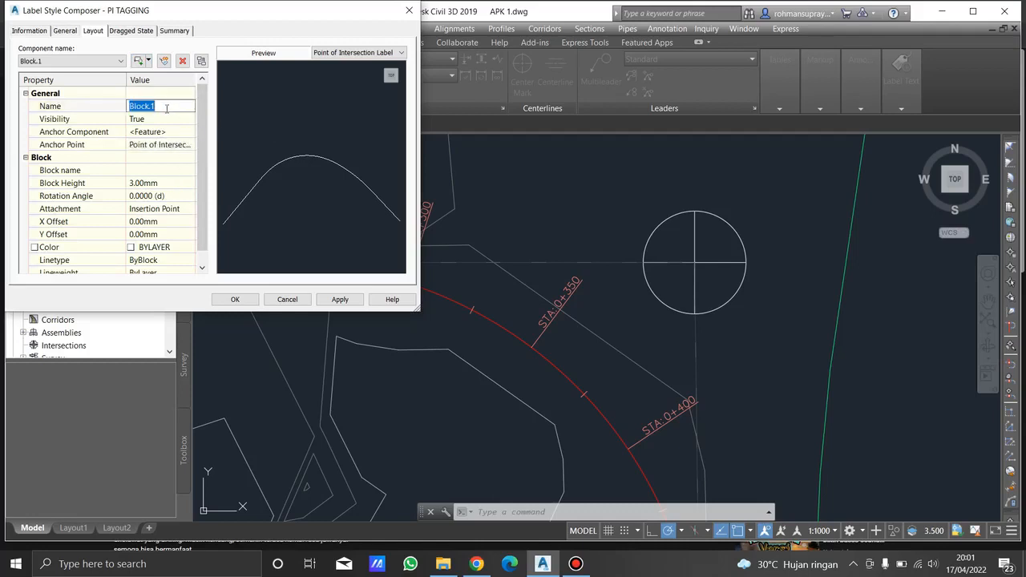
pyautogui.write('FRAME TAGGING')
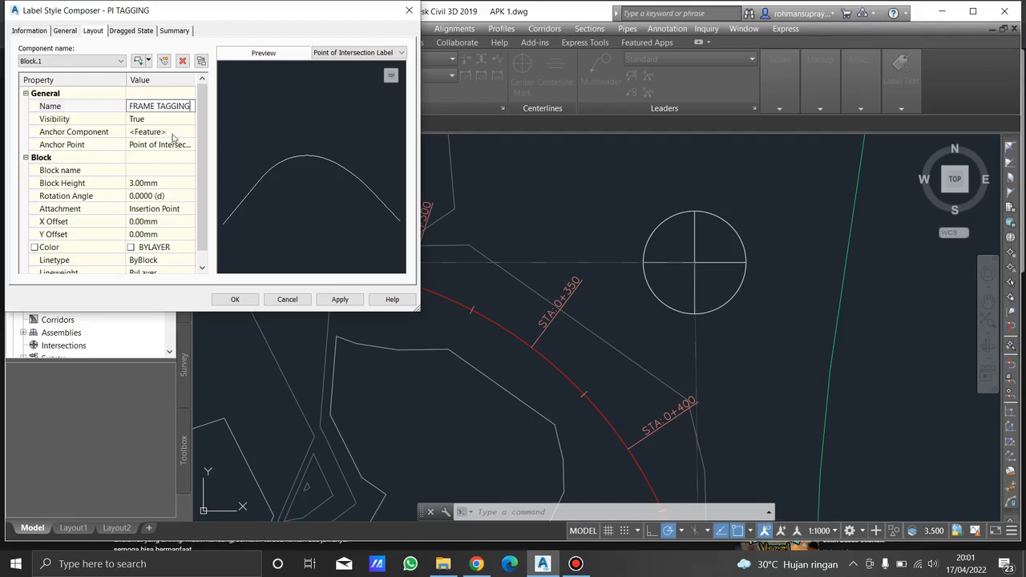
# - Assign the FRAME TAGGING block as the block used by the FRAME TAGGING component
pyautogui.click(183, 175)
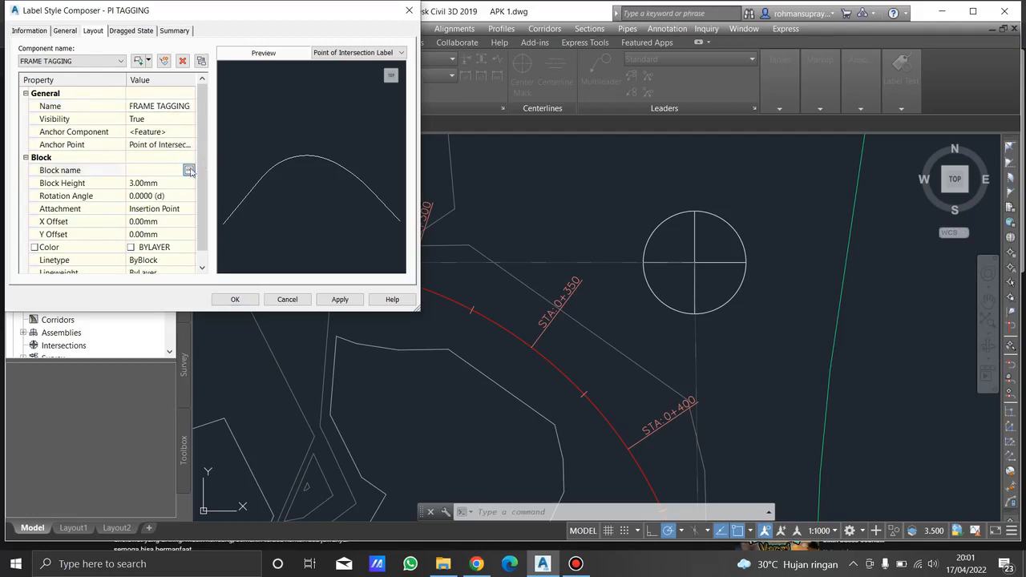
pyautogui.click(188, 170)
pyautogui.scroll(-5, 160, 164)
pyautogui.scroll(-7, 160, 164)
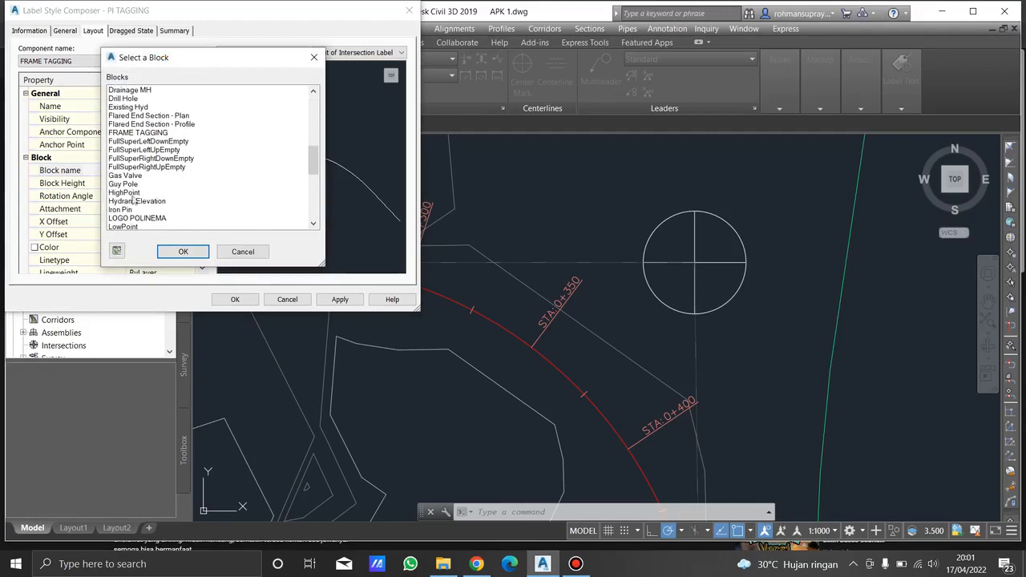
pyautogui.scroll(4, 139, 187)
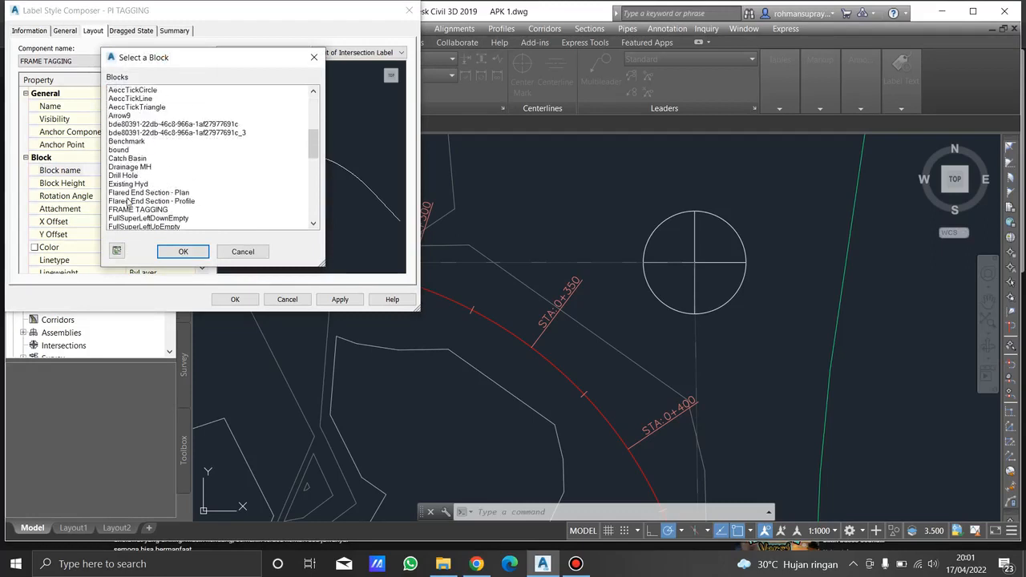
pyautogui.click(140, 210)
pyautogui.click(182, 250)
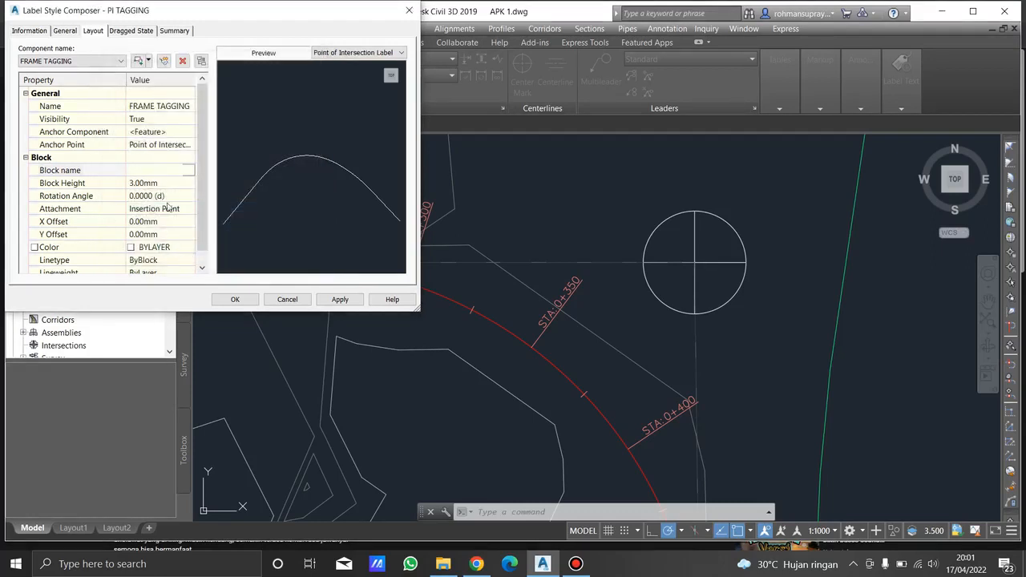
# - Set the block height of the FRAME TAGGING component to 15 mm
pyautogui.scroll(2, 327, 113)
pyautogui.moveTo(300, 160); pyautogui.dragTo(305, 271, button='middle')
pyautogui.scroll(1, 300, 157)
pyautogui.scroll(2, 302, 162)
pyautogui.click(168, 183)
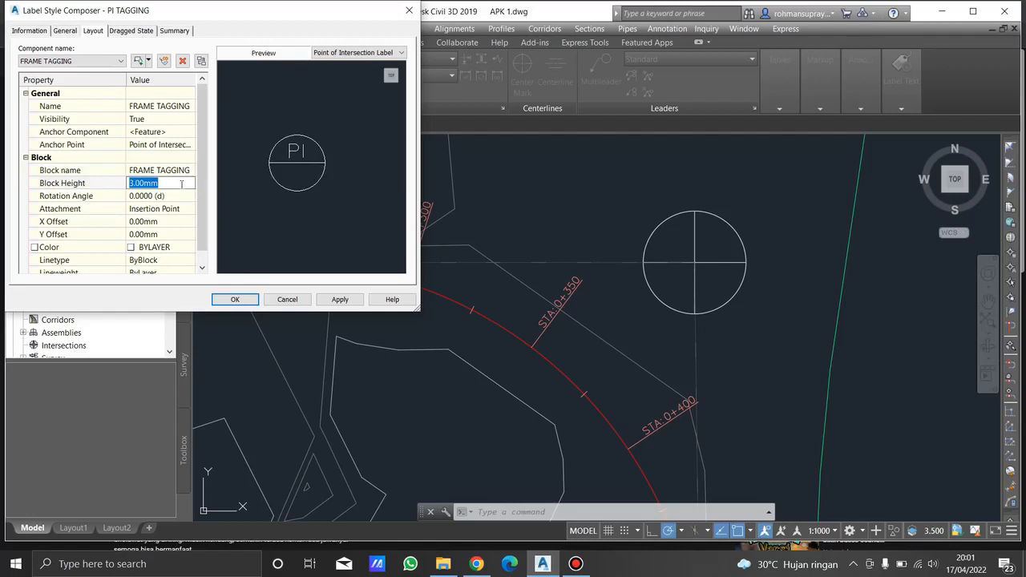
pyautogui.write('15')
pyautogui.click(170, 196)
pyautogui.scroll(-4, 309, 167)
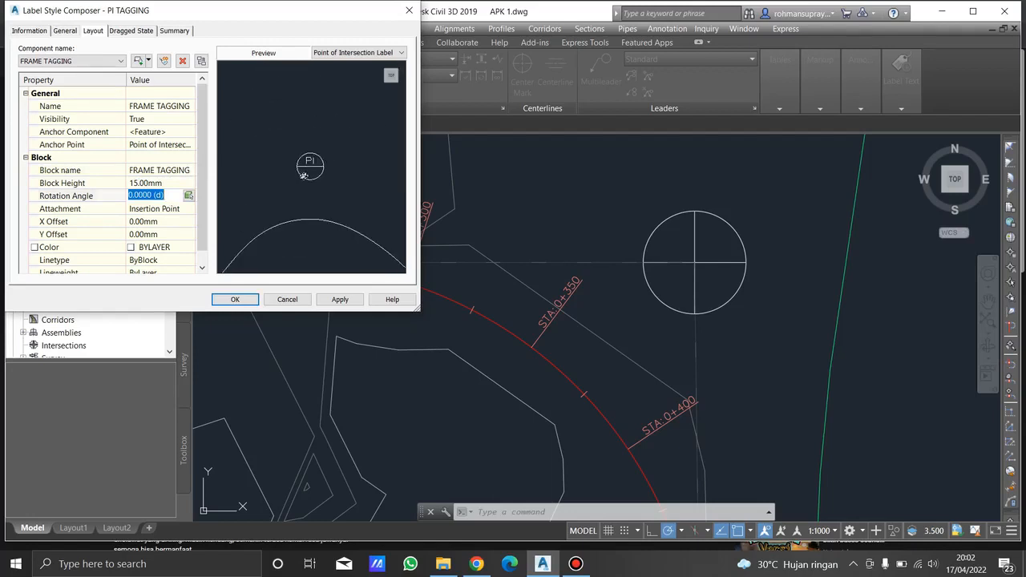
pyautogui.scroll(1, 309, 168)
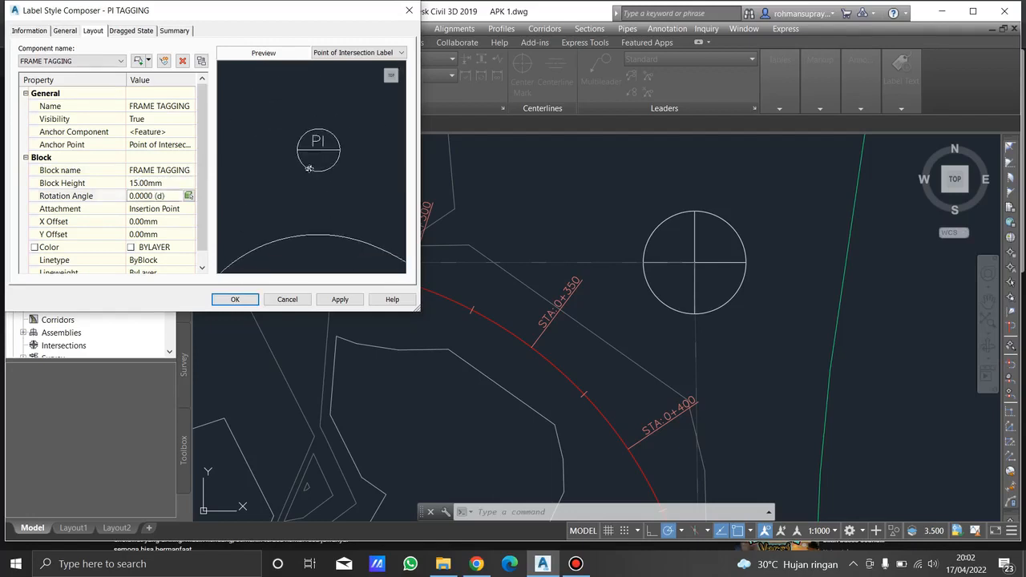
pyautogui.click(156, 195)
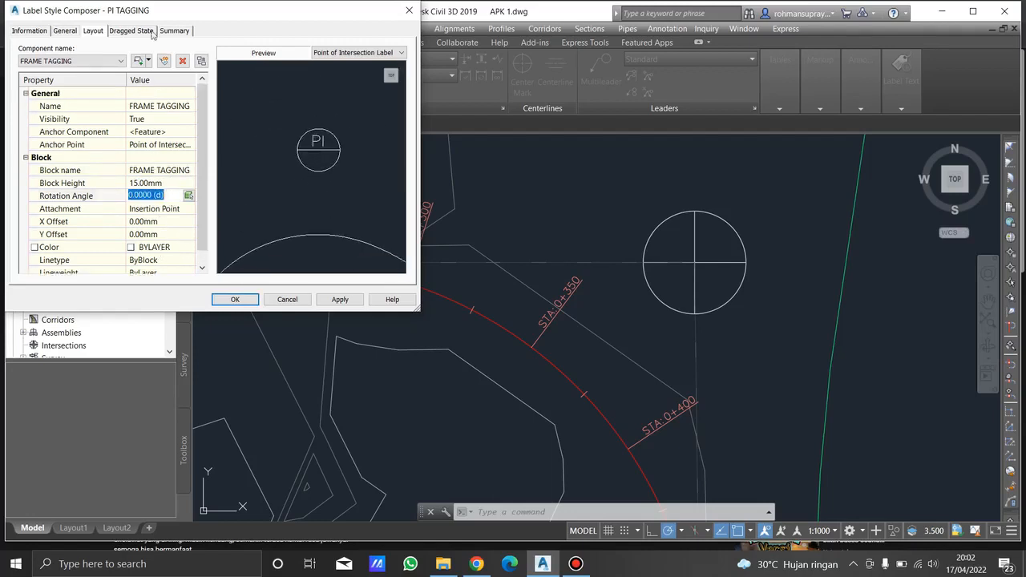
pyautogui.scroll(2, 319, 170)
pyautogui.scroll(3, 319, 171)
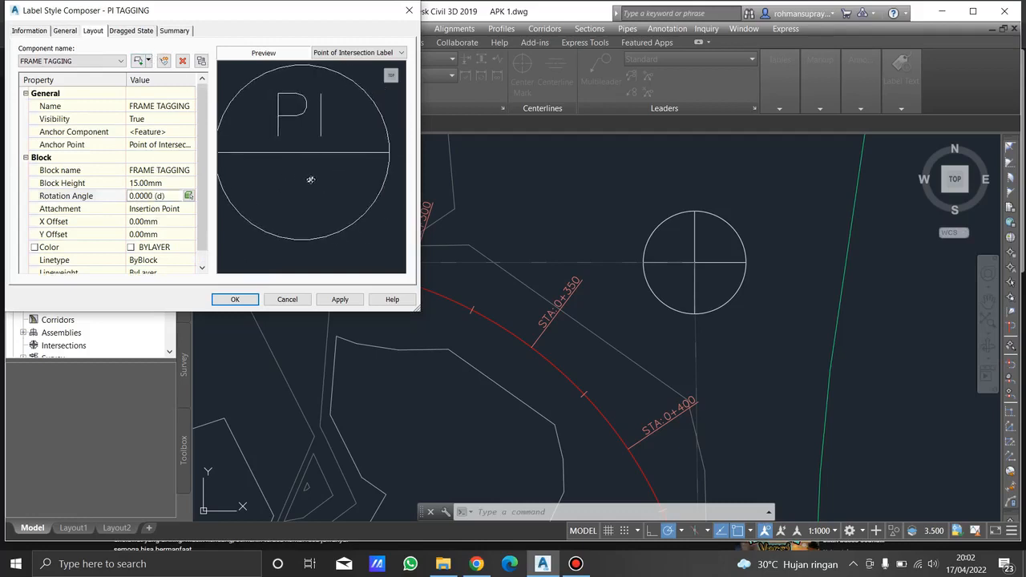
pyautogui.moveTo(296, 165)
pyautogui.mouseDown(button='middle')
pyautogui.moveTo(319, 152)
pyautogui.moveTo(316, 165)
pyautogui.mouseUp(button='middle')
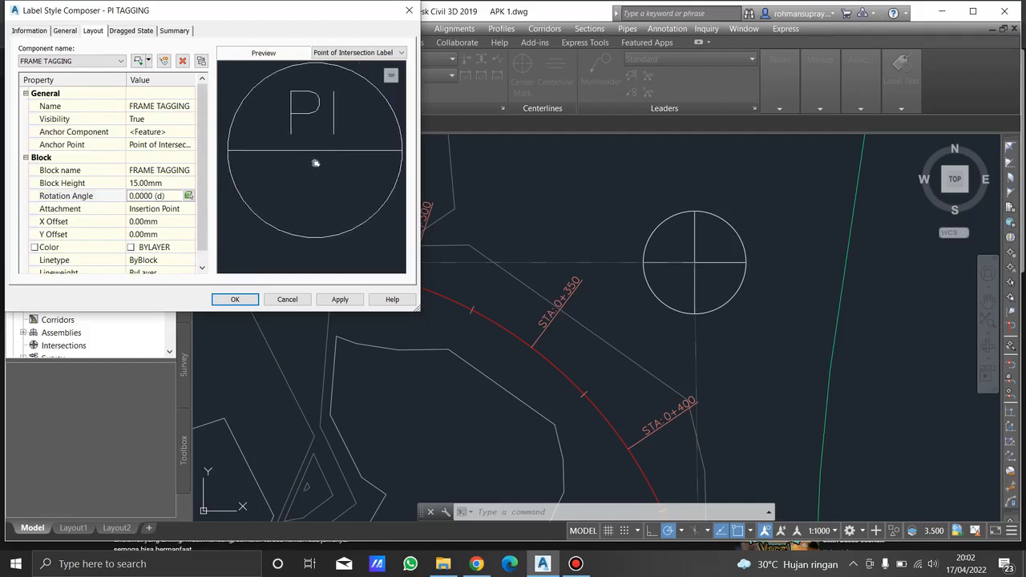
# - Add a text component to the PI TAGGING label layout and name it NO PI
pyautogui.click(148, 62)
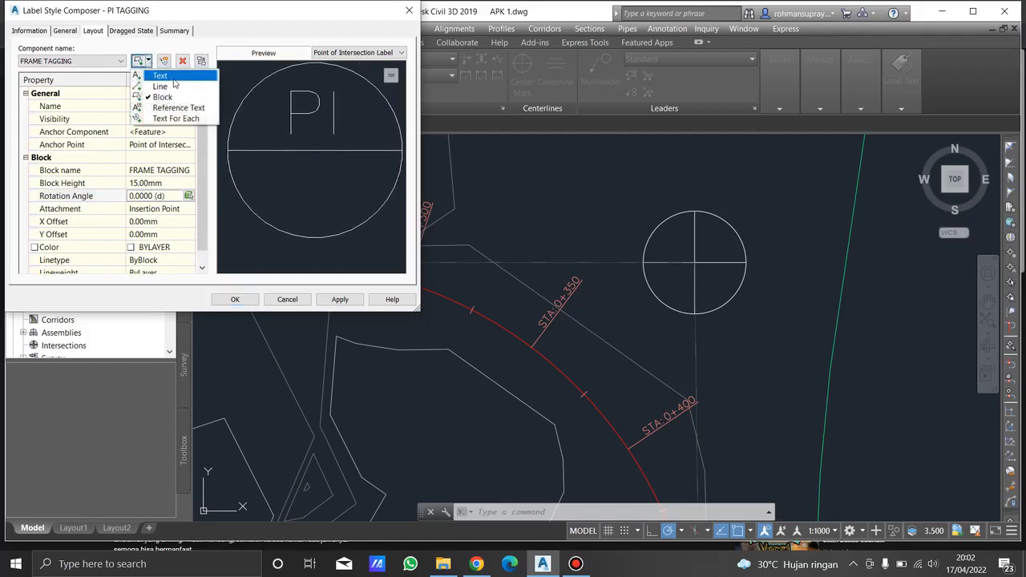
pyautogui.click(173, 79)
pyautogui.click(169, 107)
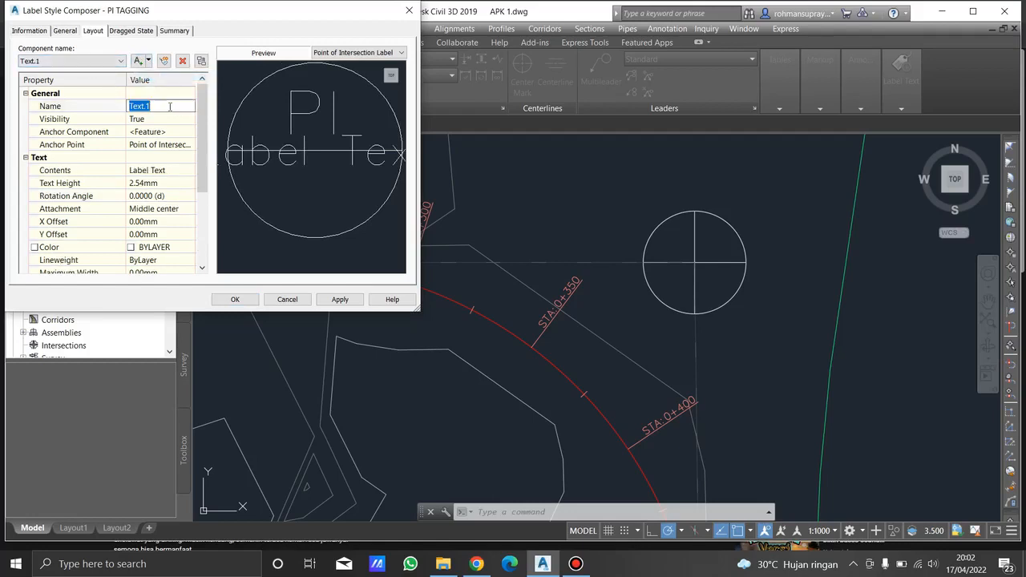
pyautogui.write('JN')
# - Anchor the NO PI text to the FRAME TAGGING component with anchor point Bottom Center
pyautogui.click(172, 133)
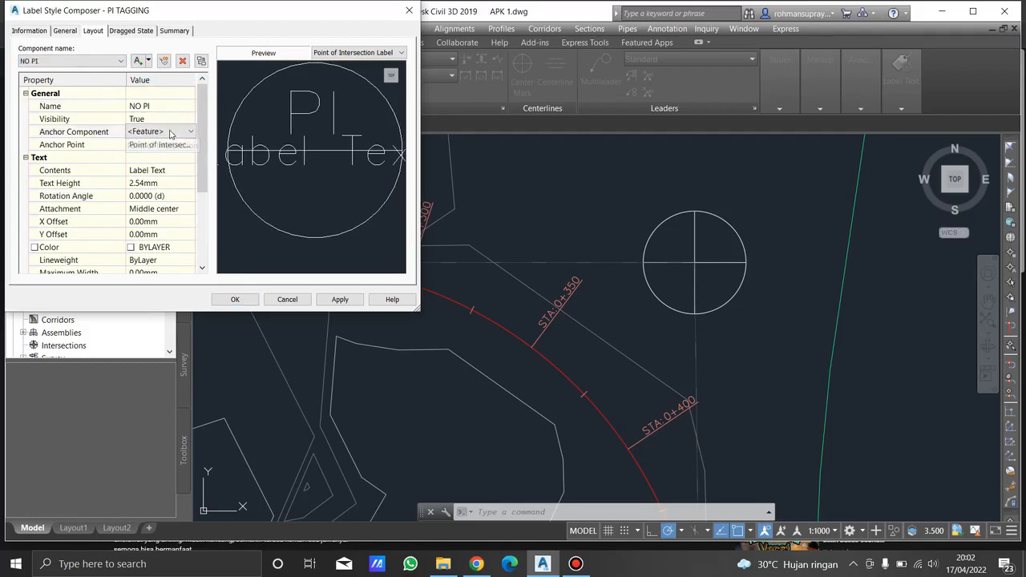
pyautogui.click(176, 133)
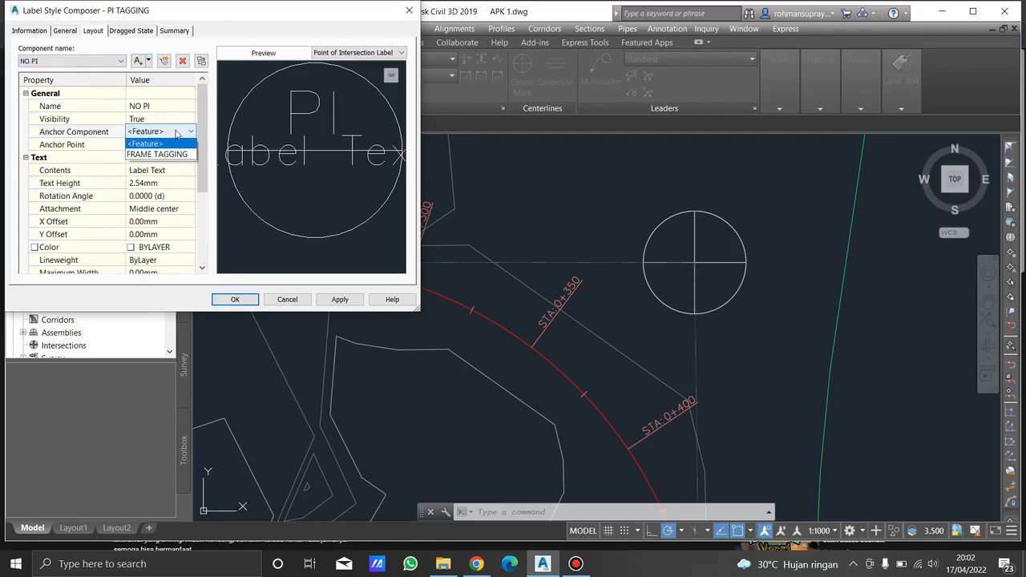
pyautogui.click(148, 155)
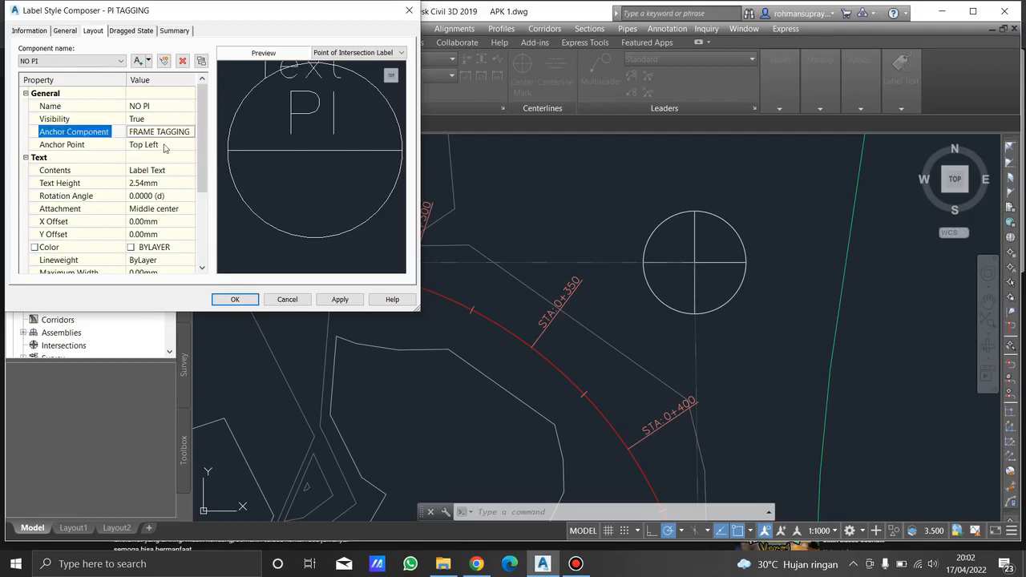
pyautogui.click(165, 146)
pyautogui.click(165, 146)
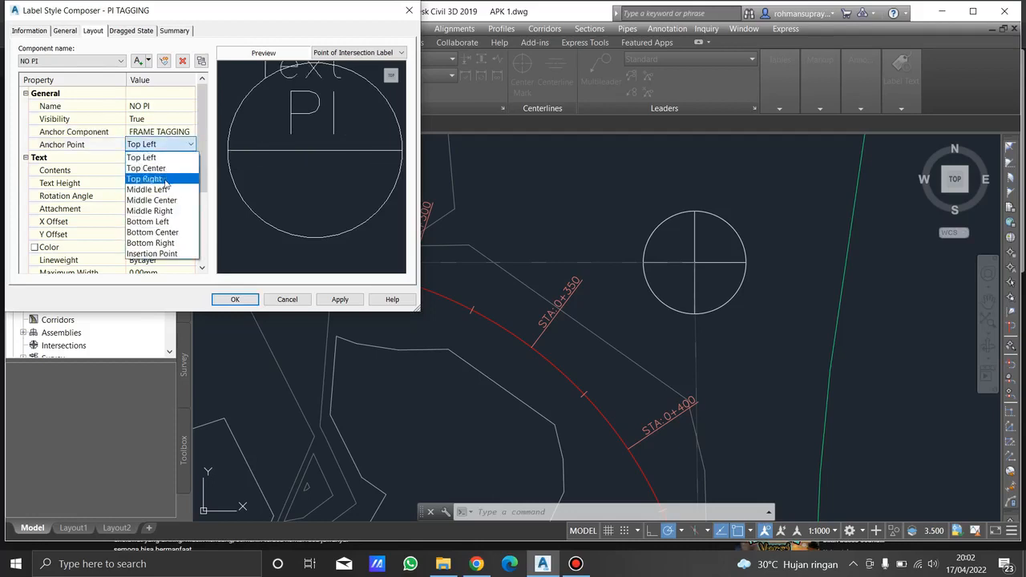
pyautogui.click(178, 232)
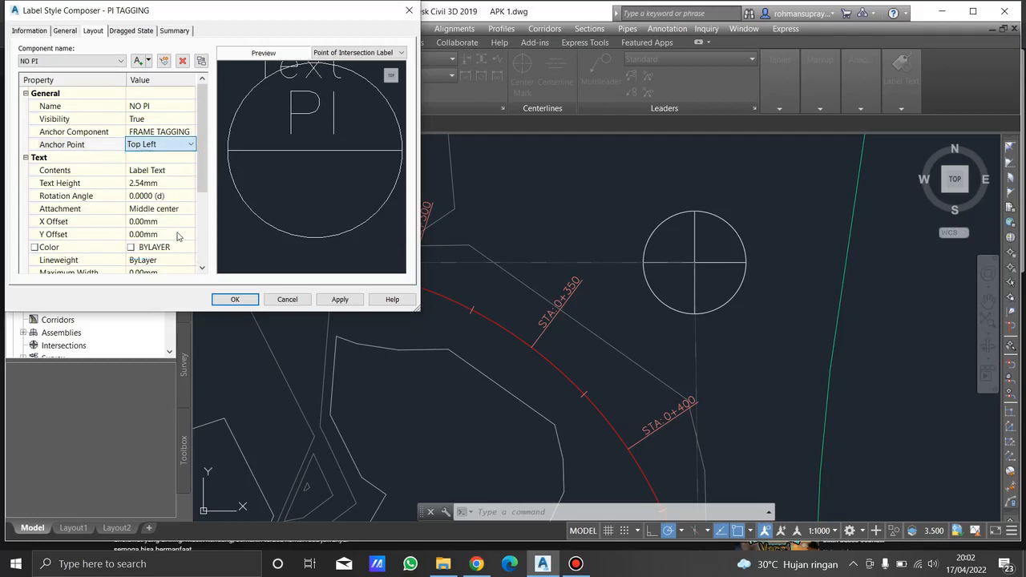
# - Try Middle Center as the anchor point of the NO PI text
pyautogui.scroll(-1, 163, 218)
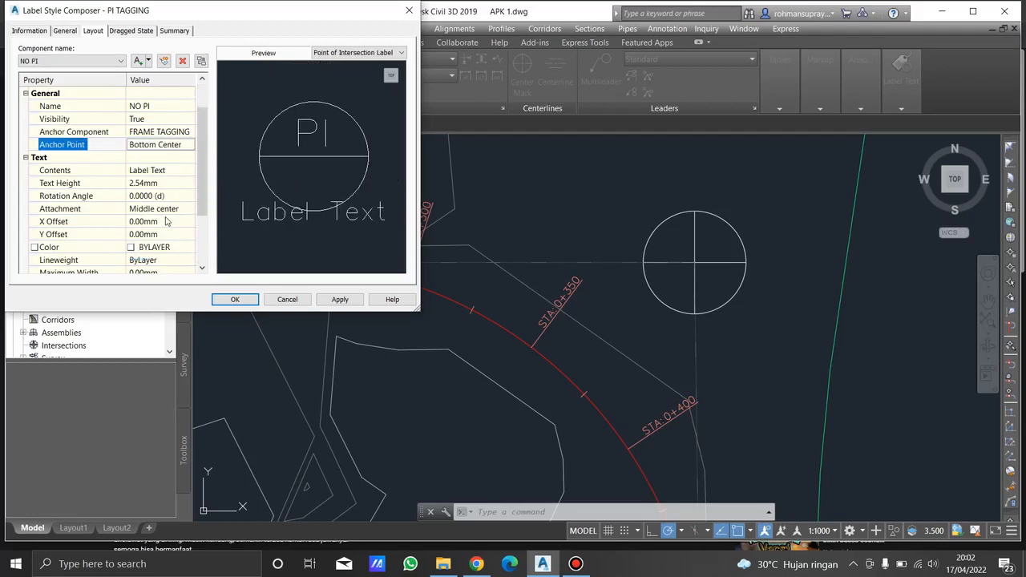
pyautogui.click(184, 106)
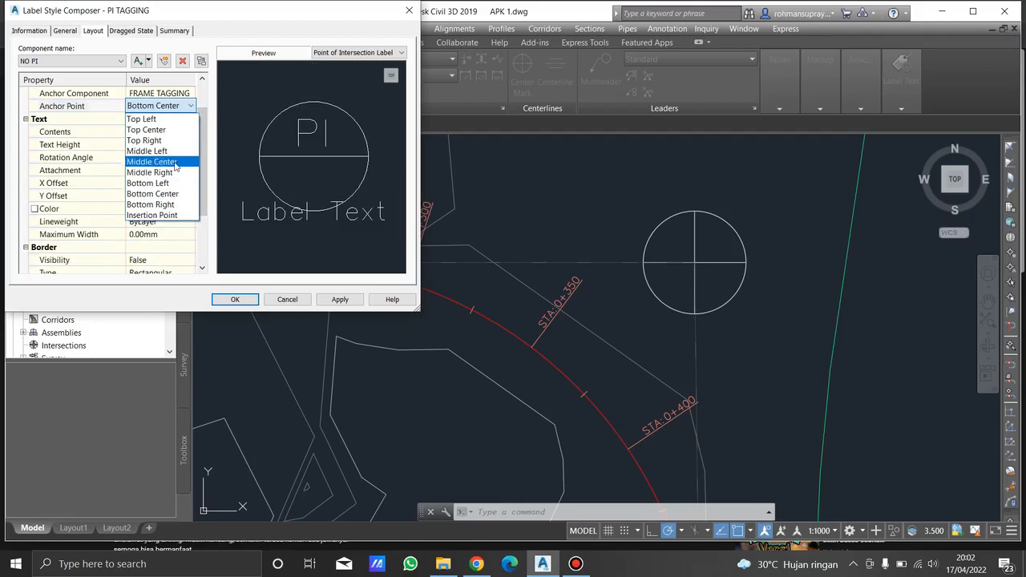
pyautogui.click(176, 162)
# - Set the attachment of the NO PI text to Bottom center
pyautogui.moveTo(202, 172)
pyautogui.mouseDown()
pyautogui.moveTo(203, 194)
pyautogui.moveTo(206, 164)
pyautogui.mouseUp()
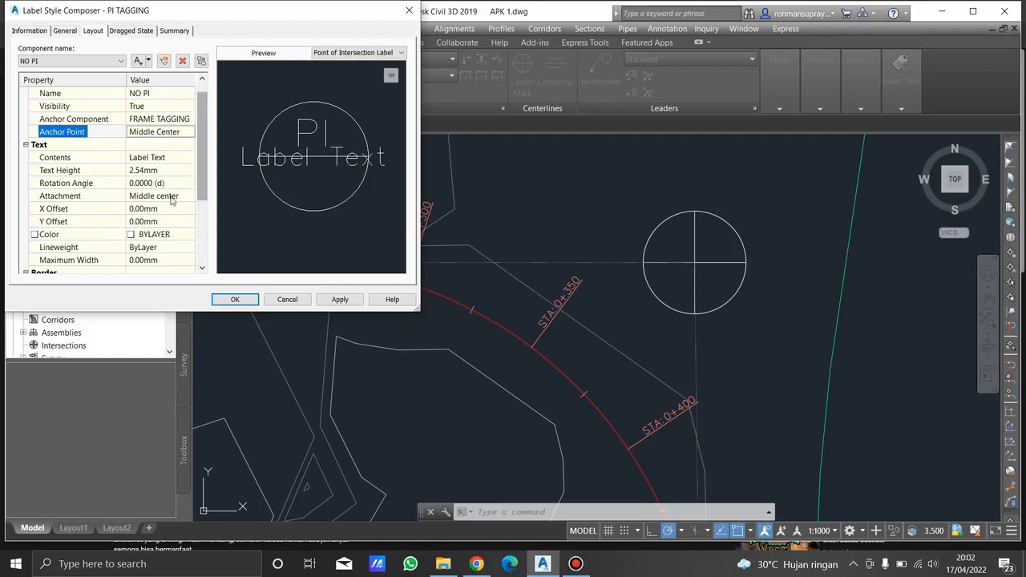
pyautogui.click(186, 196)
pyautogui.click(191, 196)
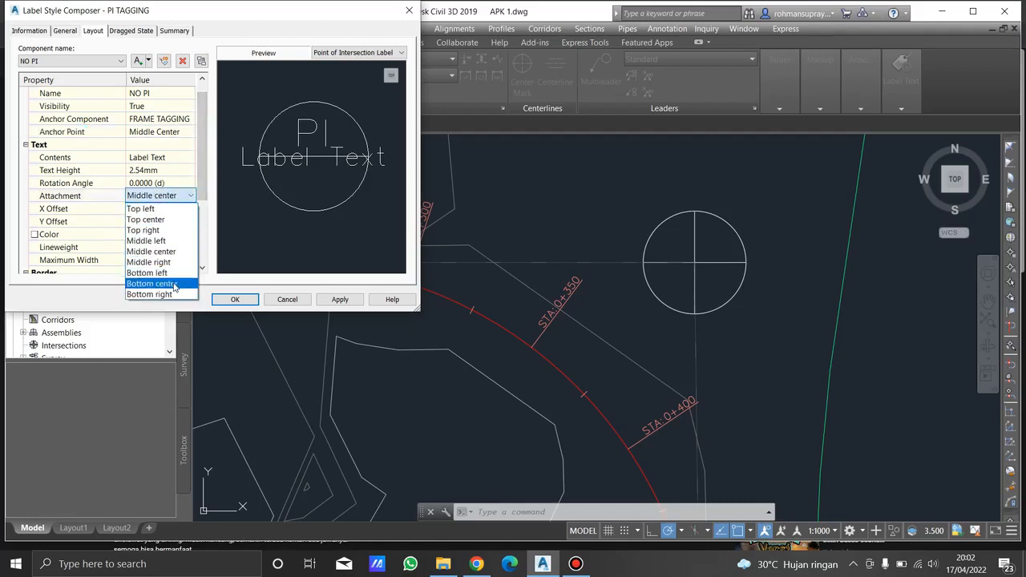
pyautogui.click(173, 284)
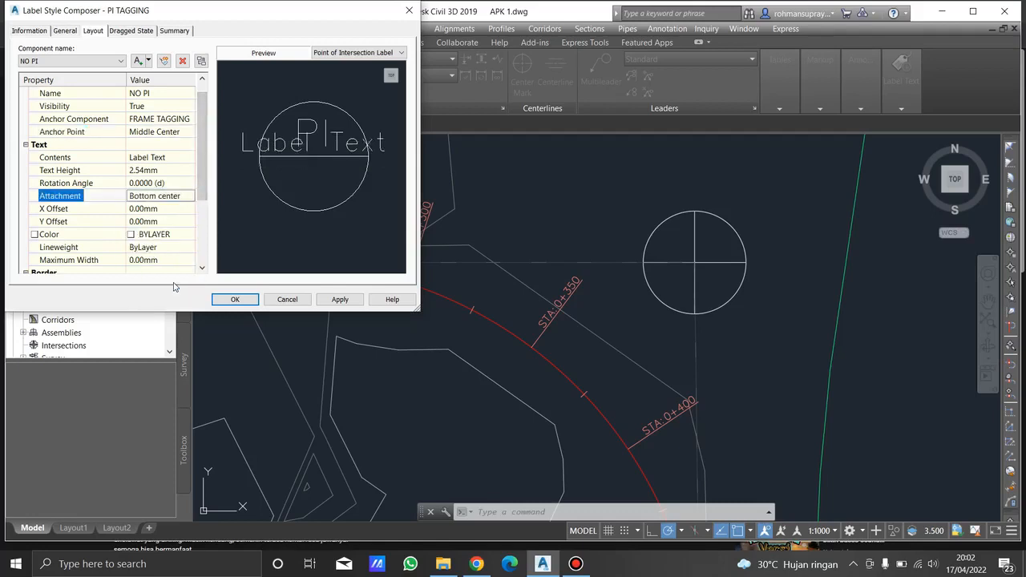
# - Change the anchor point of the NO PI text back to Bottom Center
pyautogui.click(178, 132)
pyautogui.click(189, 131)
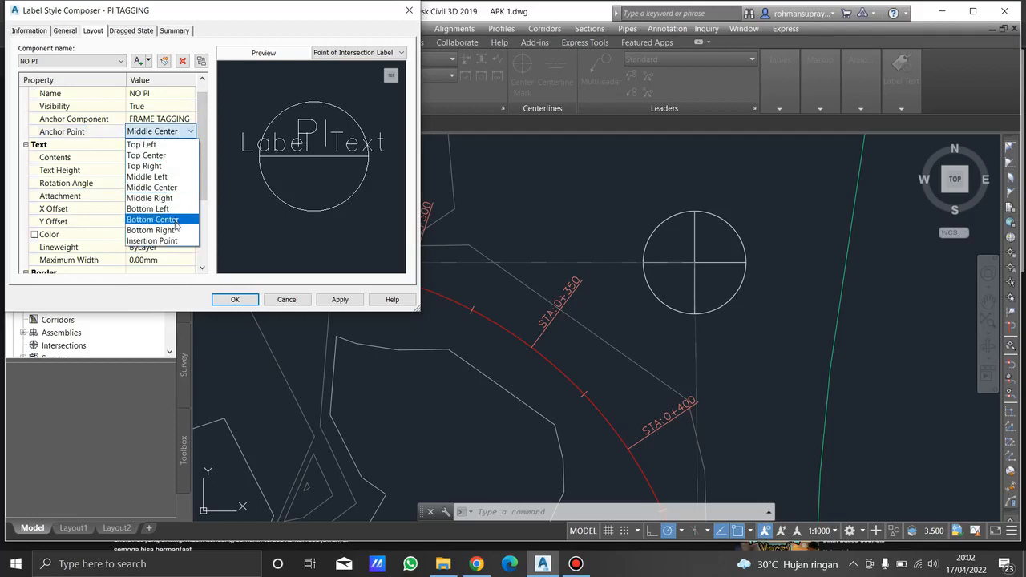
pyautogui.click(178, 225)
pyautogui.click(163, 221)
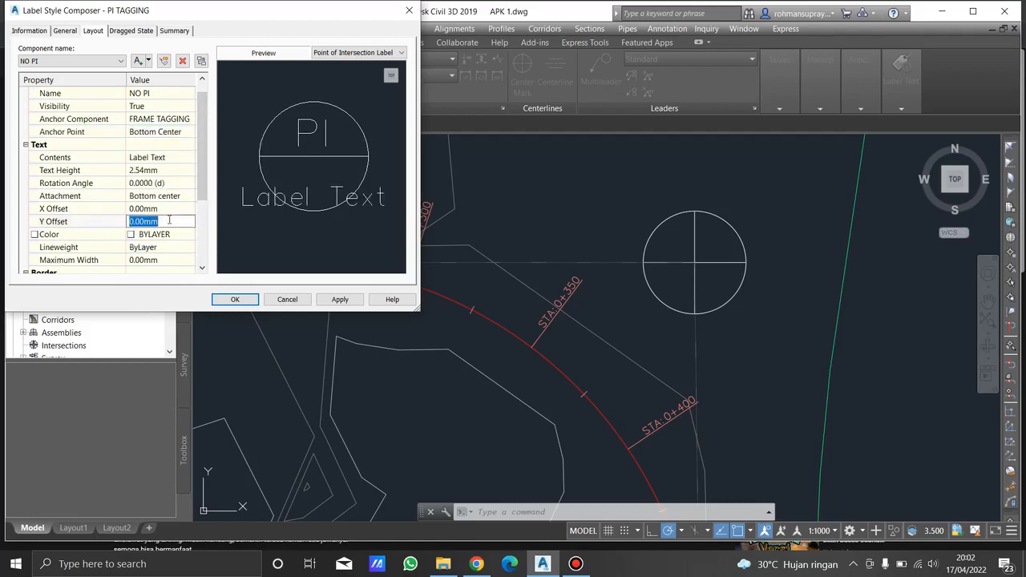
pyautogui.click(164, 170)
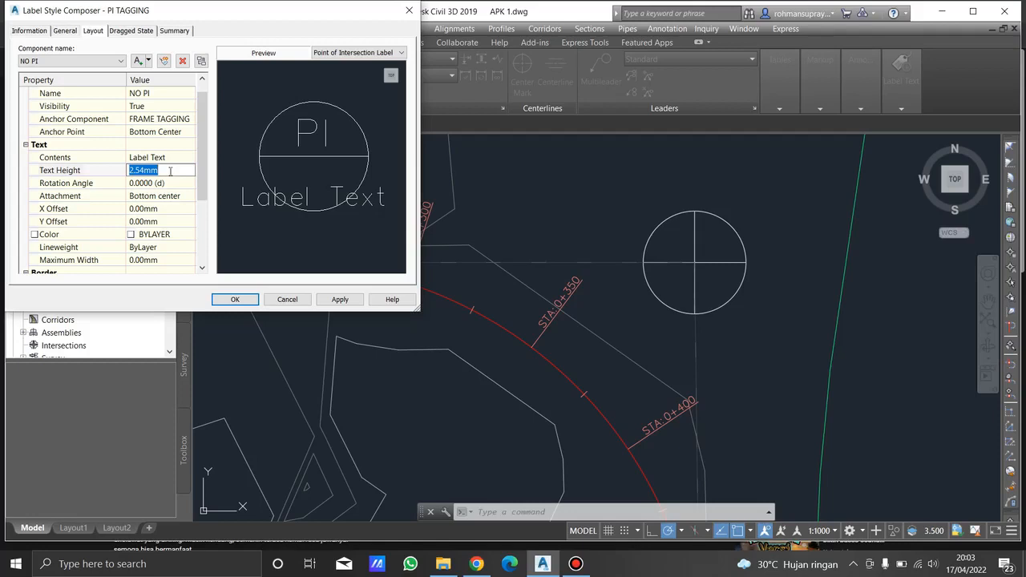
# - Replace the default contents of the NO PI text with the Alignment PI Index property
pyautogui.click(187, 158)
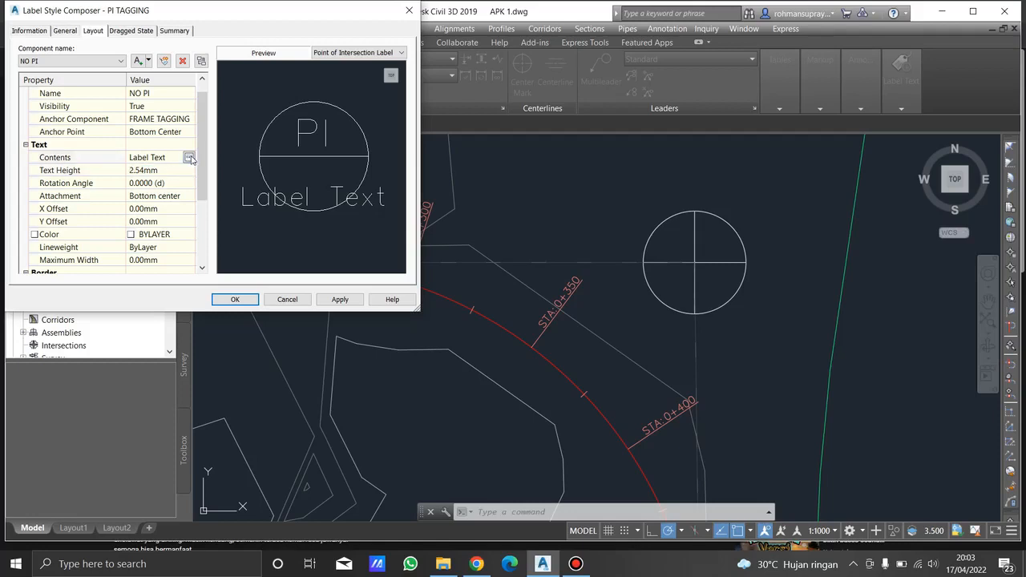
pyautogui.click(190, 158)
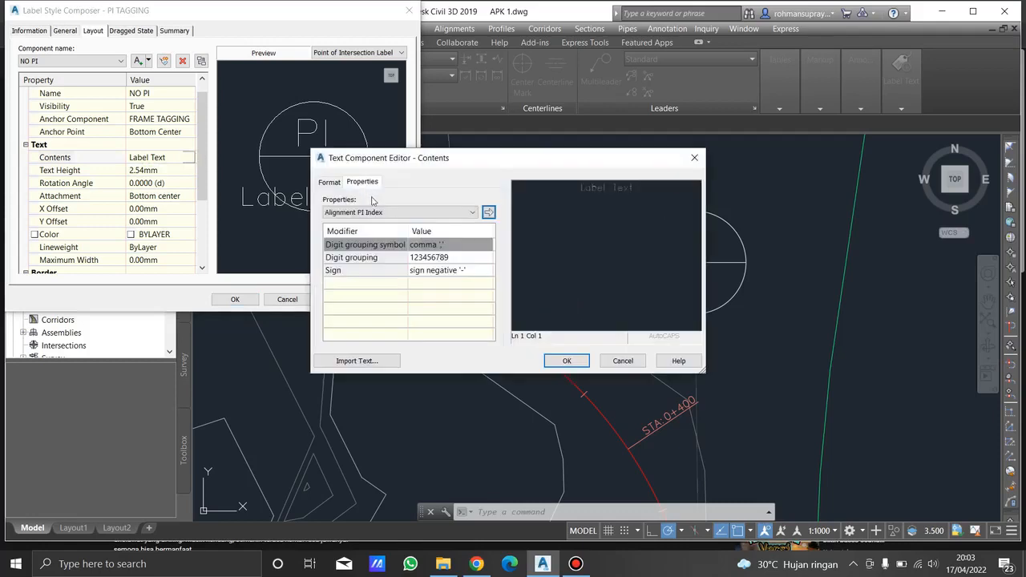
pyautogui.moveTo(640, 194); pyautogui.dragTo(530, 196)
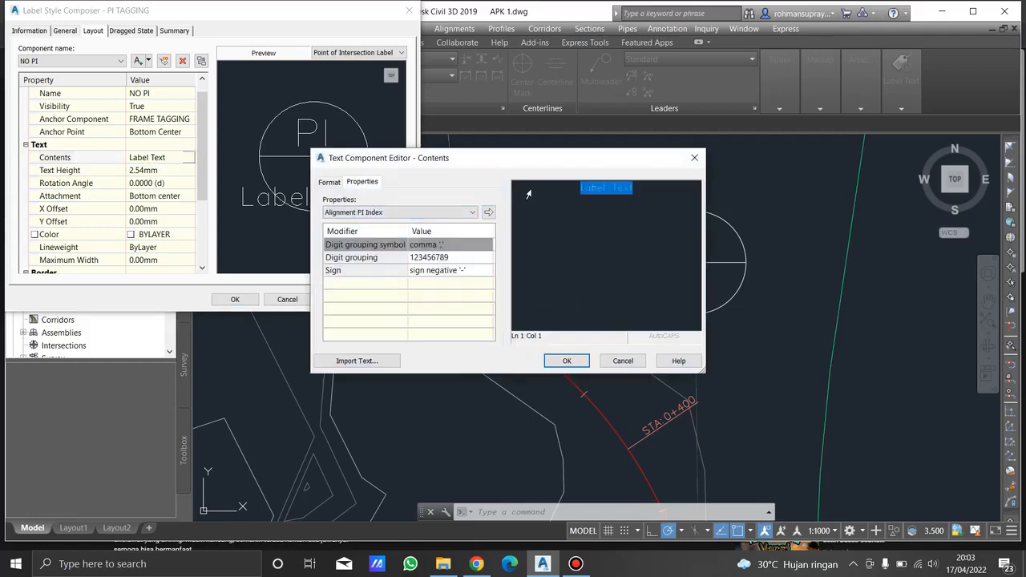
pyautogui.press('Delete')
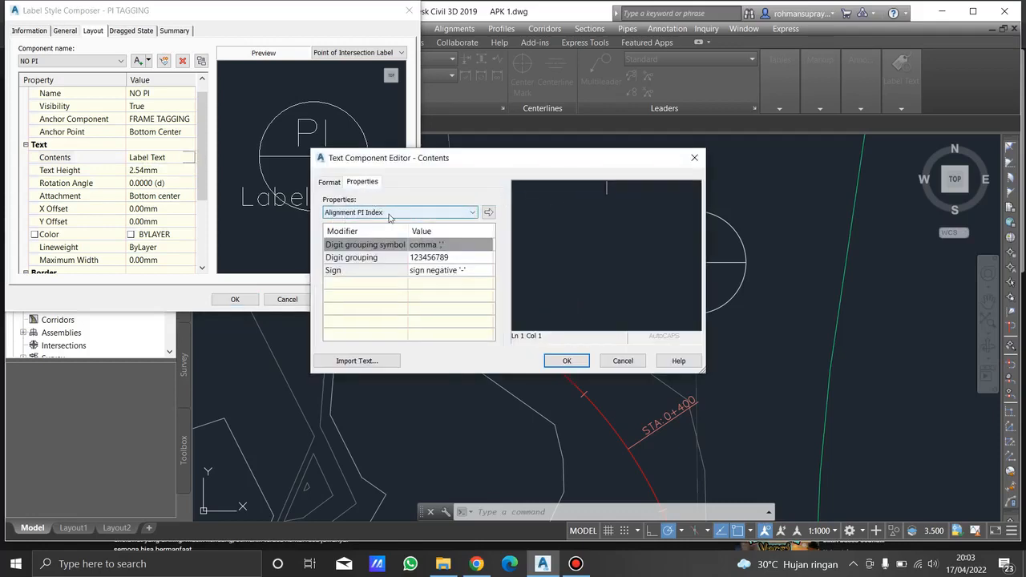
pyautogui.click(460, 217)
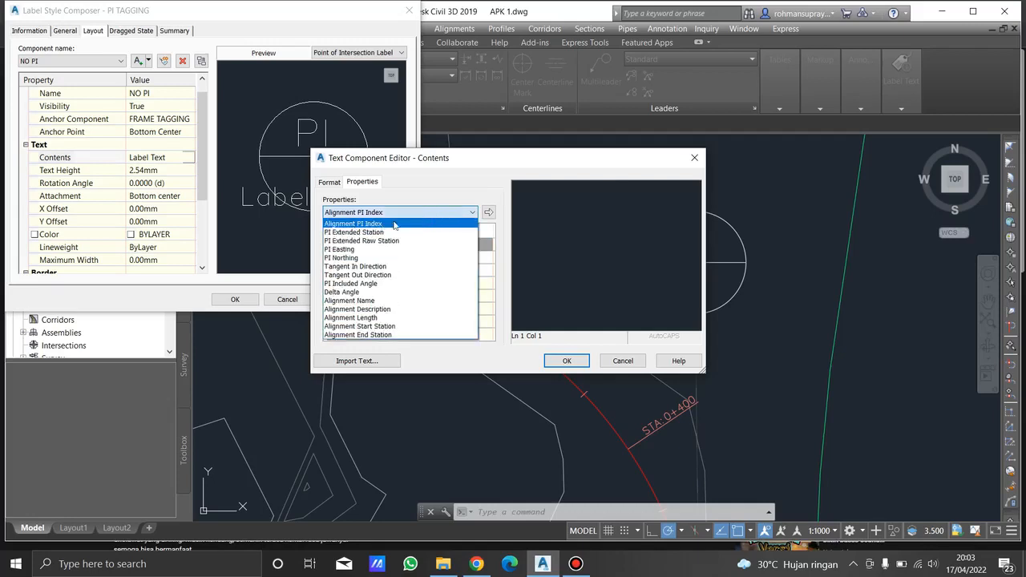
pyautogui.click(418, 197)
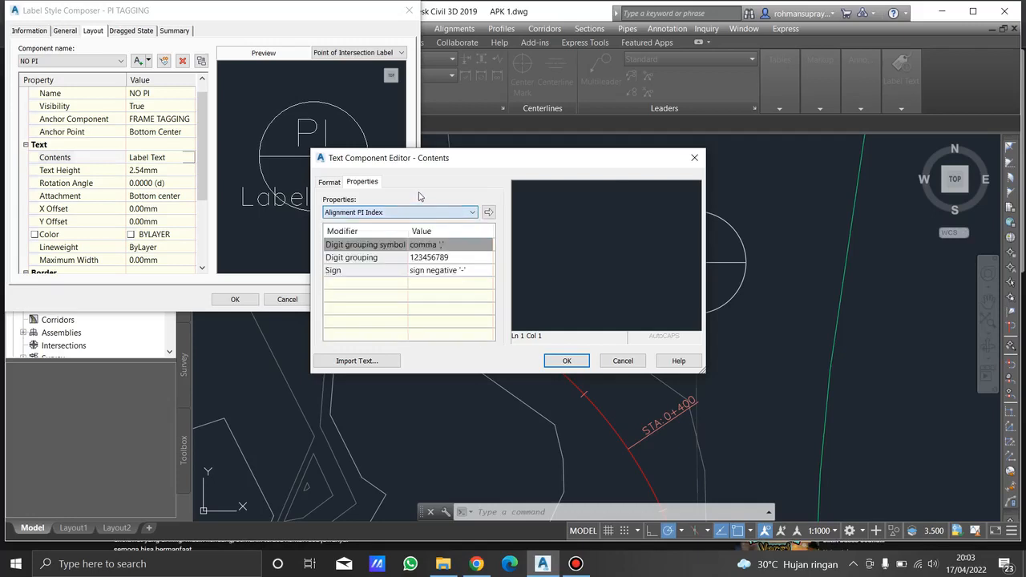
pyautogui.click(488, 212)
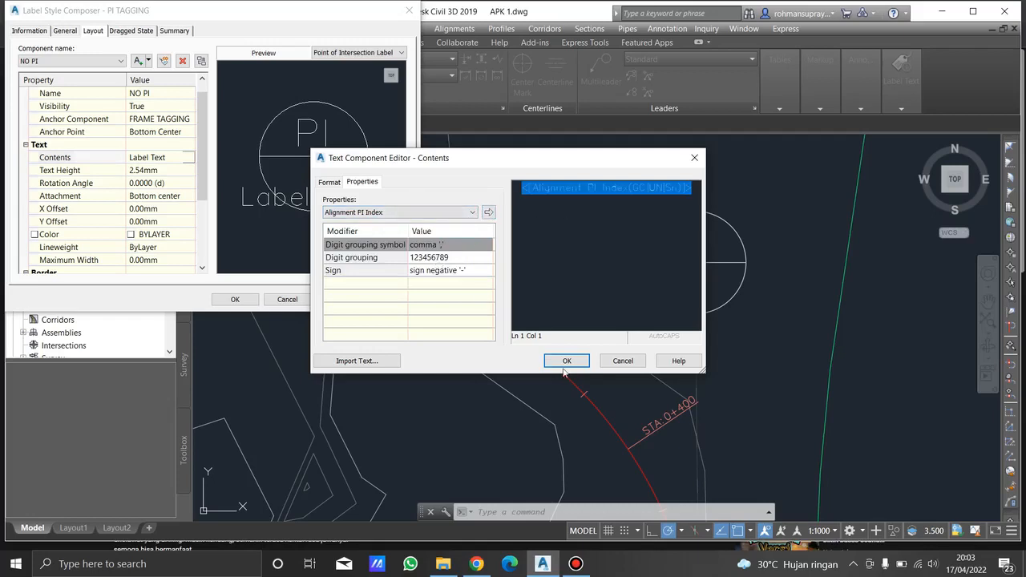
pyautogui.click(565, 361)
# - Set the text height of the NO PI component to 5 mm
pyautogui.click(163, 171)
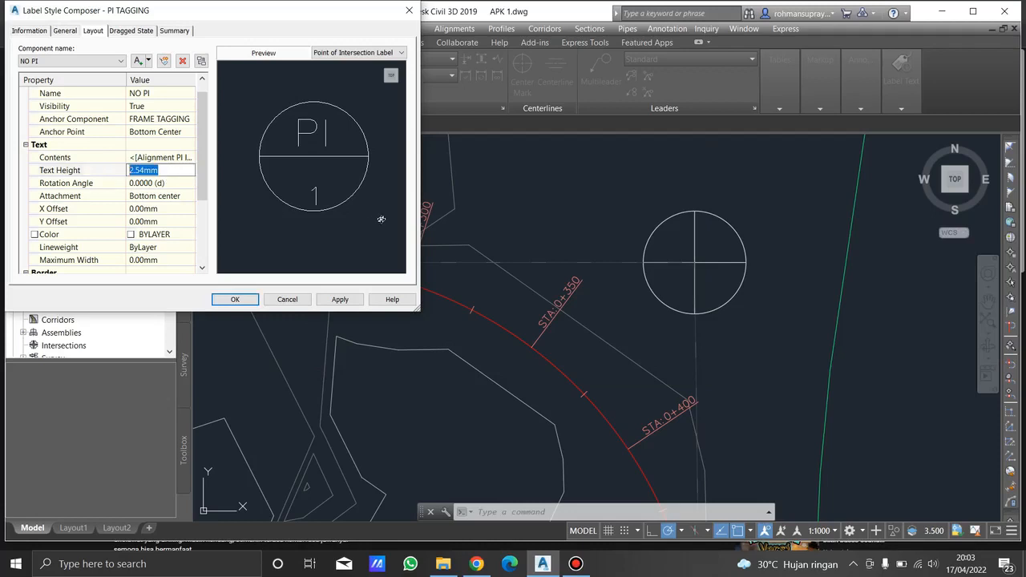
pyautogui.write('5')
pyautogui.click(152, 208)
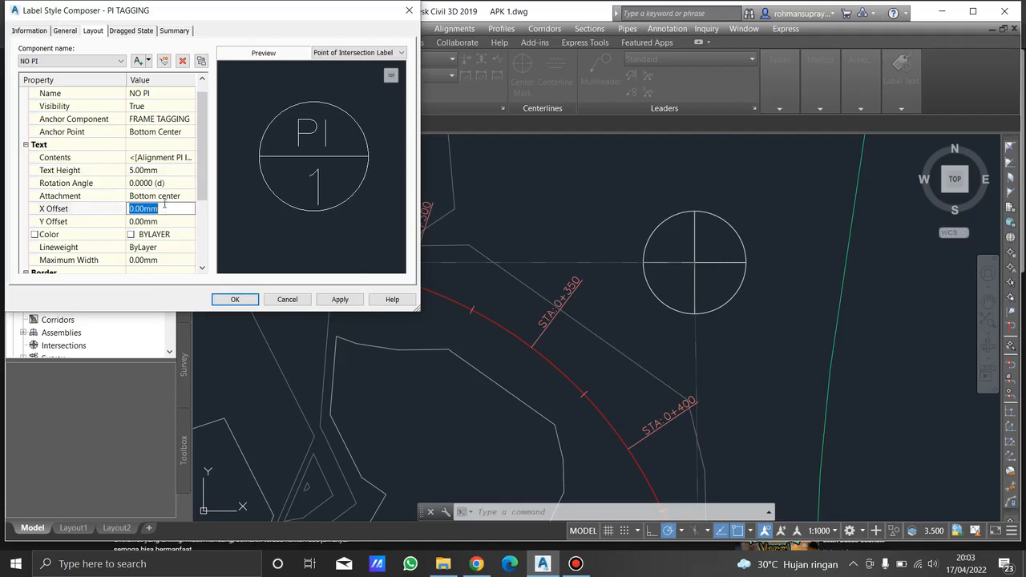
pyautogui.click(168, 172)
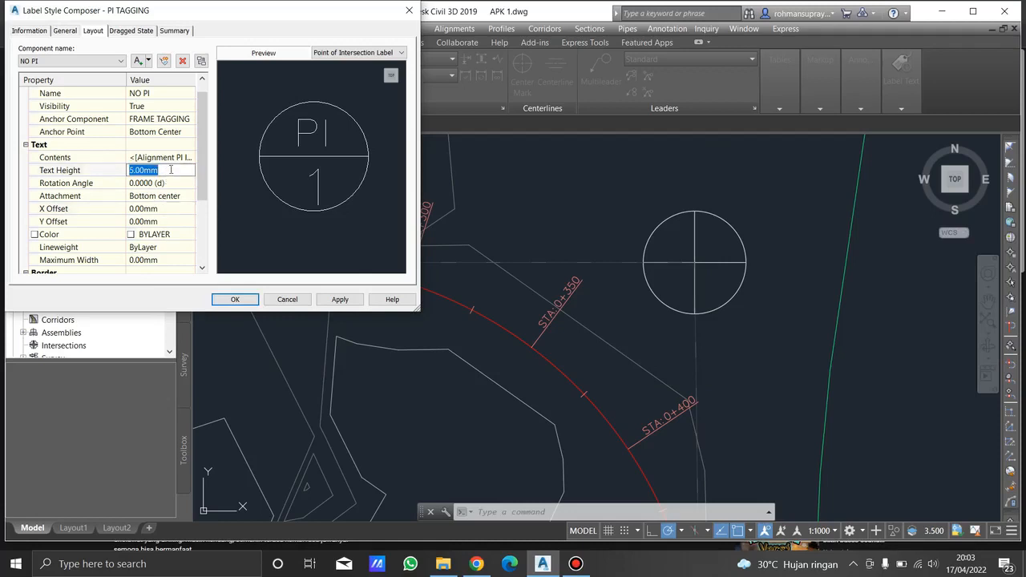
# - Set the NO PI text height to 4 mm and its Y offset to 1 mm, and save the label style
pyautogui.write('4')
pyautogui.click(170, 222)
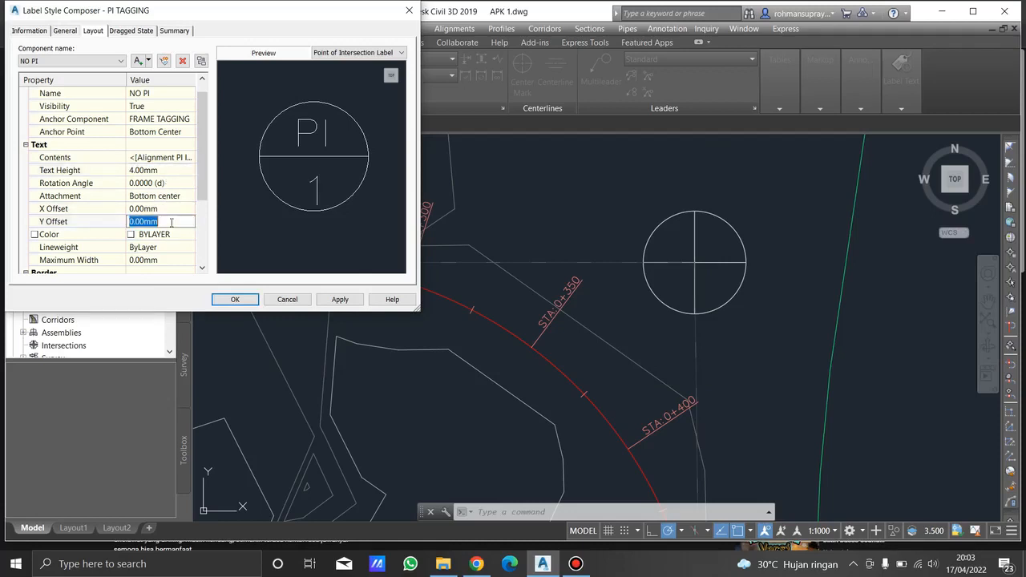
pyautogui.click(165, 209)
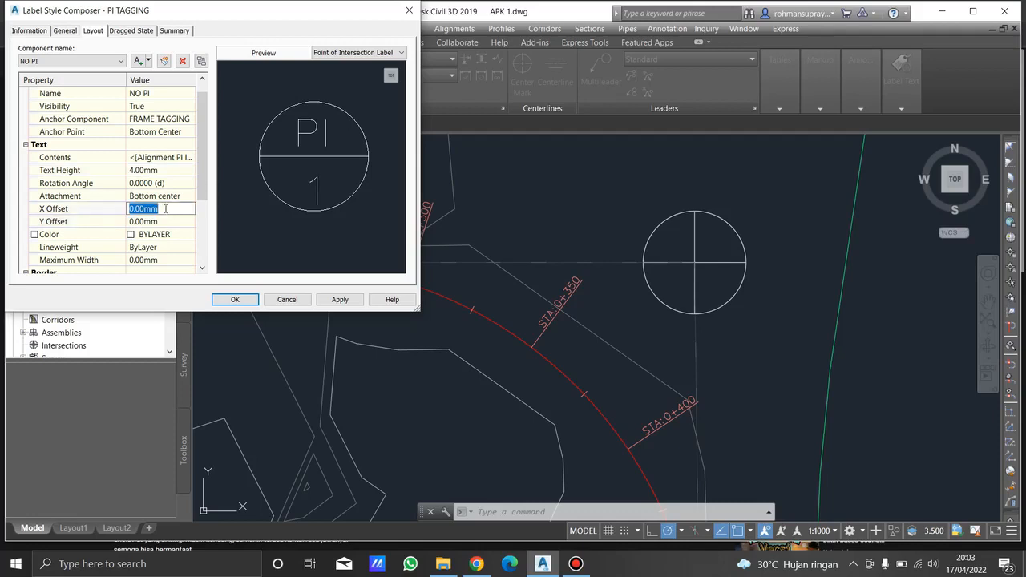
pyautogui.click(163, 221)
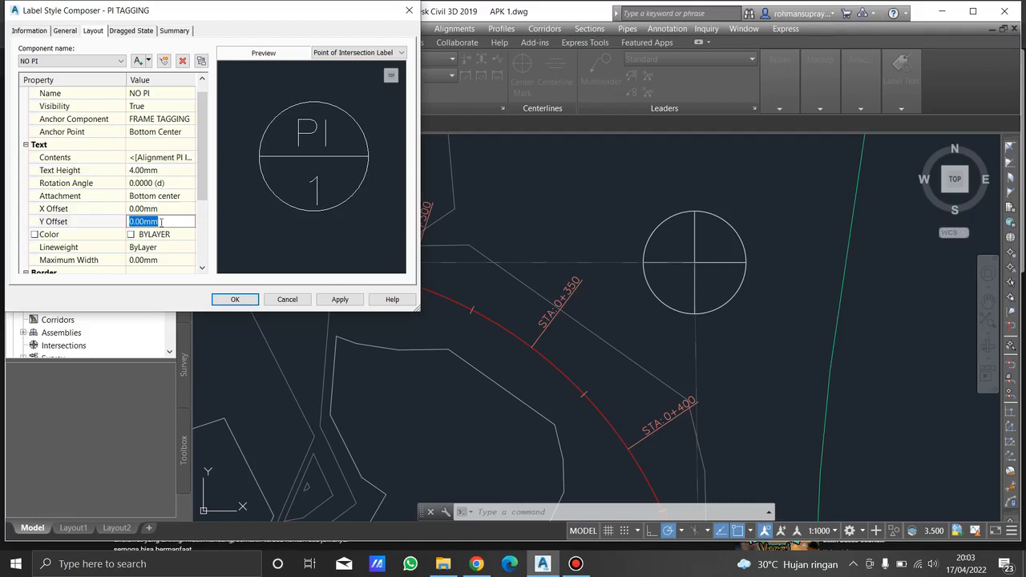
pyautogui.write('0.5')
pyautogui.press('Return')
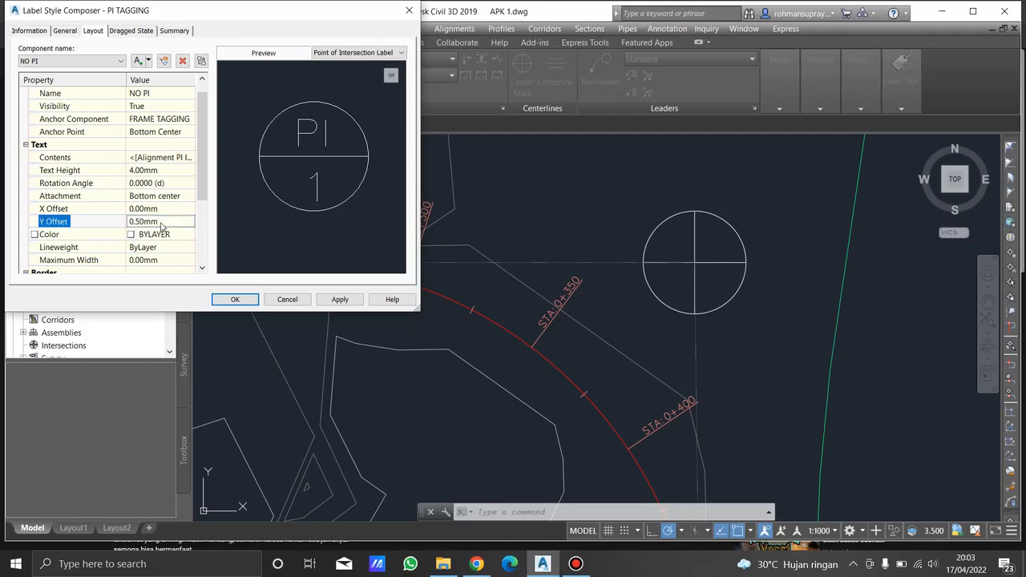
pyautogui.click(162, 222)
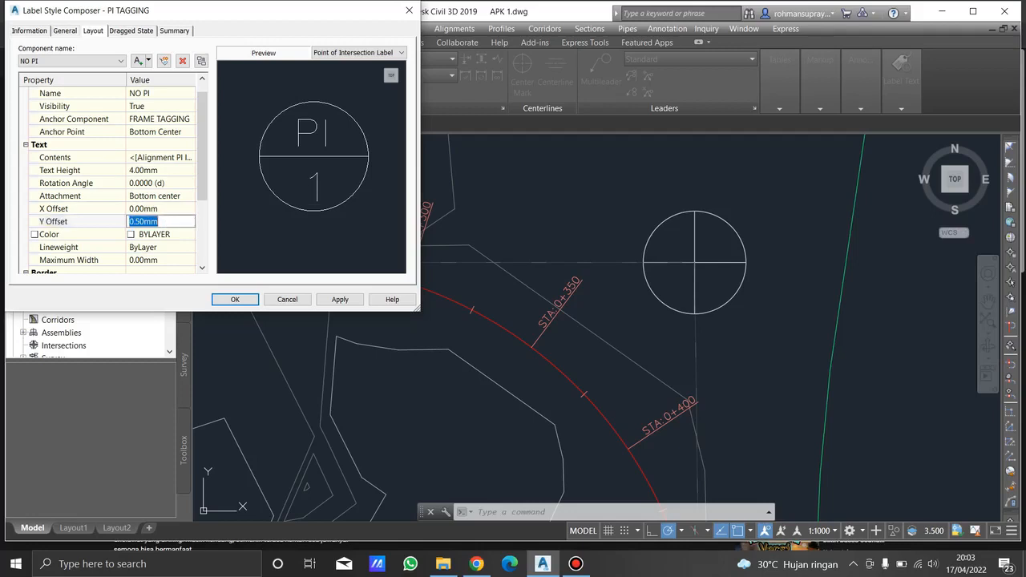
pyautogui.write('1')
pyautogui.press('Return')
pyautogui.click(338, 300)
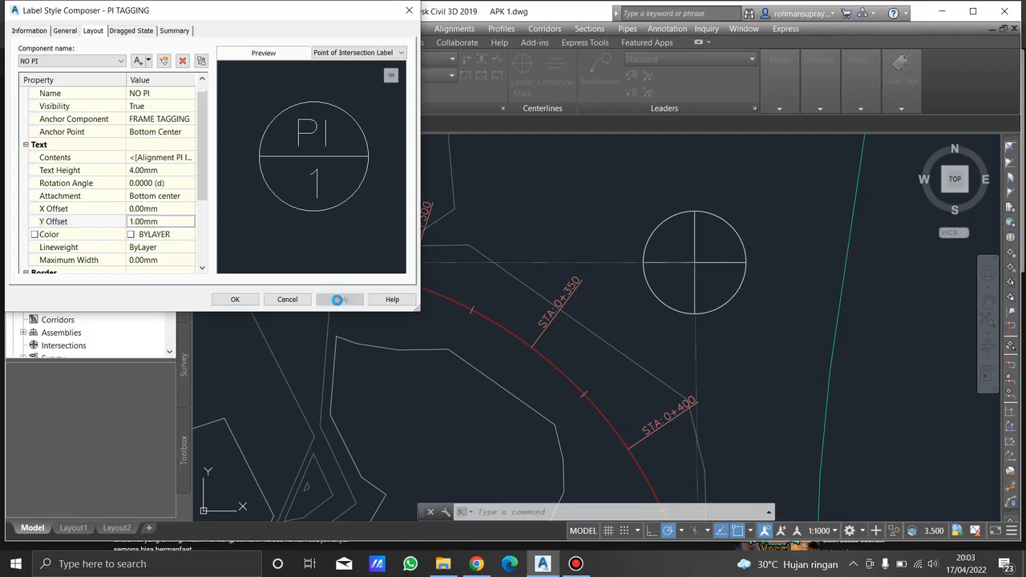
pyautogui.click(235, 299)
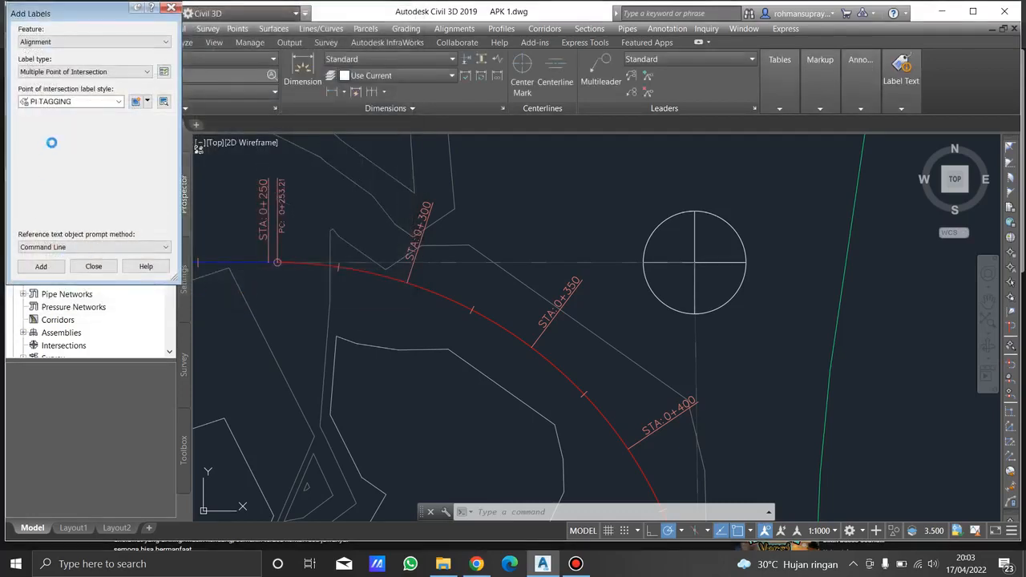
# - Edit the PI TAGGING label style again and add a block component named WIPOUT
pyautogui.click(138, 105)
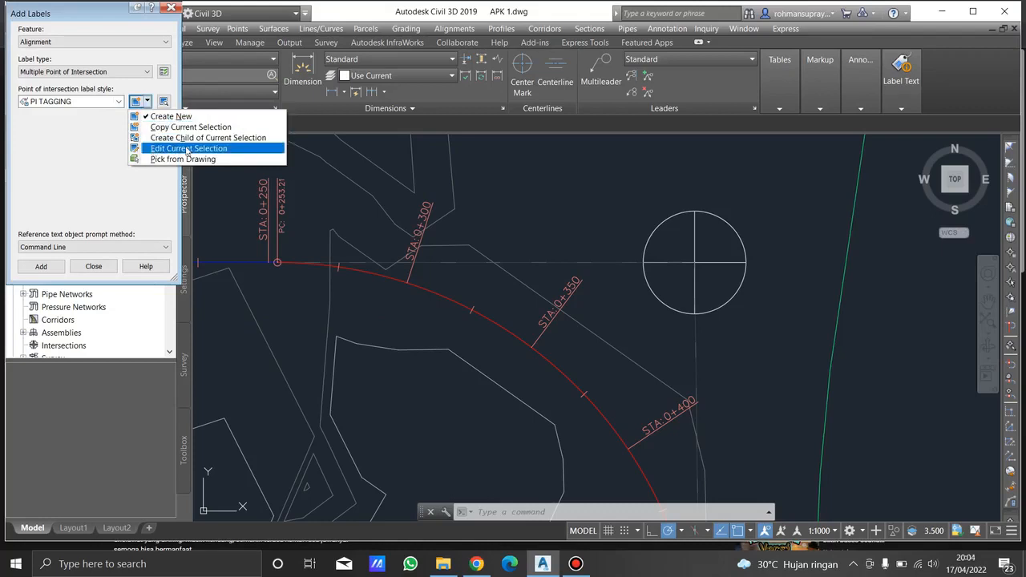
pyautogui.click(187, 150)
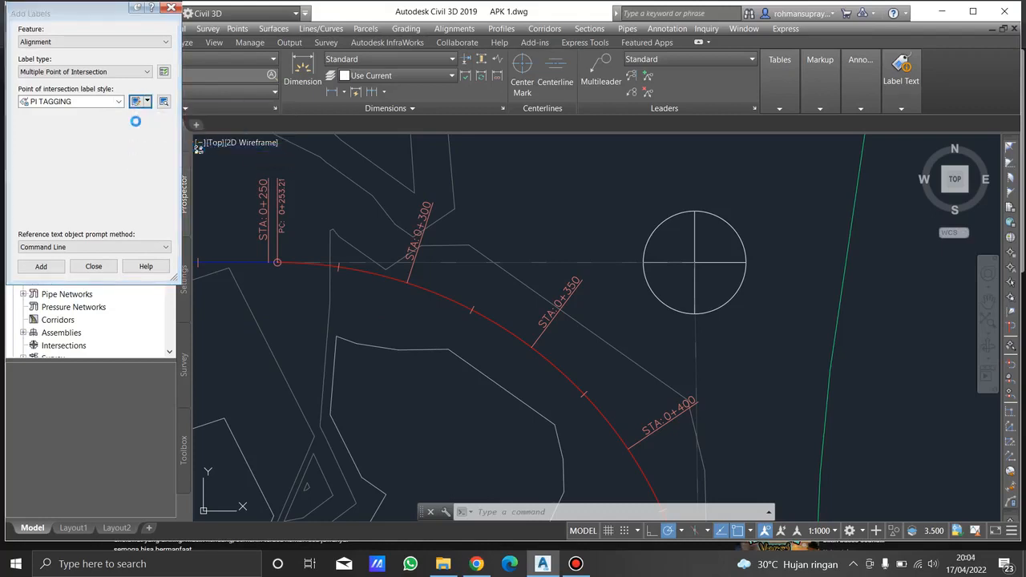
pyautogui.click(145, 61)
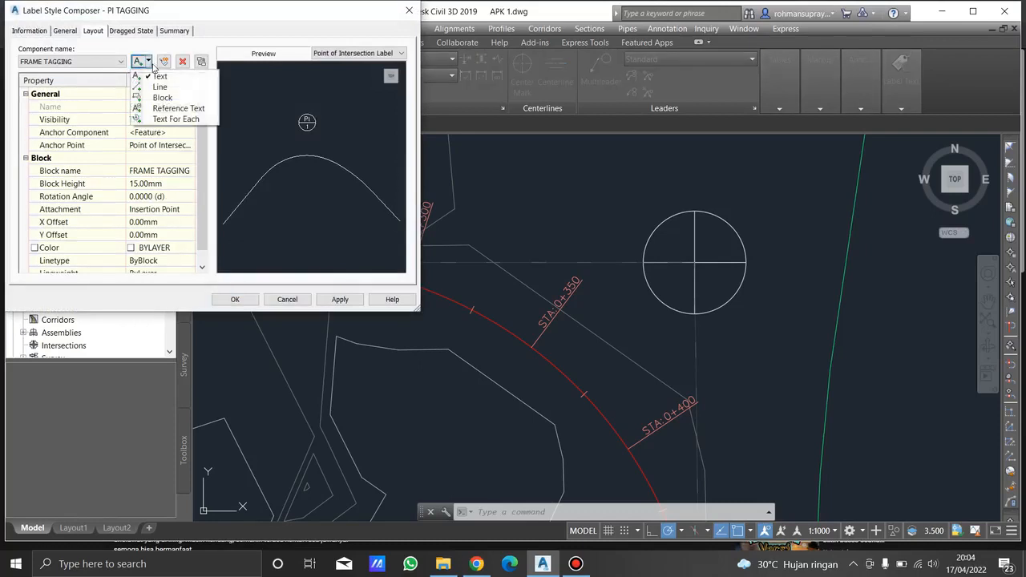
pyautogui.click(167, 98)
pyautogui.click(168, 107)
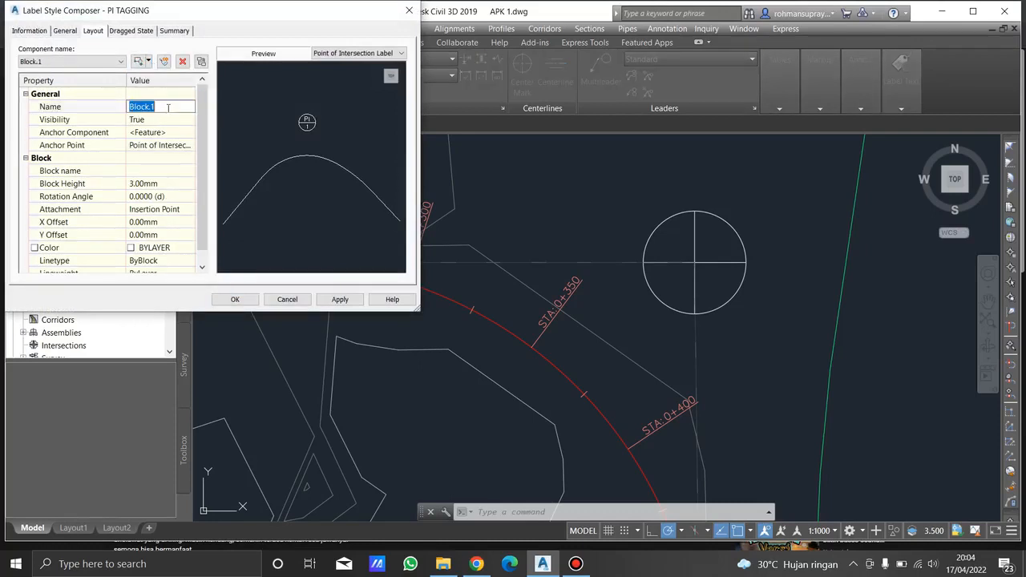
pyautogui.write('WIPOUT')
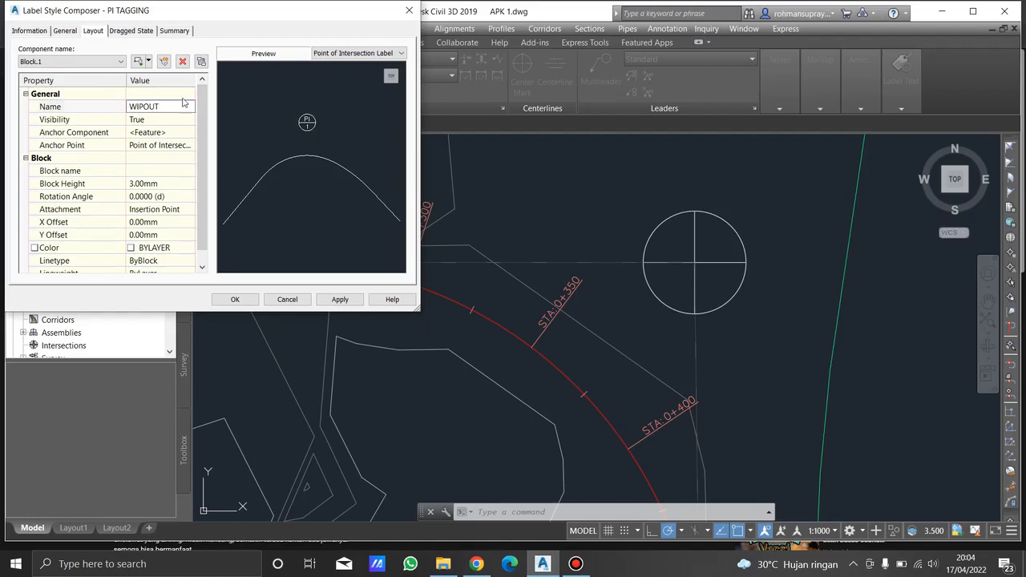
# - Anchor the WIPOUT component to FRAME TAGGING and set its block height to 15 mm
pyautogui.click(173, 133)
pyautogui.click(178, 133)
pyautogui.click(179, 156)
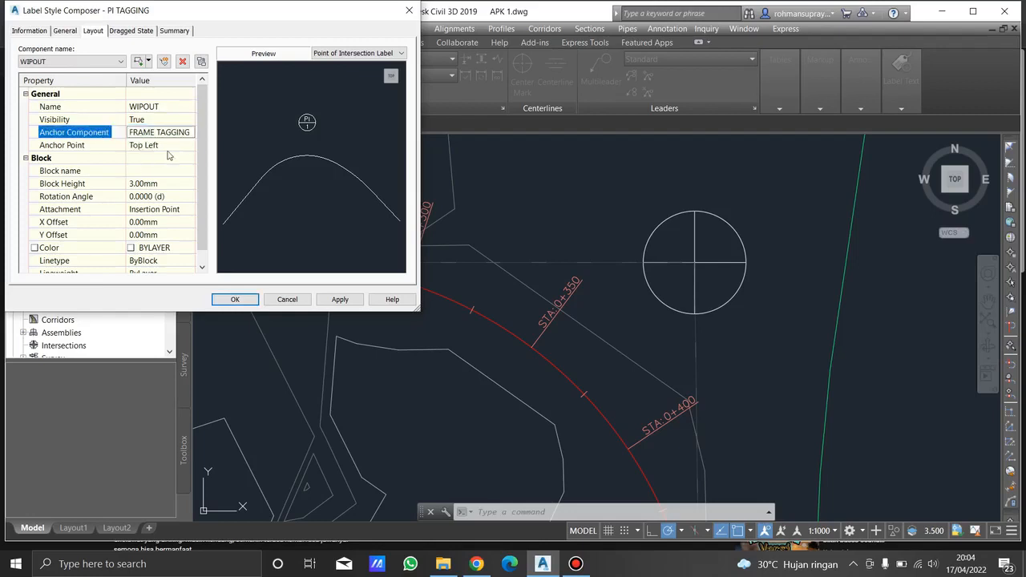
pyautogui.click(171, 184)
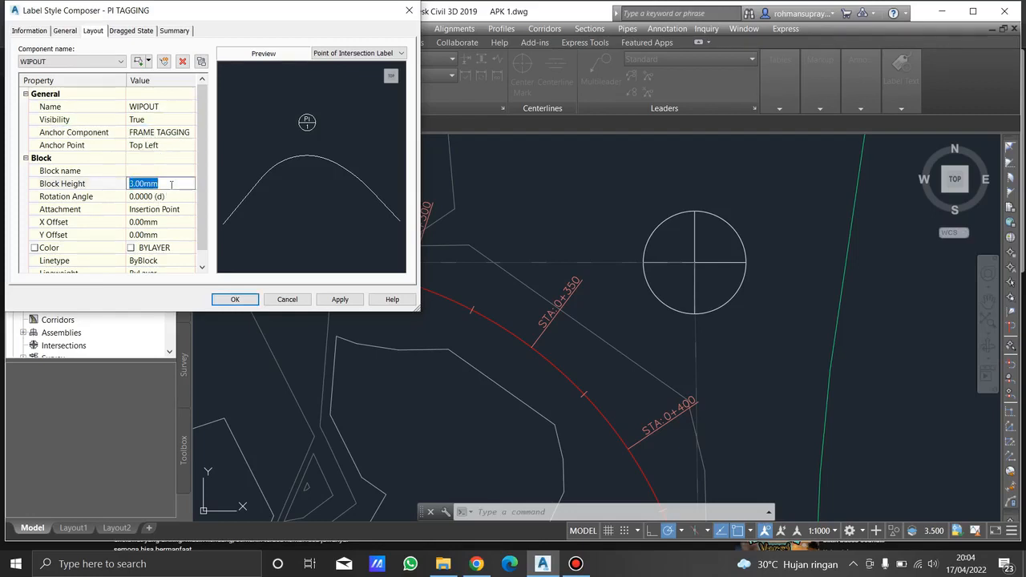
pyautogui.write('15')
# - Assign the WIPOUT TAGGING block to the WIPOUT component
pyautogui.click(186, 172)
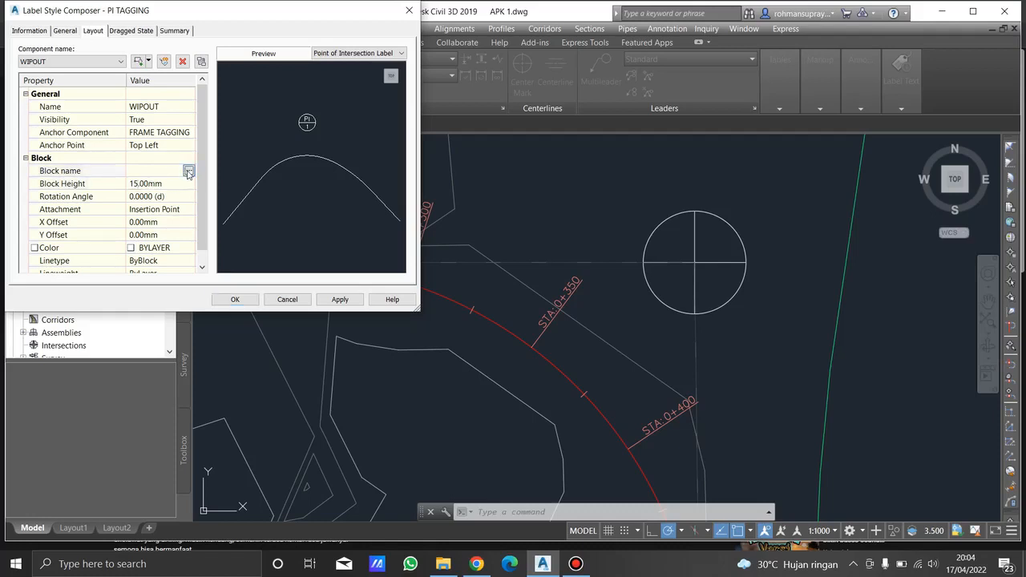
pyautogui.click(189, 170)
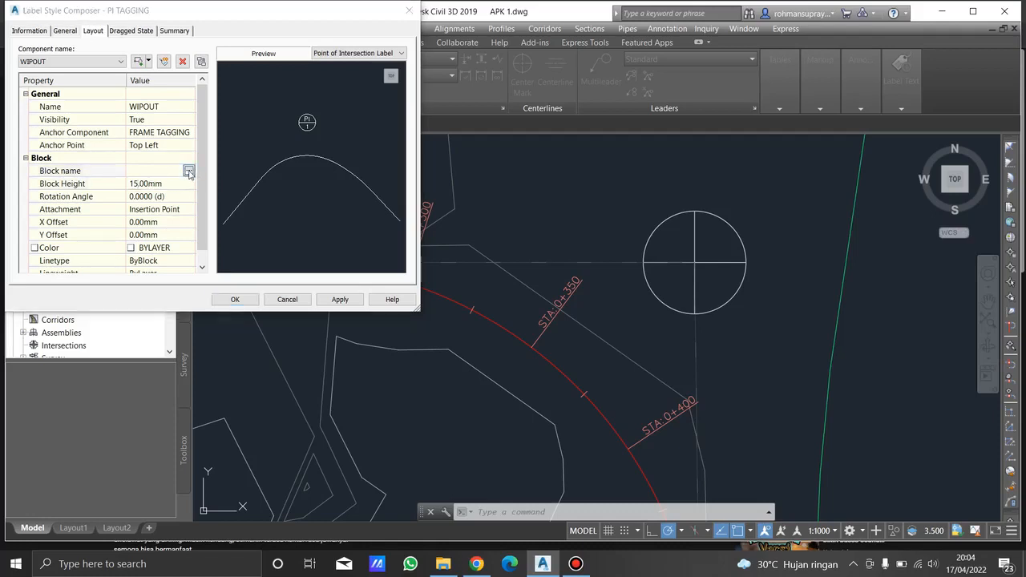
pyautogui.scroll(-15, 184, 178)
pyautogui.scroll(-2, 184, 178)
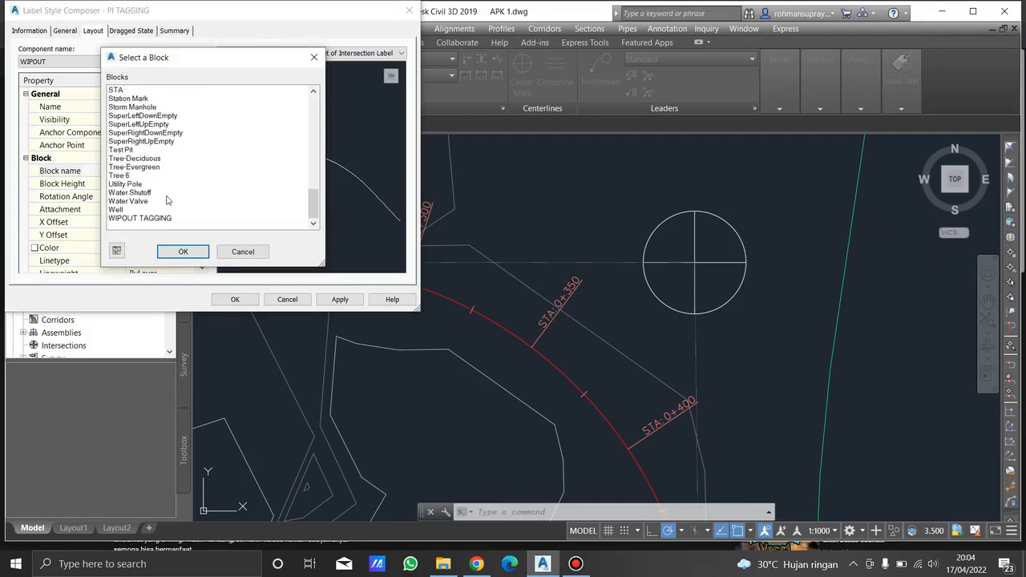
pyautogui.click(162, 220)
pyautogui.click(178, 250)
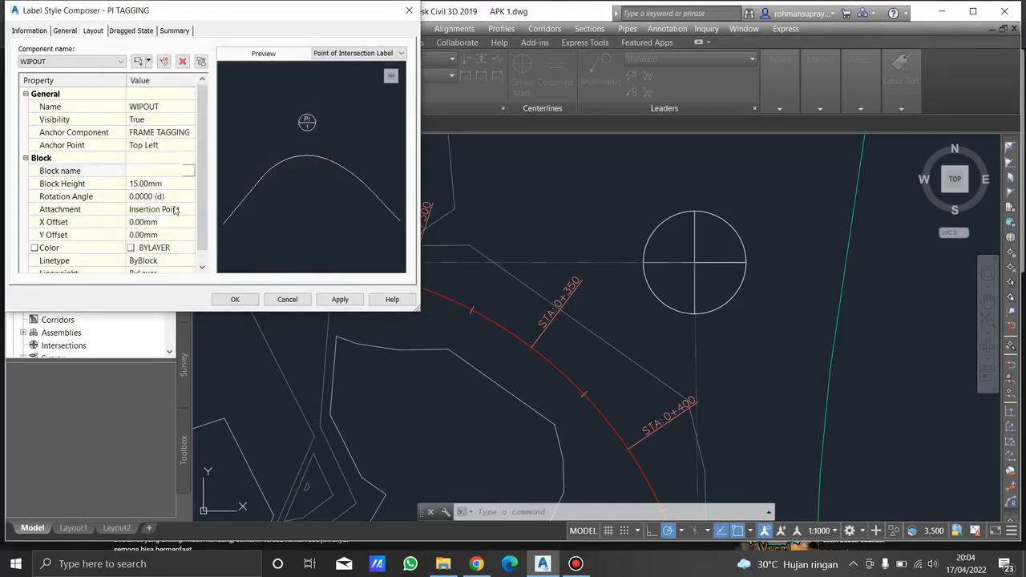
# - Change the anchor point of the WIPOUT component to Top Center
pyautogui.scroll(3, 293, 136)
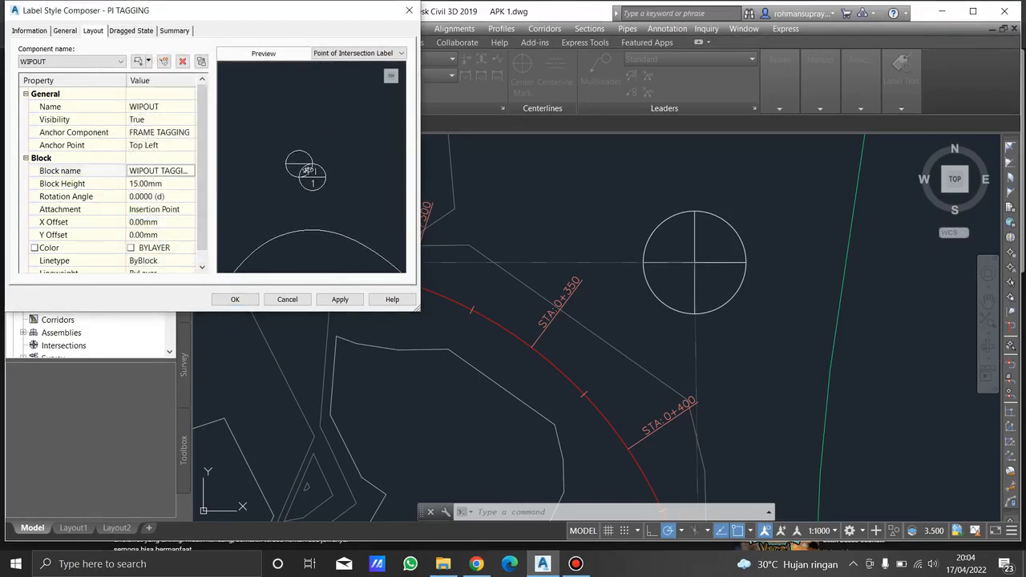
pyautogui.scroll(2, 280, 172)
pyautogui.click(170, 149)
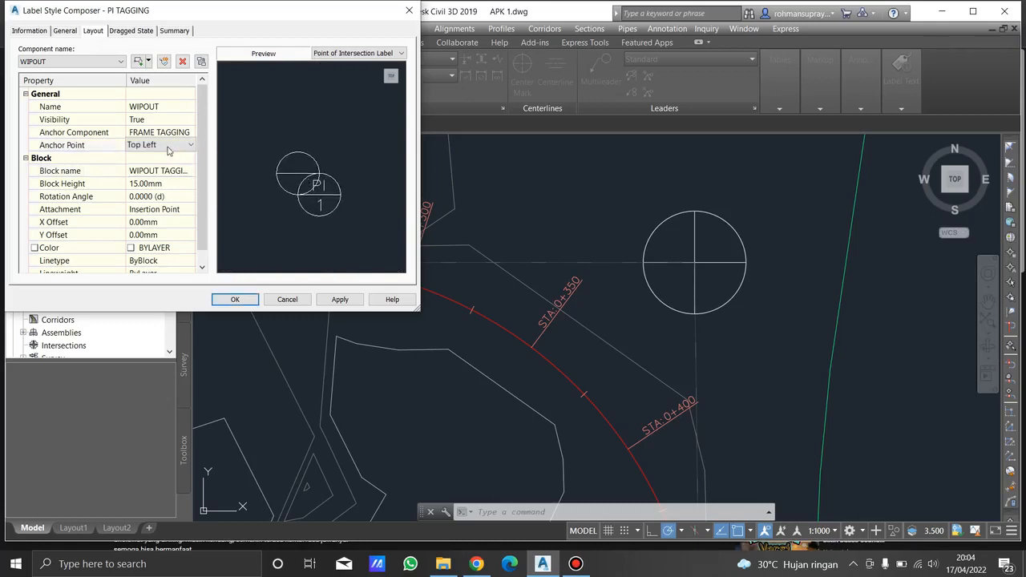
pyautogui.click(170, 146)
pyautogui.click(166, 170)
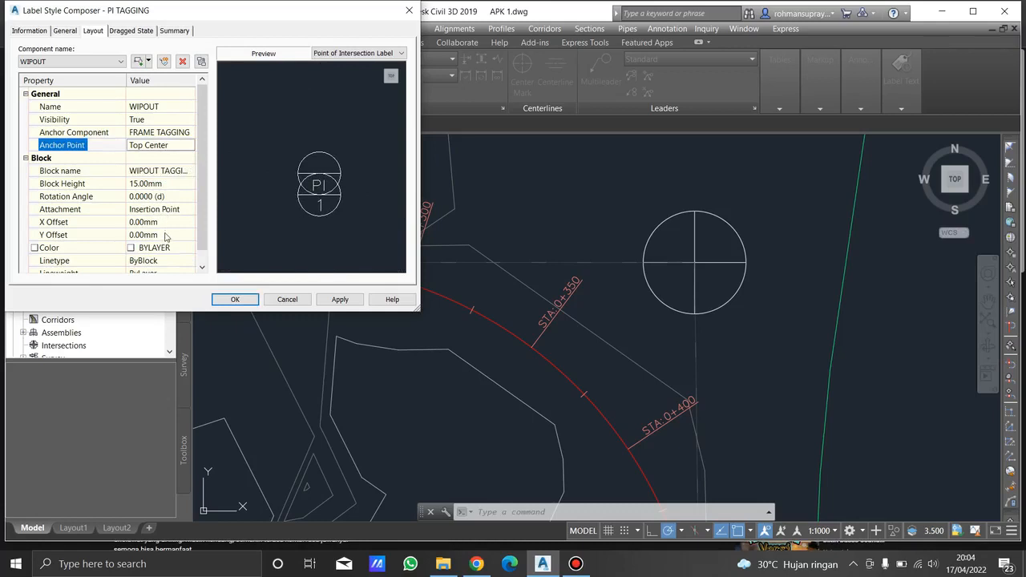
# - Try Middle center as the attachment of the WIPOUT block
pyautogui.click(169, 210)
pyautogui.click(170, 210)
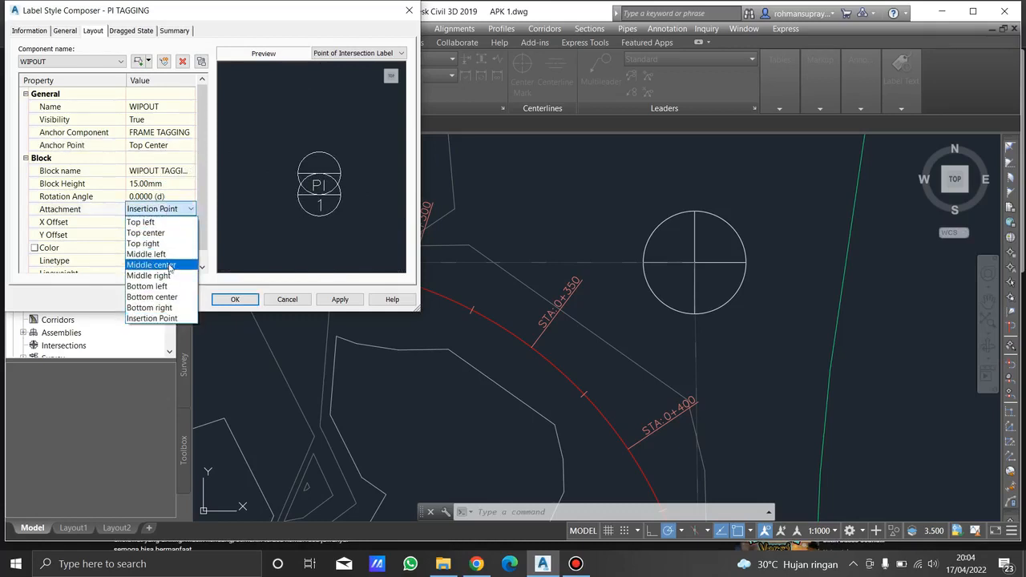
pyautogui.click(170, 265)
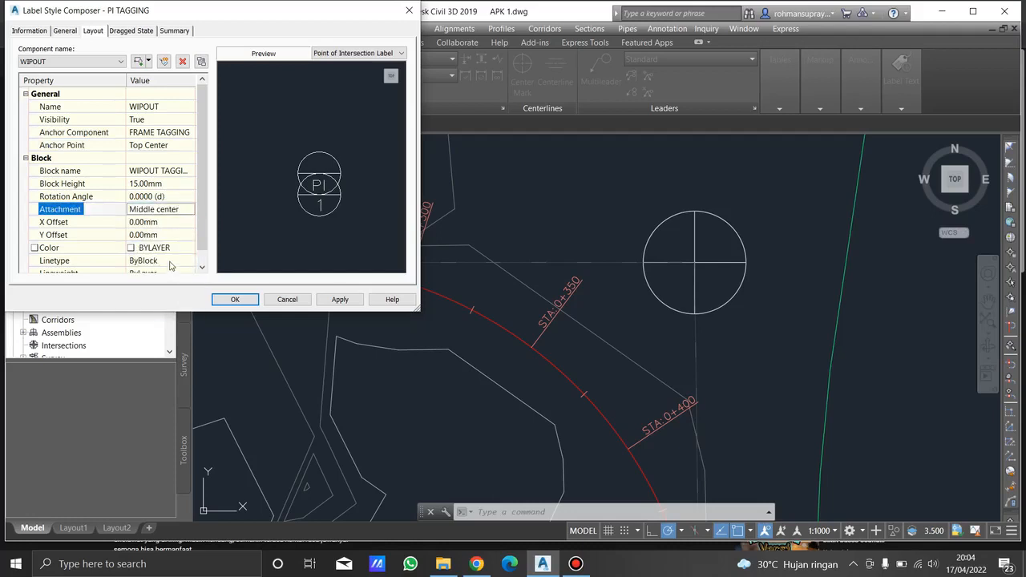
# - Set the attachment of the WIPOUT block to Top center and apply the change
pyautogui.click(171, 212)
pyautogui.click(171, 212)
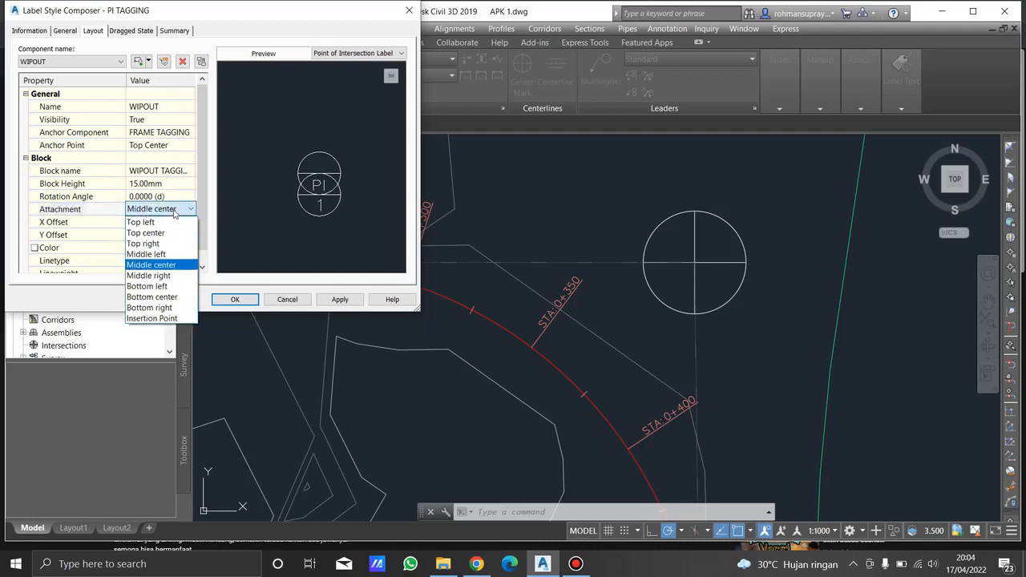
pyautogui.click(169, 234)
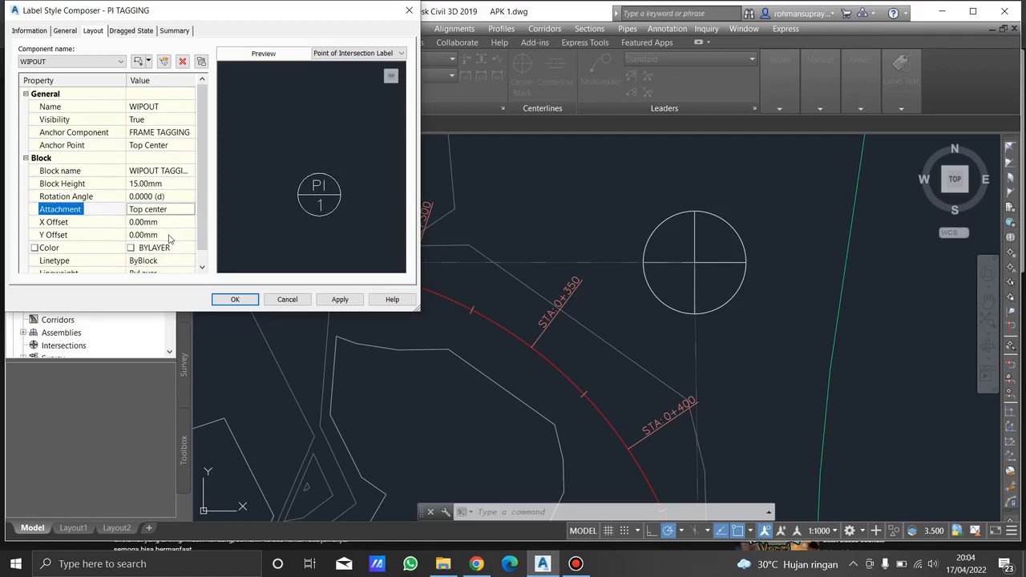
pyautogui.click(343, 299)
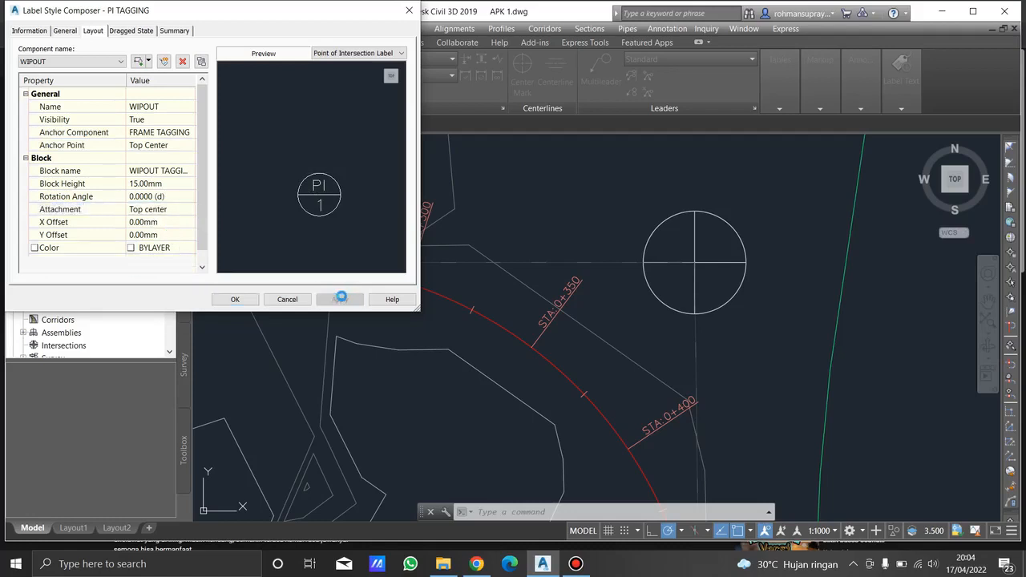
# - Reorder the label components so FRAME TAGGING is uppermost and WIPOUT lowest in the draw order, and save the style
pyautogui.click(201, 63)
pyautogui.click(165, 127)
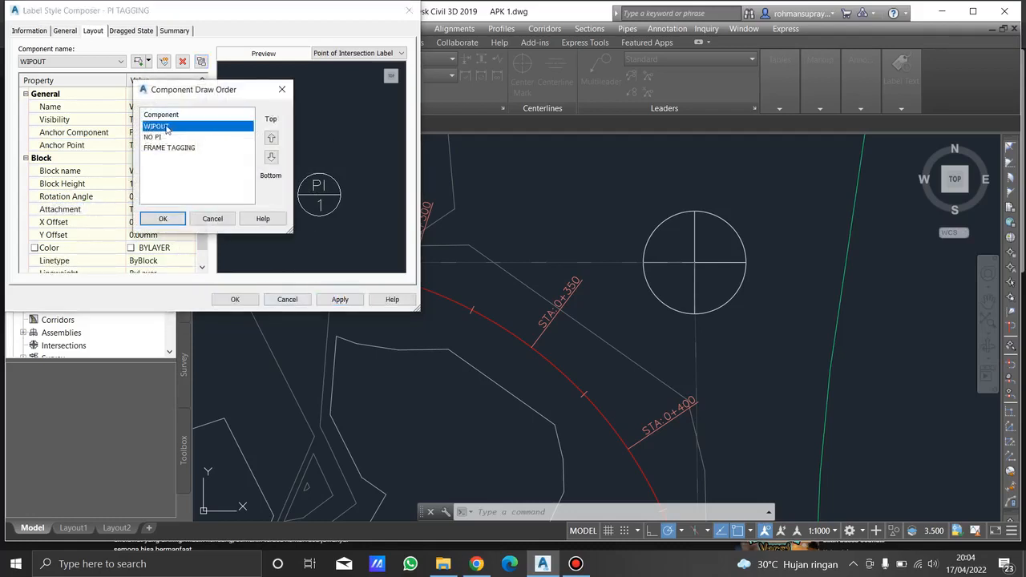
pyautogui.click(271, 157)
pyautogui.click(271, 158)
pyautogui.click(197, 137)
pyautogui.click(271, 137)
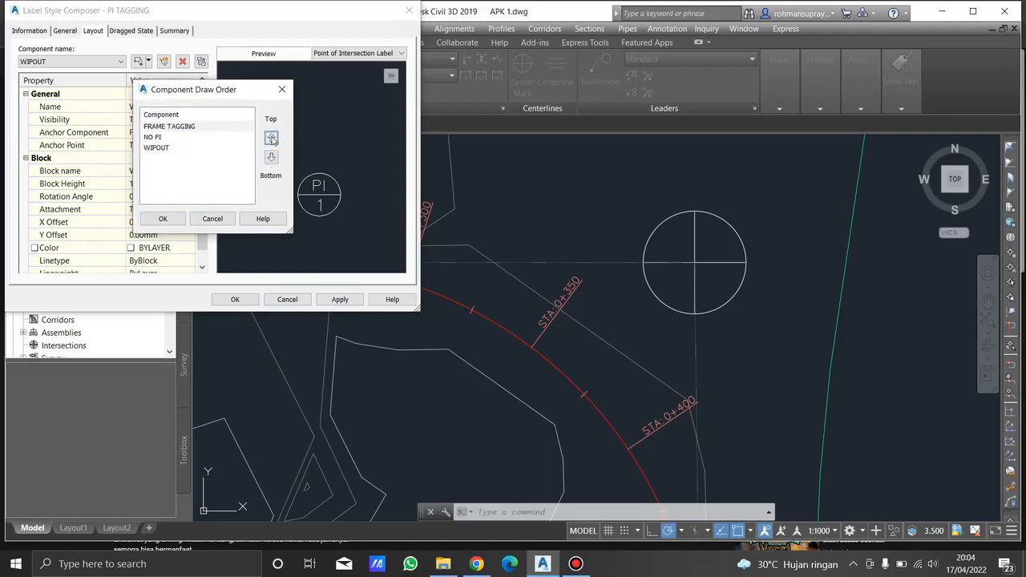
pyautogui.click(163, 219)
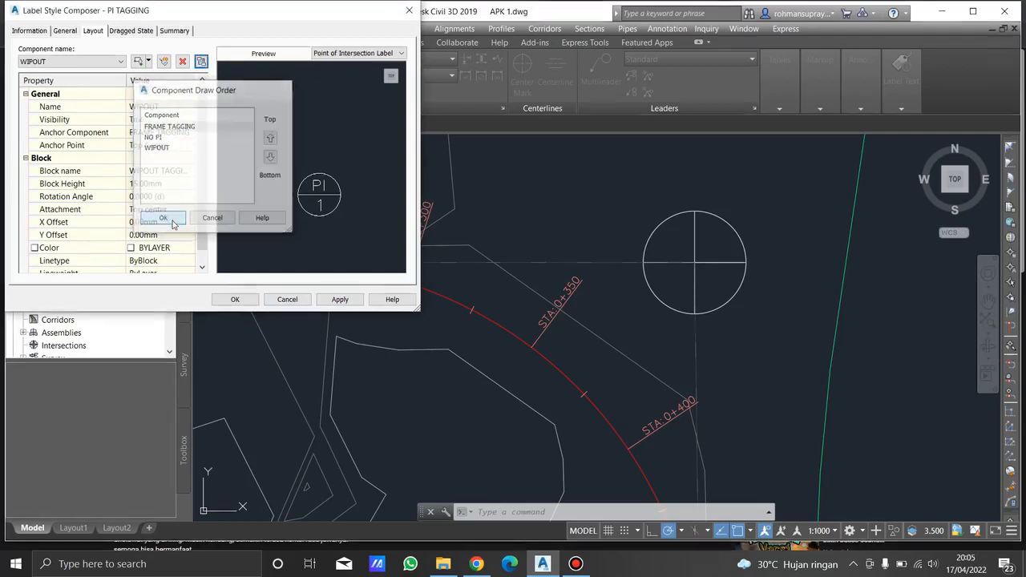
pyautogui.click(337, 299)
pyautogui.click(241, 301)
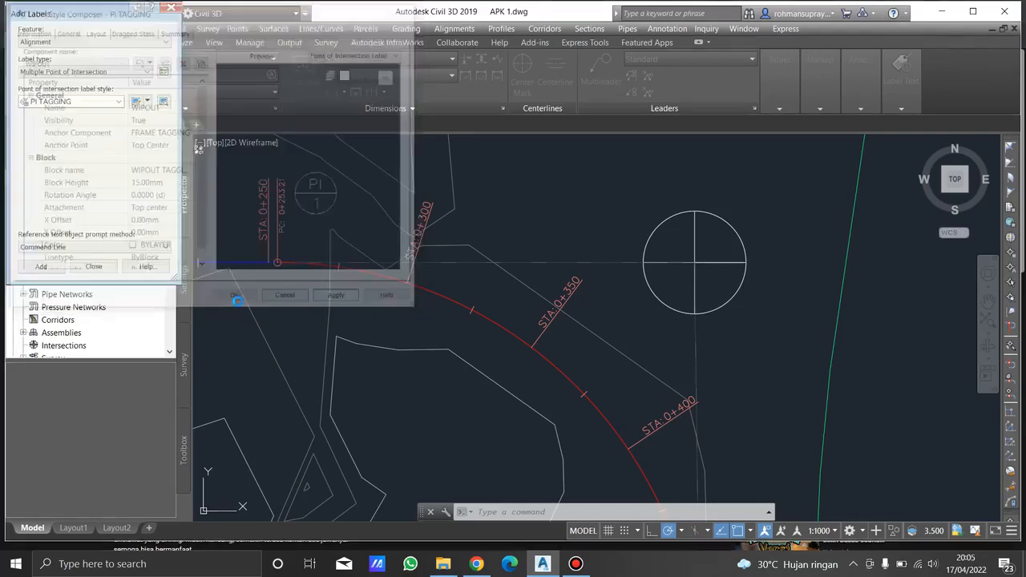
# - Add multiple point of intersection labels with the PI TAGGING style to the road alignment and finish labelling
pyautogui.click(41, 267)
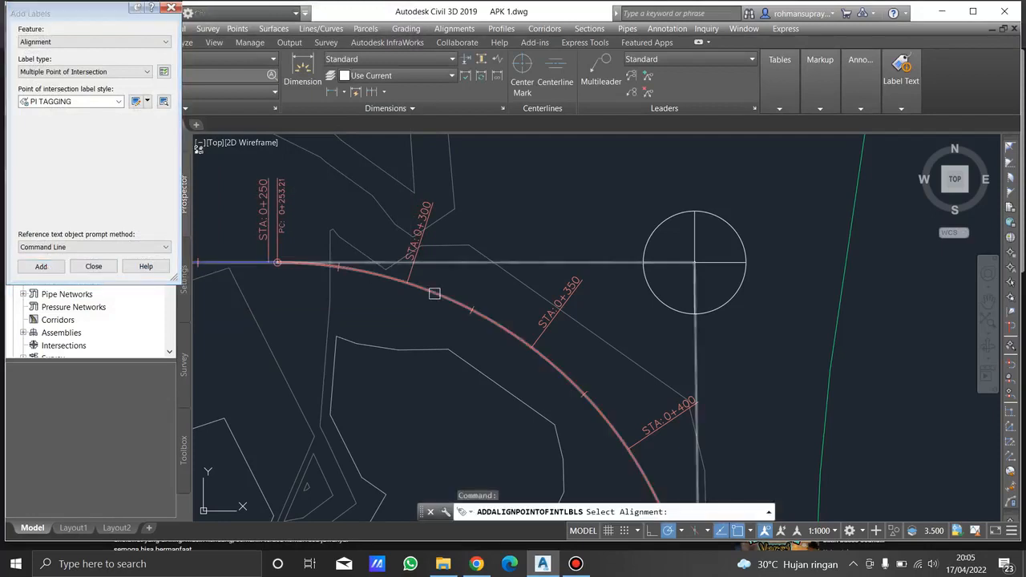
pyautogui.click(427, 296)
pyautogui.scroll(-3, 433, 241)
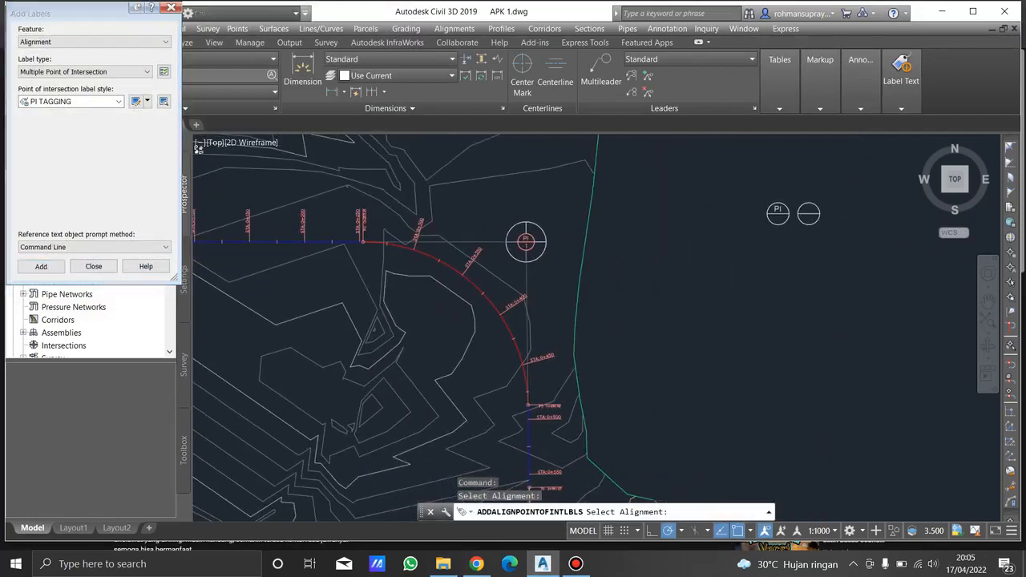
pyautogui.scroll(3, 526, 231)
pyautogui.moveTo(528, 229); pyautogui.dragTo(509, 266, button='middle')
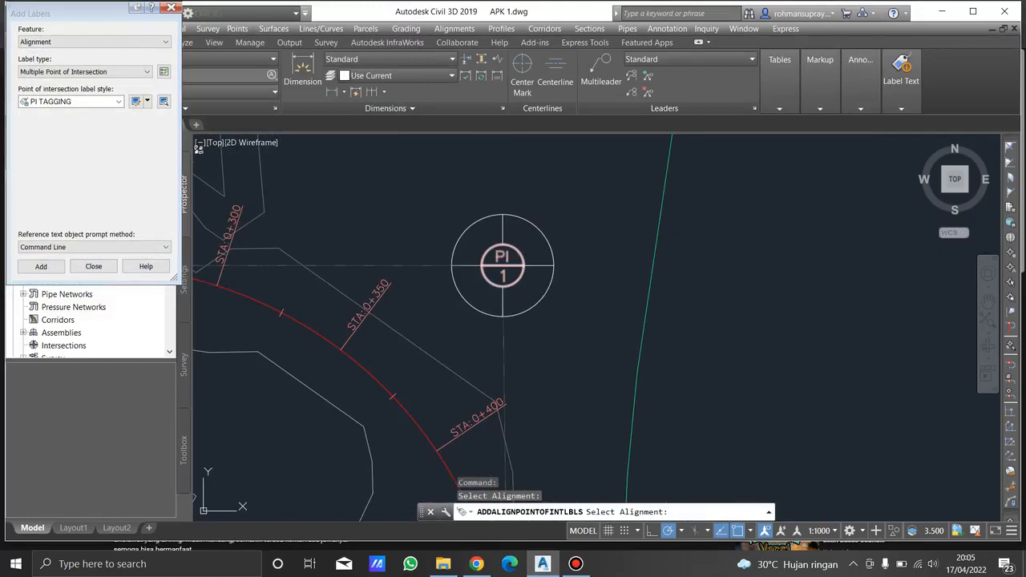
pyautogui.press('Return')
pyautogui.click(112, 267)
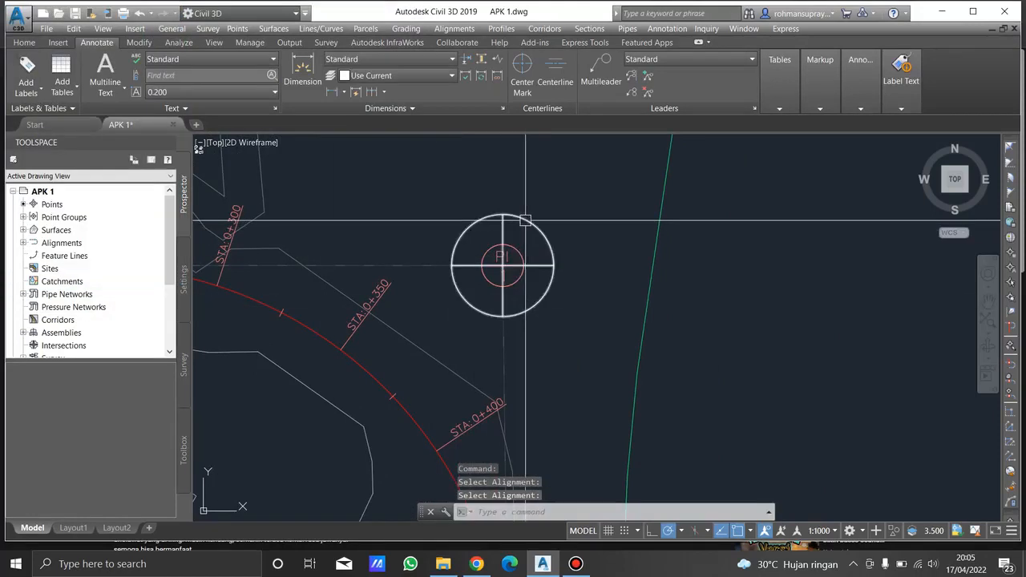
# - Erase the large circle-and-cross marker surrounding the PI 1 tag
pyautogui.scroll(-3, 525, 240)
pyautogui.moveTo(570, 273); pyautogui.dragTo(560, 224, button='middle')
pyautogui.scroll(-5, 560, 224)
pyautogui.write('e')
pyautogui.press('Return')
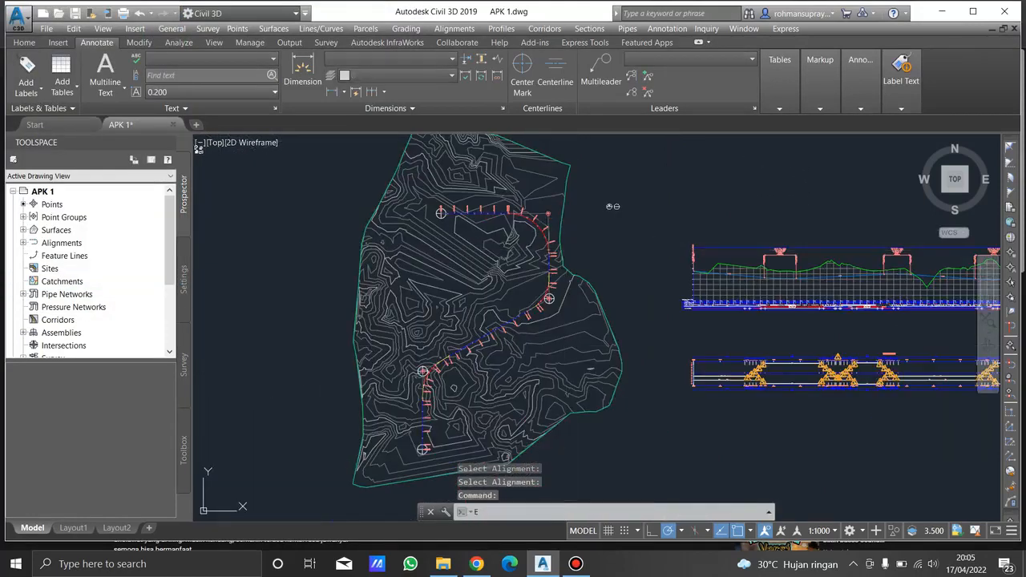
# - Erase the large circle-and-cross markers surrounding the PI 2 and PI 3 tags
pyautogui.scroll(5, 549, 327)
pyautogui.scroll(3, 546, 250)
pyautogui.scroll(-3, 527, 259)
pyautogui.scroll(-3, 543, 258)
pyautogui.moveTo(299, 452); pyautogui.dragTo(455, 370, button='middle')
pyautogui.scroll(4, 438, 360)
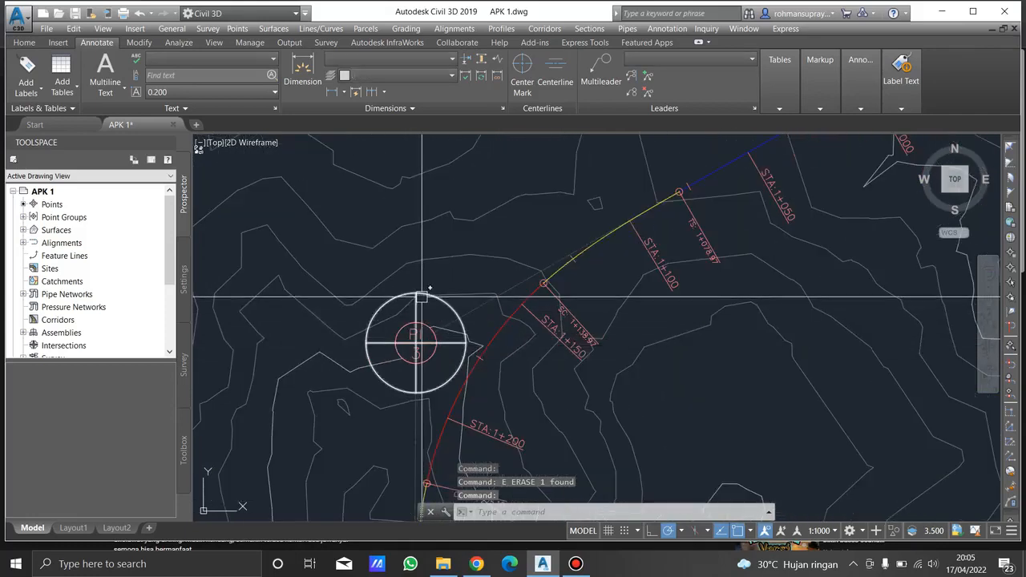
pyautogui.click(421, 294)
pyautogui.write('e')
pyautogui.press('Return')
# - Erase the remaining large circle-and-cross markers at the southern end and the northwestern start of the road alignment
pyautogui.scroll(-2, 409, 302)
pyautogui.scroll(-4, 436, 344)
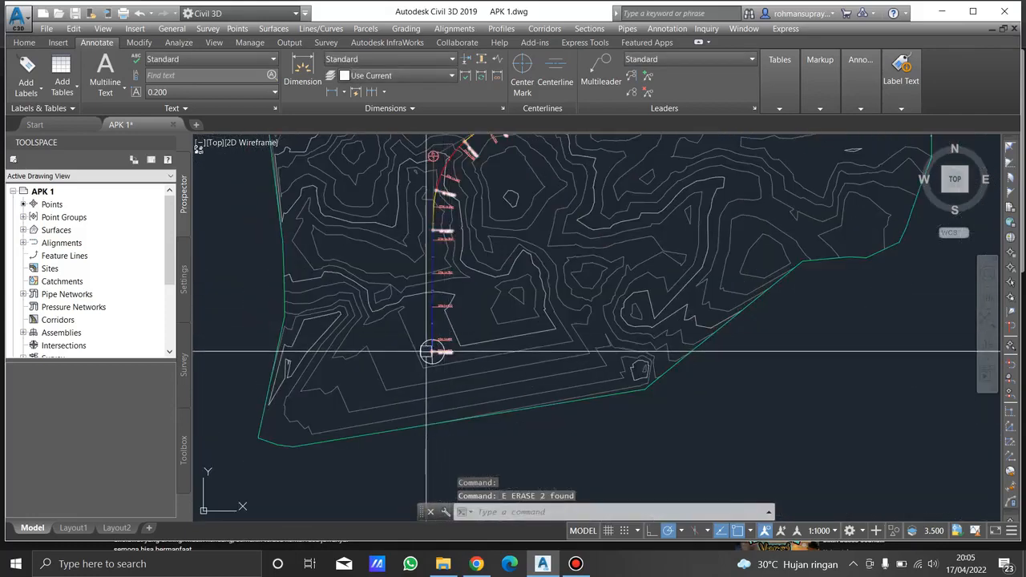
pyautogui.scroll(4, 440, 355)
pyautogui.write('e')
pyautogui.press('Return')
pyautogui.scroll(-5, 422, 321)
pyautogui.scroll(6, 420, 212)
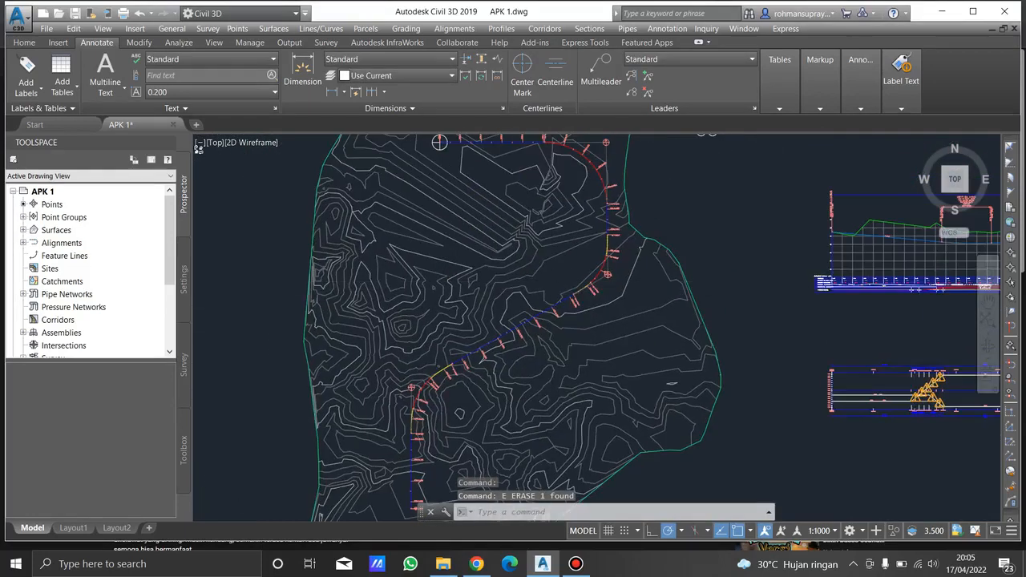
pyautogui.scroll(-3, 381, 201)
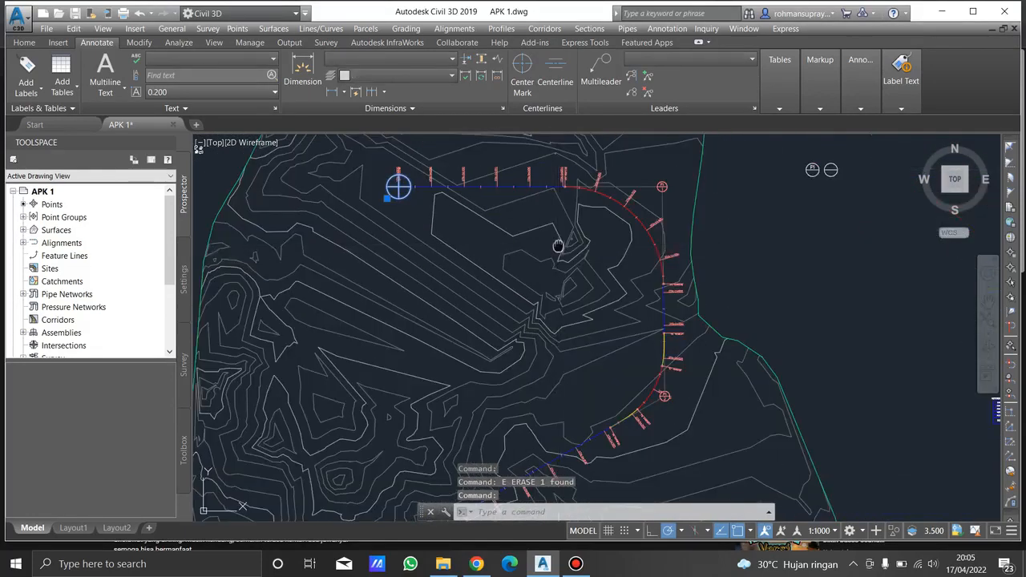
pyautogui.moveTo(554, 245); pyautogui.dragTo(492, 286, button='middle')
pyautogui.scroll(5, 547, 217)
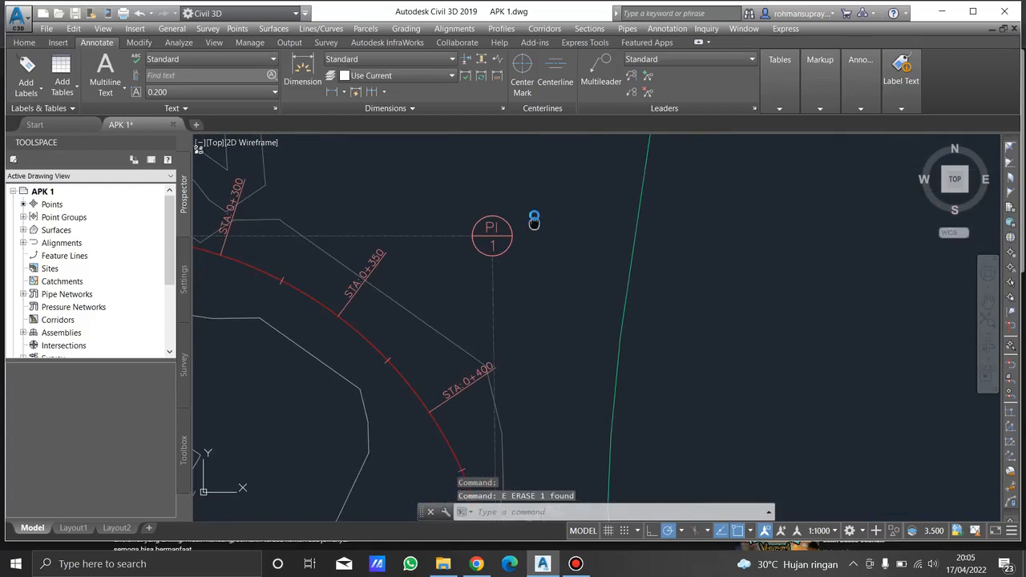
pyautogui.moveTo(584, 255)
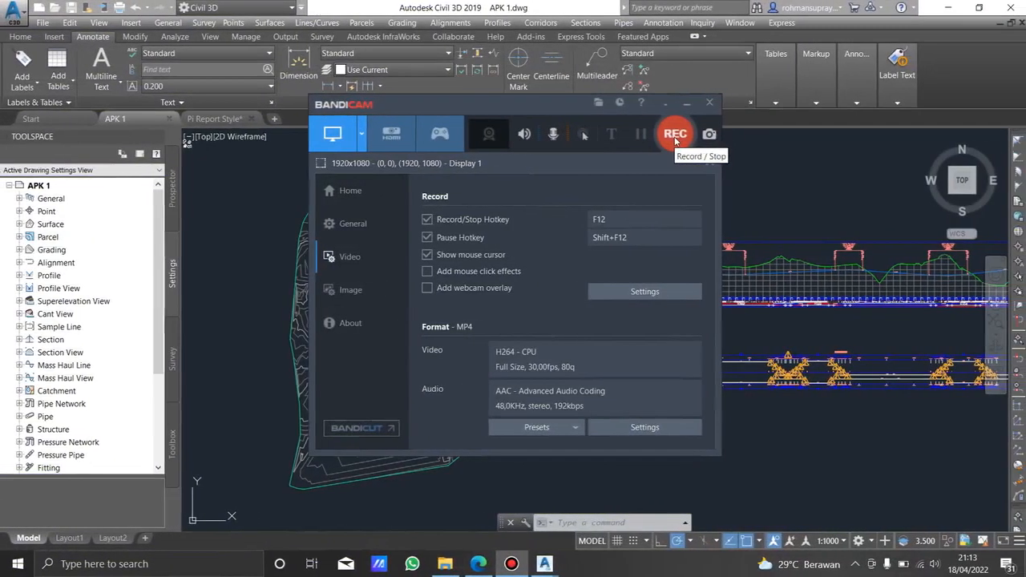
pyautogui.click(672, 133)
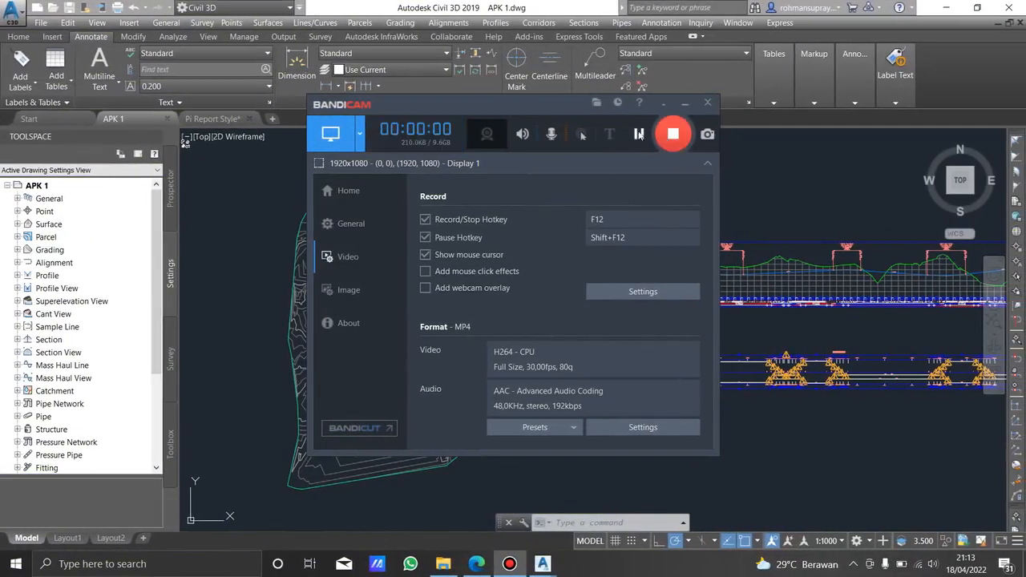
pyautogui.click(686, 107)
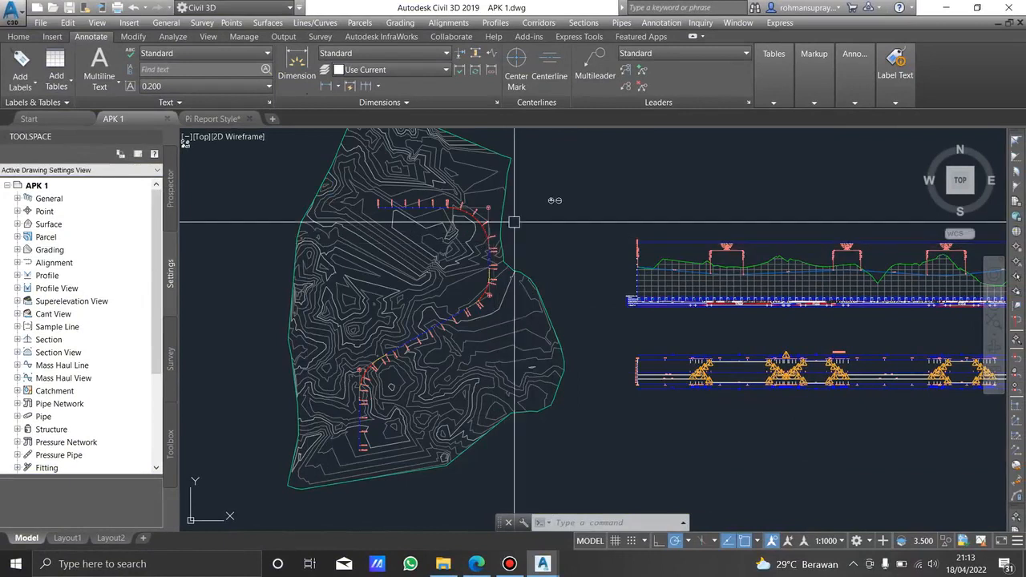
pyautogui.scroll(3, 515, 207)
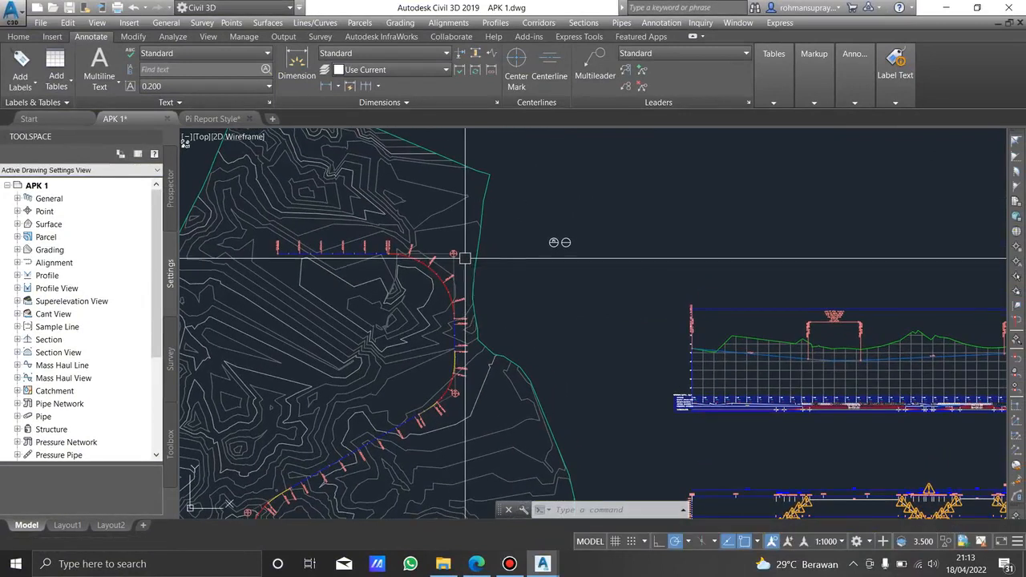
pyautogui.scroll(4, 502, 254)
pyautogui.moveTo(502, 254); pyautogui.dragTo(385, 280, button='middle')
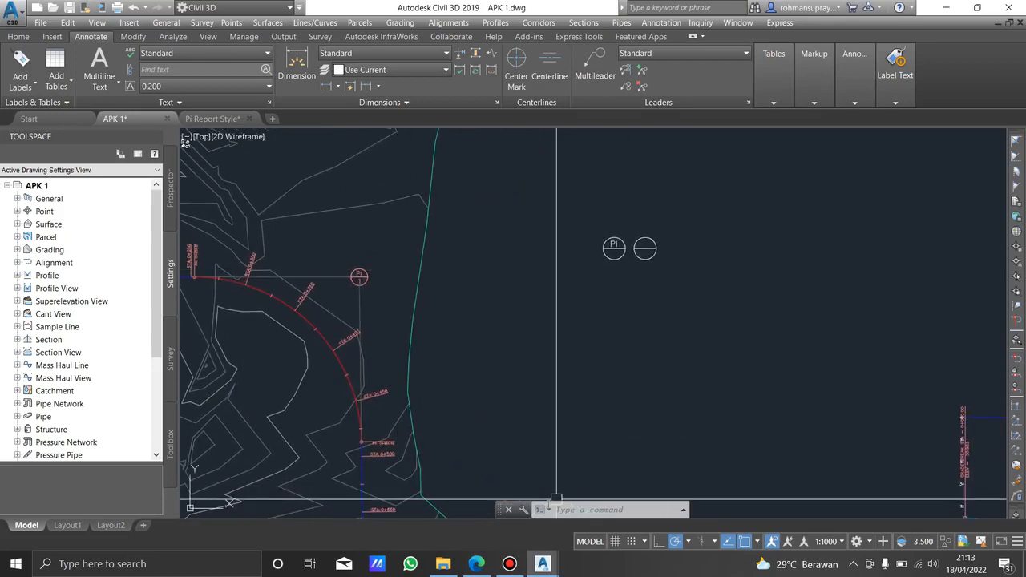
# - Switch to the Pi Report Style drawing and consult the S-C-S PI Table Report in the reference PDF in Edge
pyautogui.click(215, 119)
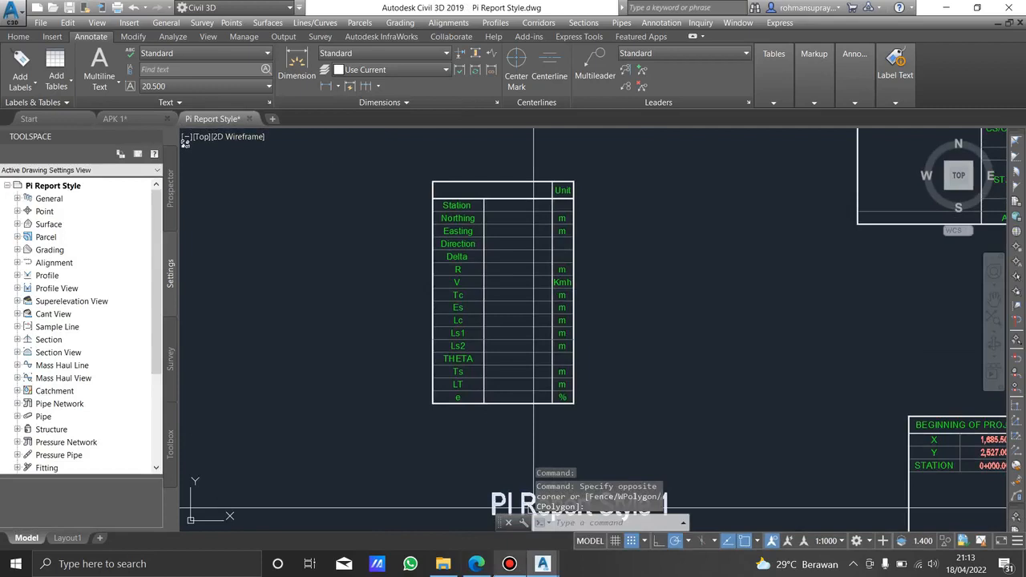
pyautogui.click(476, 564)
pyautogui.scroll(-1, 627, 305)
pyautogui.scroll(1, 626, 305)
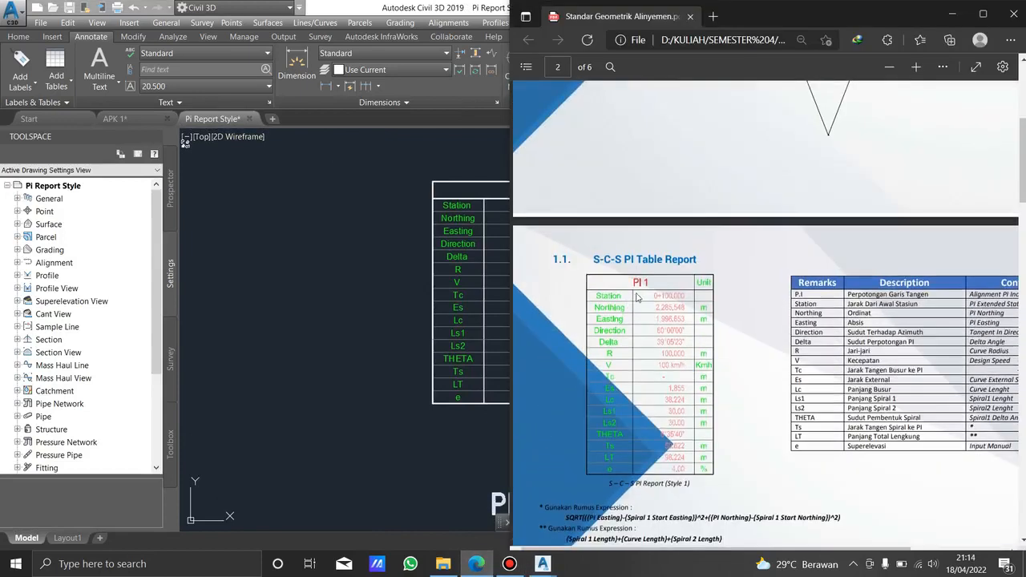
# - Copy the entire PI Report Style 1 table from the Pi Report Style drawing to the clipboard
pyautogui.click(385, 205)
pyautogui.press('Escape')
pyautogui.press('Escape')
pyautogui.moveTo(392, 196); pyautogui.dragTo(363, 226, button='middle')
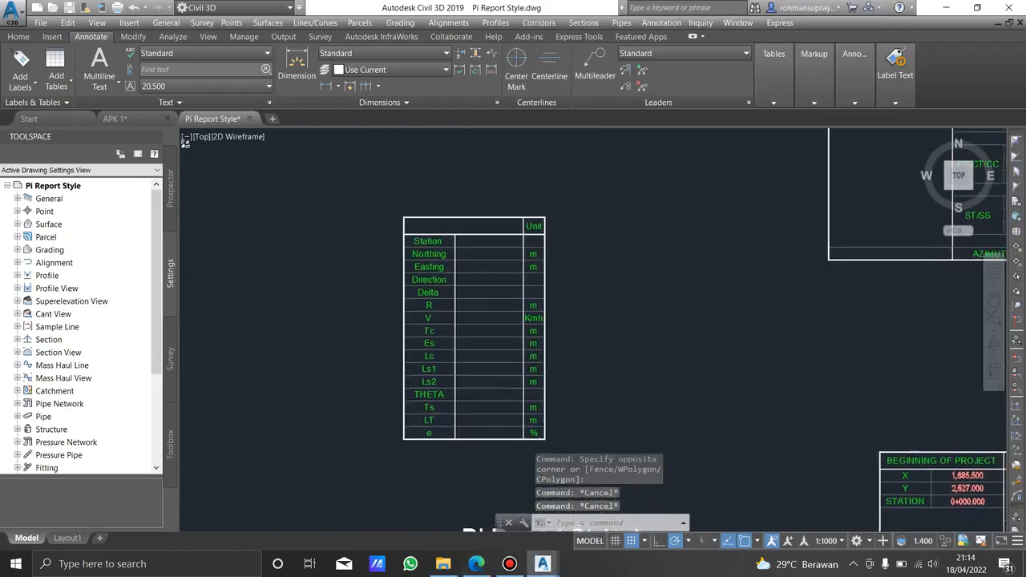
pyautogui.click(380, 188)
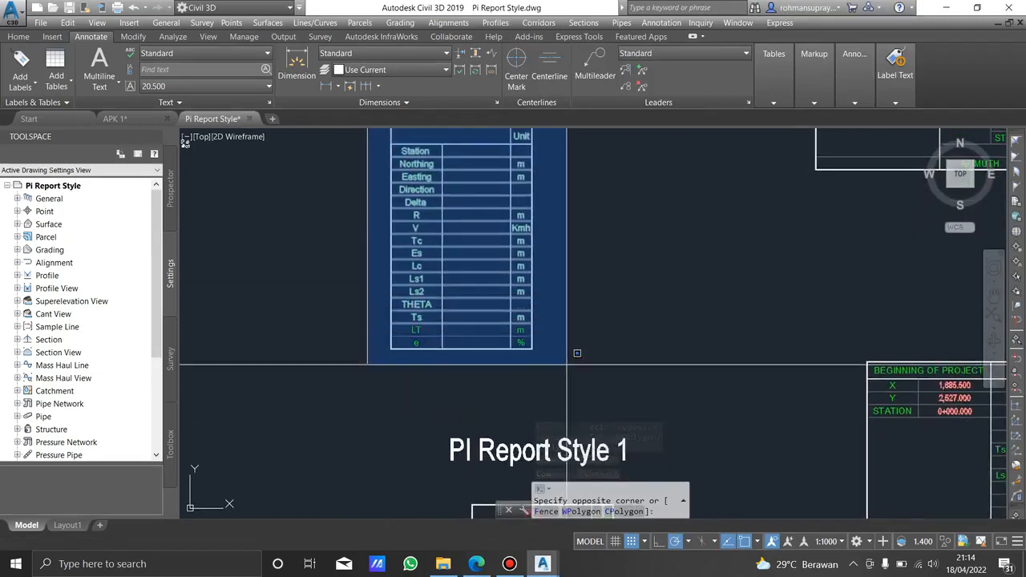
pyautogui.click(565, 437)
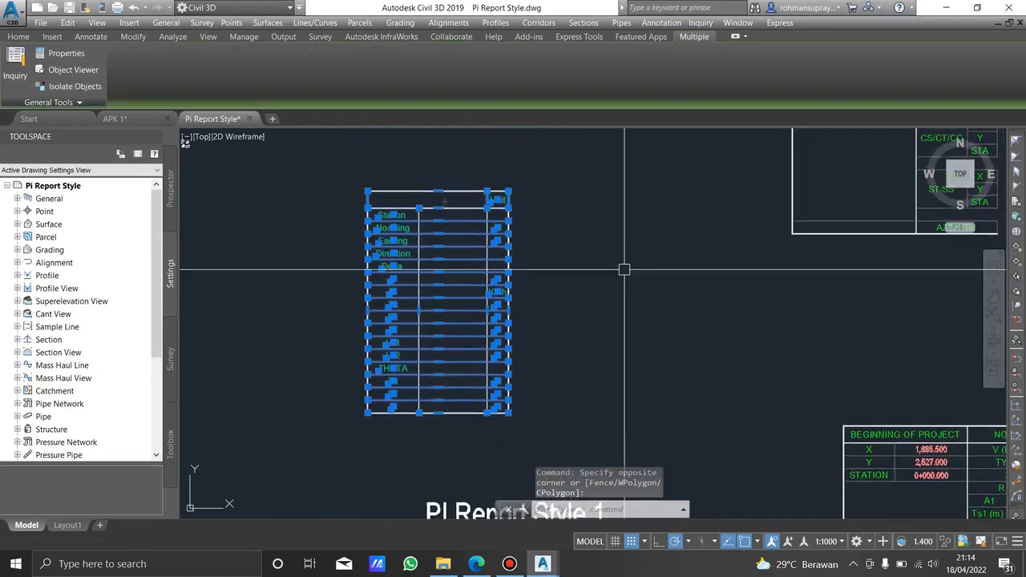
pyautogui.hotkey('ctrl', 'c')
# - Paste the PI report table into the APK 1 drawing beside the two circular PI frames
pyautogui.click(135, 117)
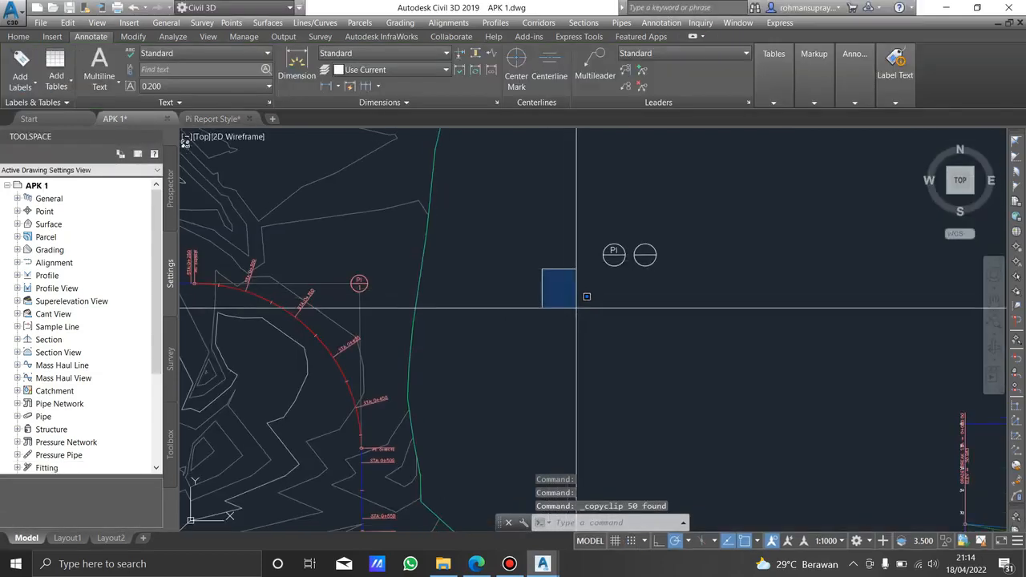
pyautogui.moveTo(669, 292); pyautogui.dragTo(611, 304, button='middle')
pyautogui.hotkey('ctrl', 'v')
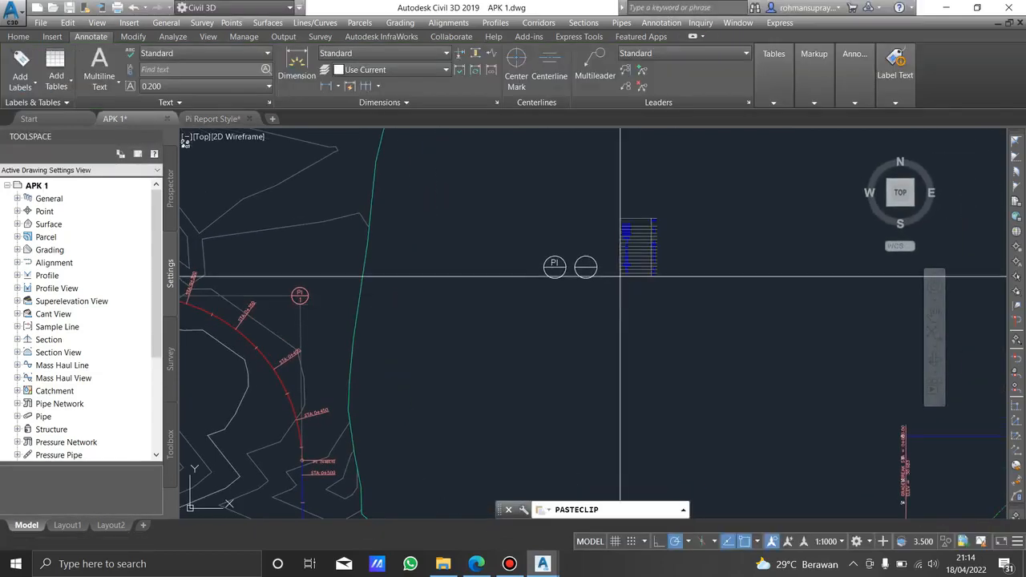
pyautogui.scroll(2, 628, 278)
pyautogui.press('Escape')
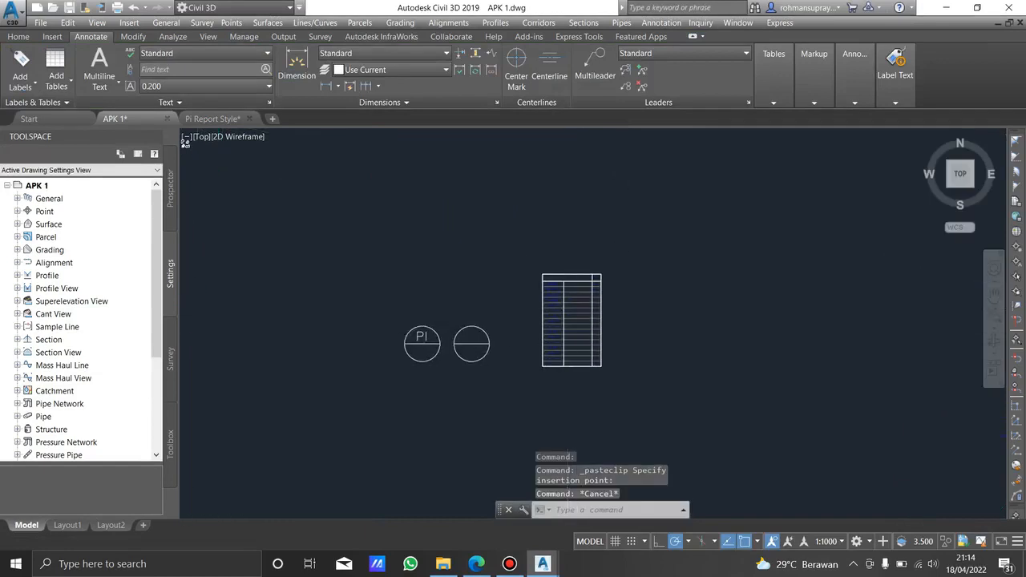
# - Examine the rows, columns and labels of the pasted PI report table
pyautogui.scroll(5, 582, 275)
pyautogui.moveTo(582, 275); pyautogui.dragTo(552, 231, button='middle')
pyautogui.scroll(-4, 552, 233)
pyautogui.moveTo(529, 302); pyautogui.dragTo(643, 238, button='middle')
pyautogui.scroll(-4, 647, 239)
pyautogui.moveTo(619, 271); pyautogui.dragTo(563, 327, button='middle')
pyautogui.scroll(2, 662, 286)
pyautogui.click(664, 289)
pyautogui.press('Escape')
pyautogui.scroll(2, 577, 256)
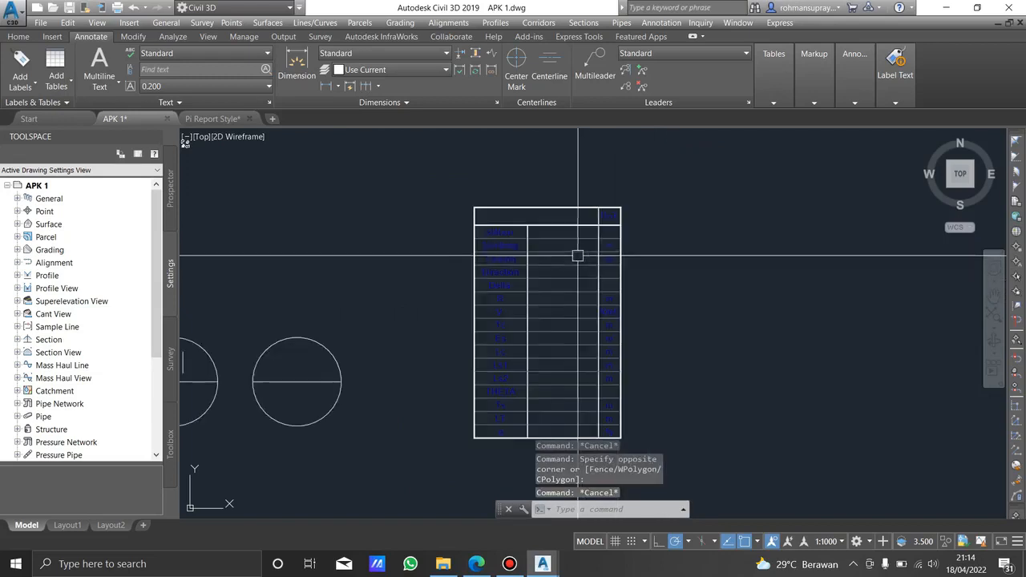
pyautogui.click(462, 188)
pyautogui.press('Escape')
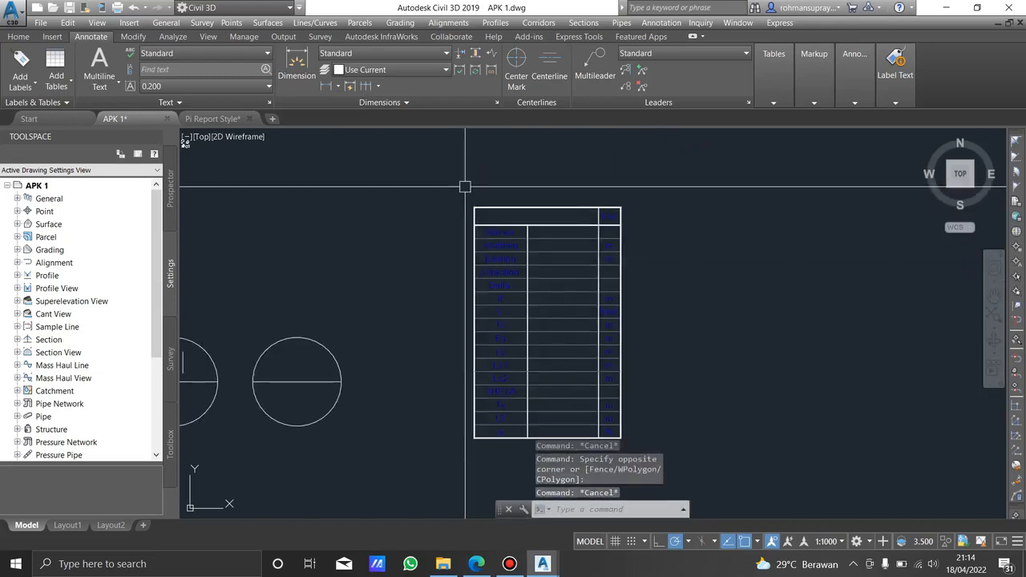
# - Draw a rectangle over the outer border of the pasted PI report table, from its upper-left to its lower-right corner
pyautogui.write('re')
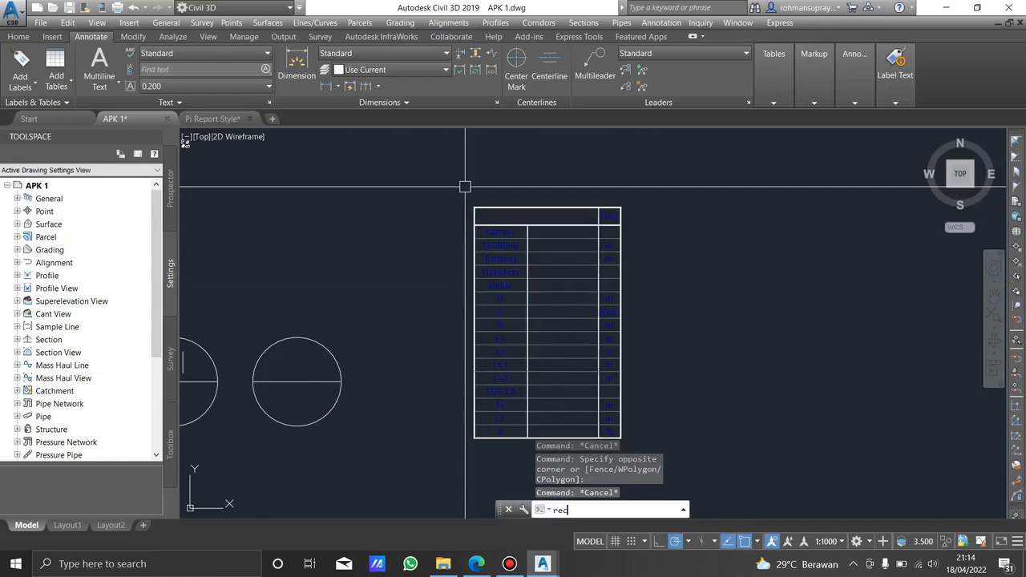
pyautogui.write('c')
pyautogui.press('Return')
pyautogui.click(475, 208)
pyautogui.moveTo(612, 393); pyautogui.dragTo(580, 328, button='middle')
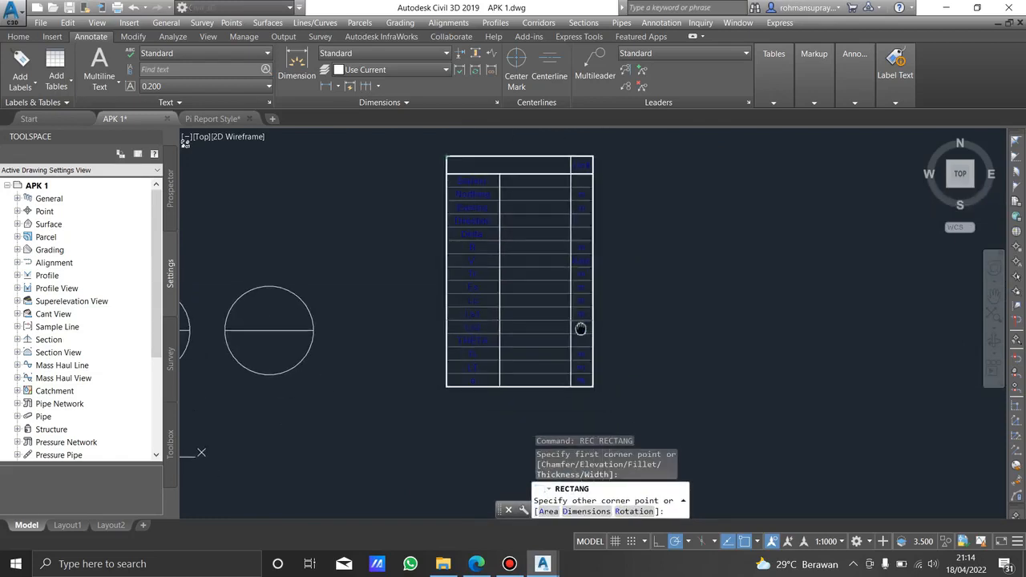
pyautogui.press('Escape')
pyautogui.click(593, 385)
# - Move the new rectangle horizontally out to the empty area right of the PI report table
pyautogui.moveTo(699, 340); pyautogui.dragTo(659, 355, button='middle')
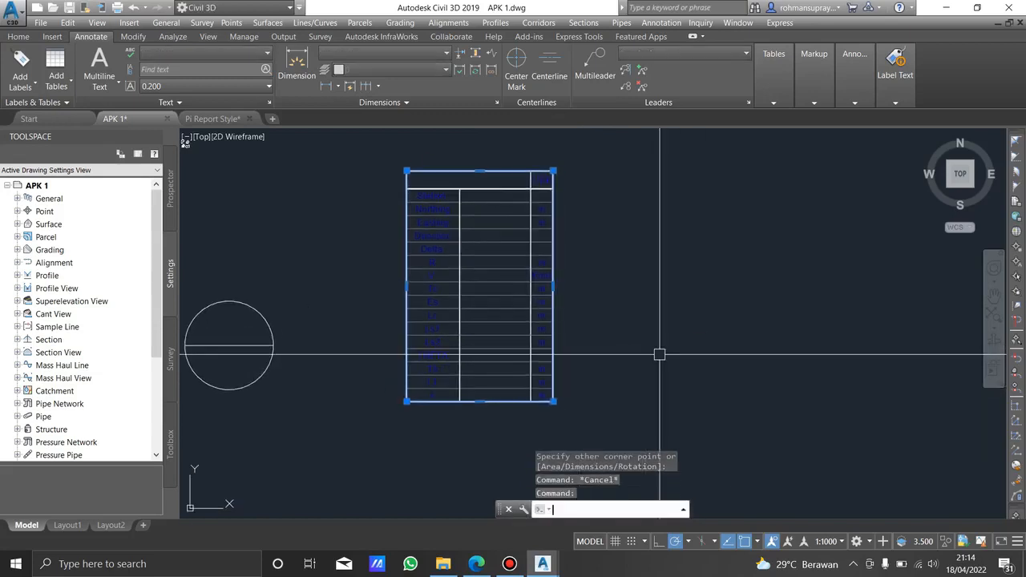
pyautogui.write('m')
pyautogui.press('Return')
pyautogui.click(622, 331)
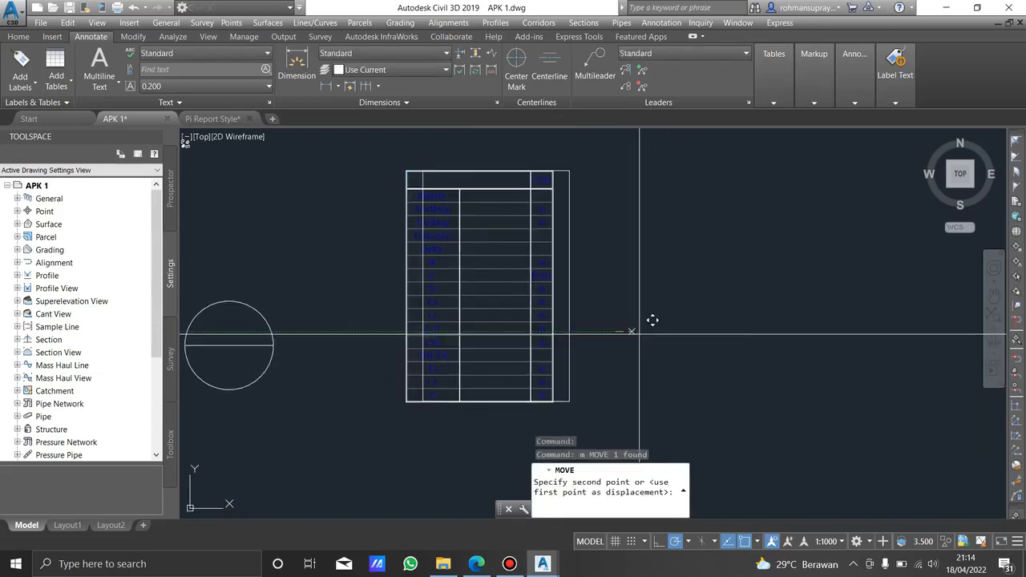
pyautogui.click(784, 332)
pyautogui.press('Escape')
pyautogui.click(772, 329)
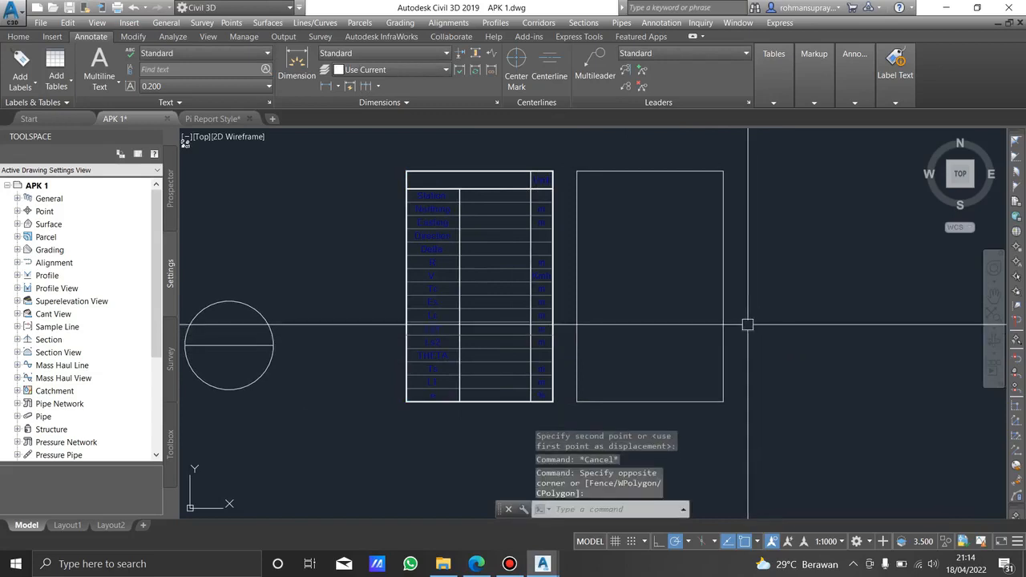
pyautogui.press('Escape')
# - Create a wipeout from the rectangle using the Polyline option and erase the source polyline
pyautogui.click(738, 317)
pyautogui.click(710, 318)
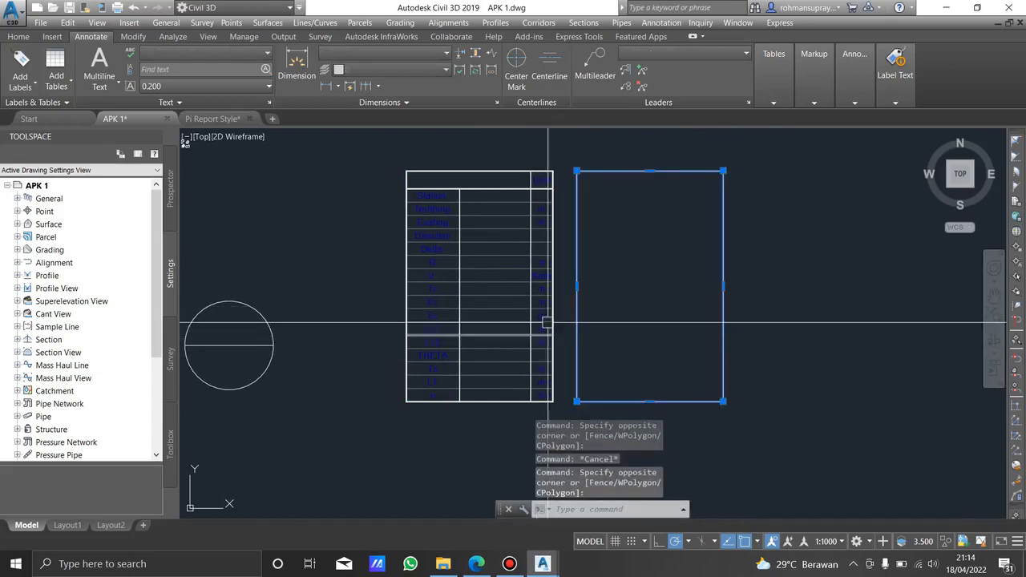
pyautogui.write('wip')
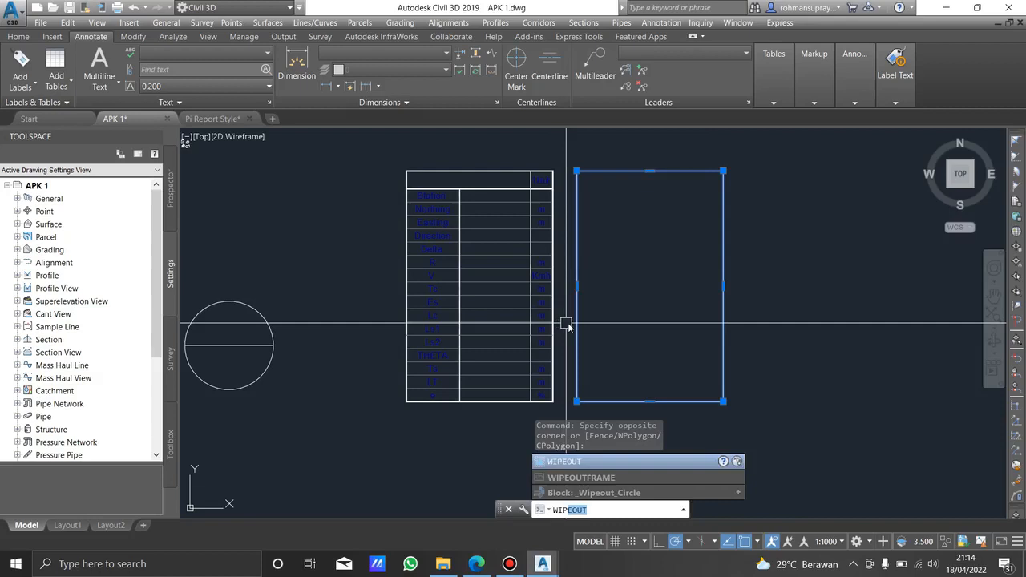
pyautogui.press('Return')
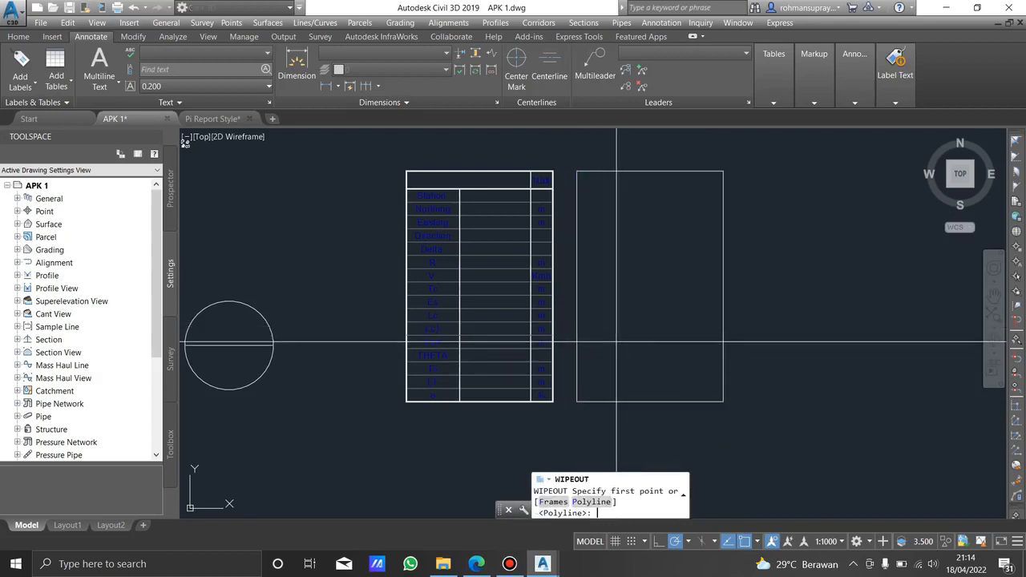
pyautogui.write('p')
pyautogui.press('Return')
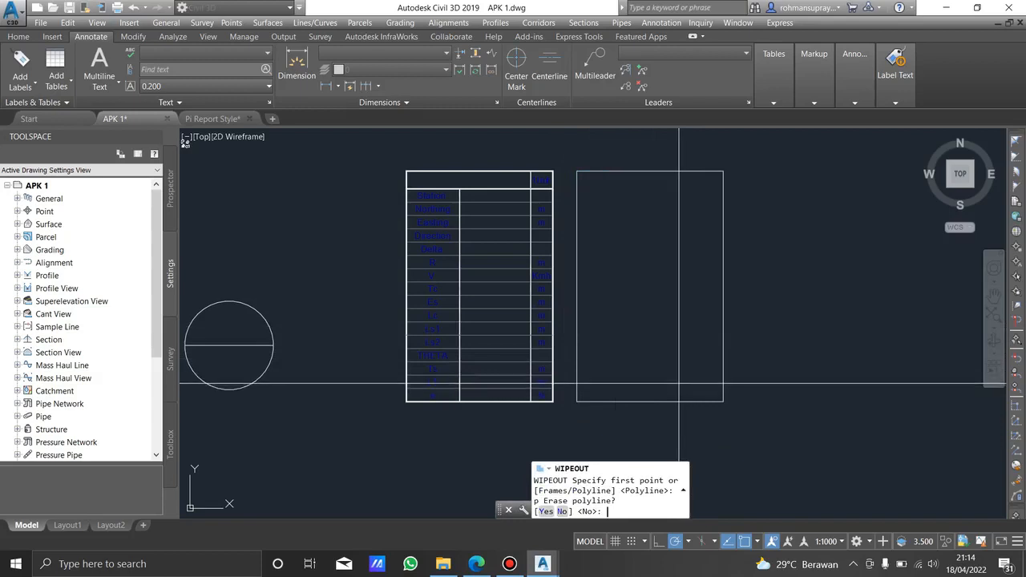
pyautogui.write('y')
pyautogui.press('Return')
pyautogui.press('Escape')
pyautogui.moveTo(675, 265)
pyautogui.mouseDown(button='middle')
pyautogui.moveTo(614, 320)
pyautogui.moveTo(513, 268)
pyautogui.mouseUp(button='middle')
pyautogui.press('Escape')
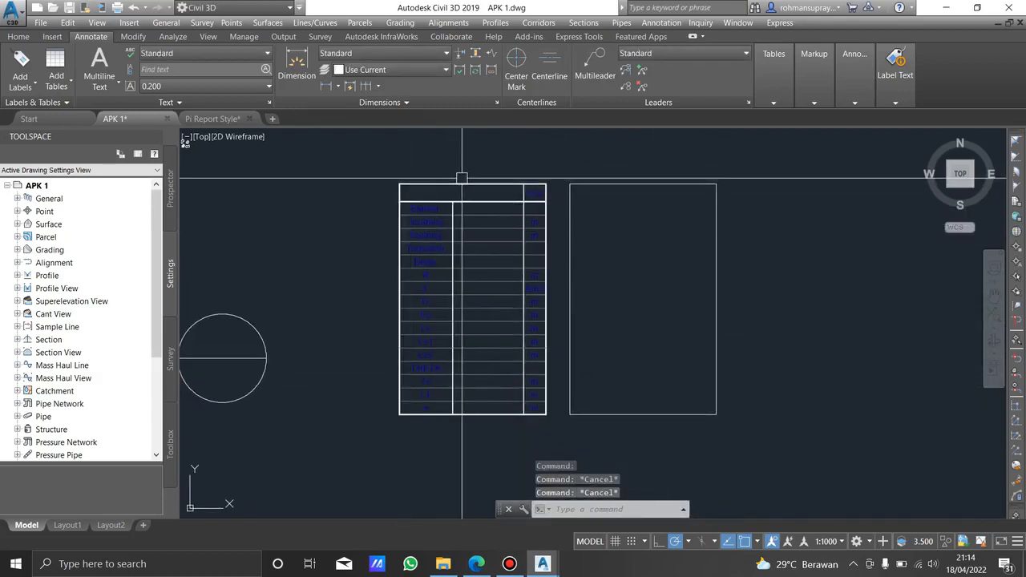
pyautogui.scroll(5, 462, 177)
pyautogui.scroll(-2, 504, 232)
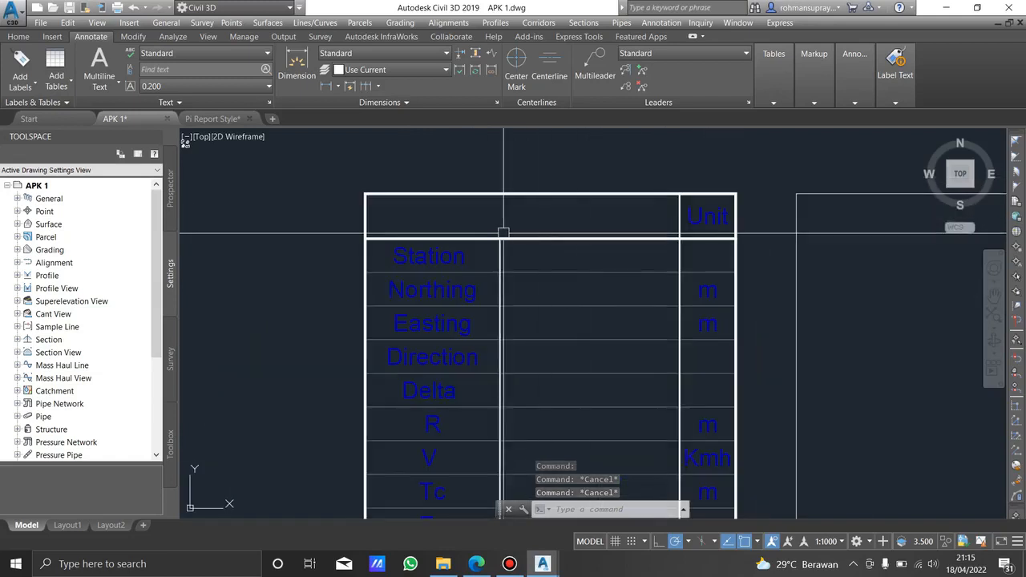
pyautogui.scroll(-3, 545, 224)
pyautogui.moveTo(829, 231); pyautogui.dragTo(783, 268, button='middle')
pyautogui.click(838, 264)
pyautogui.click(551, 227)
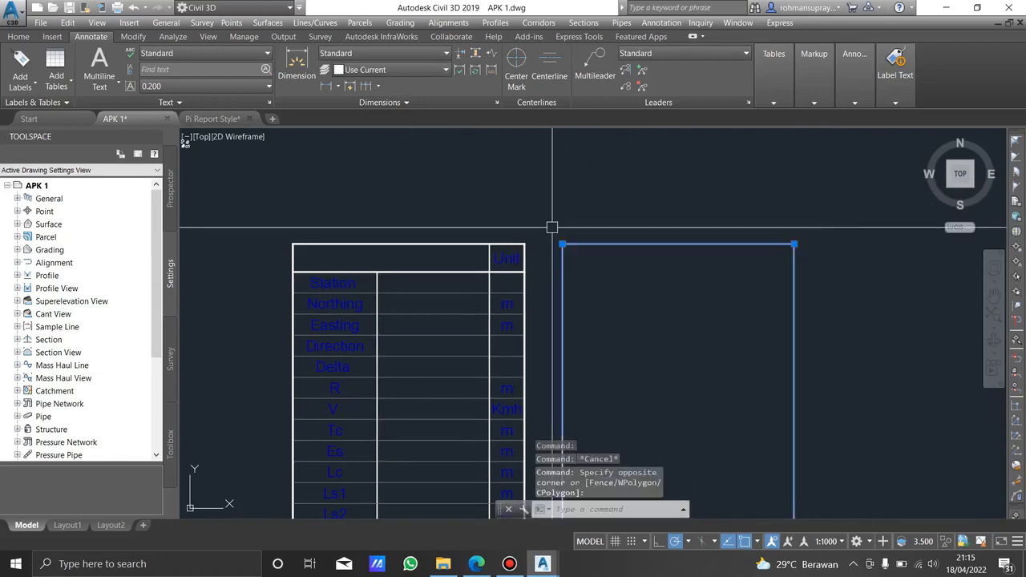
pyautogui.press('Escape')
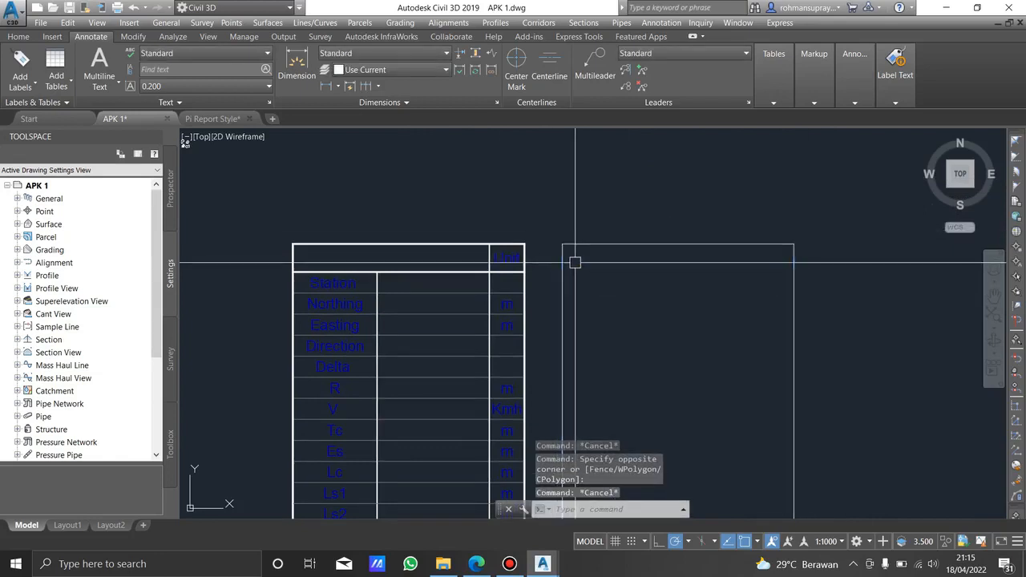
# - Draw a horizontal construction line through the lower edge of the table's header row
pyautogui.write('xl')
pyautogui.press('Return')
pyautogui.write('h')
pyautogui.press('Return')
pyautogui.click(485, 271)
pyautogui.press('Escape')
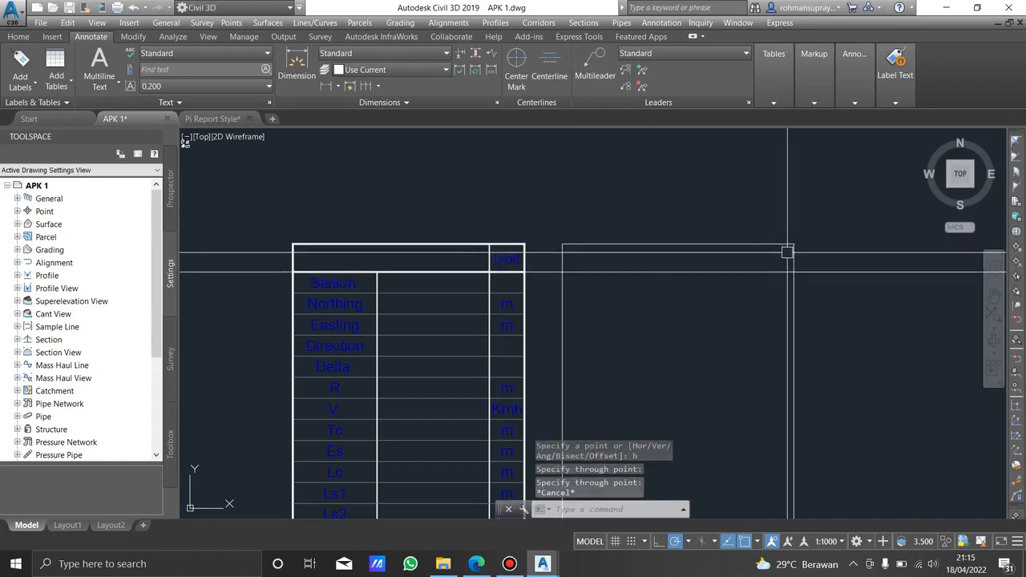
# - Stretch the upper edge of the table-sized wipeout down to the horizontal construction line at the header's lower edge
pyautogui.click(830, 255)
pyautogui.click(540, 216)
pyautogui.moveTo(540, 216); pyautogui.dragTo(504, 203, button='middle')
pyautogui.write('s')
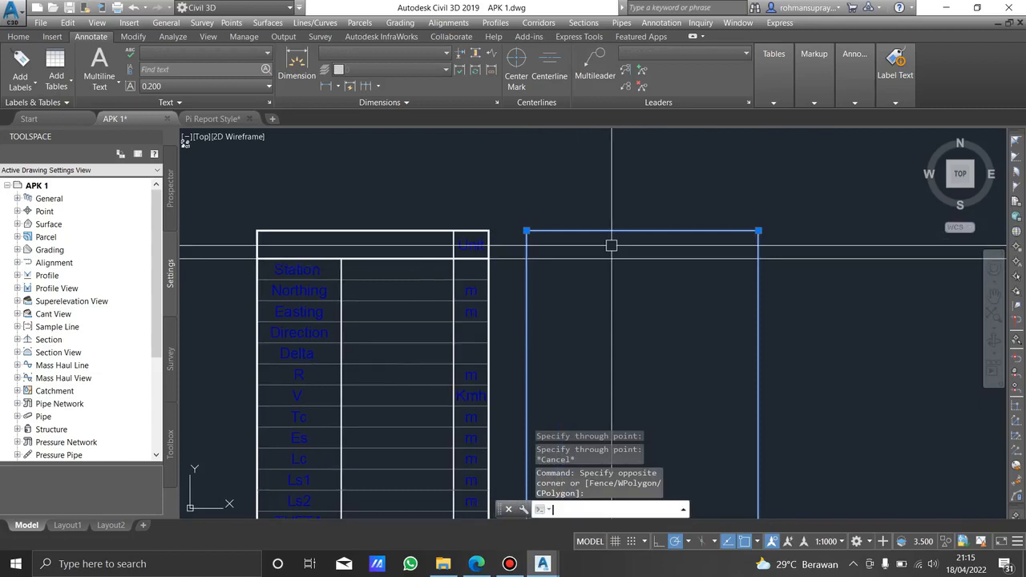
pyautogui.press('Return')
pyautogui.click(526, 231)
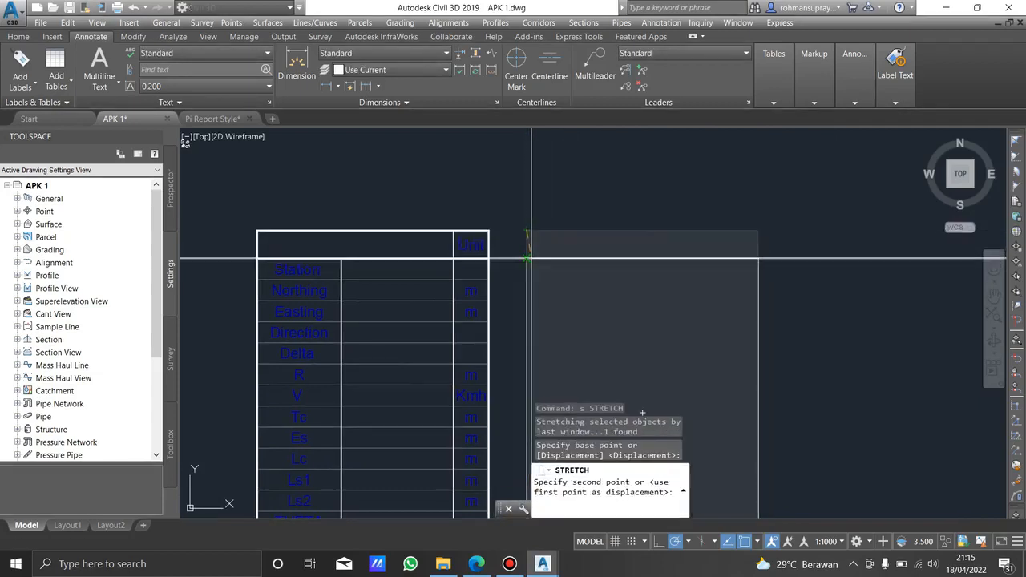
pyautogui.press('Escape')
# - Move the table's header row, including its Unit cell, straight up to separate it from the table body
pyautogui.moveTo(439, 237); pyautogui.dragTo(482, 235, button='middle')
pyautogui.click(533, 234)
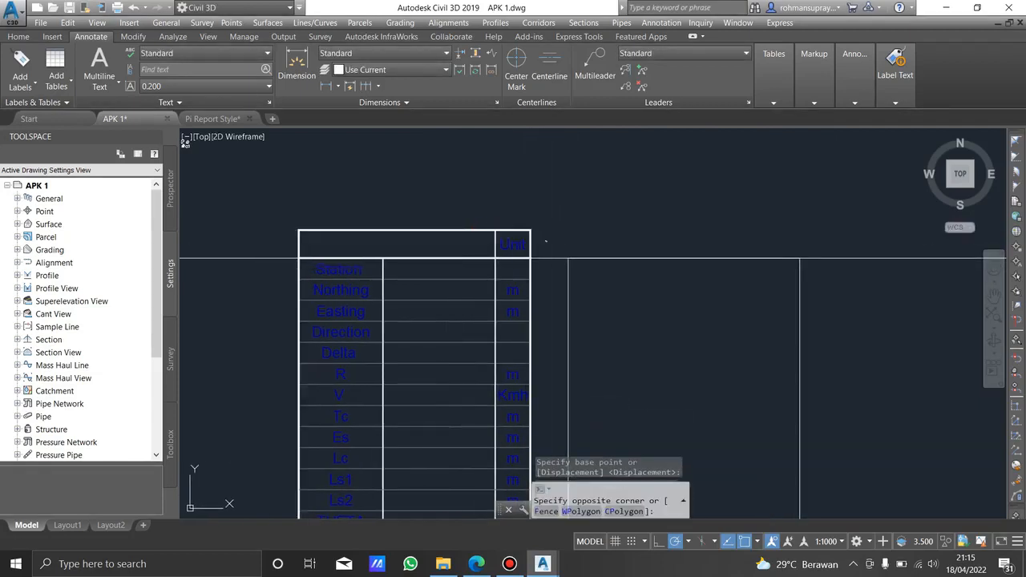
pyautogui.click(394, 245)
pyautogui.scroll(3, 565, 270)
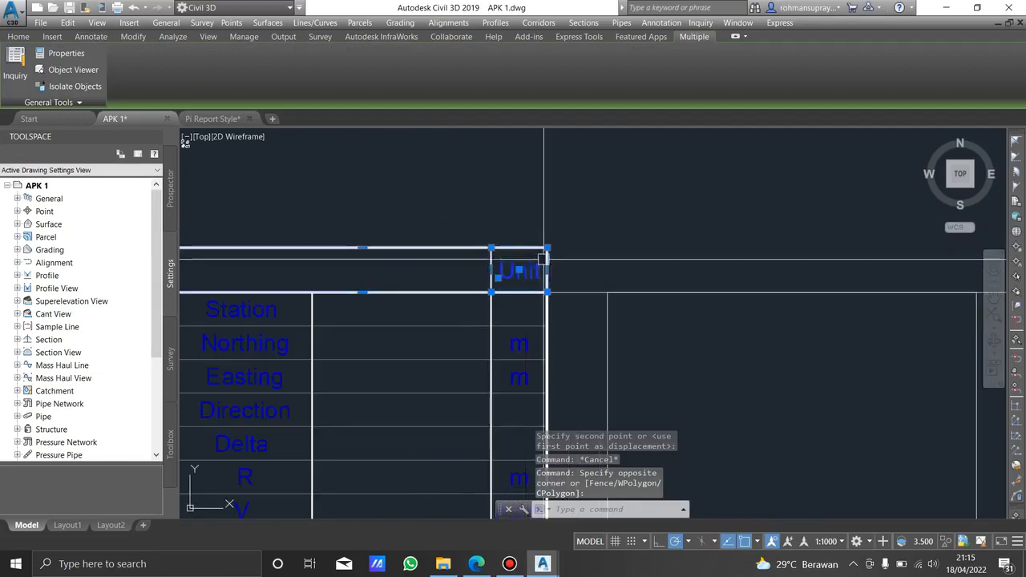
pyautogui.write('m')
pyautogui.press('Return')
pyautogui.click(568, 270)
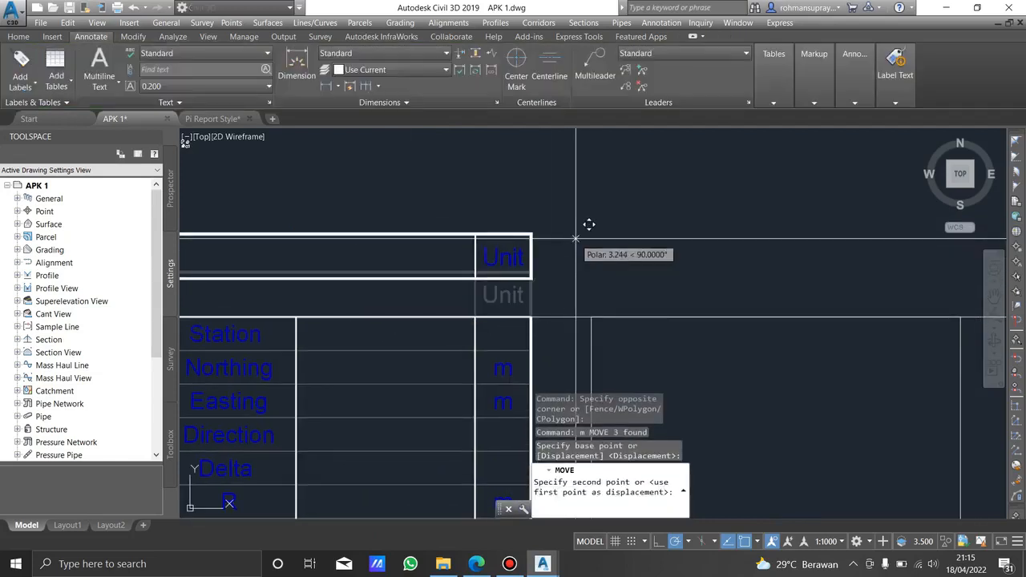
pyautogui.click(577, 222)
# - Erase the horizontal construction line running beside the PI report table
pyautogui.scroll(-2, 578, 222)
pyautogui.press('Escape')
pyautogui.click(806, 287)
pyautogui.click(838, 267)
pyautogui.write('e')
pyautogui.press('Return')
pyautogui.press('Escape')
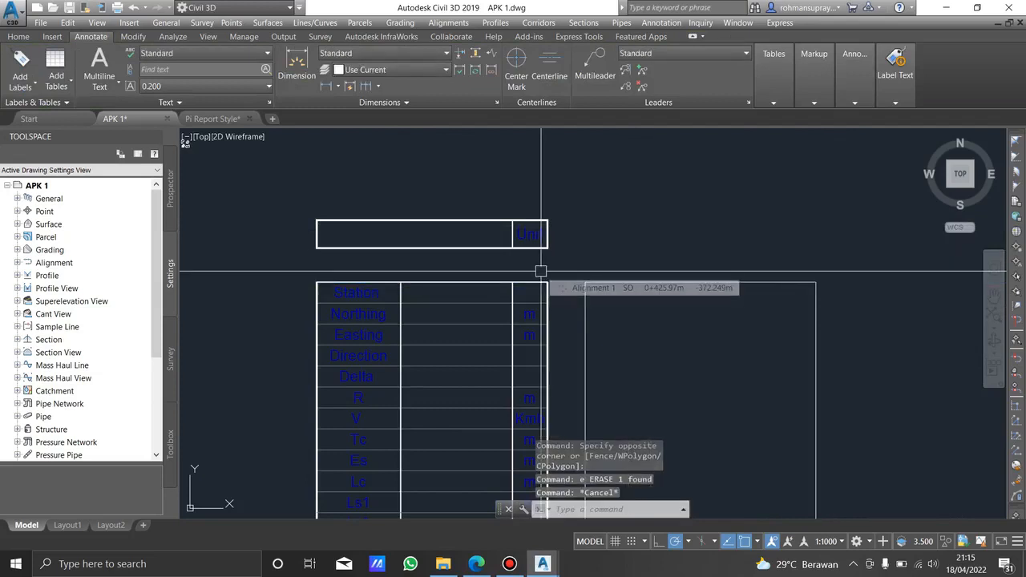
# - Draw a rectangle over the separated header frame, from its upper-left to its lower-right corner
pyautogui.write('rec')
pyautogui.press('Return')
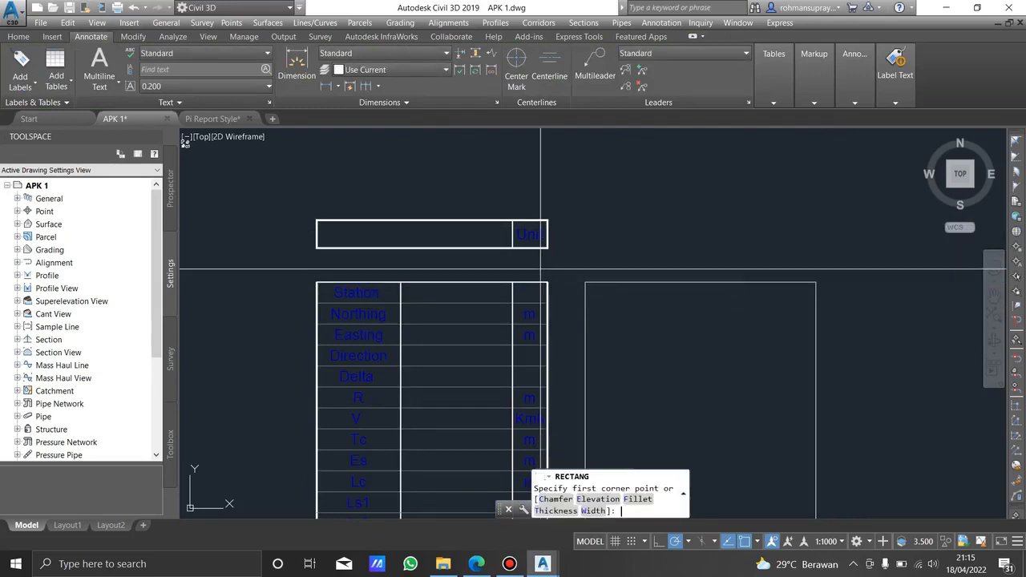
pyautogui.click(316, 220)
pyautogui.click(547, 248)
pyautogui.press('Escape')
# - Move the header rectangle horizontally beside the header frame so it lines up above the table-body wipeout
pyautogui.click(532, 245)
pyautogui.write('co')
pyautogui.press('Return')
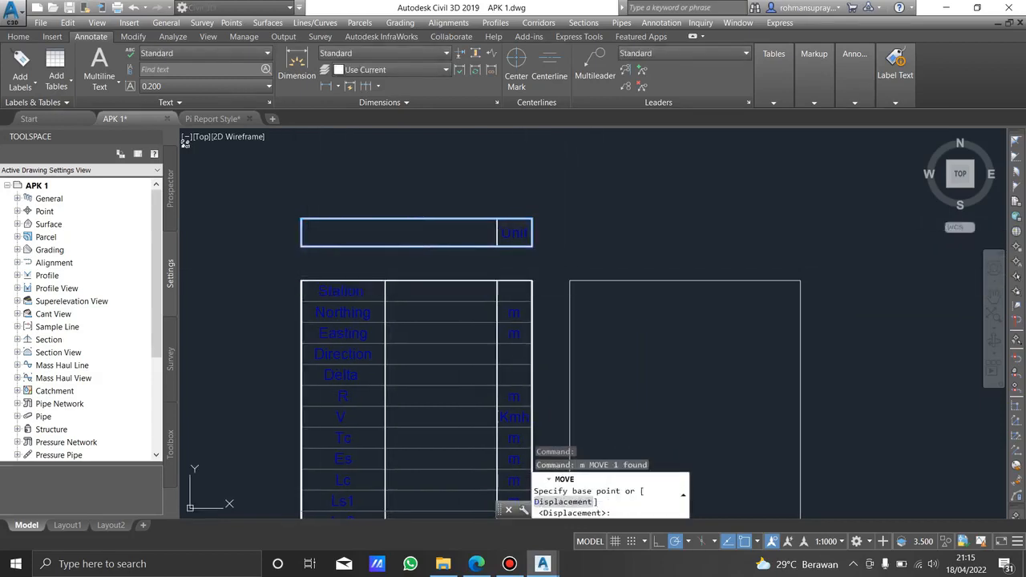
pyautogui.click(301, 246)
pyautogui.click(568, 279)
pyautogui.press('Escape')
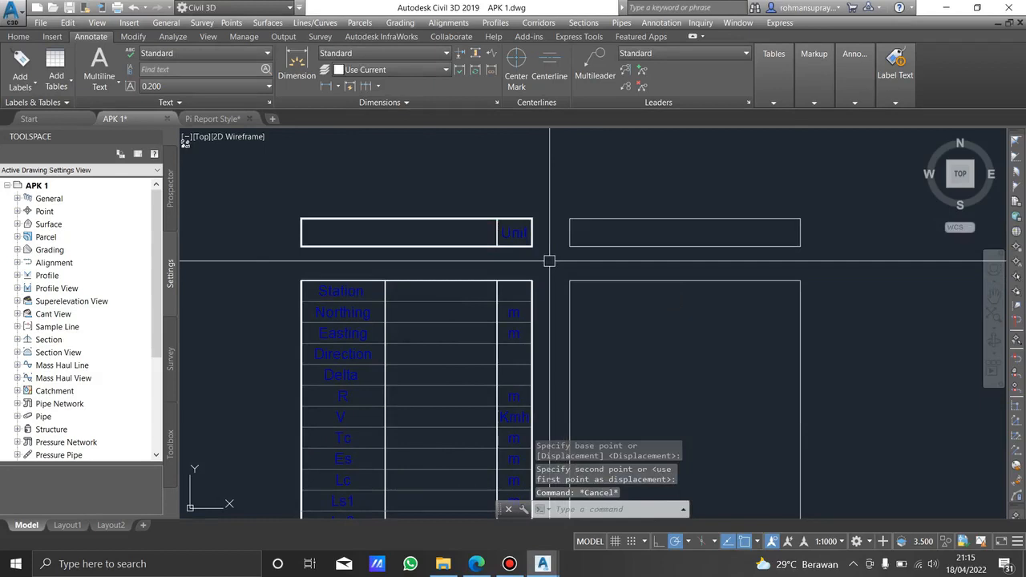
# - Create a wipeout from the header rectangle using the Polyline option, keeping the source polyline
pyautogui.write('wip')
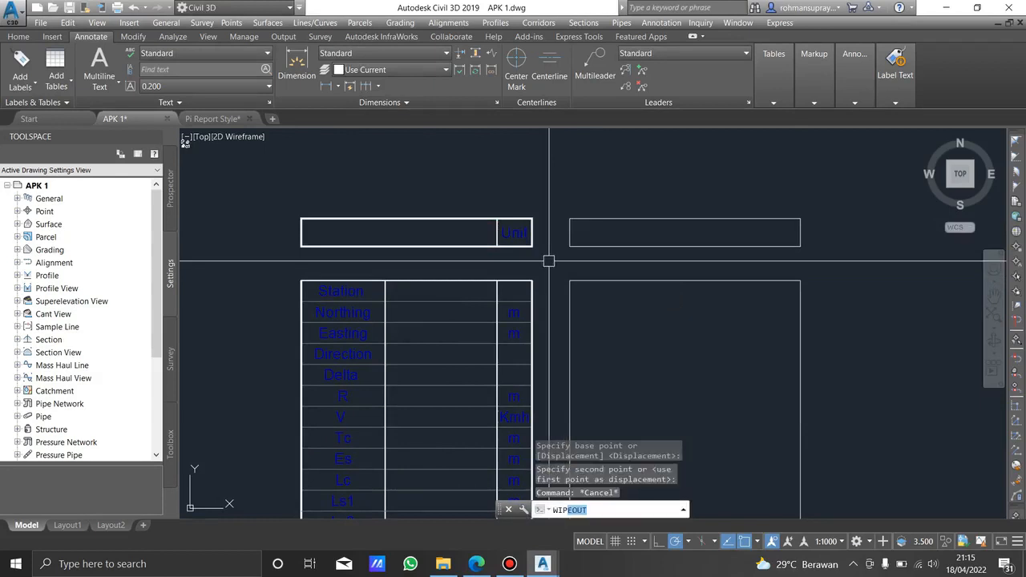
pyautogui.press('Return')
pyautogui.write('p')
pyautogui.press('Return')
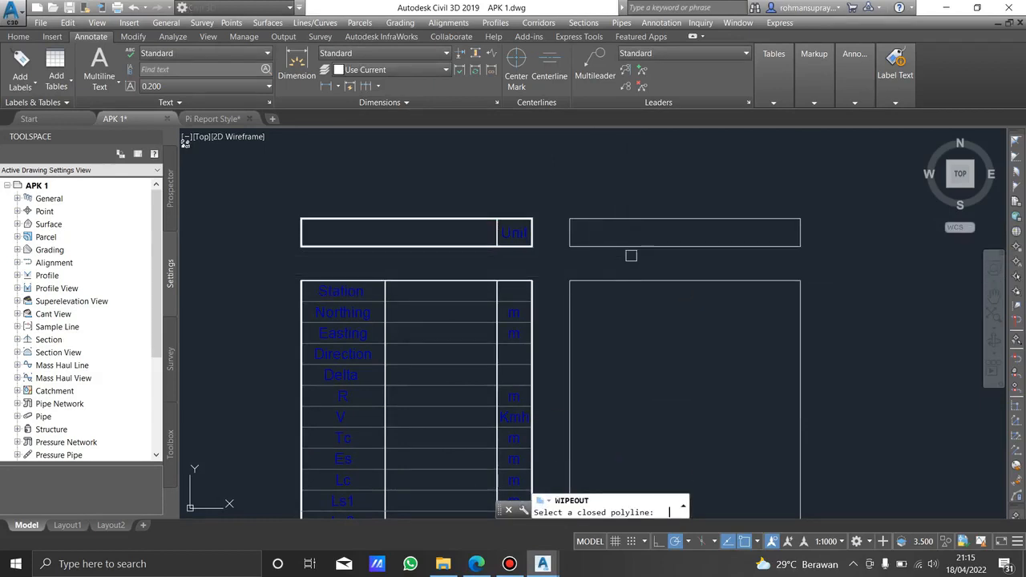
pyautogui.moveTo(661, 246); pyautogui.dragTo(591, 271, button='middle')
pyautogui.click(589, 270)
pyautogui.scroll(-2, 612, 265)
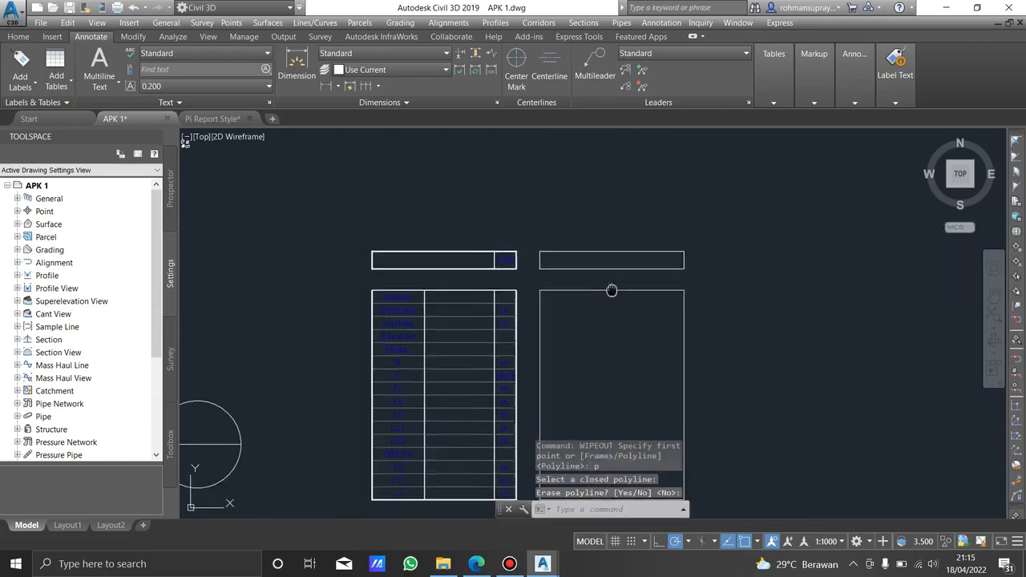
pyautogui.press('Escape')
pyautogui.press('Escape')
# - Examine the PI 1 tag and the alignment's tangent lines around that intersection point
pyautogui.moveTo(628, 257); pyautogui.dragTo(637, 250, button='middle')
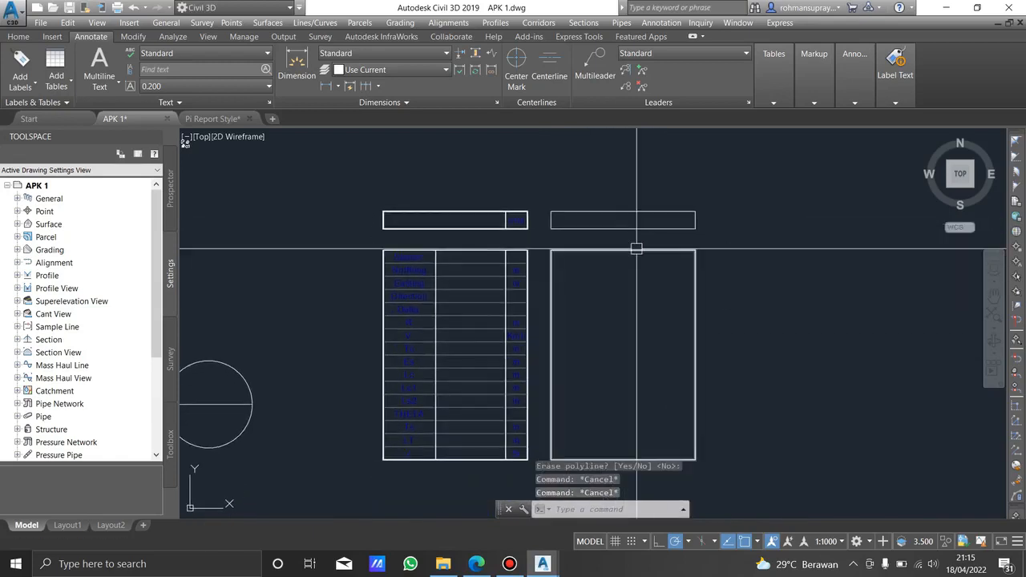
pyautogui.moveTo(562, 252); pyautogui.dragTo(619, 238, button='middle')
pyautogui.scroll(-2, 621, 238)
pyautogui.moveTo(559, 254); pyautogui.dragTo(581, 315, button='middle')
pyautogui.scroll(-4, 530, 280)
pyautogui.moveTo(442, 297); pyautogui.dragTo(765, 186, button='middle')
pyautogui.scroll(4, 547, 239)
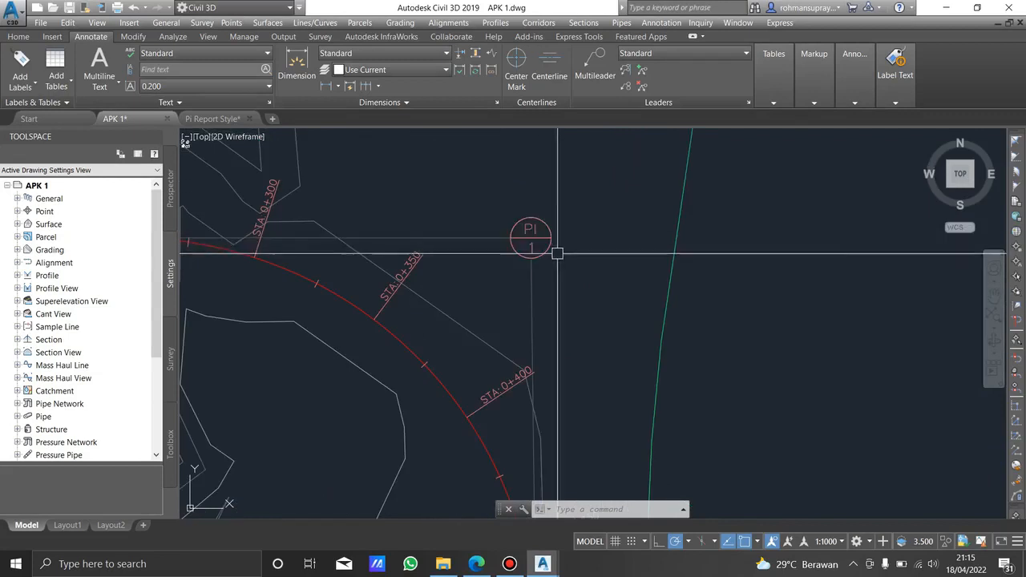
pyautogui.scroll(2, 562, 261)
pyautogui.moveTo(651, 229); pyautogui.dragTo(460, 284, button='middle')
pyautogui.scroll(-4, 462, 284)
pyautogui.moveTo(568, 262)
pyautogui.mouseDown(button='middle')
pyautogui.moveTo(535, 276)
pyautogui.moveTo(726, 232)
pyautogui.mouseUp(button='middle')
pyautogui.scroll(2, 550, 271)
pyautogui.scroll(2, 591, 241)
pyautogui.moveTo(590, 240)
pyautogui.mouseDown(button='middle')
pyautogui.moveTo(607, 282)
pyautogui.moveTo(668, 239)
pyautogui.moveTo(506, 288)
pyautogui.mouseUp(button='middle')
pyautogui.click(566, 232)
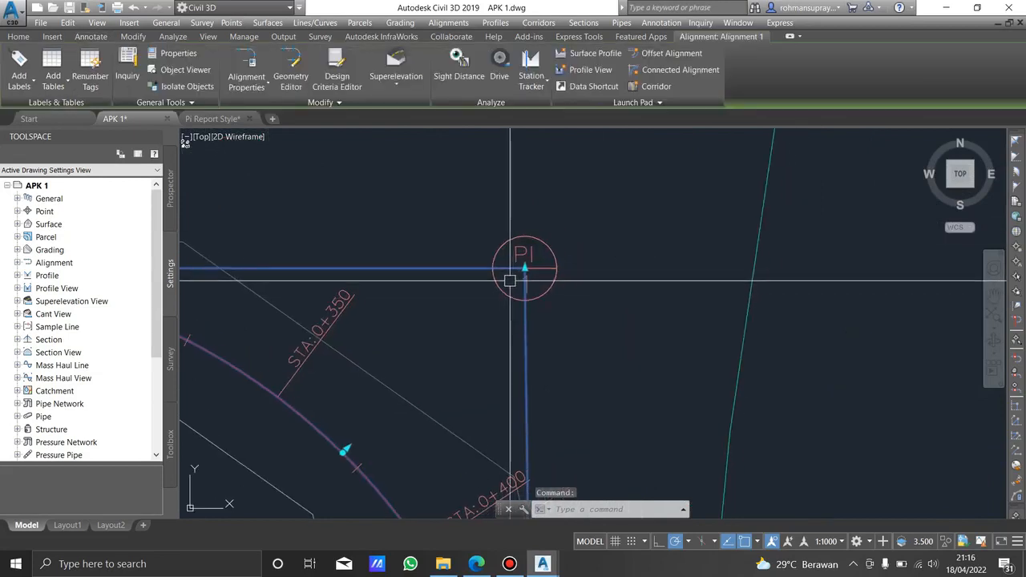
pyautogui.moveTo(466, 279)
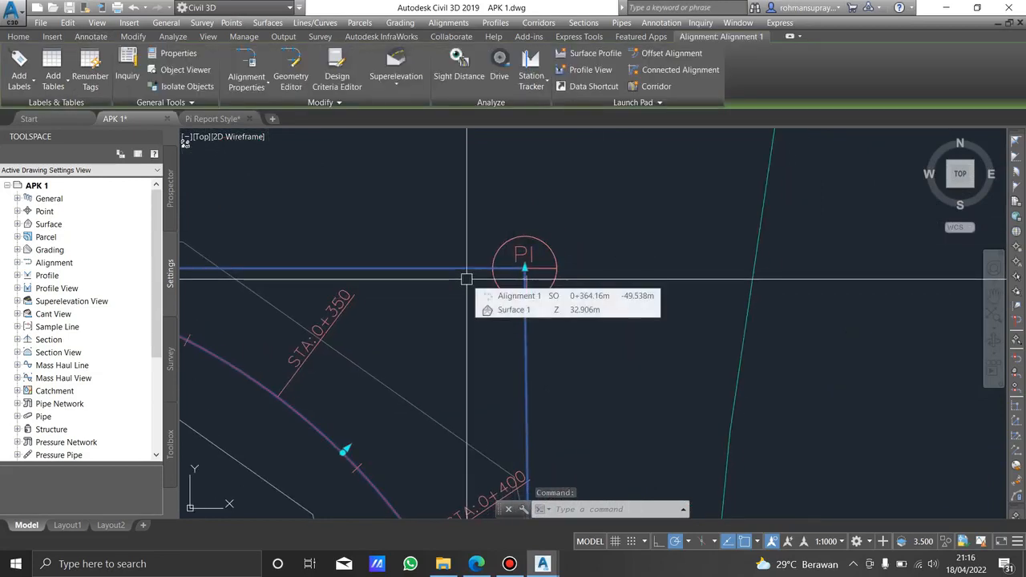
pyautogui.press('Escape')
pyautogui.press('Escape')
# - Define the header frame and its Unit text as a block named "frame header 1" with the base point at the header's centre
pyautogui.scroll(-2, 646, 265)
pyautogui.moveTo(646, 266)
pyautogui.mouseDown(button='middle')
pyautogui.moveTo(474, 334)
pyautogui.moveTo(663, 306)
pyautogui.moveTo(630, 295)
pyautogui.mouseUp(button='middle')
pyautogui.scroll(-2, 529, 297)
pyautogui.scroll(5, 693, 287)
pyautogui.moveTo(722, 254); pyautogui.dragTo(635, 286, button='middle')
pyautogui.scroll(-1, 650, 282)
pyautogui.click(650, 282)
pyautogui.click(390, 218)
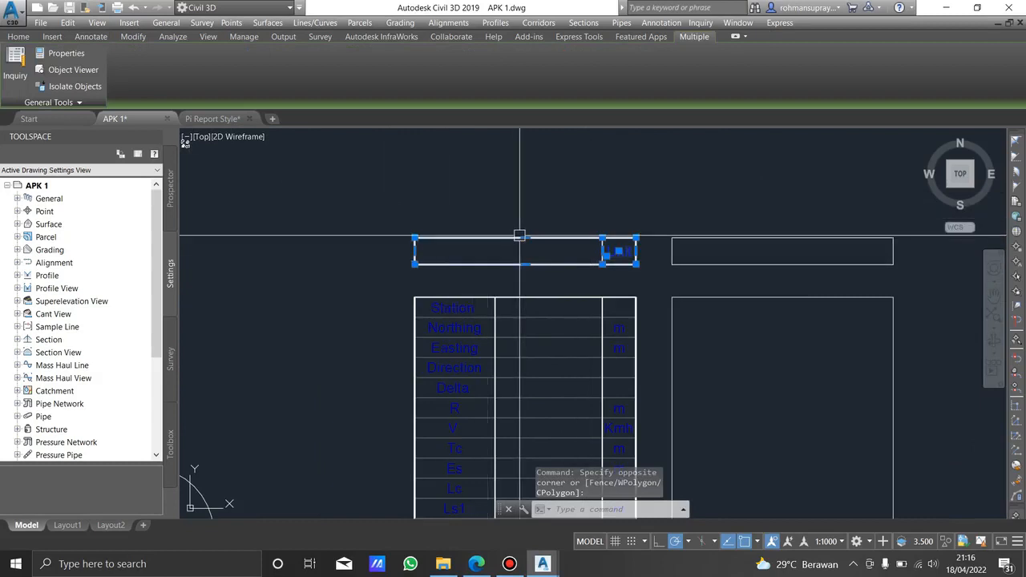
pyautogui.write('b')
pyautogui.press('Return')
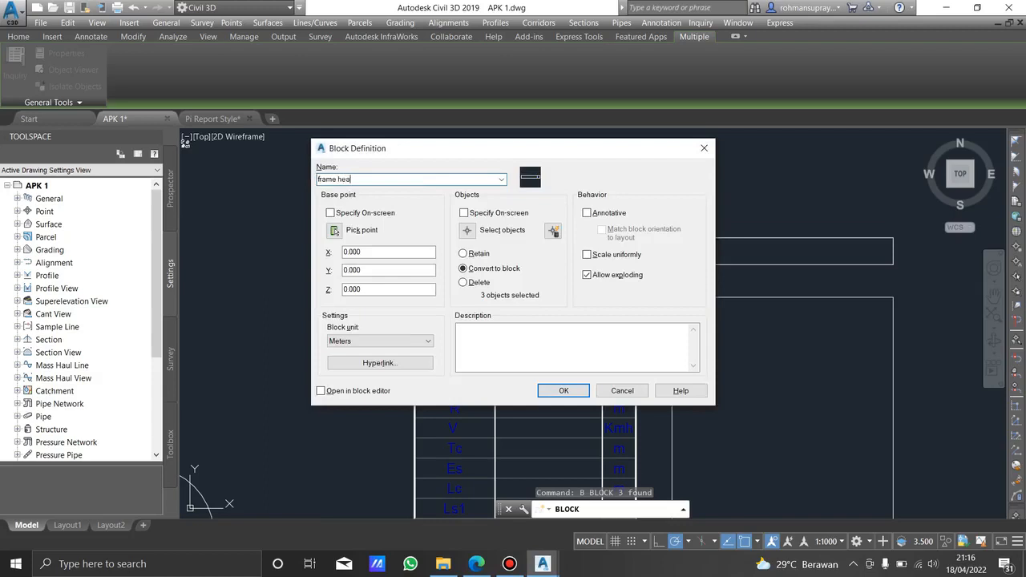
pyautogui.click(335, 231)
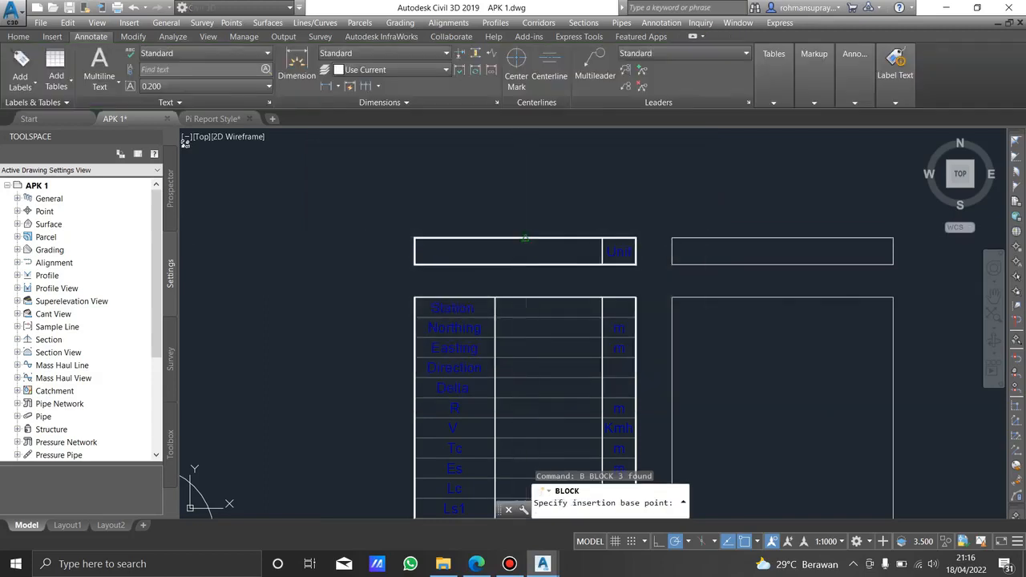
pyautogui.click(523, 266)
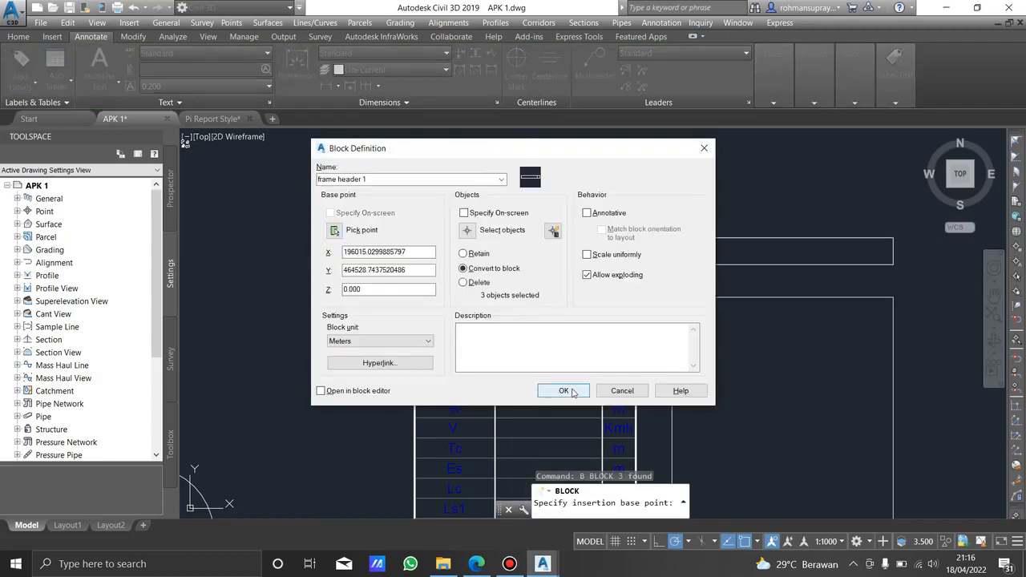
pyautogui.click(563, 390)
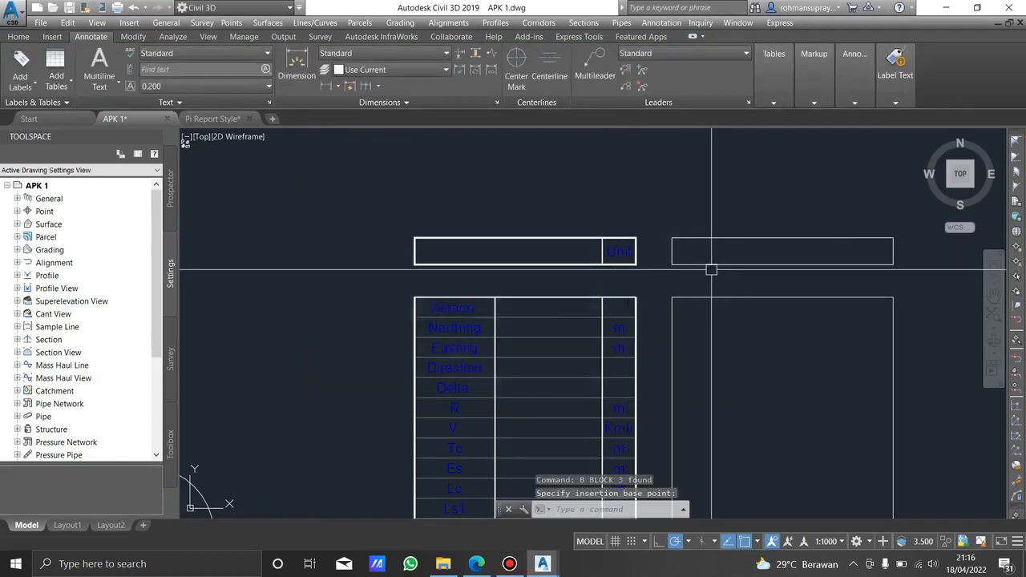
# - Define the header wipeout and its rectangle as a block named "wipeout header 1" with the base point at its centre
pyautogui.moveTo(710, 270); pyautogui.dragTo(536, 280, button='middle')
pyautogui.click(561, 282)
pyautogui.click(504, 205)
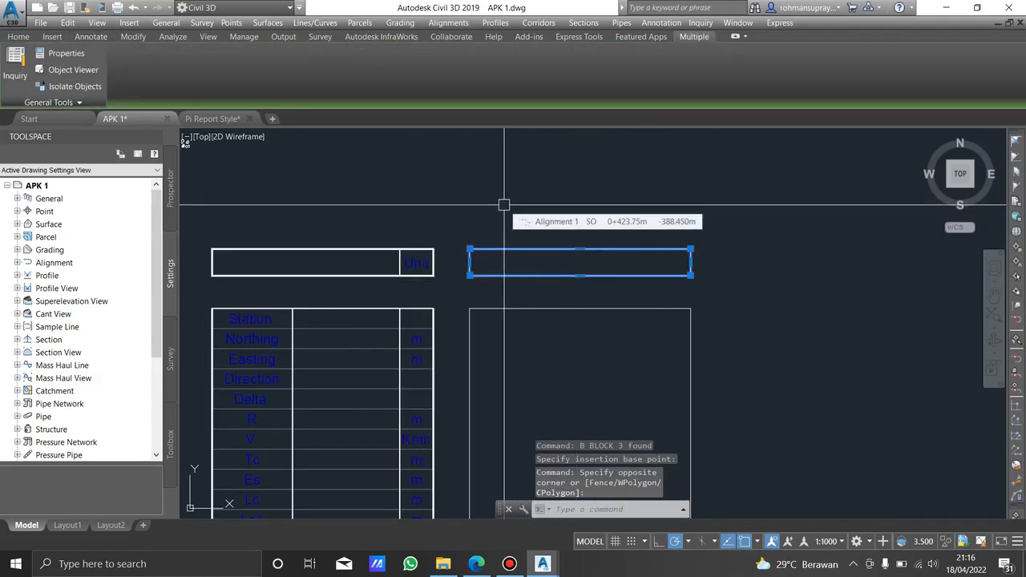
pyautogui.write('b')
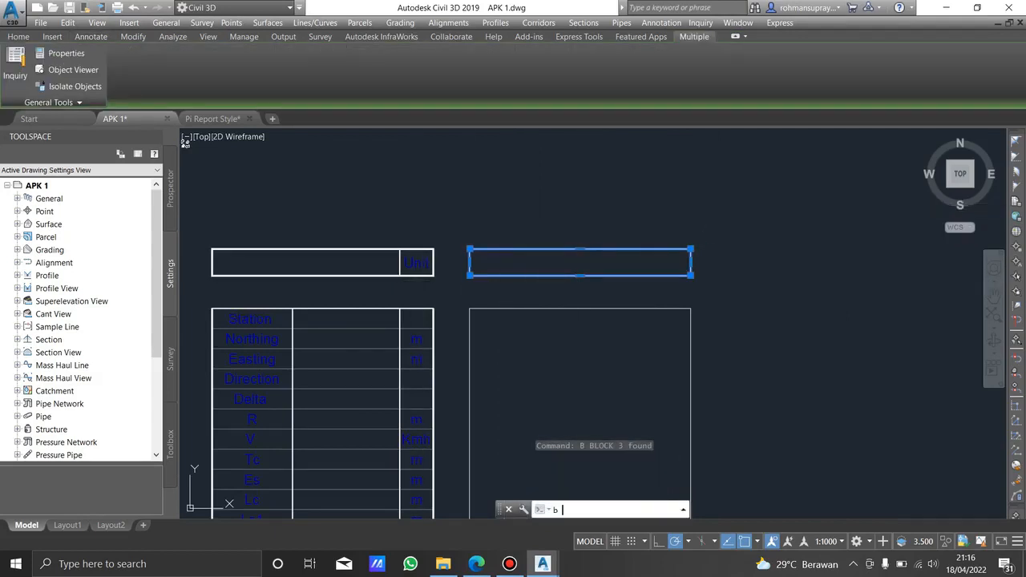
pyautogui.press('Return')
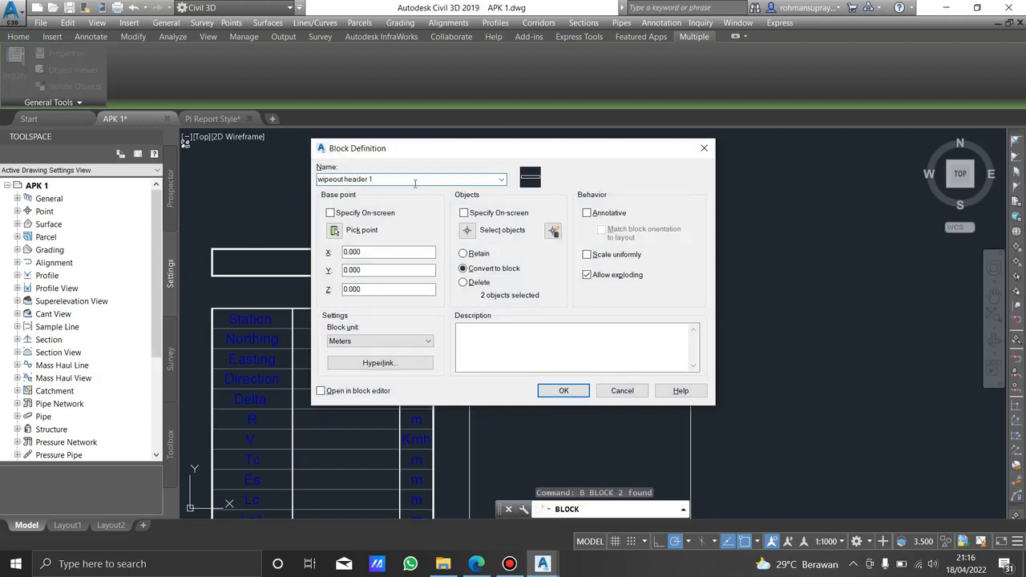
pyautogui.click(335, 232)
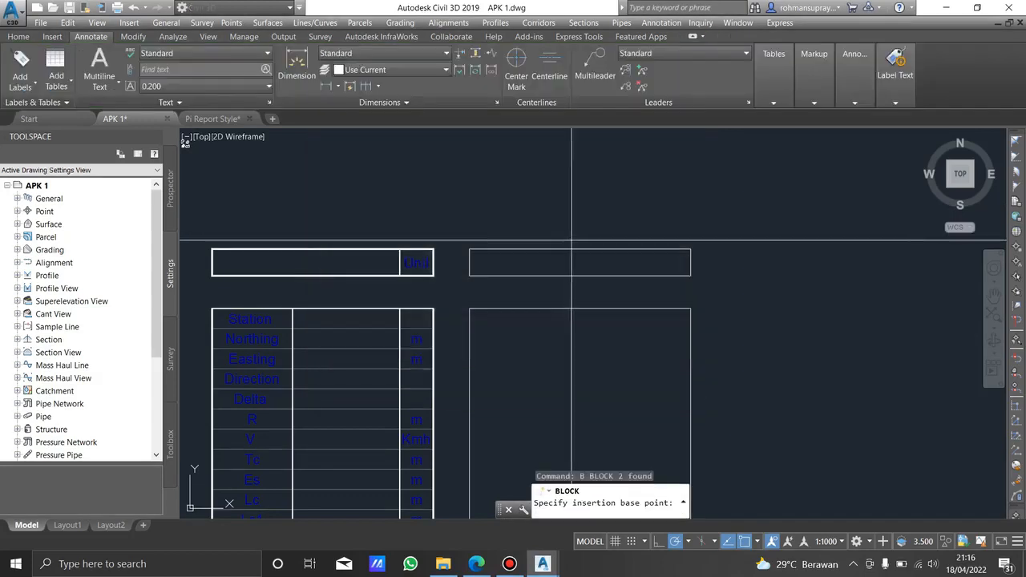
pyautogui.click(580, 255)
pyautogui.click(335, 231)
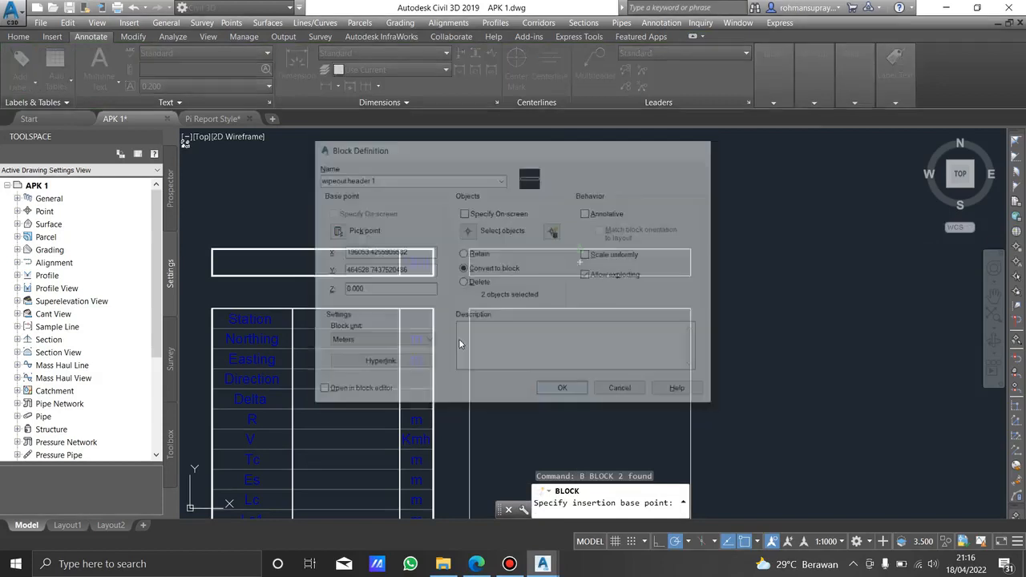
# - Start adding labels to the alignment through PI 1, with the label type set to Multiple Point of Intersection
pyautogui.scroll(-2, 463, 270)
pyautogui.moveTo(513, 240); pyautogui.dragTo(738, 252, button='middle')
pyautogui.scroll(-4, 737, 252)
pyautogui.scroll(5, 722, 275)
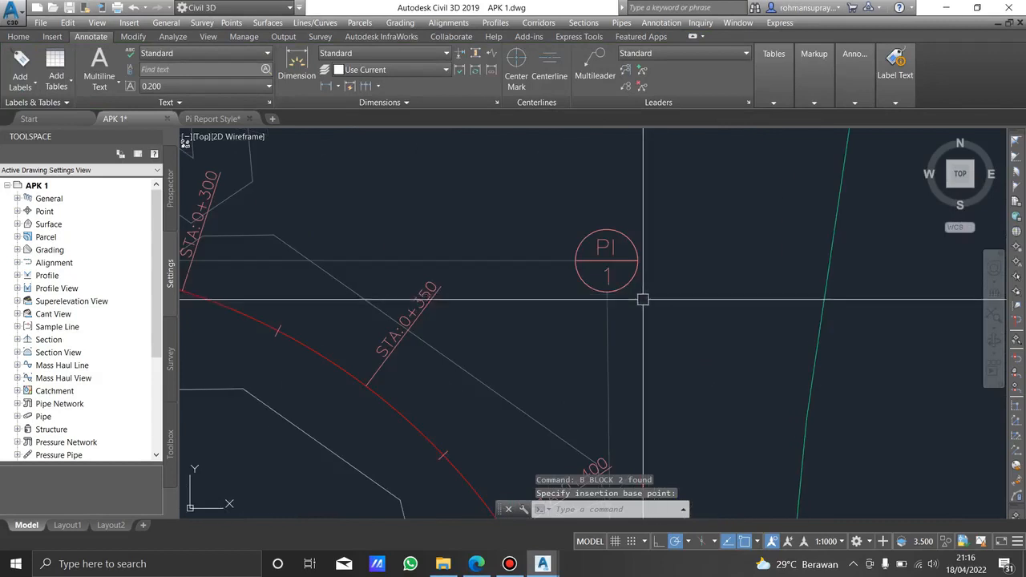
pyautogui.click(610, 307)
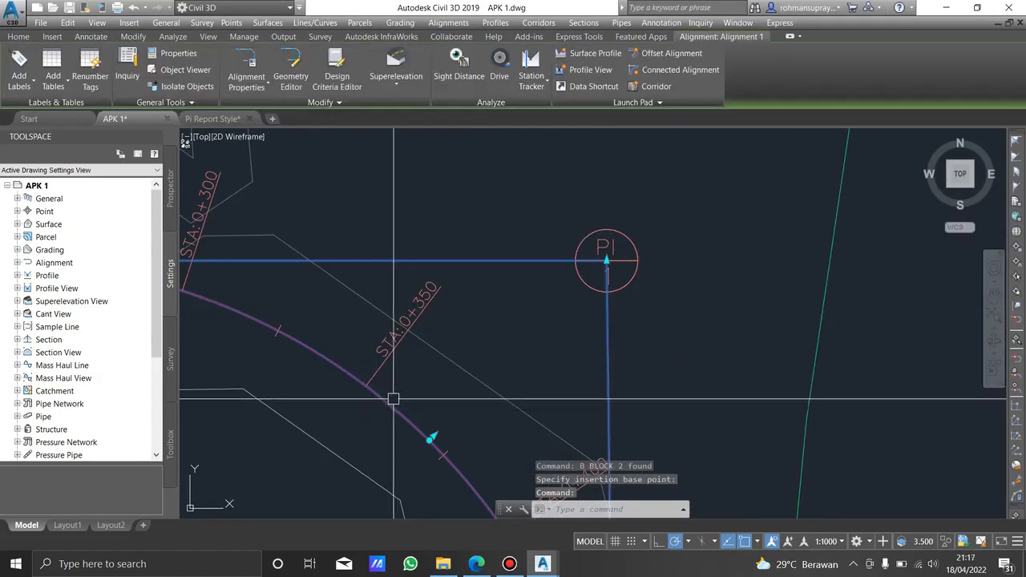
pyautogui.click(20, 80)
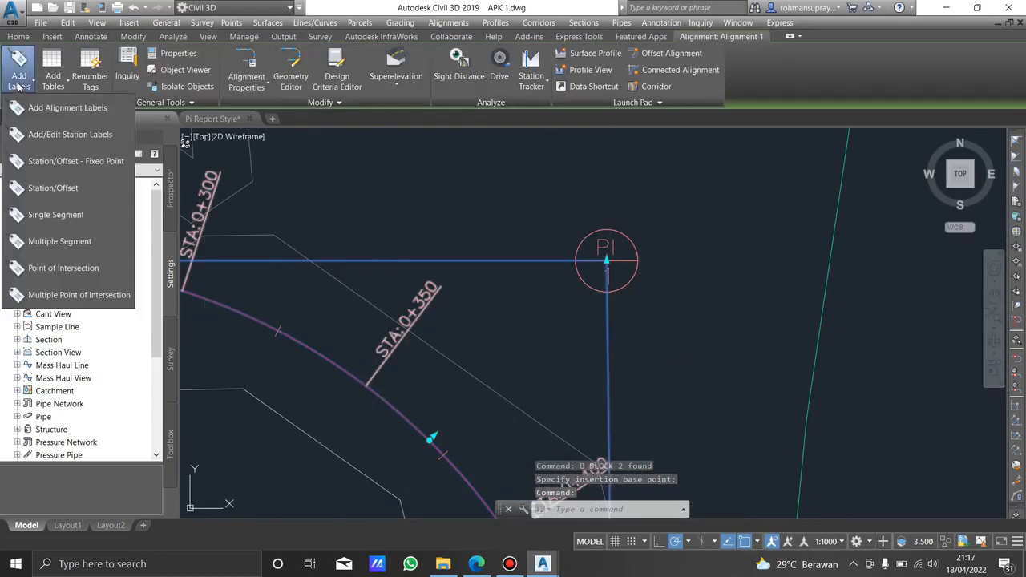
pyautogui.click(80, 112)
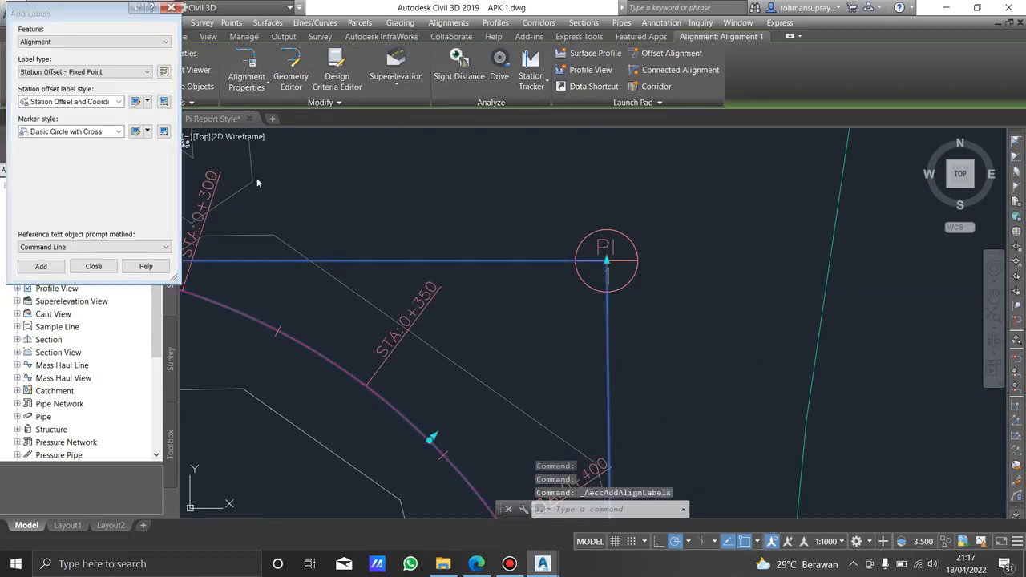
pyautogui.click(100, 74)
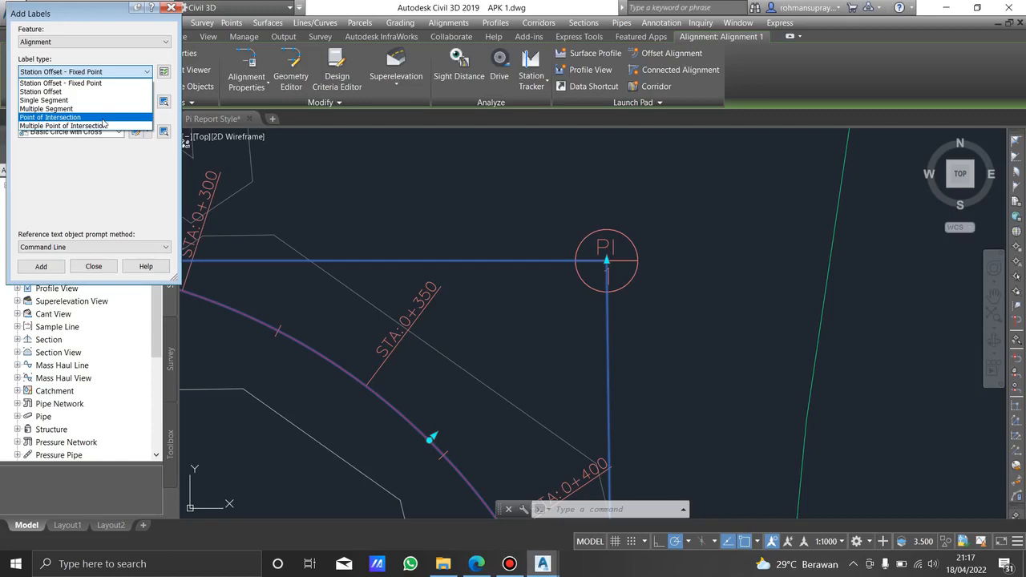
pyautogui.click(104, 125)
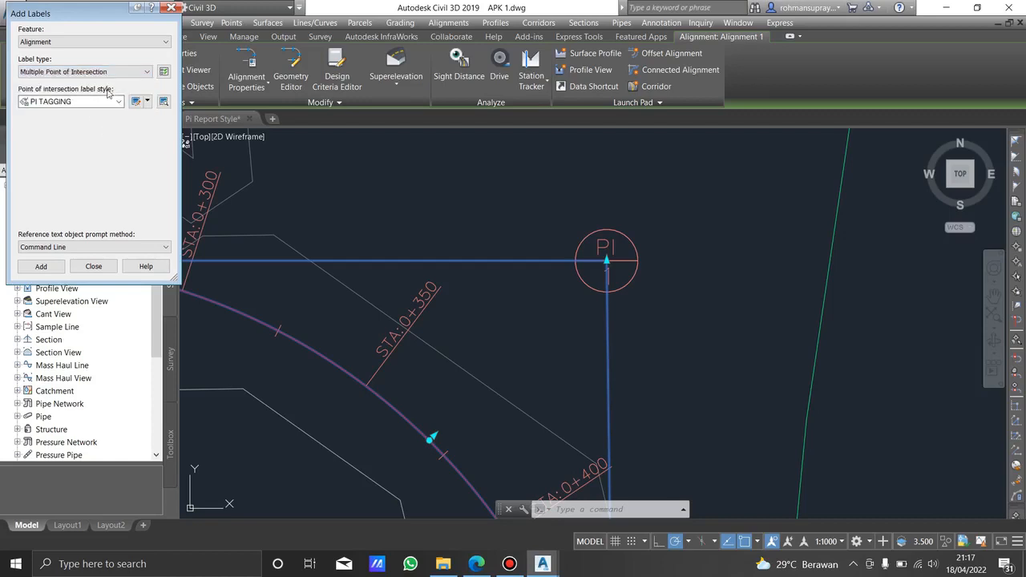
# - Create a new point of intersection label style named "header tabel 1" and delete all default components from its layout
pyautogui.click(119, 102)
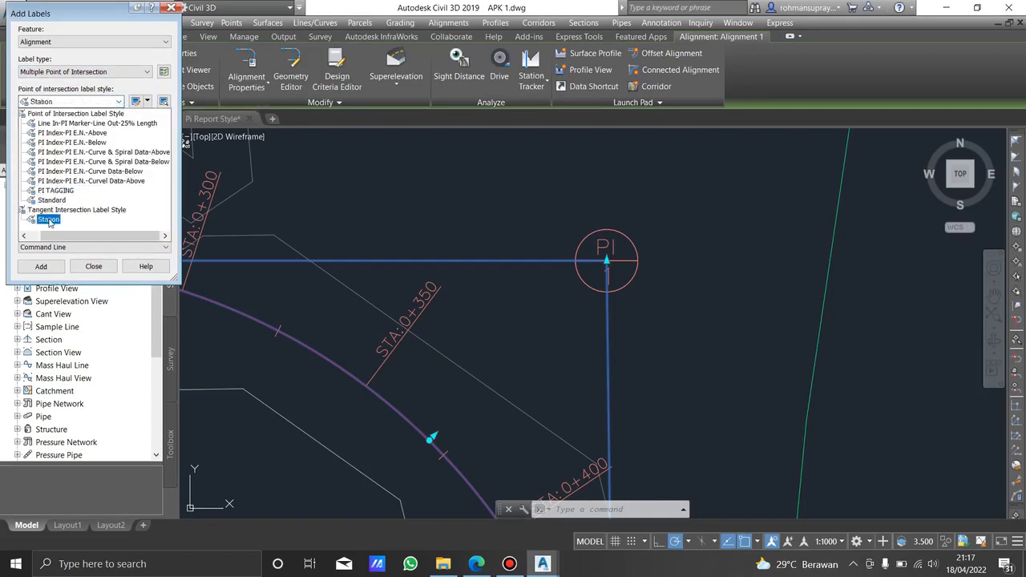
pyautogui.click(51, 200)
pyautogui.click(147, 101)
pyautogui.click(144, 118)
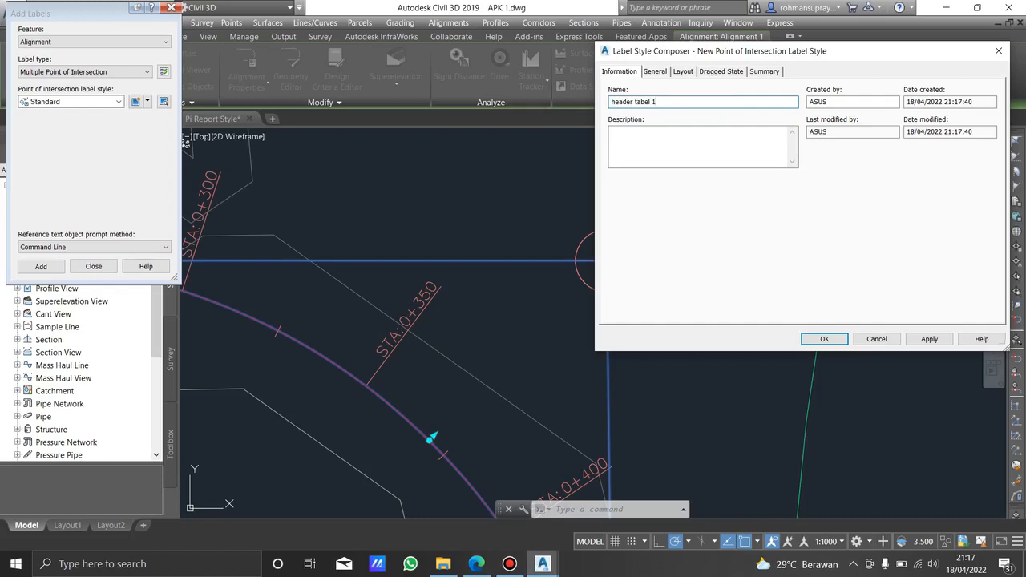
pyautogui.click(683, 71)
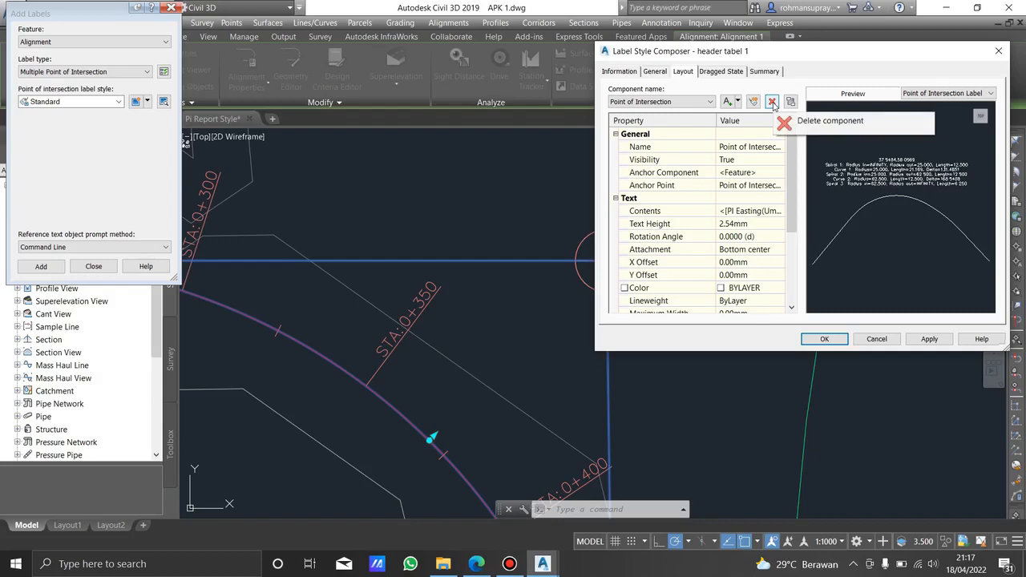
pyautogui.click(772, 102)
pyautogui.click(772, 101)
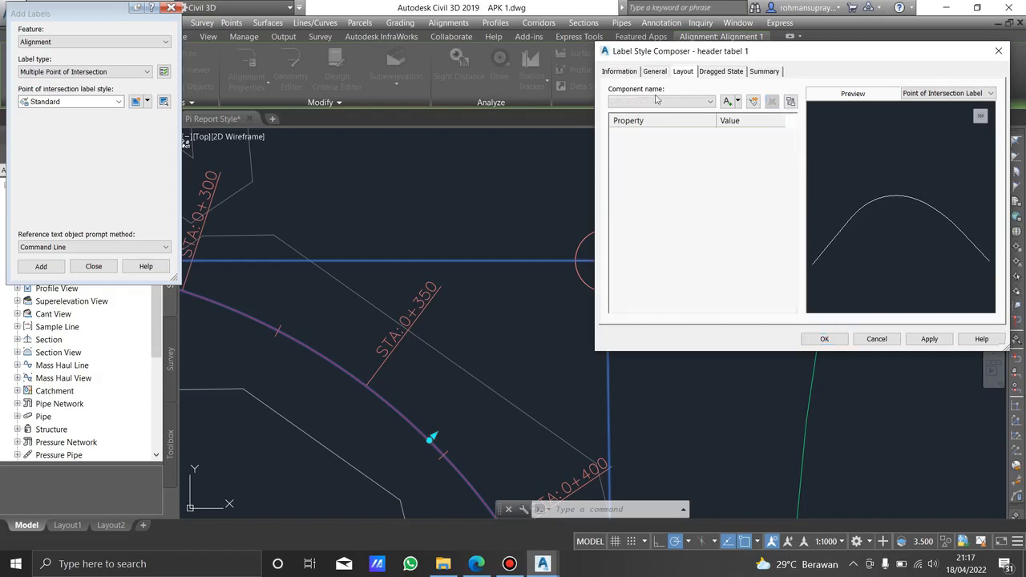
# - Add a block component to the label style's layout and name it "frame"
pyautogui.click(737, 102)
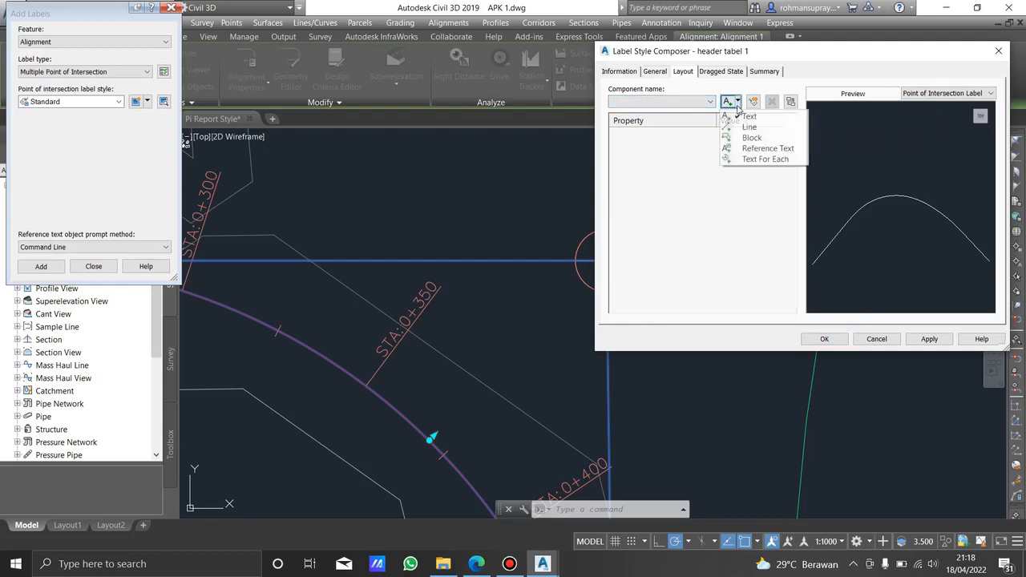
pyautogui.click(766, 140)
pyautogui.click(758, 146)
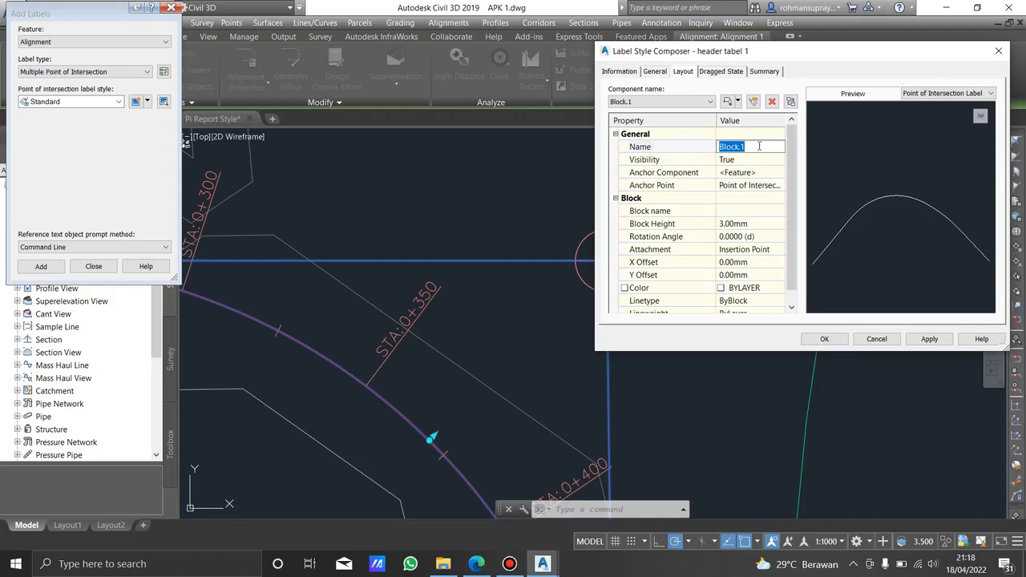
pyautogui.write('frame')
pyautogui.press('Return')
# - Assign the block "frame header 1" to the frame component
pyautogui.click(774, 210)
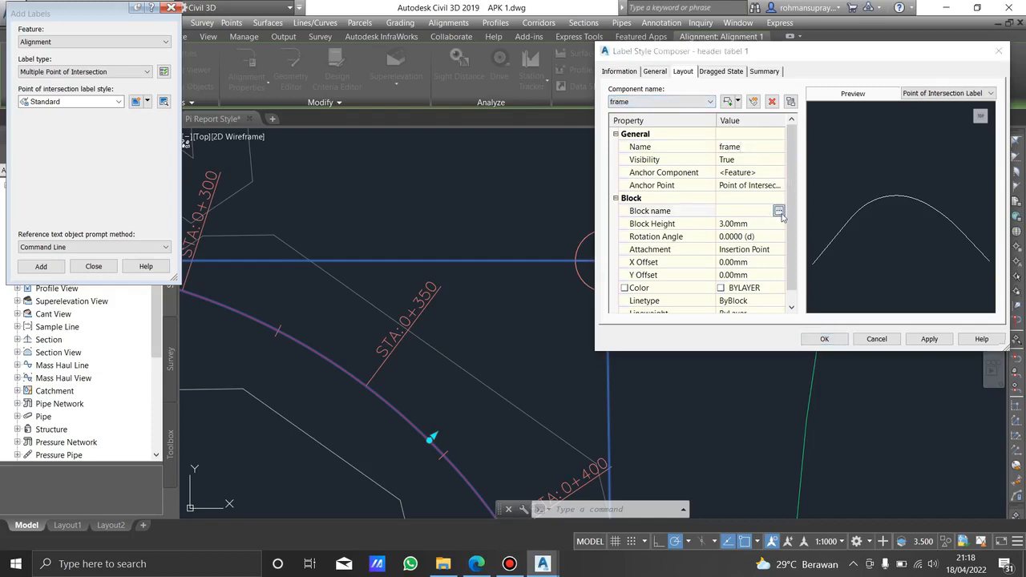
pyautogui.click(778, 211)
pyautogui.scroll(-10, 229, 155)
pyautogui.scroll(-3, 144, 165)
pyautogui.scroll(8, 160, 185)
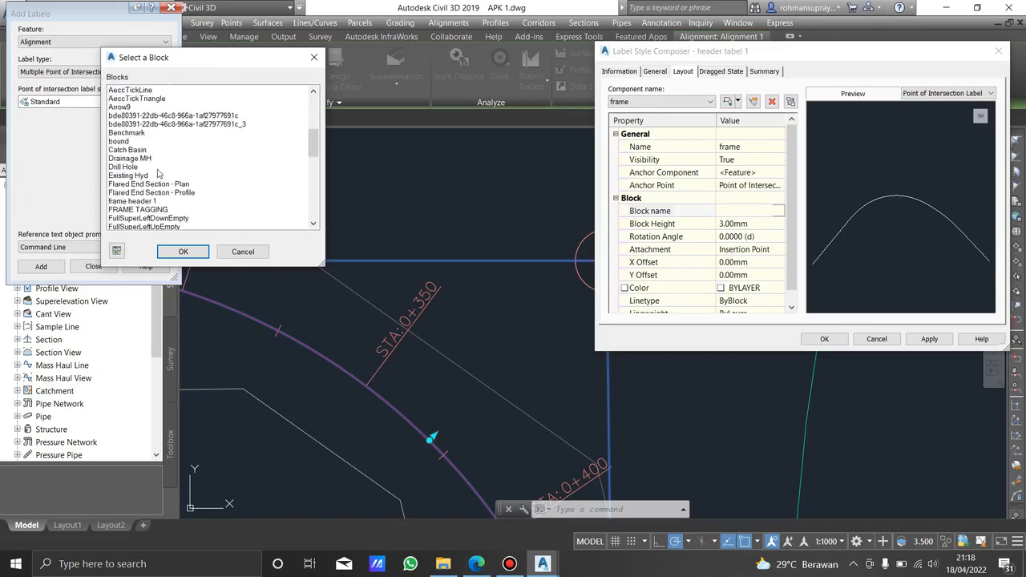
pyautogui.click(146, 201)
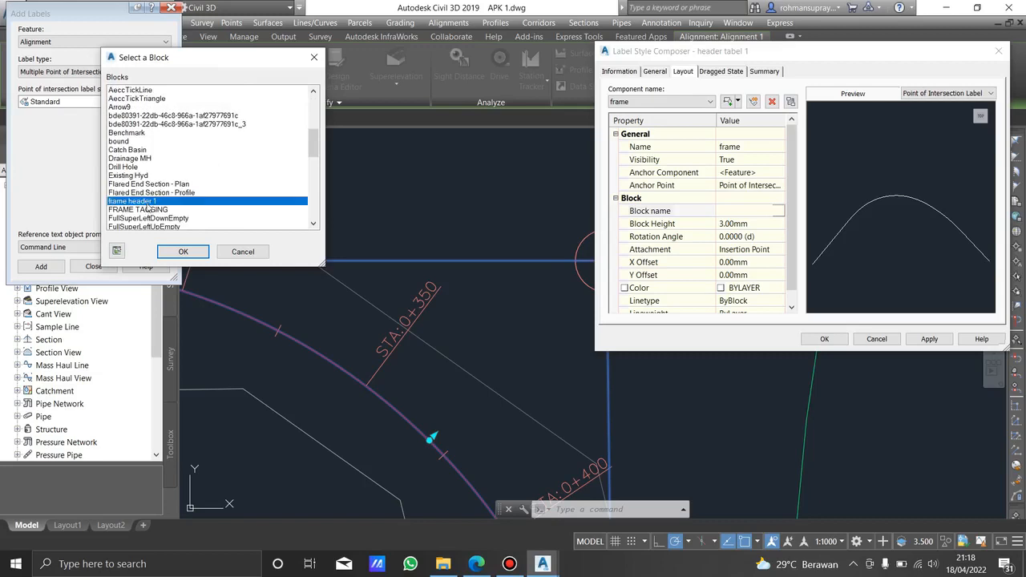
pyautogui.click(183, 251)
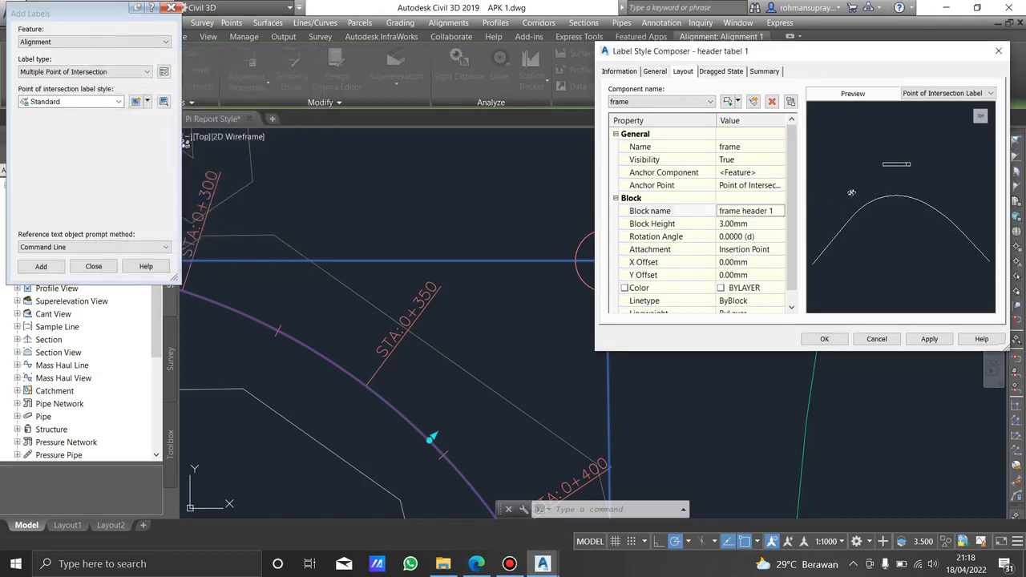
# - Set the frame component's block height to 5 mm and save the label style
pyautogui.scroll(2, 891, 172)
pyautogui.moveTo(897, 167); pyautogui.dragTo(876, 195, button='middle')
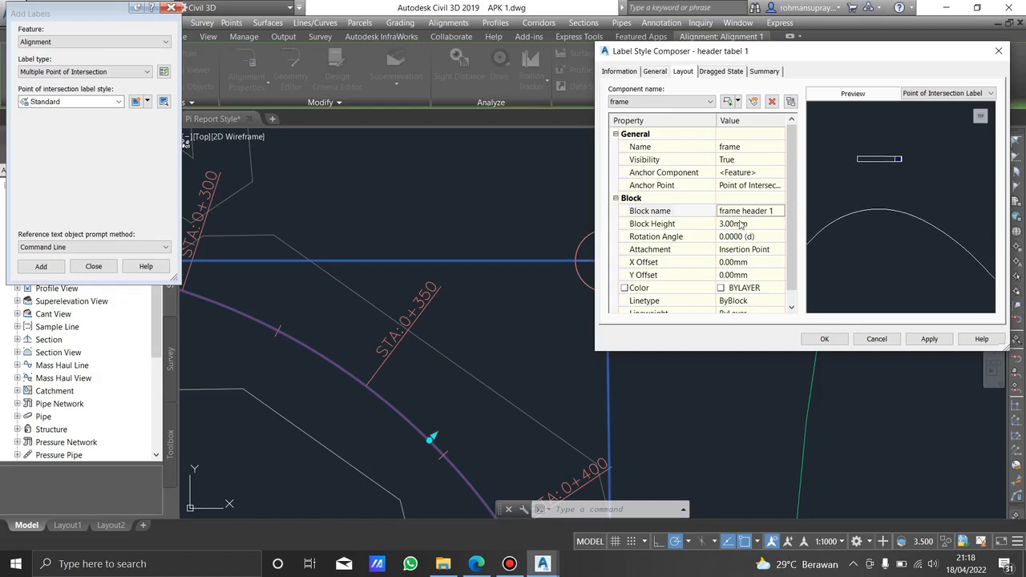
pyautogui.click(756, 224)
pyautogui.write('5')
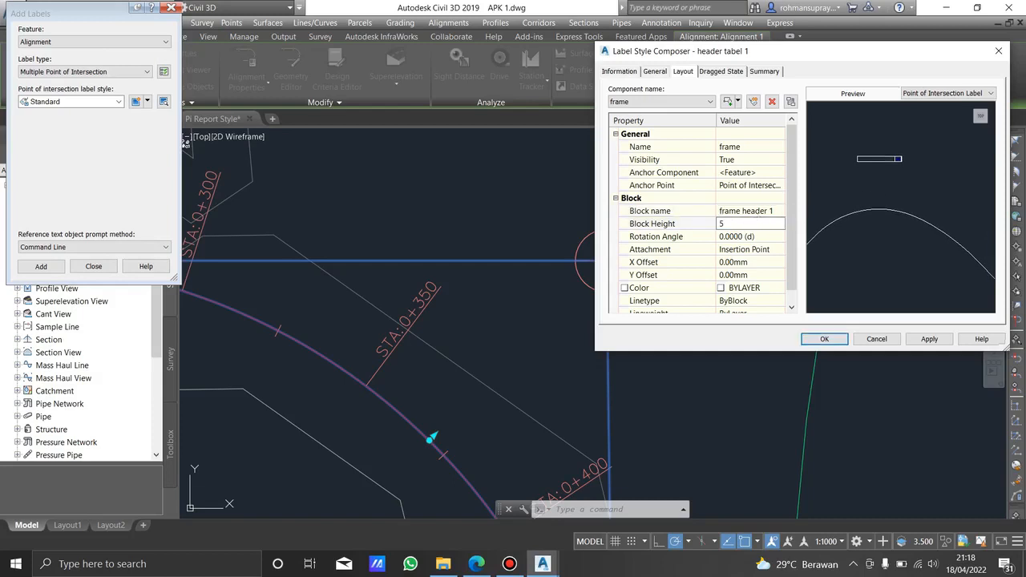
pyautogui.press('Return')
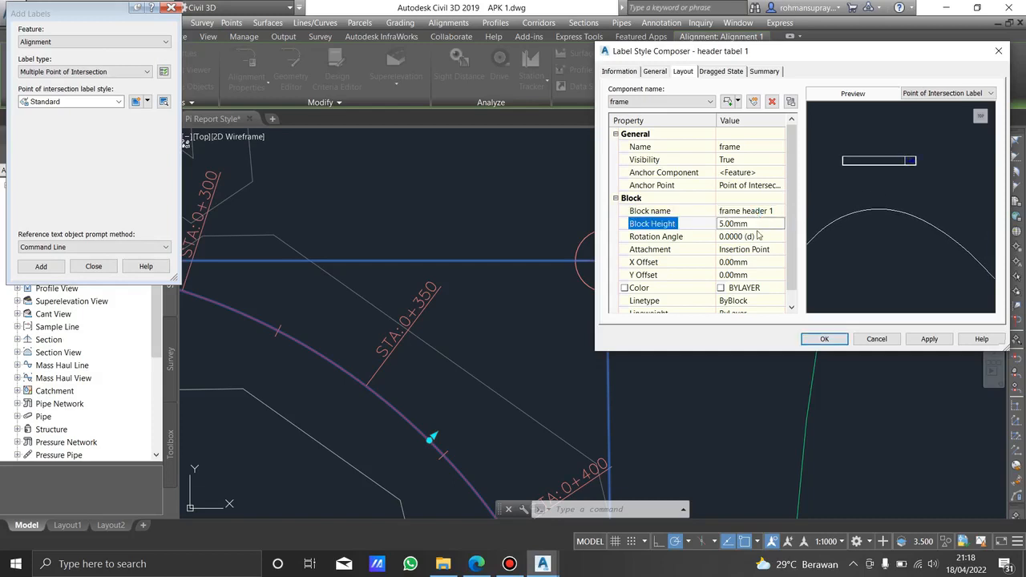
pyautogui.click(922, 339)
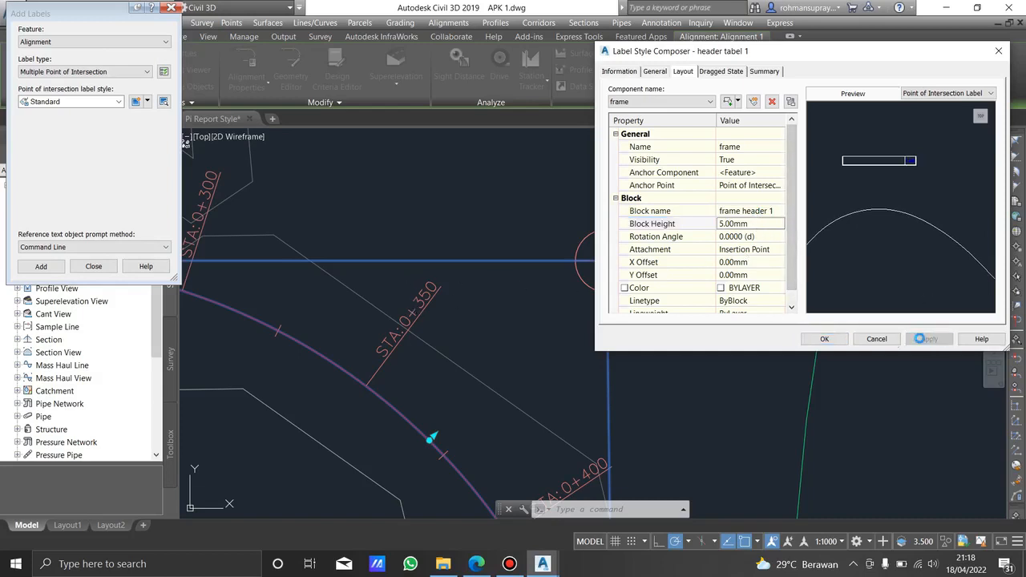
pyautogui.click(824, 339)
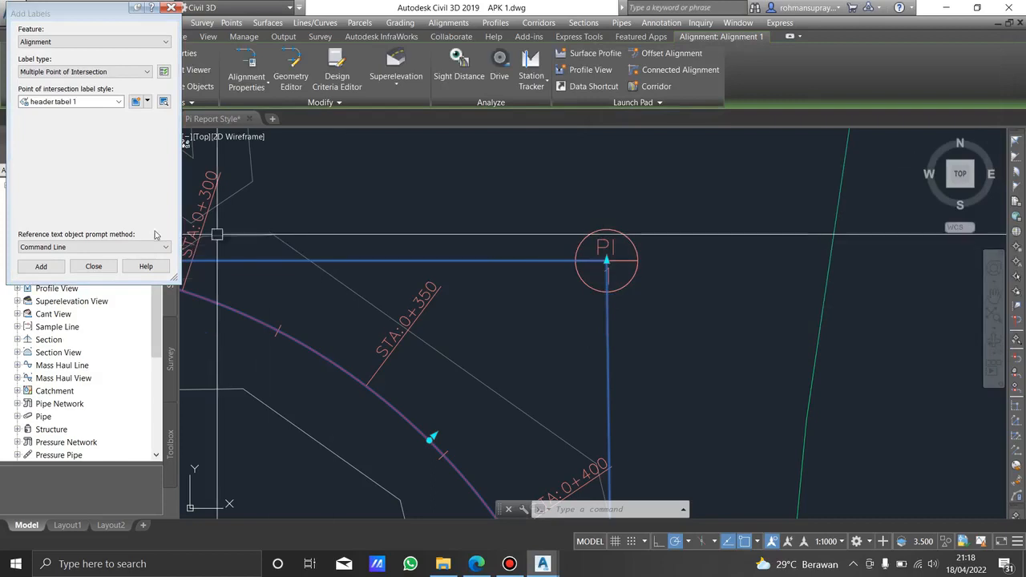
# - Label the alignment's intersection points with the "header tabel 1" style
pyautogui.click(41, 266)
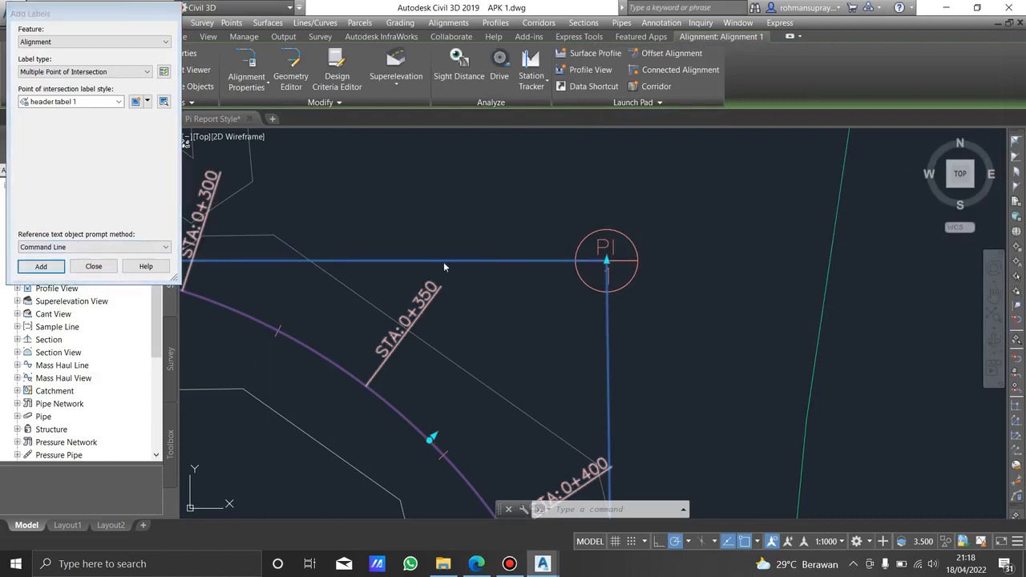
pyautogui.click(385, 381)
pyautogui.scroll(3, 659, 248)
pyautogui.scroll(-1, 672, 236)
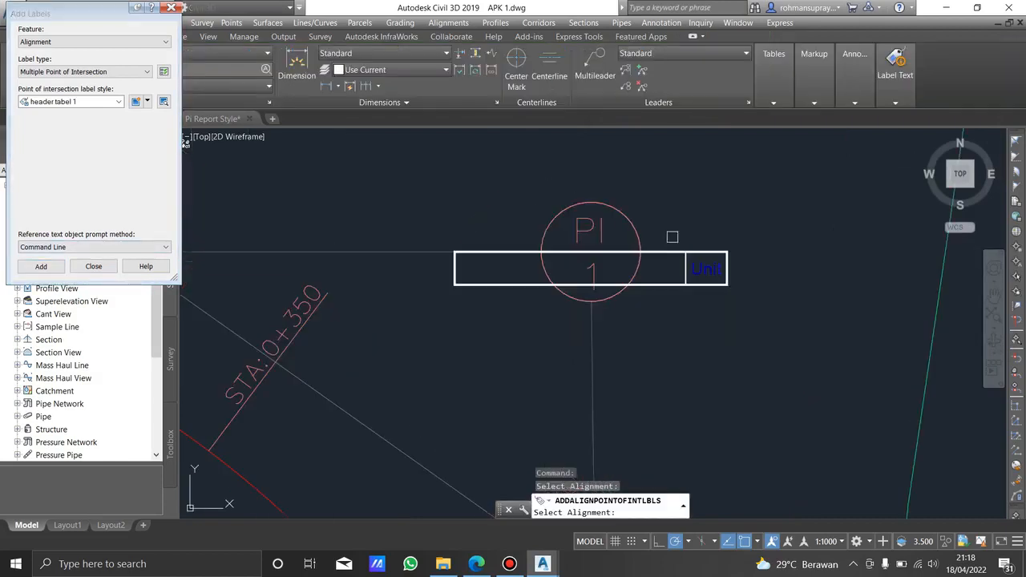
pyautogui.moveTo(574, 264); pyautogui.dragTo(630, 241, button='middle')
# - Edit the "header tabel 1" style and apply a Y offset of -5 mm to the frame component
pyautogui.click(148, 104)
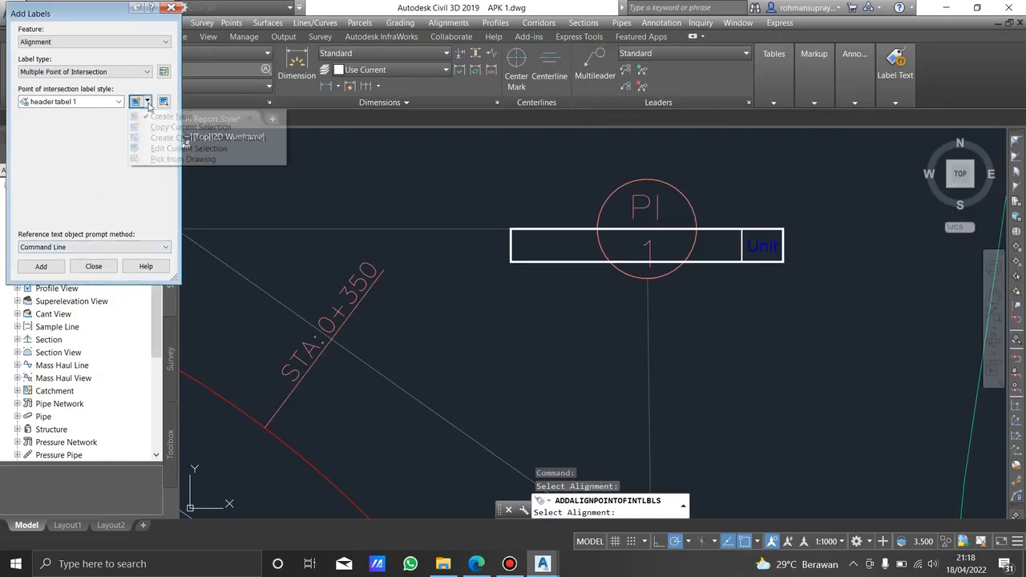
pyautogui.click(162, 150)
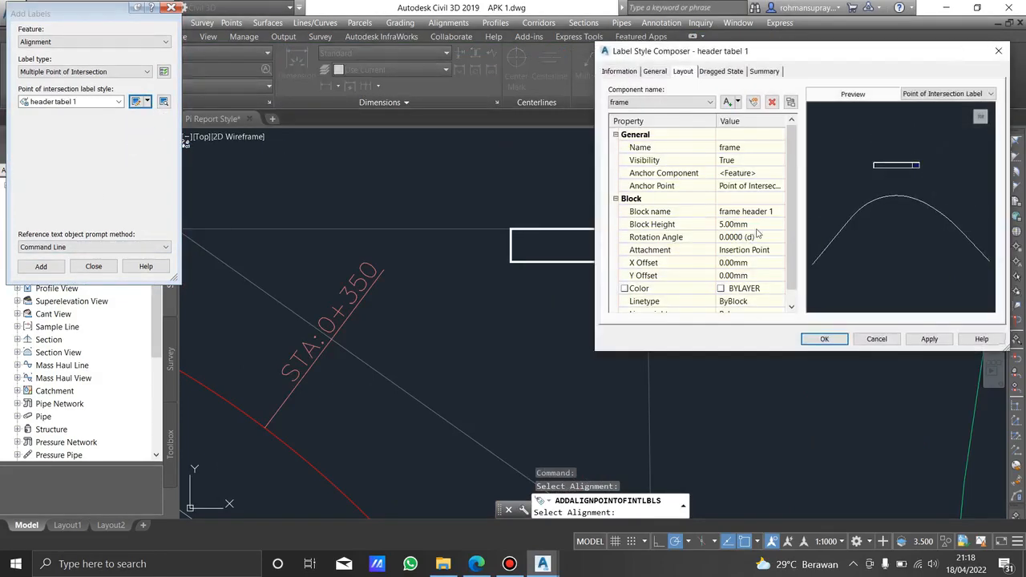
pyautogui.scroll(-1, 749, 271)
pyautogui.click(748, 253)
pyautogui.click(751, 262)
pyautogui.write('-')
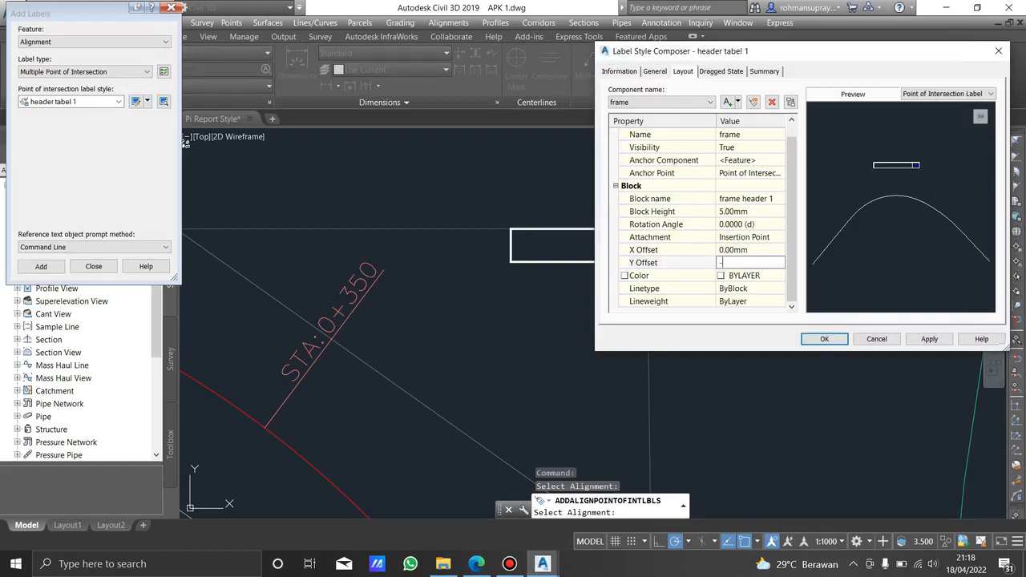
pyautogui.write('53')
pyautogui.press('BackSpace')
pyautogui.press('Return')
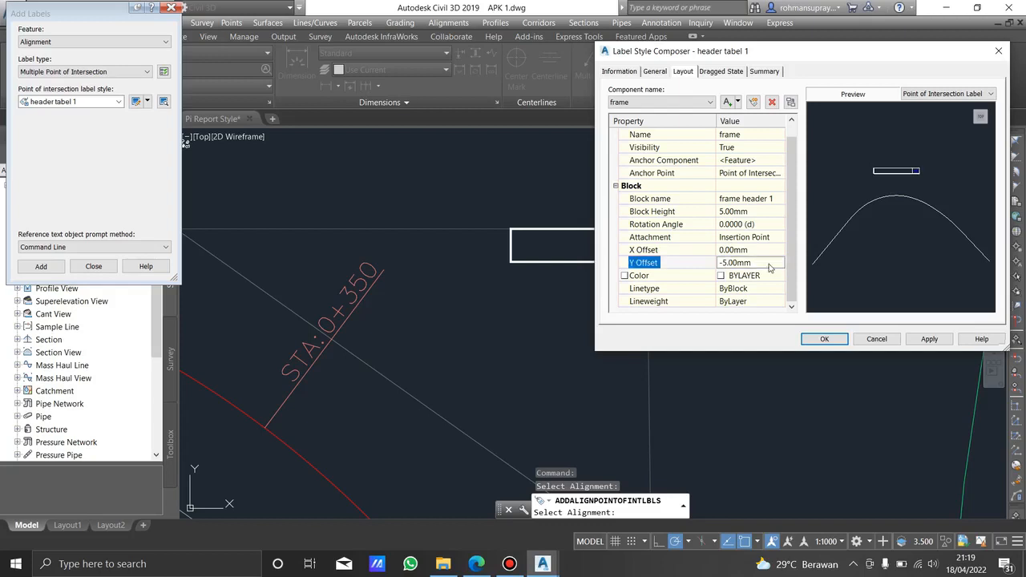
pyautogui.click(929, 339)
# - Change the frame component's Y offset to -8 mm and apply it to the labels
pyautogui.moveTo(806, 51); pyautogui.dragTo(325, 64)
pyautogui.click(287, 289)
pyautogui.write('-8')
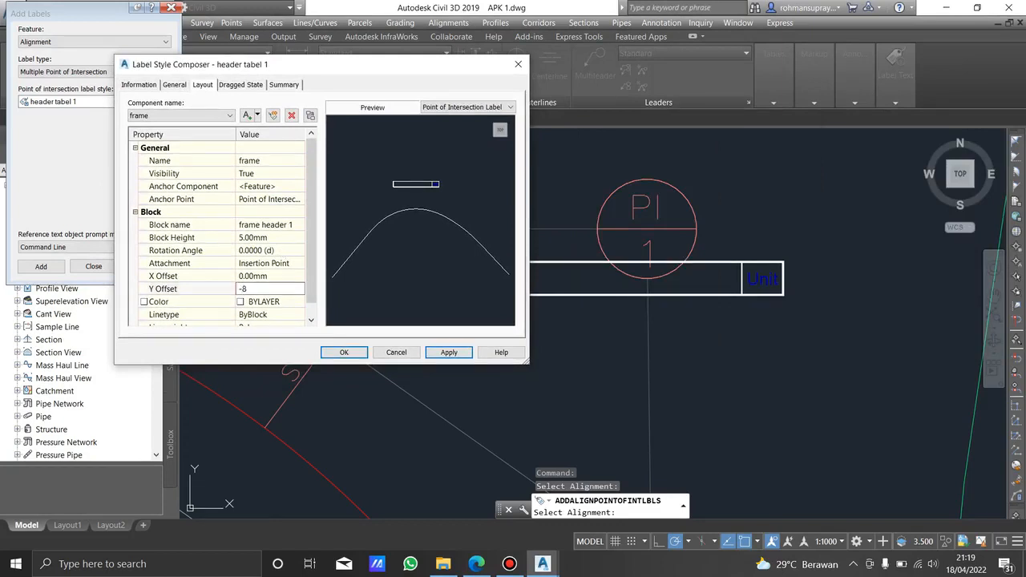
pyautogui.press('Return')
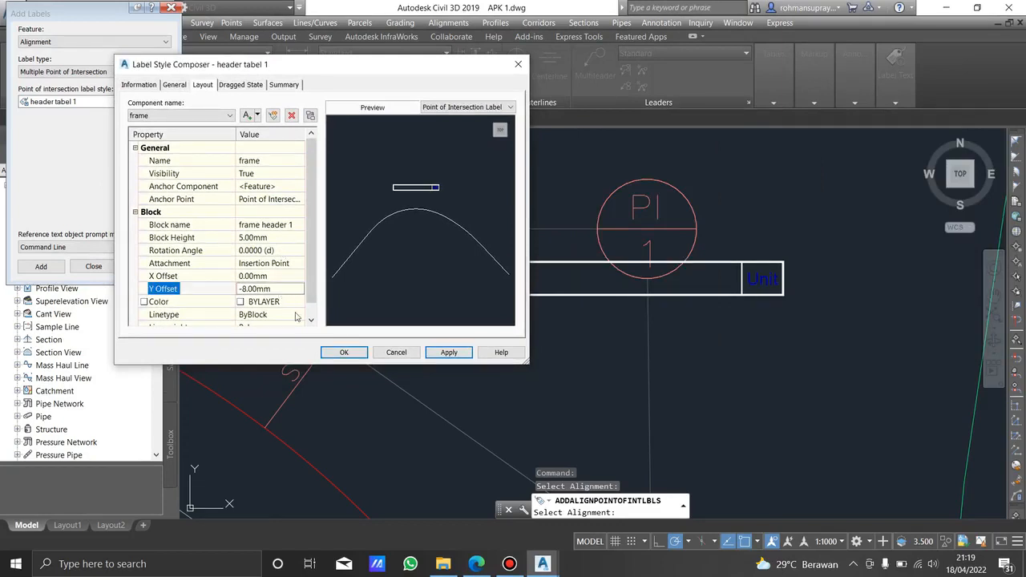
pyautogui.click(449, 353)
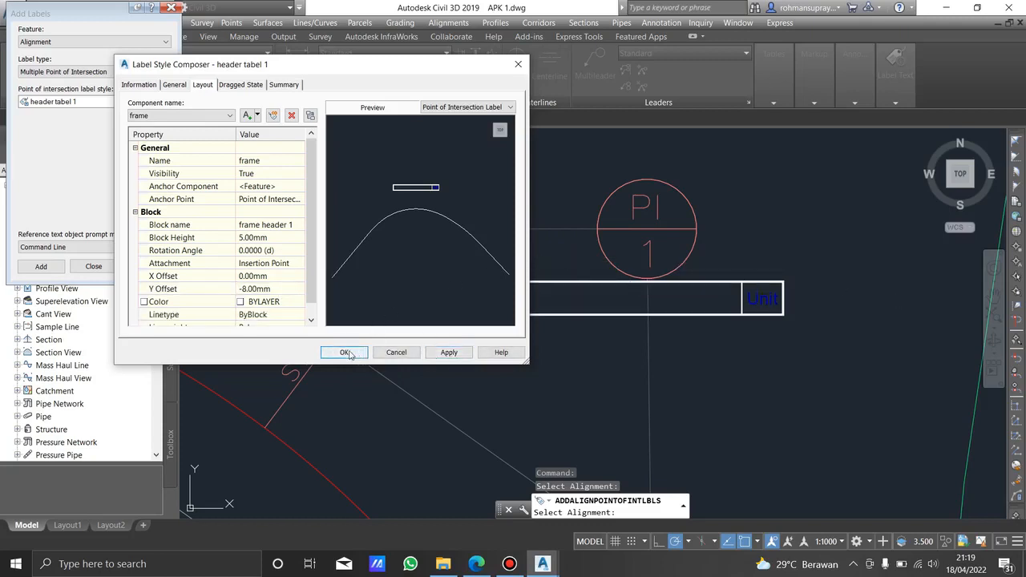
# - Add a text component named "no pi" to the label style's layout
pyautogui.click(258, 117)
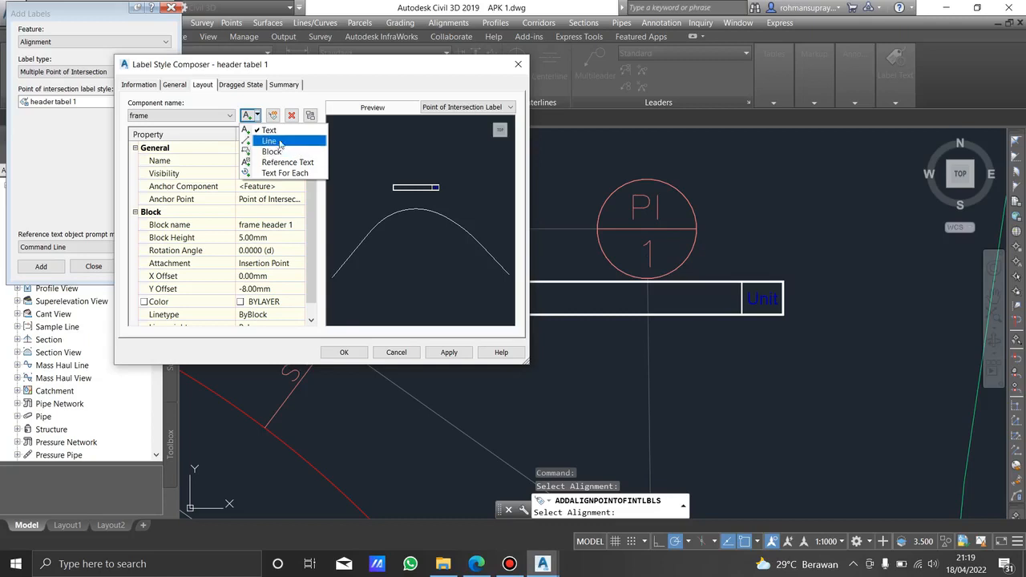
pyautogui.click(269, 130)
pyautogui.click(284, 160)
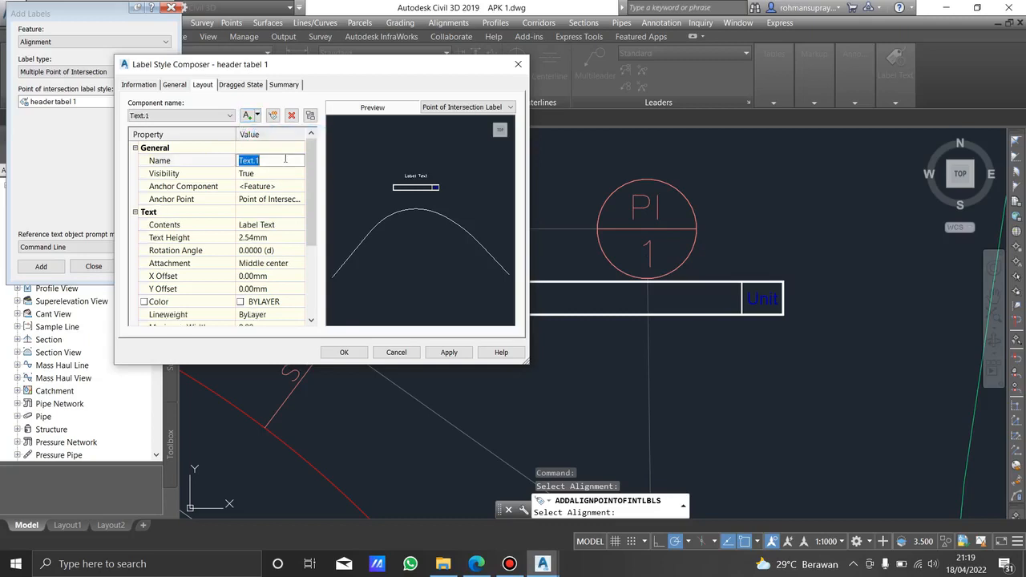
pyautogui.write('no')
# - Clear the placeholder text from the "no pi" component's contents
pyautogui.click(295, 225)
pyautogui.click(295, 224)
pyautogui.moveTo(662, 191); pyautogui.dragTo(522, 190)
pyautogui.press('Delete')
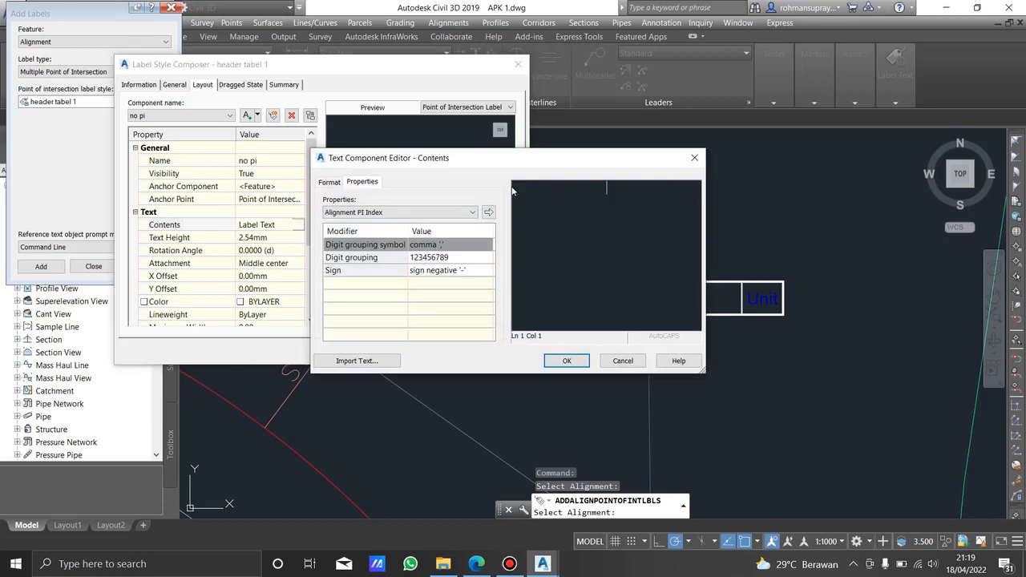
pyautogui.click(440, 215)
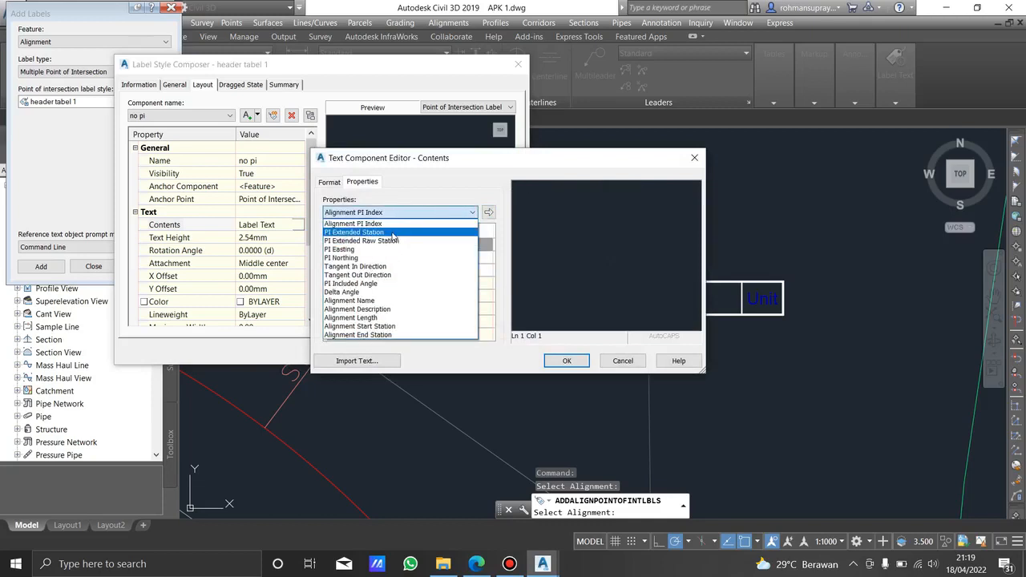
pyautogui.click(357, 223)
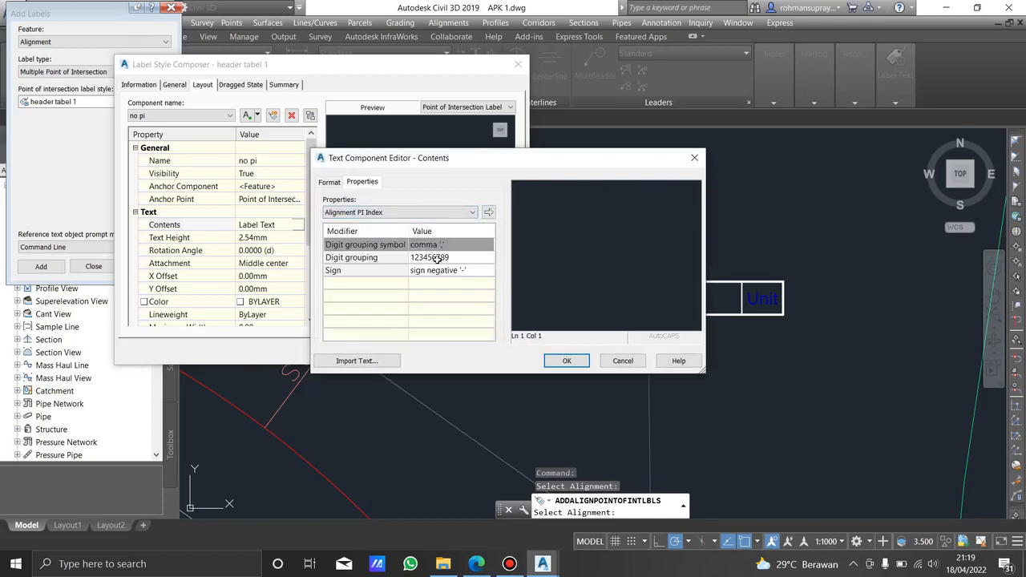
pyautogui.click(553, 359)
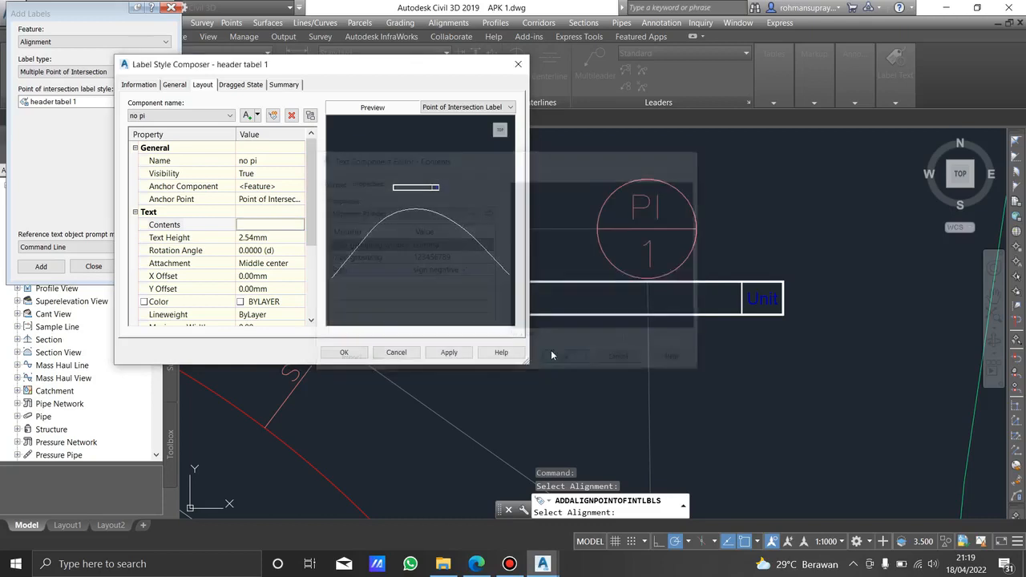
# - Insert the Alignment PI Index property into the "no pi" component's contents
pyautogui.click(294, 230)
pyautogui.click(297, 226)
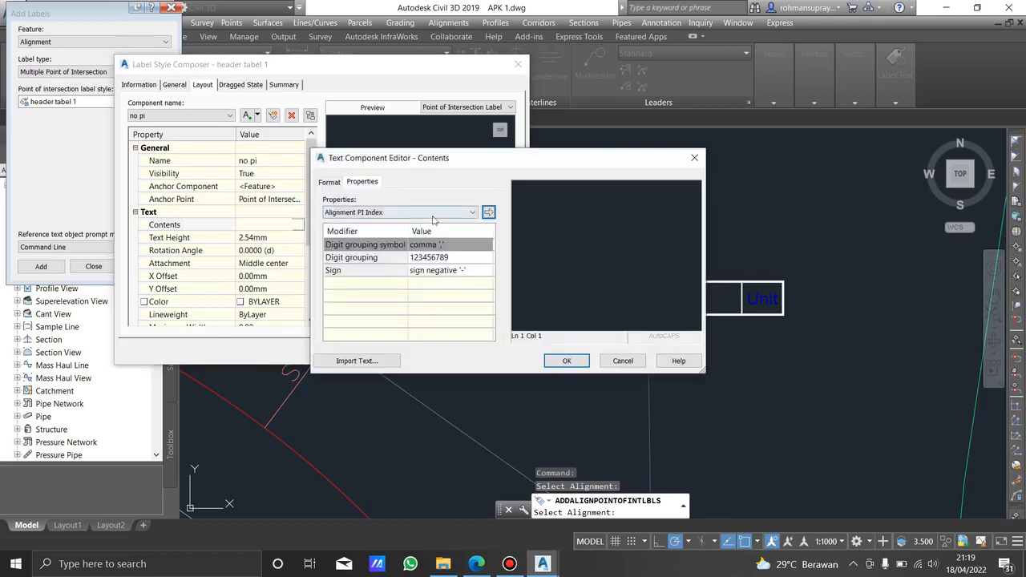
pyautogui.click(489, 212)
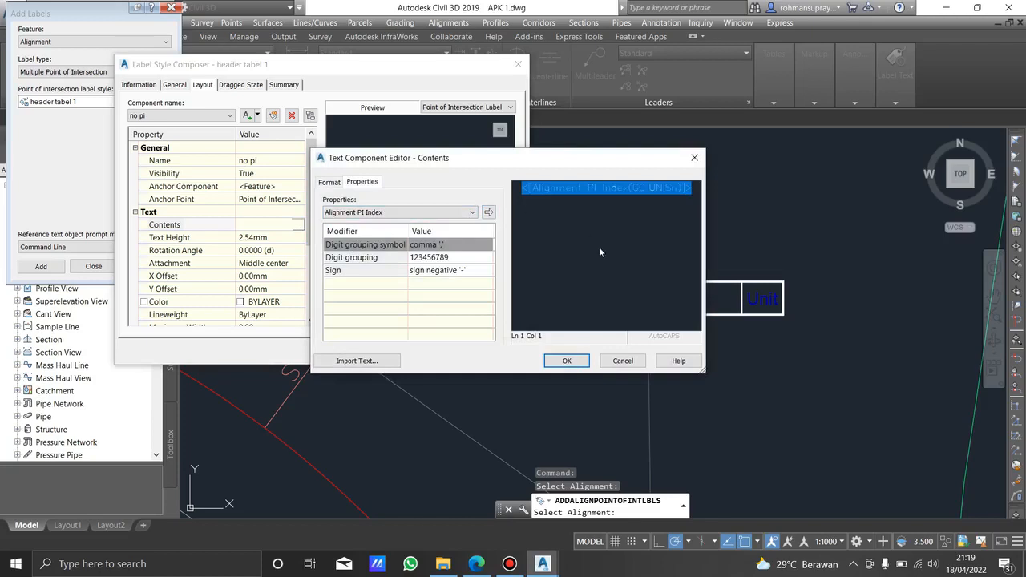
pyautogui.click(565, 360)
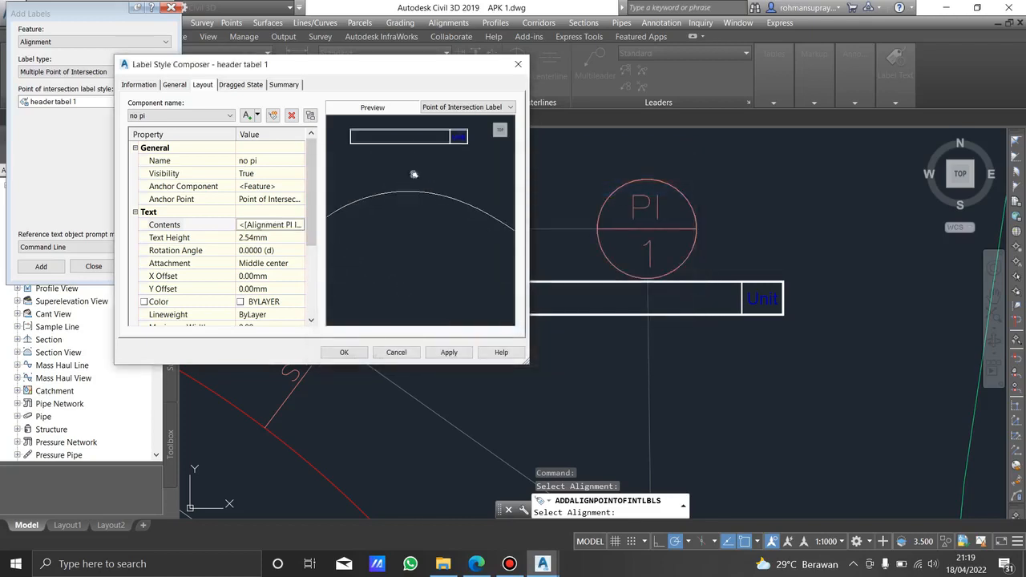
# - Prefix the PI index property in the "no pi" component's contents with the text "PI."
pyautogui.click(296, 229)
pyautogui.click(298, 225)
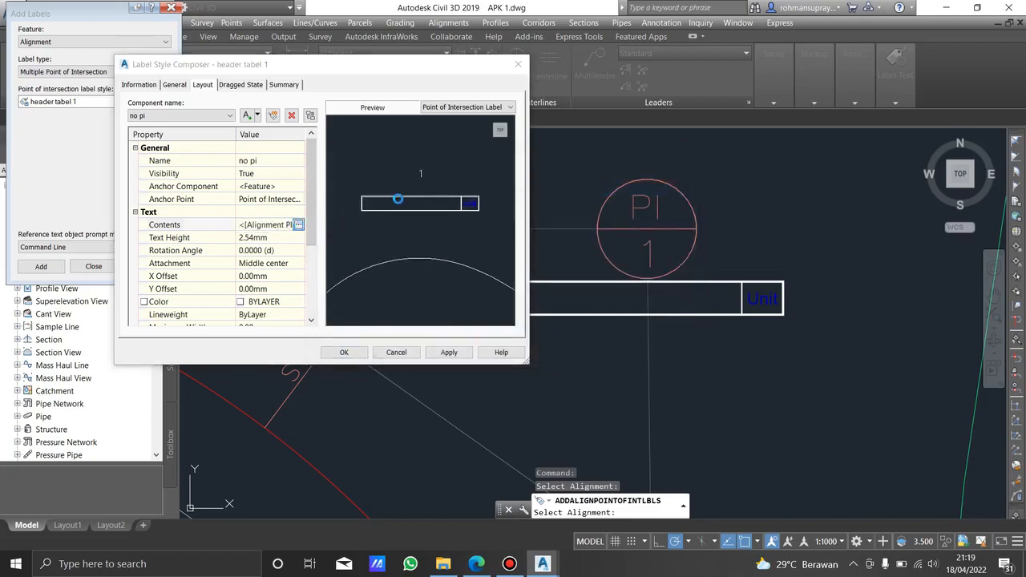
pyautogui.click(517, 190)
pyautogui.click(525, 187)
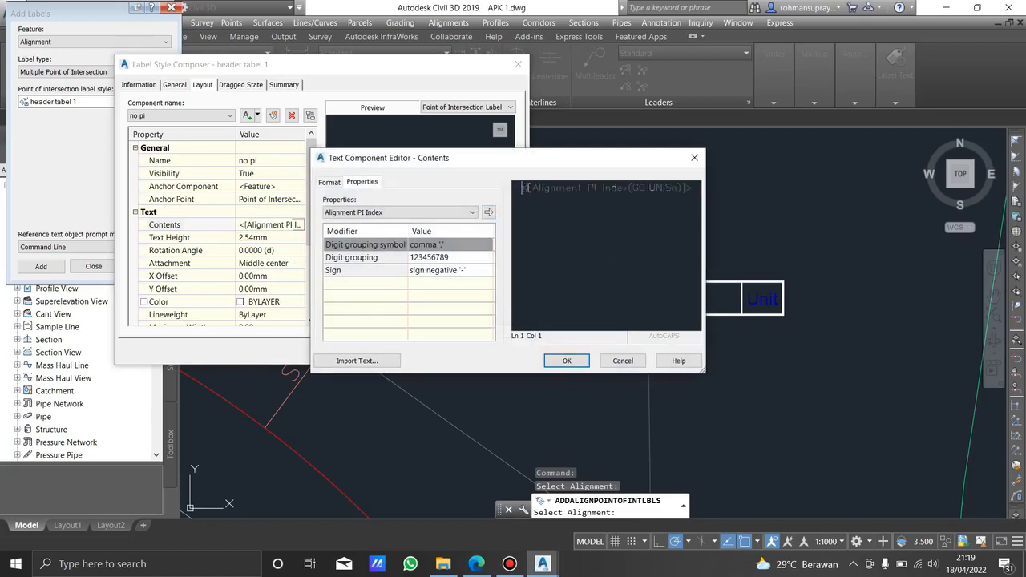
pyautogui.write('pi:')
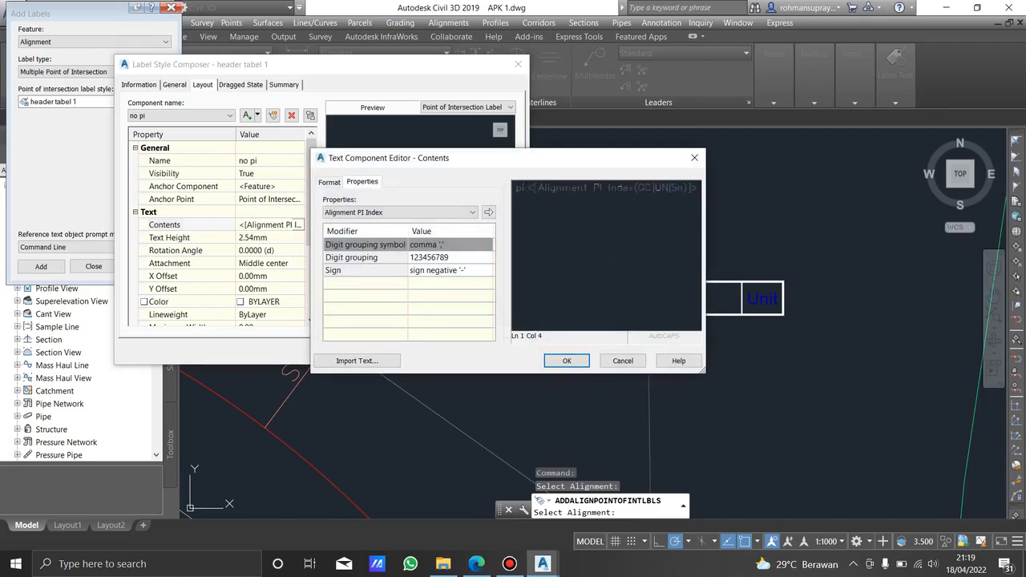
pyautogui.press('BackSpace')
pyautogui.press('BackSpace')
pyautogui.press('BackSpace')
pyautogui.write('PK:')
pyautogui.click(567, 361)
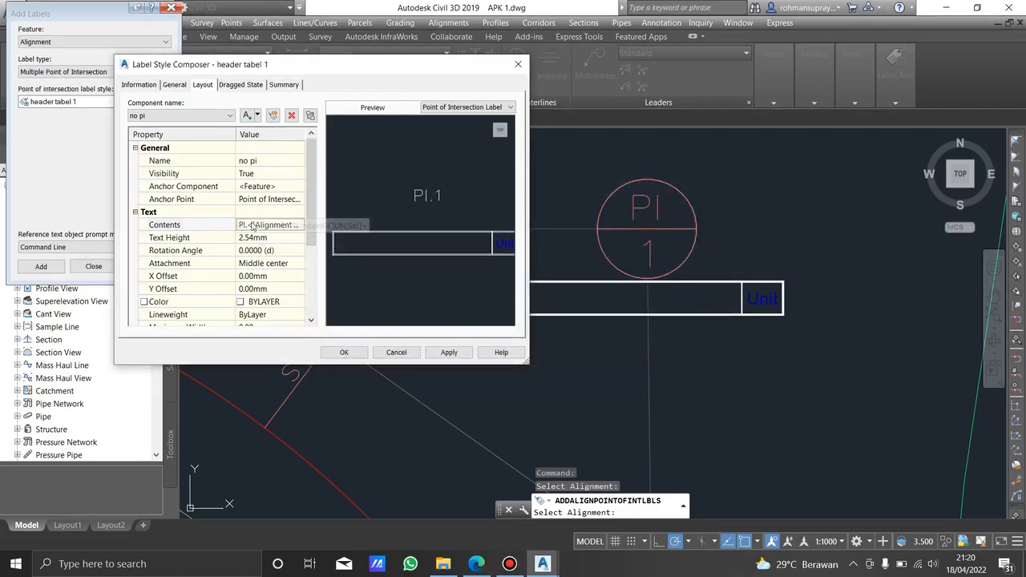
# - Anchor the "no pi" text to the frame component at its Top Center point
pyautogui.click(273, 199)
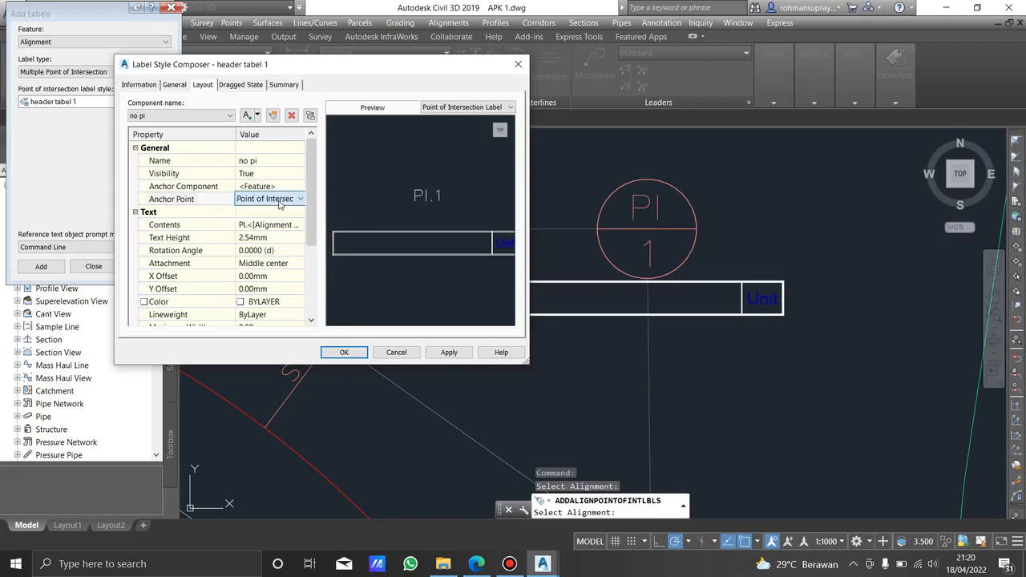
pyautogui.click(278, 188)
pyautogui.click(279, 187)
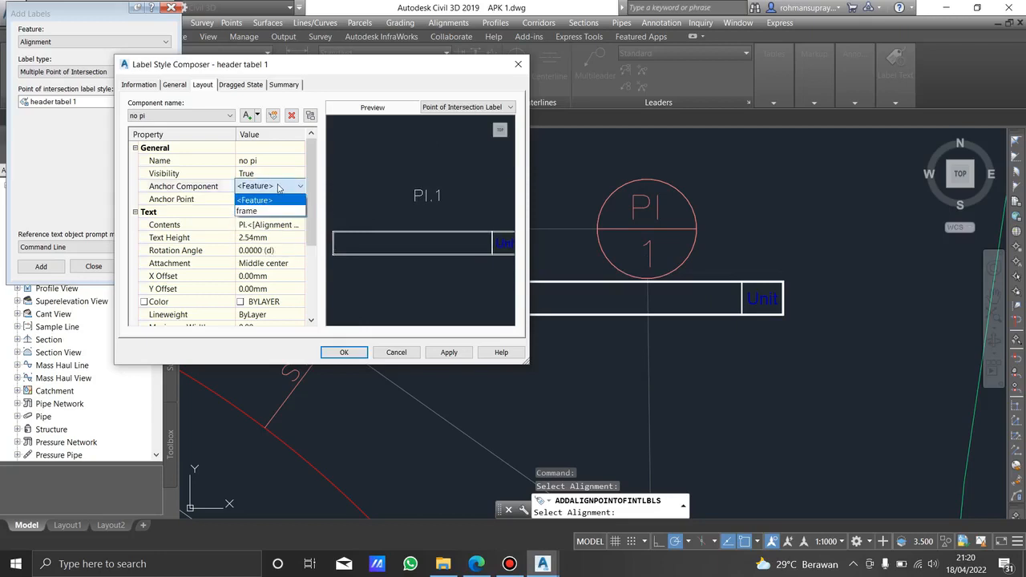
pyautogui.click(270, 211)
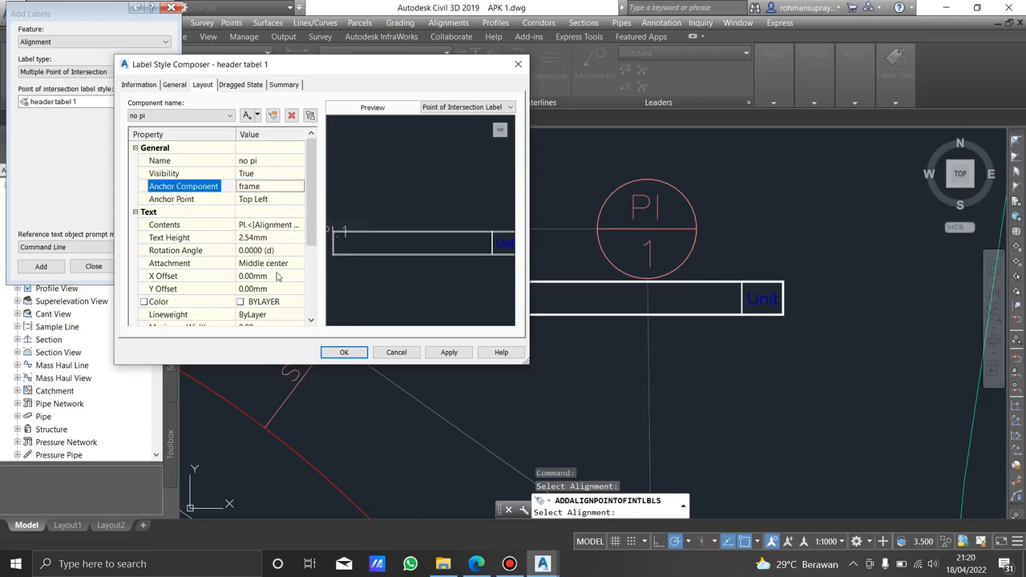
pyautogui.click(271, 200)
pyautogui.click(272, 199)
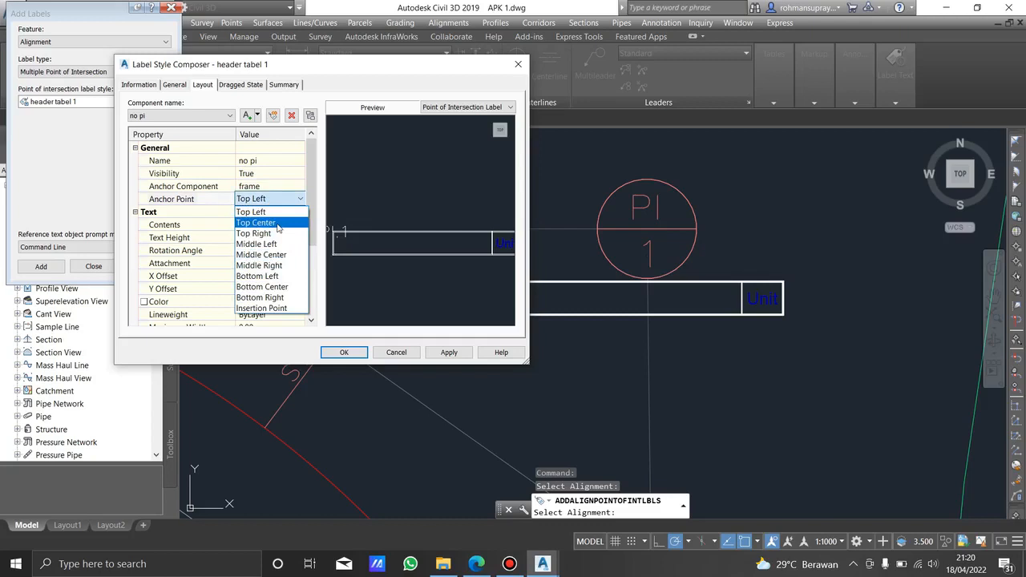
pyautogui.click(277, 223)
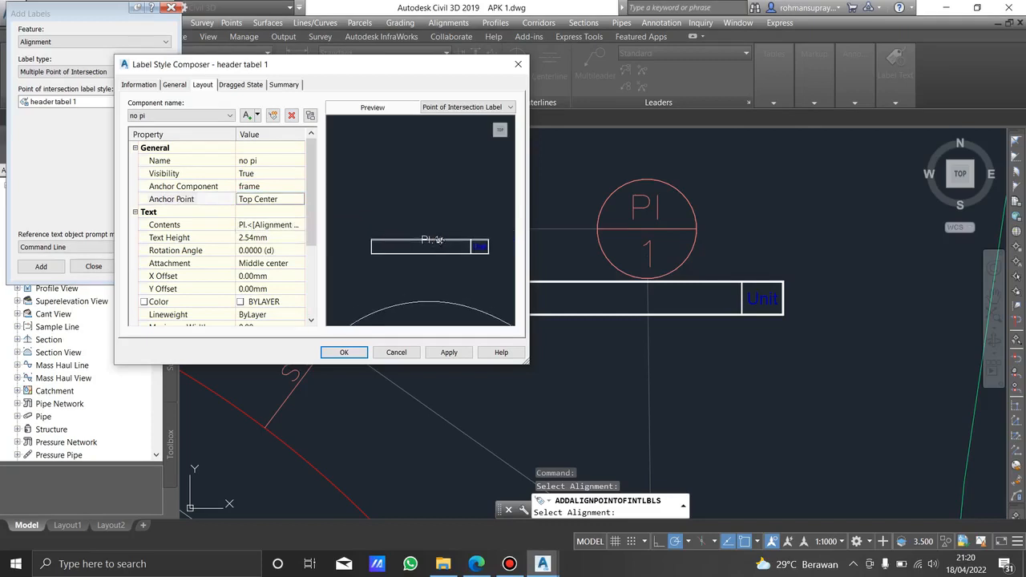
# - Set the "no pi" text's X offset to -2 mm and Y offset to -2.5 mm, and save the label style
pyautogui.click(280, 277)
pyautogui.write('-')
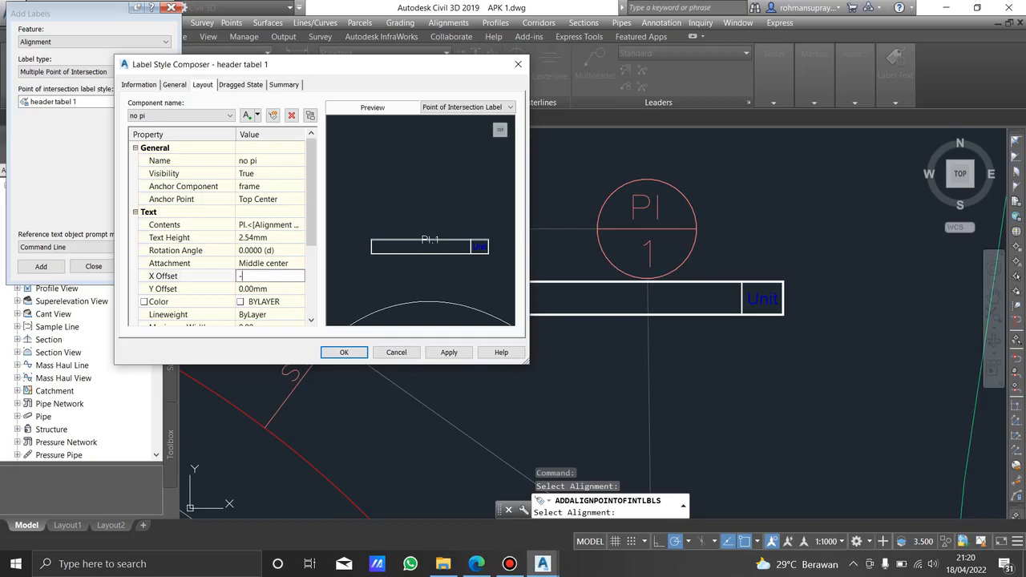
pyautogui.write('2')
pyautogui.press('Return')
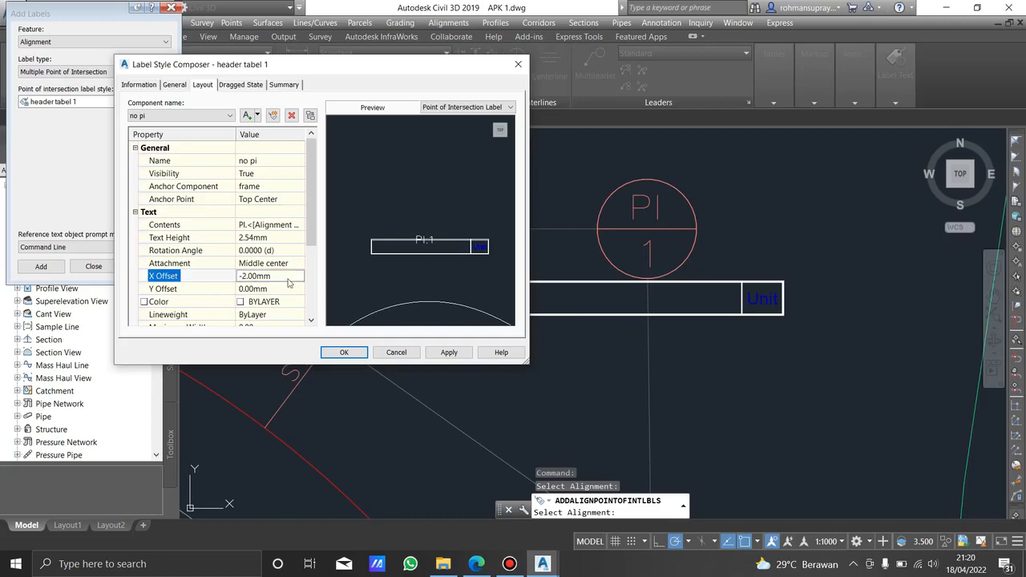
pyautogui.click(286, 288)
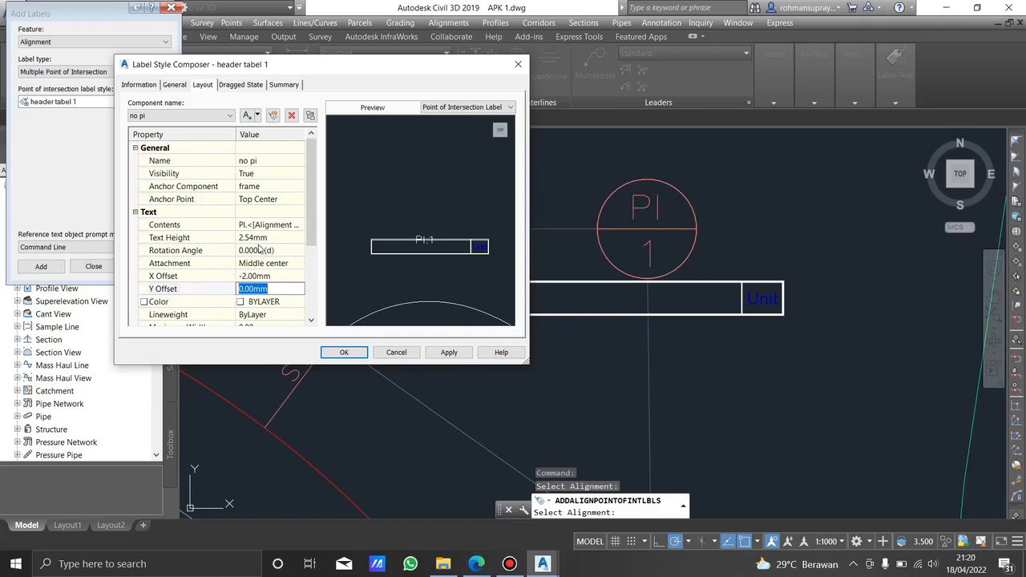
pyautogui.write('-3')
pyautogui.press('Return')
pyautogui.click(272, 290)
pyautogui.write('-2')
pyautogui.press('Return')
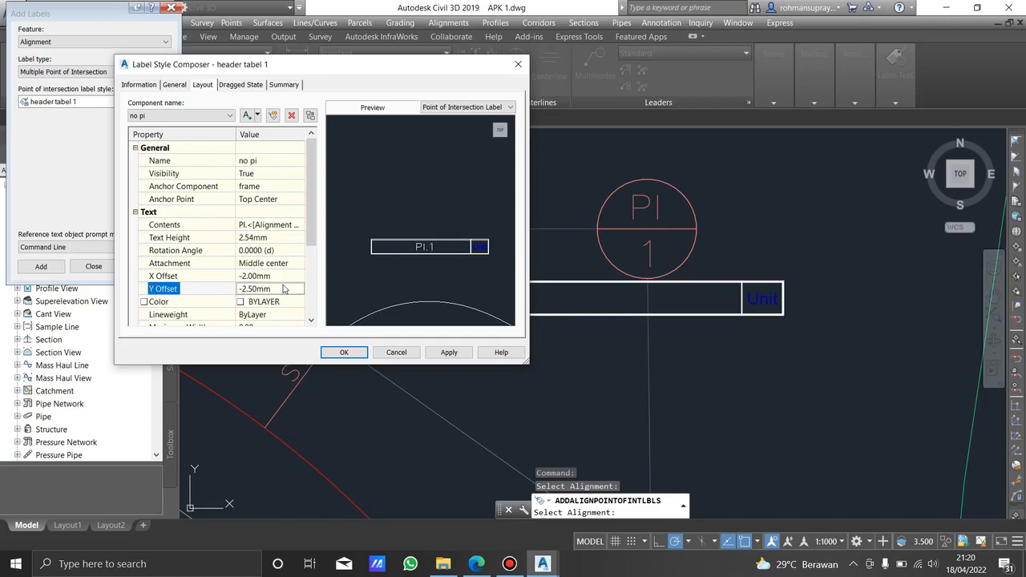
pyautogui.click(449, 352)
pyautogui.click(342, 351)
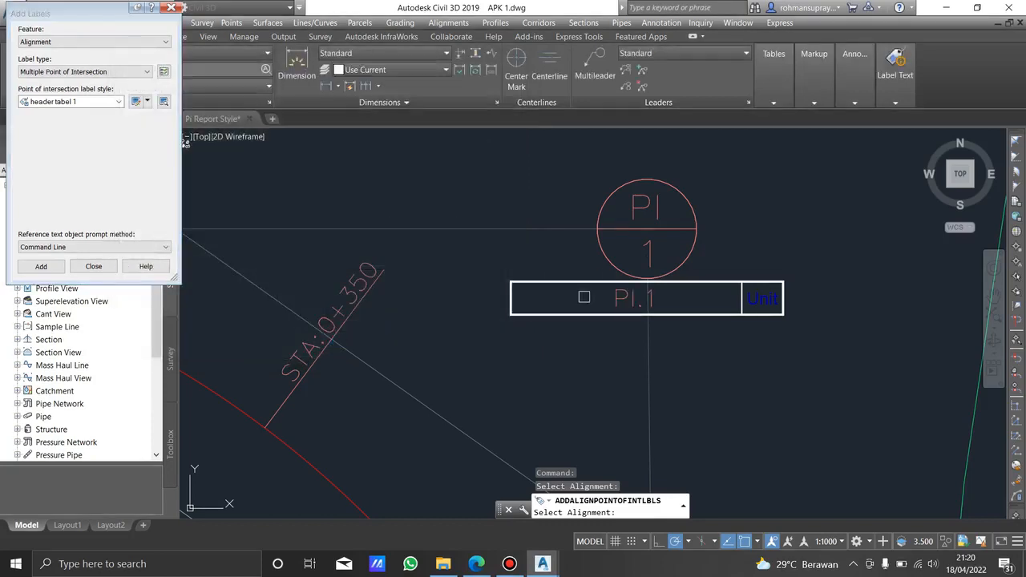
# - Reopen the header tabel 1 label style and add a block component named "WIPEOUT"
pyautogui.scroll(-2, 597, 297)
pyautogui.moveTo(602, 305); pyautogui.dragTo(598, 271, button='middle')
pyautogui.moveTo(484, 294)
pyautogui.mouseDown(button='middle')
pyautogui.moveTo(395, 319)
pyautogui.moveTo(395, 331)
pyautogui.mouseUp(button='middle')
pyautogui.scroll(-4, 437, 266)
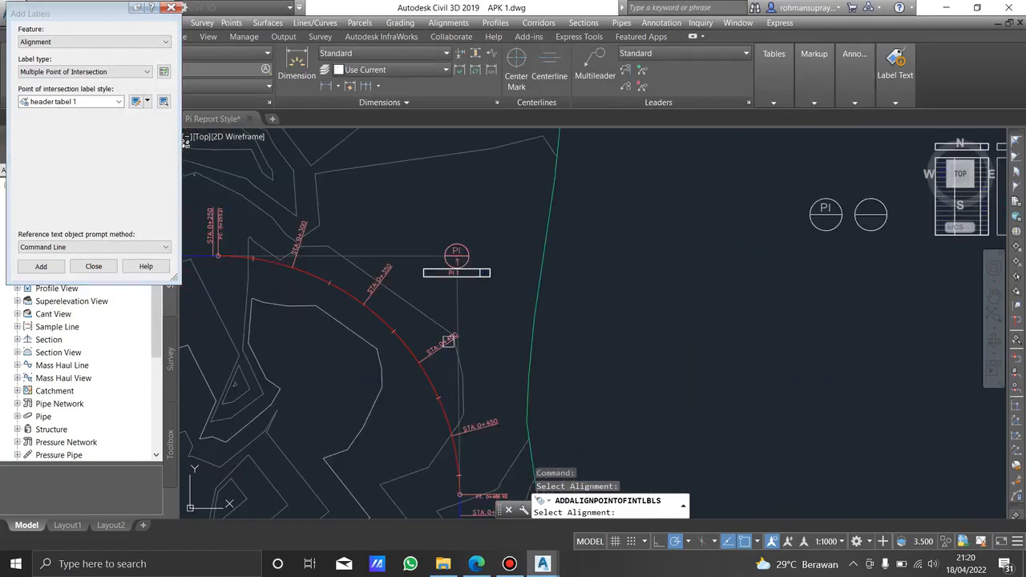
pyautogui.scroll(3, 555, 260)
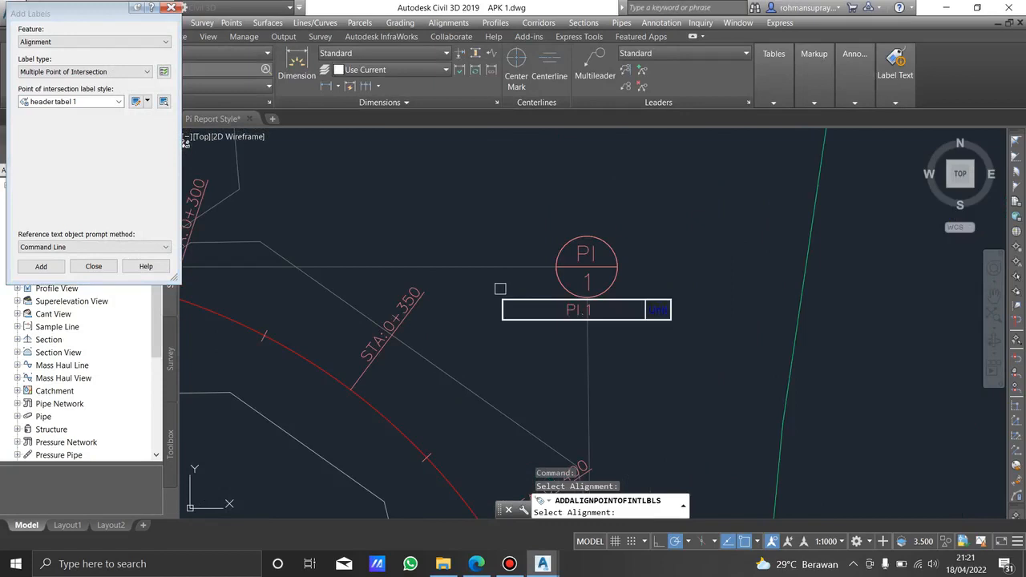
pyautogui.click(135, 102)
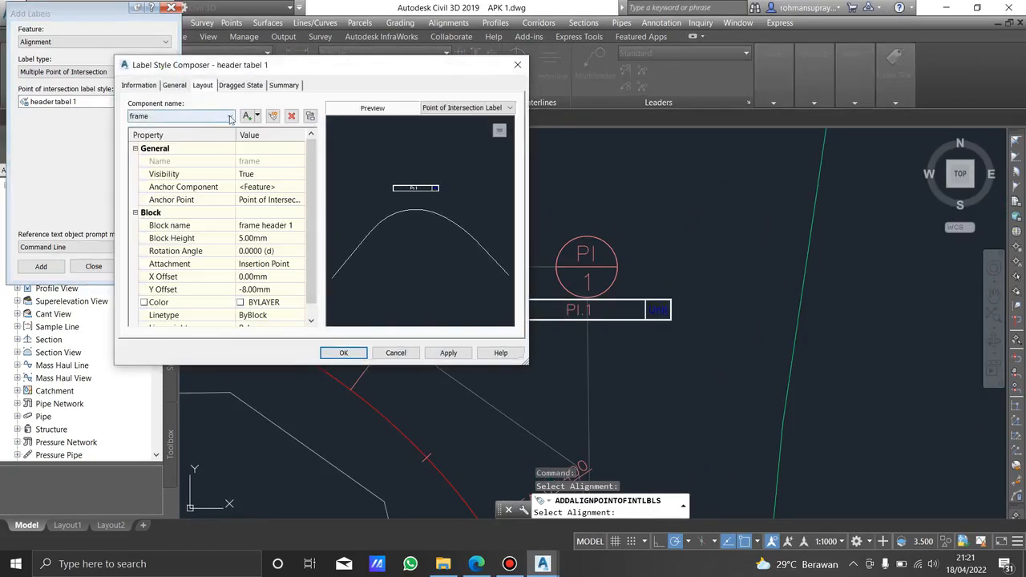
pyautogui.click(252, 117)
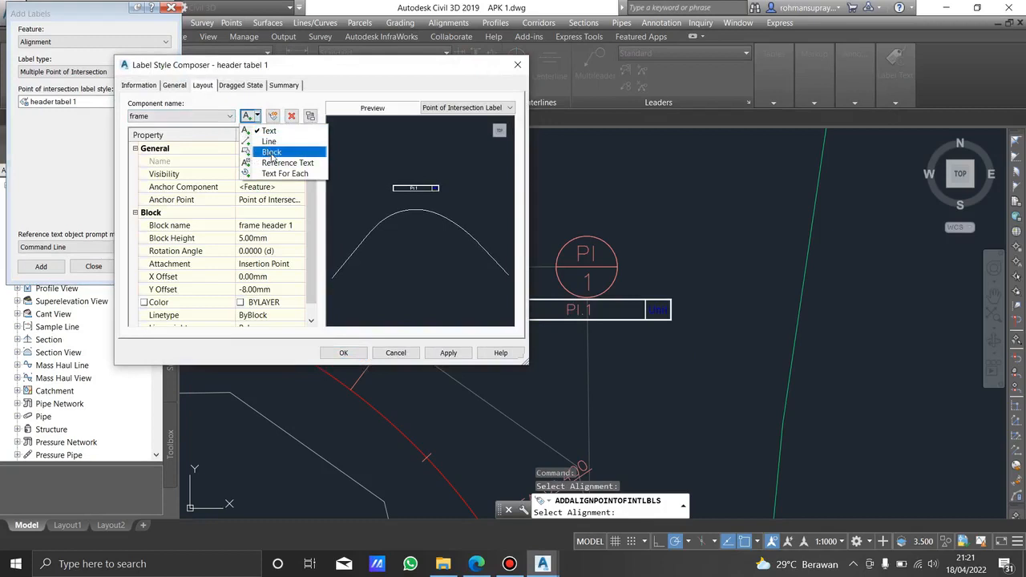
pyautogui.click(273, 153)
pyautogui.click(271, 161)
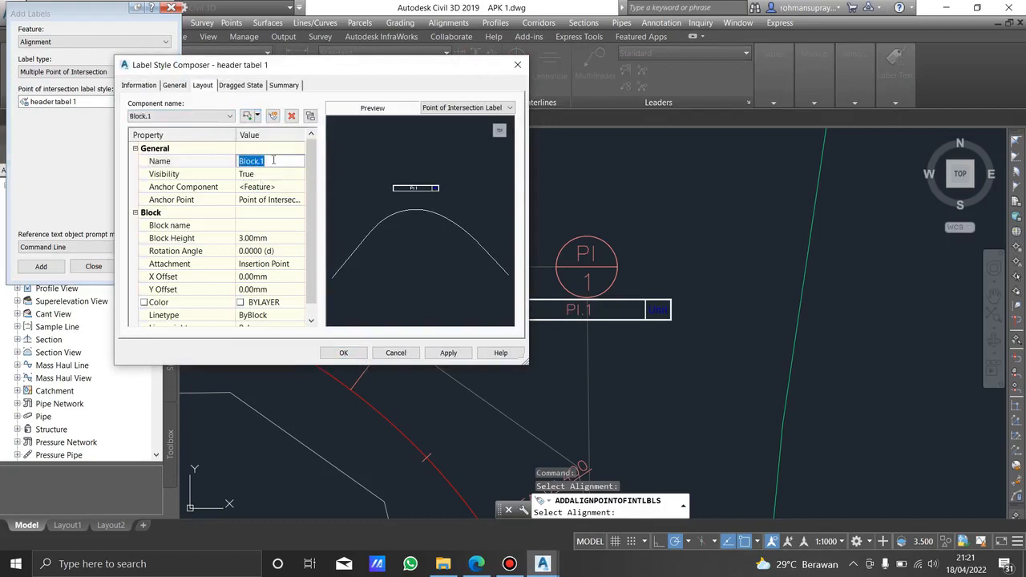
pyautogui.write('WIPEOUT')
# - Assign the "wipeout header 1" block to the WIPEOUT component
pyautogui.click(277, 227)
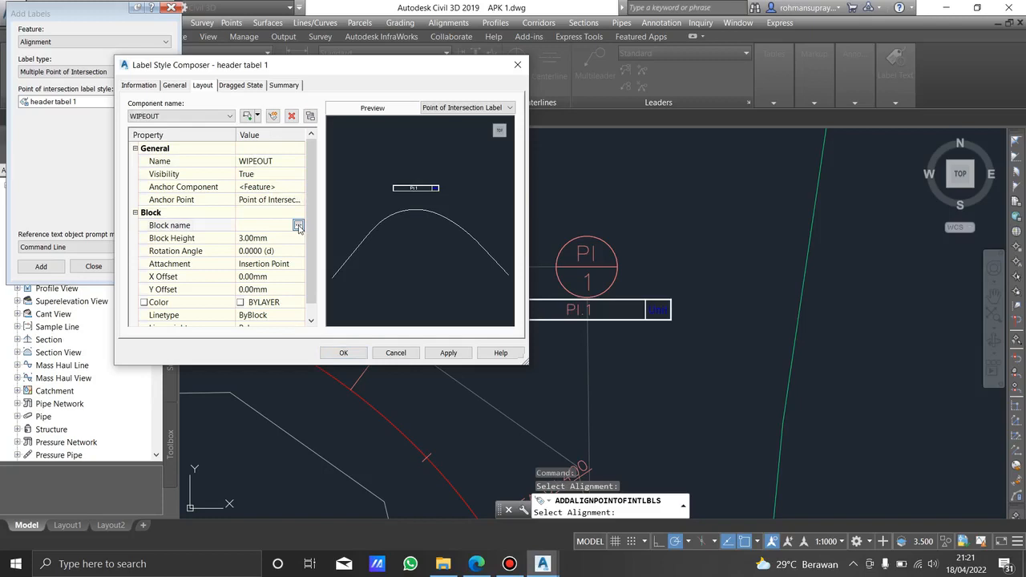
pyautogui.click(298, 226)
pyautogui.scroll(-5, 225, 178)
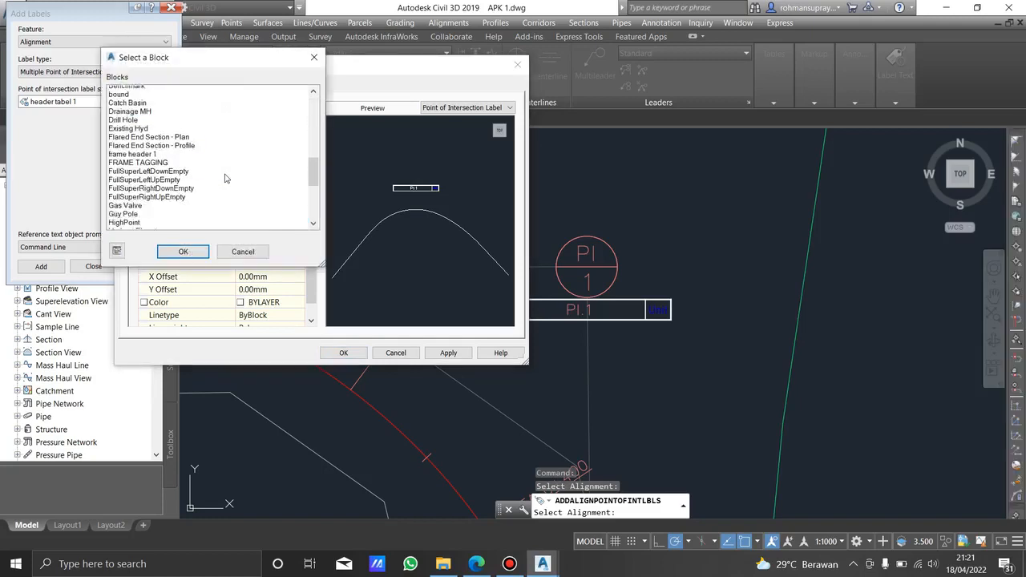
pyautogui.scroll(-10, 225, 178)
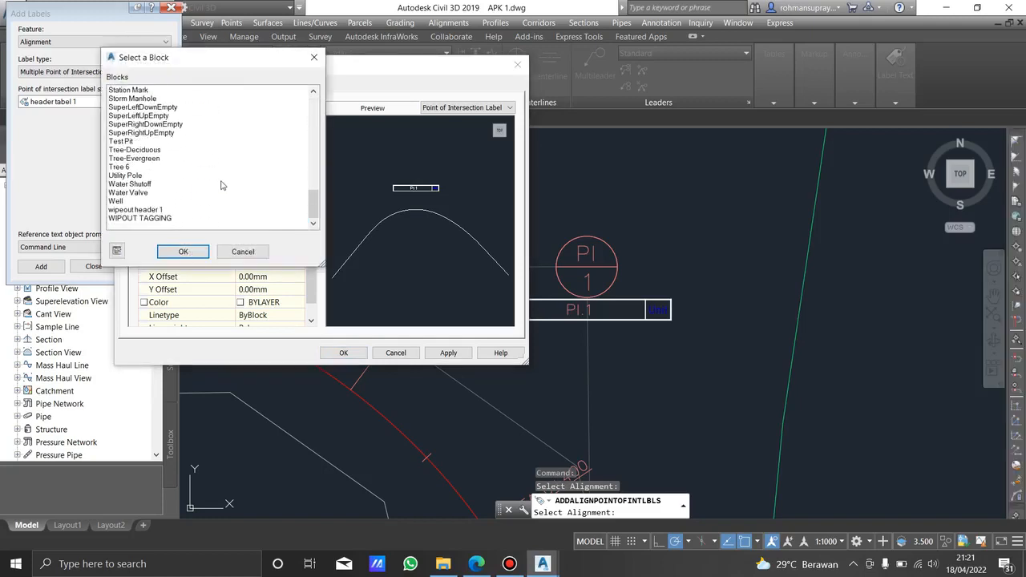
pyautogui.click(148, 211)
pyautogui.click(183, 251)
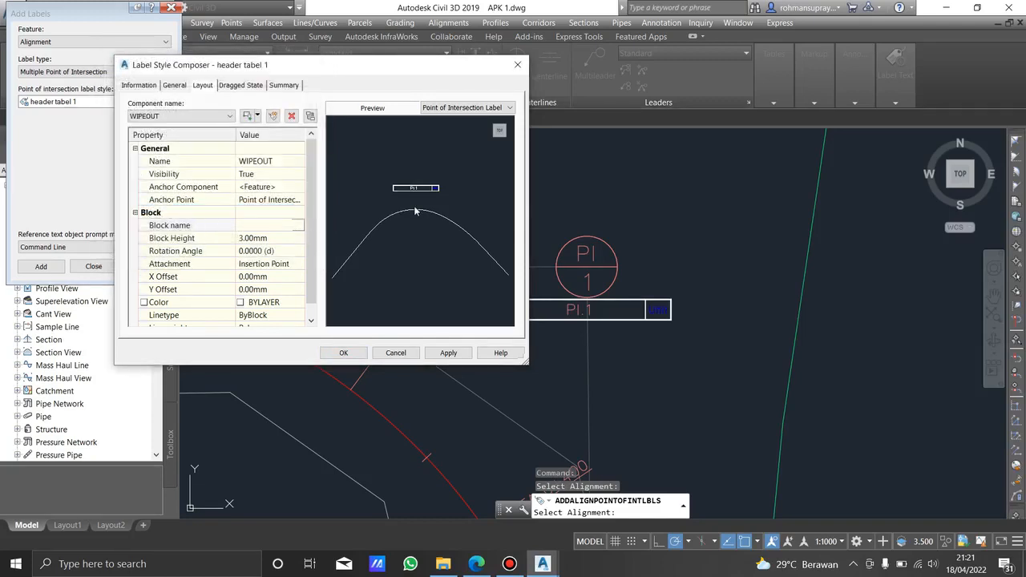
# - Set the WIPEOUT block's height to 5 mm and its Y offset to -8 mm, checking the settings of the other components
pyautogui.click(273, 238)
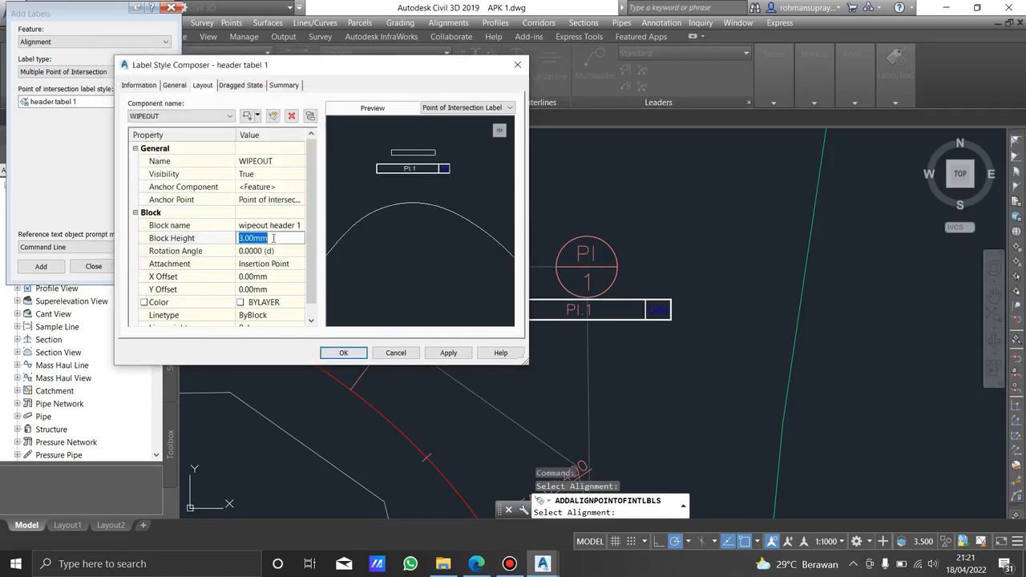
pyautogui.write('5')
pyautogui.press('Return')
pyautogui.click(285, 290)
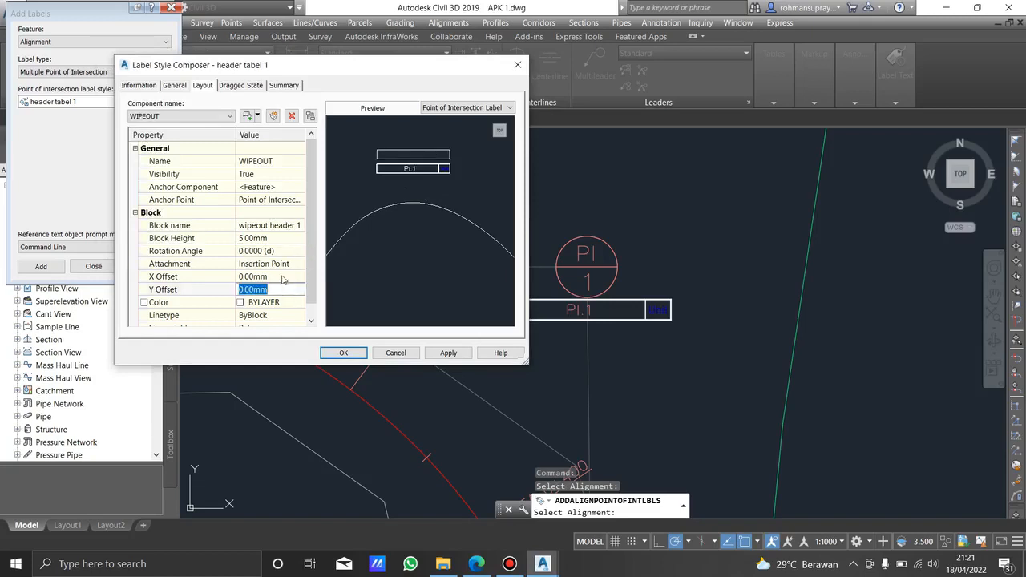
pyautogui.click(229, 116)
pyautogui.click(160, 136)
pyautogui.click(200, 118)
pyautogui.click(200, 147)
pyautogui.click(278, 289)
pyautogui.write('-8')
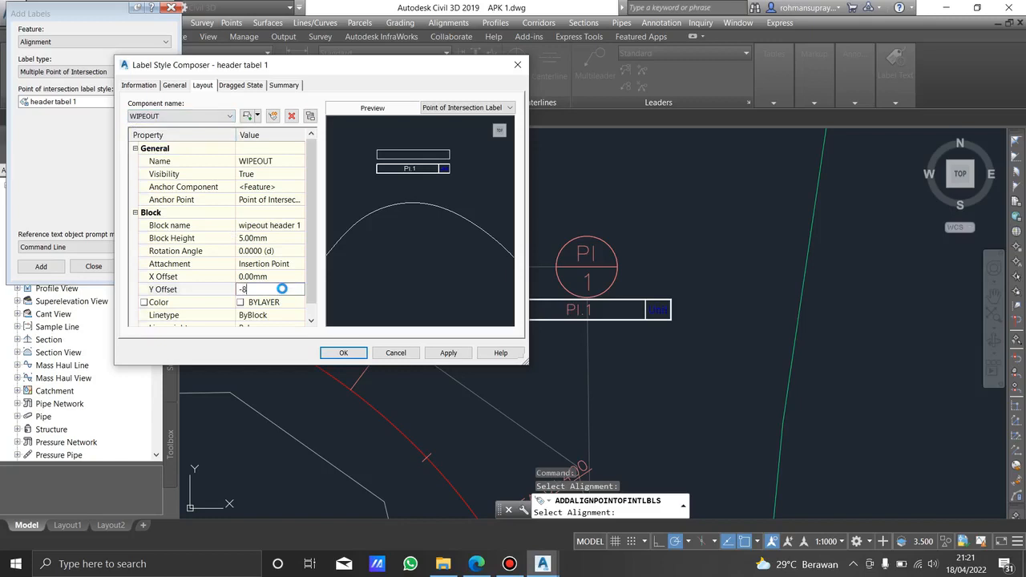
pyautogui.press('Return')
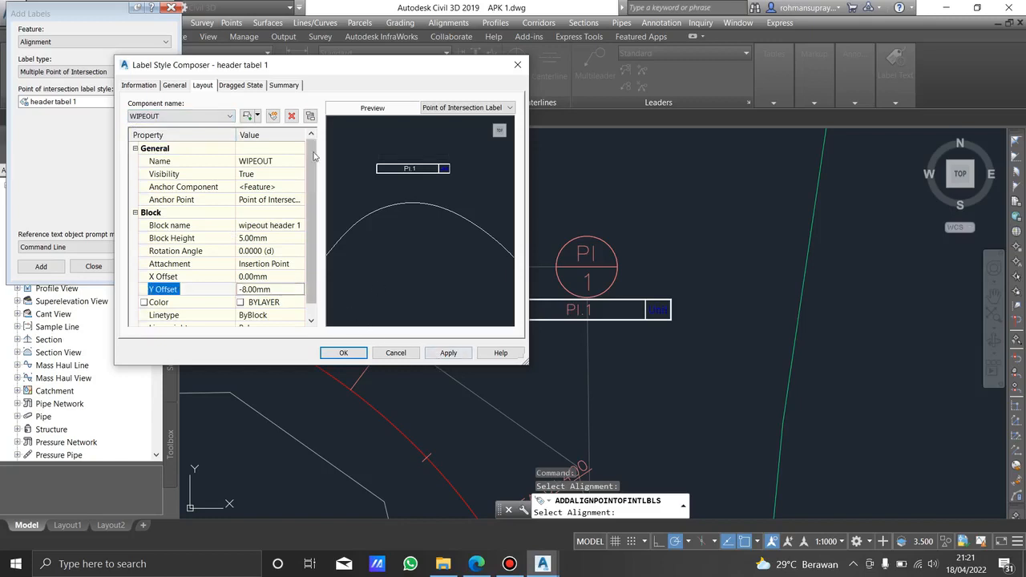
# - Send the WIPEOUT component to the bottom of the component draw order and save the label style
pyautogui.click(311, 116)
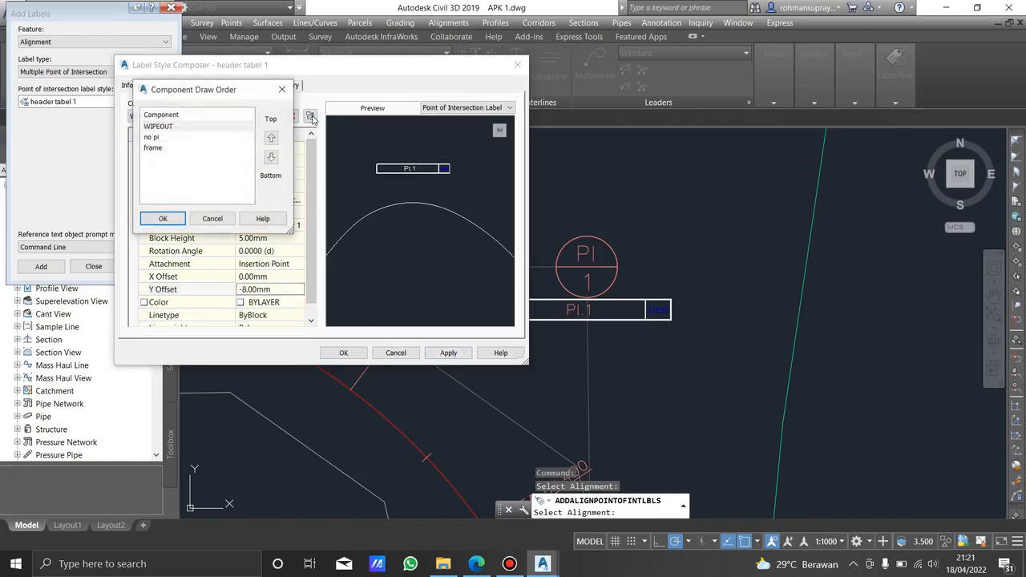
pyautogui.click(215, 127)
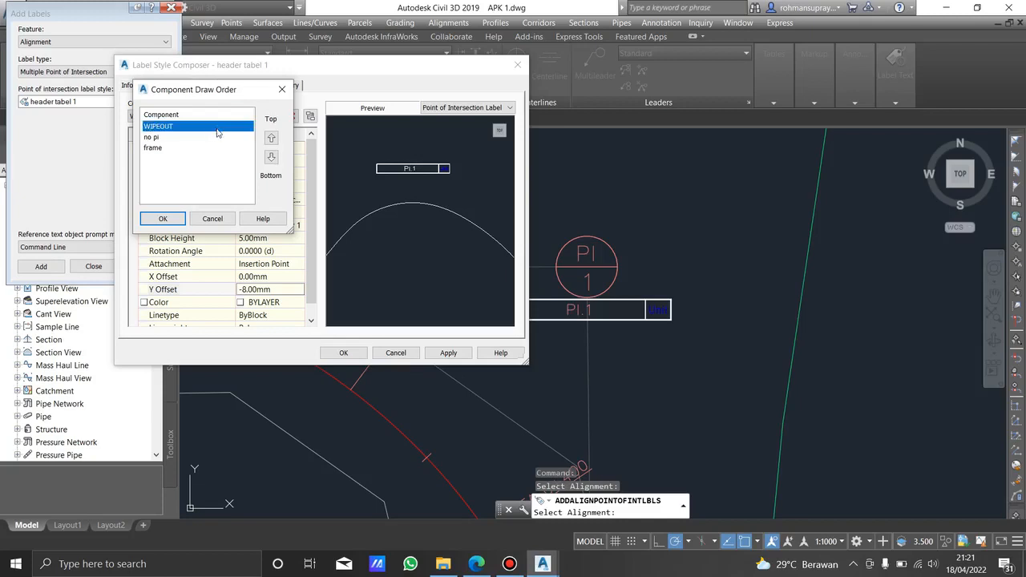
pyautogui.click(271, 156)
pyautogui.click(271, 156)
pyautogui.click(201, 137)
pyautogui.click(271, 138)
pyautogui.click(173, 219)
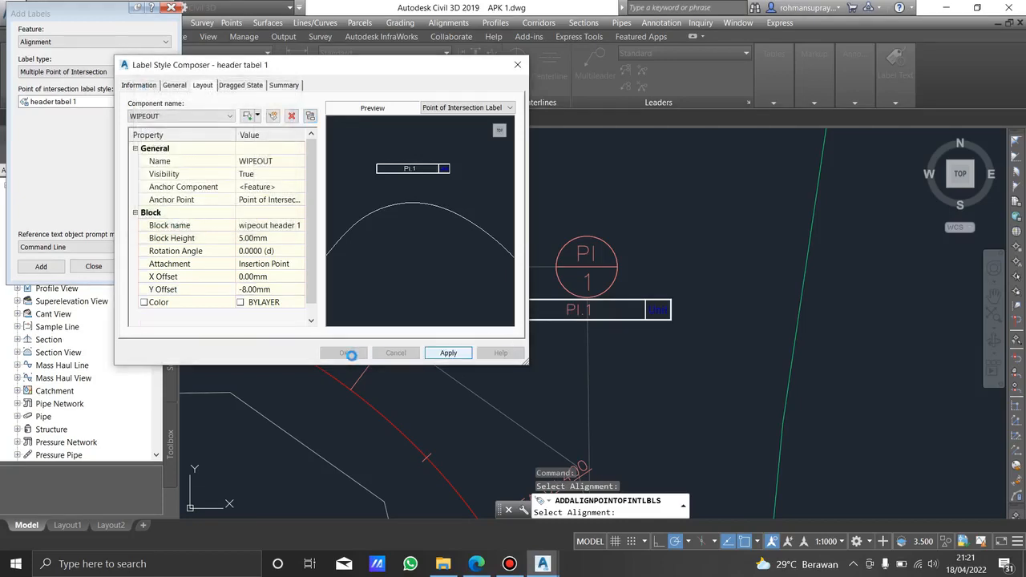
pyautogui.click(343, 352)
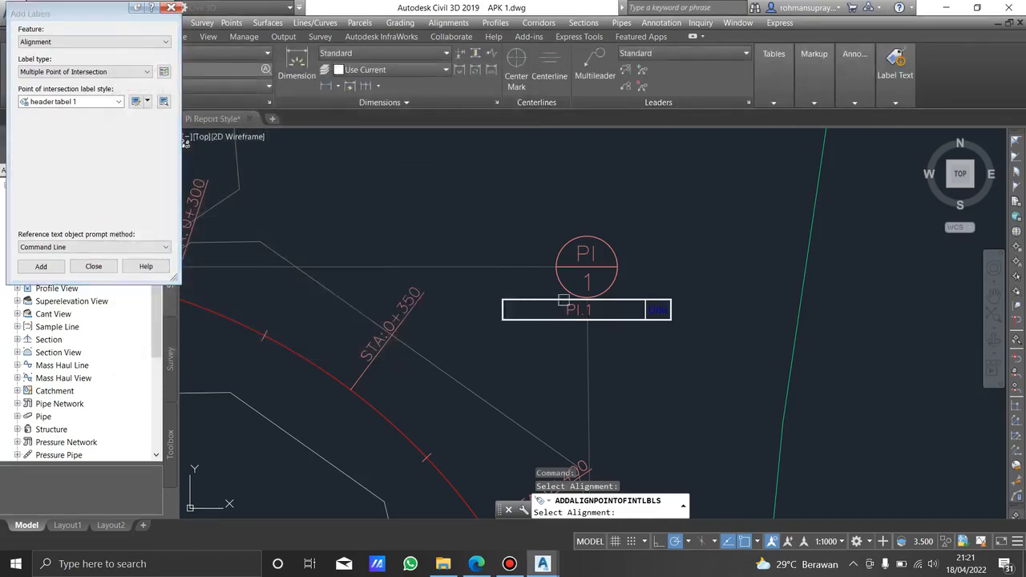
# - Create a new tangent intersection label style named "PI LABEL 1", starting from the Station style
pyautogui.scroll(-3, 523, 324)
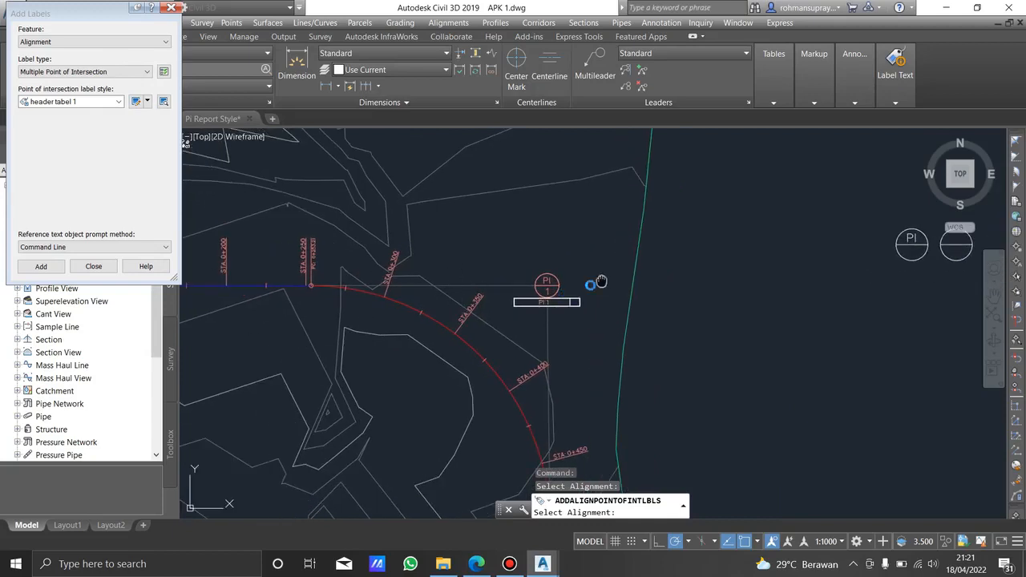
pyautogui.moveTo(596, 283); pyautogui.dragTo(485, 299, button='middle')
pyautogui.moveTo(579, 282); pyautogui.dragTo(509, 322, button='middle')
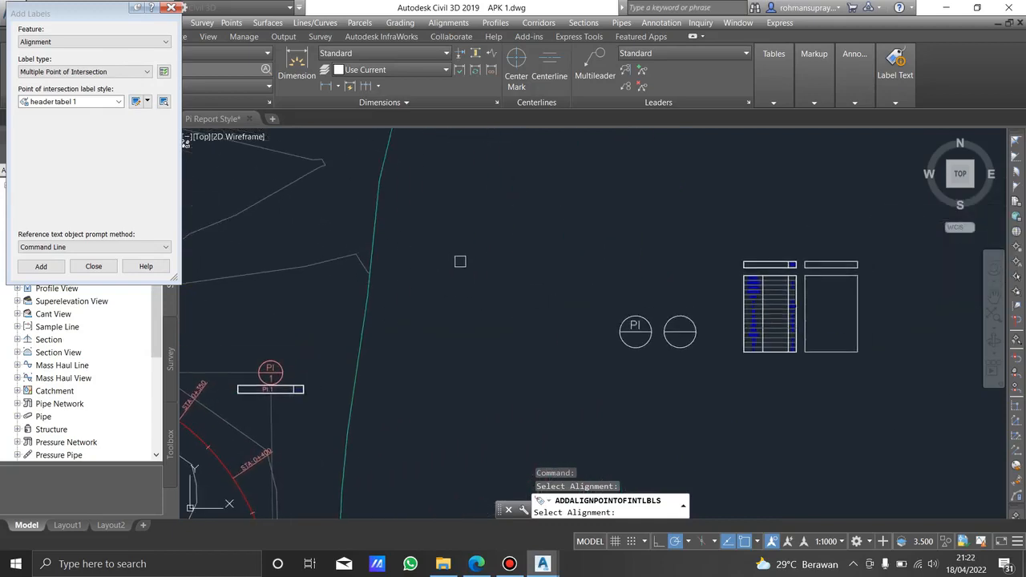
pyautogui.scroll(5, 776, 273)
pyautogui.scroll(-4, 782, 263)
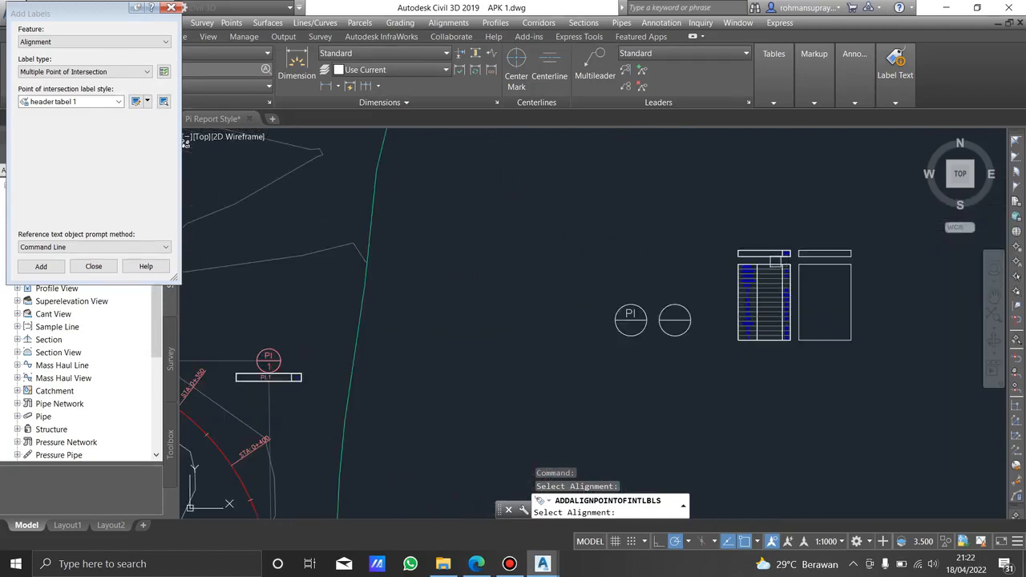
pyautogui.click(118, 101)
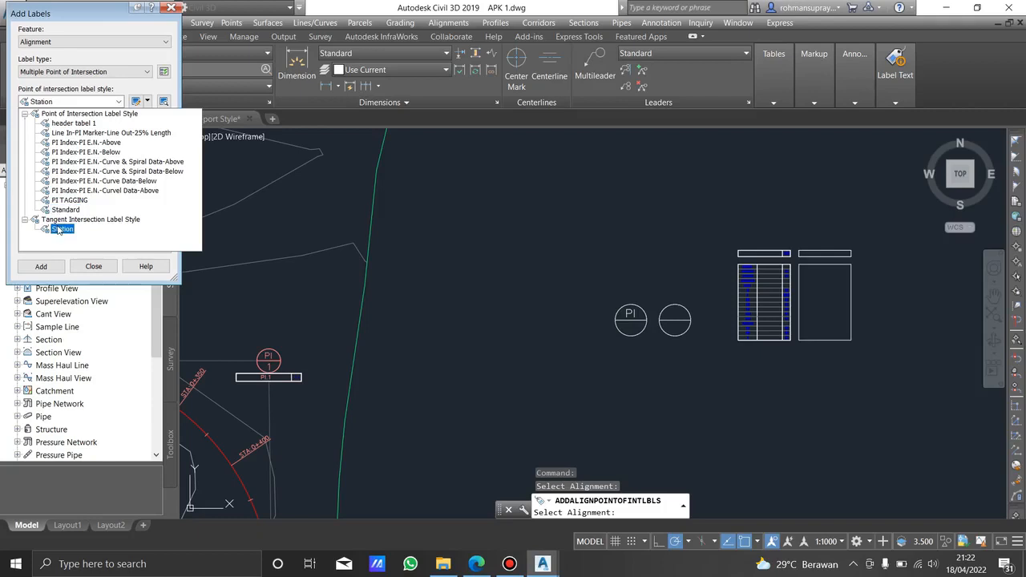
pyautogui.click(64, 230)
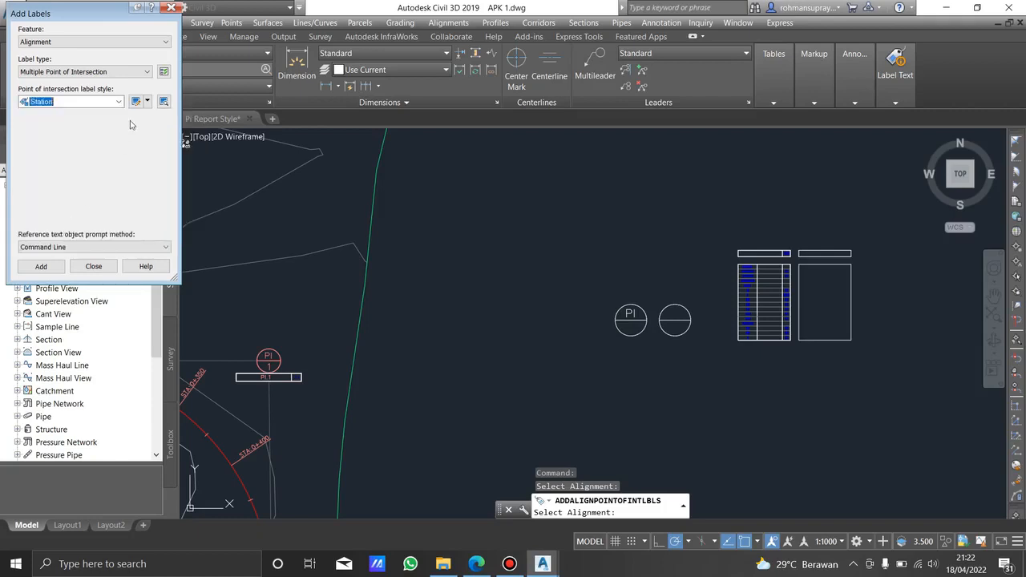
pyautogui.click(147, 102)
pyautogui.click(155, 119)
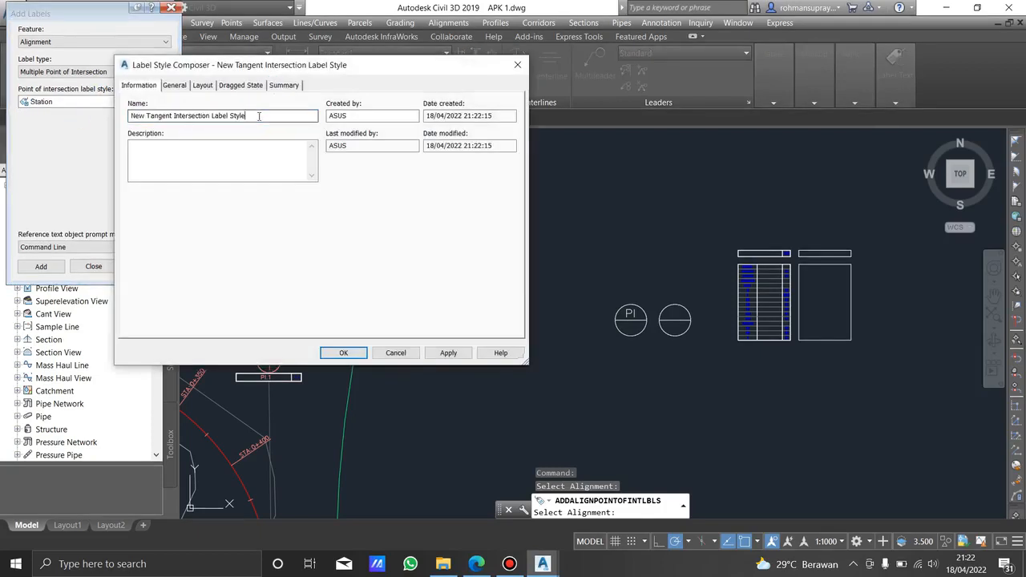
pyautogui.write('LABEL 1')
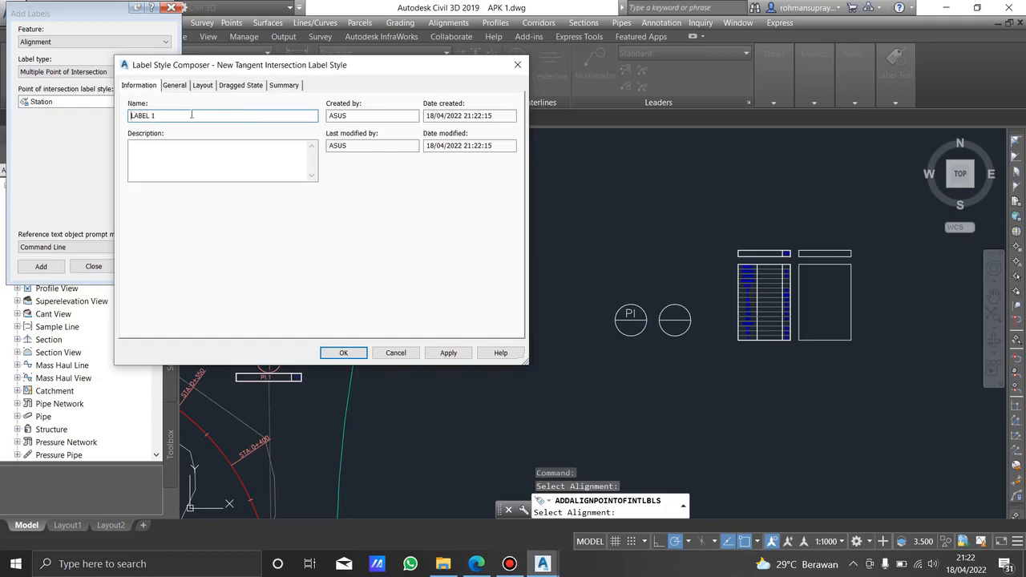
pyautogui.press('Home')
pyautogui.write('PI')
# - Add a block component named "FRAME" to the PI LABEL 1 style, save the style and leave the labelling command
pyautogui.click(204, 87)
pyautogui.click(292, 117)
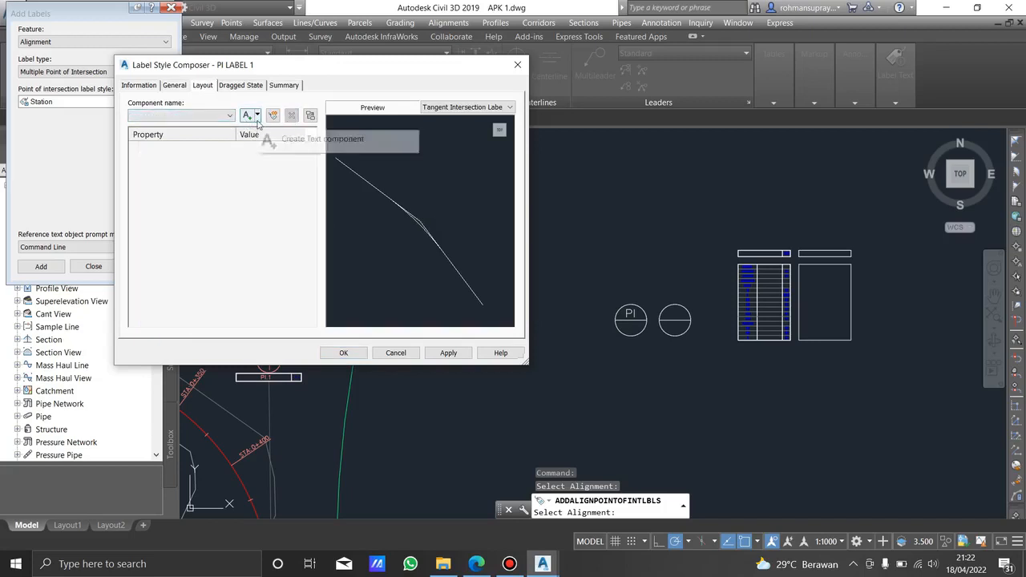
pyautogui.click(257, 115)
pyautogui.click(268, 155)
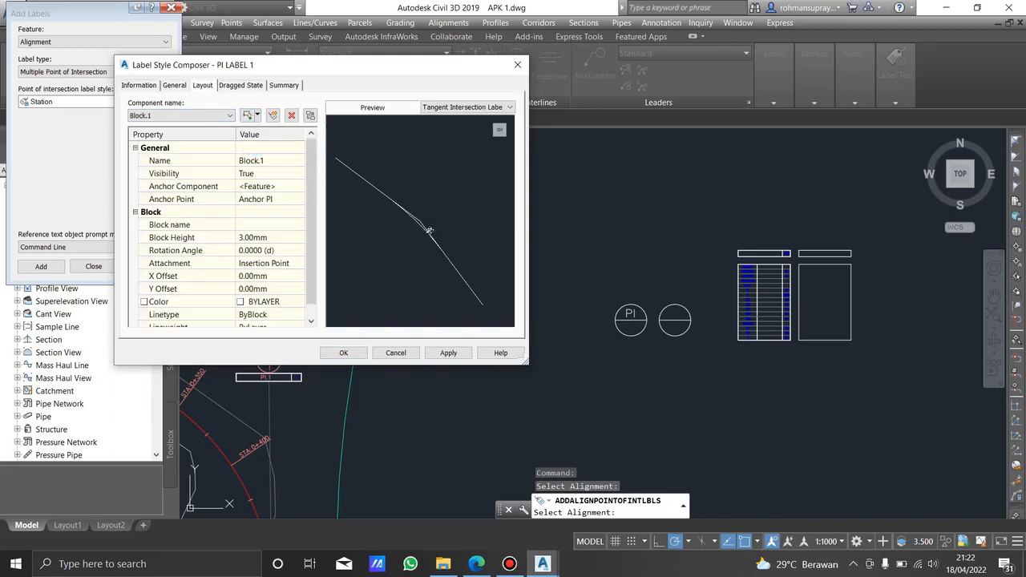
pyautogui.click(275, 161)
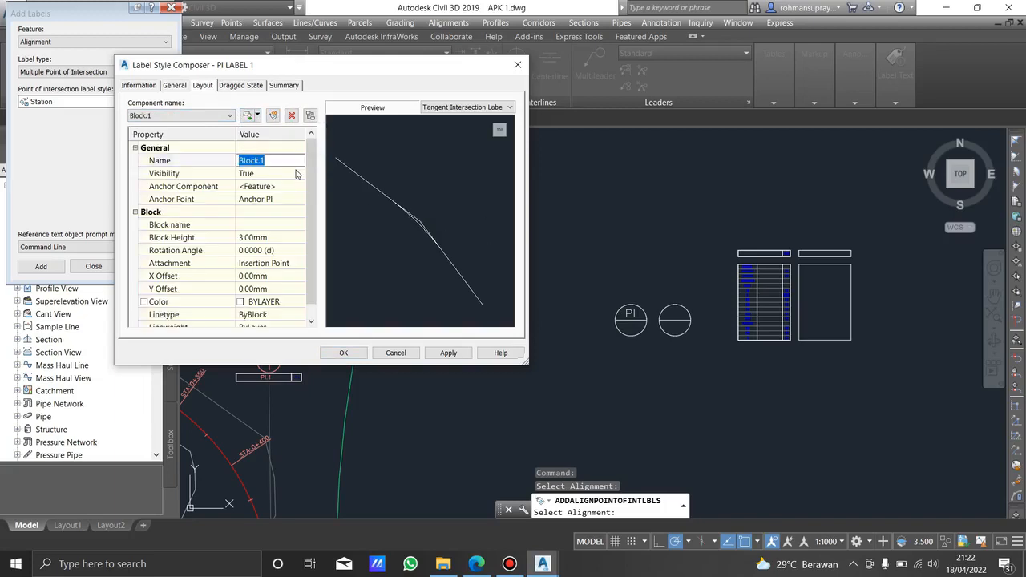
pyautogui.write('FRAME')
pyautogui.click(291, 229)
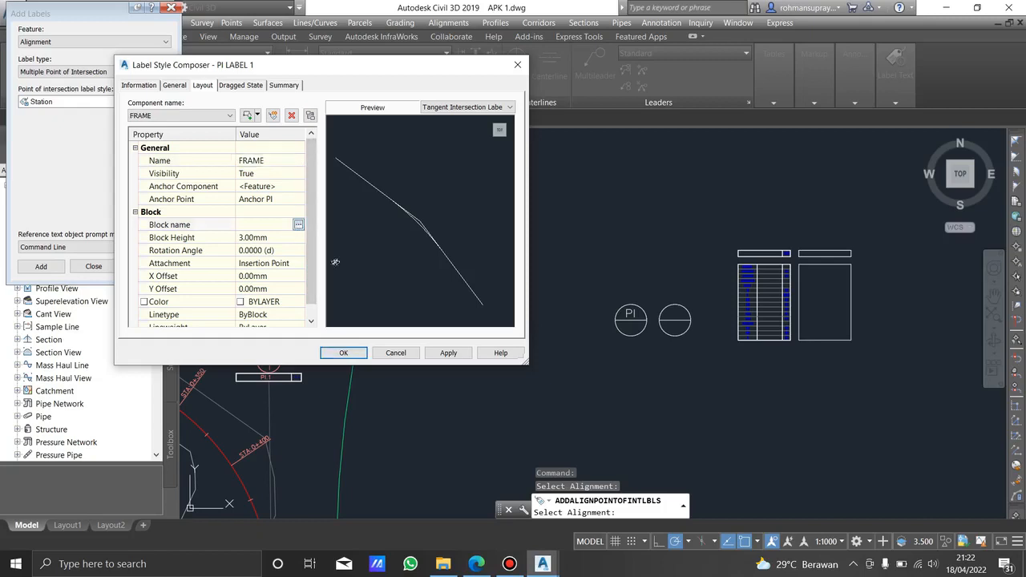
pyautogui.click(449, 353)
pyautogui.click(343, 353)
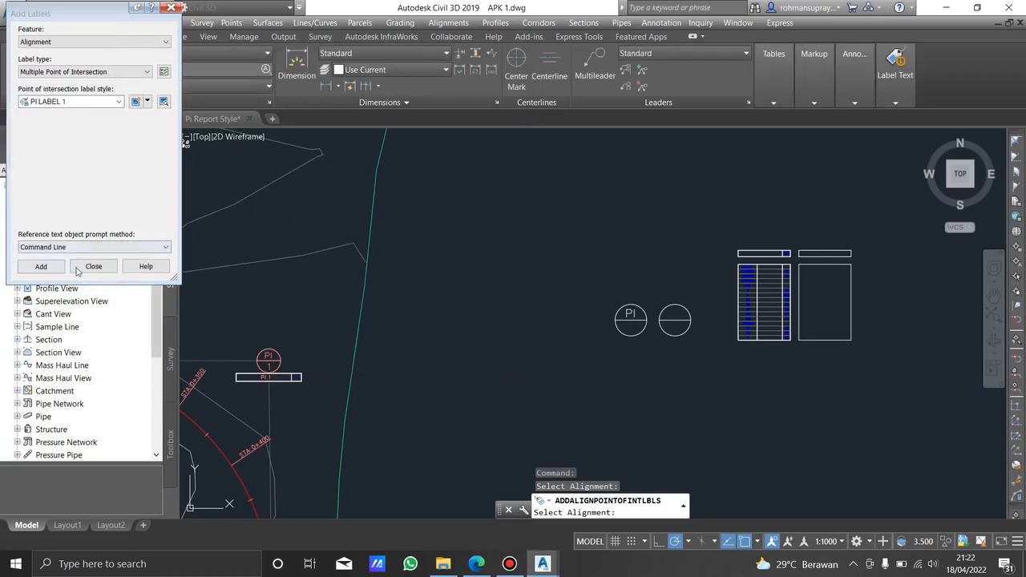
pyautogui.click(41, 267)
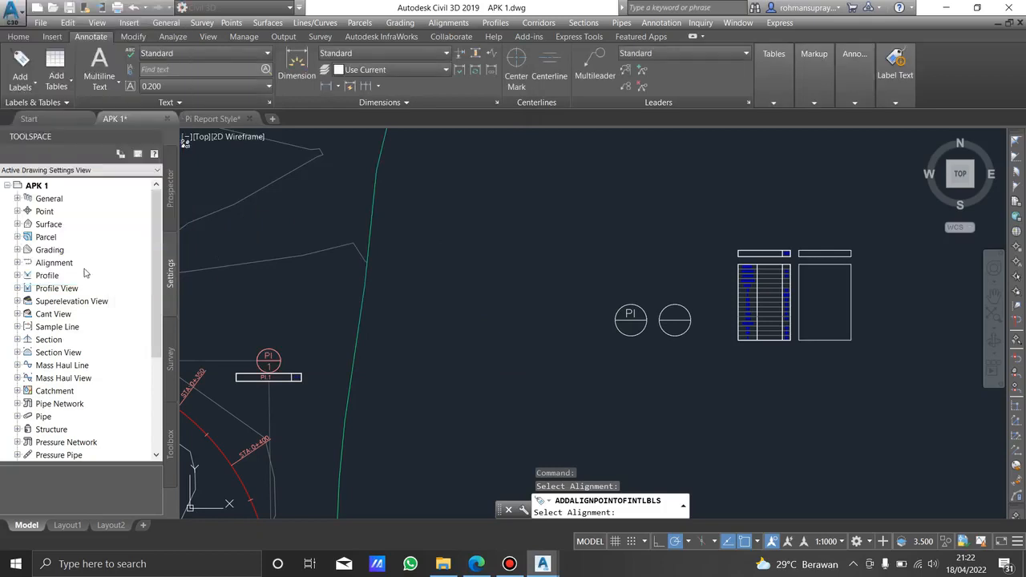
pyautogui.scroll(5, 809, 263)
pyautogui.press('Return')
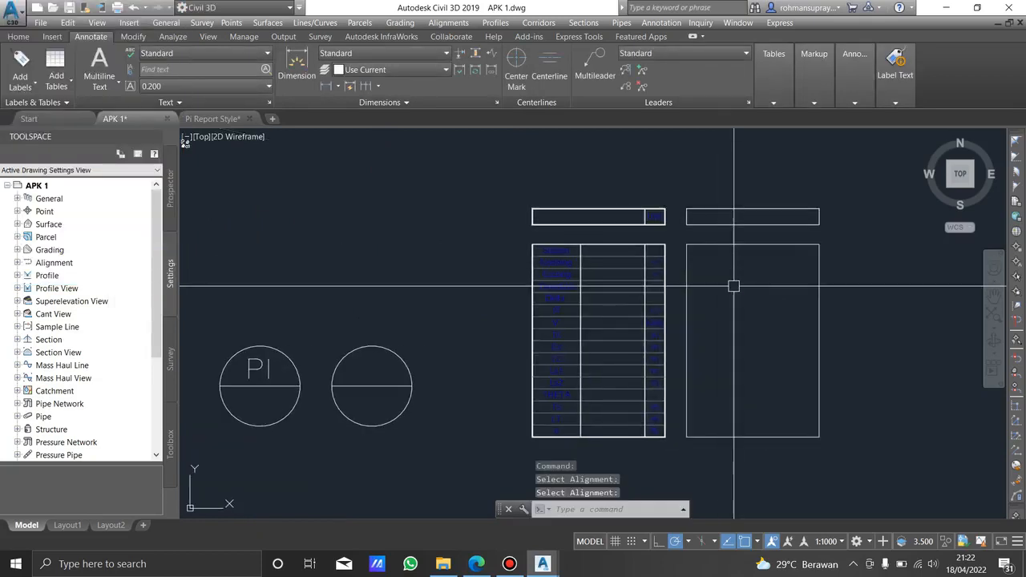
# - Define the data table with its texts as block "FRAME PI LABEL 1", with the base point at the midpoint of its top edge
pyautogui.click(490, 223)
pyautogui.click(439, 374)
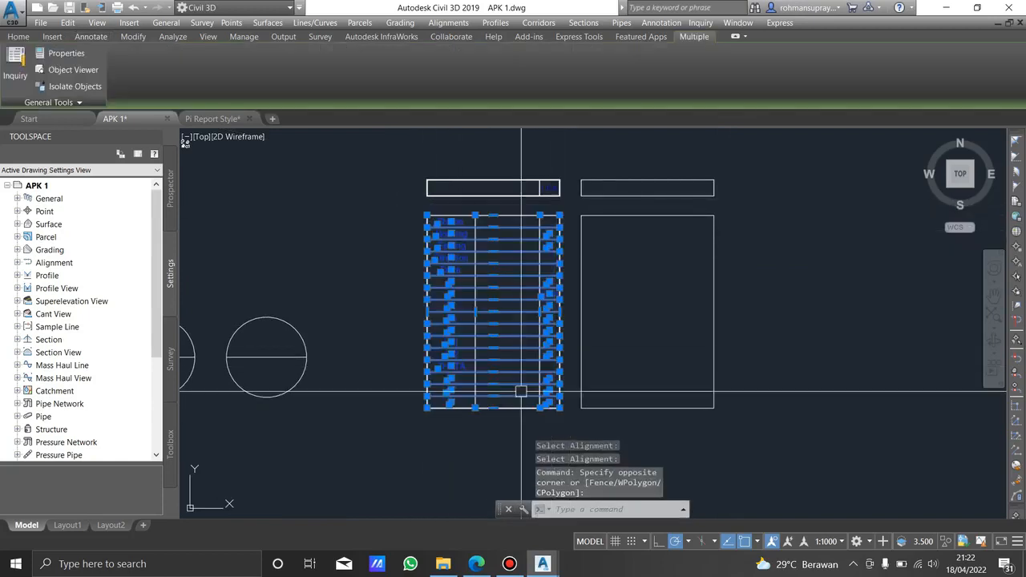
pyautogui.write('b')
pyautogui.press('Return')
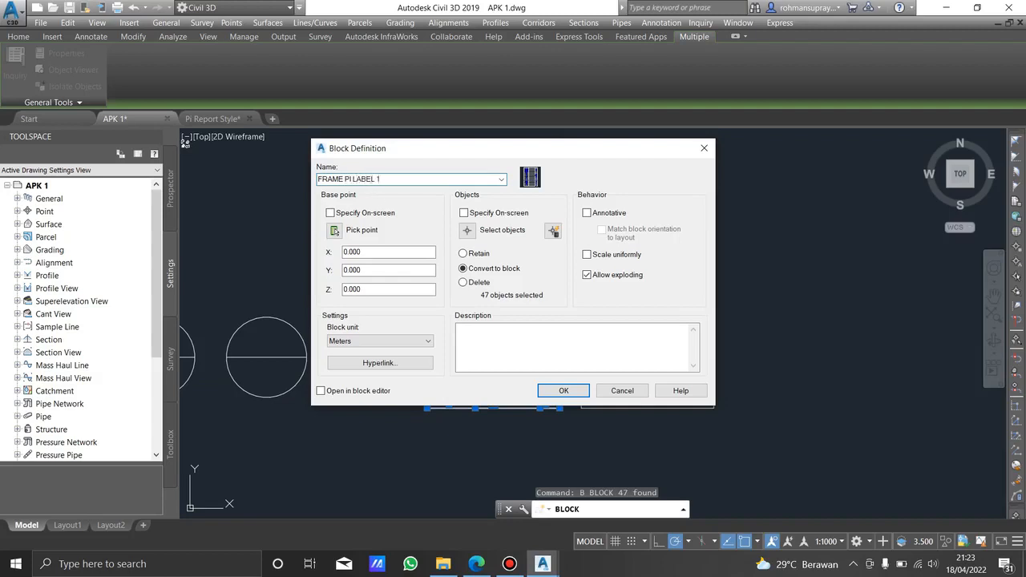
pyautogui.click(334, 230)
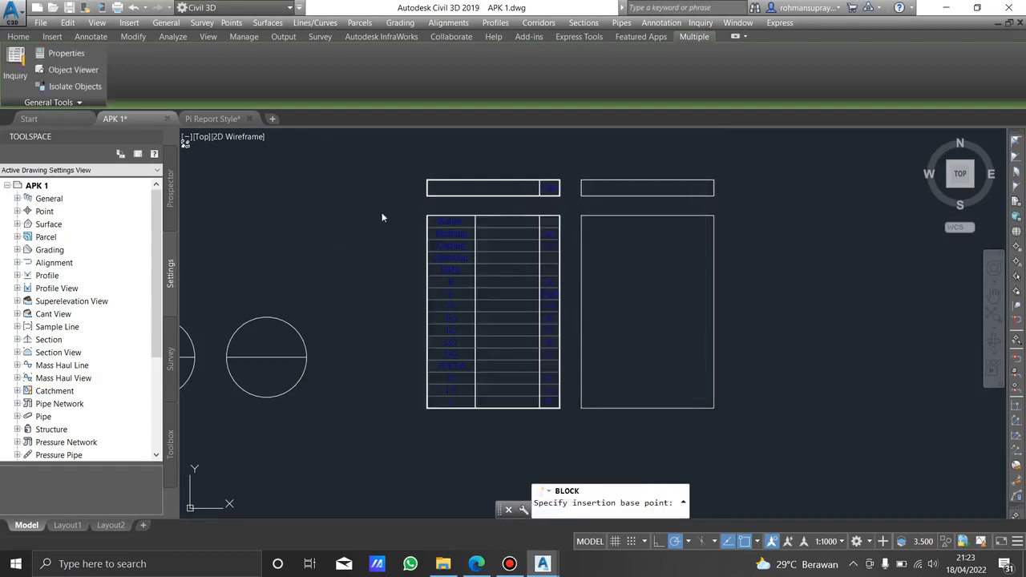
pyautogui.click(493, 215)
pyautogui.click(551, 392)
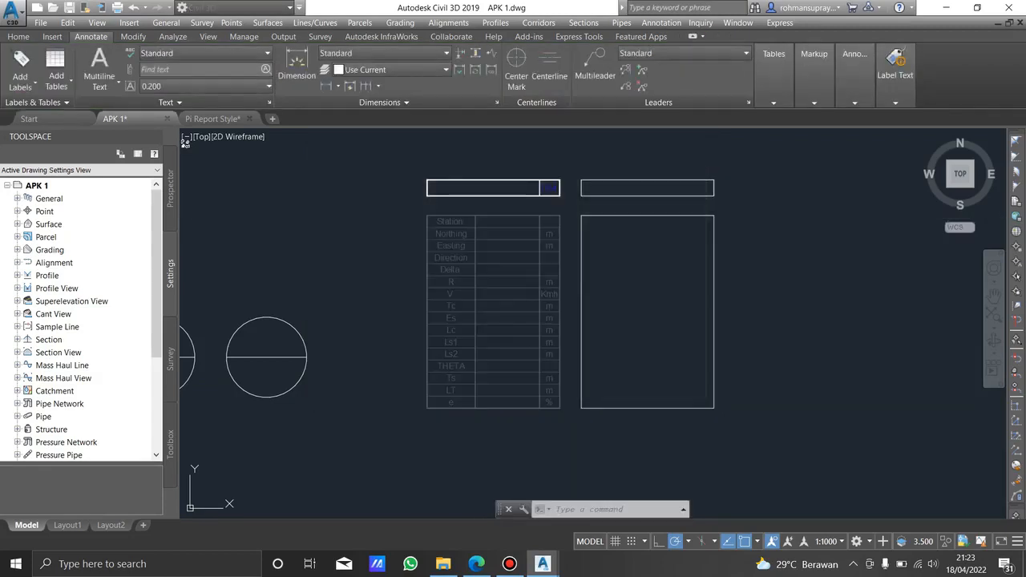
# - Define the large empty rectangle beside the table as block "WIPEOUT PI LABEL 1", with the base point at its top edge's midpoint
pyautogui.click(607, 315)
pyautogui.click(473, 254)
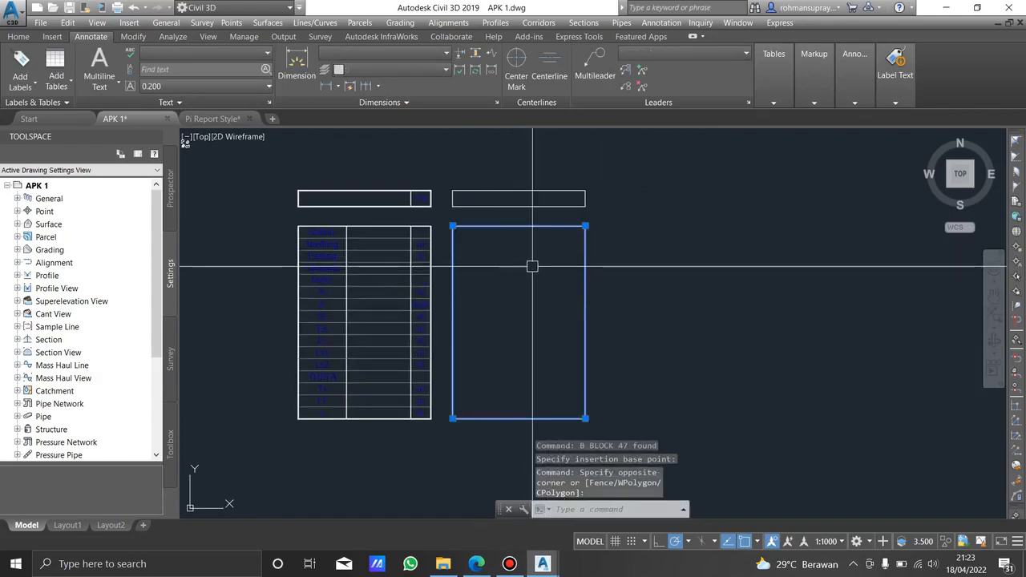
pyautogui.write('b')
pyautogui.press('Return')
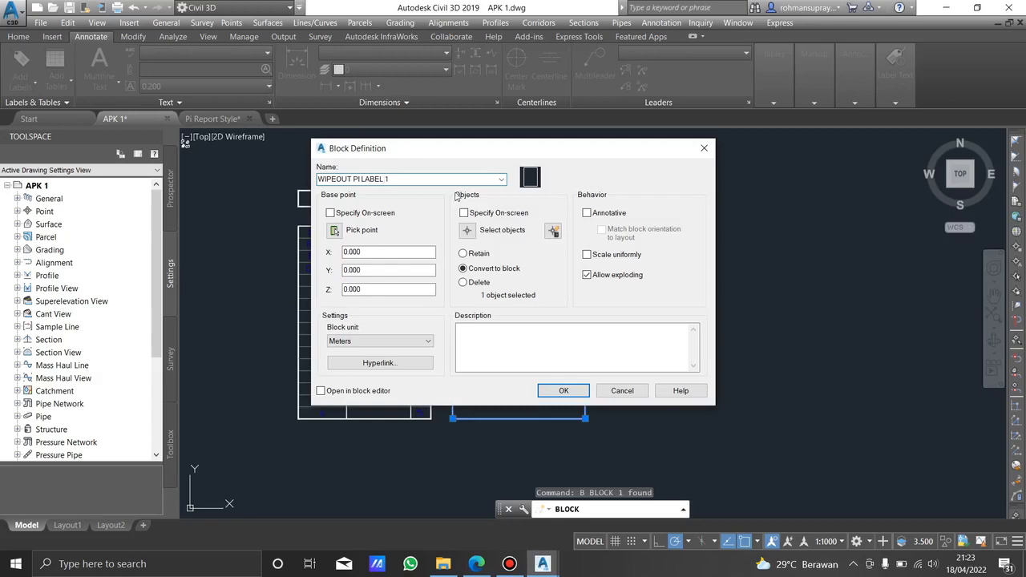
pyautogui.click(334, 231)
pyautogui.click(353, 237)
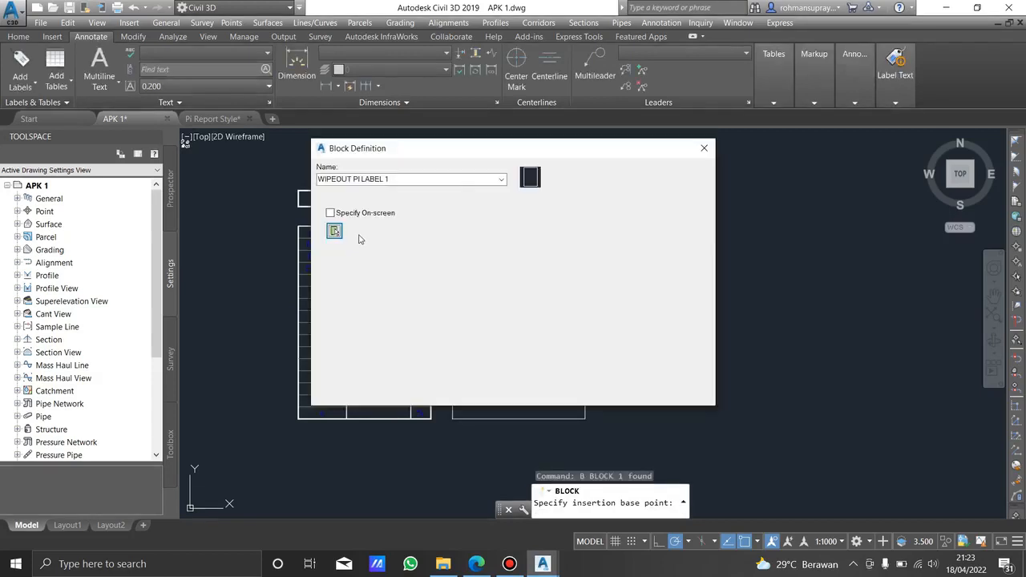
pyautogui.click(334, 231)
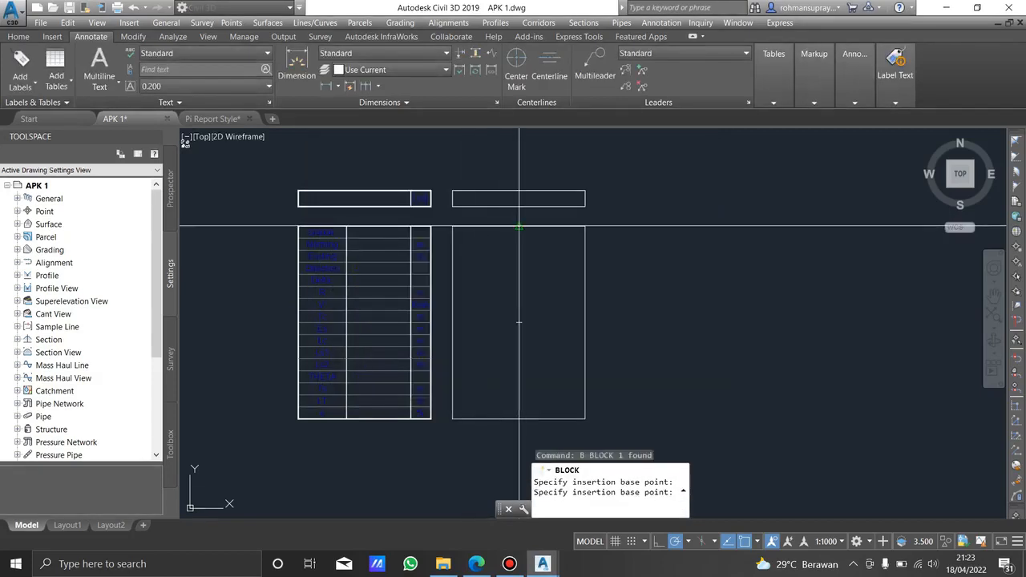
pyautogui.click(519, 323)
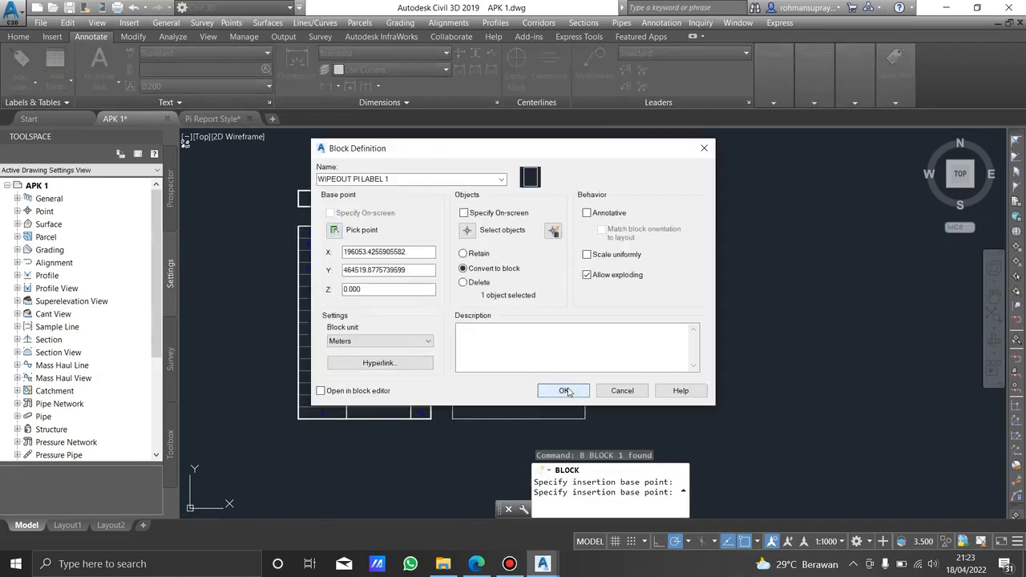
pyautogui.click(553, 391)
# - Start adding Multiple Point of Intersection labels to the alignment with the PI LABEL 1 style
pyautogui.scroll(-2, 540, 268)
pyautogui.moveTo(422, 293); pyautogui.dragTo(498, 294, button='middle')
pyautogui.scroll(-2, 442, 272)
pyautogui.moveTo(366, 273); pyautogui.dragTo(705, 280, button='middle')
pyautogui.scroll(4, 516, 293)
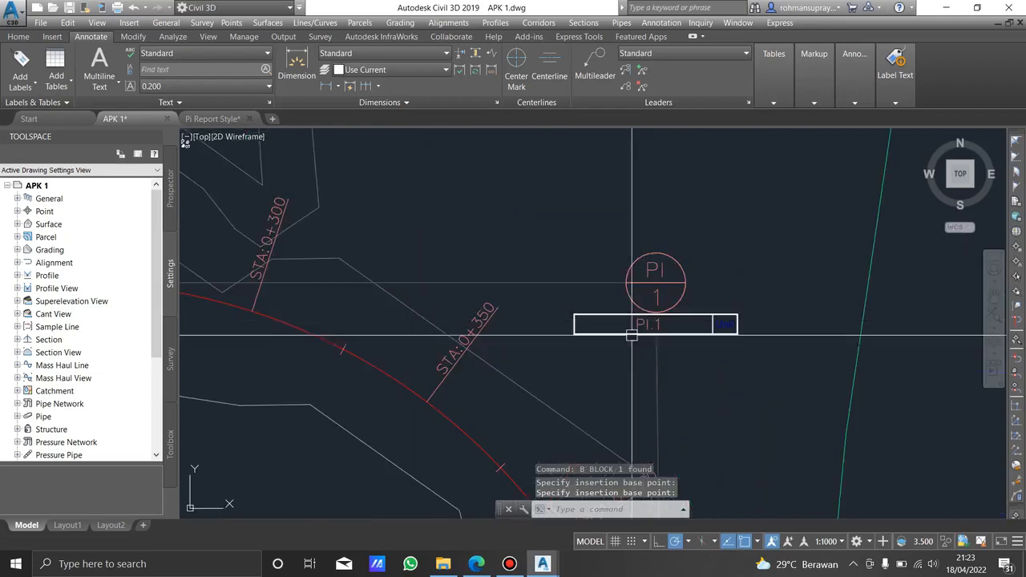
pyautogui.click(485, 448)
pyautogui.click(19, 81)
pyautogui.click(46, 107)
pyautogui.click(103, 72)
pyautogui.click(63, 125)
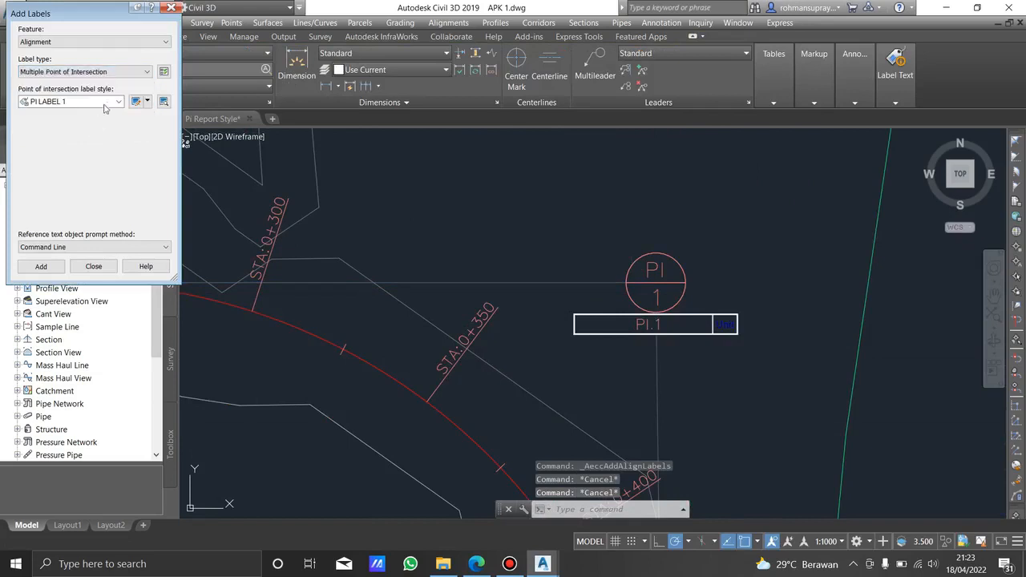
pyautogui.click(117, 105)
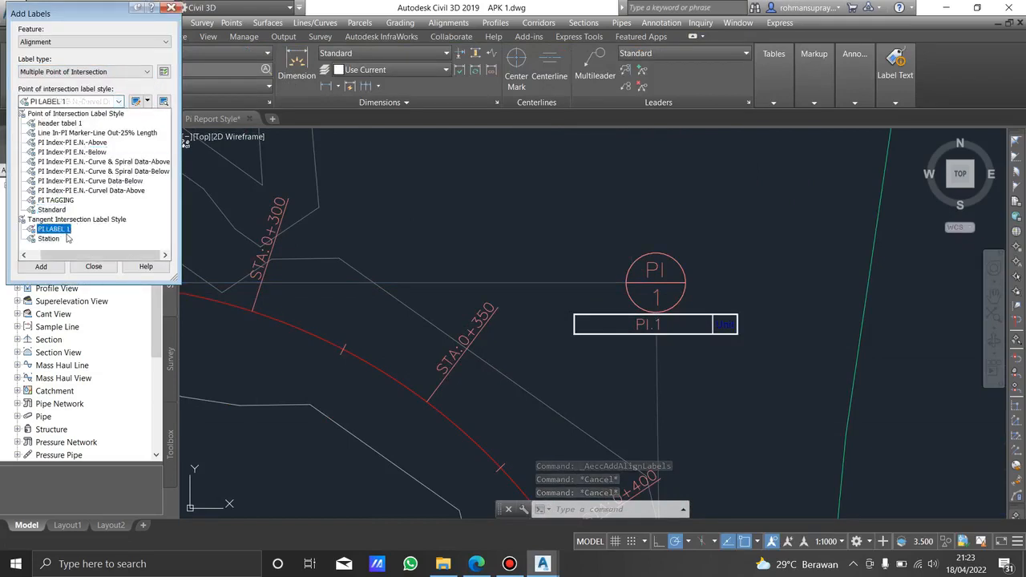
pyautogui.click(53, 229)
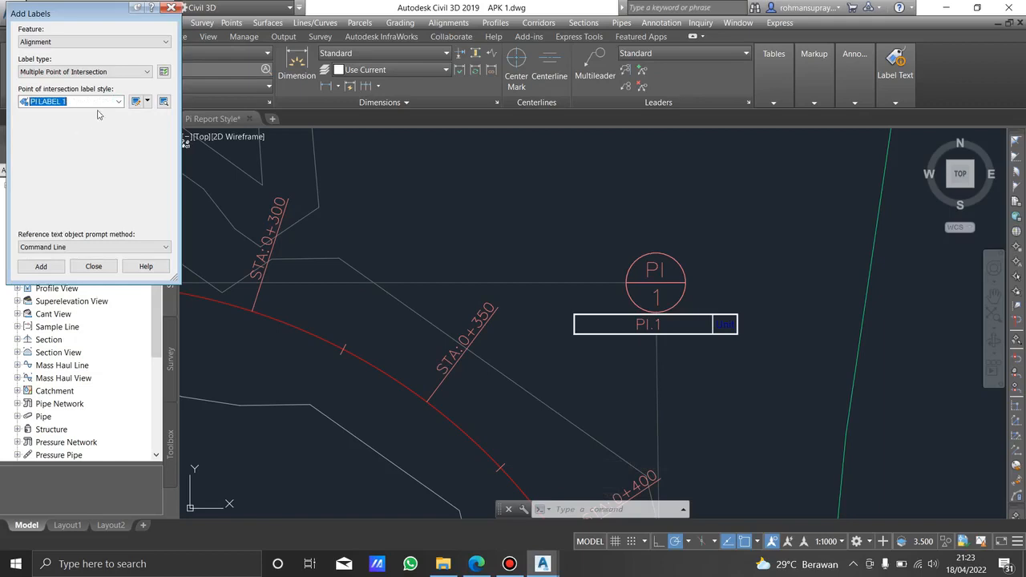
# - Edit the PI LABEL 1 style and assign the "FRAME PI LABEL 1" block to its FRAME component
pyautogui.click(148, 104)
pyautogui.click(165, 149)
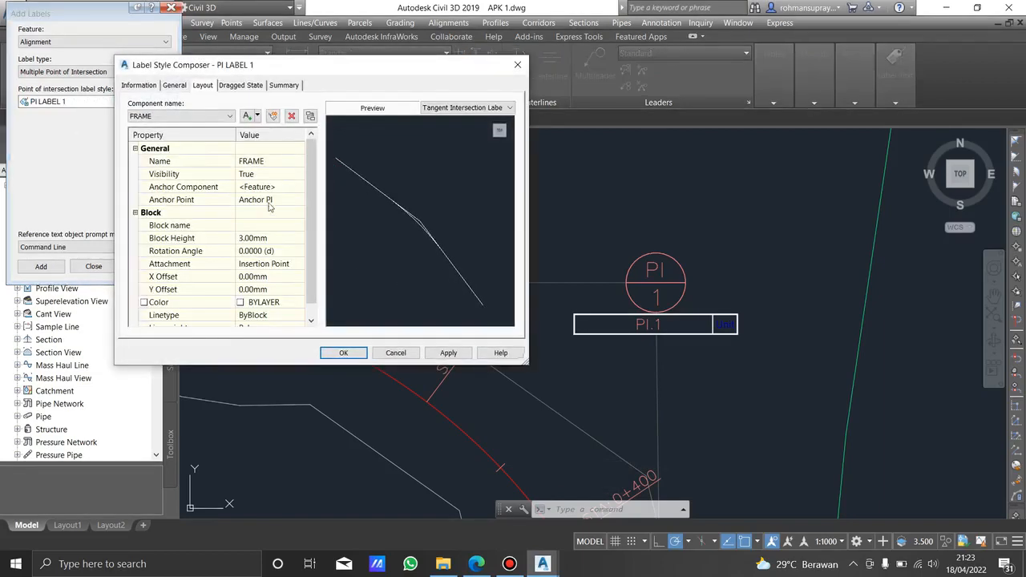
pyautogui.click(272, 226)
pyautogui.click(298, 226)
pyautogui.scroll(-5, 161, 186)
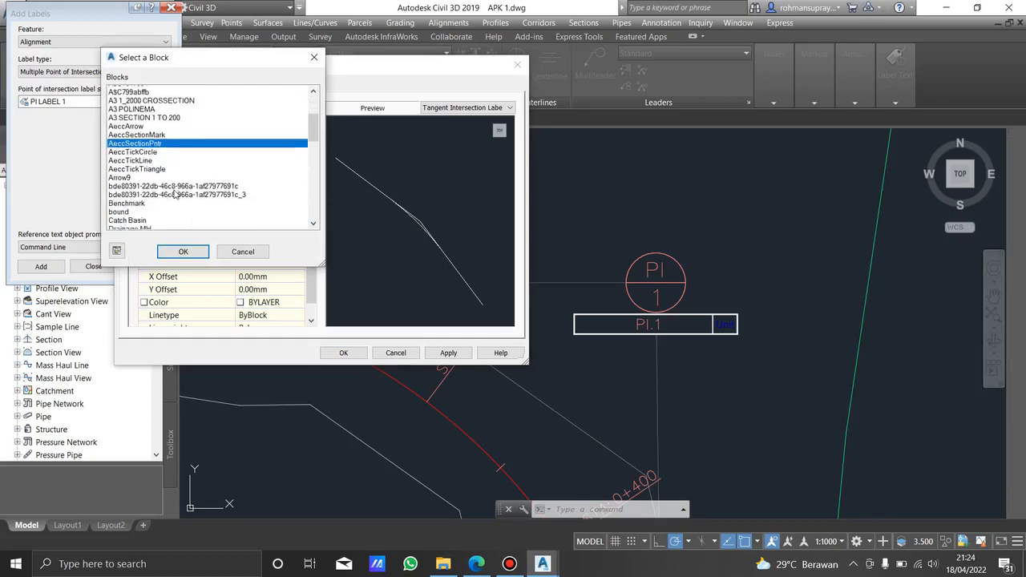
pyautogui.scroll(10, 140, 158)
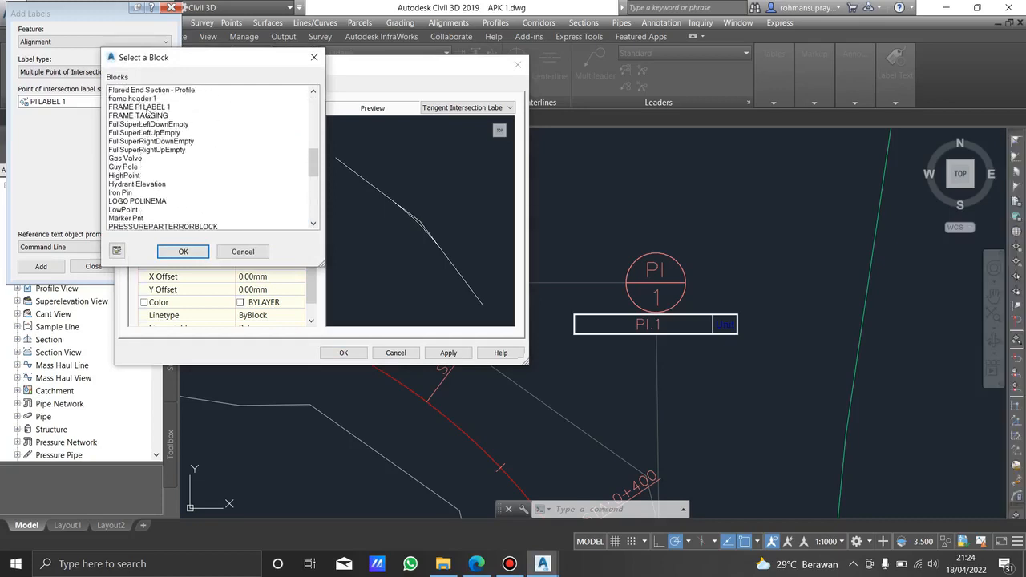
pyautogui.click(153, 114)
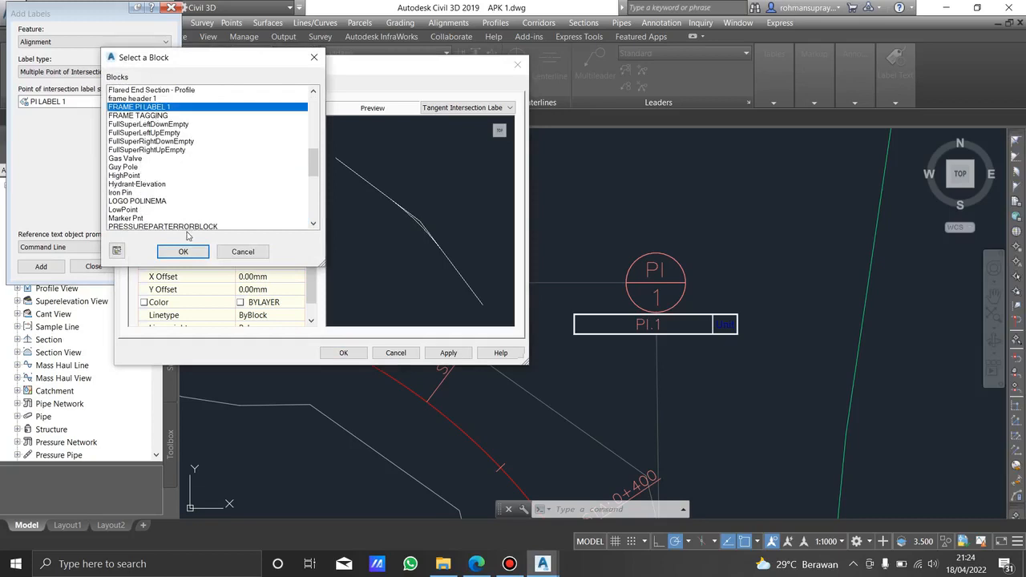
pyautogui.click(183, 251)
pyautogui.click(448, 352)
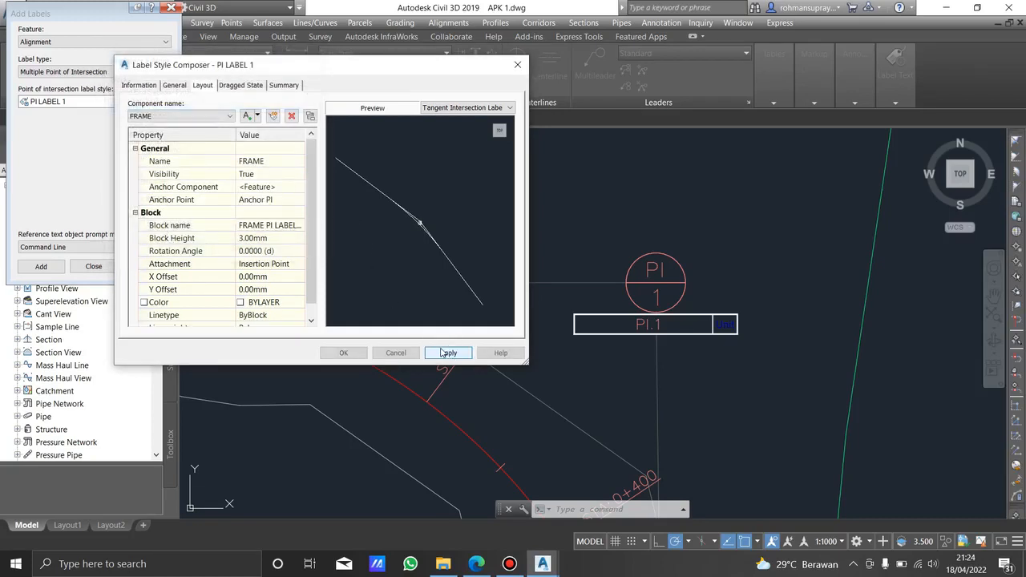
# - Save the PI LABEL 1 style and add its labels to the alignment's intersection points
pyautogui.click(279, 237)
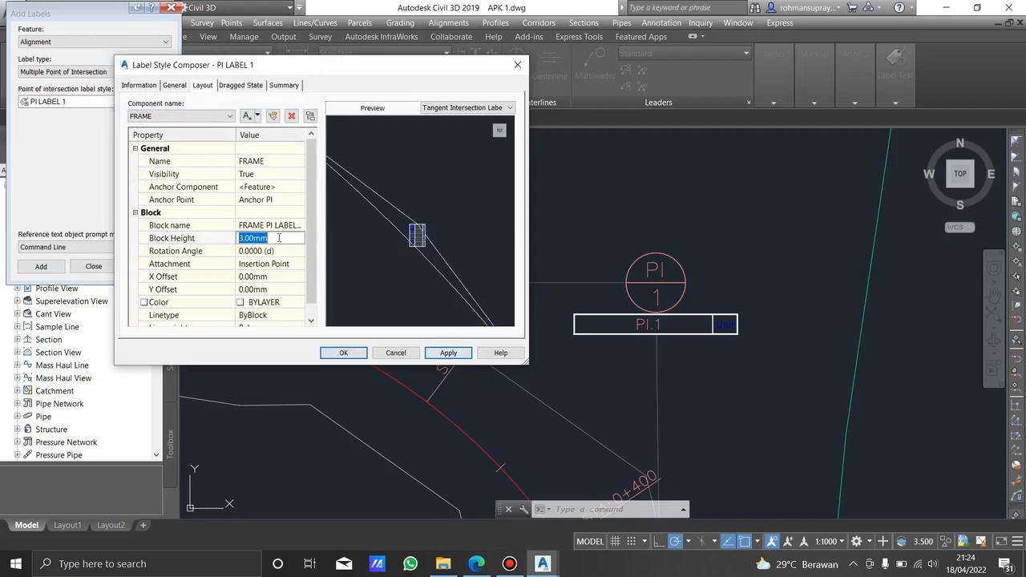
pyautogui.click(344, 354)
pyautogui.click(354, 356)
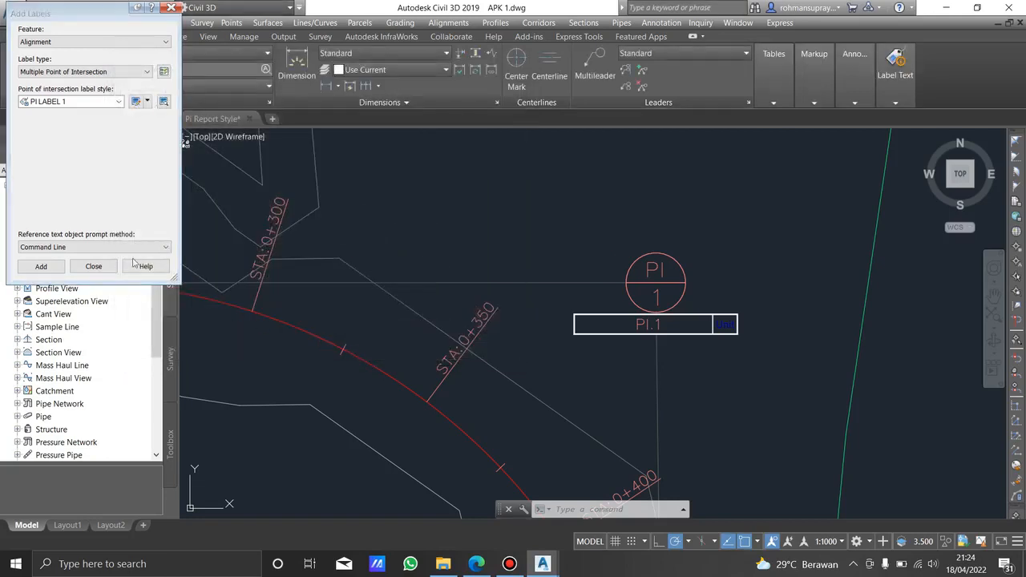
pyautogui.click(41, 266)
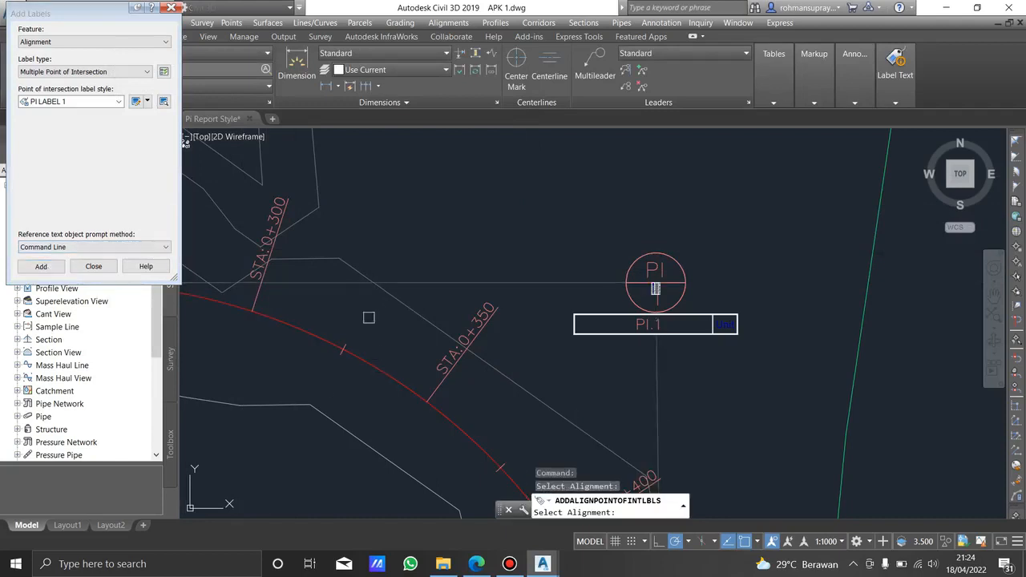
# - Open the PI LABEL 1 style for editing and apply a block height of 35 mm to its FRAME component
pyautogui.moveTo(656, 289); pyautogui.dragTo(521, 271, button='middle')
pyautogui.scroll(10, 521, 271)
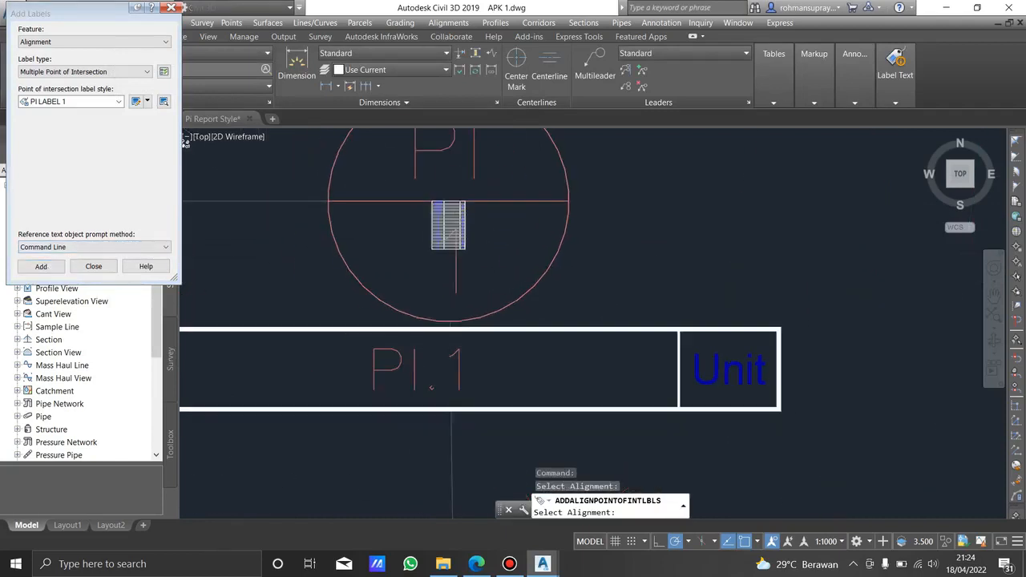
pyautogui.scroll(-6, 478, 202)
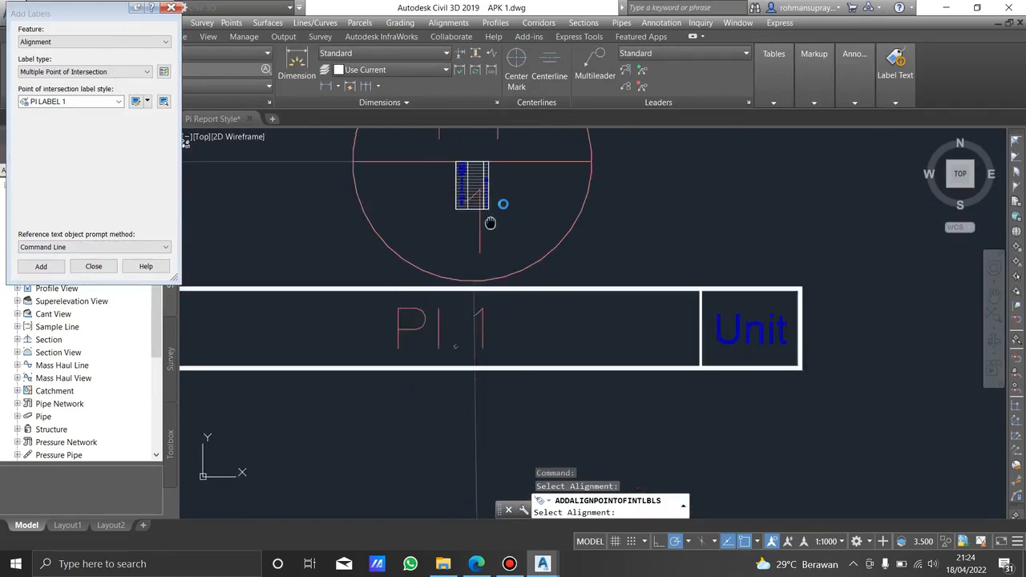
pyautogui.moveTo(451, 221); pyautogui.dragTo(451, 277, button='middle')
pyautogui.scroll(2, 503, 232)
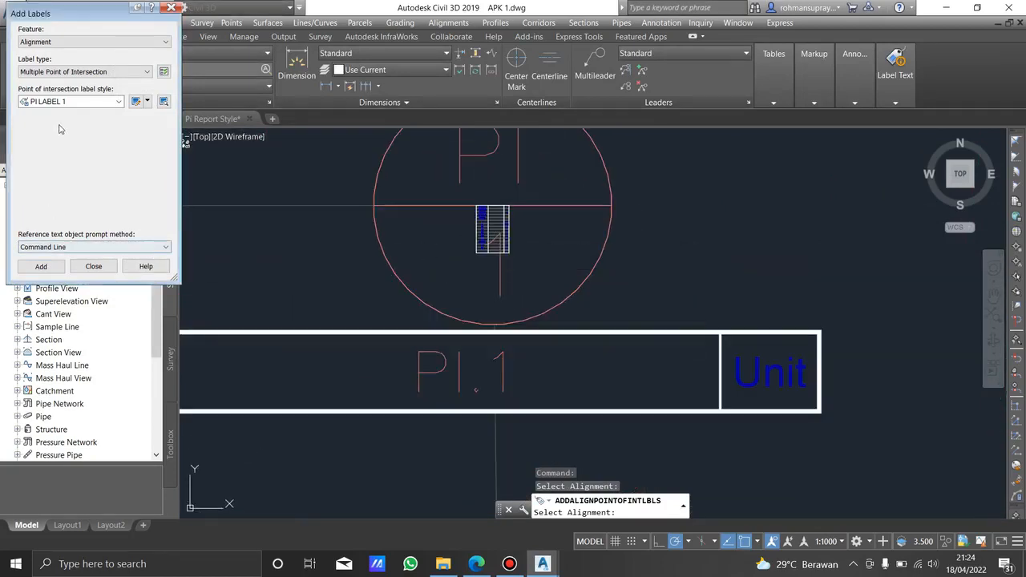
pyautogui.click(135, 102)
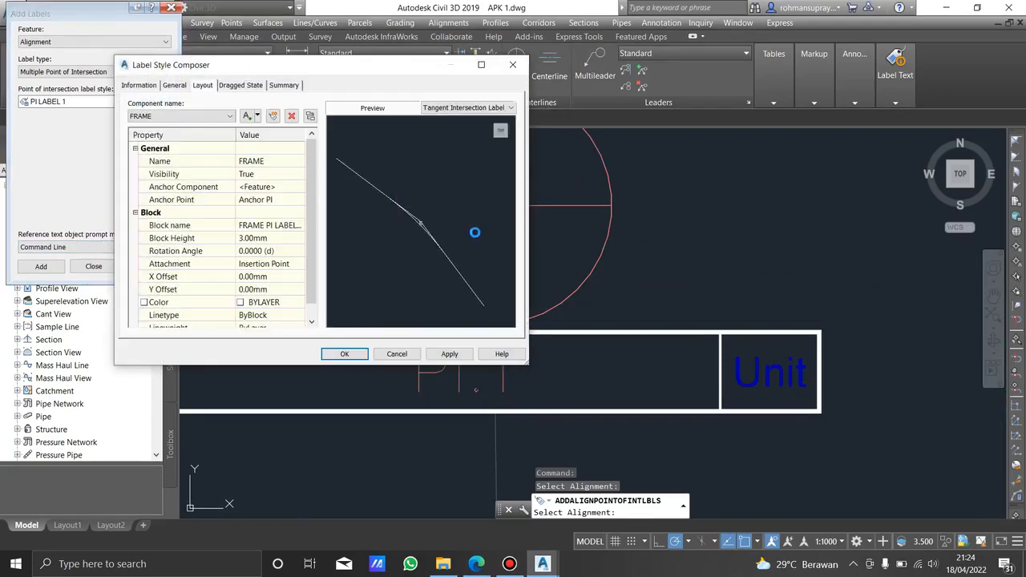
pyautogui.moveTo(287, 71); pyautogui.dragTo(728, 85)
pyautogui.click(716, 253)
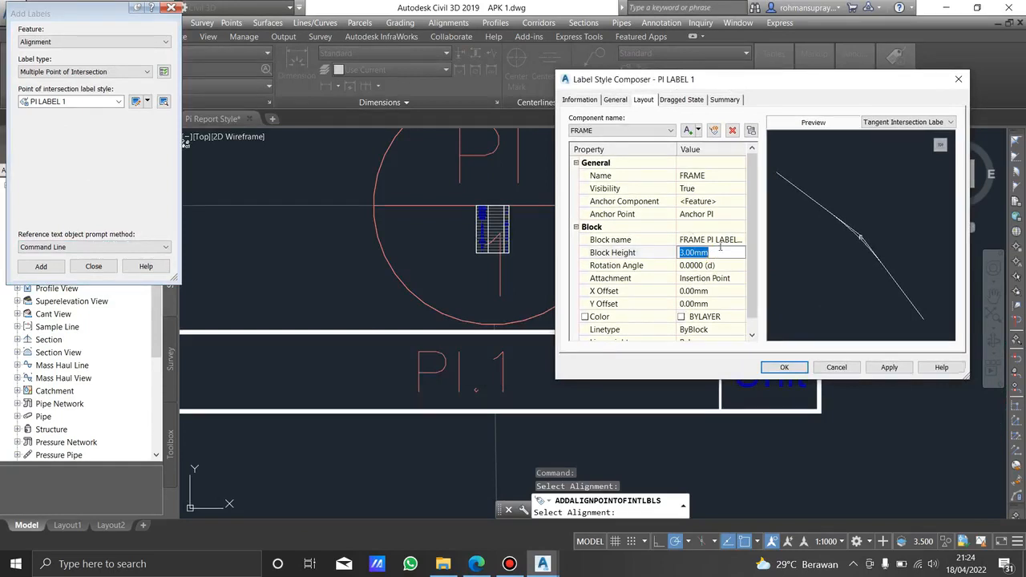
pyautogui.write('35')
pyautogui.click(890, 368)
# - Apply a block height of 50 mm to the FRAME component
pyautogui.click(720, 263)
pyautogui.click(720, 254)
pyautogui.write('50')
pyautogui.press('Return')
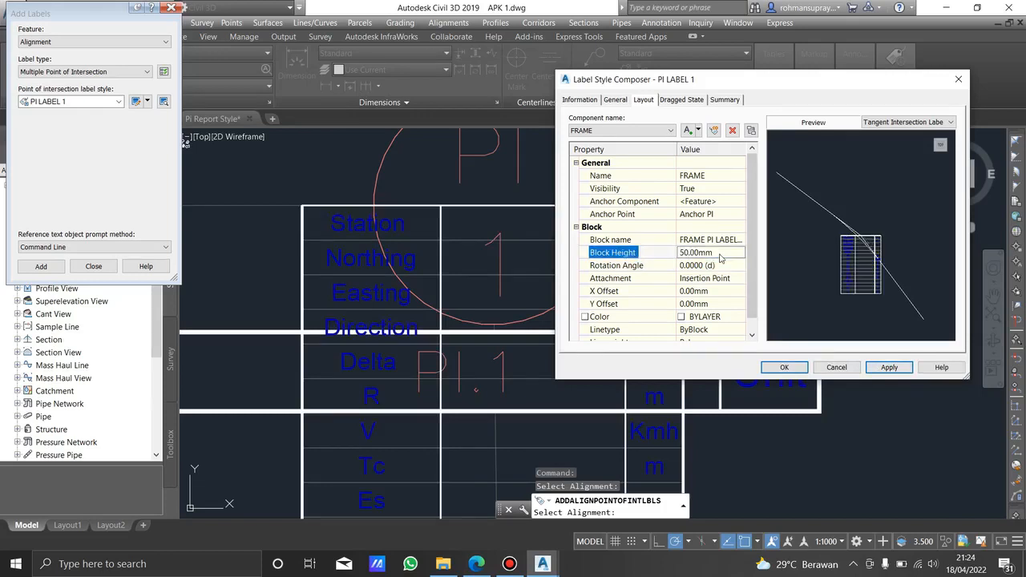
pyautogui.click(886, 367)
# - Set the FRAME component's block height to 60 mm and apply it to the labels
pyautogui.click(717, 253)
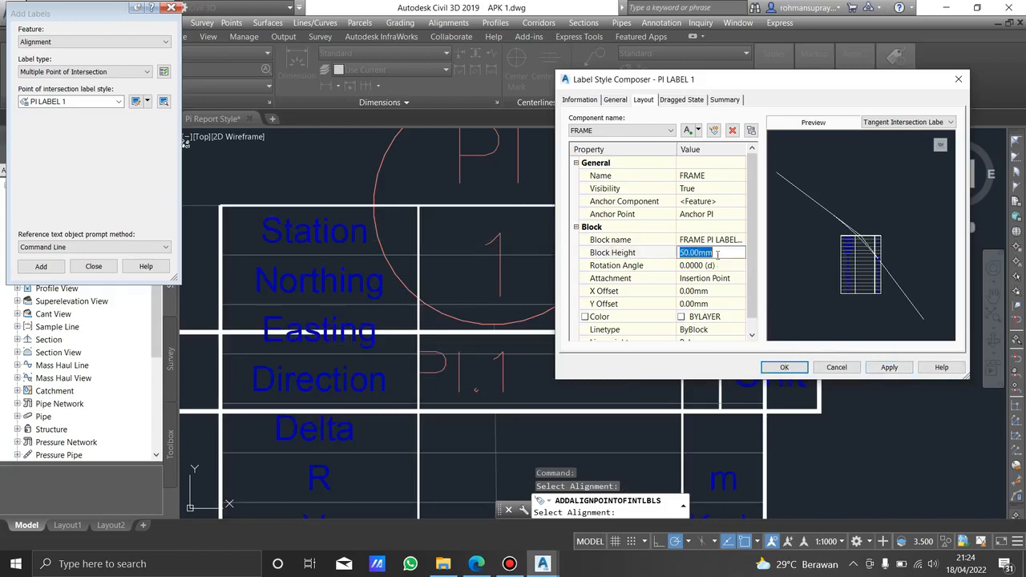
pyautogui.write('60')
pyautogui.press('Return')
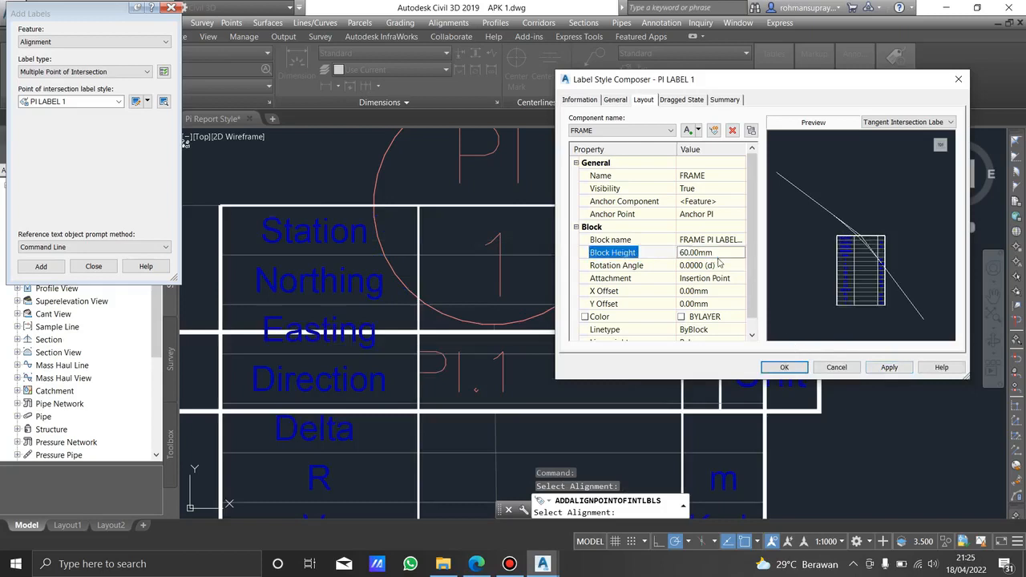
pyautogui.click(884, 367)
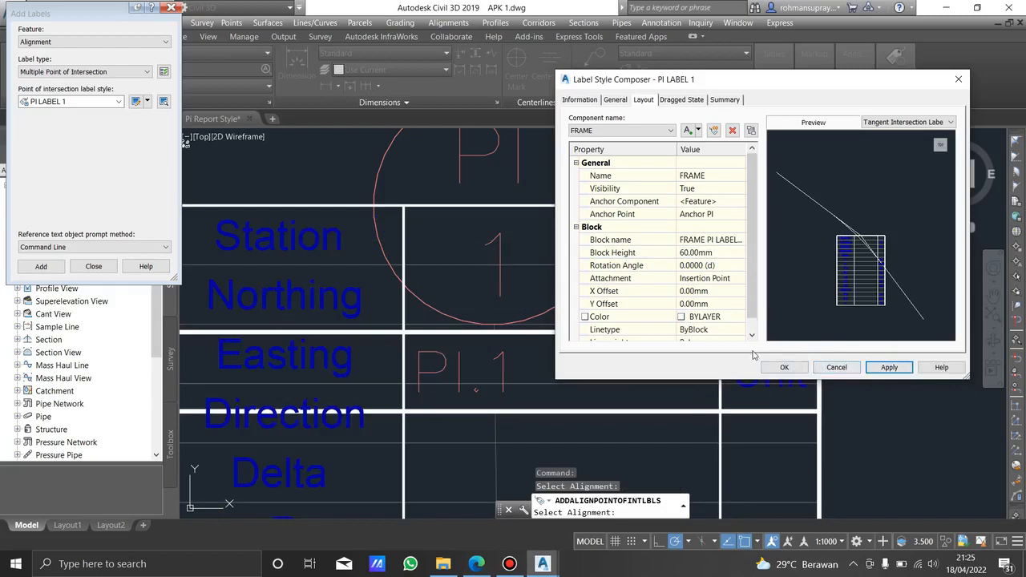
# - Set the FRAME component's Y offset to -20 mm and save the PI LABEL 1 style
pyautogui.scroll(-1, 724, 265)
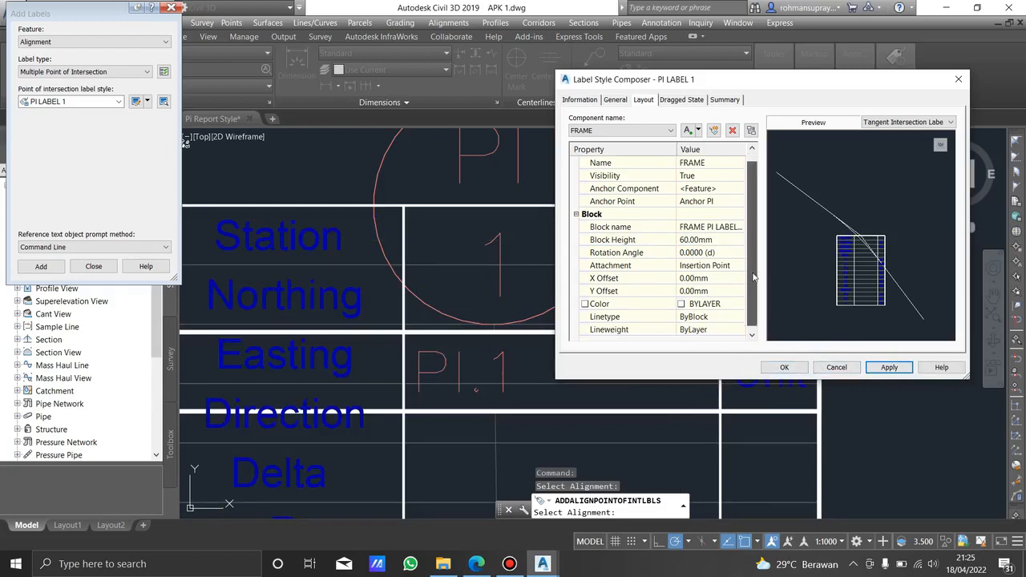
pyautogui.click(715, 291)
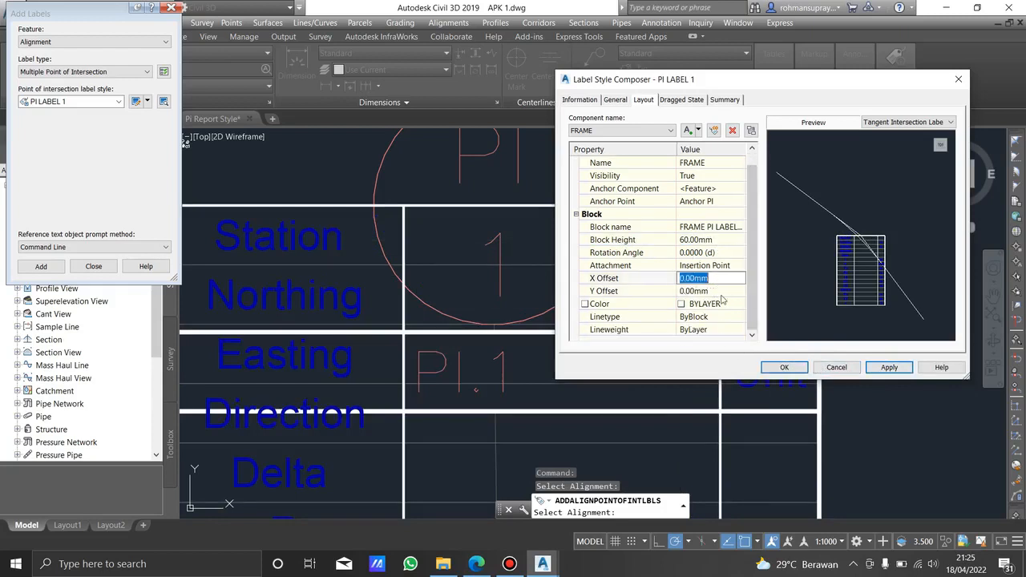
pyautogui.click(718, 290)
pyautogui.write('-20')
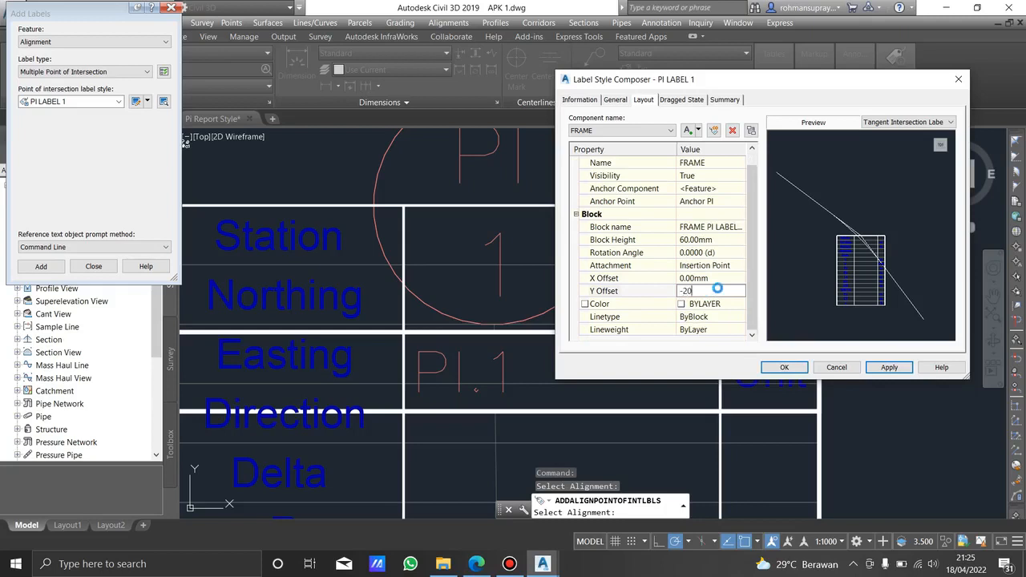
pyautogui.press('Return')
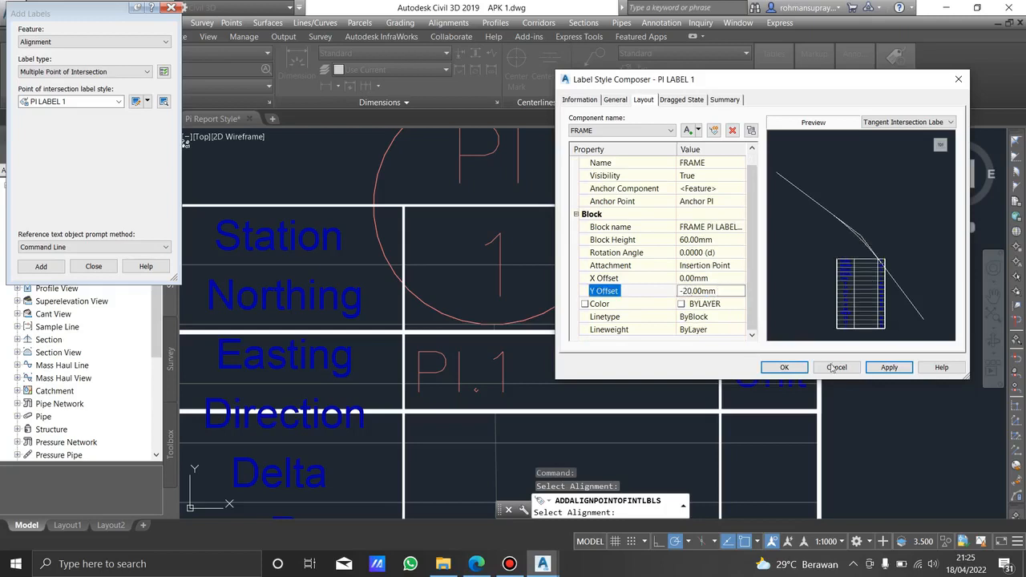
pyautogui.click(889, 367)
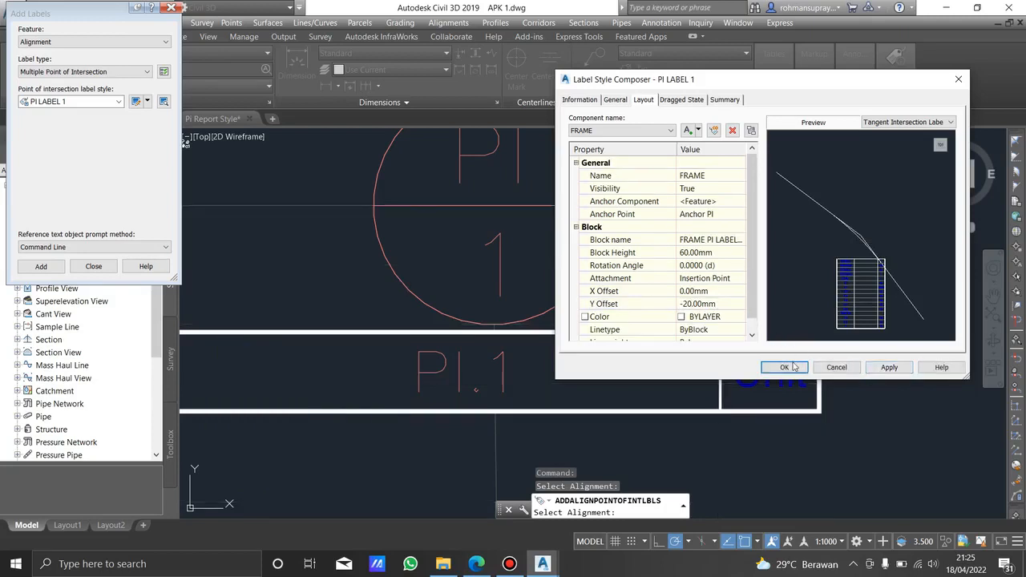
pyautogui.click(784, 367)
pyautogui.scroll(-4, 652, 246)
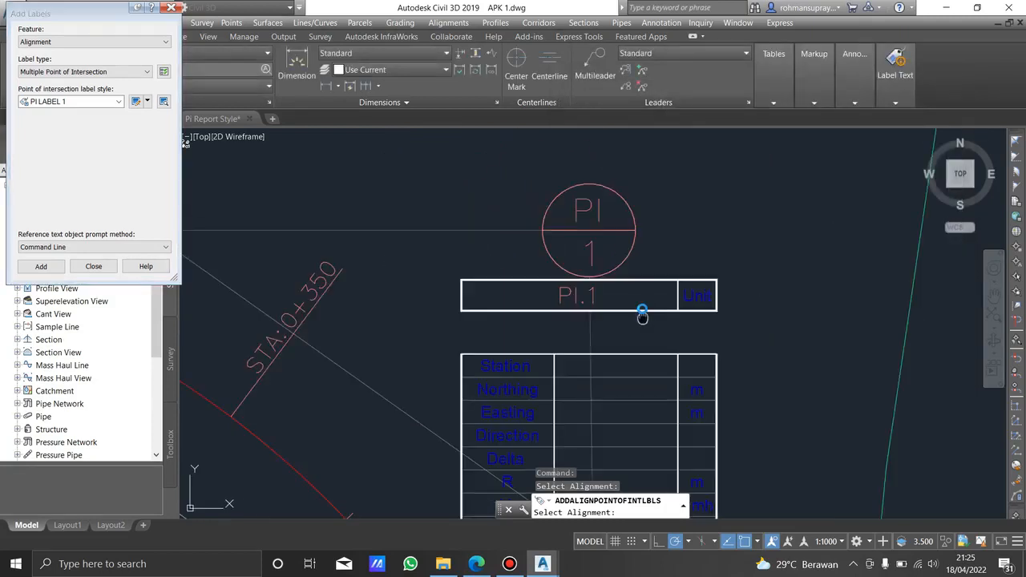
# - Reopen the PI LABEL 1 style and apply a Y offset of -15 mm to its FRAME component
pyautogui.click(136, 101)
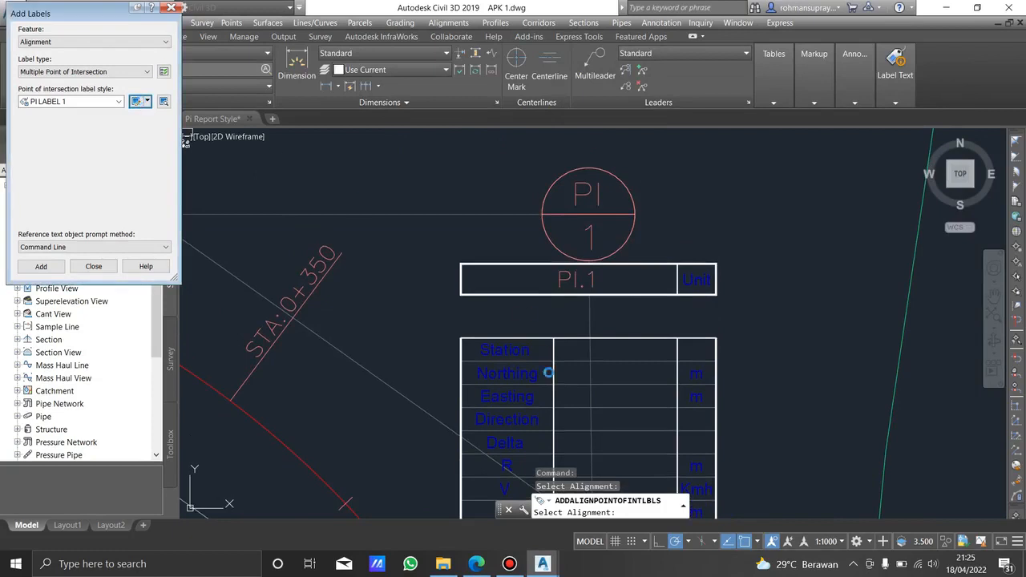
pyautogui.click(713, 305)
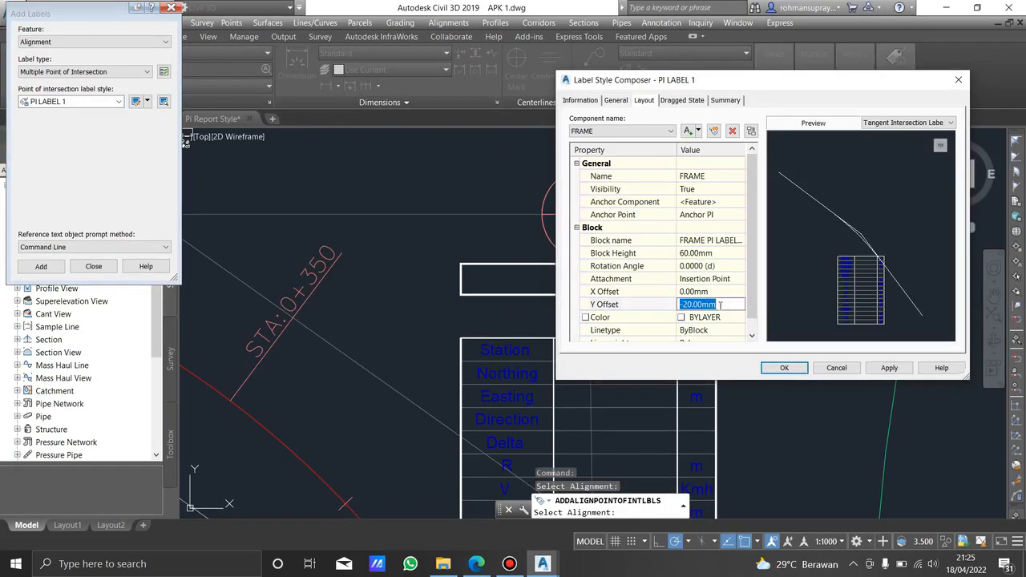
pyautogui.write('-')
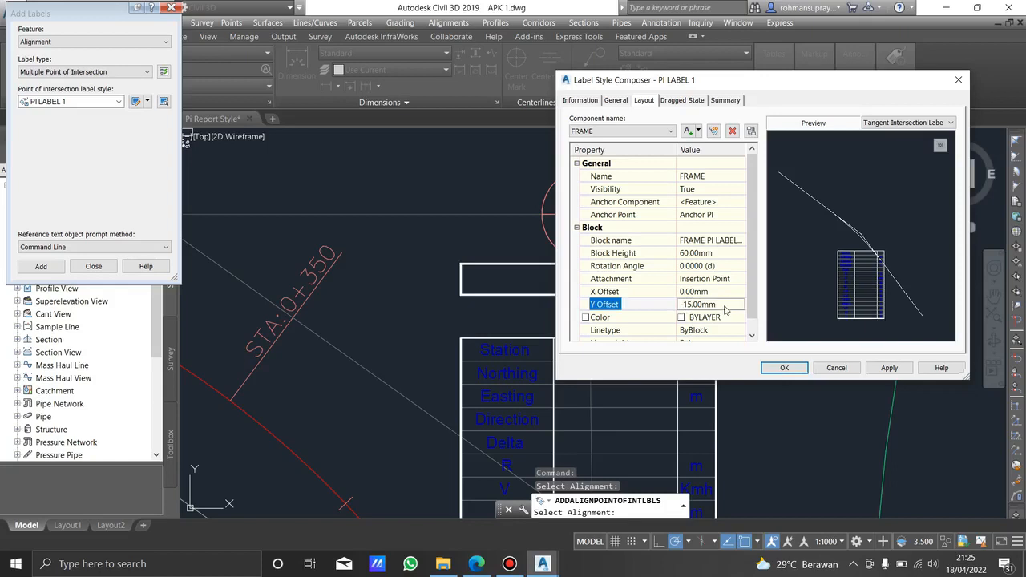
pyautogui.click(887, 368)
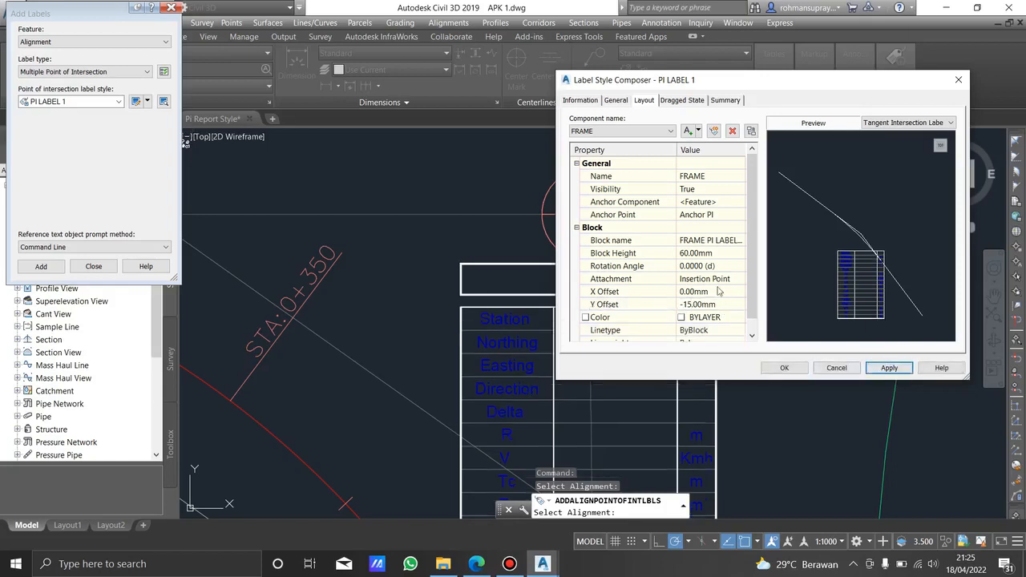
# - Apply a Y offset of -12 mm to the FRAME component
pyautogui.click(712, 304)
pyautogui.write('-')
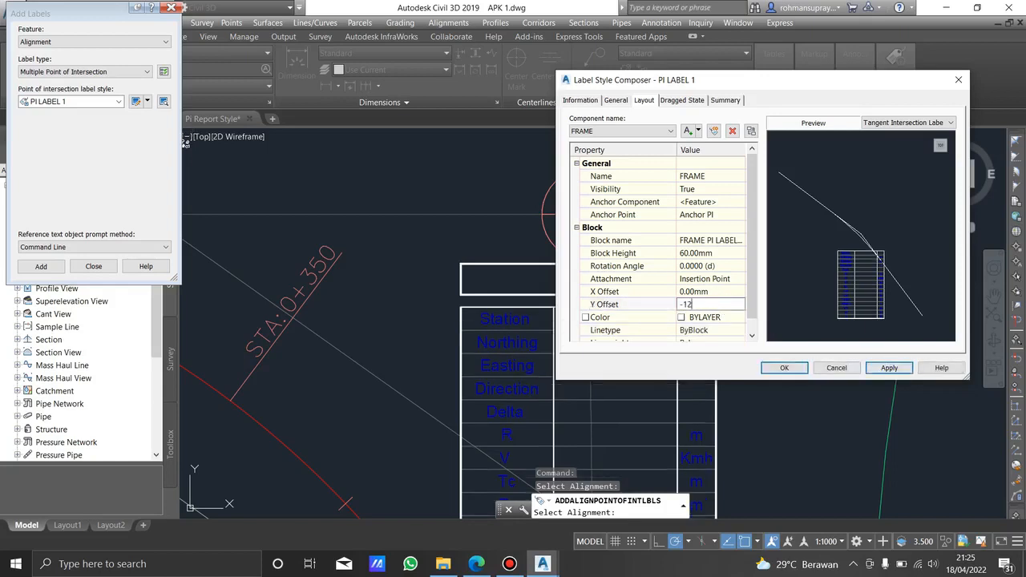
pyautogui.write('12')
pyautogui.click(886, 368)
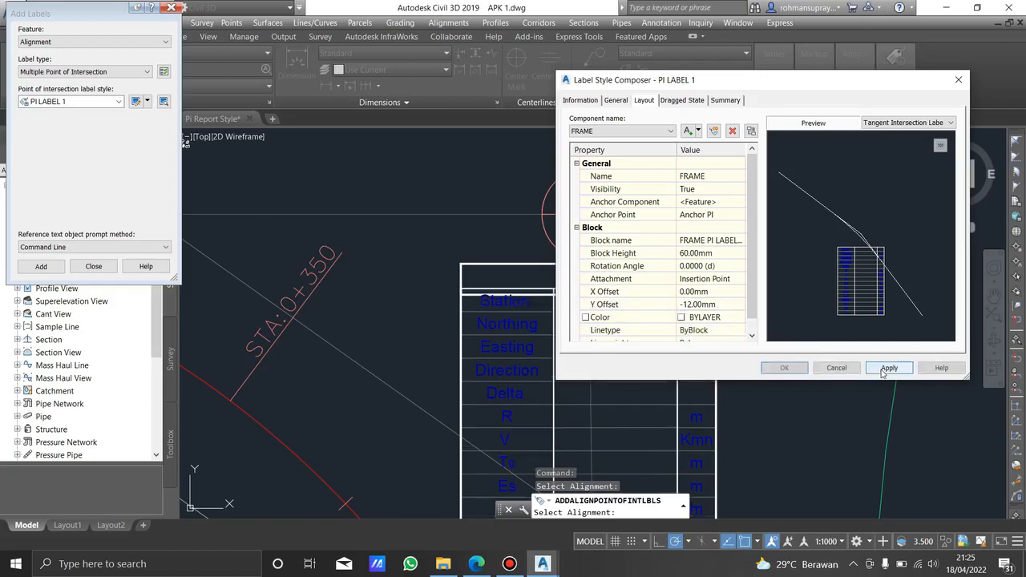
# - Set the FRAME component's Y offset to -13 mm and save the PI LABEL 1 style
pyautogui.click(712, 305)
pyautogui.write('-')
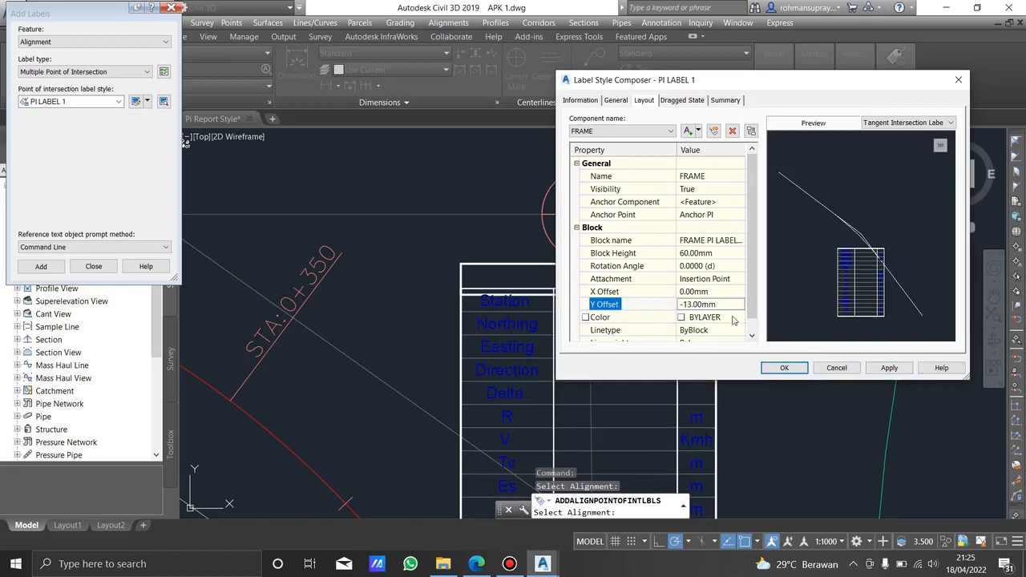
pyautogui.click(888, 369)
pyautogui.click(783, 368)
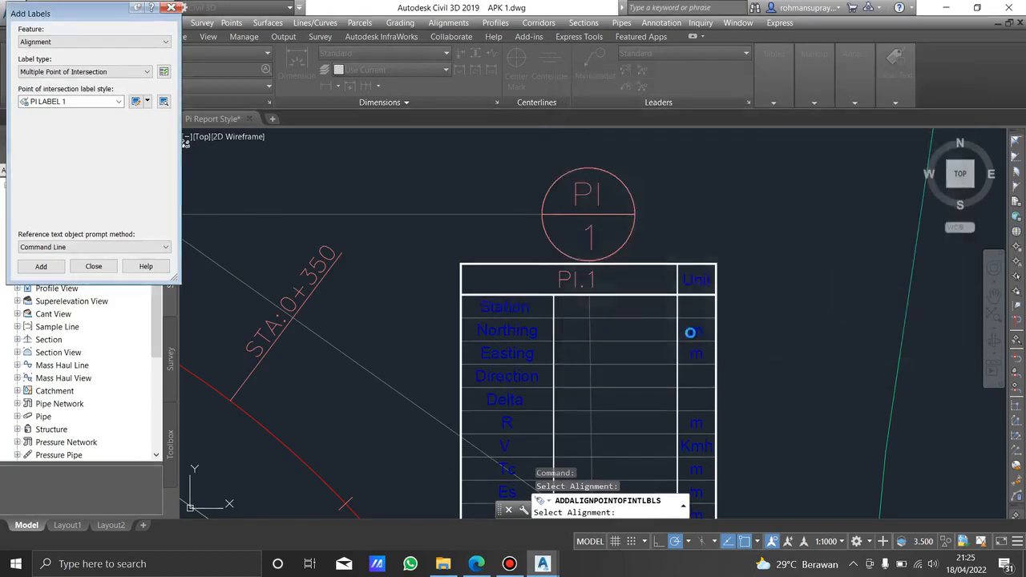
pyautogui.scroll(-5, 596, 286)
pyautogui.moveTo(596, 286); pyautogui.dragTo(589, 303, button='middle')
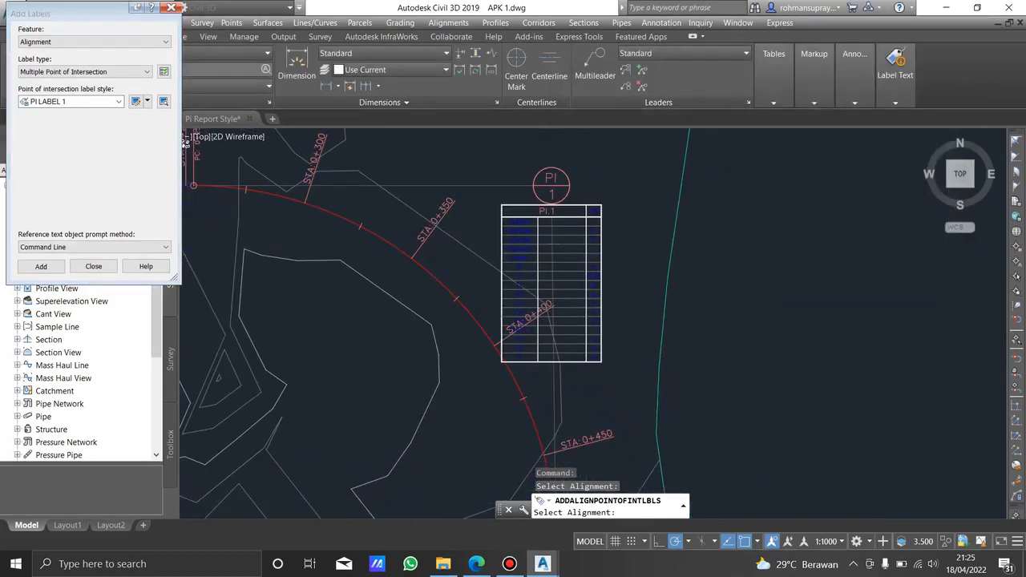
# - Examine the PI.1 table, switching to the Standar Geometrik Alinyemen PDF in Edge to check the contents specified for its P.I and Station rows
pyautogui.scroll(5, 550, 298)
pyautogui.scroll(4, 550, 298)
pyautogui.scroll(-7, 513, 299)
pyautogui.scroll(3, 504, 301)
pyautogui.scroll(4, 503, 301)
pyautogui.moveTo(497, 280)
pyautogui.mouseDown(button='middle')
pyautogui.moveTo(524, 281)
pyautogui.moveTo(456, 301)
pyautogui.mouseUp(button='middle')
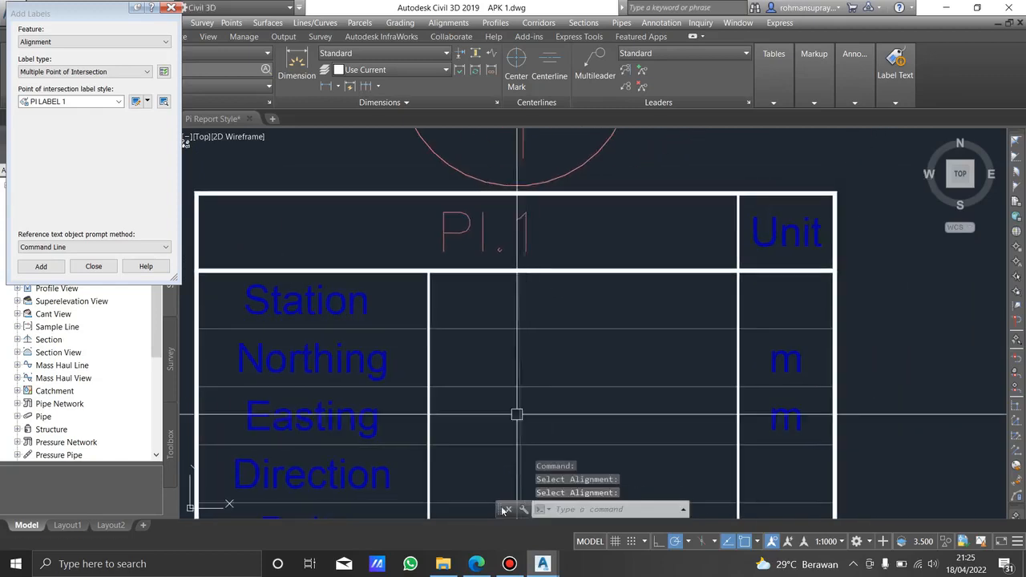
pyautogui.click(478, 563)
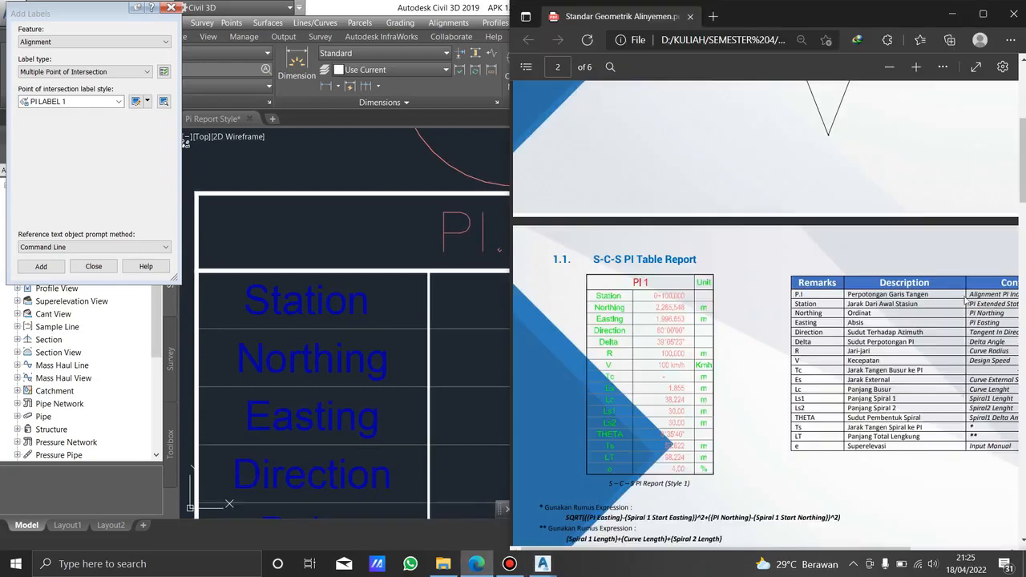
pyautogui.hscroll(2, 954, 301)
pyautogui.keyDown('ctrl'); pyautogui.scroll(1, 651, 311); pyautogui.keyUp('ctrl')
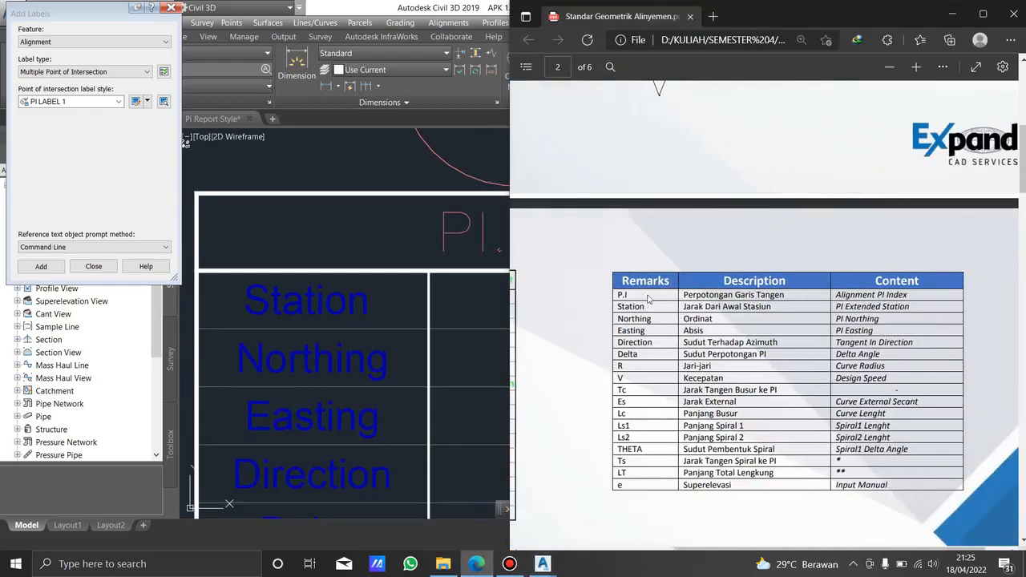
pyautogui.moveTo(837, 296); pyautogui.dragTo(911, 301)
pyautogui.click(719, 311)
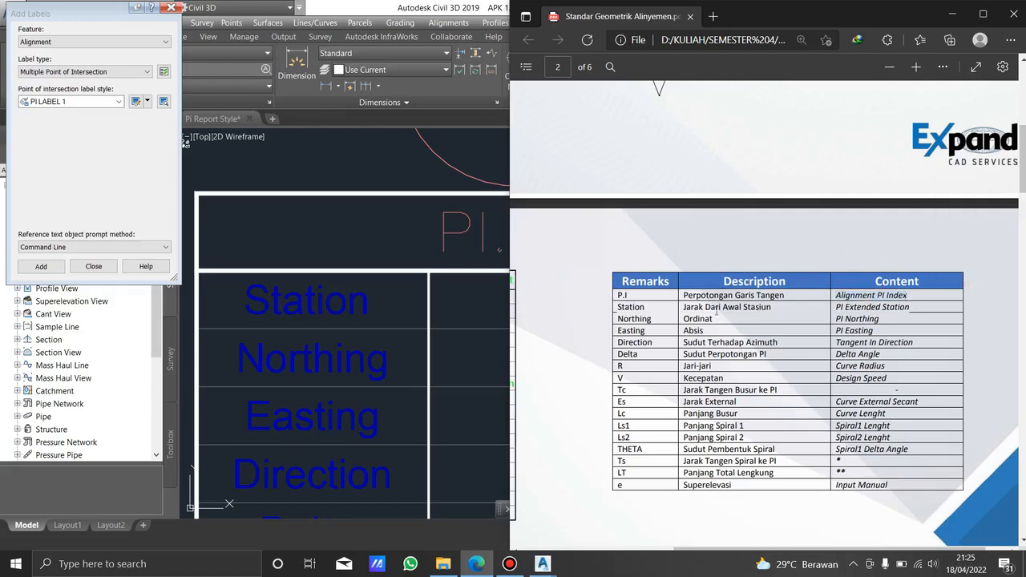
pyautogui.moveTo(836, 308); pyautogui.dragTo(912, 311)
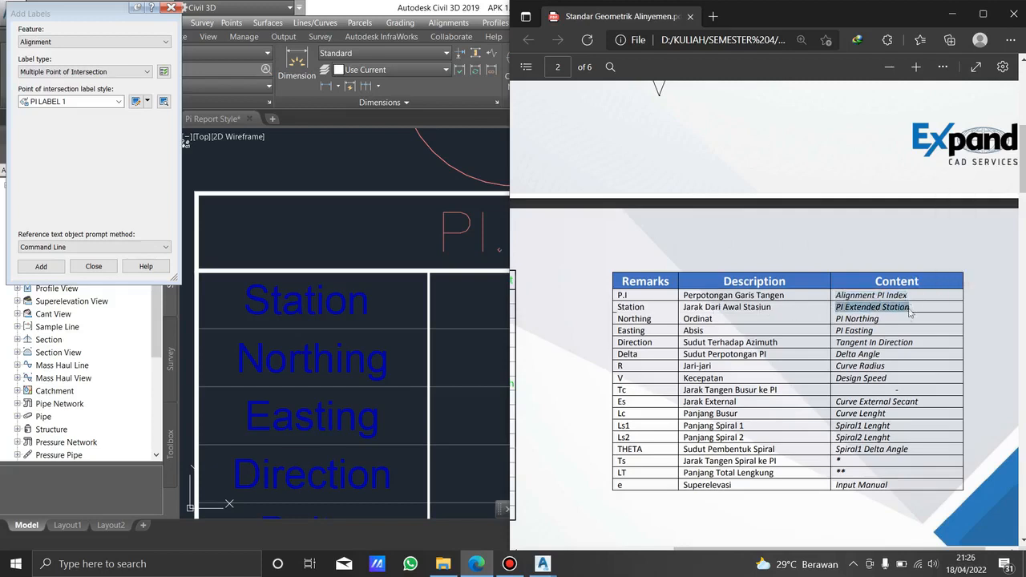
pyautogui.click(768, 324)
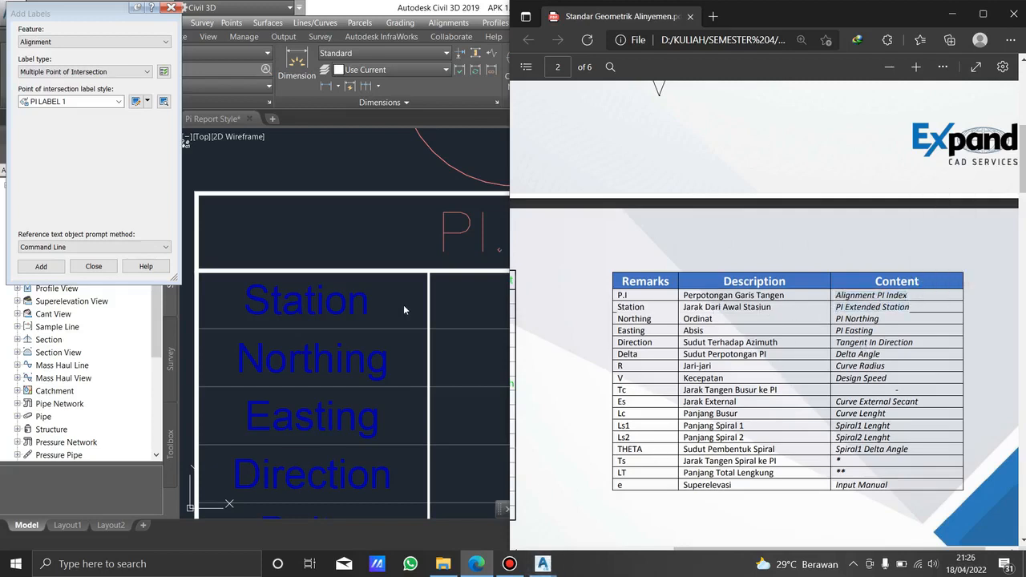
# - Switch back to Civil 3D and add a text component named STATION to the PI LABEL 1 label style
pyautogui.click(543, 564)
pyautogui.scroll(-3, 587, 296)
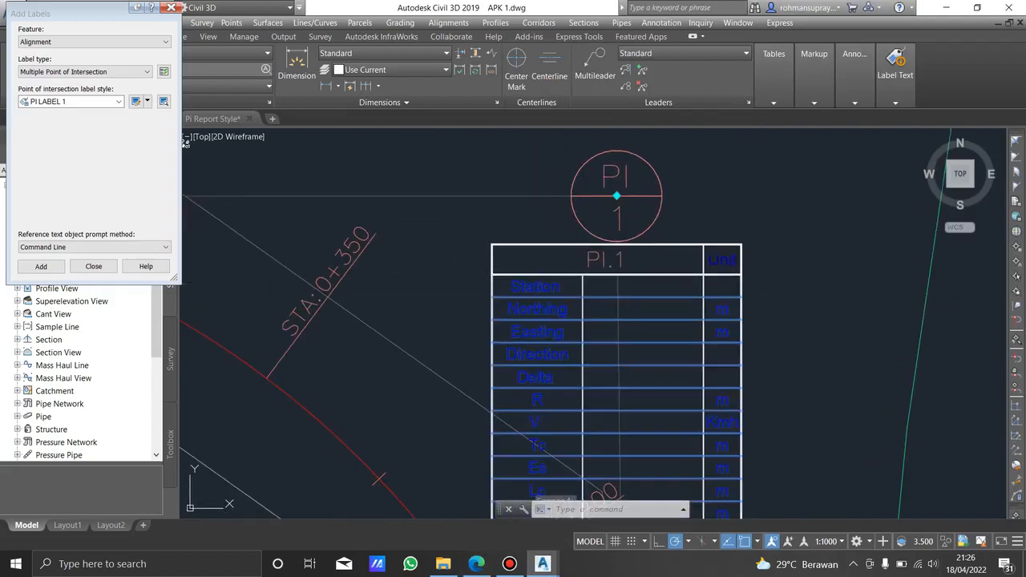
pyautogui.click(615, 195)
pyautogui.click(147, 98)
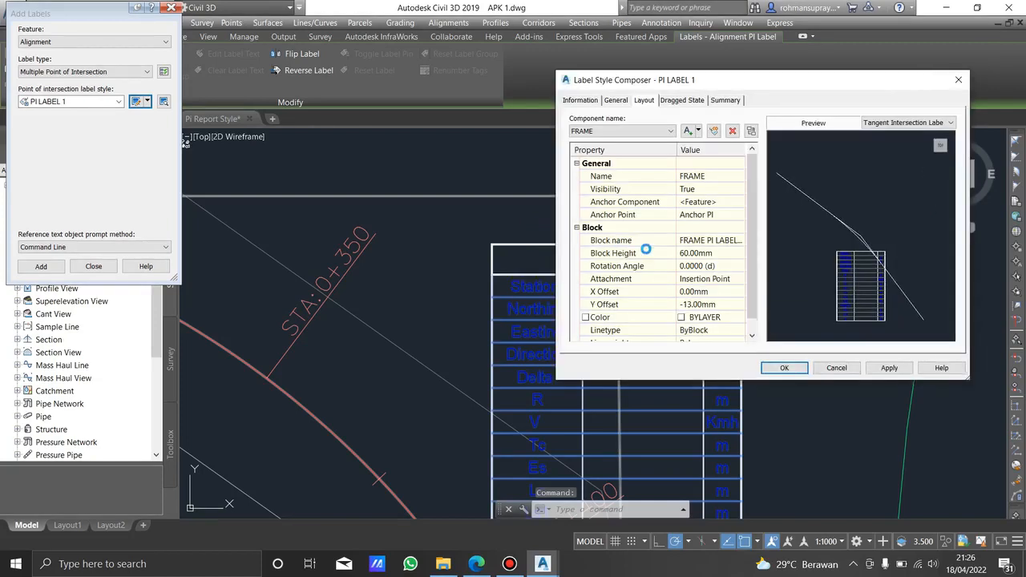
pyautogui.click(698, 132)
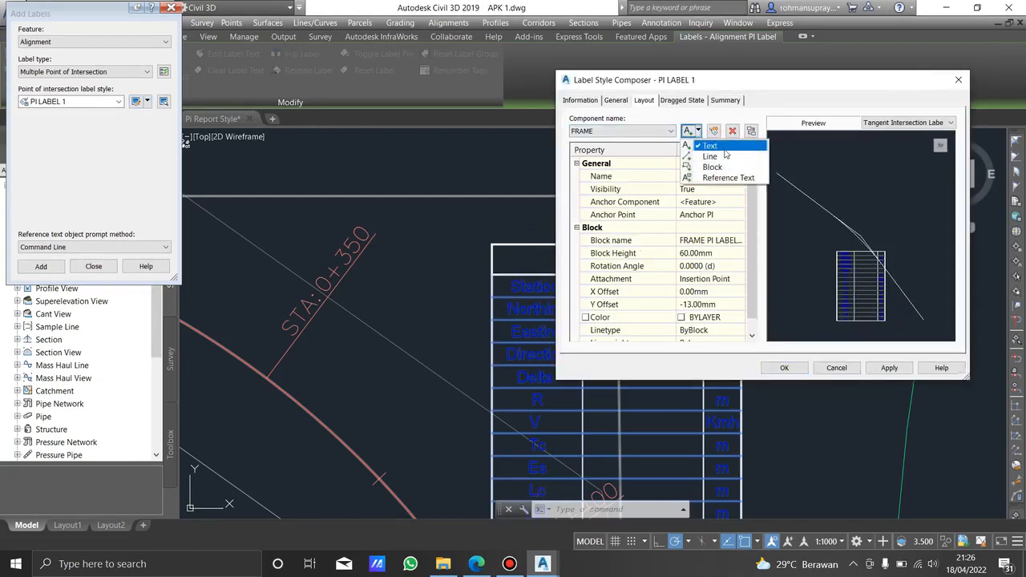
pyautogui.click(709, 145)
pyautogui.click(705, 176)
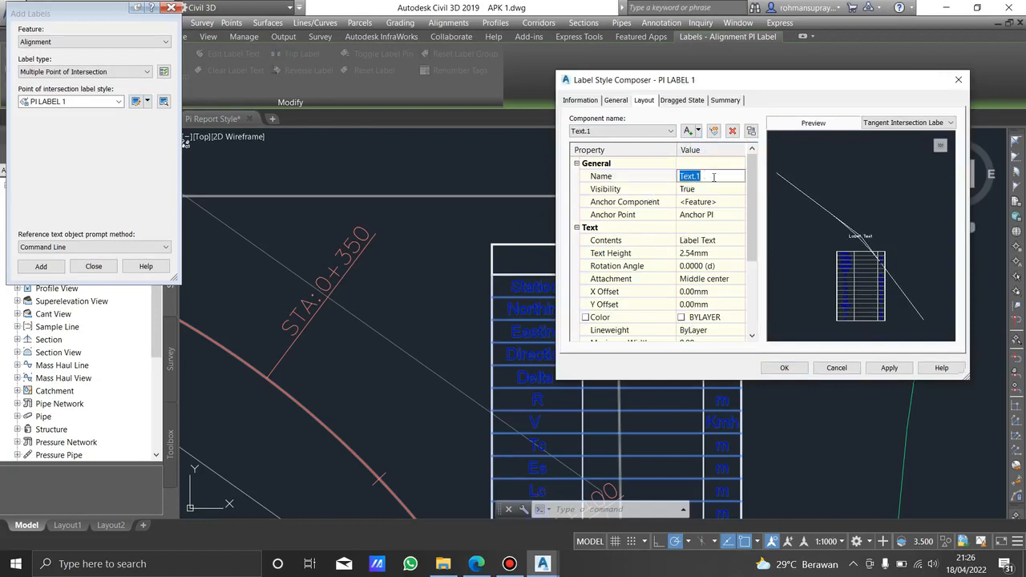
pyautogui.write('STATION')
# - Replace the STATION component's default text with the PI Extended Station property, checking the property against the PDF table
pyautogui.click(726, 240)
pyautogui.click(738, 240)
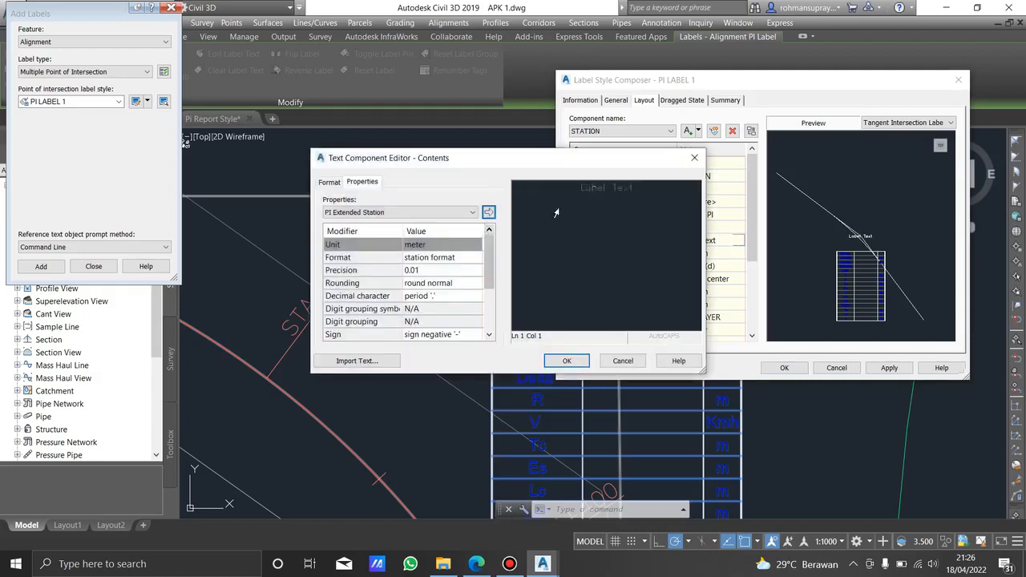
pyautogui.moveTo(634, 189); pyautogui.dragTo(540, 197)
pyautogui.press('Delete')
pyautogui.click(469, 212)
pyautogui.click(469, 212)
pyautogui.click(476, 563)
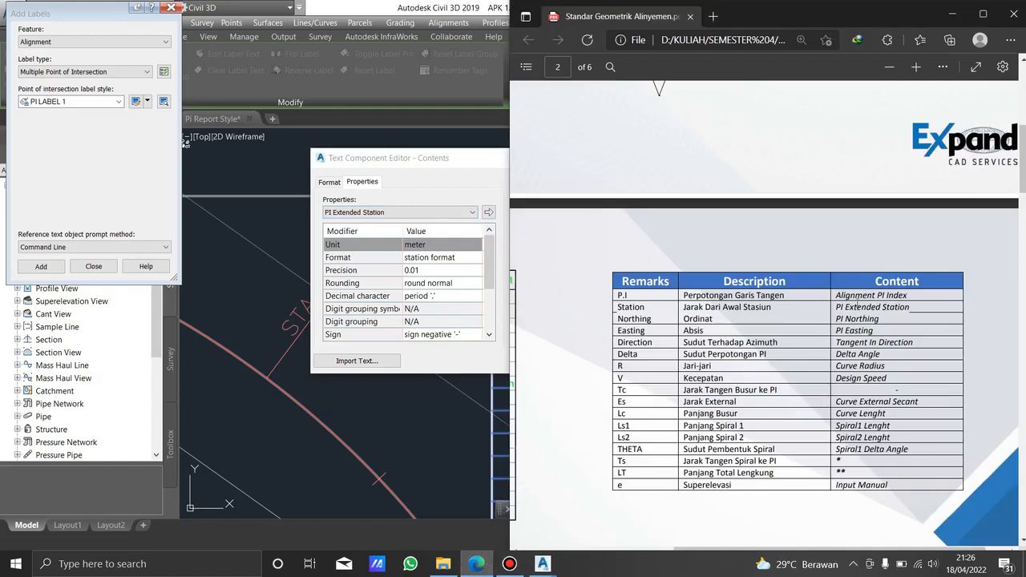
pyautogui.click(417, 194)
pyautogui.click(417, 212)
pyautogui.click(417, 212)
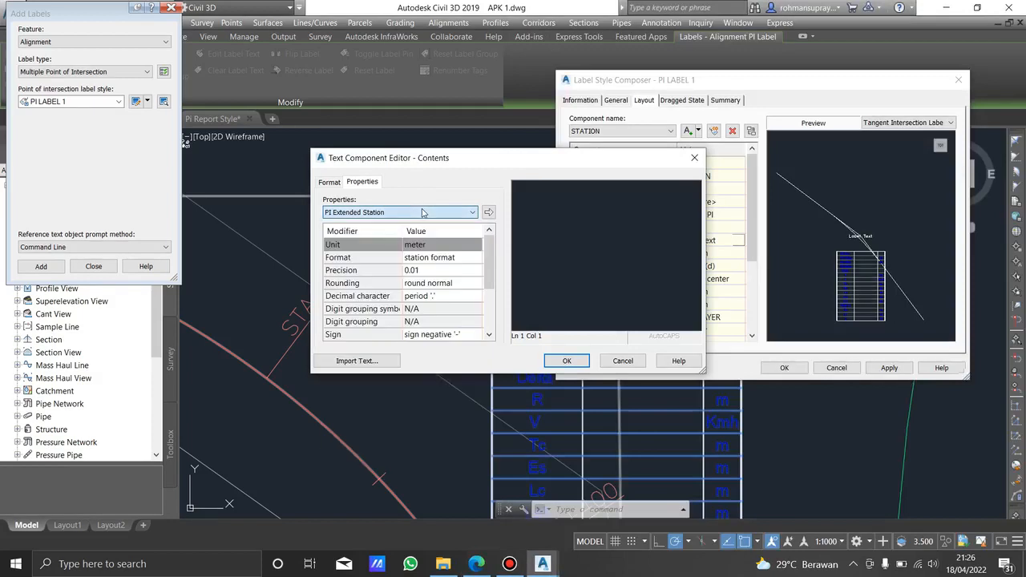
pyautogui.click(488, 212)
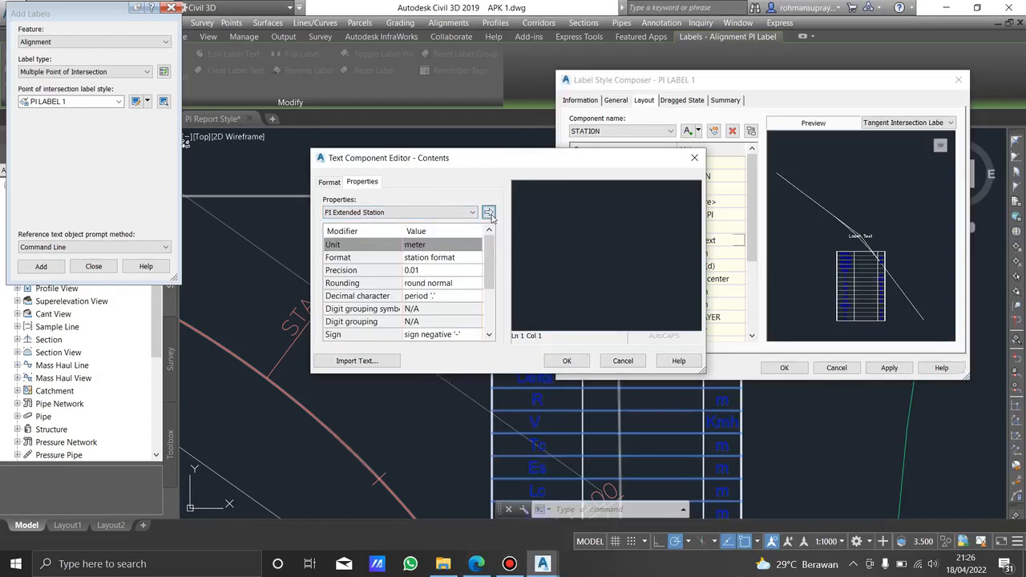
pyautogui.click(579, 364)
# - Set the STATION component's text height to 1.5 mm
pyautogui.click(716, 254)
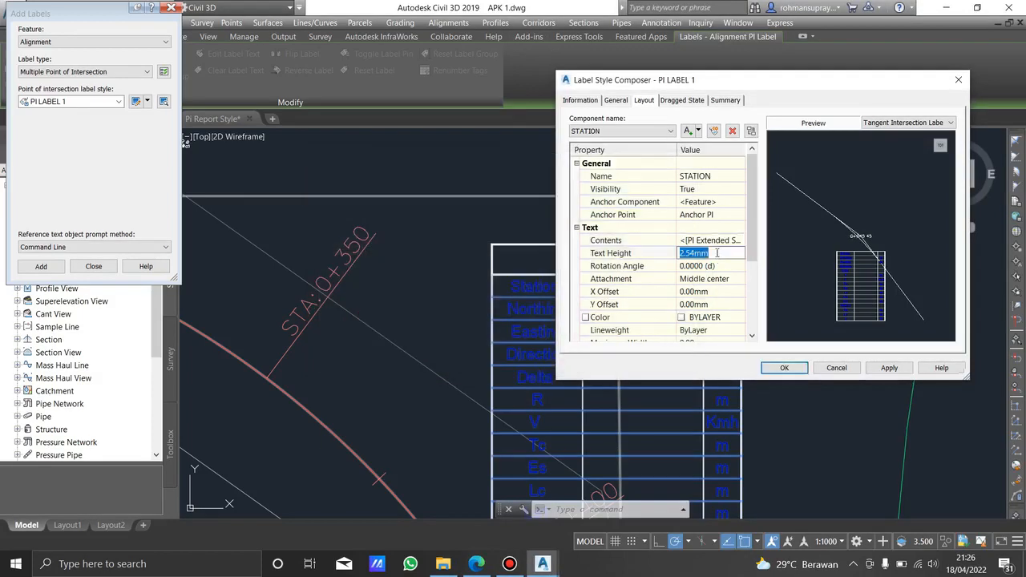
pyautogui.write('2')
pyautogui.press('Return')
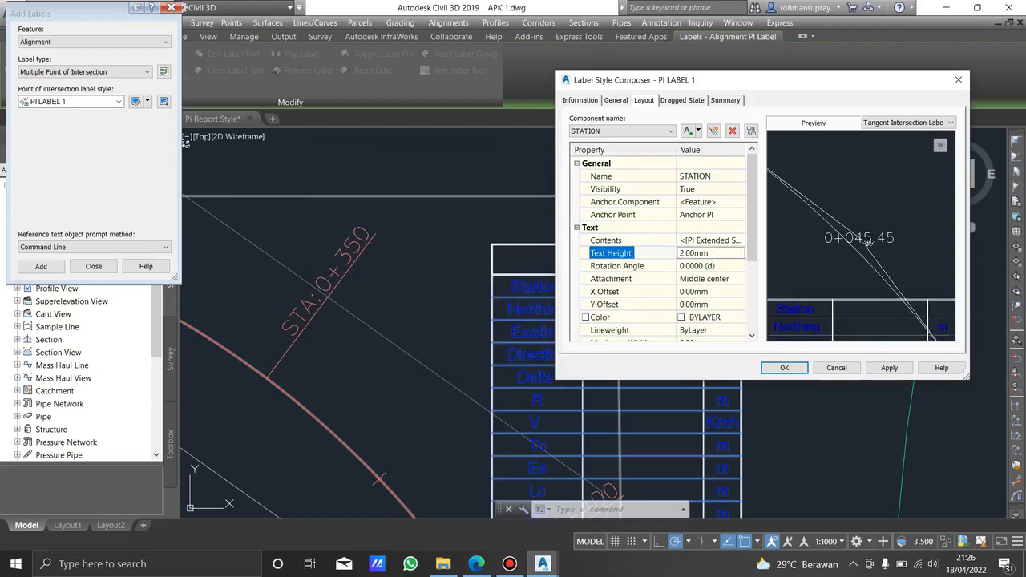
pyautogui.click(710, 291)
pyautogui.click(710, 253)
pyautogui.write('1.5')
pyautogui.press('Return')
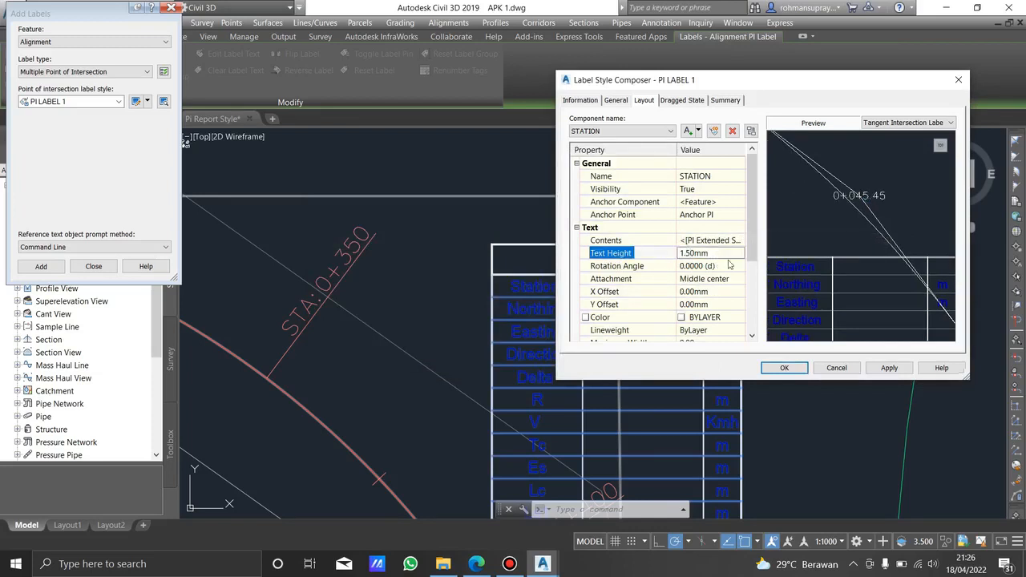
# - Set the STATION component's X offset to 3 mm and apply it
pyautogui.click(718, 292)
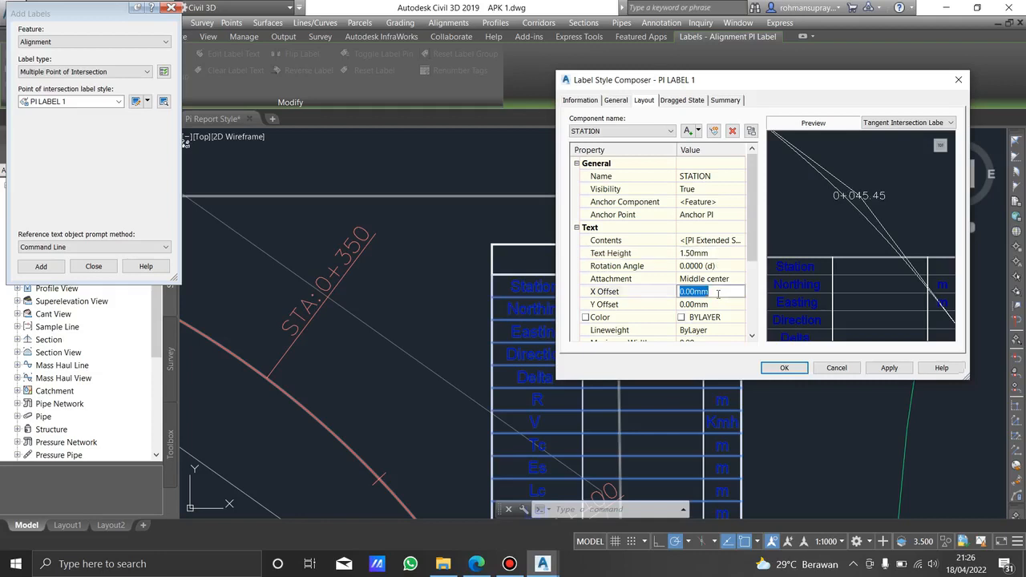
pyautogui.write('-')
pyautogui.press('Return')
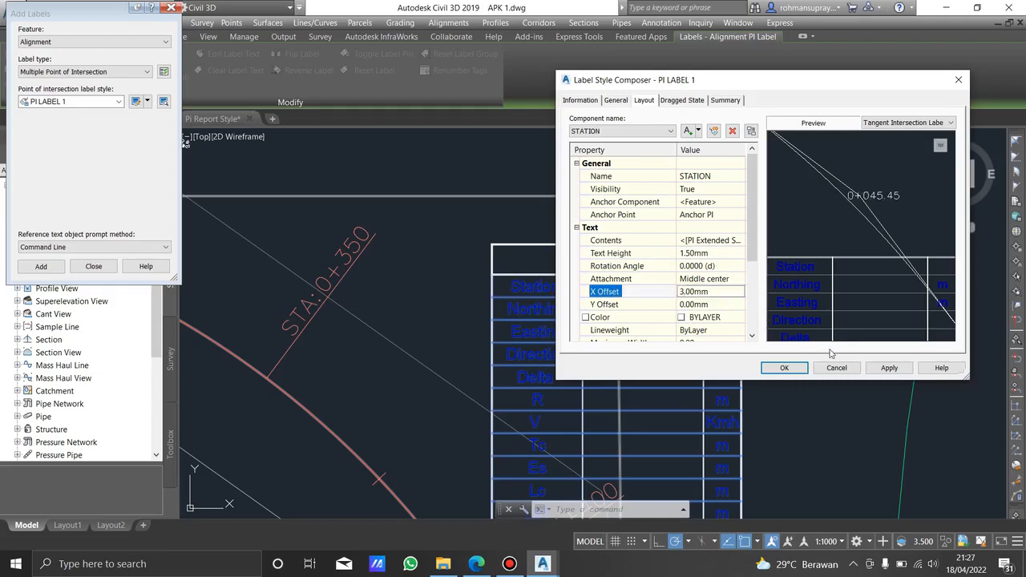
pyautogui.click(888, 368)
# - Set the STATION component's Y offset to -15 mm and save the PI LABEL 1 style
pyautogui.click(711, 306)
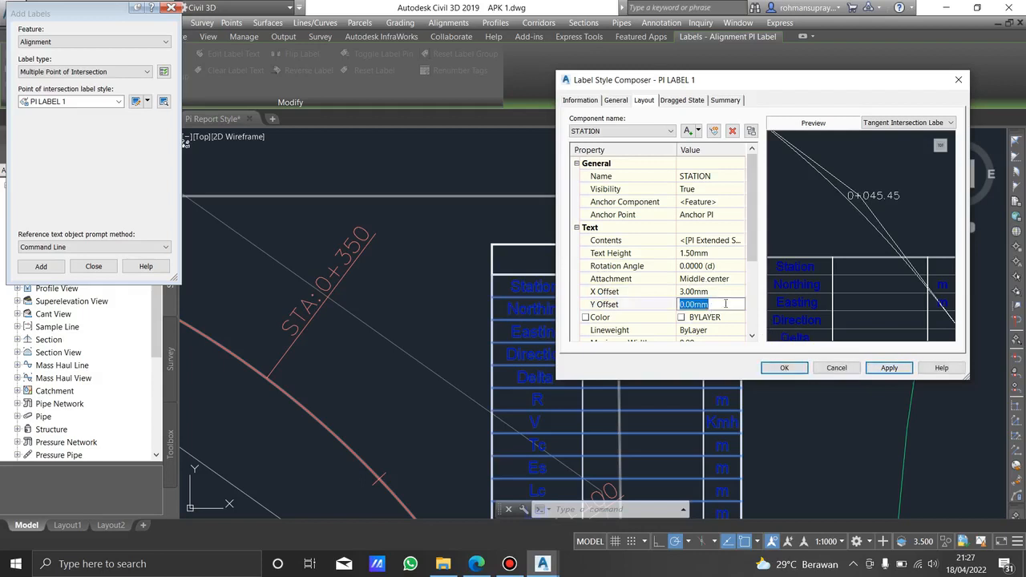
pyautogui.write('-15')
pyautogui.press('Return')
pyautogui.click(726, 304)
pyautogui.write('-')
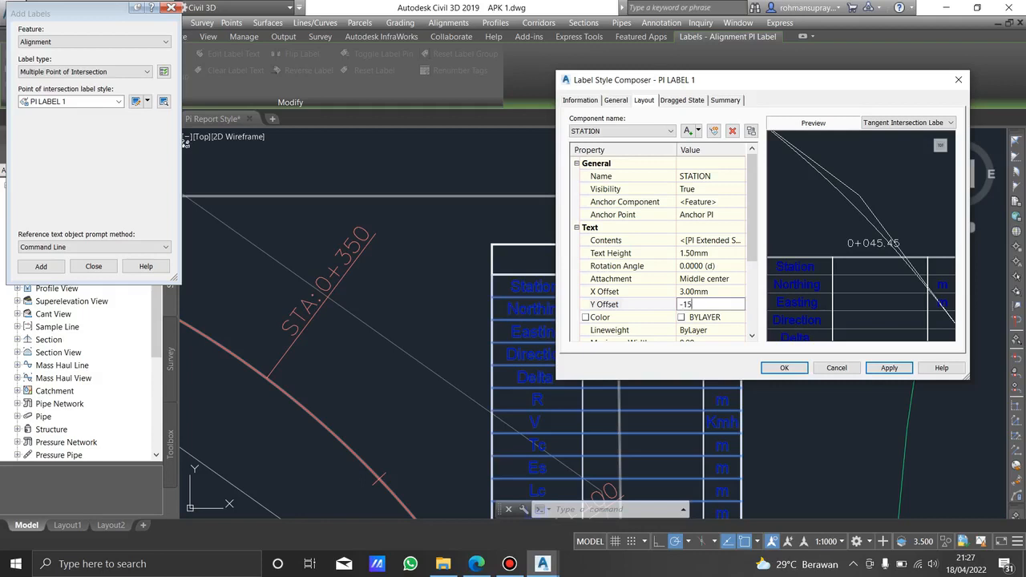
pyautogui.press('Return')
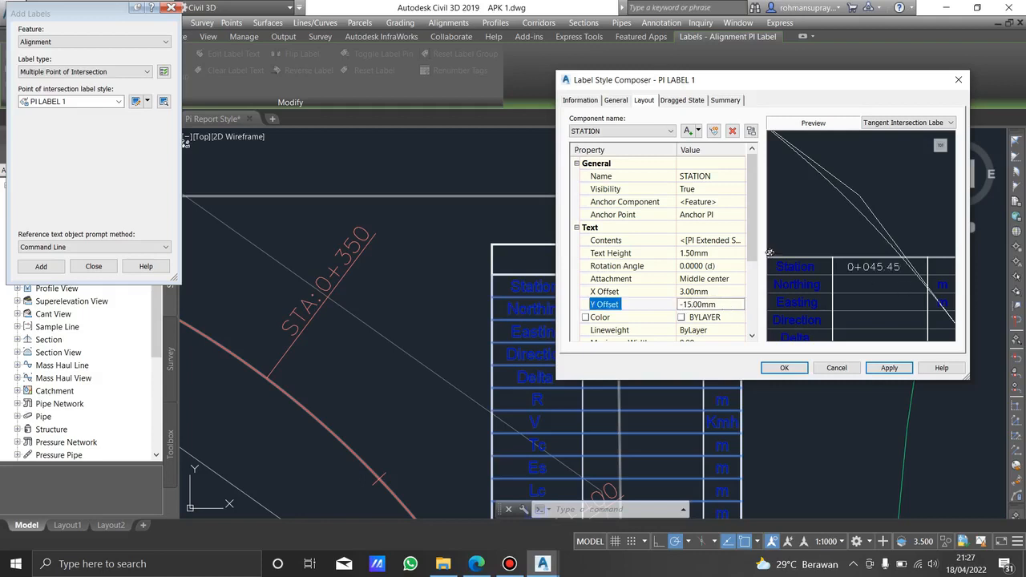
pyautogui.click(889, 368)
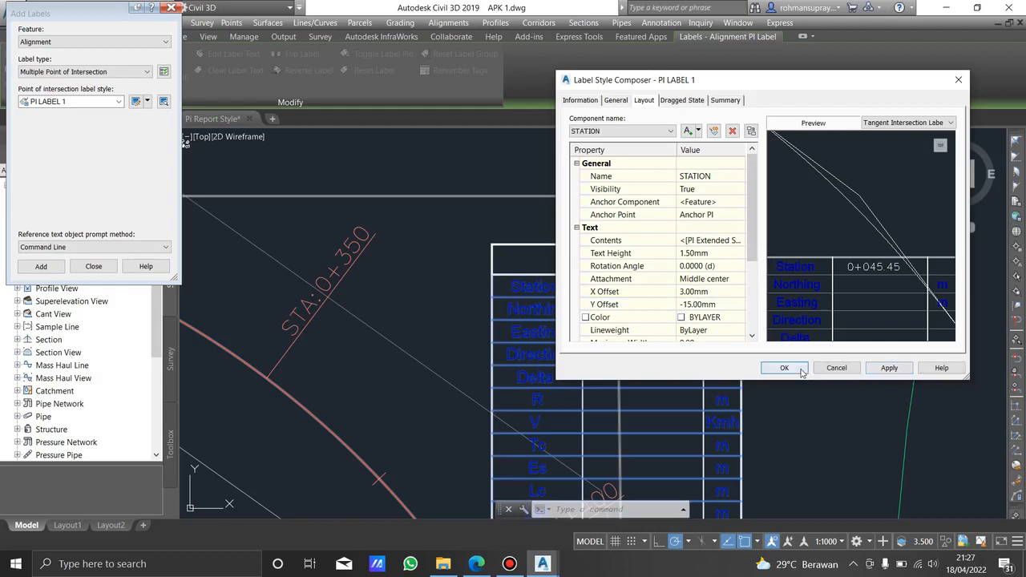
pyautogui.click(784, 368)
# - Inspect the station value's placement in the Station row of the PI.1 table in the drawing
pyautogui.scroll(3, 649, 290)
pyautogui.scroll(-6, 684, 241)
pyautogui.scroll(-3, 665, 212)
pyautogui.scroll(6, 653, 288)
pyautogui.scroll(-2, 633, 255)
pyautogui.scroll(3, 633, 255)
pyautogui.scroll(-4, 579, 321)
pyautogui.scroll(2, 700, 275)
pyautogui.moveTo(700, 275)
pyautogui.mouseDown(button='middle')
pyautogui.moveTo(614, 397)
pyautogui.moveTo(517, 501)
pyautogui.mouseUp(button='middle')
pyautogui.moveTo(744, 220); pyautogui.dragTo(658, 495, button='middle')
pyautogui.moveTo(611, 232); pyautogui.dragTo(641, 490, button='middle')
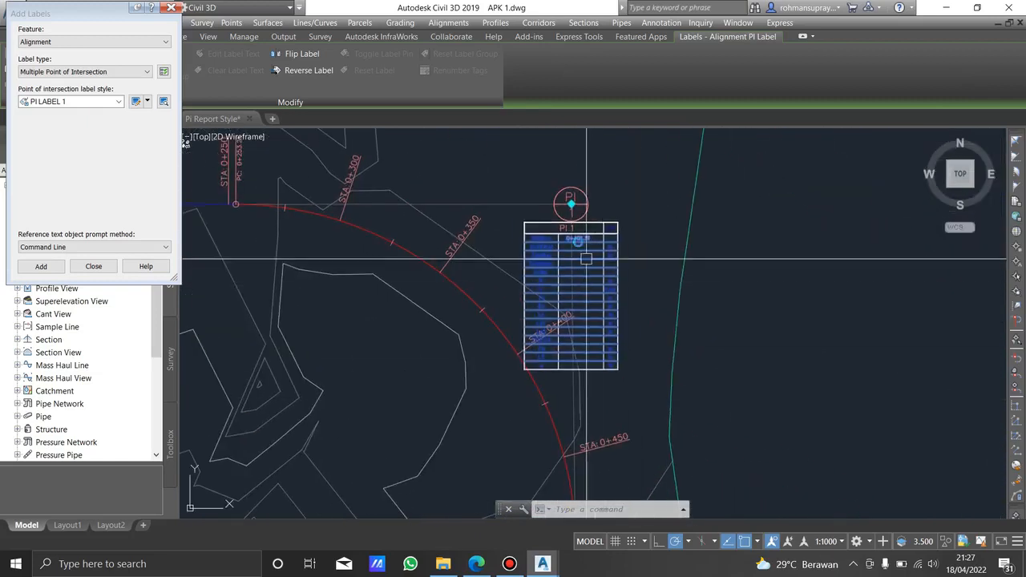
pyautogui.scroll(6, 575, 237)
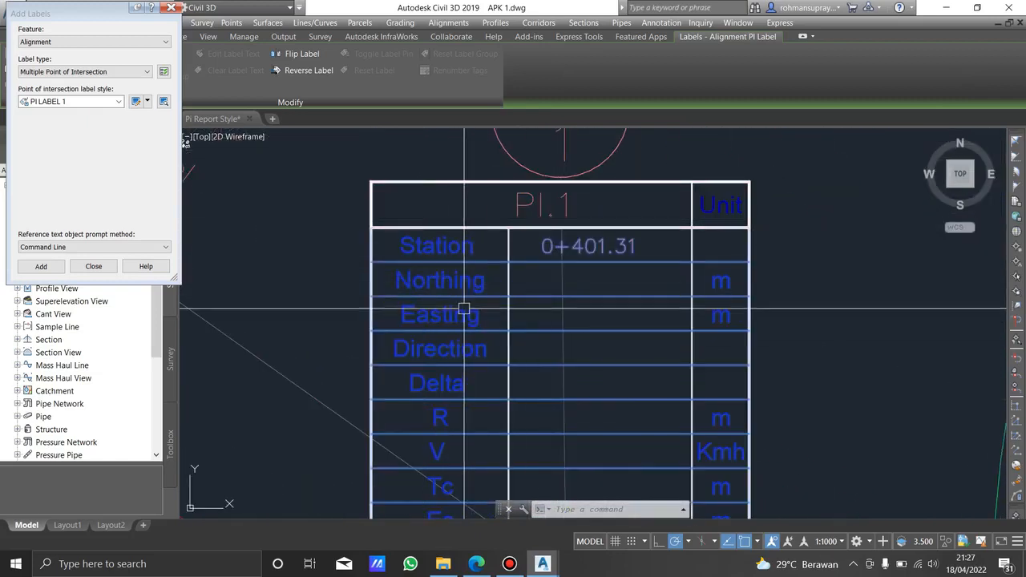
# - Reopen the PI LABEL 1 style, copy its STATION component and name the copy NORTHING
pyautogui.click(136, 101)
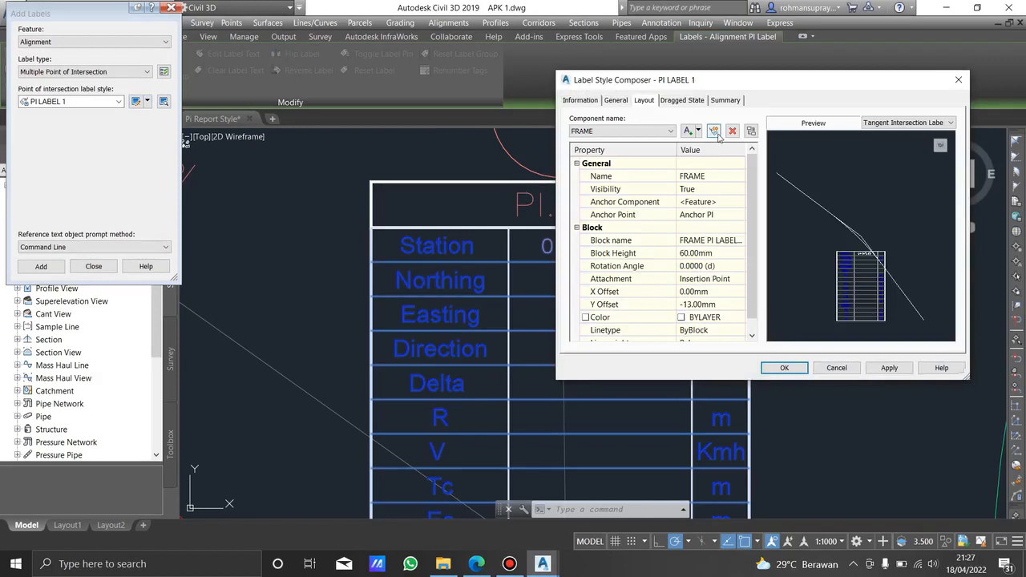
pyautogui.click(665, 133)
pyautogui.click(633, 152)
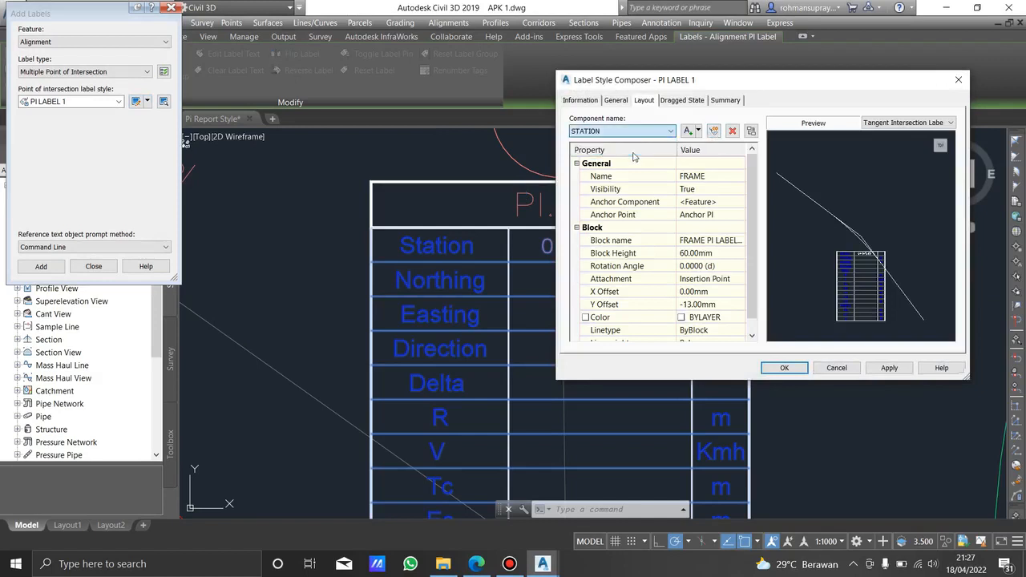
pyautogui.click(713, 132)
pyautogui.click(726, 176)
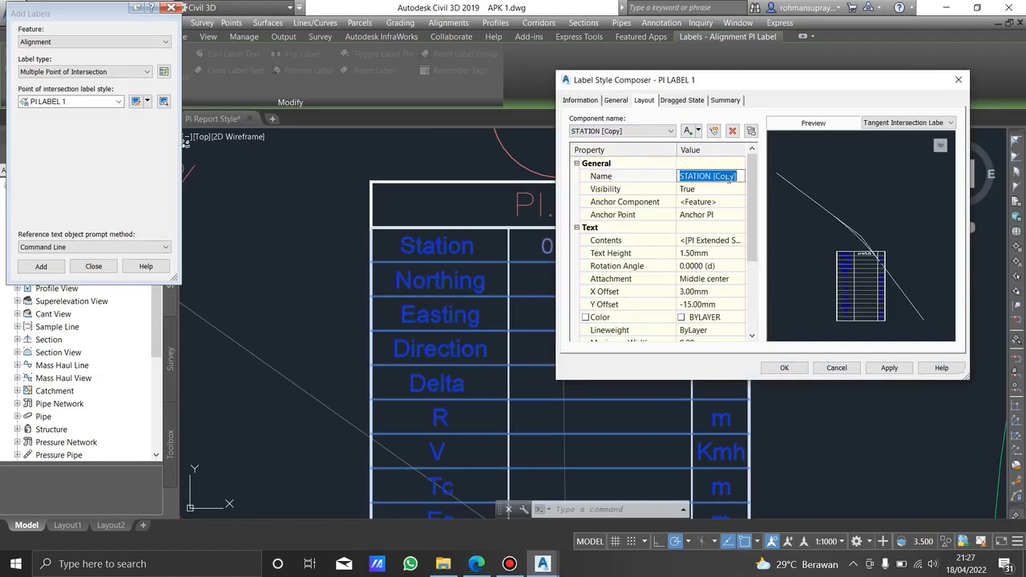
pyautogui.write('NORTHING')
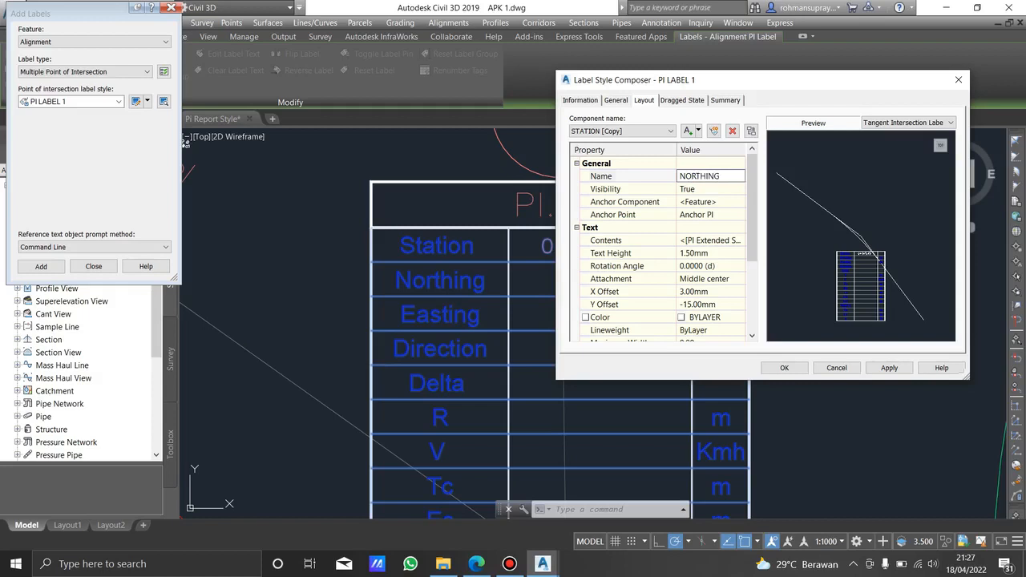
# - Replace the NORTHING component's contents with the PI Northing property
pyautogui.click(731, 244)
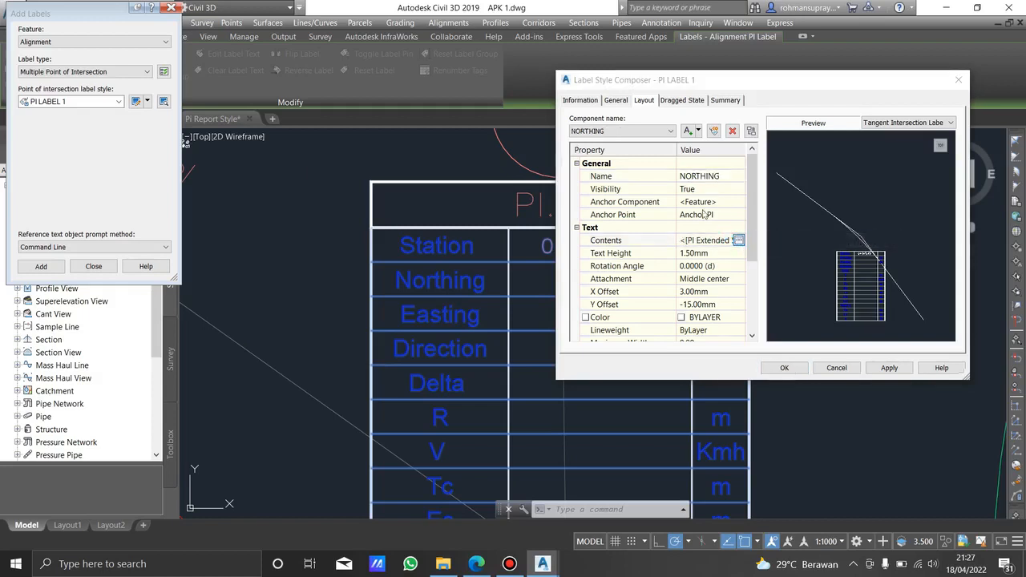
pyautogui.click(737, 240)
pyautogui.click(599, 222)
pyautogui.hotkey('ctrl', 'a')
pyautogui.press('Delete')
pyautogui.click(472, 213)
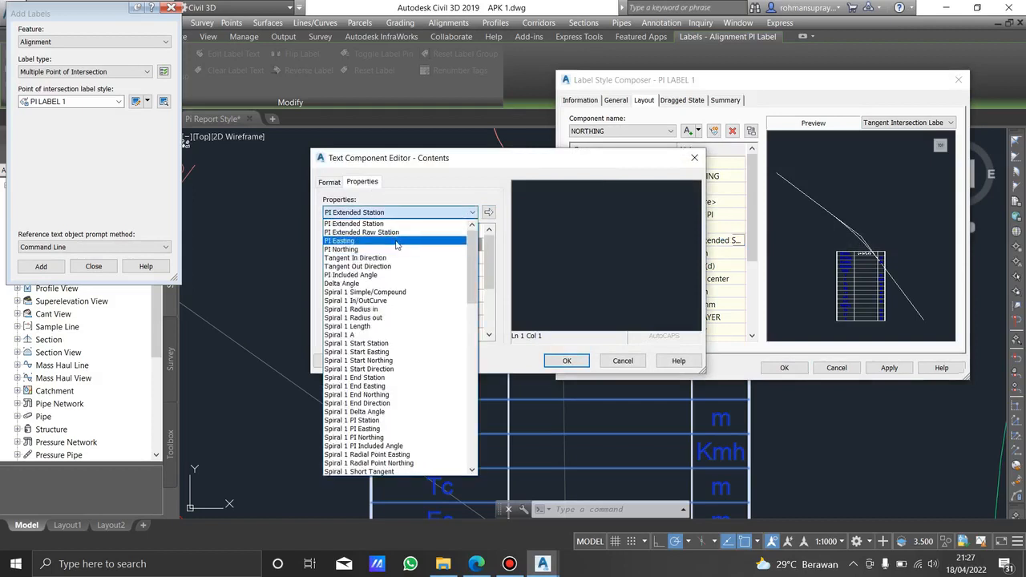
pyautogui.click(391, 249)
pyautogui.click(488, 212)
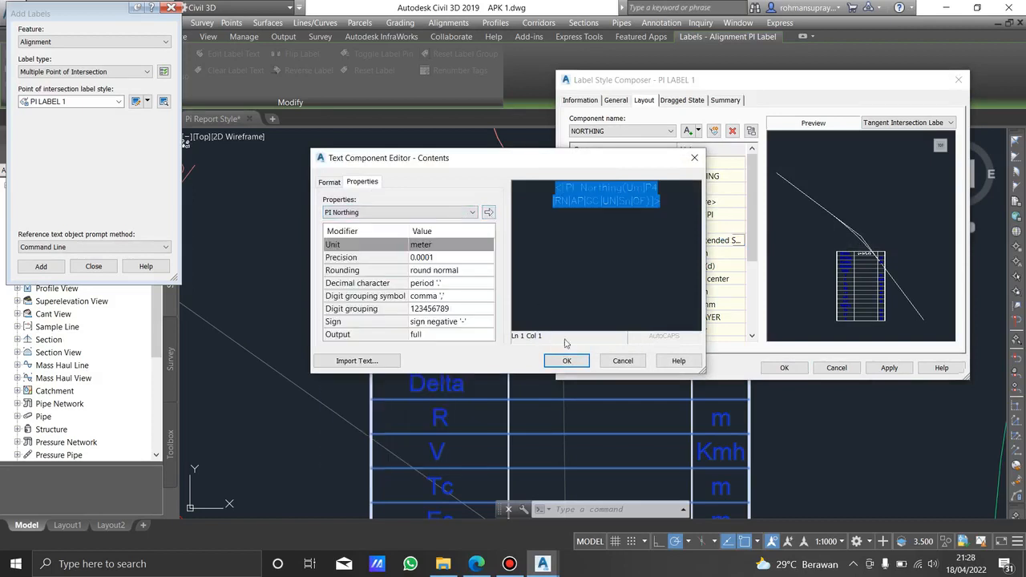
pyautogui.click(577, 361)
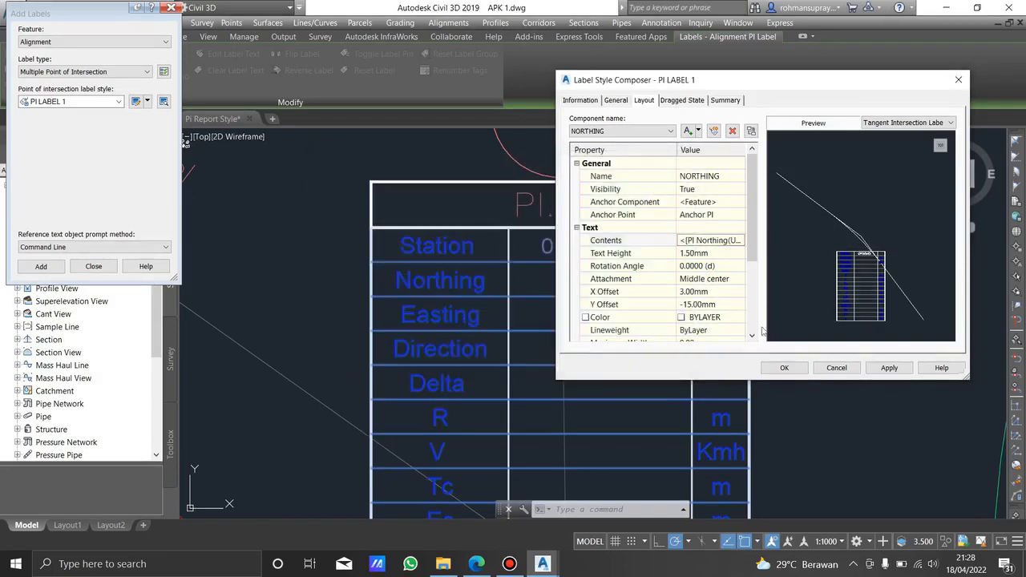
# - Set the NORTHING component's Y offset to -18 mm
pyautogui.click(724, 304)
pyautogui.write('-18')
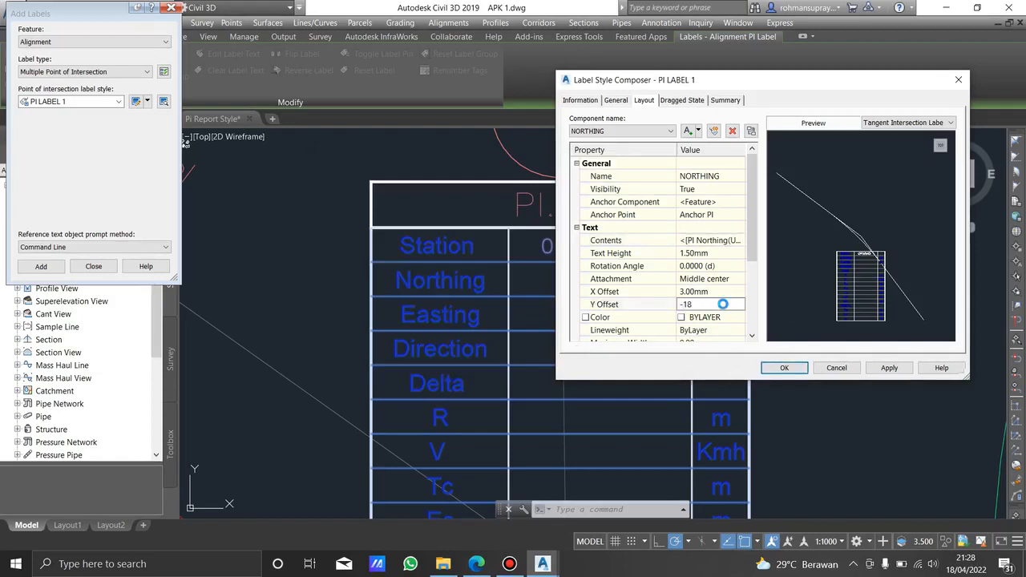
pyautogui.press('Return')
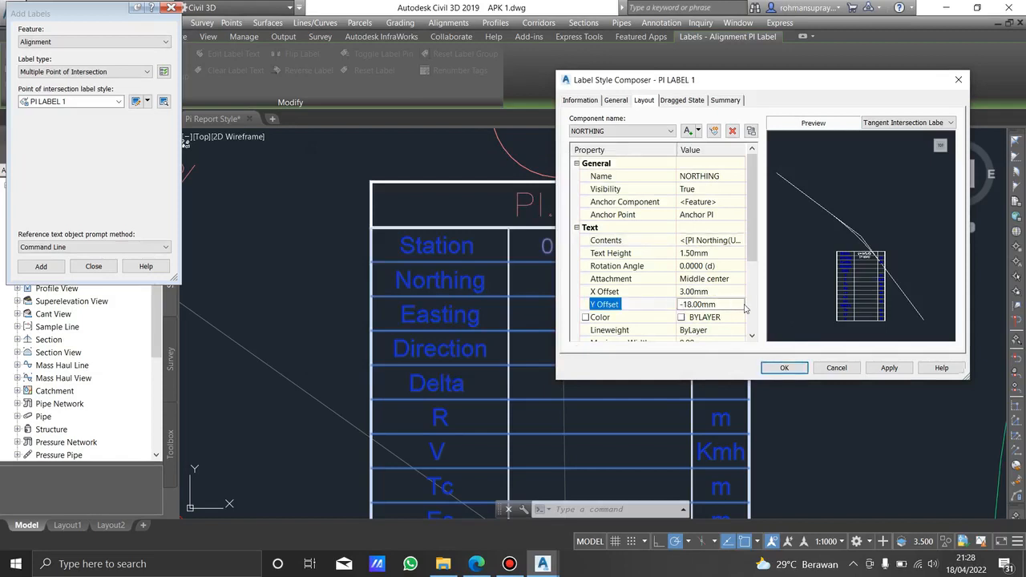
# - Set the NORTHING component's Y offset to -18.5 mm and save the label style
pyautogui.scroll(5, 872, 256)
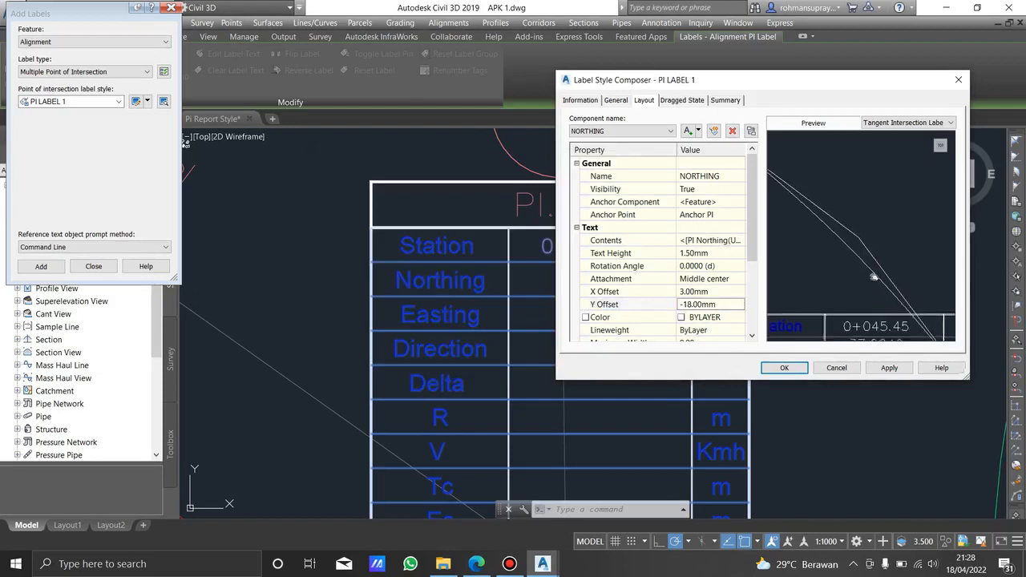
pyautogui.doubleClick(701, 305)
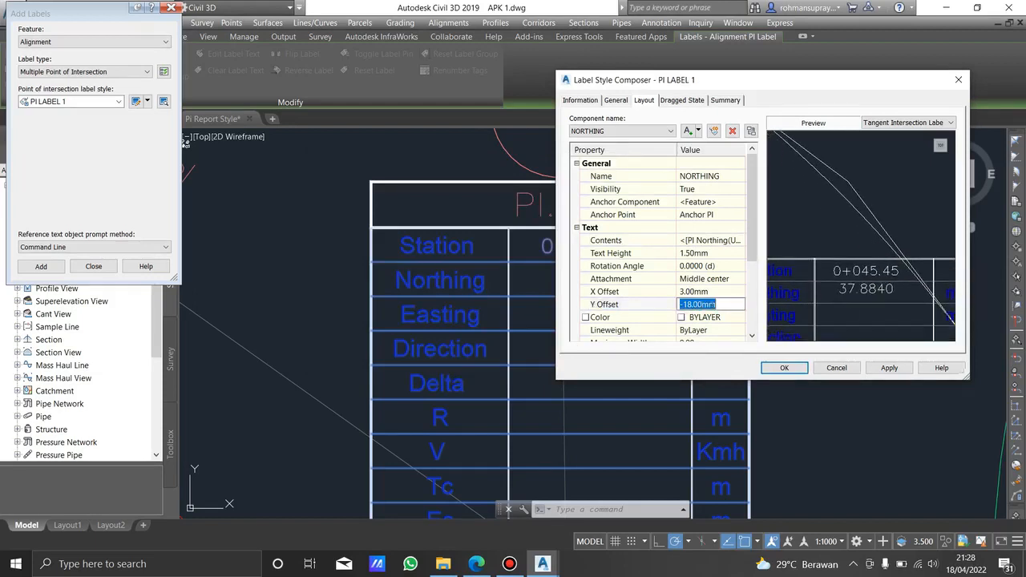
pyautogui.write('-')
pyautogui.press('Return')
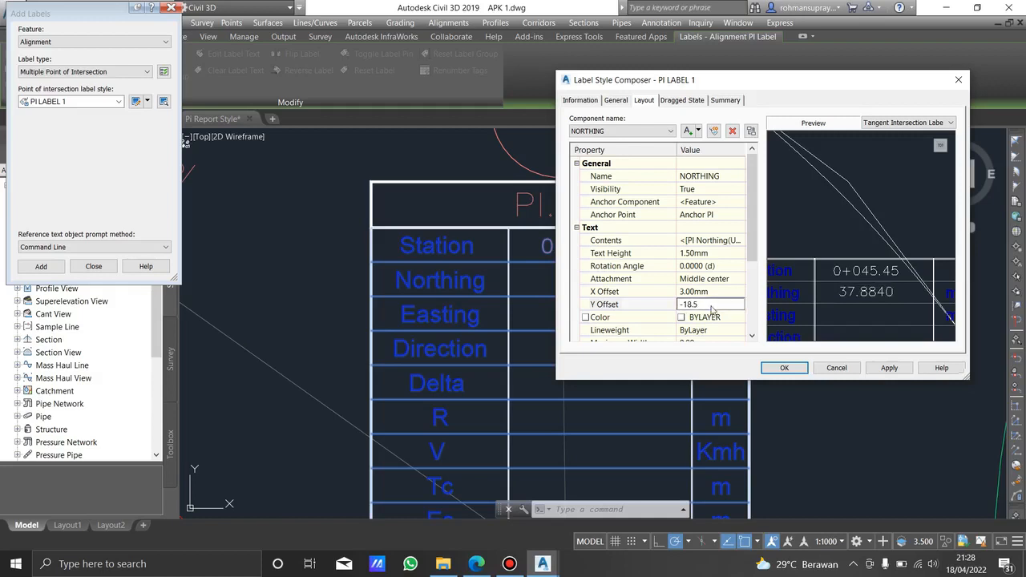
pyautogui.click(889, 368)
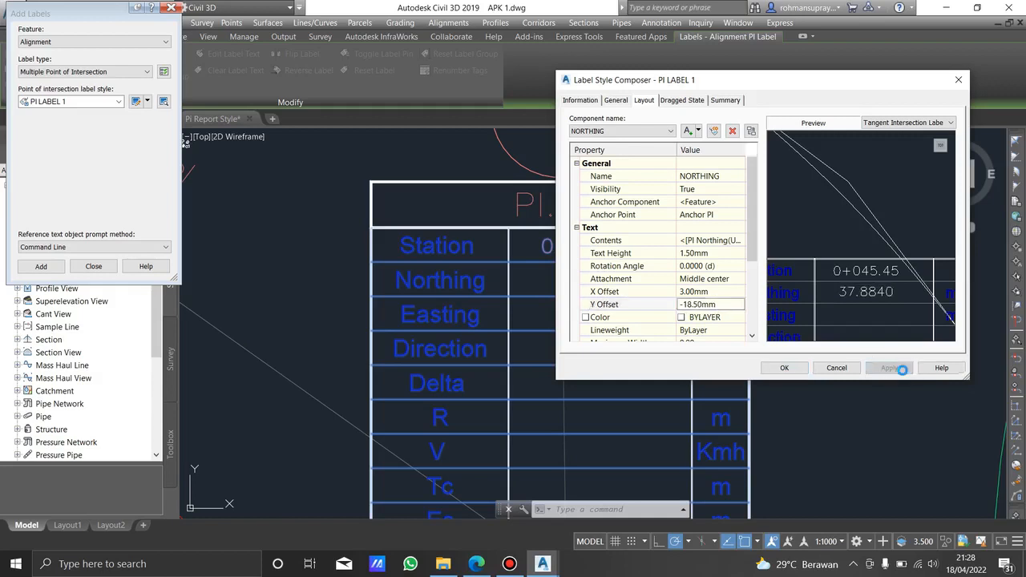
pyautogui.click(784, 368)
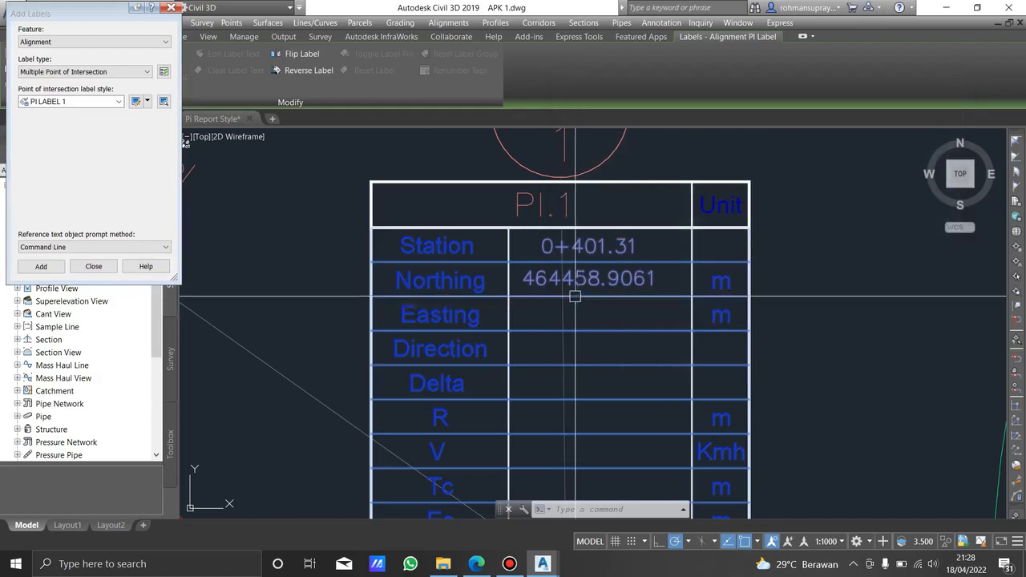
pyautogui.moveTo(576, 296); pyautogui.dragTo(599, 269, button='middle')
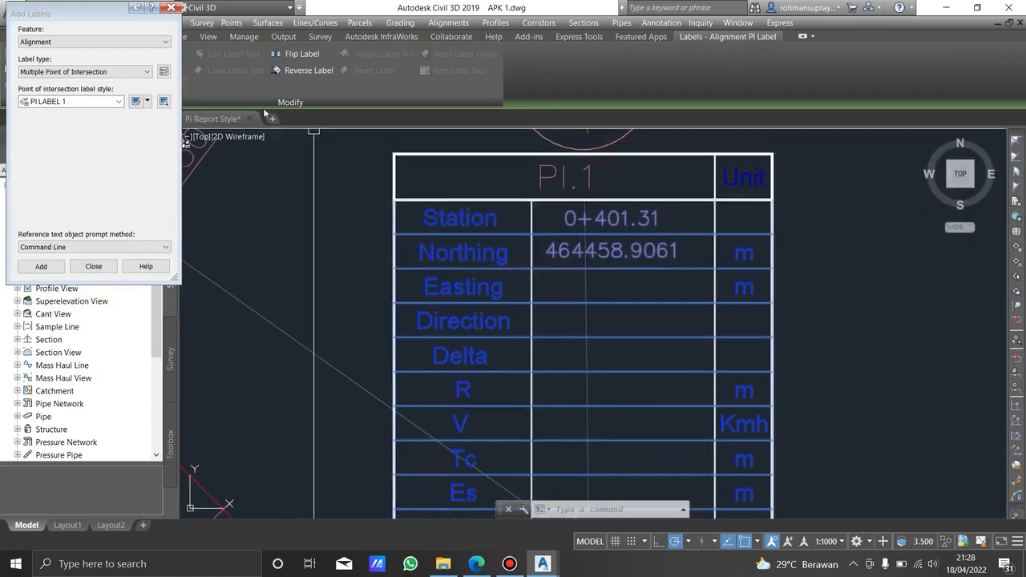
# - Reopen the PI LABEL 1 style, copy its NORTHING component and name the copy EASTING
pyautogui.click(138, 101)
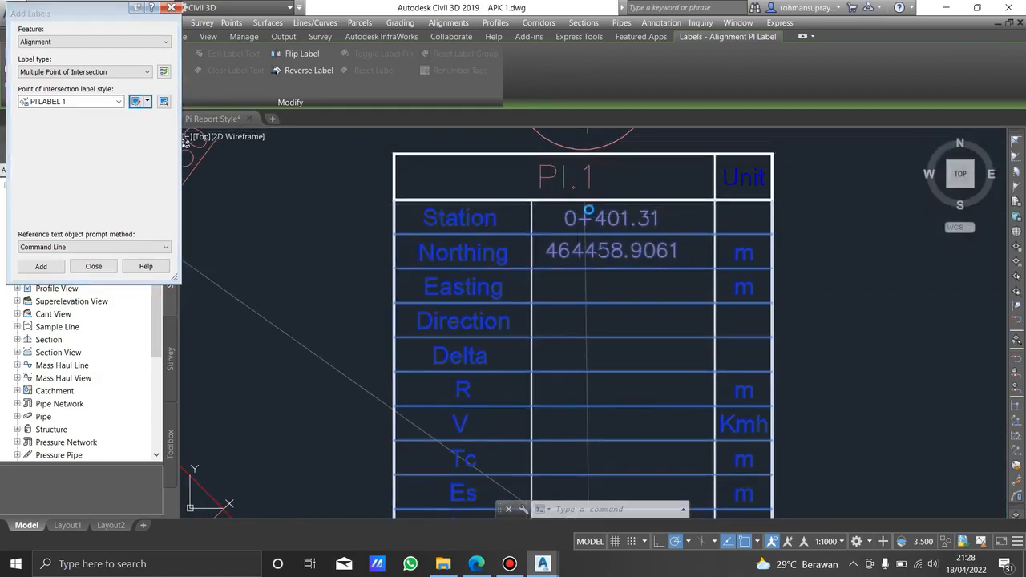
pyautogui.click(645, 131)
pyautogui.click(609, 152)
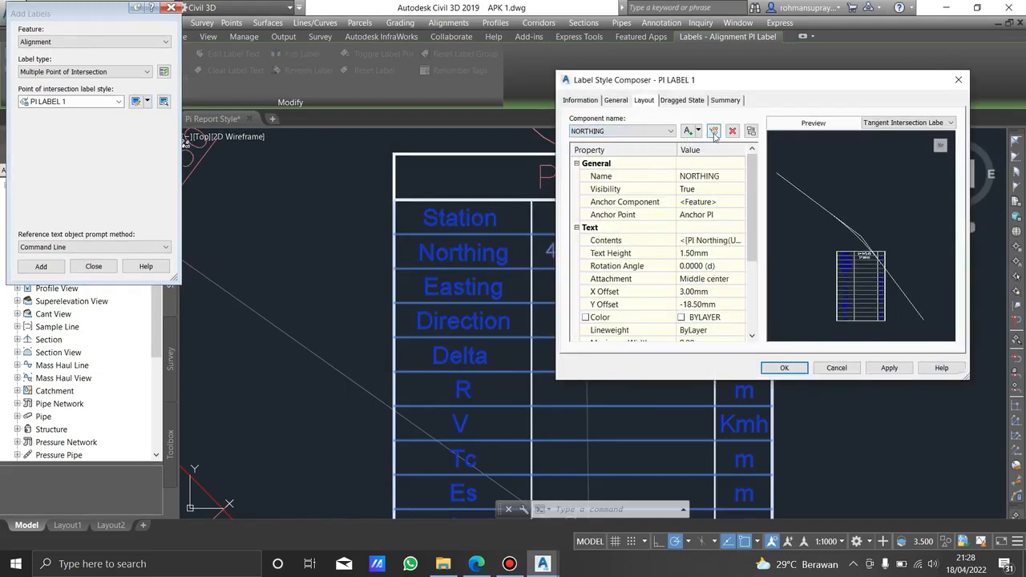
pyautogui.click(713, 133)
pyautogui.click(712, 176)
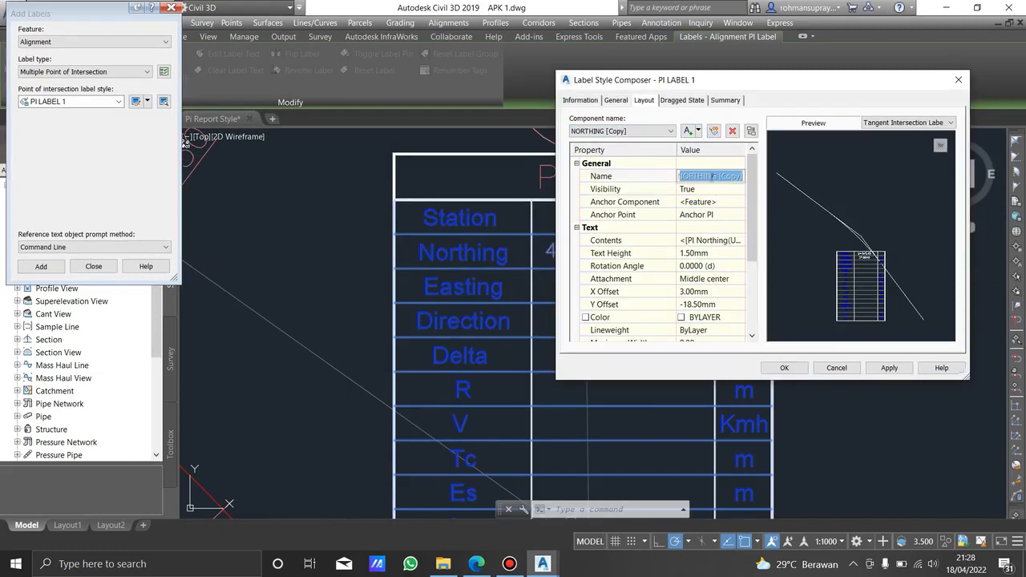
pyautogui.write('EASTING')
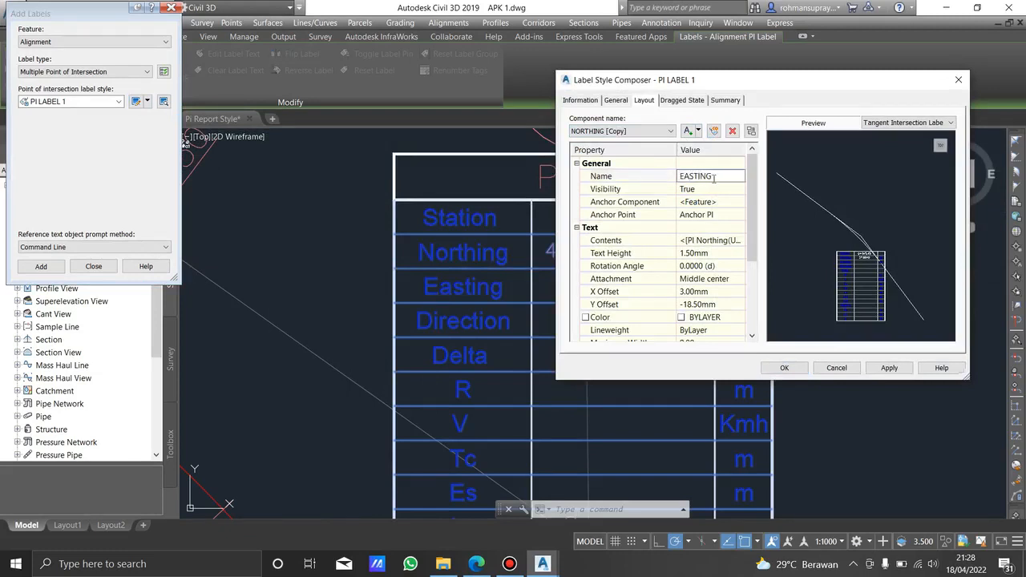
# - Replace the EASTING component's contents with the PI Easting property
pyautogui.click(721, 240)
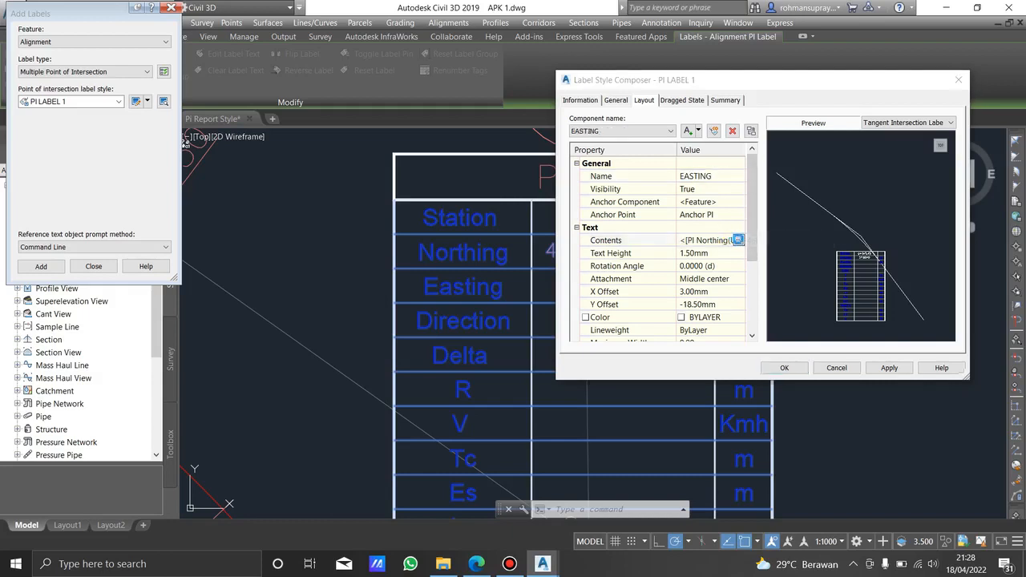
pyautogui.click(737, 240)
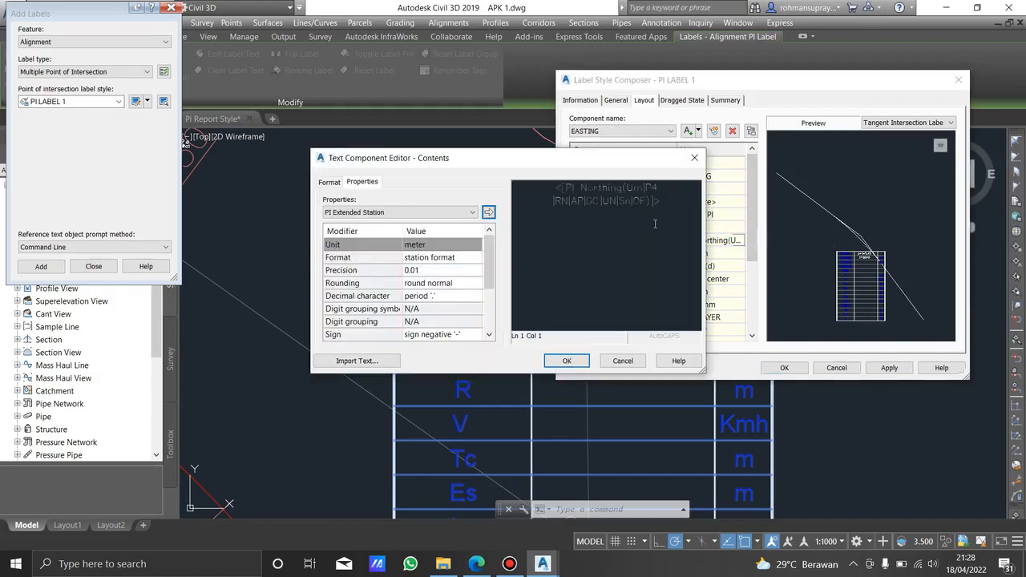
pyautogui.click(470, 212)
pyautogui.scroll(2, 404, 253)
pyautogui.click(401, 244)
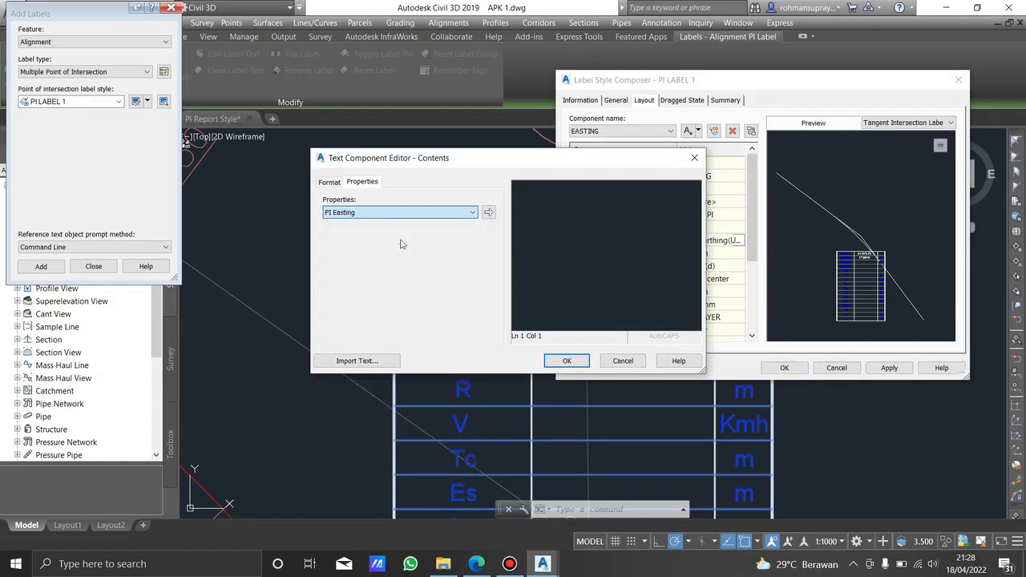
pyautogui.click(488, 211)
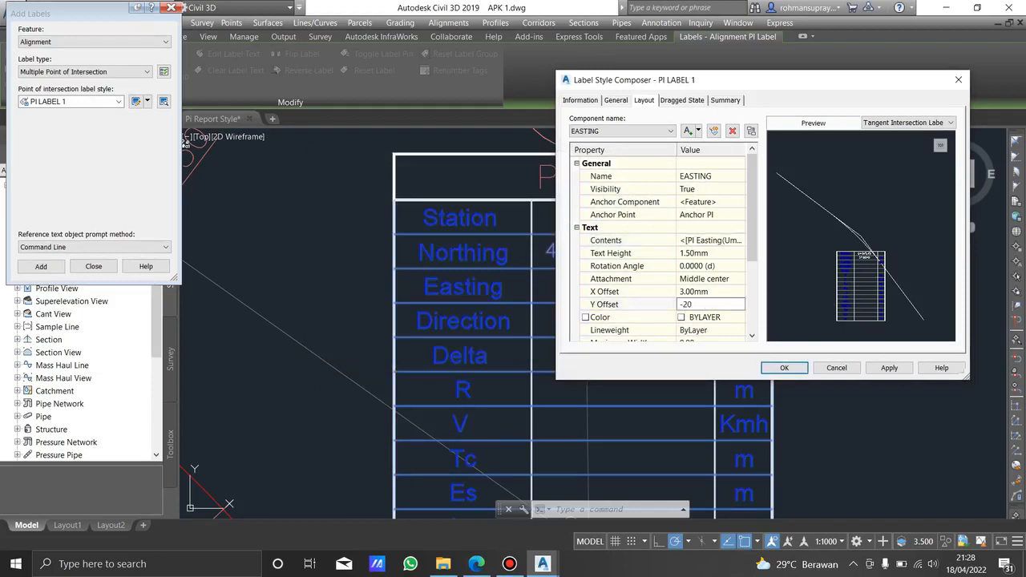
# - Set the EASTING component's Y offset to -22.5 mm and save the label style
pyautogui.scroll(3, 863, 260)
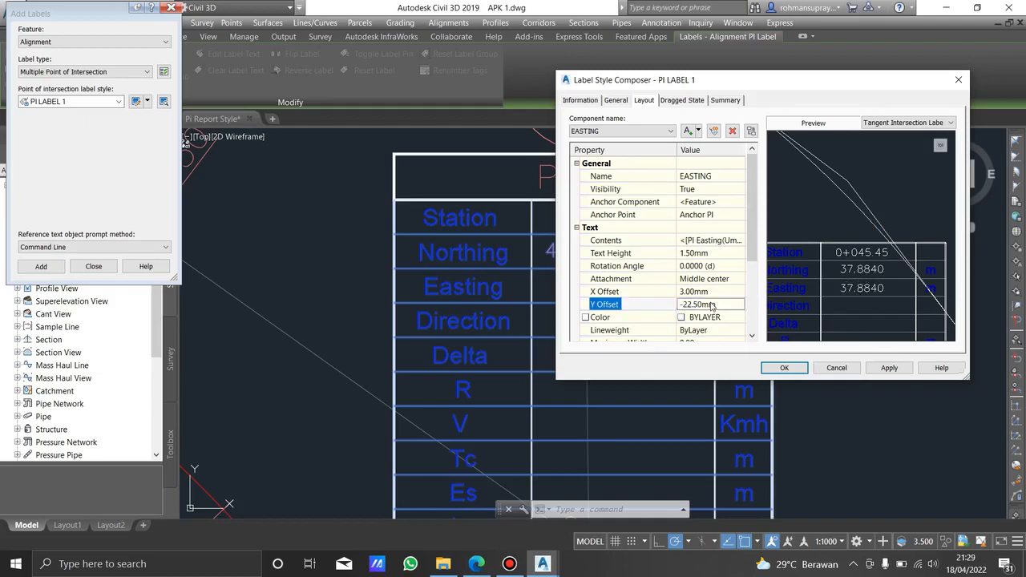
pyautogui.click(784, 368)
pyautogui.scroll(-2, 660, 338)
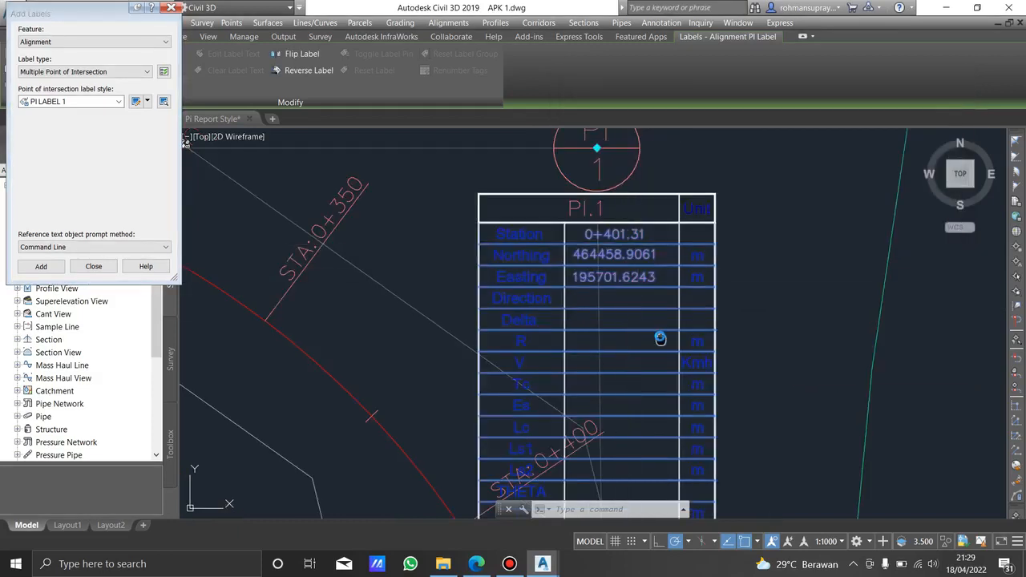
pyautogui.moveTo(661, 339); pyautogui.dragTo(643, 288, button='middle')
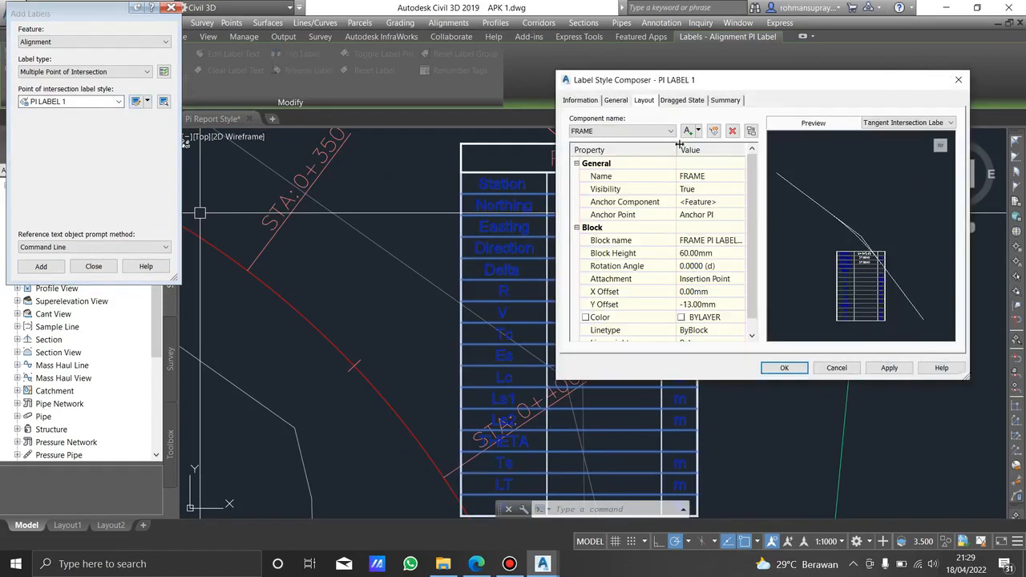
# - Copy the FRAME component of PI LABEL 1 as WIPEOUT and assign it the WIPEOUT PI LABEL 1 block
pyautogui.click(652, 132)
pyautogui.click(652, 144)
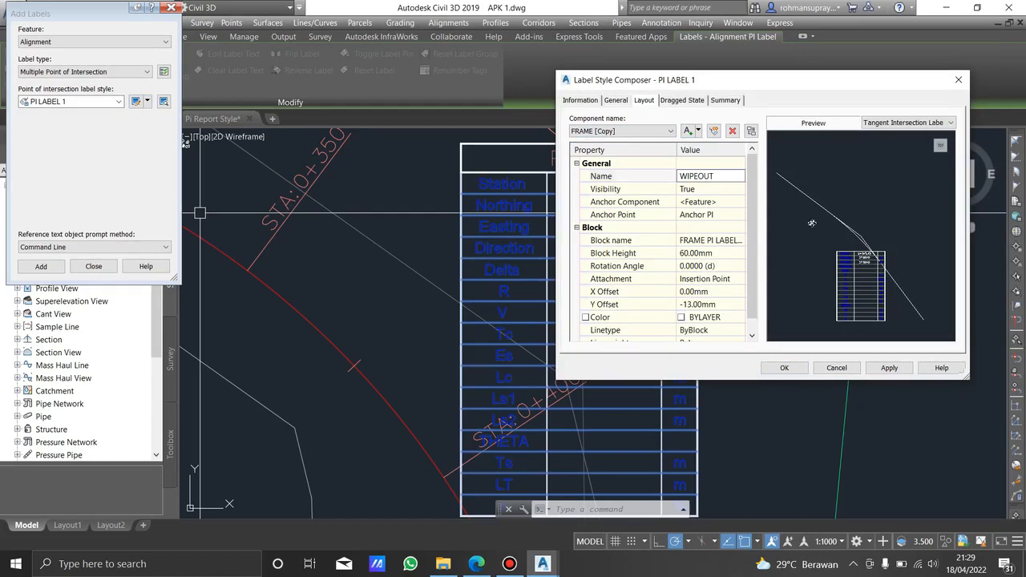
pyautogui.click(738, 241)
pyautogui.scroll(-15, 175, 196)
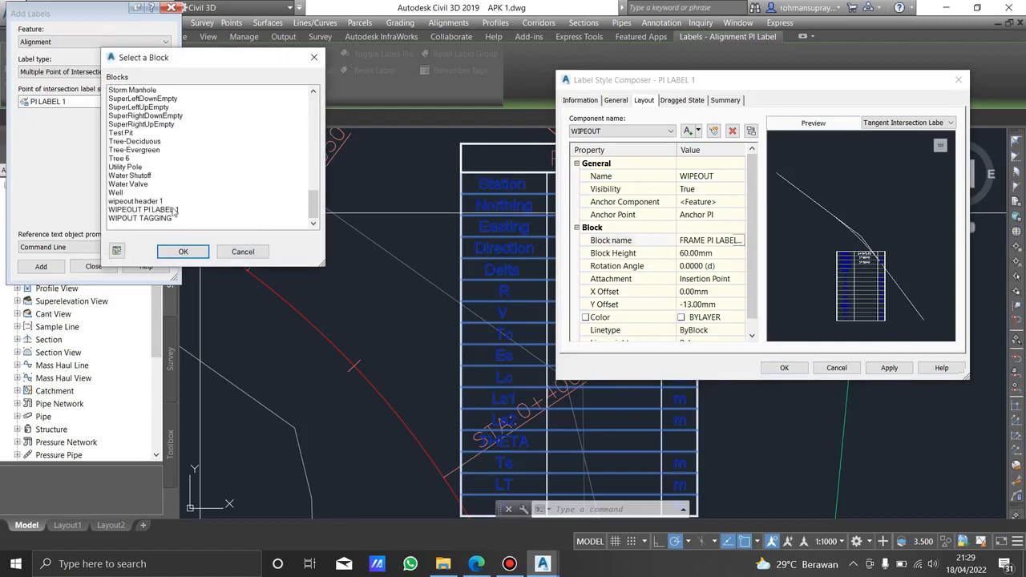
pyautogui.click(184, 252)
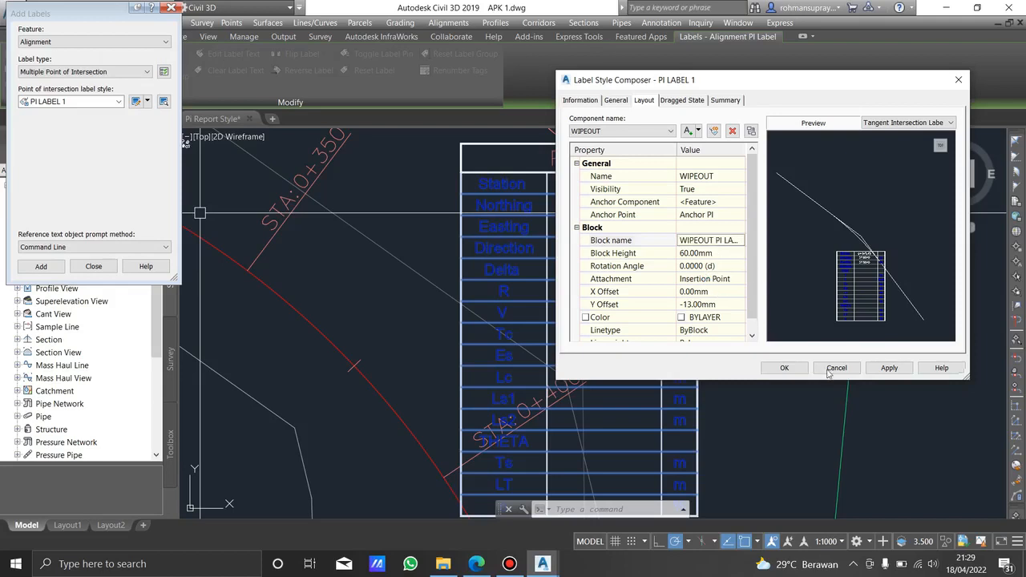
# - Arrange the component draw order with WIPEOUT at the bottom, beneath FRAME and the text components, and save the style
pyautogui.click(750, 131)
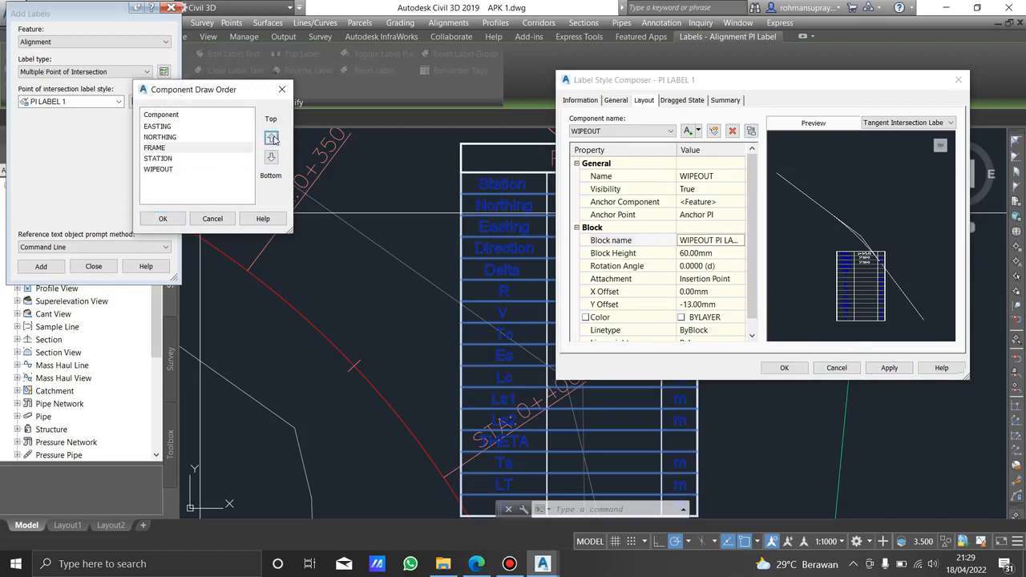
pyautogui.click(170, 217)
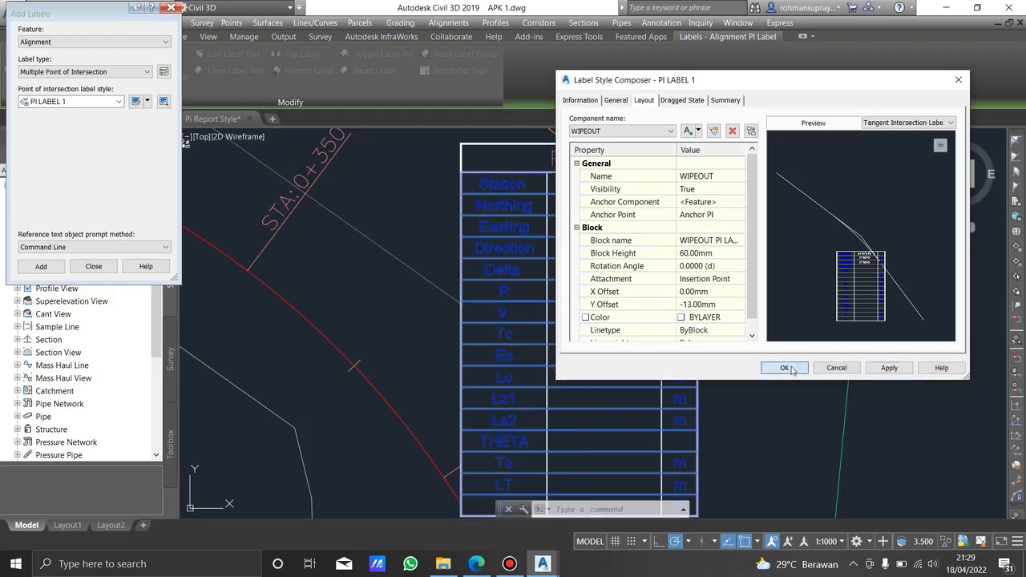
pyautogui.click(784, 368)
# - Examine the PI.1 label table along the alignment, including its background masking, and the source block shapes beside the site boundary
pyautogui.scroll(-4, 641, 225)
pyautogui.moveTo(694, 222)
pyautogui.mouseDown(button='middle')
pyautogui.moveTo(649, 307)
pyautogui.moveTo(602, 269)
pyautogui.mouseUp(button='middle')
pyautogui.press('Escape')
pyautogui.scroll(2, 621, 296)
pyautogui.click(620, 281)
pyautogui.scroll(-3, 615, 281)
pyautogui.scroll(5, 599, 267)
pyautogui.scroll(-1, 599, 267)
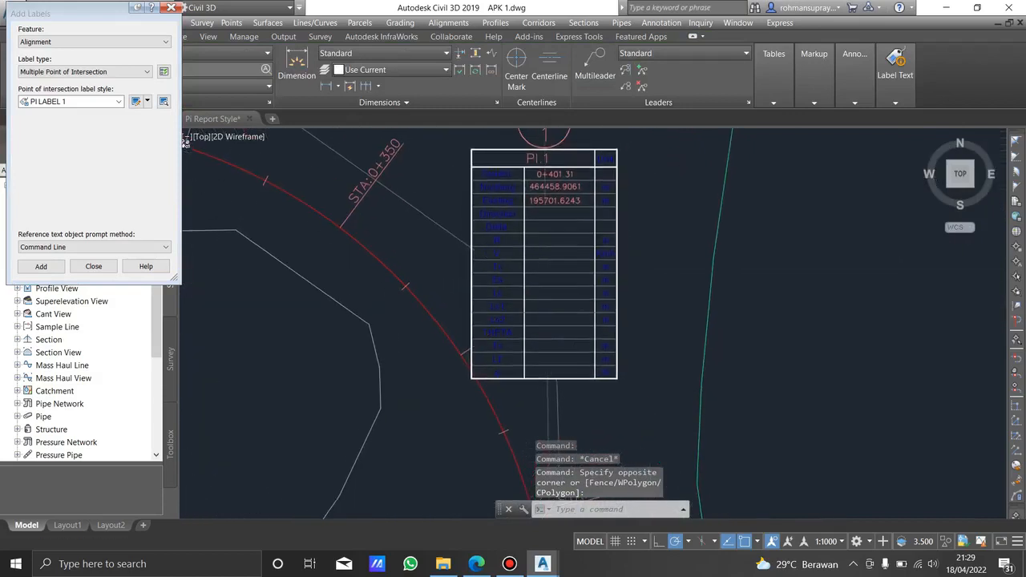
pyautogui.scroll(-2, 475, 251)
pyautogui.moveTo(514, 250); pyautogui.dragTo(455, 343, button='middle')
pyautogui.scroll(5, 453, 290)
pyautogui.scroll(-5, 463, 264)
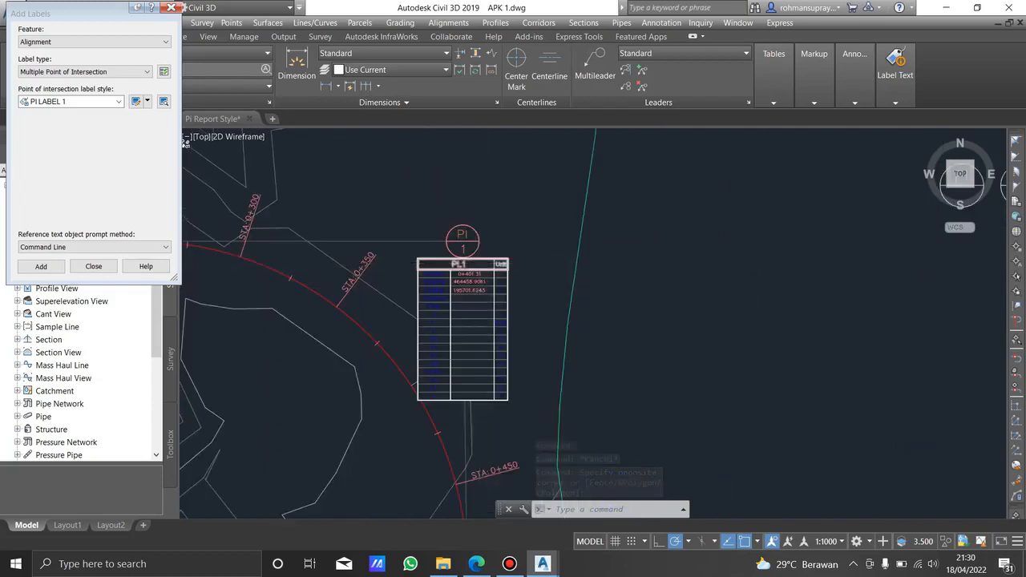
pyautogui.moveTo(537, 312); pyautogui.dragTo(465, 340, button='middle')
pyautogui.scroll(1, 550, 349)
pyautogui.moveTo(550, 350); pyautogui.dragTo(699, 263, button='middle')
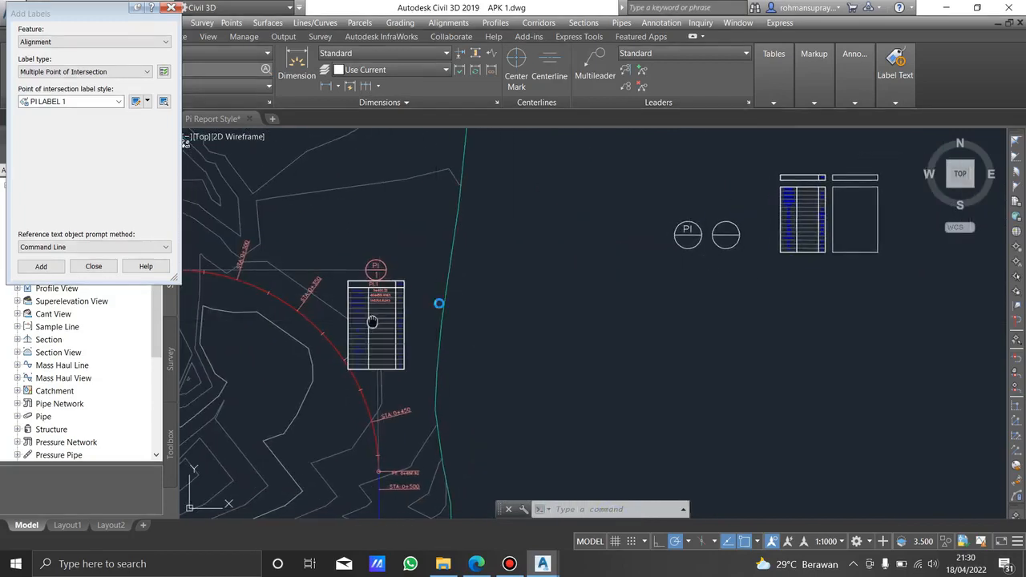
pyautogui.moveTo(372, 321); pyautogui.dragTo(551, 290, button='middle')
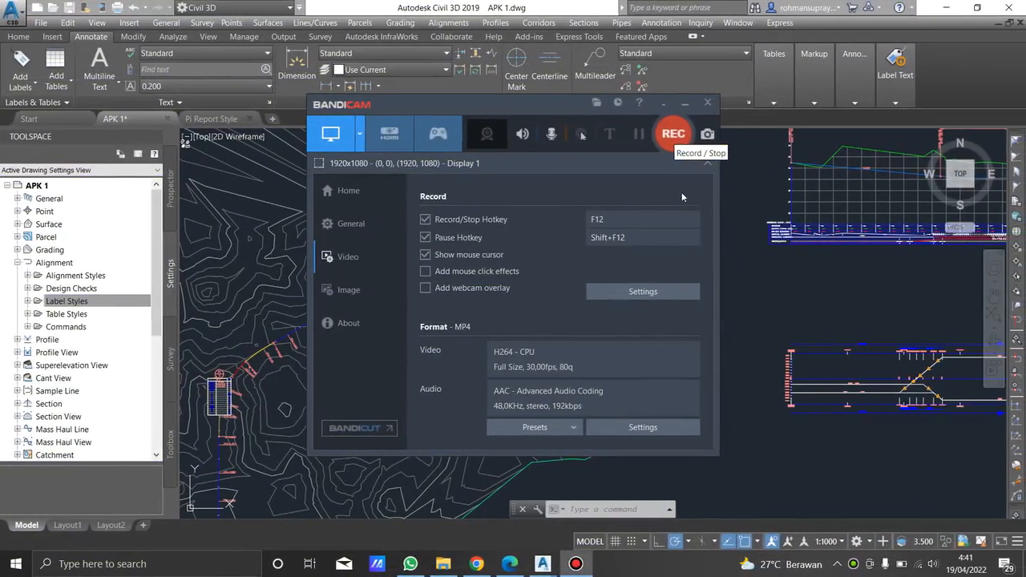
pyautogui.click(673, 135)
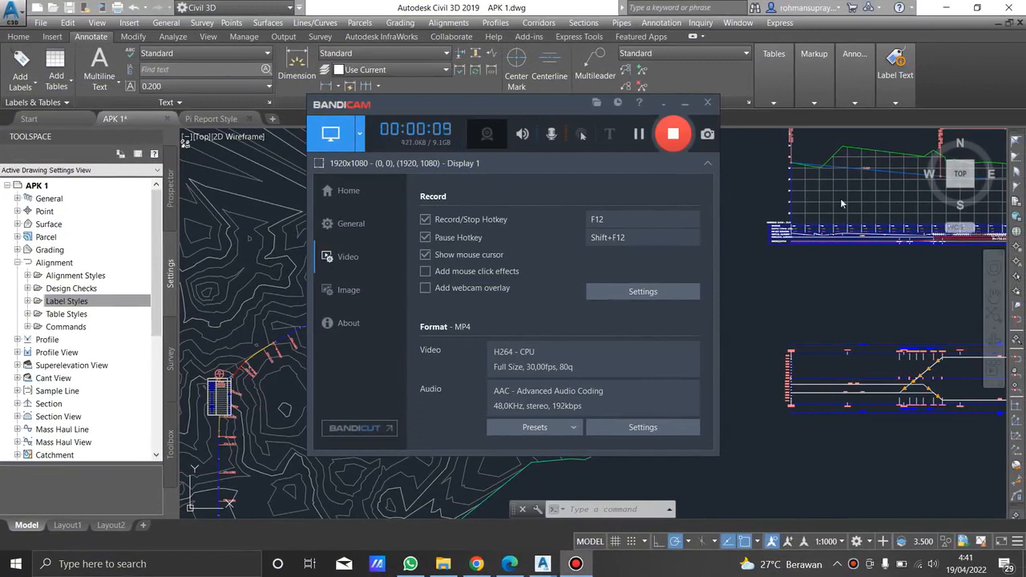
pyautogui.click(685, 103)
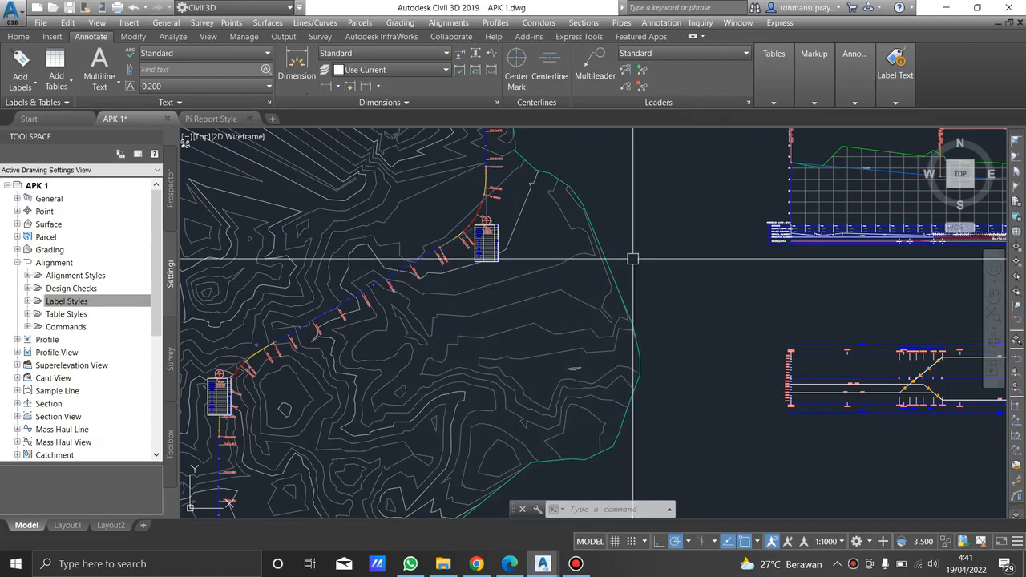
# - Switch to the alignment geometry standards PDF in the browser and examine the S-C-S PI Report (Style 2) table on page 3
pyautogui.click(520, 564)
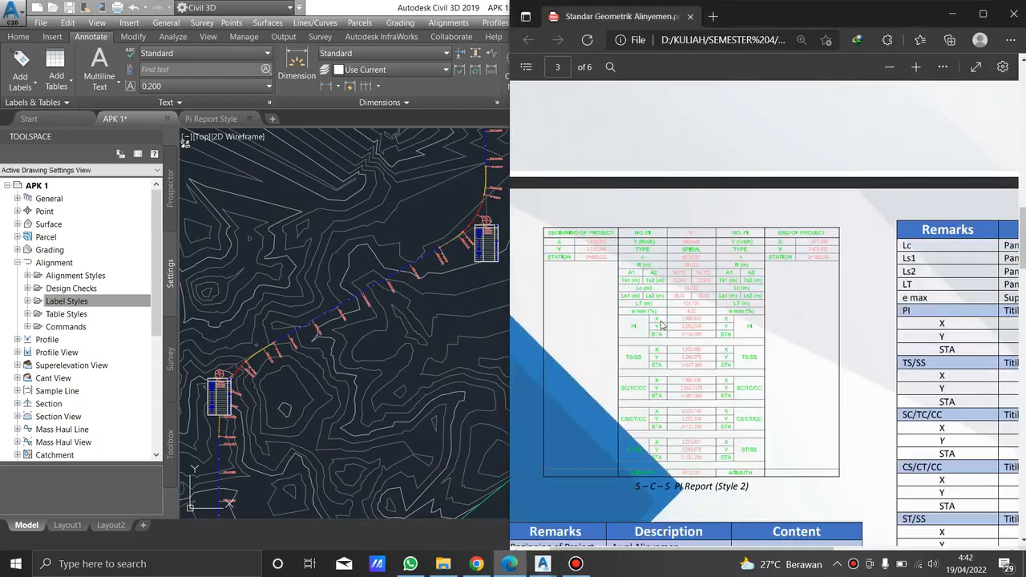
pyautogui.keyDown('ctrl'); pyautogui.scroll(2, 758, 268); pyautogui.keyUp('ctrl')
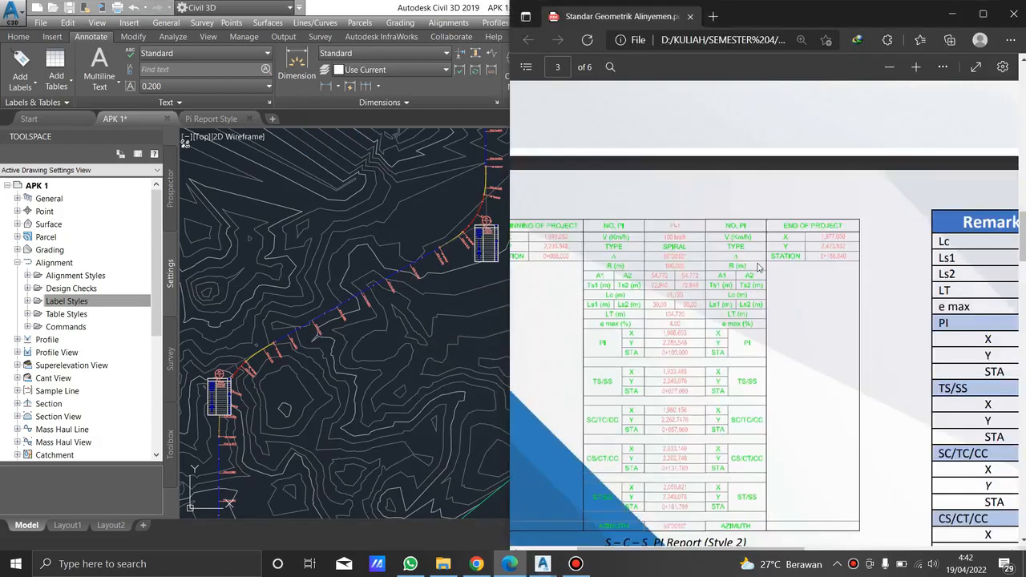
pyautogui.scroll(-3, 721, 256)
pyautogui.scroll(3, 681, 241)
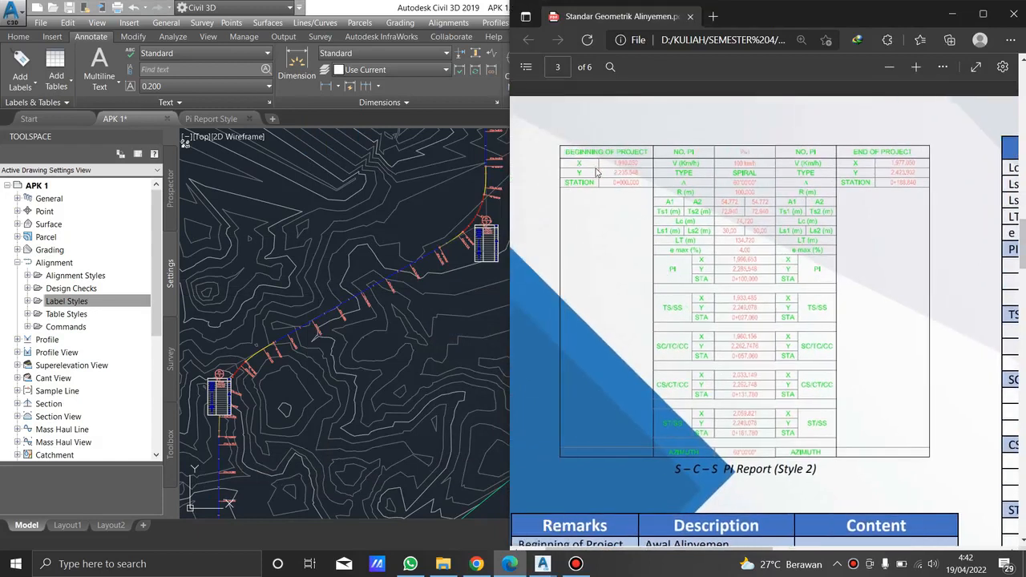
pyautogui.keyDown('ctrl'); pyautogui.scroll(1, 596, 171); pyautogui.keyUp('ctrl')
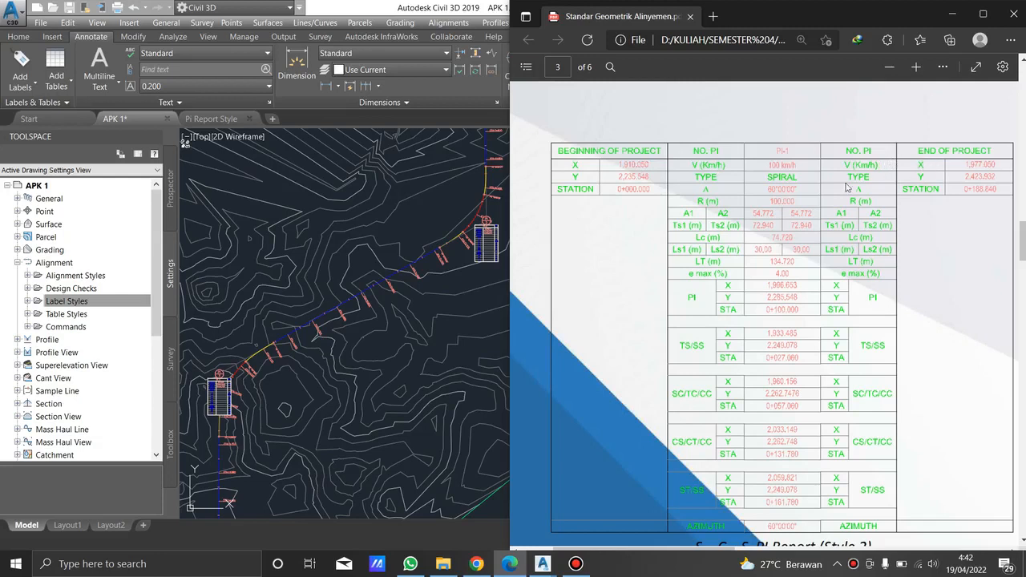
# - Return to Civil 3D and bring up the Pi Report Style drawing's report table layouts
pyautogui.click(421, 217)
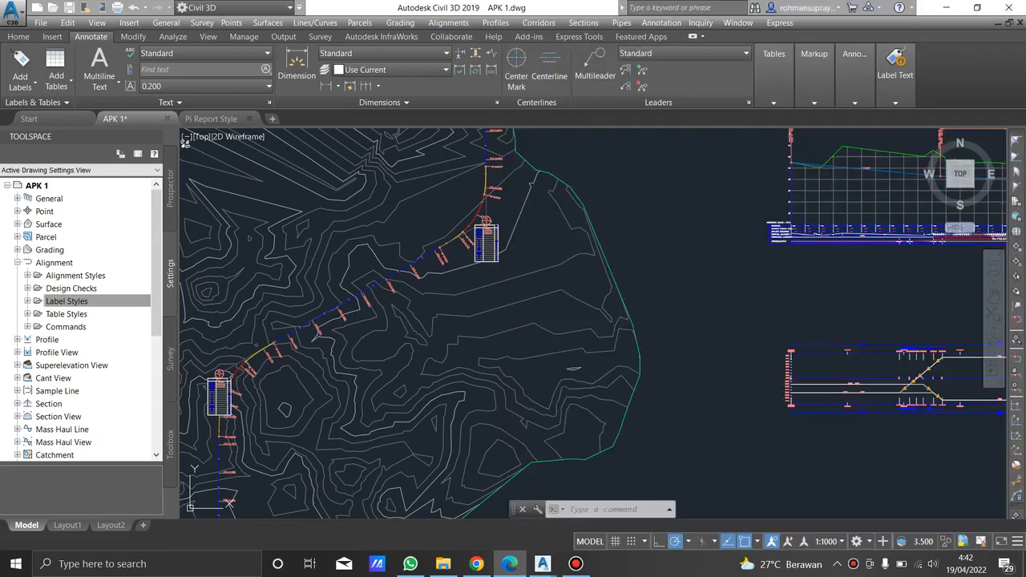
pyautogui.click(225, 121)
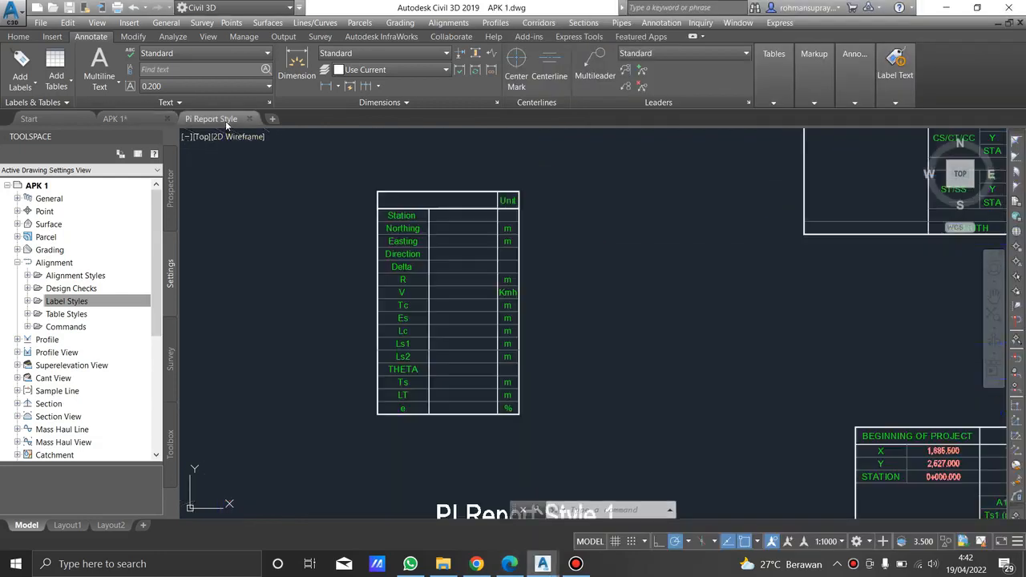
pyautogui.scroll(-2, 545, 228)
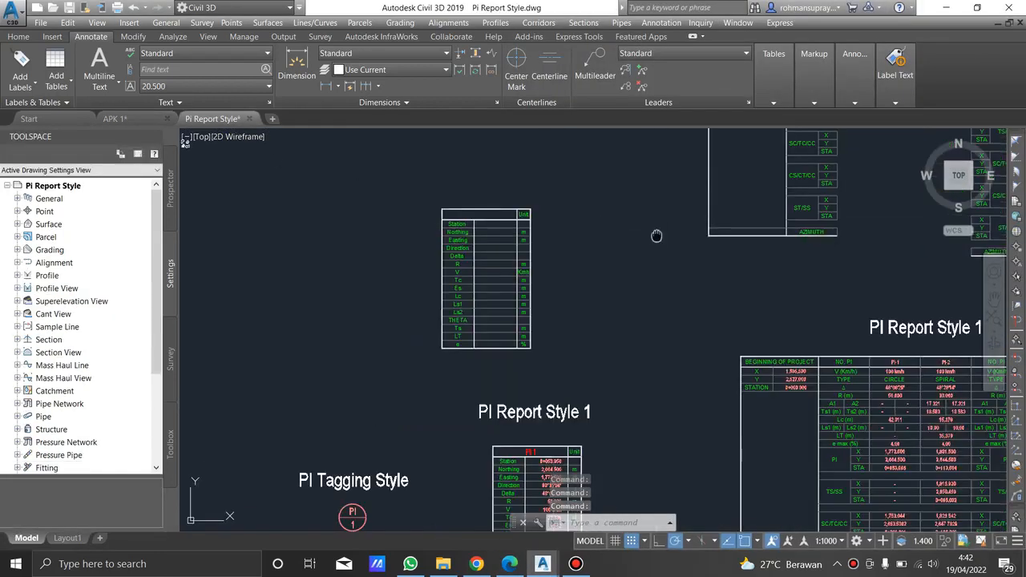
# - Examine the completed PI Report Style table with its project start and end sections, and the blank table parts above it
pyautogui.moveTo(658, 235); pyautogui.dragTo(326, 328, button='middle')
pyautogui.scroll(-2, 460, 296)
pyautogui.moveTo(519, 335); pyautogui.dragTo(508, 222, button='middle')
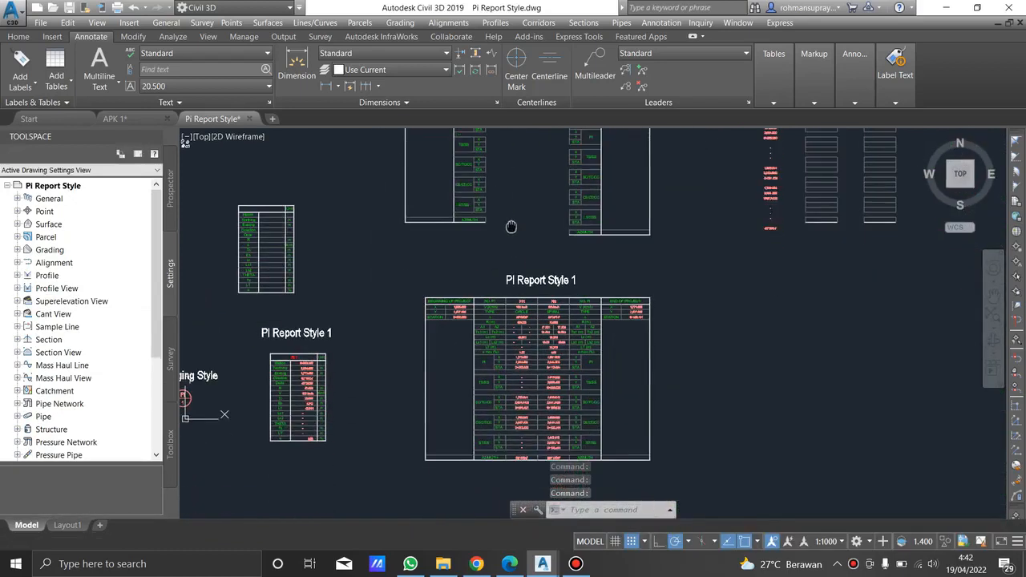
pyautogui.scroll(4, 473, 324)
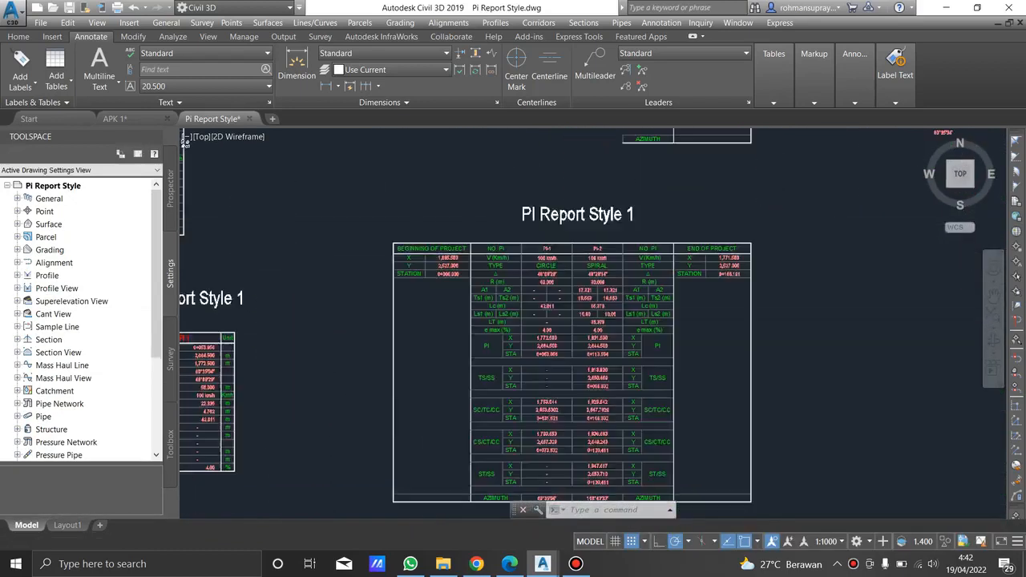
pyautogui.moveTo(498, 287); pyautogui.dragTo(490, 304, button='middle')
pyautogui.scroll(-5, 490, 304)
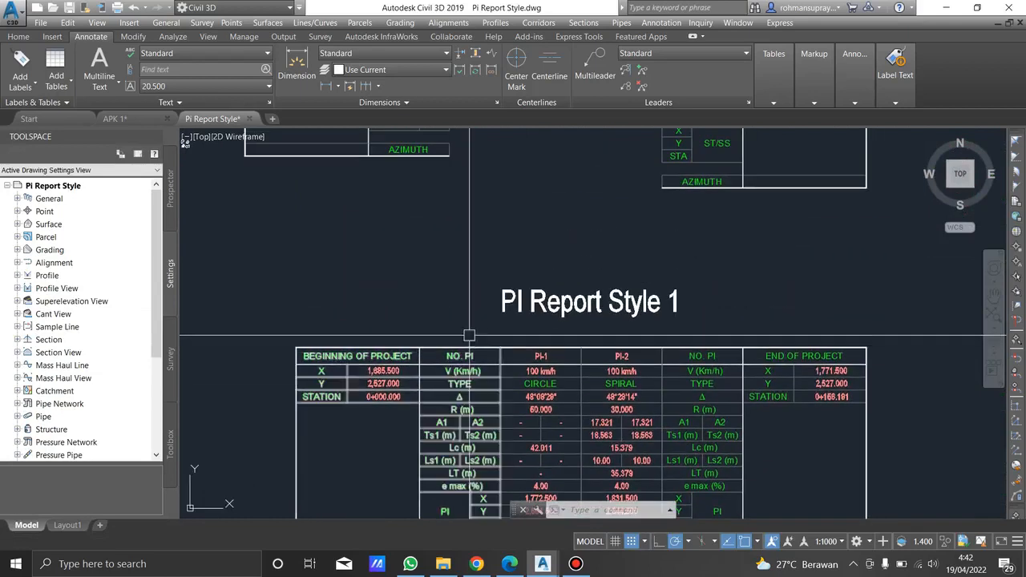
pyautogui.scroll(6, 396, 299)
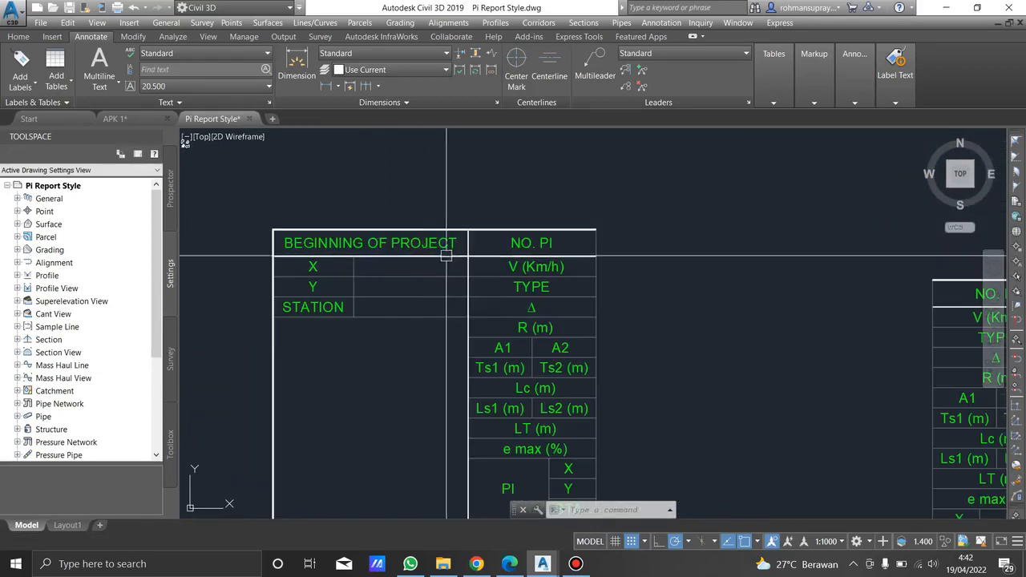
pyautogui.scroll(-4, 440, 252)
# - Copy the blank BEGINNING OF PROJECT and END OF PROJECT tables from the Pi Report Style drawing to the clipboard
pyautogui.moveTo(572, 303); pyautogui.dragTo(568, 257, button='middle')
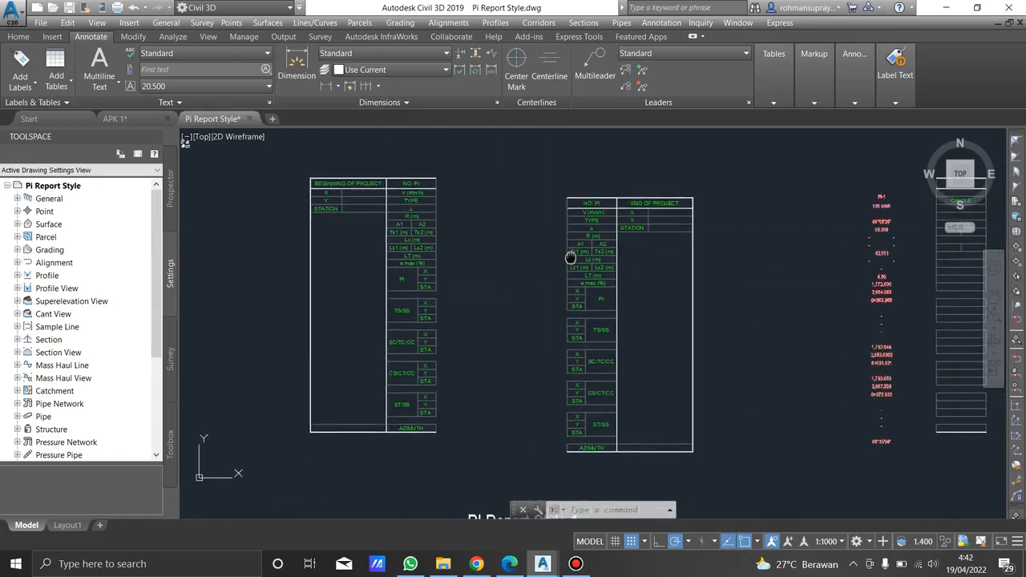
pyautogui.click(284, 183)
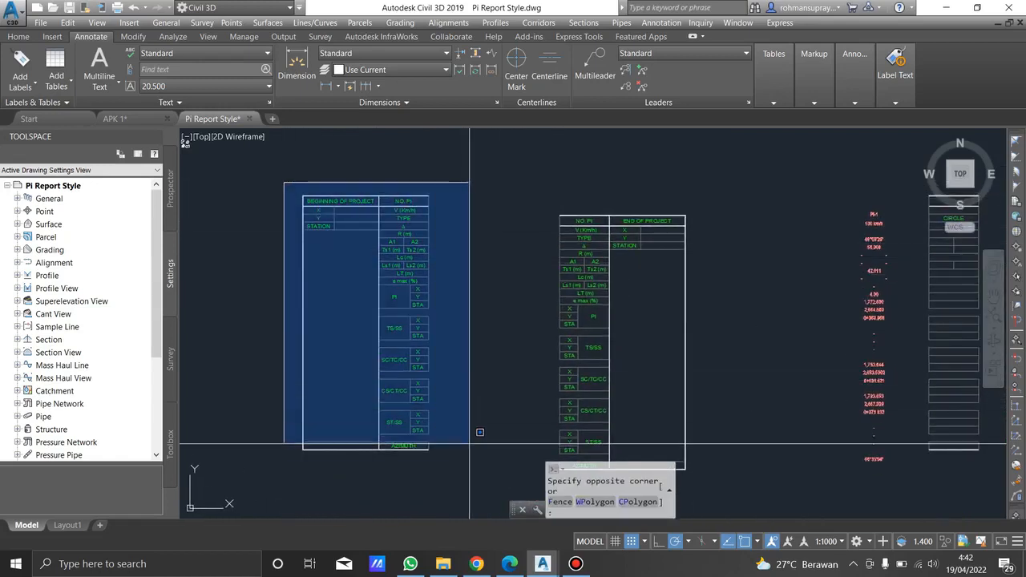
pyautogui.click(454, 445)
pyautogui.click(552, 207)
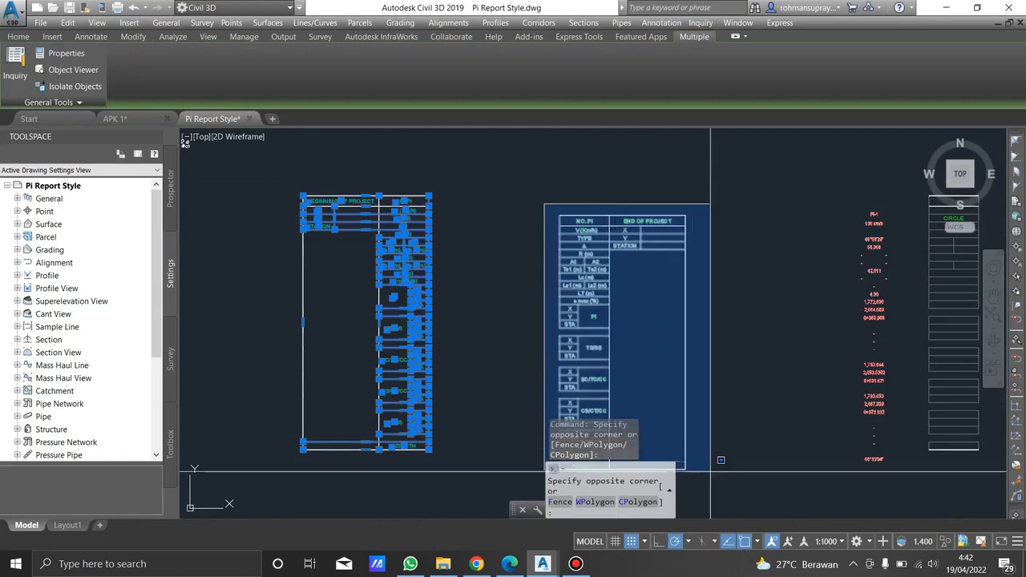
pyautogui.click(696, 479)
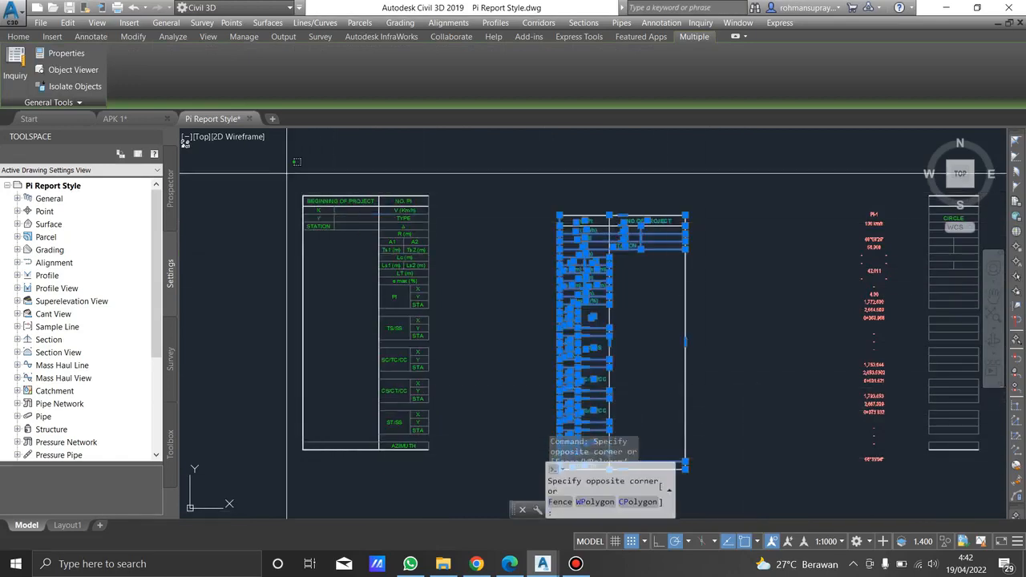
pyautogui.click(287, 171)
pyautogui.click(714, 481)
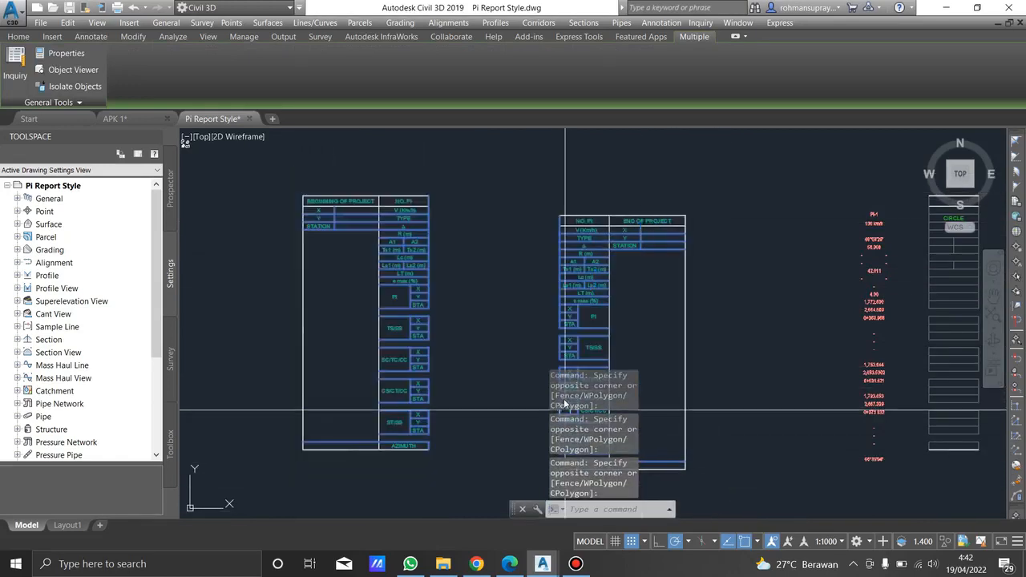
pyautogui.hotkey('ctrl', 'c')
# - Paste the two project tables into the APK 1 drawing, in the empty area beside the existing PI block shapes
pyautogui.click(138, 121)
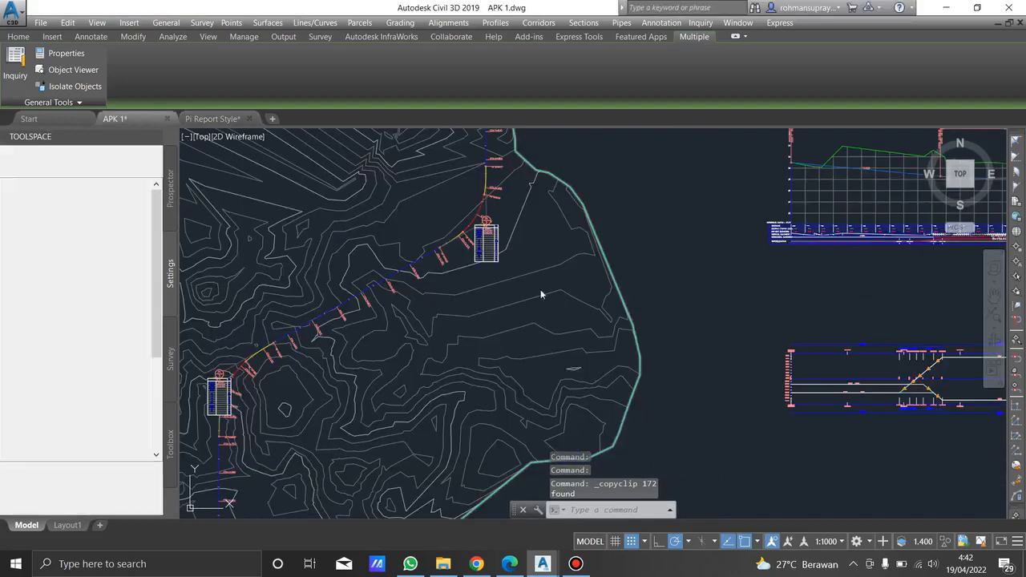
pyautogui.scroll(3, 516, 385)
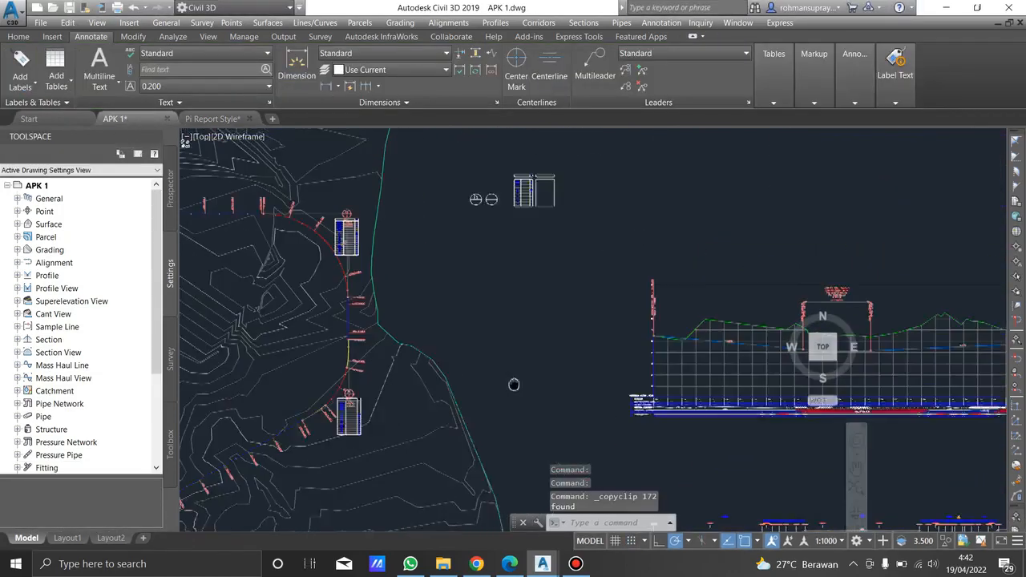
pyautogui.moveTo(592, 223); pyautogui.dragTo(583, 237, button='middle')
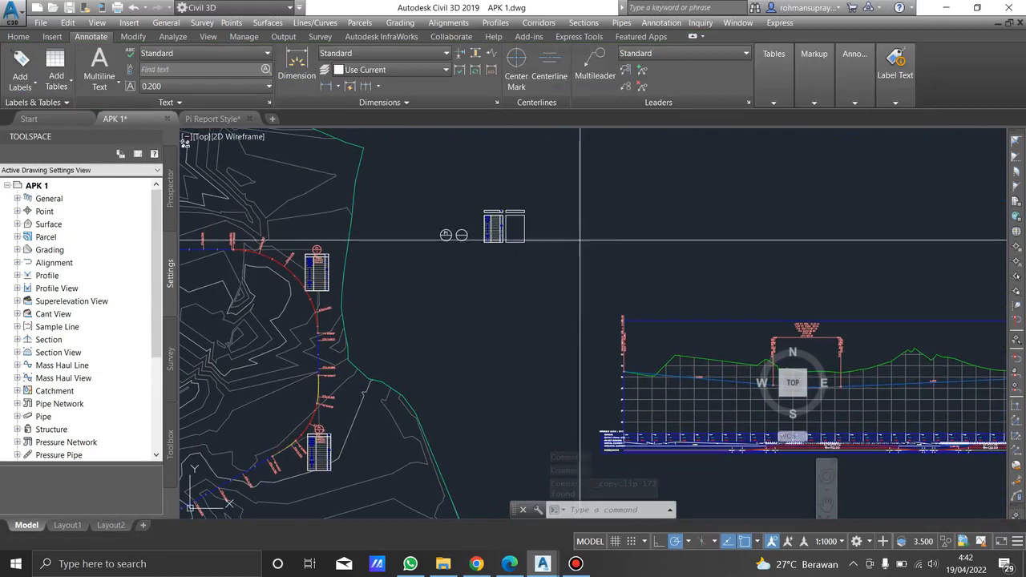
pyautogui.hotkey('ctrl', 'v')
pyautogui.scroll(2, 582, 229)
pyautogui.click(504, 322)
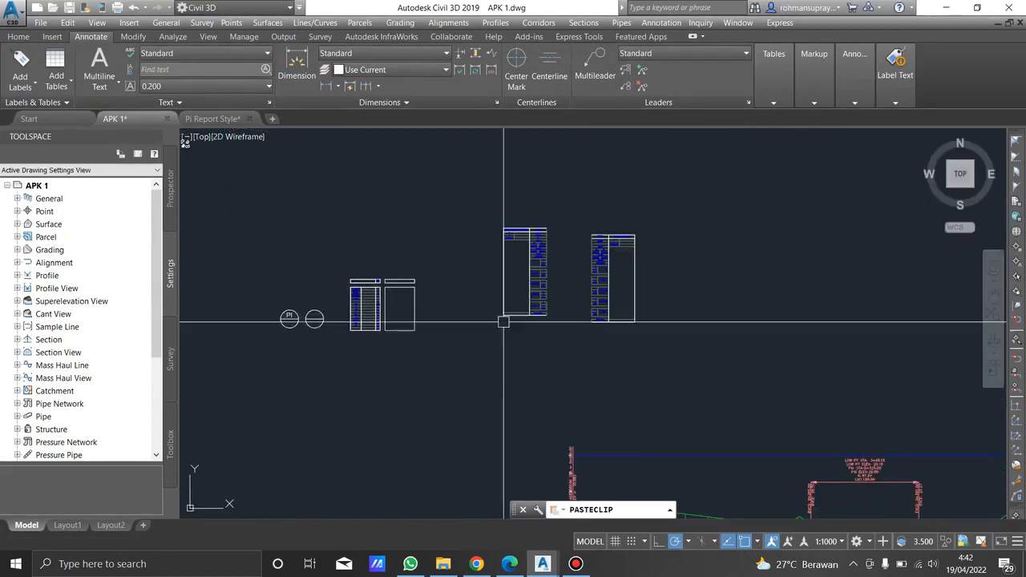
pyautogui.scroll(4, 555, 265)
pyautogui.click(566, 238)
pyautogui.click(591, 237)
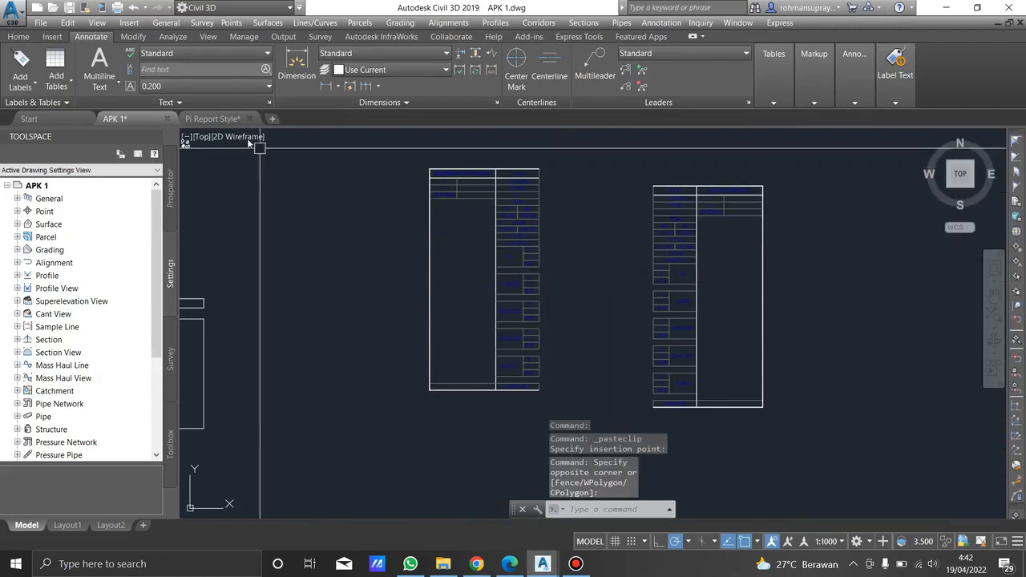
# - Return to the Pi Report Style drawing and copy the two blank CIRCLE column tables to the clipboard
pyautogui.hotkey('ctrl', 'Tab')
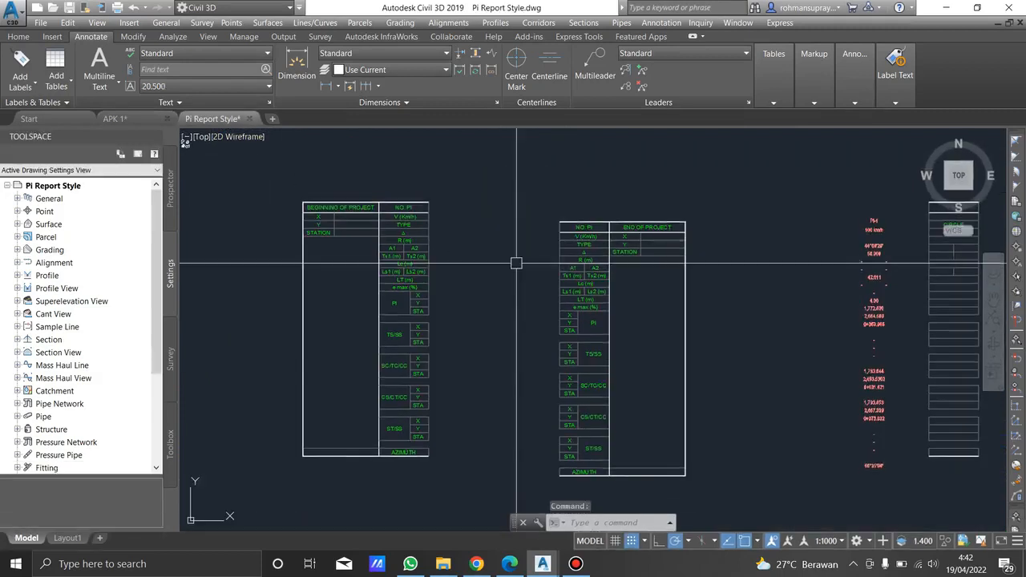
pyautogui.moveTo(518, 261); pyautogui.dragTo(222, 263, button='middle')
pyautogui.click(619, 188)
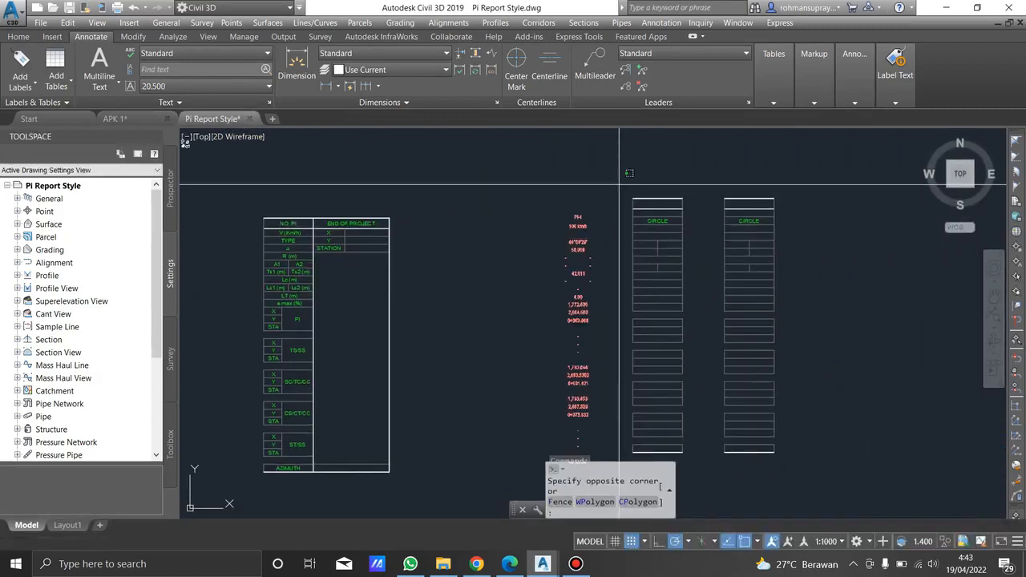
pyautogui.click(829, 481)
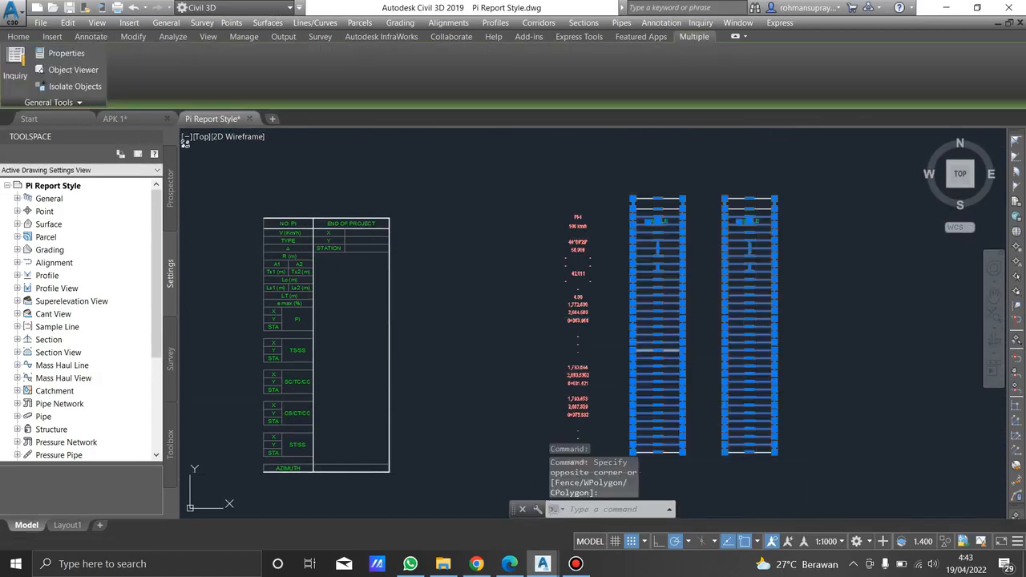
pyautogui.hotkey('ctrl', 'c')
# - Paste the two CIRCLE column tables into the APK 1 drawing, beyond the END OF PROJECT table
pyautogui.hotkey('ctrl', 'Tab')
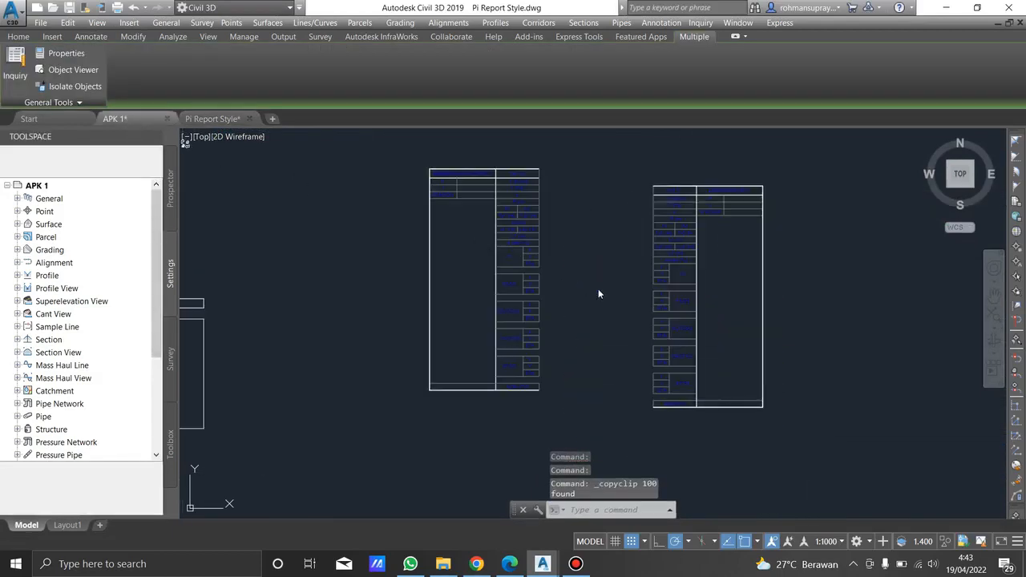
pyautogui.moveTo(790, 207); pyautogui.dragTo(573, 275, button='middle')
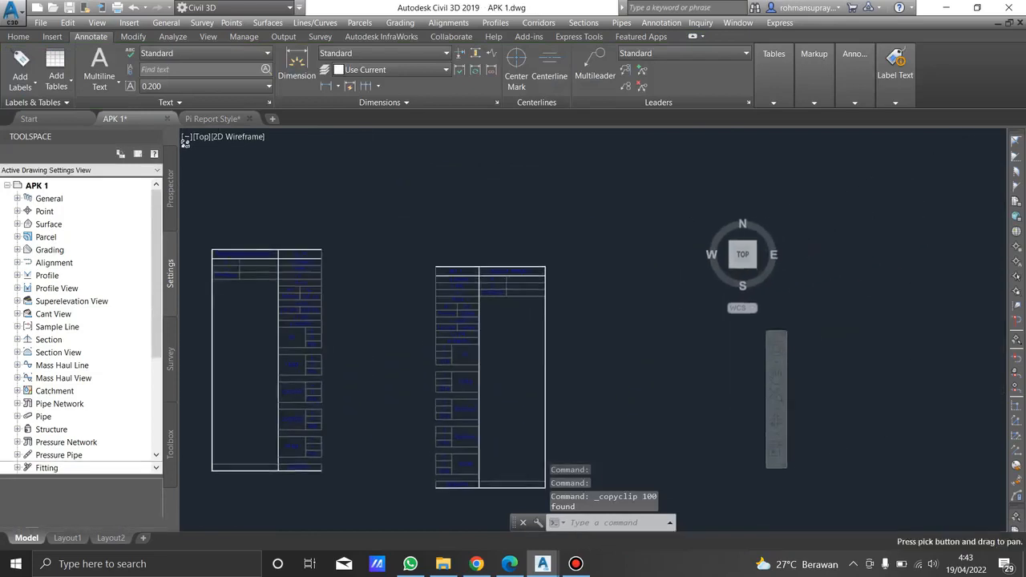
pyautogui.hotkey('ctrl', 'v')
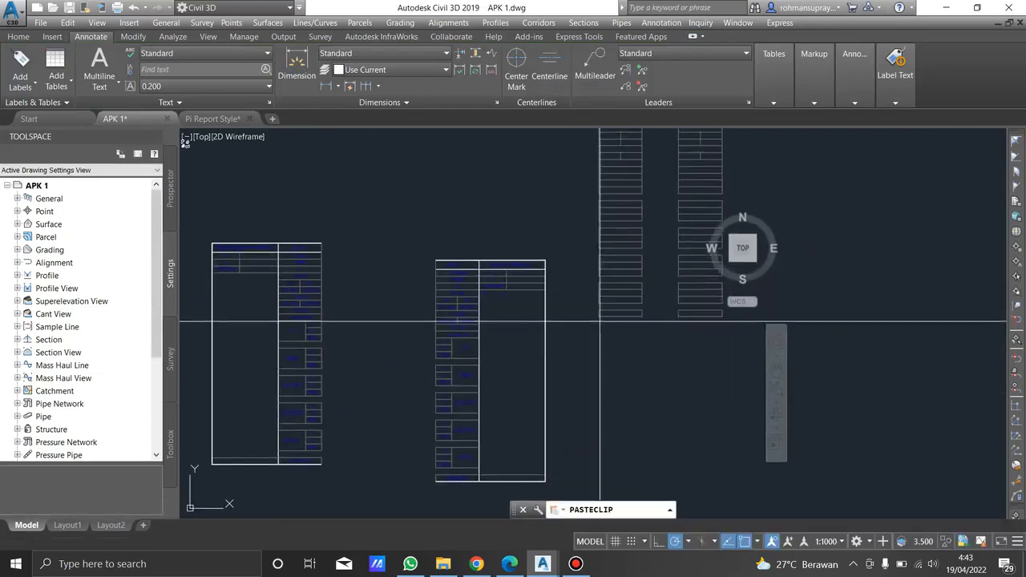
pyautogui.scroll(-3, 561, 308)
pyautogui.scroll(8, 594, 304)
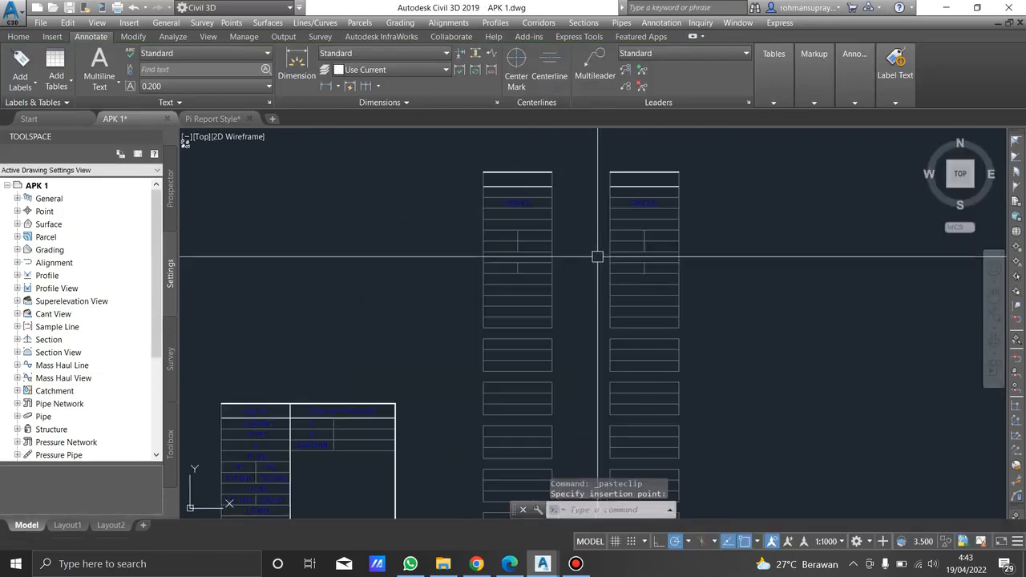
pyautogui.press('Escape')
pyautogui.press('Escape')
# - Change the type text in the second column table to SPIRAL and end text editing
pyautogui.click(797, 223)
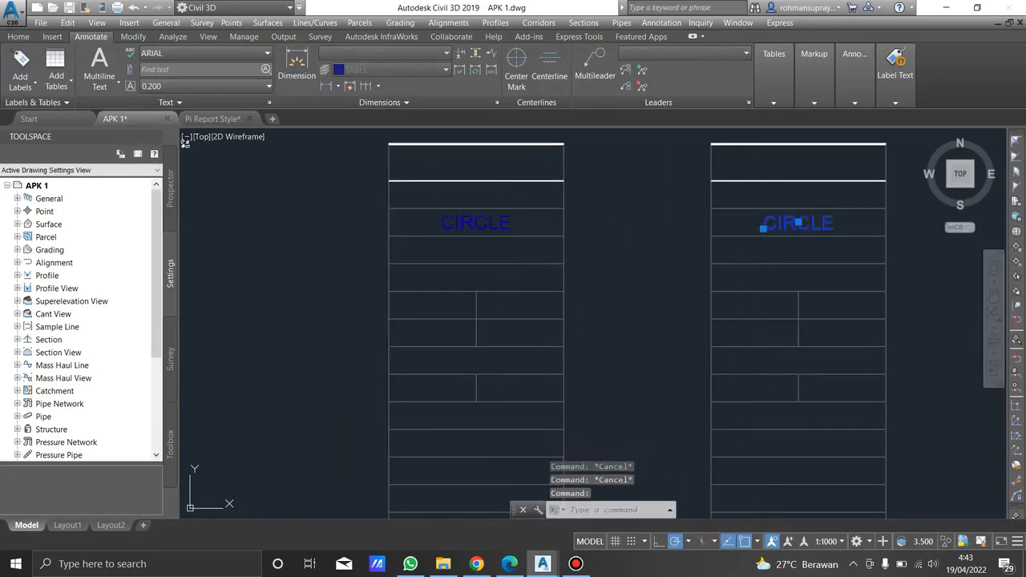
pyautogui.doubleClick(776, 223)
pyautogui.write('Spiral')
pyautogui.press('BackSpace')
pyautogui.press('BackSpace')
pyautogui.press('BackSpace')
pyautogui.press('BackSpace')
pyautogui.press('BackSpace')
pyautogui.press('BackSpace')
pyautogui.write('SPIRAL')
pyautogui.click(730, 226)
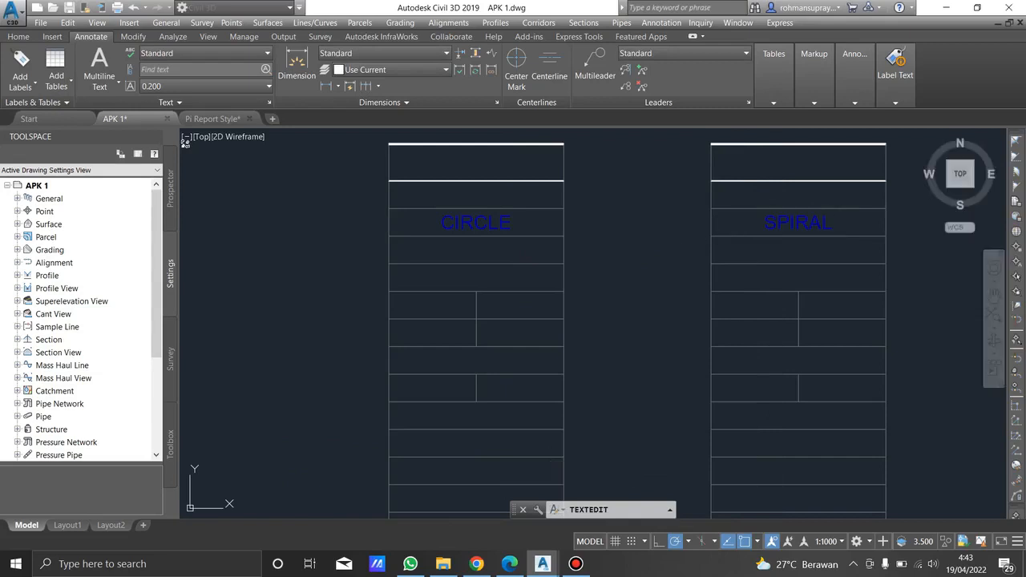
pyautogui.scroll(-6, 616, 286)
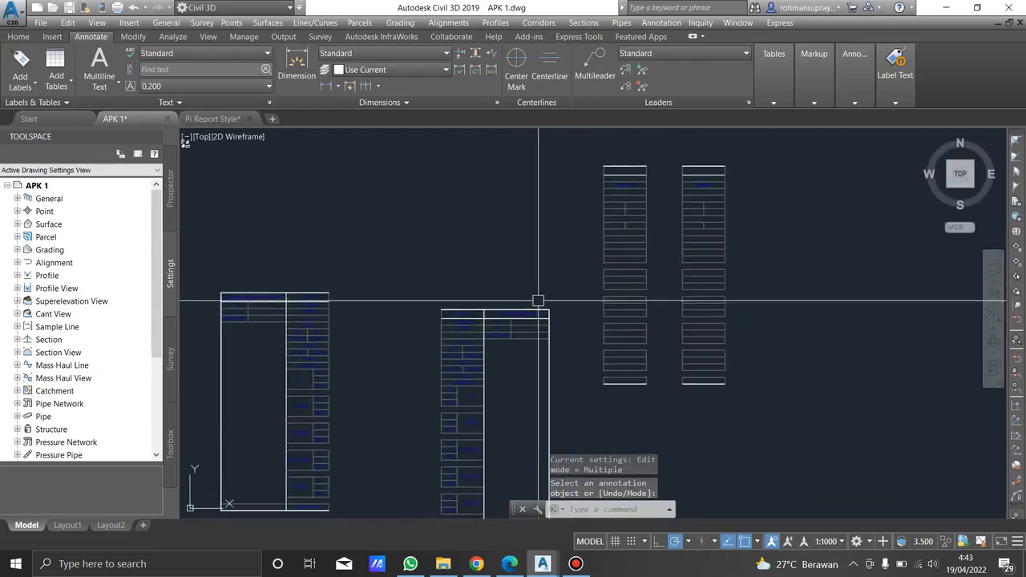
pyautogui.moveTo(538, 301); pyautogui.dragTo(582, 239, button='middle')
pyautogui.press('Escape')
pyautogui.click(411, 228)
pyautogui.press('Escape')
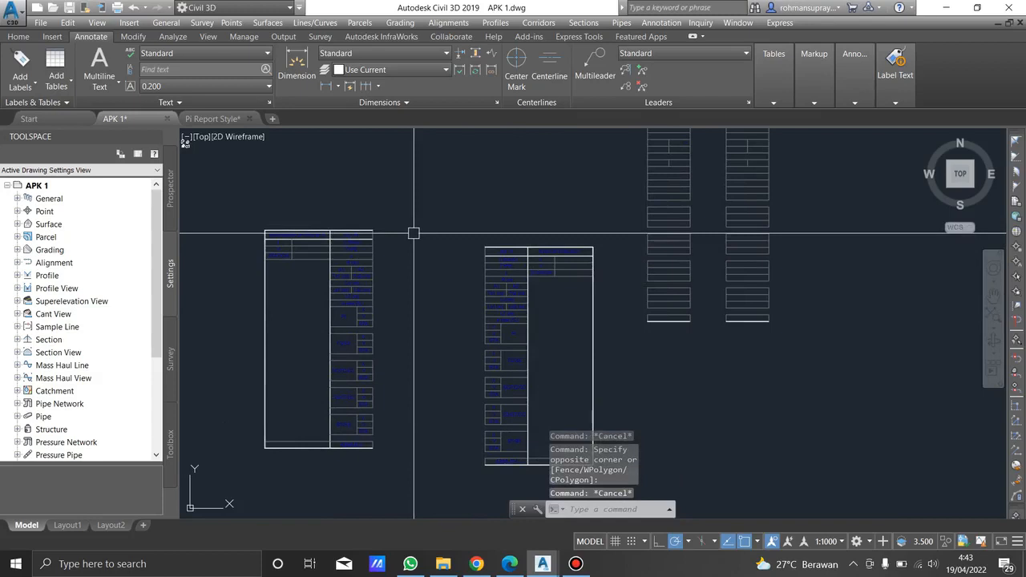
# - Draw a rectangle over the full outline of the BEGINNING OF PROJECT table and move it to empty space beneath the column tables
pyautogui.write('REC')
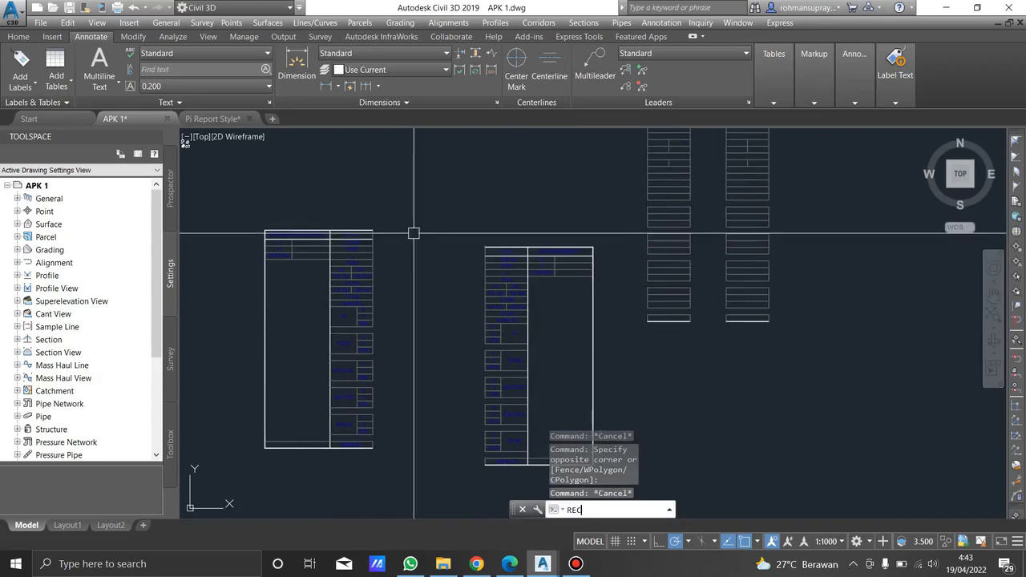
pyautogui.press('Return')
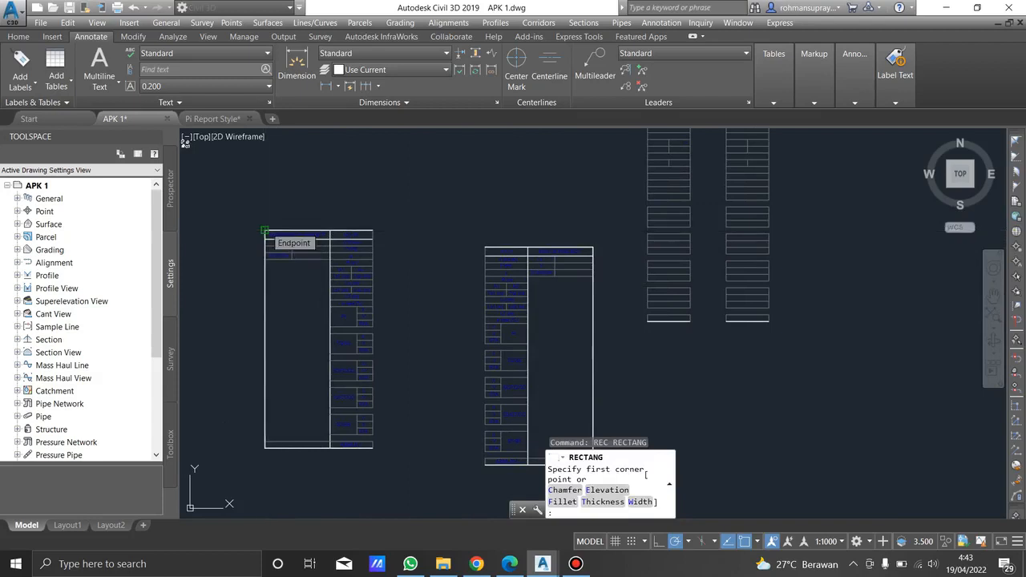
pyautogui.click(265, 231)
pyautogui.click(370, 453)
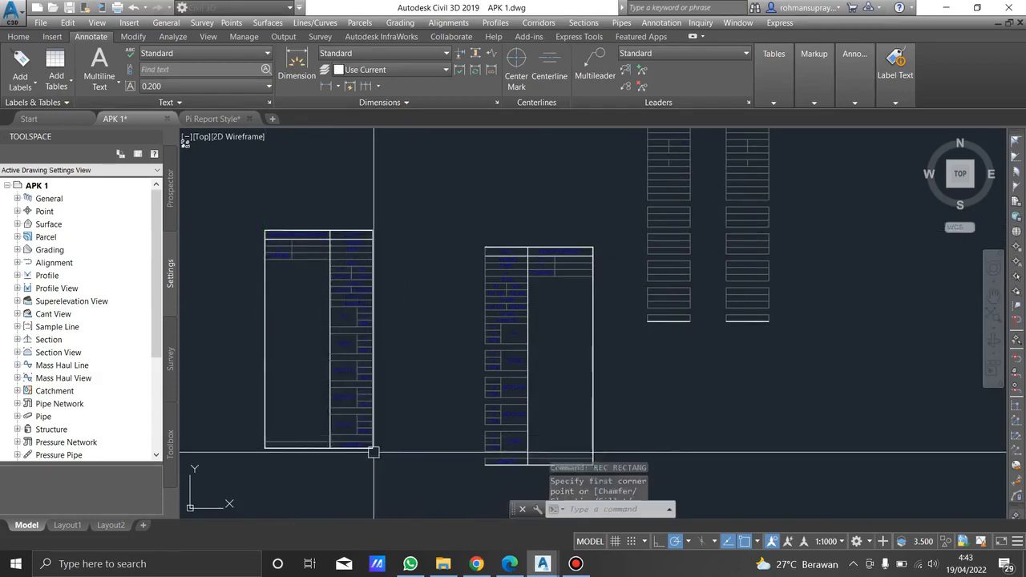
pyautogui.write('M')
pyautogui.press('Return')
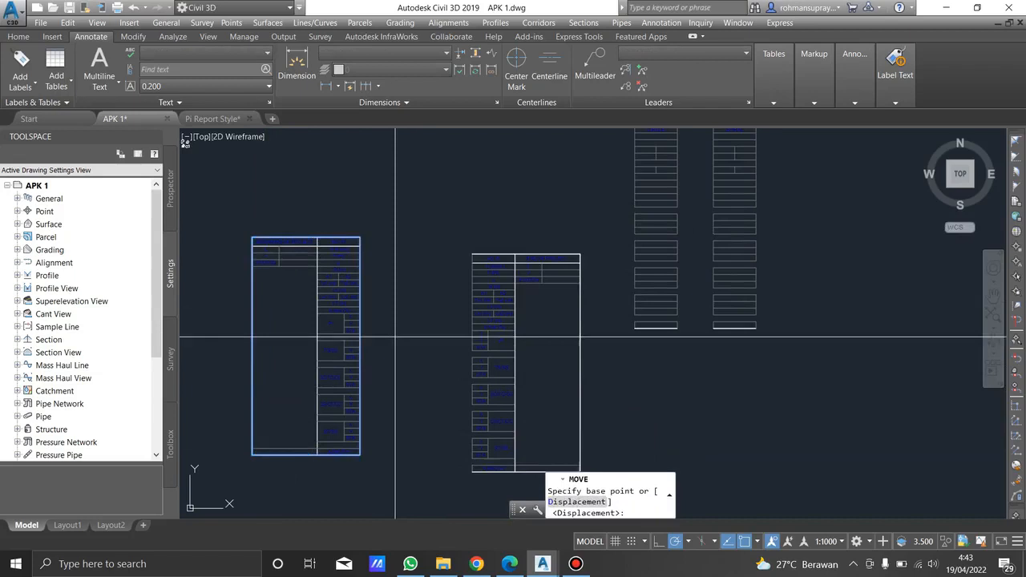
pyautogui.click(394, 336)
pyautogui.moveTo(454, 348); pyautogui.dragTo(412, 250, button='middle')
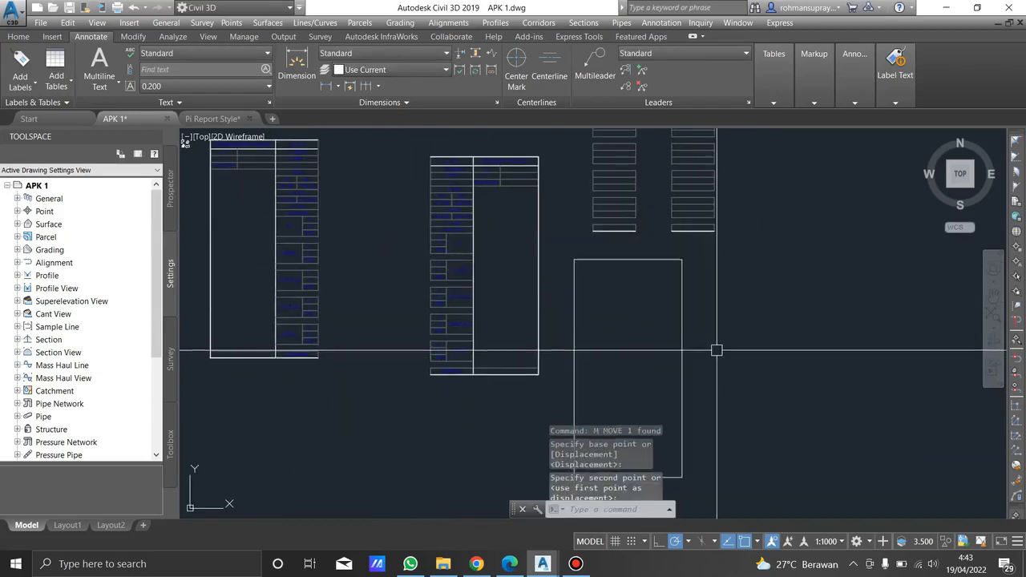
pyautogui.press('Escape')
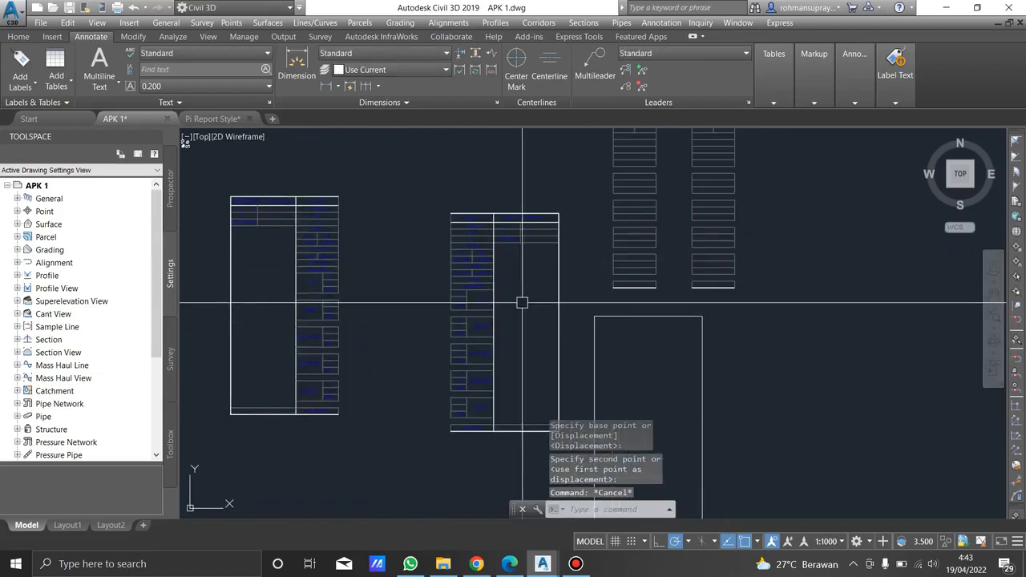
pyautogui.press('Escape')
# - Draw a rectangle over the full outline of the CIRCLE column table and move it to empty space beyond the SPIRAL column
pyautogui.write('rec')
pyautogui.press('Return')
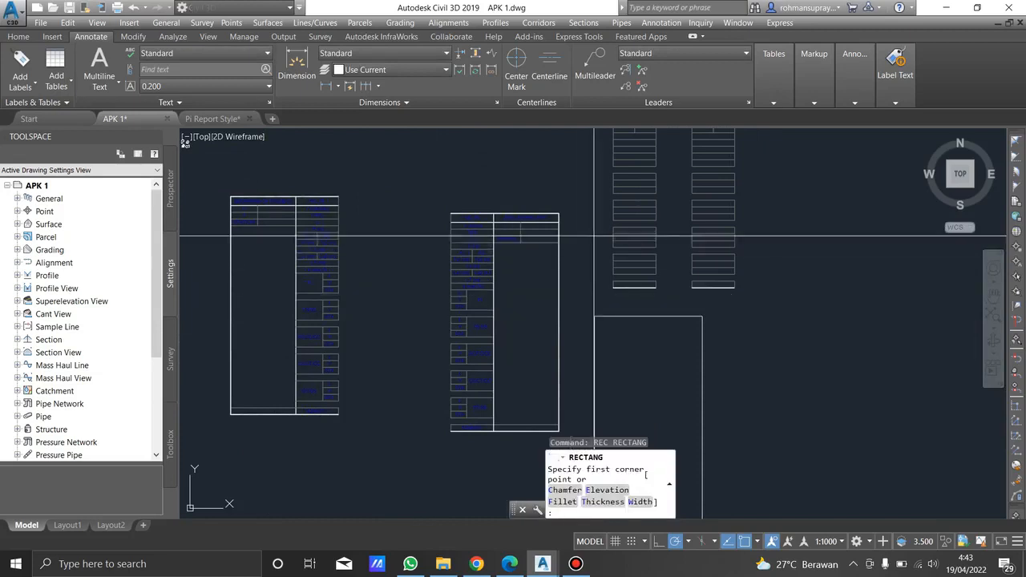
pyautogui.moveTo(598, 260); pyautogui.dragTo(532, 355, button='middle')
pyautogui.click(547, 164)
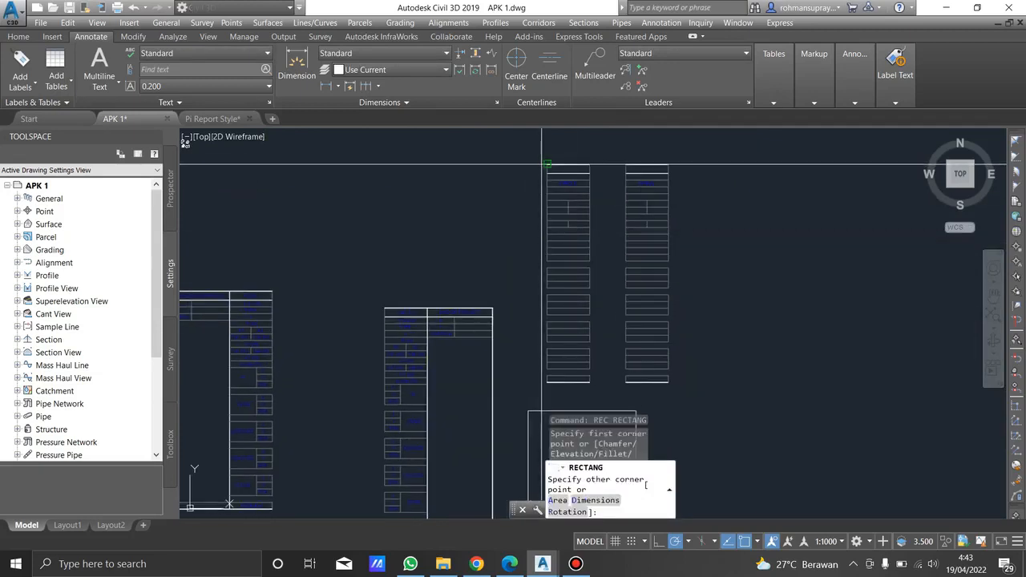
pyautogui.click(590, 382)
pyautogui.click(590, 342)
pyautogui.moveTo(613, 343); pyautogui.dragTo(593, 342, button='middle')
pyautogui.write('m')
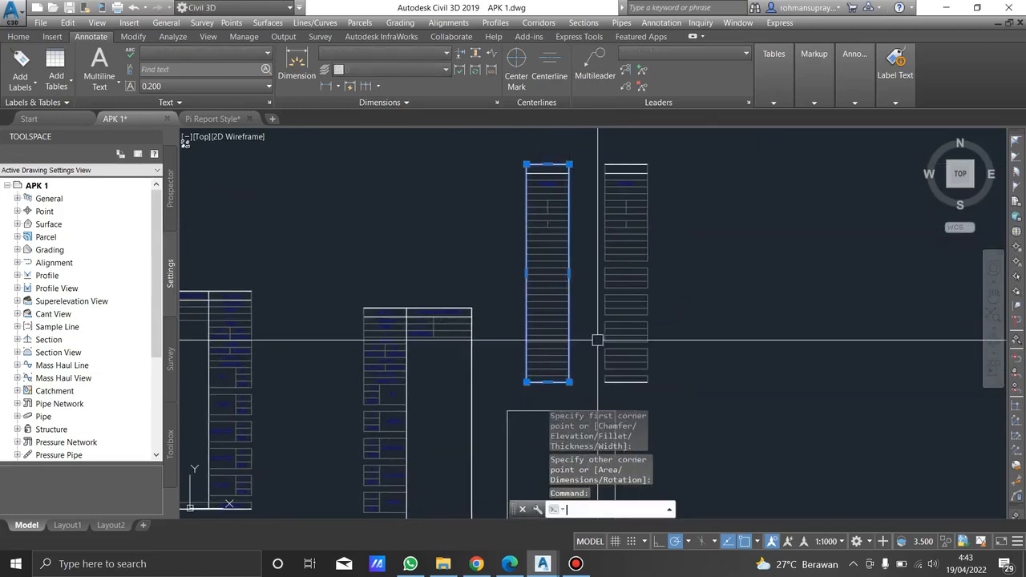
pyautogui.press('Return')
pyautogui.click(586, 330)
pyautogui.click(761, 327)
pyautogui.press('Escape')
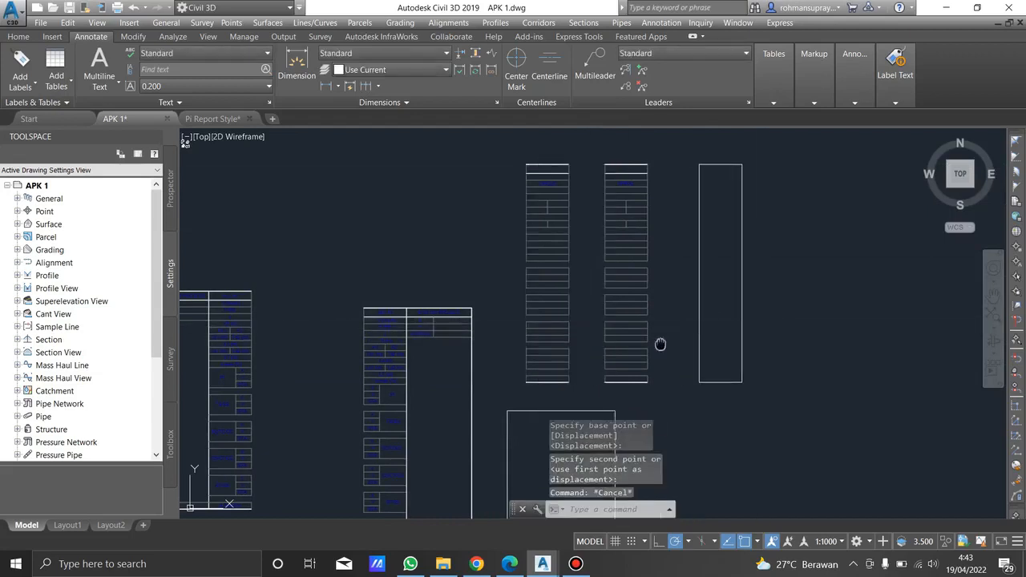
# - Create a wipeout from the large rectangle beneath the column tables, keeping its original polyline
pyautogui.moveTo(662, 343); pyautogui.dragTo(704, 197, button='middle')
pyautogui.press('Escape')
pyautogui.moveTo(421, 264)
pyautogui.mouseDown(button='middle')
pyautogui.moveTo(650, 268)
pyautogui.moveTo(426, 270)
pyautogui.mouseUp(button='middle')
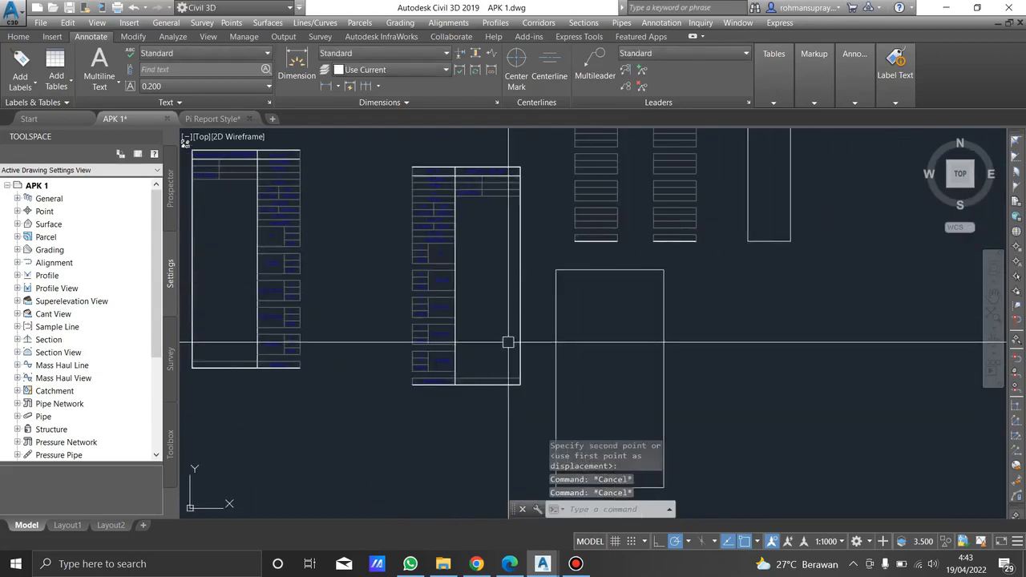
pyautogui.write('wip')
pyautogui.press('Return')
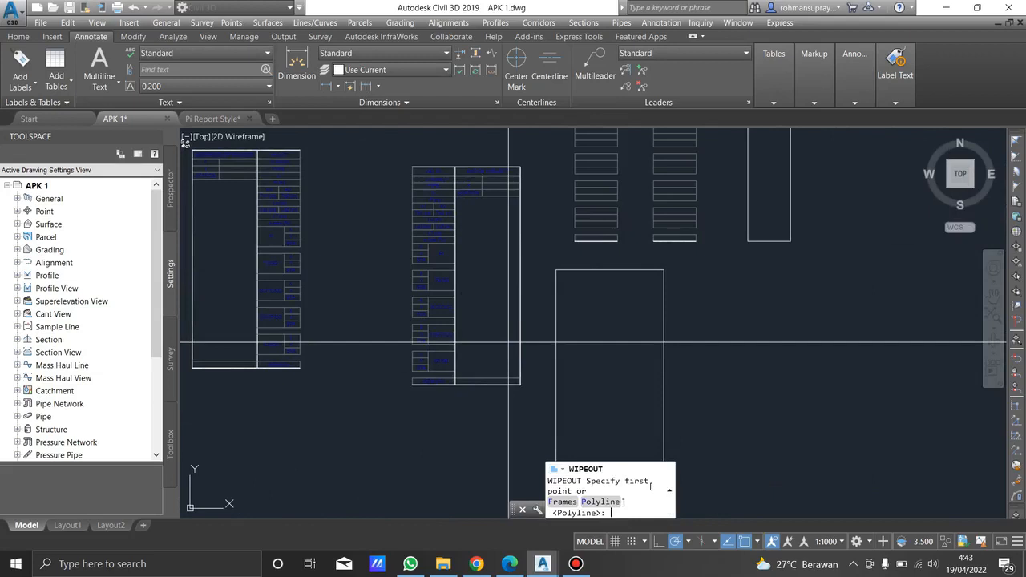
pyautogui.write('p')
pyautogui.press('Return')
pyautogui.click(556, 346)
pyautogui.press('Return')
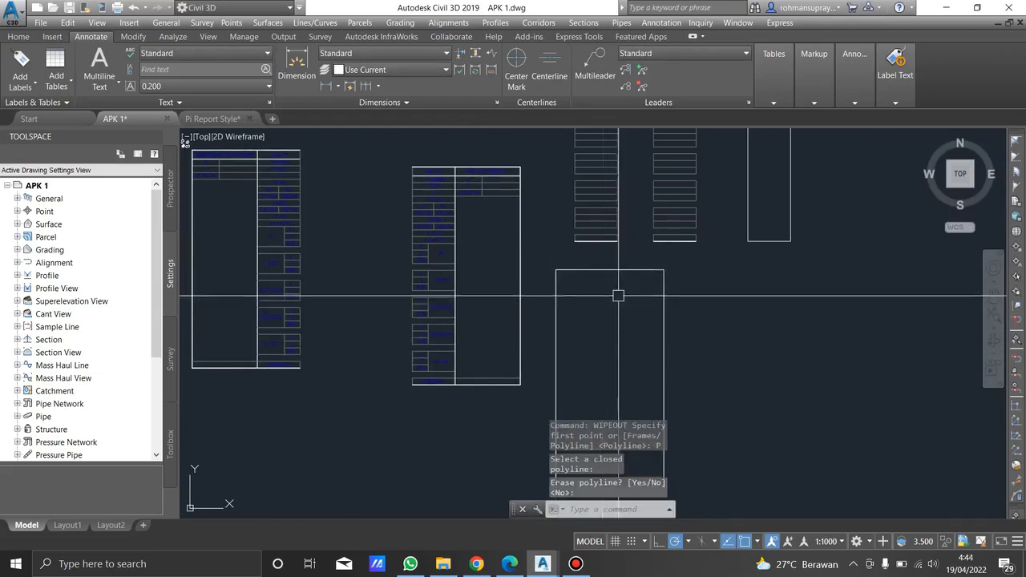
# - Create a wipeout from the narrow rectangle beyond the SPIRAL column, keeping its original polyline
pyautogui.moveTo(618, 296); pyautogui.dragTo(471, 405, button='middle')
pyautogui.press('Return')
pyautogui.press('Return')
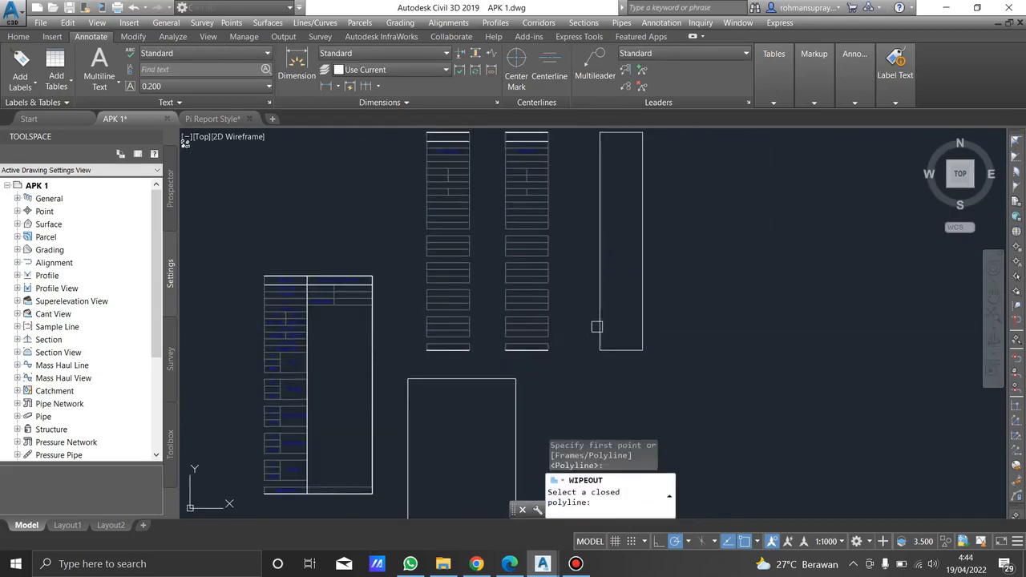
pyautogui.click(600, 332)
pyautogui.press('Return')
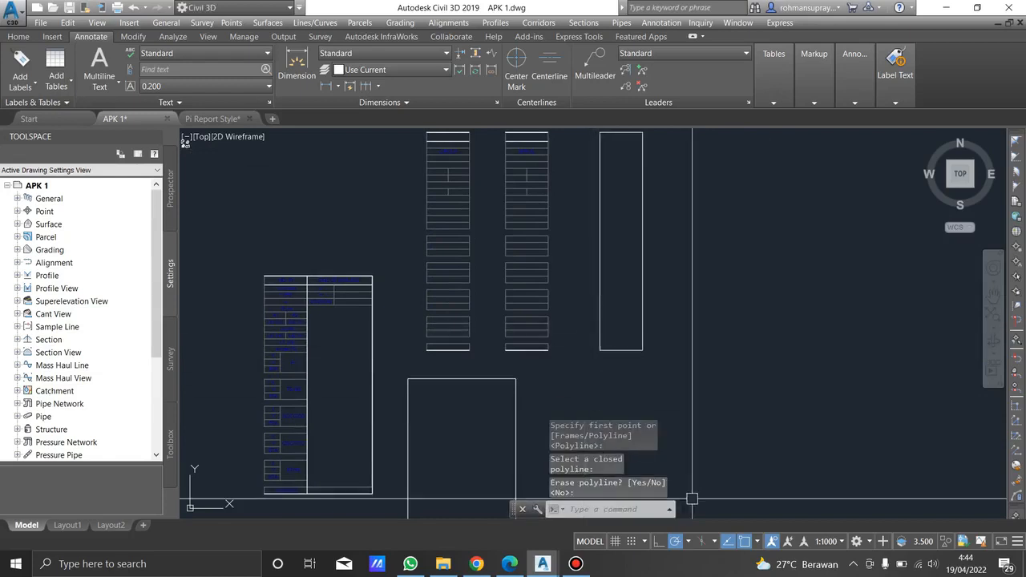
# - Start a block definition from the entire BEGINNING OF PROJECT table and name it FRAME START LABEL ALIGNMENTS
pyautogui.press('F7')
pyautogui.press('F7')
pyautogui.moveTo(535, 360); pyautogui.dragTo(796, 294, button='middle')
pyautogui.click(449, 232)
pyautogui.click(460, 266)
pyautogui.press('Escape')
pyautogui.moveTo(450, 231); pyautogui.dragTo(526, 227, button='middle')
pyautogui.click(493, 481)
pyautogui.click(342, 264)
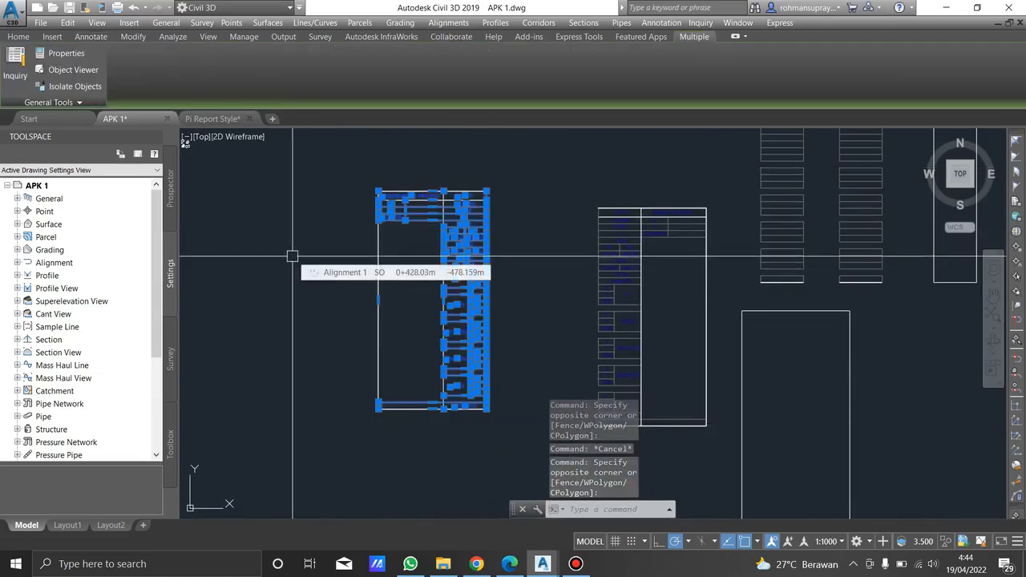
pyautogui.write('B')
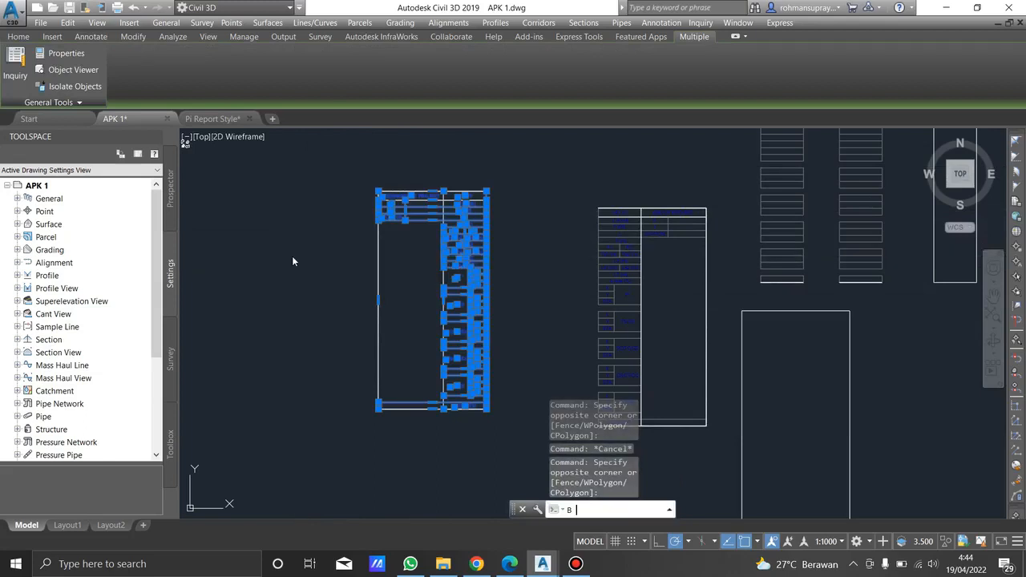
pyautogui.press('Return')
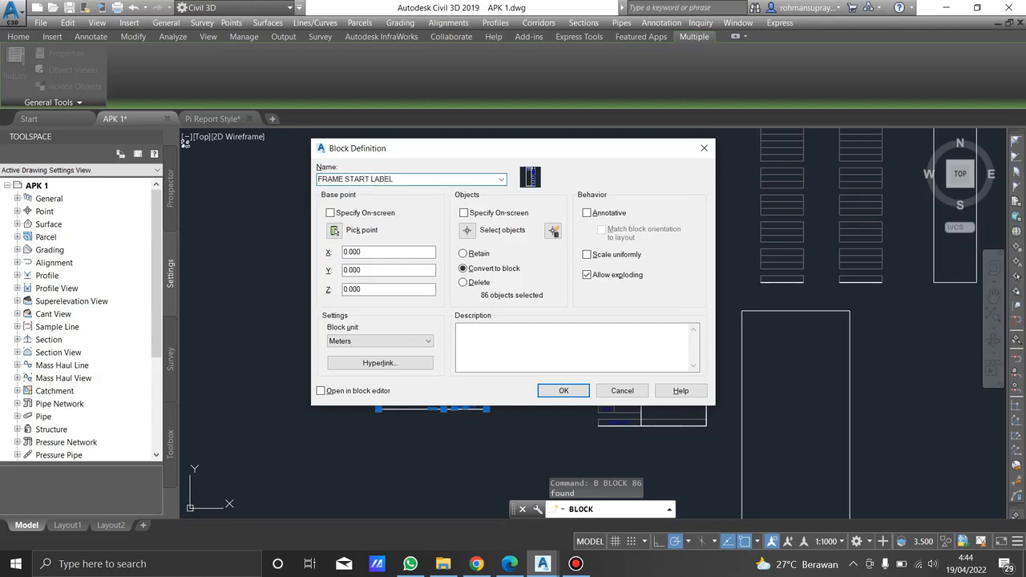
pyautogui.write('ALIGNMENTS')
# - Set the start frame block's base point at the table's upper-right corner and create it after checking the PI report sample in the PDF
pyautogui.click(335, 230)
pyautogui.scroll(4, 557, 190)
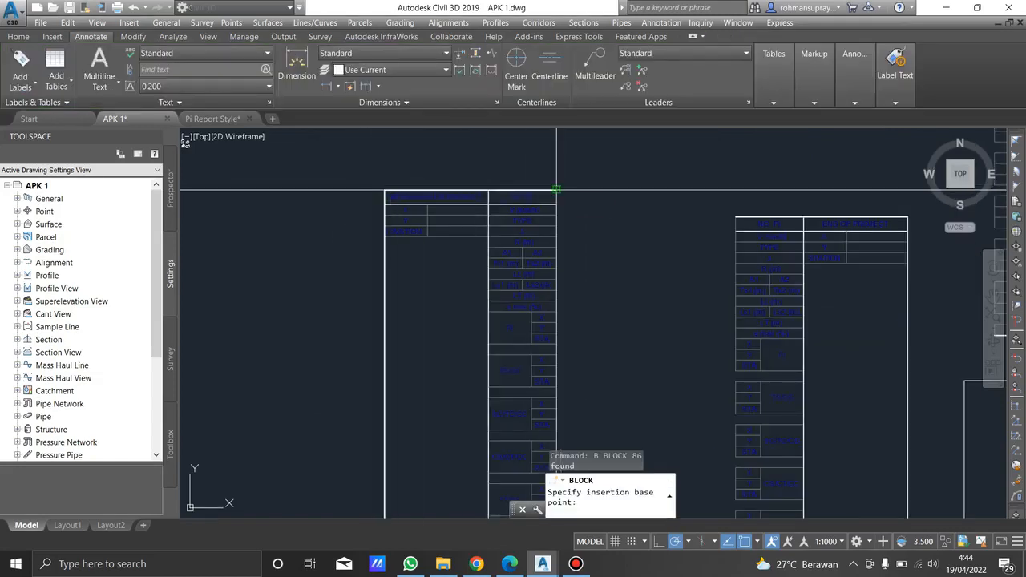
pyautogui.click(557, 190)
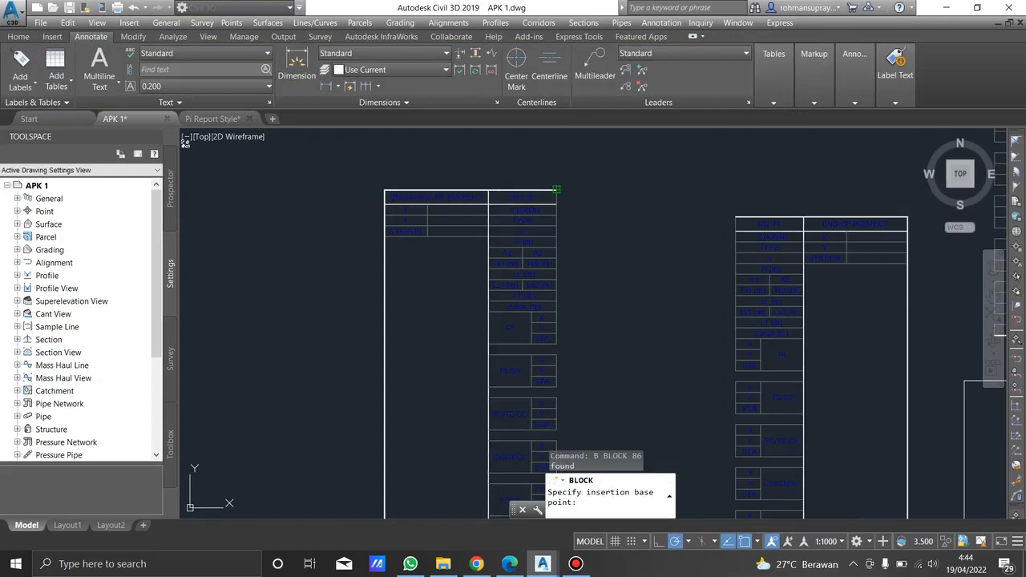
pyautogui.click(510, 564)
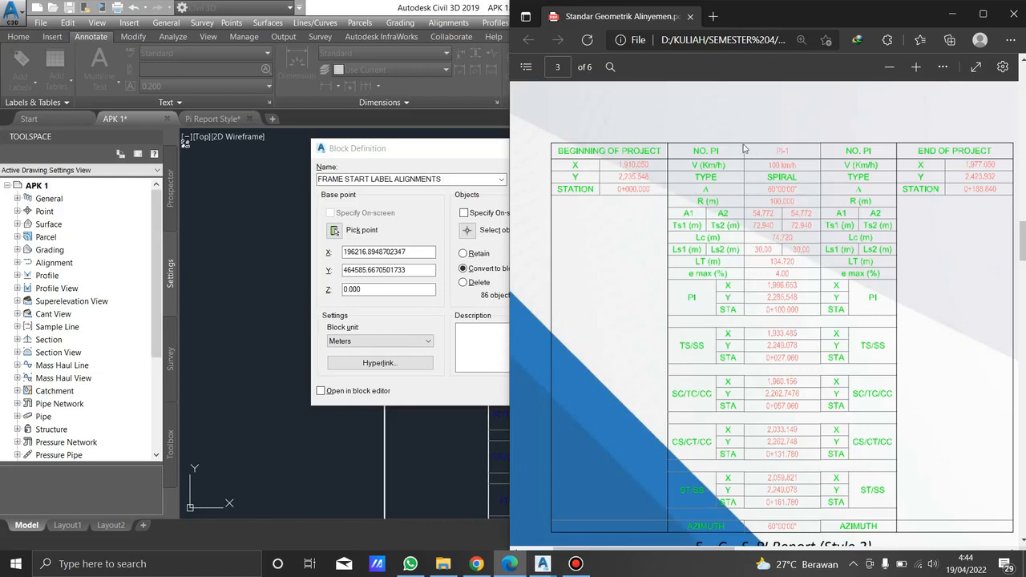
pyautogui.click(952, 13)
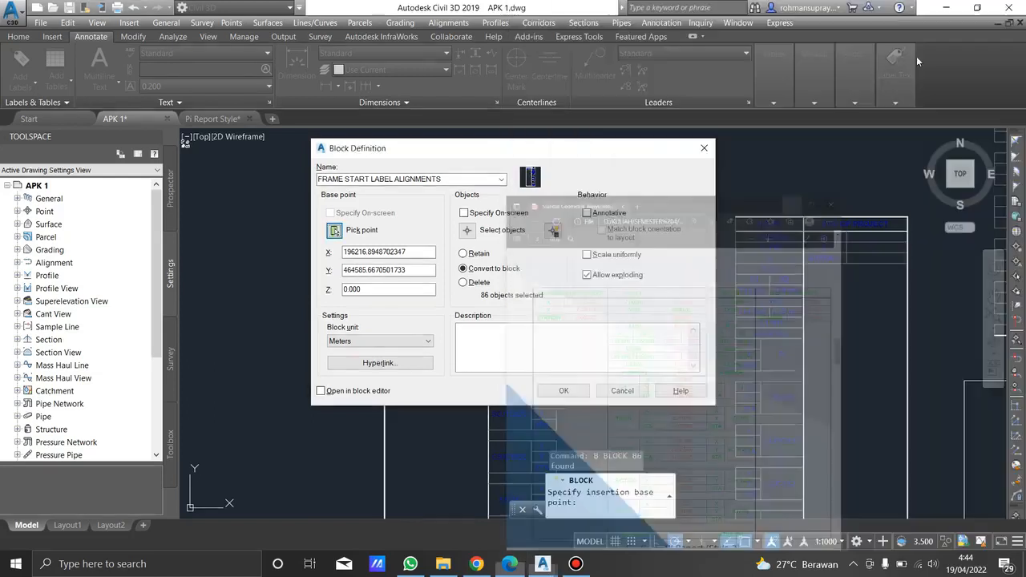
pyautogui.click(563, 390)
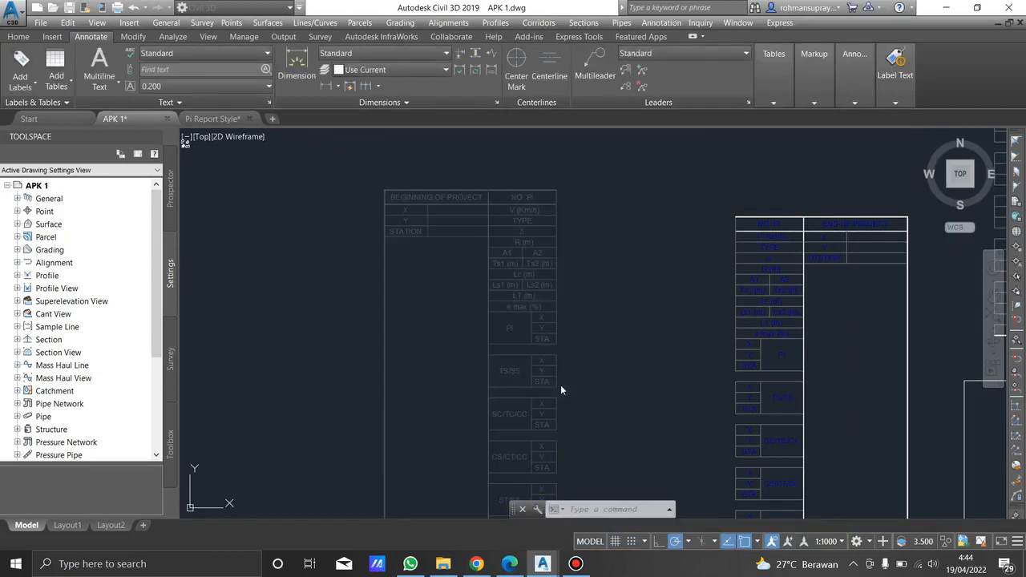
# - Start a block definition from the entire END OF PROJECT table and name it FRAME END LABEL ALIGNMENTS
pyautogui.scroll(-5, 408, 252)
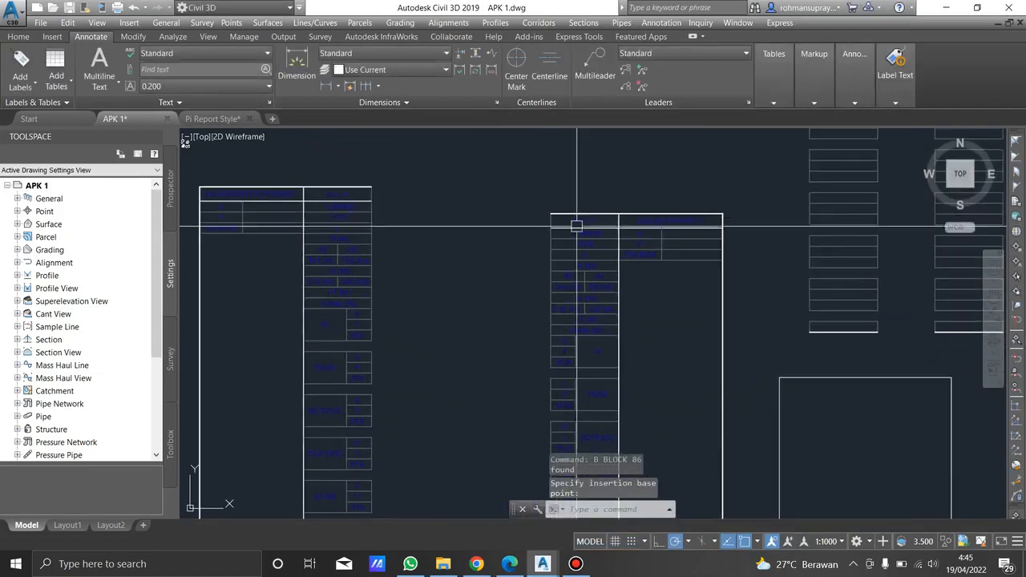
pyautogui.moveTo(544, 221); pyautogui.dragTo(507, 211, button='middle')
pyautogui.click(471, 172)
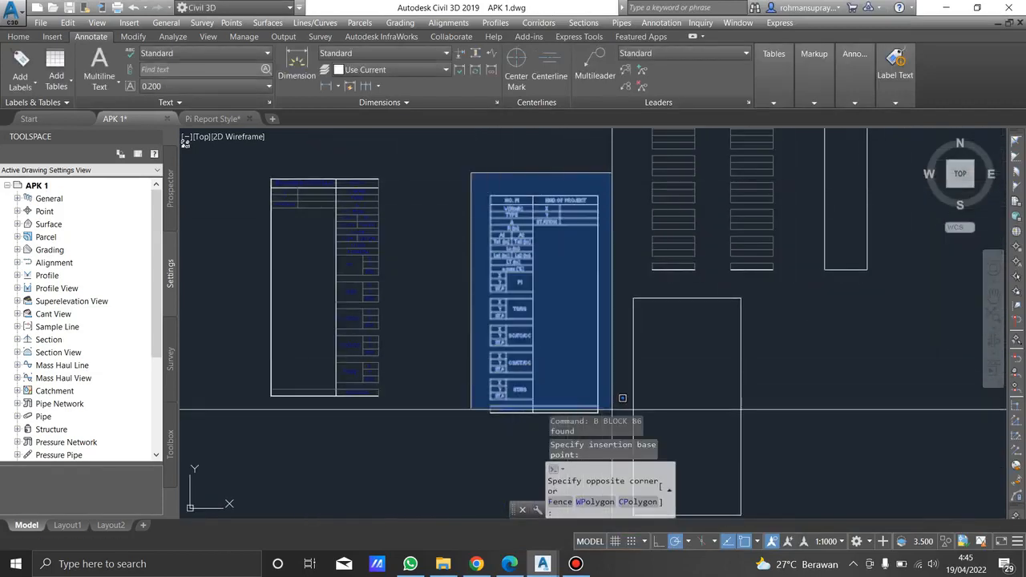
pyautogui.moveTo(631, 399); pyautogui.dragTo(548, 313, button='middle')
pyautogui.click(590, 366)
pyautogui.write('b')
pyautogui.press('Return')
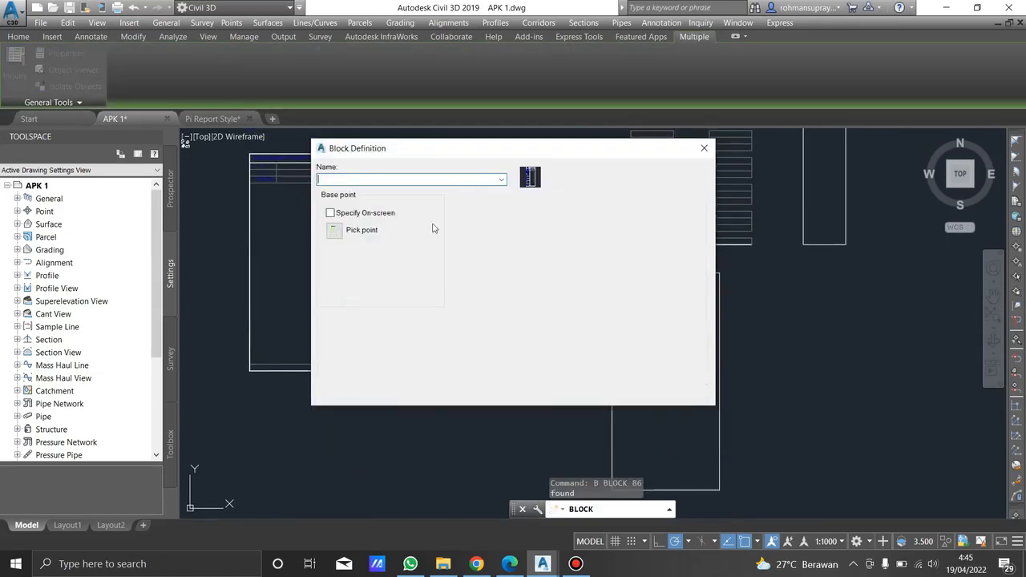
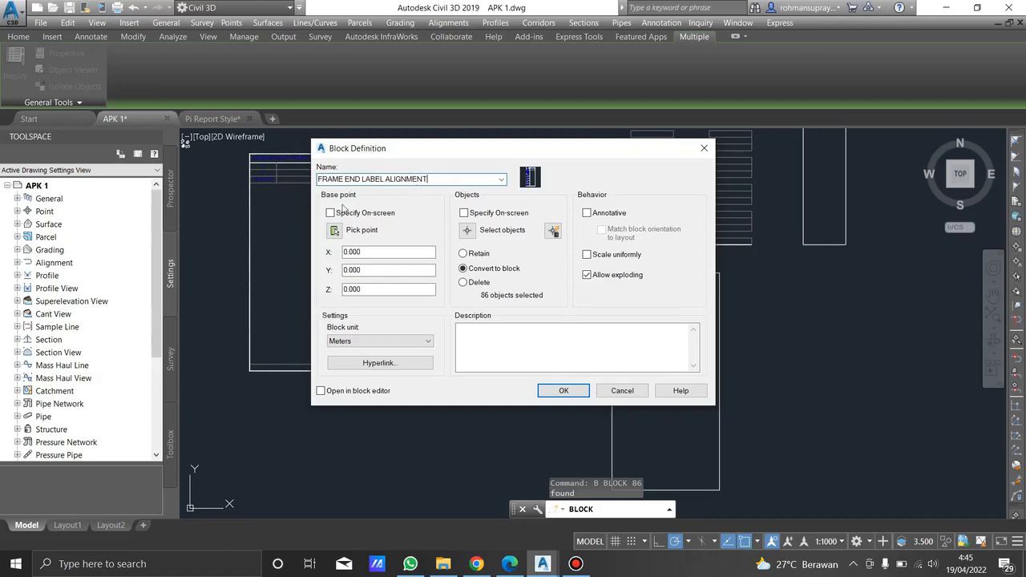
pyautogui.write('S')
# - Set the end frame block's base point at the table's upper-left corner and create it after checking the PDF sample again
pyautogui.click(335, 230)
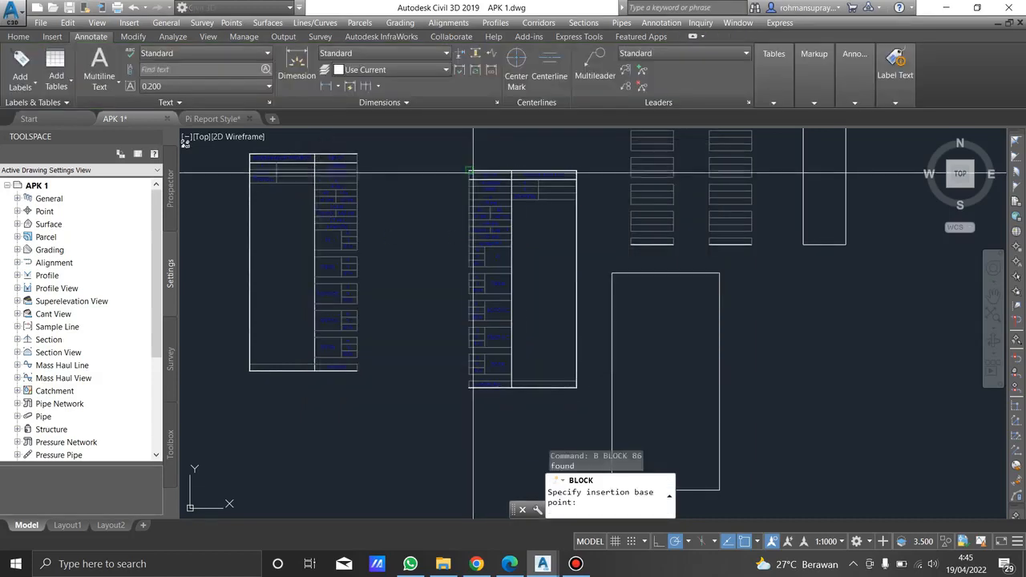
pyautogui.click(469, 170)
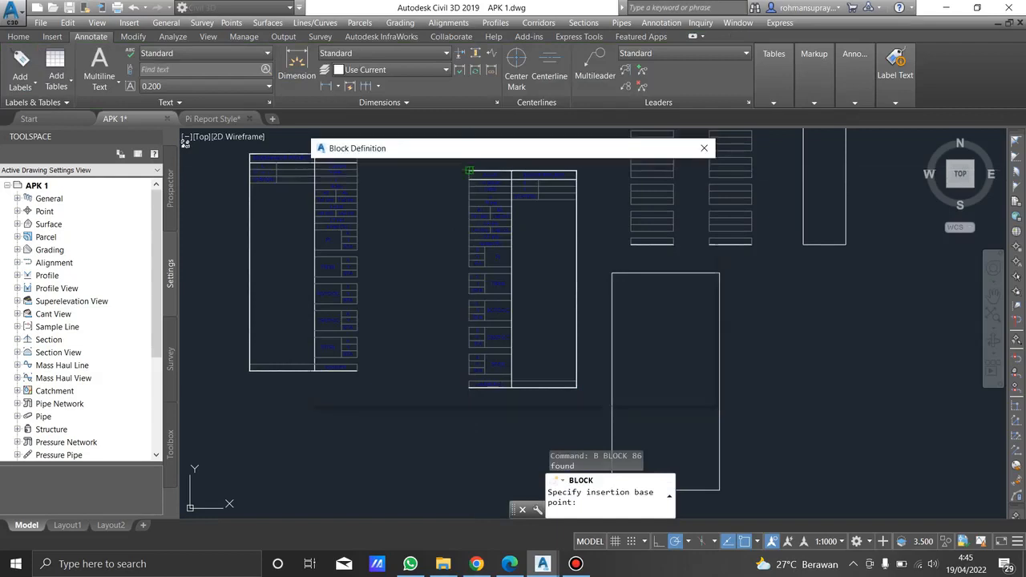
pyautogui.click(509, 563)
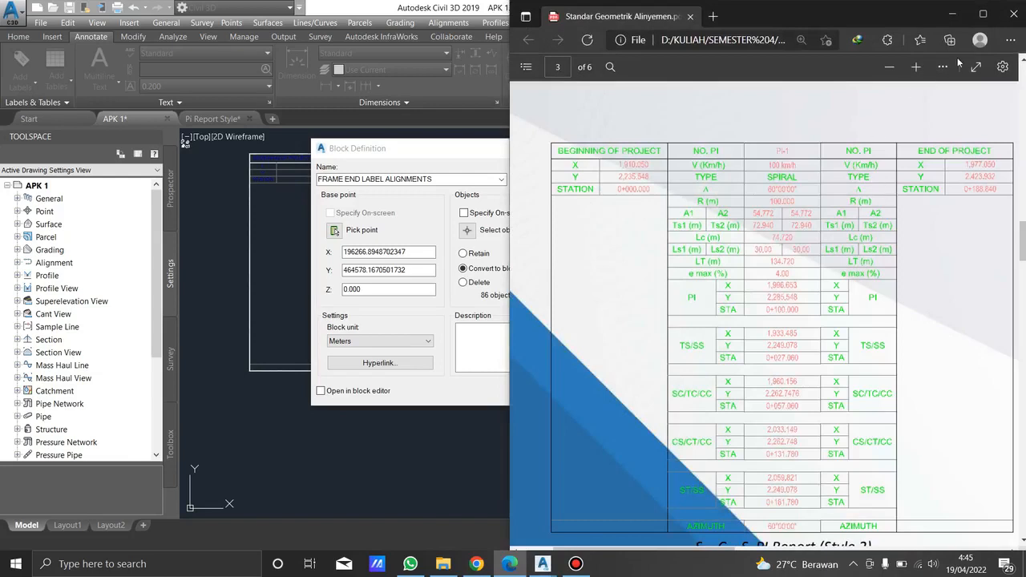
pyautogui.click(951, 14)
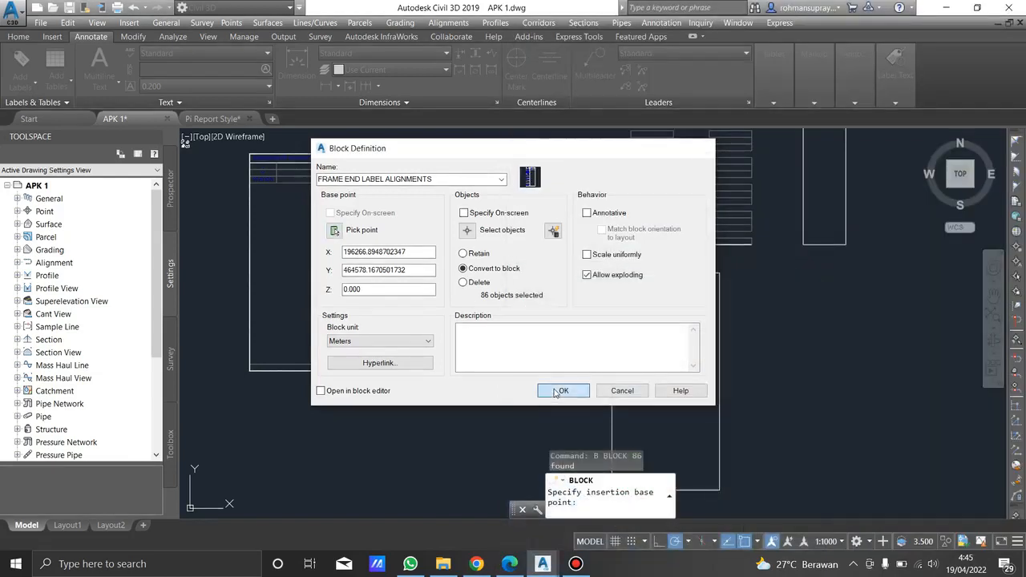
pyautogui.click(561, 390)
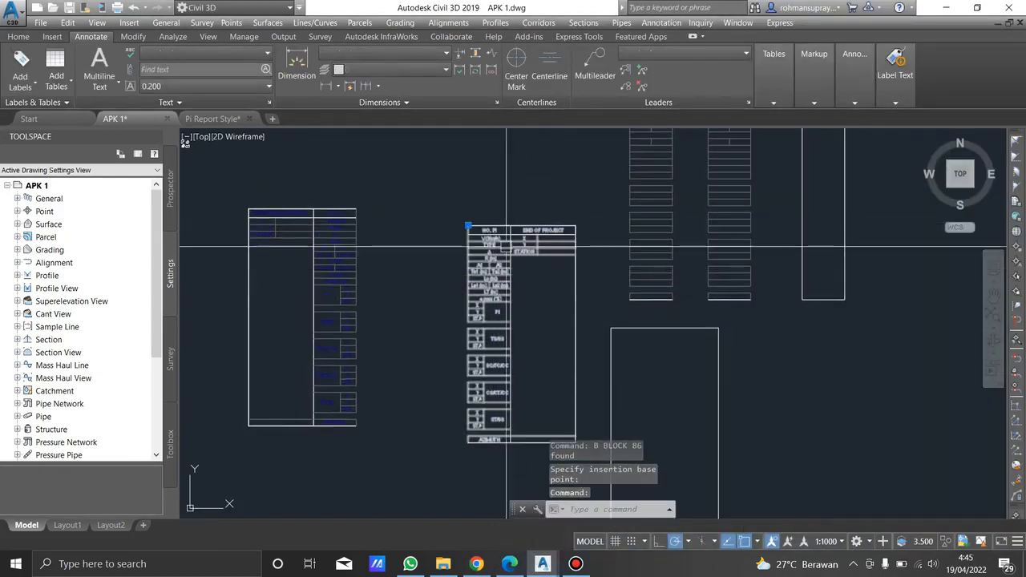
pyautogui.press('Escape')
# - Copy the large rectangle together with its wipeout into the empty space directly to its right
pyautogui.moveTo(693, 388); pyautogui.dragTo(614, 315, button='middle')
pyautogui.click(655, 343)
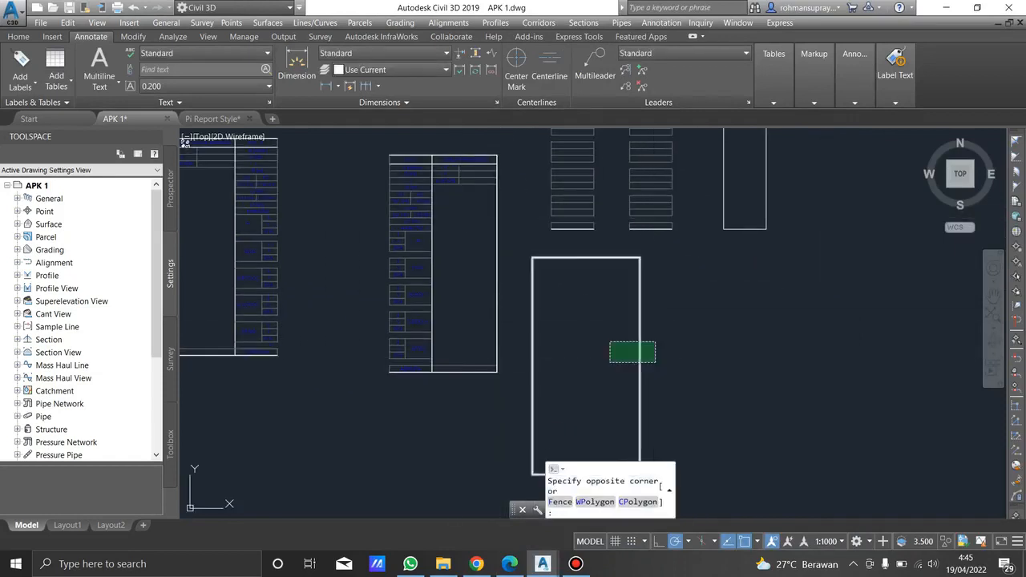
pyautogui.click(609, 363)
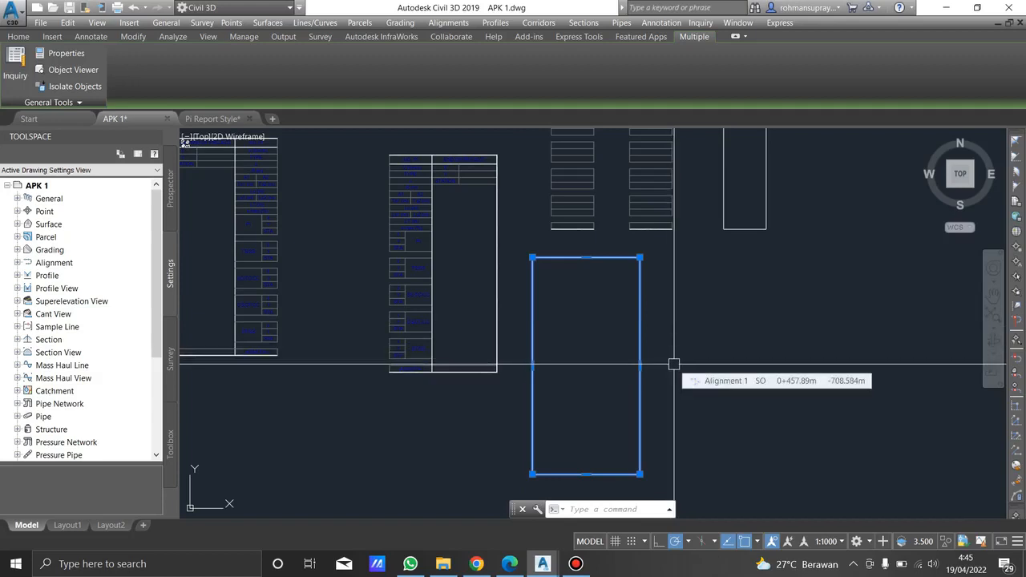
pyautogui.click(673, 364)
pyautogui.press('Escape')
pyautogui.moveTo(670, 360); pyautogui.dragTo(553, 342)
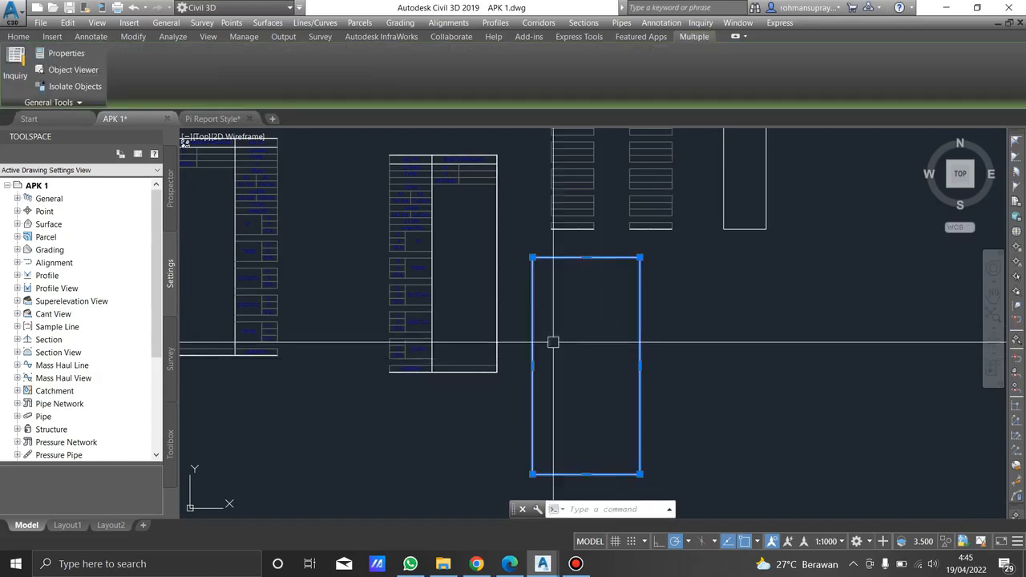
pyautogui.write('co')
pyautogui.press('Return')
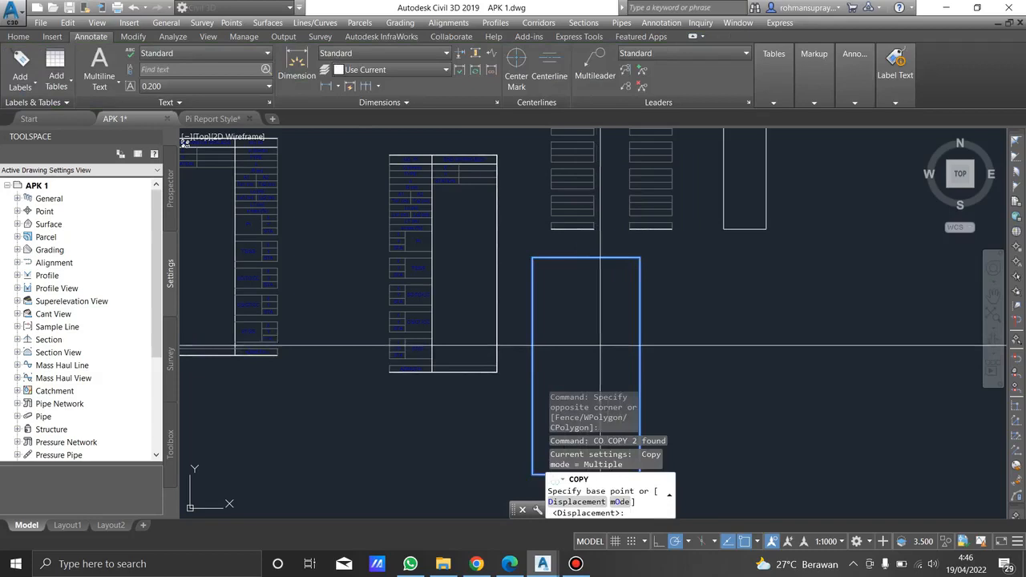
pyautogui.click(589, 362)
pyautogui.click(732, 362)
pyautogui.press('Escape')
# - Define the original large wipeout rectangle as block WIPEOUT START LABEL, with its base point at the upper-right corner
pyautogui.click(641, 372)
pyautogui.write('b')
pyautogui.press('Return')
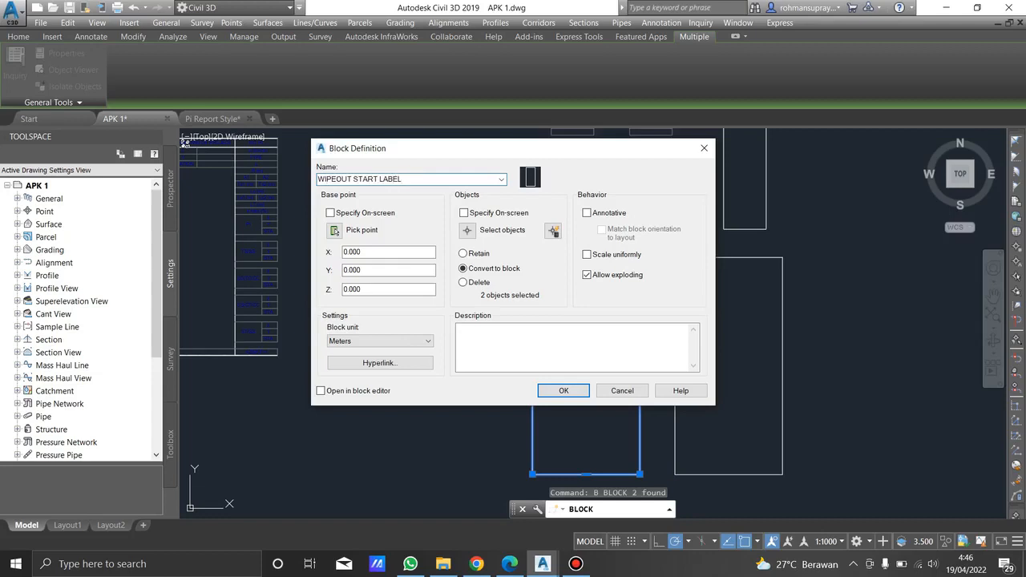
pyautogui.click(335, 230)
pyautogui.click(639, 257)
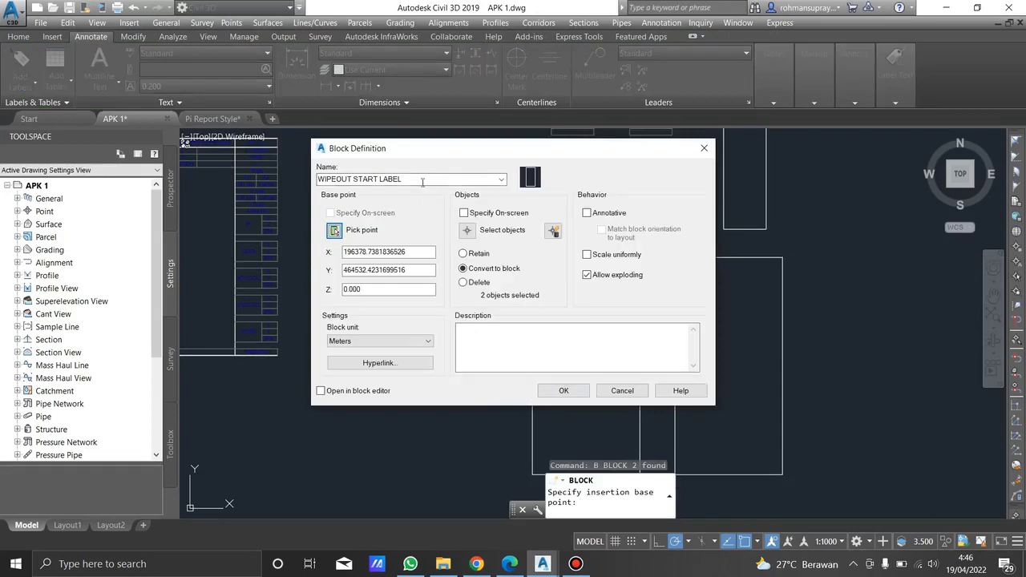
pyautogui.click(563, 391)
# - Define the copied wipeout rectangle as block WIPEOUT END LABEL, with its base point at the upper-left corner
pyautogui.click(688, 338)
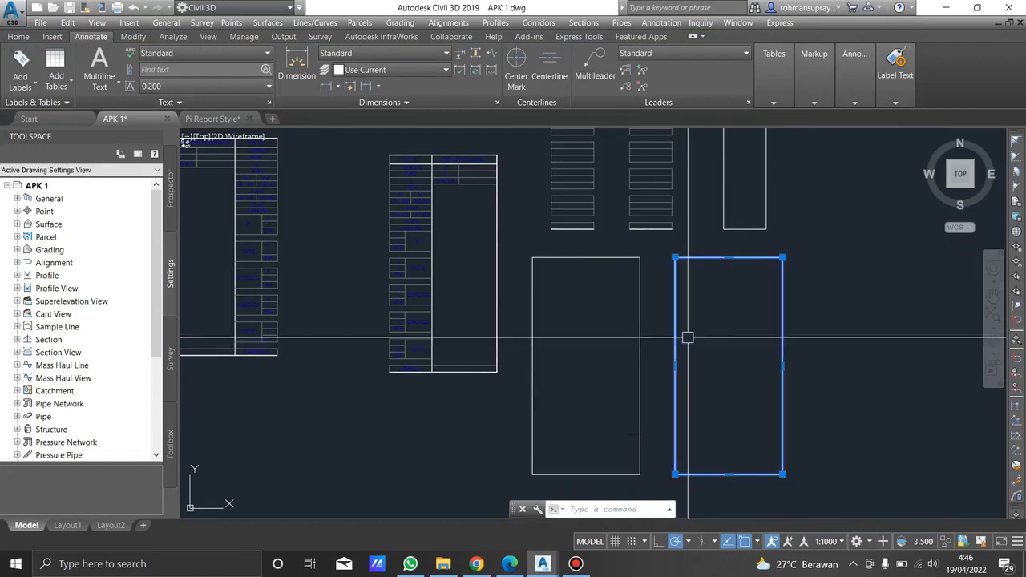
pyautogui.write('b')
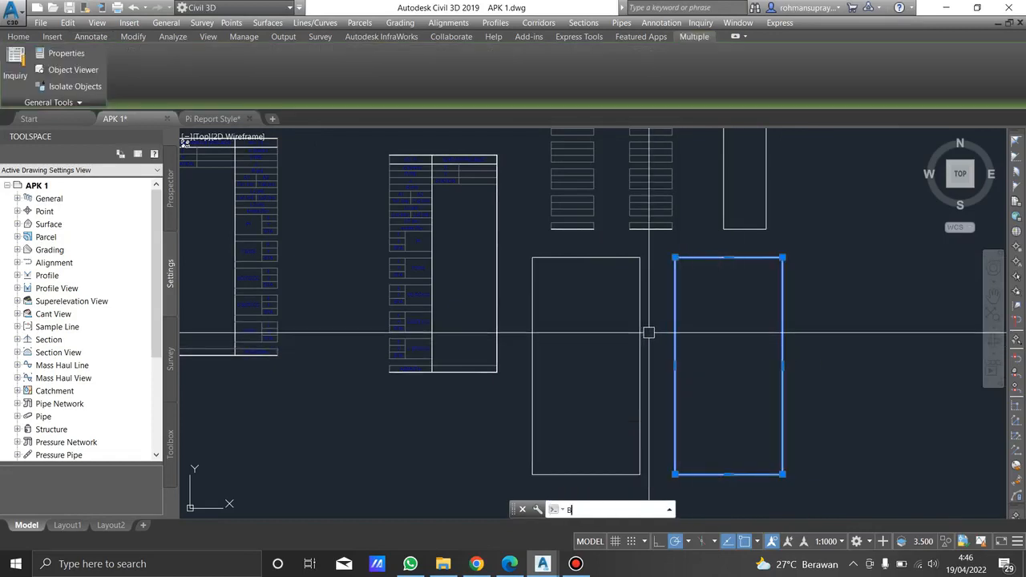
pyautogui.press('Return')
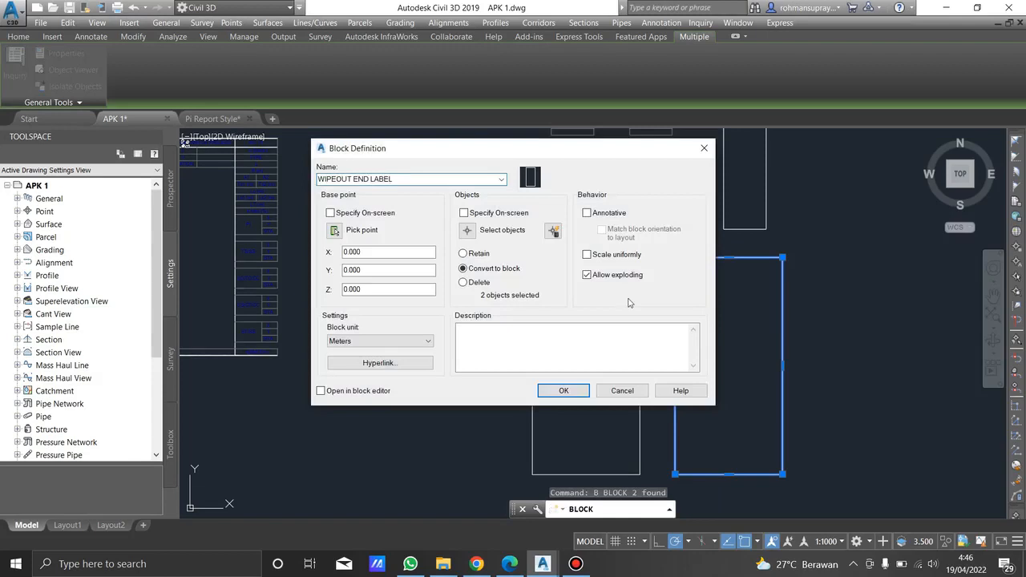
pyautogui.click(334, 230)
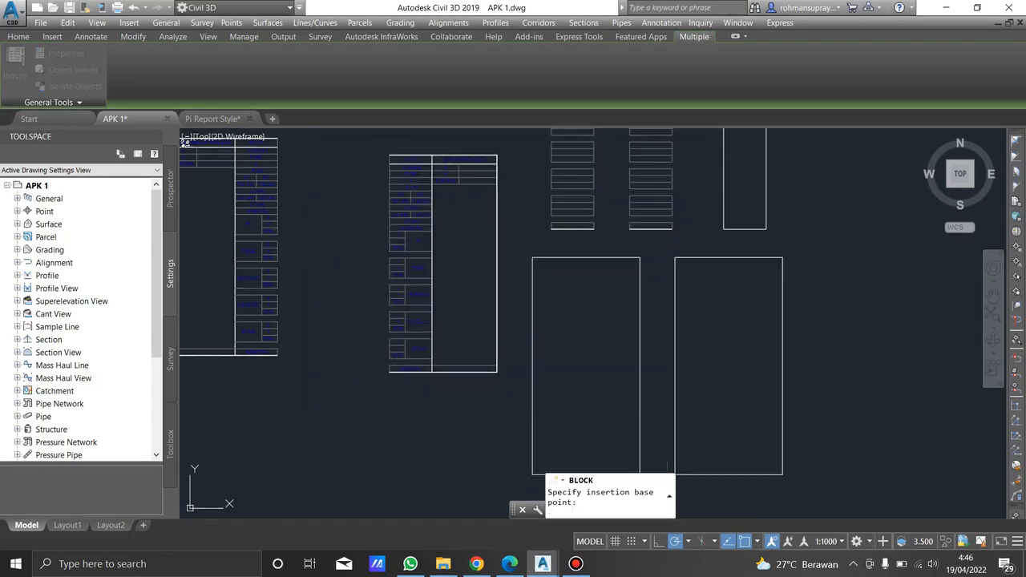
pyautogui.click(609, 246)
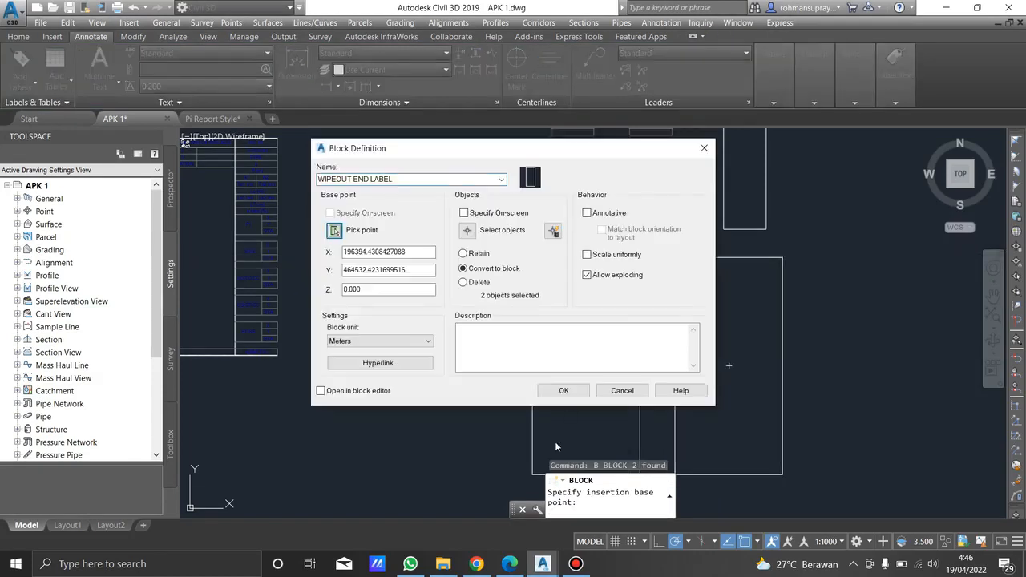
pyautogui.click(564, 391)
# - Examine the beginning of the alignment around STA 0+000 and its first station labels
pyautogui.scroll(-5, 458, 275)
pyautogui.moveTo(469, 282); pyautogui.dragTo(526, 240, button='middle')
pyautogui.scroll(3, 604, 219)
pyautogui.scroll(-3, 481, 275)
pyautogui.moveTo(481, 275); pyautogui.dragTo(753, 224, button='middle')
pyautogui.moveTo(625, 261); pyautogui.dragTo(946, 259, button='middle')
pyautogui.scroll(4, 411, 244)
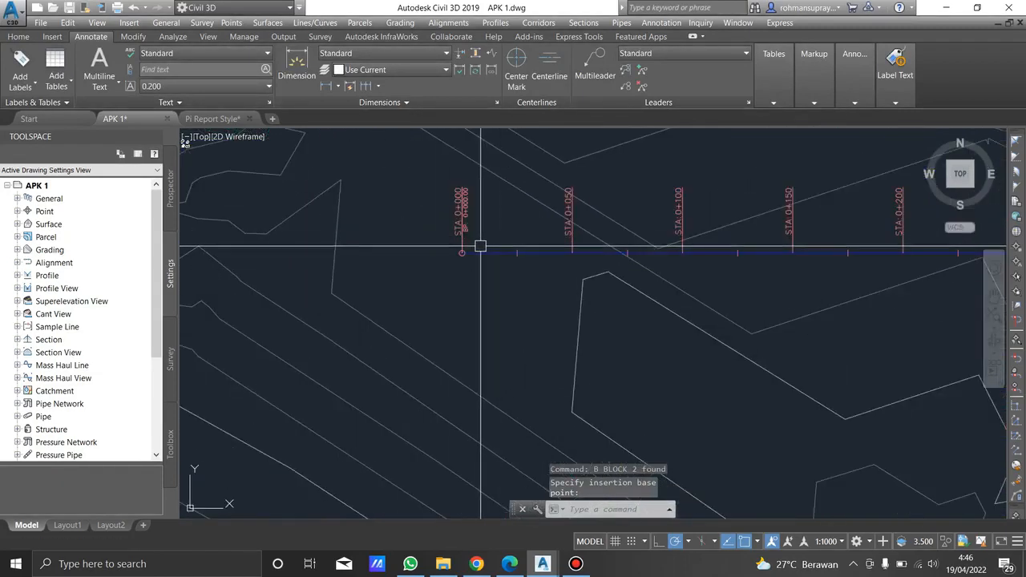
pyautogui.moveTo(524, 250); pyautogui.dragTo(431, 286, button='middle')
pyautogui.scroll(-1, 390, 292)
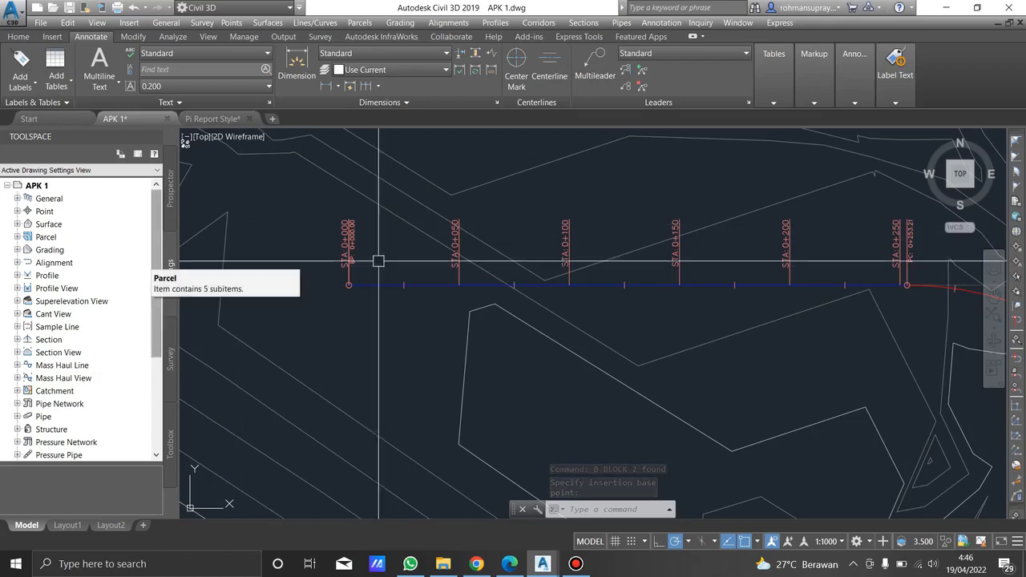
# - Start adding labels to the alignment, with the label type set to Station Offset - Fixed Point
pyautogui.click(419, 284)
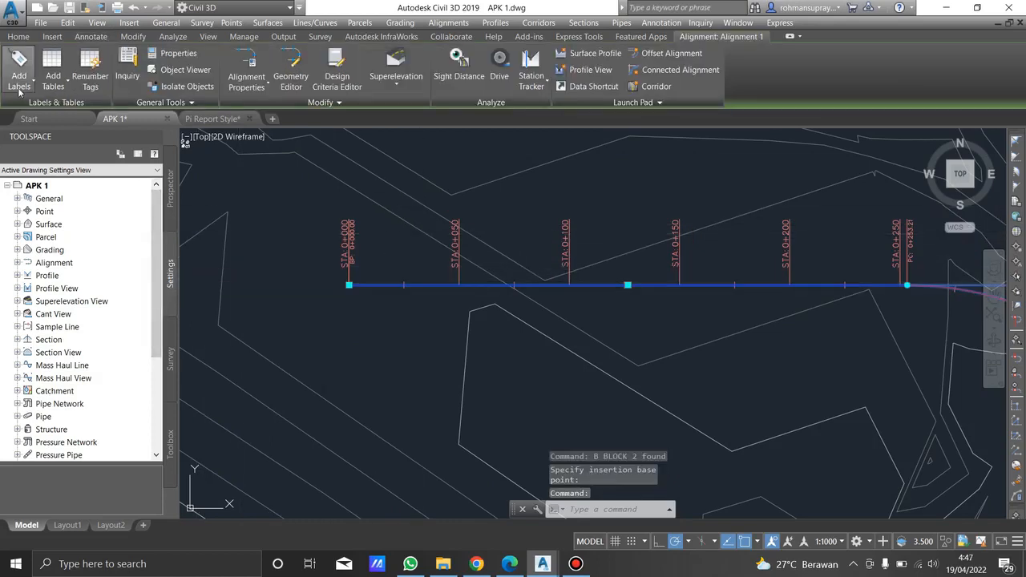
pyautogui.click(20, 80)
pyautogui.click(65, 113)
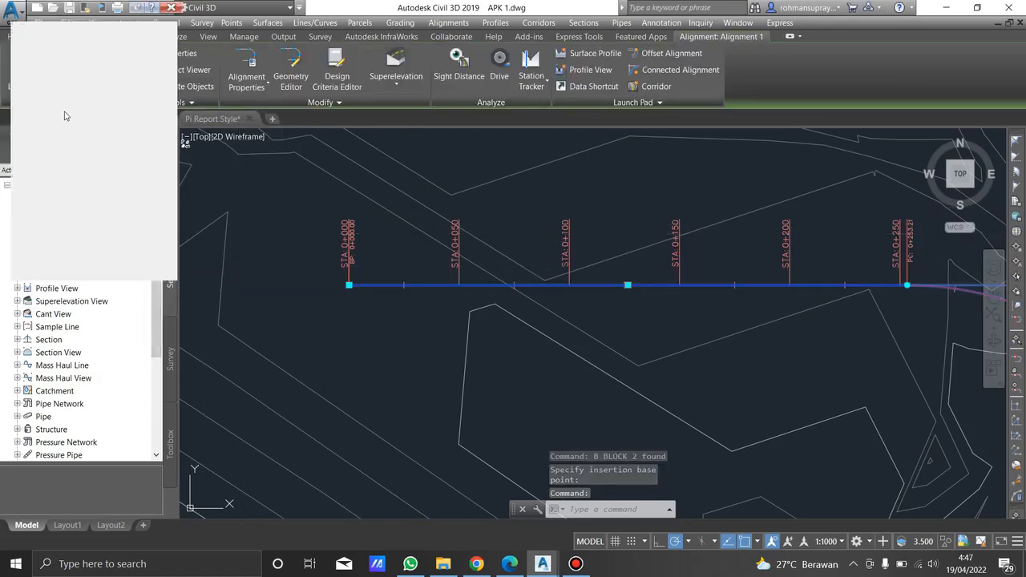
pyautogui.click(87, 72)
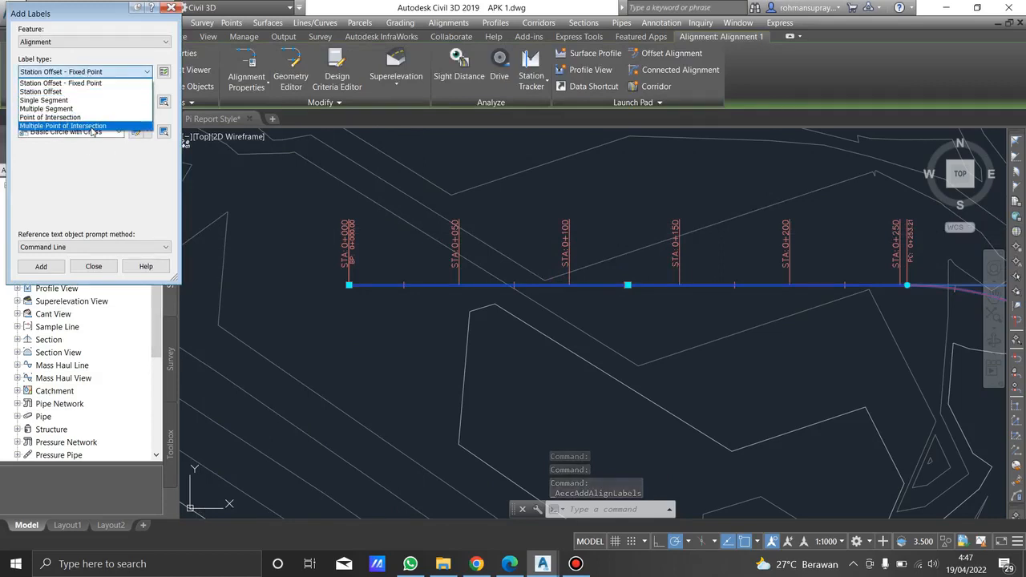
pyautogui.press('Escape')
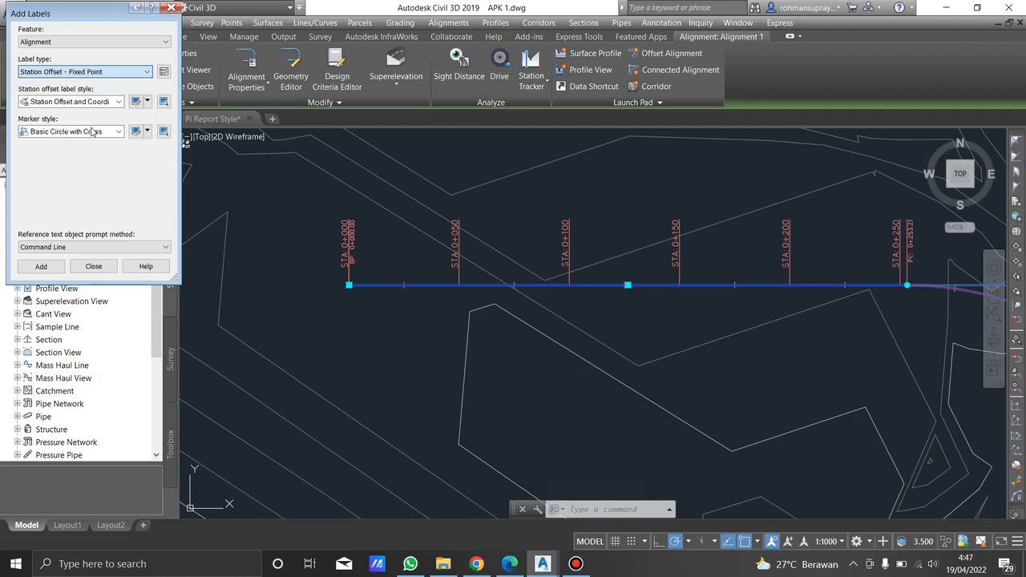
pyautogui.click(118, 102)
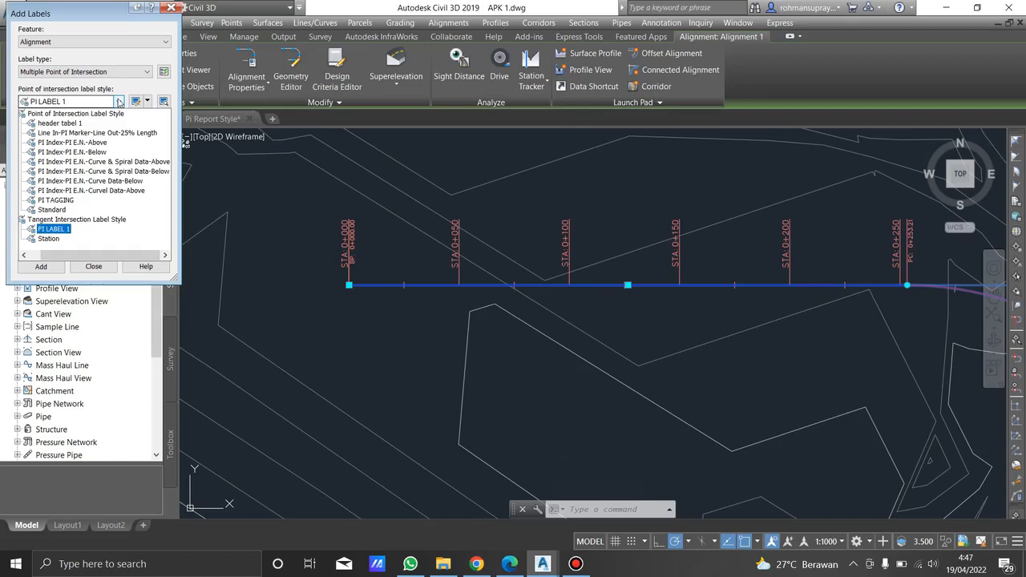
pyautogui.click(118, 102)
pyautogui.click(119, 72)
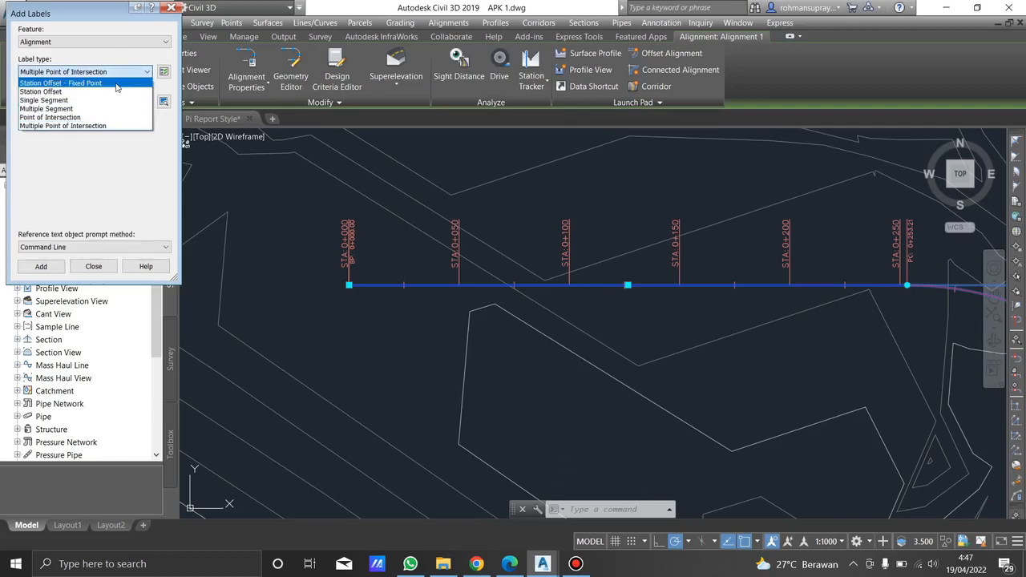
pyautogui.click(117, 83)
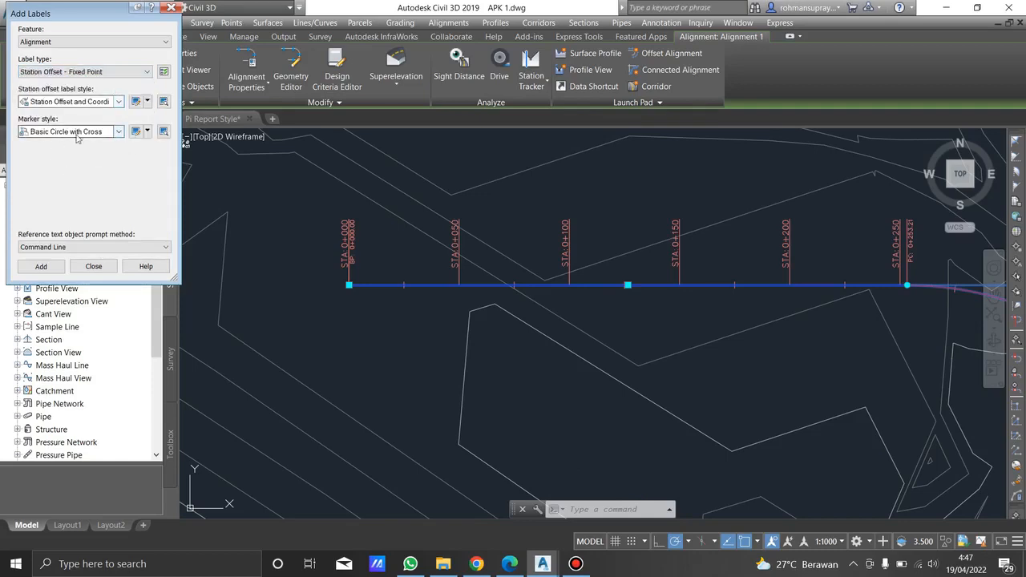
# - Set the marker style for the station offset labels to <none>
pyautogui.click(118, 131)
pyautogui.scroll(1, 56, 170)
pyautogui.click(38, 143)
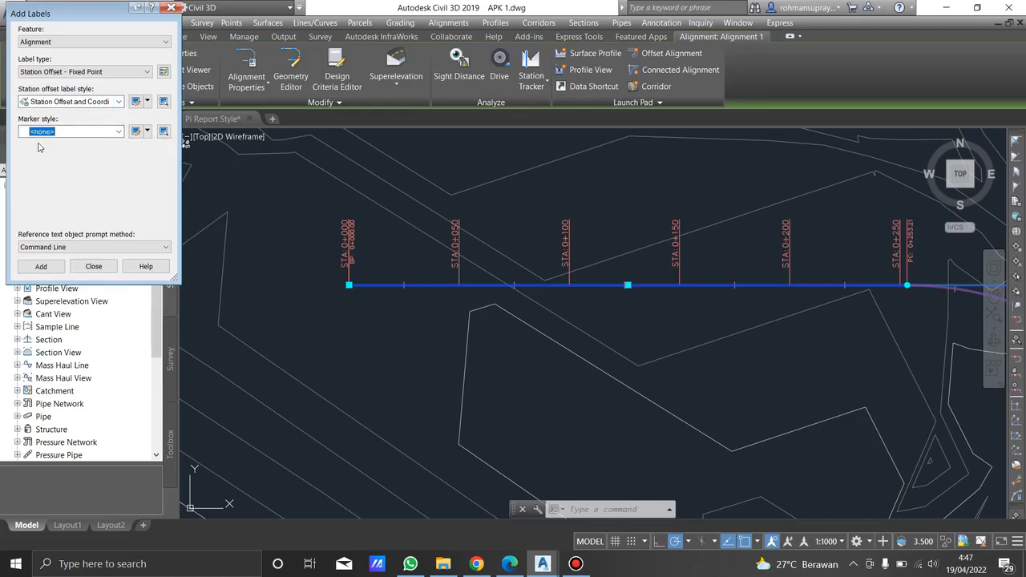
# - Create a new station offset label style named START LABEL ALIGMENT
pyautogui.click(118, 102)
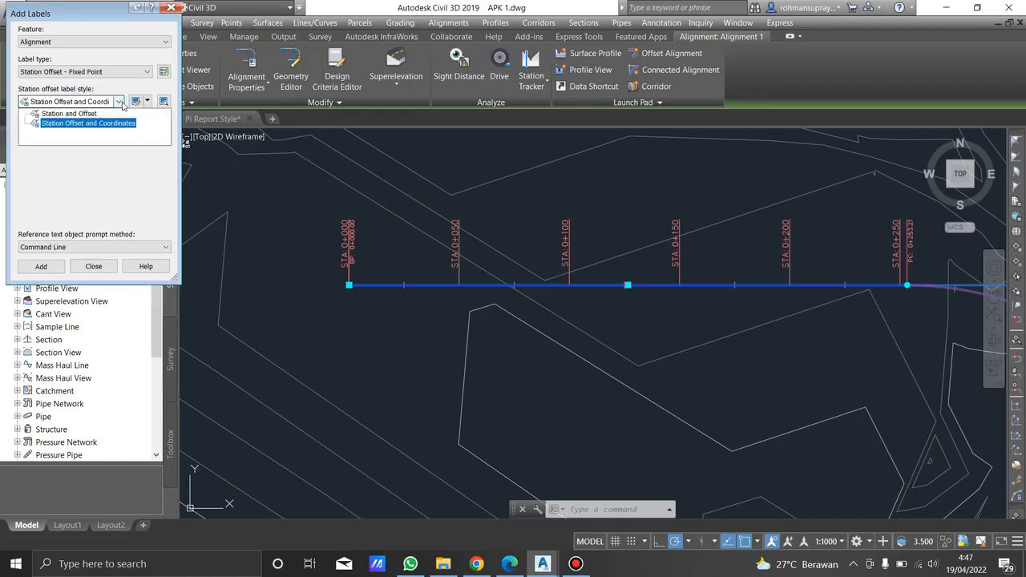
pyautogui.click(122, 105)
pyautogui.click(146, 102)
pyautogui.click(170, 117)
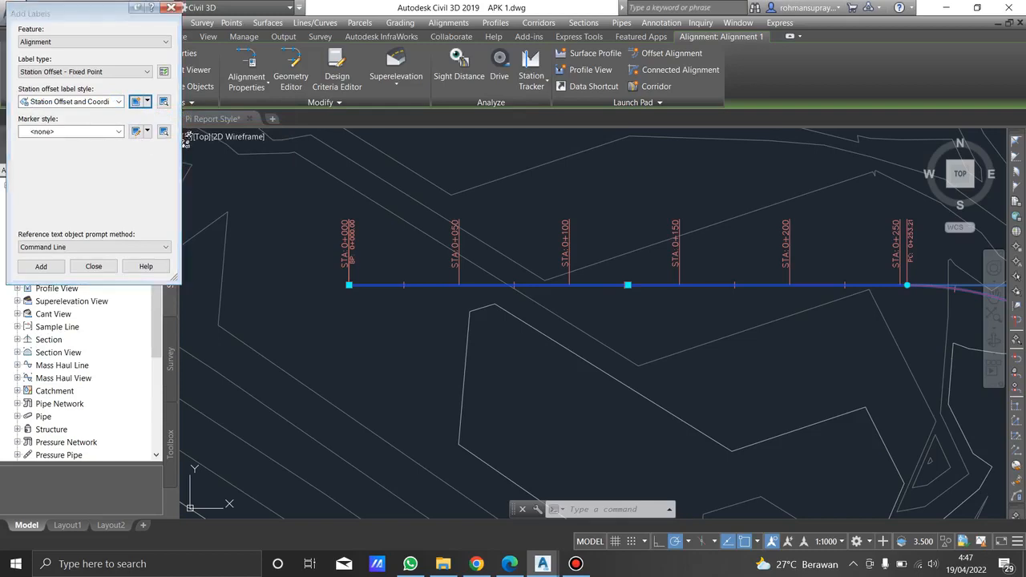
pyautogui.click(692, 131)
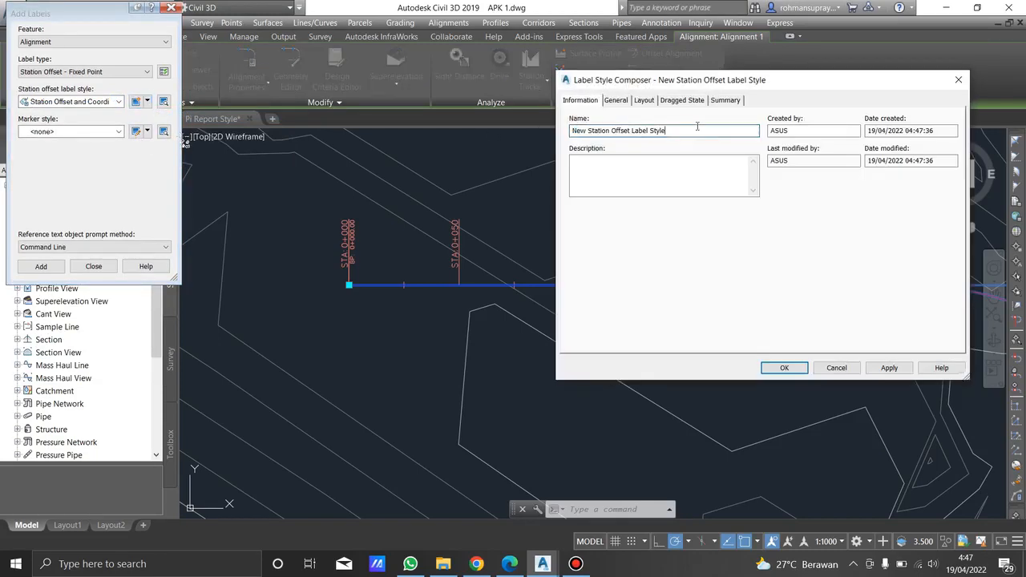
pyautogui.moveTo(696, 128); pyautogui.dragTo(527, 133)
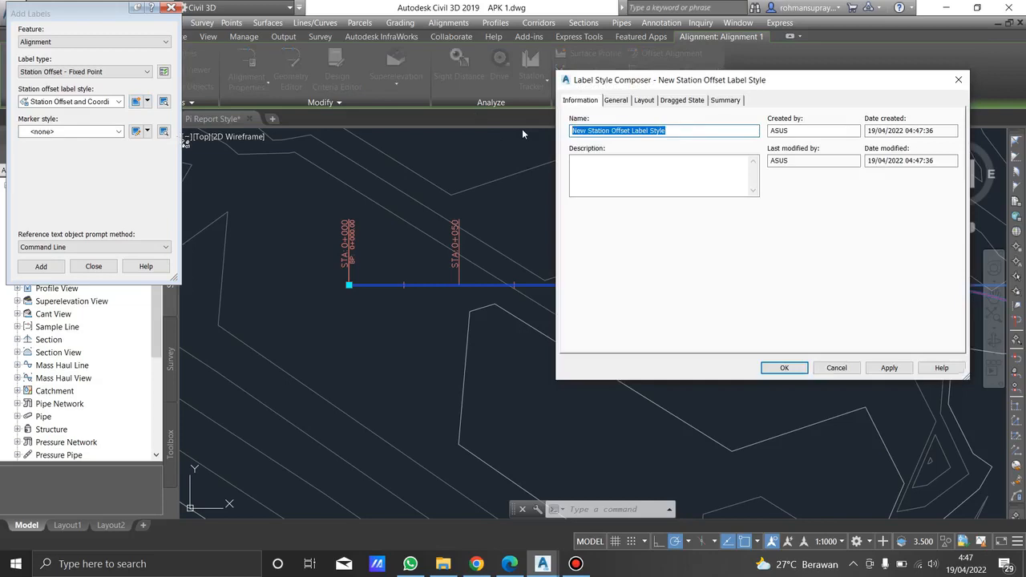
pyautogui.write('START LABEL ALIGMENT')
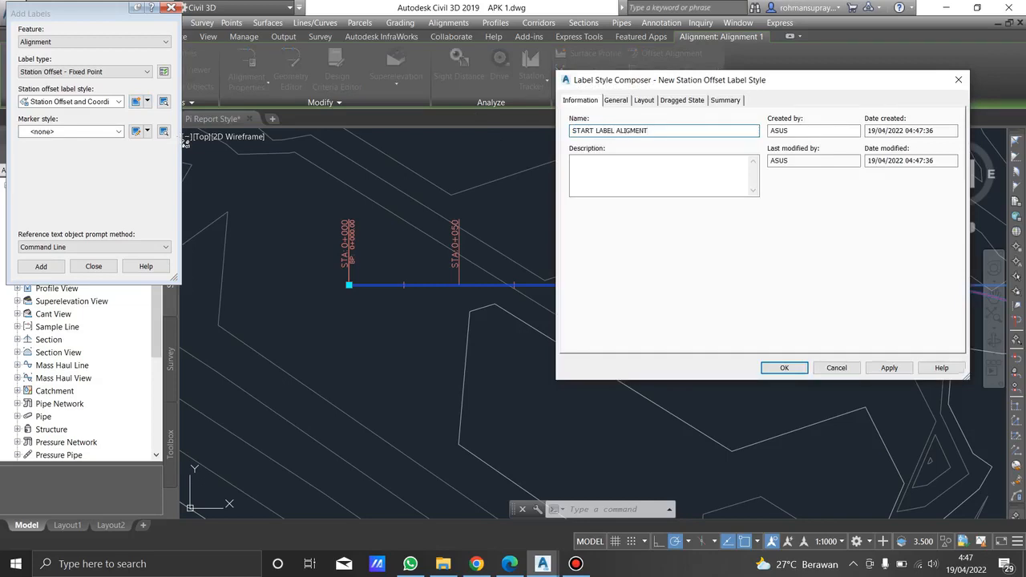
# - Replace the style's default Station Offset text component with a block component named FRAME
pyautogui.click(643, 101)
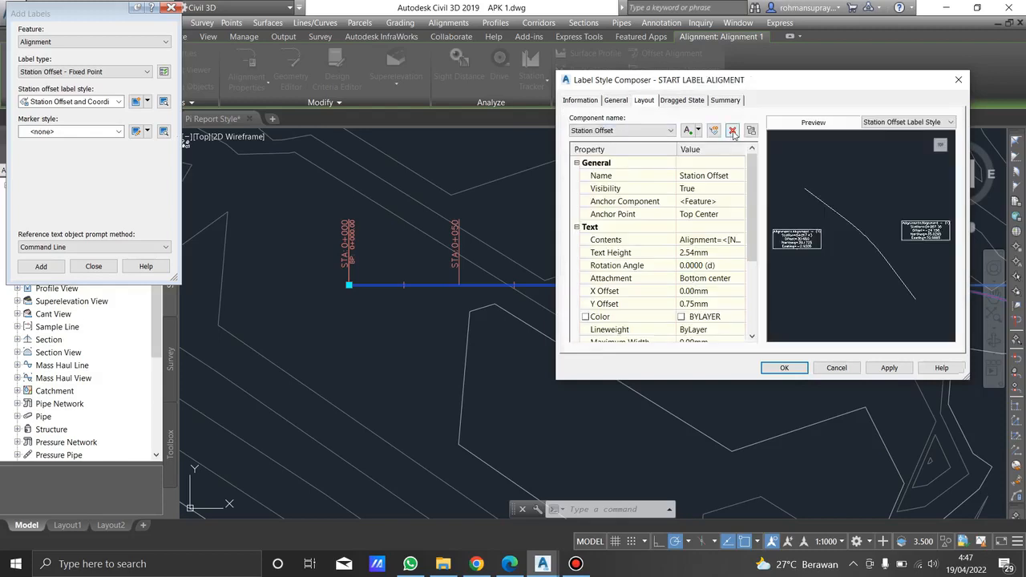
pyautogui.click(733, 130)
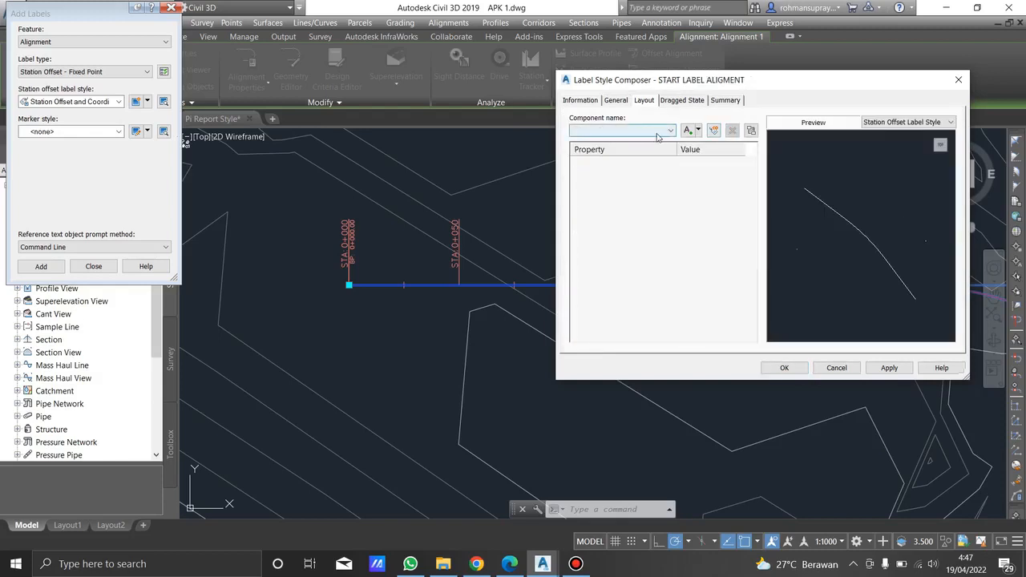
pyautogui.click(698, 133)
pyautogui.click(713, 167)
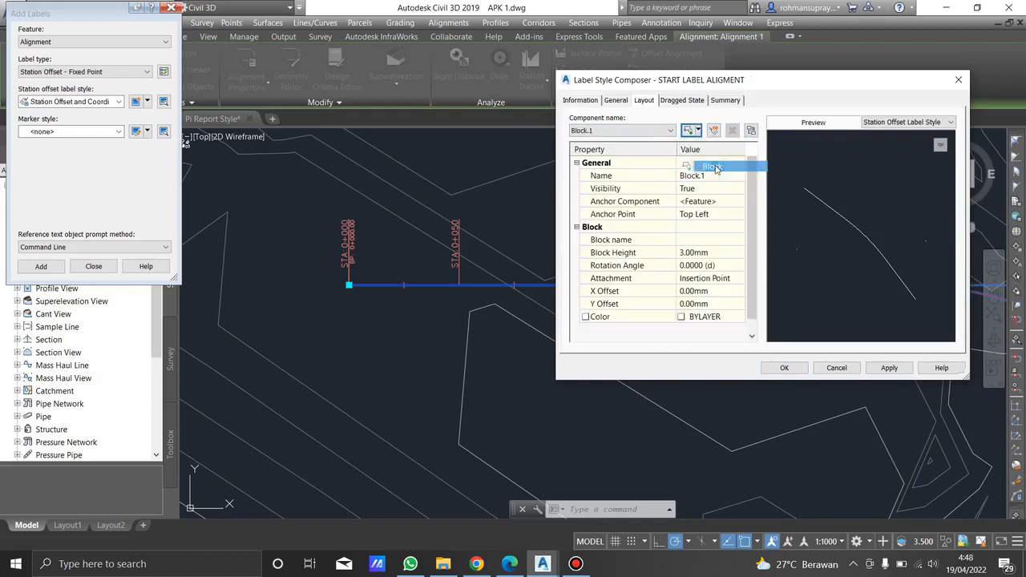
pyautogui.click(716, 175)
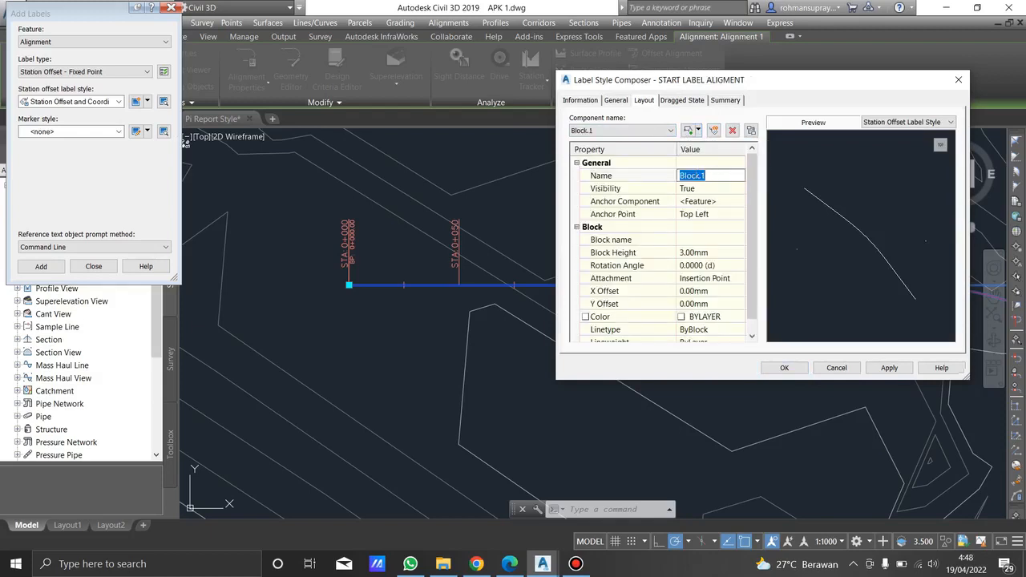
pyautogui.write('FRAME')
# - Assign the block FRAME START LABEL ALIGNMENTS to the FRAME component
pyautogui.click(686, 241)
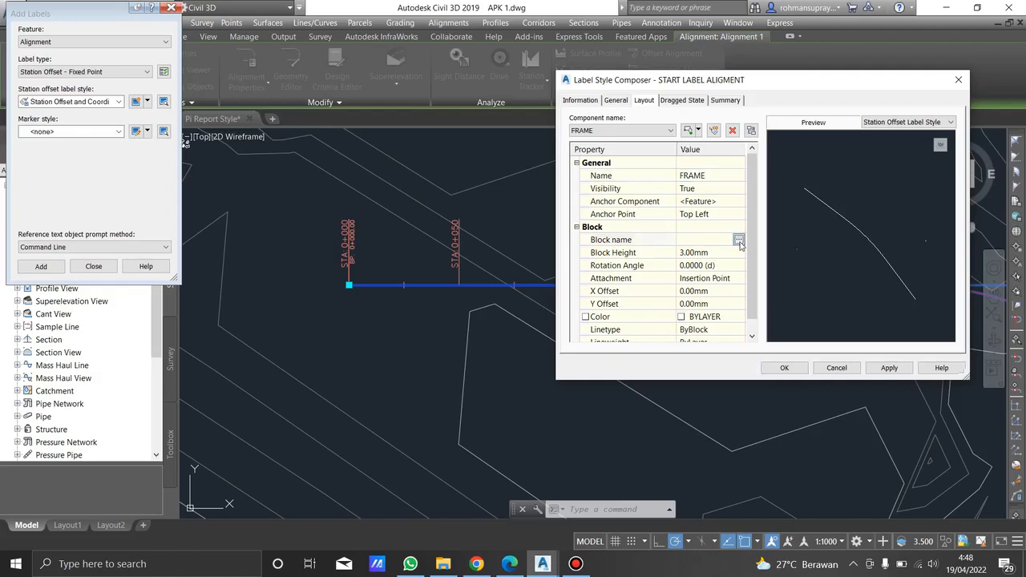
pyautogui.click(739, 241)
pyautogui.scroll(-5, 186, 185)
pyautogui.scroll(-12, 186, 184)
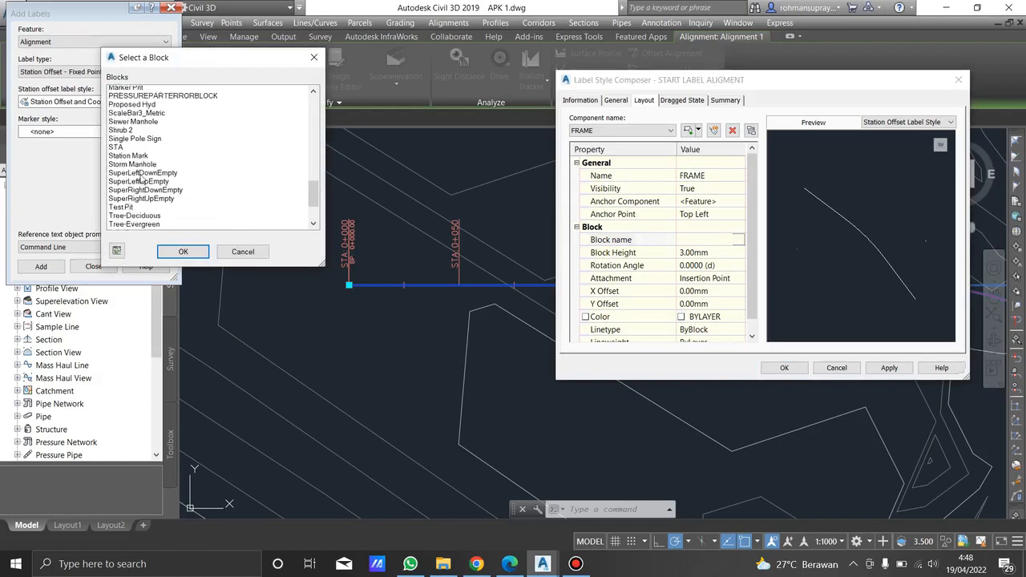
pyautogui.scroll(13, 141, 180)
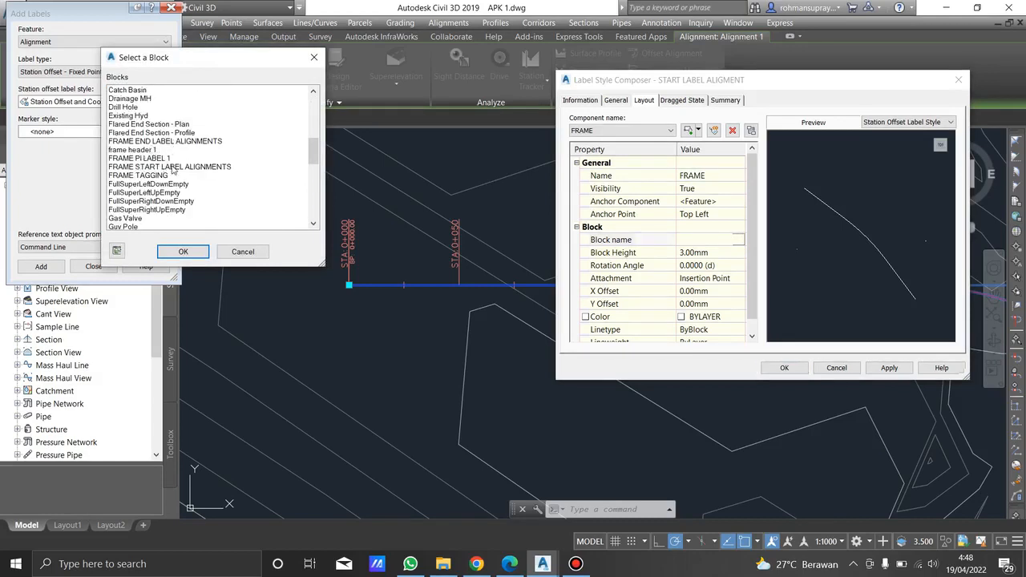
pyautogui.click(170, 168)
pyautogui.click(185, 252)
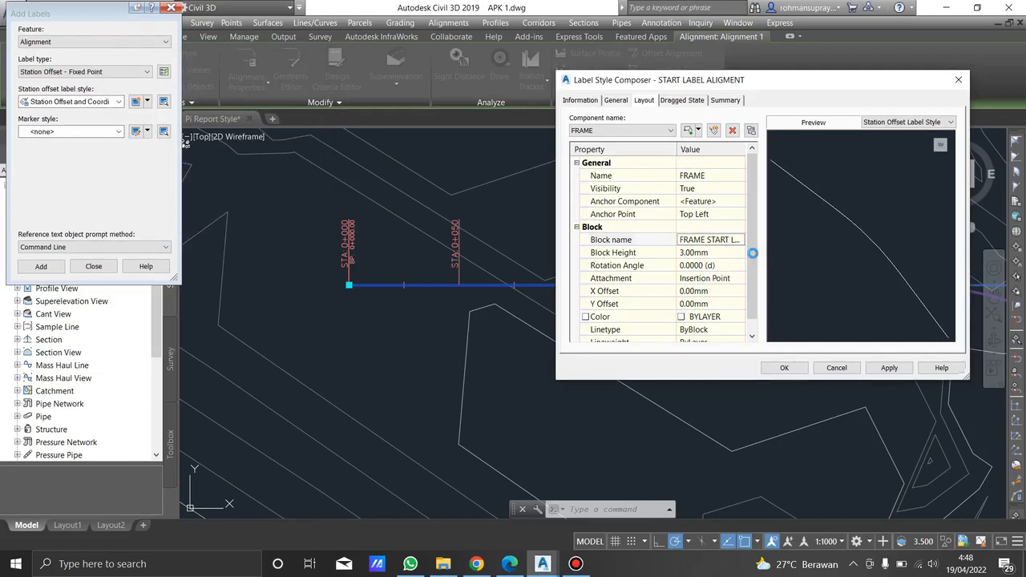
# - Set the FRAME component's block height to 5 mm and save the label style
pyautogui.click(722, 252)
pyautogui.write('5')
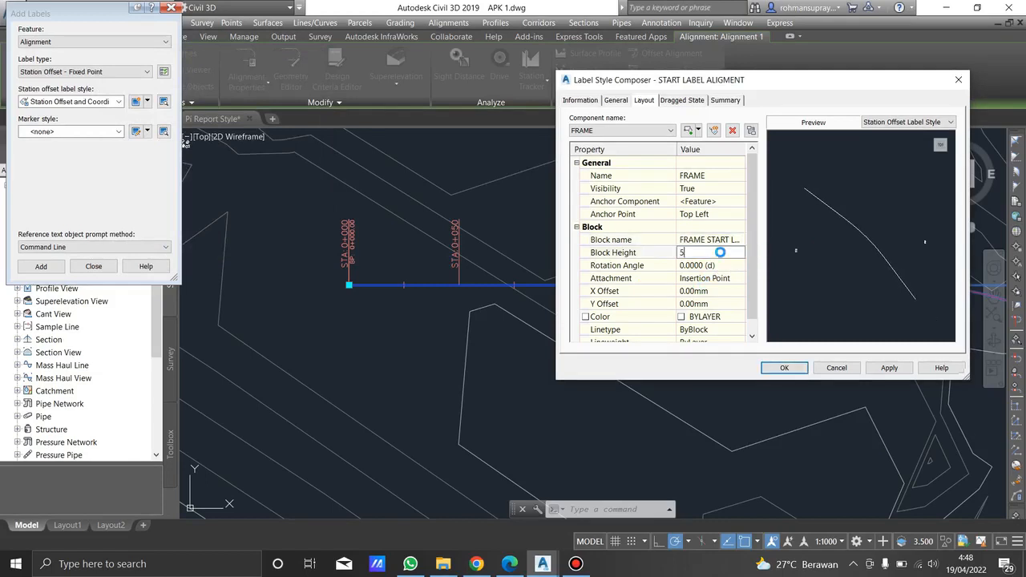
pyautogui.press('Return')
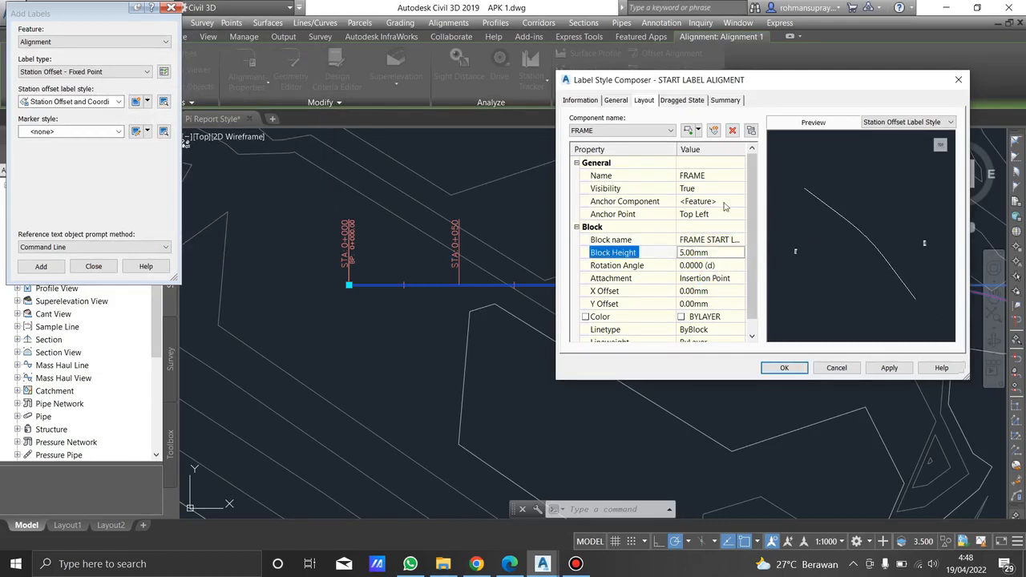
pyautogui.click(888, 367)
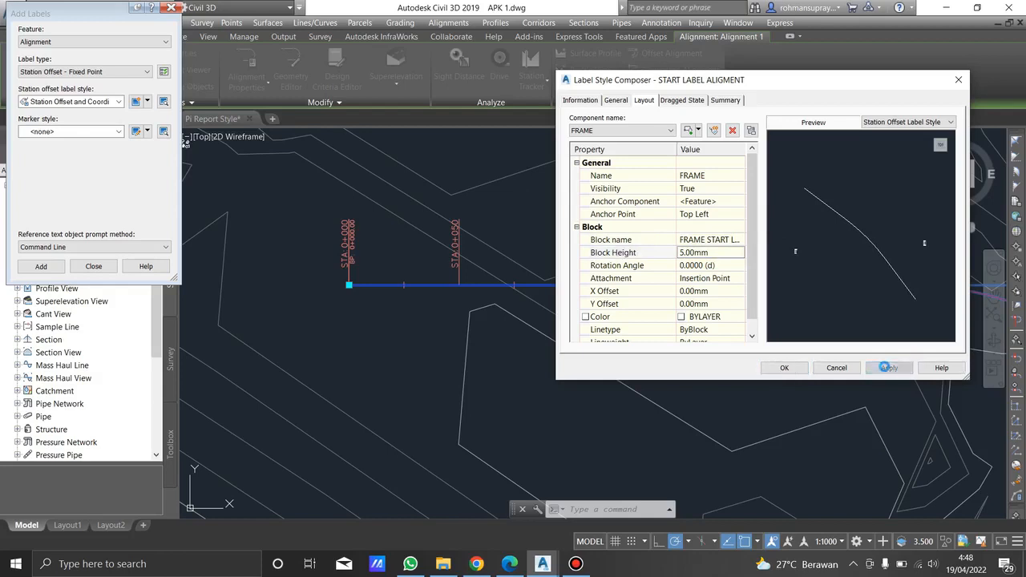
pyautogui.click(793, 371)
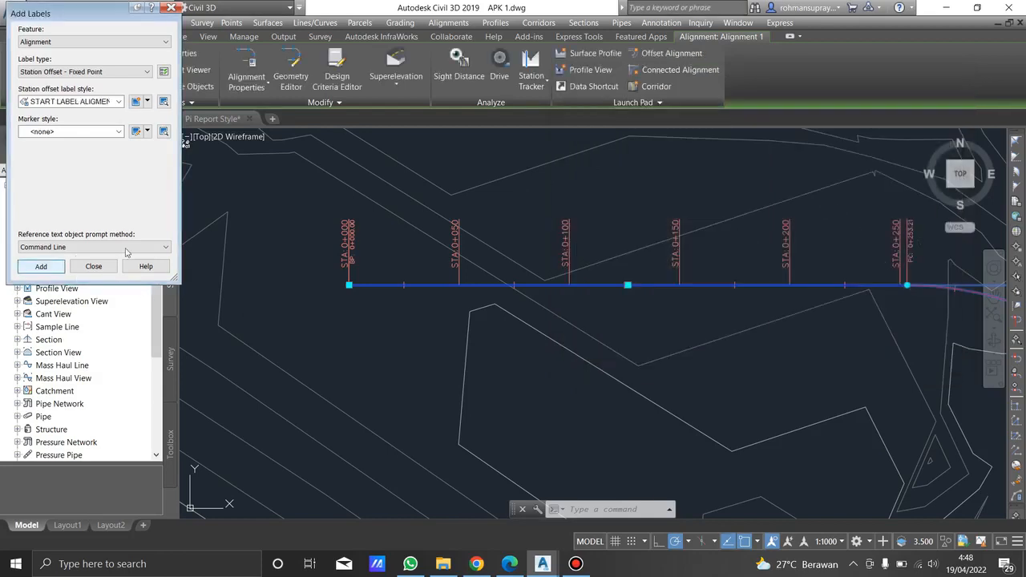
# - Place a START LABEL ALIGMENT label at the alignment's start point, STA 0+000, and end the placement
pyautogui.click(41, 266)
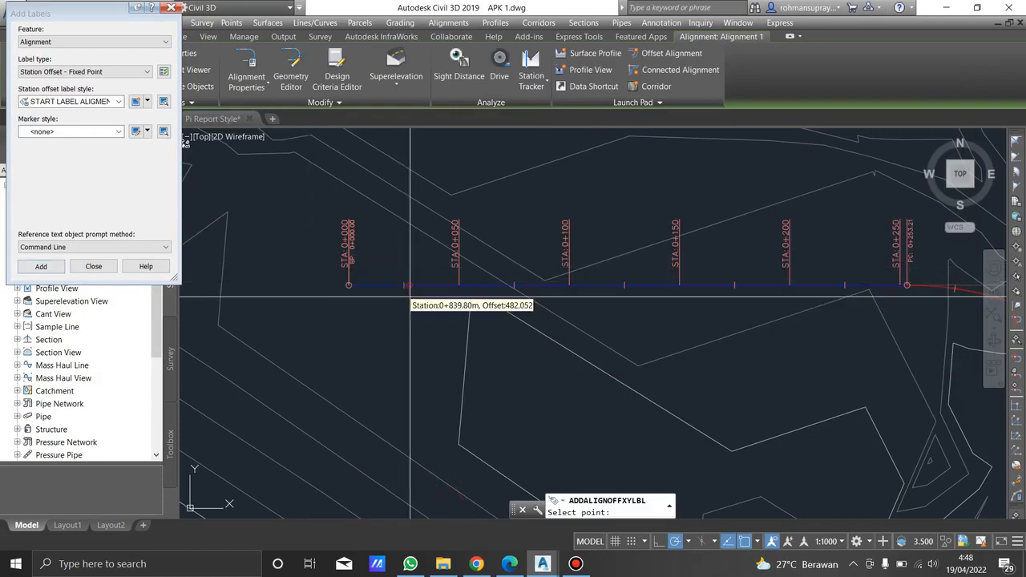
pyautogui.scroll(6, 368, 284)
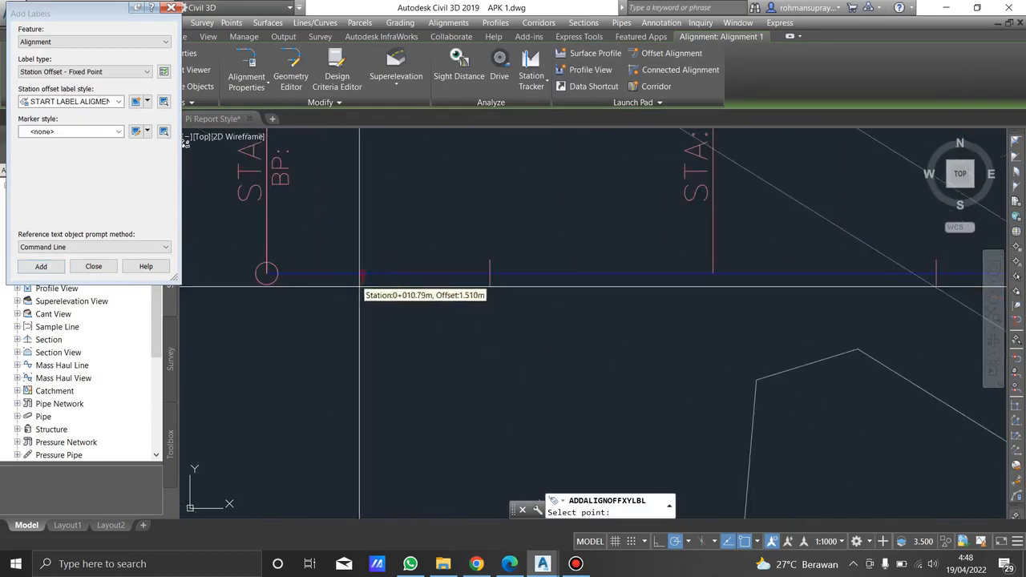
pyautogui.scroll(5, 272, 276)
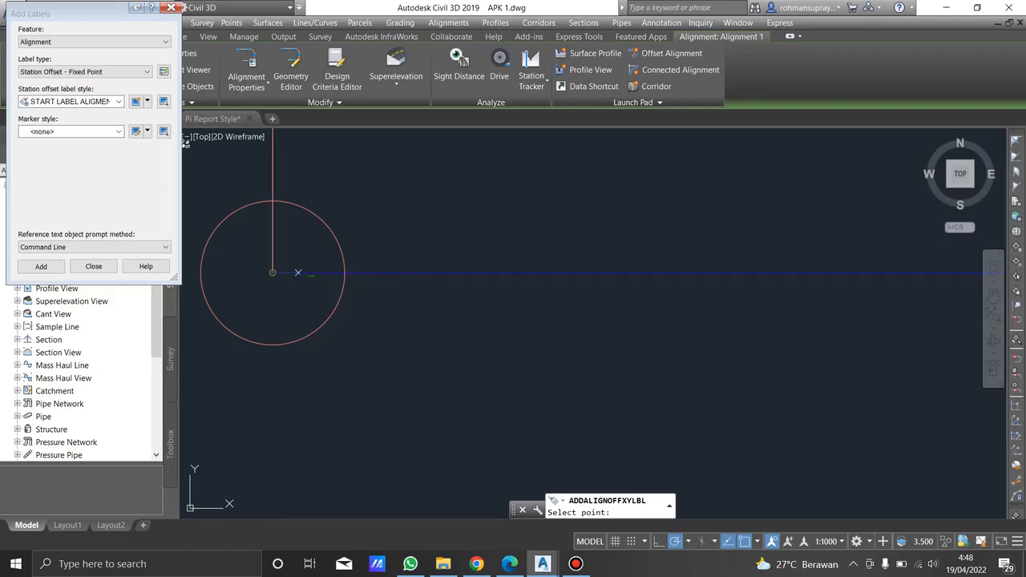
pyautogui.scroll(-5, 362, 259)
pyautogui.scroll(8, 383, 259)
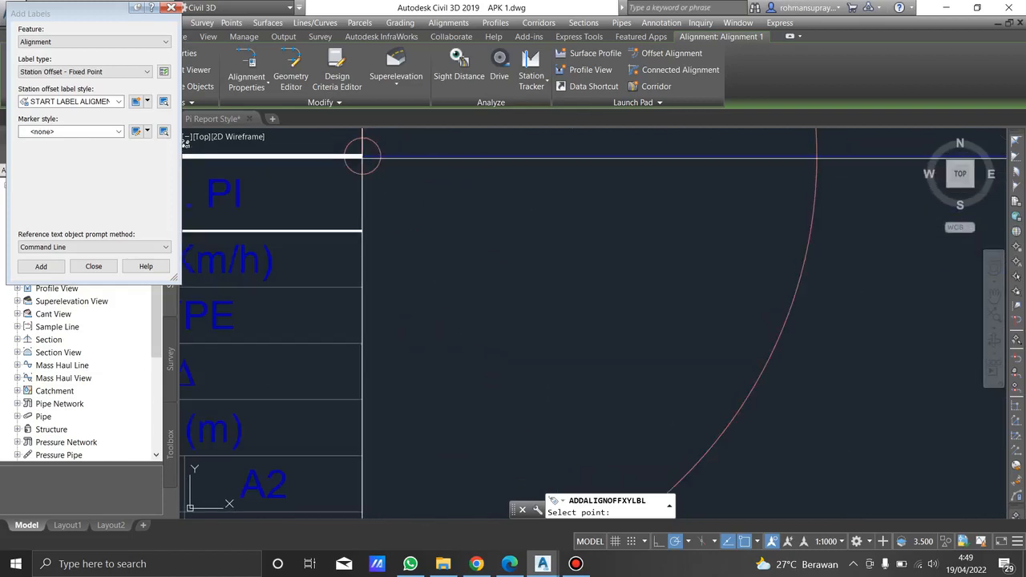
pyautogui.scroll(-5, 363, 155)
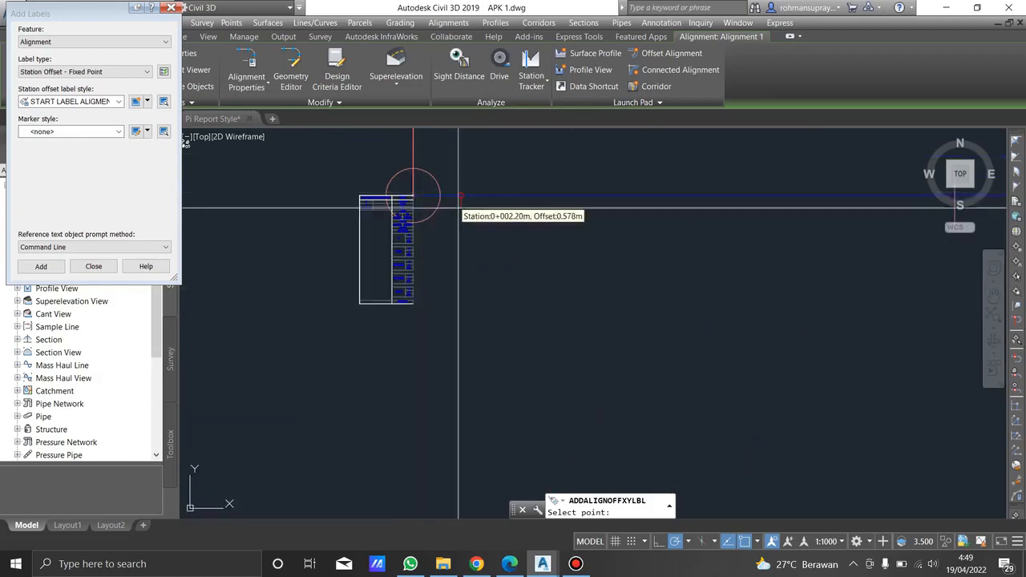
pyautogui.scroll(2, 401, 176)
pyautogui.moveTo(288, 211); pyautogui.dragTo(461, 198, button='middle')
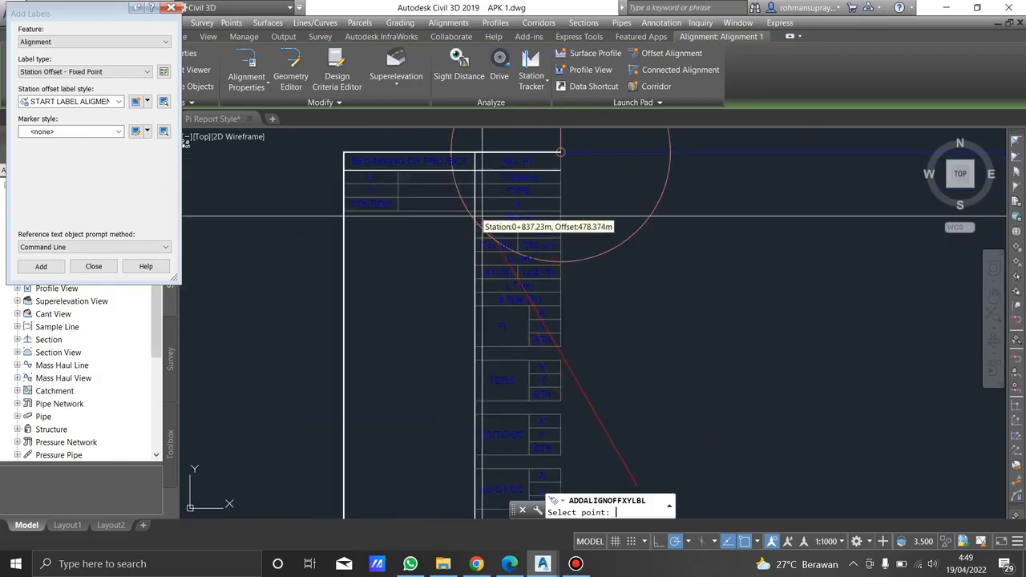
pyautogui.press('Return')
# - Examine the START LABEL ALIGMENT frame placed at the alignment's start point and select the label
pyautogui.scroll(-4, 481, 216)
pyautogui.scroll(-4, 478, 297)
pyautogui.scroll(9, 485, 282)
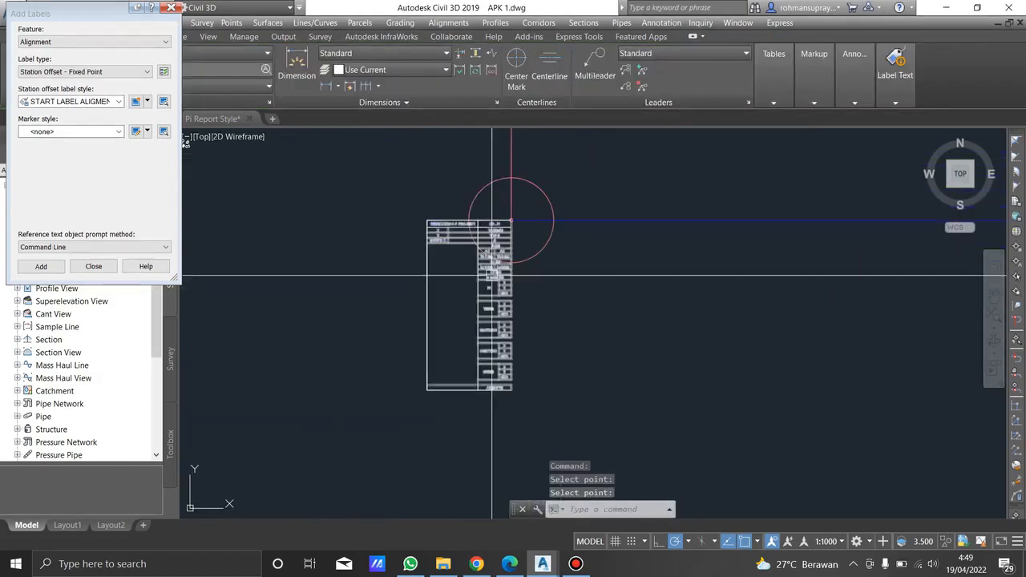
pyautogui.moveTo(484, 288)
pyautogui.mouseDown(button='middle')
pyautogui.moveTo(500, 305)
pyautogui.moveTo(496, 343)
pyautogui.mouseUp(button='middle')
pyautogui.click(491, 320)
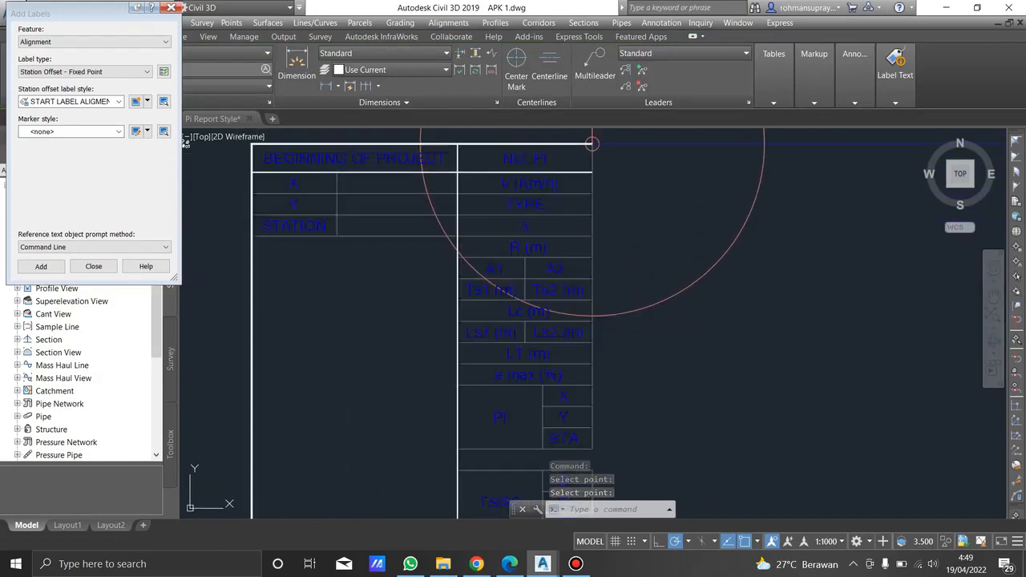
pyautogui.scroll(-2, 478, 255)
pyautogui.moveTo(443, 275); pyautogui.dragTo(439, 285, button='middle')
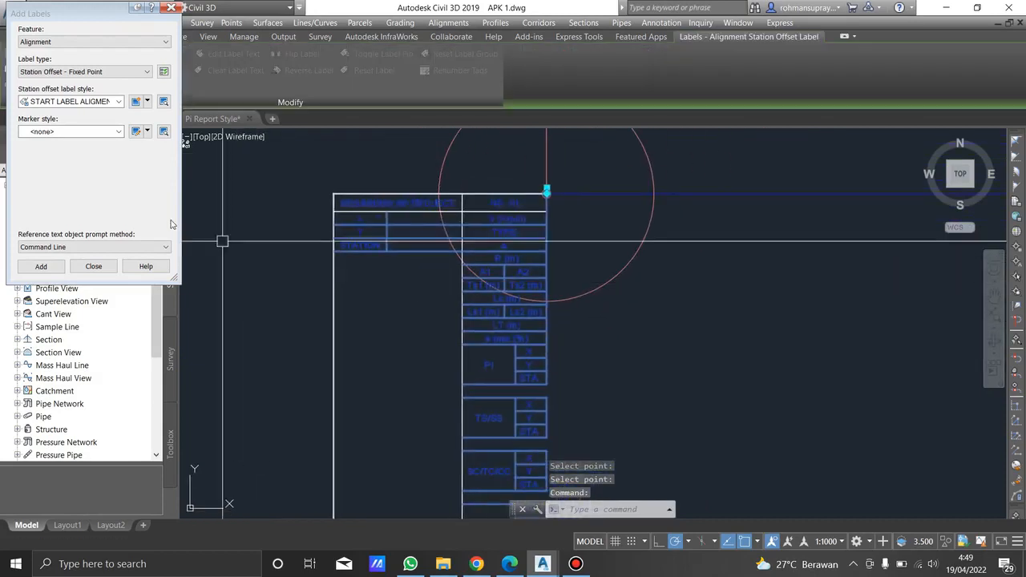
pyautogui.click(137, 101)
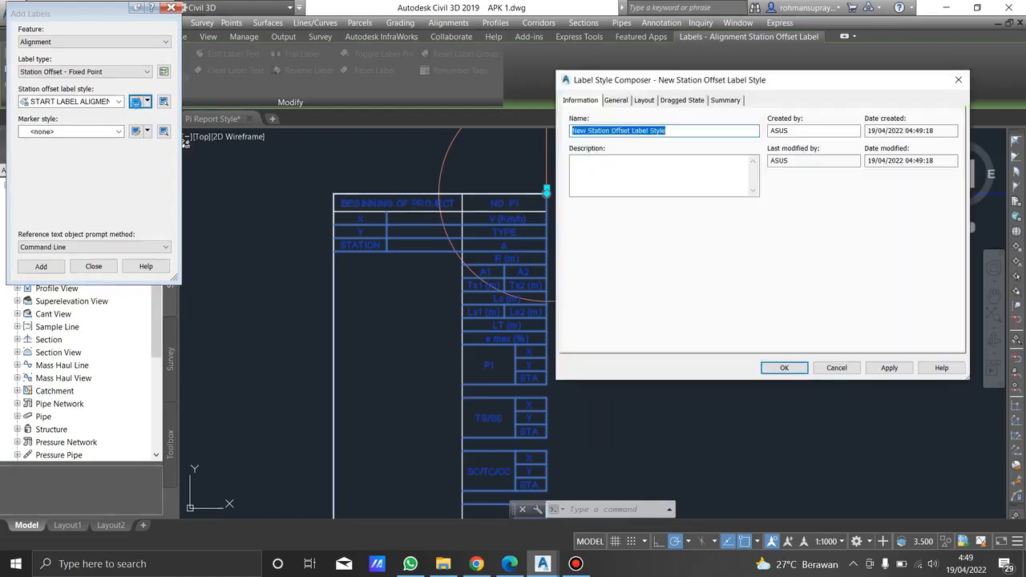
pyautogui.click(836, 367)
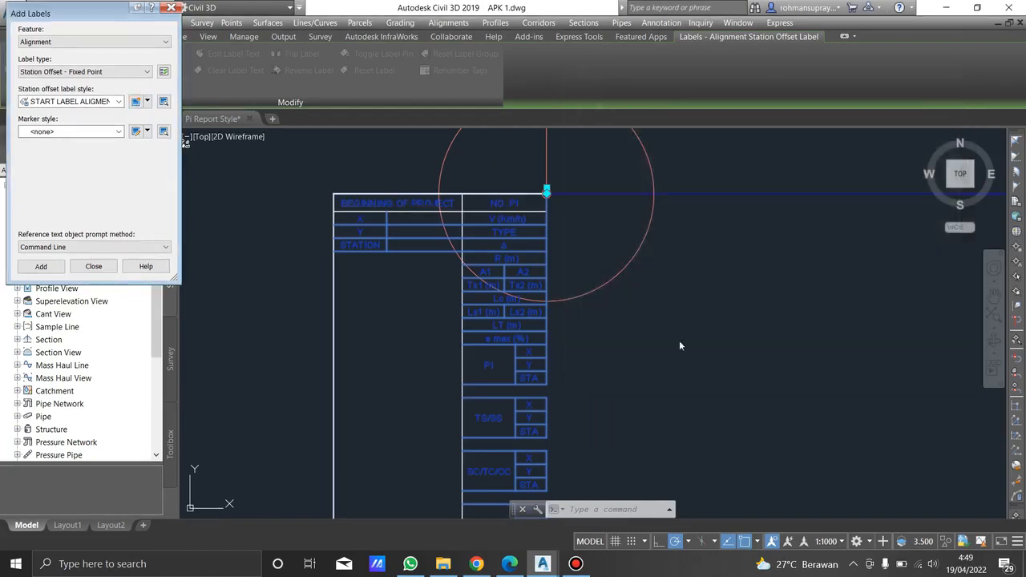
pyautogui.click(119, 103)
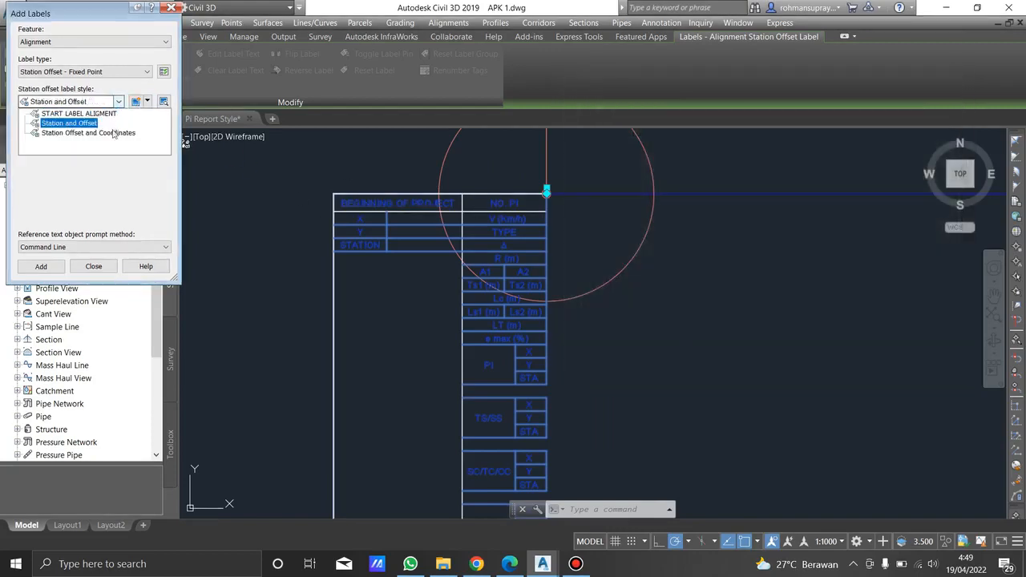
pyautogui.click(147, 102)
pyautogui.click(101, 110)
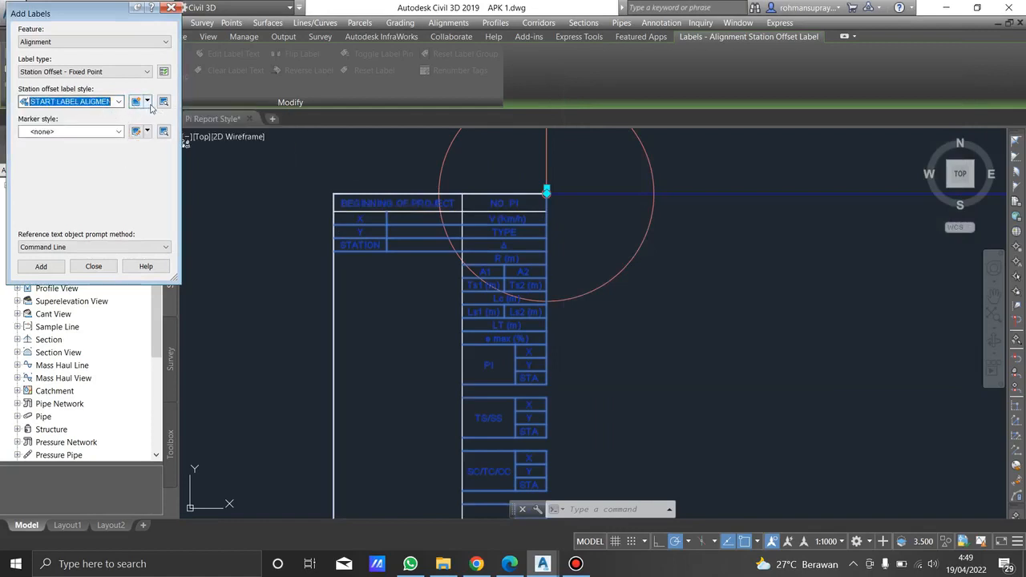
# - Open the START LABEL ALIGMENT station offset style for editing and show its FRAME component layout and preview
pyautogui.click(148, 102)
pyautogui.click(168, 148)
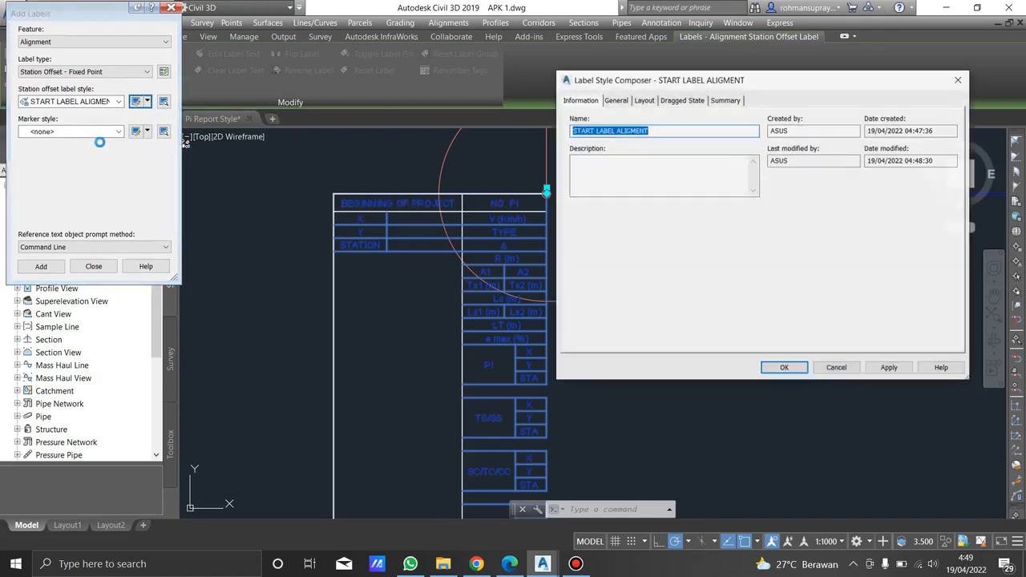
pyautogui.click(654, 103)
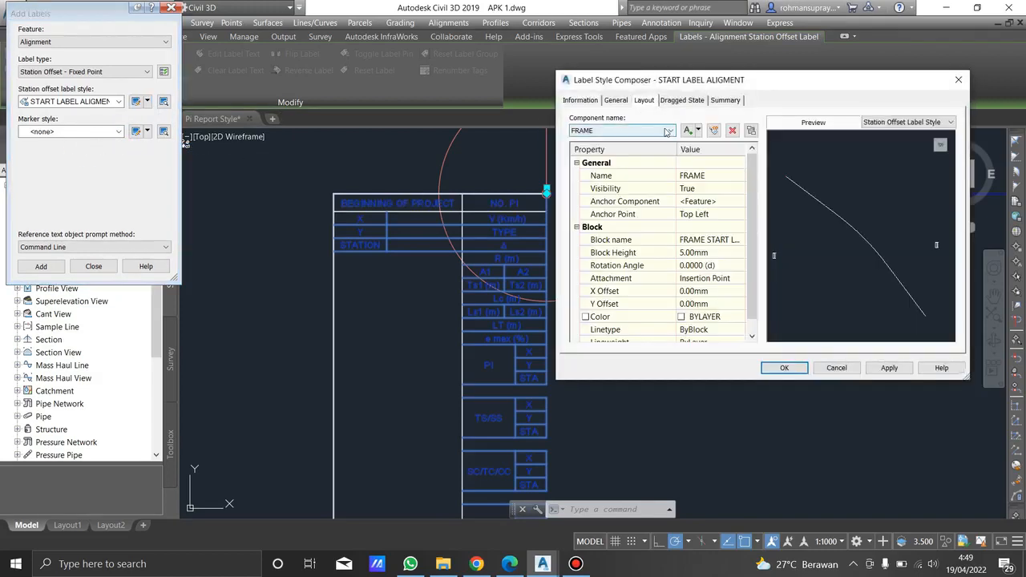
pyautogui.scroll(3, 778, 245)
pyautogui.moveTo(886, 243); pyautogui.dragTo(762, 272, button='middle')
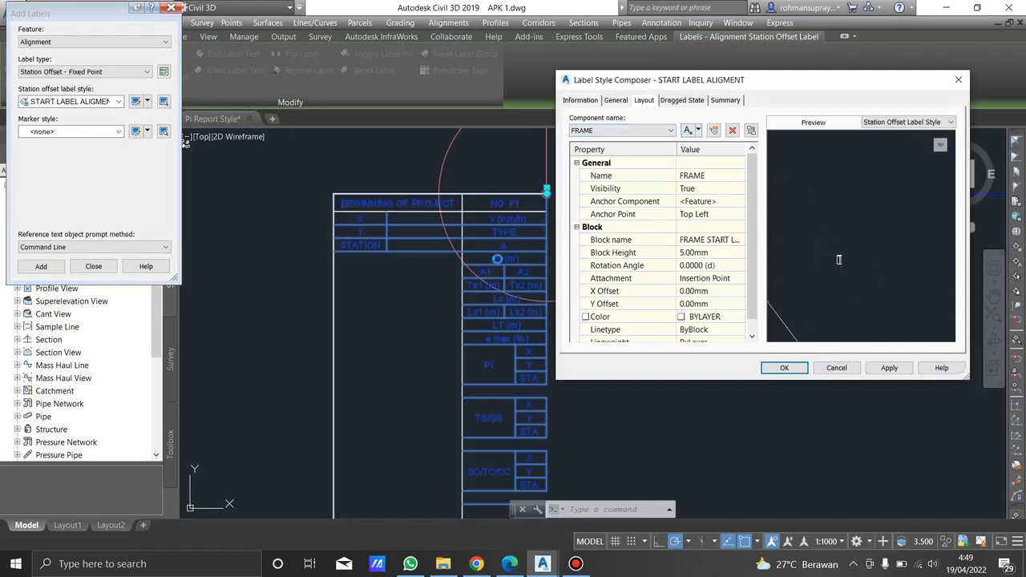
pyautogui.moveTo(842, 261); pyautogui.dragTo(830, 274, button='middle')
# - Switch to the reference PDF in Edge and check the Beginning of Project fields of PI Report Style 2
pyautogui.click(510, 564)
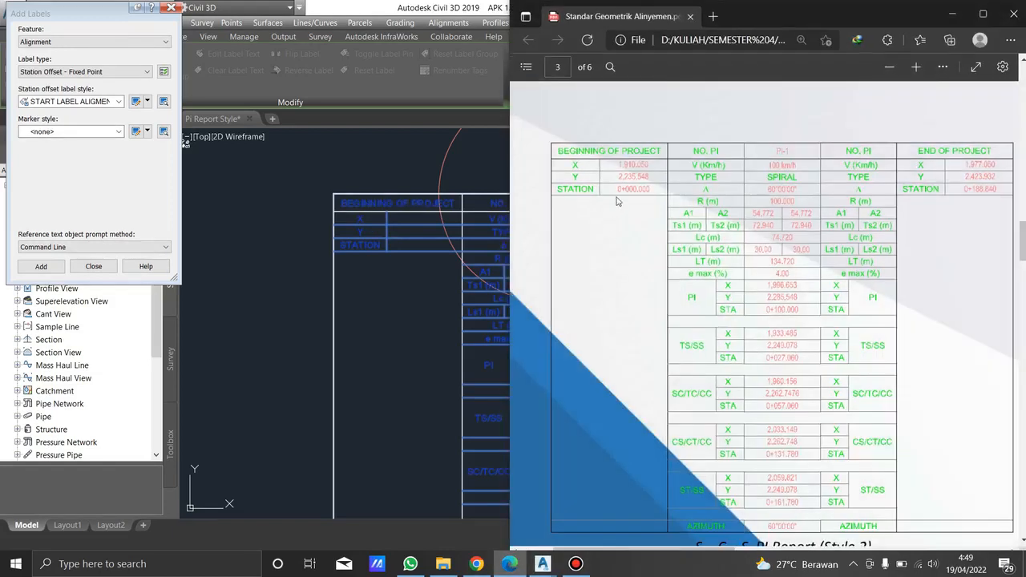
pyautogui.scroll(-3, 710, 209)
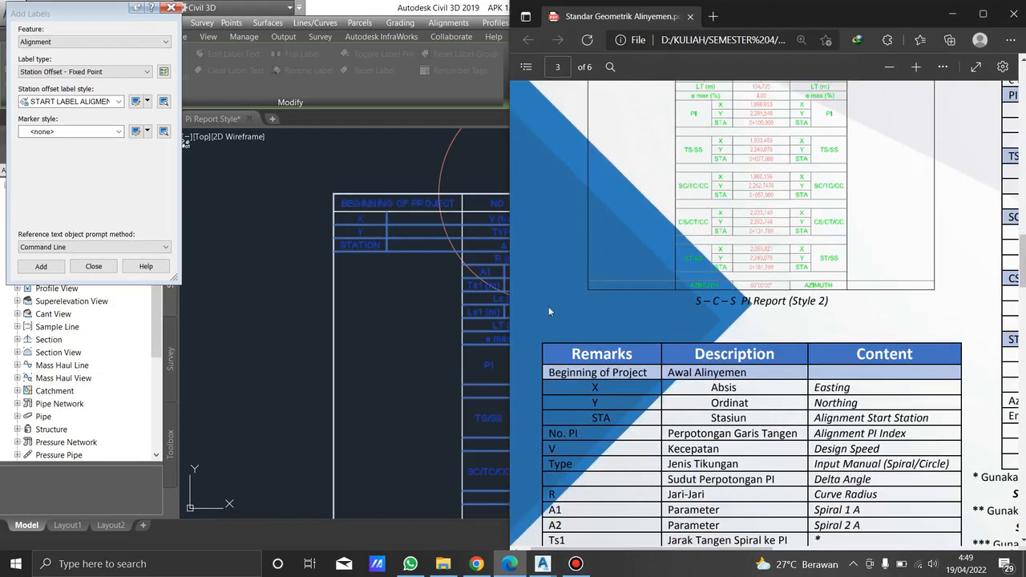
pyautogui.click(444, 239)
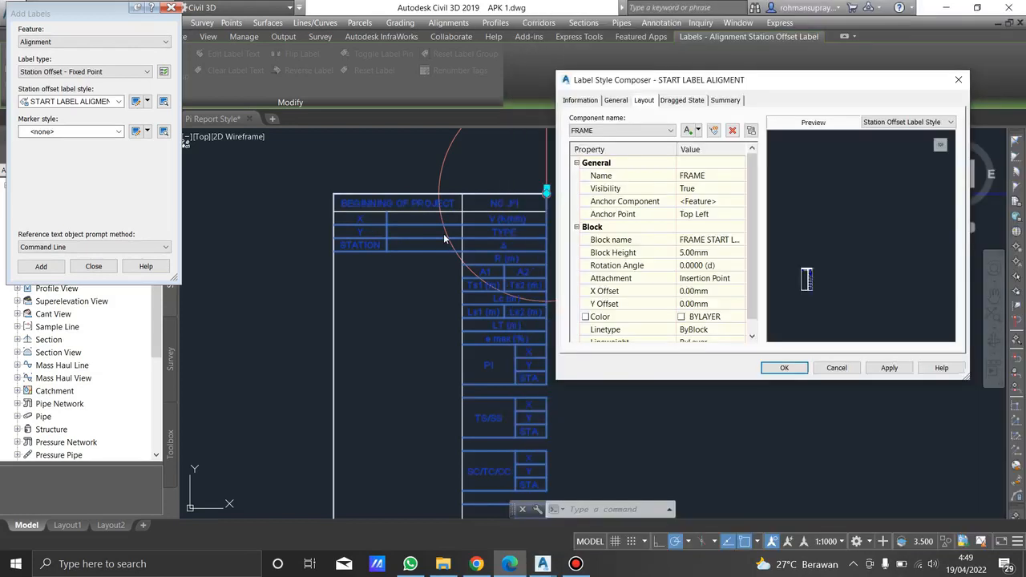
# - Add a new text component to the START LABEL ALIGMENT label style
pyautogui.click(698, 130)
pyautogui.click(708, 144)
pyautogui.scroll(3, 807, 279)
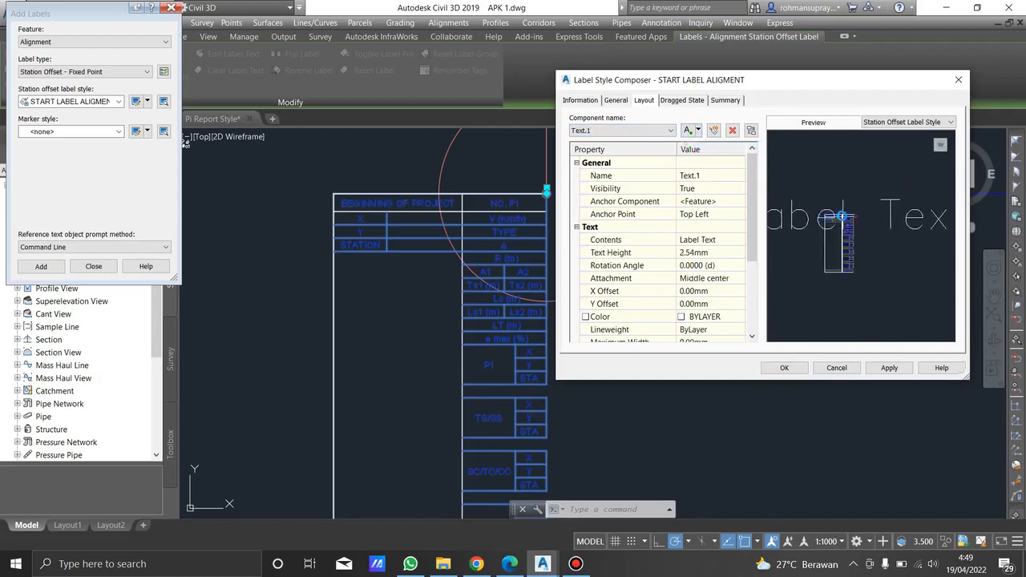
pyautogui.scroll(1, 854, 234)
# - Try text heights of 0.5 mm and 0.1 mm on the new text component and compare it with the frame
pyautogui.click(709, 253)
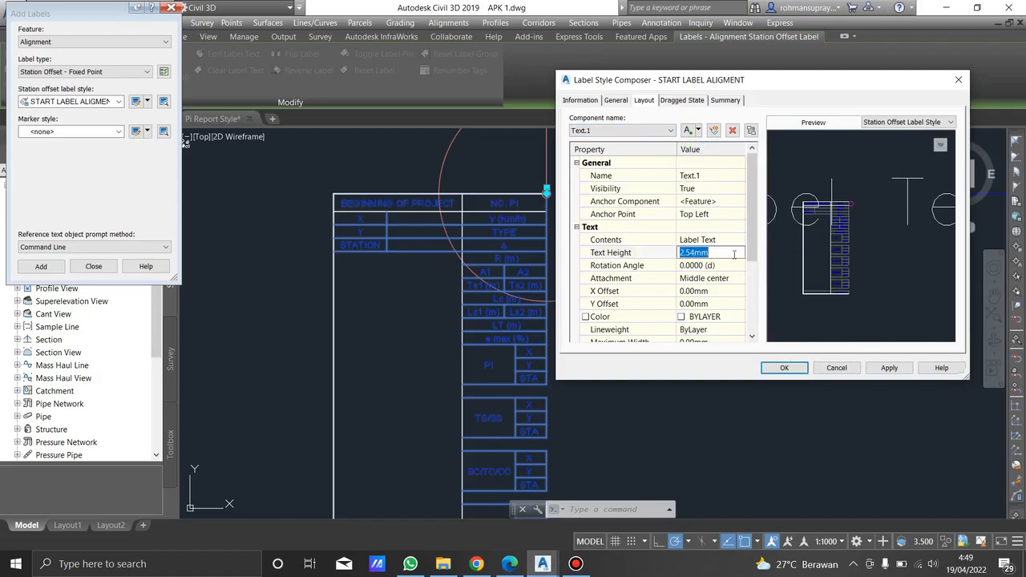
pyautogui.write('0.5')
pyautogui.press('Return')
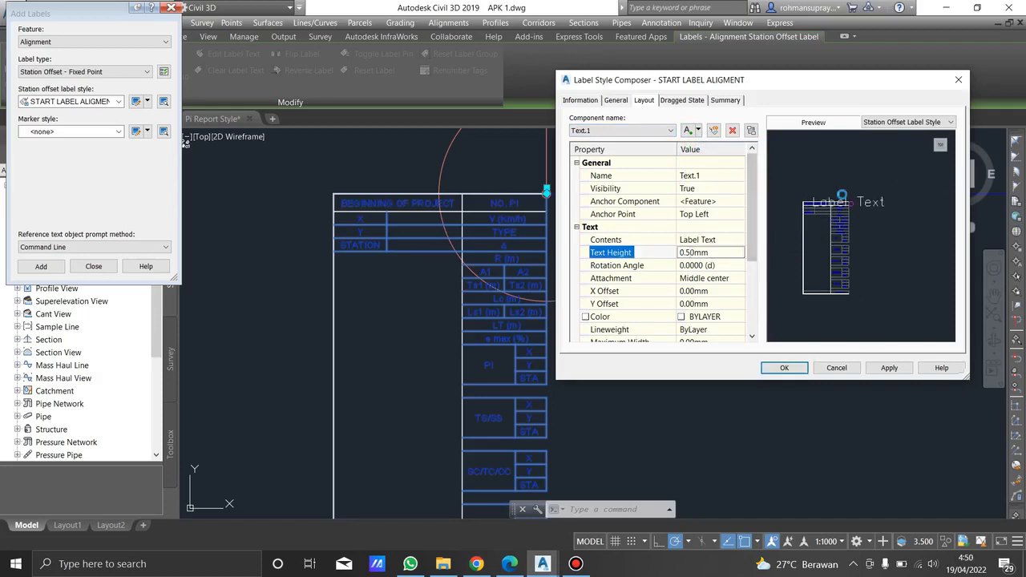
pyautogui.click(715, 253)
pyautogui.write('0.1')
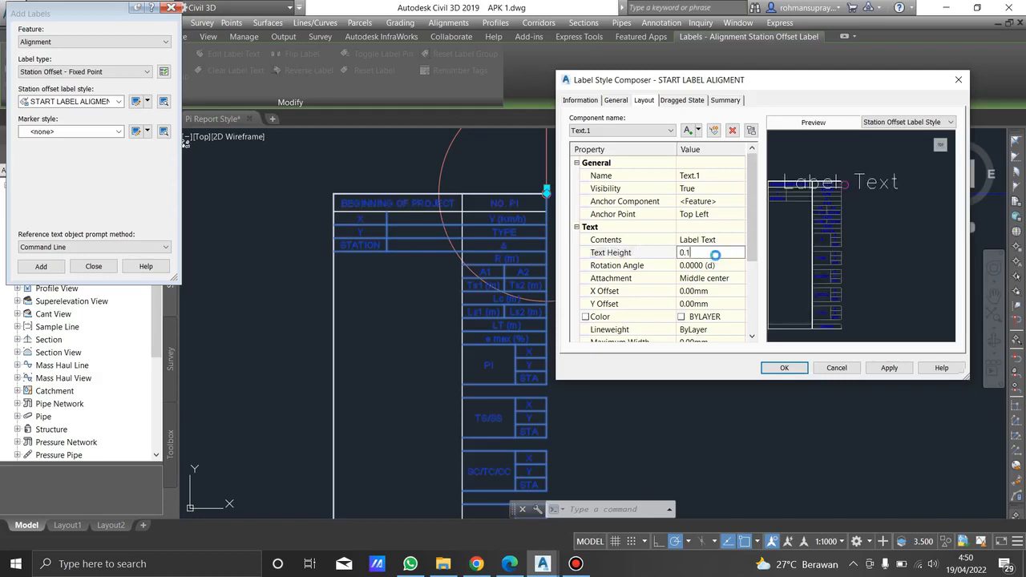
pyautogui.press('Return')
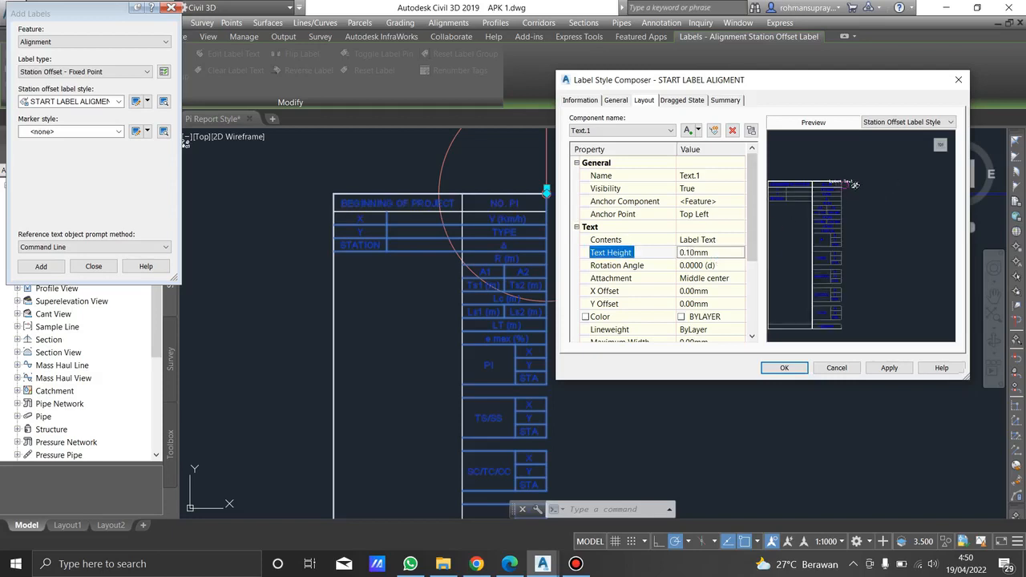
pyautogui.moveTo(810, 163); pyautogui.dragTo(860, 207, button='middle')
pyautogui.scroll(2, 861, 211)
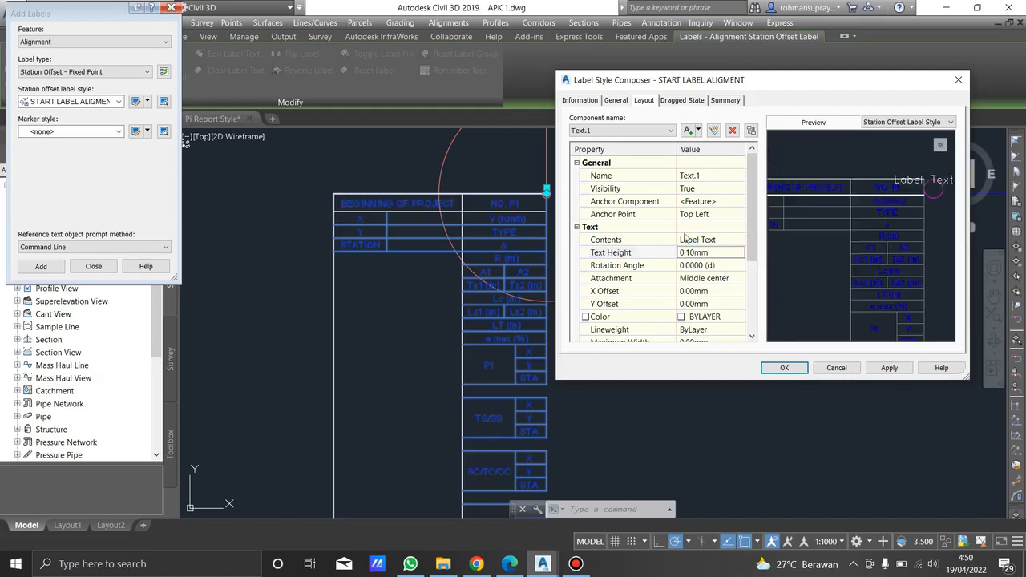
# - Set the text component's anchor point to Top Right and apply the change to the style
pyautogui.click(706, 215)
pyautogui.click(740, 214)
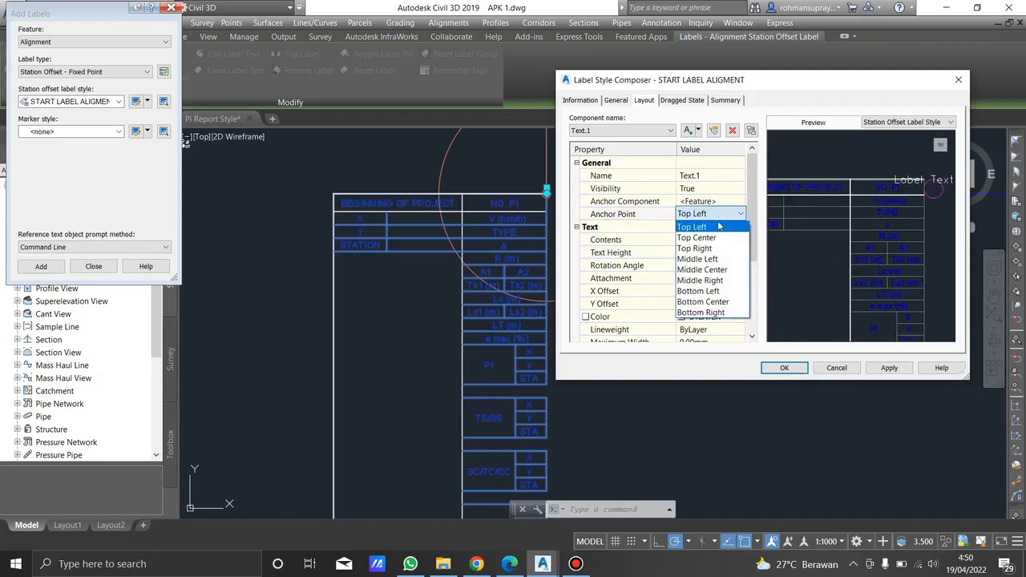
pyautogui.click(697, 251)
pyautogui.click(887, 367)
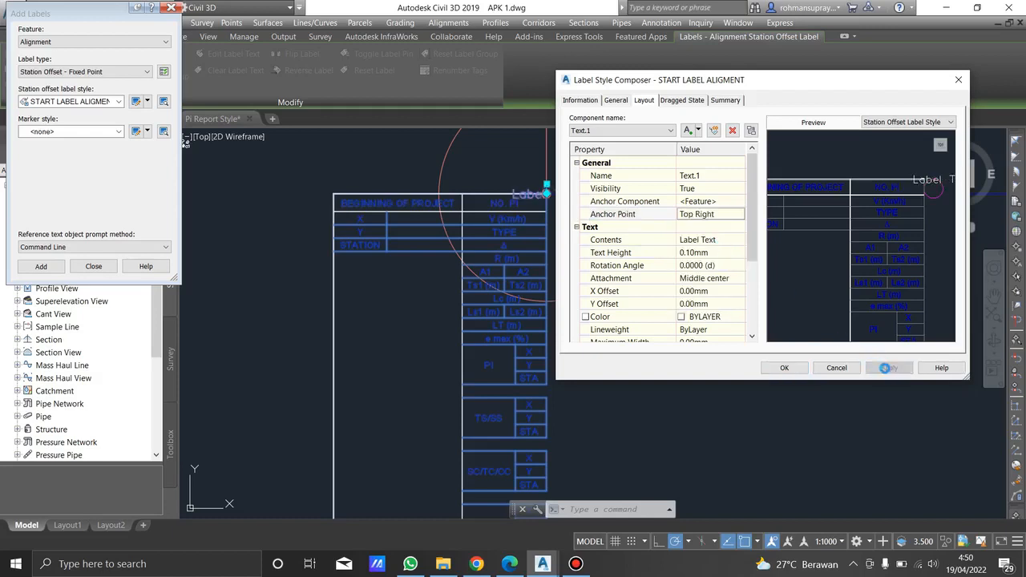
# - Try X offsets of -10 mm, -1 mm and -2 mm to move the text toward the Beginning of Project table
pyautogui.click(719, 291)
pyautogui.write('-')
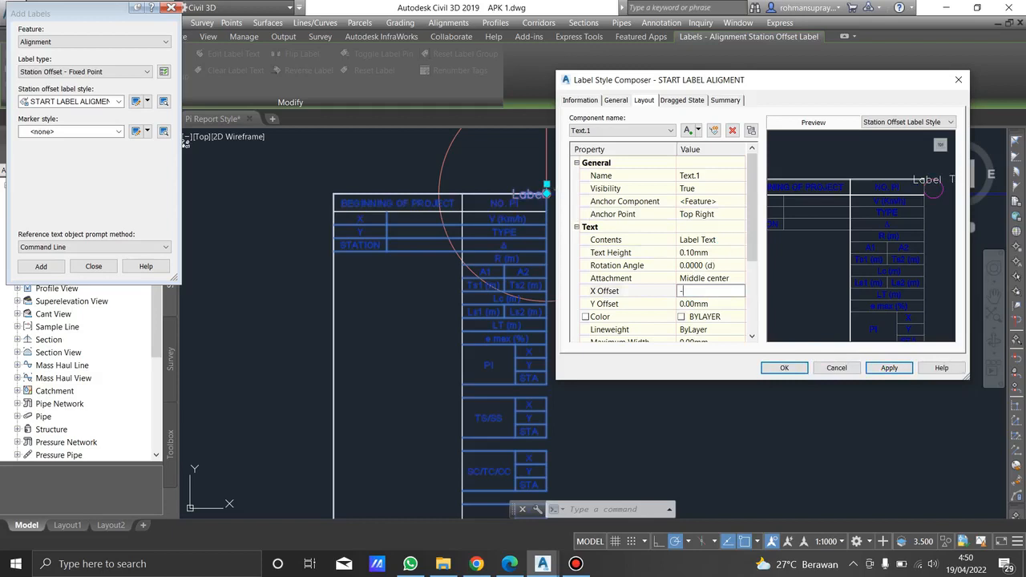
pyautogui.write('10')
pyautogui.press('Return')
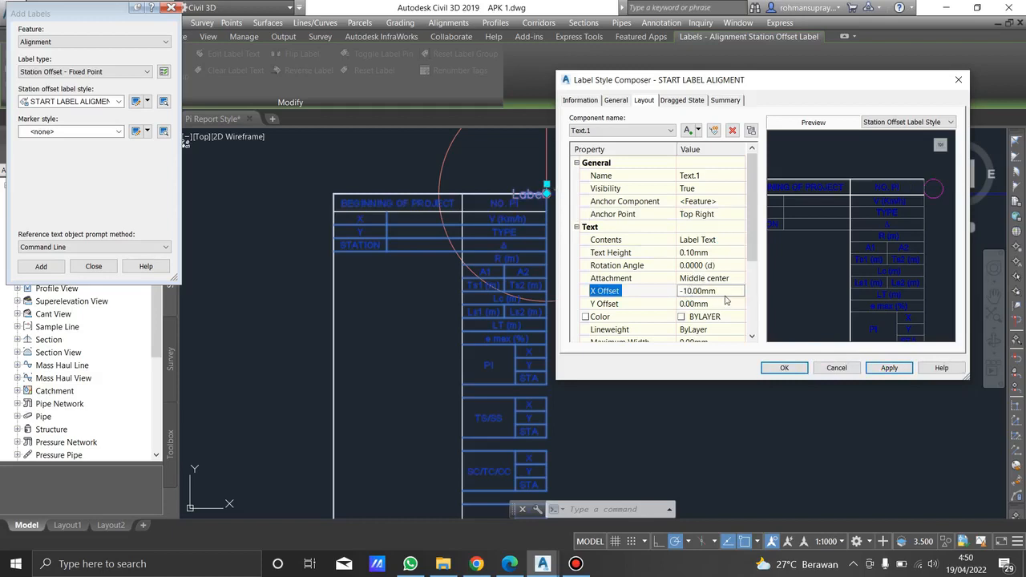
pyautogui.click(725, 293)
pyautogui.write('-1')
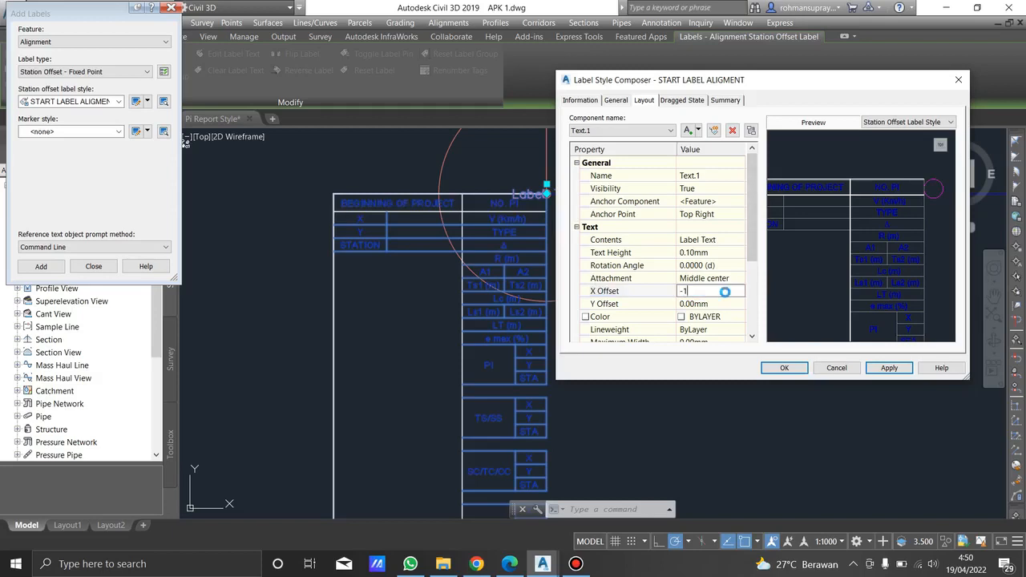
pyautogui.press('Return')
pyautogui.click(723, 293)
pyautogui.write('-2')
pyautogui.press('Return')
pyautogui.click(723, 293)
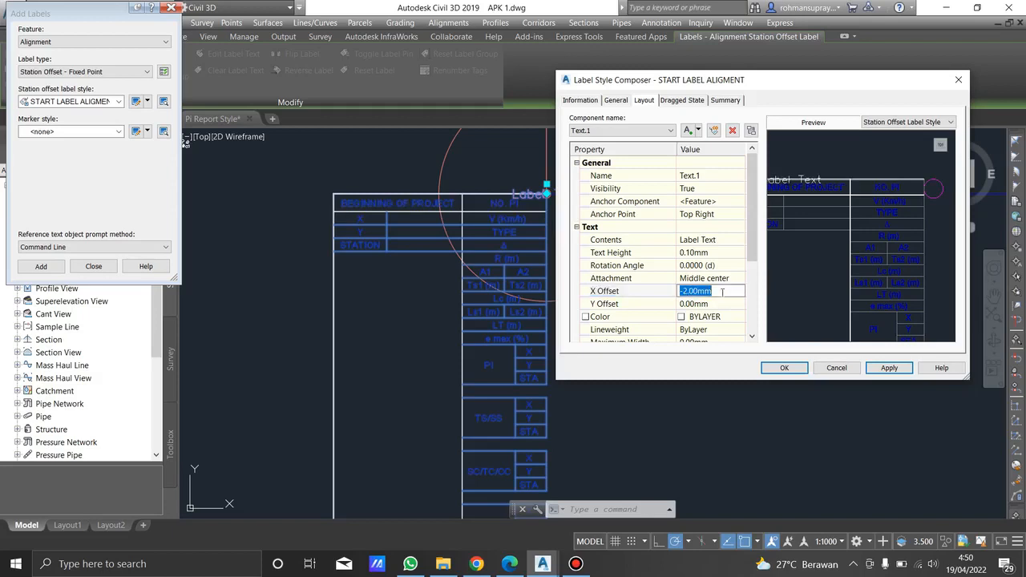
# - Set the new text component's text height to 0.07 mm
pyautogui.click(721, 253)
pyautogui.write('0.07')
pyautogui.press('Return')
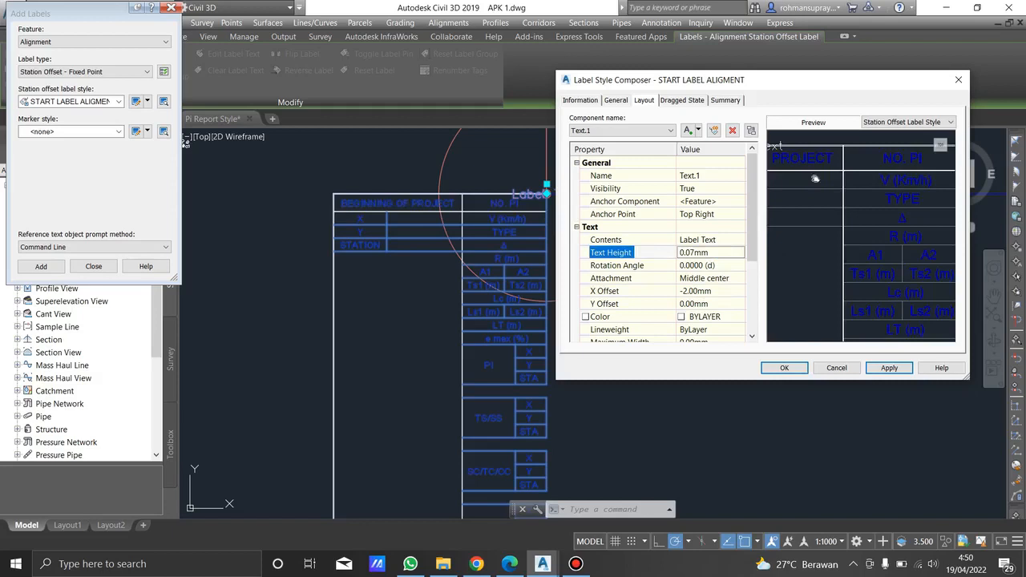
# - Try an X offset of -1.5 mm for the text component, and settle on -1.7 mm
pyautogui.click(717, 292)
pyautogui.write('-')
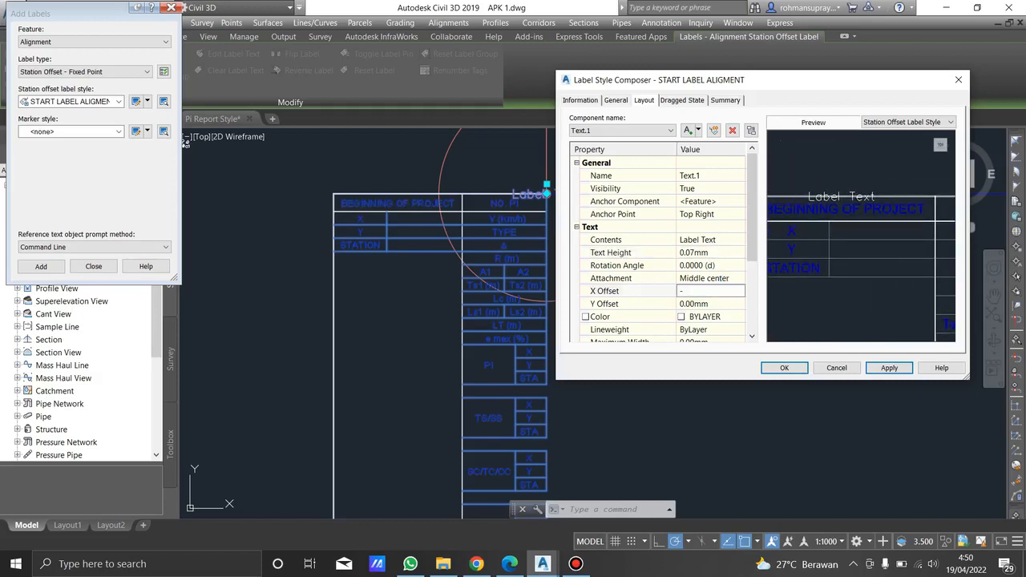
pyautogui.write('1.5')
pyautogui.press('Return')
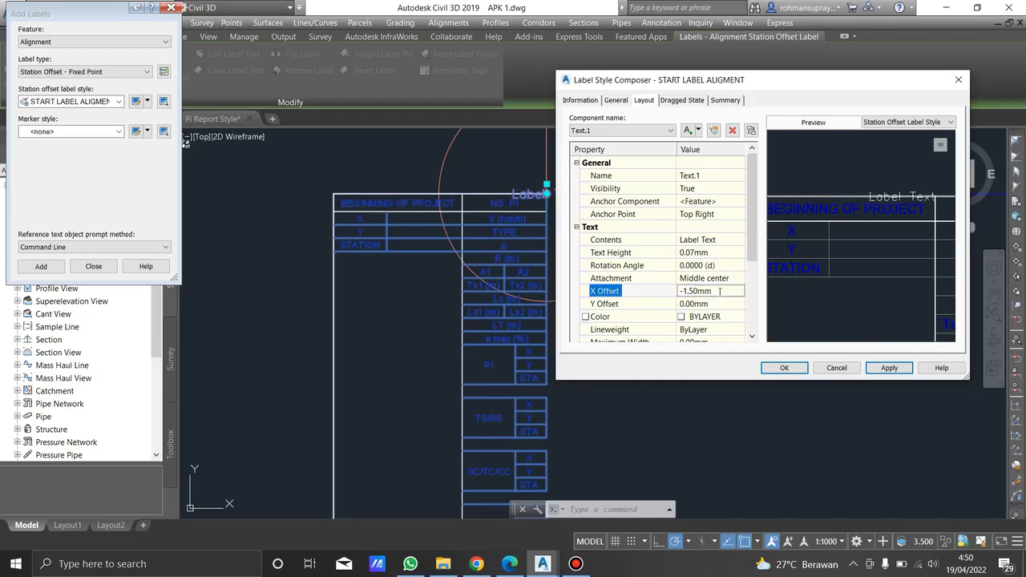
pyautogui.click(719, 291)
pyautogui.write('-1.')
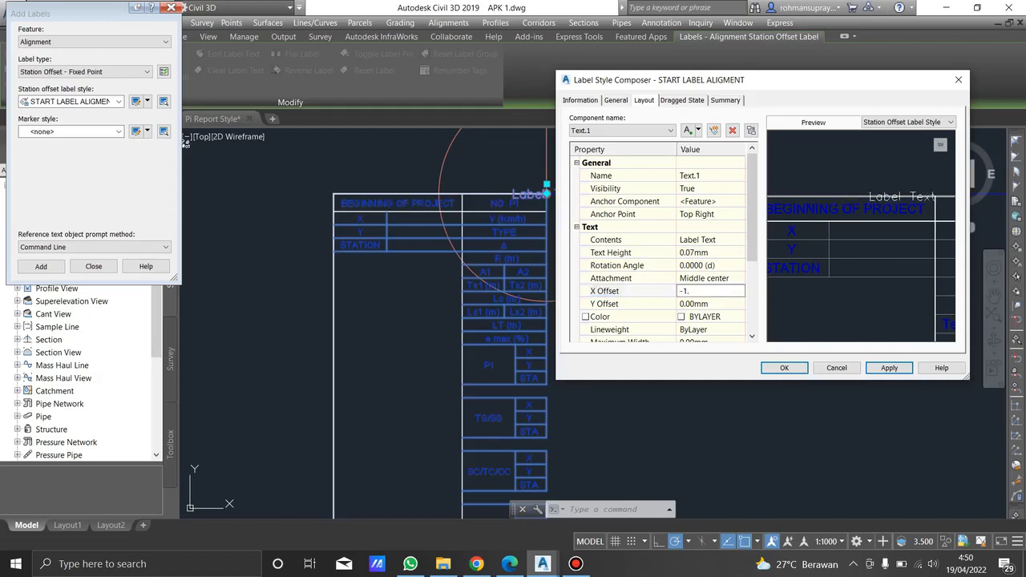
pyautogui.write('7')
pyautogui.press('Return')
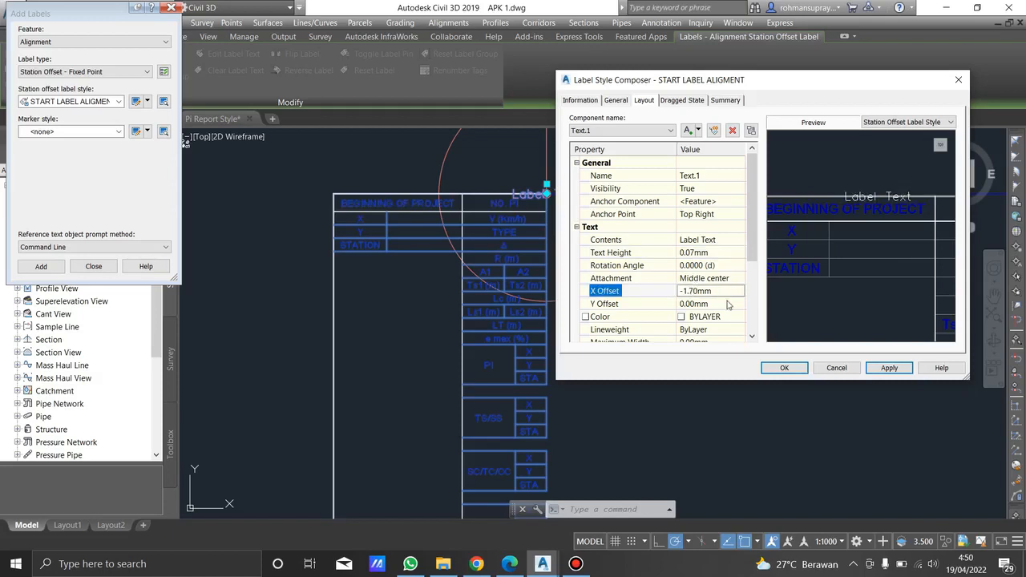
# - Try Y offsets of -3 mm, -1.2 mm and -0.5 mm to lower the text into the Beginning of Project table
pyautogui.click(726, 304)
pyautogui.write('-')
pyautogui.press('Return')
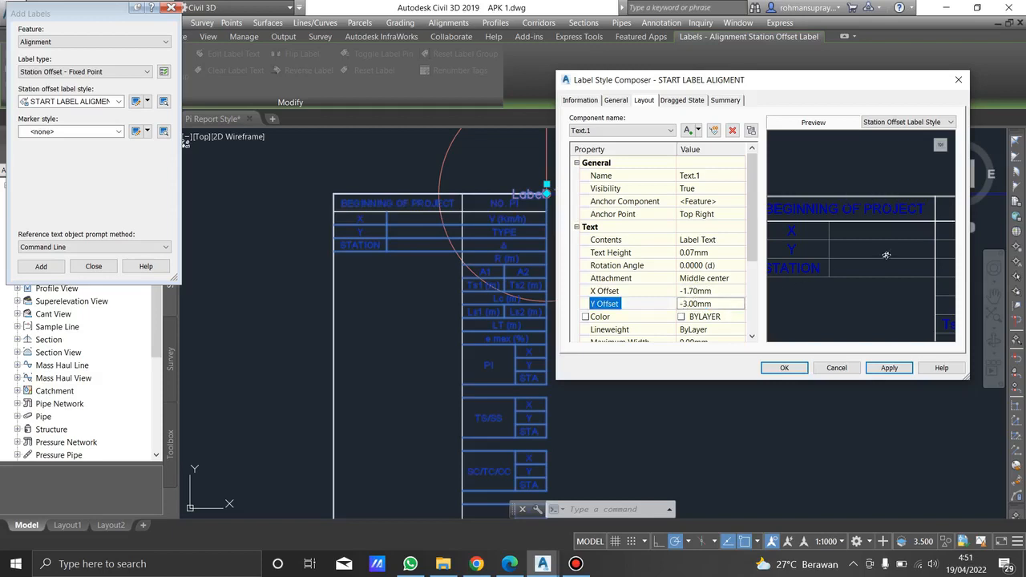
pyautogui.click(729, 304)
pyautogui.write('-1.2')
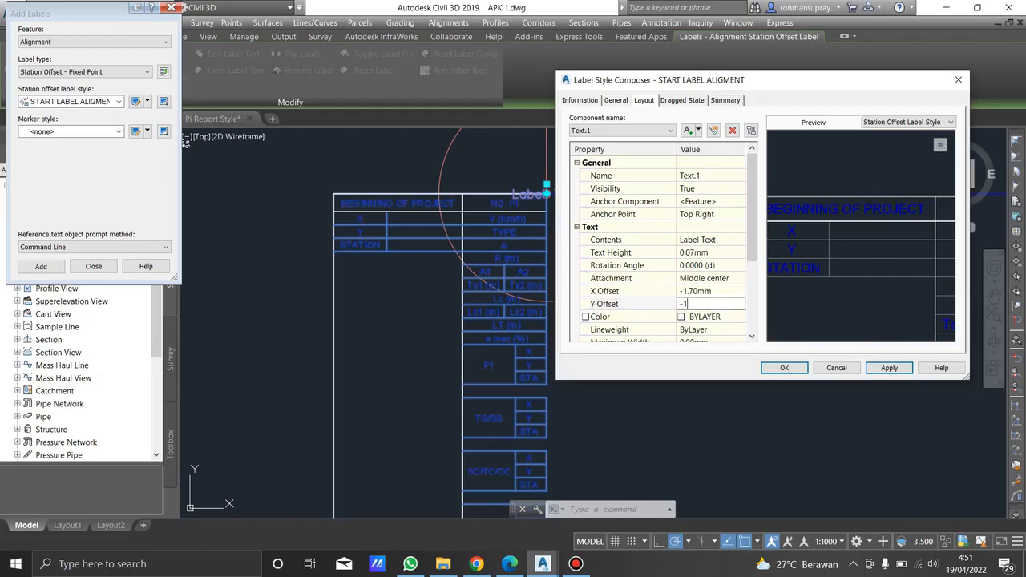
pyautogui.press('Return')
pyautogui.click(730, 304)
pyautogui.write('-0')
pyautogui.press('Return')
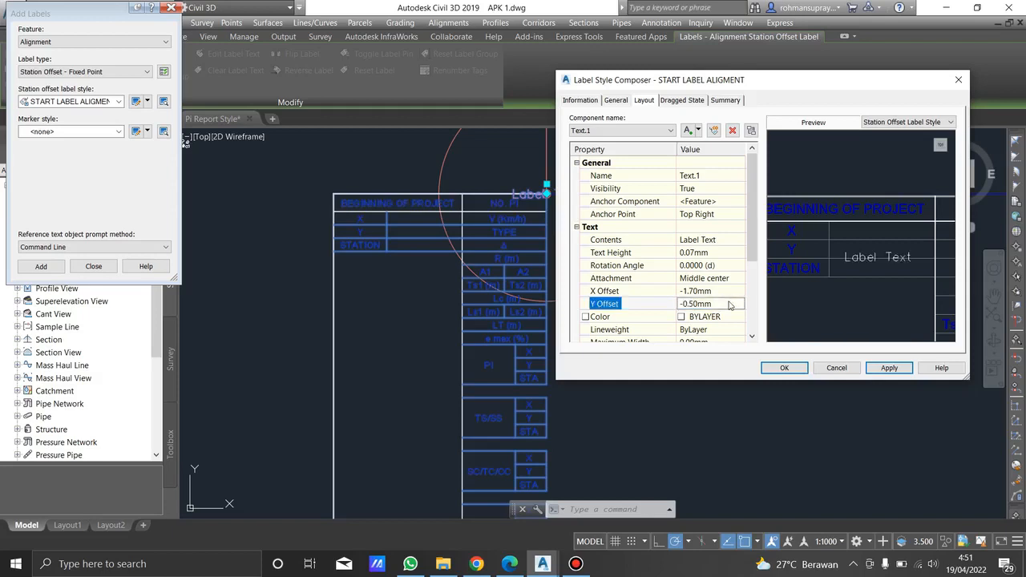
# - Try Y offsets of -0.2 mm and -0.24 mm for the text component, and settle on -0.27 mm
pyautogui.click(729, 303)
pyautogui.write('-0.')
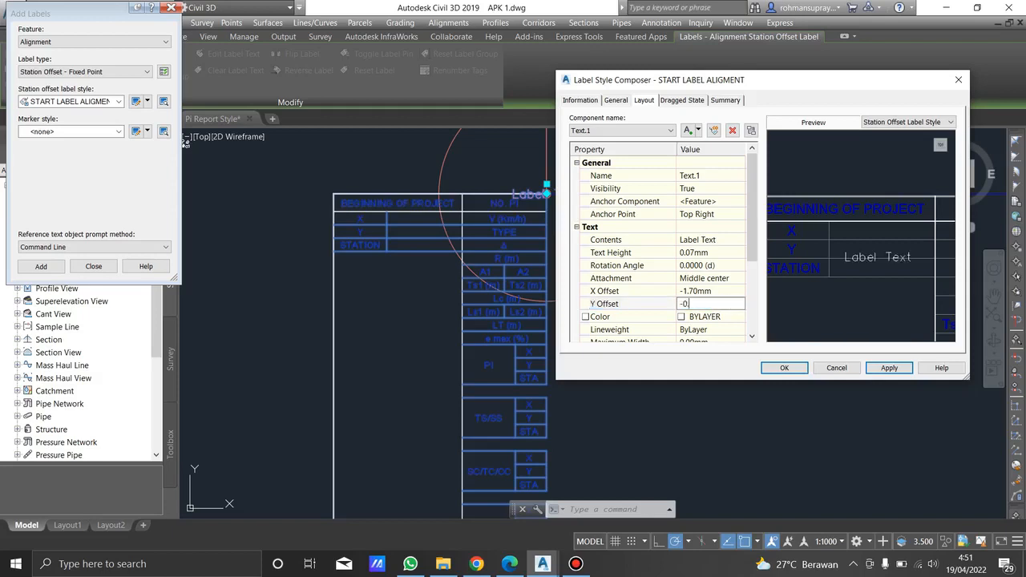
pyautogui.write('2')
pyautogui.press('Return')
pyautogui.click(730, 303)
pyautogui.write('-0')
pyautogui.click(730, 304)
pyautogui.click(728, 303)
pyautogui.click(729, 303)
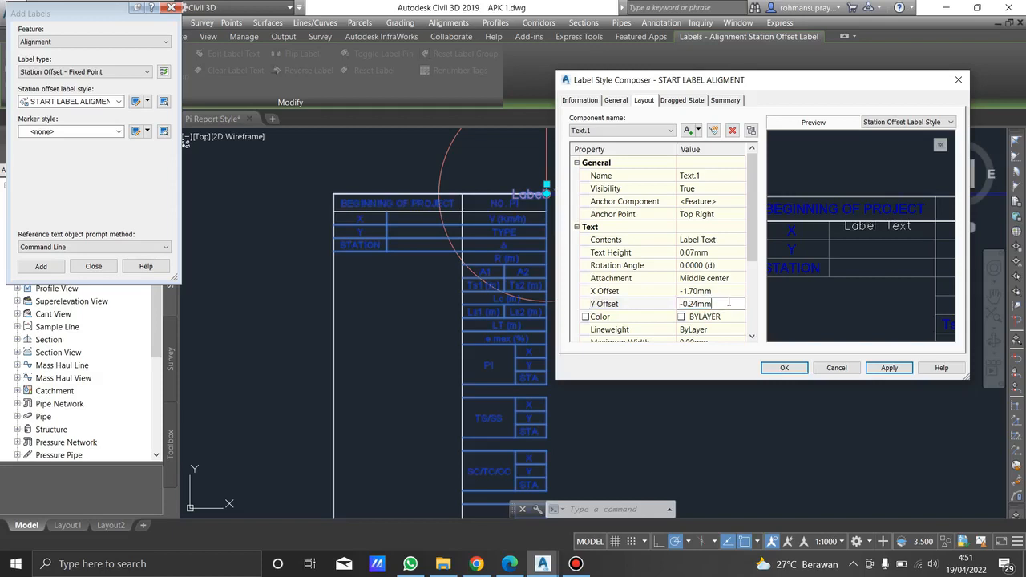
pyautogui.write('5')
pyautogui.click(725, 303)
pyautogui.click(723, 303)
pyautogui.write('7')
pyautogui.press('Return')
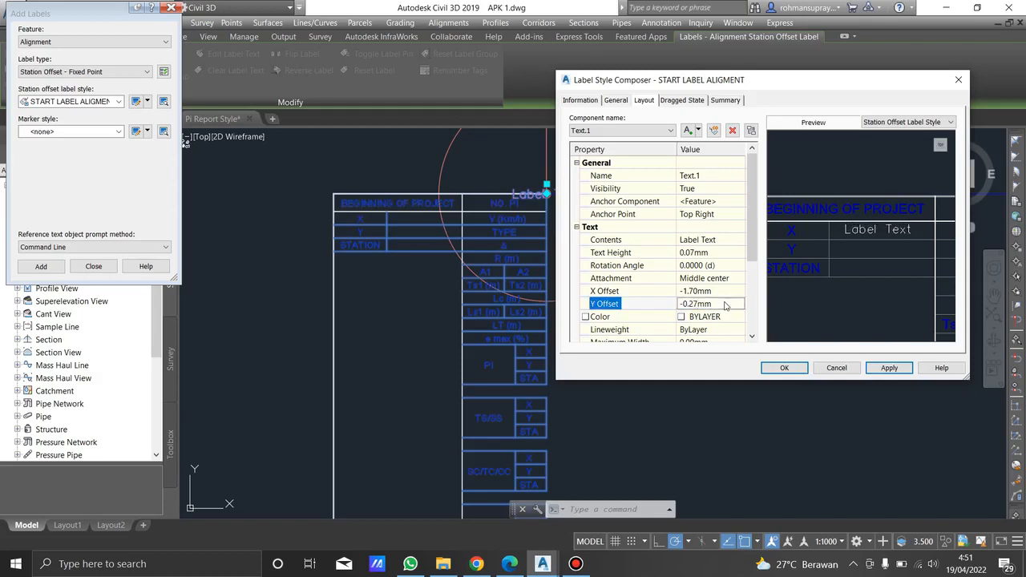
# - Replace the component's Label Text contents with the Easting property, checking the PDF standard for the X row, and apply the style
pyautogui.click(733, 243)
pyautogui.click(737, 240)
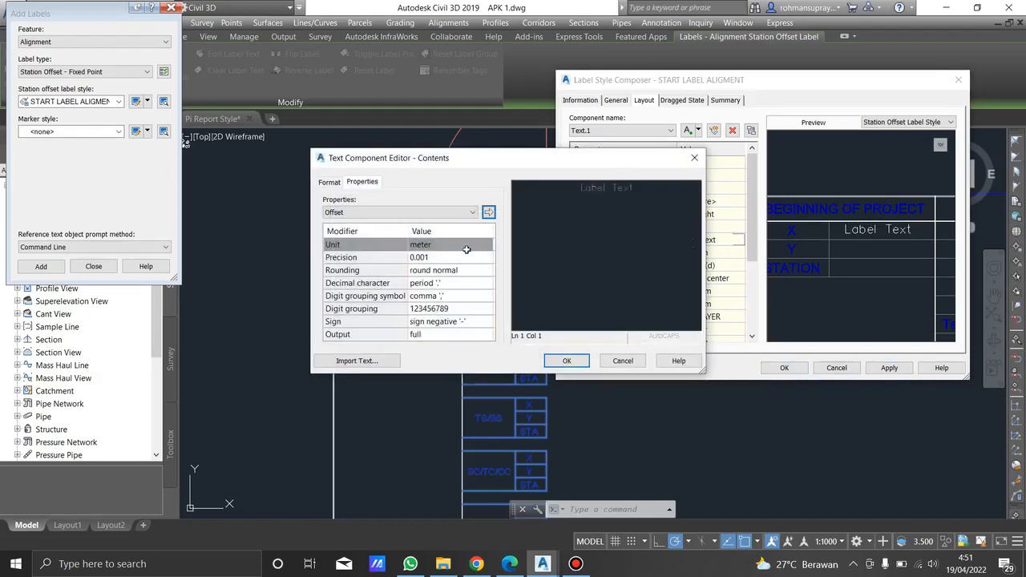
pyautogui.moveTo(646, 194); pyautogui.dragTo(560, 186)
pyautogui.press('Delete')
pyautogui.click(452, 212)
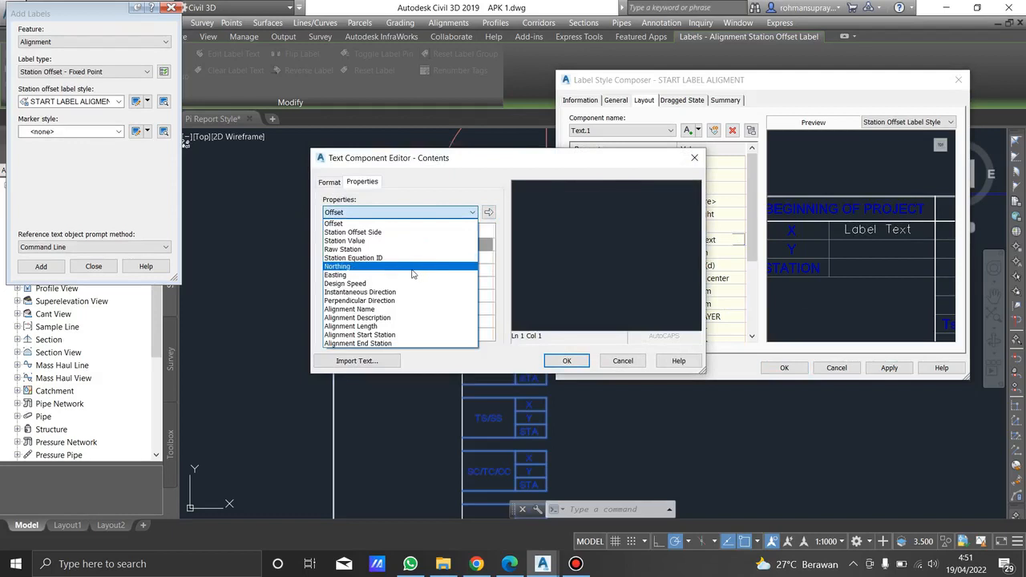
pyautogui.click(400, 276)
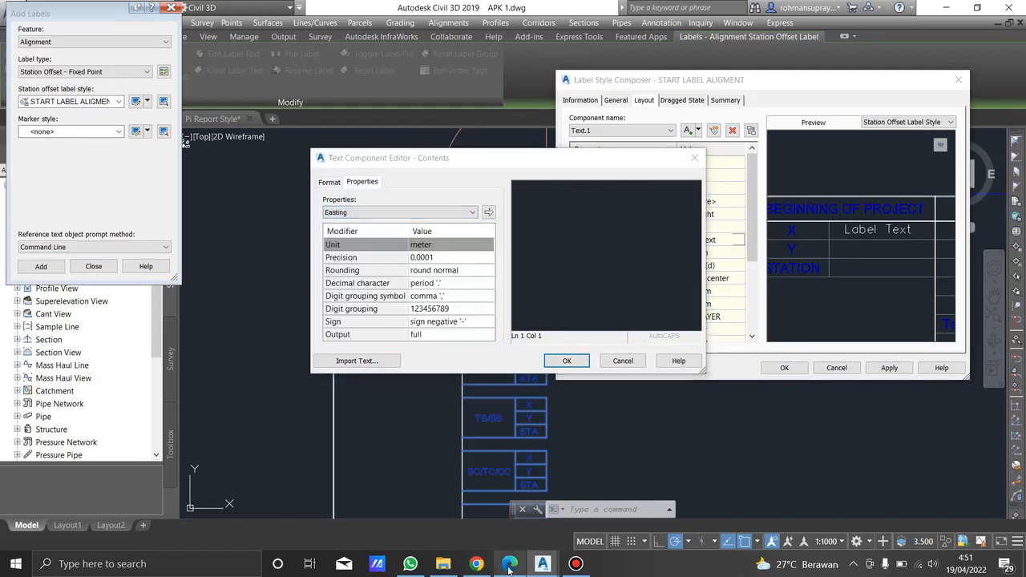
pyautogui.click(510, 563)
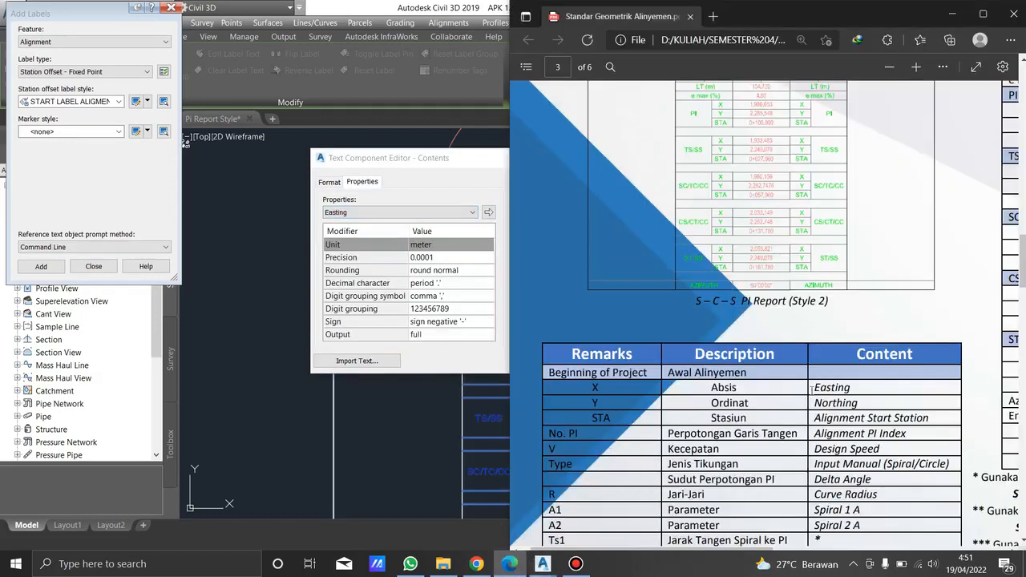
pyautogui.click(429, 173)
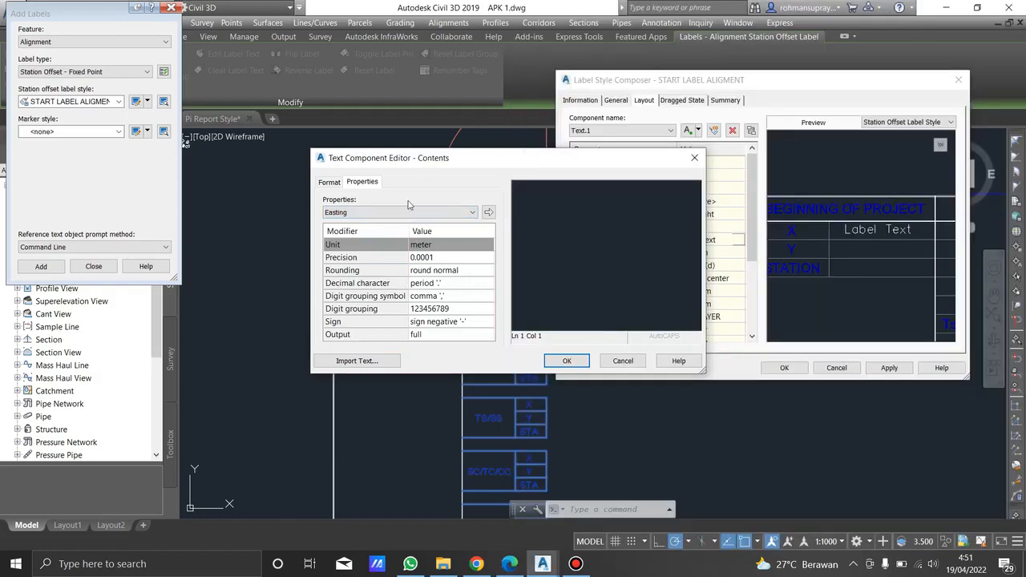
pyautogui.click(490, 212)
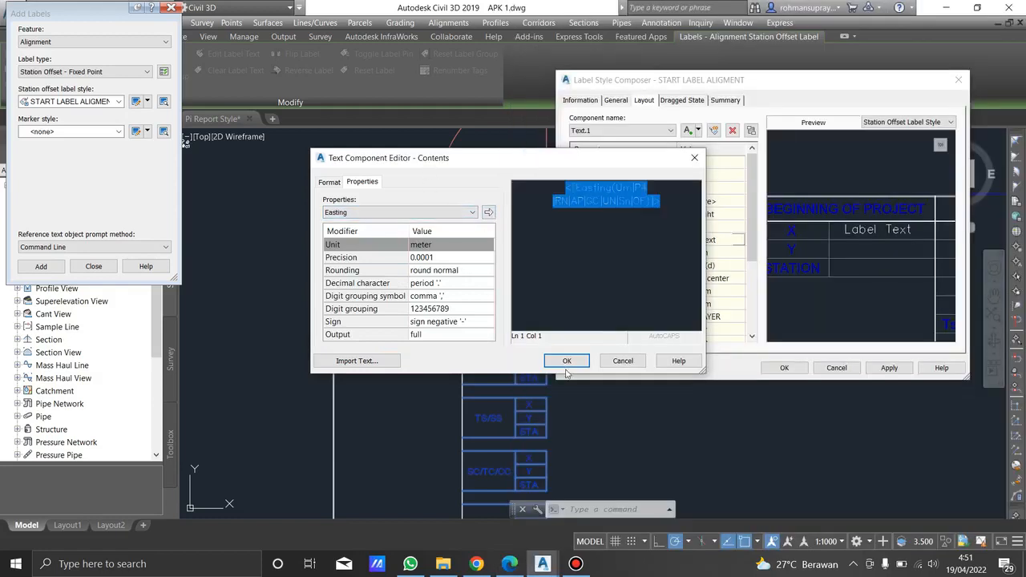
pyautogui.click(566, 361)
pyautogui.click(889, 366)
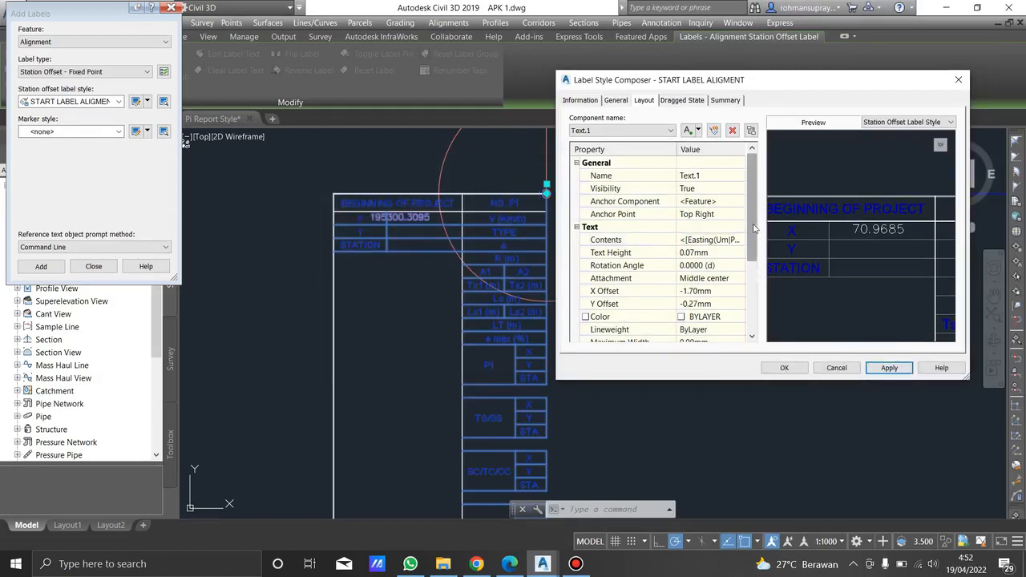
# - Copy the easting text component and rename the original to EASTING
pyautogui.click(699, 131)
pyautogui.click(714, 131)
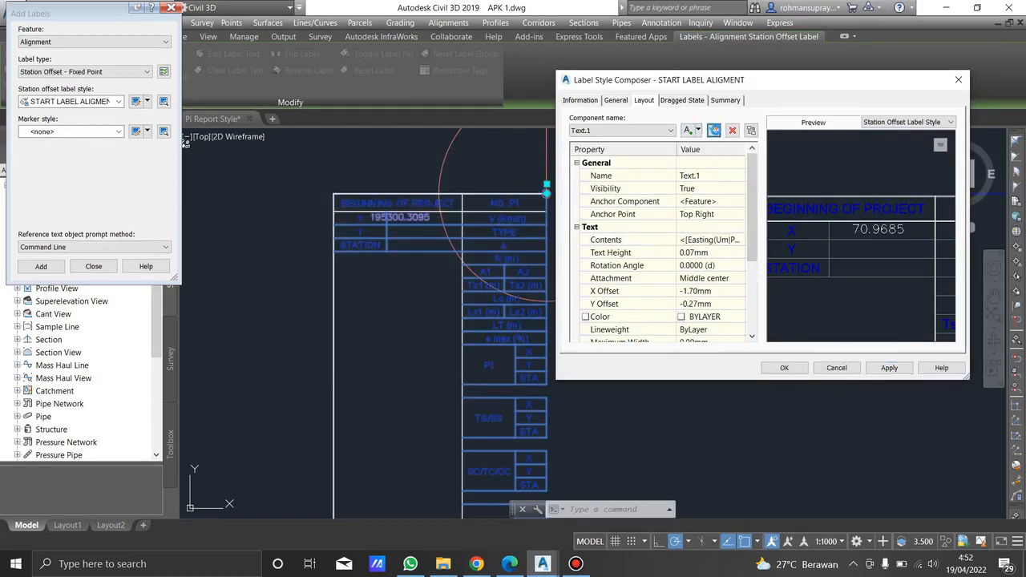
pyautogui.click(670, 130)
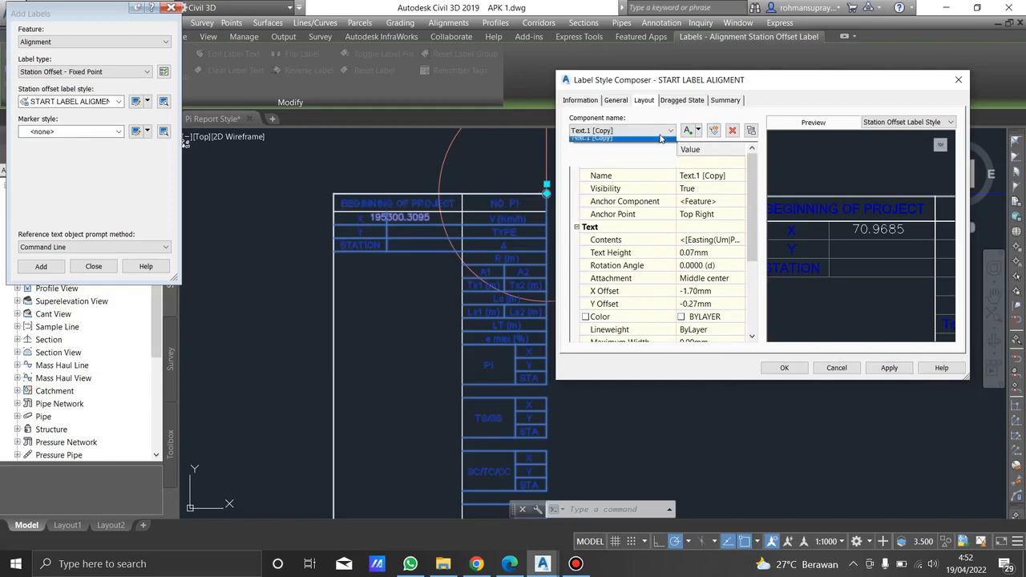
pyautogui.click(593, 143)
pyautogui.click(708, 176)
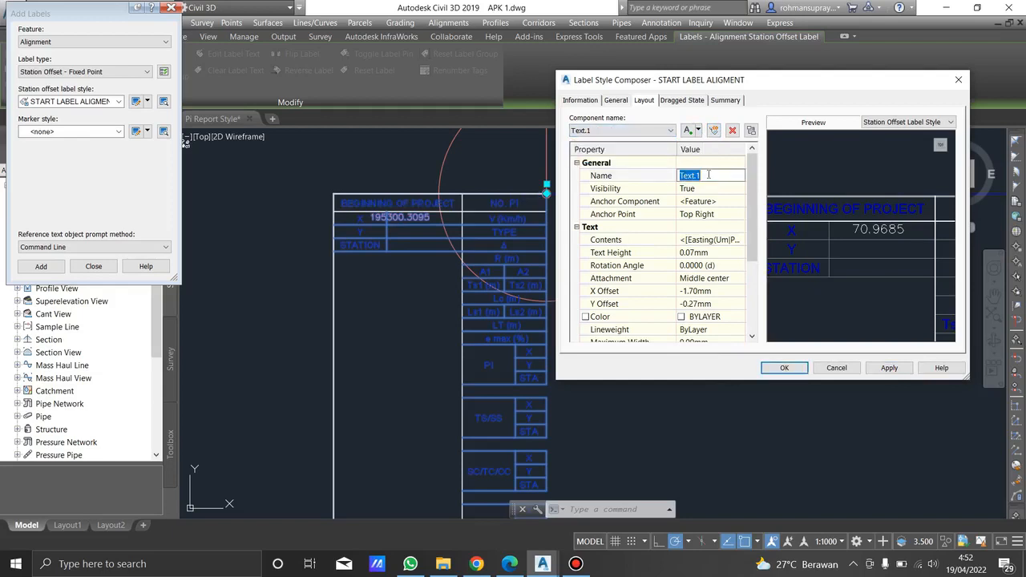
pyautogui.write('EASTING')
pyautogui.press('Return')
# - Rename the copied text component to NORTHING Y and anchor it to the FRAME component
pyautogui.click(648, 130)
pyautogui.click(590, 159)
pyautogui.click(690, 175)
pyautogui.write('NORTHING Y')
pyautogui.click(696, 201)
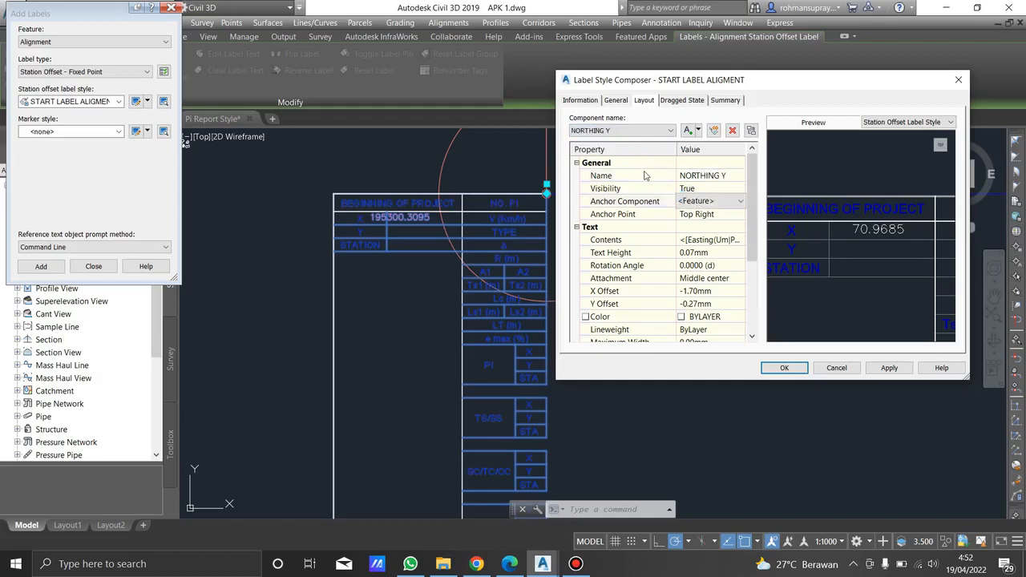
pyautogui.click(710, 214)
pyautogui.click(706, 201)
pyautogui.click(709, 201)
pyautogui.click(717, 235)
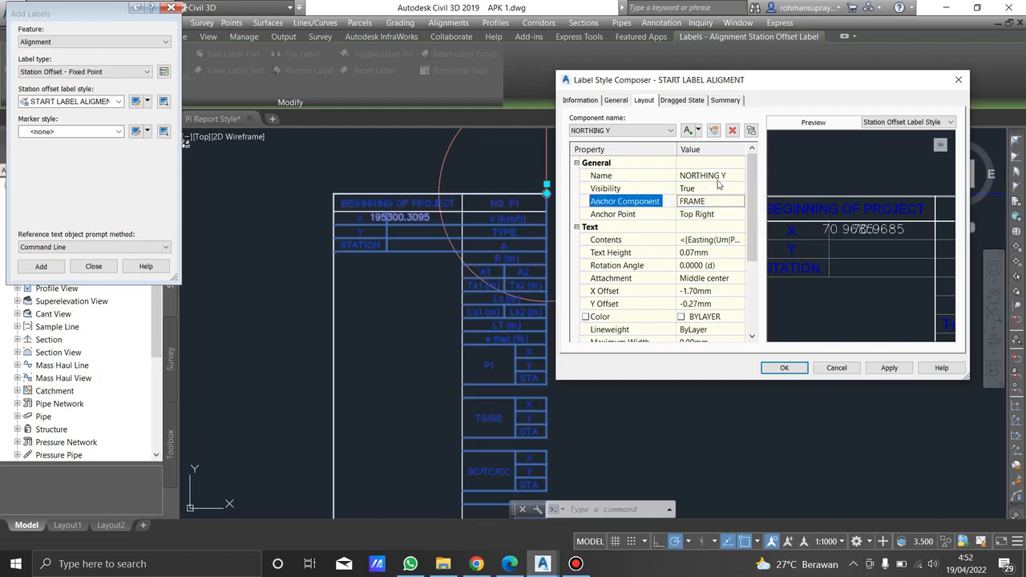
# - Rename the EASTING component to EASTING X and anchor it to the FRAME component
pyautogui.click(651, 131)
pyautogui.click(653, 160)
pyautogui.click(713, 175)
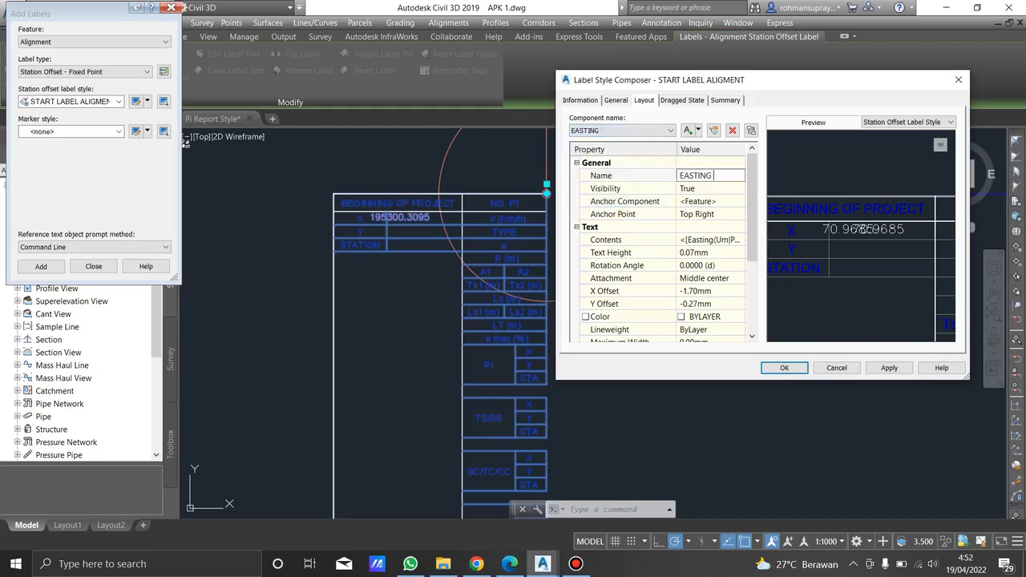
pyautogui.write('X')
pyautogui.click(722, 201)
pyautogui.click(725, 201)
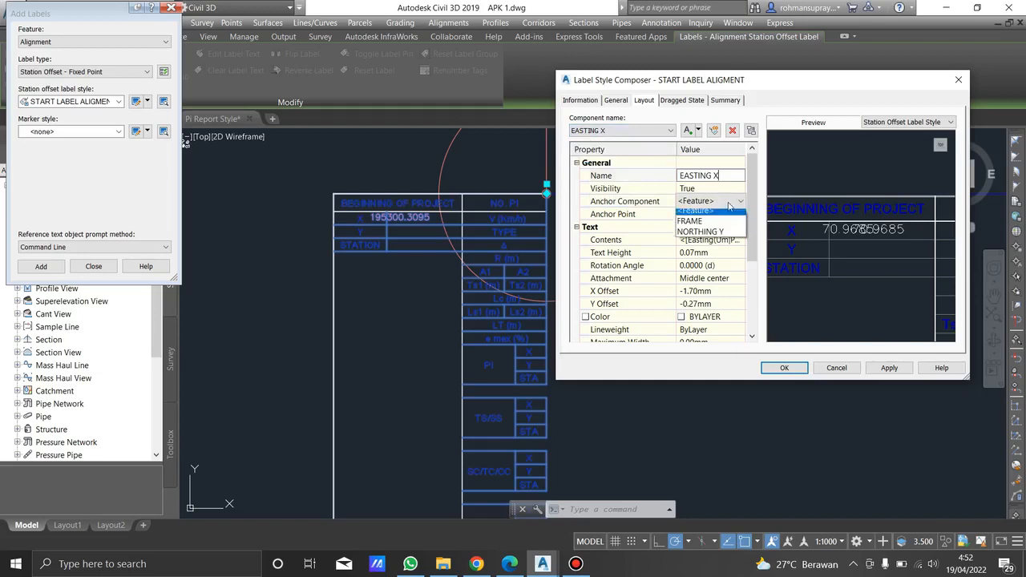
pyautogui.click(723, 223)
# - Set the EASTING X component's X offset to -1.5 mm
pyautogui.click(653, 131)
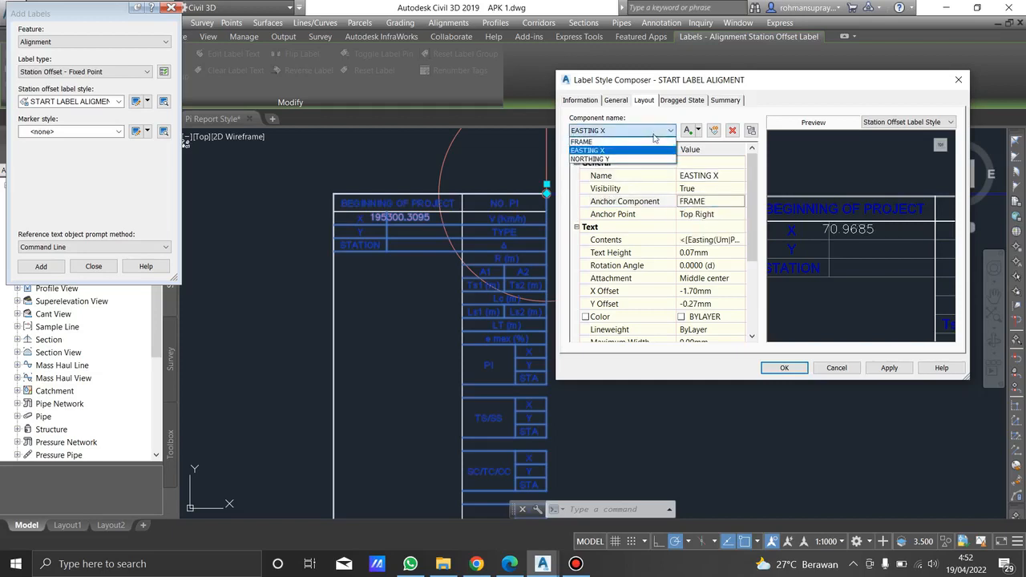
pyautogui.click(653, 157)
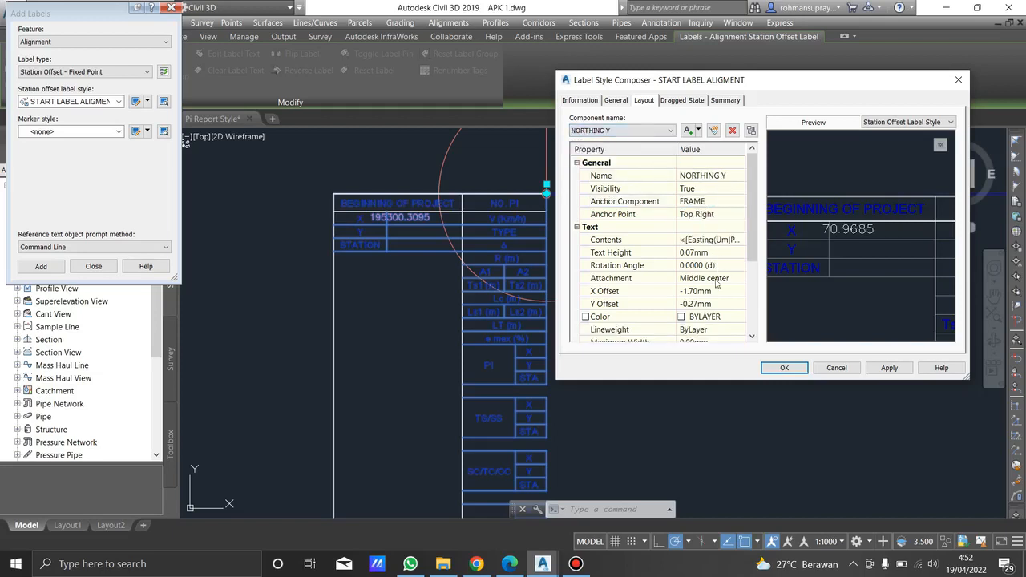
pyautogui.click(717, 242)
pyautogui.click(630, 130)
pyautogui.click(640, 150)
pyautogui.click(709, 253)
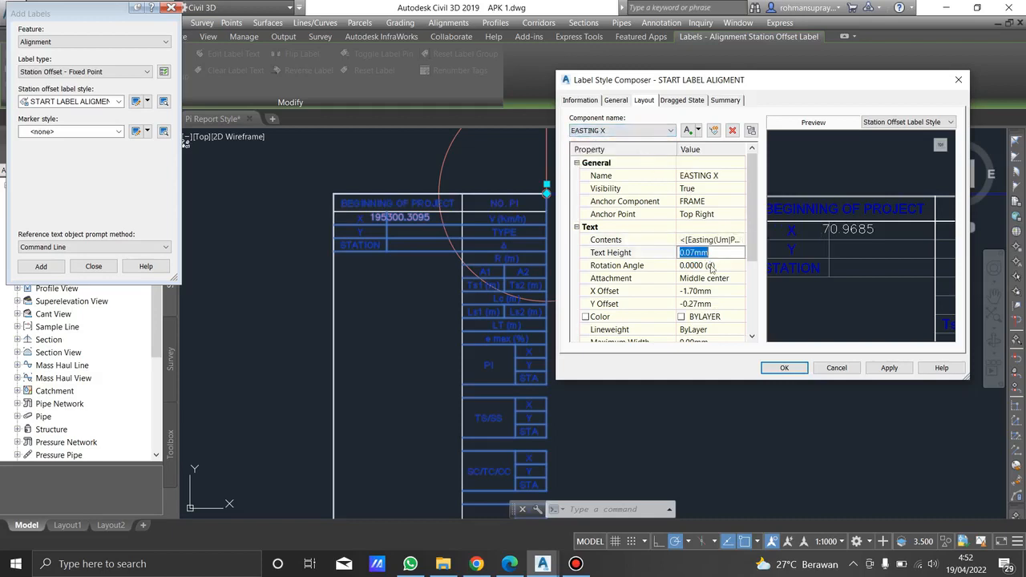
pyautogui.click(717, 291)
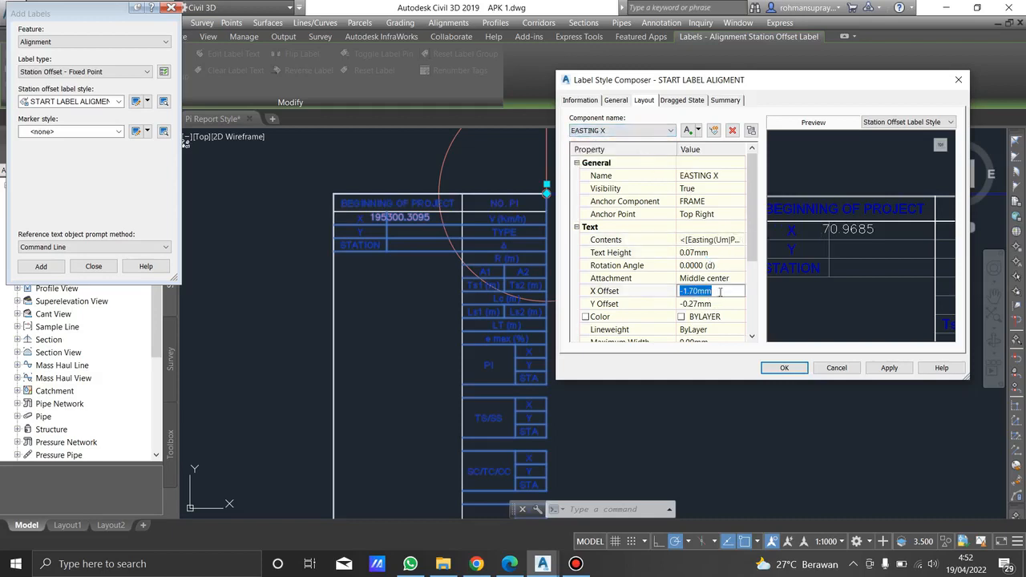
pyautogui.write('-')
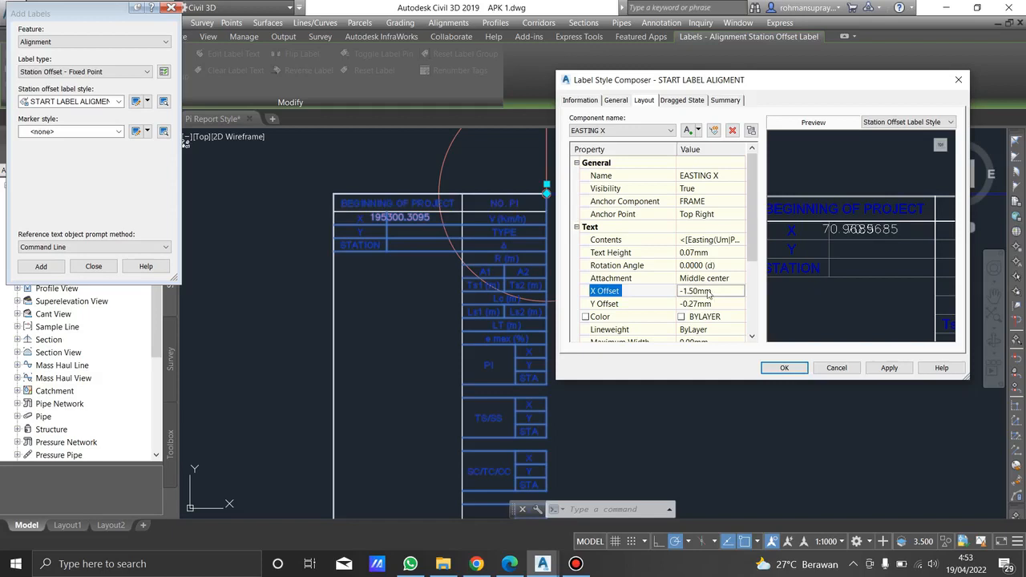
# - Set the NORTHING Y component's X offset to -1.5 mm to match the easting text
pyautogui.click(639, 131)
pyautogui.click(638, 159)
pyautogui.click(720, 292)
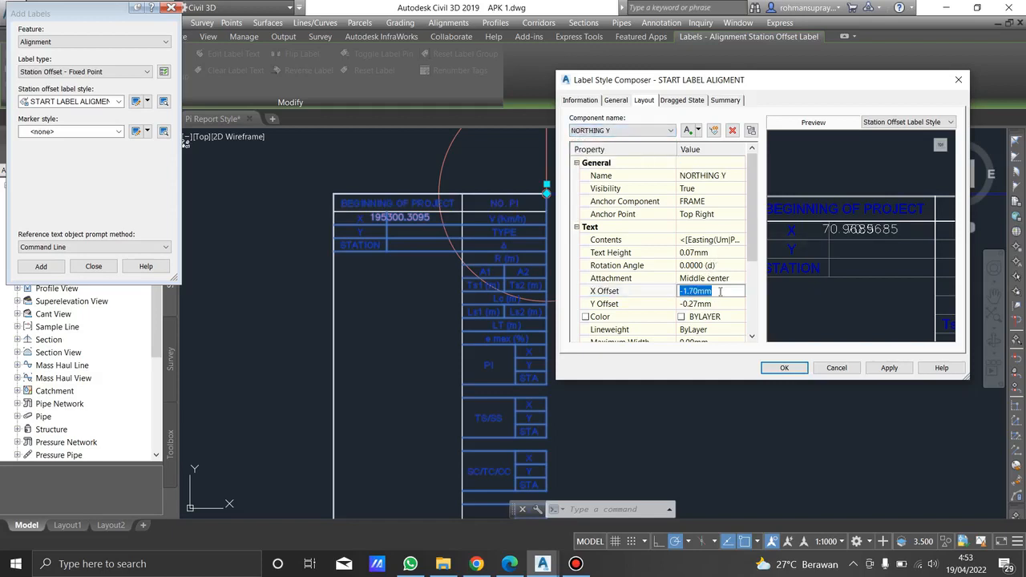
pyautogui.write('-1.5')
pyautogui.press('Return')
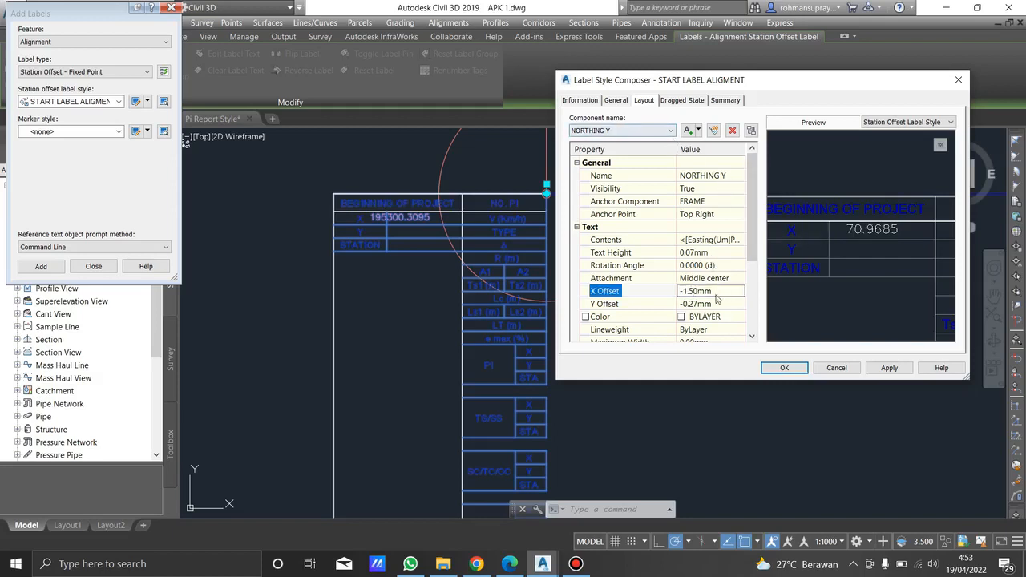
# - Replace the NORTHING Y component's Easting contents with the Northing property
pyautogui.click(719, 245)
pyautogui.click(738, 240)
pyautogui.click(587, 235)
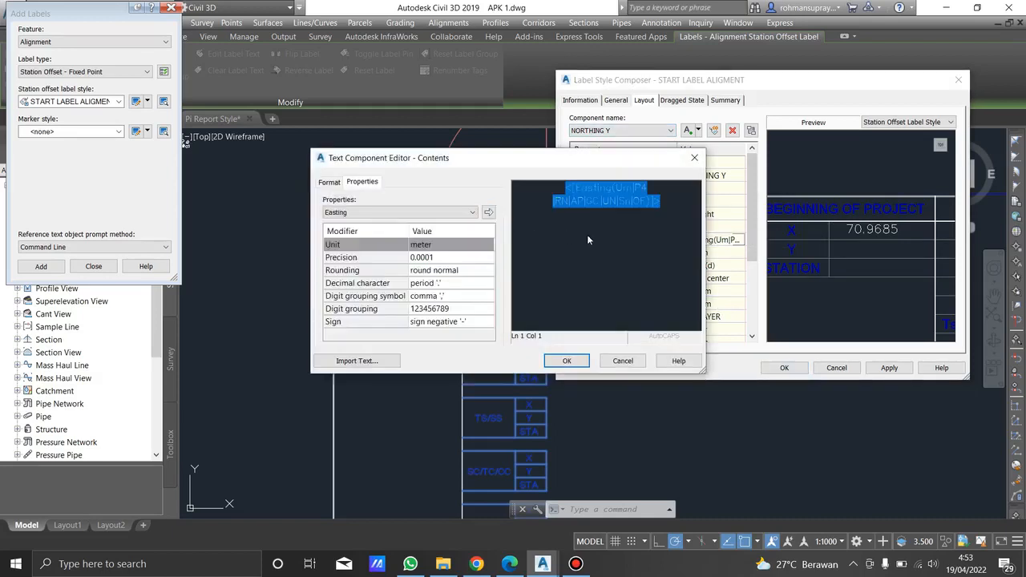
pyautogui.press('Delete')
pyautogui.click(472, 213)
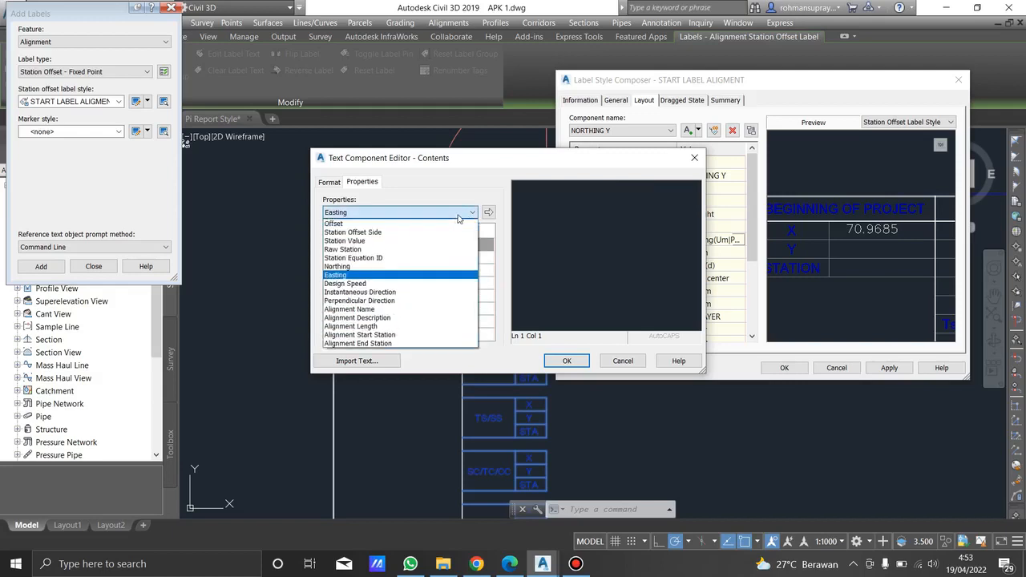
pyautogui.click(409, 269)
pyautogui.click(488, 212)
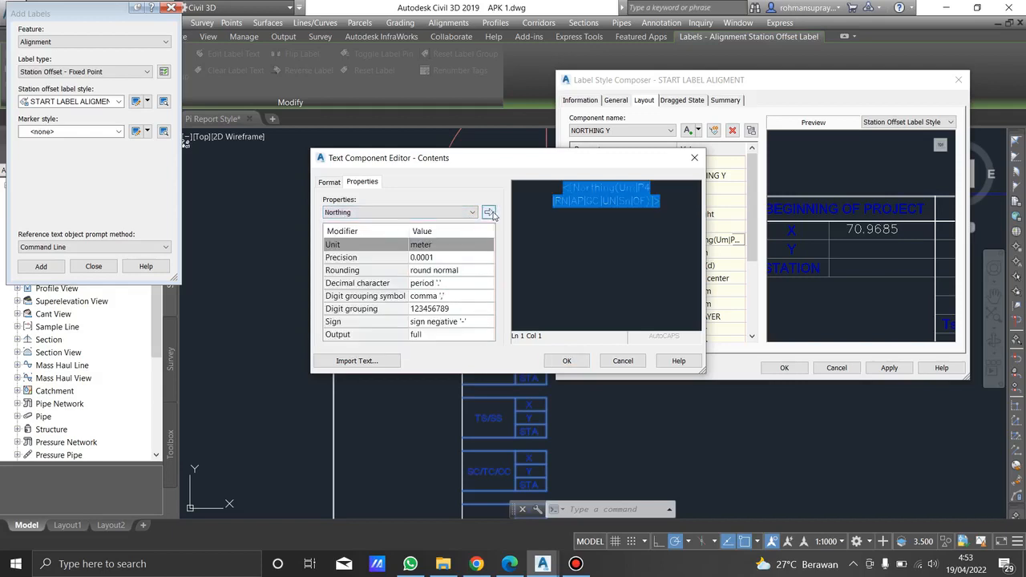
pyautogui.click(567, 361)
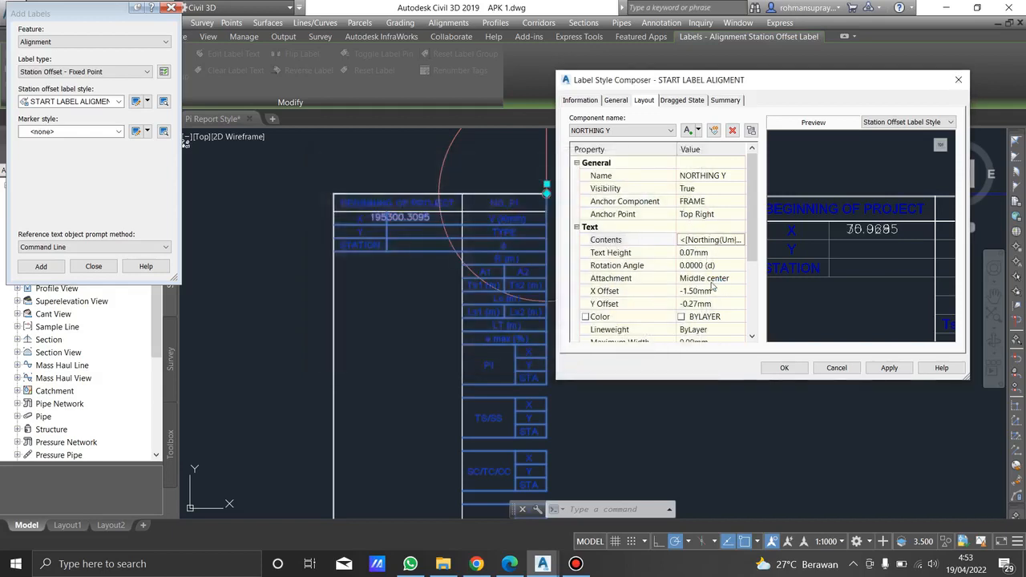
# - Try Y offsets of -30 mm, -0.3 mm and -0.4 mm to lower the NORTHING Y text into the Y row
pyautogui.click(719, 305)
pyautogui.write('-30')
pyautogui.press('Return')
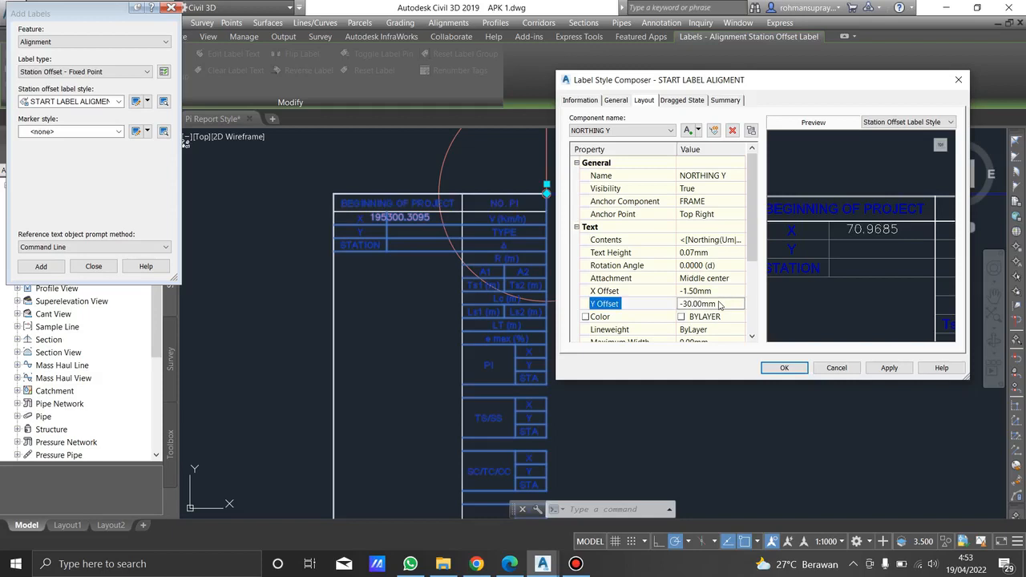
pyautogui.click(719, 303)
pyautogui.write('-0.3')
pyautogui.press('Return')
pyautogui.click(718, 303)
pyautogui.write('-0.4')
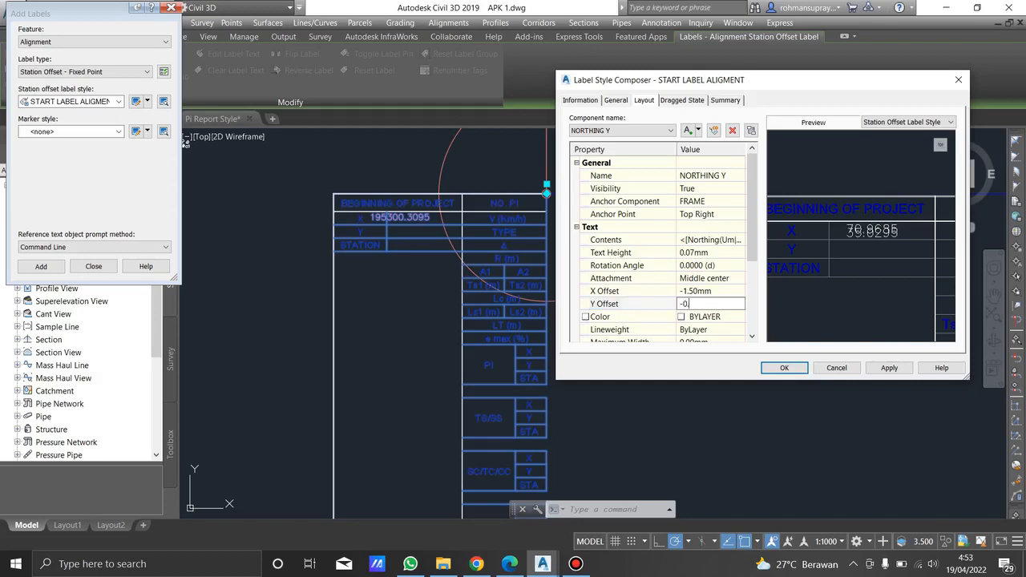
pyautogui.press('Return')
# - Set the NORTHING Y component's Y offset to -0.44 mm, then apply and save the label style
pyautogui.click(718, 303)
pyautogui.write('-')
pyautogui.click(719, 303)
pyautogui.write('-0.44')
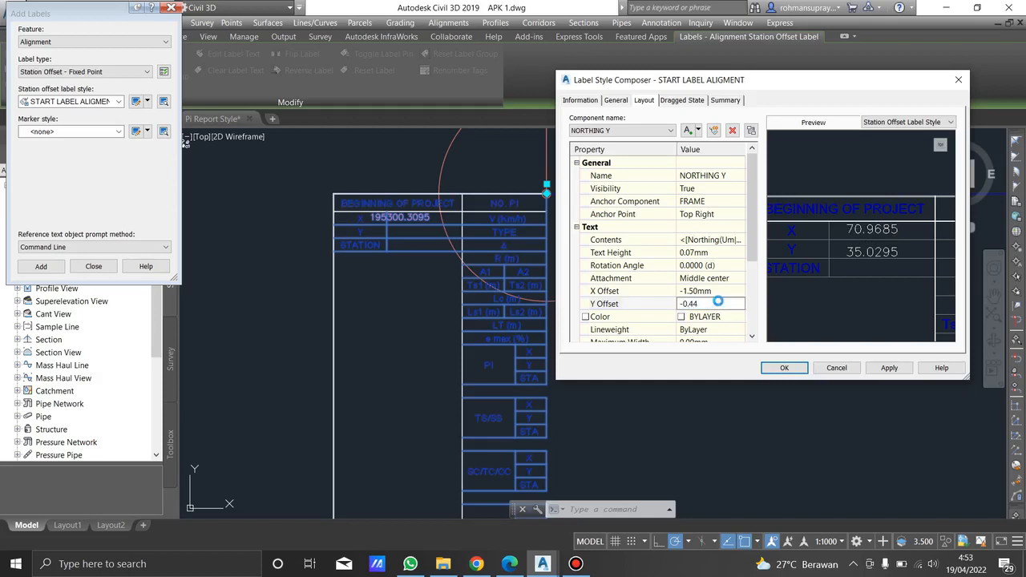
pyautogui.press('Return')
pyautogui.click(888, 369)
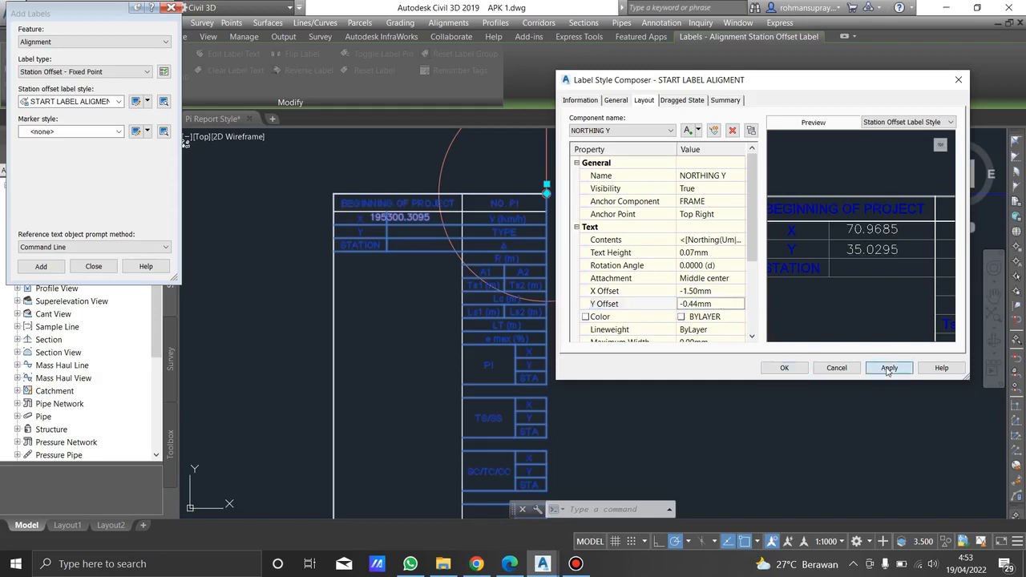
pyautogui.click(784, 368)
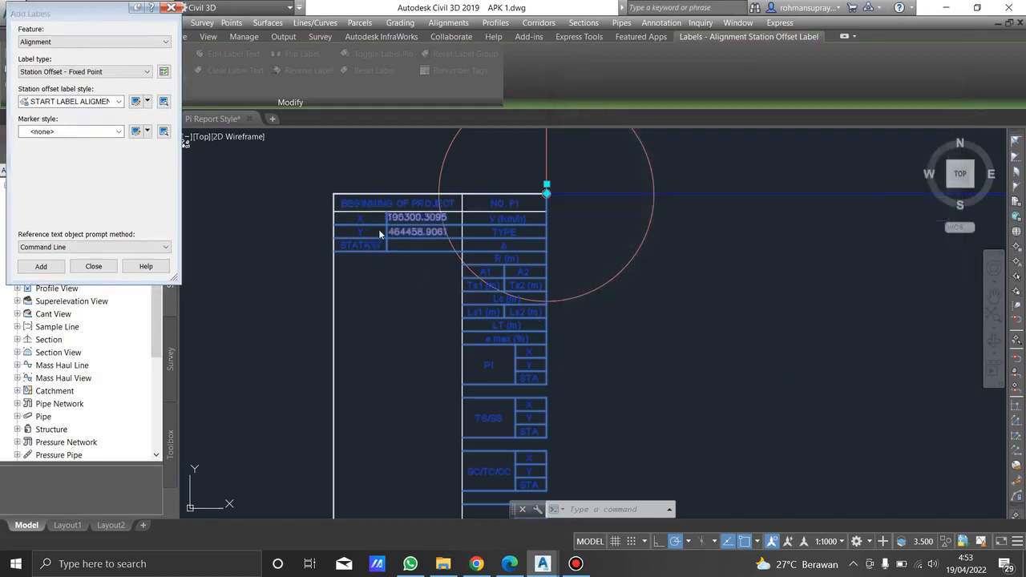
# - Add a block component named WIPEOUT to the START LABEL ALIGMENT label style
pyautogui.scroll(6, 401, 217)
pyautogui.press('Escape')
pyautogui.moveTo(401, 218)
pyautogui.mouseDown(button='middle')
pyautogui.moveTo(517, 214)
pyautogui.moveTo(475, 229)
pyautogui.mouseUp(button='middle')
pyautogui.scroll(-4, 477, 218)
pyautogui.click(475, 227)
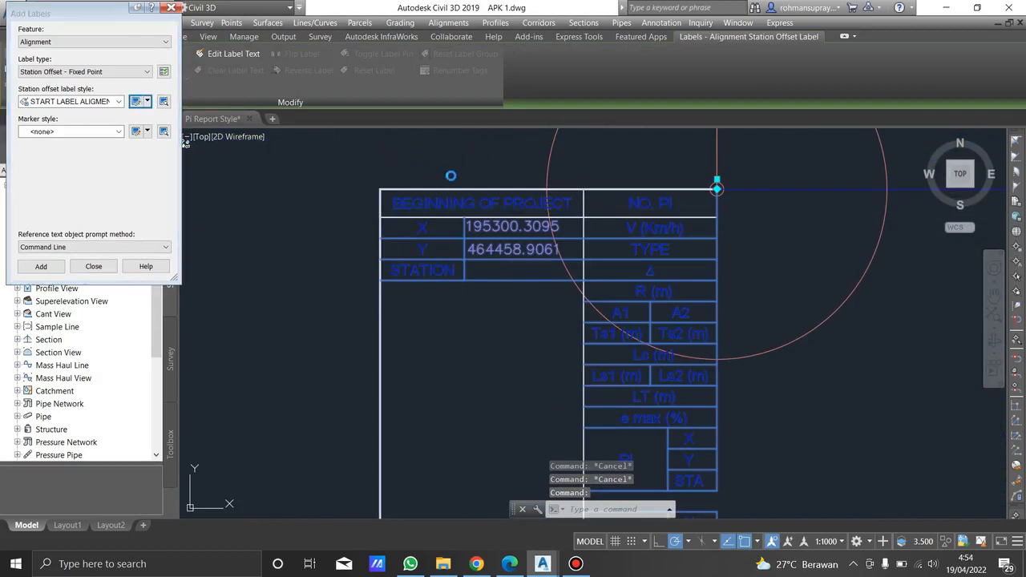
pyautogui.click(697, 133)
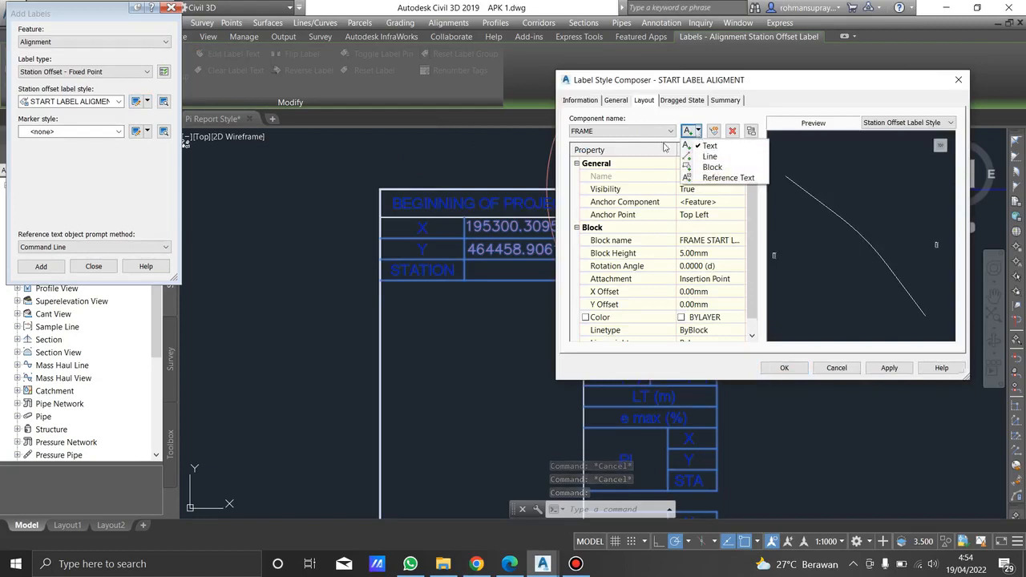
pyautogui.click(713, 167)
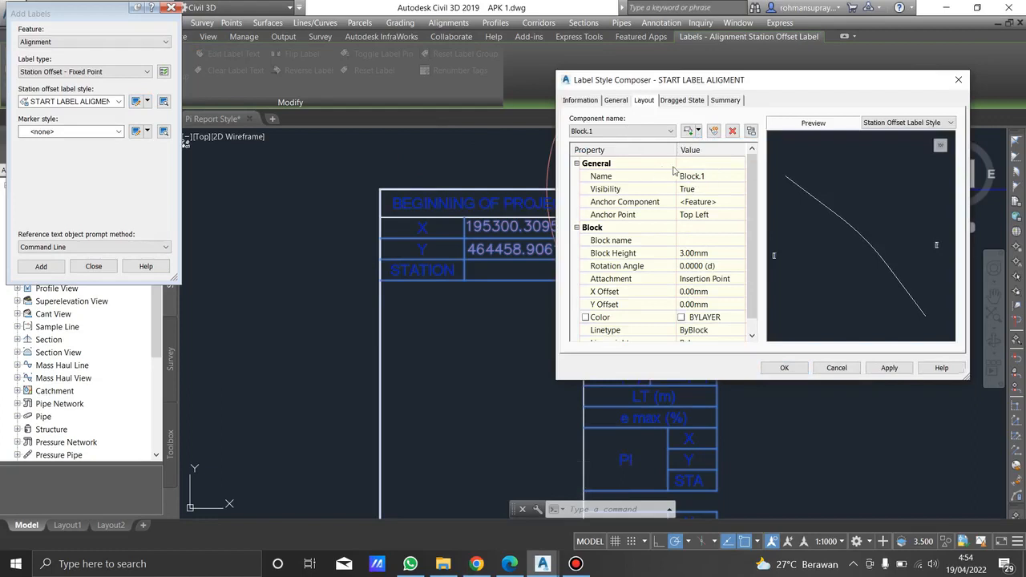
pyautogui.click(710, 176)
pyautogui.write('WIPEOUT')
# - Assign the WIPEOUT START LABEL block to the WIPEOUT component, then apply and save the label style
pyautogui.click(728, 239)
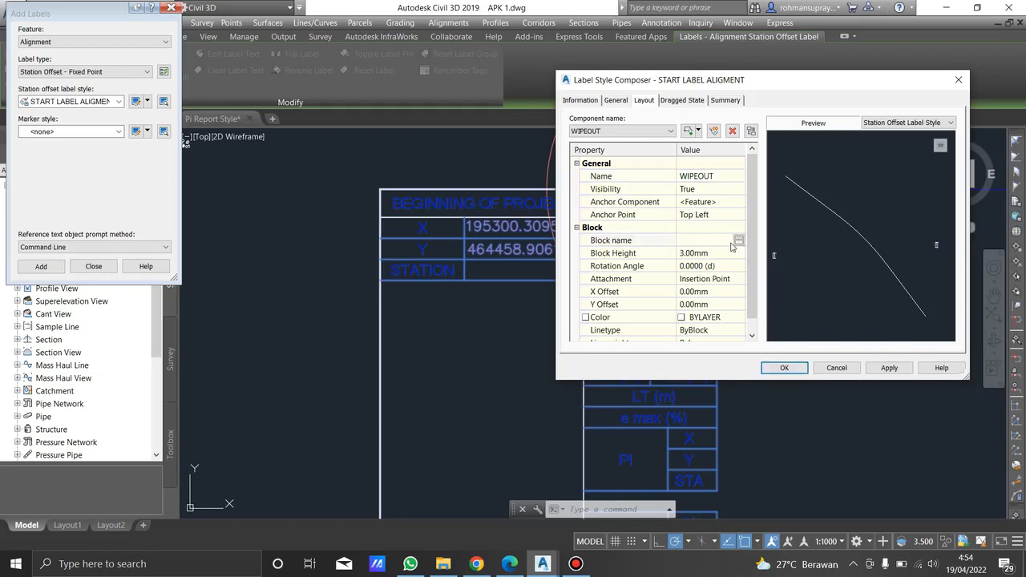
pyautogui.click(739, 241)
pyautogui.scroll(-5, 238, 190)
pyautogui.scroll(-8, 238, 190)
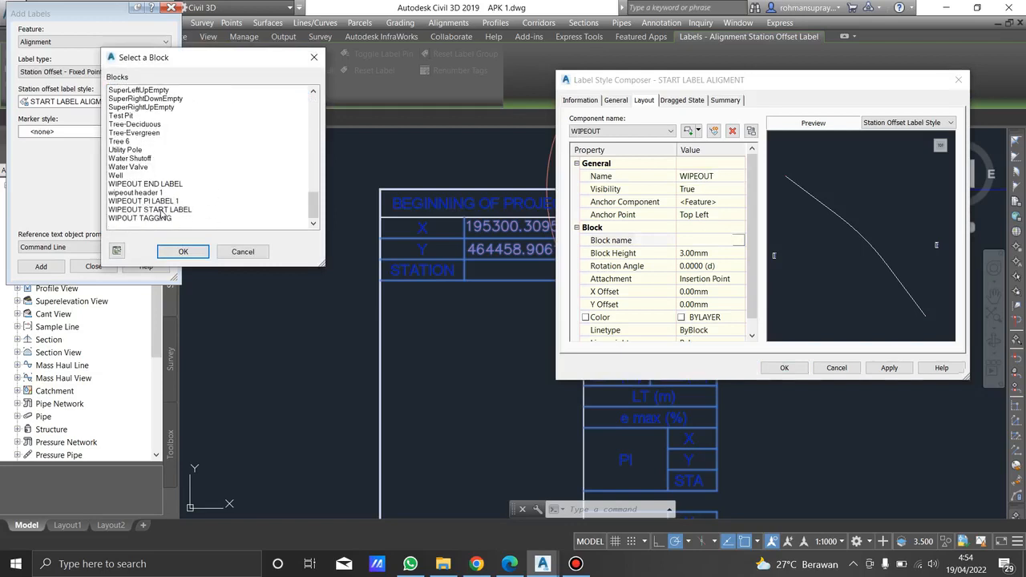
pyautogui.click(160, 210)
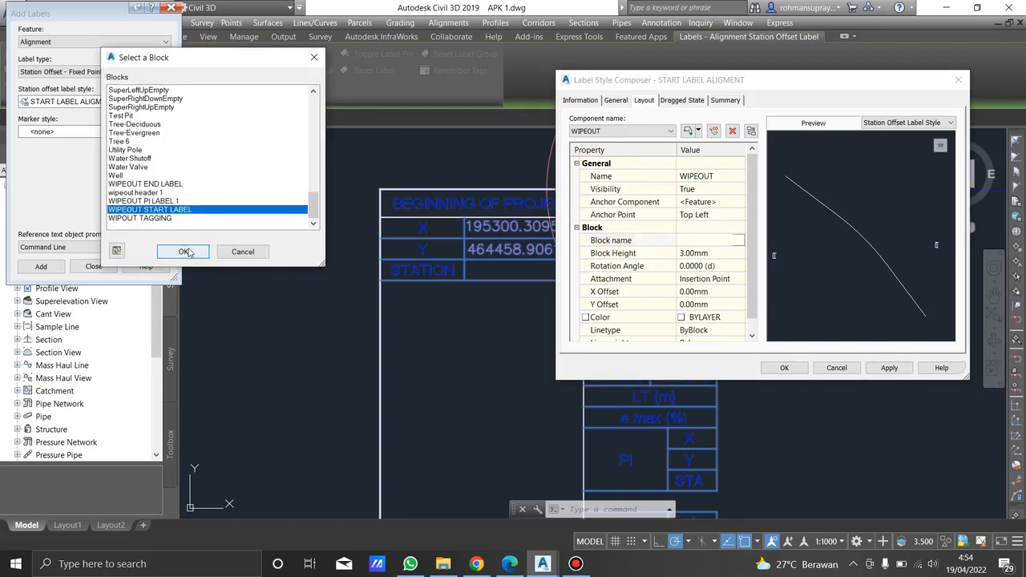
pyautogui.click(184, 252)
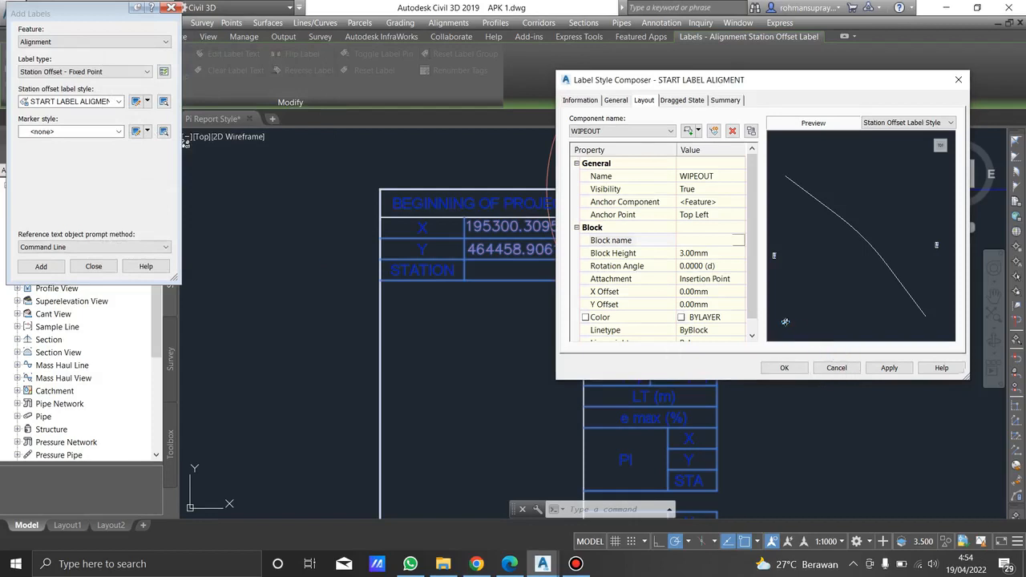
pyautogui.click(886, 368)
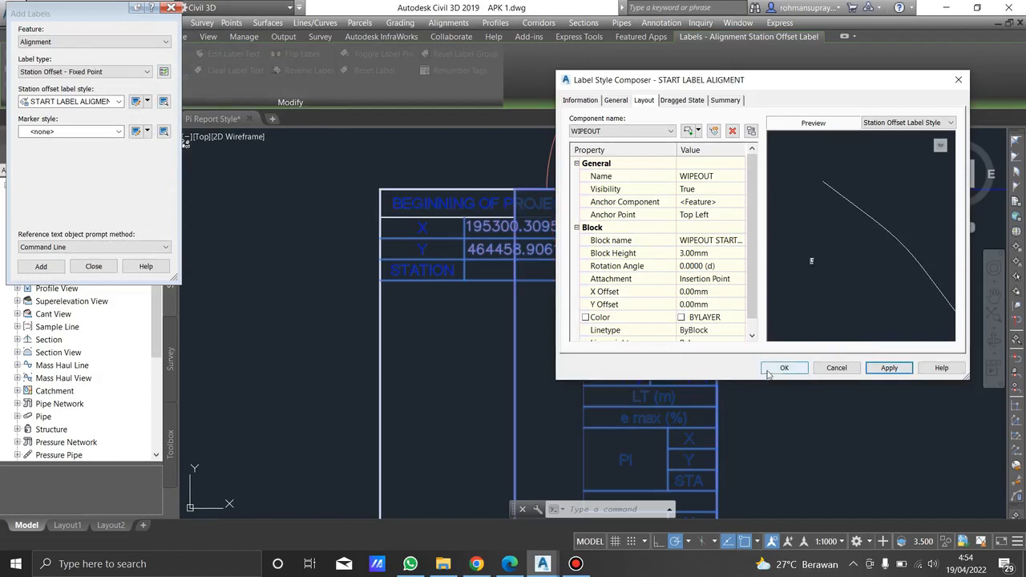
pyautogui.click(784, 368)
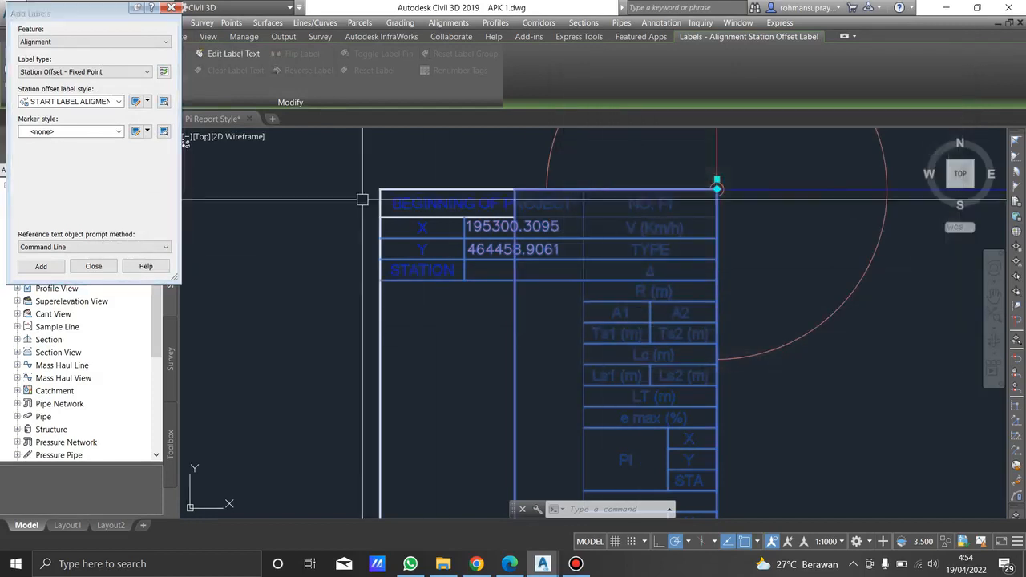
pyautogui.scroll(-2, 486, 217)
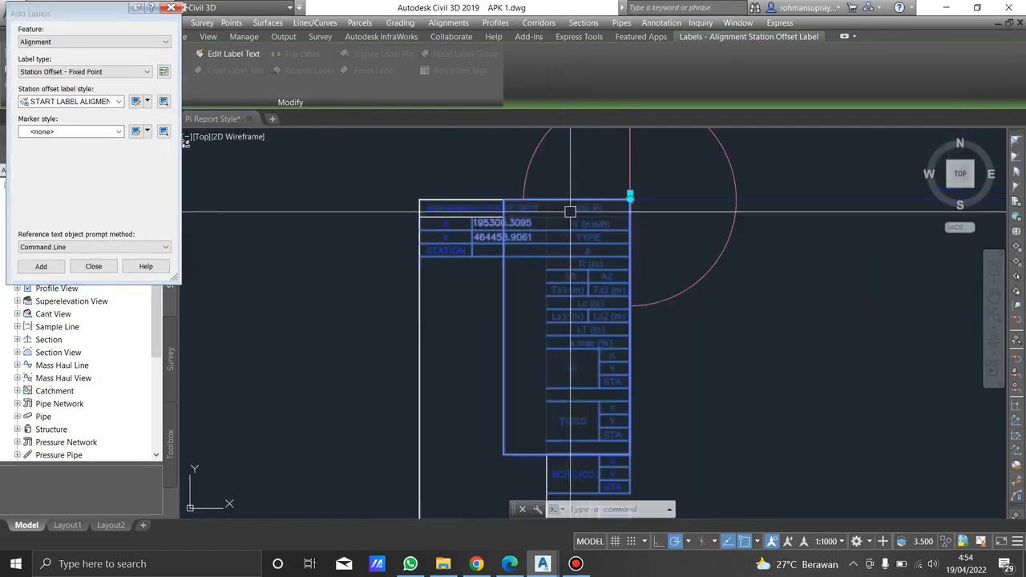
# - Reopen the START LABEL ALIGMENT style for editing and delete its WIPEOUT component
pyautogui.click(147, 101)
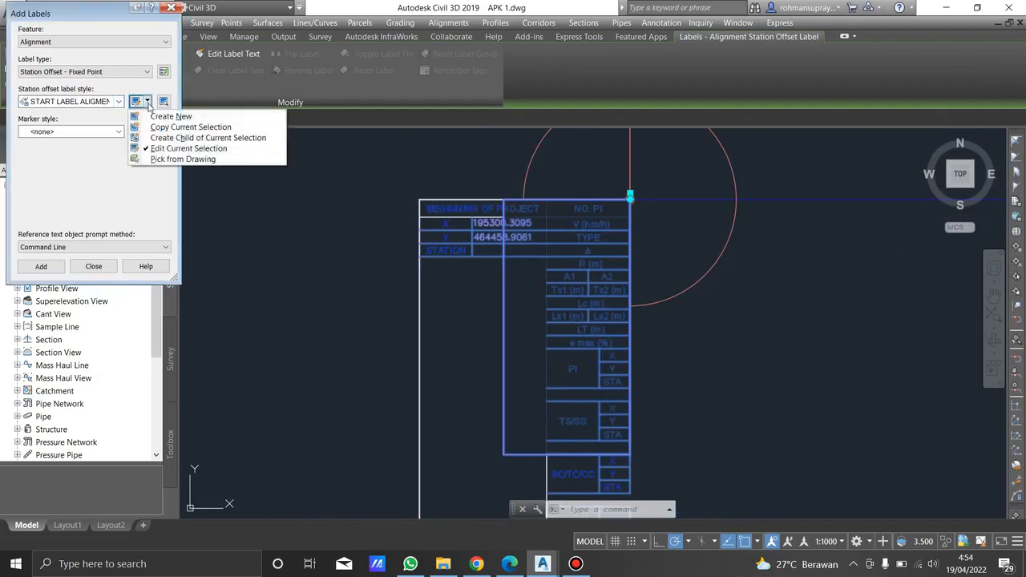
pyautogui.click(180, 150)
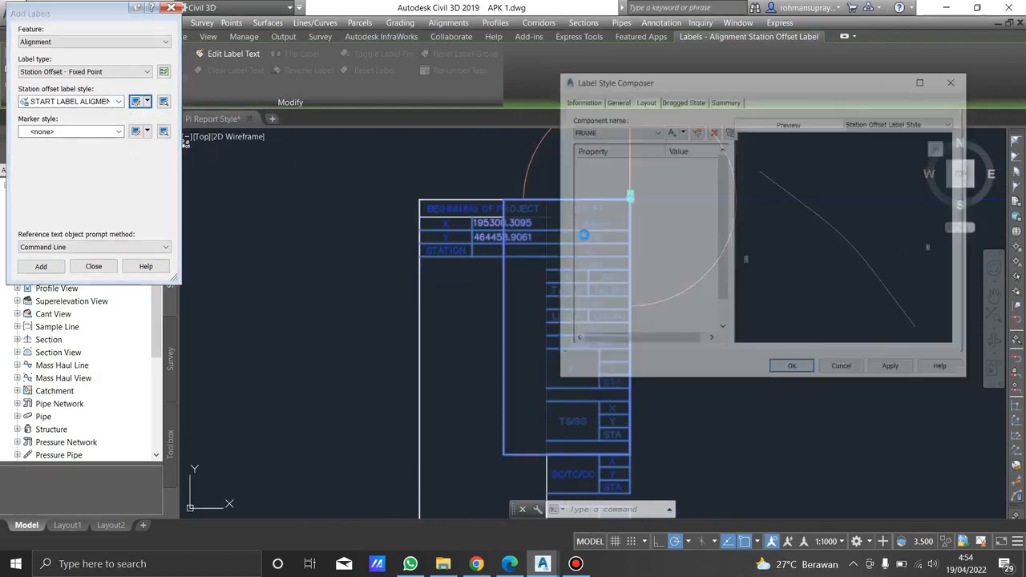
pyautogui.click(659, 131)
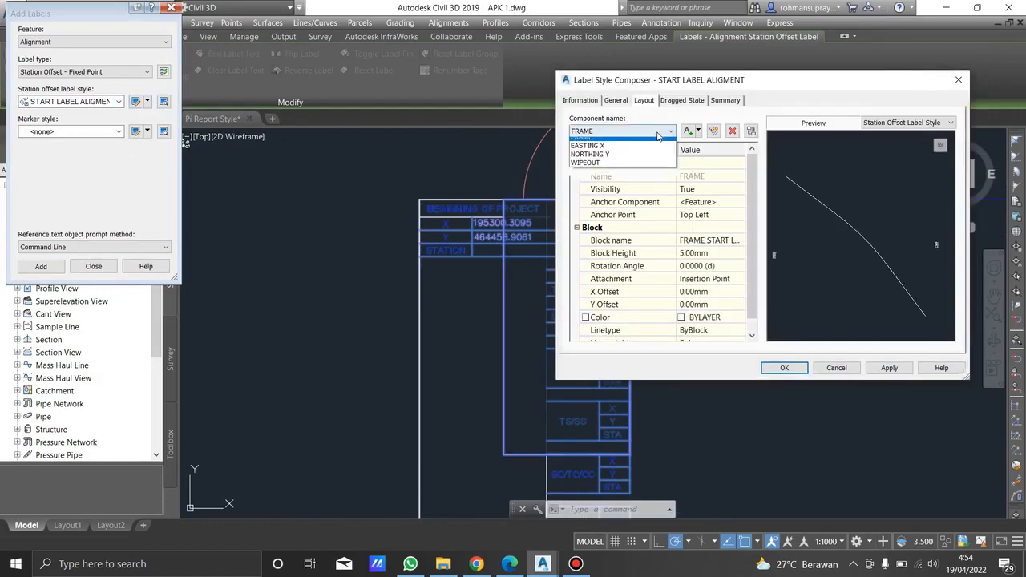
pyautogui.click(617, 163)
pyautogui.click(732, 131)
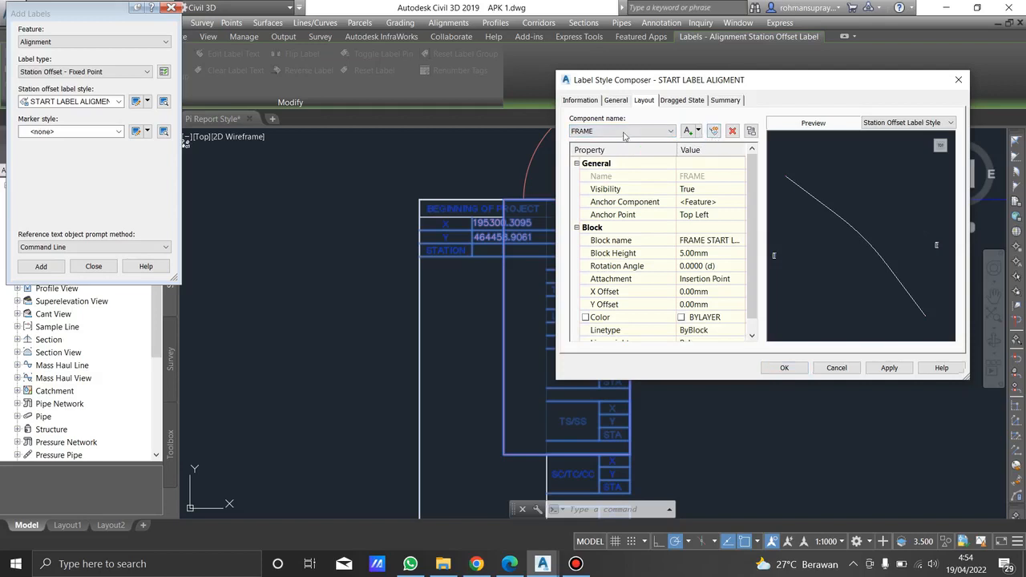
# - Copy the FRAME component and name the copy WIPEOUT
pyautogui.click(713, 133)
pyautogui.click(689, 176)
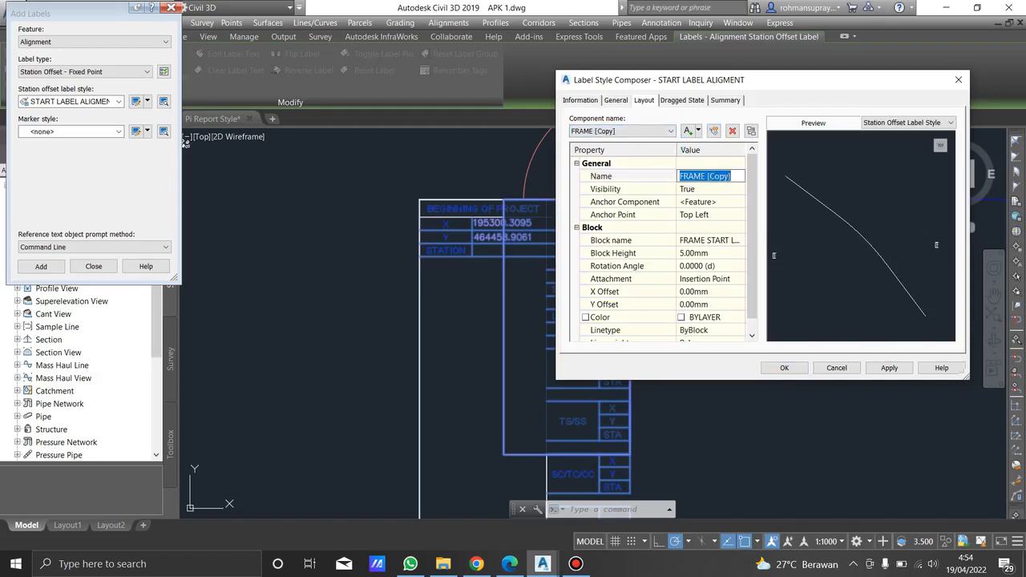
pyautogui.write('WIPEOUT')
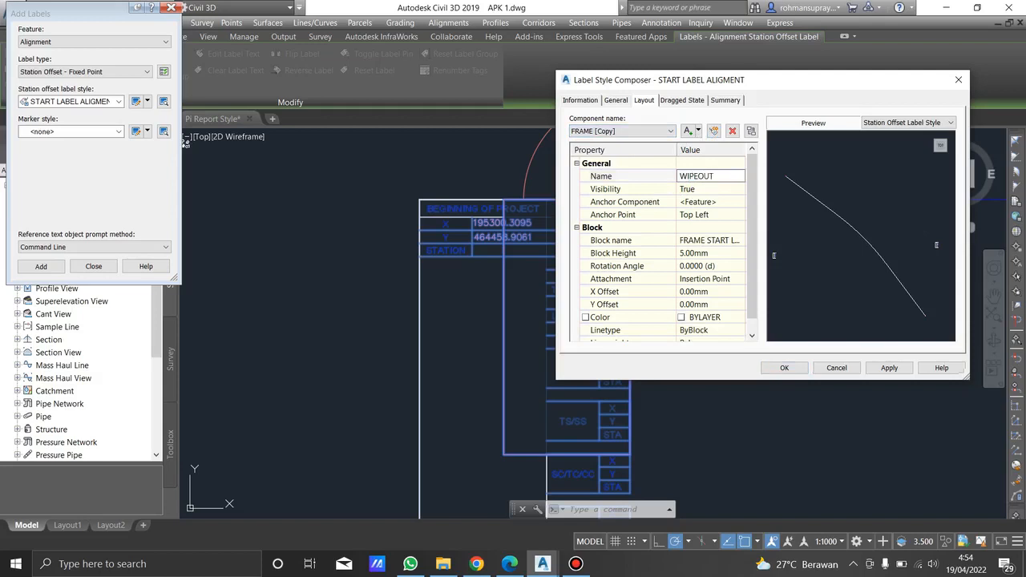
# - Replace the WIPEOUT component's block with WIPEOUT START LABEL and apply the change
pyautogui.click(716, 239)
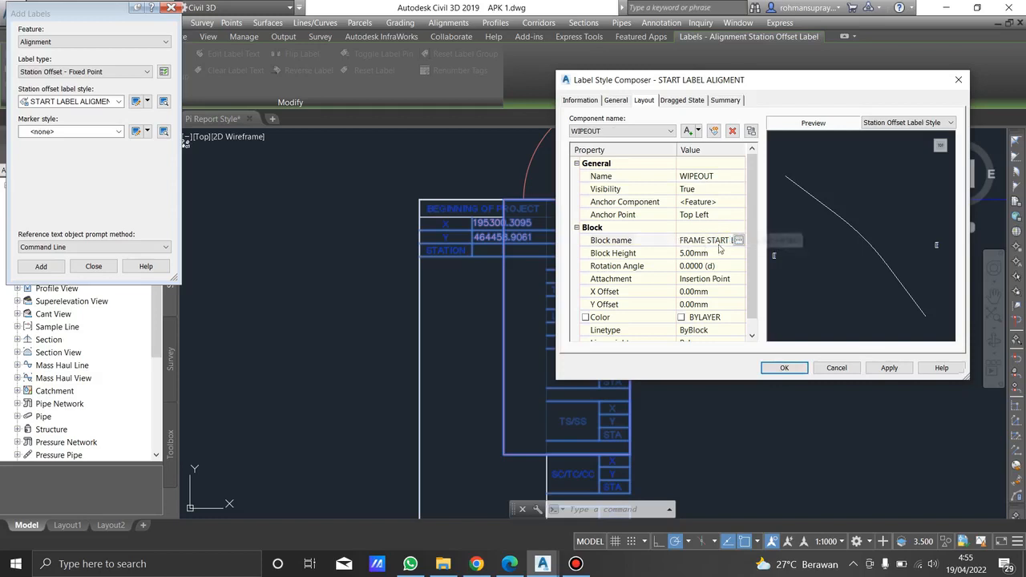
pyautogui.click(737, 241)
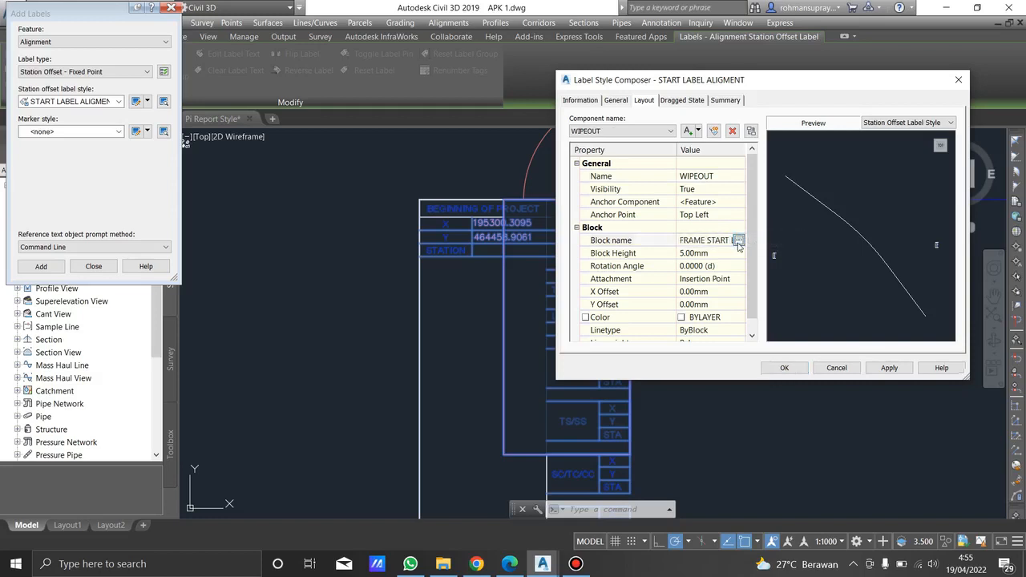
pyautogui.click(739, 240)
pyautogui.scroll(-8, 216, 182)
pyautogui.scroll(-5, 215, 184)
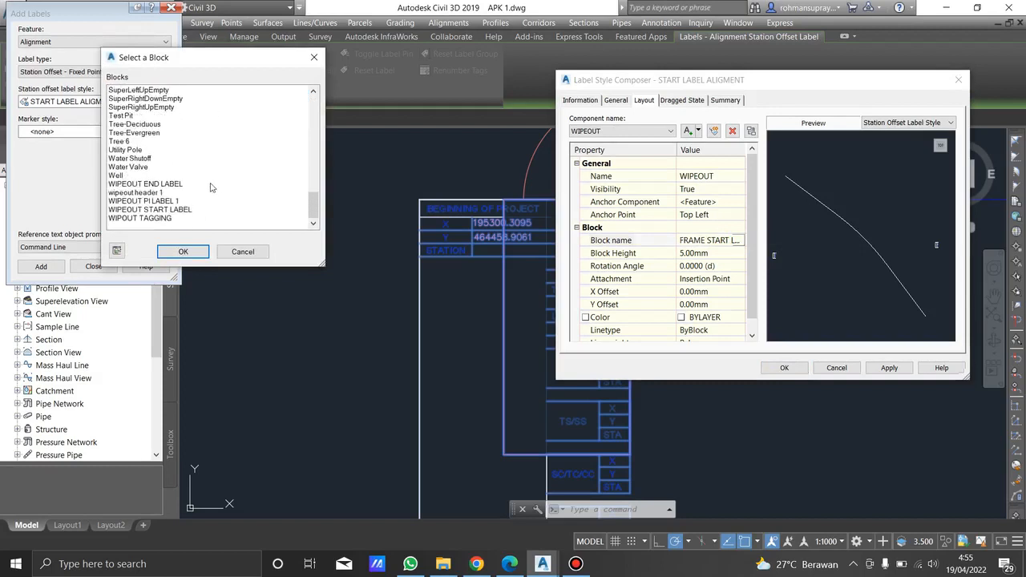
pyautogui.click(161, 209)
pyautogui.click(183, 250)
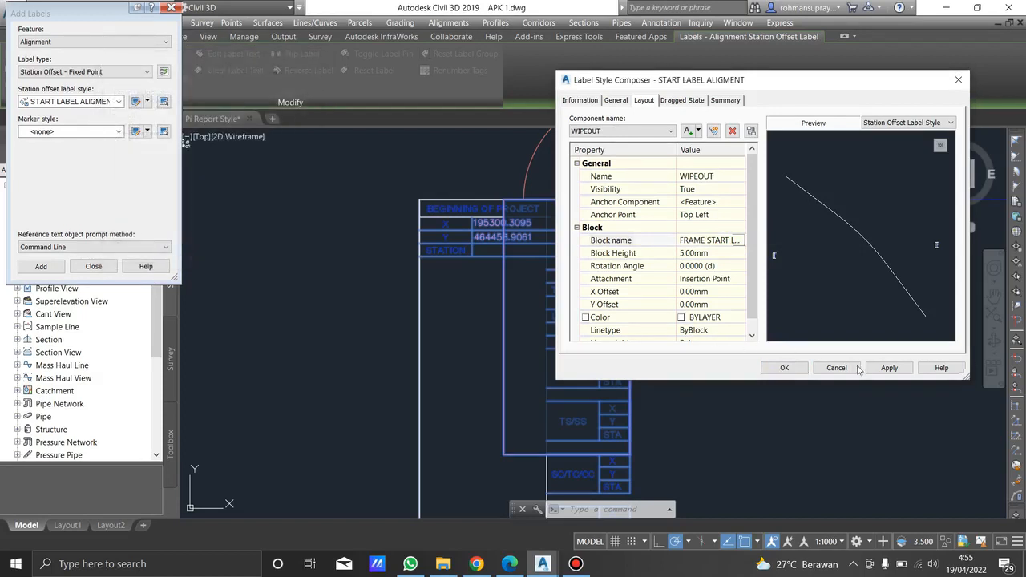
pyautogui.click(886, 368)
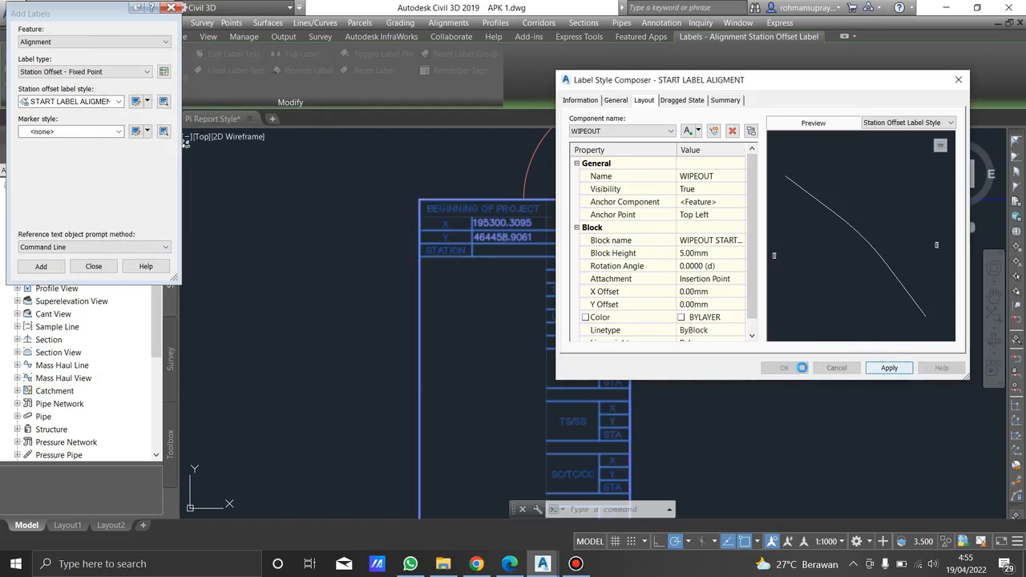
# - Move WIPEOUT to the bottom and FRAME to the top of the component draw order, and save the label style
pyautogui.click(750, 131)
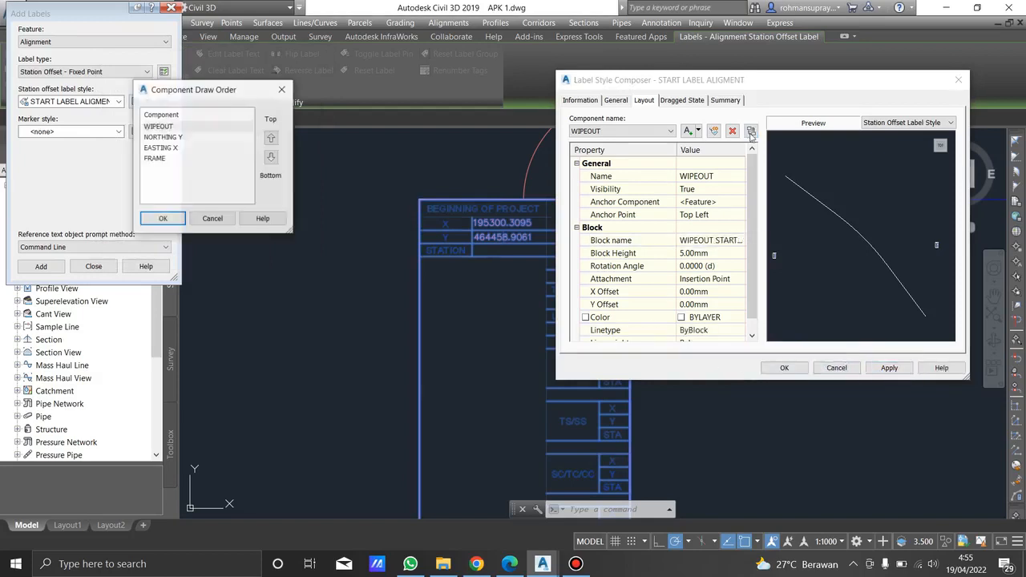
pyautogui.click(186, 128)
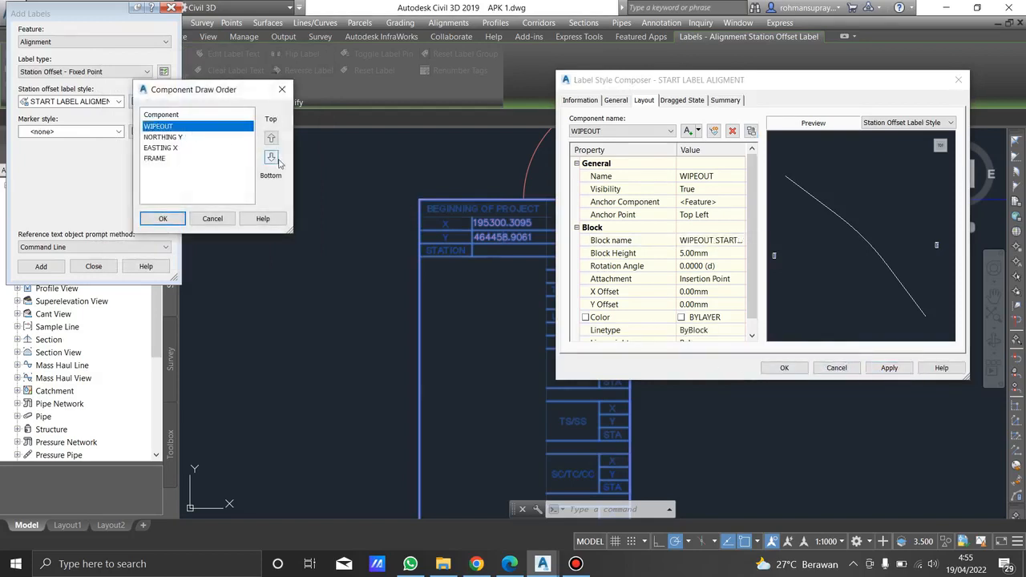
pyautogui.click(271, 158)
pyautogui.click(271, 157)
pyautogui.click(271, 157)
pyautogui.click(201, 147)
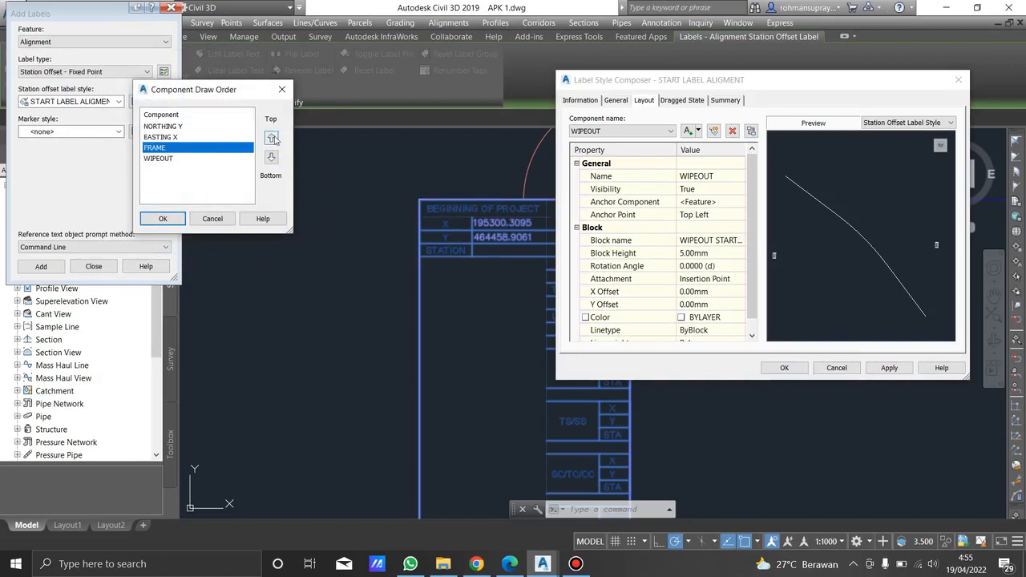
pyautogui.click(271, 138)
pyautogui.click(271, 138)
pyautogui.click(162, 218)
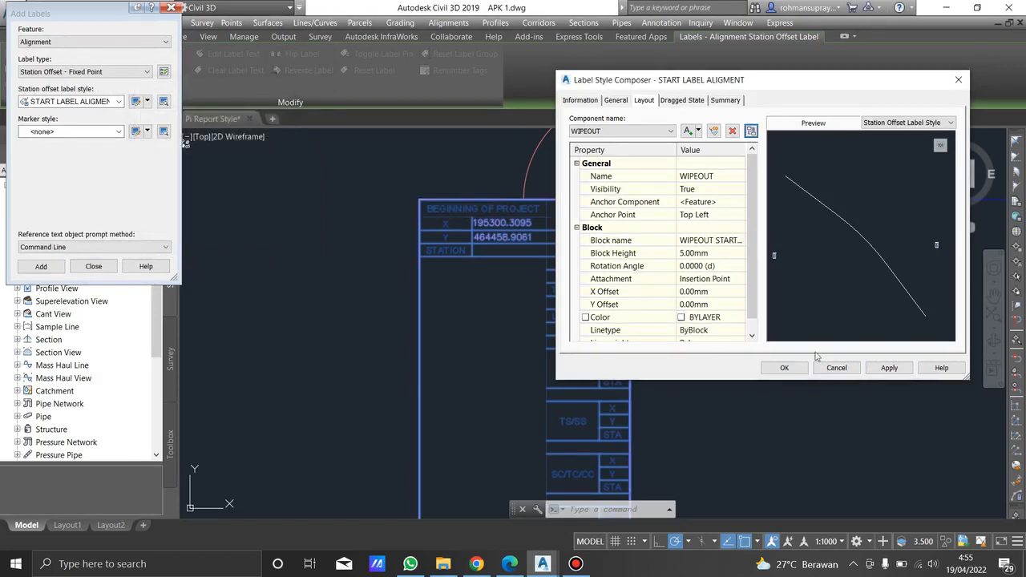
pyautogui.click(889, 368)
pyautogui.click(785, 368)
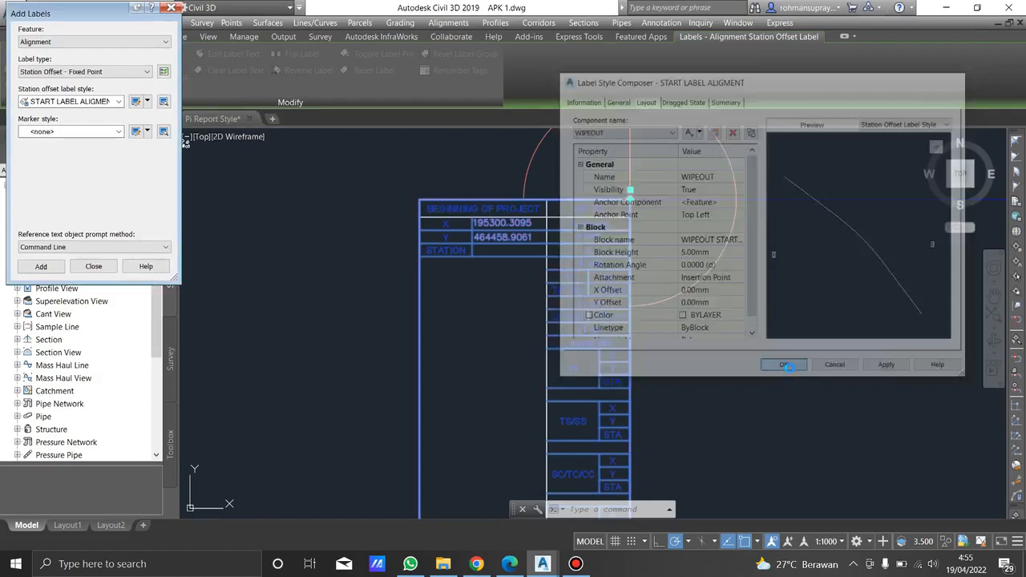
pyautogui.scroll(-6, 642, 299)
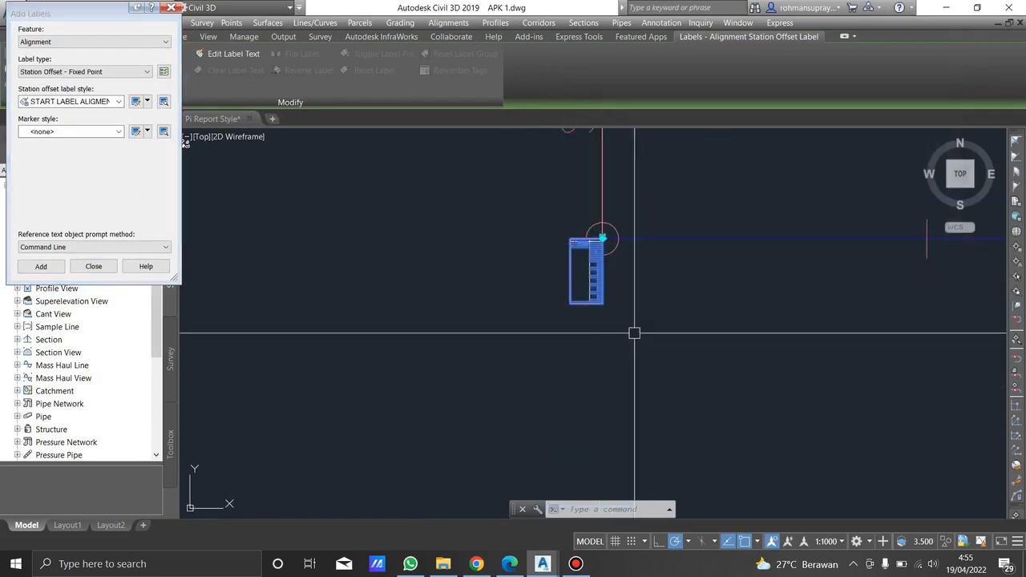
pyautogui.press('Escape')
# - Set the FRAME component's block height to 20 mm in the start label's style, and save the style
pyautogui.scroll(-8, 738, 322)
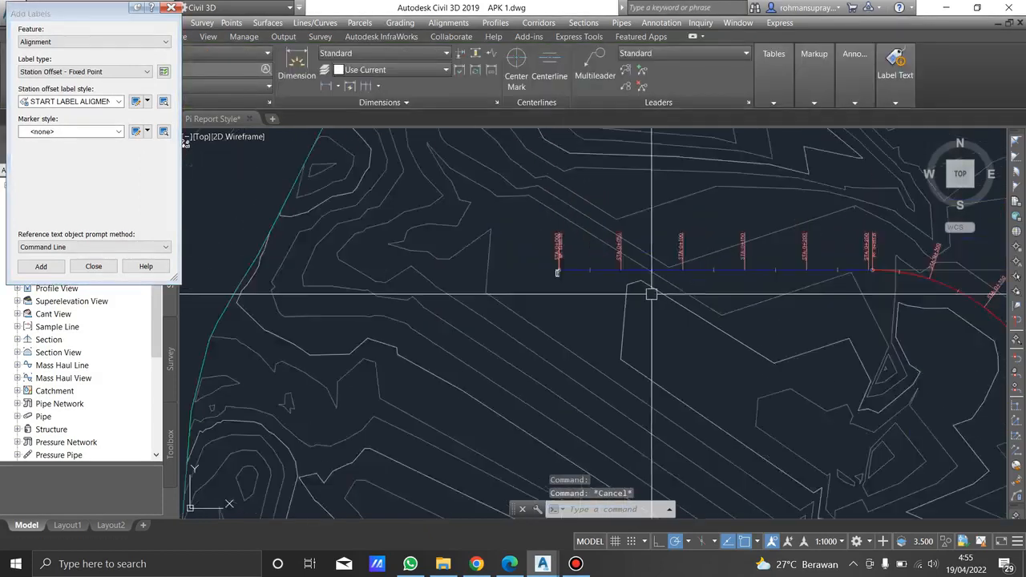
pyautogui.scroll(8, 575, 298)
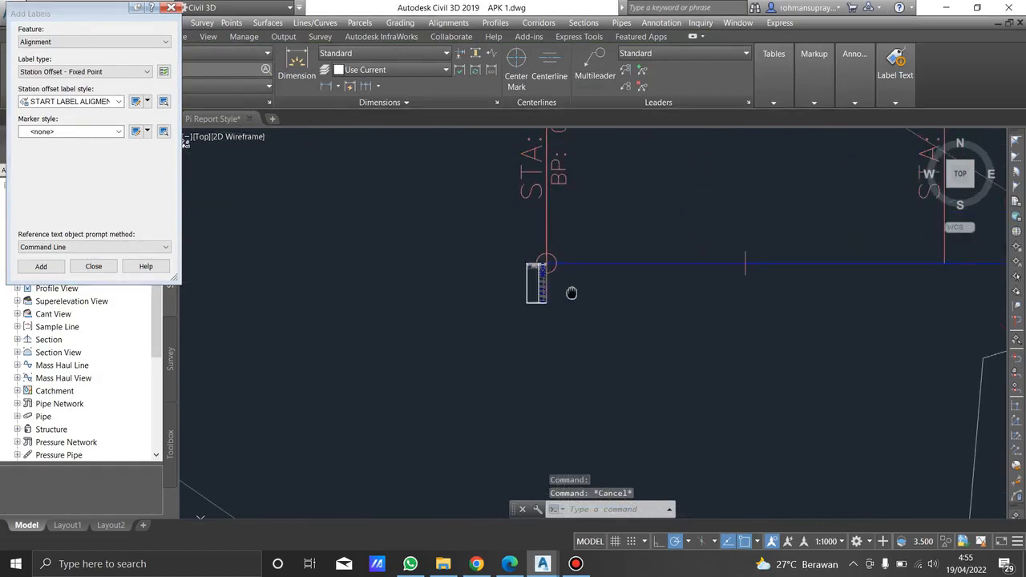
pyautogui.click(557, 300)
pyautogui.click(481, 278)
pyautogui.press('Escape')
pyautogui.click(550, 295)
pyautogui.click(479, 277)
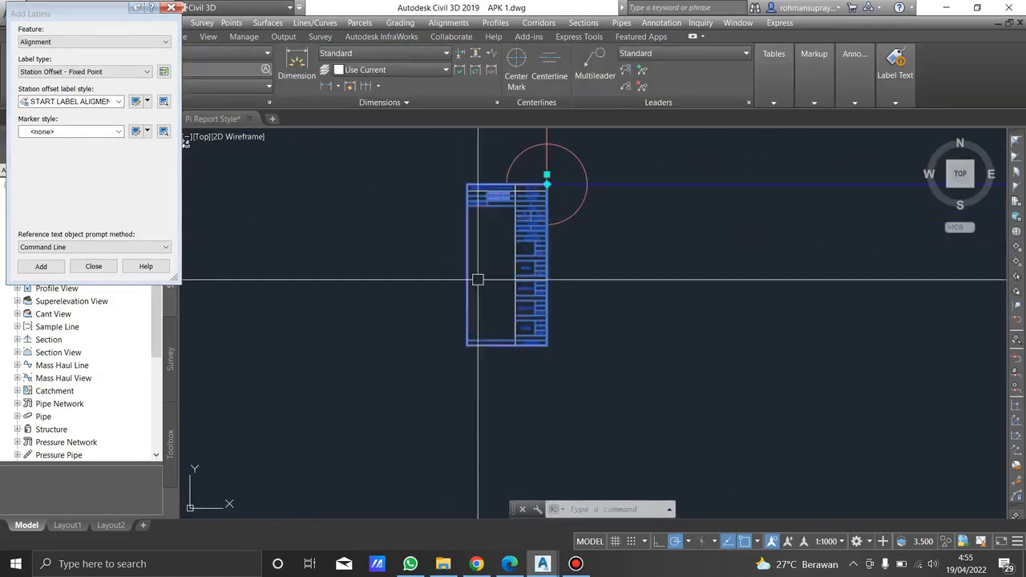
pyautogui.click(134, 102)
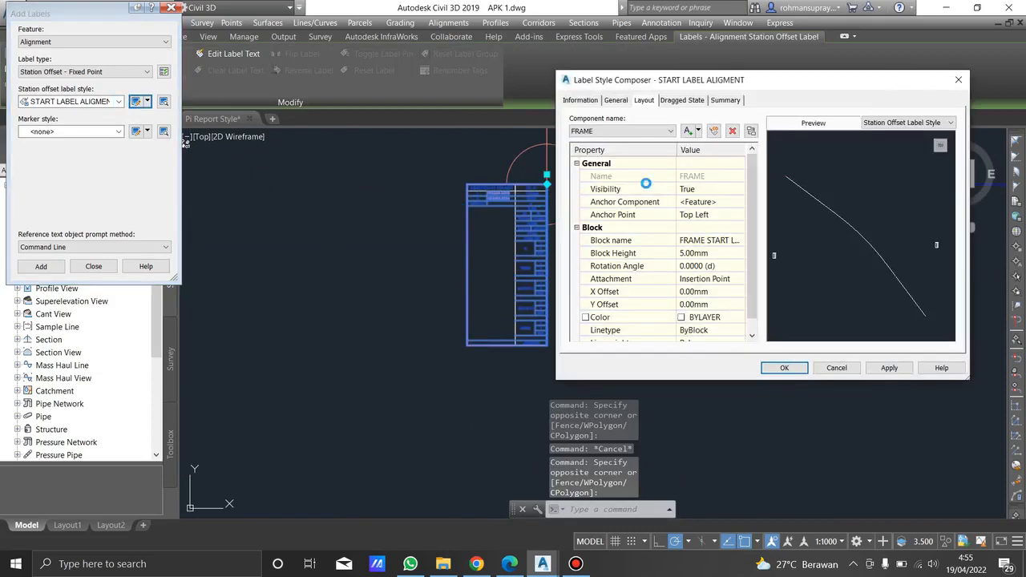
pyautogui.click(715, 252)
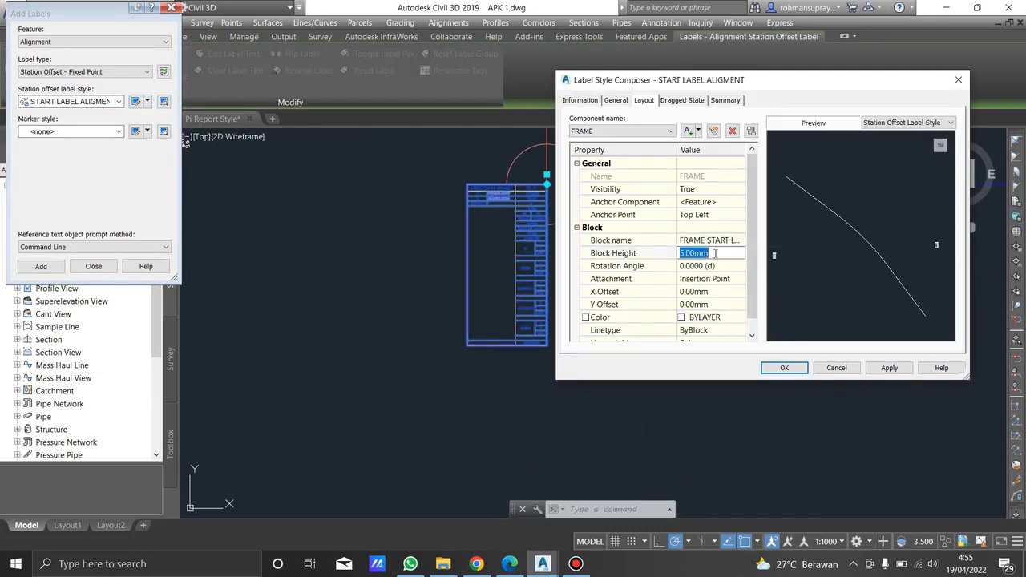
pyautogui.write('20')
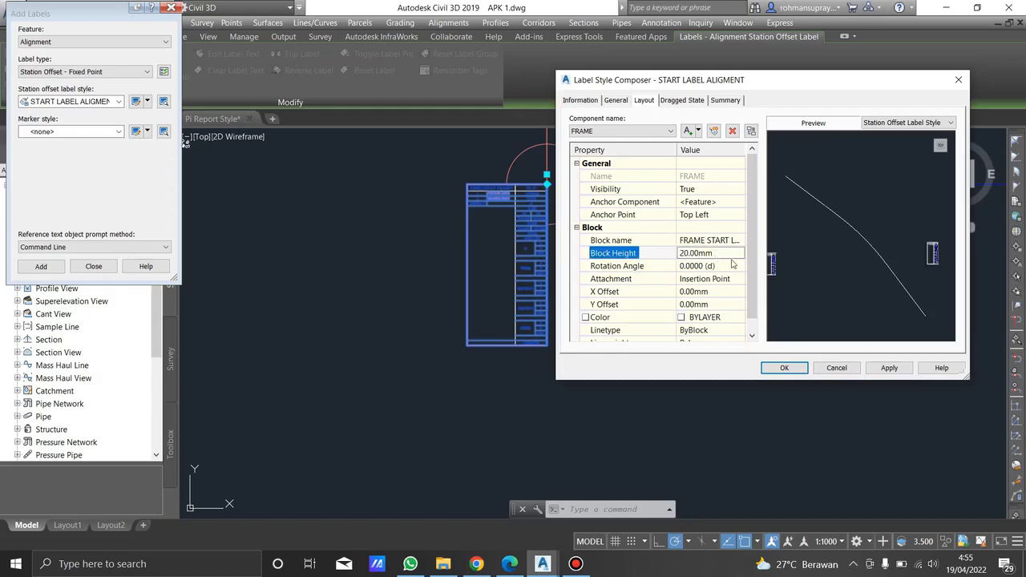
pyautogui.click(881, 367)
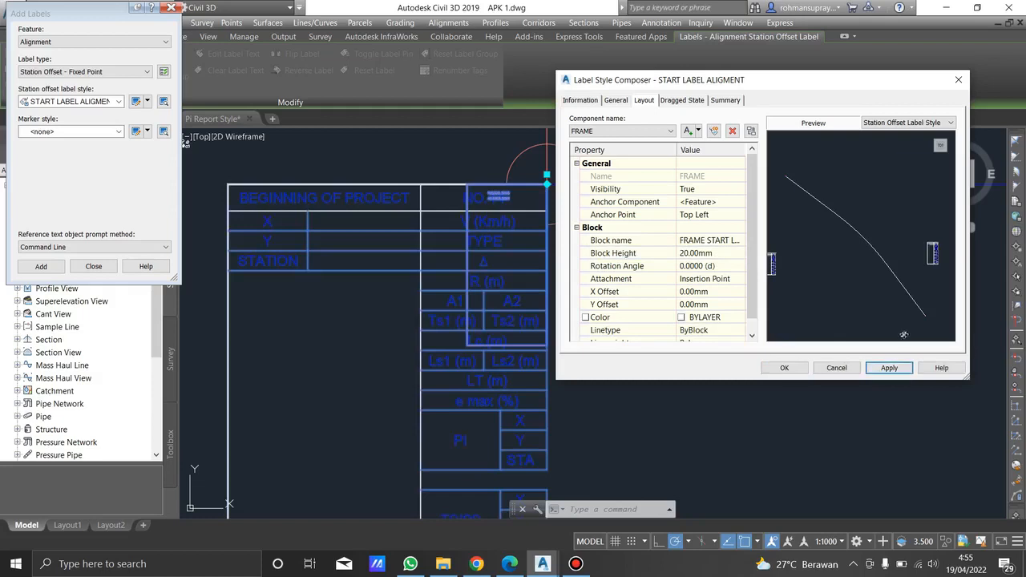
pyautogui.click(782, 368)
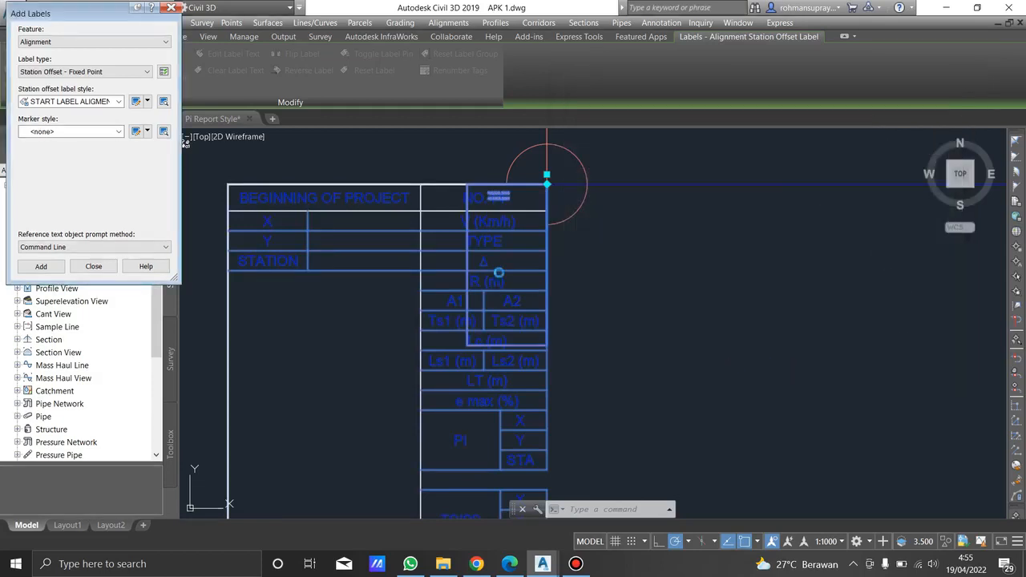
# - Set the FRAME component's block height to 40 mm in the START LABEL ALIGMENT style, and save the style
pyautogui.scroll(-7, 495, 253)
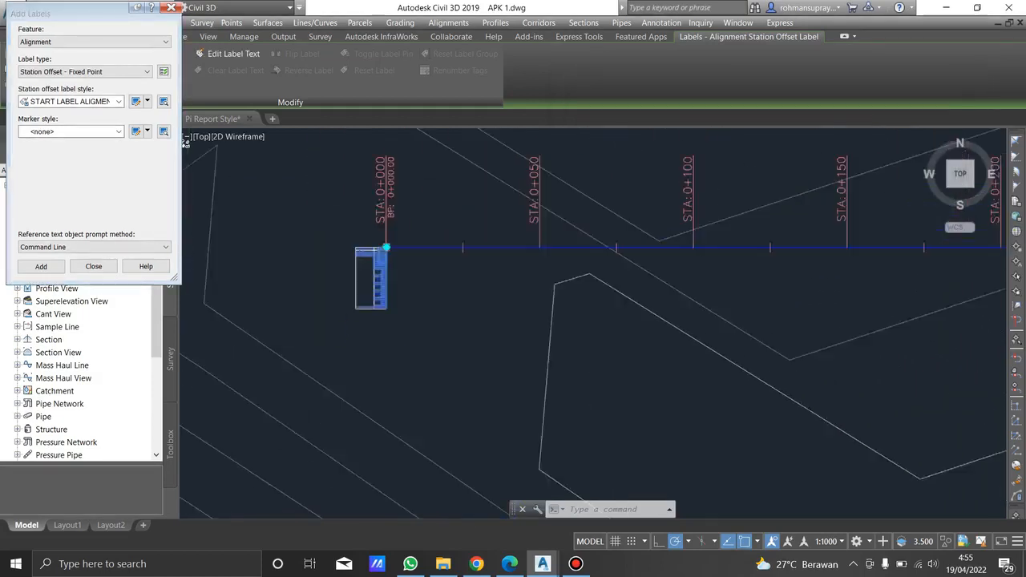
pyautogui.scroll(4, 480, 269)
pyautogui.click(136, 101)
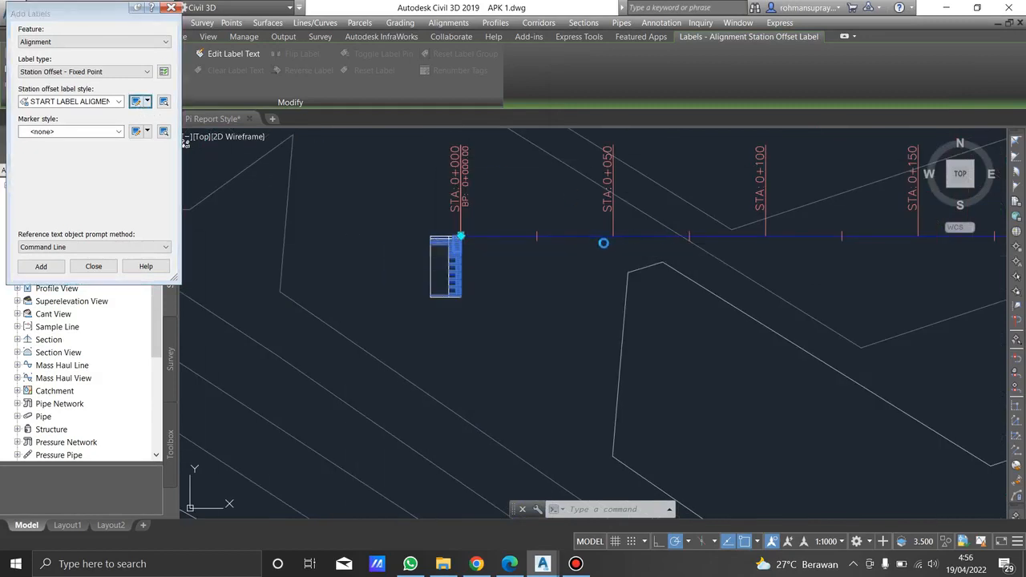
pyautogui.click(714, 254)
pyautogui.doubleClick(713, 253)
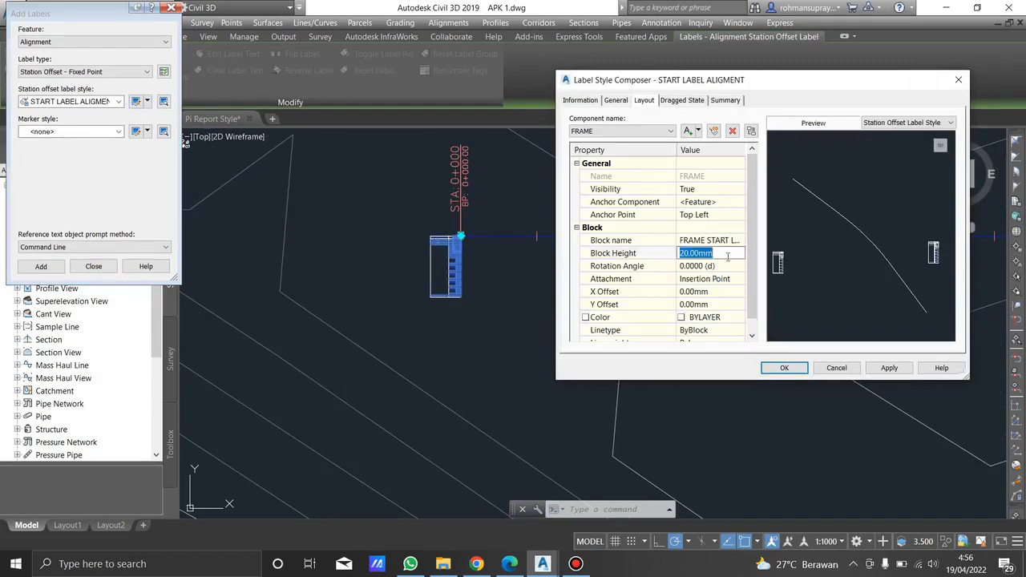
pyautogui.write('40')
pyautogui.press('Return')
pyautogui.click(886, 367)
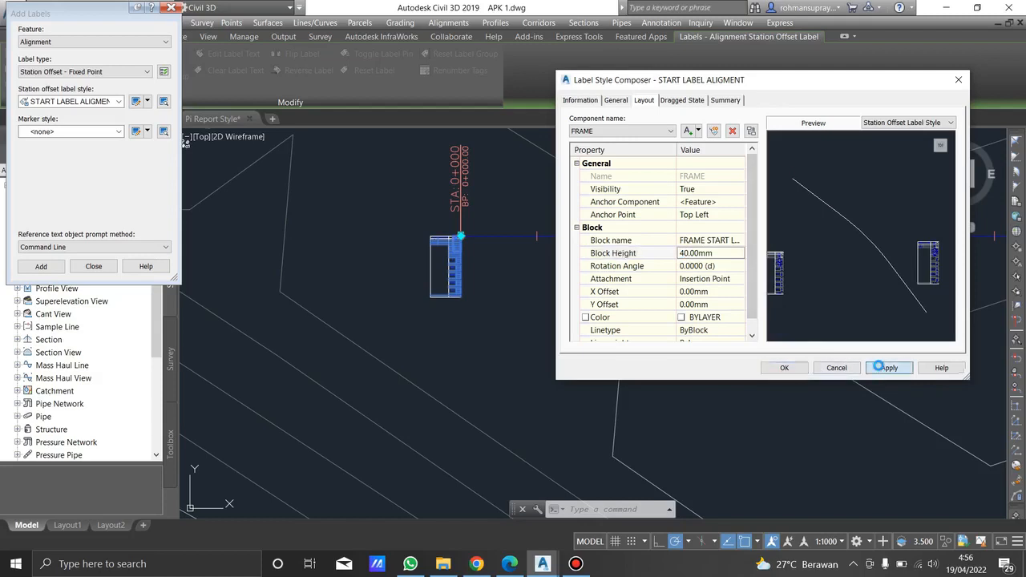
pyautogui.click(779, 367)
# - Set the FRAME component's block height to 50 mm in the start label's style, save it, and regenerate the drawing
pyautogui.scroll(-3, 486, 289)
pyautogui.moveTo(577, 294); pyautogui.dragTo(537, 293, button='middle')
pyautogui.click(135, 102)
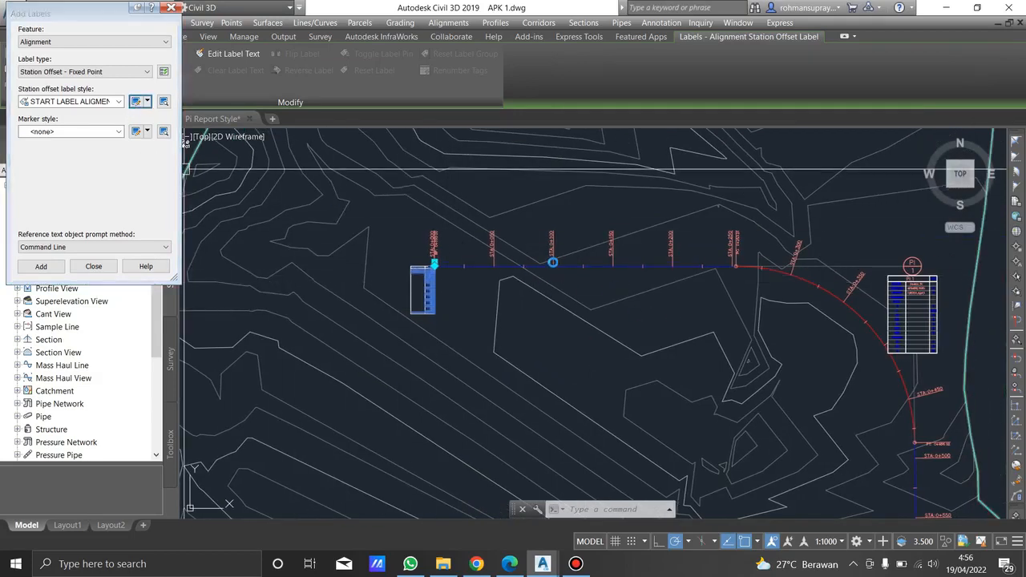
pyautogui.click(717, 253)
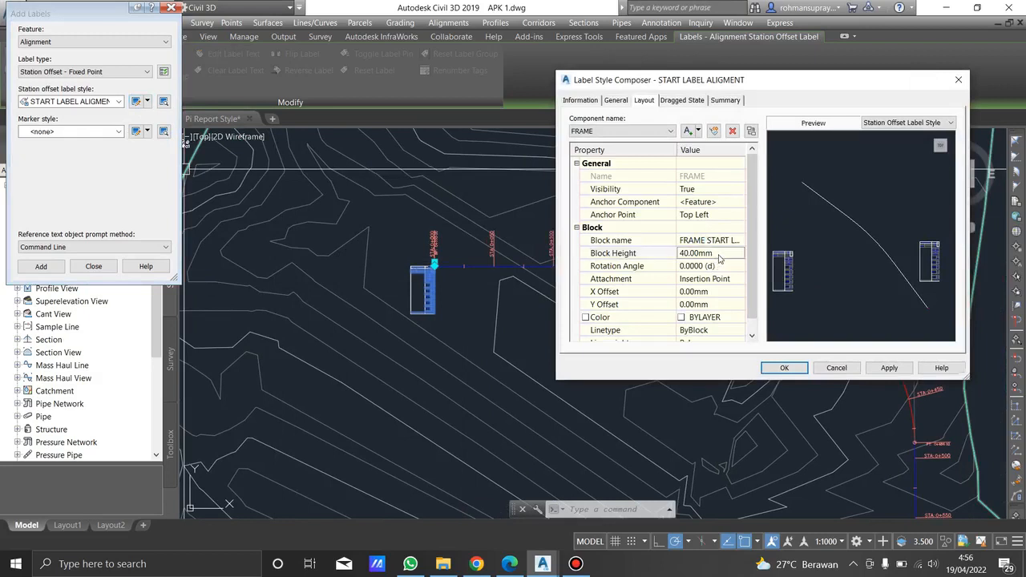
pyautogui.write('50')
pyautogui.press('Return')
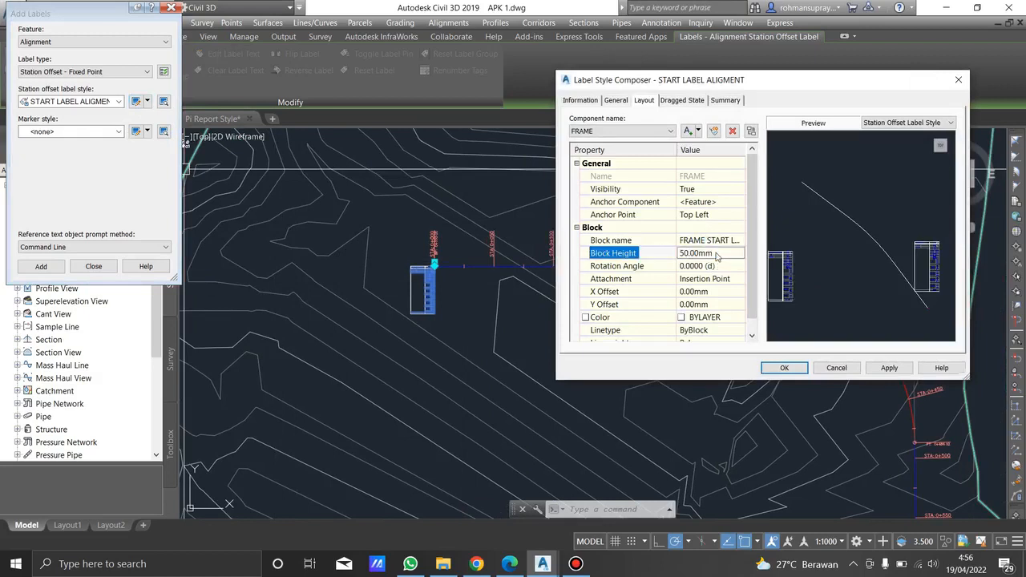
pyautogui.click(889, 368)
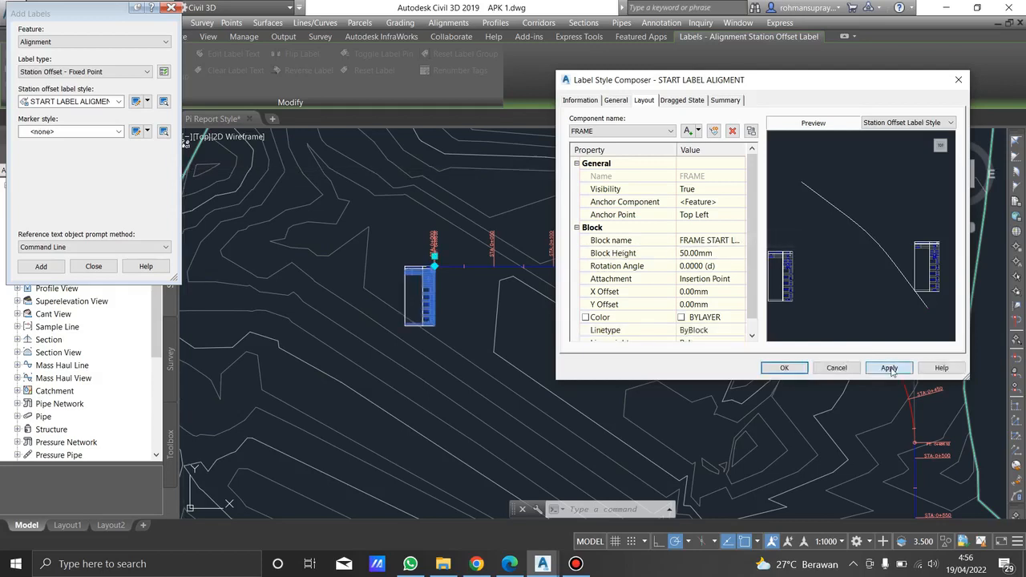
pyautogui.click(784, 367)
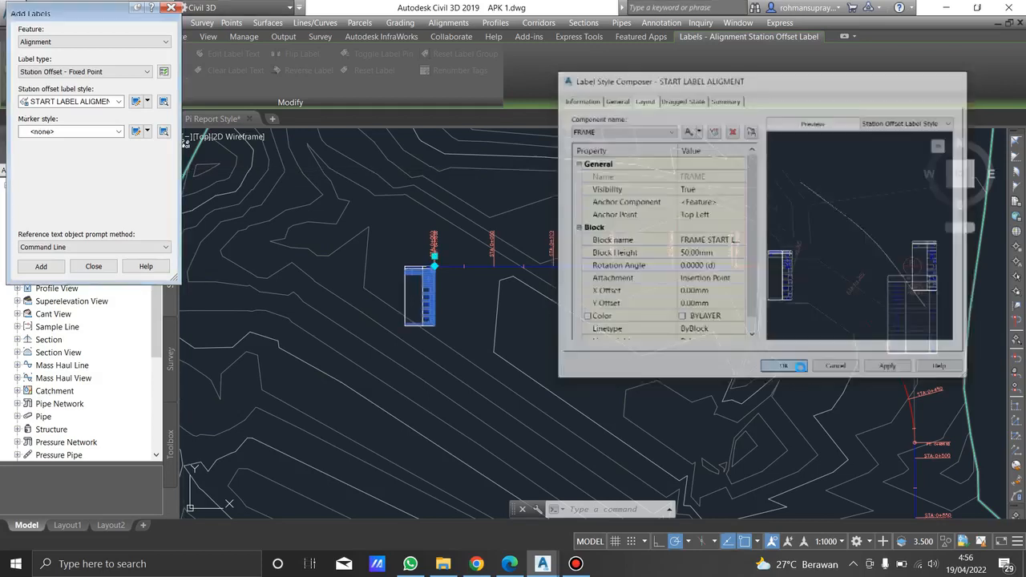
pyautogui.write('RE')
pyautogui.press('Return')
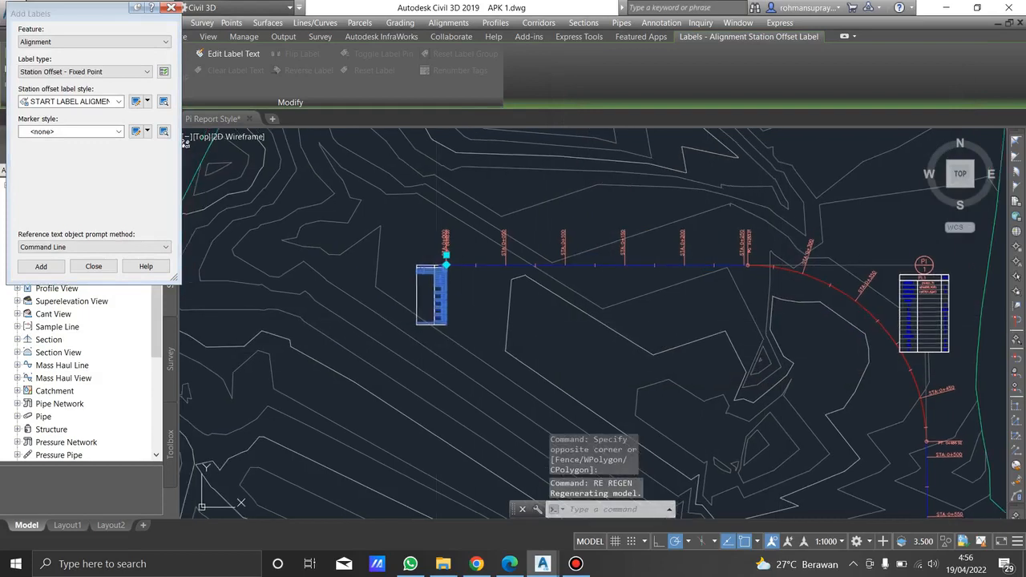
pyautogui.press('Escape')
pyautogui.scroll(5, 493, 230)
pyautogui.scroll(-2, 493, 230)
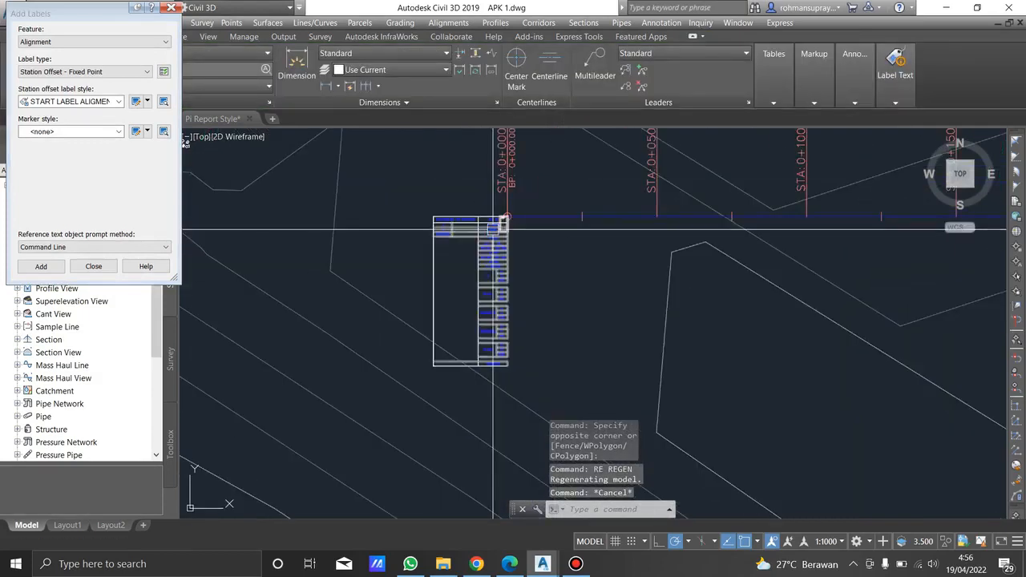
pyautogui.scroll(-3, 493, 231)
pyautogui.click(494, 232)
pyautogui.rightClick(489, 238)
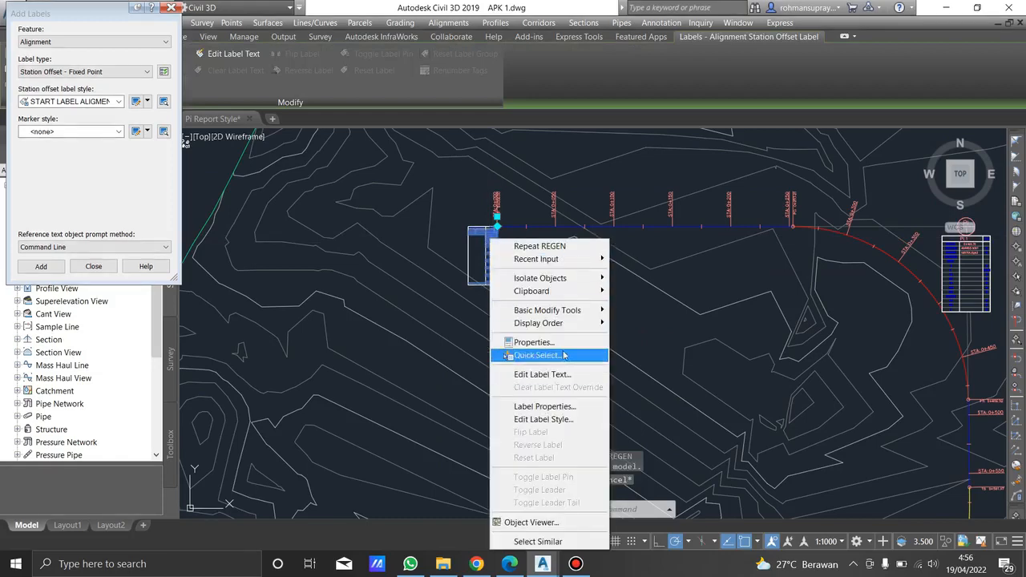
pyautogui.click(223, 188)
pyautogui.press('Escape')
# - Set the WIPEOUT component's block height to 50 mm in the start label's style and apply the change
pyautogui.click(487, 247)
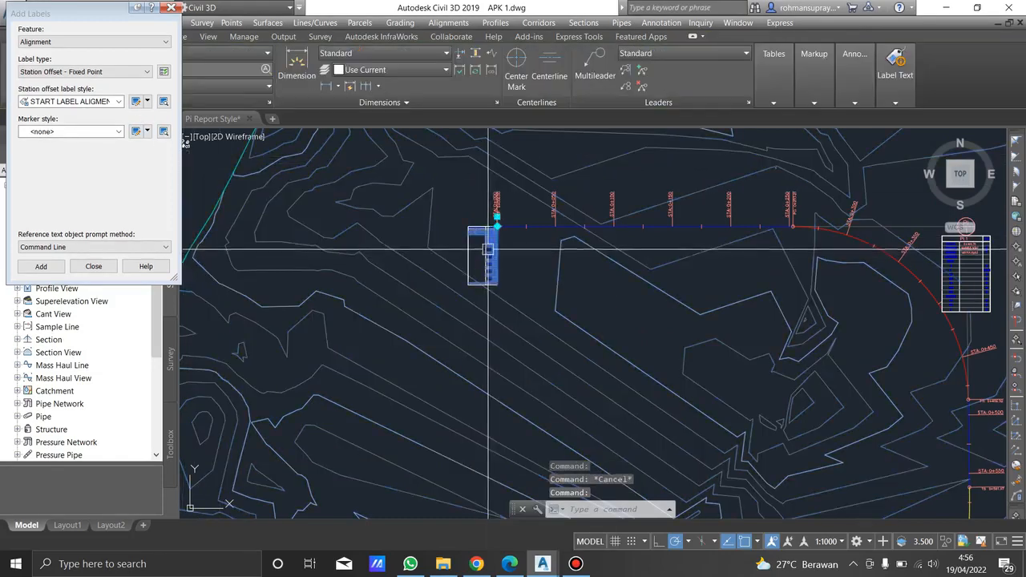
pyautogui.click(136, 101)
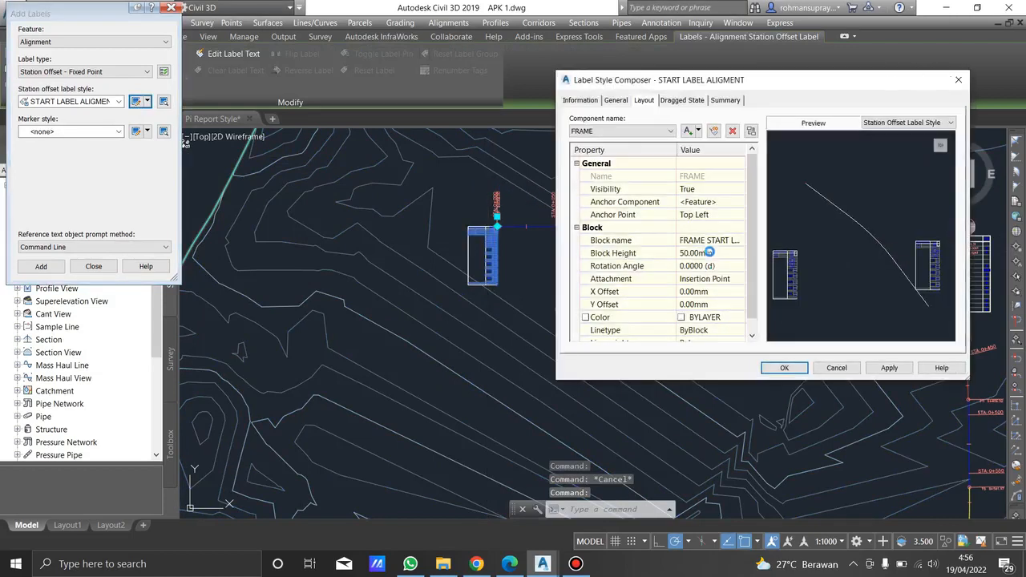
pyautogui.click(668, 131)
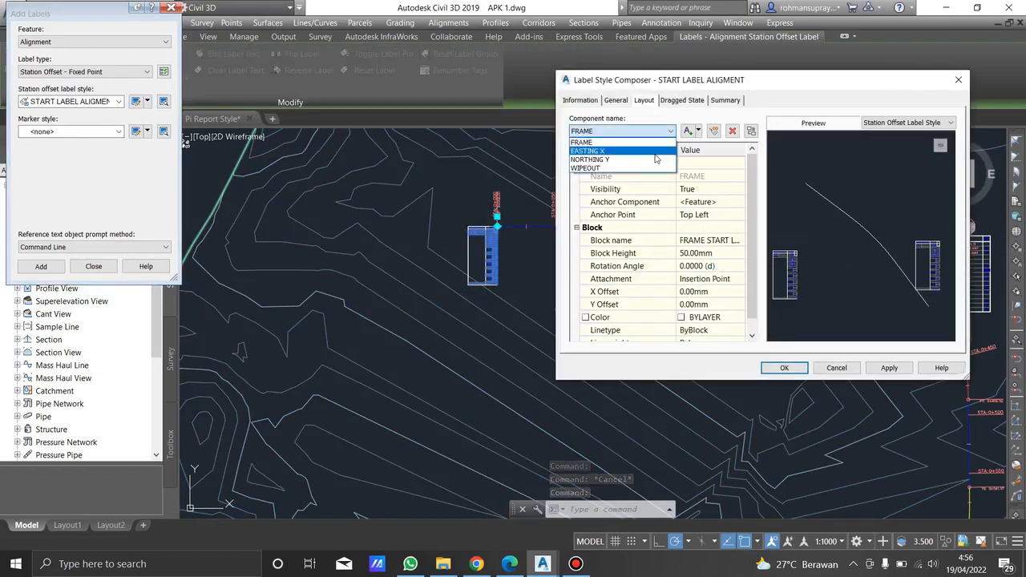
pyautogui.click(633, 170)
pyautogui.click(709, 254)
pyautogui.write('50')
pyautogui.press('Return')
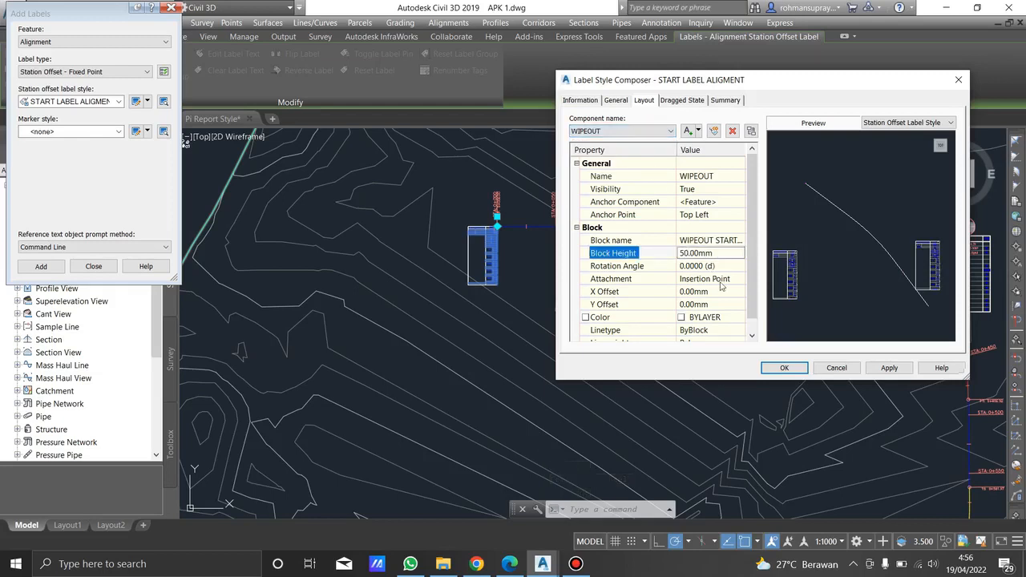
pyautogui.click(889, 367)
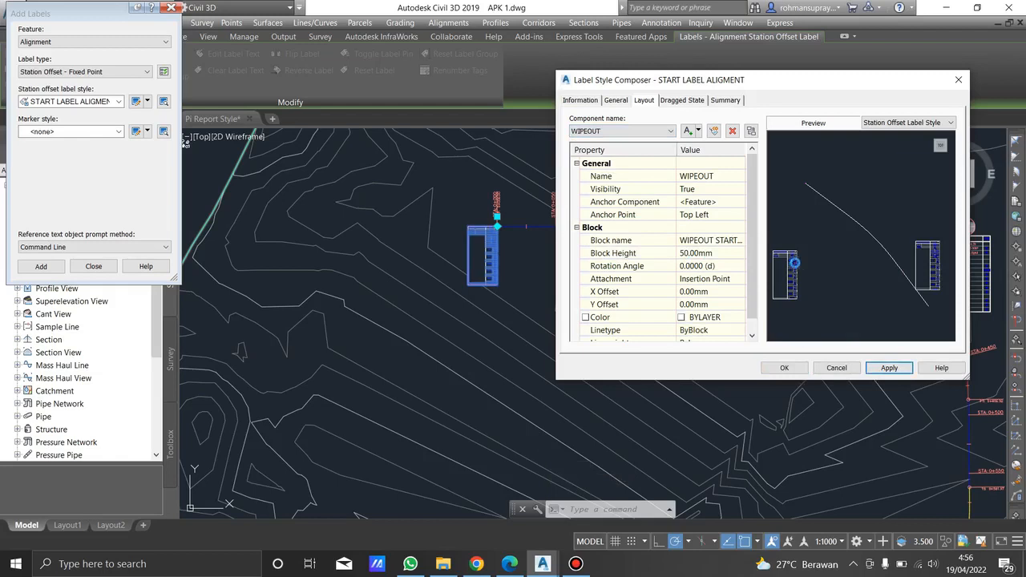
# - Switch to the EASTING X component of the start label's style and set its text height to 1 mm
pyautogui.scroll(2, 789, 259)
pyautogui.scroll(-2, 835, 260)
pyautogui.scroll(2, 872, 263)
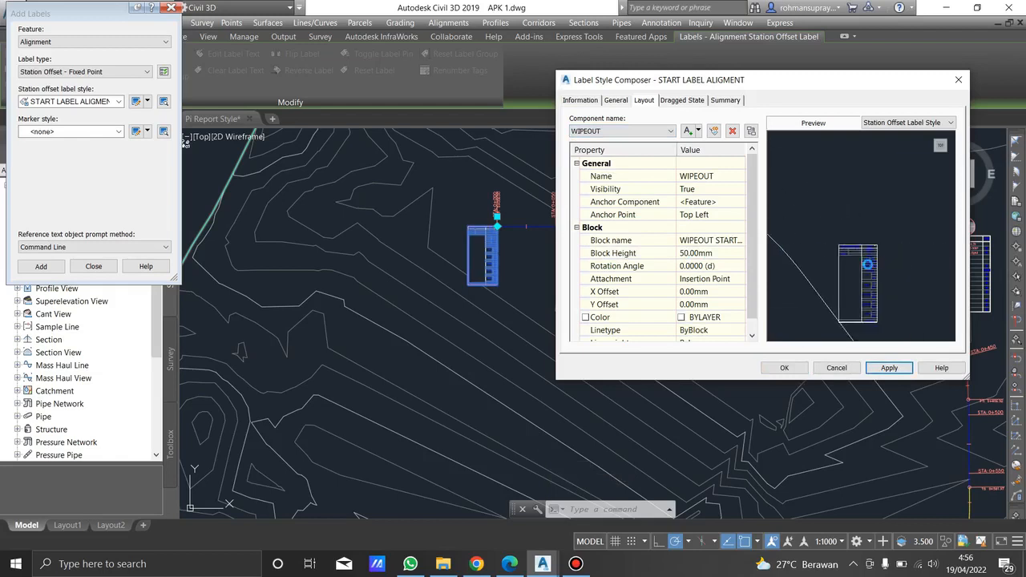
pyautogui.scroll(-1, 687, 192)
pyautogui.click(633, 134)
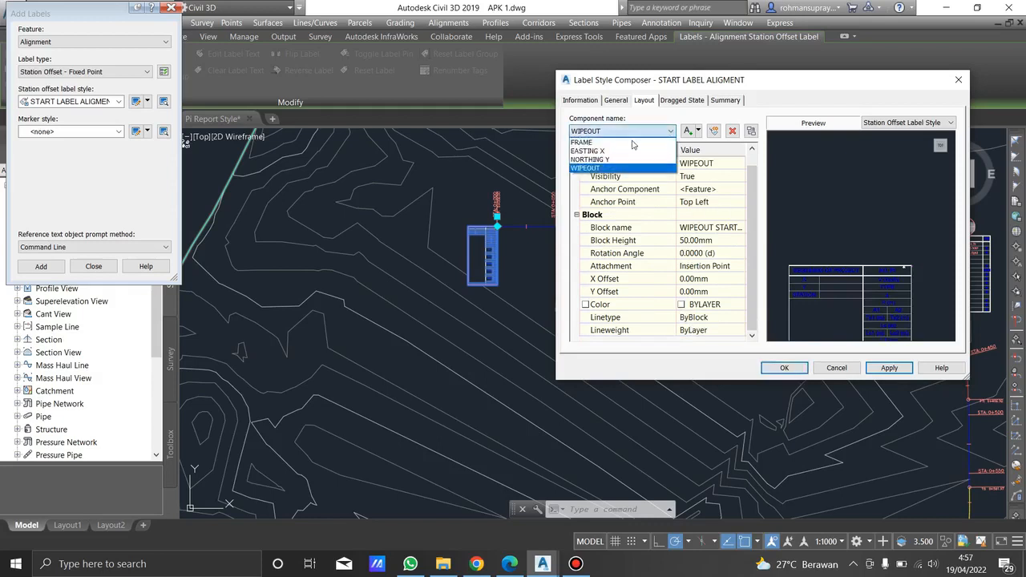
pyautogui.click(617, 157)
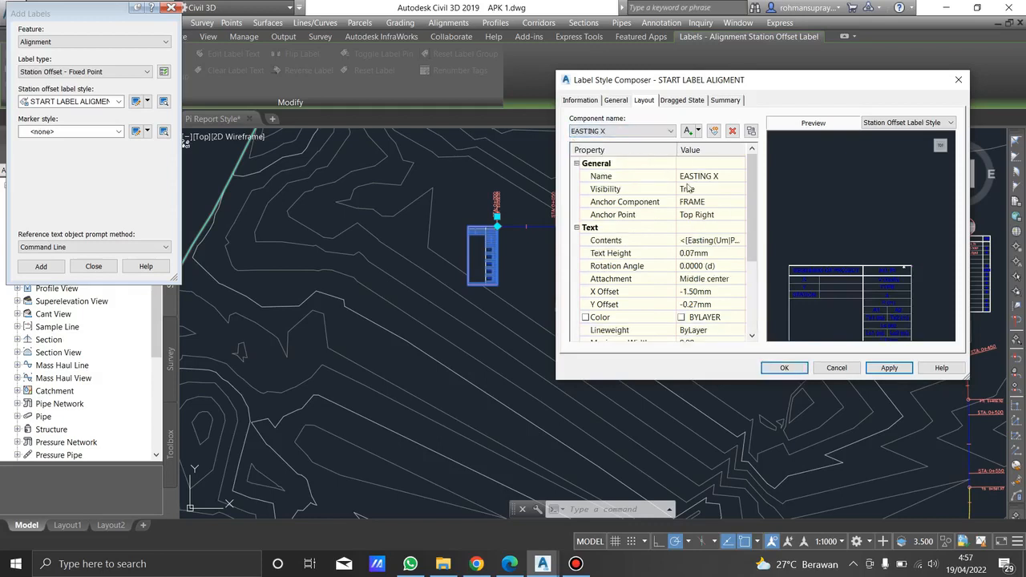
pyautogui.click(725, 253)
pyautogui.write('5')
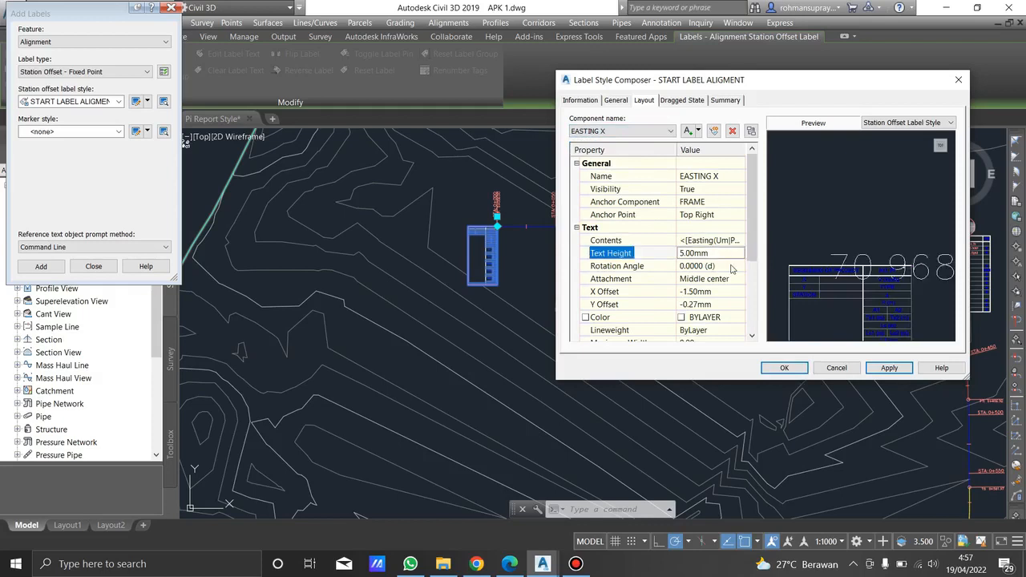
pyautogui.click(721, 253)
pyautogui.write('1')
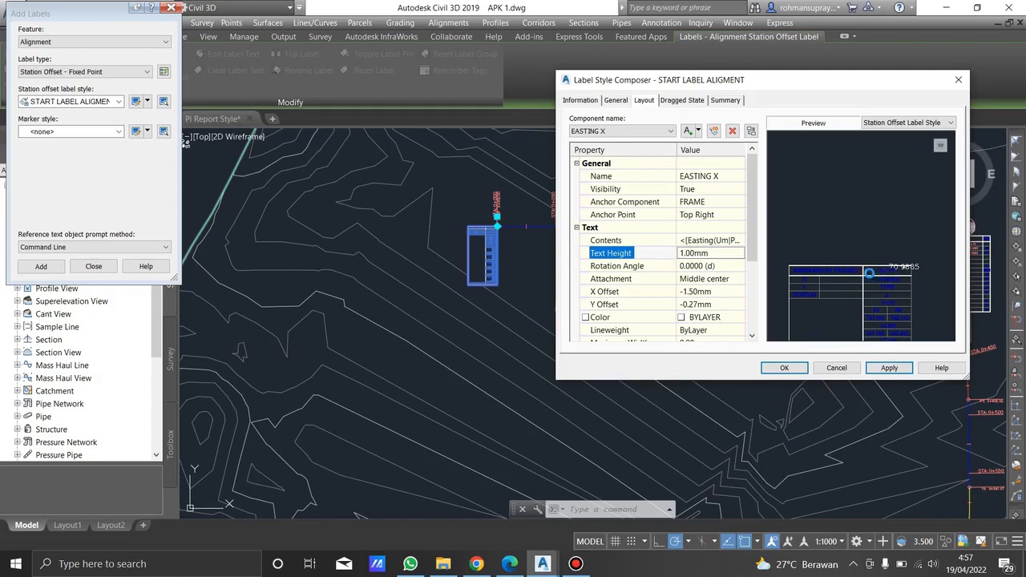
# - Shift the EASTING X text horizontally into the X row's value cell with an X offset of -15 mm
pyautogui.scroll(2, 834, 297)
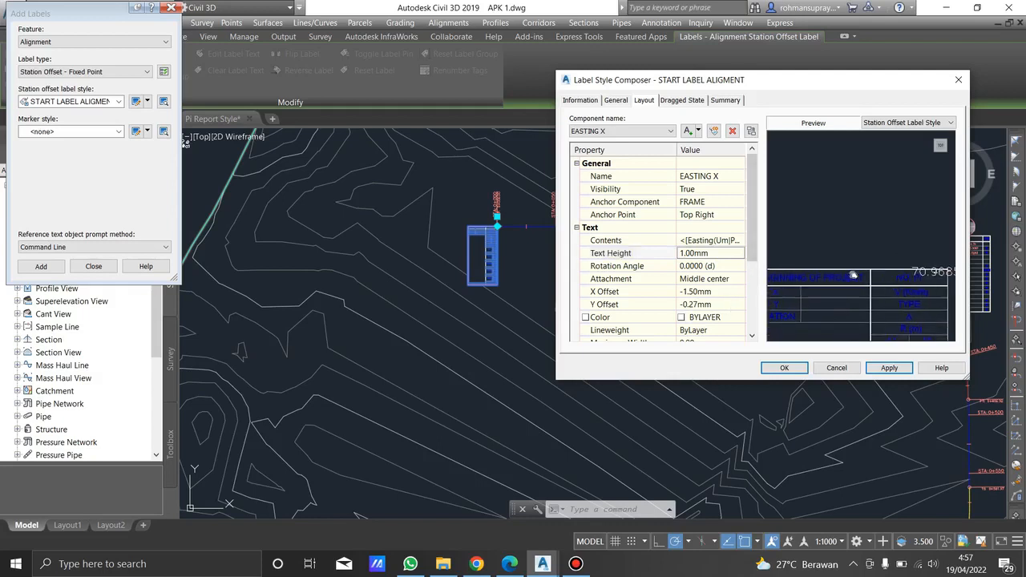
pyautogui.click(719, 292)
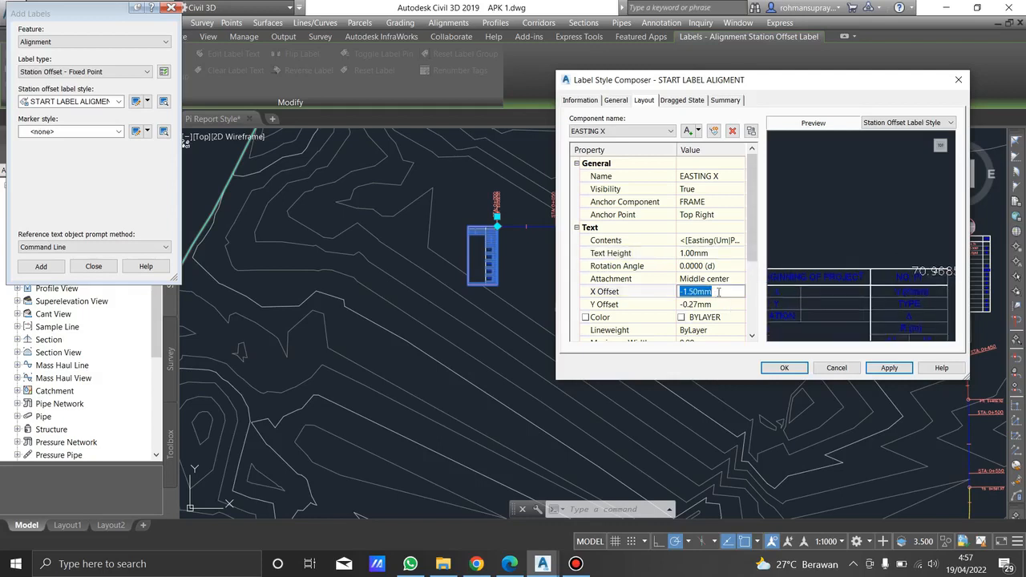
pyautogui.write('-5')
pyautogui.press('Return')
pyautogui.click(718, 292)
pyautogui.write('-')
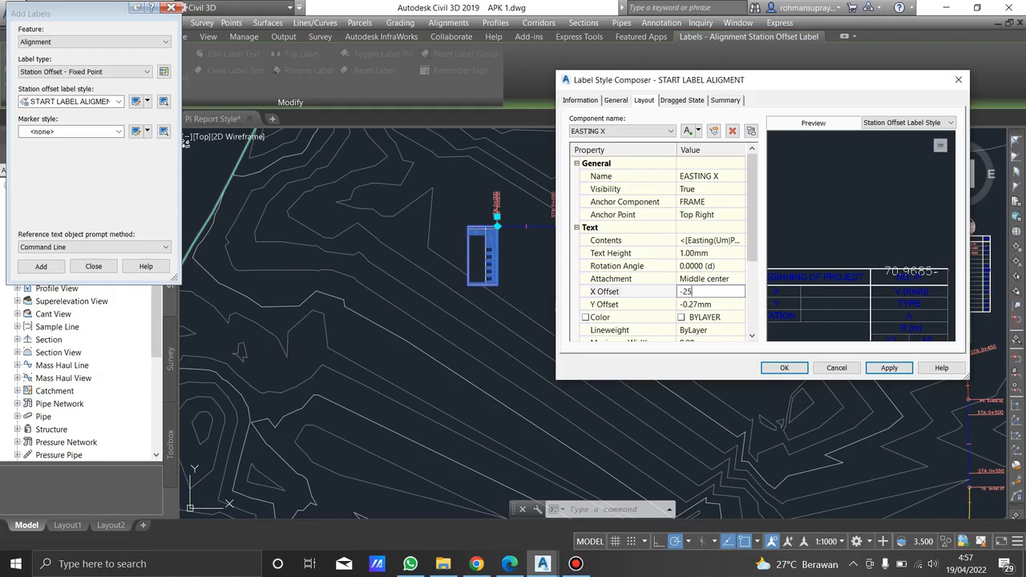
pyautogui.press('Return')
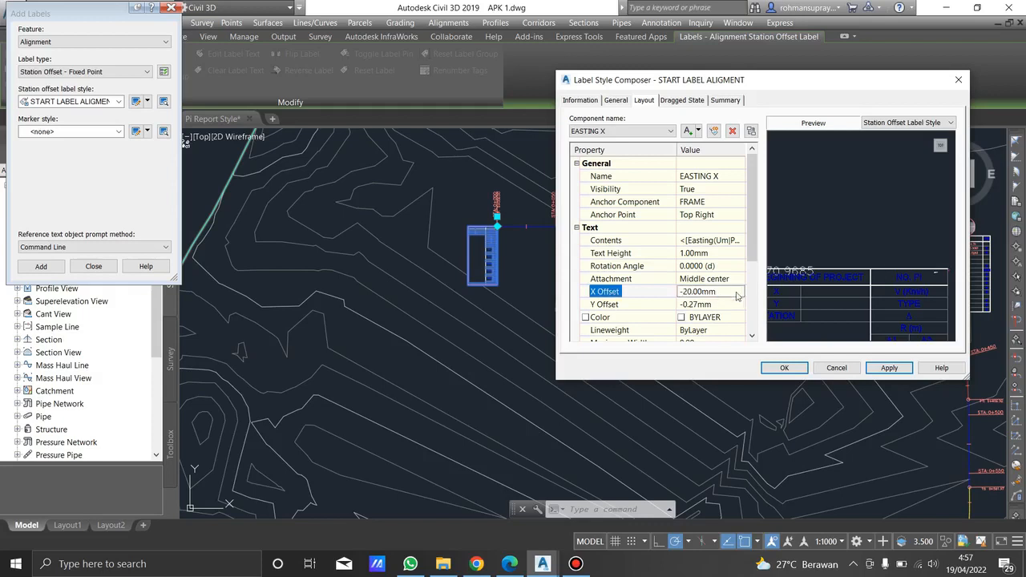
pyautogui.click(735, 293)
pyautogui.write('-')
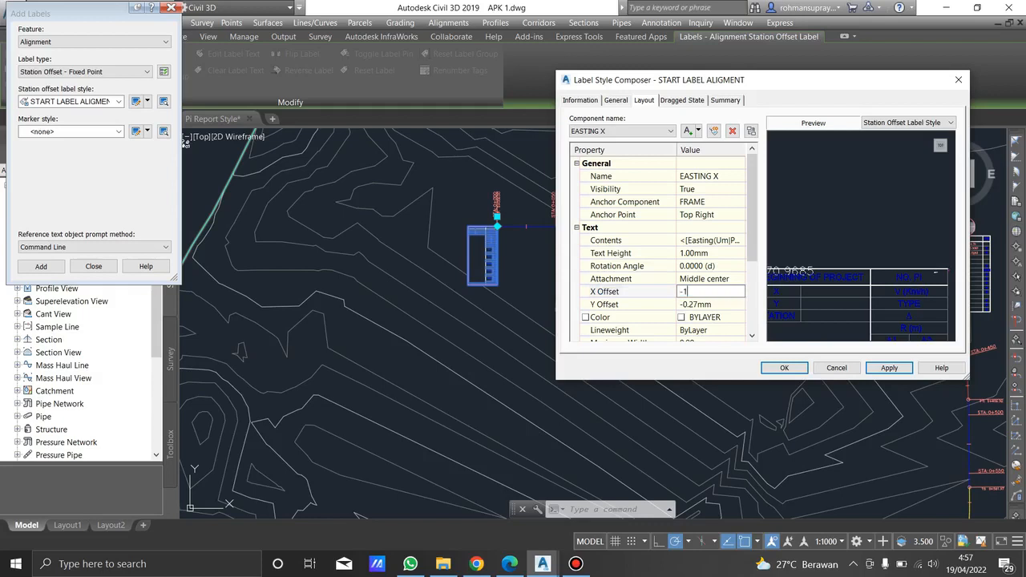
pyautogui.write('15')
pyautogui.press('Return')
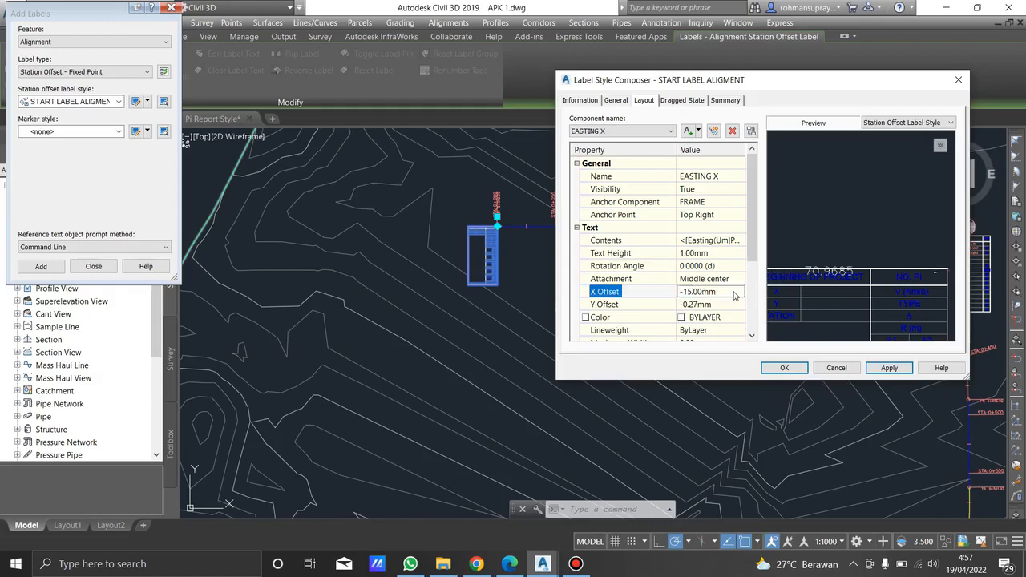
# - Lower the EASTING X text into the X row by setting its Y offset to -2.7 mm
pyautogui.click(728, 304)
pyautogui.write('-')
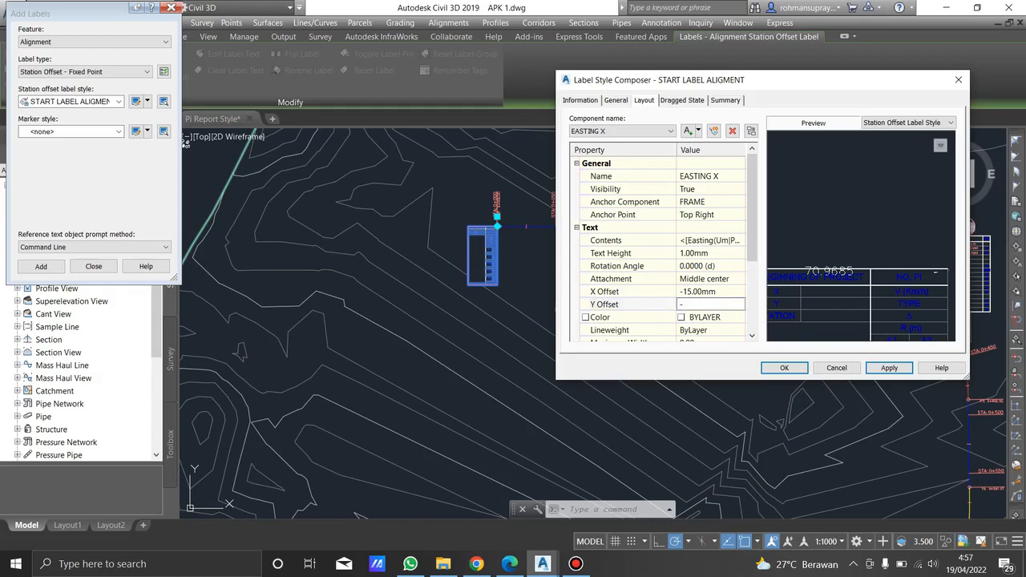
pyautogui.write('5')
pyautogui.press('Return')
pyautogui.click(726, 306)
pyautogui.write('-2.5')
pyautogui.press('Return')
pyautogui.click(726, 304)
pyautogui.write('-')
pyautogui.press('Return')
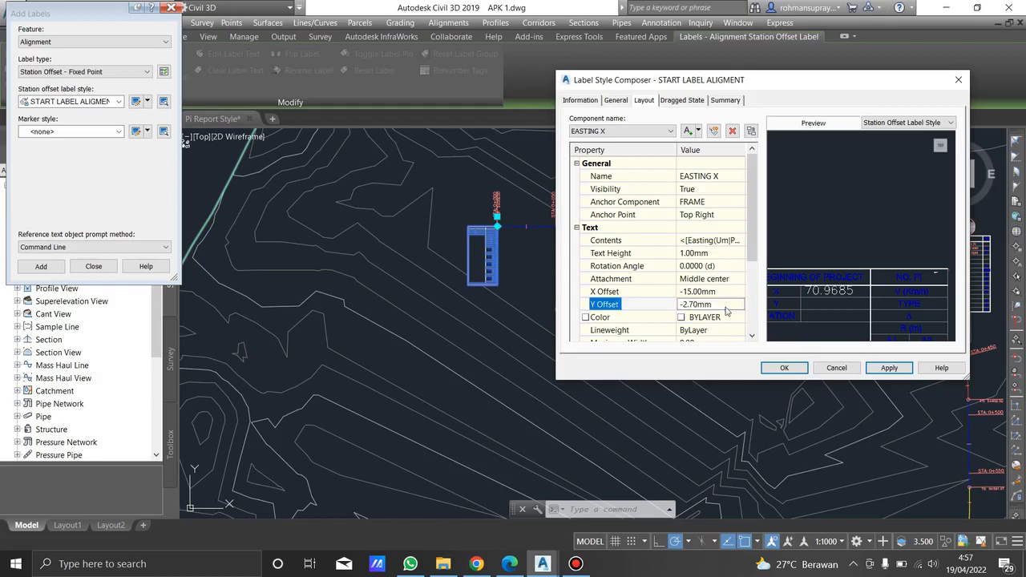
# - Reduce the EASTING X component's text height to 0.8 mm and apply the label style changes
pyautogui.click(716, 253)
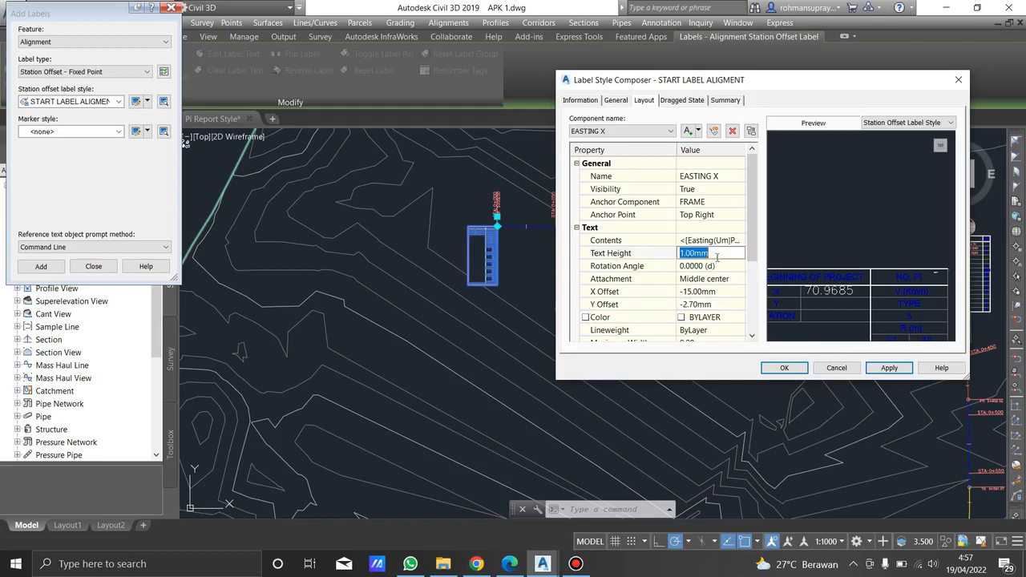
pyautogui.write('0.8')
pyautogui.press('Return')
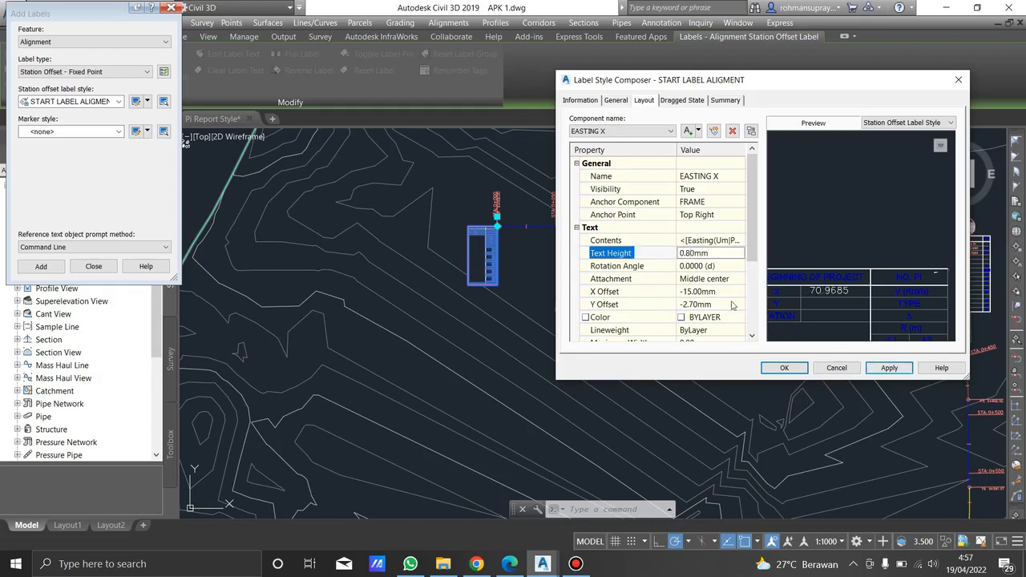
pyautogui.click(880, 366)
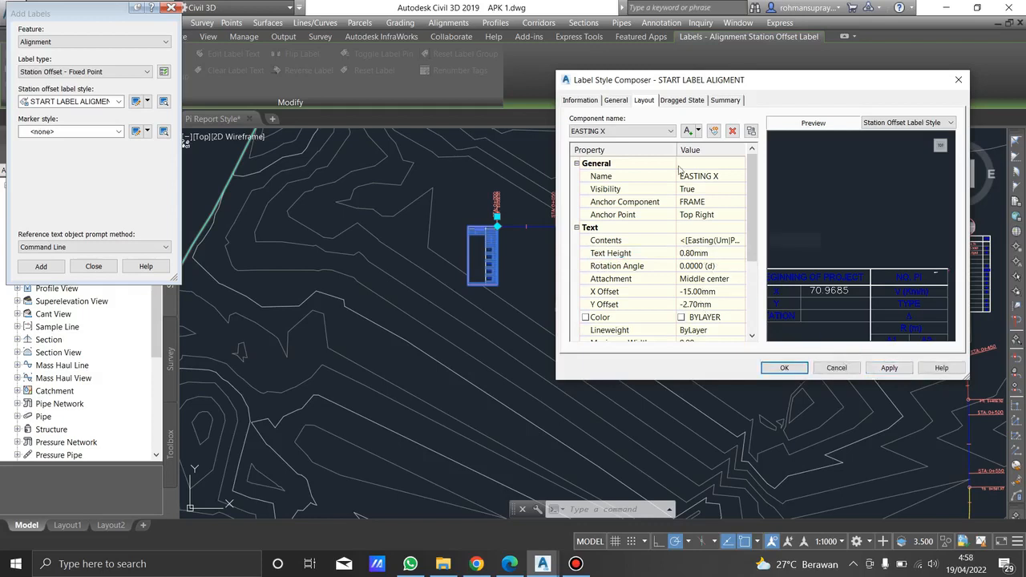
# - Set the NORTHING Y component's text height to 0.8 mm and its X offset to -15 mm
pyautogui.click(656, 132)
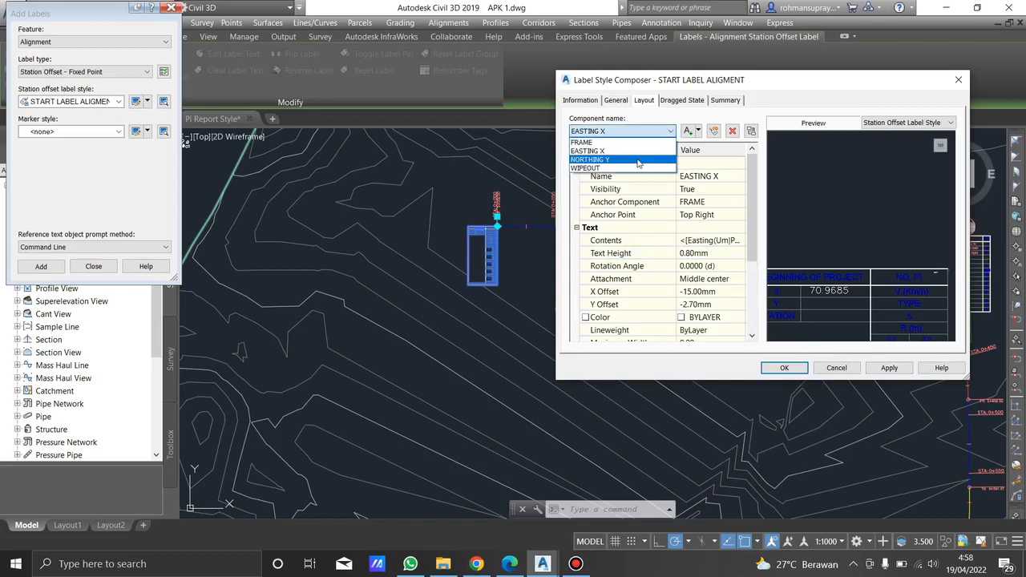
pyautogui.click(638, 161)
pyautogui.click(716, 252)
pyautogui.write('0.')
pyautogui.write('8')
pyautogui.press('Return')
pyautogui.click(710, 292)
pyautogui.write('-15')
pyautogui.press('Return')
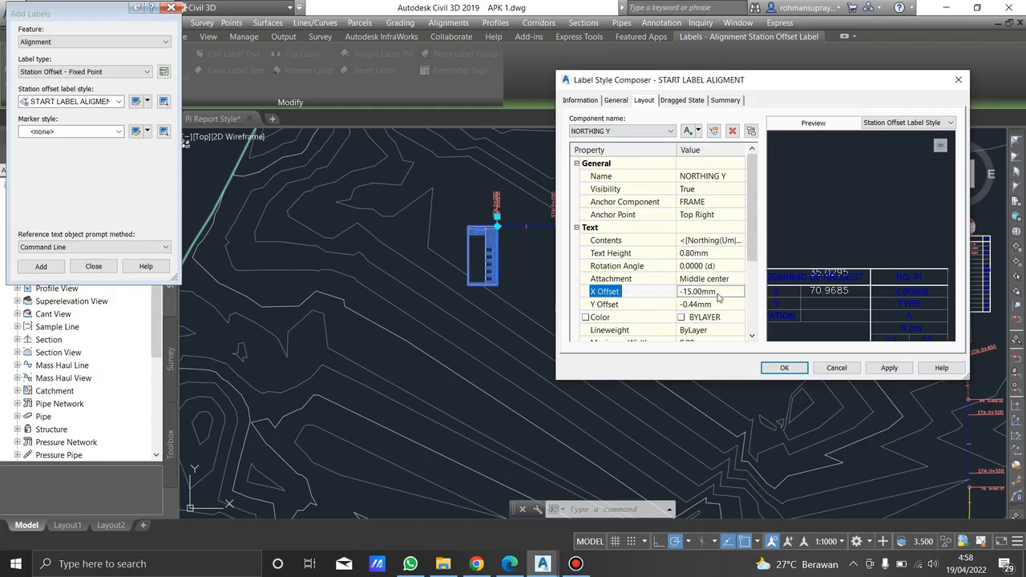
# - Lower the NORTHING Y text into the Y row with a Y offset of -4.5 mm, and save the label style
pyautogui.click(721, 306)
pyautogui.write('-0.3')
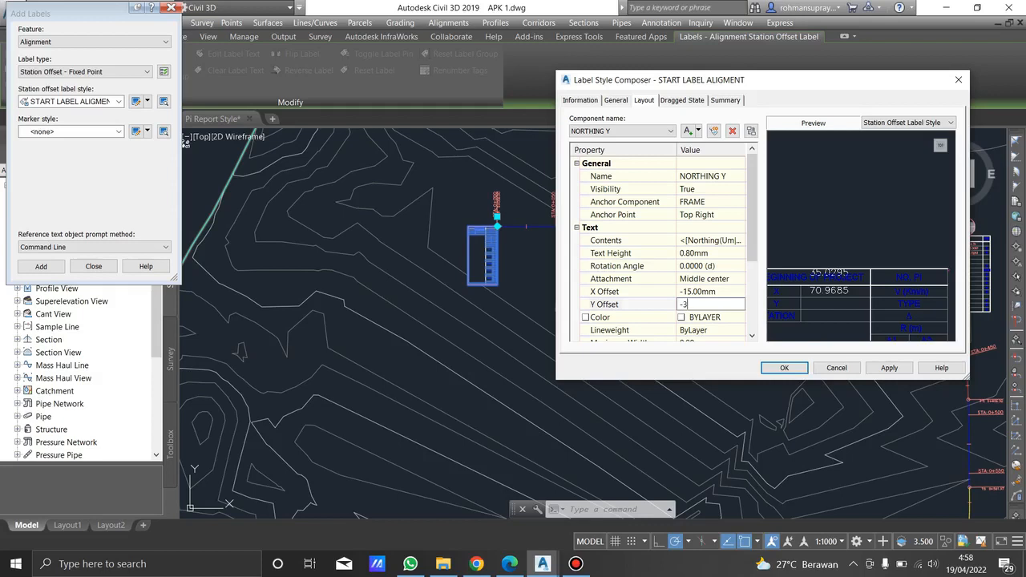
pyautogui.press('Return')
pyautogui.click(721, 306)
pyautogui.write('-3')
pyautogui.press('Return')
pyautogui.click(721, 306)
pyautogui.write('-')
pyautogui.press('Return')
pyautogui.click(721, 306)
pyautogui.write('-4.5')
pyautogui.press('Return')
pyautogui.click(870, 368)
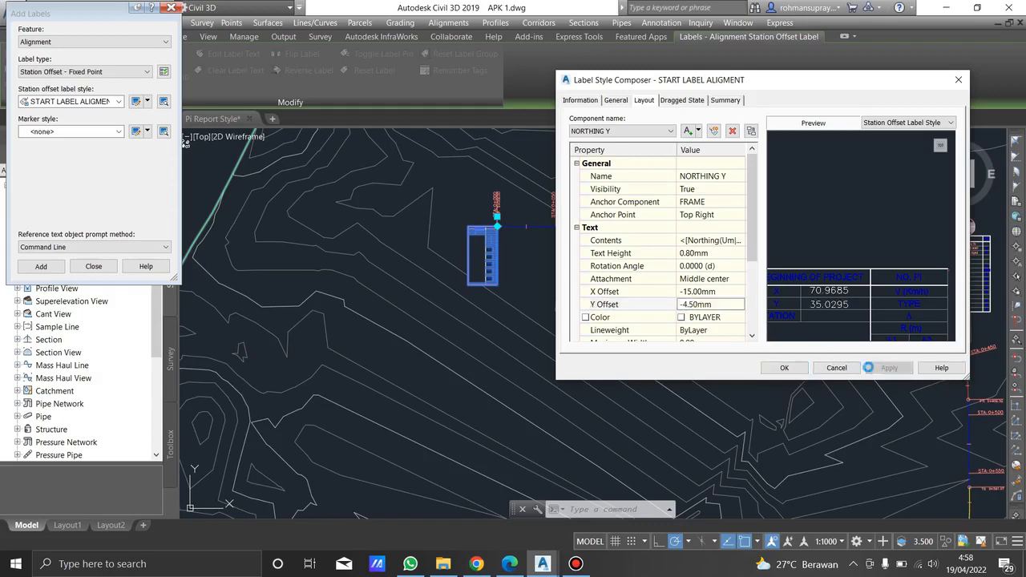
pyautogui.click(785, 367)
pyautogui.scroll(10, 496, 223)
pyautogui.press('Escape')
# - Examine the start label's frame and coordinate texts at STA 0+000 and compare them with the PI labels along the alignment
pyautogui.scroll(-6, 486, 258)
pyautogui.scroll(-5, 472, 304)
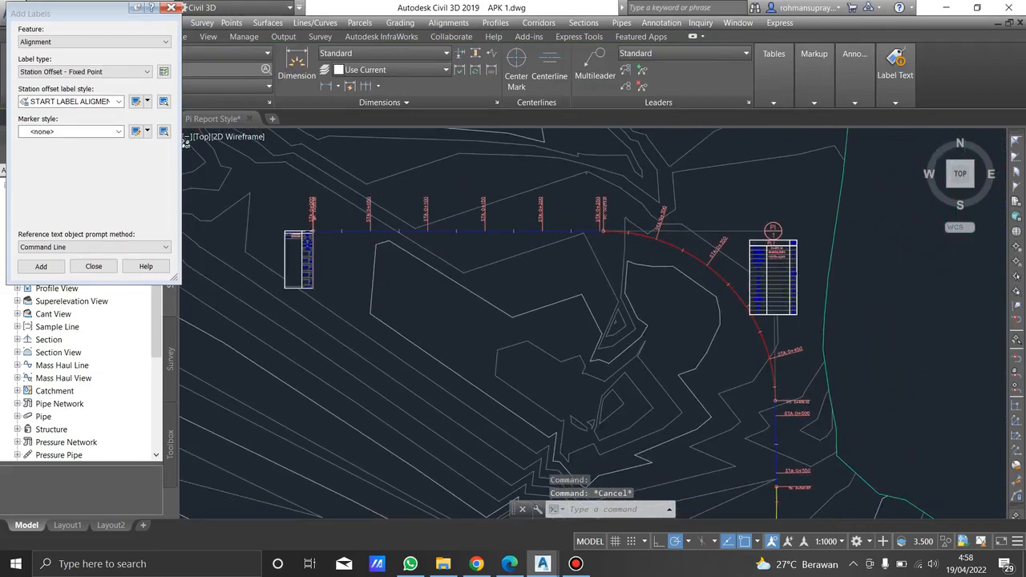
pyautogui.scroll(6, 450, 265)
pyautogui.scroll(-6, 569, 276)
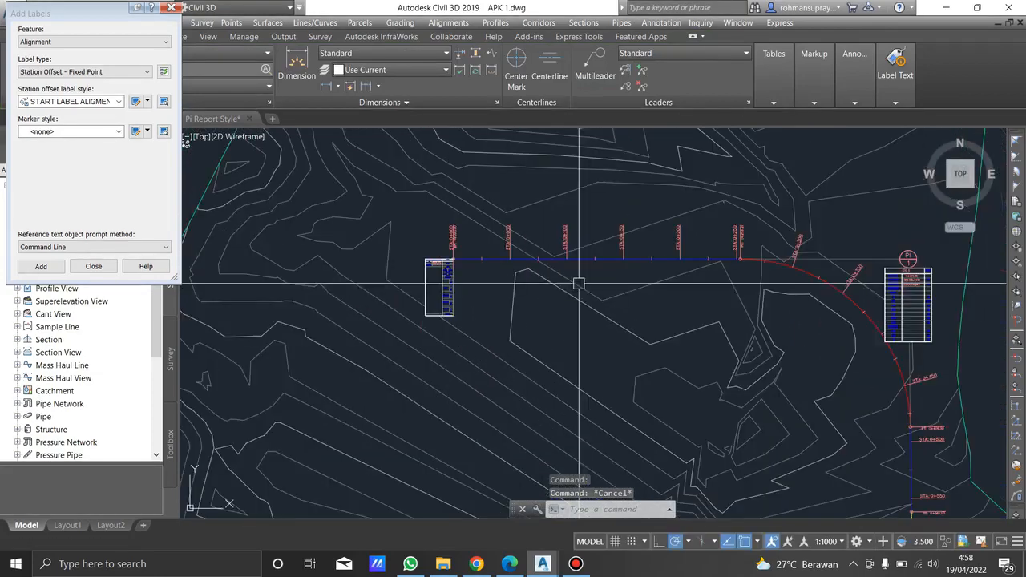
pyautogui.scroll(6, 552, 318)
pyautogui.moveTo(561, 366); pyautogui.dragTo(500, 467, button='middle')
pyautogui.scroll(-4, 546, 318)
pyautogui.moveTo(585, 250); pyautogui.dragTo(527, 290, button='middle')
pyautogui.scroll(6, 505, 383)
pyautogui.scroll(2, 505, 383)
pyautogui.scroll(-7, 505, 383)
pyautogui.scroll(5, 517, 232)
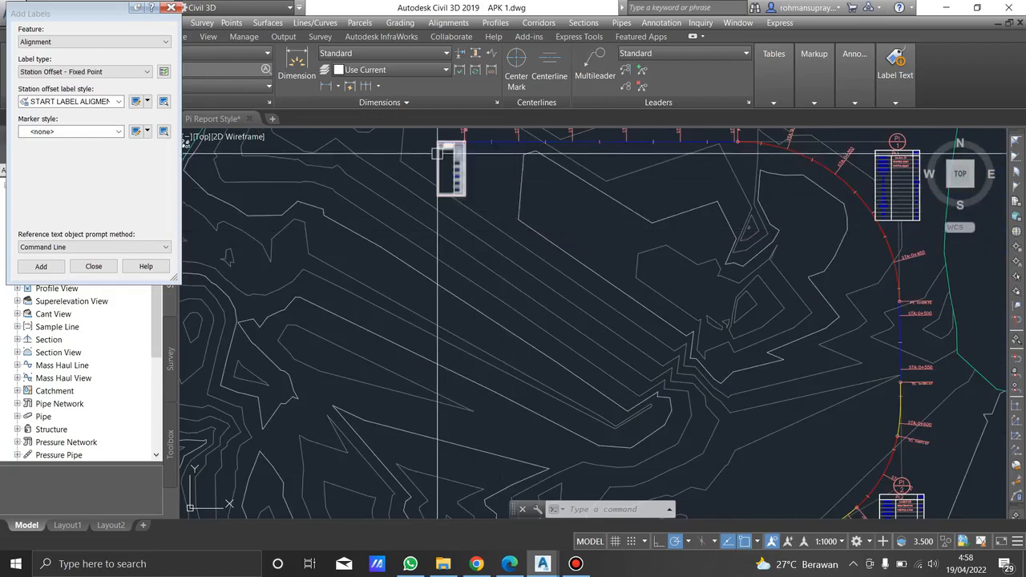
pyautogui.moveTo(451, 153); pyautogui.dragTo(453, 210, button='middle')
pyautogui.scroll(5, 454, 204)
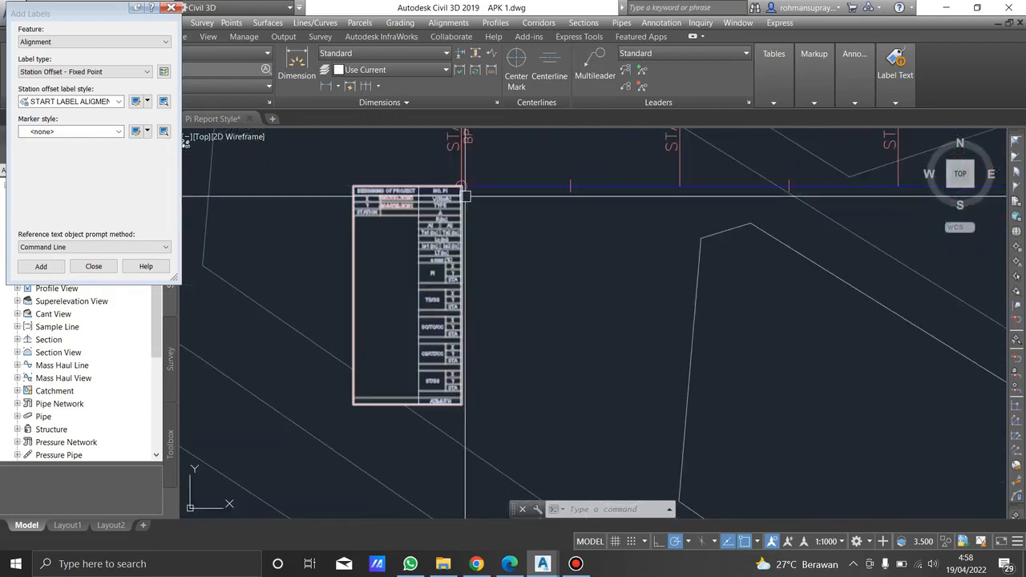
pyautogui.scroll(-3, 460, 202)
pyautogui.click(457, 196)
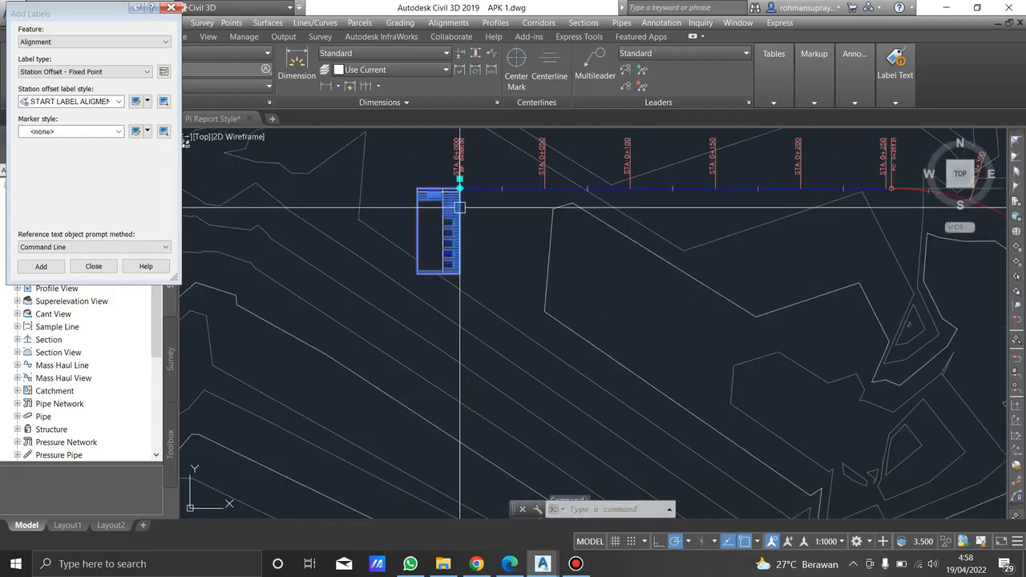
pyautogui.scroll(4, 456, 197)
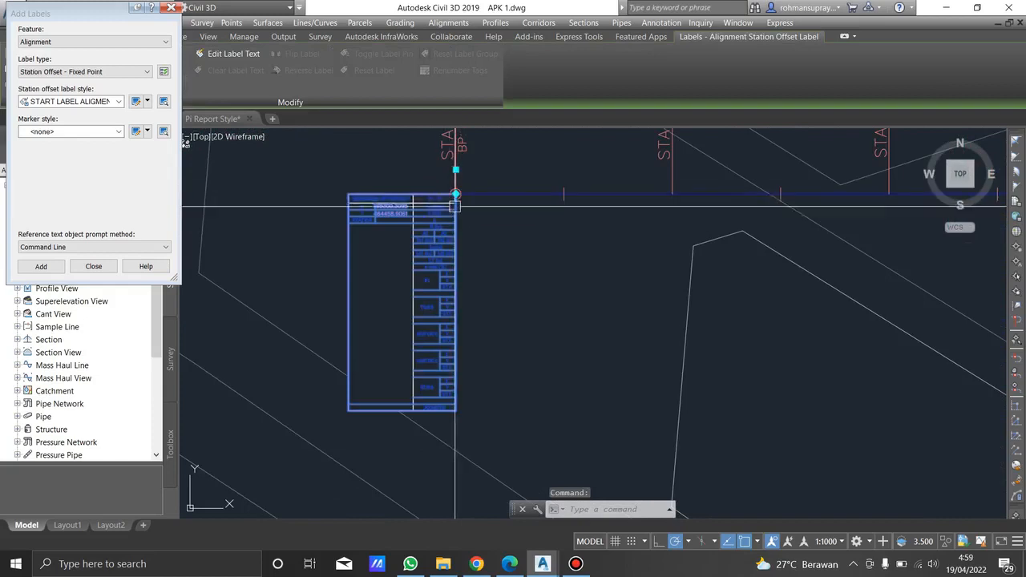
pyautogui.scroll(-6, 453, 196)
pyautogui.press('Escape')
pyautogui.press('Escape')
pyautogui.scroll(5, 485, 238)
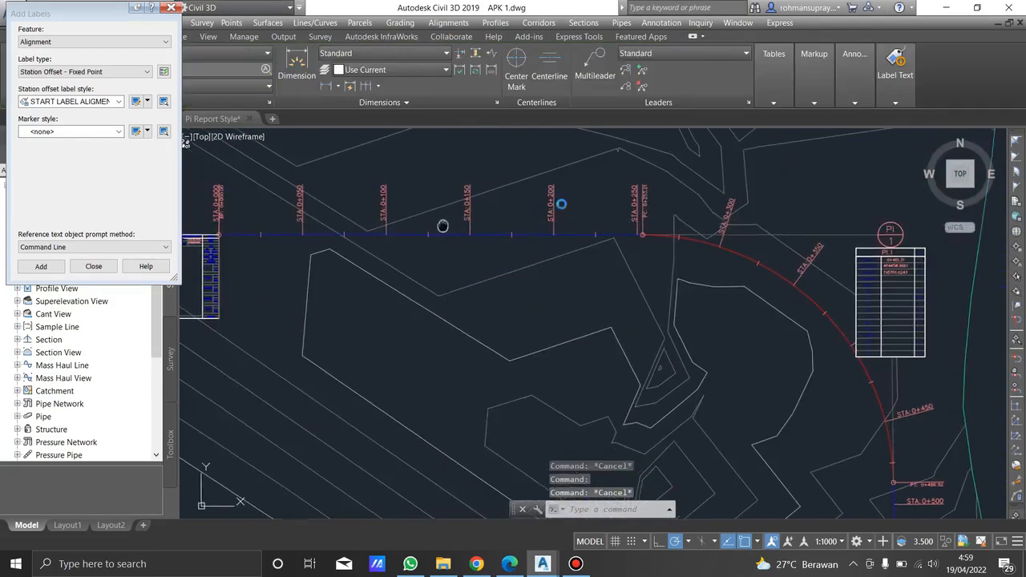
pyautogui.scroll(-3, 519, 216)
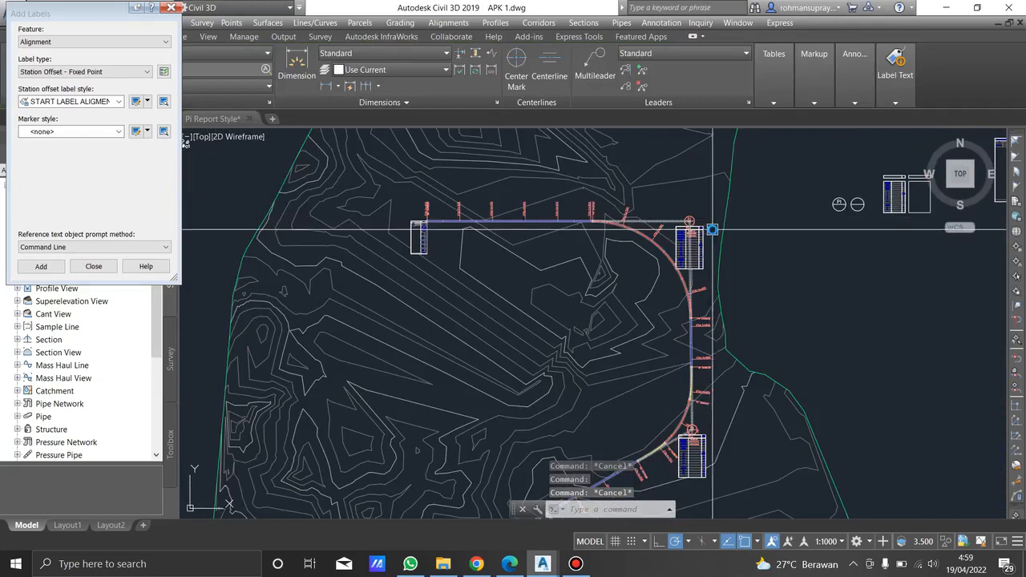
pyautogui.scroll(3, 706, 481)
# - Consult the PI Report (Style 2) table in the Standar Geometrik Alinyemen PDF, then return to the Civil 3D drawing
pyautogui.click(509, 564)
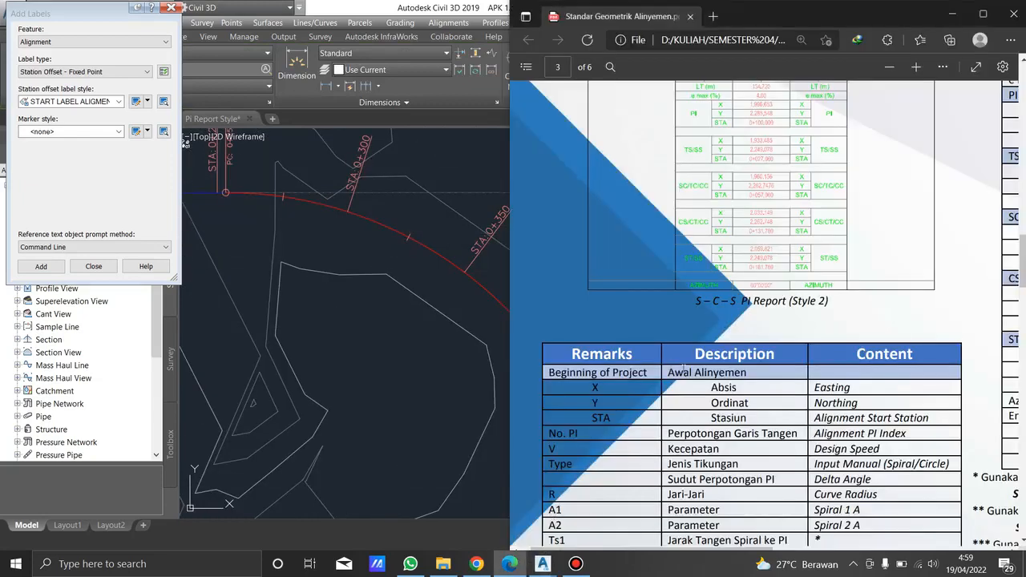
pyautogui.scroll(3, 757, 229)
pyautogui.click(509, 564)
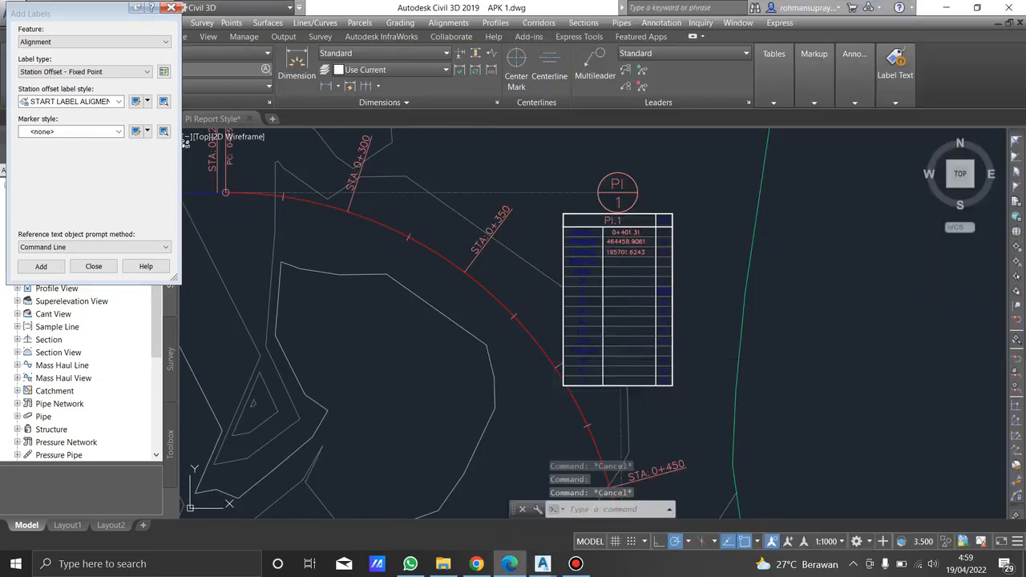
# - Define a block named FRAME LABEL 2 from the second narrow table frame, next to the CIRCLE one, and start picking its base point
pyautogui.scroll(-4, 649, 296)
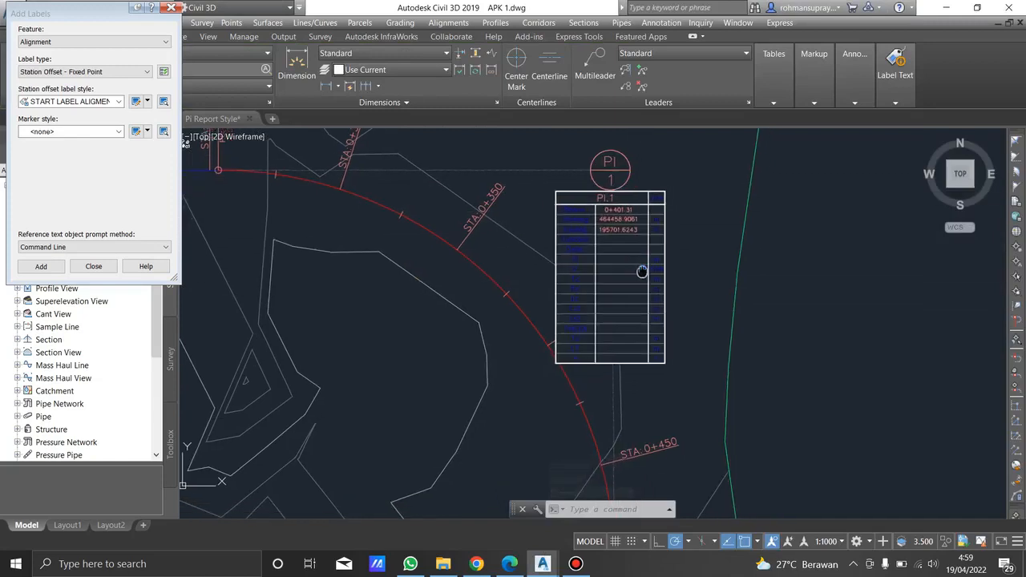
pyautogui.moveTo(618, 257)
pyautogui.mouseDown(button='middle')
pyautogui.moveTo(458, 291)
pyautogui.moveTo(626, 300)
pyautogui.moveTo(373, 358)
pyautogui.mouseUp(button='middle')
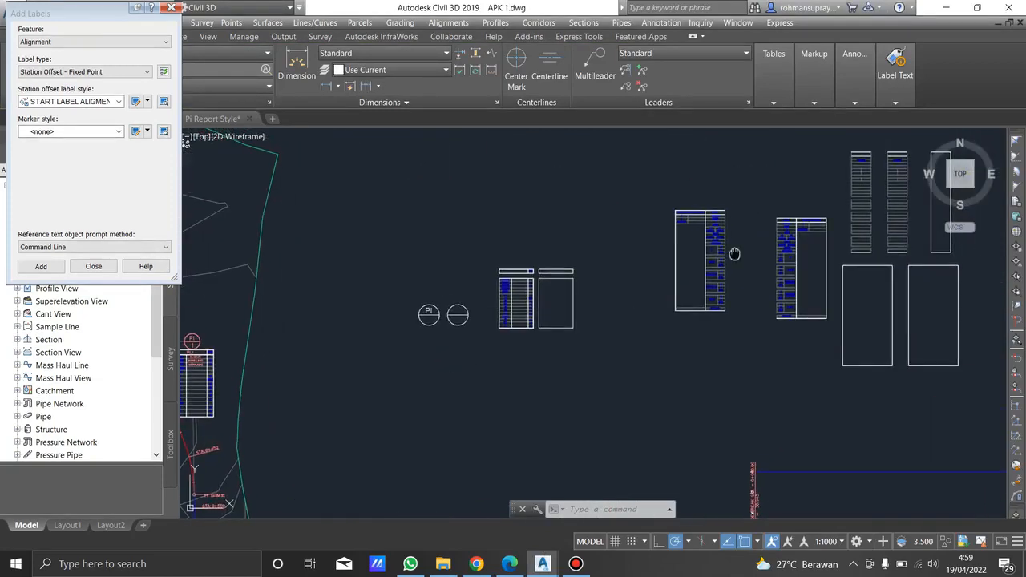
pyautogui.scroll(6, 636, 211)
pyautogui.click(554, 164)
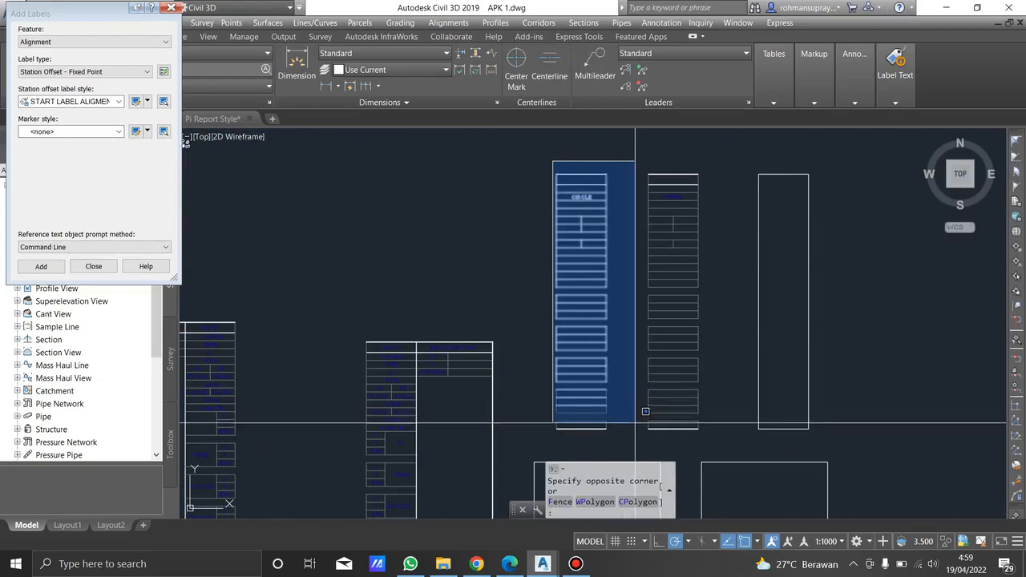
pyautogui.press('Escape')
pyautogui.scroll(4, 574, 206)
pyautogui.scroll(-3, 609, 216)
pyautogui.scroll(1, 643, 232)
pyautogui.click(591, 145)
pyautogui.click(690, 420)
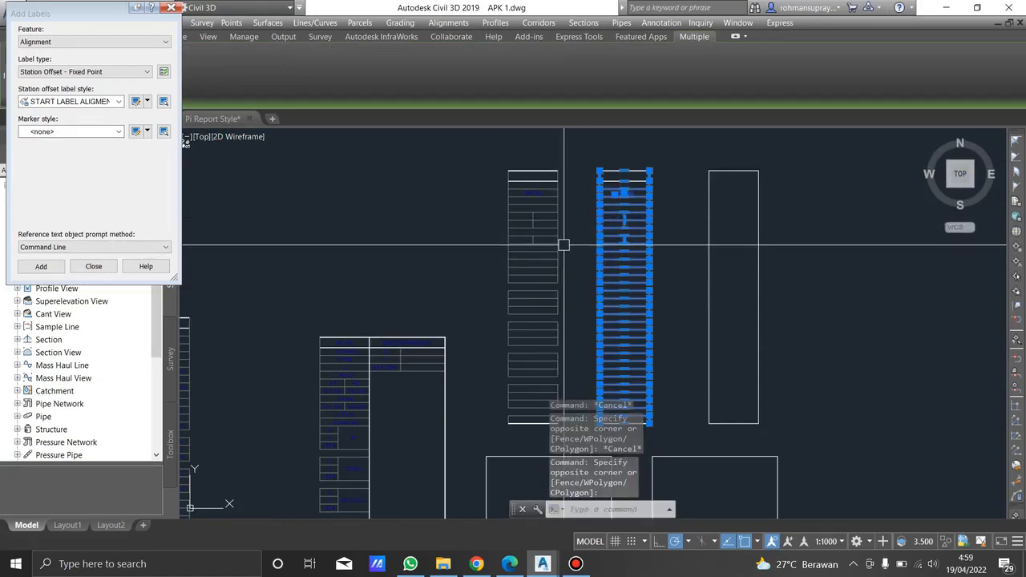
pyautogui.write('b')
pyautogui.press('Return')
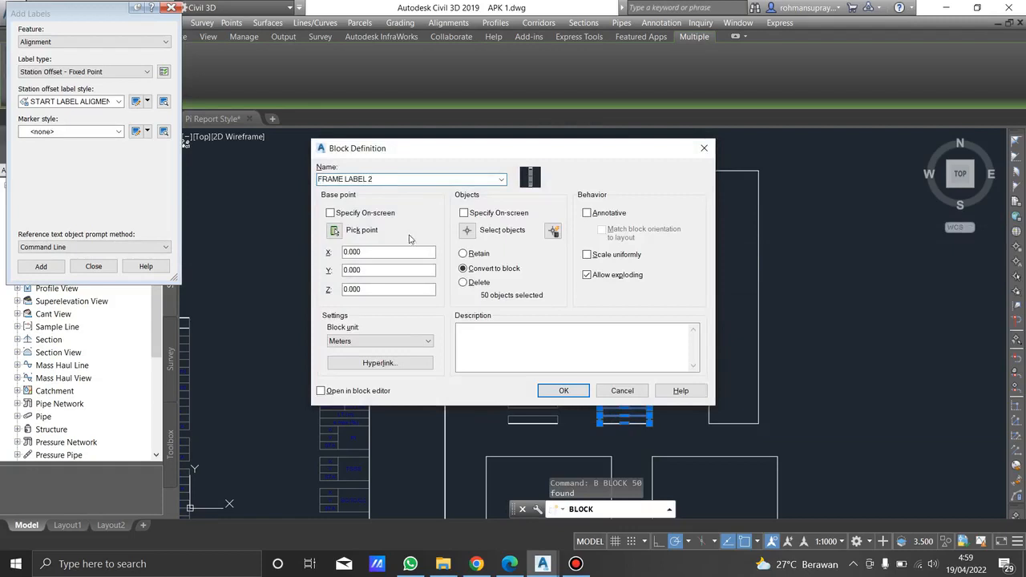
pyautogui.click(335, 231)
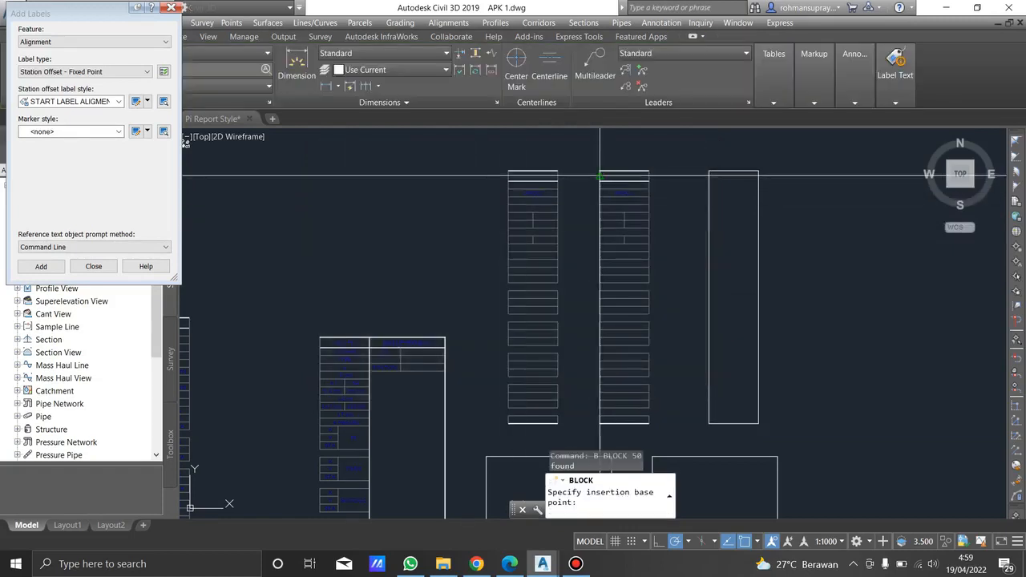
# - Finish the FRAME LABEL 2 block with its base point at the upper-left endpoint of the SPIRAL frame
pyautogui.scroll(4, 600, 170)
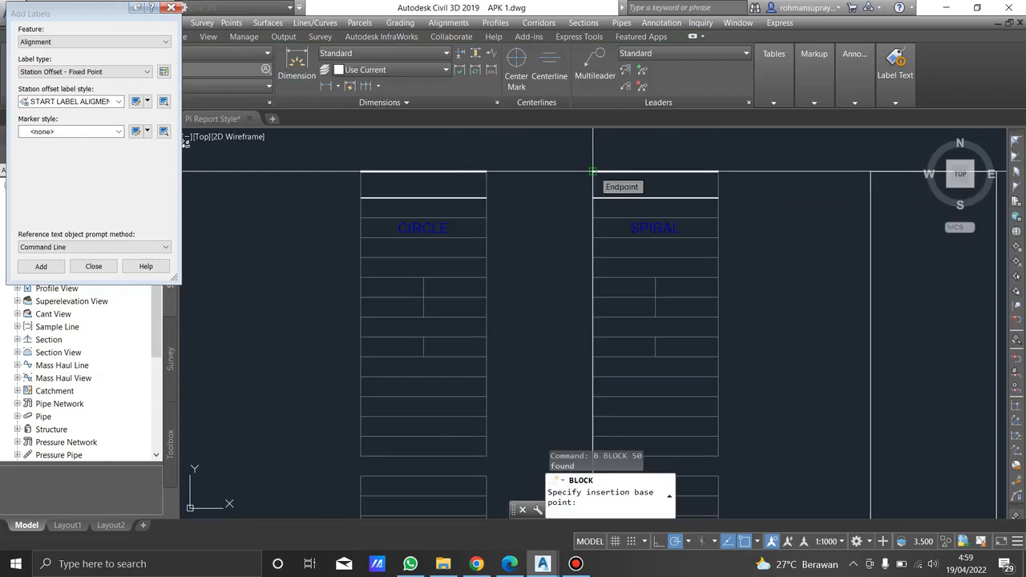
pyautogui.click(593, 171)
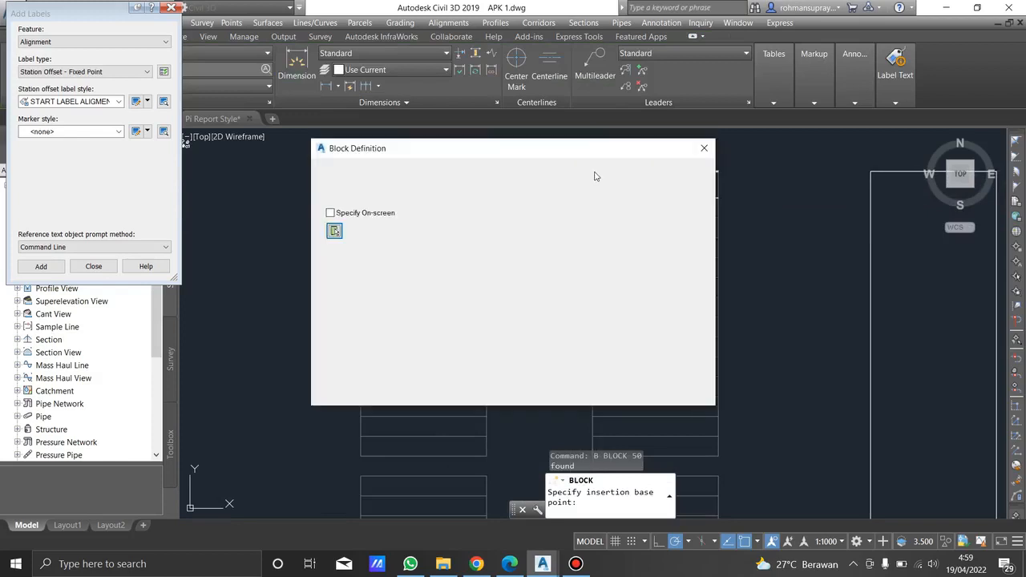
pyautogui.click(563, 390)
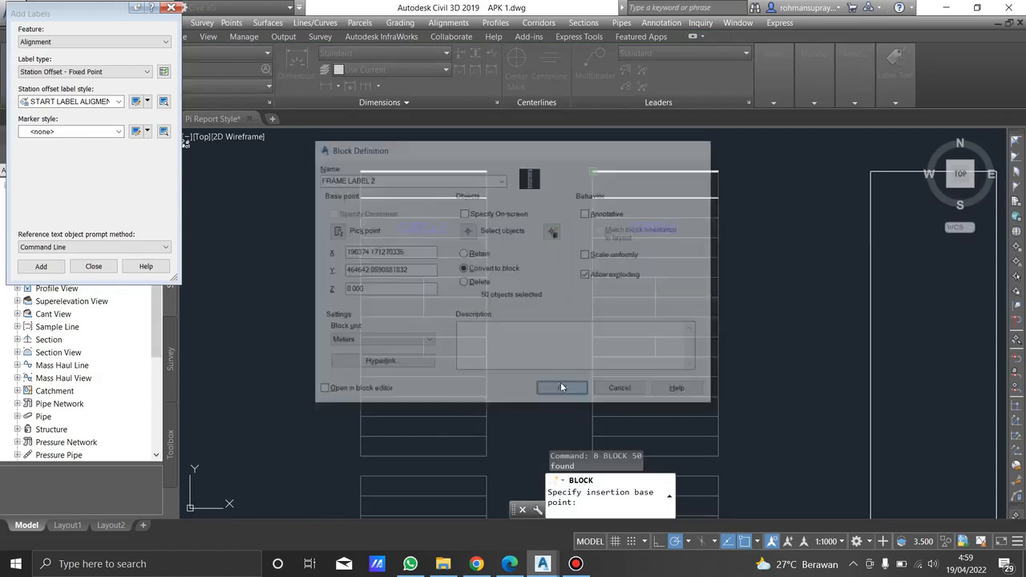
# - Define the empty rectangle beside the SPIRAL frame as block WIPEOUT LABEL 2, with its base point at a top corner
pyautogui.scroll(-3, 598, 357)
pyautogui.moveTo(780, 327); pyautogui.dragTo(655, 234, button='middle')
pyautogui.click(654, 254)
pyautogui.click(602, 230)
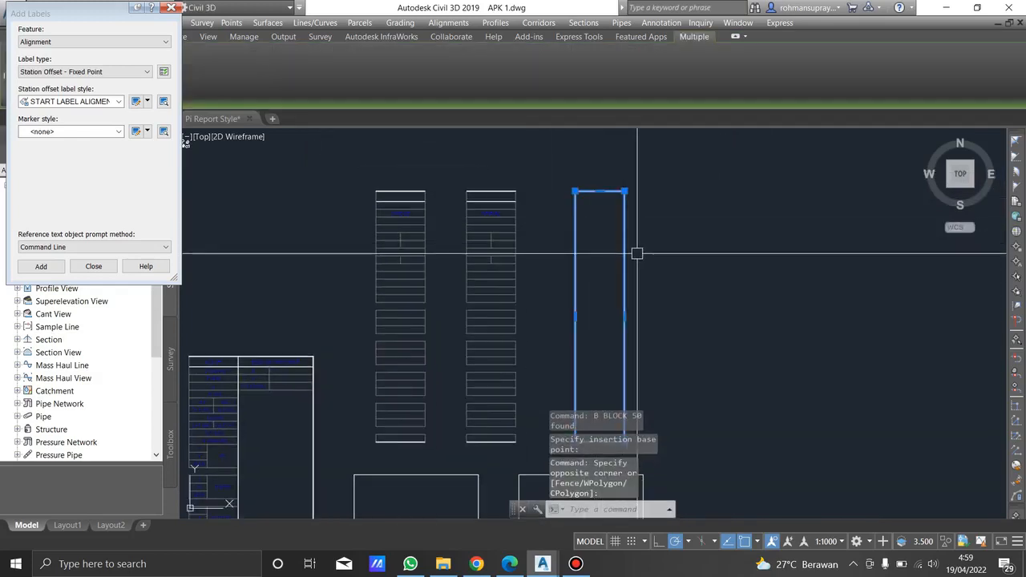
pyautogui.write('b')
pyautogui.press('Return')
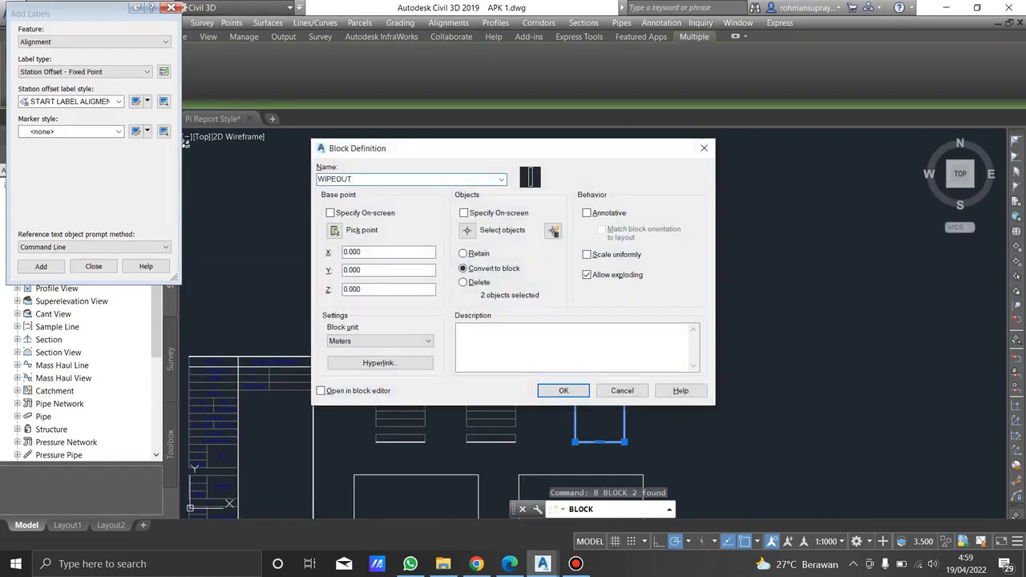
pyautogui.write('WIPEOUT')
pyautogui.click(334, 230)
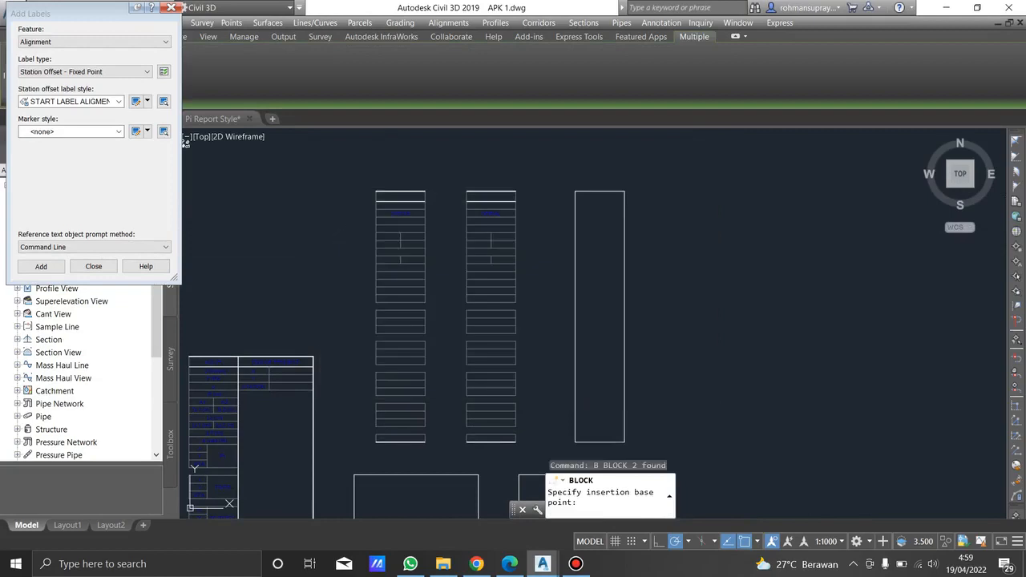
pyautogui.click(599, 316)
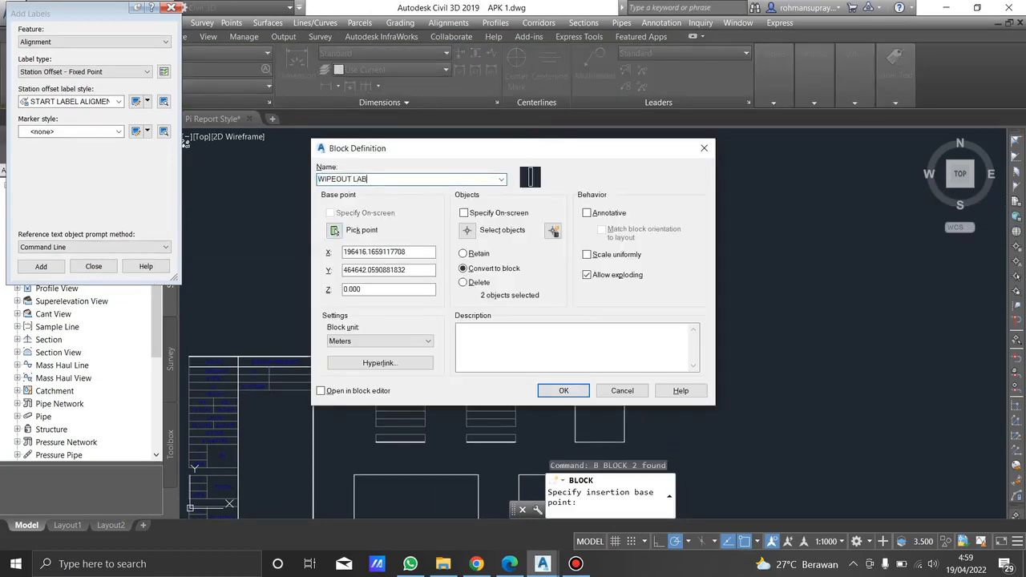
pyautogui.write('LABEL 2')
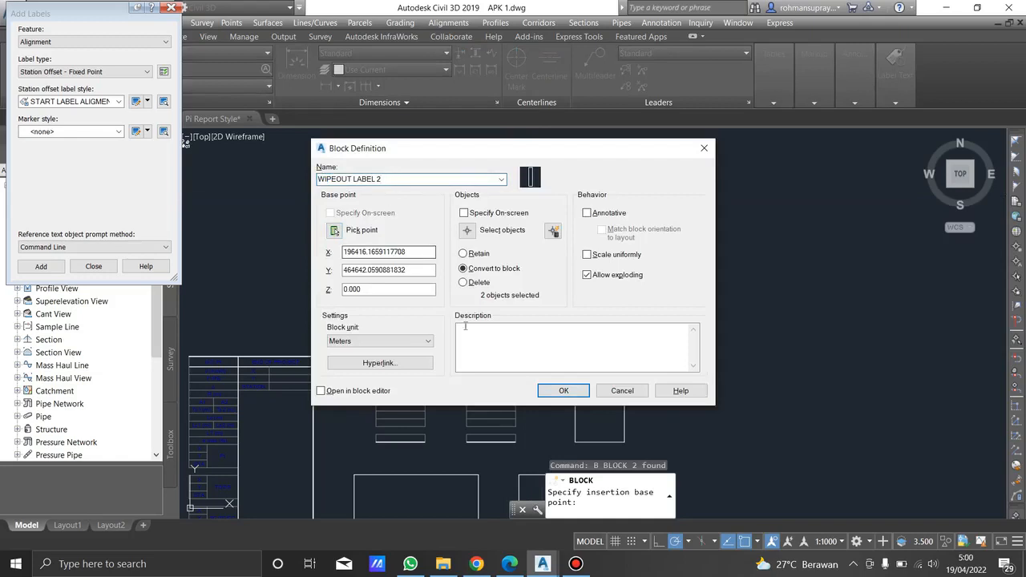
pyautogui.click(555, 390)
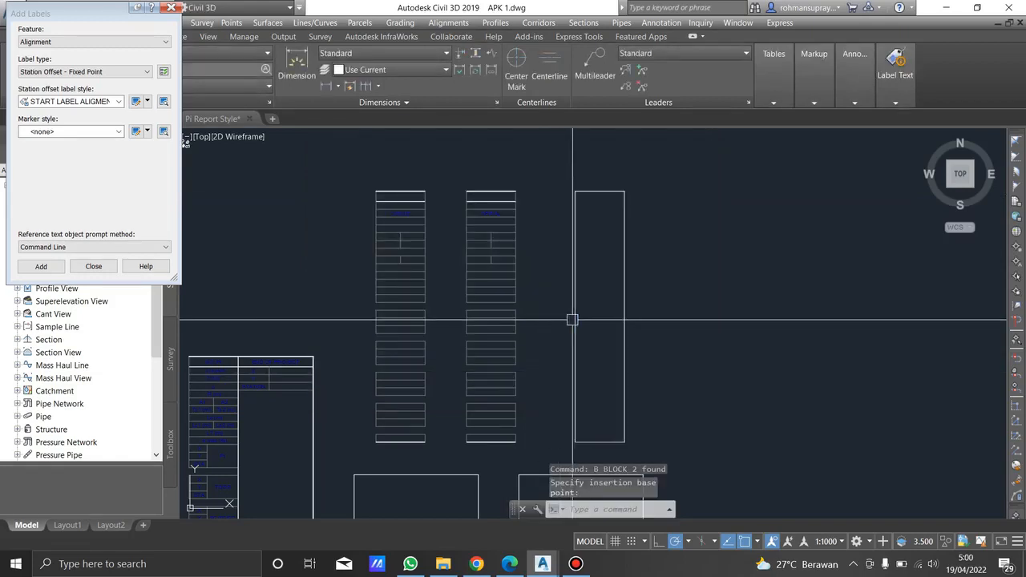
pyautogui.press('Escape')
pyautogui.press('Escape')
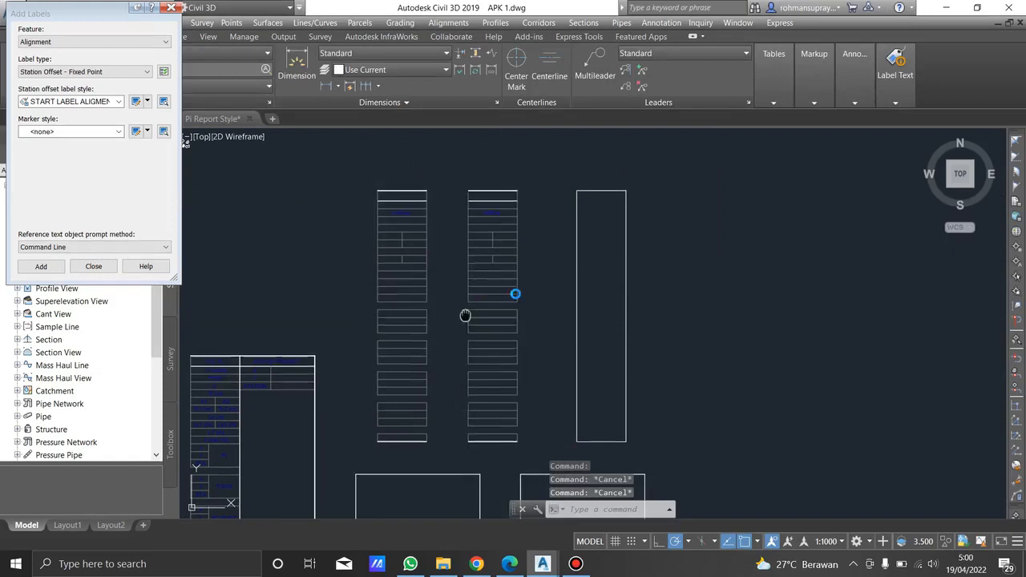
# - Set the alignment label type to Multiple Point of Intersection and choose the Station tangent intersection label style
pyautogui.moveTo(465, 316); pyautogui.dragTo(542, 289, button='middle')
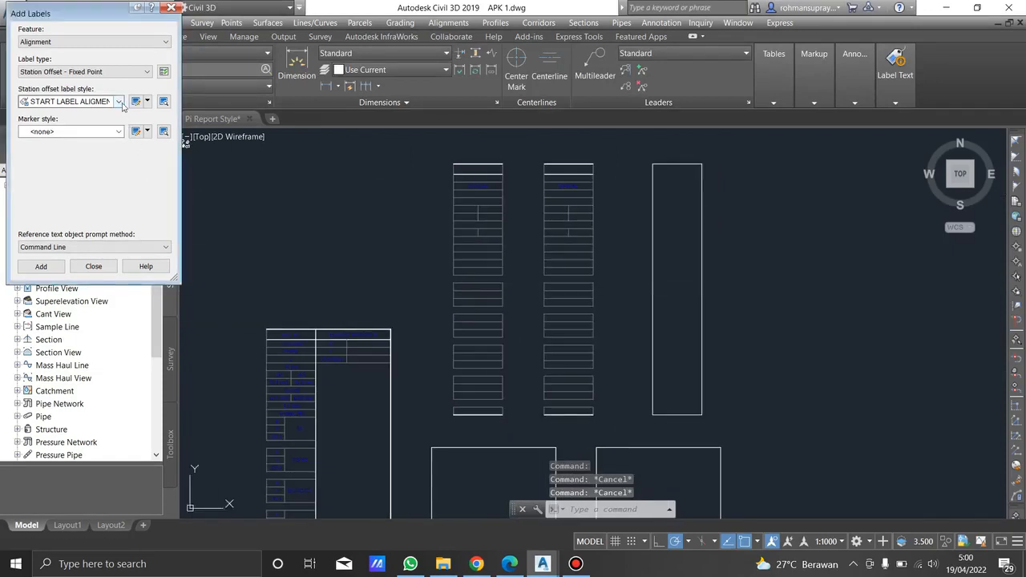
pyautogui.click(119, 102)
pyautogui.click(119, 102)
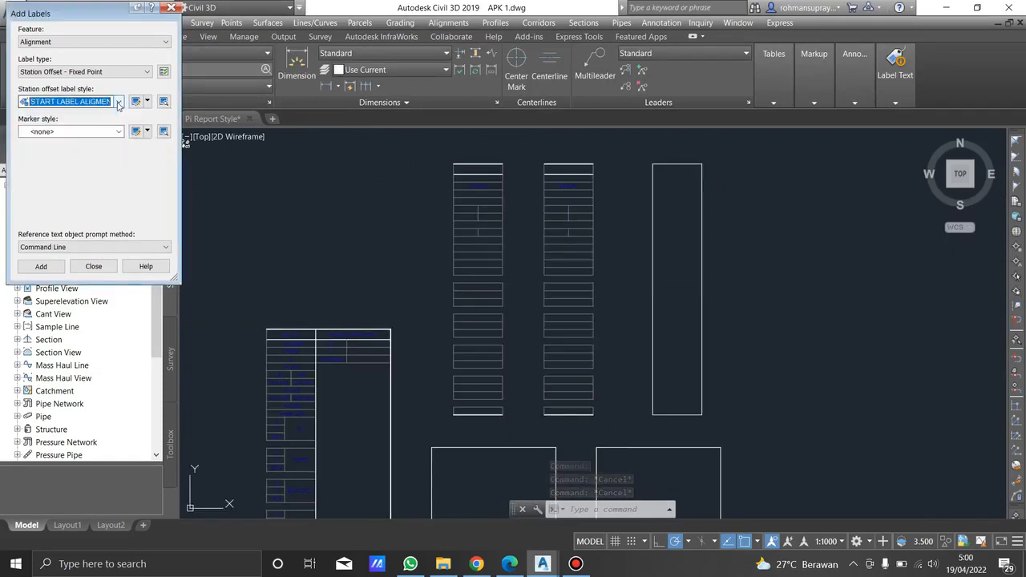
pyautogui.click(147, 71)
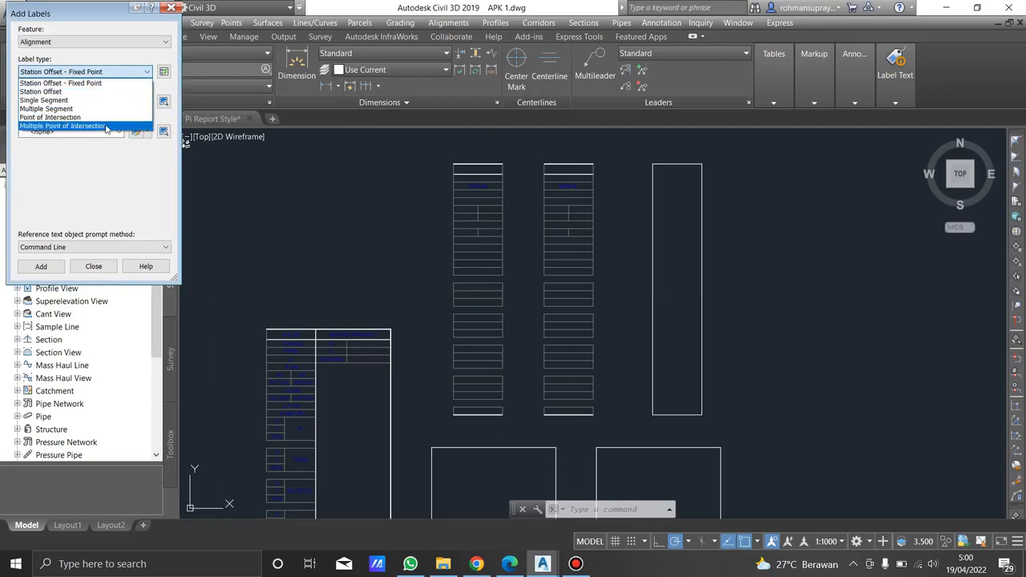
pyautogui.click(64, 125)
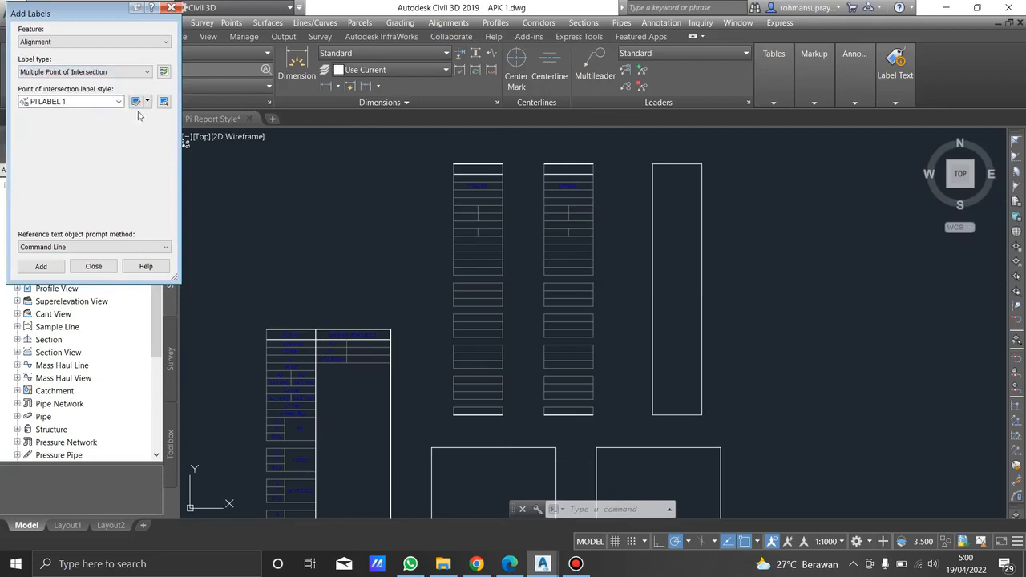
pyautogui.click(119, 101)
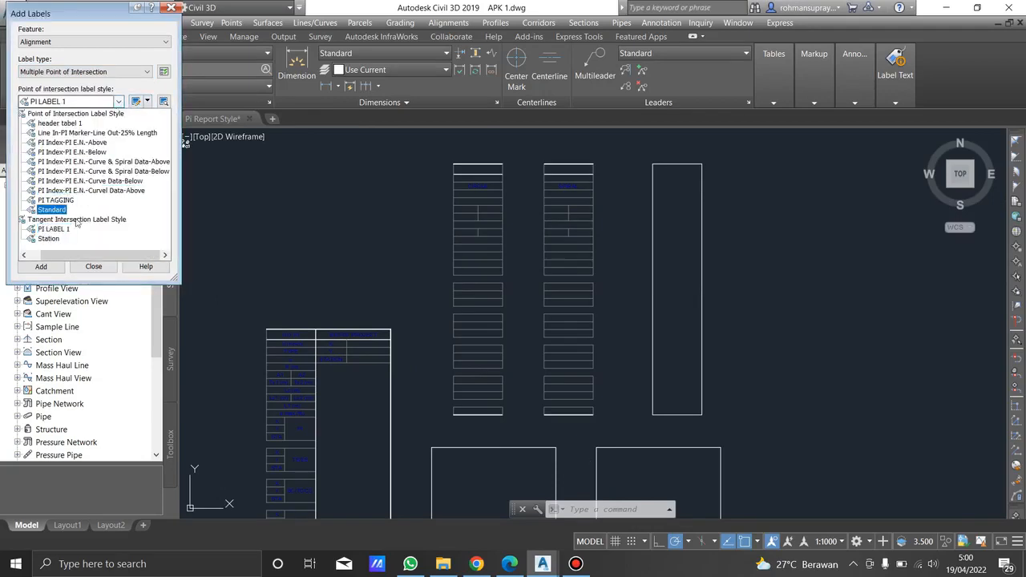
pyautogui.click(55, 238)
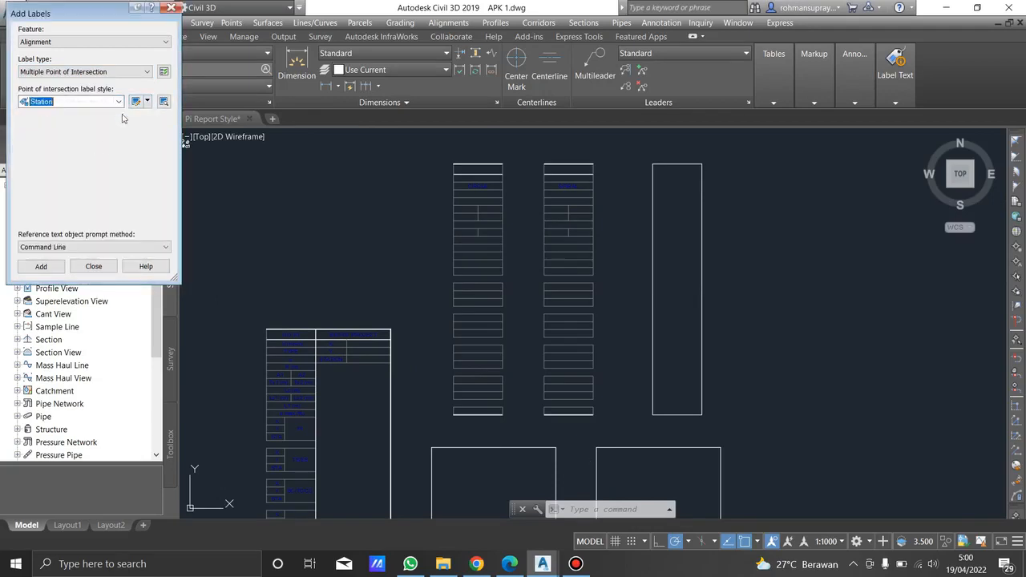
# - Create a new tangent intersection label style named PI LABEL 2
pyautogui.click(148, 102)
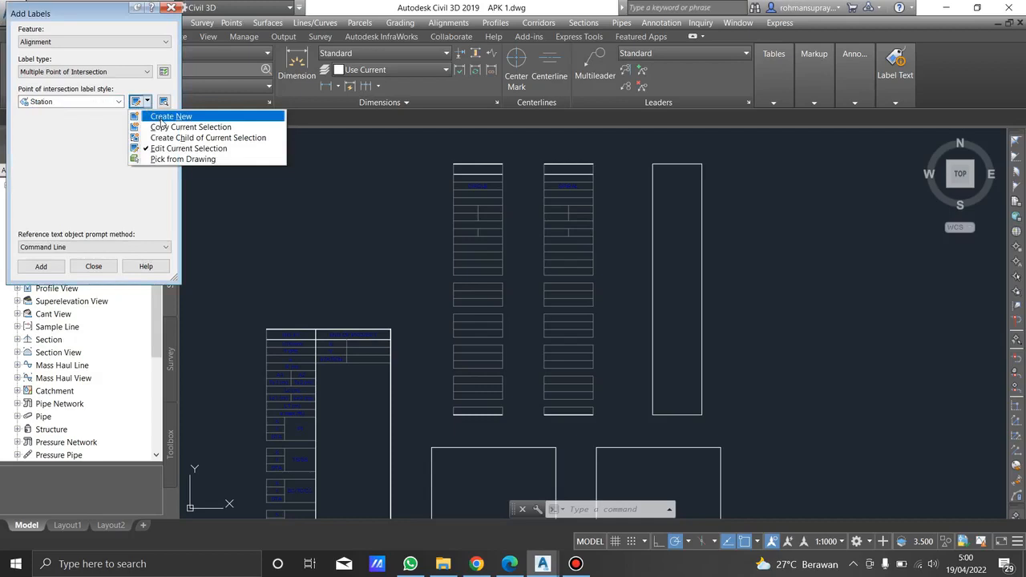
pyautogui.click(161, 118)
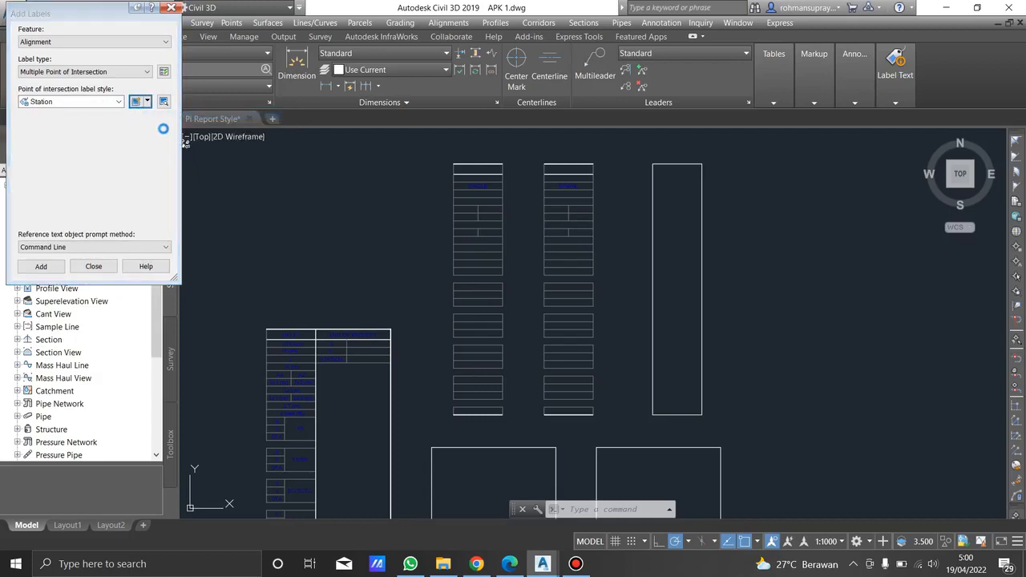
pyautogui.moveTo(687, 131); pyautogui.dragTo(552, 136)
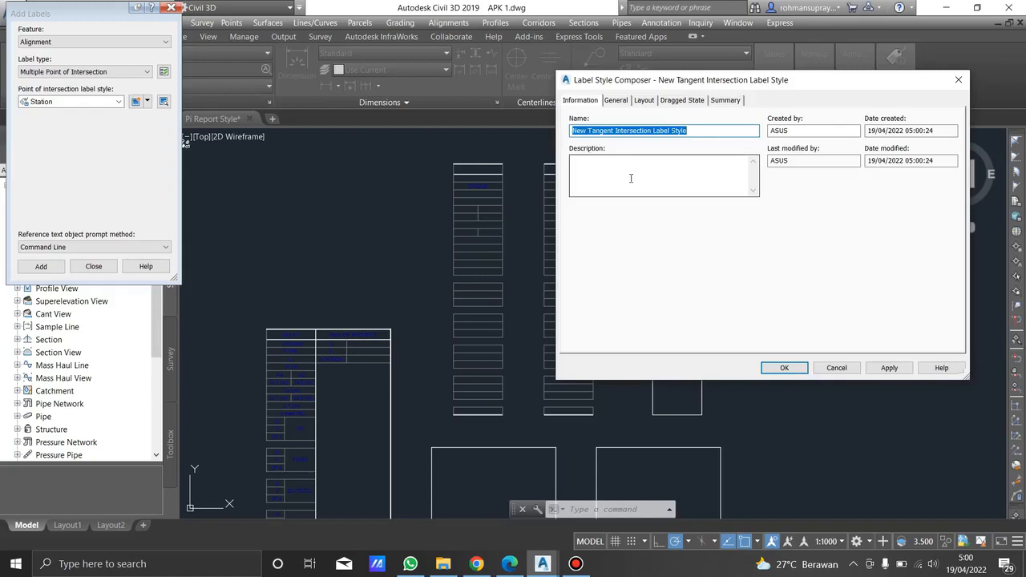
pyautogui.write('LABEL 2')
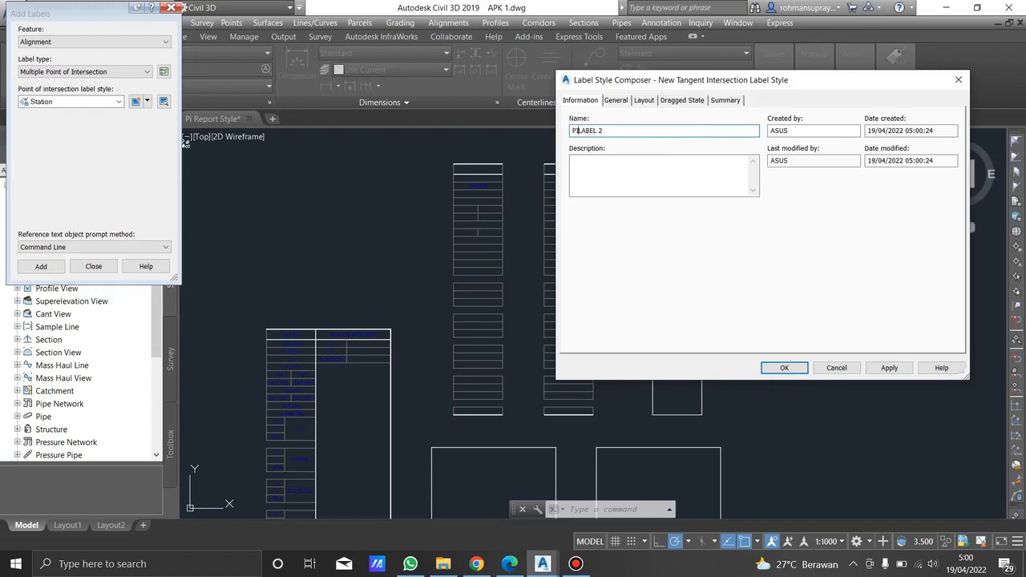
# - Replace the default Tangent Intersection text component in the layout with a block component named FRAME
pyautogui.click(643, 102)
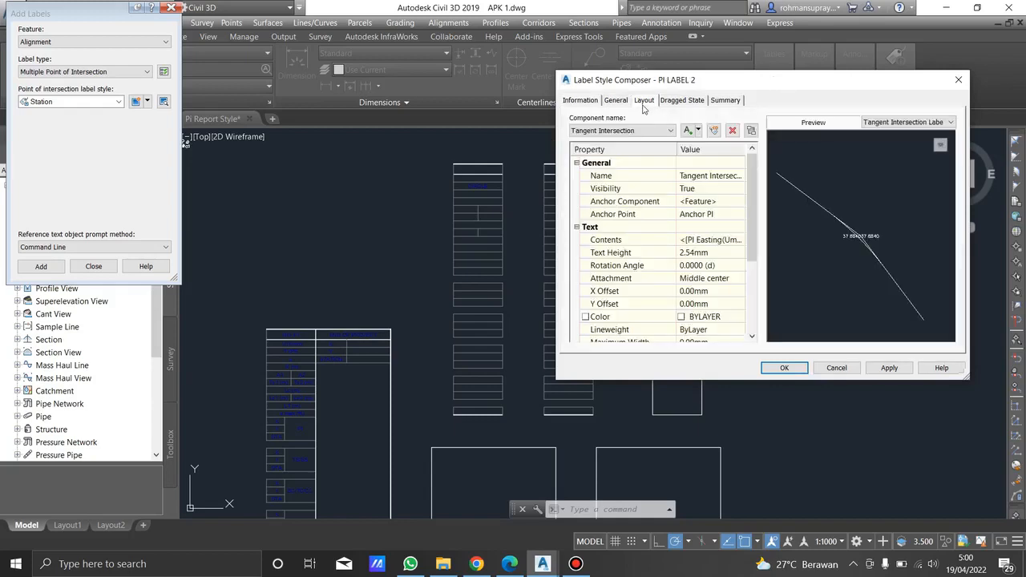
pyautogui.click(733, 131)
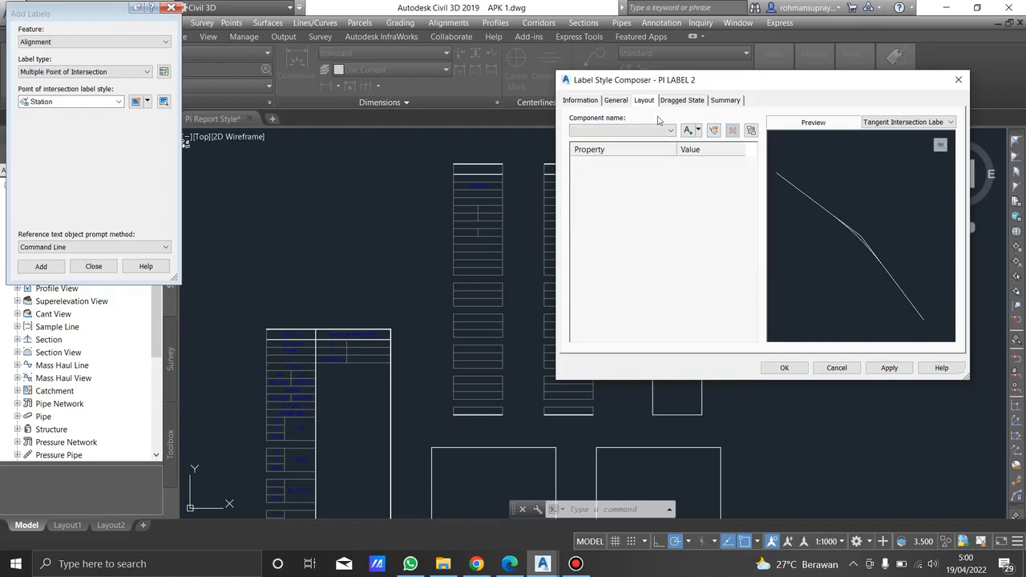
pyautogui.click(697, 130)
pyautogui.click(709, 166)
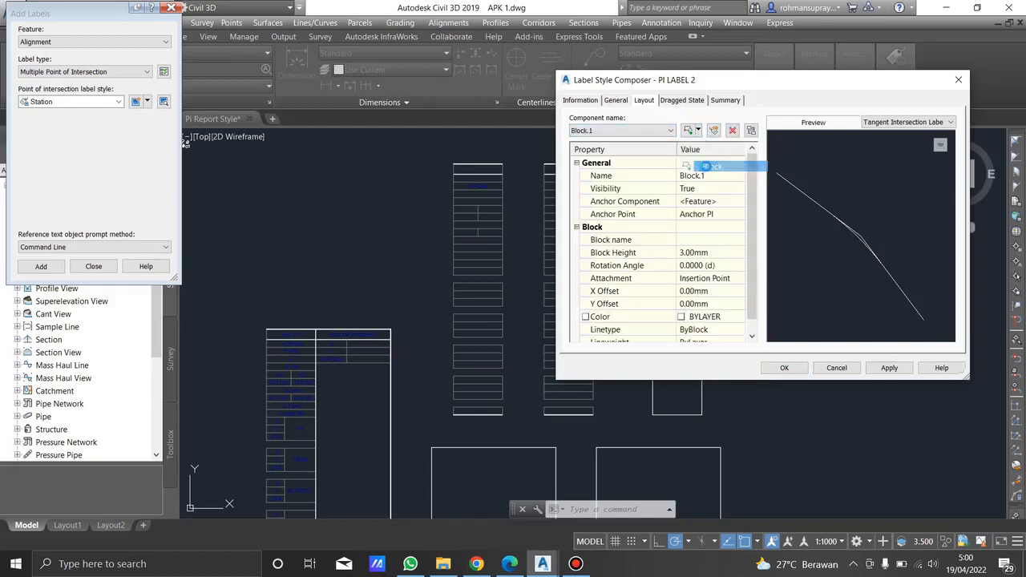
pyautogui.click(720, 175)
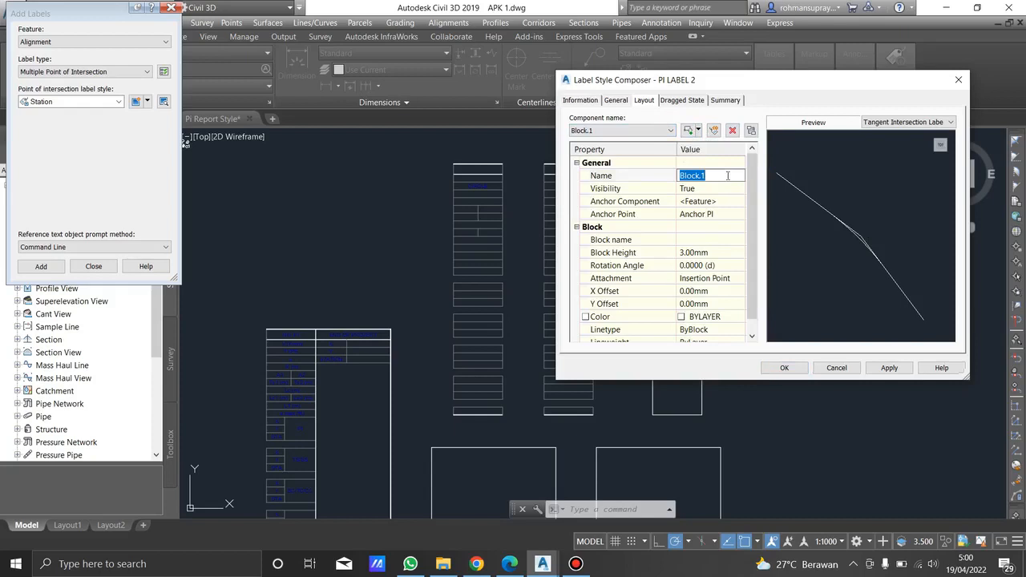
pyautogui.click(728, 251)
# - Assign the FRAME LABEL 2 block to the FRAME component
pyautogui.click(724, 241)
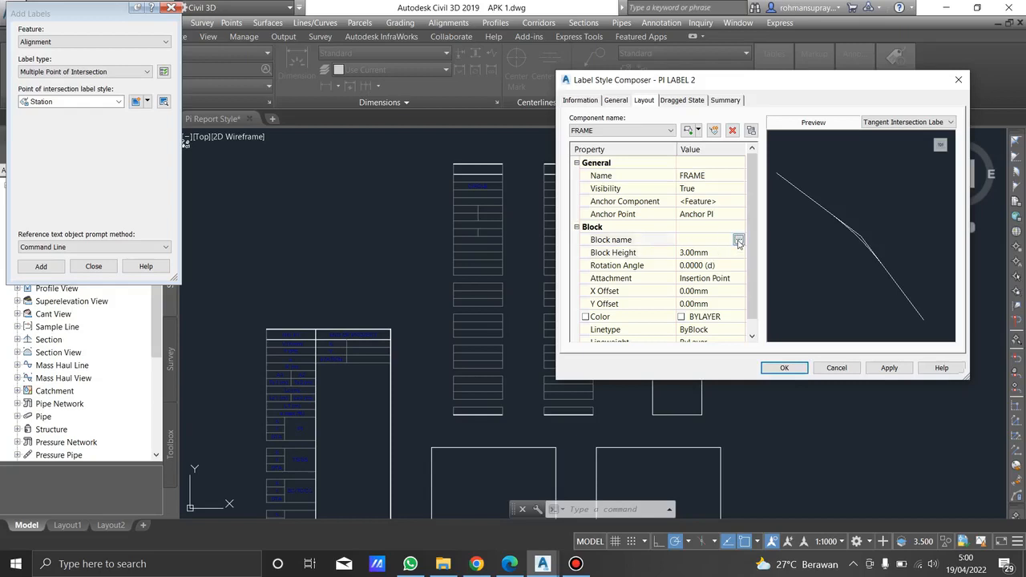
pyautogui.click(738, 240)
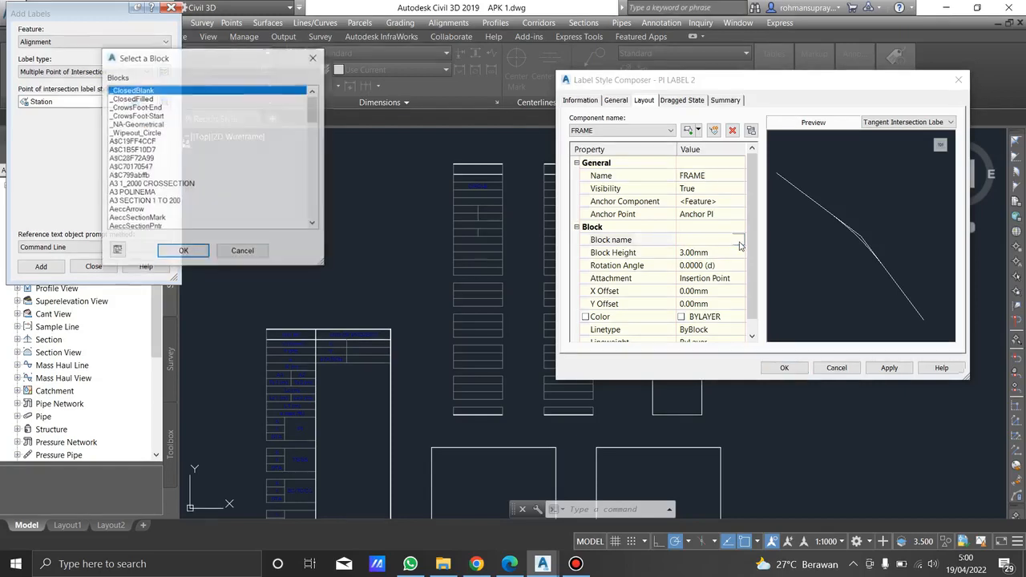
pyautogui.scroll(-10, 140, 168)
pyautogui.scroll(-2, 140, 168)
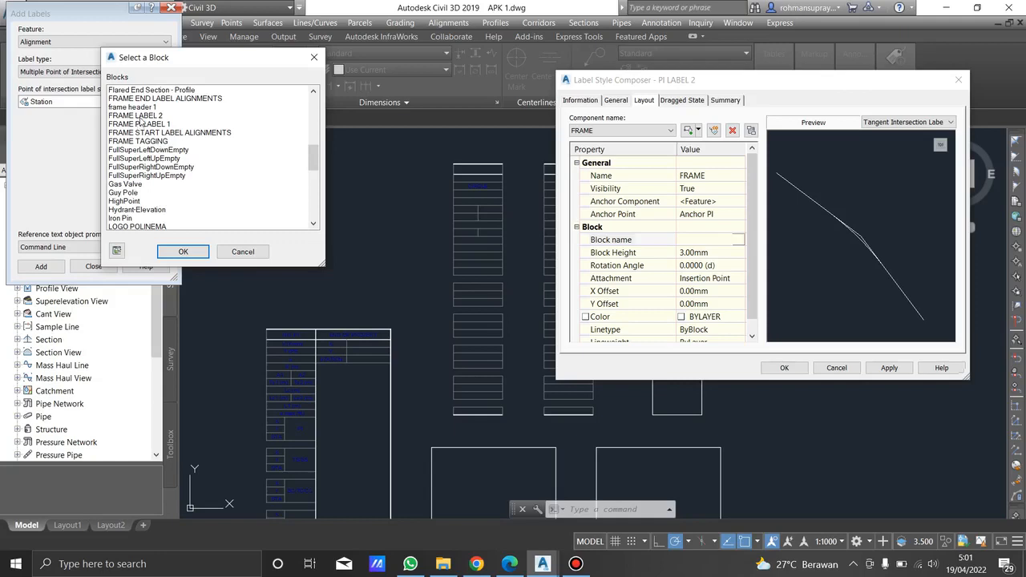
pyautogui.click(139, 117)
pyautogui.click(183, 251)
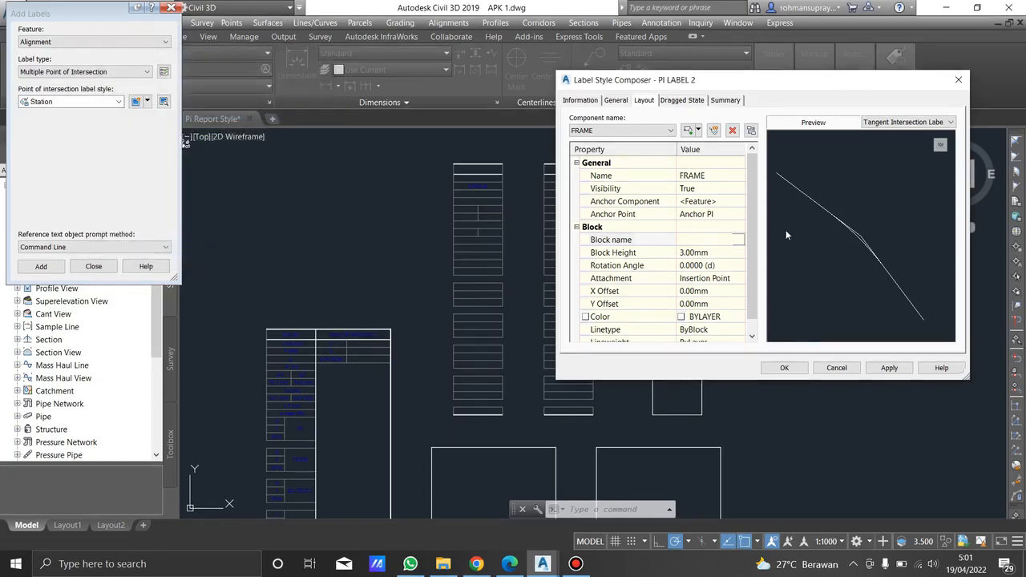
# - Set the FRAME component's block height to 30 mm, then apply and save the PI LABEL 2 style
pyautogui.scroll(5, 838, 239)
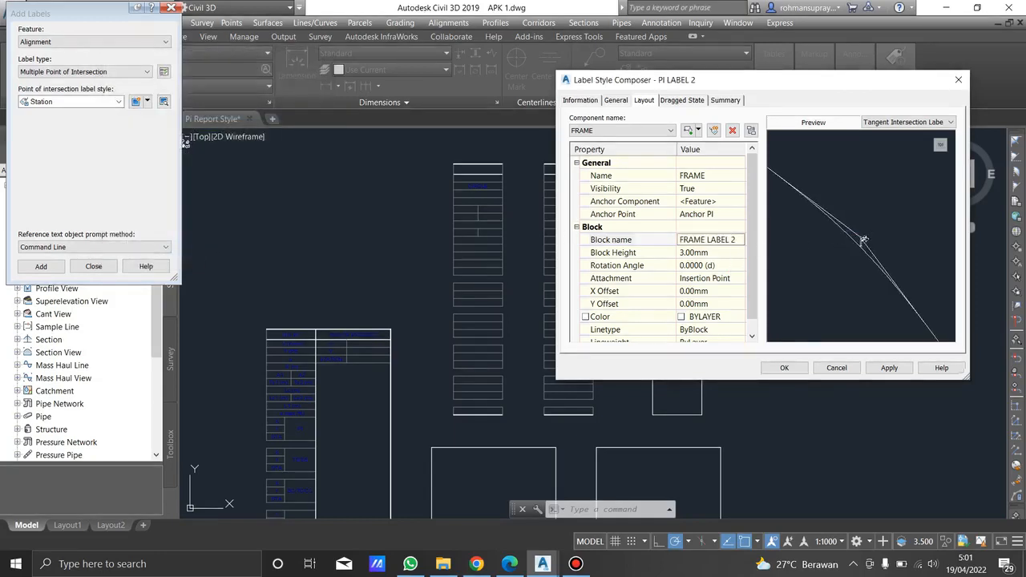
pyautogui.click(729, 252)
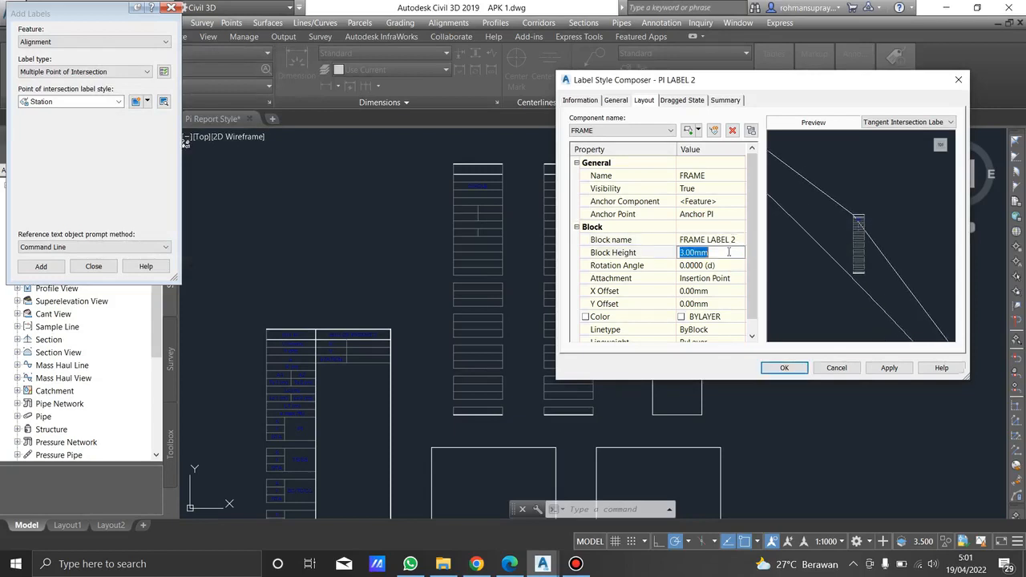
pyautogui.write('30')
pyautogui.press('Return')
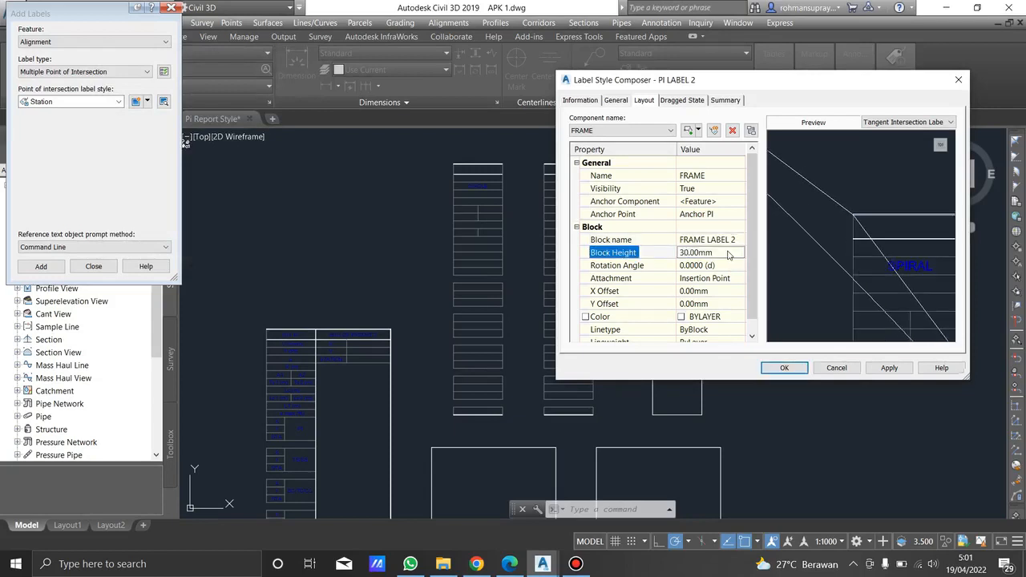
pyautogui.scroll(-4, 866, 255)
pyautogui.click(888, 368)
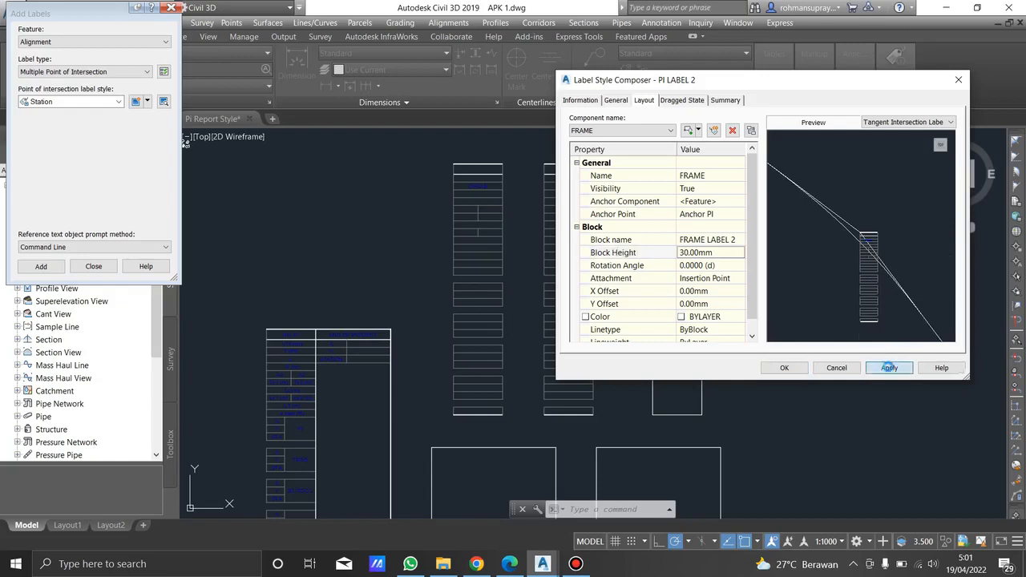
pyautogui.click(787, 370)
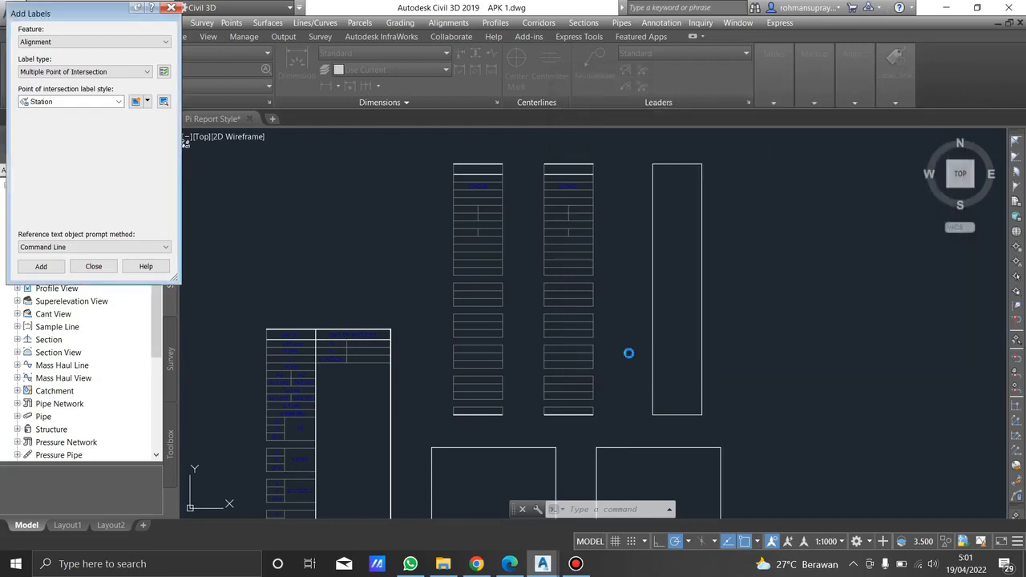
# - Add multiple point of intersection labels in the PI LABEL 2 style to the alignment and inspect the label at PI 1
pyautogui.scroll(-10, 411, 307)
pyautogui.scroll(10, 412, 307)
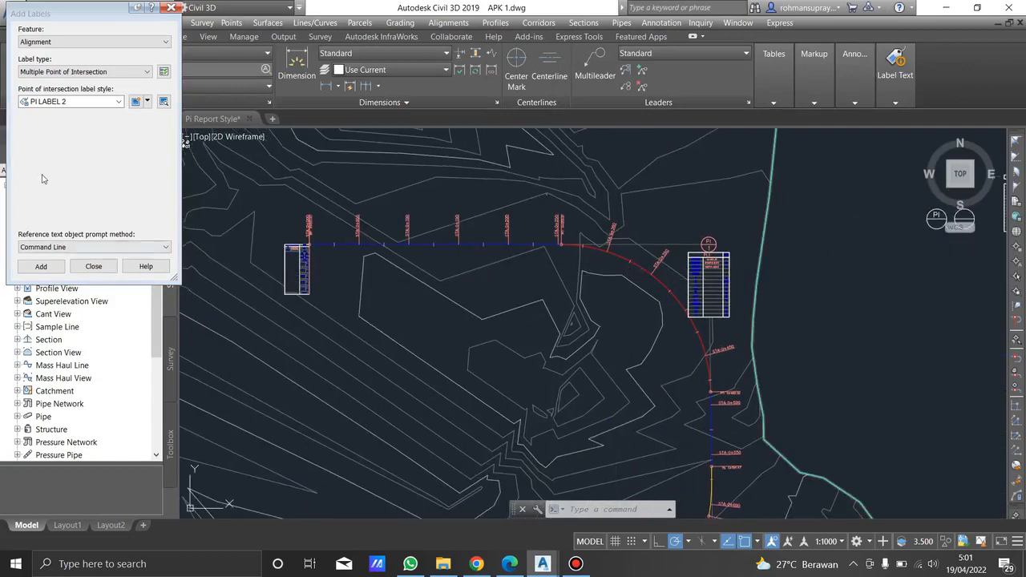
pyautogui.click(148, 102)
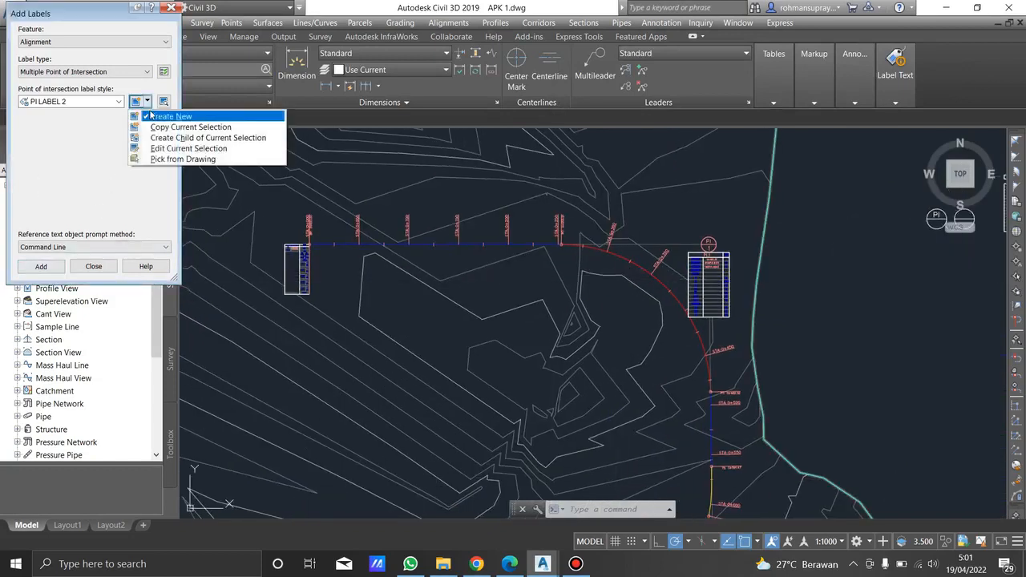
pyautogui.click(87, 174)
pyautogui.click(42, 267)
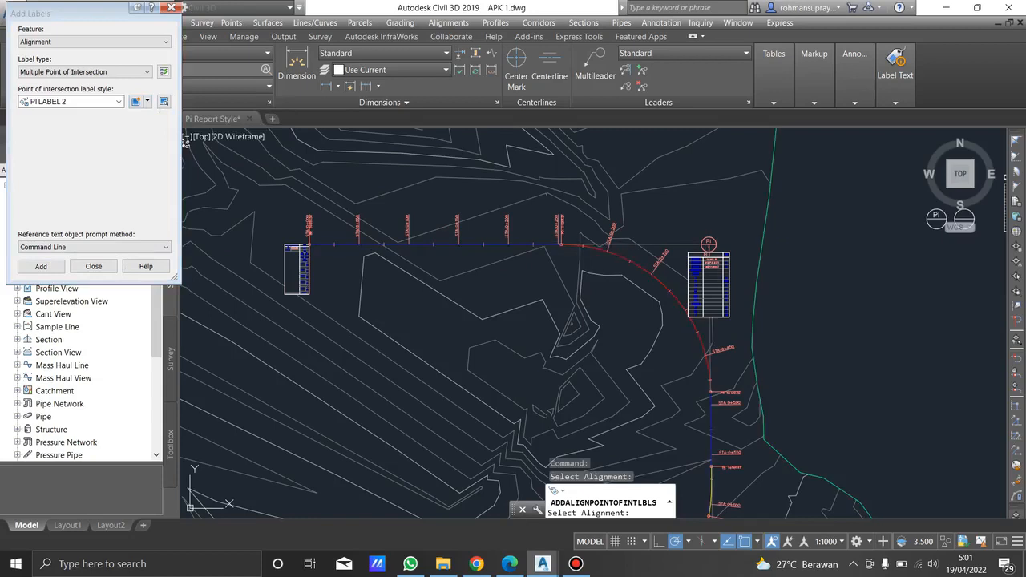
pyautogui.scroll(10, 717, 250)
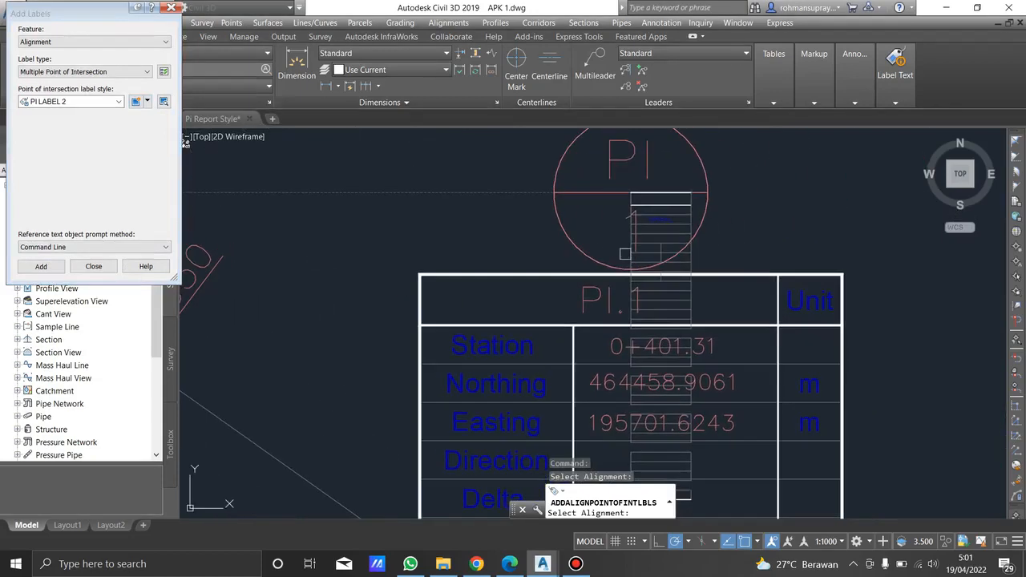
pyautogui.scroll(-3, 601, 257)
pyautogui.moveTo(532, 274); pyautogui.dragTo(581, 244, button='middle')
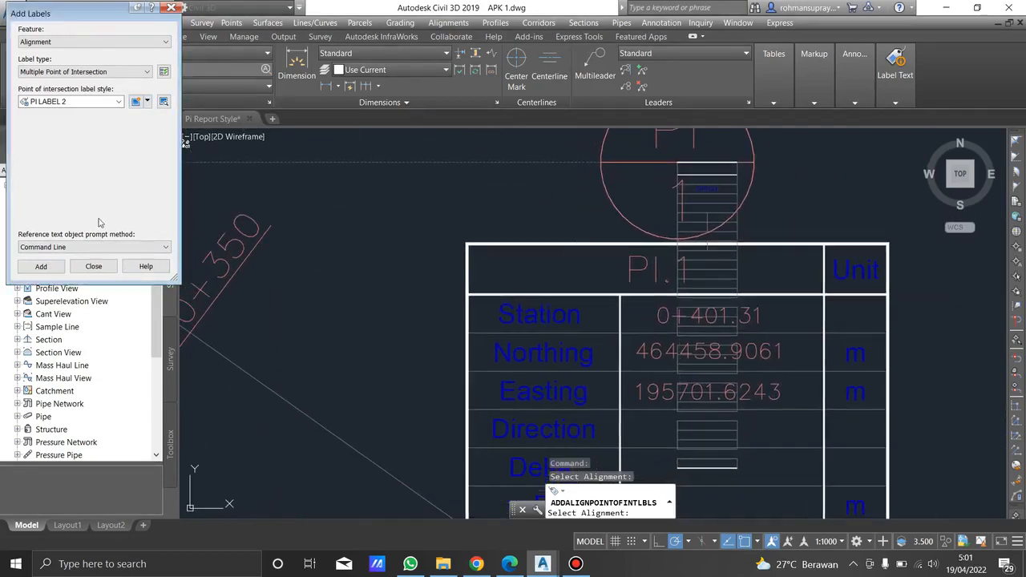
pyautogui.click(135, 101)
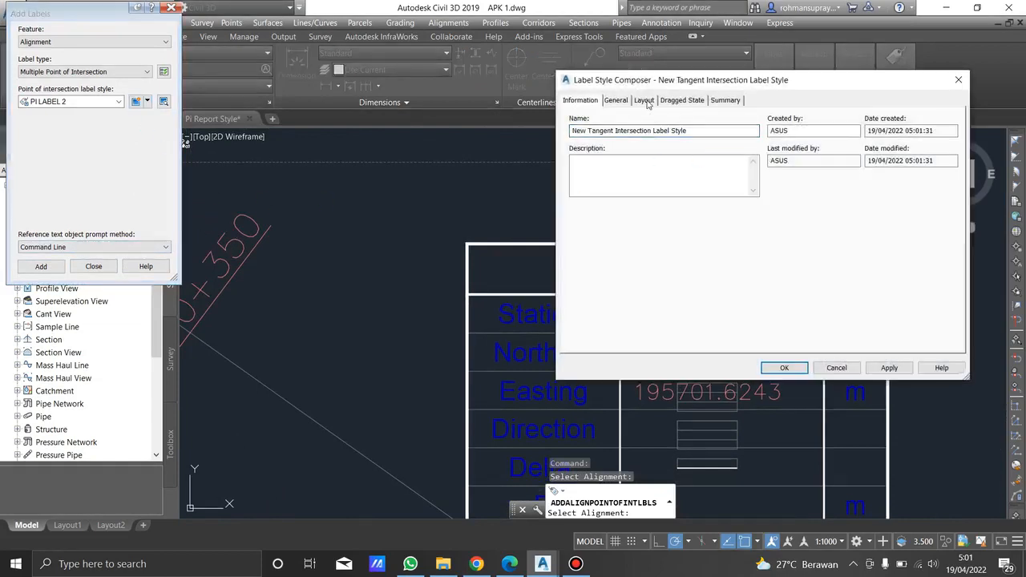
pyautogui.click(643, 100)
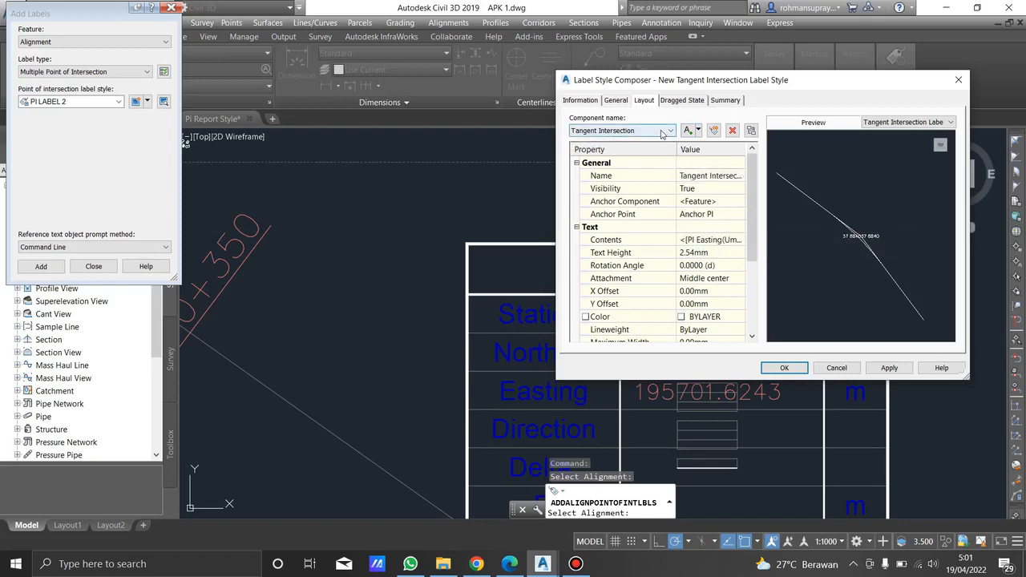
pyautogui.click(837, 368)
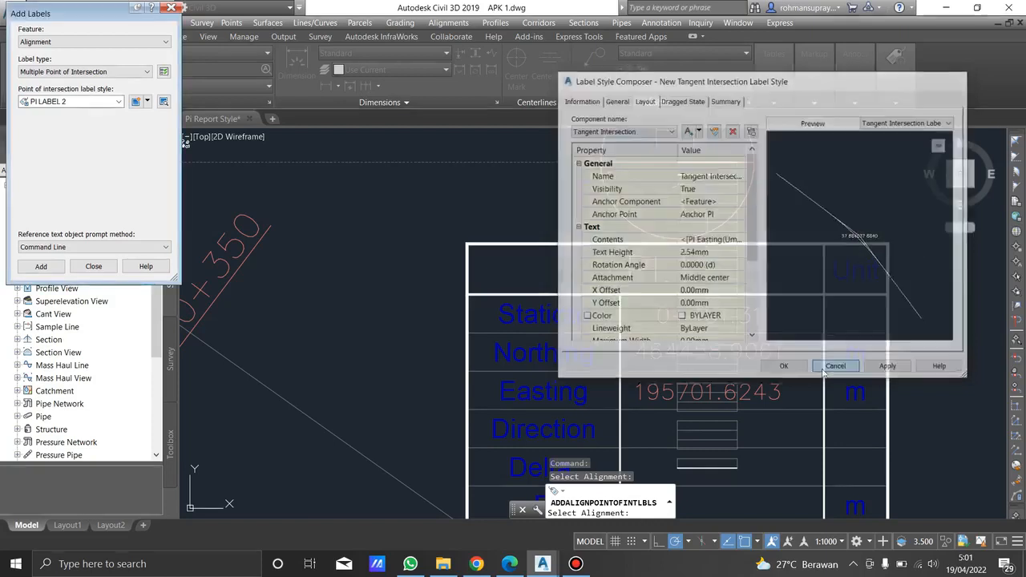
# - Open the PI LABEL 2 style for editing and apply a block height of 50 mm to the FRAME component
pyautogui.click(146, 102)
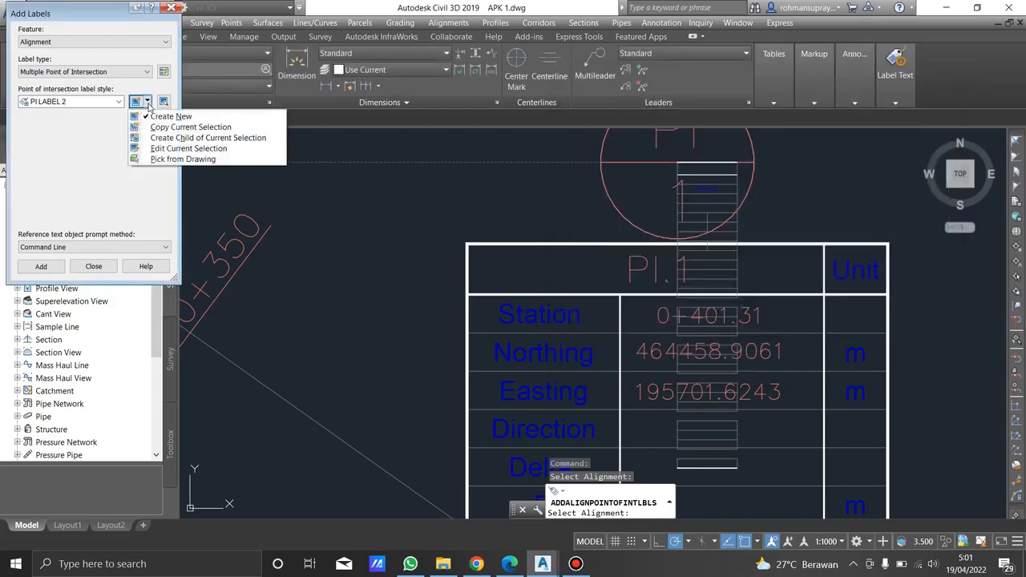
pyautogui.click(163, 147)
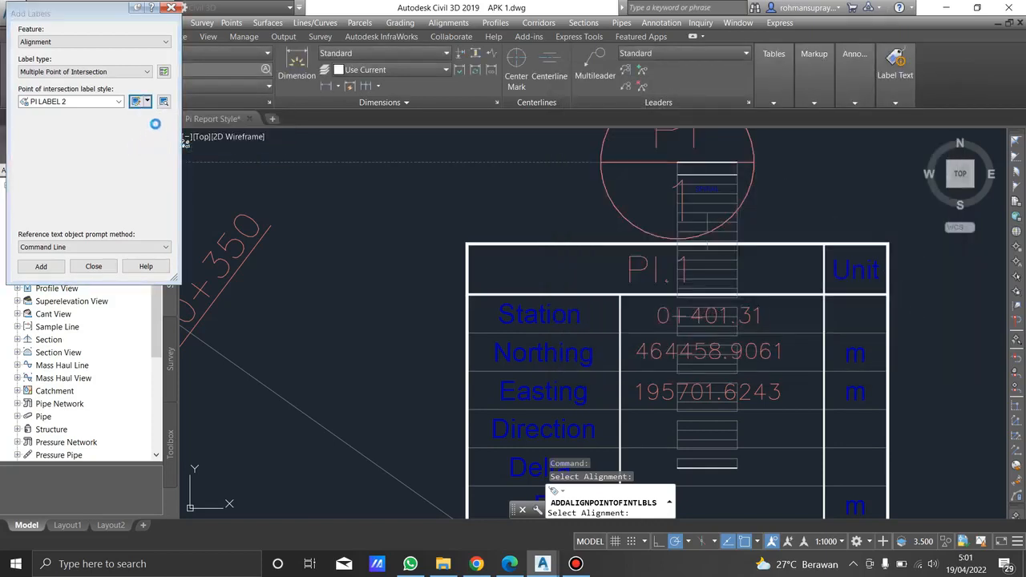
pyautogui.click(709, 254)
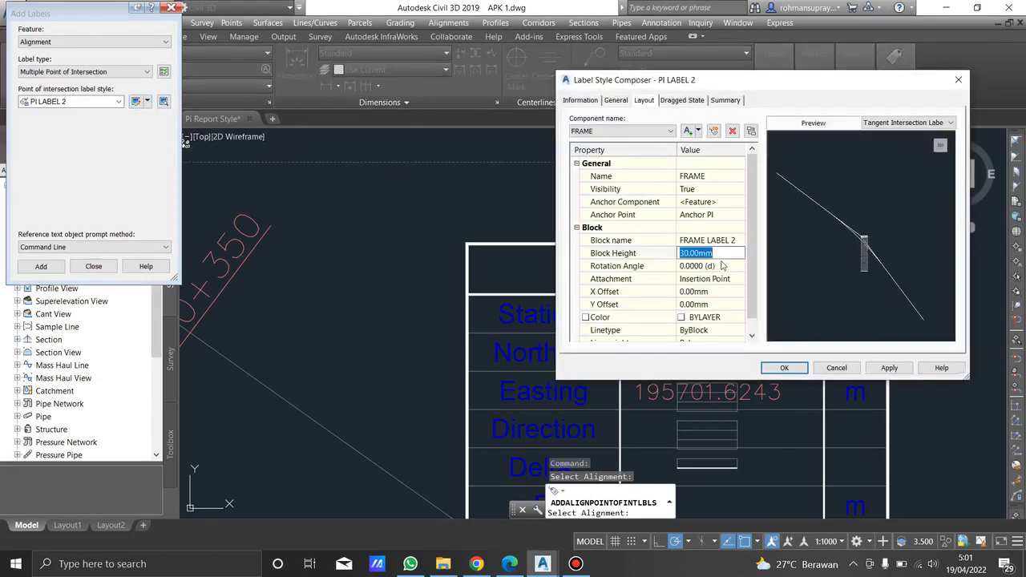
pyautogui.write('52')
pyautogui.write('0')
pyautogui.press('Return')
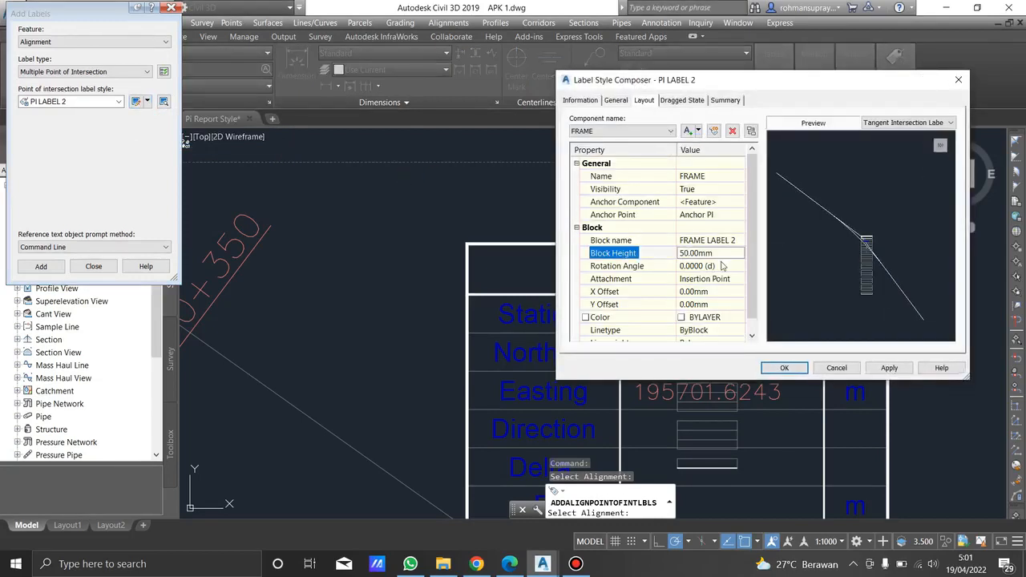
pyautogui.click(887, 368)
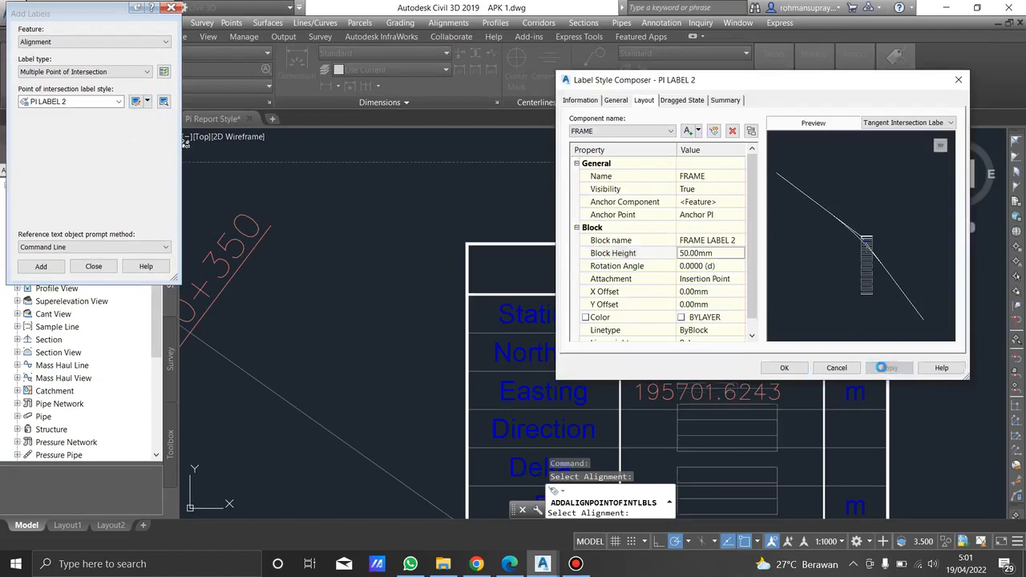
# - Set the FRAME component's block height to 60 mm and apply the change
pyautogui.click(712, 254)
pyautogui.write('60')
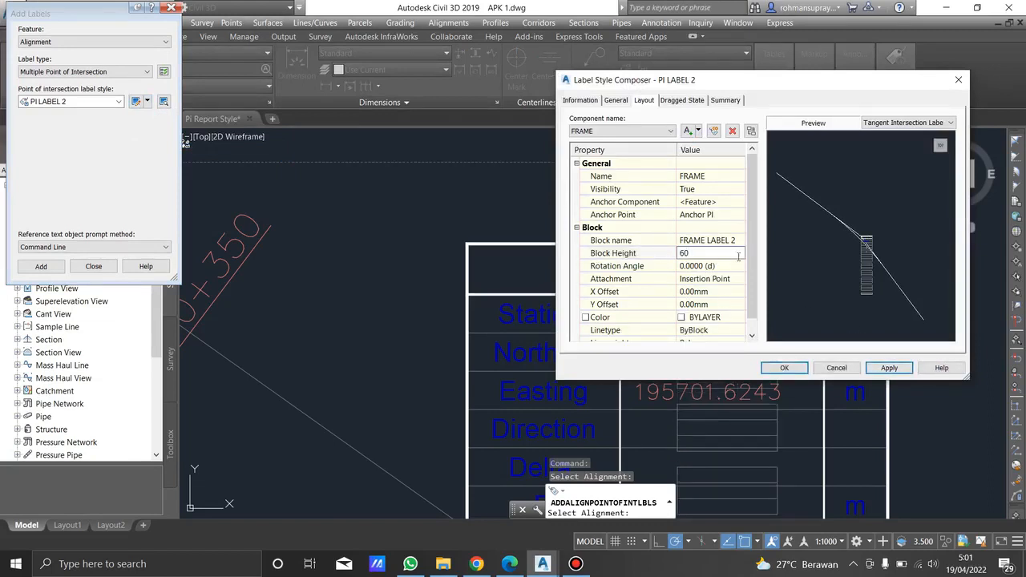
pyautogui.click(886, 368)
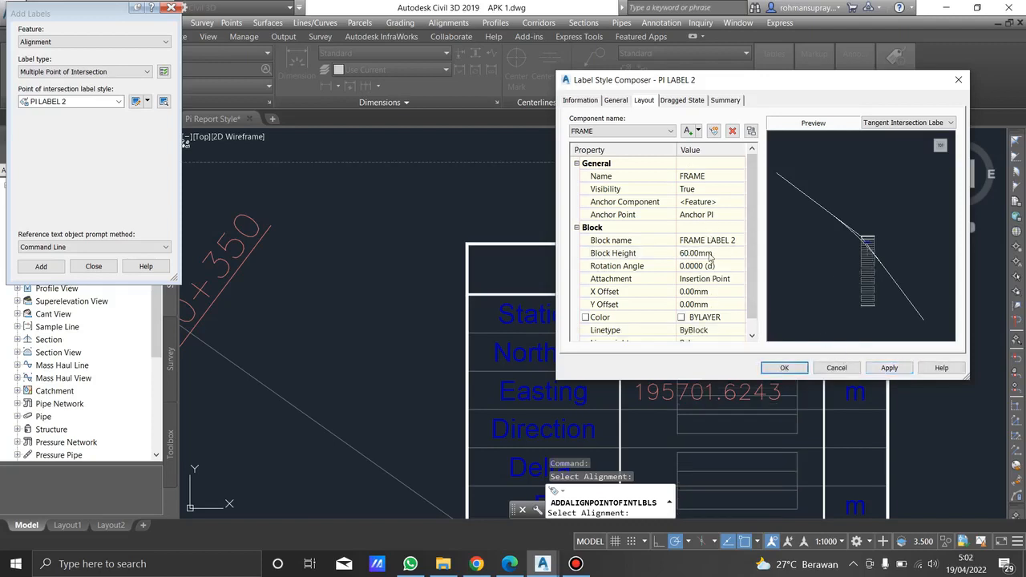
pyautogui.scroll(-1, 713, 292)
pyautogui.scroll(3, 877, 257)
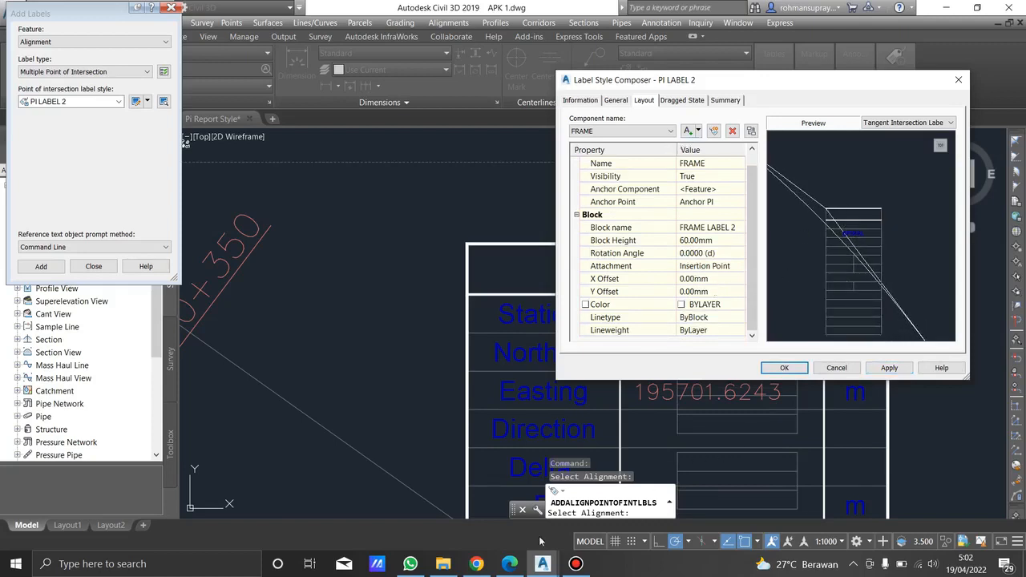
# - Switch to the alignment standard PDF in Edge, examine the S-C-S PI Report (Style 2) table and its remarks, and return to Civil 3D
pyautogui.click(510, 564)
pyautogui.hscroll(3, 811, 302)
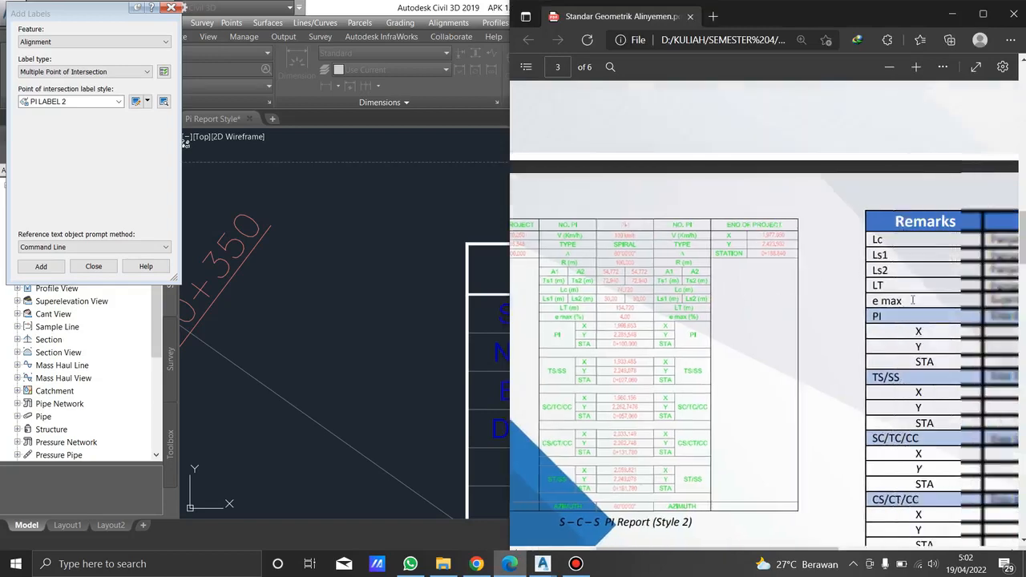
pyautogui.hscroll(3, 796, 285)
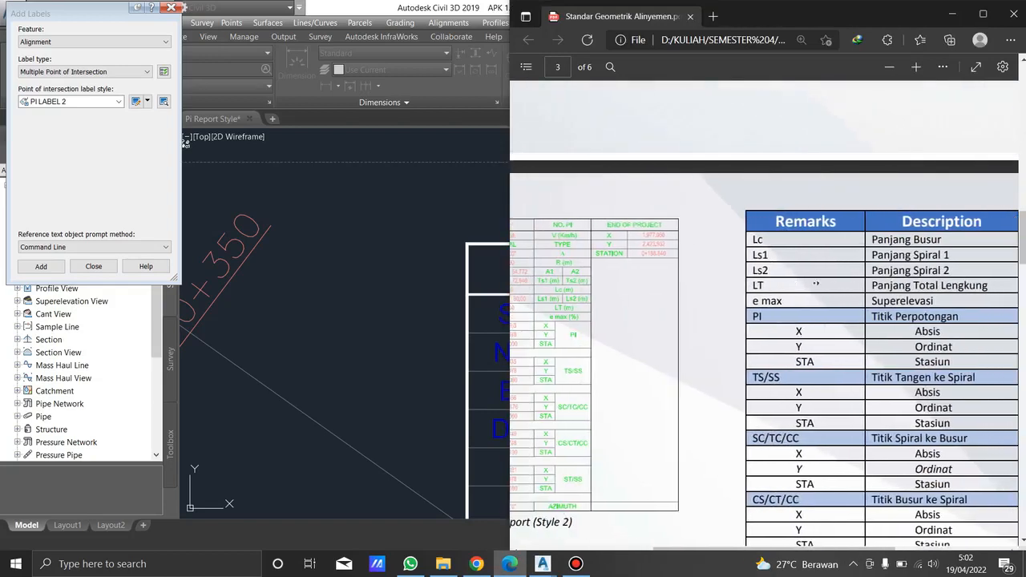
pyautogui.hscroll(-5, 694, 244)
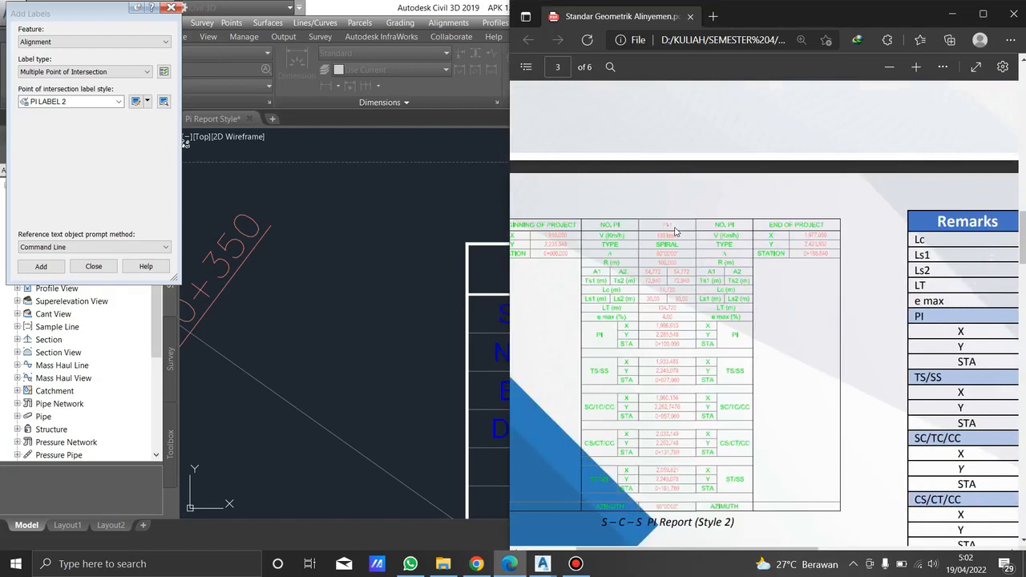
pyautogui.keyDown('ctrl'); pyautogui.scroll(2, 675, 231); pyautogui.keyUp('ctrl')
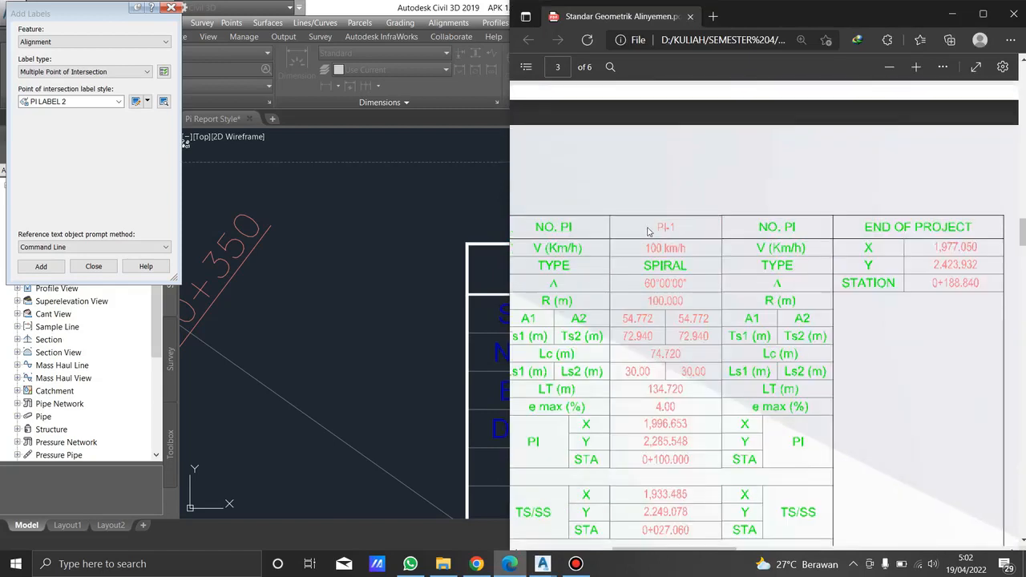
pyautogui.keyDown('ctrl'); pyautogui.scroll(-2, 648, 232); pyautogui.keyUp('ctrl')
pyautogui.keyDown('ctrl'); pyautogui.scroll(-2, 689, 231); pyautogui.keyUp('ctrl')
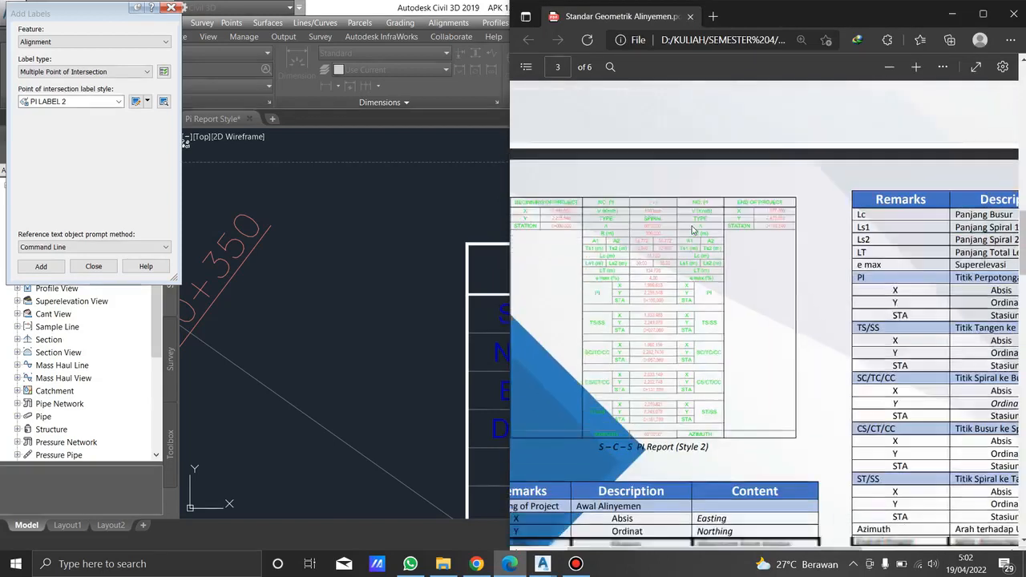
pyautogui.scroll(-3, 694, 230)
pyautogui.hscroll(-1, 731, 270)
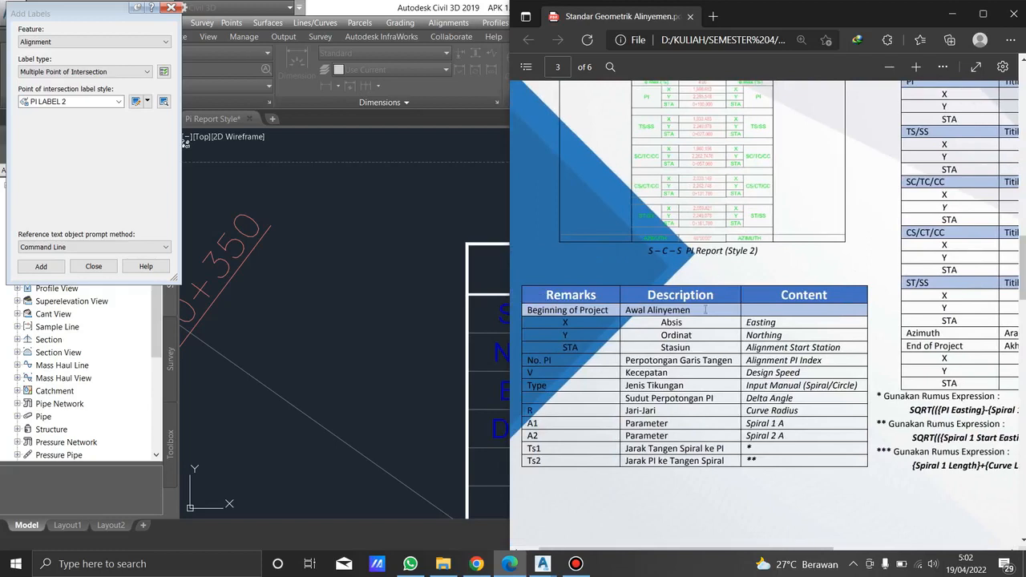
pyautogui.keyDown('ctrl'); pyautogui.scroll(2, 639, 367); pyautogui.keyUp('ctrl')
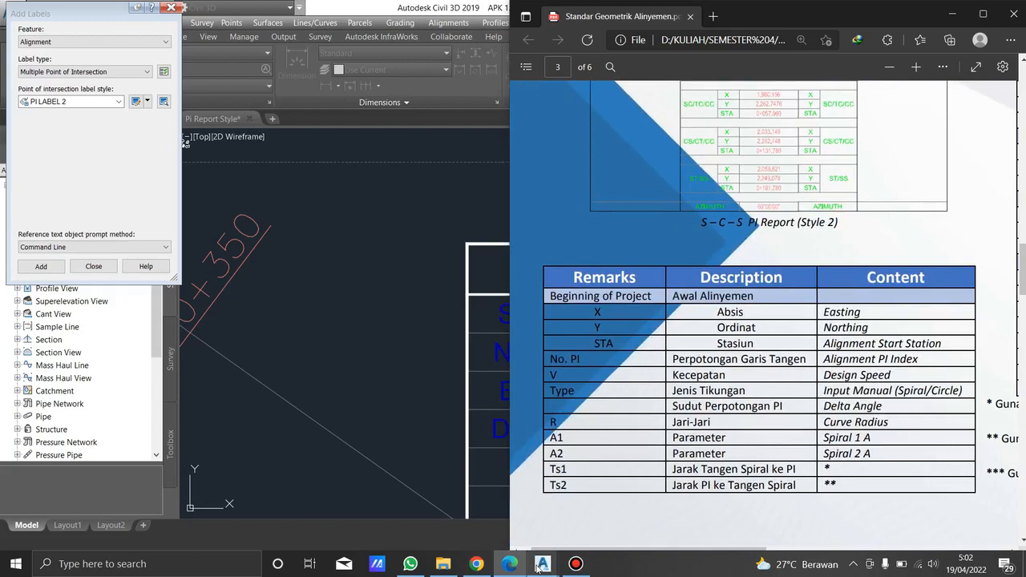
pyautogui.moveTo(827, 358); pyautogui.dragTo(918, 359)
pyautogui.click(433, 313)
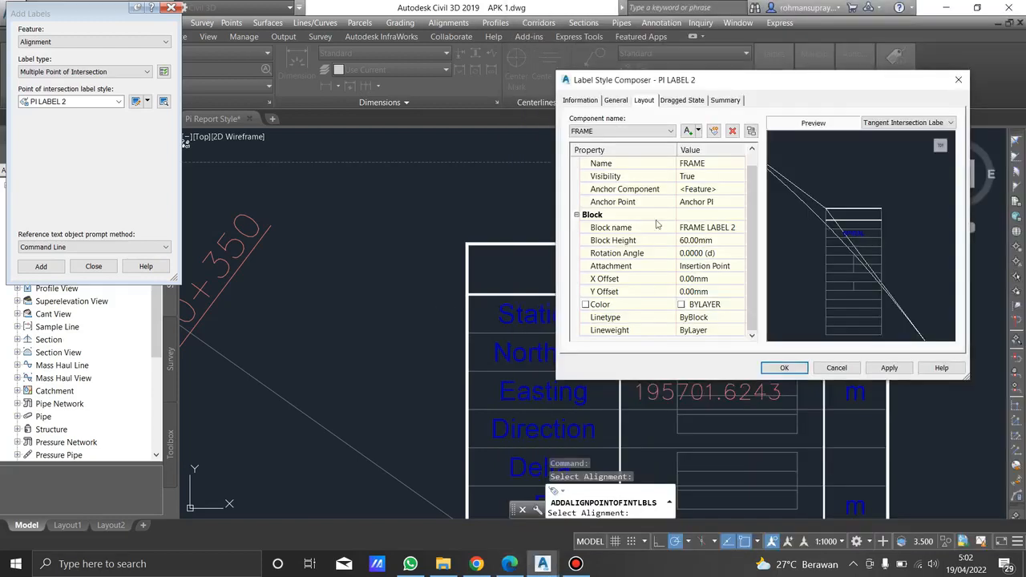
# - Add a text component to the PI LABEL 2 layout and set its text height to 1 mm
pyautogui.click(697, 130)
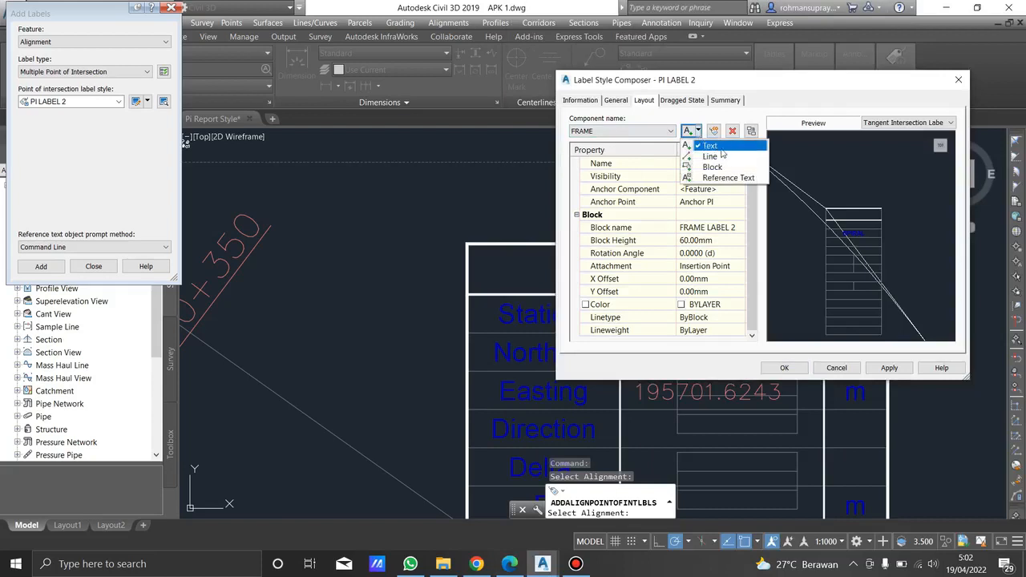
pyautogui.click(710, 145)
pyautogui.click(720, 253)
pyautogui.write('1')
pyautogui.press('Return')
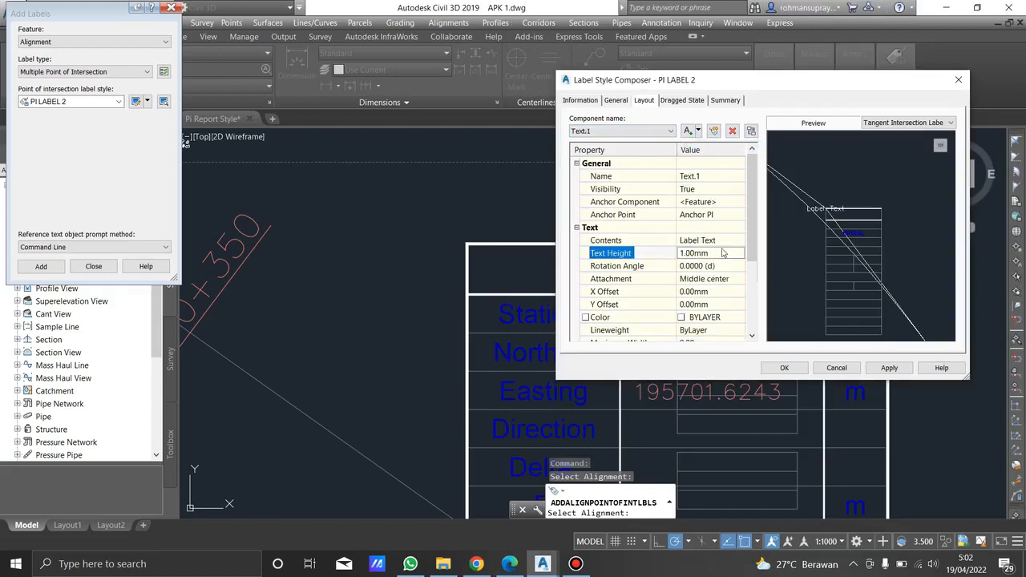
pyautogui.scroll(3, 834, 223)
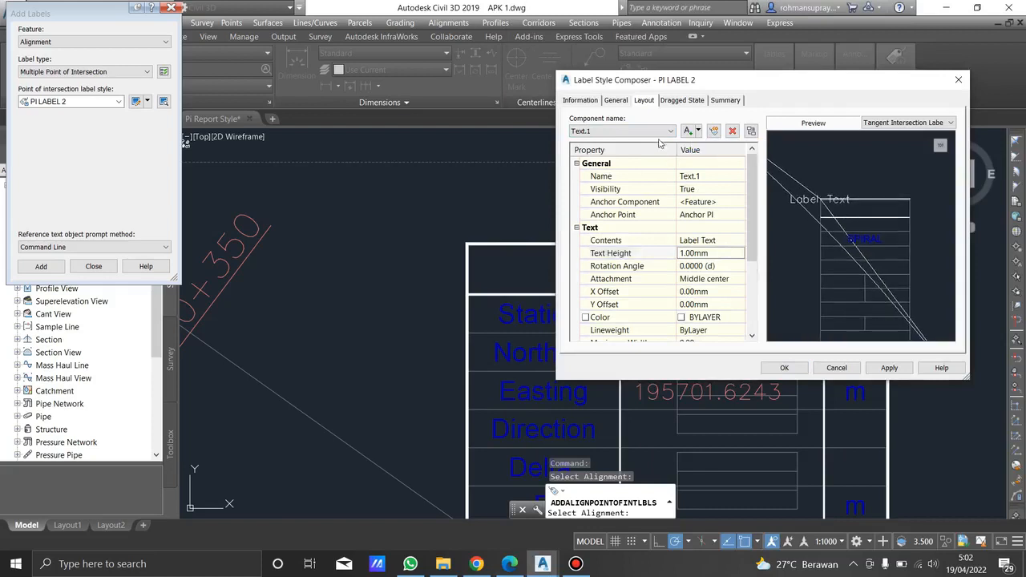
# - Replace the new text component's default contents with the PI Extended Station property
pyautogui.click(711, 241)
pyautogui.click(739, 240)
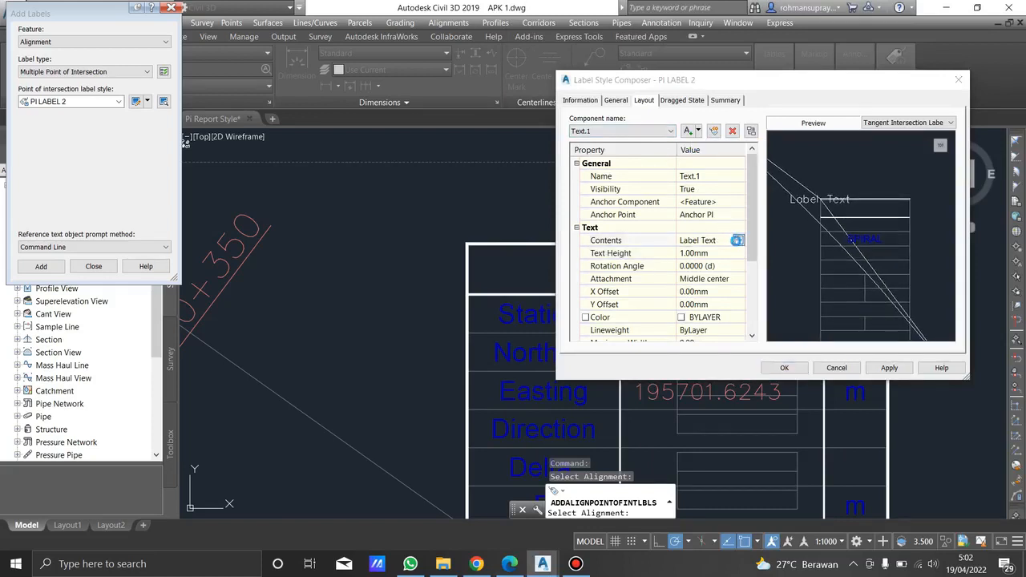
pyautogui.moveTo(646, 191); pyautogui.dragTo(536, 195)
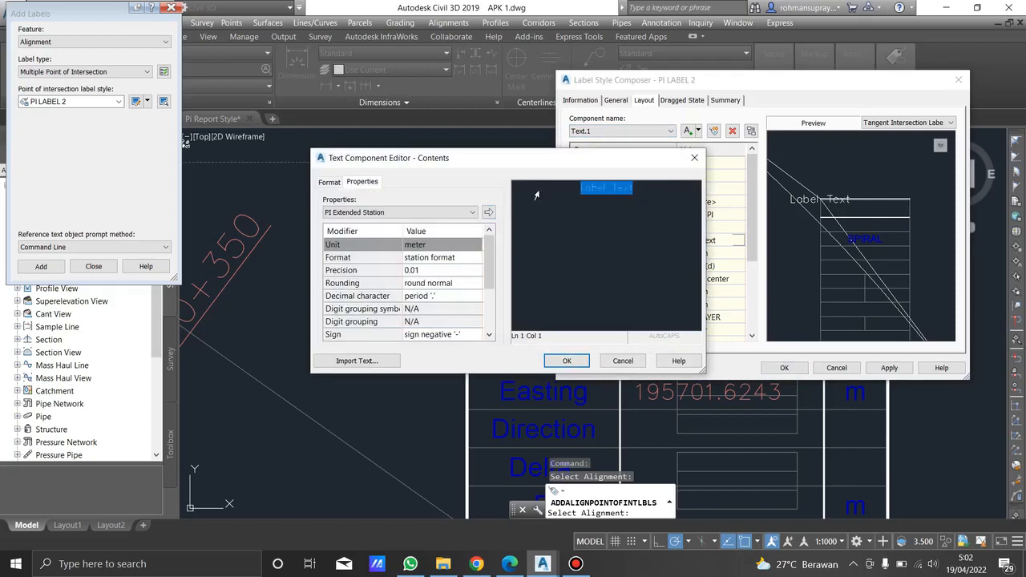
pyautogui.press('Delete')
pyautogui.click(445, 213)
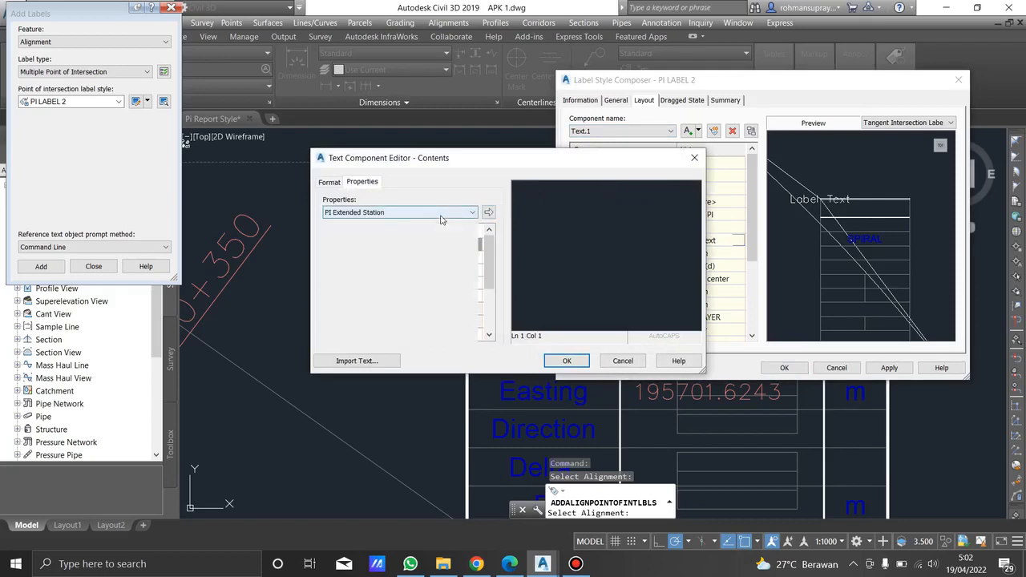
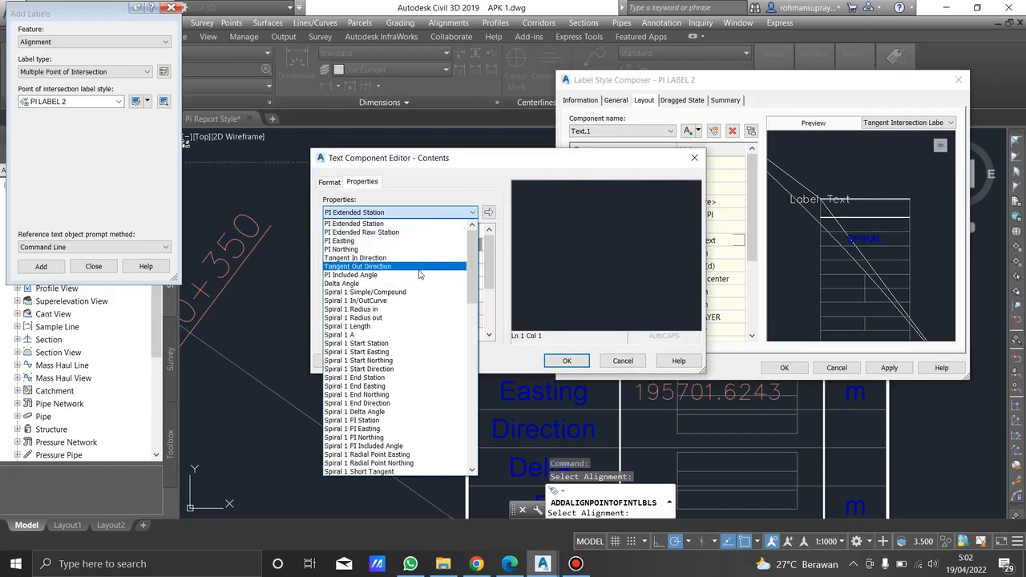
pyautogui.click(397, 224)
pyautogui.click(488, 212)
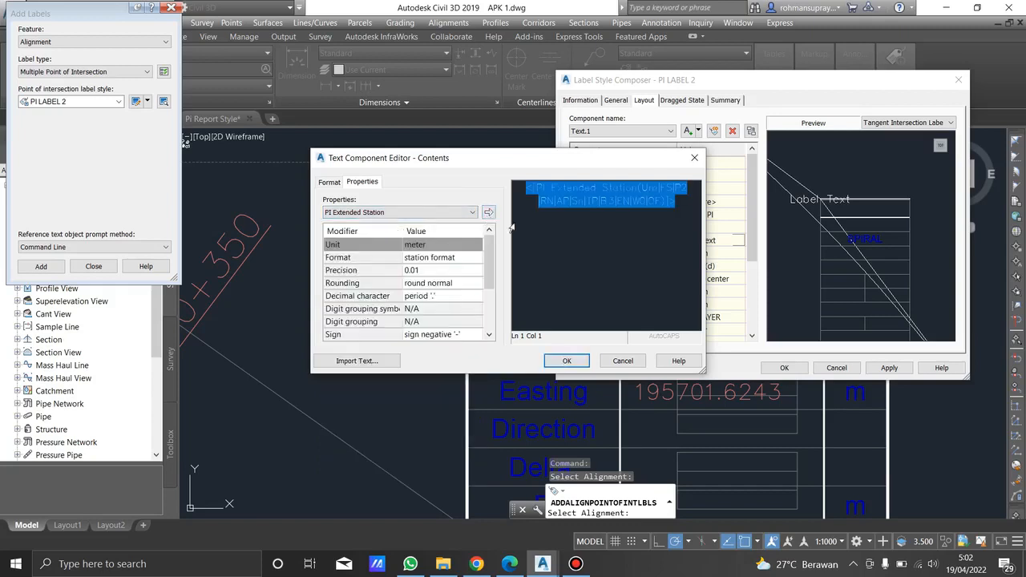
# - Prefix the station property with "PI-" and accept the text component's contents
pyautogui.click(530, 204)
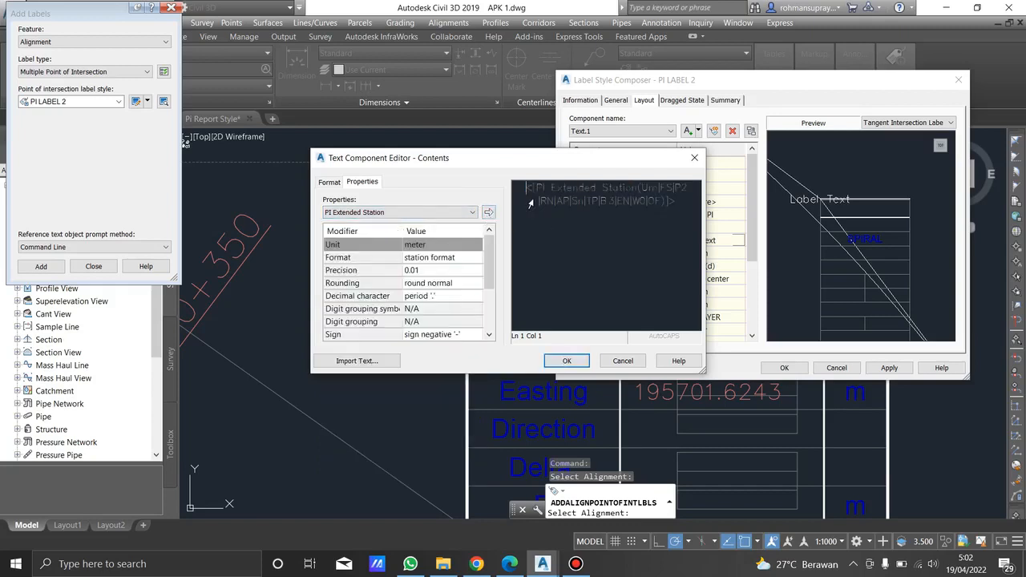
pyautogui.write('PI-')
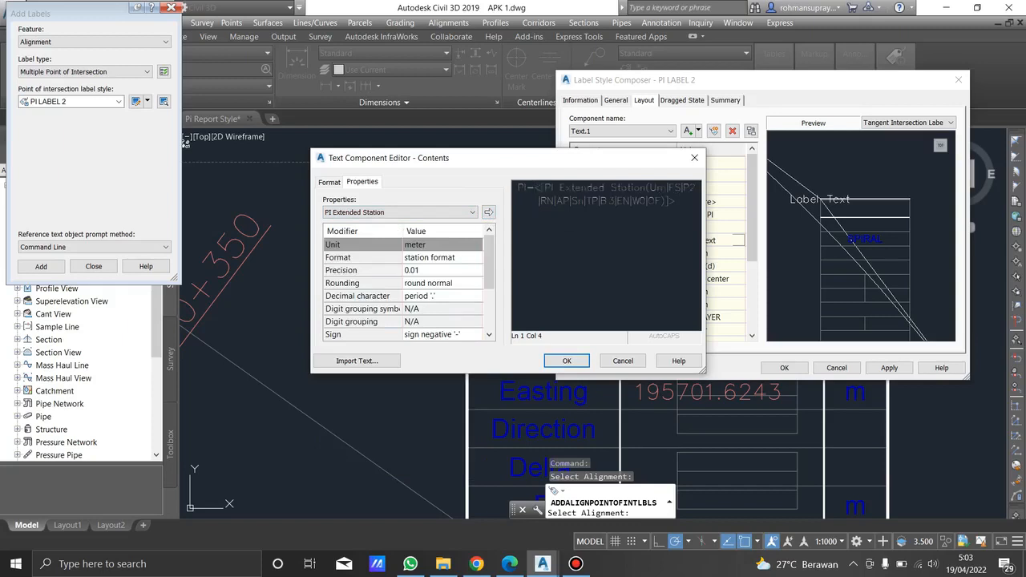
pyautogui.click(566, 360)
pyautogui.scroll(3, 813, 215)
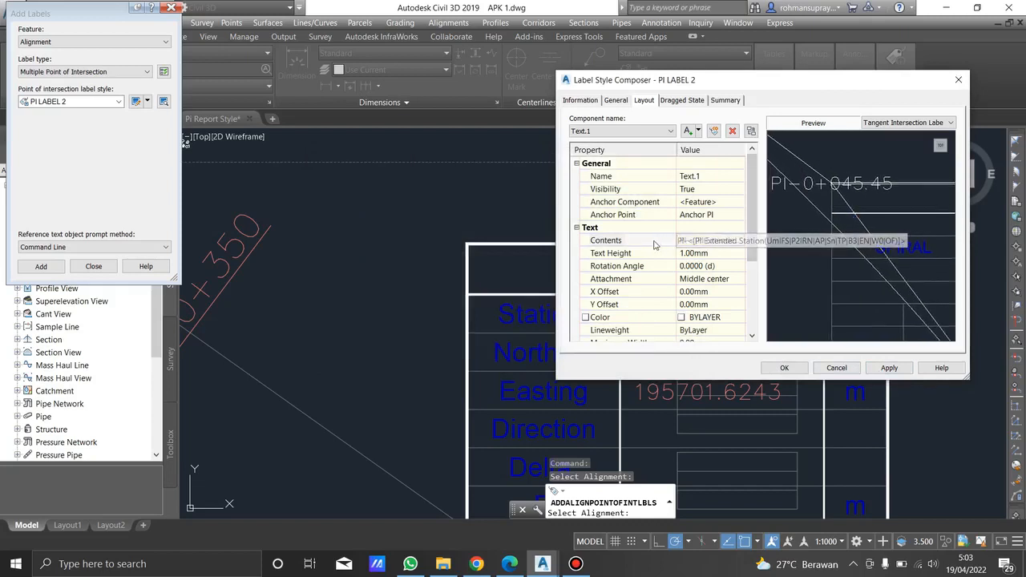
pyautogui.click(715, 240)
pyautogui.click(739, 240)
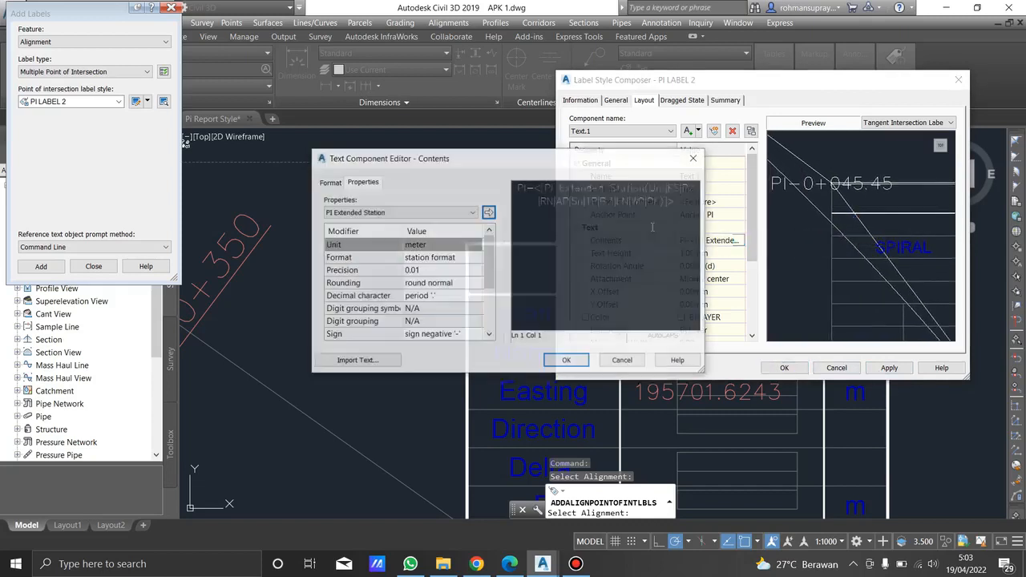
pyautogui.moveTo(675, 200); pyautogui.dragTo(537, 194)
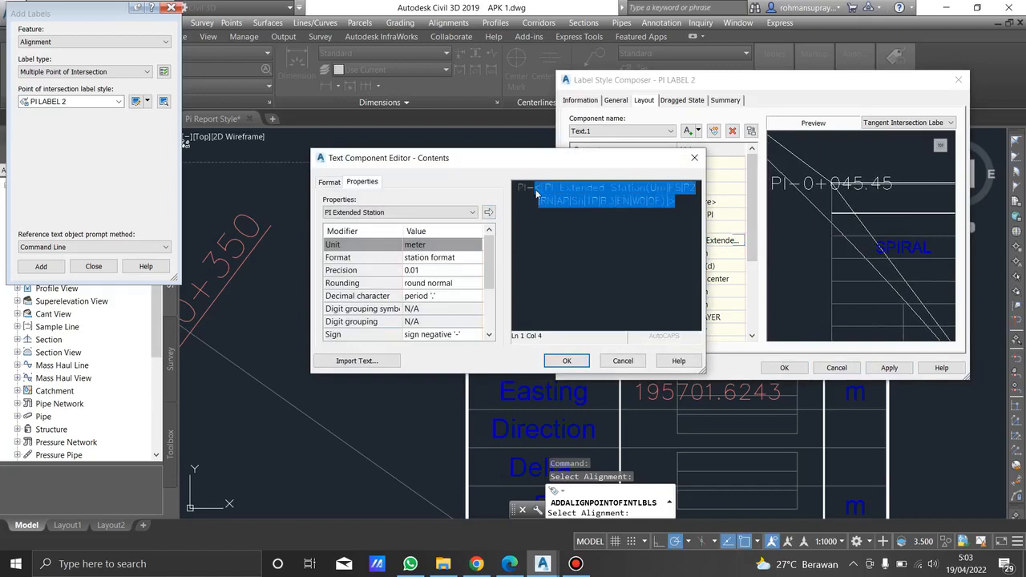
pyautogui.press('Delete')
pyautogui.click(461, 212)
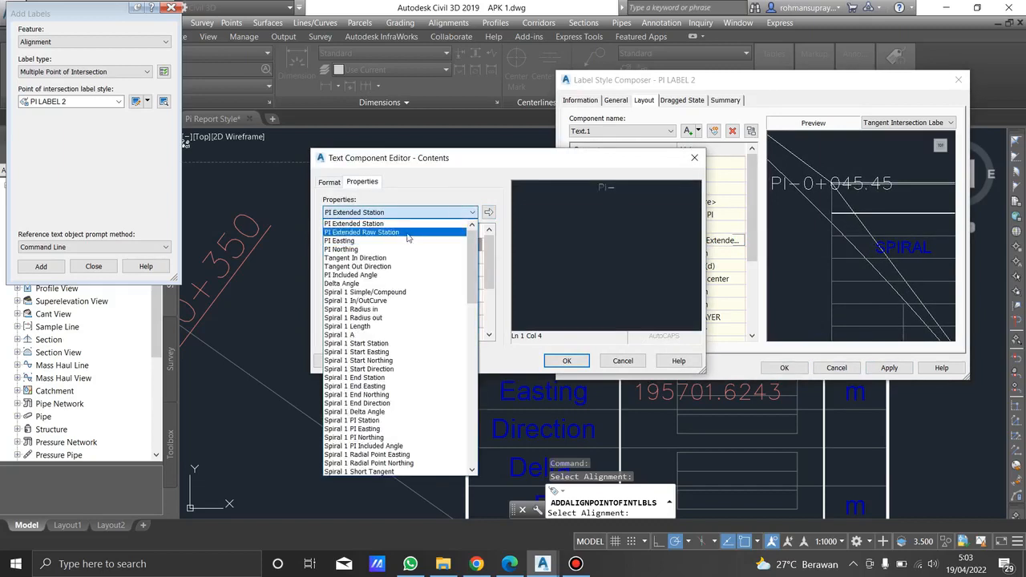
pyautogui.scroll(-4, 417, 337)
pyautogui.scroll(-6, 423, 345)
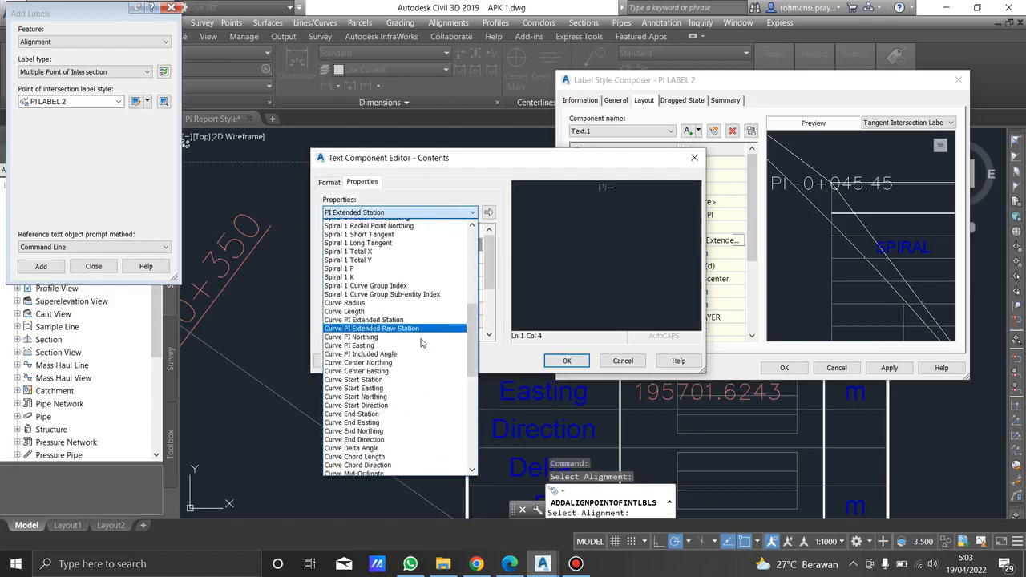
pyautogui.scroll(-6, 422, 343)
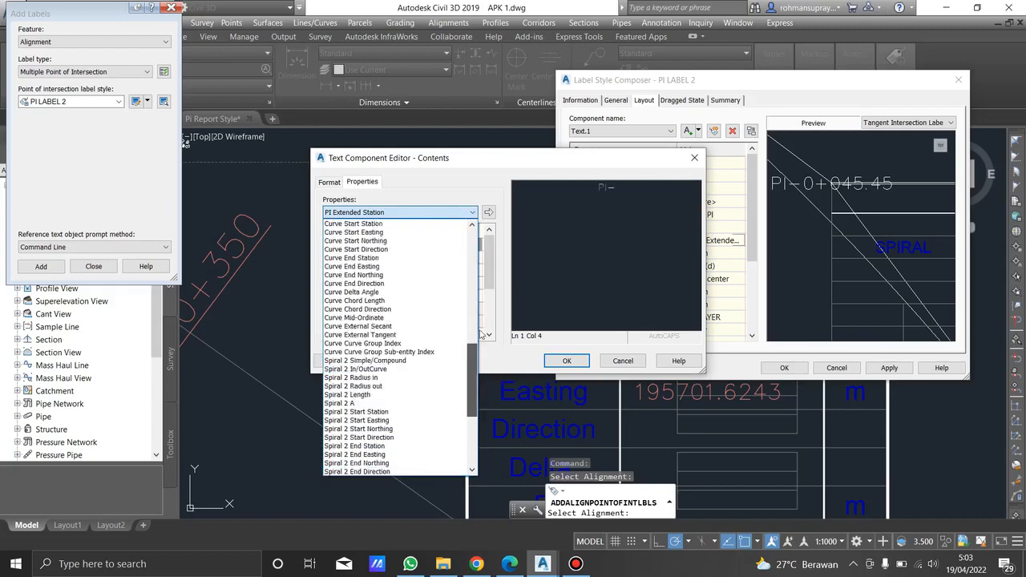
pyautogui.scroll(15, 482, 335)
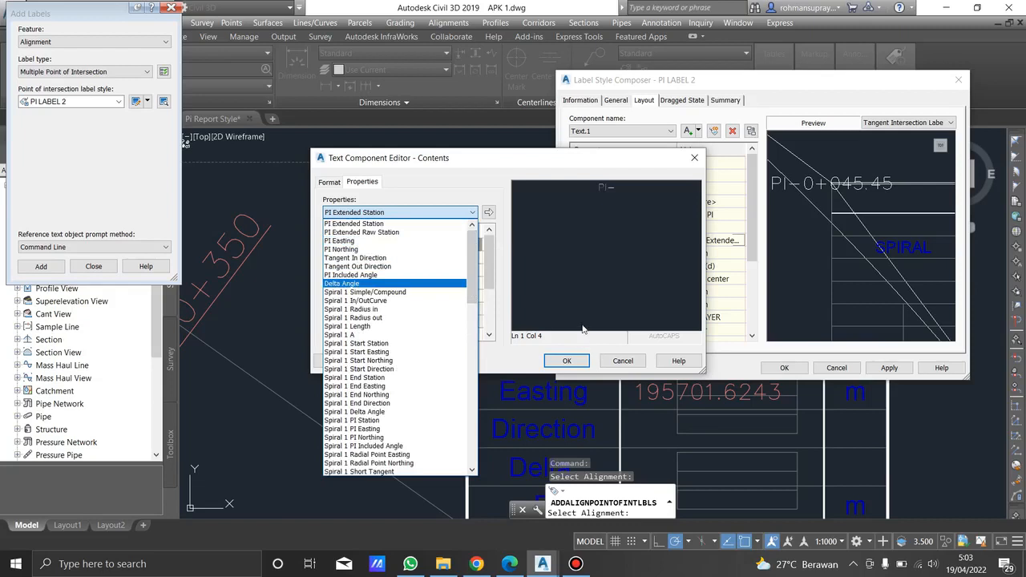
pyautogui.press('Up')
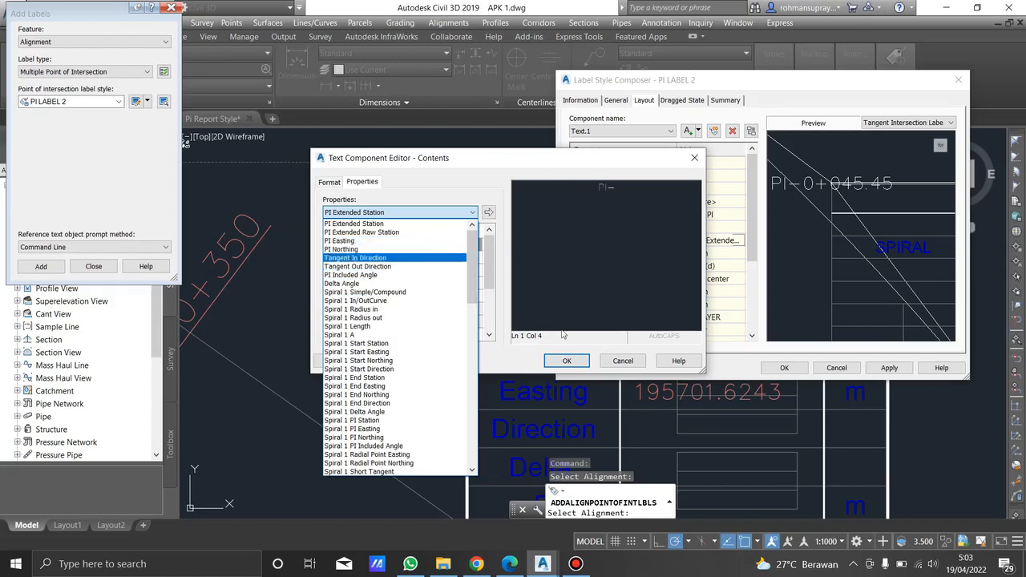
pyautogui.click(614, 362)
pyautogui.click(608, 359)
# - Apply the PI LABEL 2 label style changes and close the style composer
pyautogui.click(887, 368)
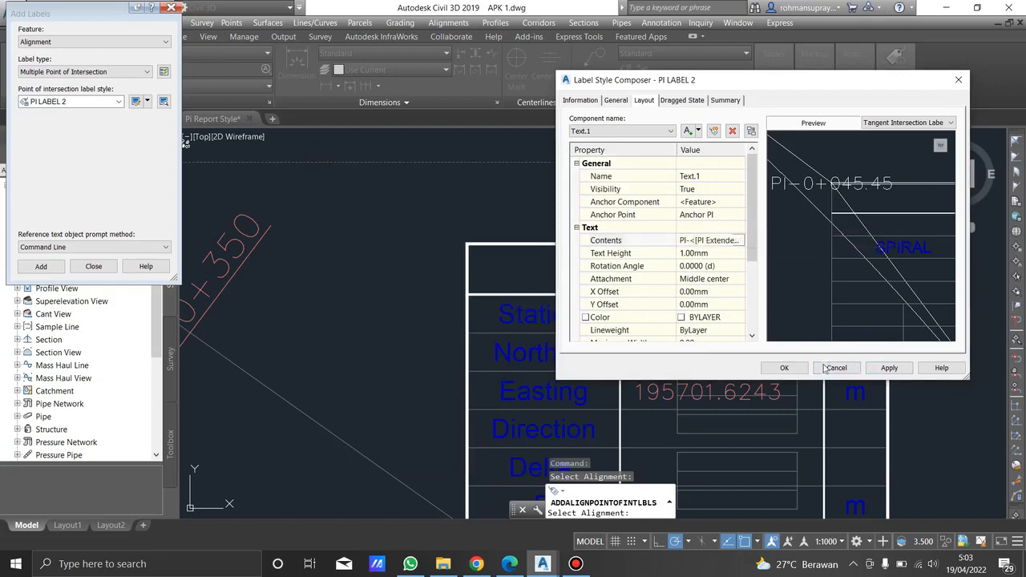
pyautogui.click(889, 368)
pyautogui.click(784, 368)
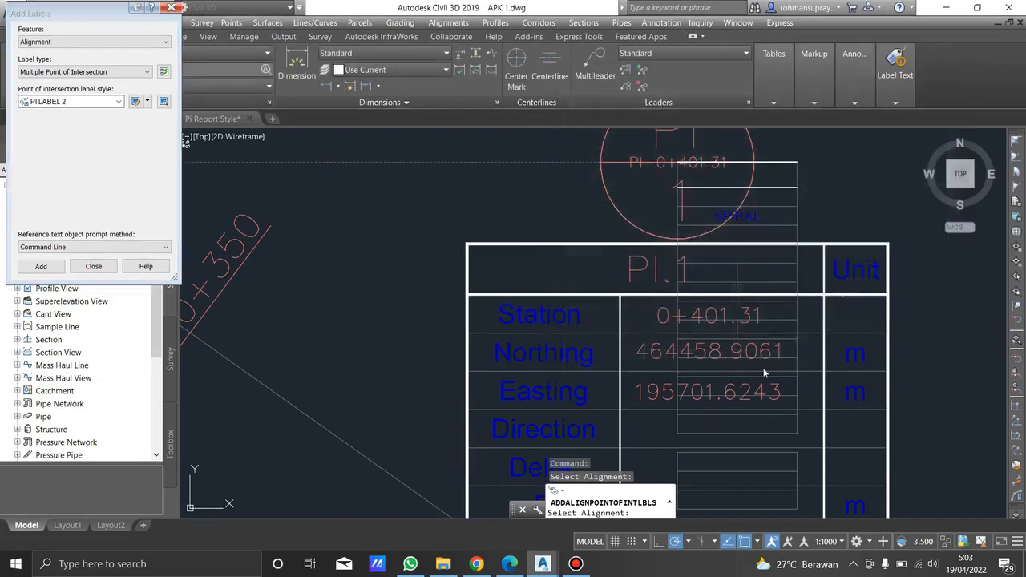
# - Choose PI LABEL 2 as the point of intersection label style, reopen it for editing, and select its Text.1 component
pyautogui.click(117, 102)
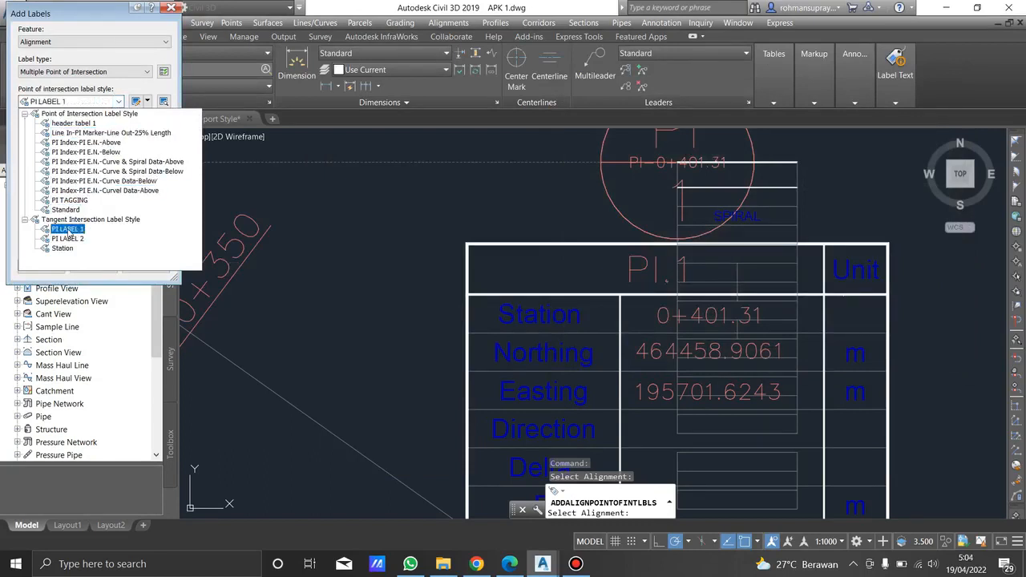
pyautogui.click(67, 239)
pyautogui.click(136, 102)
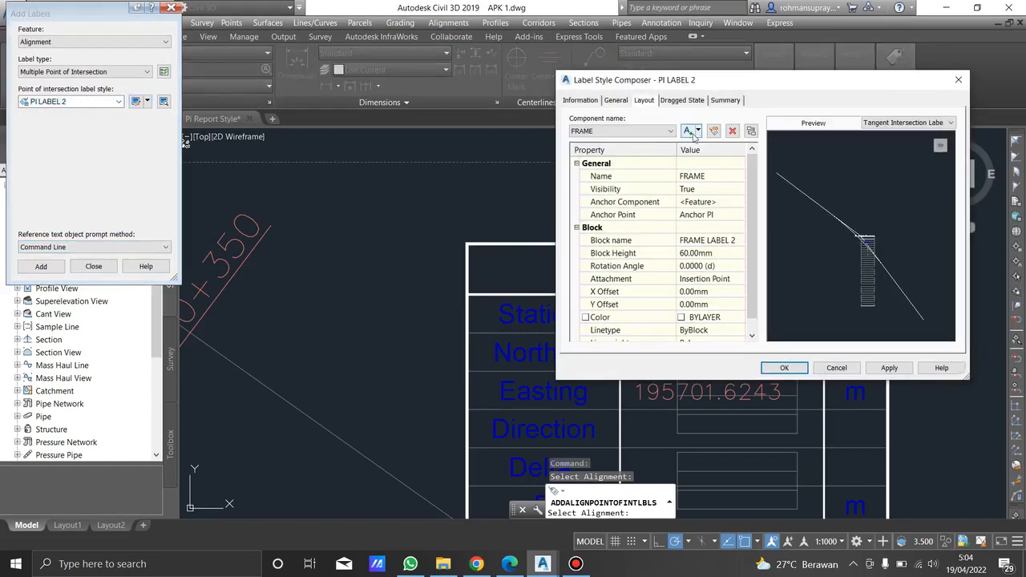
pyautogui.click(664, 131)
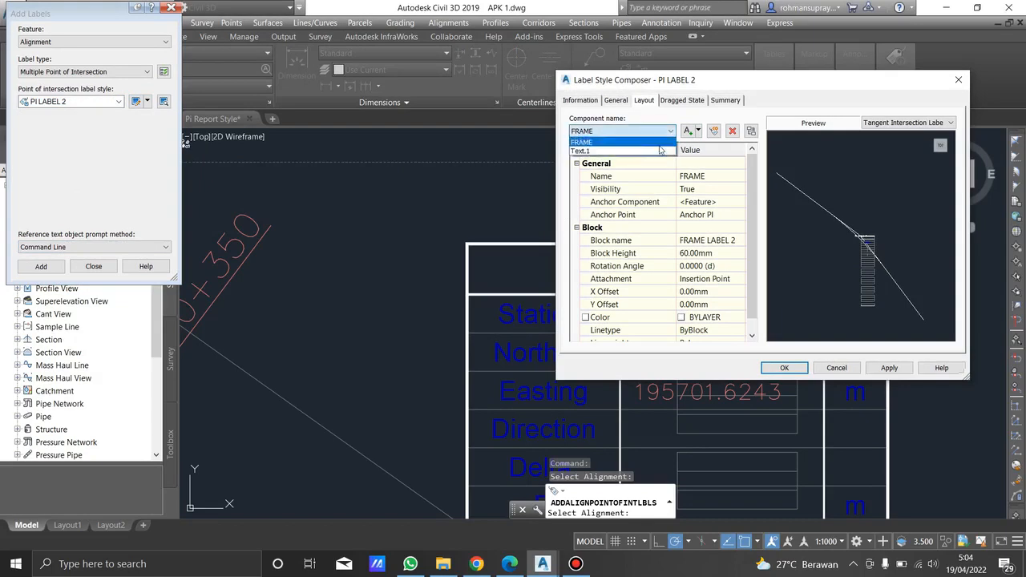
pyautogui.click(660, 150)
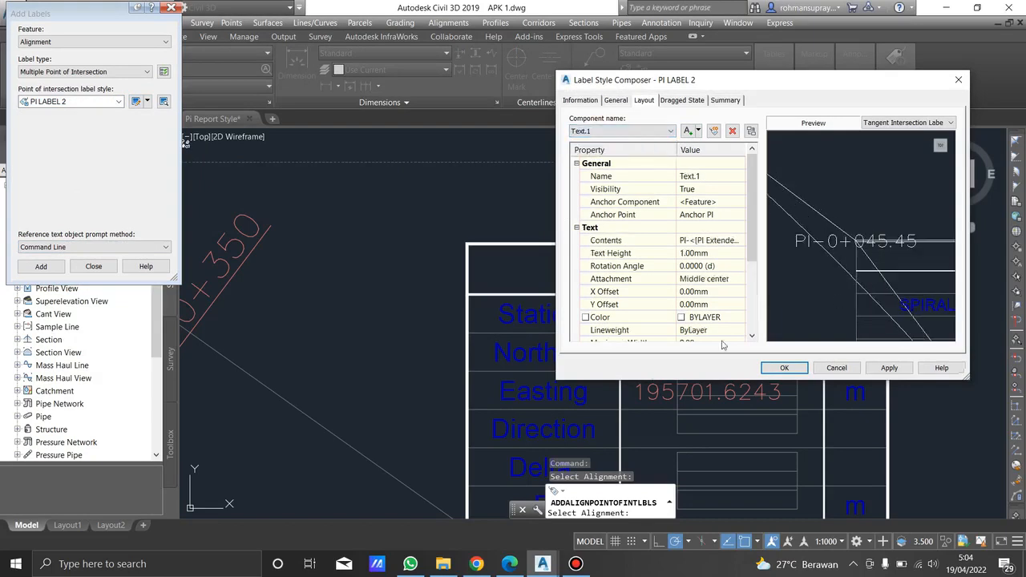
# - Switch to the alignment standard PDF in Edge, examine the remarks and the report's PI rows, and return to Civil 3D
pyautogui.click(510, 564)
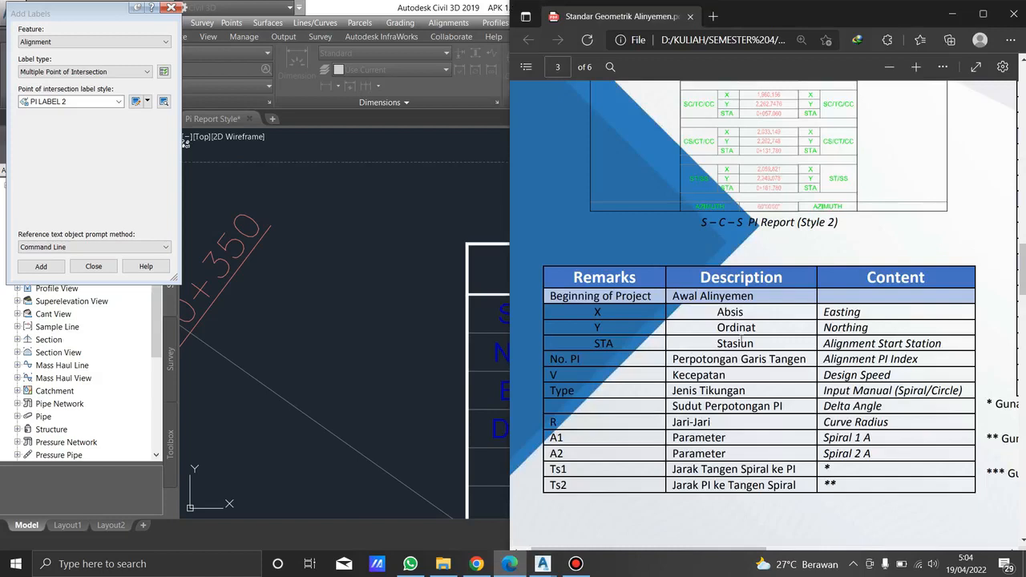
pyautogui.scroll(-2, 738, 385)
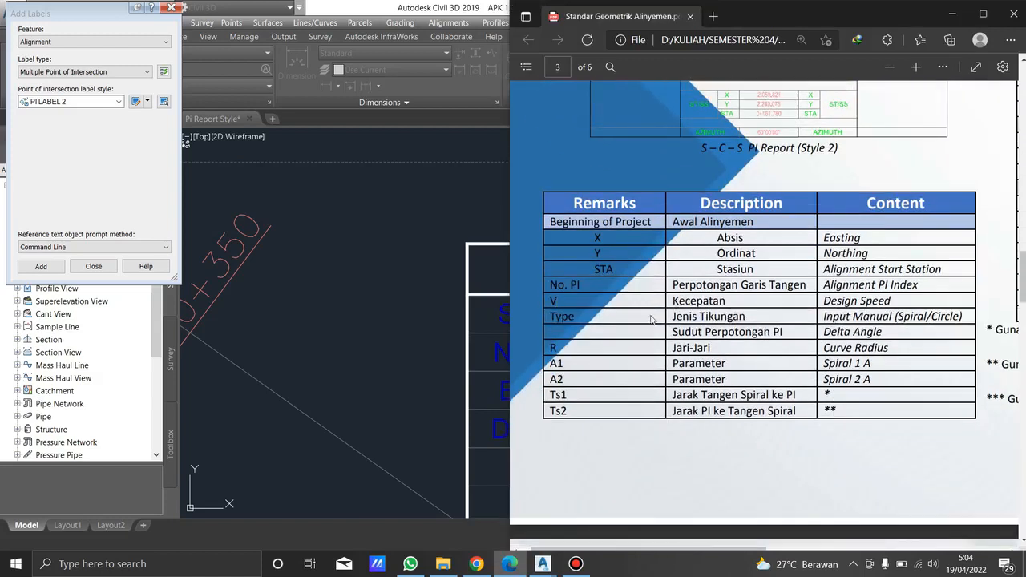
pyautogui.click(434, 321)
pyautogui.moveTo(755, 83); pyautogui.dragTo(770, 172)
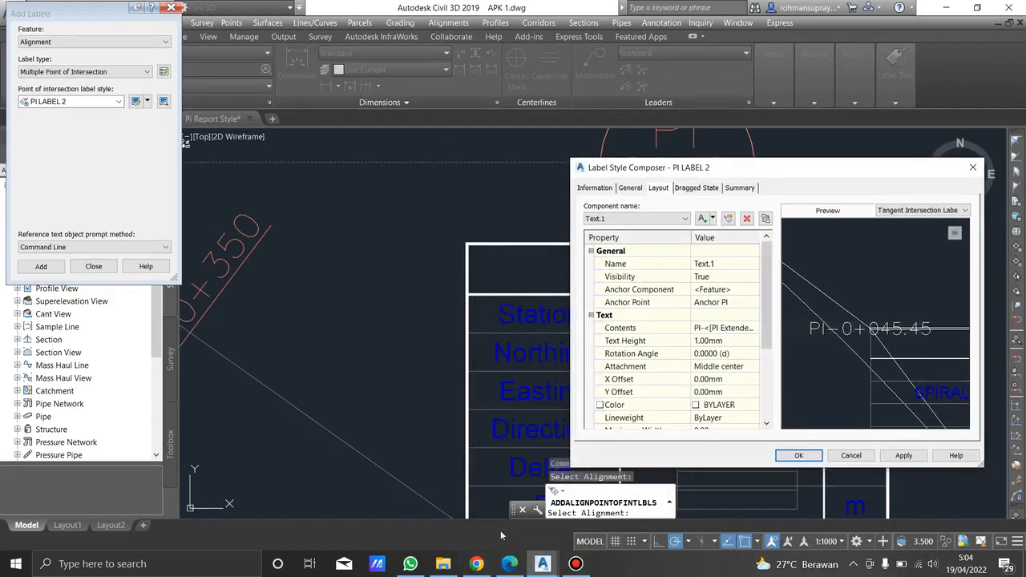
pyautogui.click(509, 564)
pyautogui.scroll(-10, 719, 312)
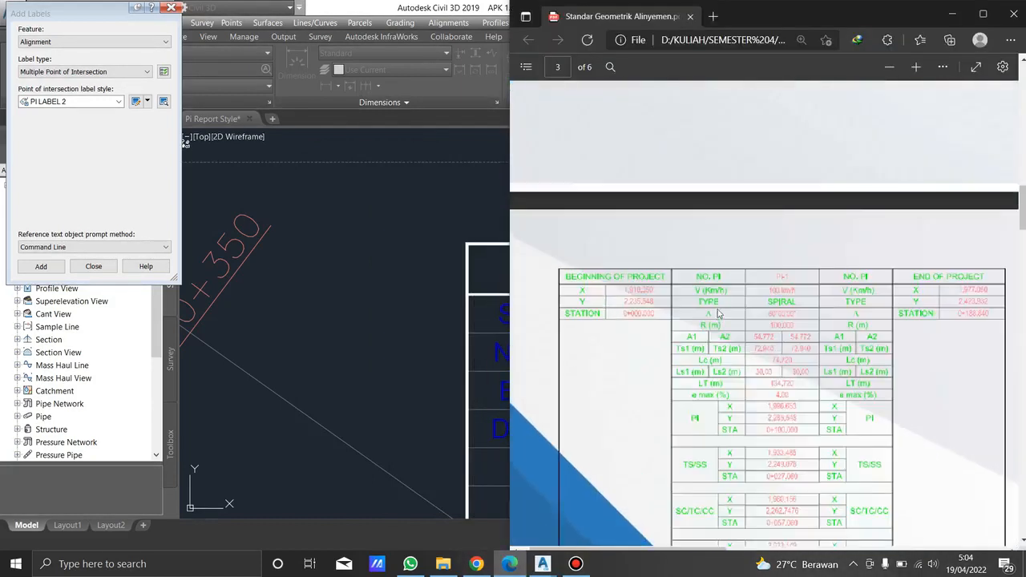
pyautogui.keyDown('ctrl'); pyautogui.scroll(2, 719, 313); pyautogui.keyUp('ctrl')
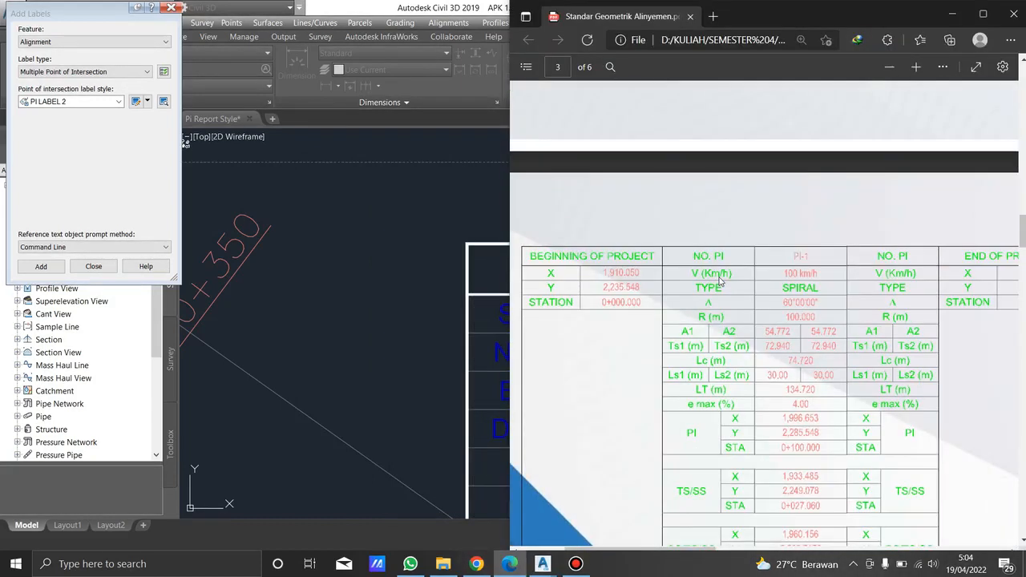
pyautogui.click(542, 563)
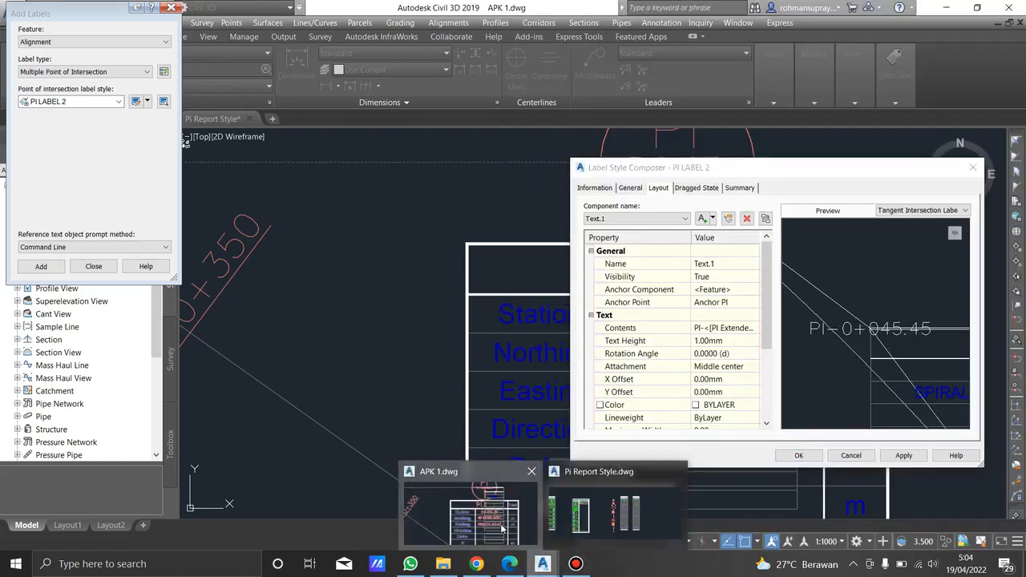
# - Rename the Text.1 component as V and anchor it to the FRAME component
pyautogui.click(720, 265)
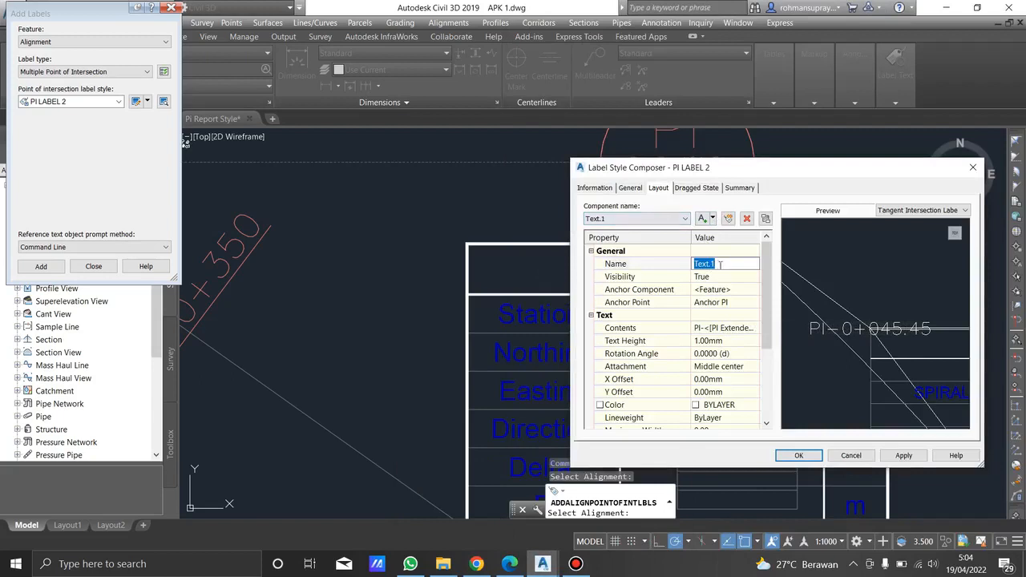
pyautogui.write('S')
pyautogui.click(736, 303)
pyautogui.click(736, 290)
pyautogui.click(736, 290)
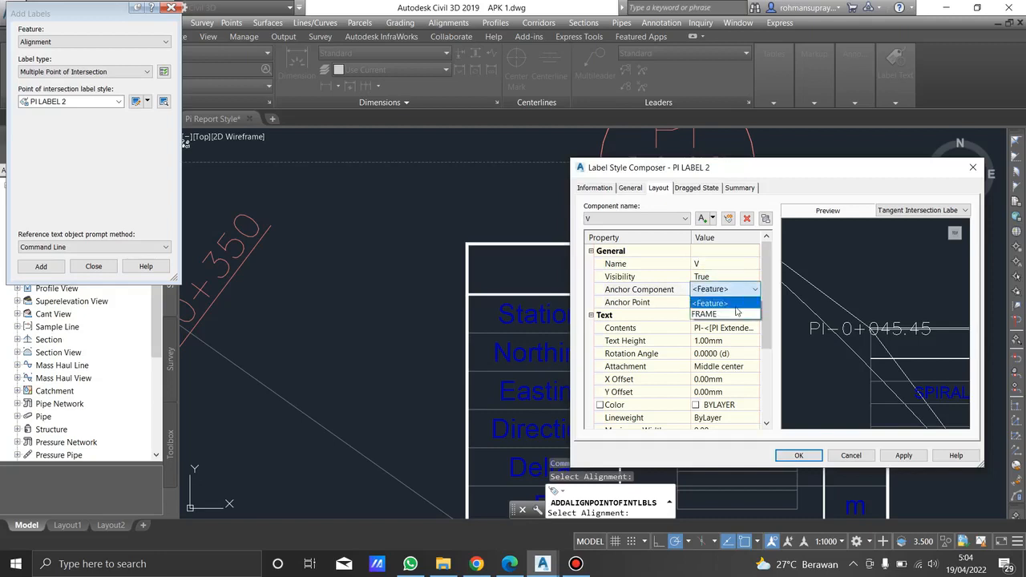
pyautogui.click(737, 314)
# - Open the V component's contents for editing and look through the available label properties
pyautogui.click(733, 332)
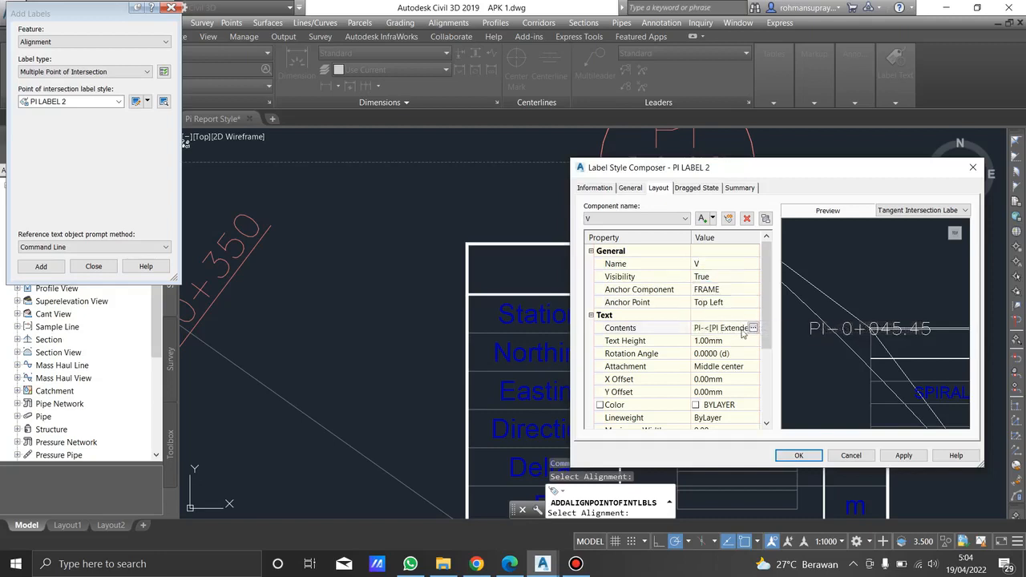
pyautogui.click(753, 328)
pyautogui.click(427, 217)
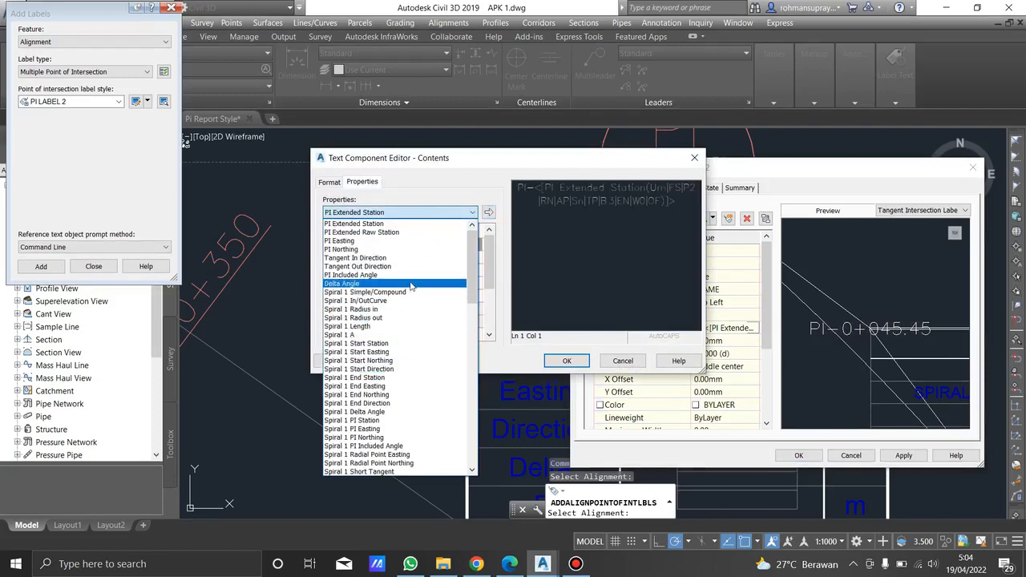
pyautogui.scroll(-3, 408, 449)
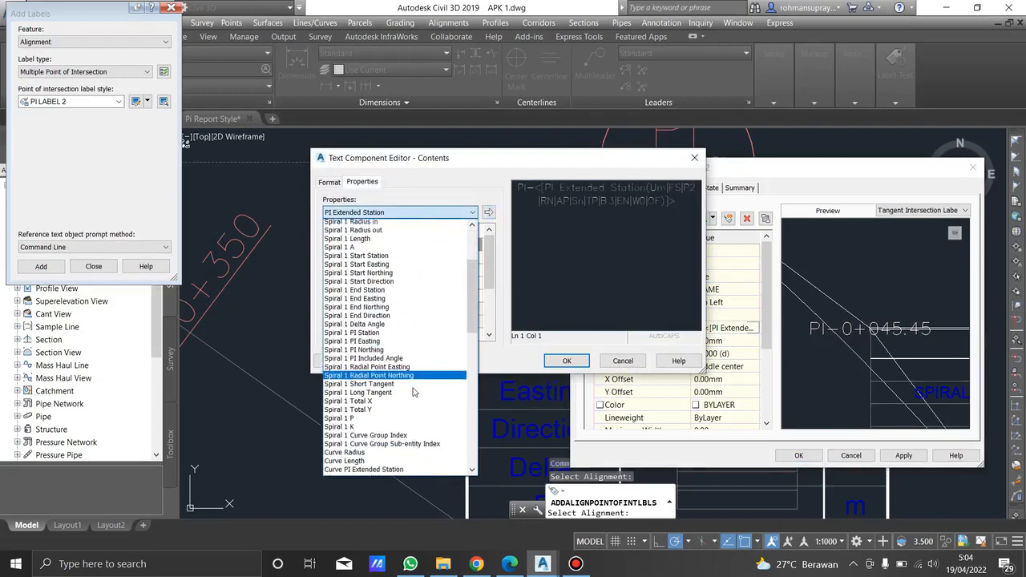
pyautogui.scroll(-15, 414, 392)
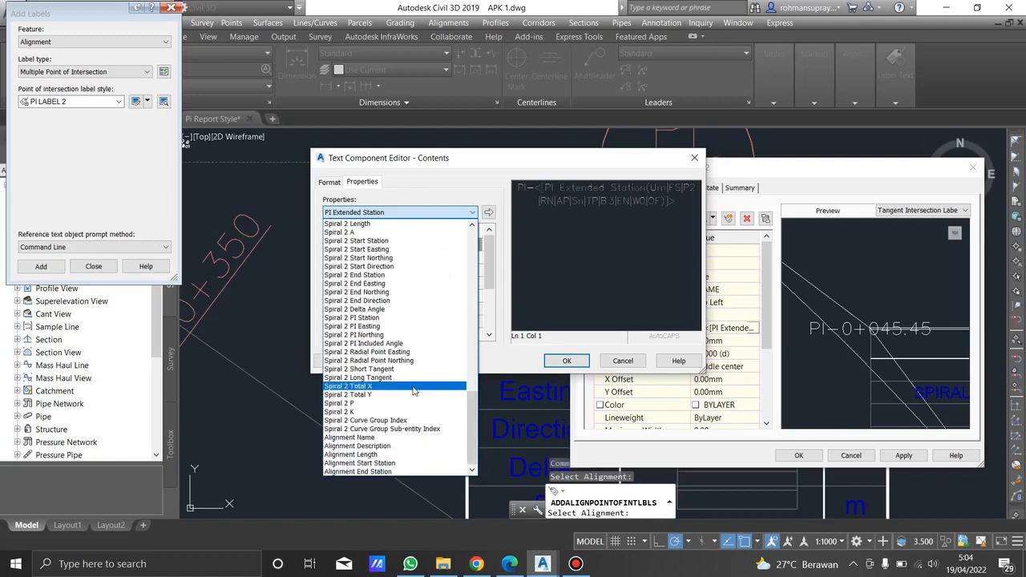
# - Check the PDF's remarks table in Edge for the content required for V, and return to Civil 3D
pyautogui.click(517, 565)
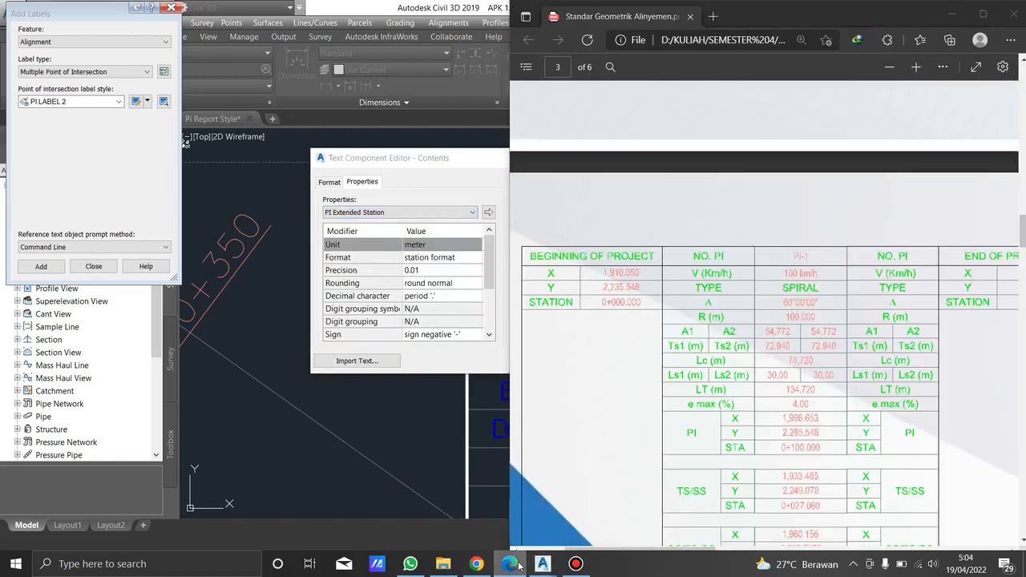
pyautogui.scroll(-8, 727, 405)
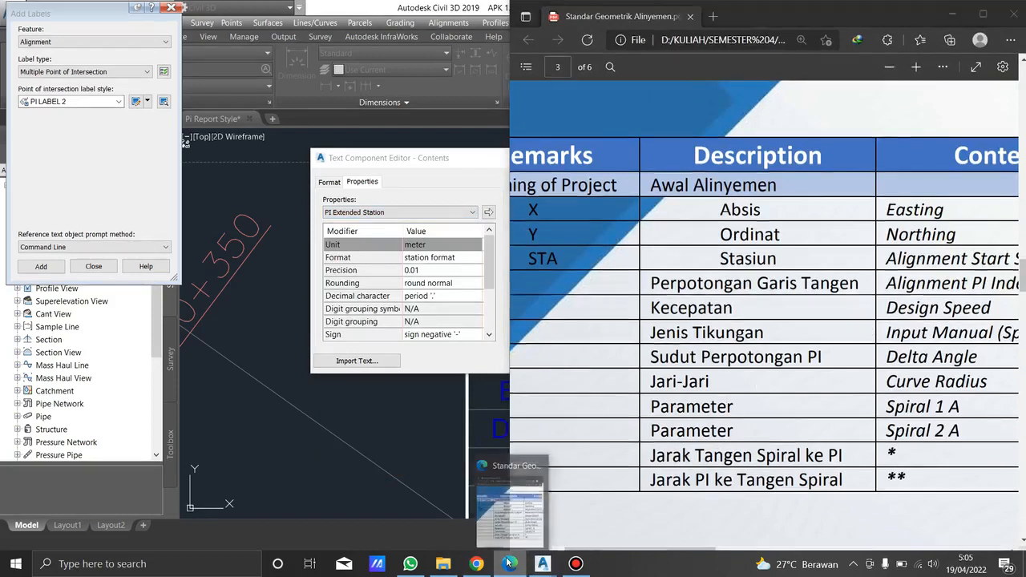
pyautogui.click(543, 564)
# - Look through the label properties available for the V component for one that supplies the design speed
pyautogui.click(450, 213)
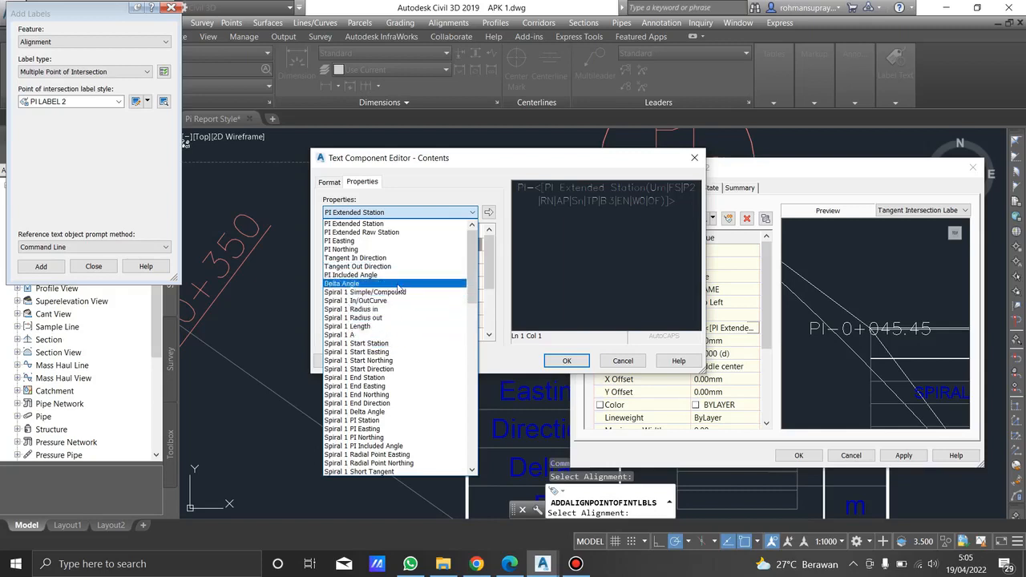
pyautogui.scroll(-1, 406, 373)
pyautogui.scroll(-1, 406, 375)
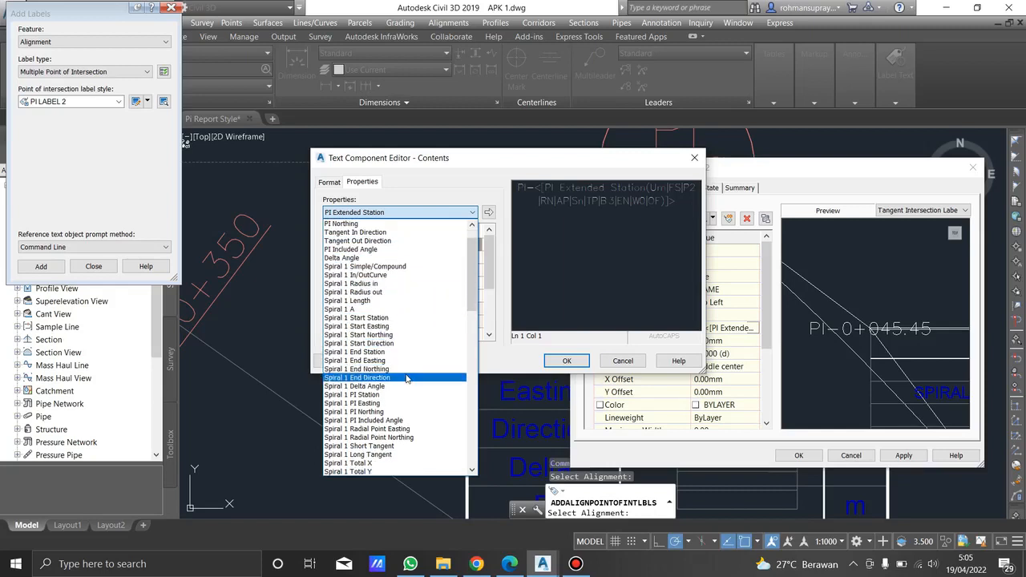
pyautogui.scroll(-3, 409, 388)
pyautogui.scroll(-3, 407, 388)
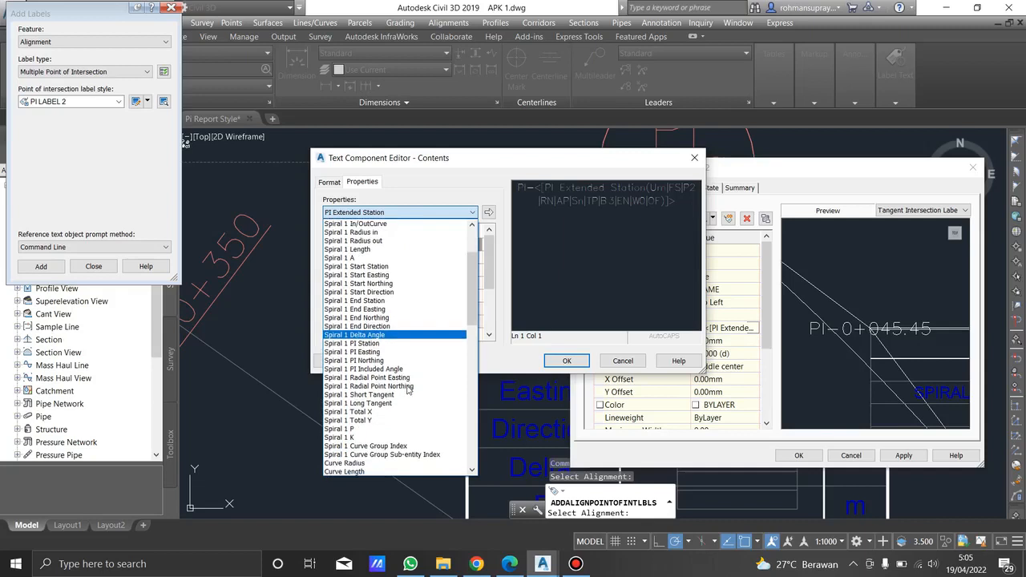
pyautogui.scroll(-1, 407, 391)
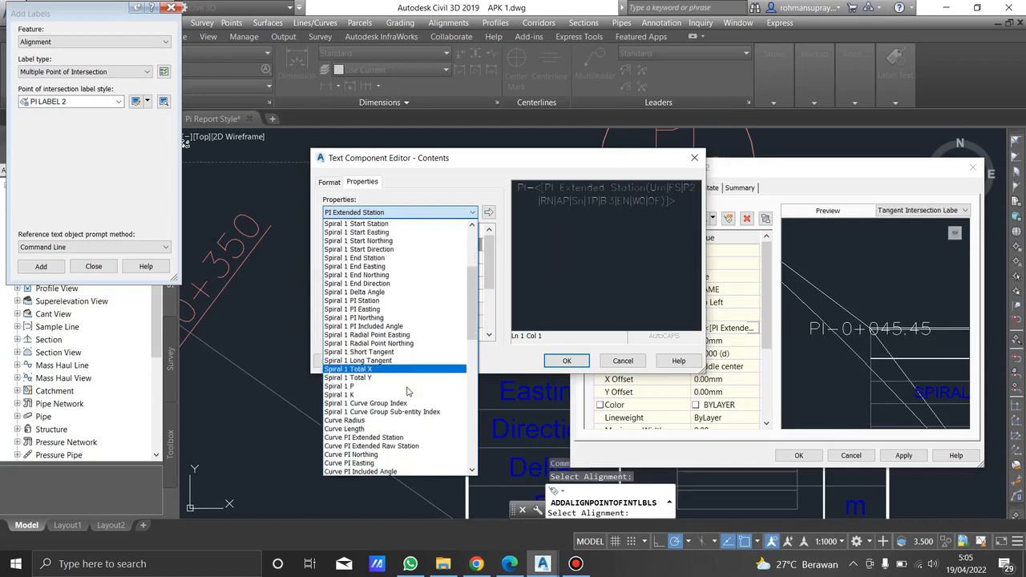
pyautogui.scroll(-10, 409, 367)
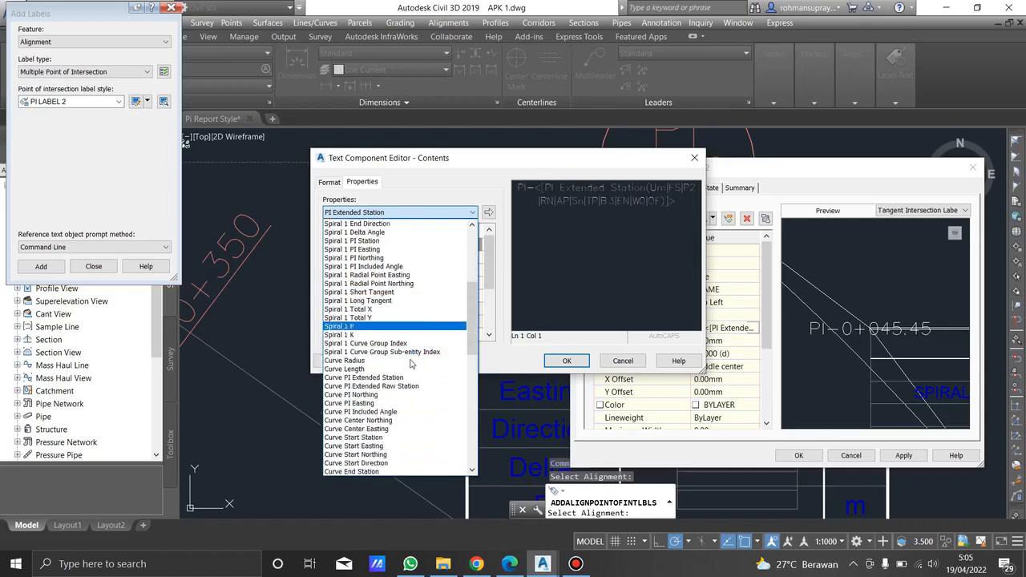
pyautogui.scroll(-7, 413, 362)
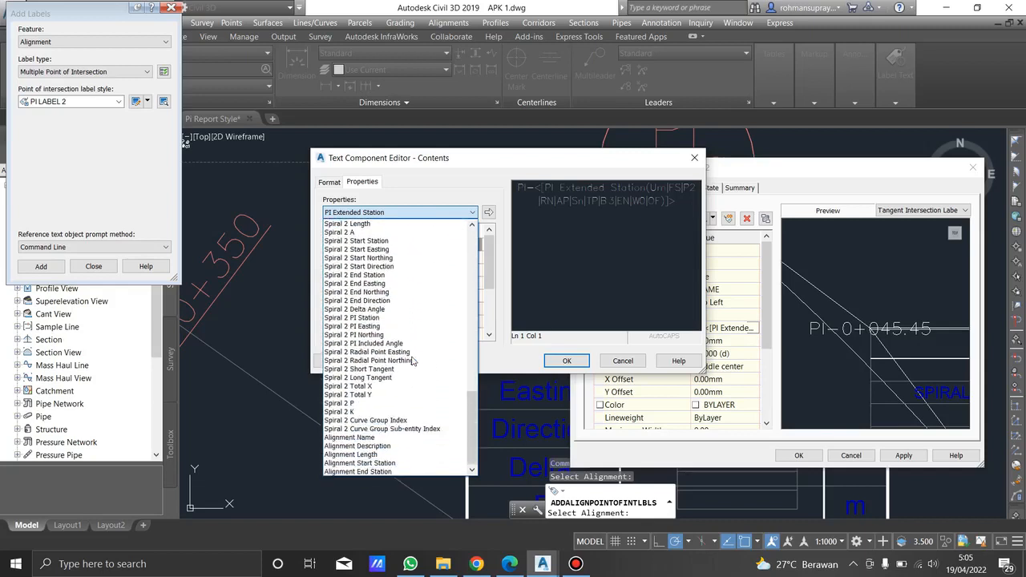
pyautogui.scroll(11, 411, 360)
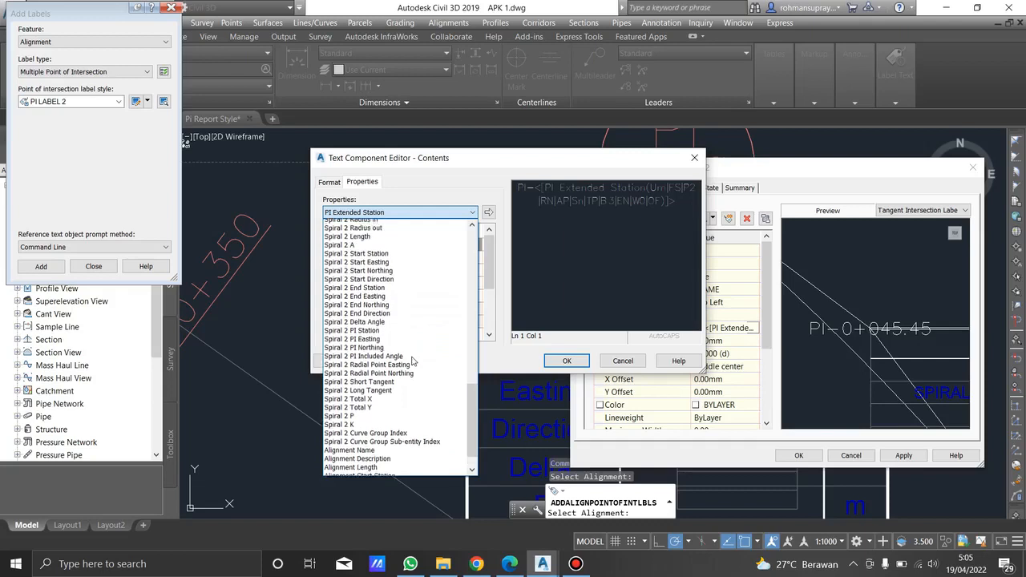
pyautogui.scroll(10, 413, 358)
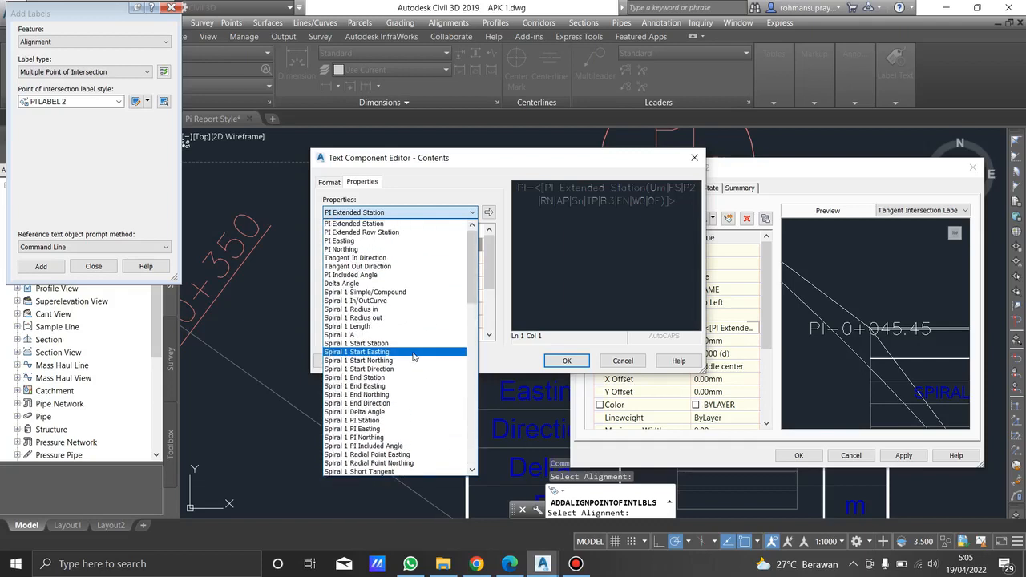
pyautogui.scroll(-3, 416, 354)
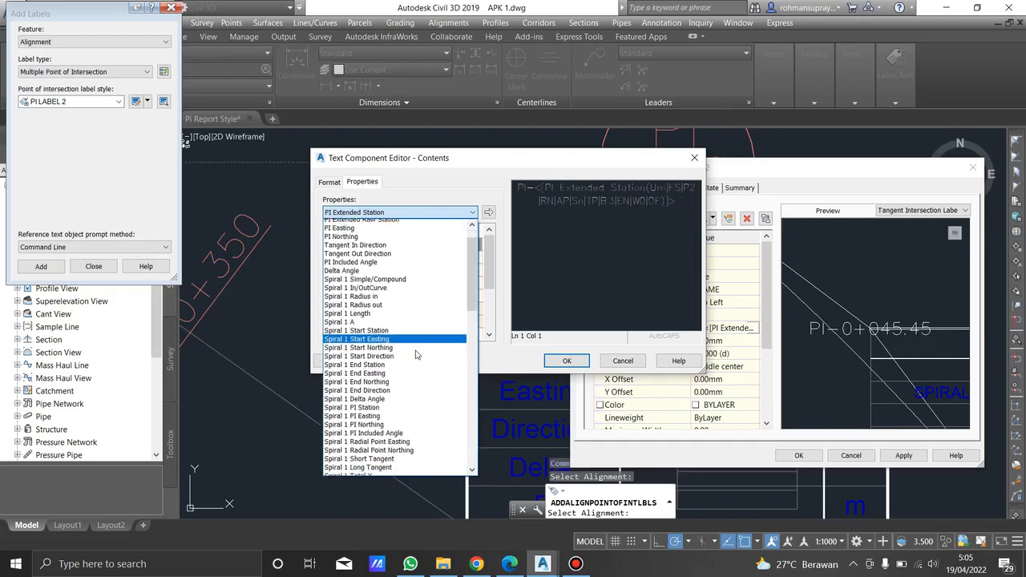
pyautogui.scroll(-5, 416, 354)
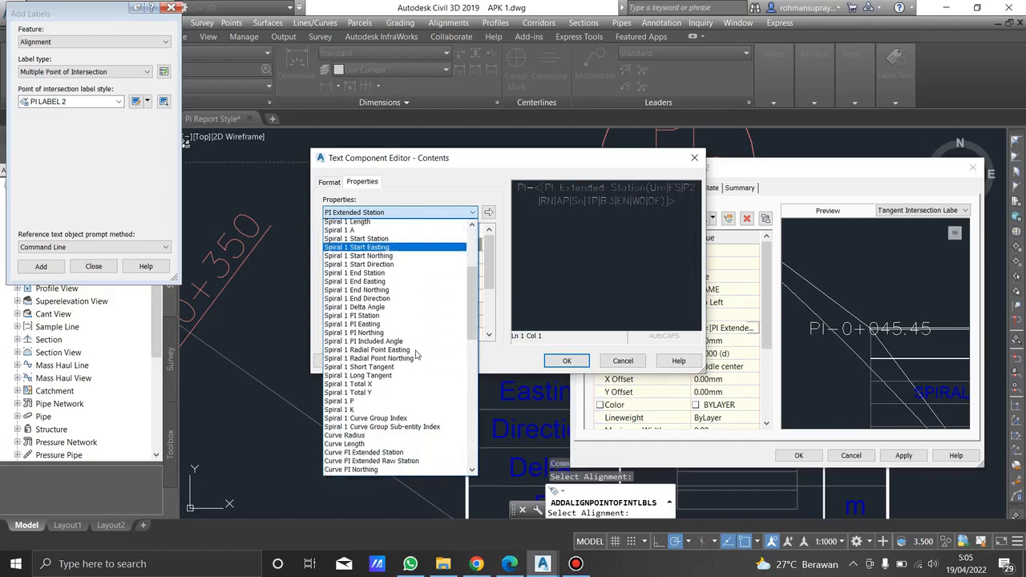
pyautogui.click(554, 270)
pyautogui.click(583, 244)
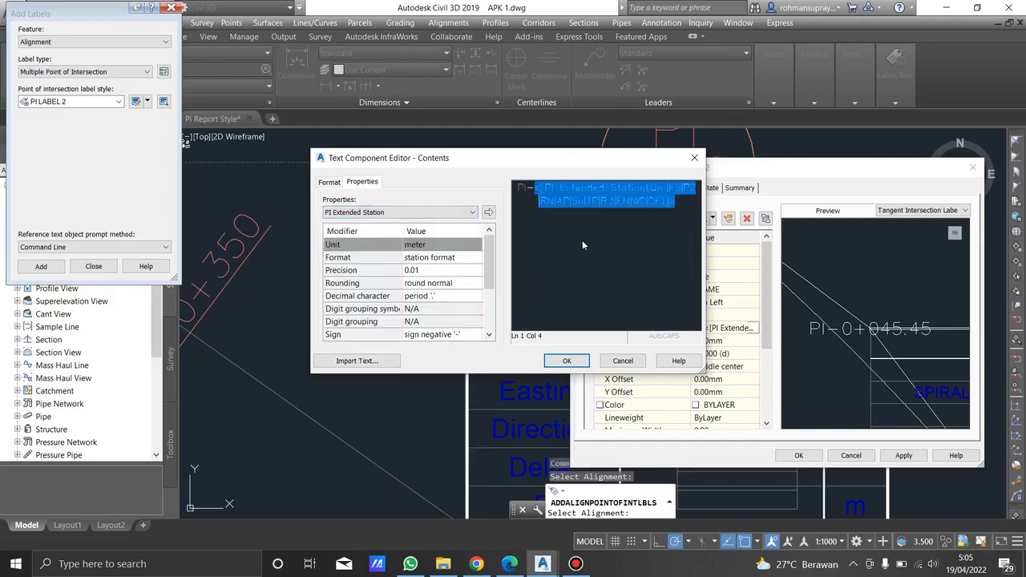
pyautogui.hotkey('ctrl', 'a')
pyautogui.press('Delete')
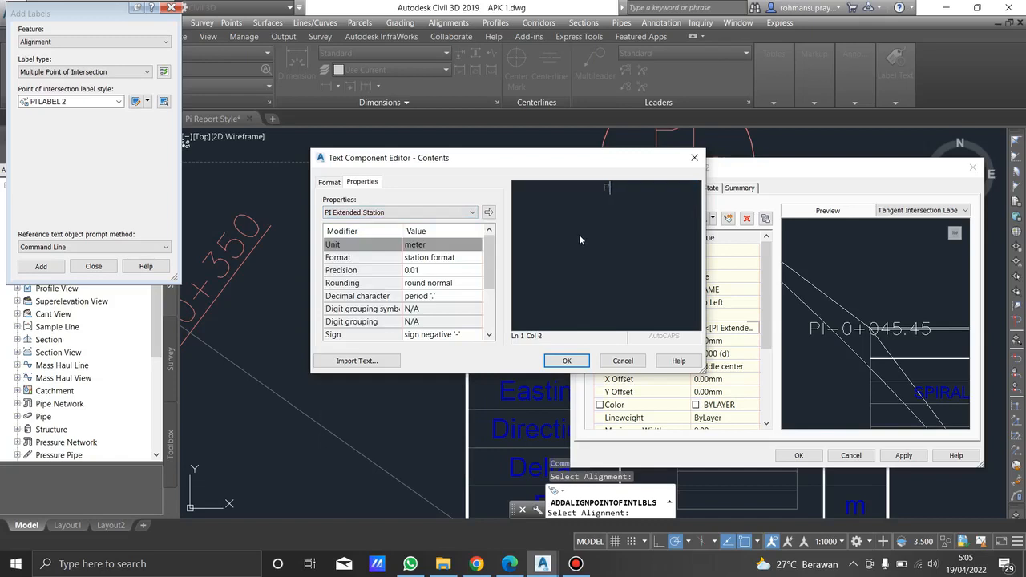
# - Recheck the V row of the remarks table in the Edge PDF, return to Civil 3D, and discard the V contents edit
pyautogui.click(509, 563)
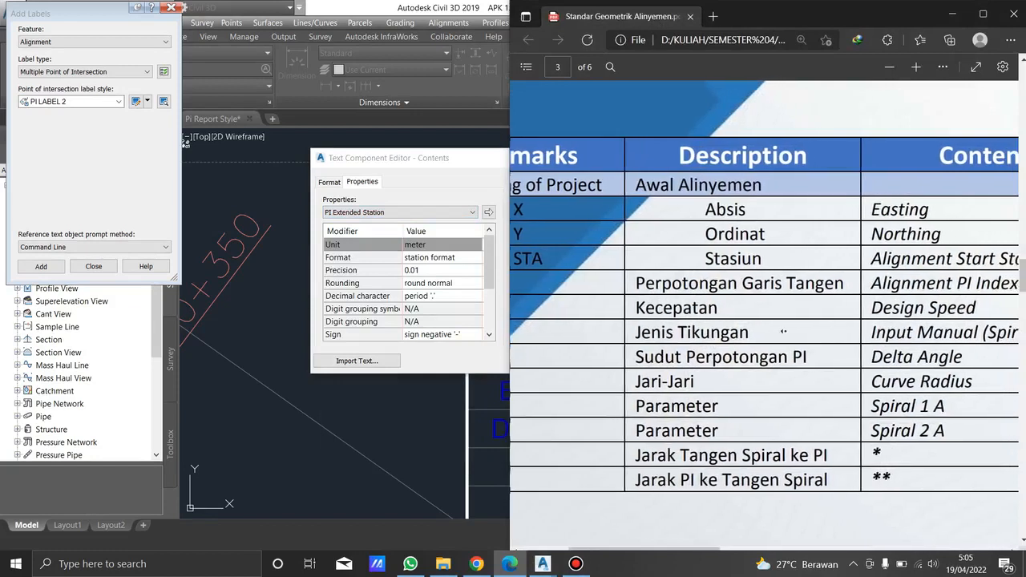
pyautogui.hscroll(-3, 760, 335)
pyautogui.hscroll(3, 673, 333)
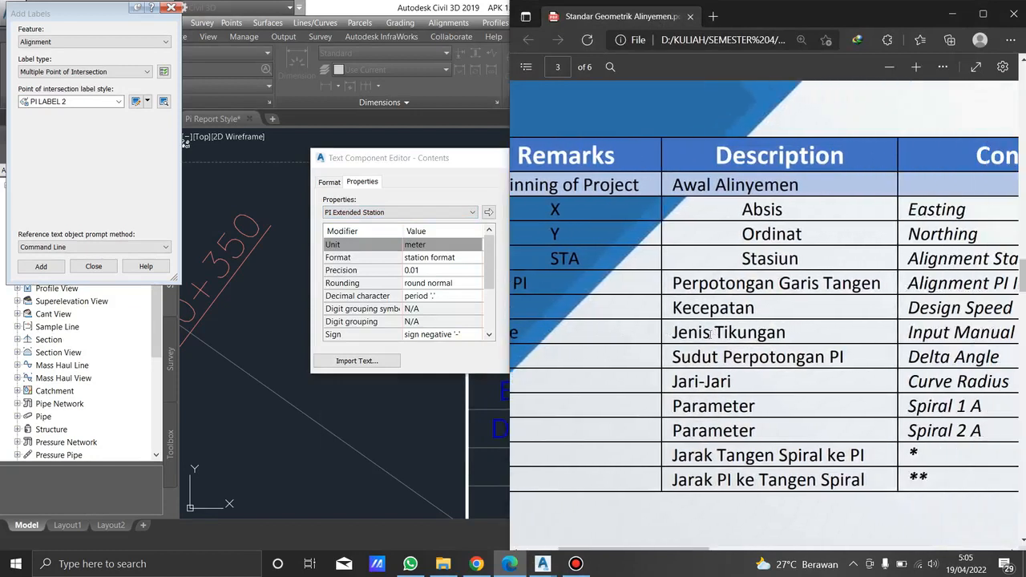
pyautogui.hscroll(3, 742, 335)
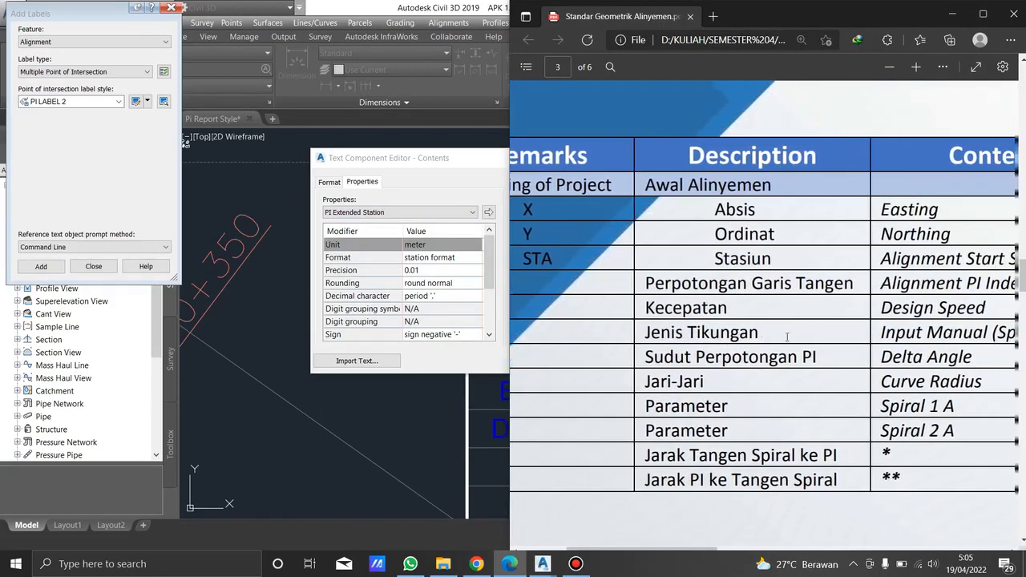
pyautogui.hscroll(1, 788, 340)
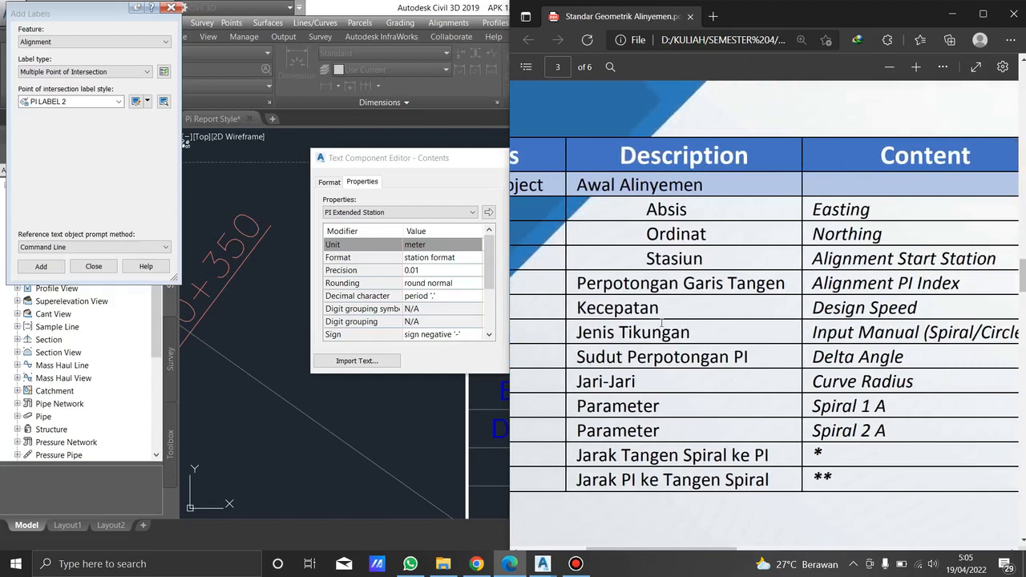
pyautogui.hscroll(-5, 721, 345)
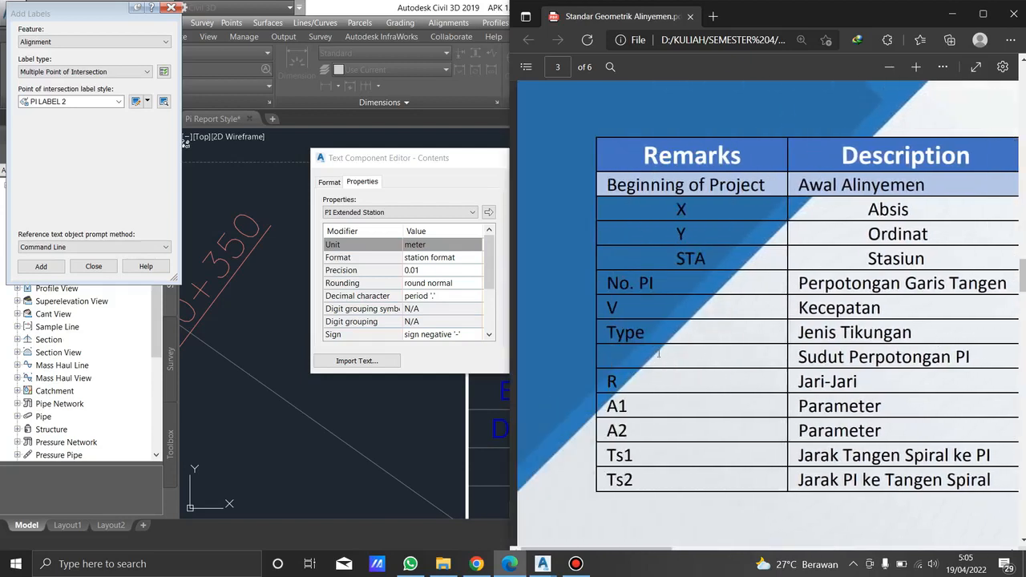
pyautogui.hscroll(1, 673, 358)
pyautogui.hscroll(1, 634, 377)
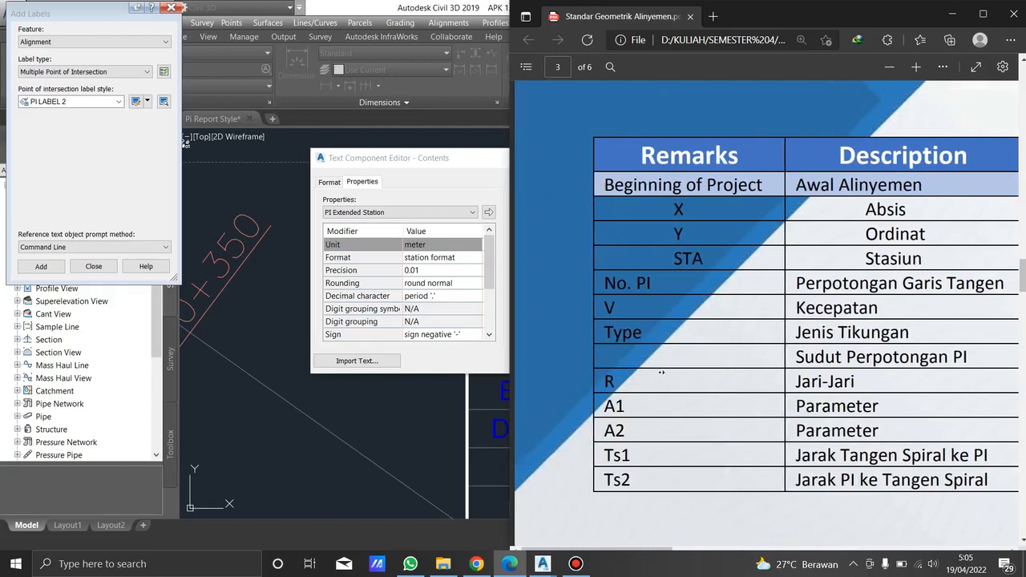
pyautogui.click(437, 161)
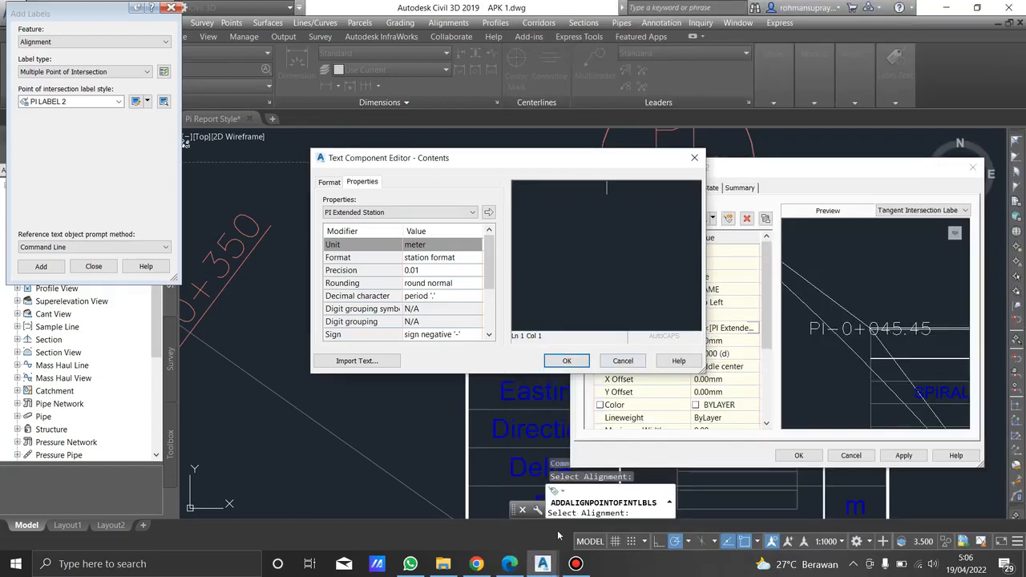
pyautogui.click(623, 361)
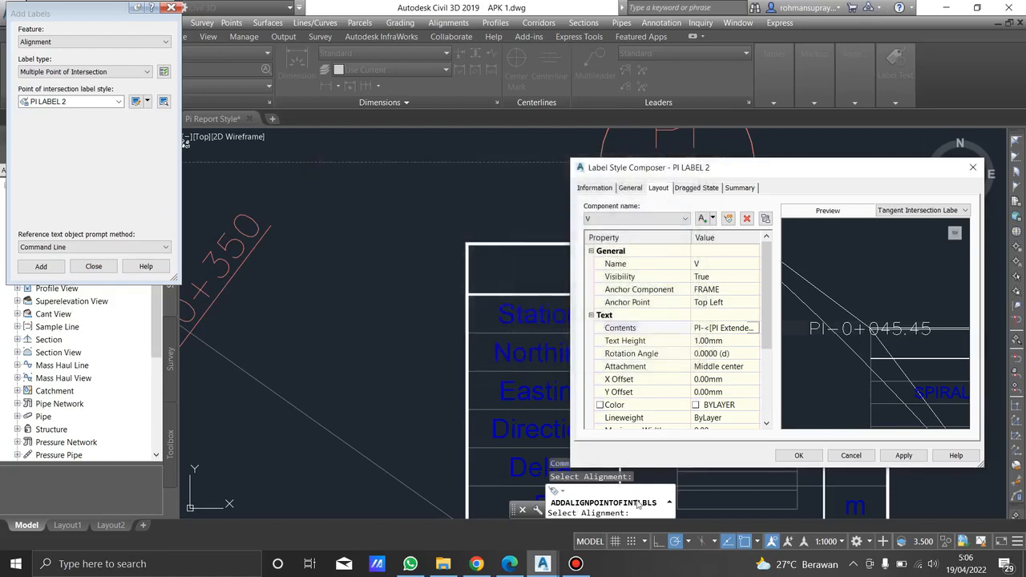
# - Examine the content column and expression formulas in the Edge PDF, and return to the APK 1 drawing in Civil 3D
pyautogui.click(509, 564)
pyautogui.keyDown('ctrl'); pyautogui.scroll(-2, 665, 302); pyautogui.keyUp('ctrl')
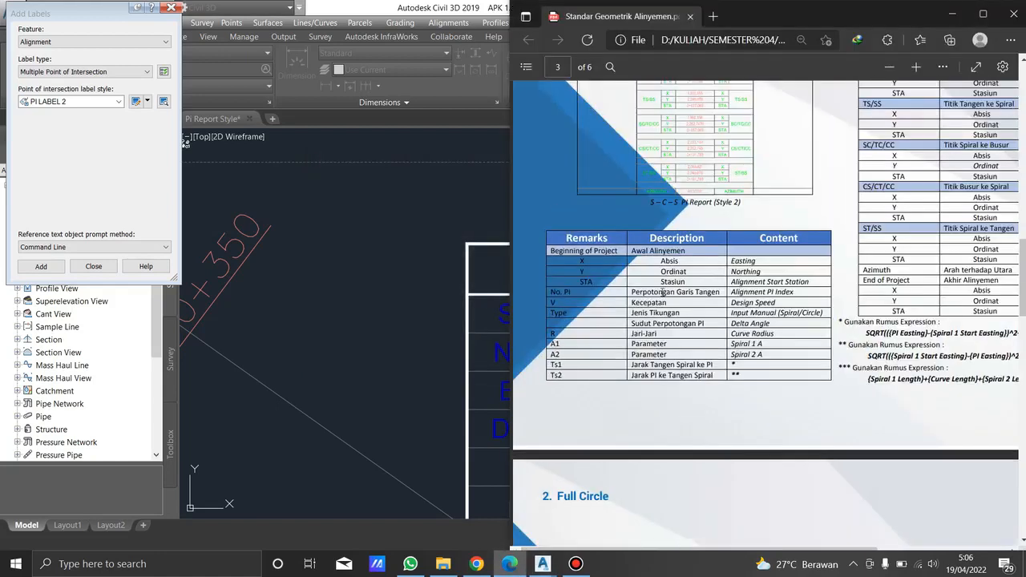
pyautogui.hscroll(2, 665, 294)
pyautogui.keyDown('ctrl'); pyautogui.scroll(2, 680, 335); pyautogui.keyUp('ctrl')
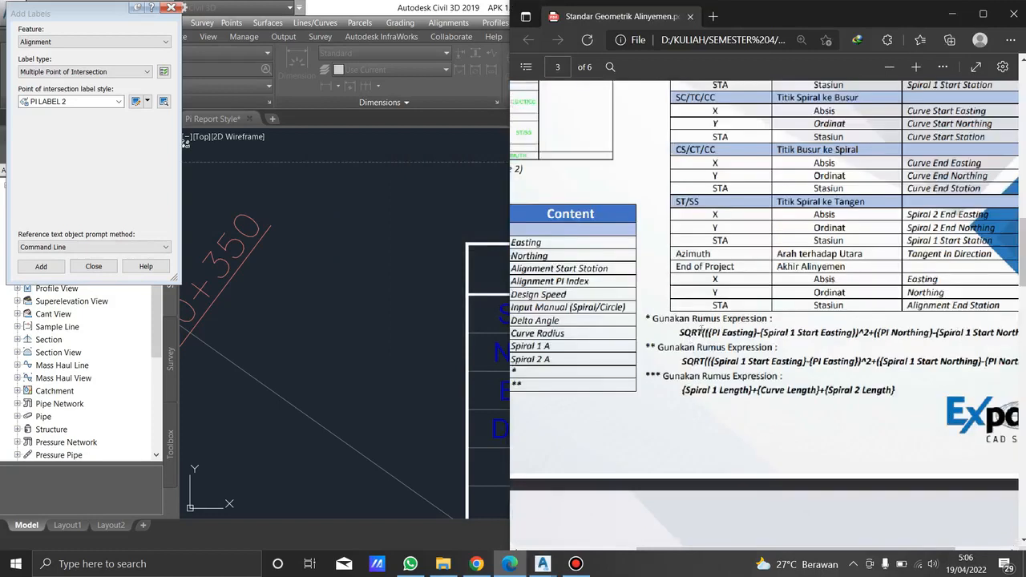
pyautogui.moveTo(680, 335); pyautogui.dragTo(898, 329)
pyautogui.click(709, 435)
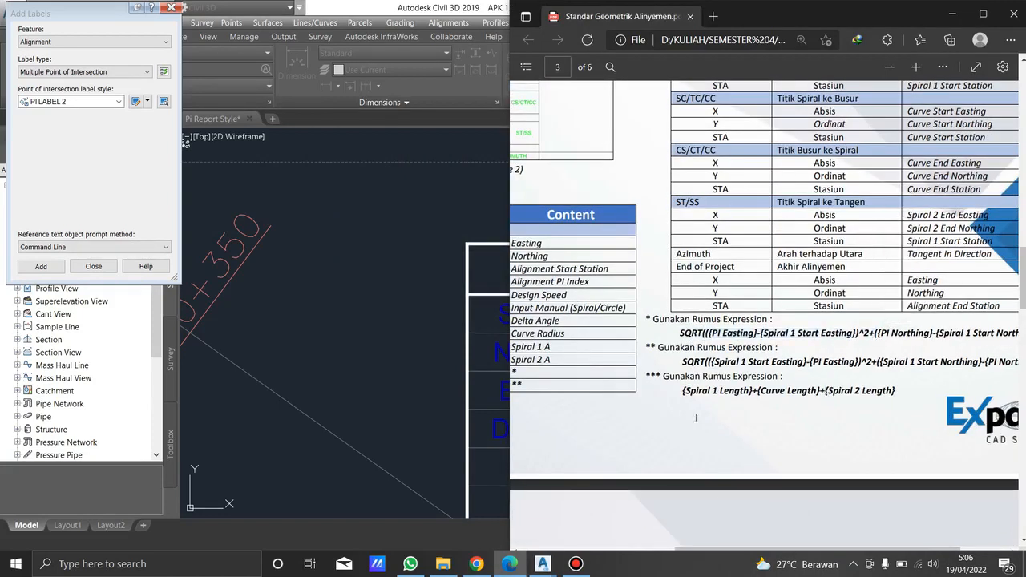
pyautogui.click(542, 563)
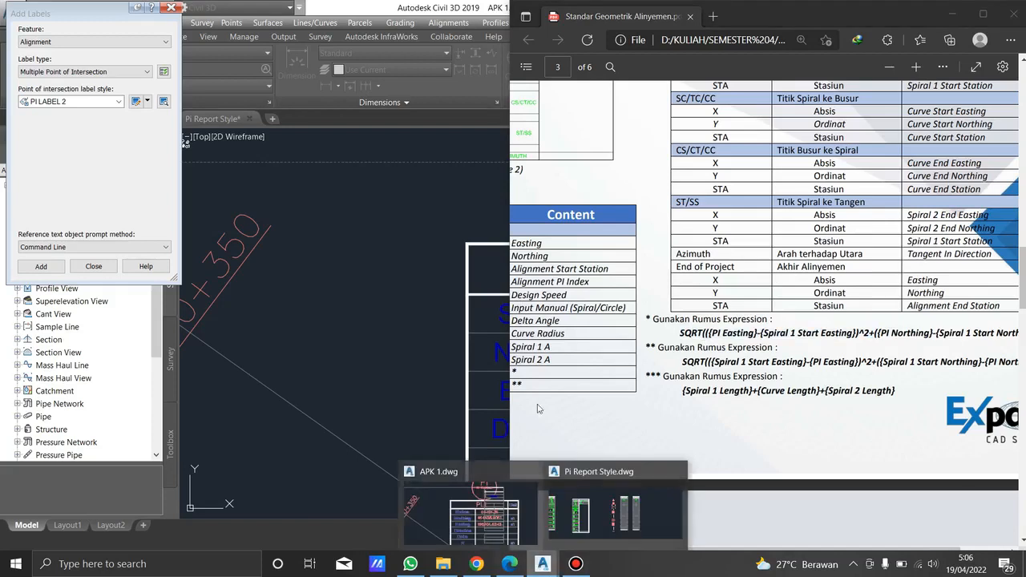
pyautogui.click(594, 503)
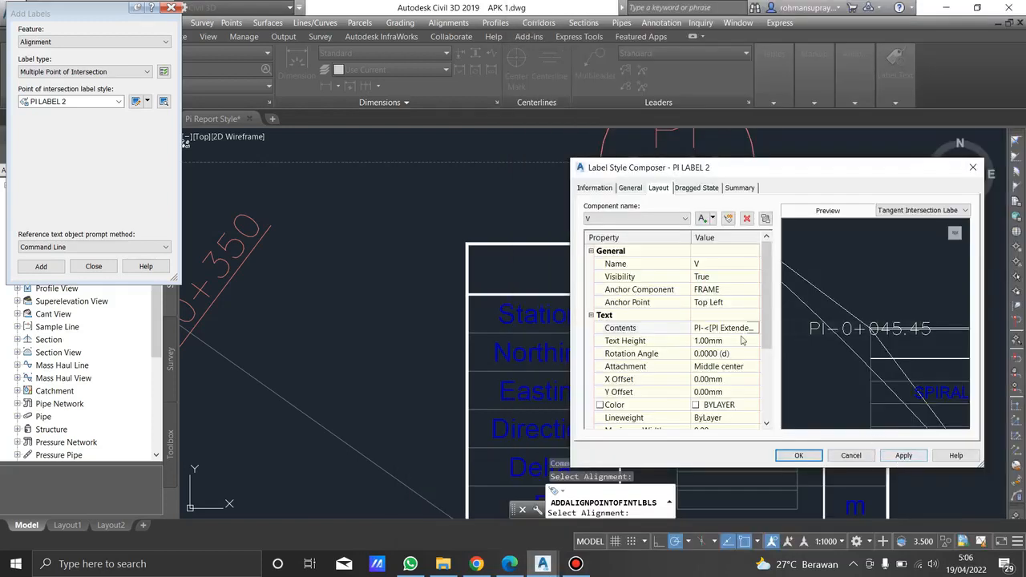
# - Delete the V component from the PI LABEL 2 style and save the style
pyautogui.click(747, 220)
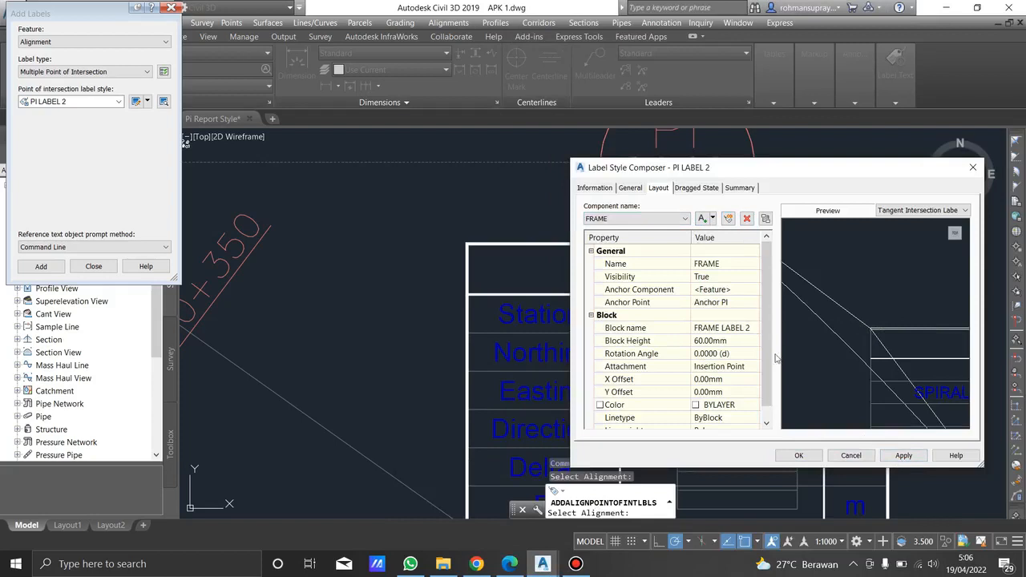
pyautogui.click(903, 455)
pyautogui.click(798, 455)
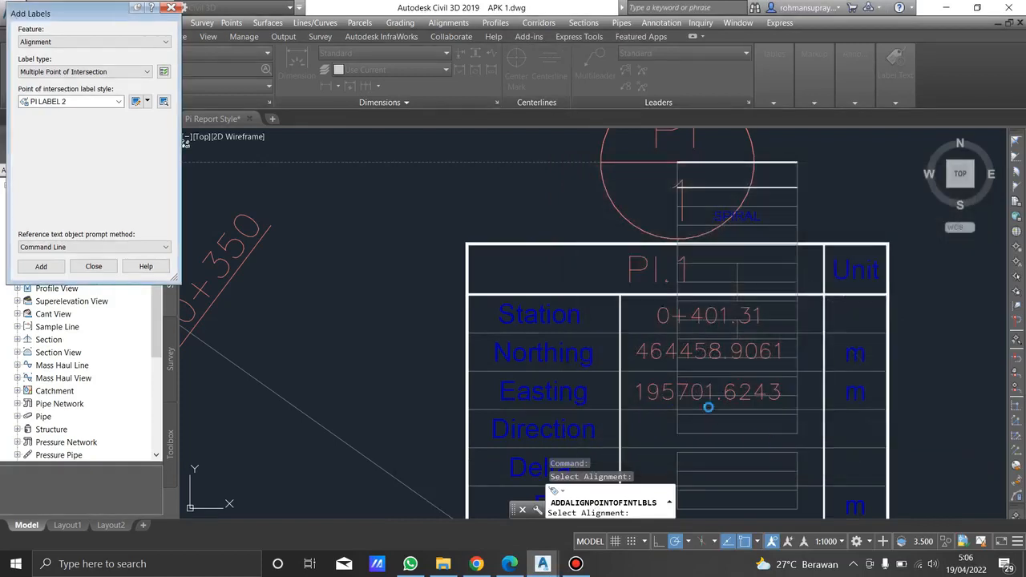
# - Exit the label placement command and inspect the PI LABEL 2 frame beside the PI.1 table
pyautogui.scroll(-8, 692, 273)
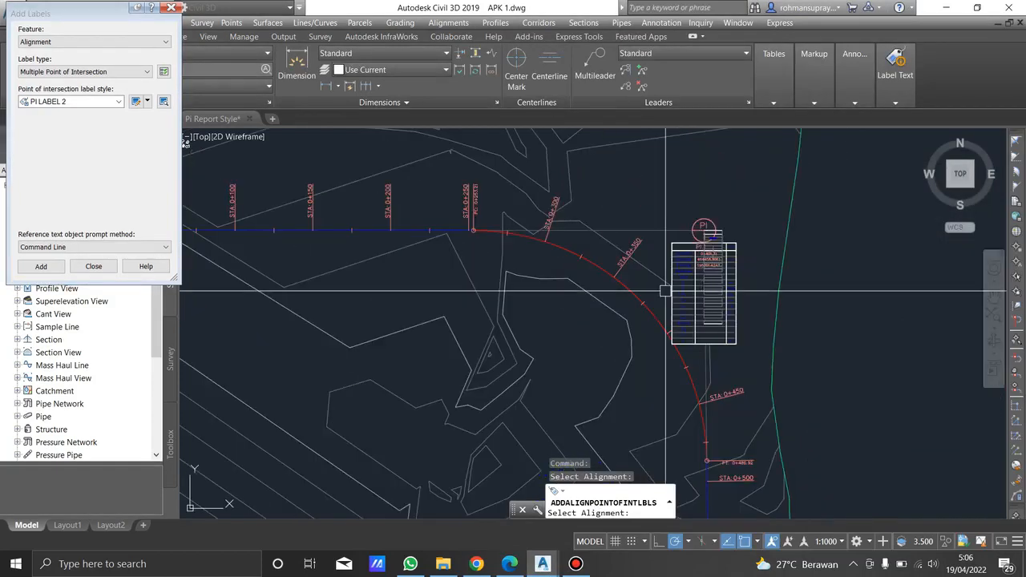
pyautogui.press('Escape')
pyautogui.scroll(-2, 675, 269)
pyautogui.scroll(6, 653, 276)
pyautogui.moveTo(606, 283); pyautogui.dragTo(769, 271, button='middle')
pyautogui.scroll(-4, 769, 271)
pyautogui.moveTo(540, 295)
pyautogui.mouseDown(button='middle')
pyautogui.moveTo(622, 295)
pyautogui.moveTo(471, 314)
pyautogui.mouseUp(button='middle')
pyautogui.click(319, 250)
pyautogui.press('Escape')
pyautogui.scroll(6, 797, 244)
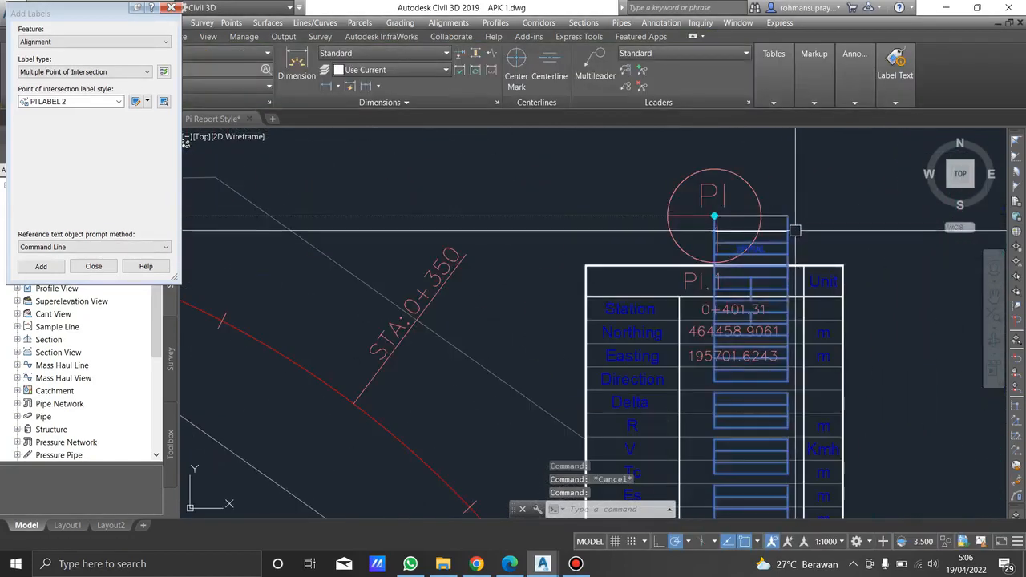
pyautogui.click(797, 248)
# - Select the start label table at STA 0+000 to inspect its size
pyautogui.scroll(-4, 789, 232)
pyautogui.moveTo(511, 286); pyautogui.dragTo(606, 300, button='middle')
pyautogui.scroll(2, 495, 293)
pyautogui.click(493, 293)
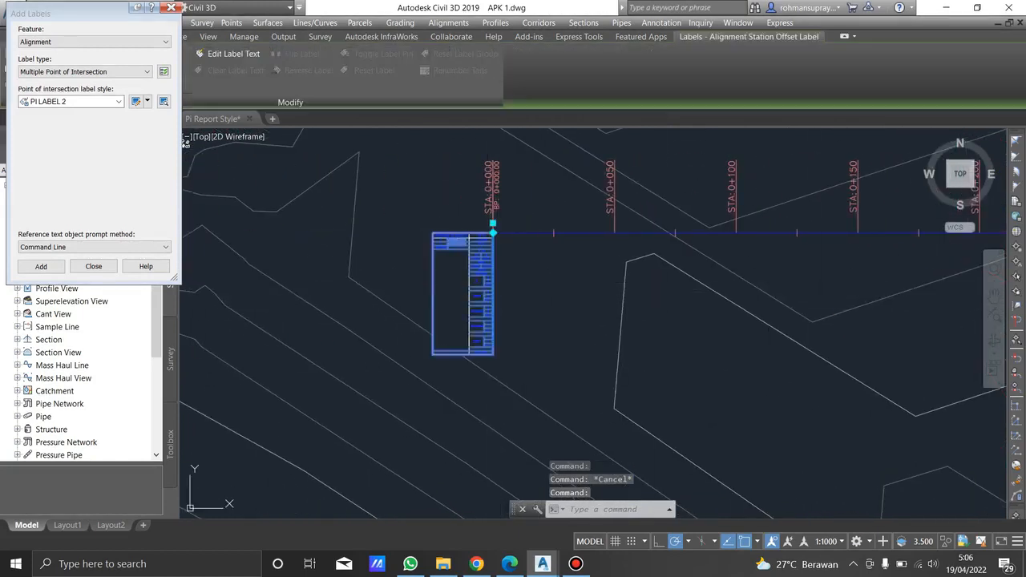
pyautogui.rightClick(491, 293)
pyautogui.press('Escape')
# - Check the PI LABEL 2 frame settings without changing them, and switch the label type to Station Offset - Fixed Point
pyautogui.click(135, 101)
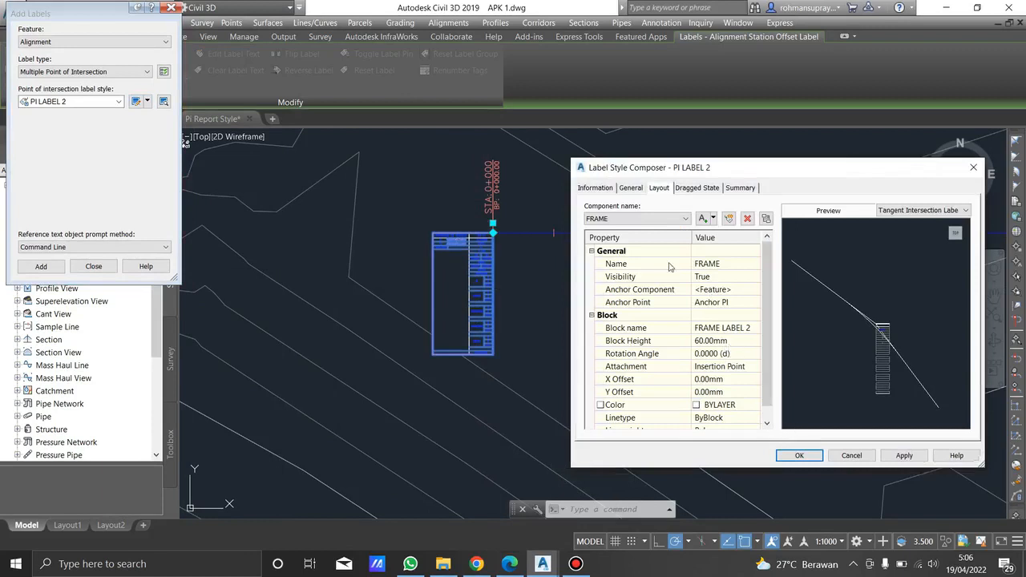
pyautogui.click(851, 455)
pyautogui.click(119, 102)
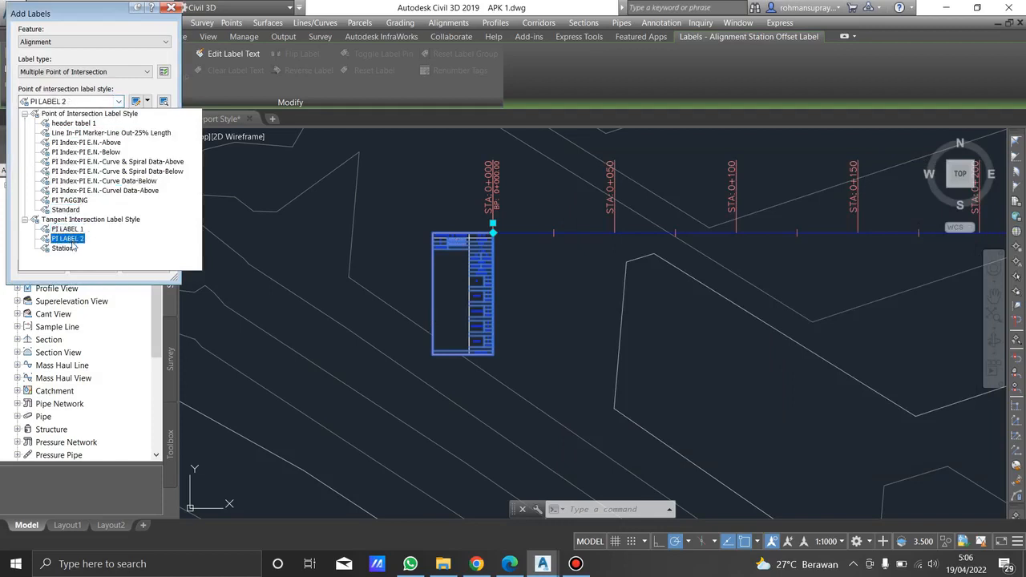
pyautogui.press('Up')
pyautogui.click(105, 71)
pyautogui.click(111, 72)
pyautogui.click(111, 83)
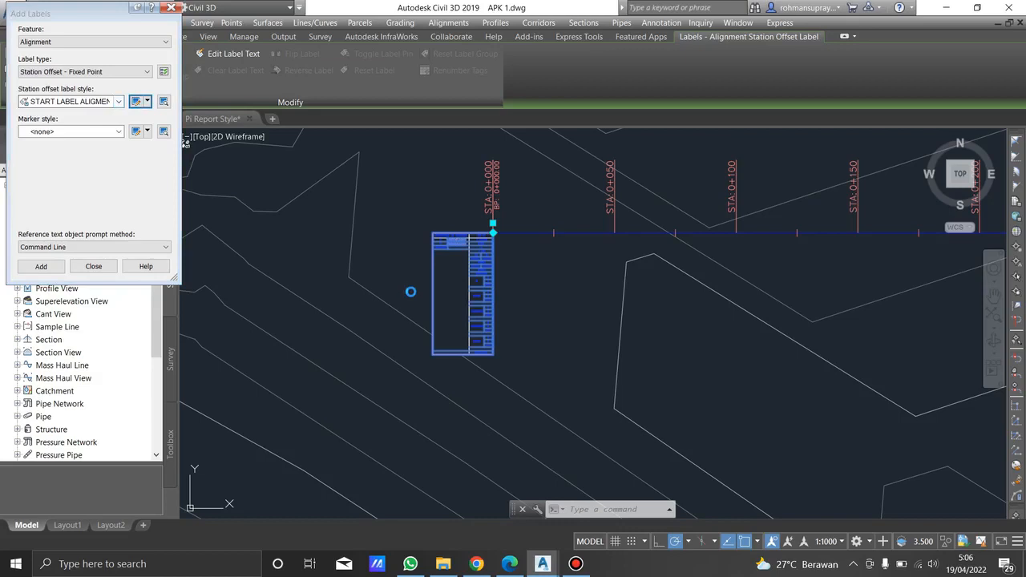
# - Set the FRAME component's block height to 60 mm in the START LABEL ALIGMENT style
pyautogui.click(710, 342)
pyautogui.doubleClick(733, 343)
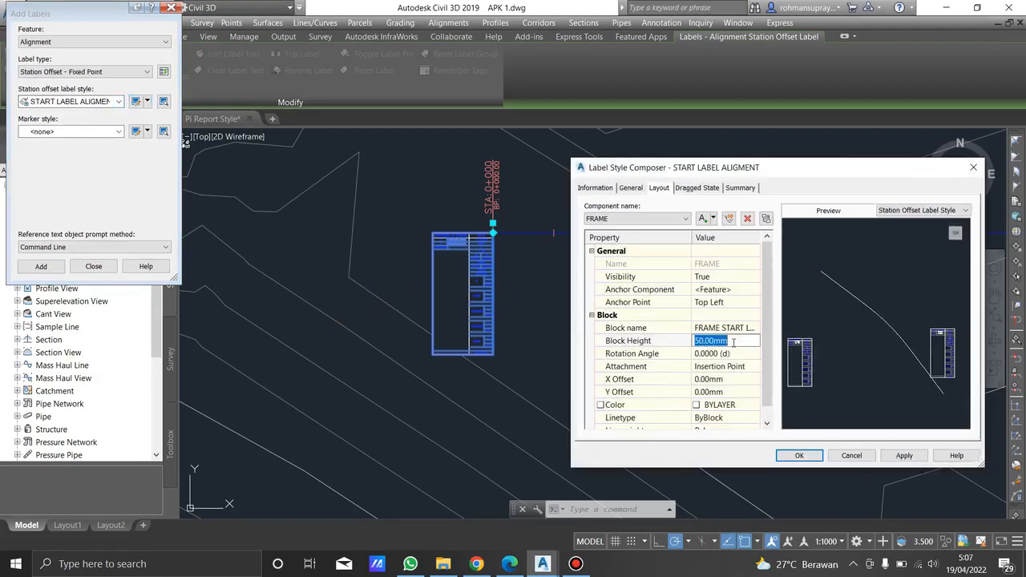
pyautogui.write('60')
pyautogui.press('Return')
# - Set the WIPEOUT component's block height to 60 mm in the START LABEL ALIGMENT style
pyautogui.click(666, 219)
pyautogui.click(656, 255)
pyautogui.doubleClick(726, 341)
pyautogui.write('60')
pyautogui.press('Return')
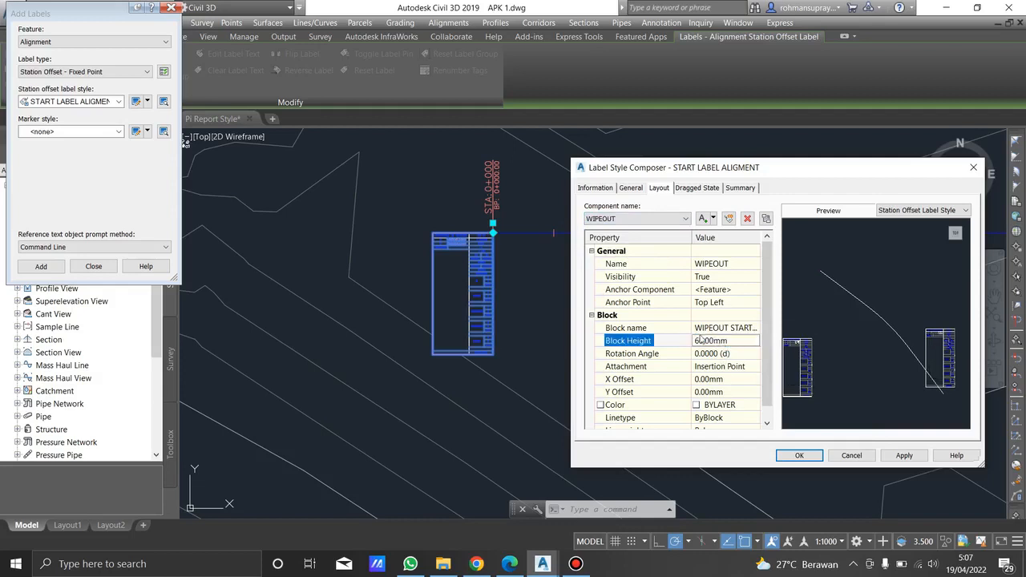
# - Apply the WIPEOUT block height, then set the EASTING X component's X offset to -17 mm and Y offset to -3.4 mm
pyautogui.click(904, 455)
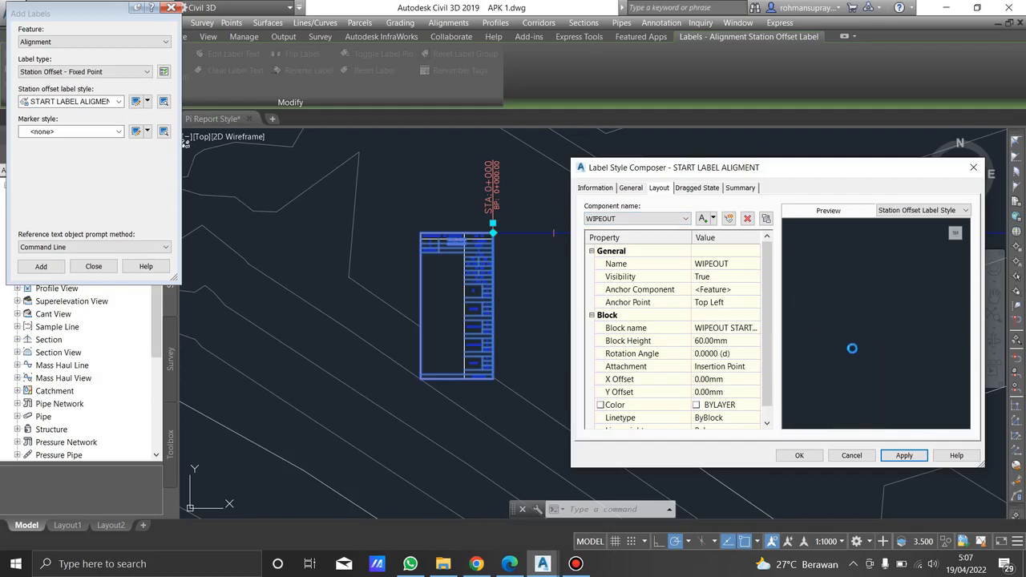
pyautogui.click(637, 218)
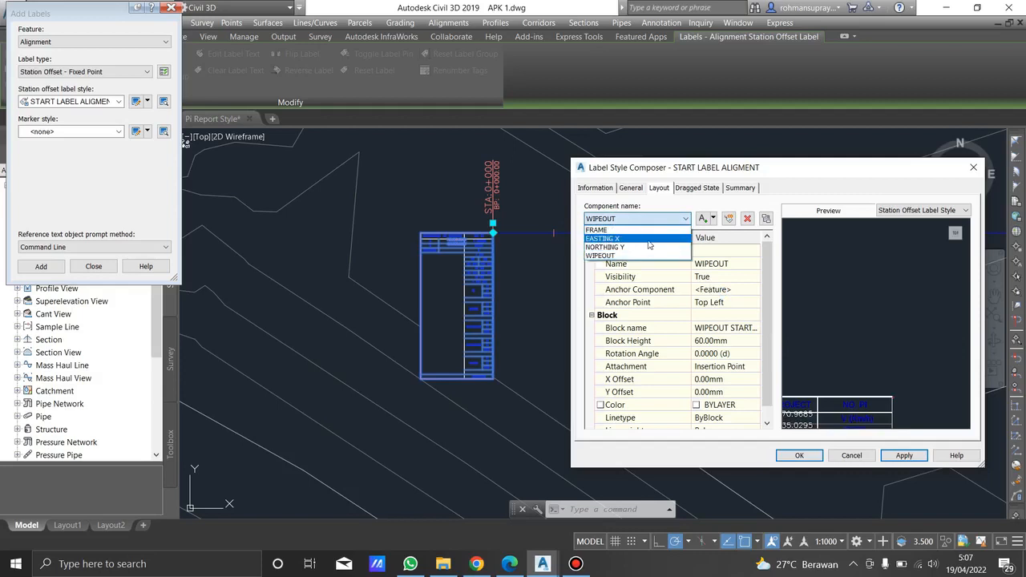
pyautogui.click(649, 244)
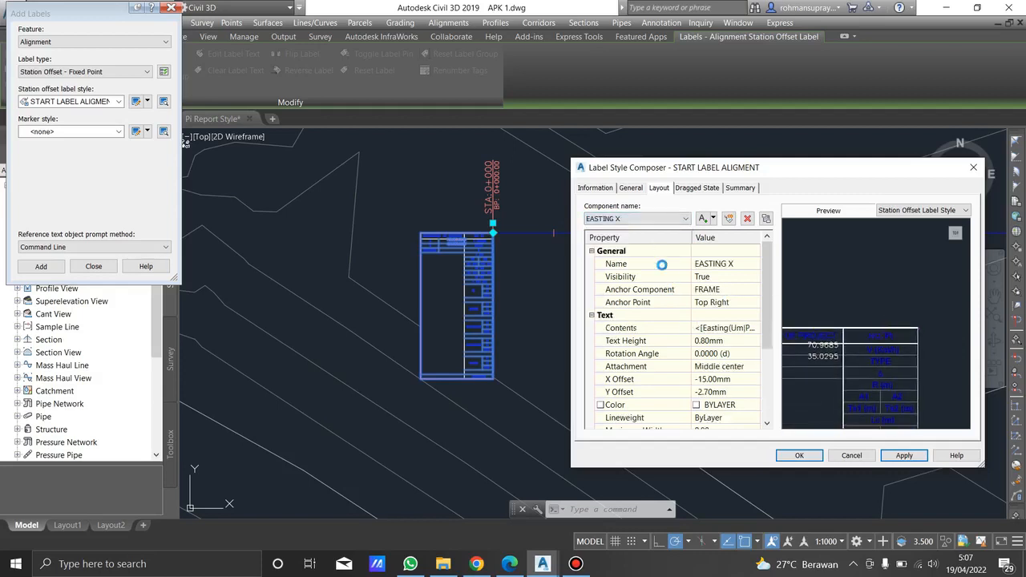
pyautogui.click(731, 380)
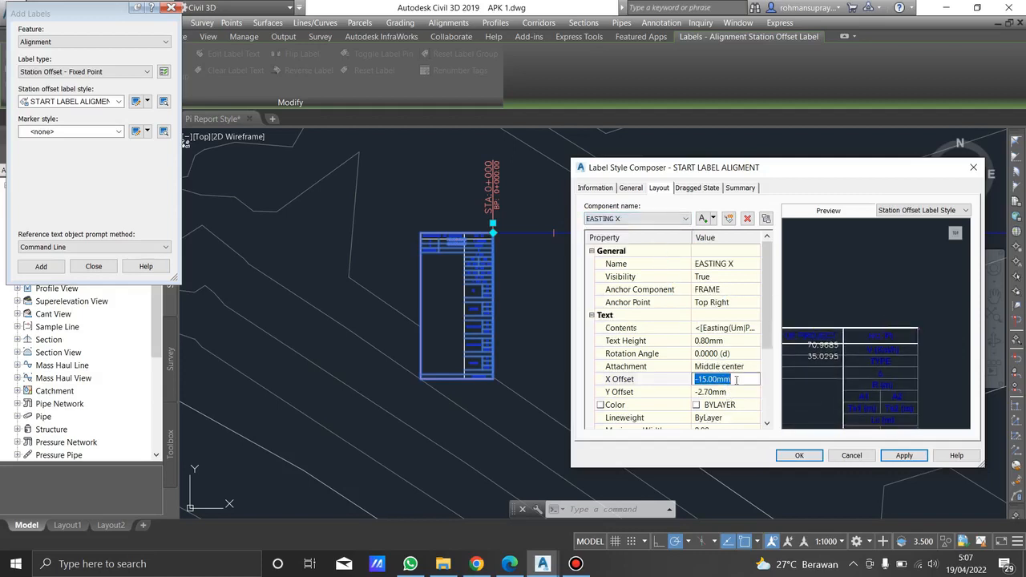
pyautogui.write('-17')
pyautogui.press('Return')
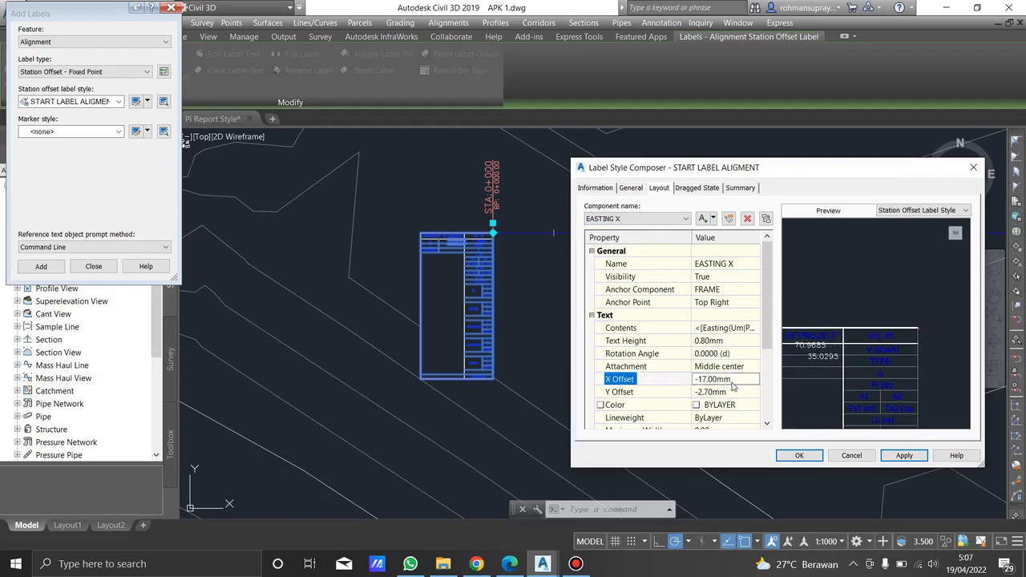
pyautogui.click(735, 392)
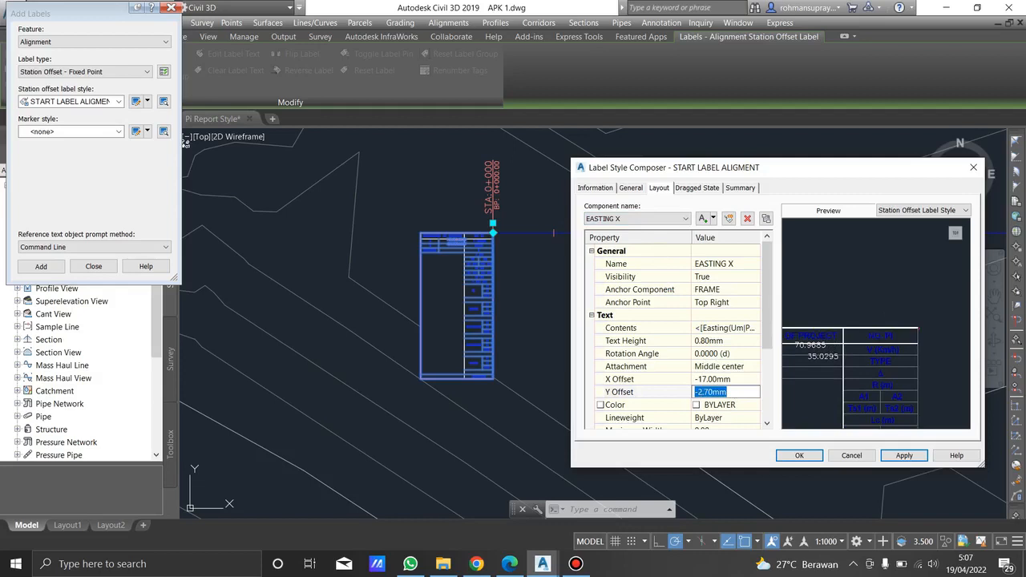
pyautogui.write('-3')
pyautogui.press('Return')
pyautogui.click(736, 392)
pyautogui.write('-')
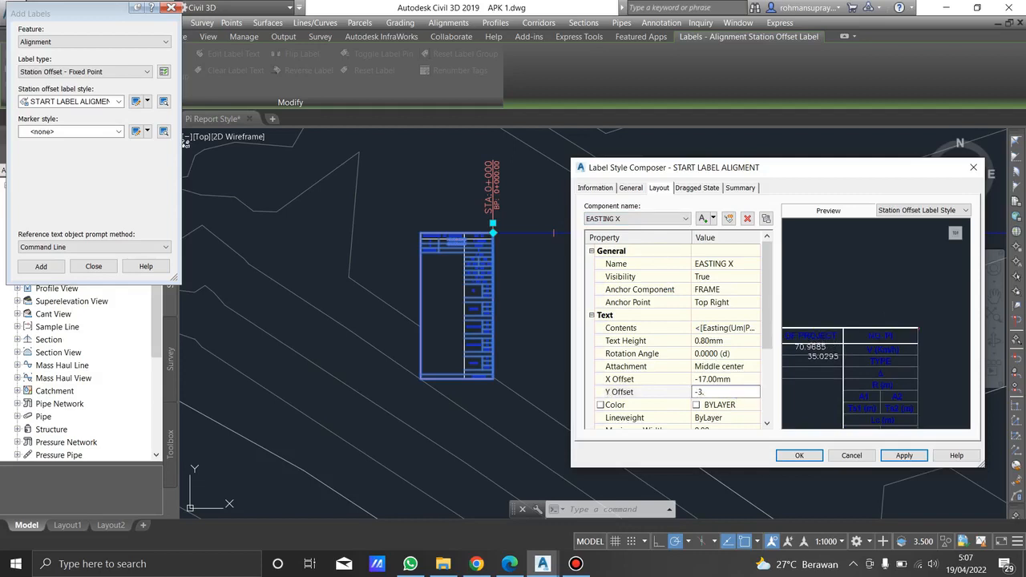
pyautogui.press('Return')
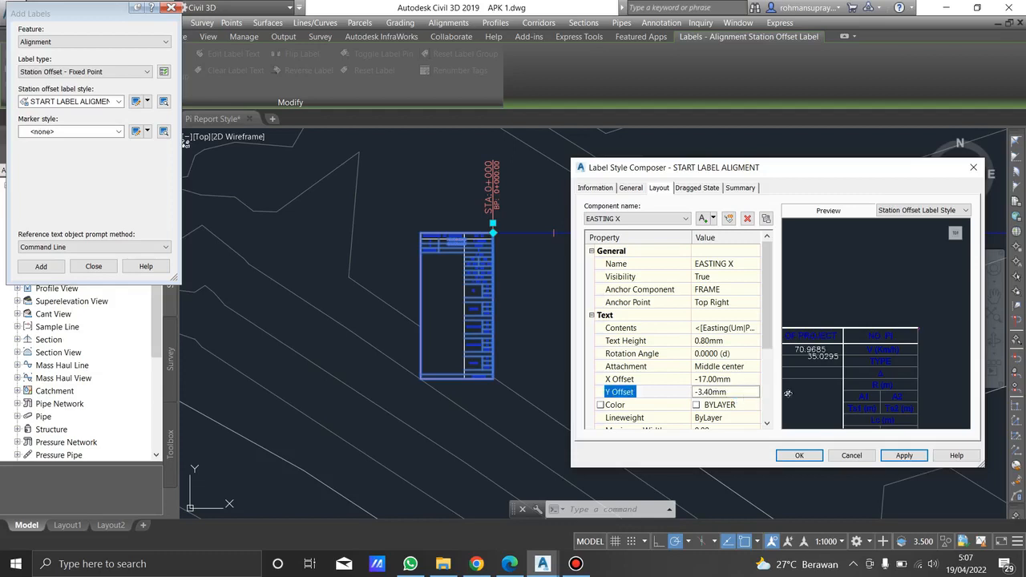
# - Set the NORTHING Y component's X offset to -17 mm and Y offset to -5 mm, and save the START LABEL ALIGMENT style
pyautogui.click(634, 220)
pyautogui.click(641, 242)
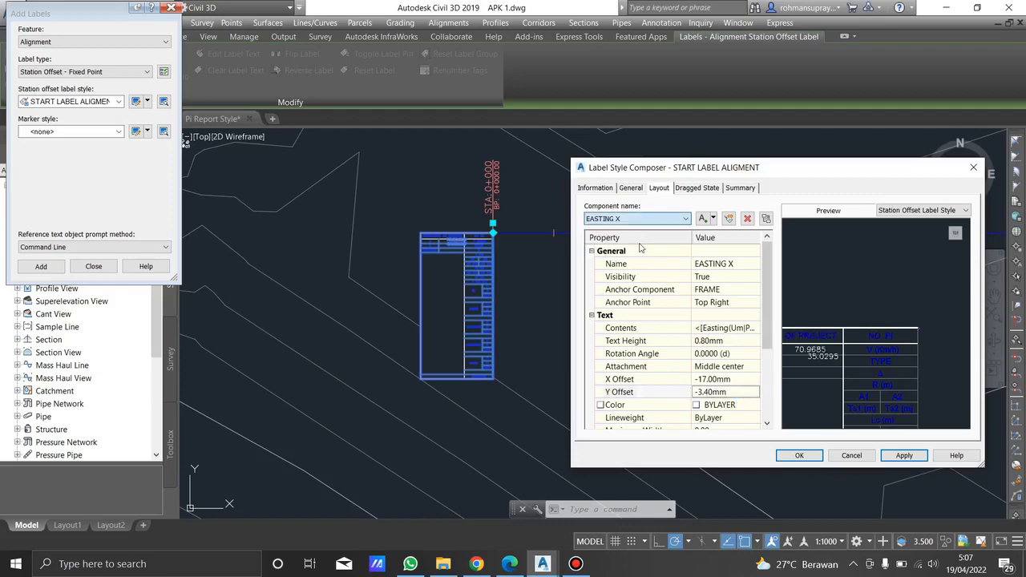
pyautogui.click(733, 381)
pyautogui.write('-')
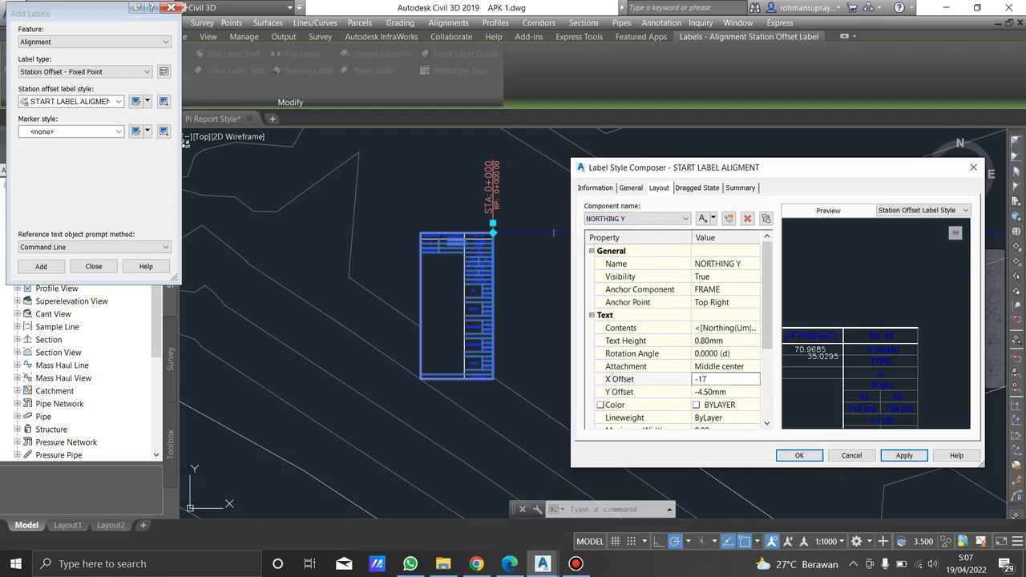
pyautogui.write('17')
pyautogui.press('Return')
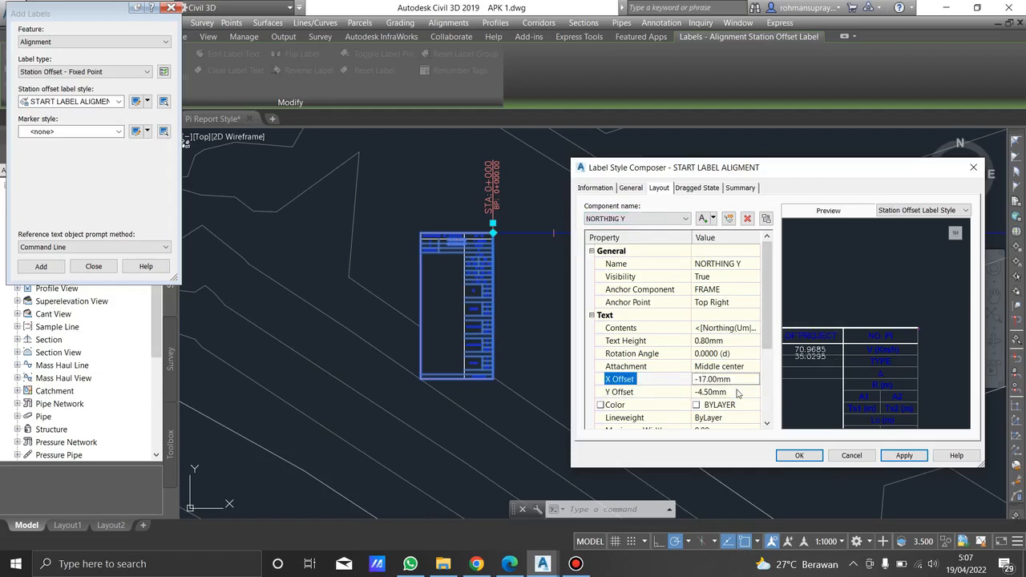
pyautogui.click(738, 392)
pyautogui.write('-5')
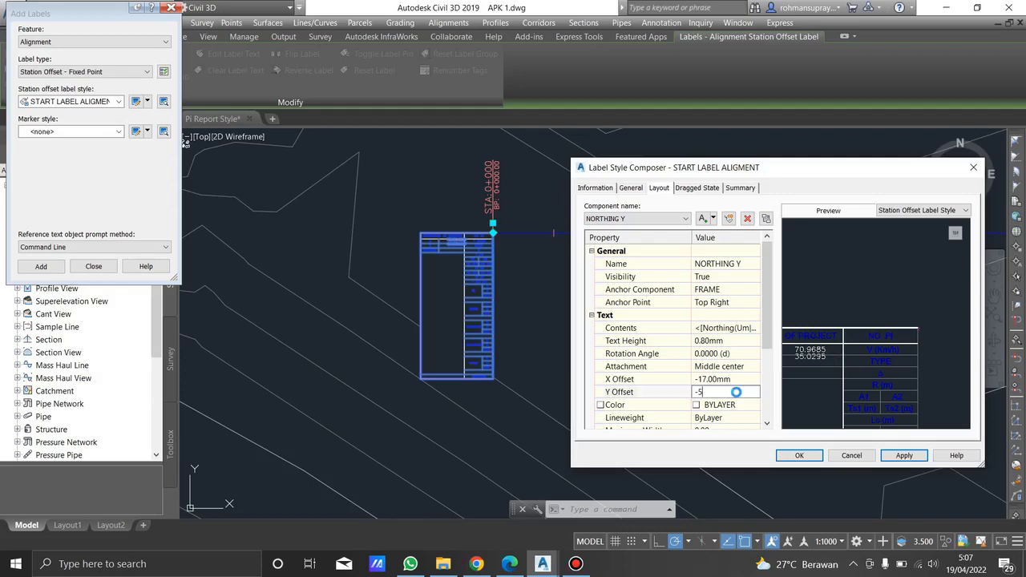
pyautogui.press('Return')
pyautogui.click(912, 455)
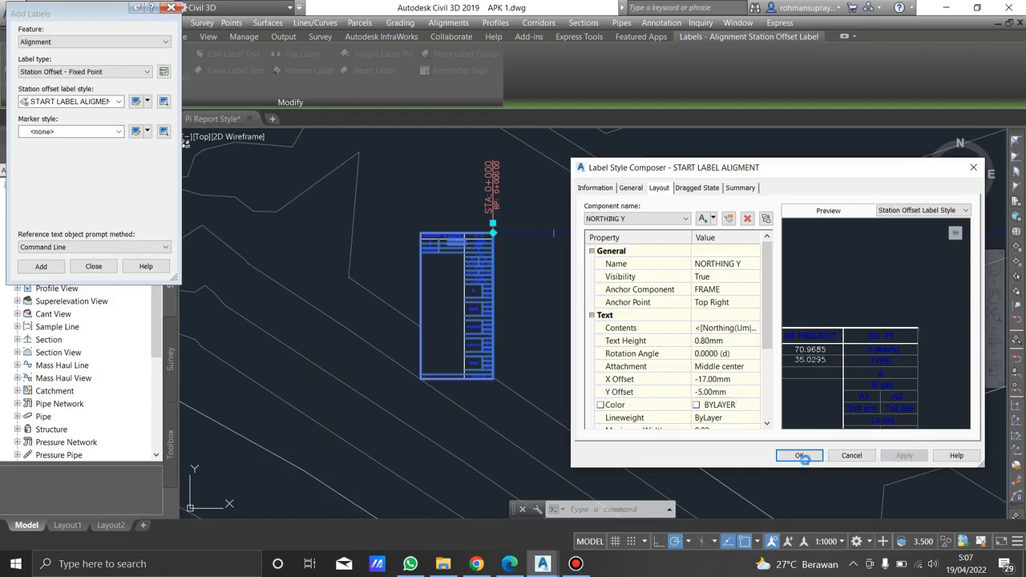
pyautogui.click(799, 456)
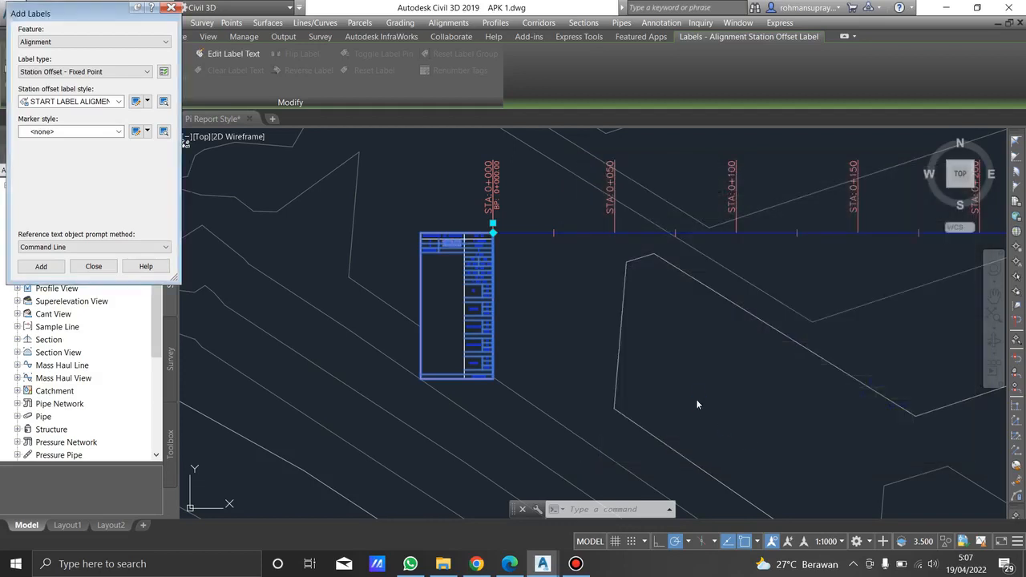
# - In the START LABEL ALIGMENT style's dragged state, set leader visibility to False and border visibility to True
pyautogui.scroll(-5, 552, 299)
pyautogui.scroll(2, 519, 288)
pyautogui.press('Escape')
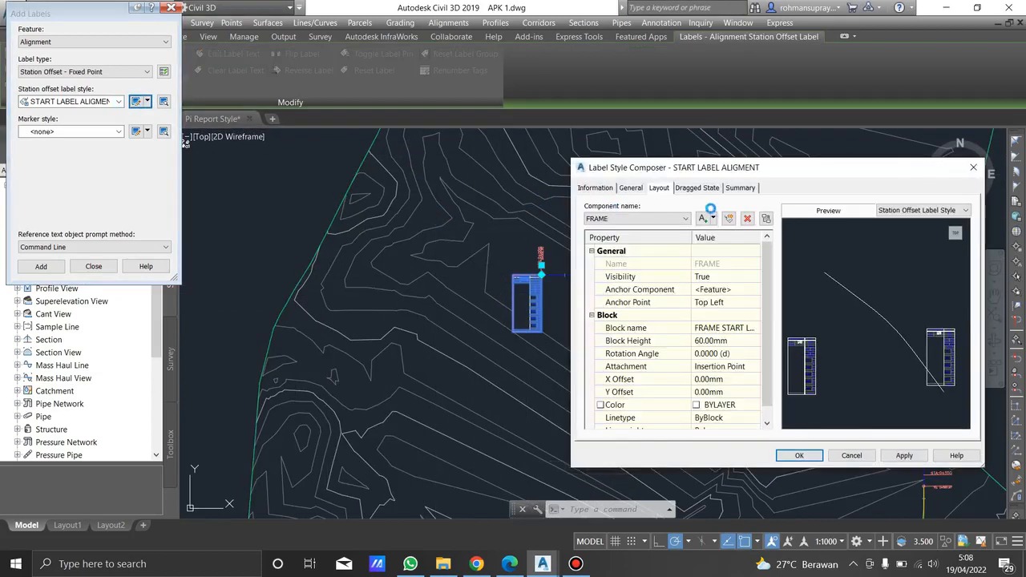
pyautogui.click(696, 187)
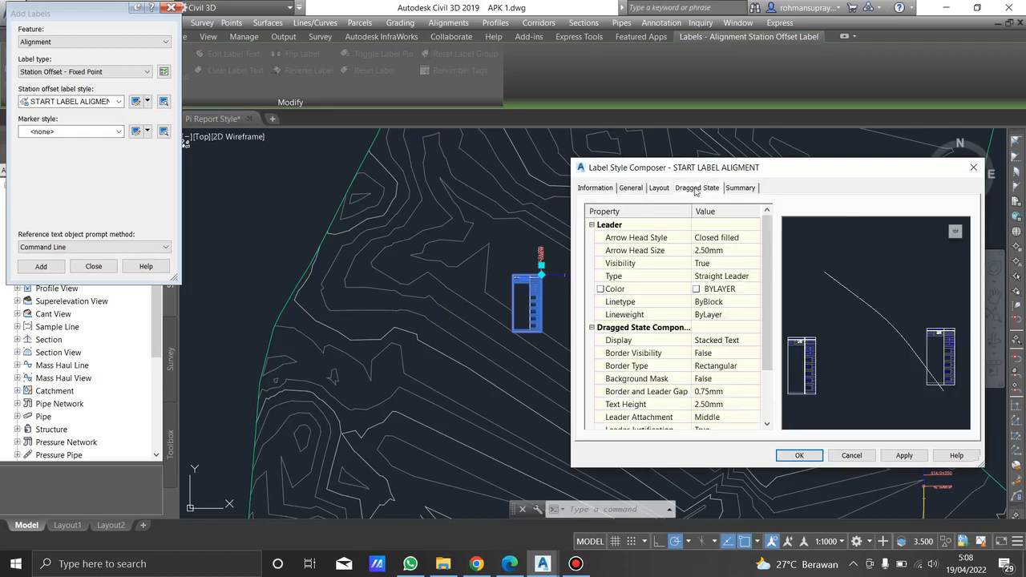
pyautogui.click(726, 263)
pyautogui.click(755, 263)
pyautogui.click(721, 286)
pyautogui.click(729, 353)
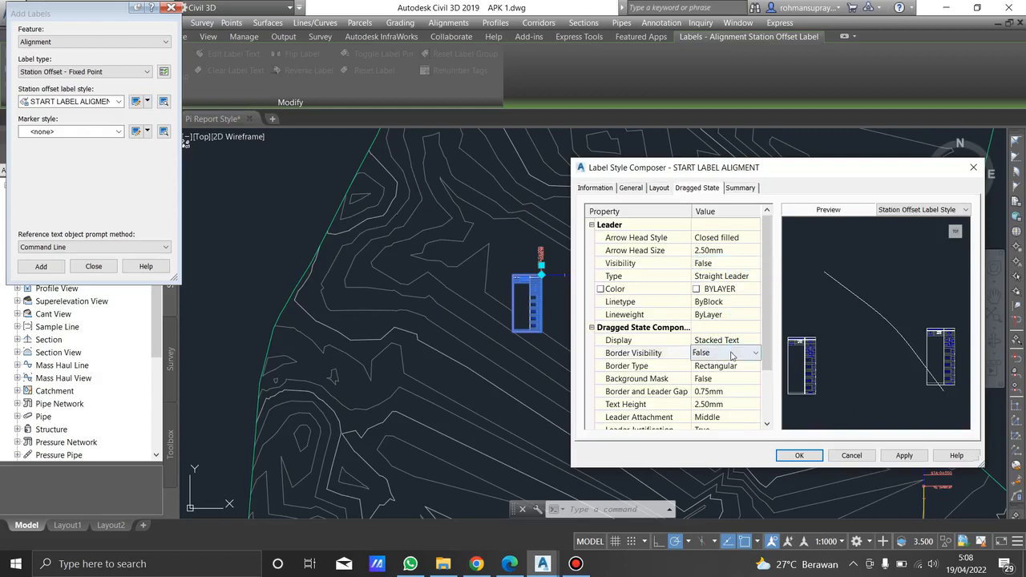
pyautogui.click(729, 352)
pyautogui.click(725, 376)
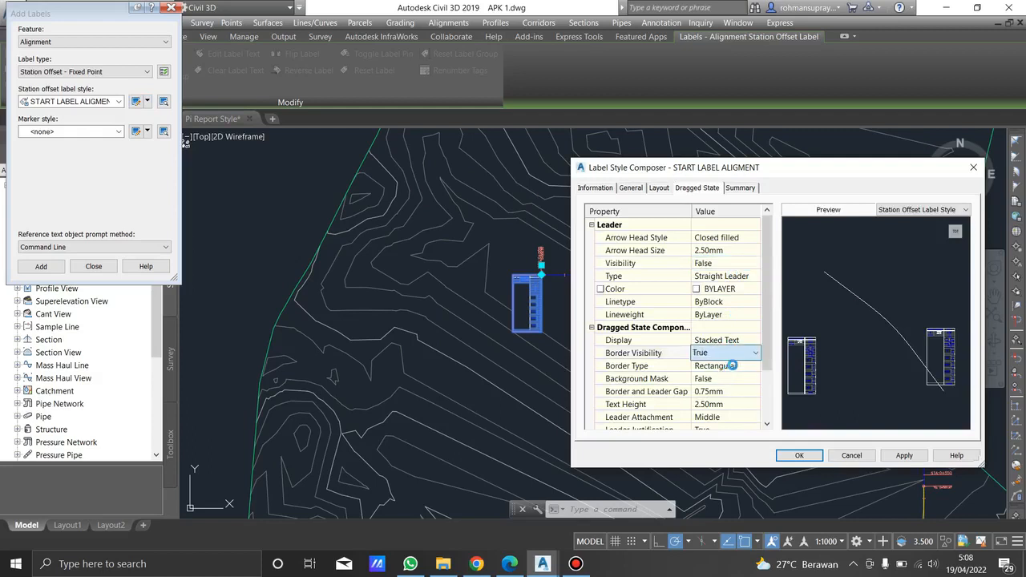
# - Set the dragged-state display to As Composed and leader visibility to True, and save the START LABEL ALIGMENT style
pyautogui.click(739, 340)
pyautogui.click(738, 340)
pyautogui.click(737, 353)
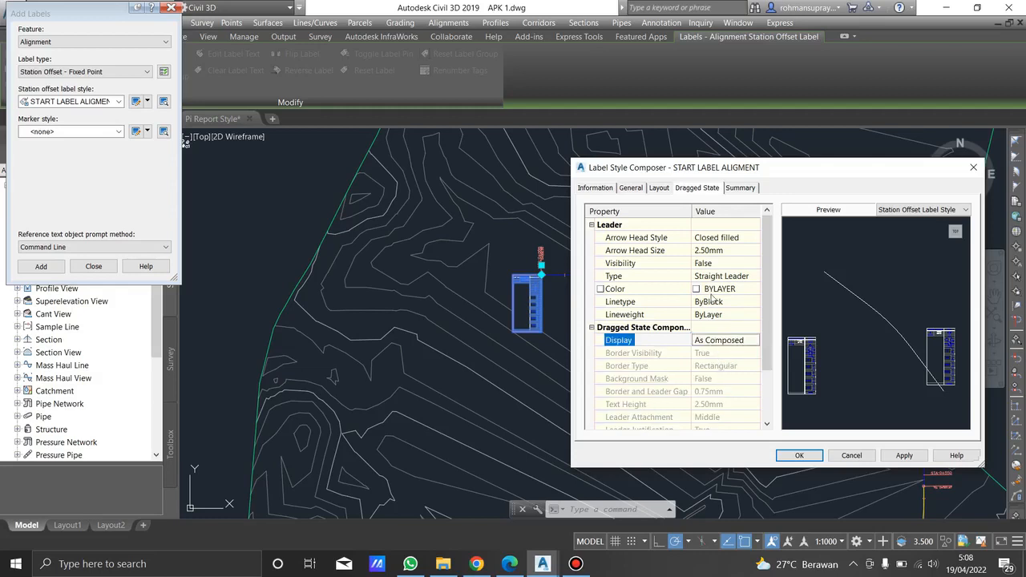
pyautogui.click(726, 263)
pyautogui.click(755, 263)
pyautogui.click(721, 273)
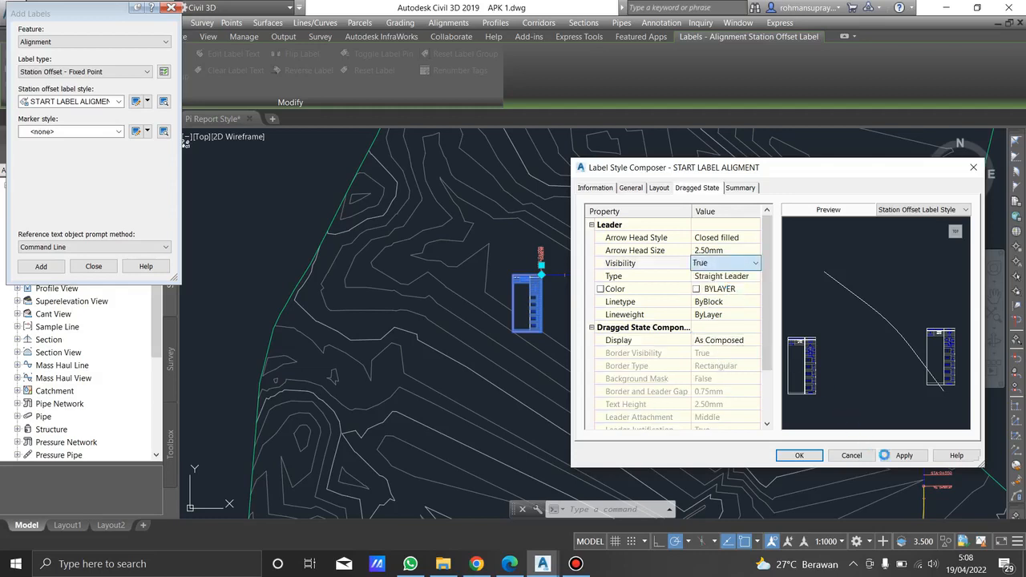
pyautogui.click(800, 455)
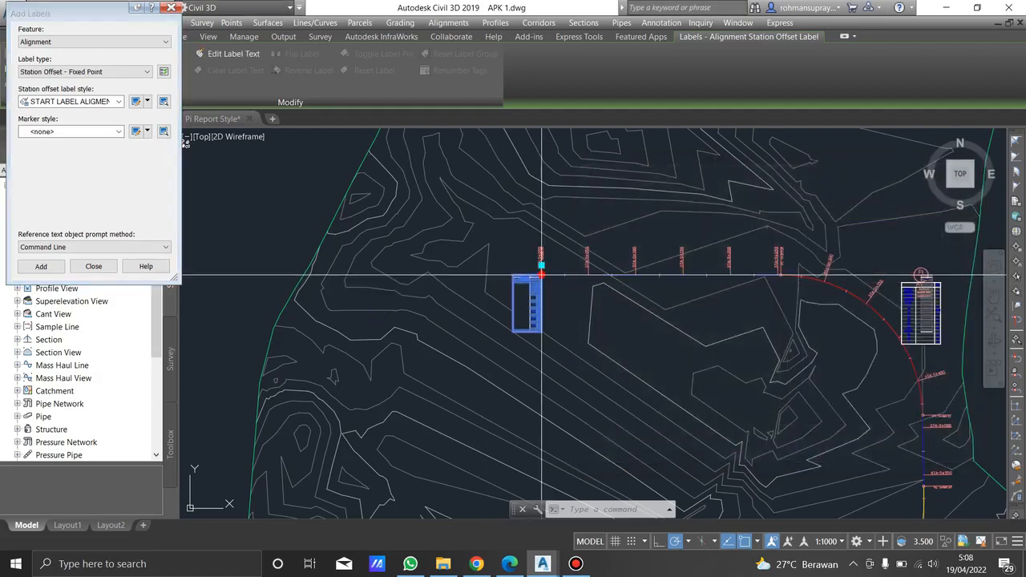
# - Move the start label table from STA 0+000 to the empty area east of the first PI
pyautogui.click(542, 275)
pyautogui.moveTo(392, 343)
pyautogui.mouseDown(button='middle')
pyautogui.moveTo(440, 313)
pyautogui.moveTo(595, 161)
pyautogui.mouseUp(button='middle')
pyautogui.click(366, 284)
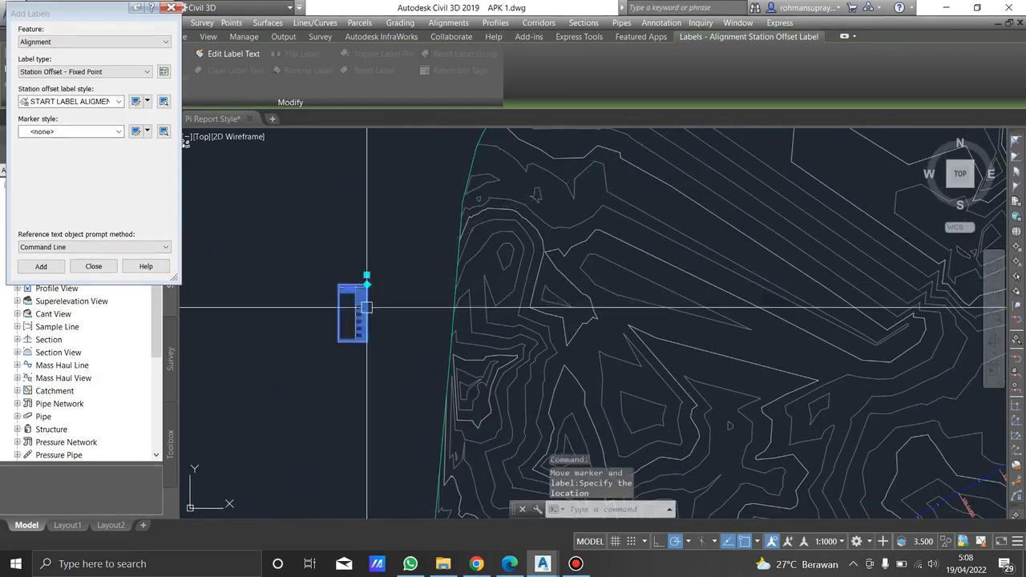
pyautogui.scroll(-2, 378, 288)
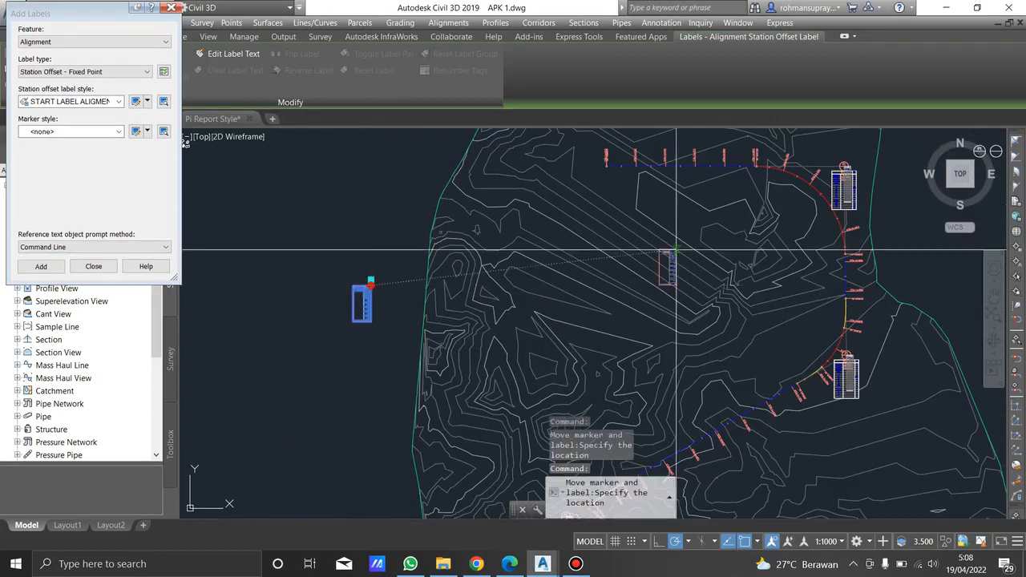
pyautogui.scroll(4, 624, 280)
pyautogui.scroll(5, 625, 280)
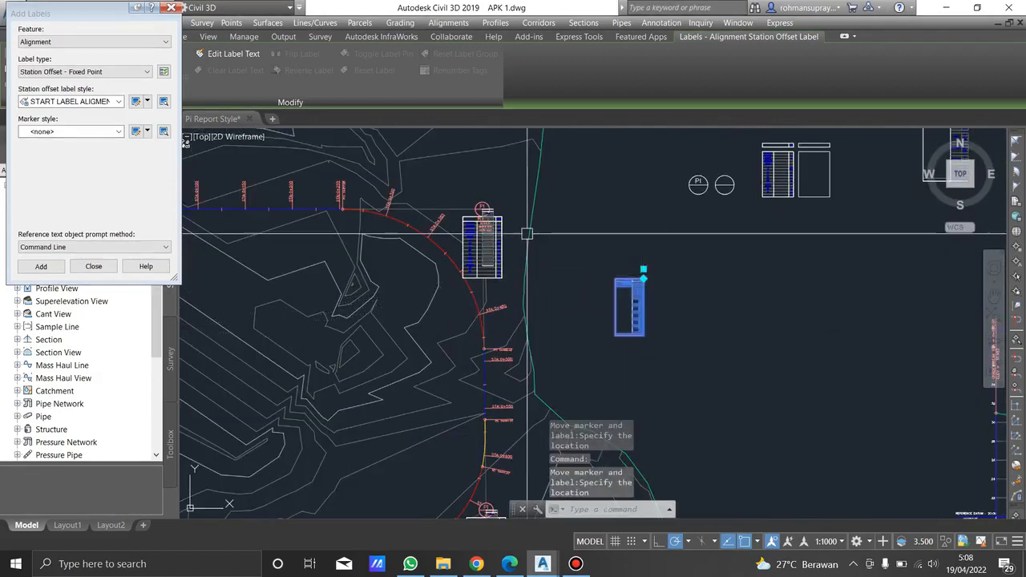
pyautogui.press('Escape')
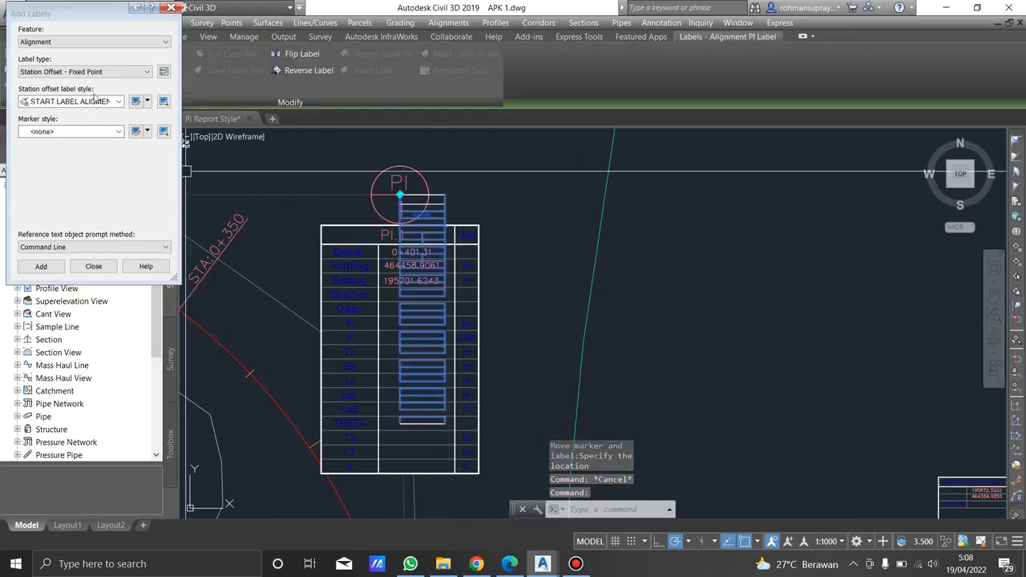
# - Switch the label type to Multiple Point of Intersection and set PI LABEL 2's dragged-state display to As Composed
pyautogui.click(117, 101)
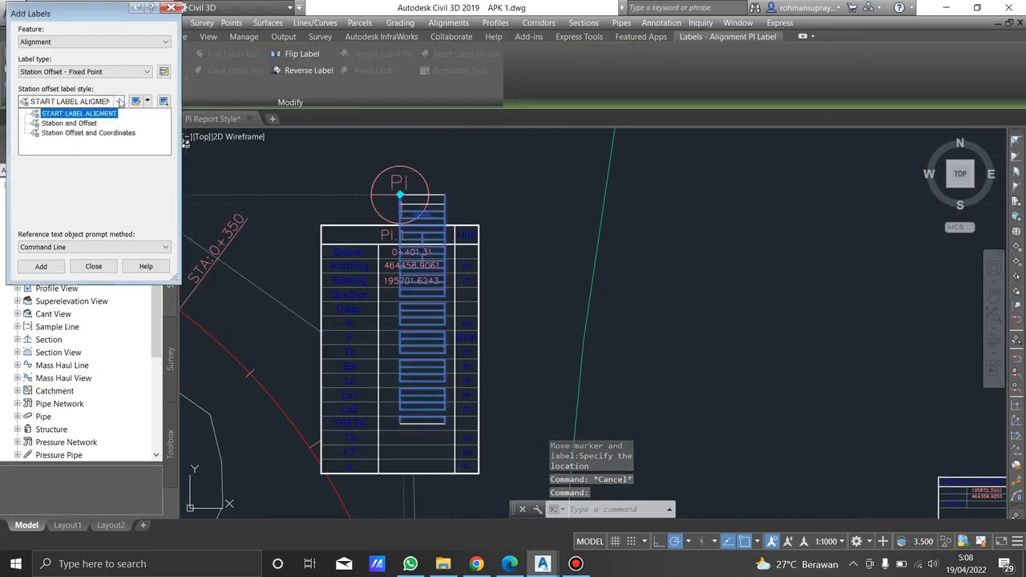
pyautogui.click(96, 71)
pyautogui.click(98, 128)
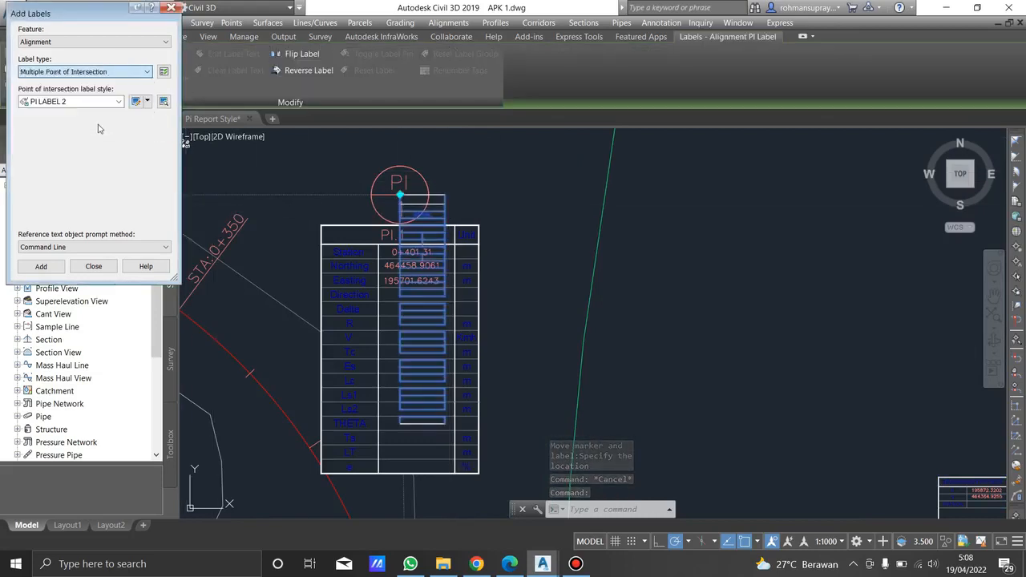
pyautogui.click(134, 101)
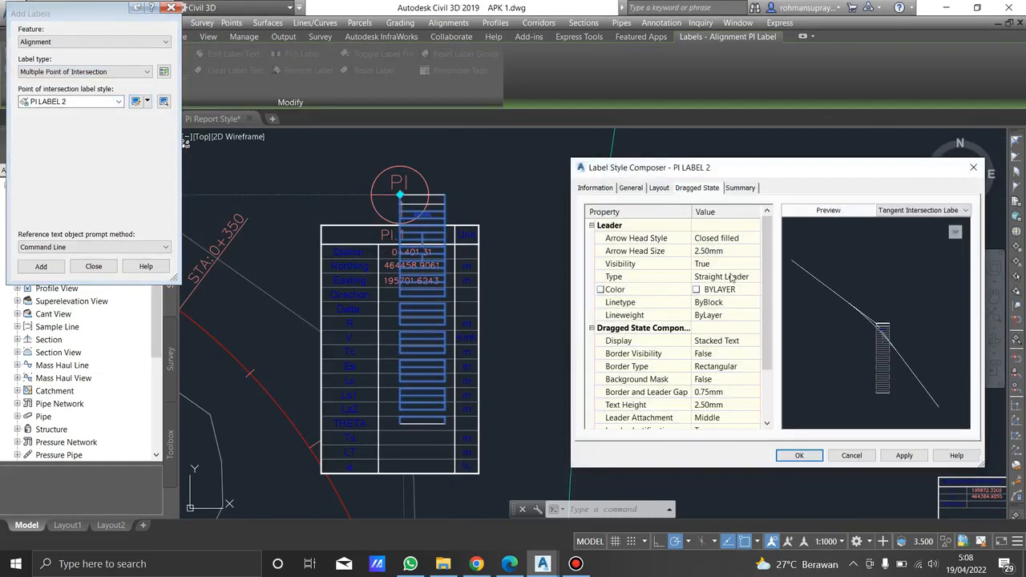
pyautogui.click(730, 340)
pyautogui.click(754, 341)
pyautogui.click(717, 354)
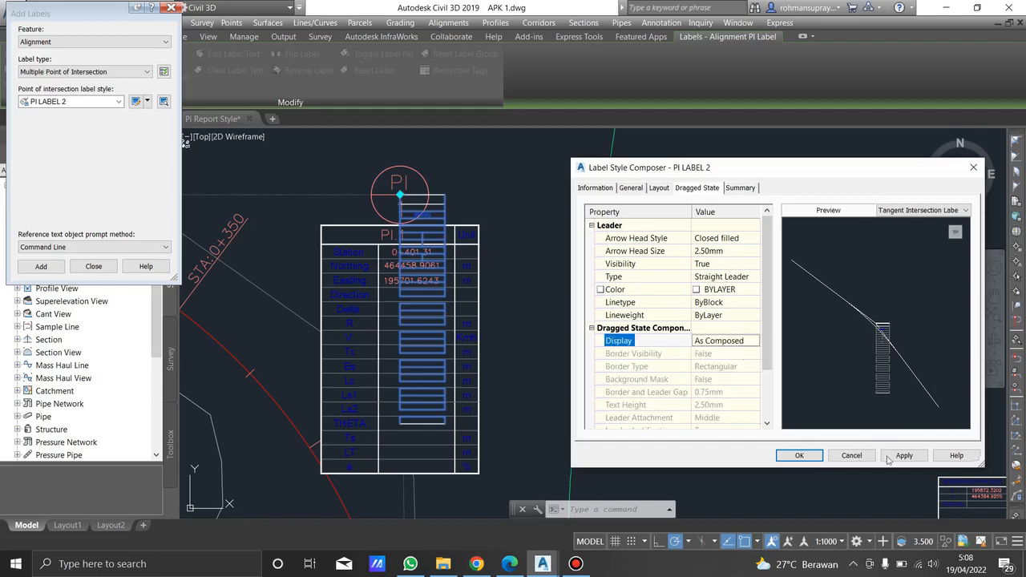
pyautogui.click(799, 455)
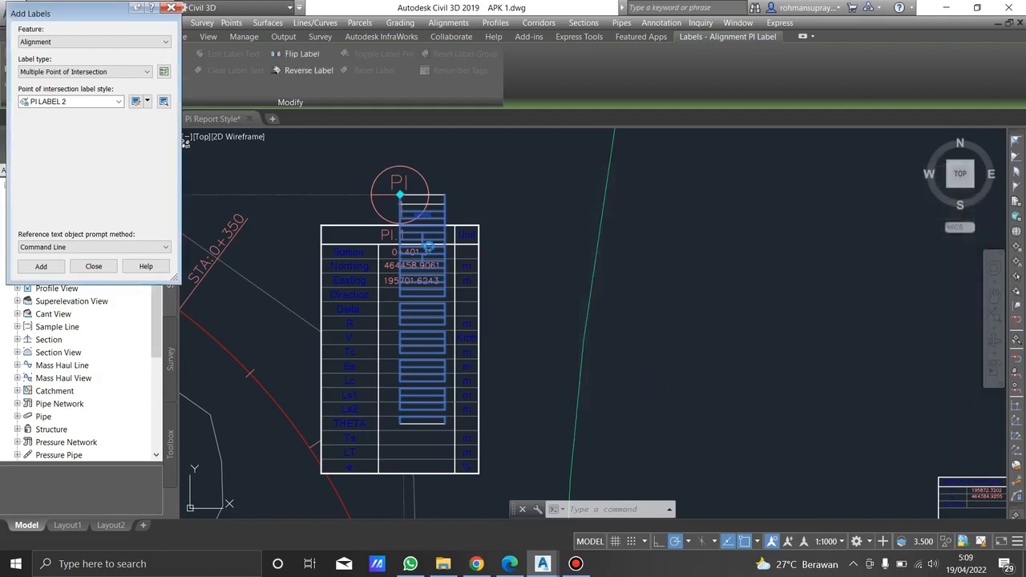
# - Stretch the first PI's PI LABEL 2 column to the top-right corner of the start label table
pyautogui.click(400, 194)
pyautogui.scroll(-4, 400, 194)
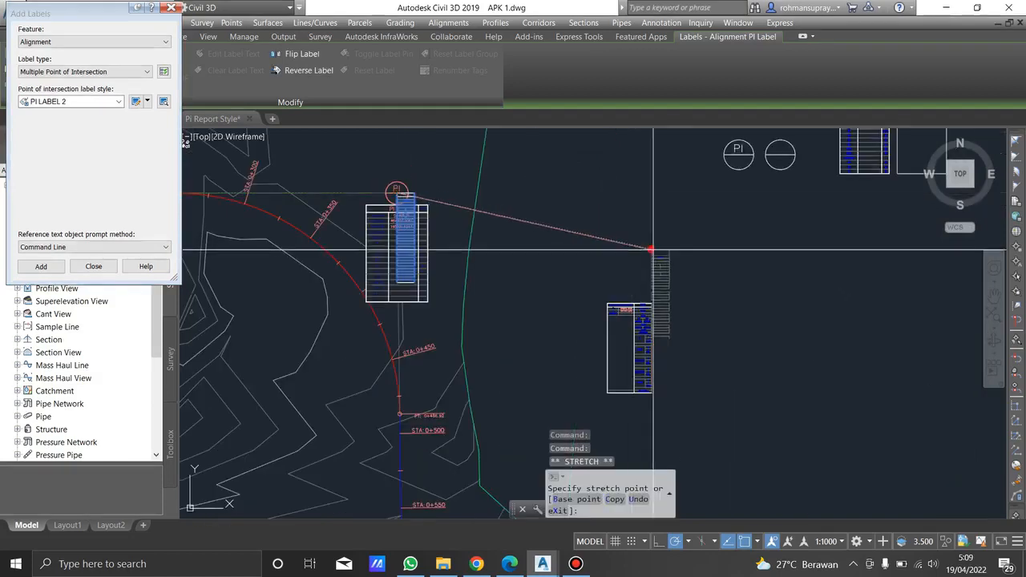
pyautogui.scroll(4, 651, 250)
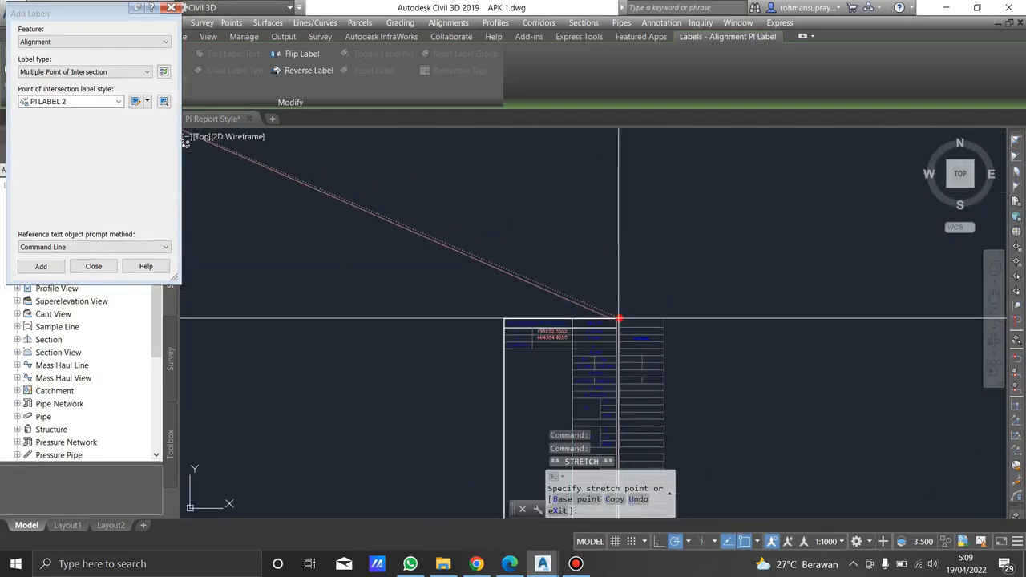
pyautogui.scroll(5, 623, 316)
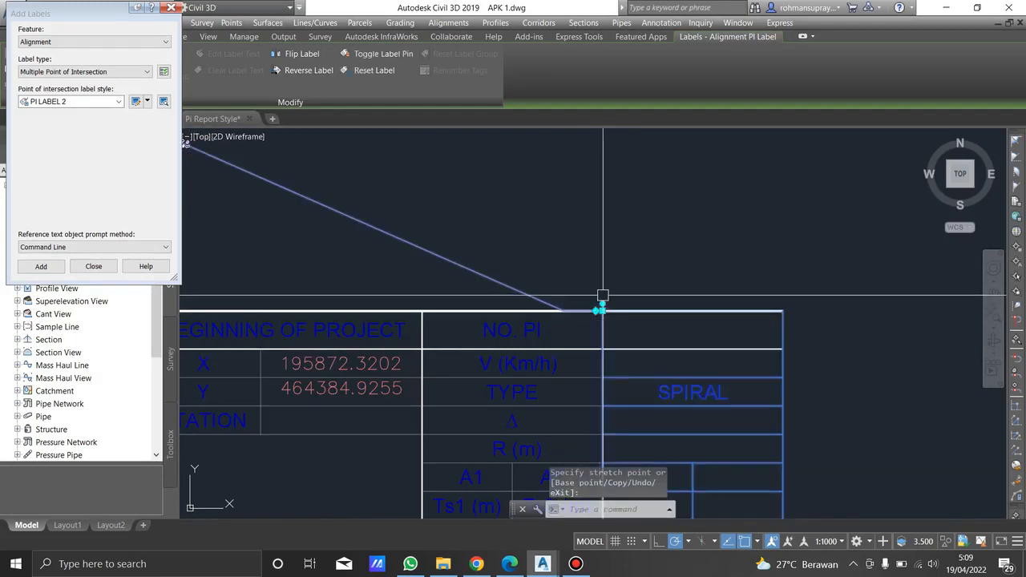
pyautogui.press('Escape')
pyautogui.press('Escape')
pyautogui.scroll(-2, 601, 305)
pyautogui.scroll(-3, 605, 271)
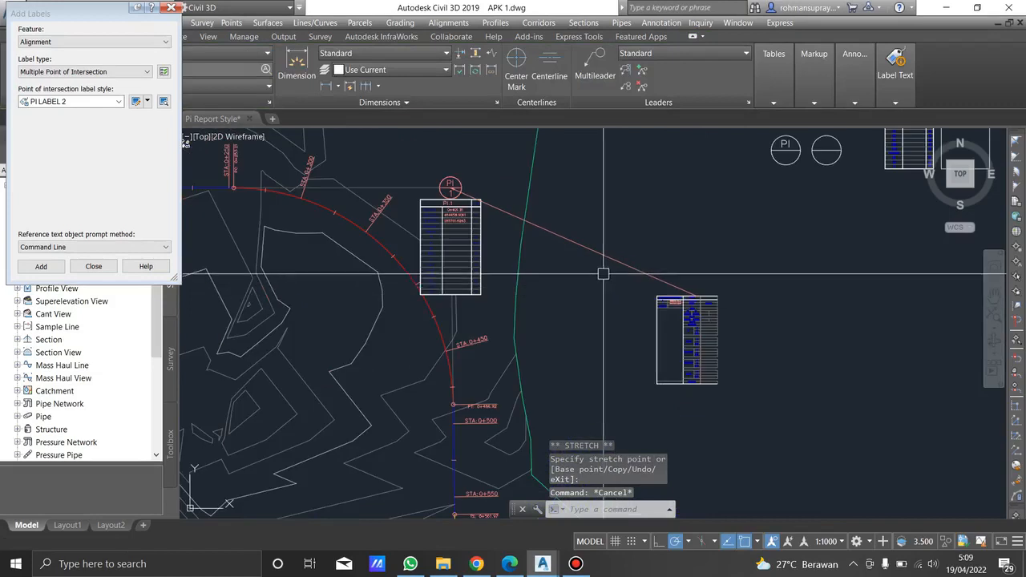
# - Set the dragged-state leader visibility of the PI LABEL 2 style to False and save the style
pyautogui.click(607, 284)
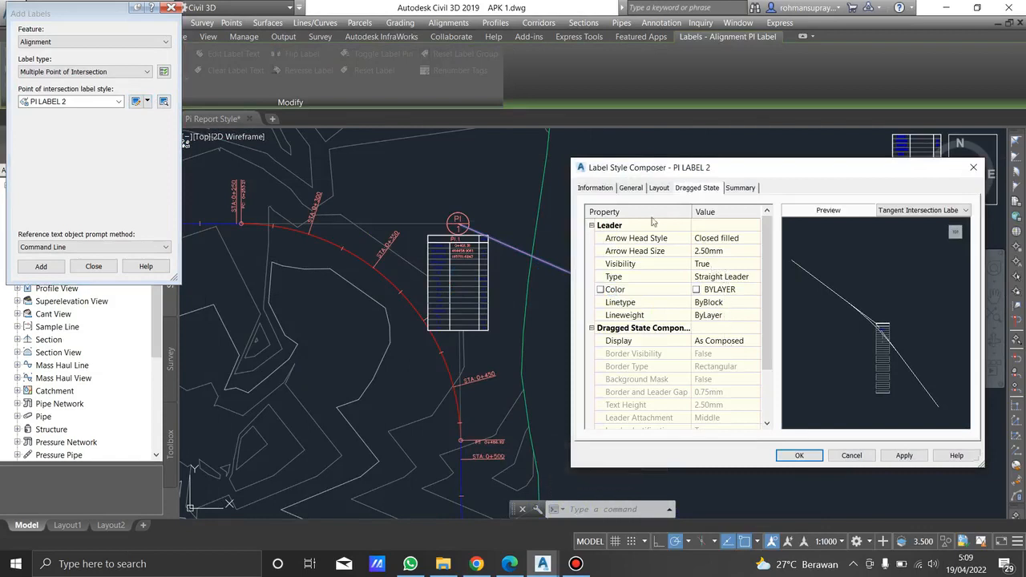
pyautogui.click(659, 190)
pyautogui.scroll(-1, 730, 378)
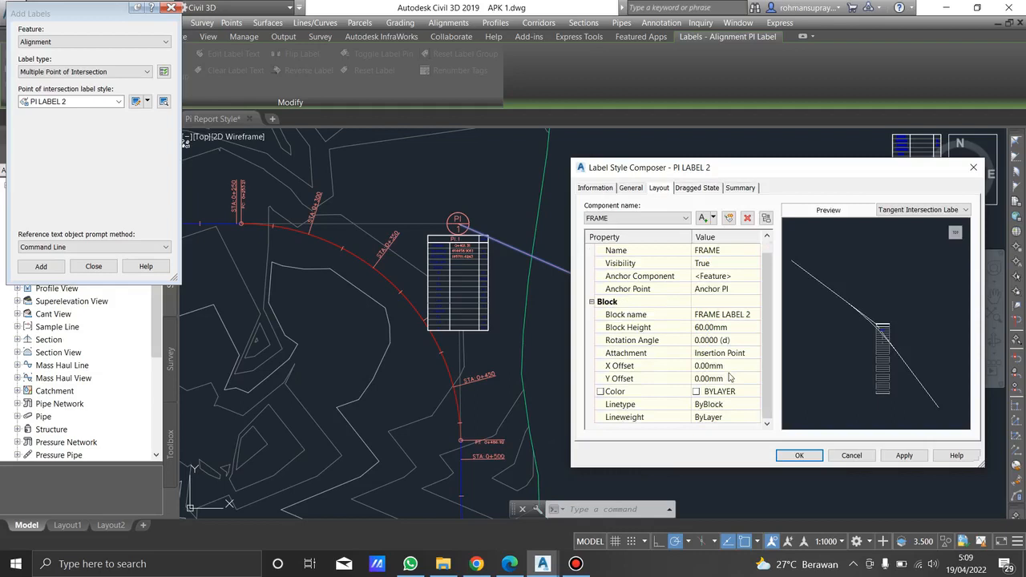
pyautogui.scroll(1, 727, 375)
pyautogui.click(691, 191)
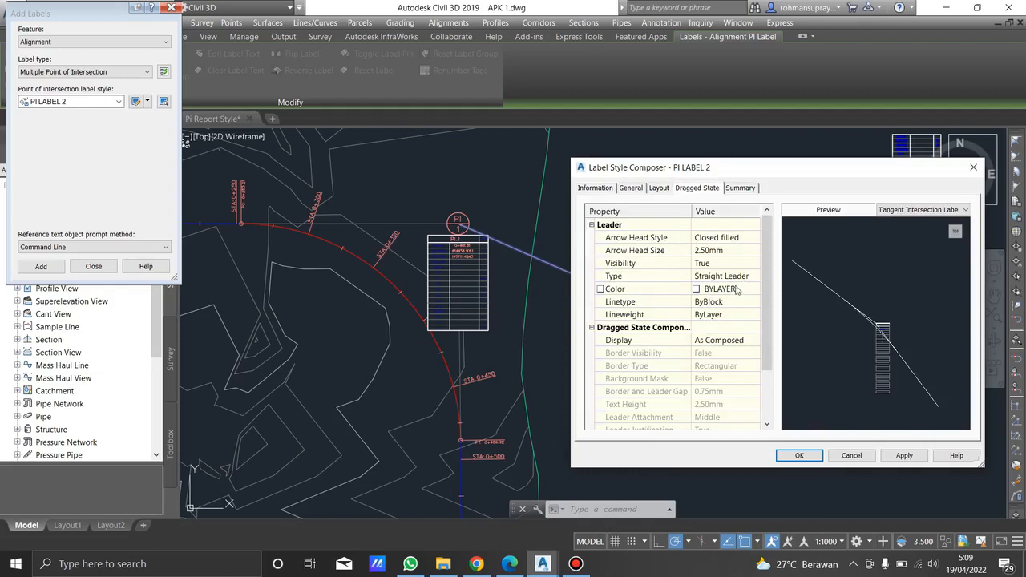
pyautogui.click(739, 276)
pyautogui.click(739, 276)
pyautogui.click(740, 277)
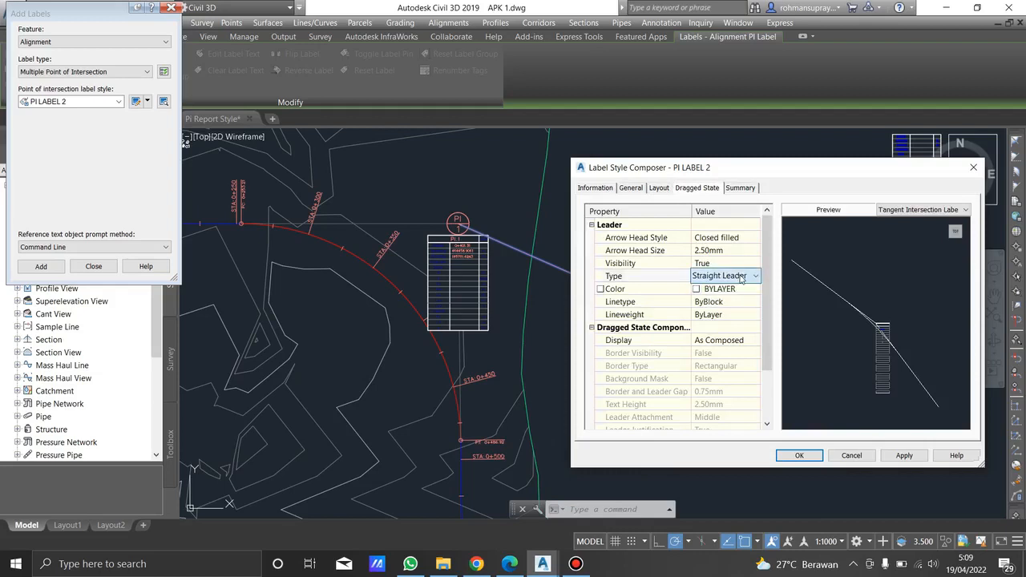
pyautogui.click(738, 263)
pyautogui.click(754, 263)
pyautogui.click(713, 289)
pyautogui.click(900, 458)
pyautogui.click(813, 457)
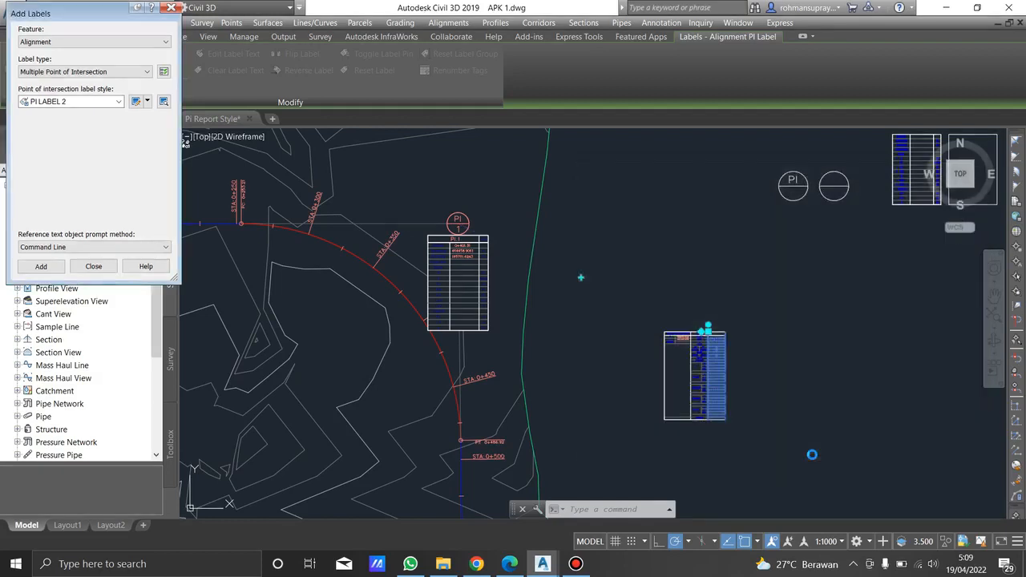
# - Examine the joined table from the BEGINNING OF PROJECT header down to the AZIMUTH row
pyautogui.press('Escape')
pyautogui.scroll(5, 718, 339)
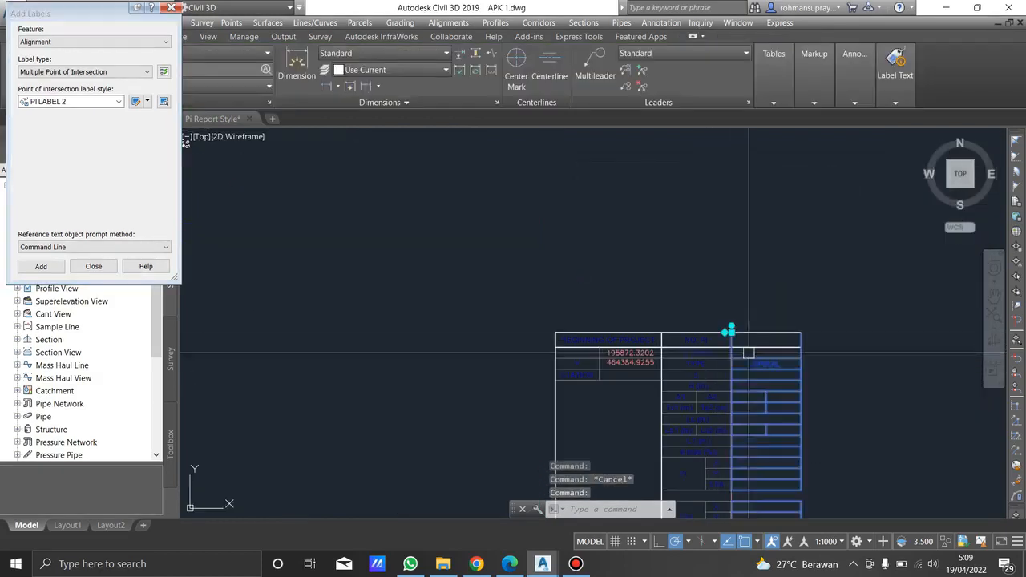
pyautogui.click(722, 340)
pyautogui.scroll(-4, 721, 340)
pyautogui.scroll(4, 719, 357)
pyautogui.press('Escape')
pyautogui.scroll(4, 720, 357)
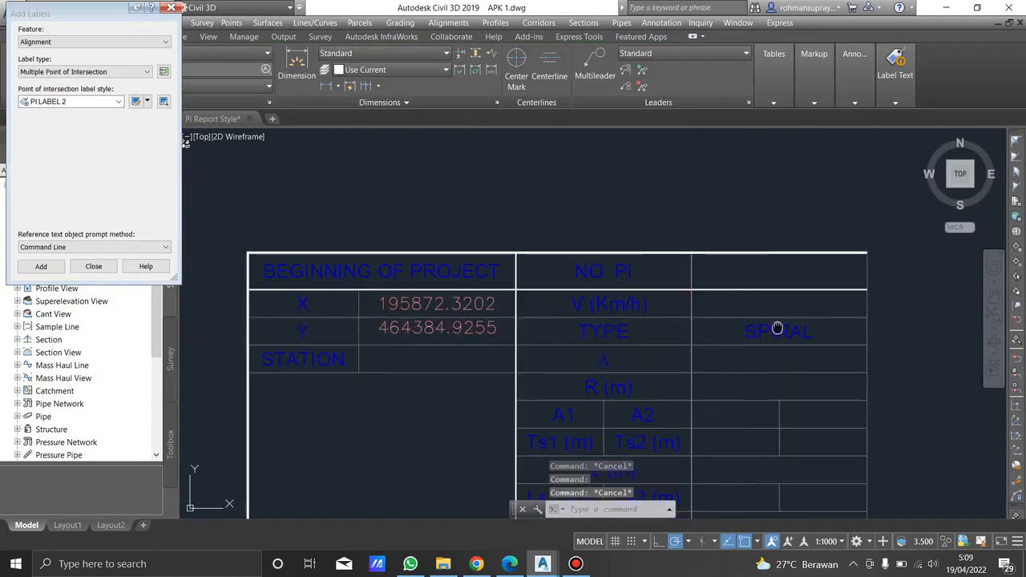
pyautogui.scroll(-4, 664, 274)
pyautogui.scroll(-3, 682, 337)
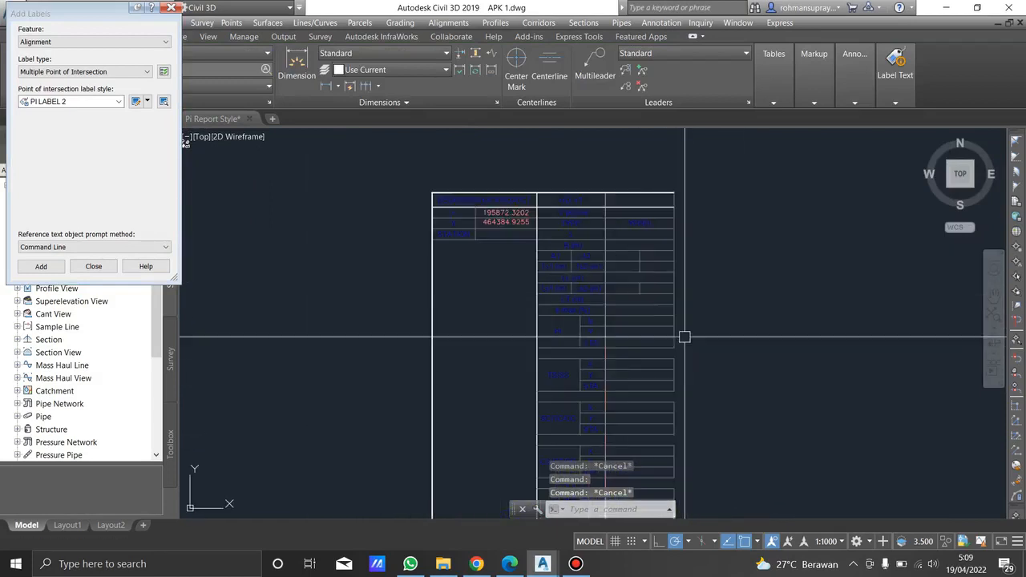
pyautogui.scroll(5, 619, 401)
pyautogui.scroll(5, 619, 401)
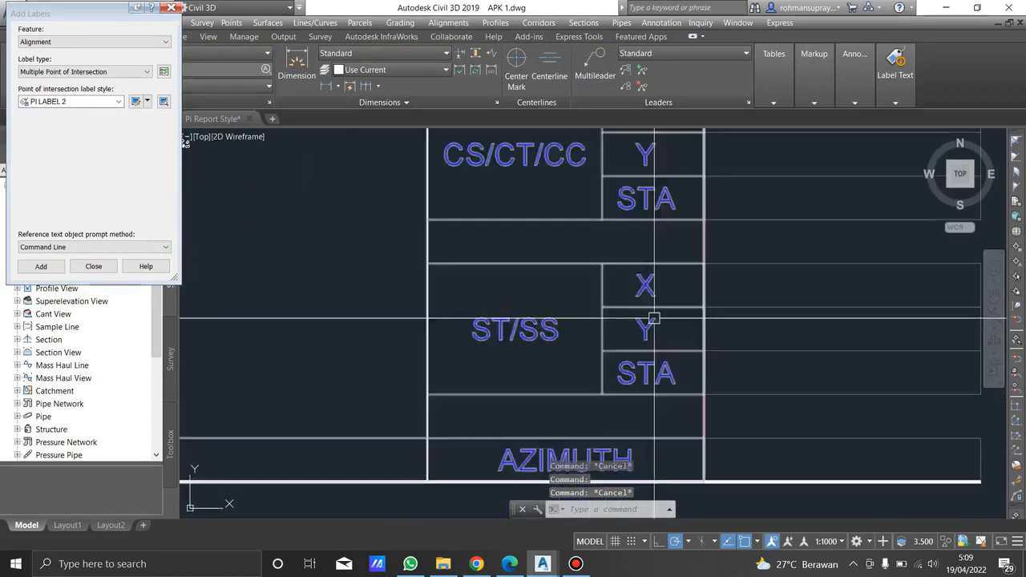
pyautogui.scroll(-3, 641, 360)
pyautogui.scroll(1, 664, 355)
pyautogui.moveTo(664, 355); pyautogui.dragTo(657, 300, button='middle')
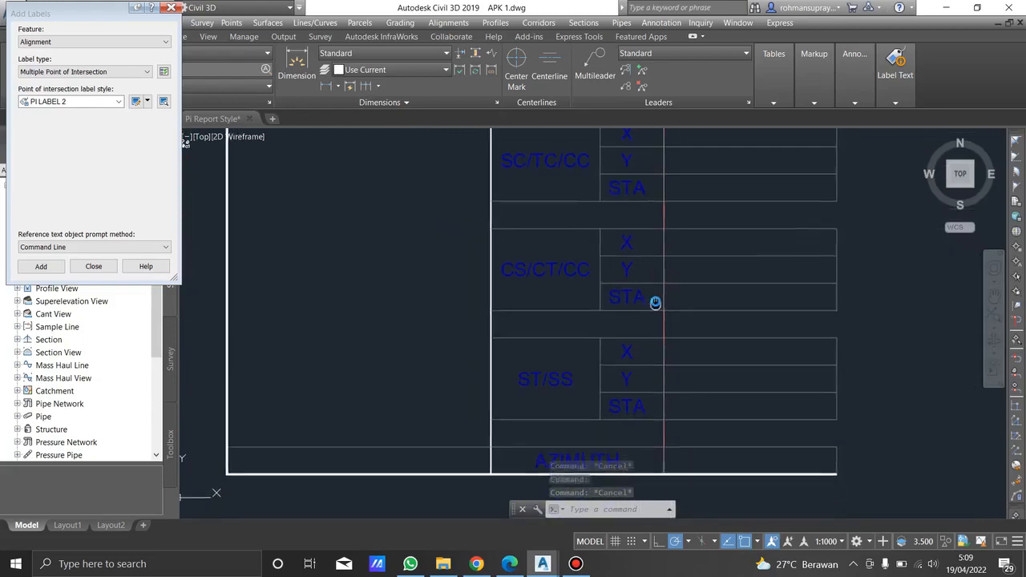
# - Compare the table's PI to AZIMUTH rows with the content list in the Standar Geometrik Alinyemen PDF in Edge
pyautogui.click(510, 564)
pyautogui.scroll(2, 741, 366)
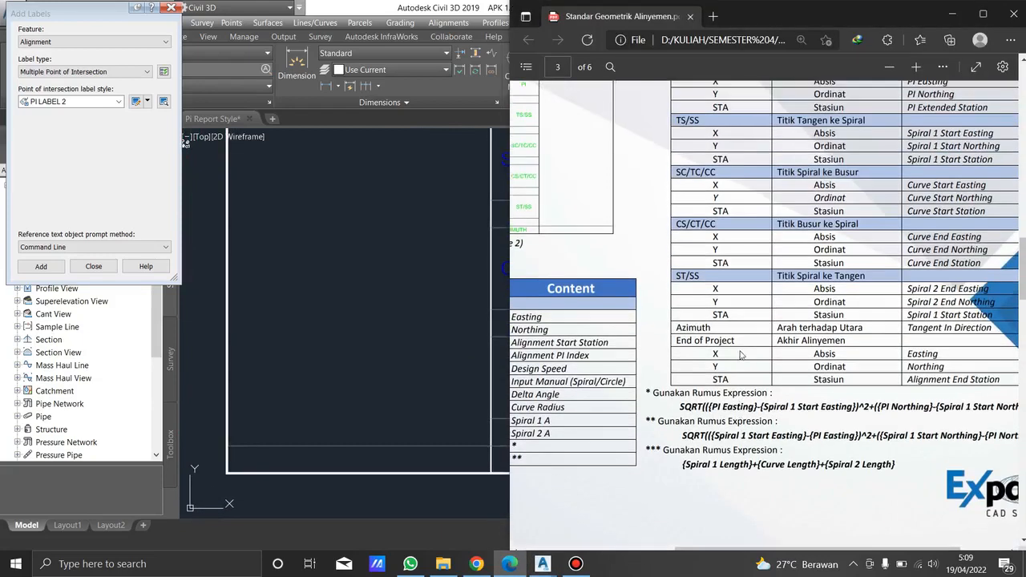
pyautogui.scroll(4, 798, 372)
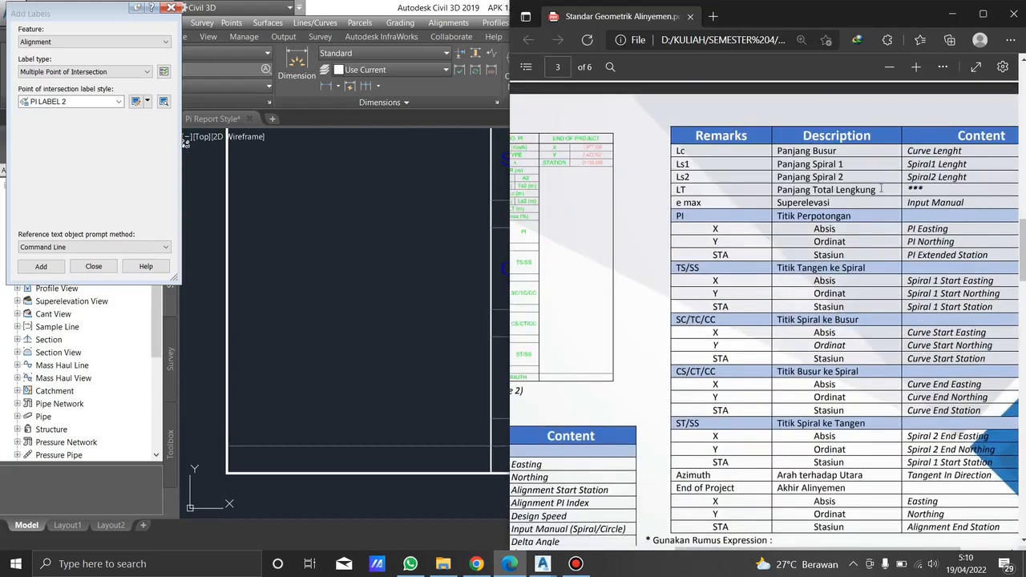
pyautogui.hotkey('alt', 'Tab')
pyautogui.scroll(-4, 652, 435)
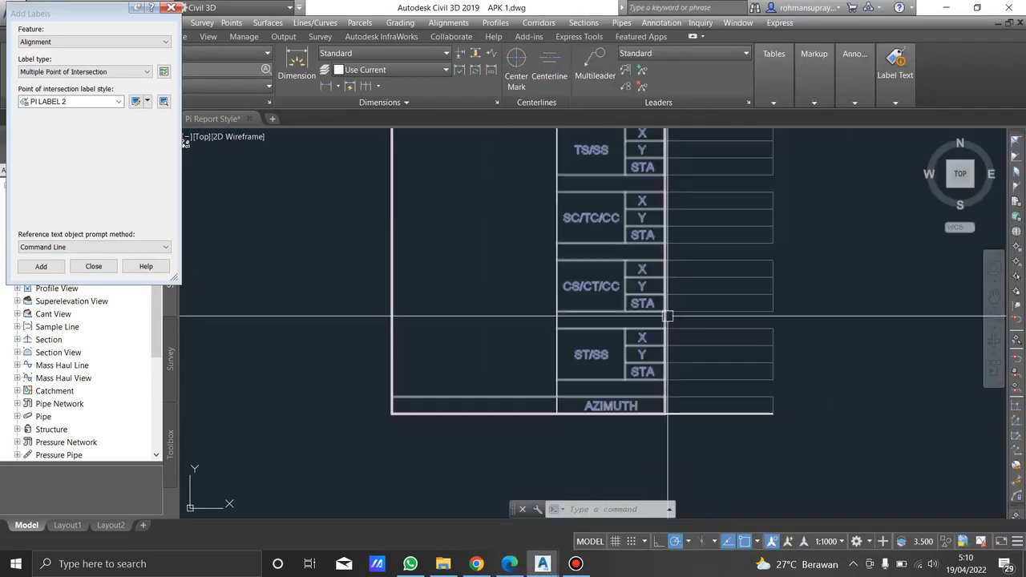
pyautogui.scroll(3, 633, 295)
pyautogui.moveTo(554, 397)
pyautogui.mouseDown(button='middle')
pyautogui.moveTo(551, 249)
pyautogui.moveTo(561, 244)
pyautogui.mouseUp(button='middle')
pyautogui.scroll(-2, 614, 310)
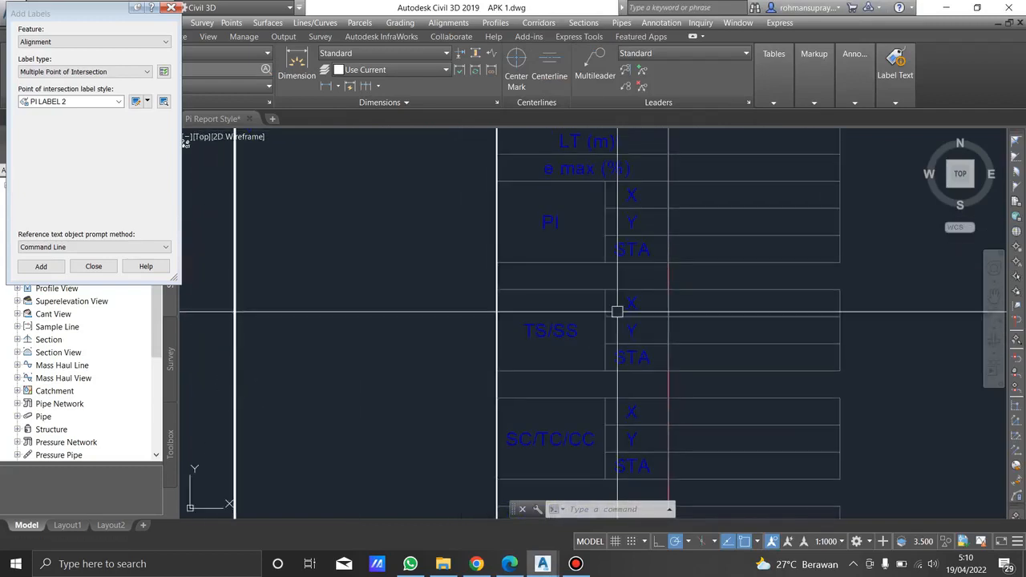
pyautogui.scroll(-2, 617, 396)
pyautogui.moveTo(599, 471); pyautogui.dragTo(603, 401, button='middle')
pyautogui.scroll(2, 603, 401)
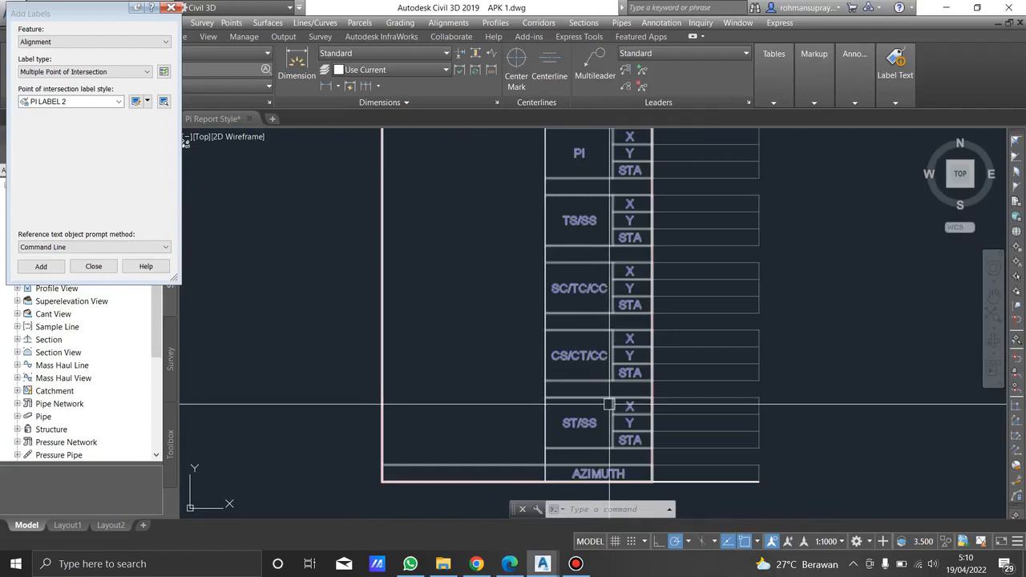
# - Switch to the PDF in Edge and study the S-C-S PI Report (Style 2) table and its remarks, descriptions and content
pyautogui.click(510, 563)
pyautogui.scroll(-2, 731, 385)
pyautogui.keyDown('ctrl'); pyautogui.scroll(-3, 740, 380); pyautogui.keyUp('ctrl')
pyautogui.scroll(-8, 739, 380)
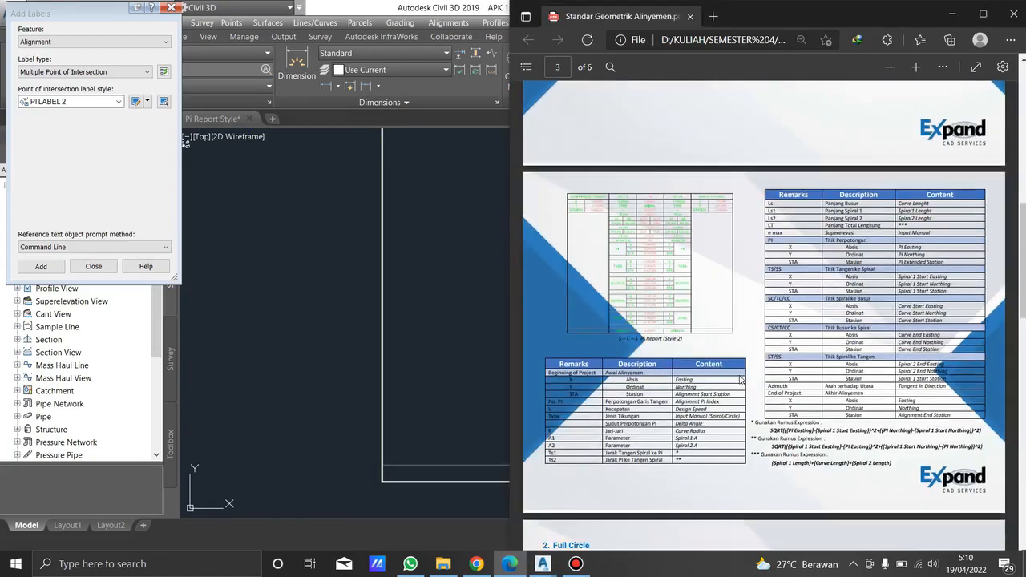
pyautogui.scroll(10, 742, 378)
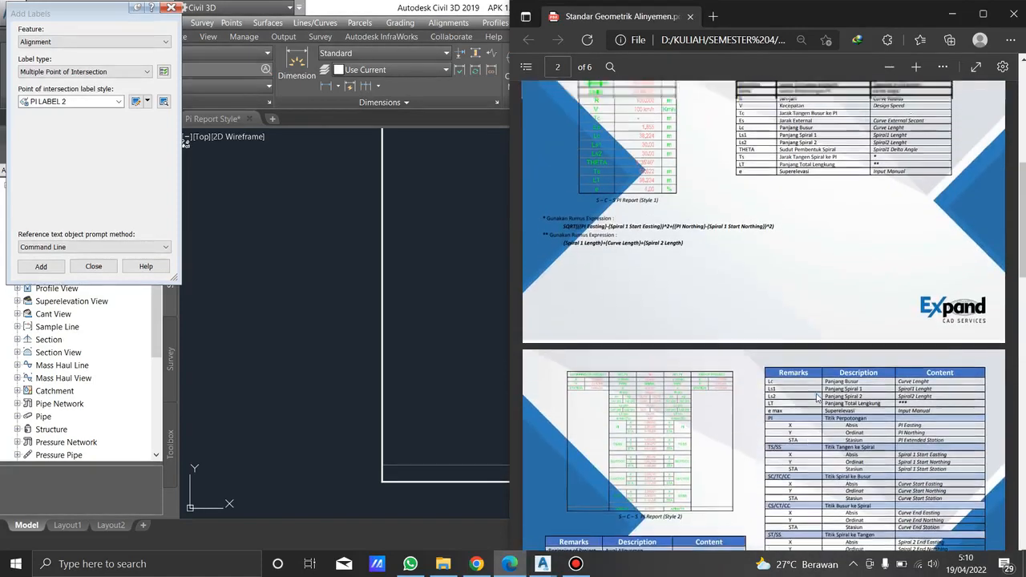
pyautogui.scroll(1, 807, 418)
pyautogui.scroll(-4, 879, 406)
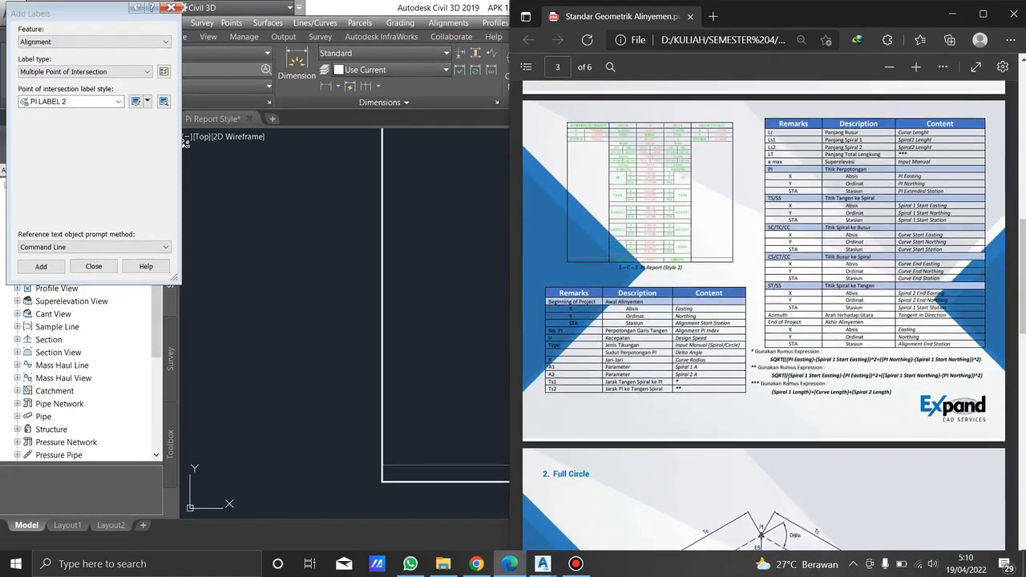
pyautogui.keyDown('ctrl'); pyautogui.scroll(1, 789, 367); pyautogui.keyUp('ctrl')
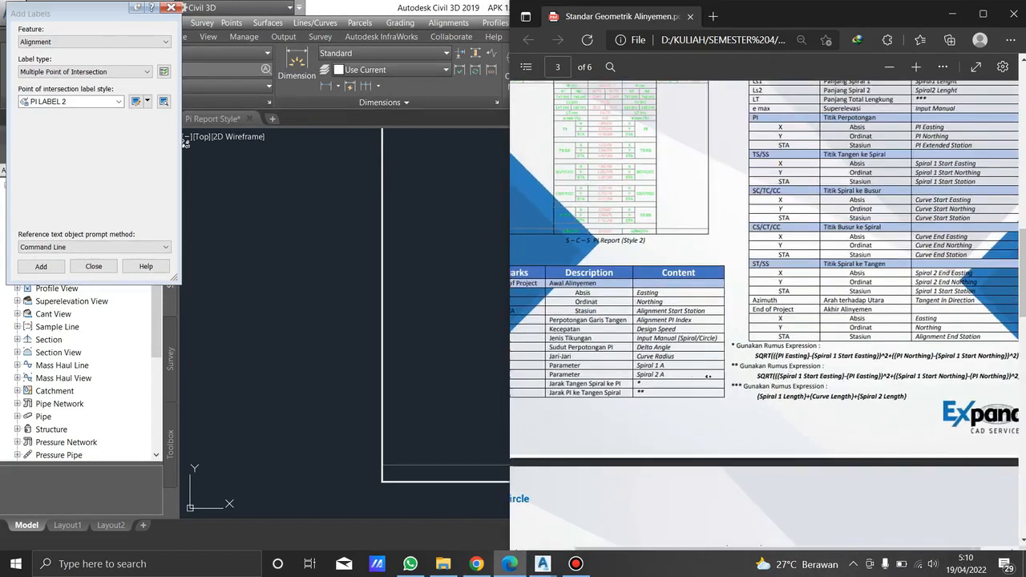
pyautogui.hscroll(-2, 710, 384)
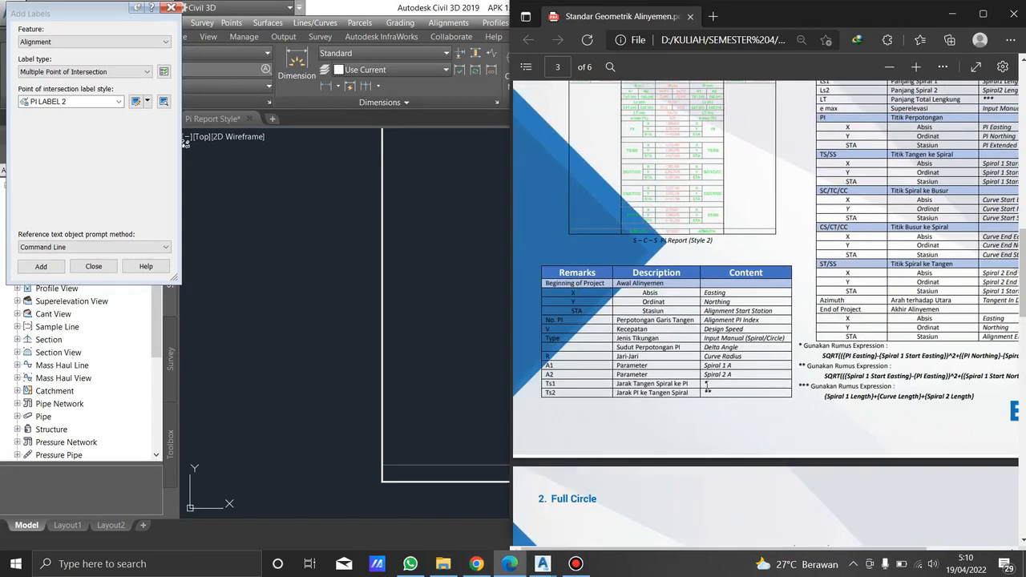
pyautogui.keyDown('ctrl'); pyautogui.scroll(3, 682, 380); pyautogui.keyUp('ctrl')
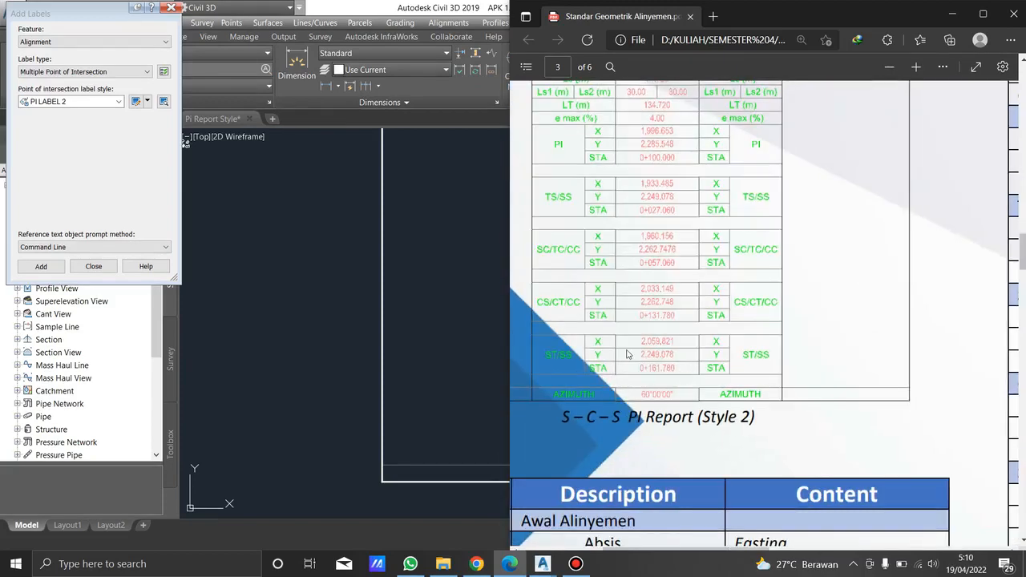
pyautogui.keyDown('ctrl'); pyautogui.scroll(-3, 627, 355); pyautogui.keyUp('ctrl')
pyautogui.keyDown('ctrl'); pyautogui.scroll(3, 946, 256); pyautogui.keyUp('ctrl')
pyautogui.keyDown('ctrl'); pyautogui.scroll(-1, 770, 353); pyautogui.keyUp('ctrl')
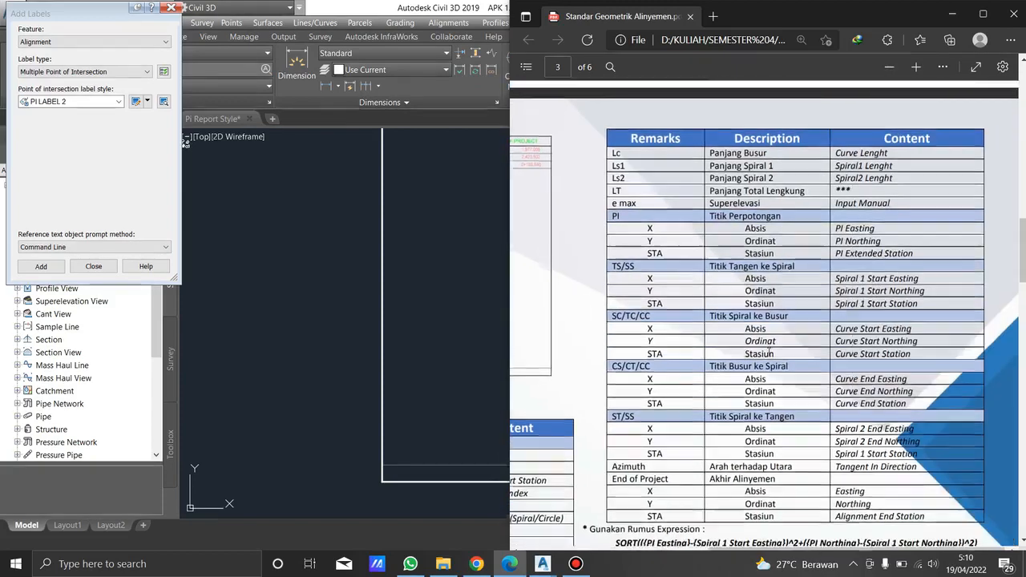
pyautogui.scroll(-3, 769, 352)
pyautogui.scroll(1, 768, 351)
pyautogui.hscroll(-2, 638, 326)
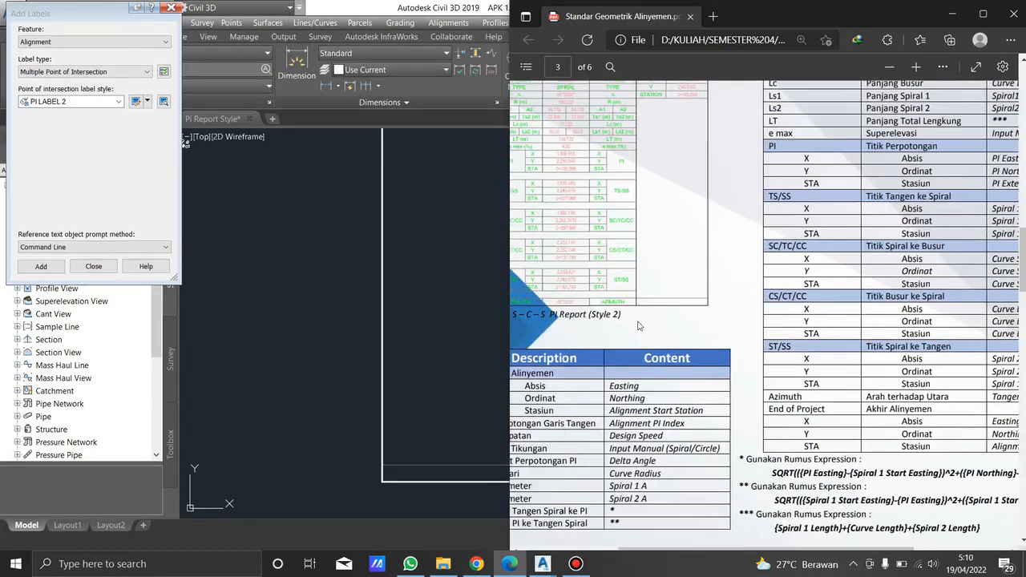
pyautogui.hscroll(-1, 589, 319)
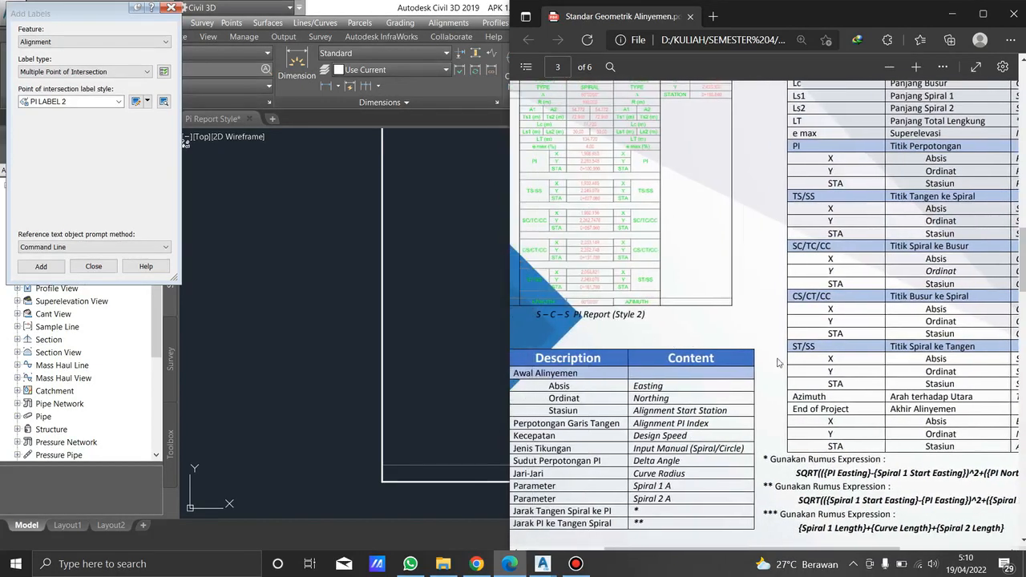
pyautogui.hscroll(2, 776, 363)
pyautogui.hscroll(-1, 782, 351)
pyautogui.hscroll(-3, 695, 328)
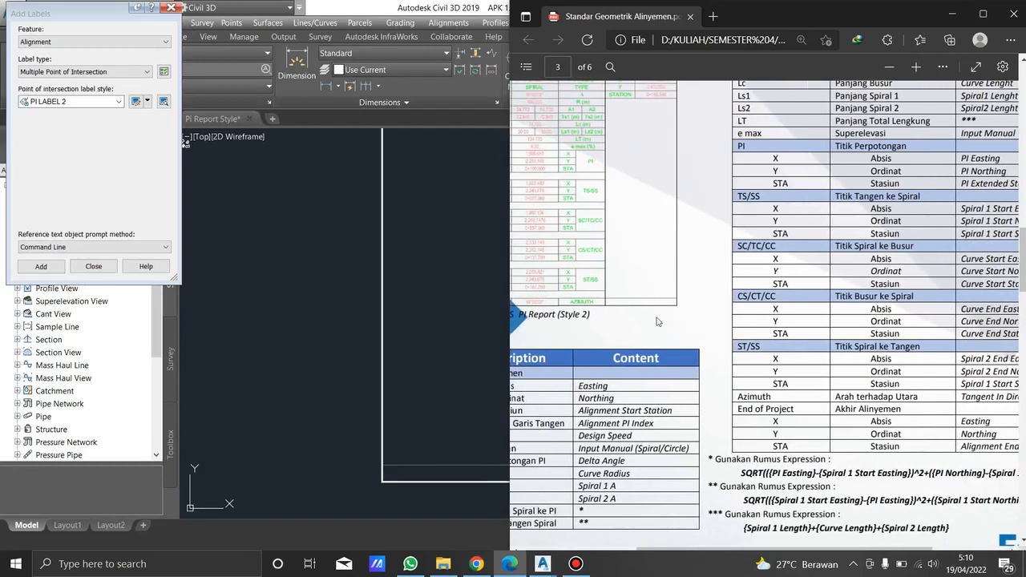
pyautogui.keyDown('ctrl'); pyautogui.scroll(3, 568, 187); pyautogui.keyUp('ctrl')
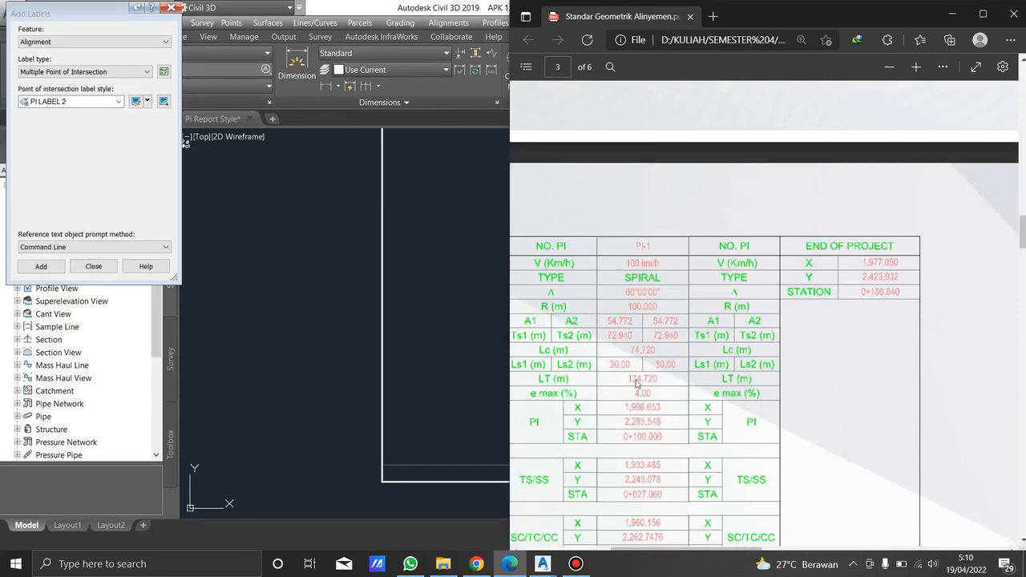
# - Return to the Civil 3D drawing and examine the joined table's empty cells and the PI LABEL 2 column at the second PI
pyautogui.click(452, 362)
pyautogui.scroll(-2, 562, 320)
pyautogui.scroll(5, 541, 285)
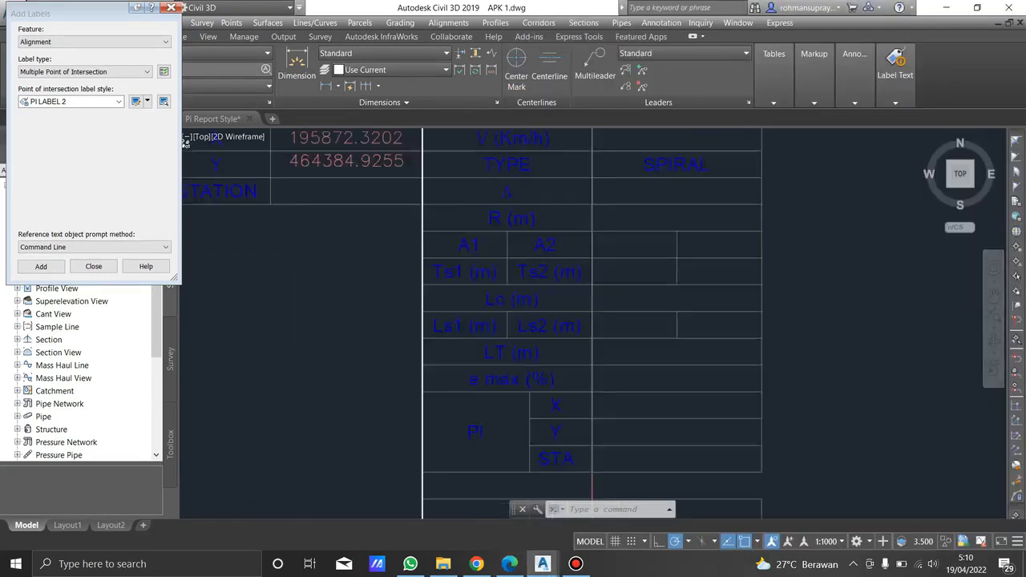
pyautogui.scroll(-2, 541, 287)
pyautogui.click(531, 335)
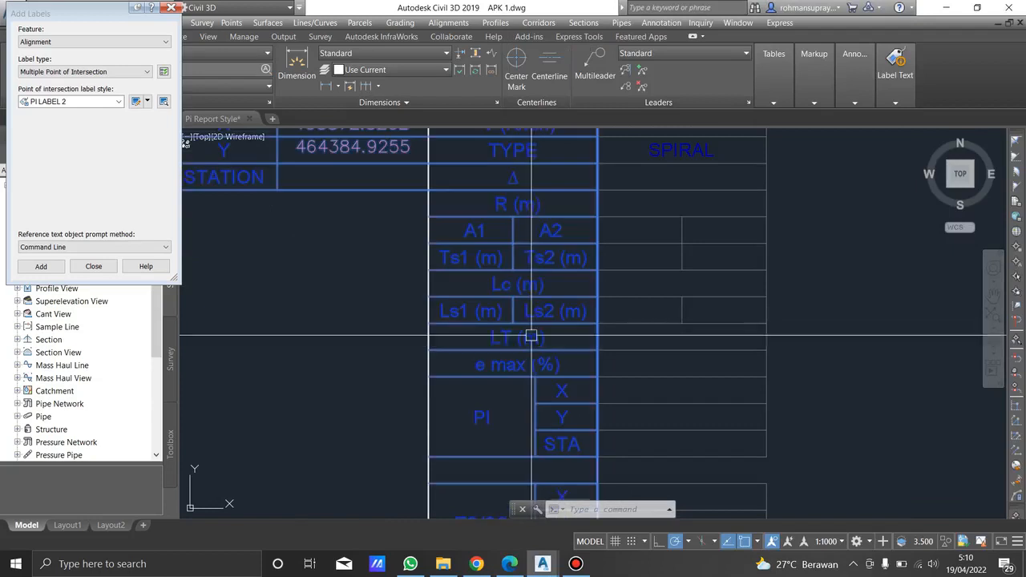
pyautogui.press('Escape')
pyautogui.press('Escape')
pyautogui.scroll(-3, 609, 340)
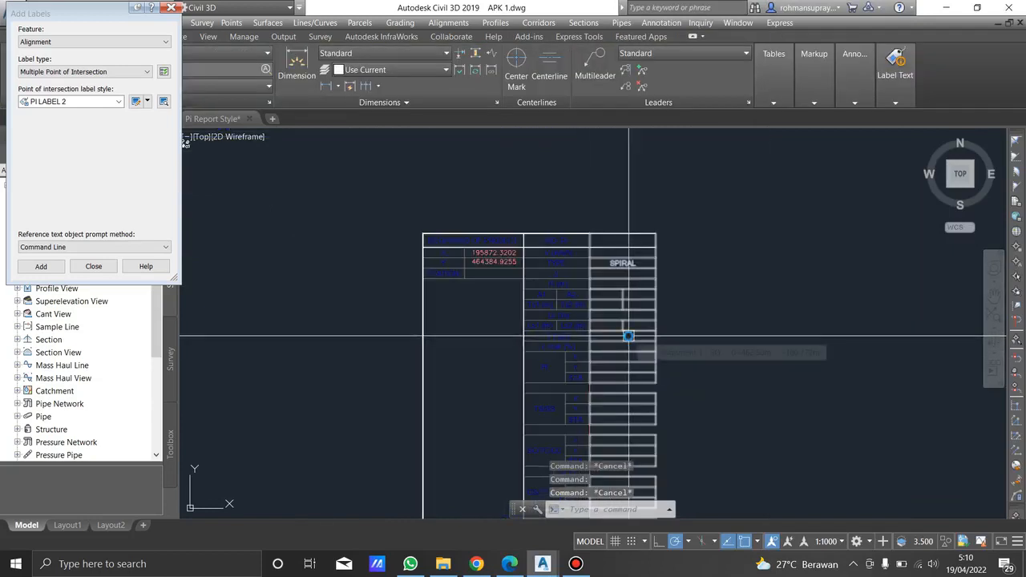
pyautogui.scroll(-2, 631, 338)
pyautogui.moveTo(496, 324); pyautogui.dragTo(805, 361, button='middle')
pyautogui.scroll(-5, 694, 329)
pyautogui.moveTo(624, 470); pyautogui.dragTo(632, 230, button='middle')
pyautogui.scroll(7, 609, 283)
pyautogui.scroll(4, 609, 283)
pyautogui.moveTo(691, 189); pyautogui.dragTo(621, 280, button='middle')
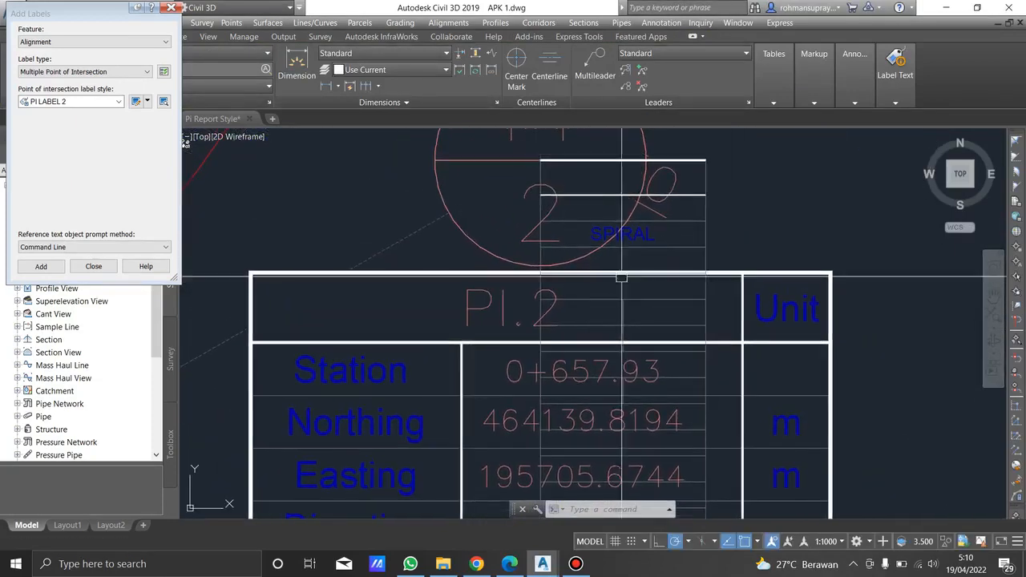
pyautogui.scroll(-2, 642, 246)
pyautogui.moveTo(642, 246); pyautogui.dragTo(586, 222, button='middle')
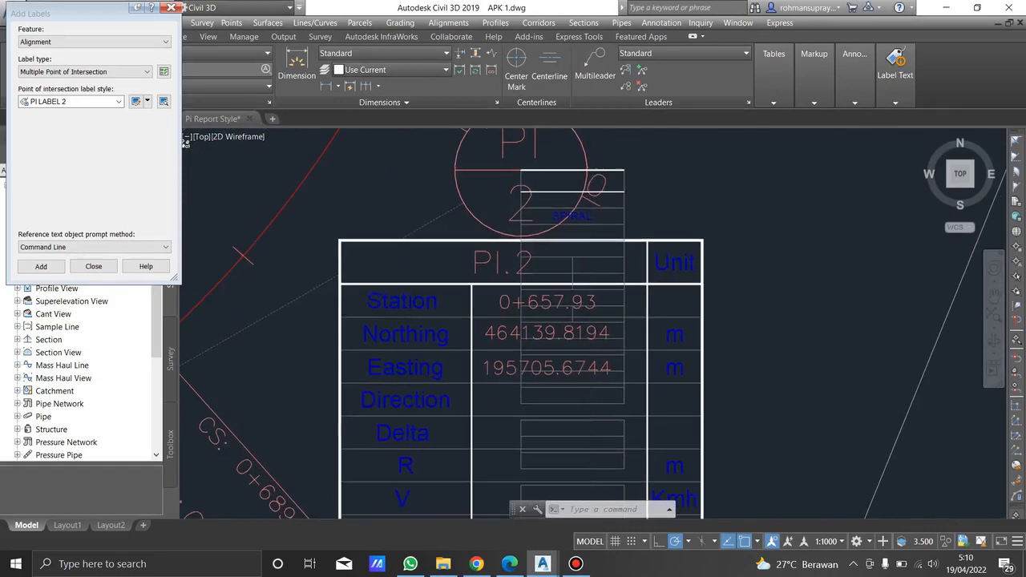
# - Edit the PI LABEL 2 style's layout, duplicate its FRAME component and name the copy WIPEOUT
pyautogui.click(137, 102)
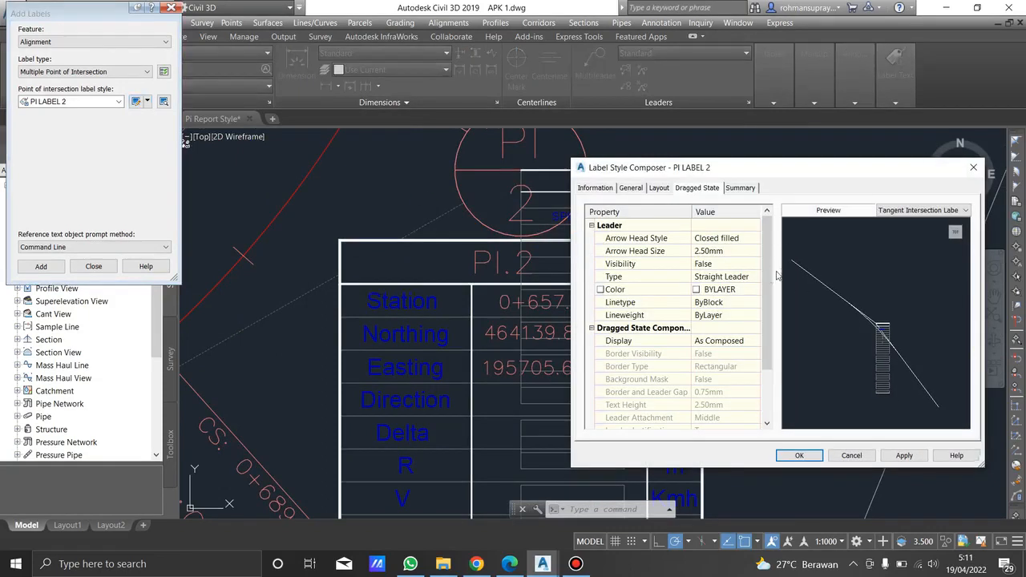
pyautogui.click(659, 189)
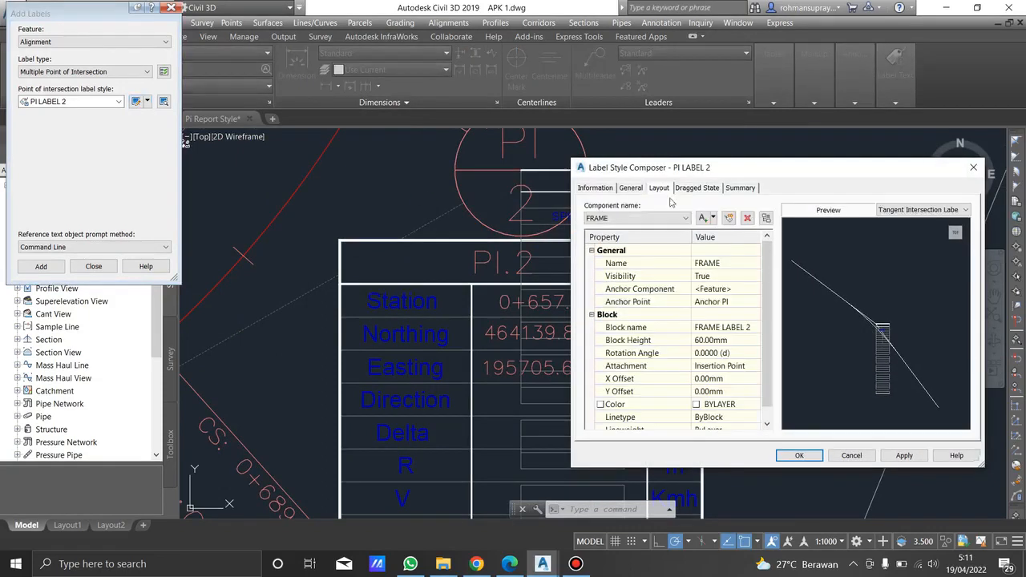
pyautogui.click(714, 221)
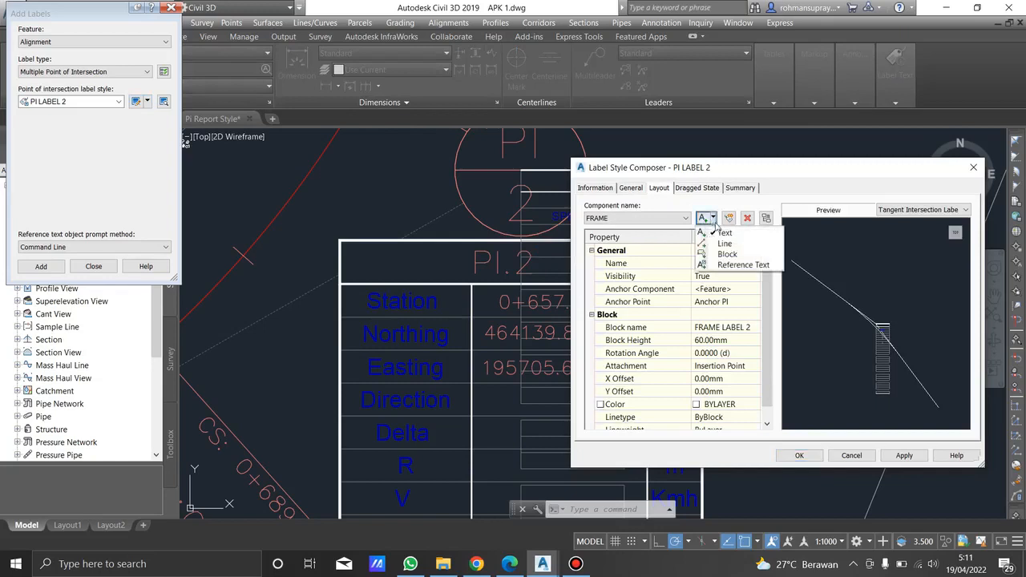
pyautogui.click(670, 221)
pyautogui.click(728, 223)
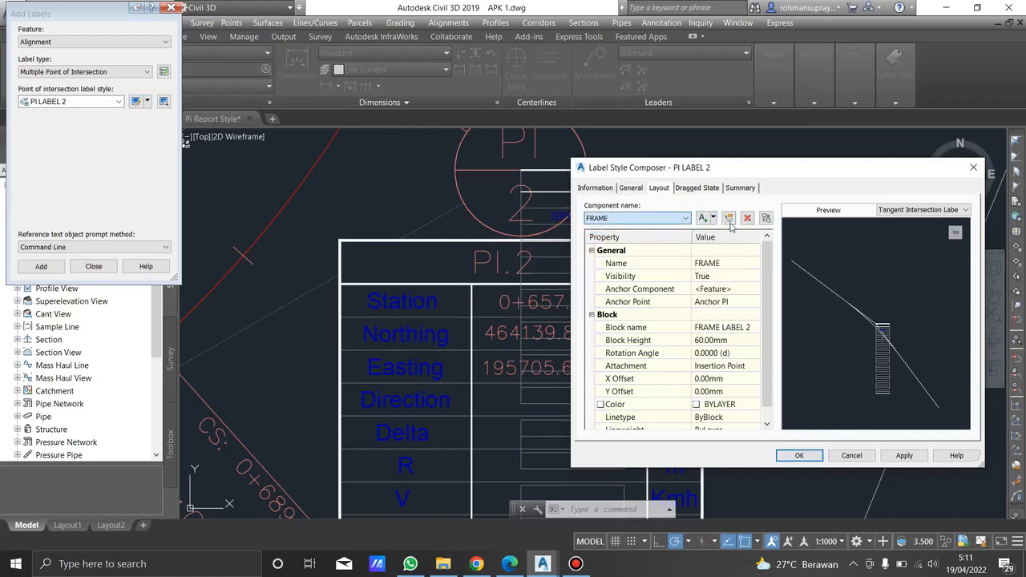
pyautogui.click(728, 218)
pyautogui.click(746, 262)
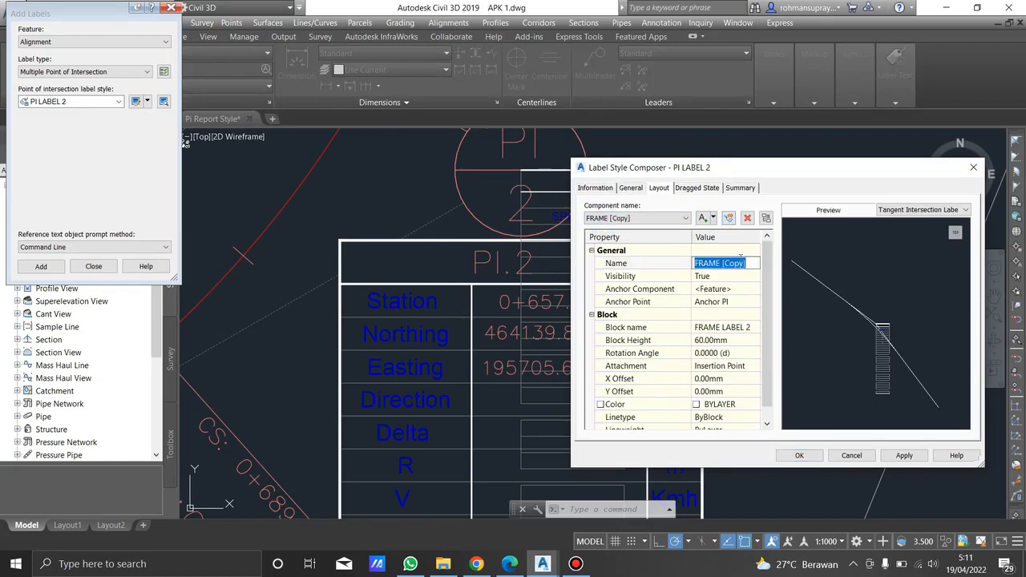
pyautogui.write('WIPEOUT')
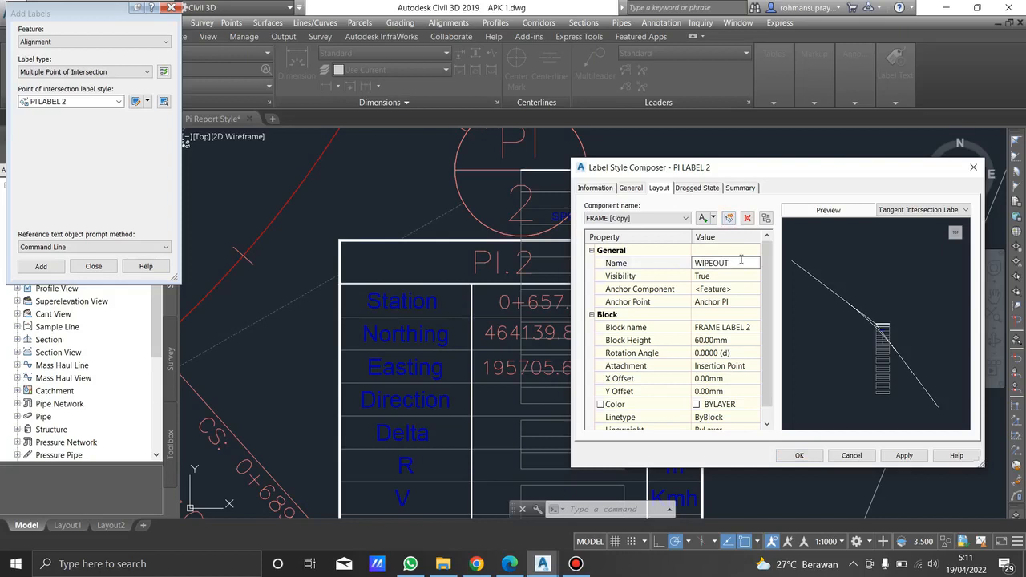
# - Assign the WIPEOUT LABEL 2 block to the WIPEOUT component and apply the change
pyautogui.click(752, 328)
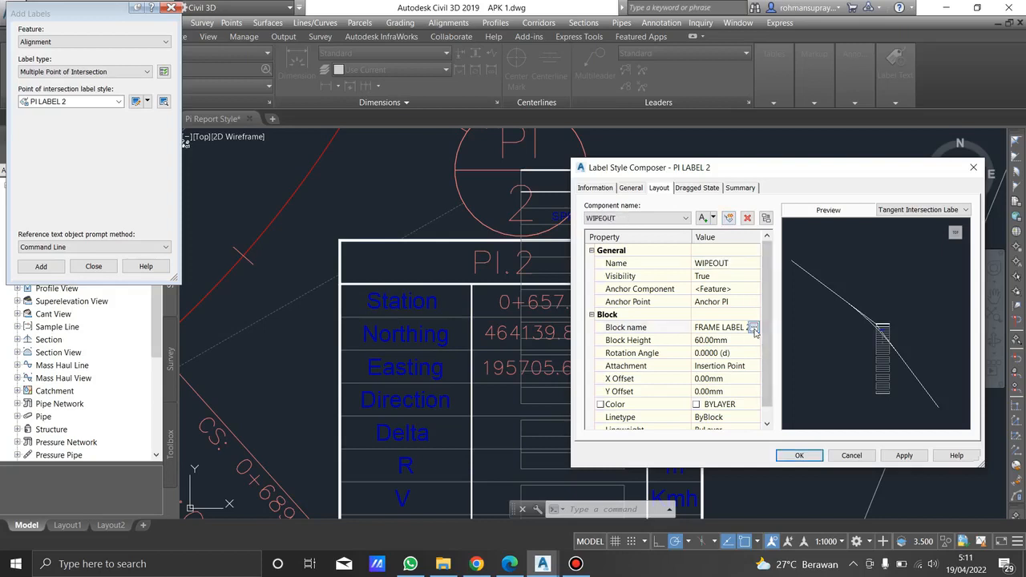
pyautogui.click(754, 329)
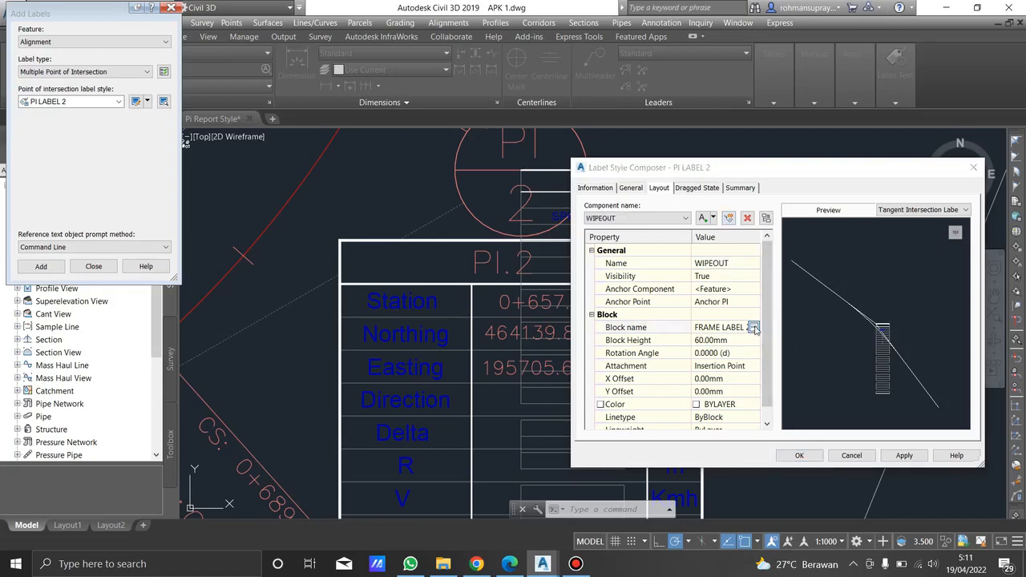
pyautogui.scroll(-15, 189, 199)
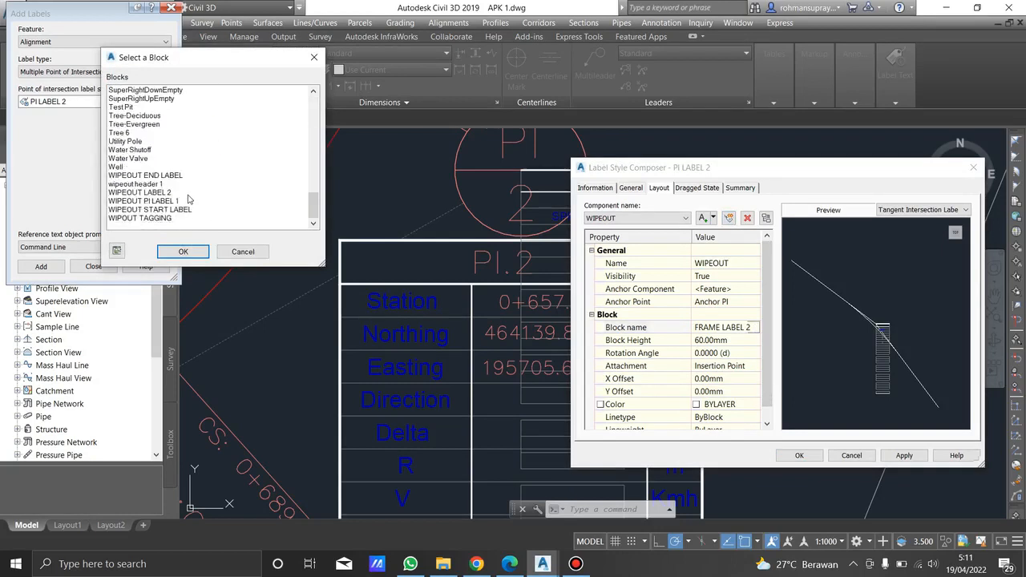
pyautogui.click(158, 201)
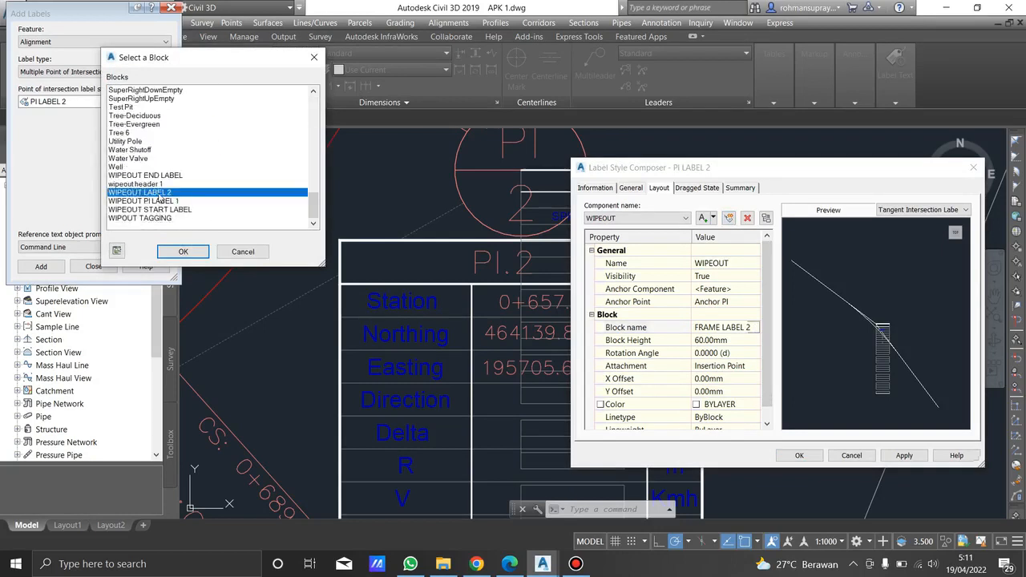
pyautogui.click(181, 251)
pyautogui.click(904, 455)
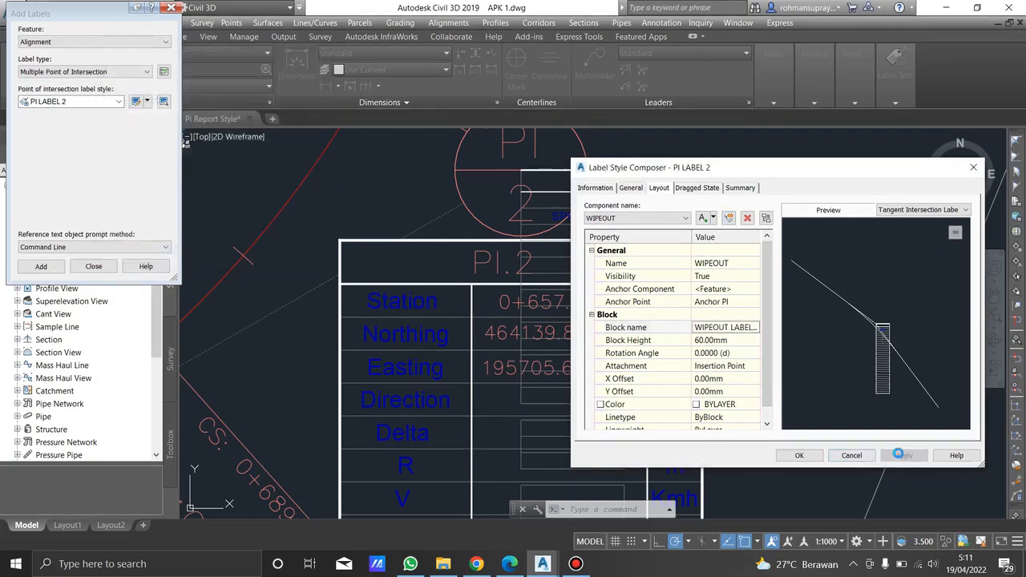
# - Send the WIPEOUT component below FRAME in the component draw order
pyautogui.click(766, 218)
pyautogui.click(271, 157)
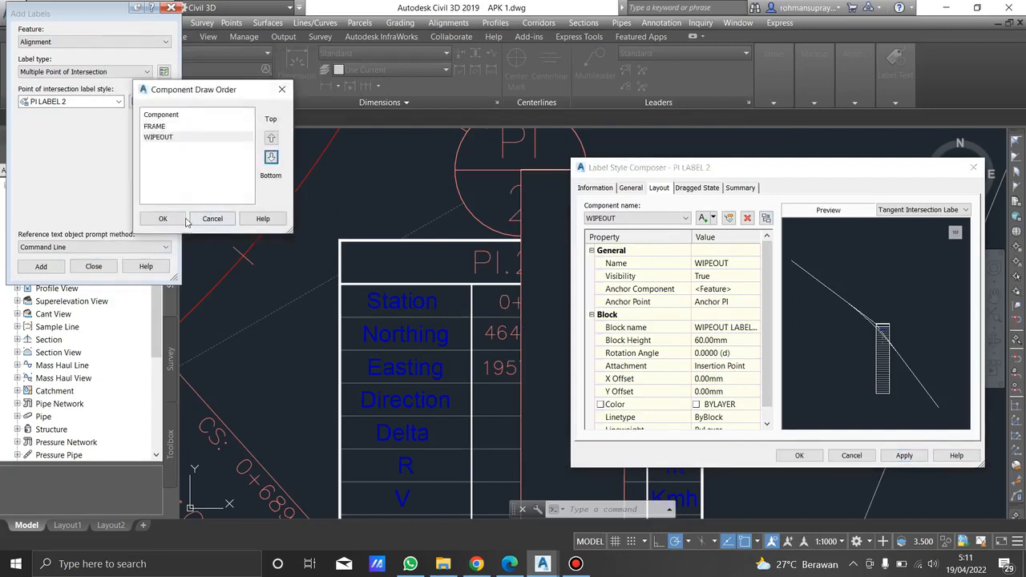
pyautogui.click(163, 218)
# - Add a text component to the PI LABEL 2 layout and apply it to the label
pyautogui.click(713, 219)
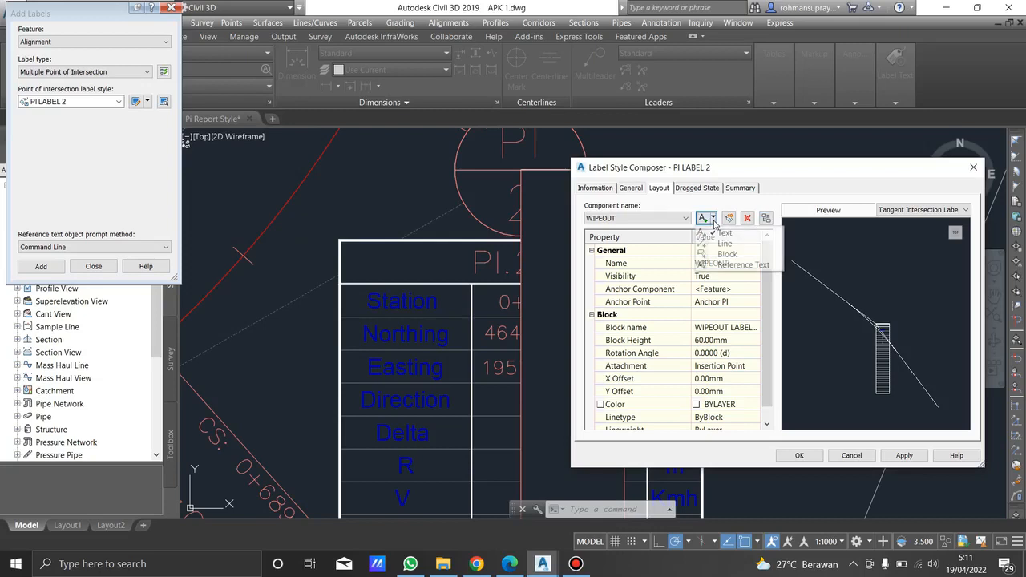
pyautogui.click(723, 232)
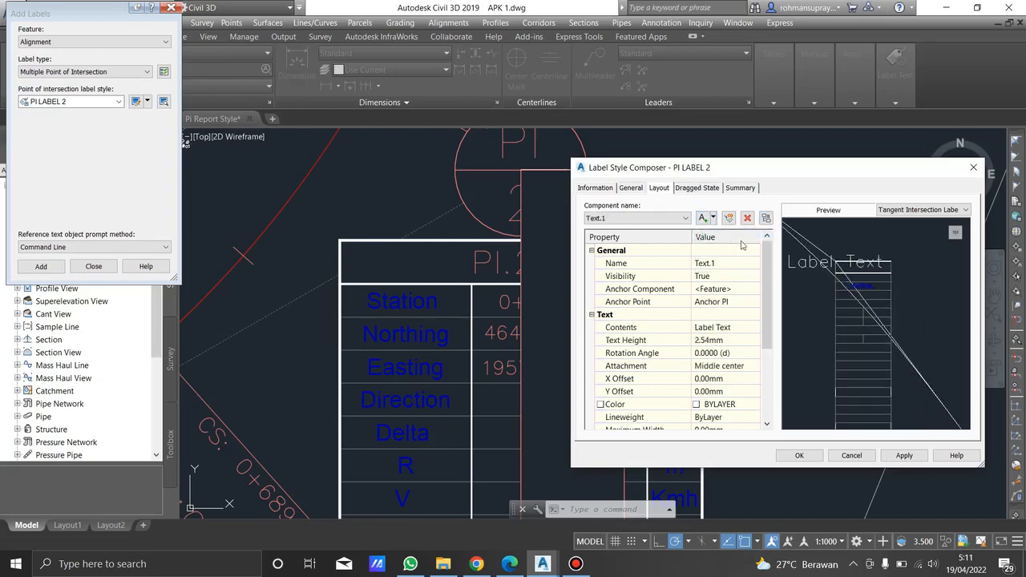
pyautogui.click(904, 455)
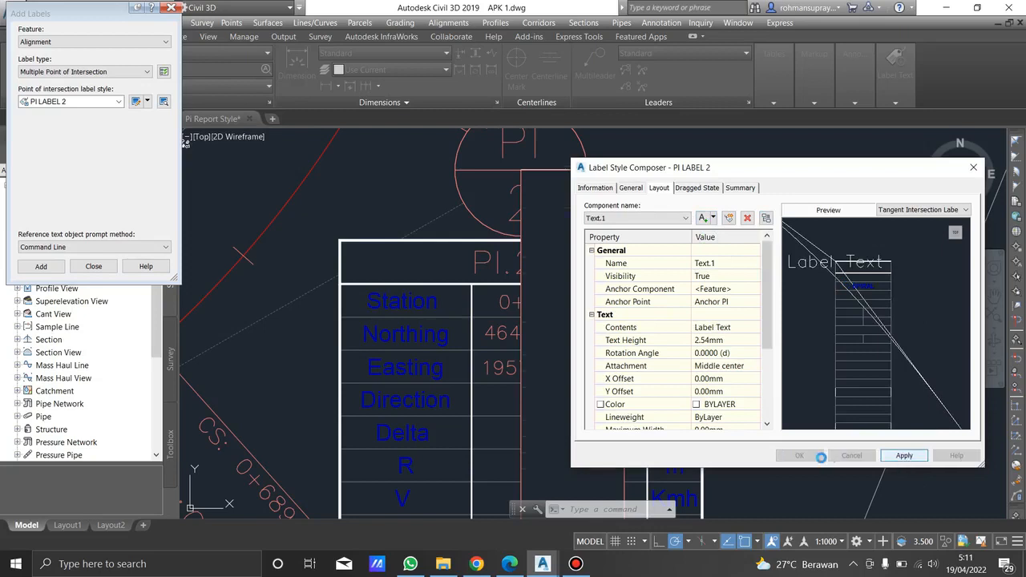
pyautogui.moveTo(785, 168); pyautogui.dragTo(796, 169)
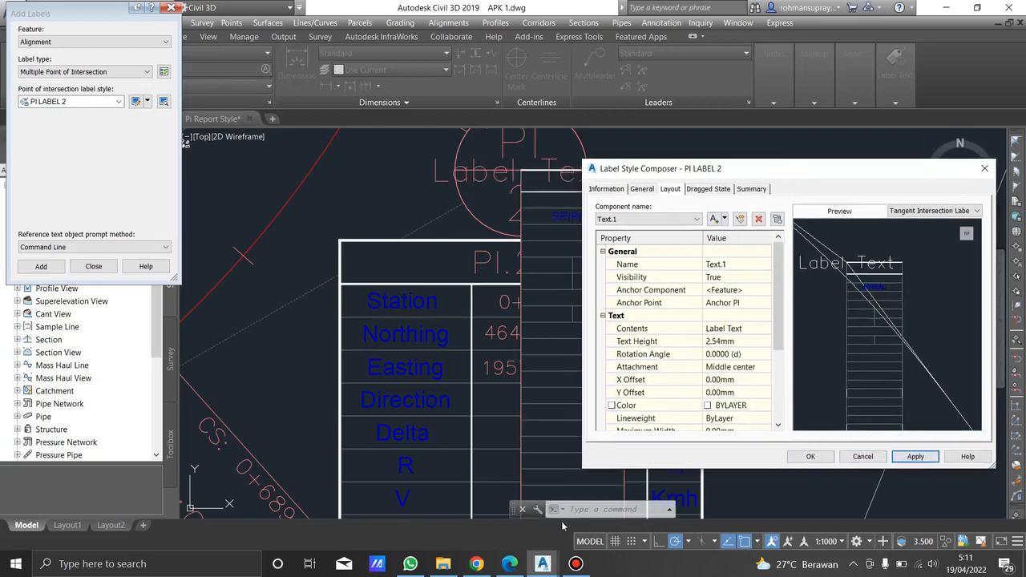
# - Check the PI-1 column in the Edge PDF, return to APK 1.dwg in Civil 3D and set the new text's height to 1 mm
pyautogui.click(510, 564)
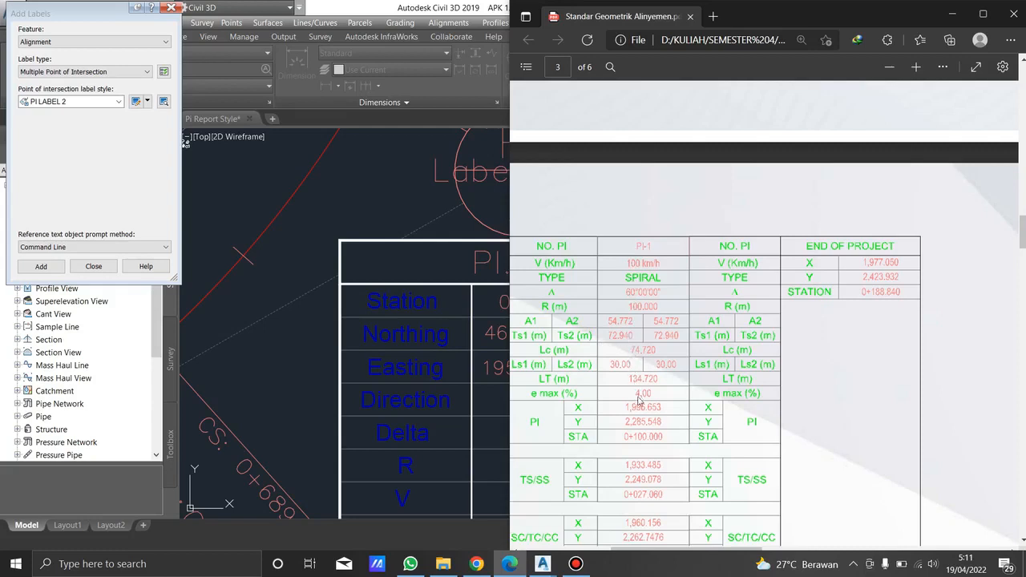
pyautogui.moveTo(543, 566)
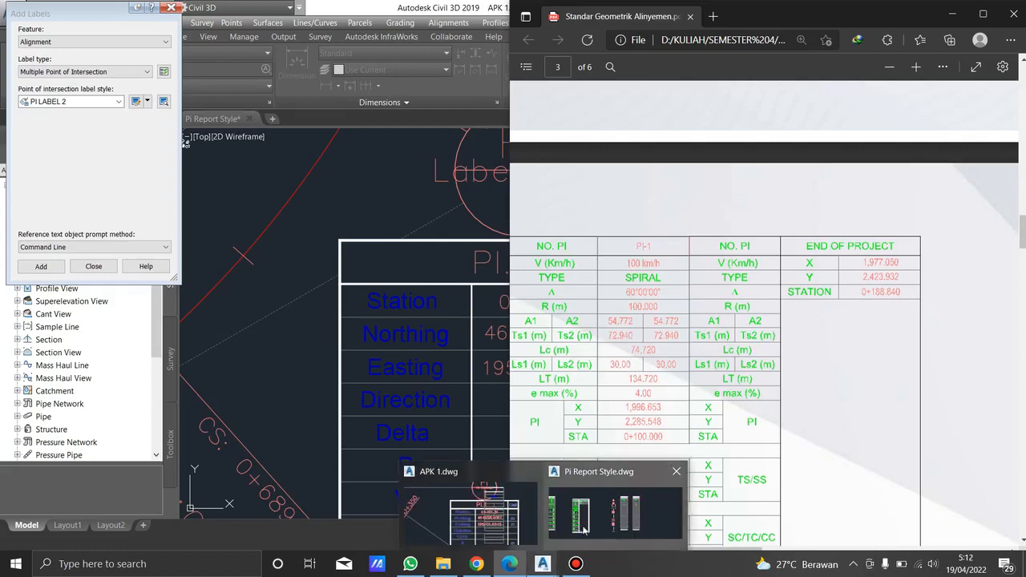
pyautogui.click(469, 509)
pyautogui.scroll(3, 817, 264)
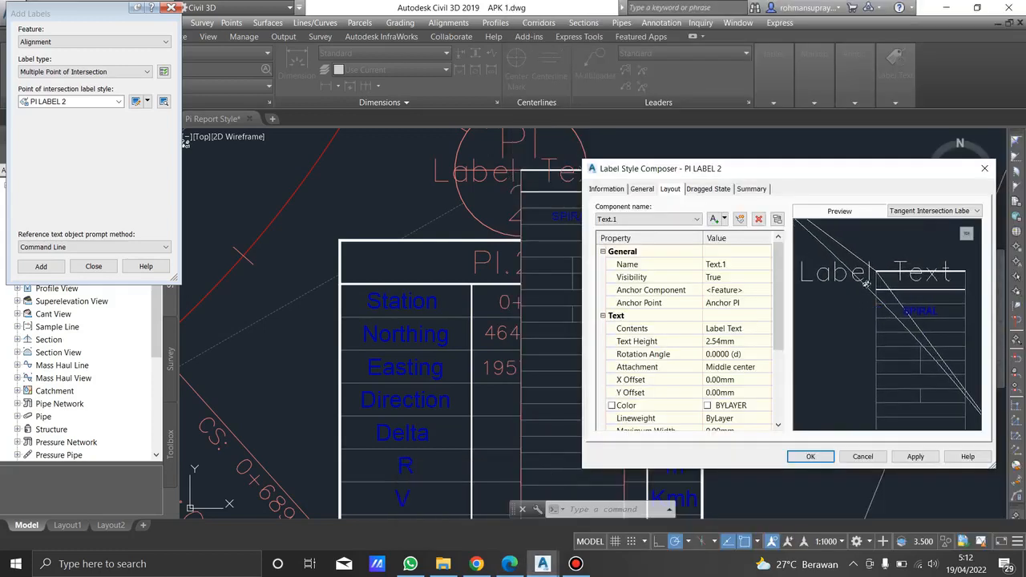
pyautogui.click(742, 341)
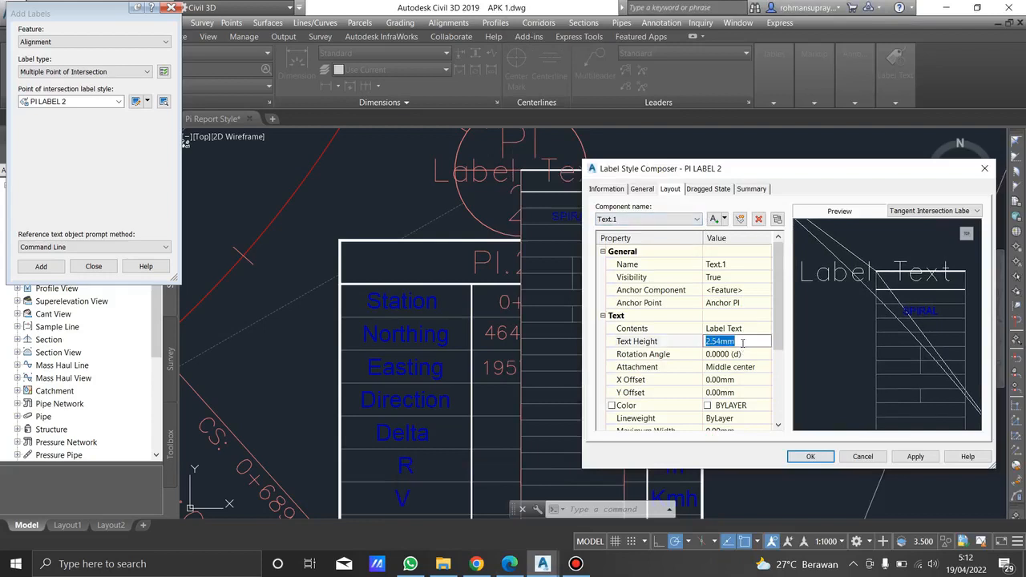
pyautogui.write('1')
pyautogui.press('Return')
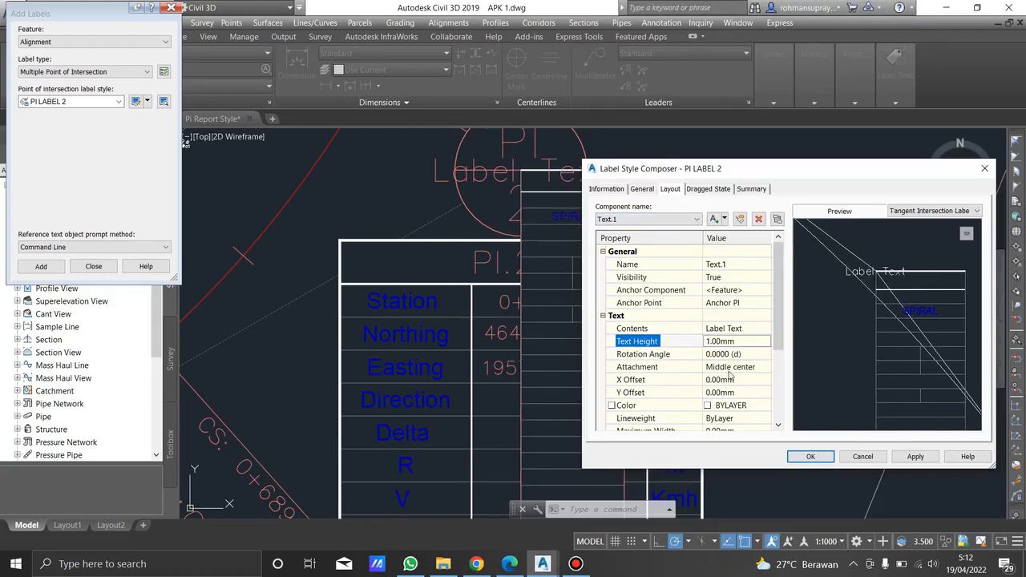
# - Lower the label text by trying Y offsets of -10, -20 and -15 mm, ending at -18 mm
pyautogui.scroll(-1, 726, 377)
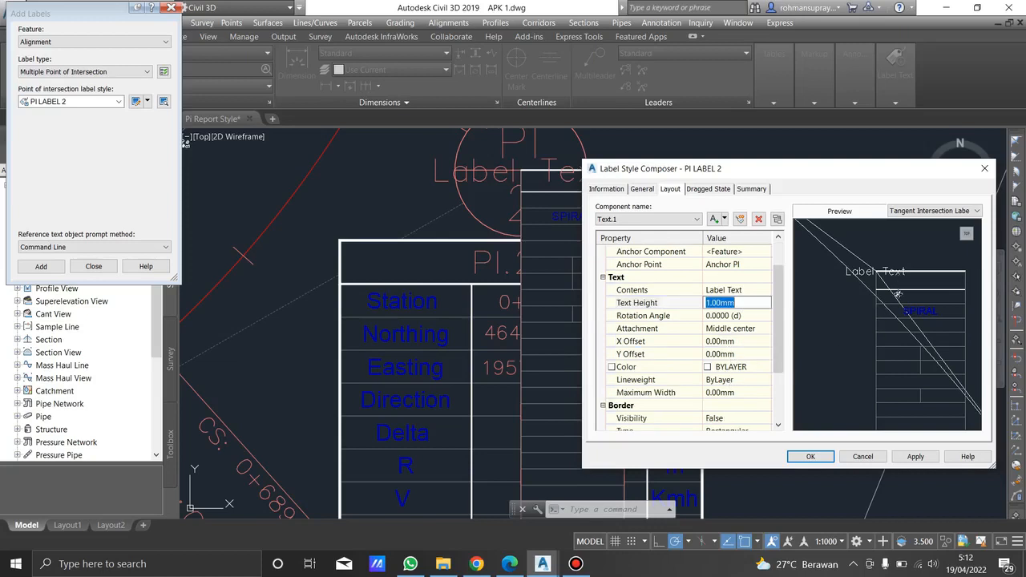
pyautogui.click(741, 354)
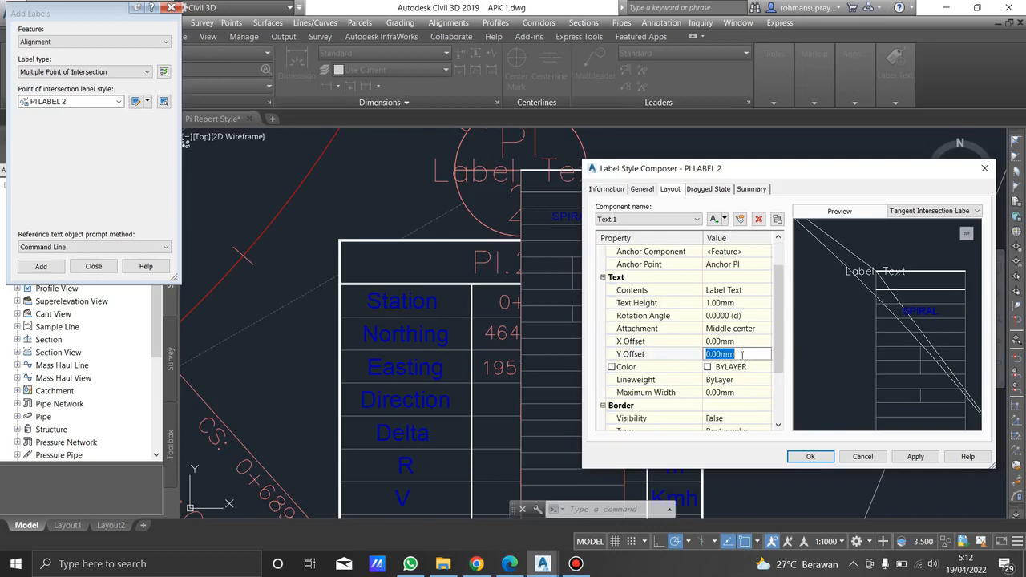
pyautogui.write('-10')
pyautogui.press('Return')
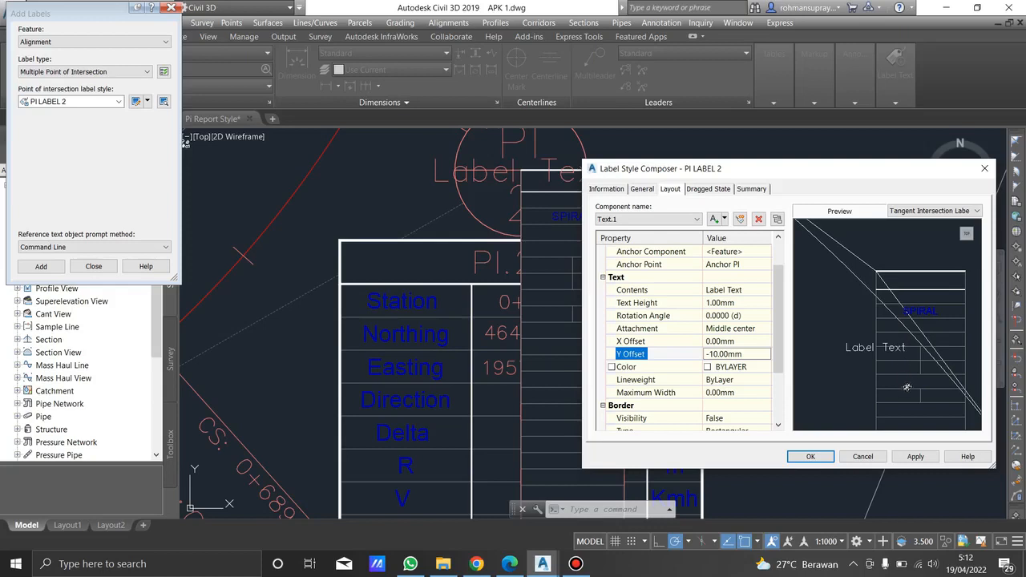
pyautogui.click(741, 354)
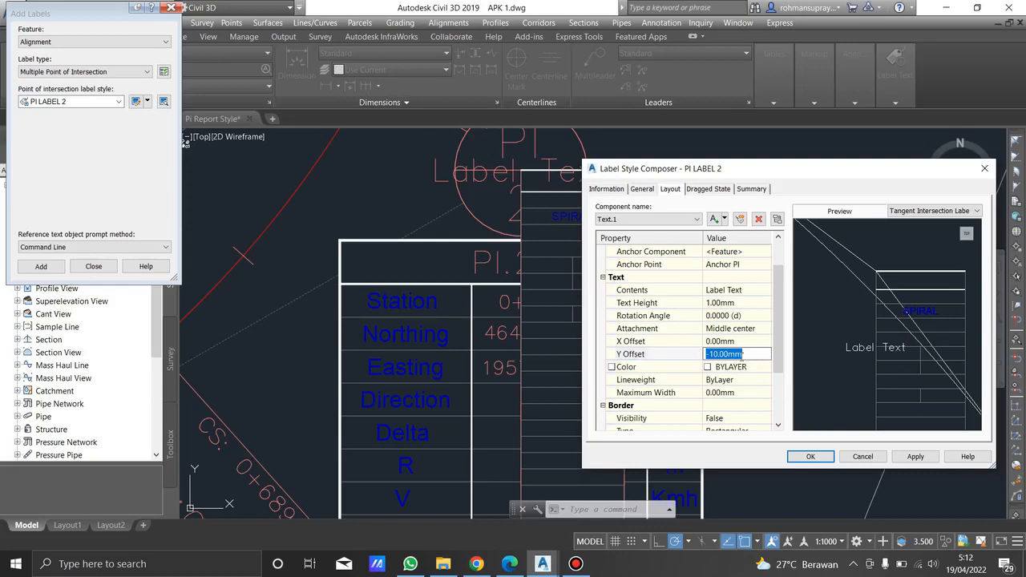
pyautogui.write('-20')
pyautogui.press('Return')
pyautogui.click(740, 355)
pyautogui.write('-15')
pyautogui.press('Return')
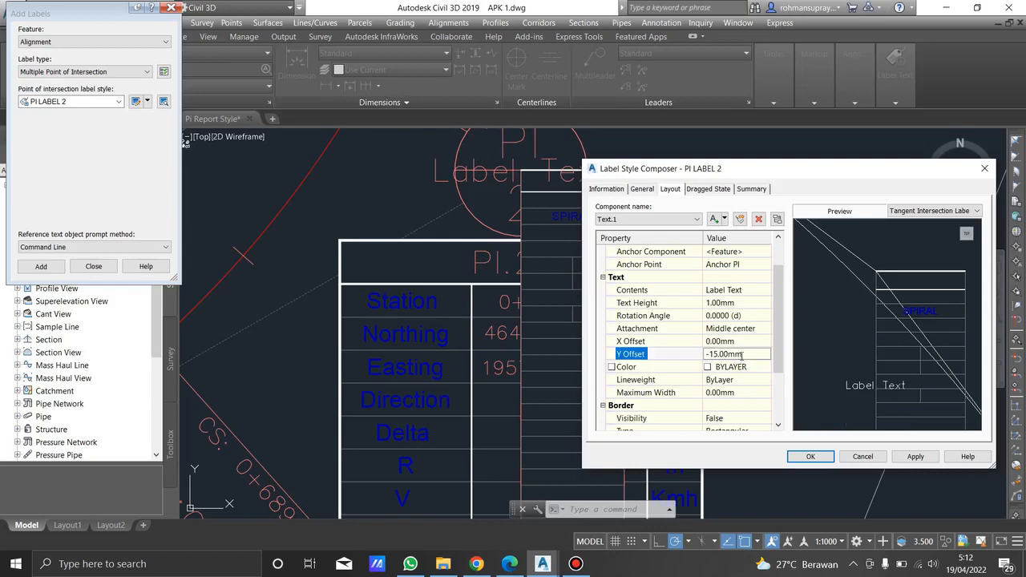
pyautogui.click(741, 355)
pyautogui.write('-18')
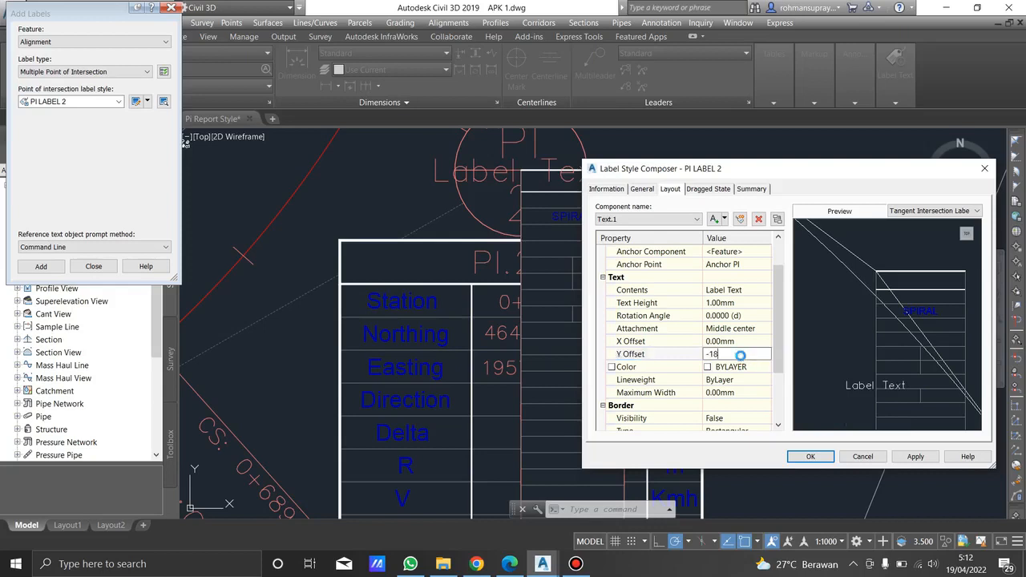
pyautogui.press('Return')
# - Shift the label text horizontally into the column, trying a 4 mm X offset and ending at 6 mm
pyautogui.click(733, 341)
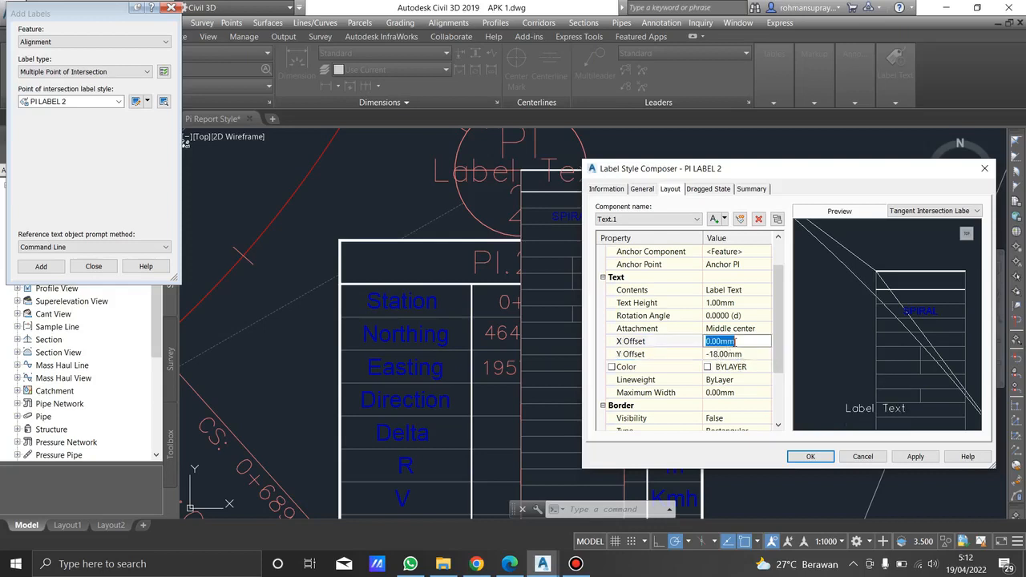
pyautogui.write('4')
pyautogui.press('Return')
pyautogui.click(742, 346)
pyautogui.write('6')
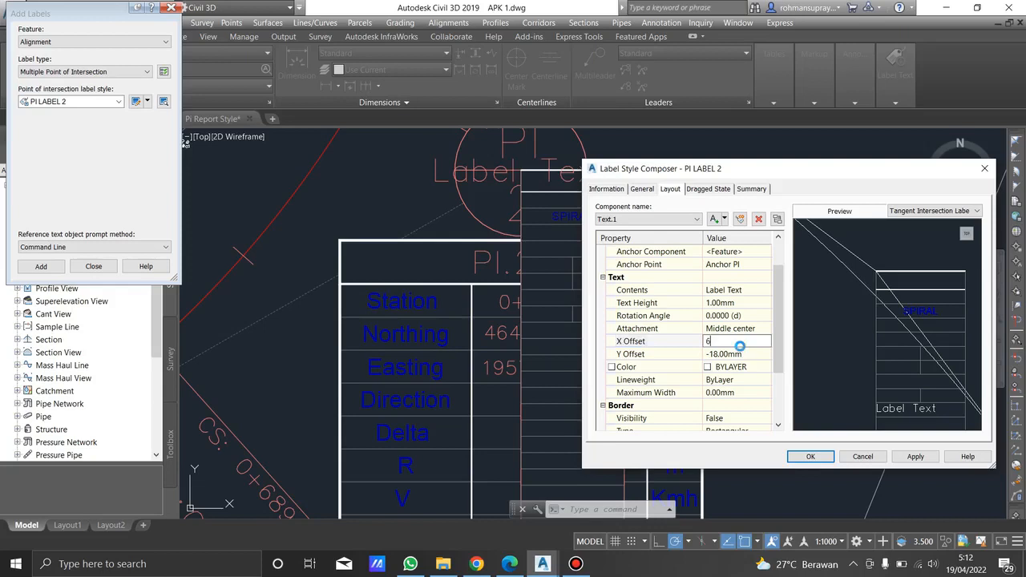
pyautogui.press('Return')
# - Open the label text's contents editor and look through the properties available for insertion
pyautogui.click(750, 290)
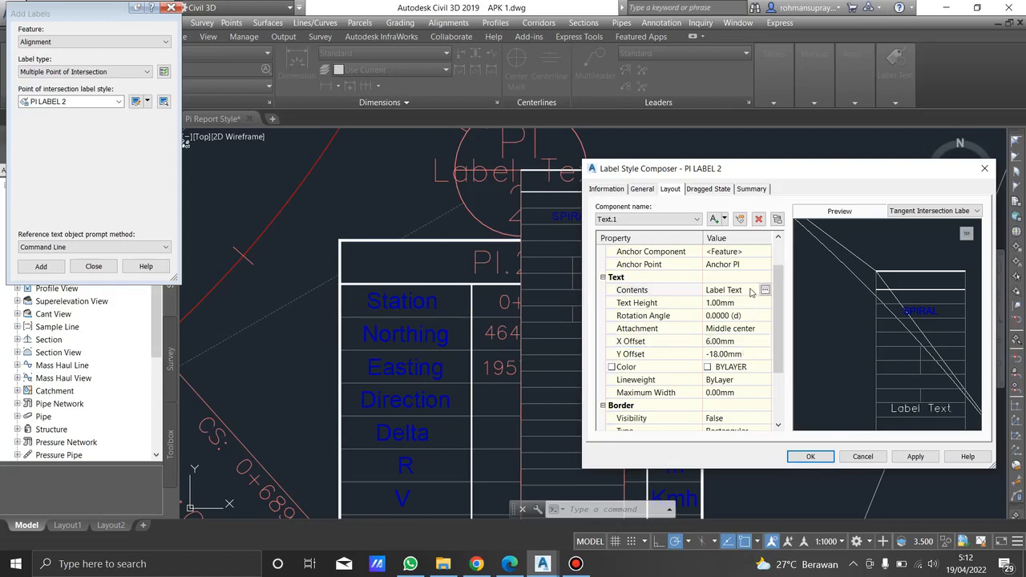
pyautogui.click(766, 289)
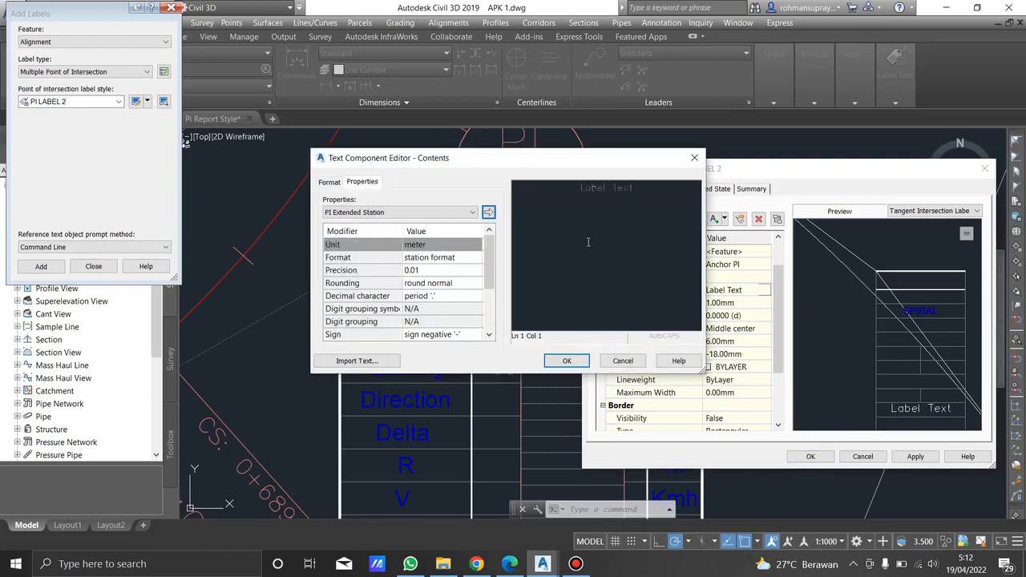
pyautogui.click(421, 213)
pyautogui.scroll(-2, 373, 257)
pyautogui.scroll(1, 371, 256)
pyautogui.click(427, 186)
pyautogui.click(574, 361)
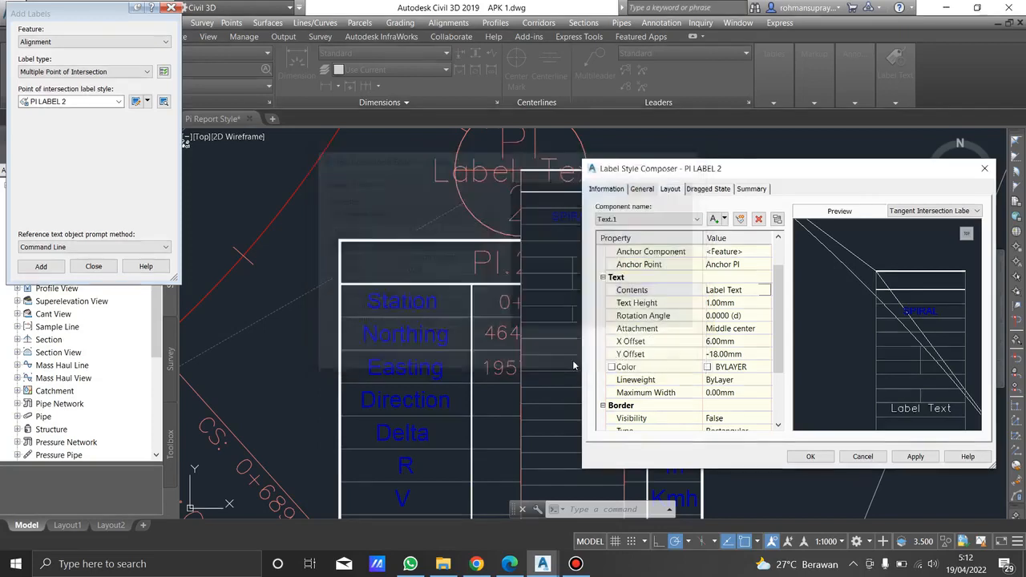
# - Apply and save the PI LABEL 2 style changes, and move the Add Labels window clear of the Toolspace settings tree
pyautogui.click(916, 456)
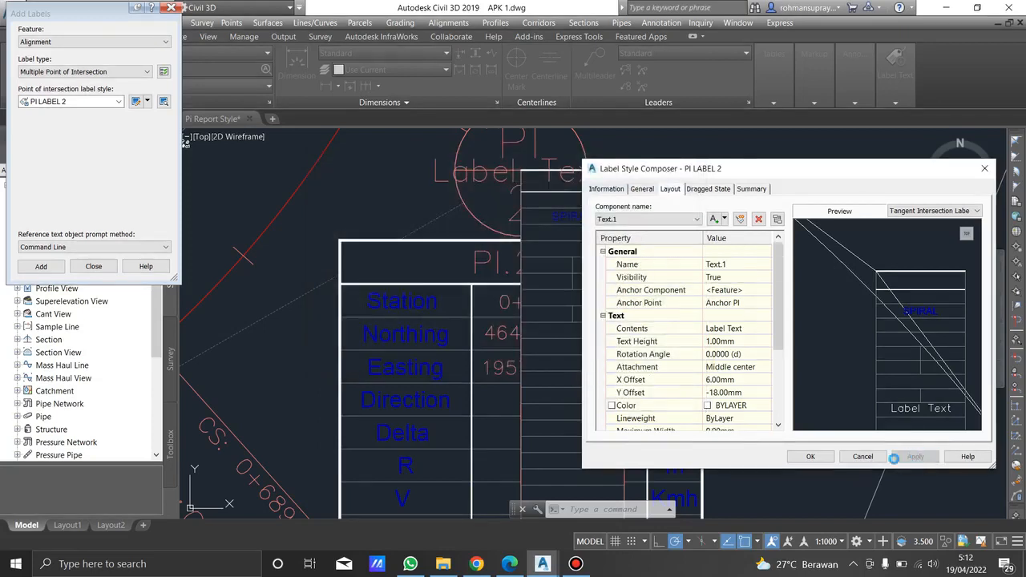
pyautogui.click(811, 457)
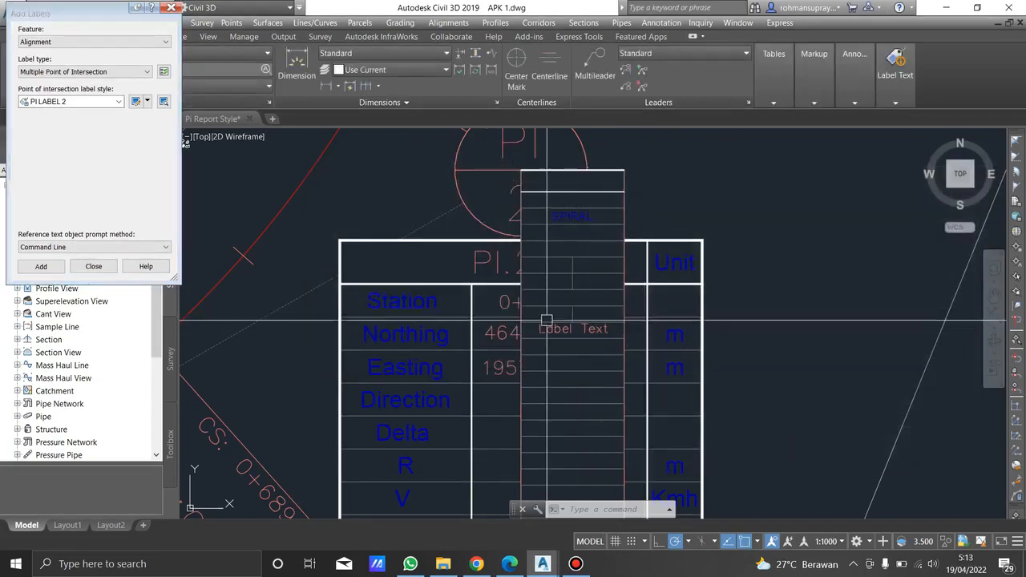
pyautogui.moveTo(75, 16); pyautogui.dragTo(272, 19)
pyautogui.click(34, 287)
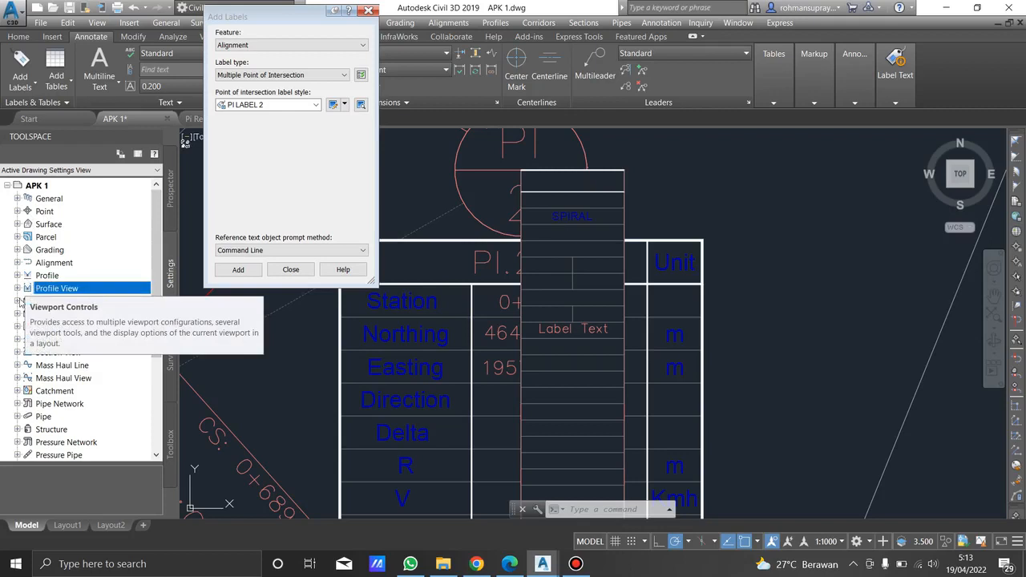
# - Start a new expression for the alignment's Tangent Intersection label styles in the drawing settings
pyautogui.click(17, 263)
pyautogui.scroll(-3, 85, 266)
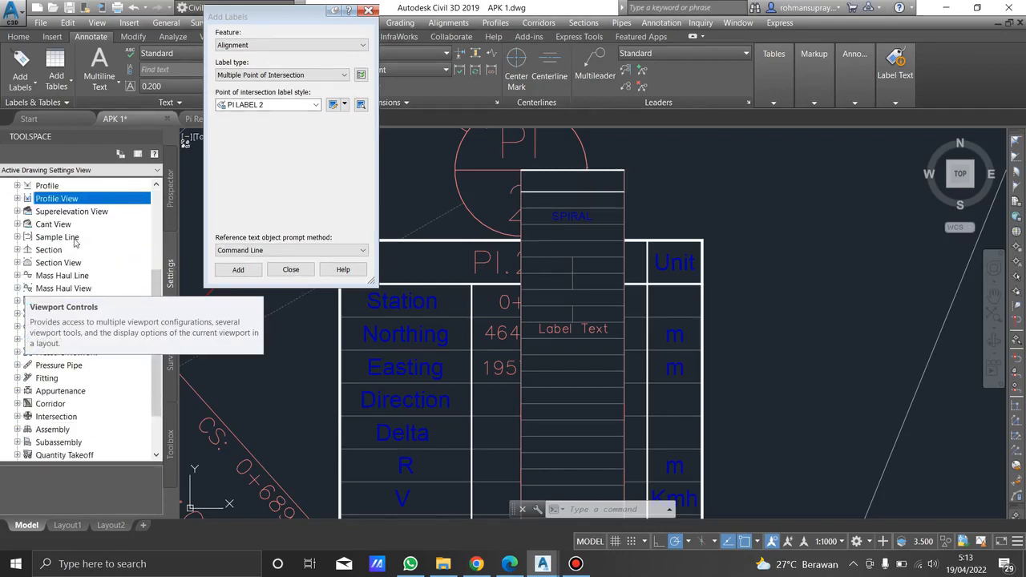
pyautogui.scroll(1, 58, 232)
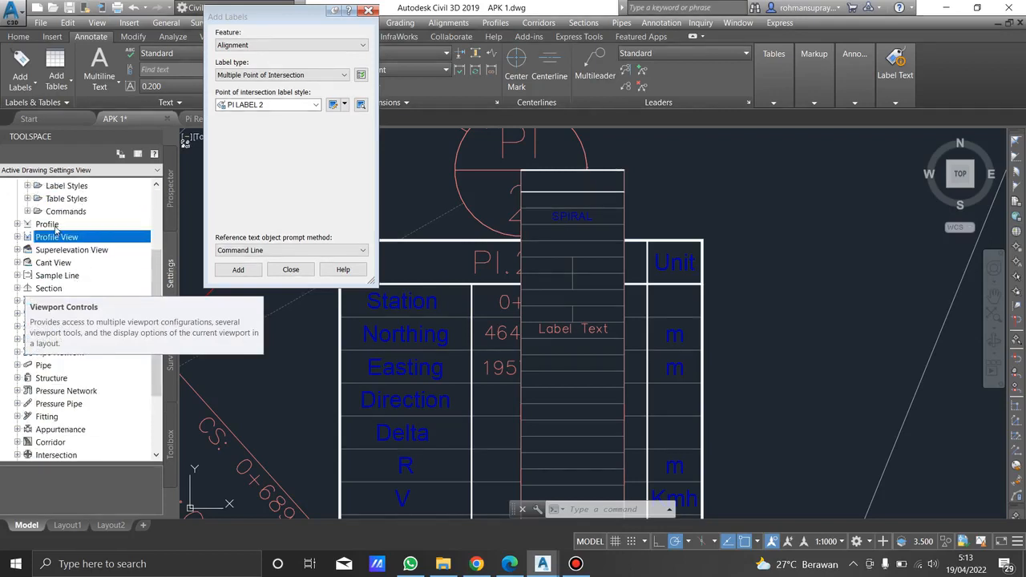
pyautogui.click(28, 186)
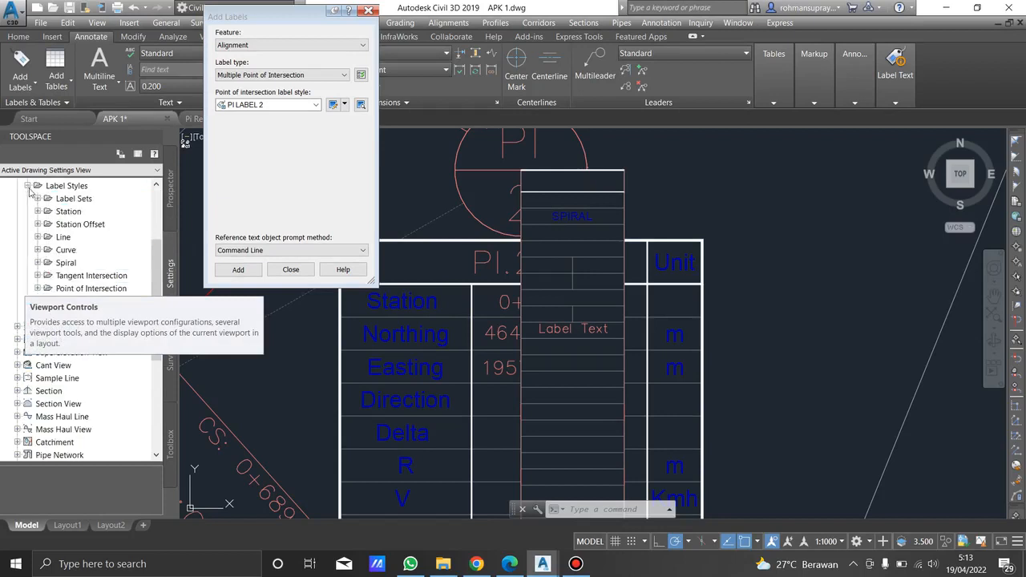
pyautogui.scroll(-1, 59, 268)
pyautogui.click(38, 237)
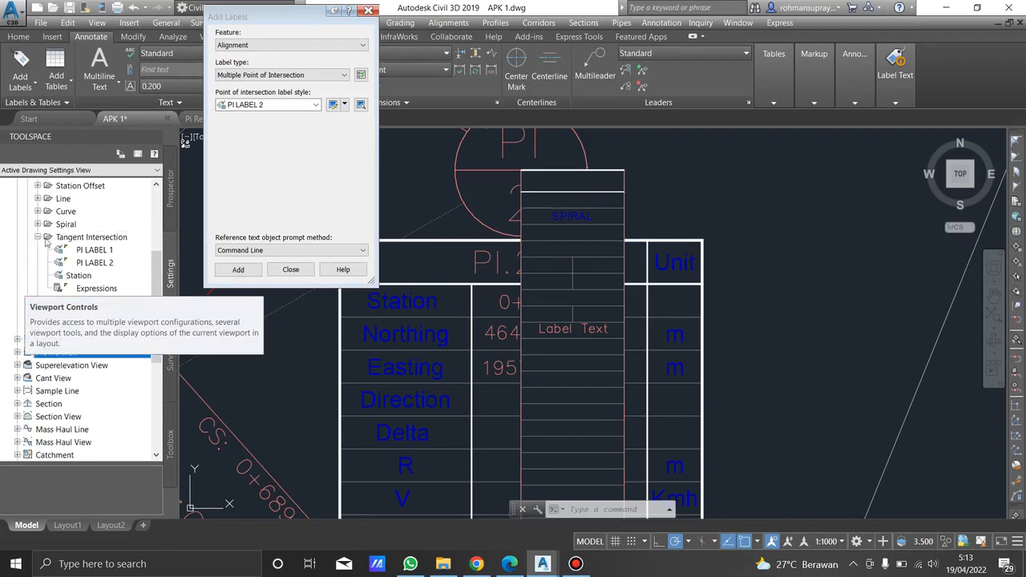
pyautogui.scroll(-1, 65, 264)
pyautogui.rightClick(91, 249)
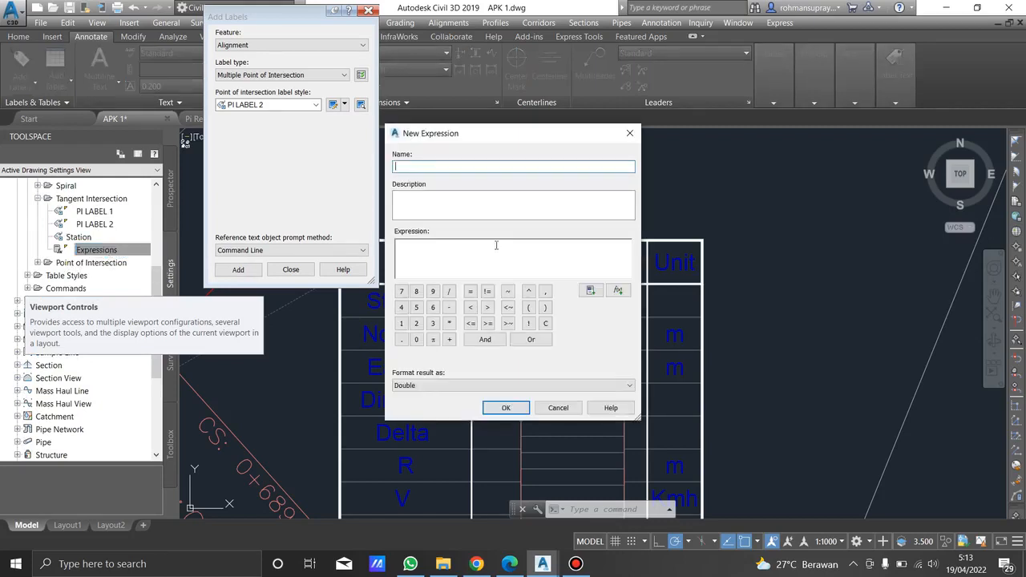
# - Consult the remarks table in the geometric standard PDF and name the new expression LT for the total curve length
pyautogui.click(509, 563)
pyautogui.hscroll(5, 697, 388)
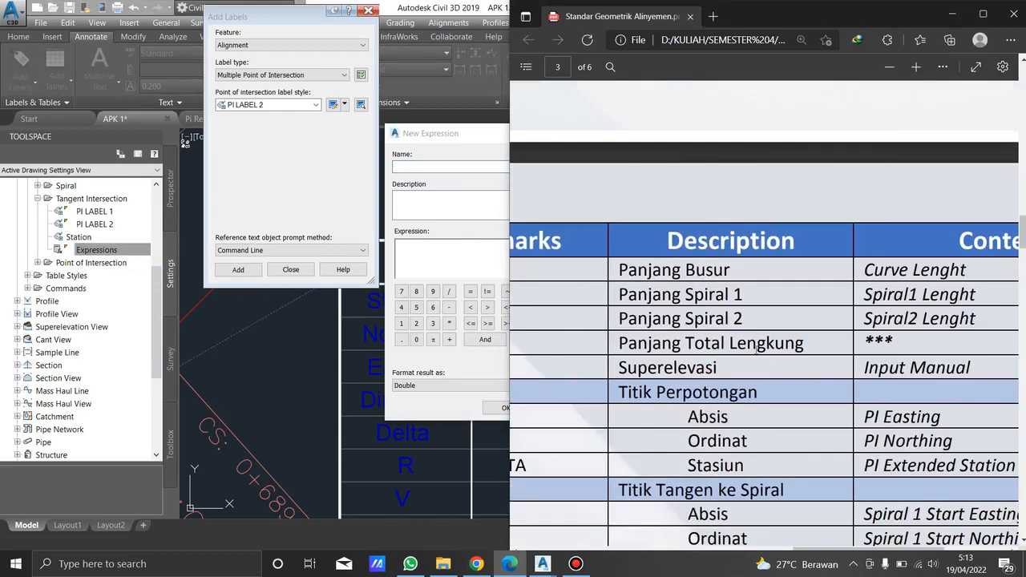
pyautogui.keyDown('ctrl'); pyautogui.scroll(-2, 879, 353); pyautogui.keyUp('ctrl')
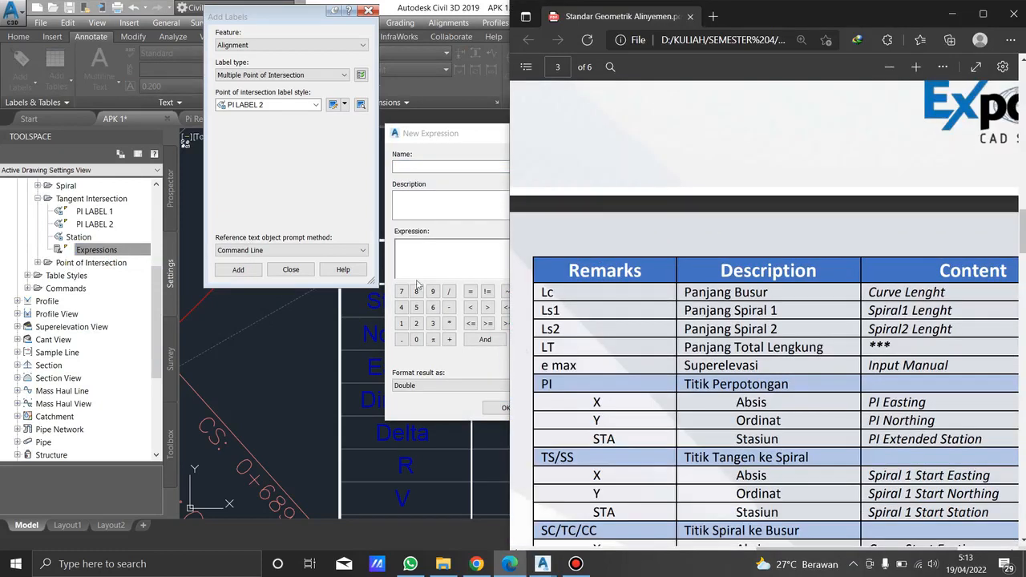
pyautogui.click(433, 168)
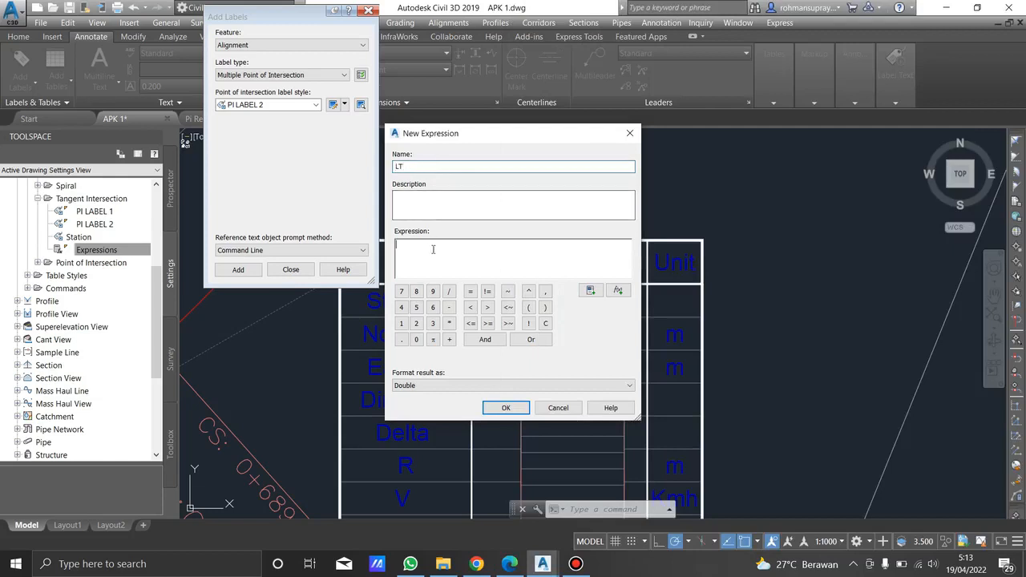
# - Copy SQRT(({PI Easting}-{Spiral 1 Start Easting})^2+({PI Northing}-{Spiral 1 Start Northing})^2) from the standard PDF into the LT expression and save it
pyautogui.click(510, 563)
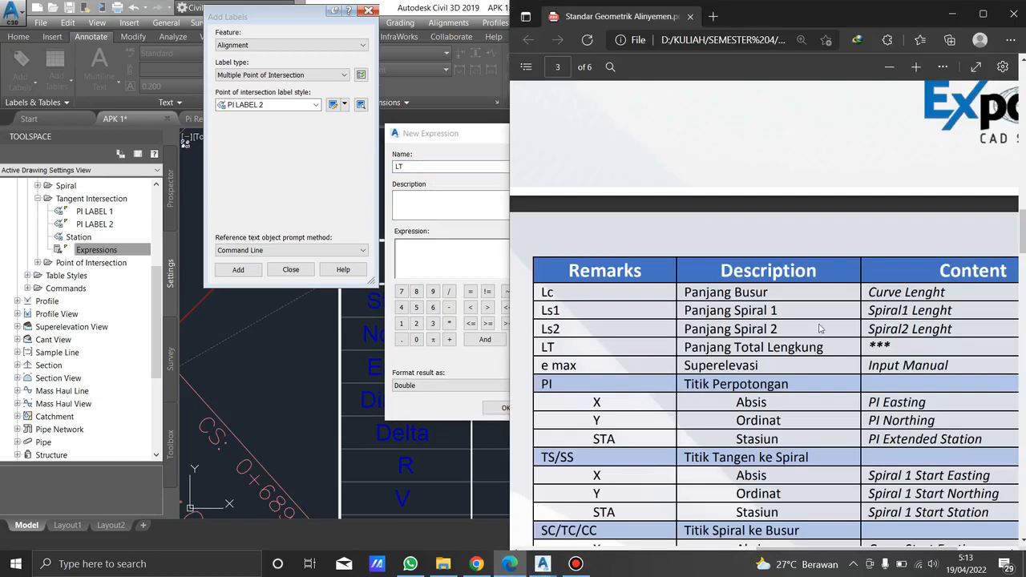
pyautogui.scroll(-6, 737, 320)
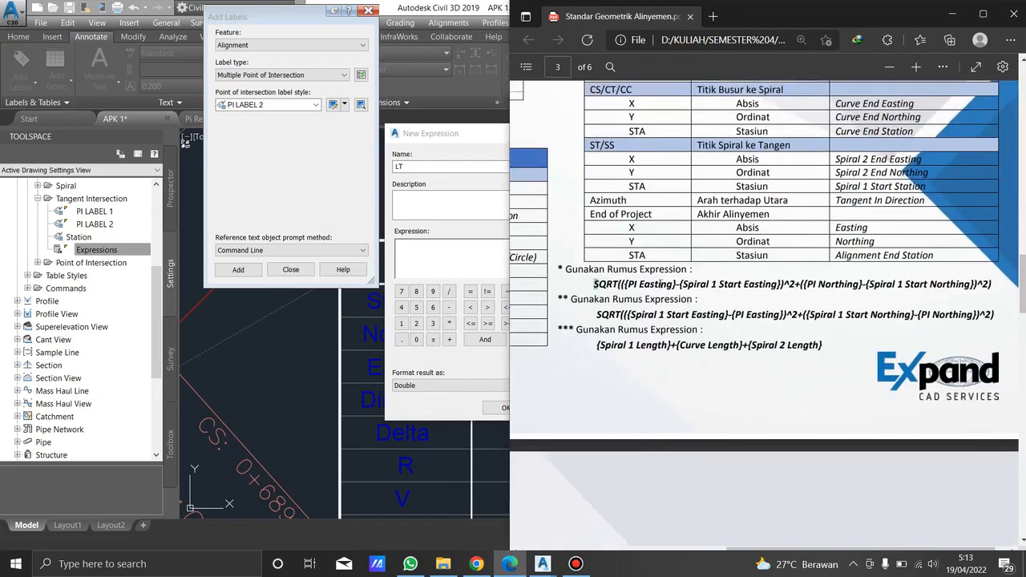
pyautogui.moveTo(594, 285); pyautogui.dragTo(990, 287)
pyautogui.hotkey('ctrl', 'c')
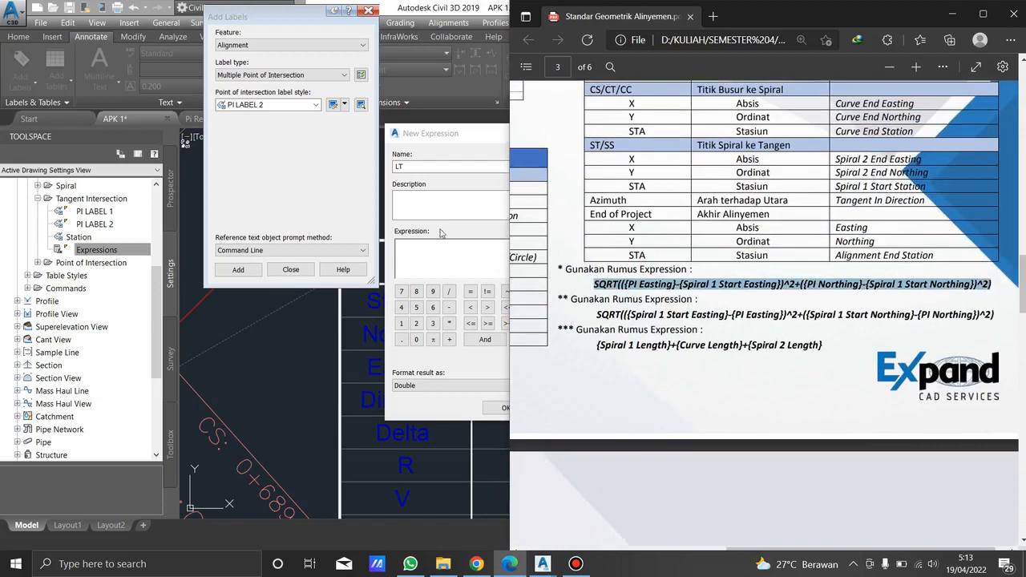
pyautogui.click(429, 254)
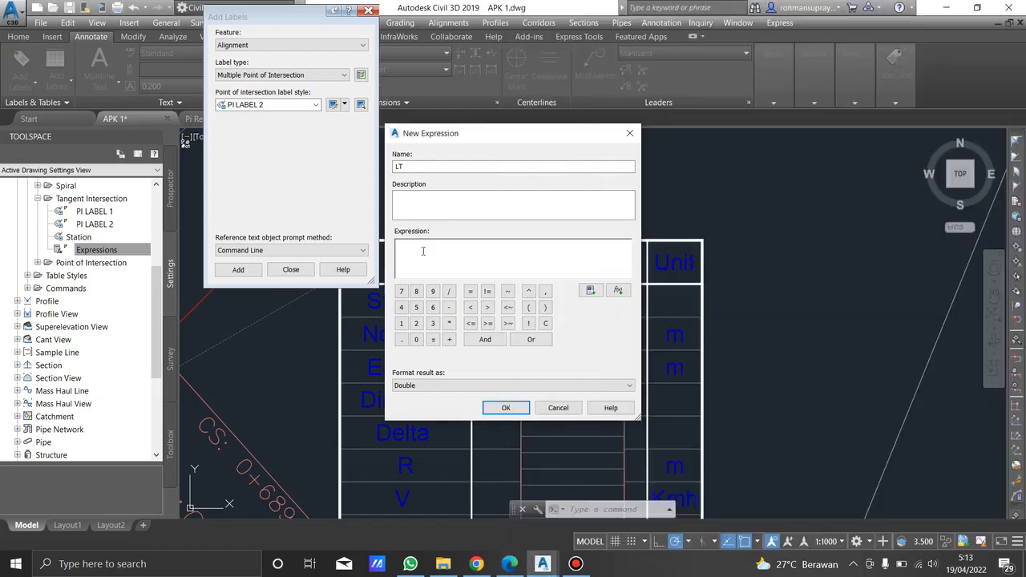
pyautogui.hotkey('ctrl', 'v')
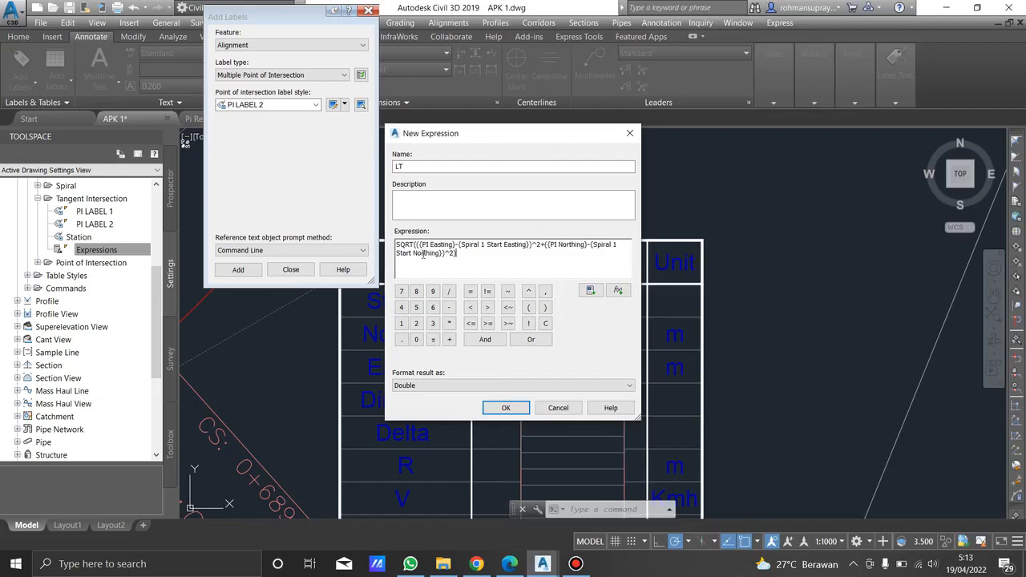
pyautogui.click(507, 409)
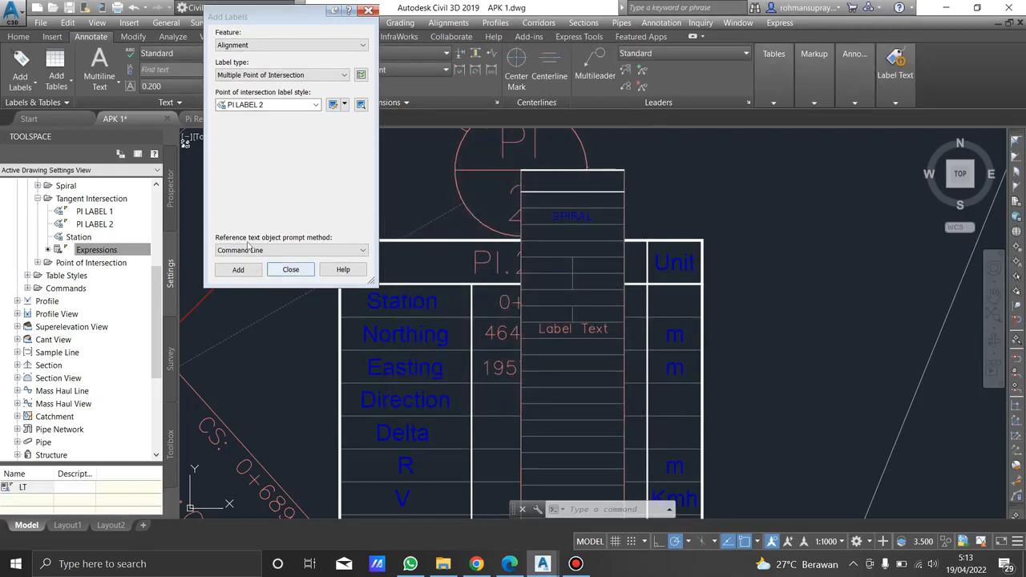
# - Edit the PI LABEL 2 style and rename its Text.1 component as LT
pyautogui.click(14, 511)
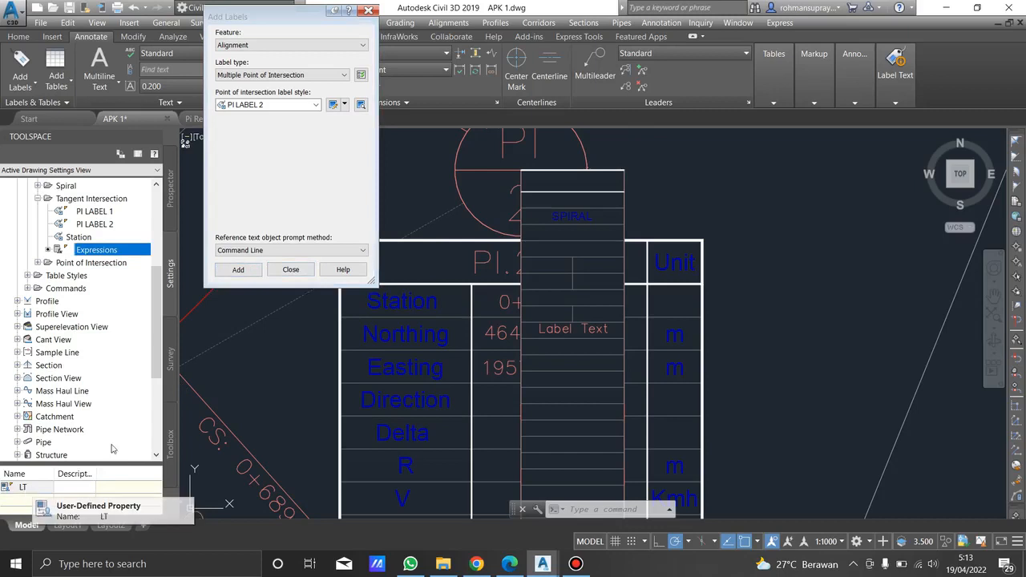
pyautogui.click(302, 120)
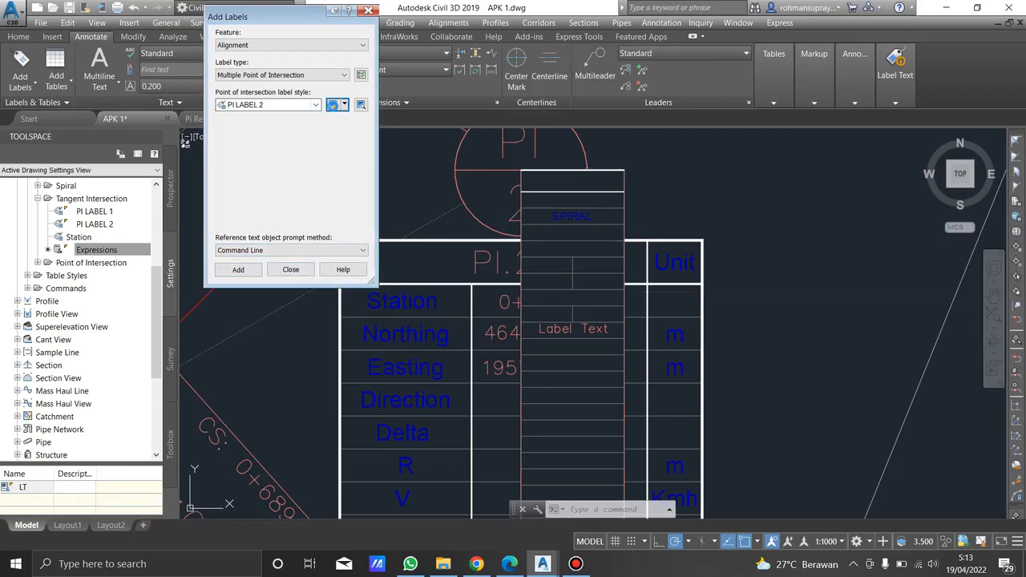
pyautogui.click(333, 104)
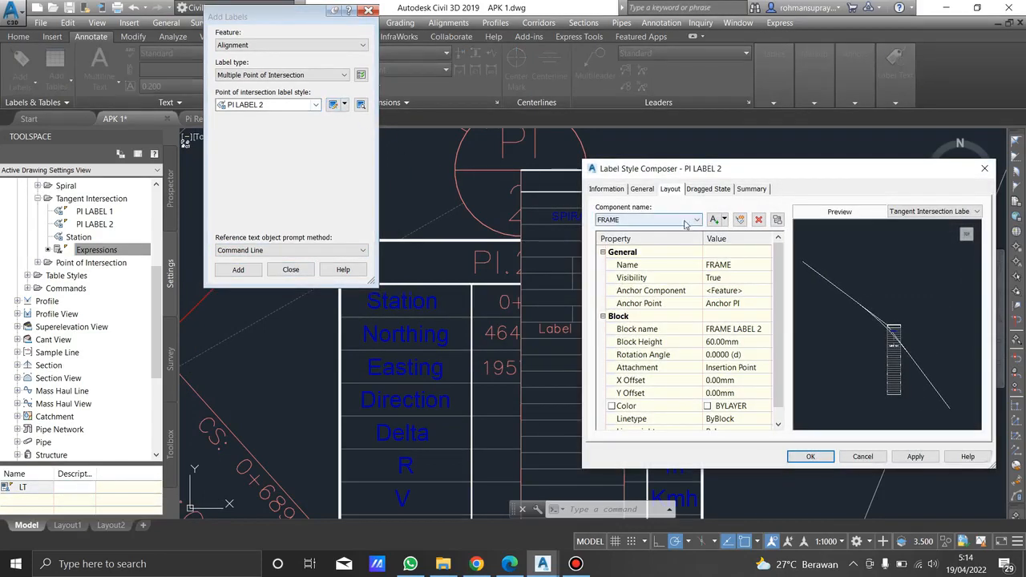
pyautogui.click(678, 225)
pyautogui.click(634, 243)
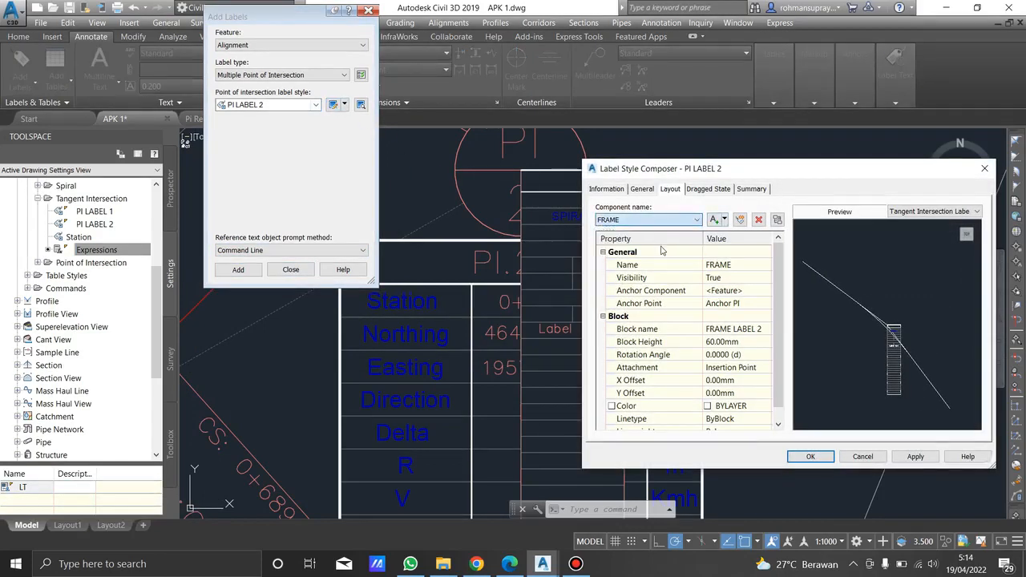
pyautogui.click(731, 267)
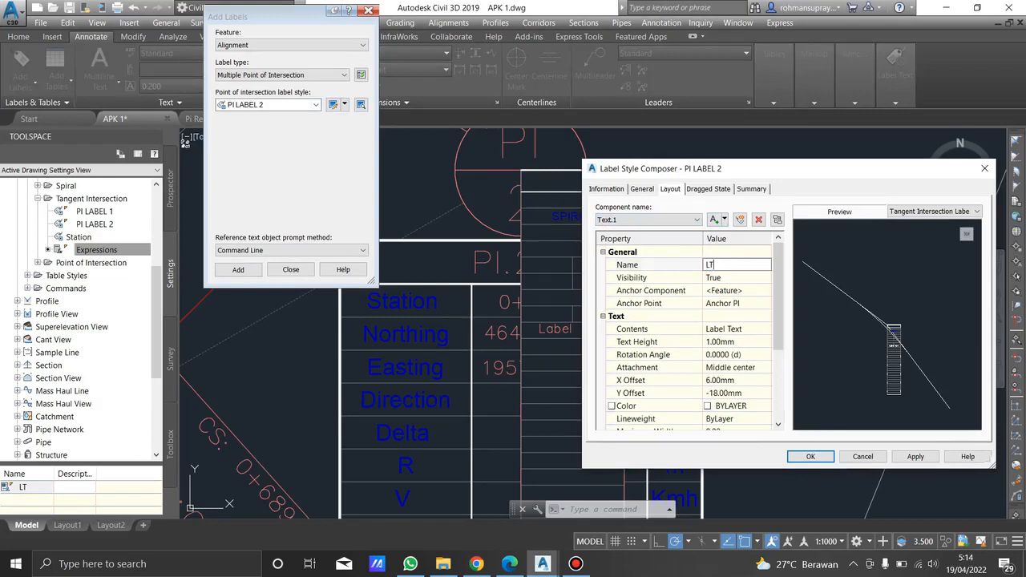
# - Replace the LT component's placeholder text with the LT expression property, then apply and save the PI LABEL 2 style
pyautogui.click(765, 332)
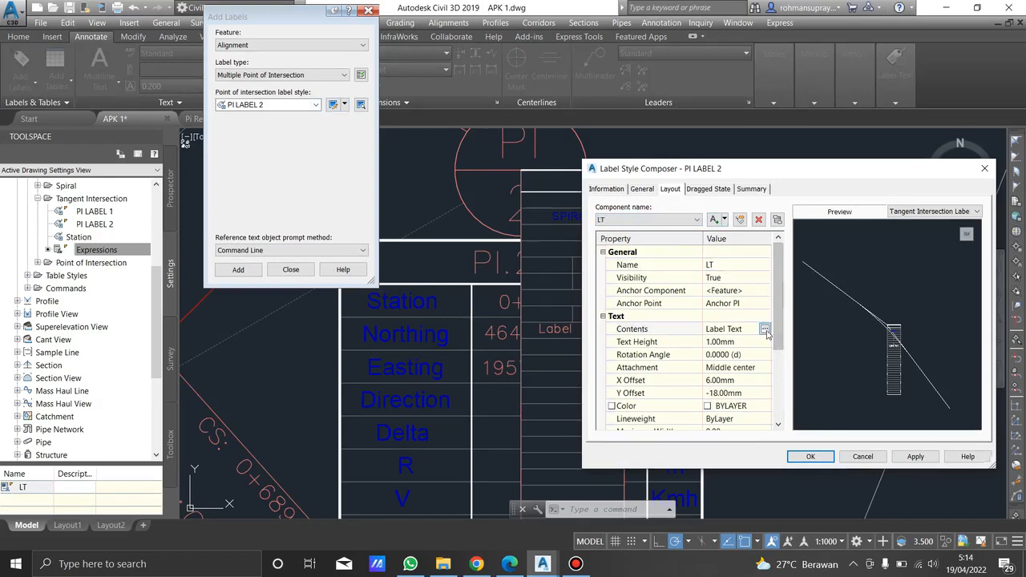
pyautogui.click(766, 329)
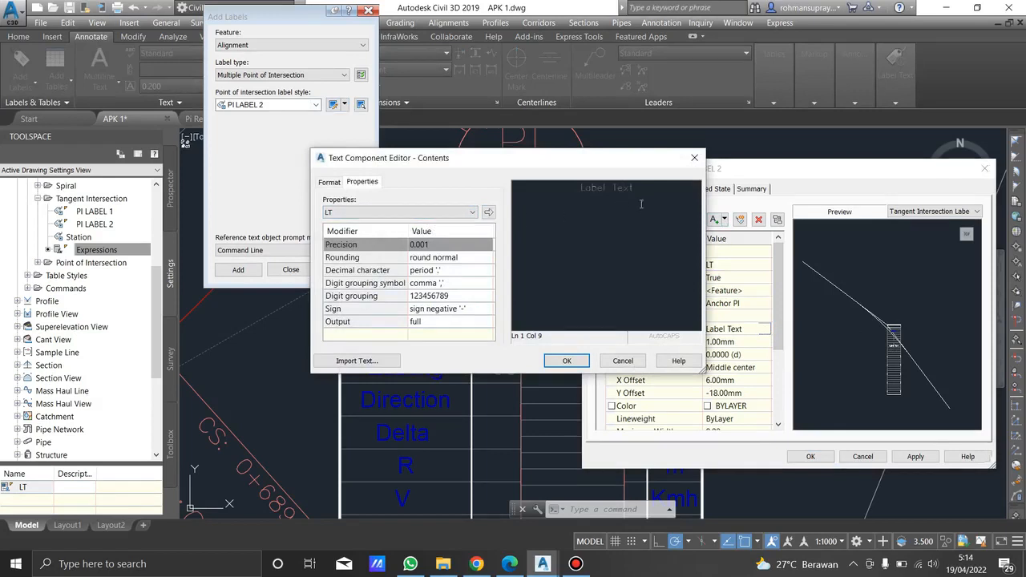
pyautogui.moveTo(635, 188); pyautogui.dragTo(568, 192)
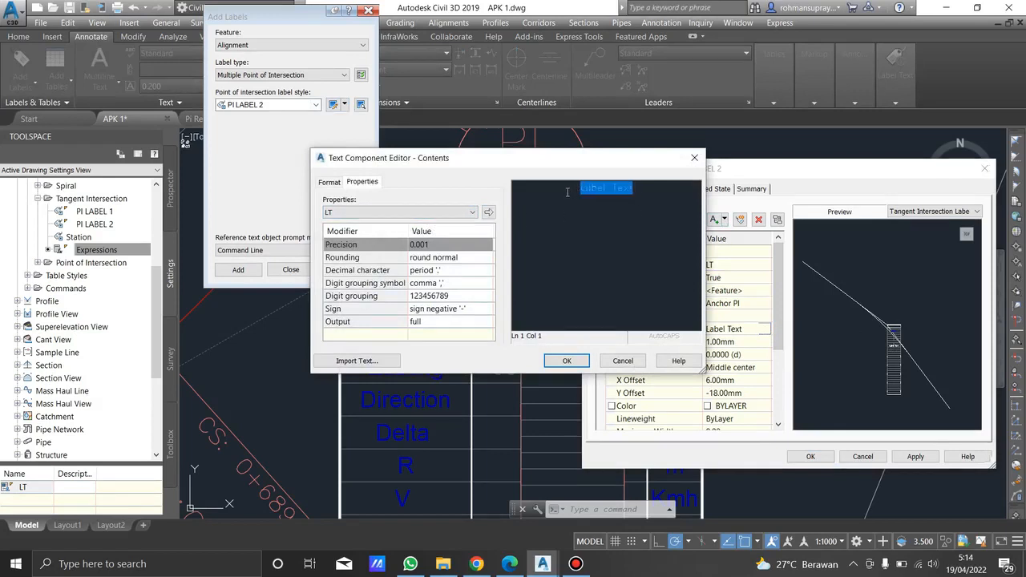
pyautogui.click(492, 215)
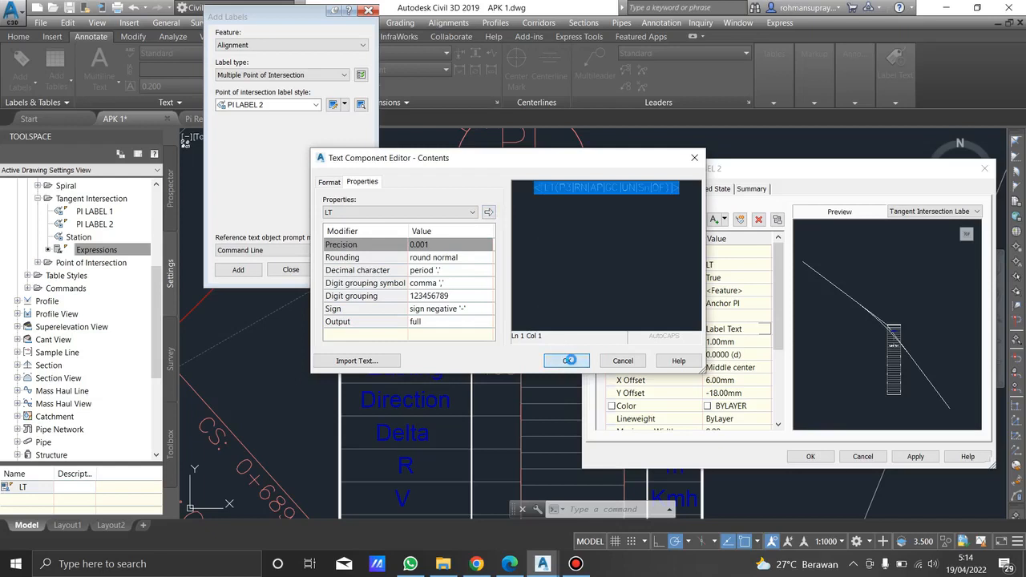
pyautogui.click(569, 360)
pyautogui.click(915, 457)
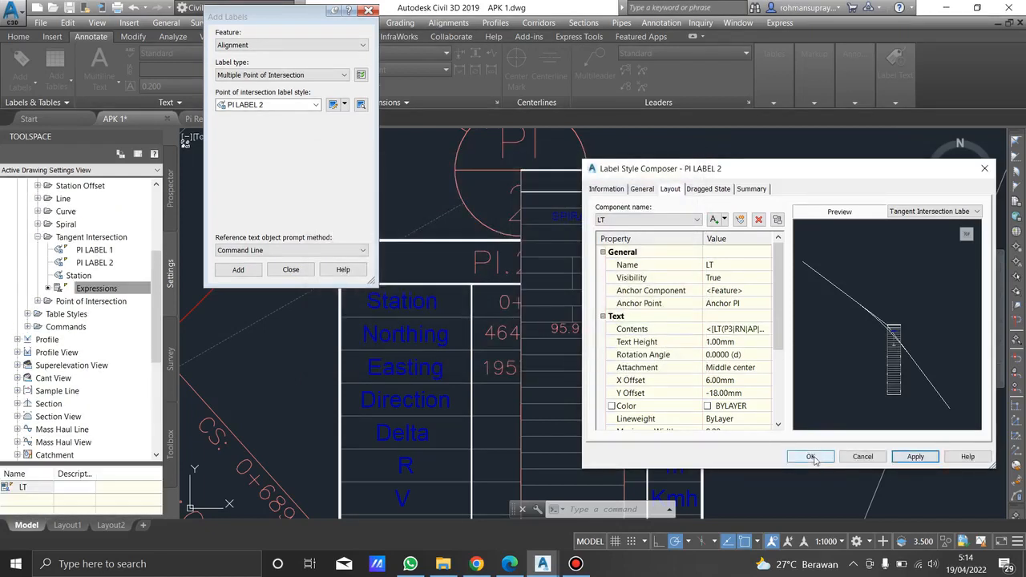
pyautogui.click(810, 456)
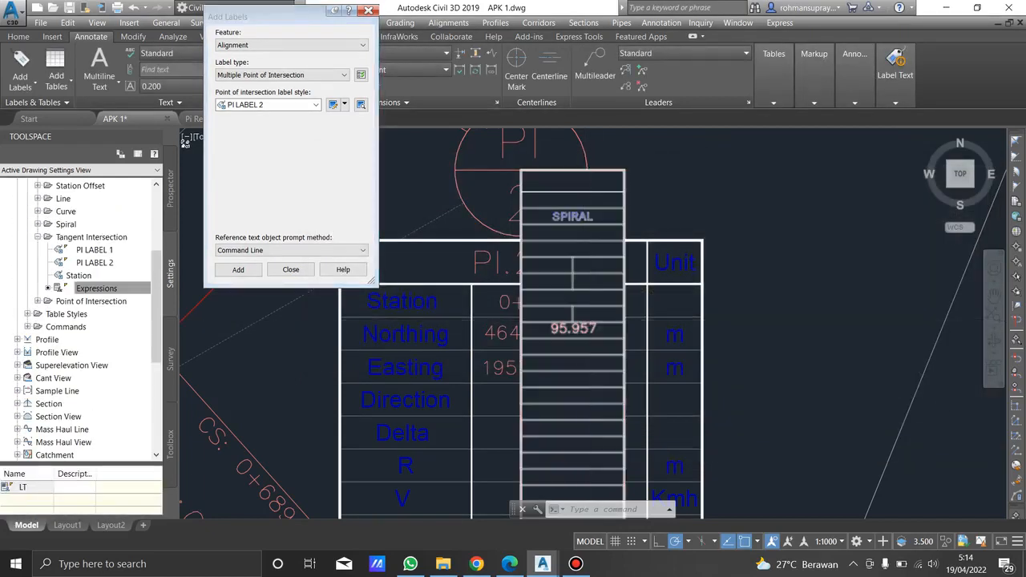
# - Compare the alignment's PI 1 label with the LT row of the separate PI table beside the alignment
pyautogui.scroll(-5, 481, 360)
pyautogui.scroll(8, 597, 289)
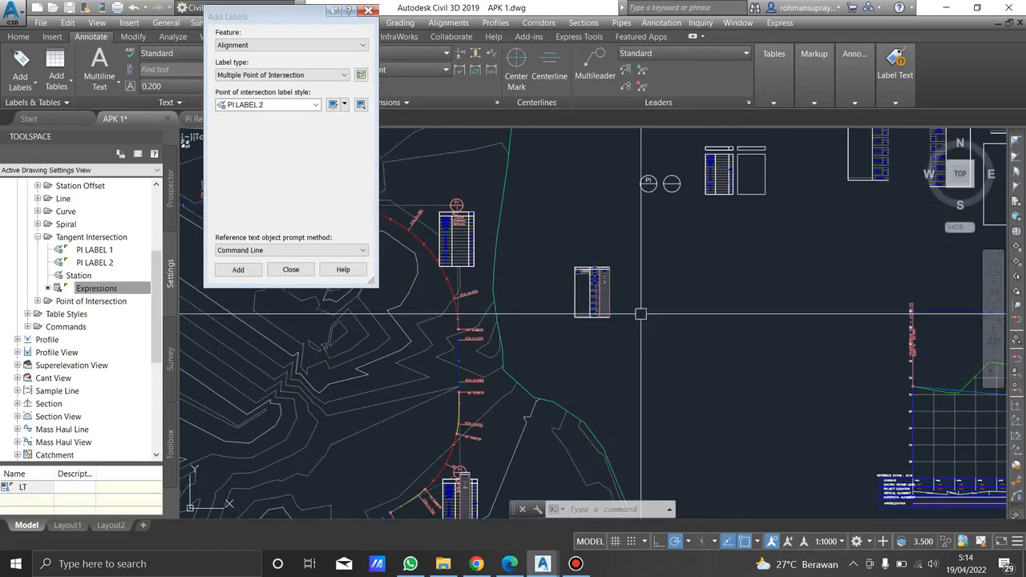
pyautogui.scroll(-6, 614, 315)
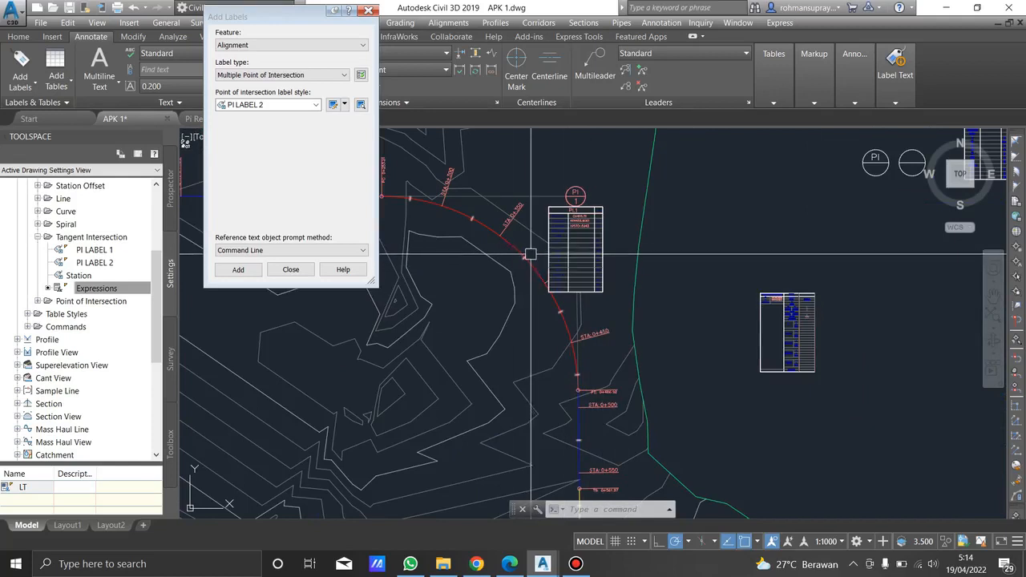
pyautogui.moveTo(500, 244); pyautogui.dragTo(656, 243, button='middle')
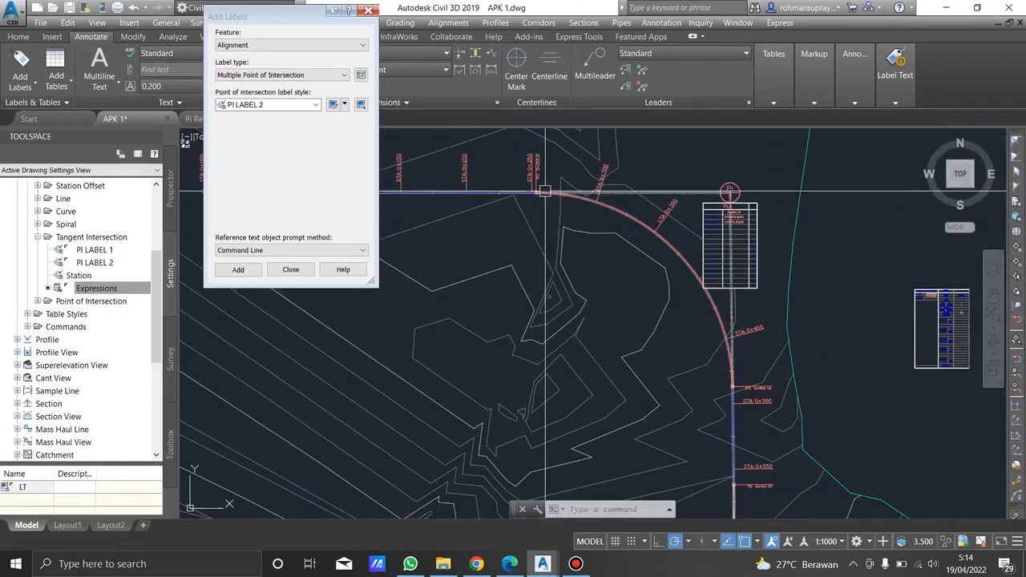
pyautogui.moveTo(706, 297)
pyautogui.mouseDown(button='middle')
pyautogui.moveTo(612, 286)
pyautogui.moveTo(610, 297)
pyautogui.mouseUp(button='middle')
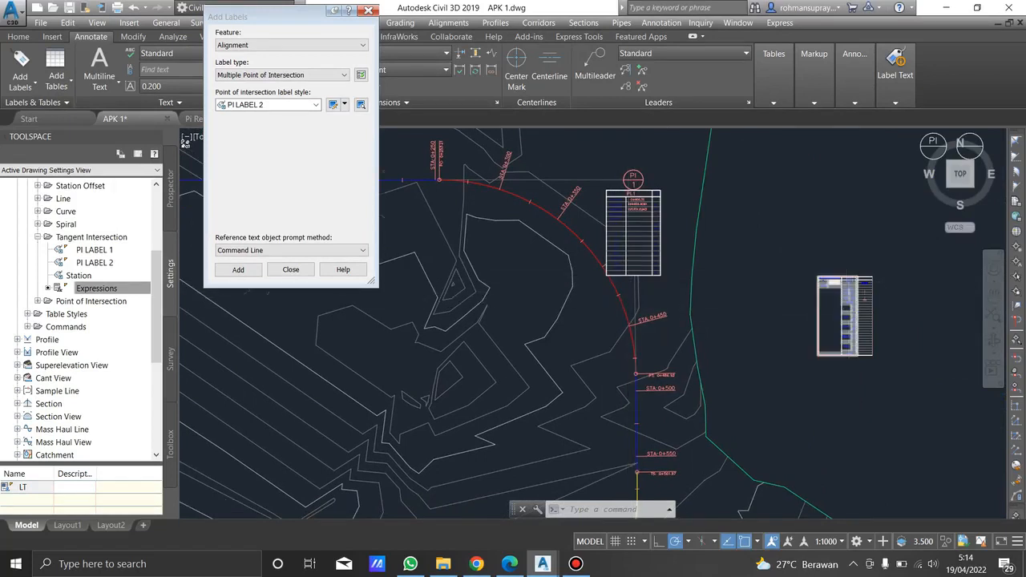
pyautogui.scroll(10, 865, 303)
pyautogui.moveTo(862, 307); pyautogui.dragTo(744, 309, button='middle')
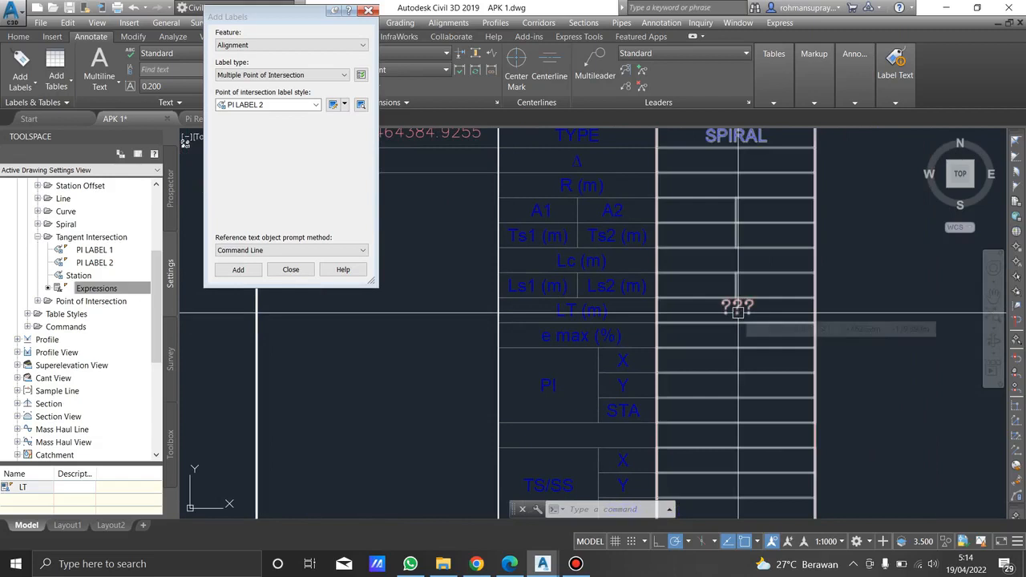
pyautogui.scroll(-4, 737, 308)
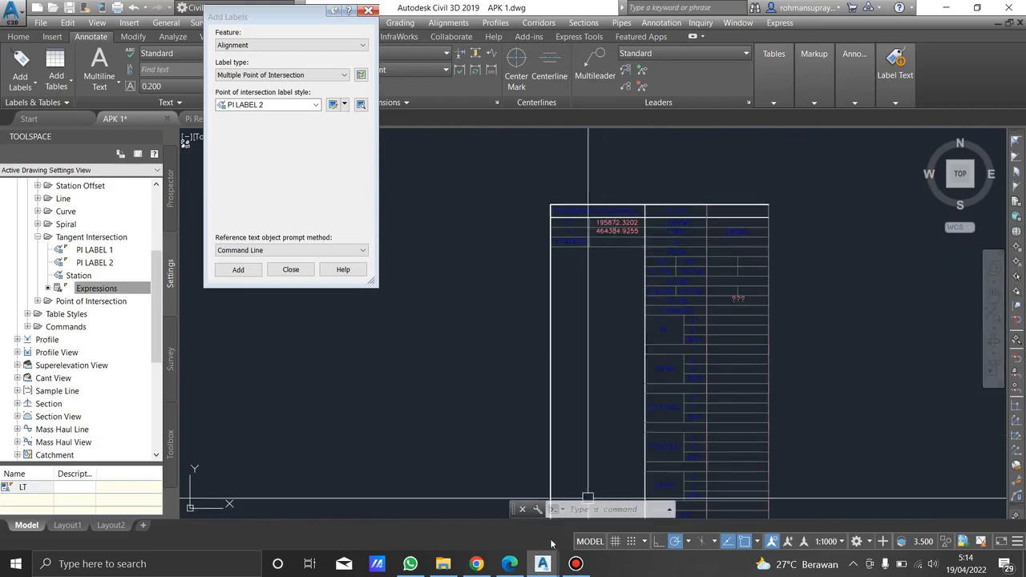
# - Move the alignment's PI 2 label into the separate PI table, directly beside the PI 1 label column
pyautogui.click(513, 566)
pyautogui.click(514, 566)
pyautogui.scroll(-6, 623, 300)
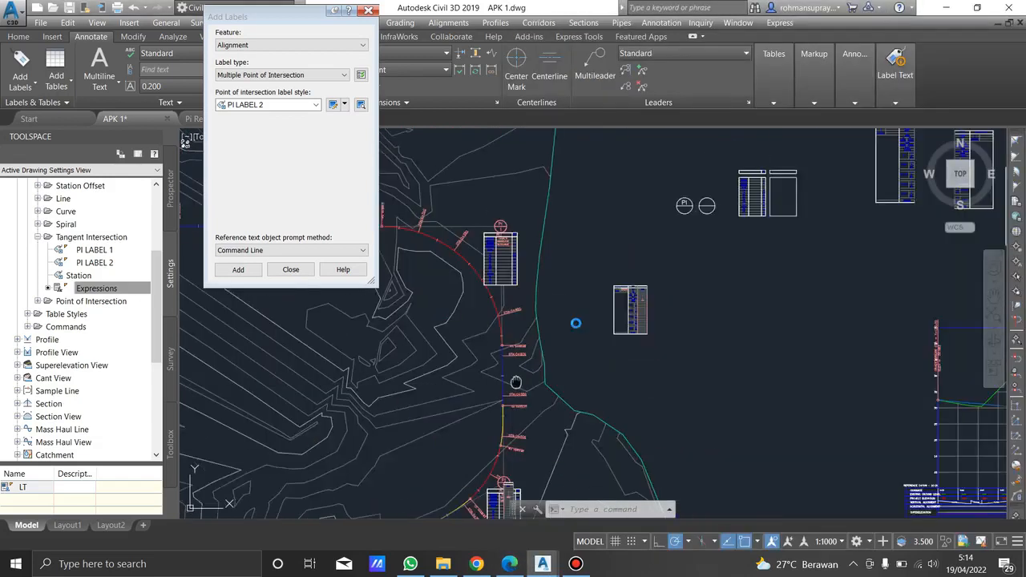
pyautogui.scroll(8, 646, 339)
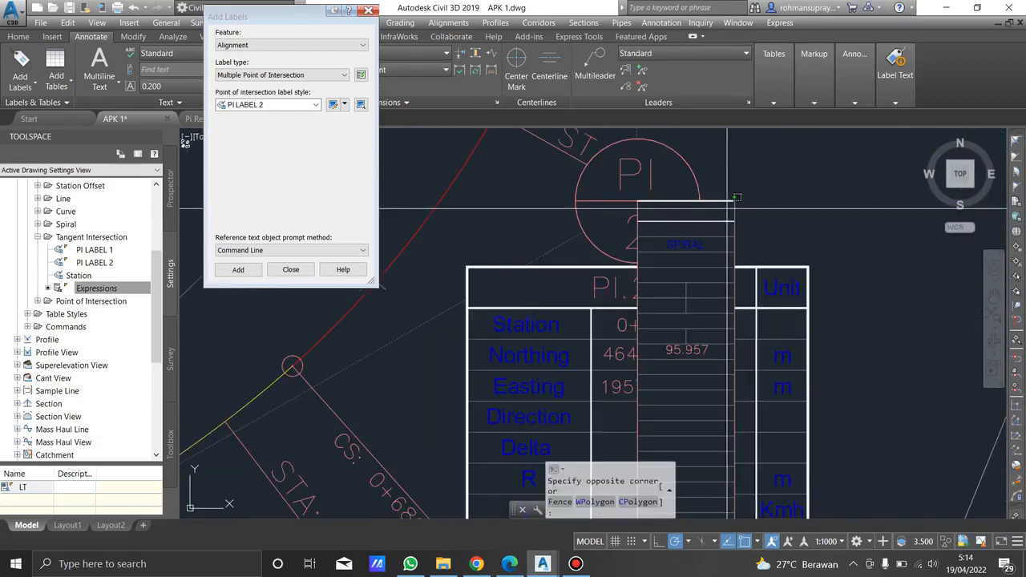
pyautogui.click(725, 196)
pyautogui.scroll(2, 694, 357)
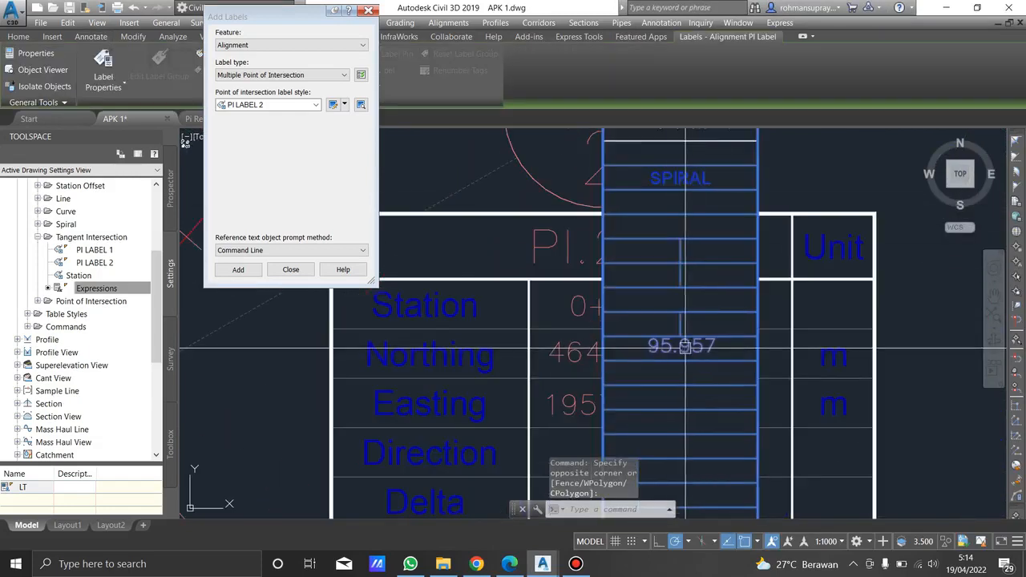
pyautogui.moveTo(659, 346)
pyautogui.mouseDown(button='middle')
pyautogui.moveTo(657, 408)
pyautogui.moveTo(619, 434)
pyautogui.moveTo(587, 430)
pyautogui.mouseUp(button='middle')
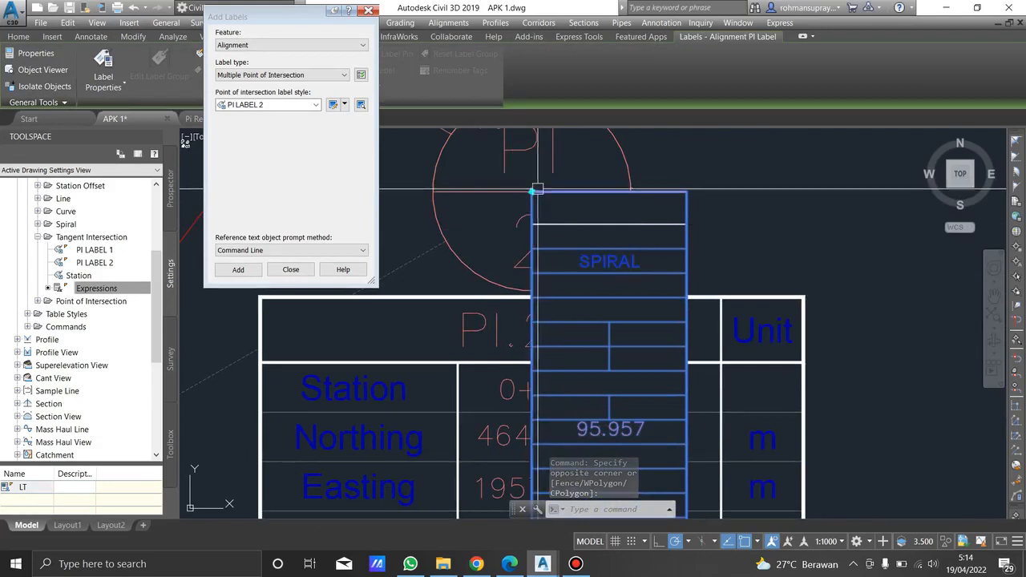
pyautogui.scroll(-4, 531, 193)
pyautogui.click(524, 258)
pyautogui.scroll(-2, 529, 352)
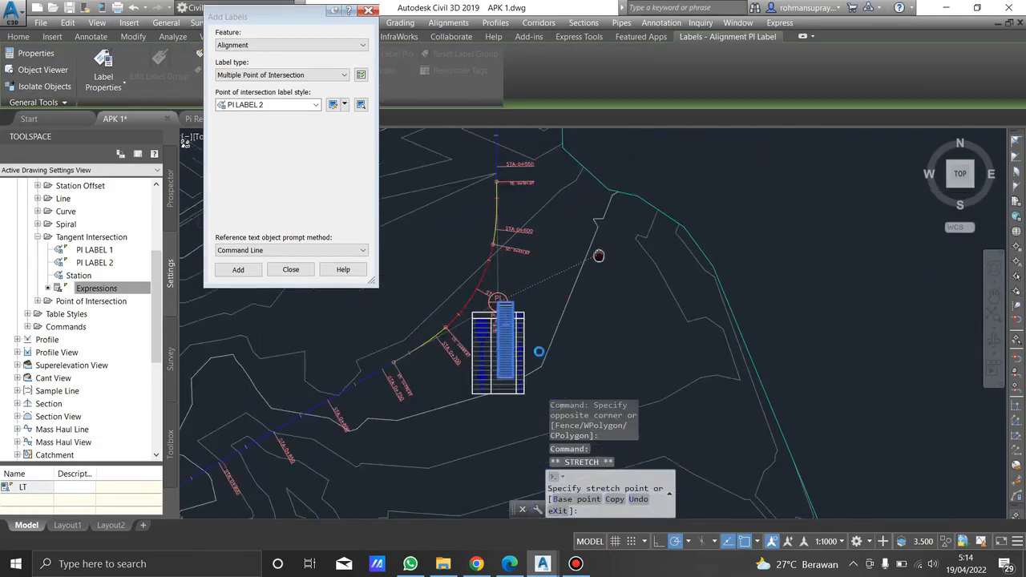
pyautogui.scroll(5, 542, 231)
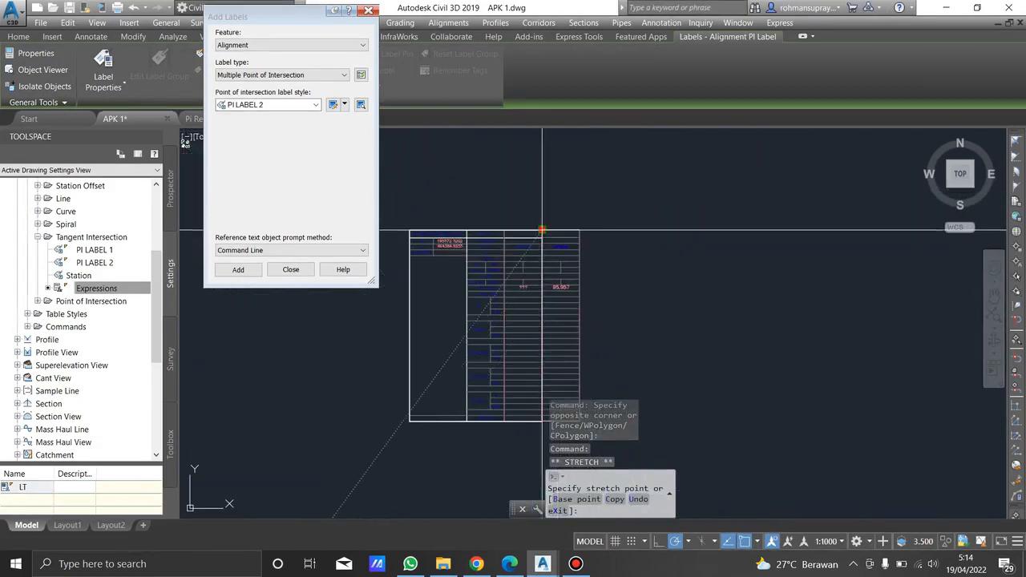
pyautogui.press('Escape')
pyautogui.scroll(4, 525, 285)
pyautogui.moveTo(529, 286); pyautogui.dragTo(603, 279, button='middle')
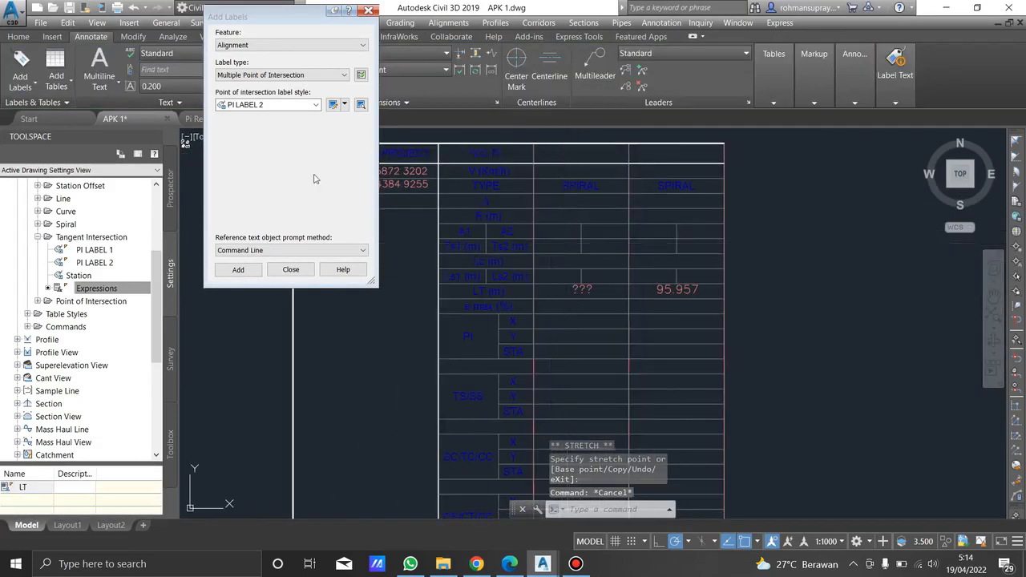
# - Copy the PI LABEL 2 label style as a new style named PI LABEL 2 CIRCLE and save it
pyautogui.click(314, 105)
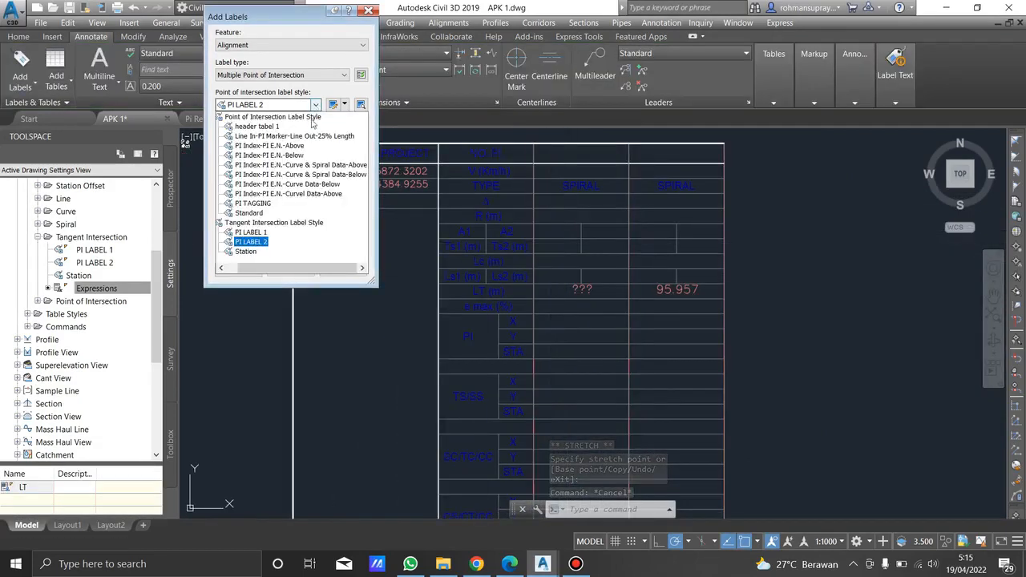
pyautogui.click(251, 242)
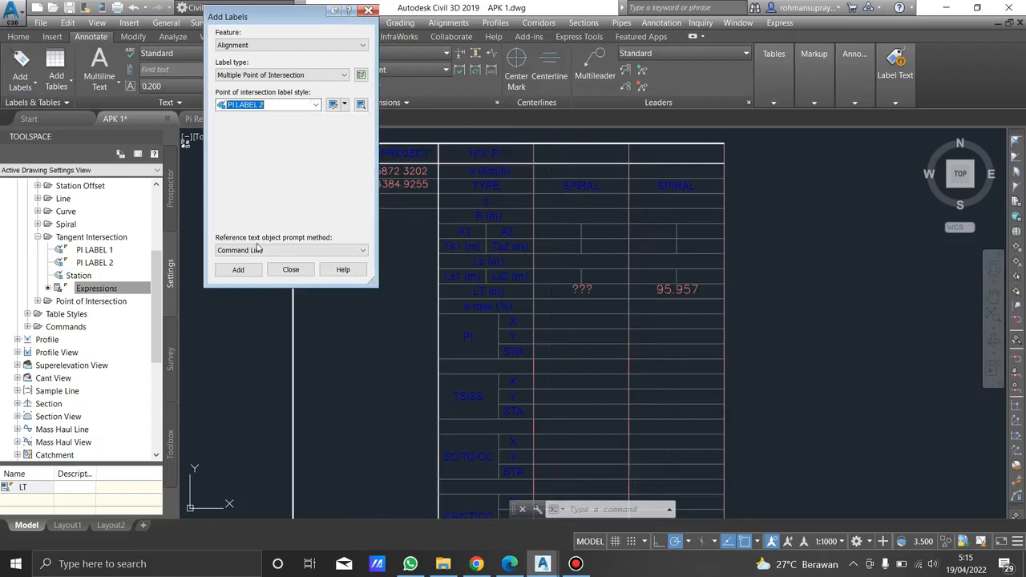
pyautogui.click(344, 106)
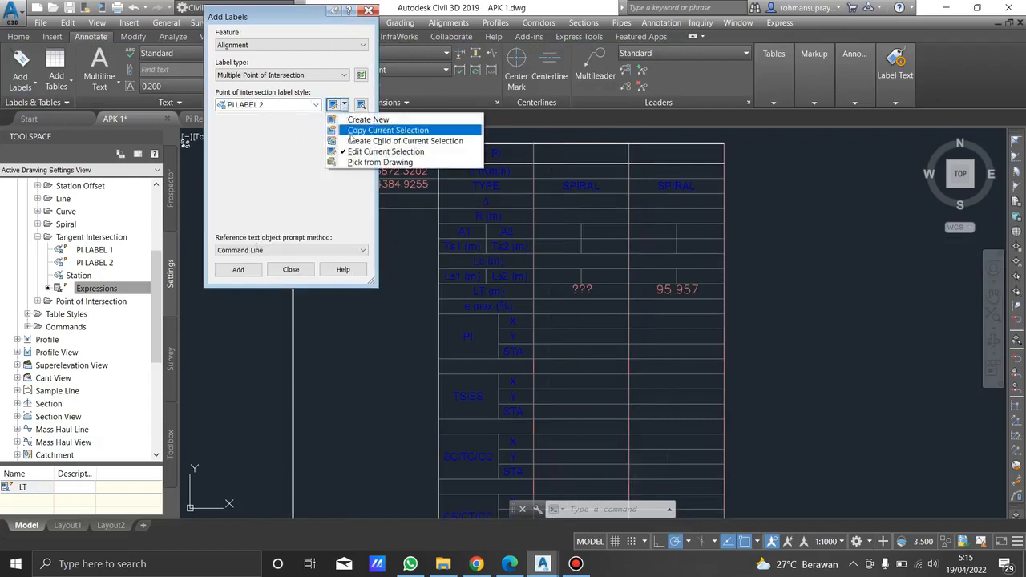
pyautogui.click(361, 131)
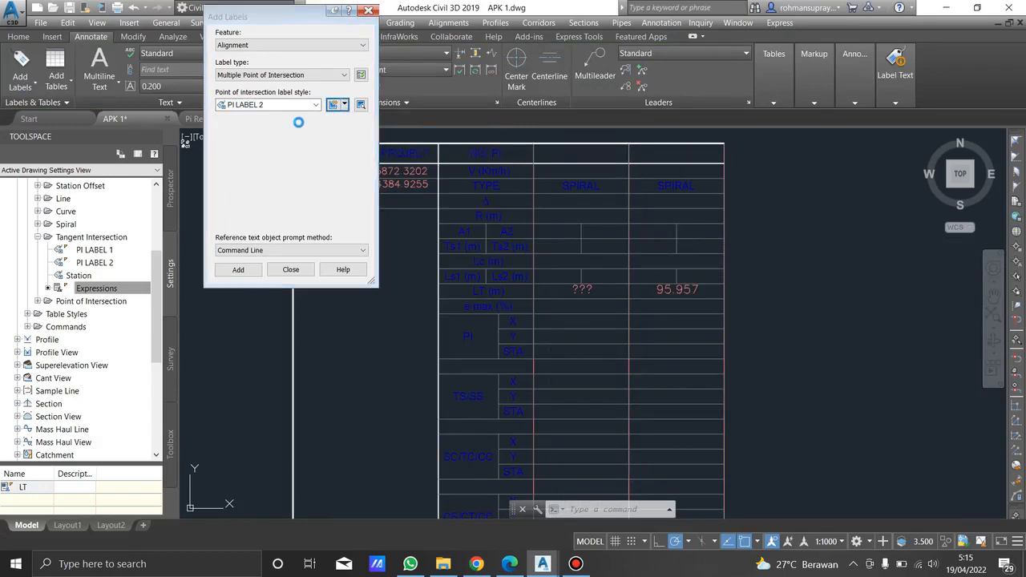
pyautogui.click(668, 220)
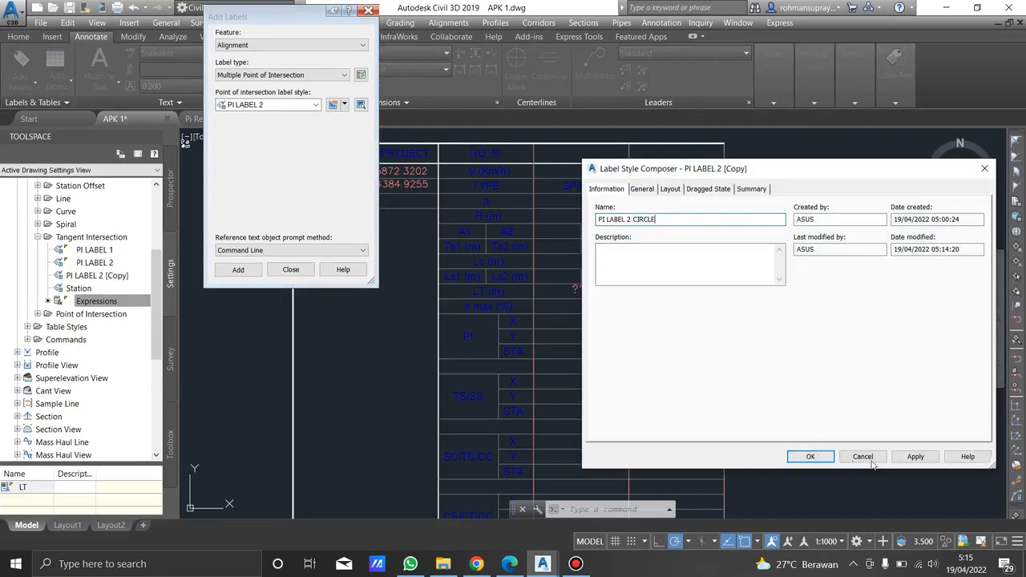
pyautogui.click(810, 456)
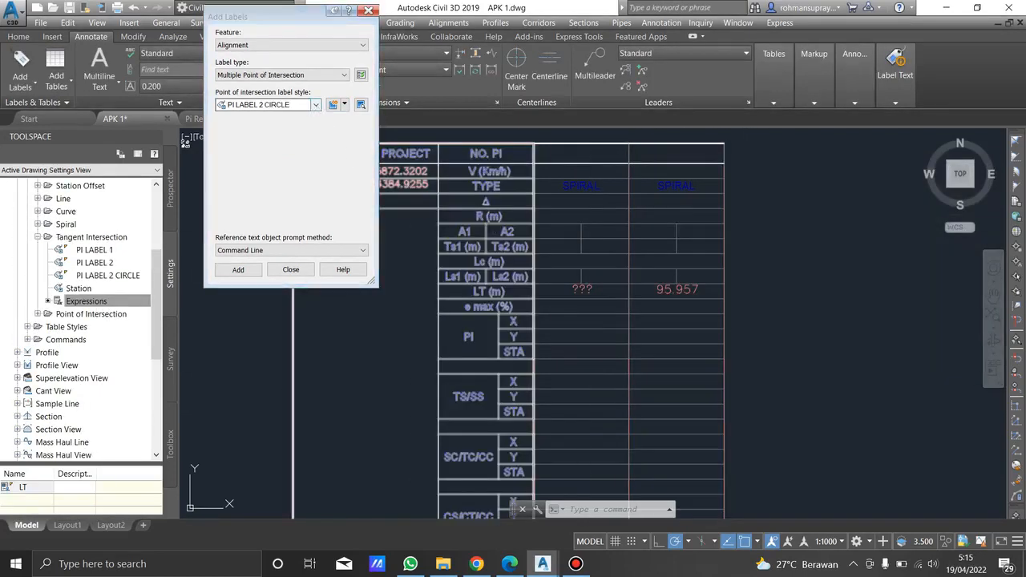
# - Copy the PI LABEL 2 CIRCLE style, replace the copy's LT component contents with a hyphen, and save the copy
pyautogui.click(548, 270)
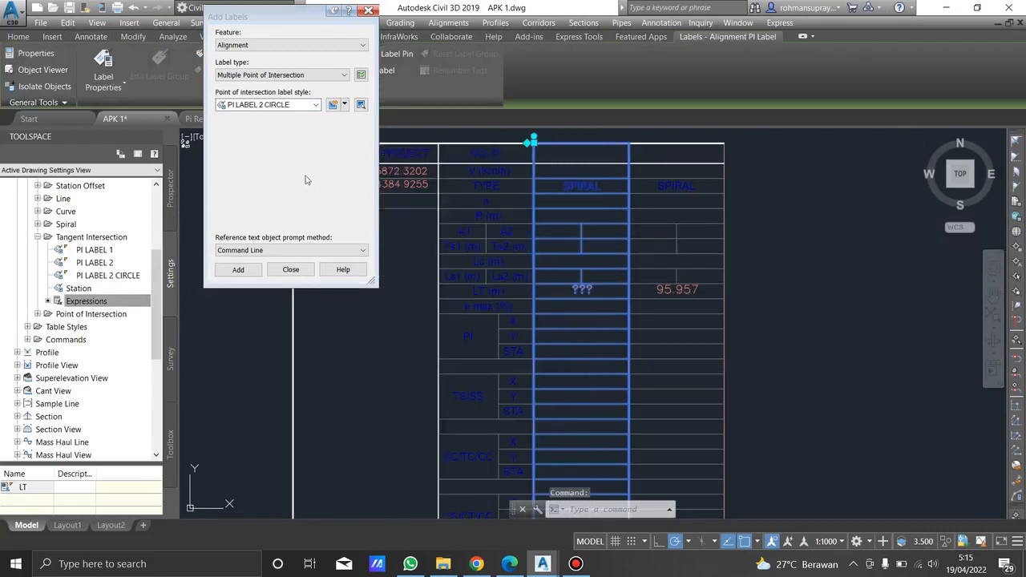
pyautogui.click(317, 107)
pyautogui.click(278, 251)
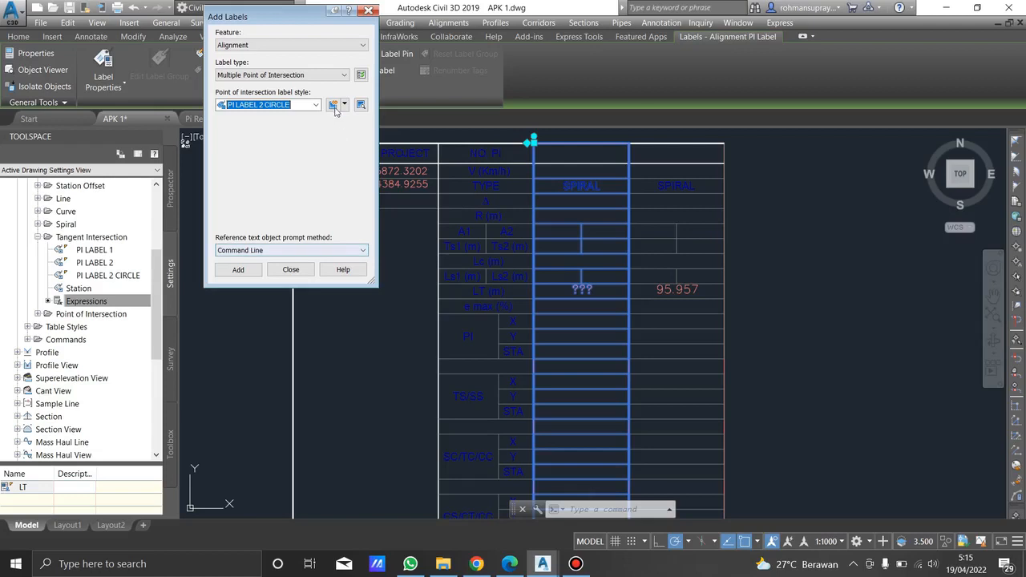
pyautogui.click(334, 105)
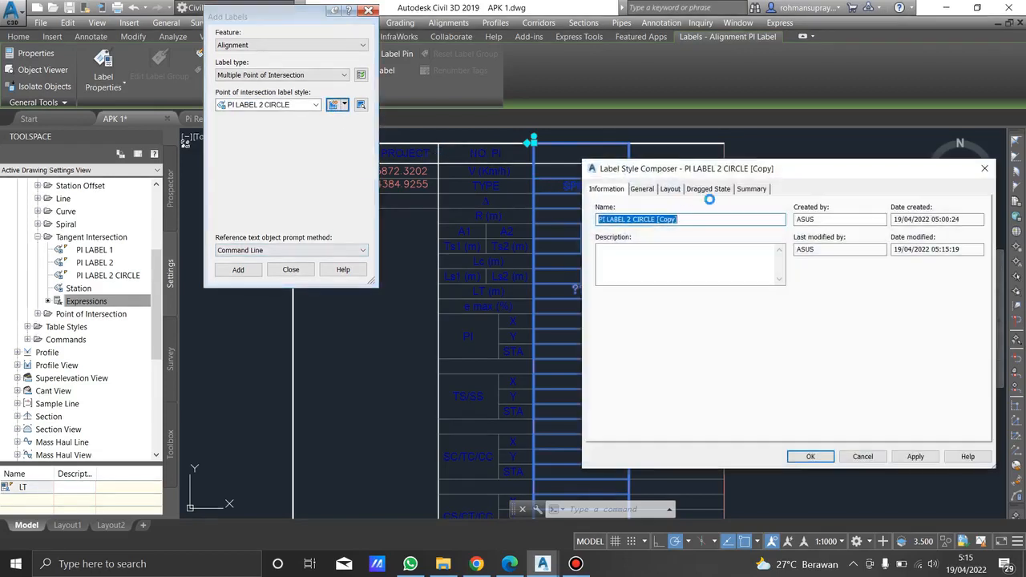
pyautogui.click(670, 189)
pyautogui.click(697, 219)
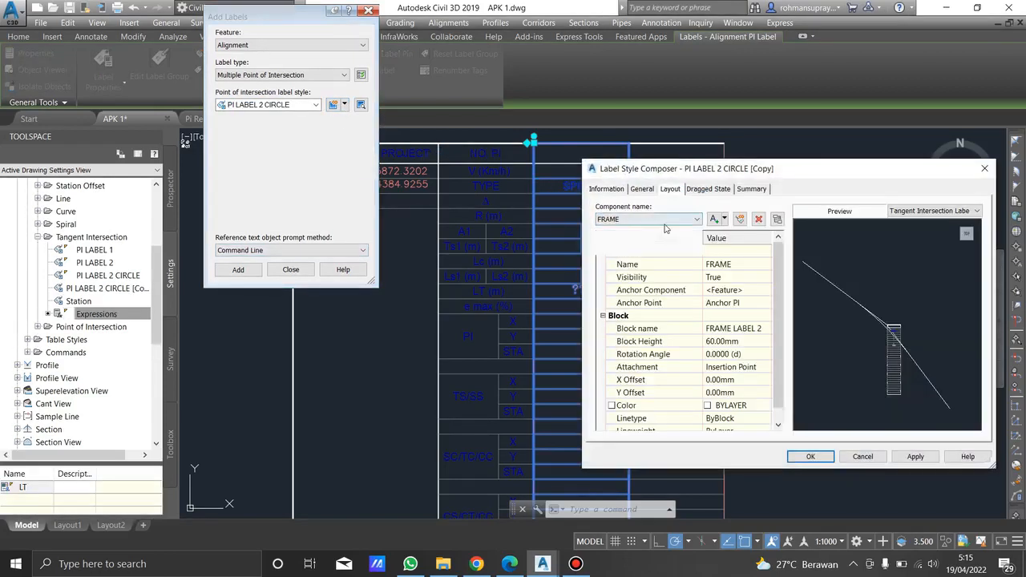
pyautogui.click(696, 252)
pyautogui.click(734, 328)
pyautogui.click(767, 329)
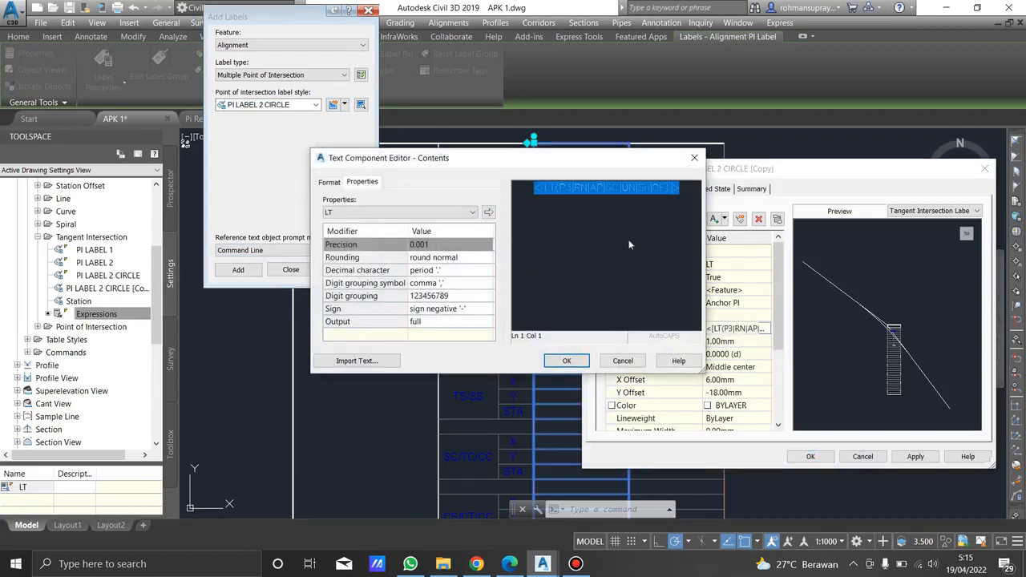
pyautogui.press('BackSpace')
pyautogui.write('-')
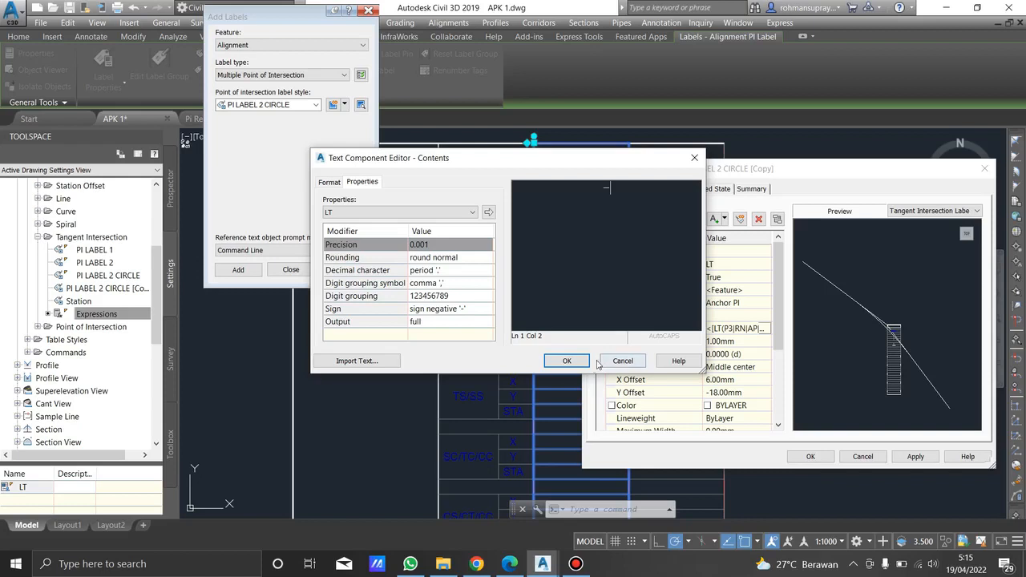
pyautogui.click(566, 362)
pyautogui.click(915, 458)
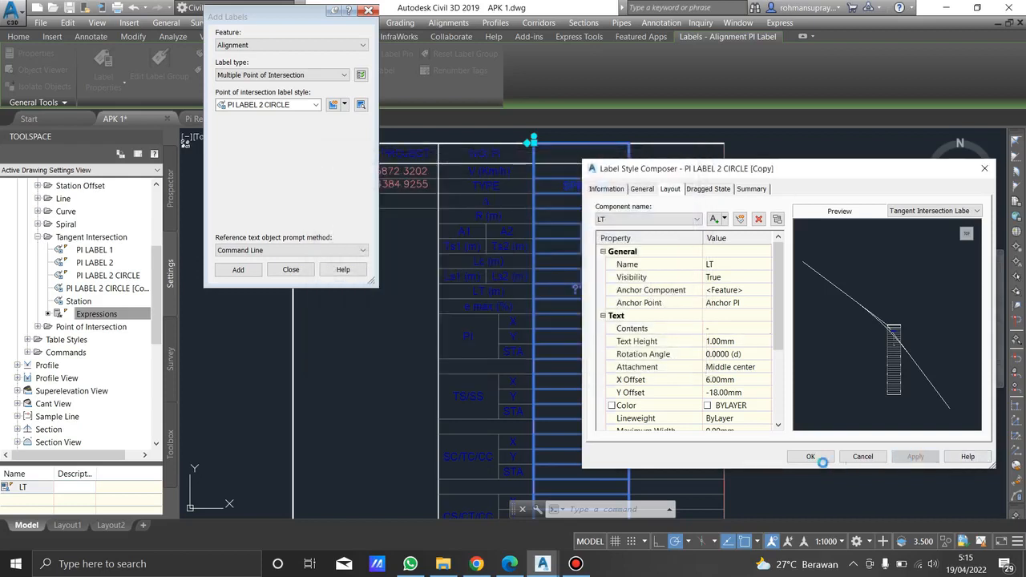
pyautogui.click(811, 456)
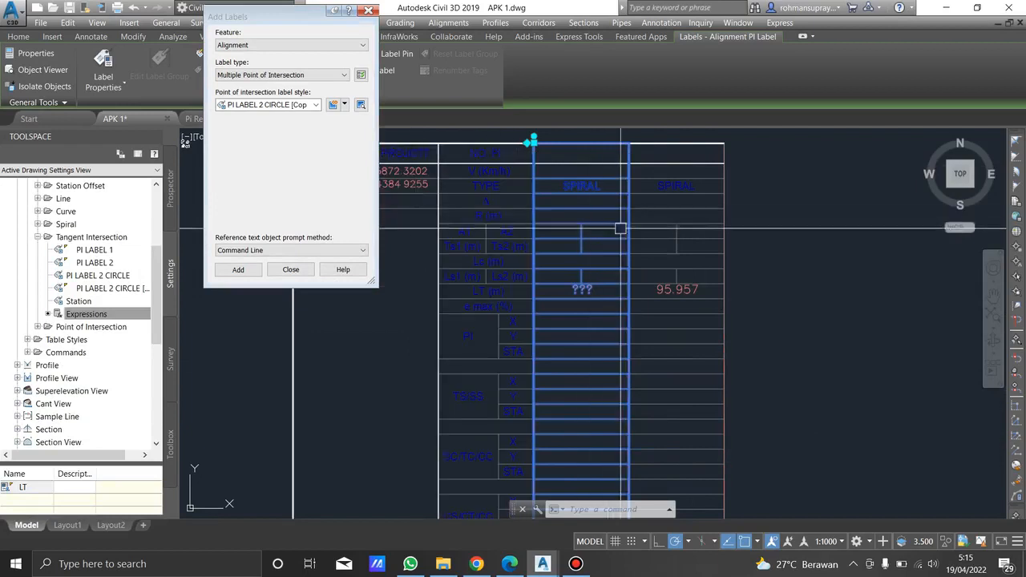
pyautogui.click(332, 105)
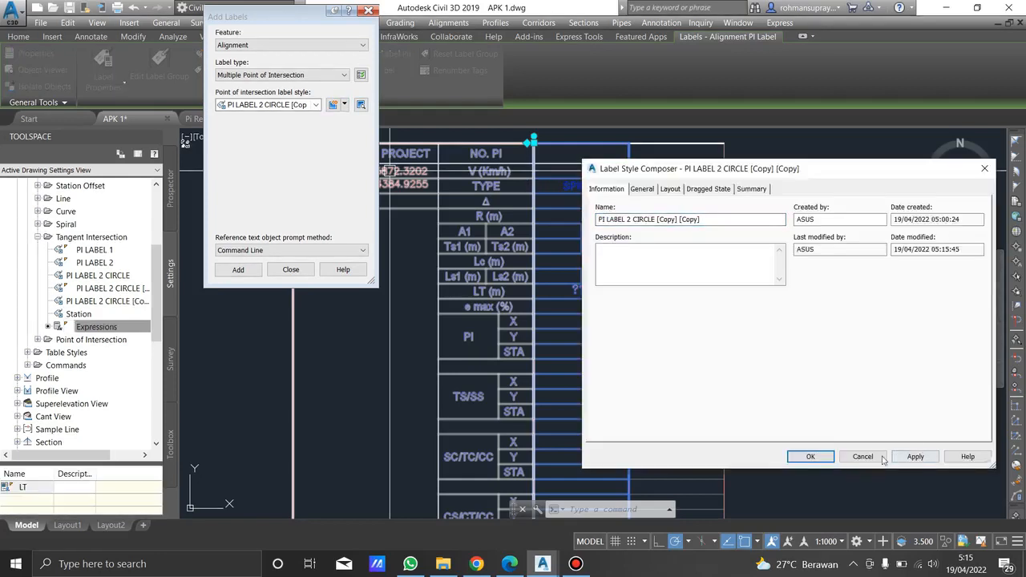
pyautogui.click(881, 458)
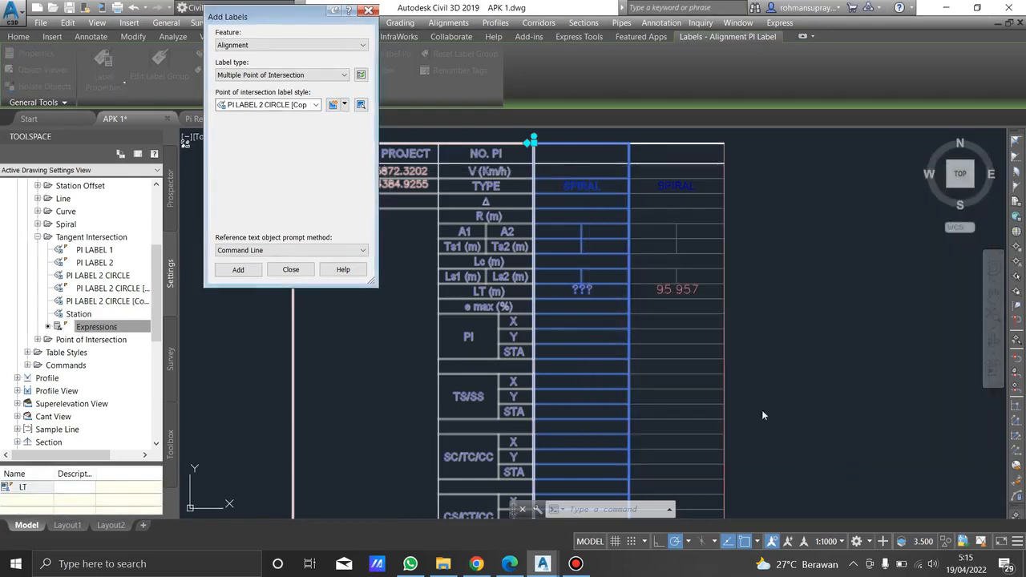
pyautogui.click(344, 105)
pyautogui.click(376, 151)
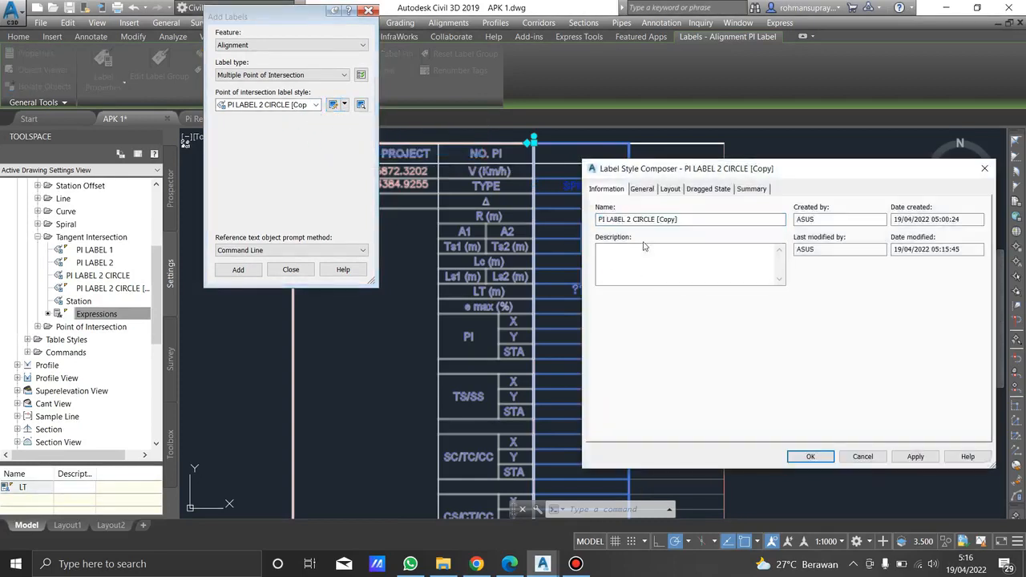
pyautogui.click(863, 457)
# - Choose PI LABEL 2 CIRCLE as the point of intersection label style and check its FRAME component in the layout settings
pyautogui.click(317, 105)
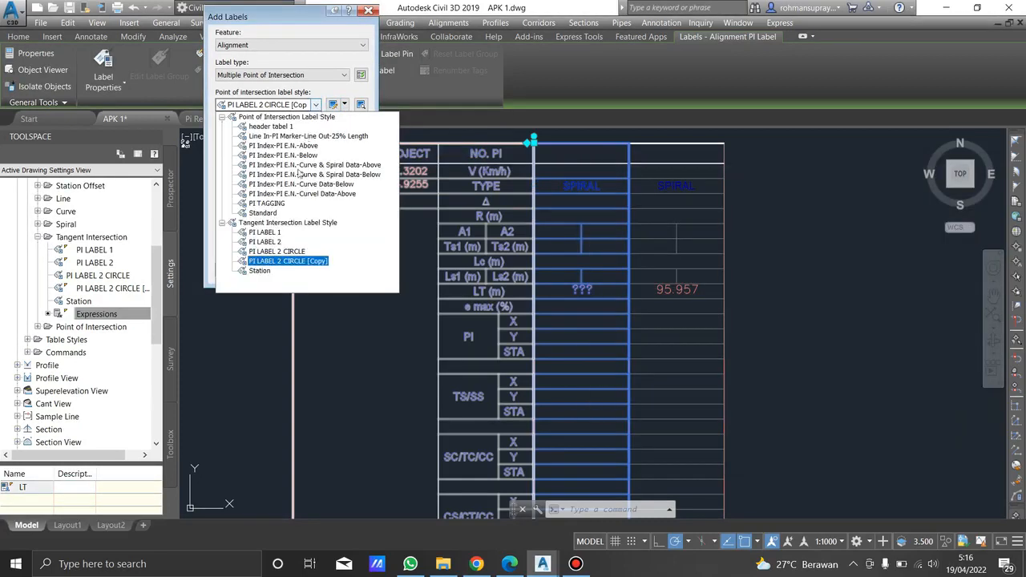
pyautogui.click(298, 252)
pyautogui.click(333, 105)
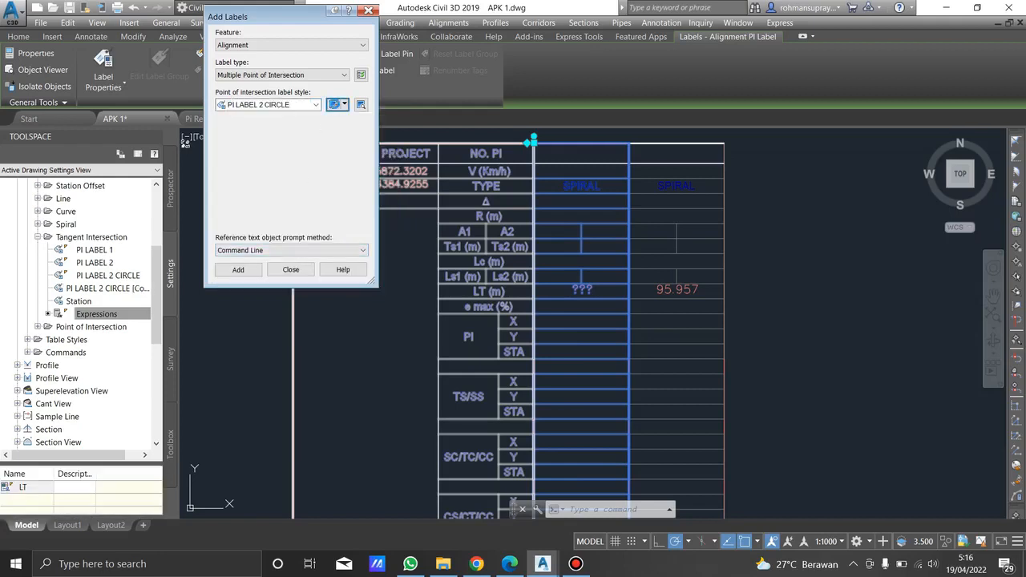
pyautogui.click(672, 191)
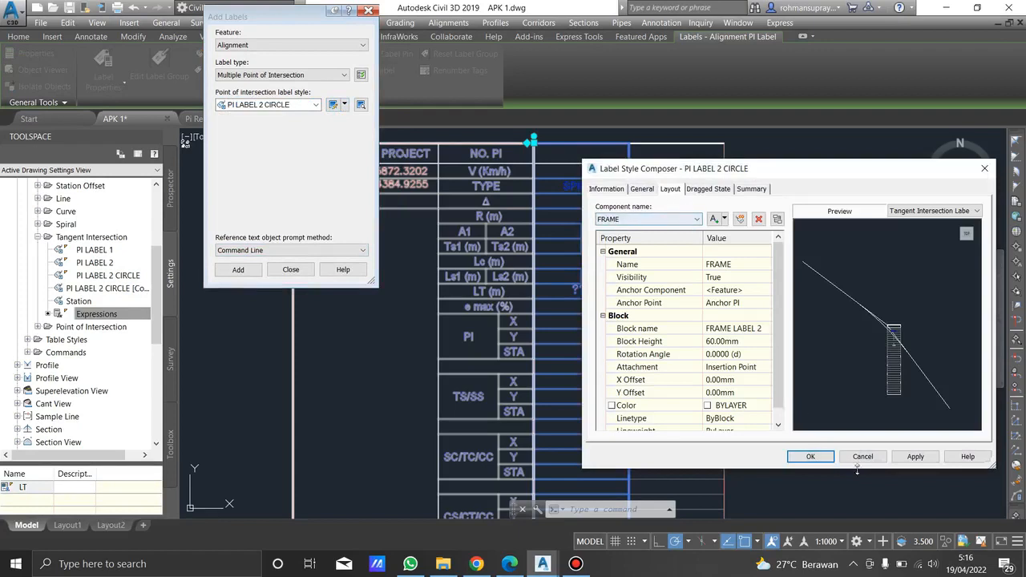
pyautogui.click(810, 456)
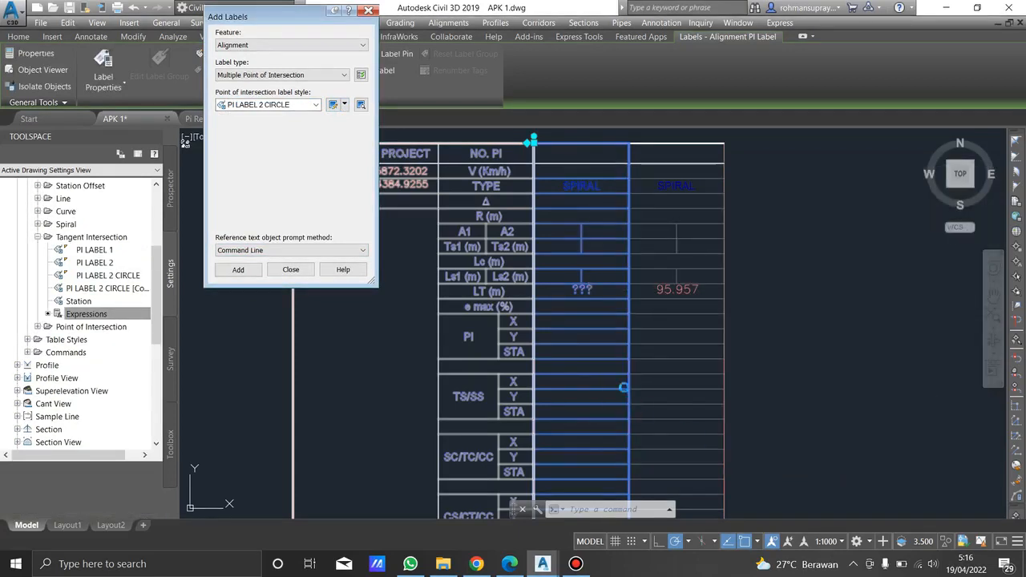
# - Define the CIRCLE column frame as a block named FRAME TABEL 2 CIRCLE, with its upper-left corner as the base point
pyautogui.scroll(4, 585, 194)
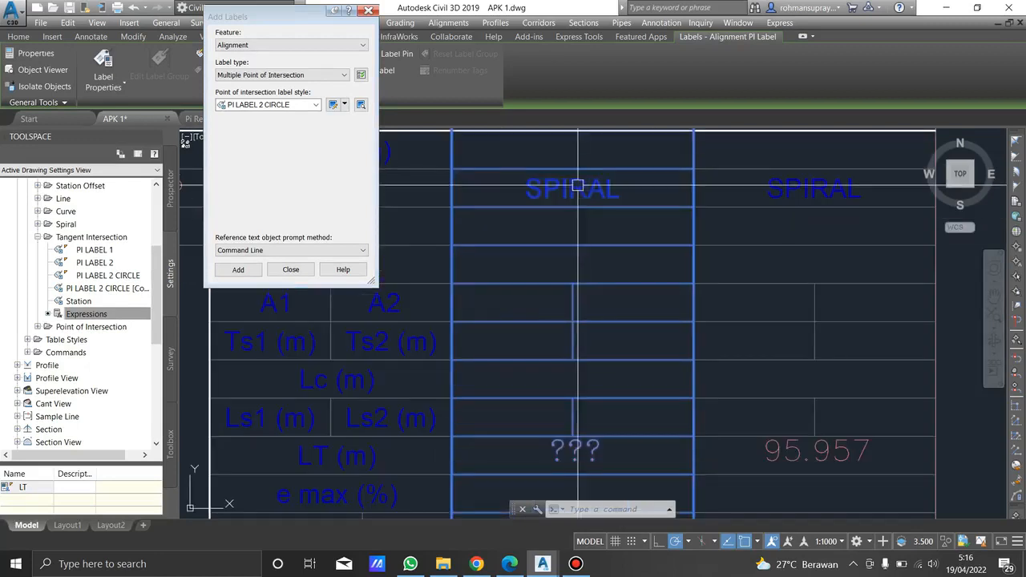
pyautogui.scroll(-8, 585, 194)
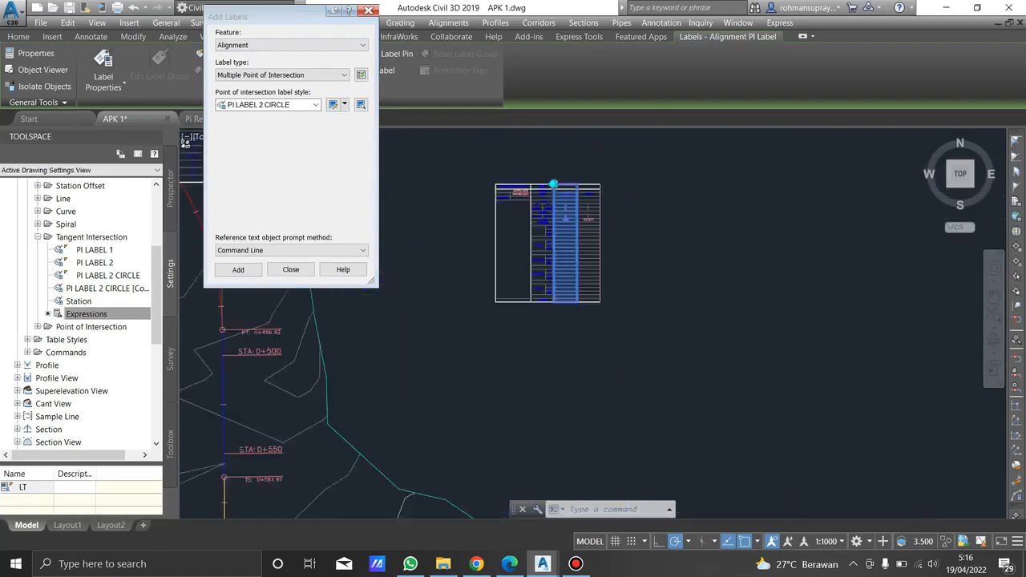
pyautogui.moveTo(552, 182); pyautogui.dragTo(206, 337, button='middle')
pyautogui.scroll(6, 709, 273)
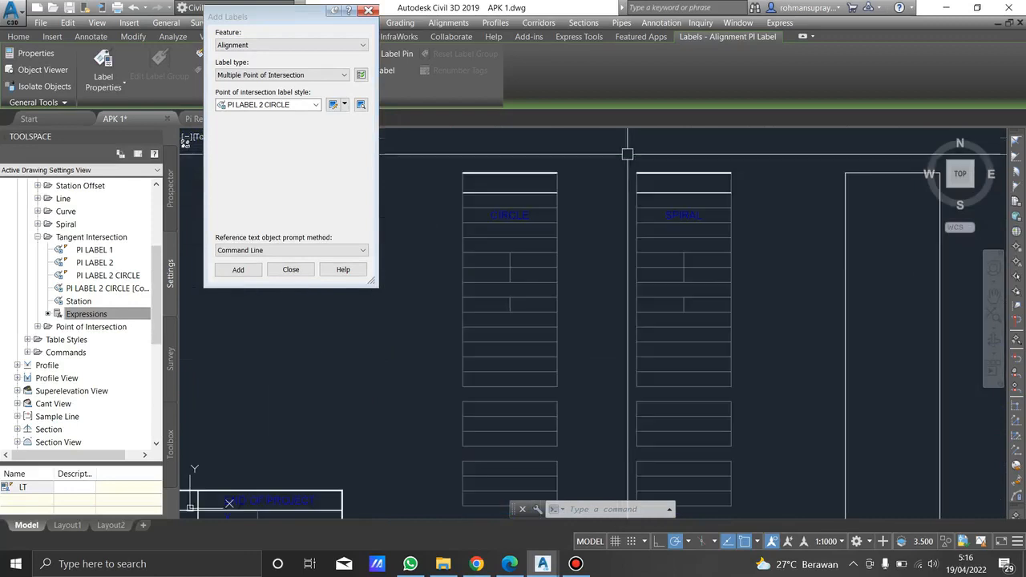
pyautogui.scroll(-6, 709, 274)
pyautogui.press('Escape')
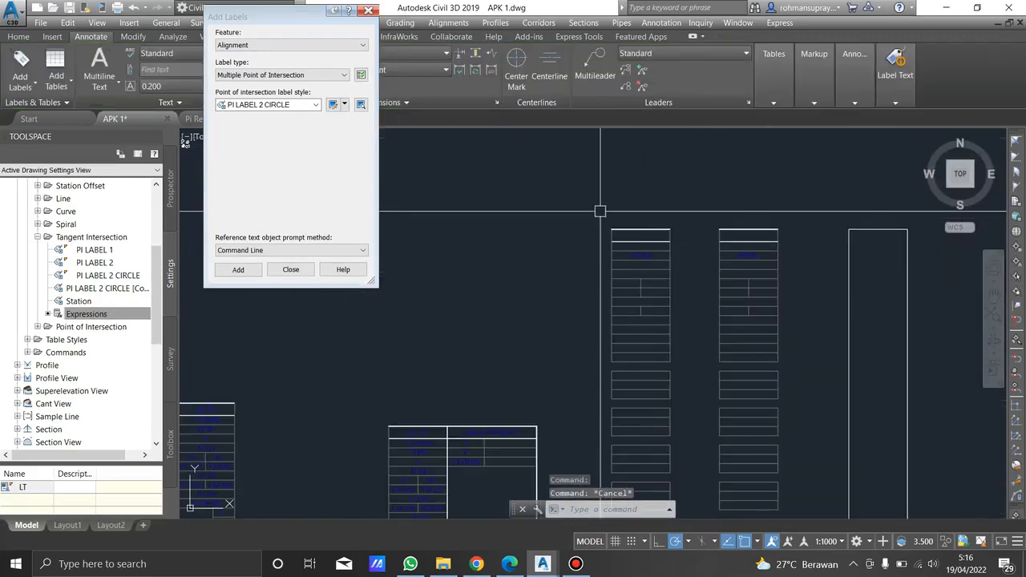
pyautogui.click(593, 205)
pyautogui.click(651, 417)
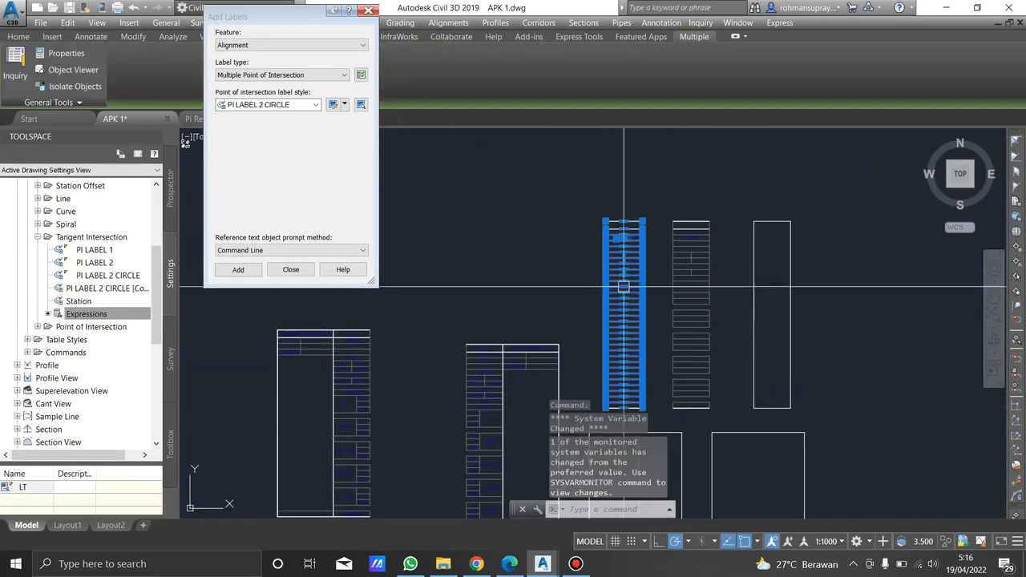
pyautogui.write('b')
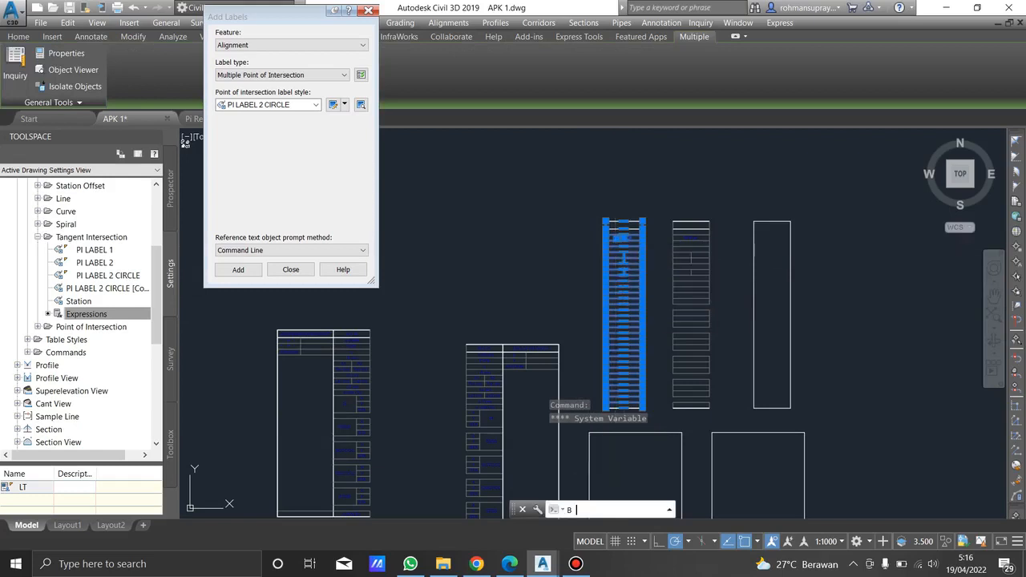
pyautogui.press('Return')
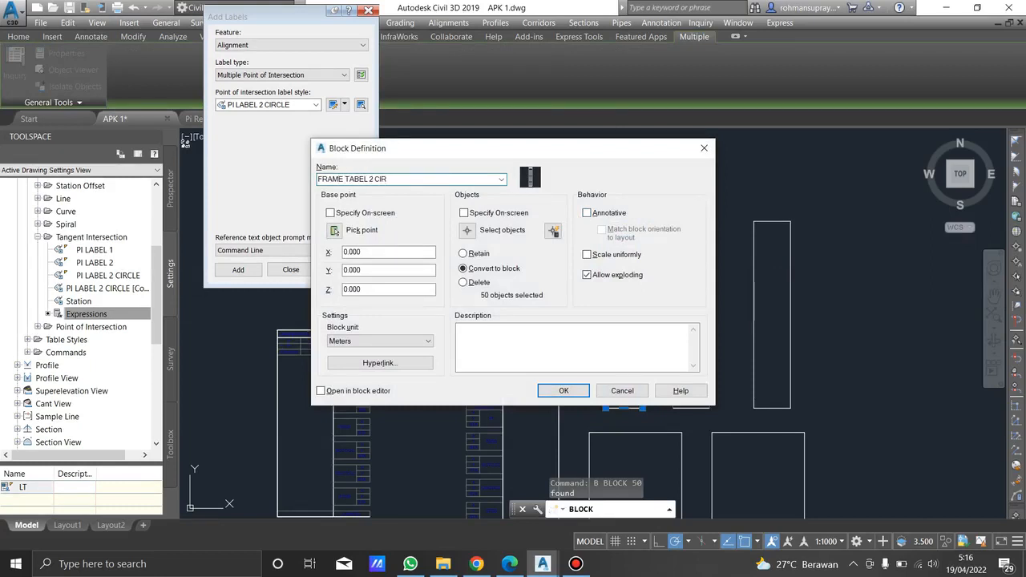
pyautogui.click(332, 230)
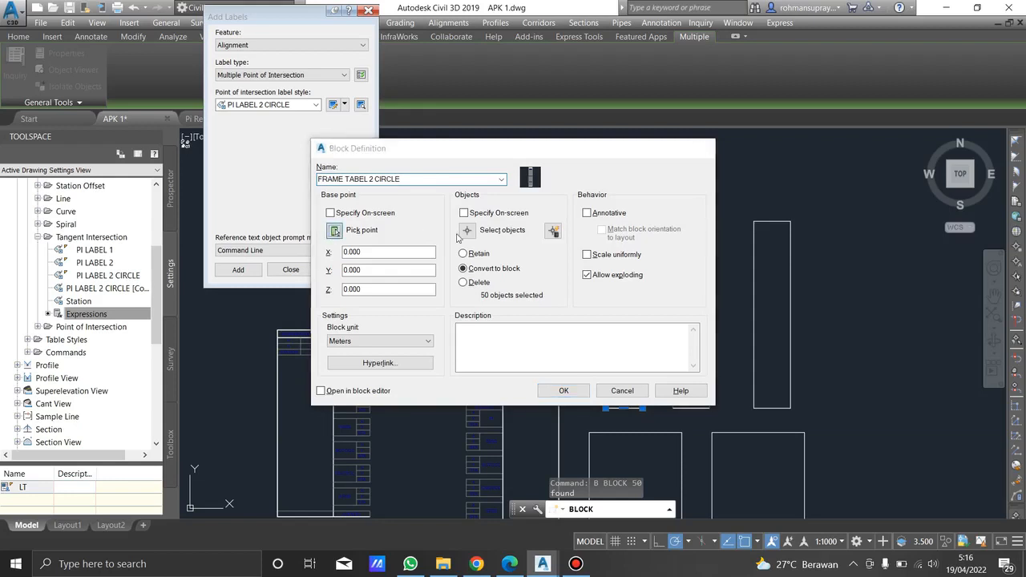
pyautogui.click(605, 222)
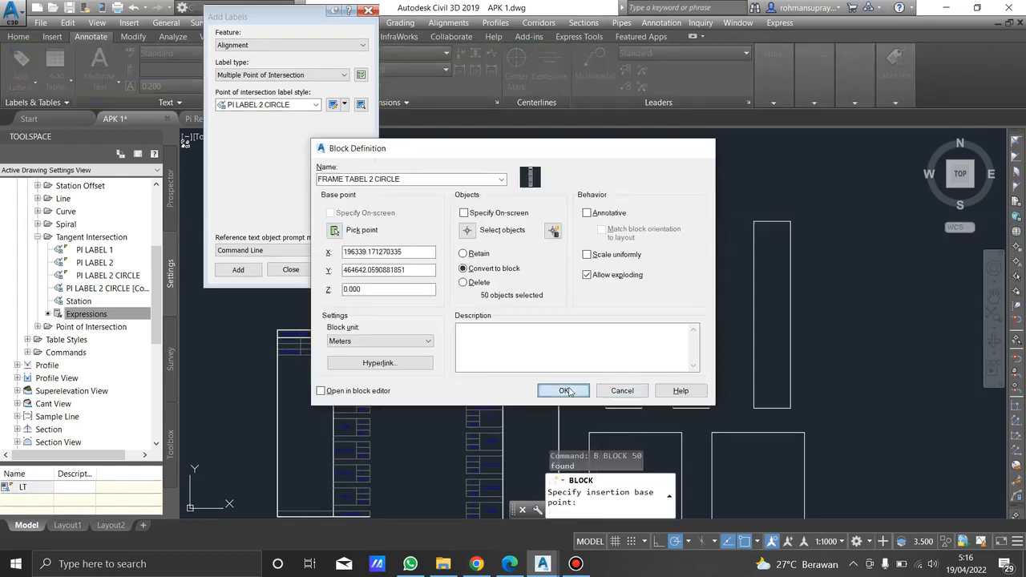
pyautogui.click(566, 391)
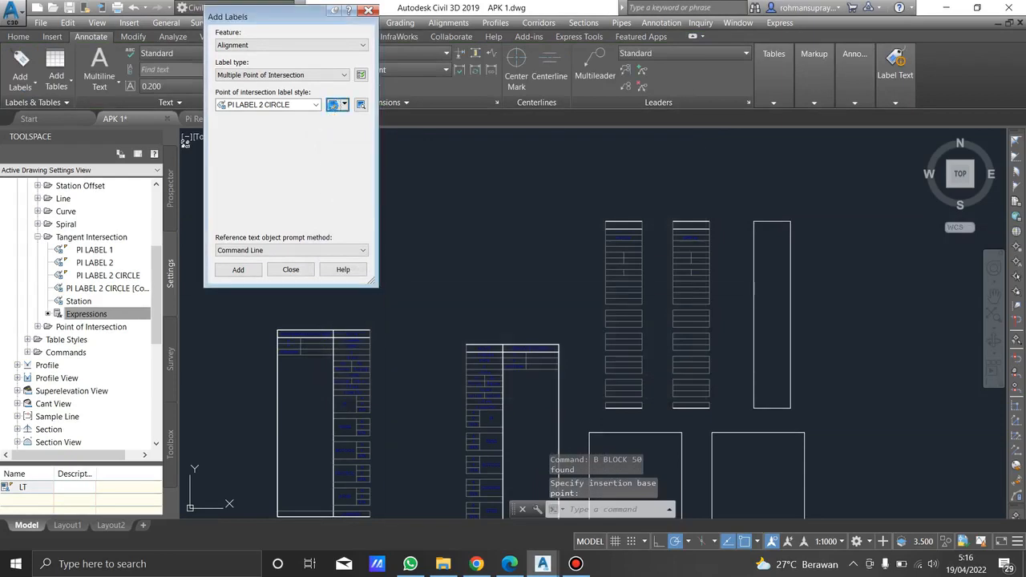
# - Set the FRAME component of the PI LABEL 2 CIRCLE style to the block FRAME TABEL 2 CIRCLE and save the style
pyautogui.click(335, 105)
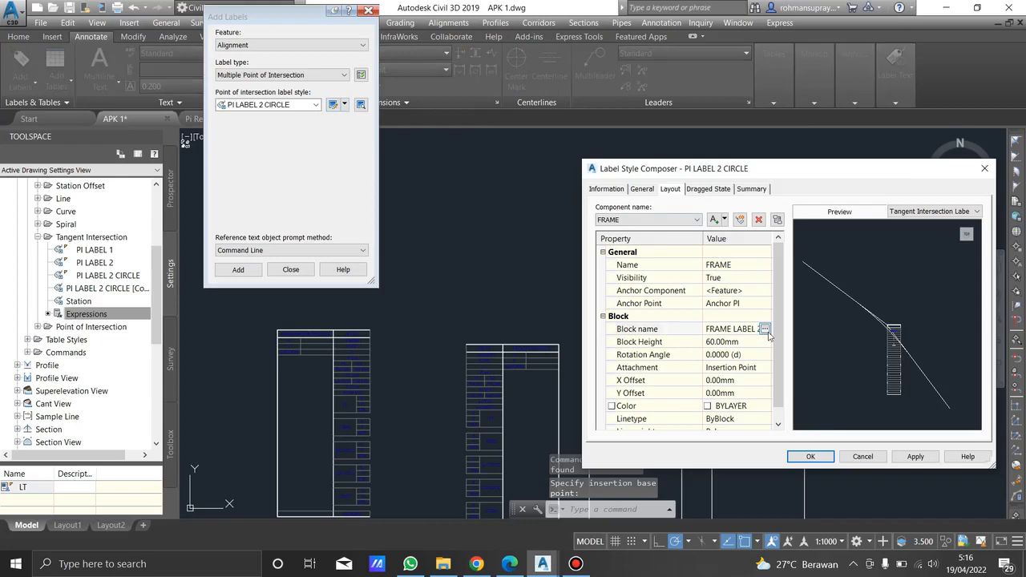
pyautogui.click(764, 328)
pyautogui.scroll(-8, 121, 191)
pyautogui.scroll(-3, 122, 191)
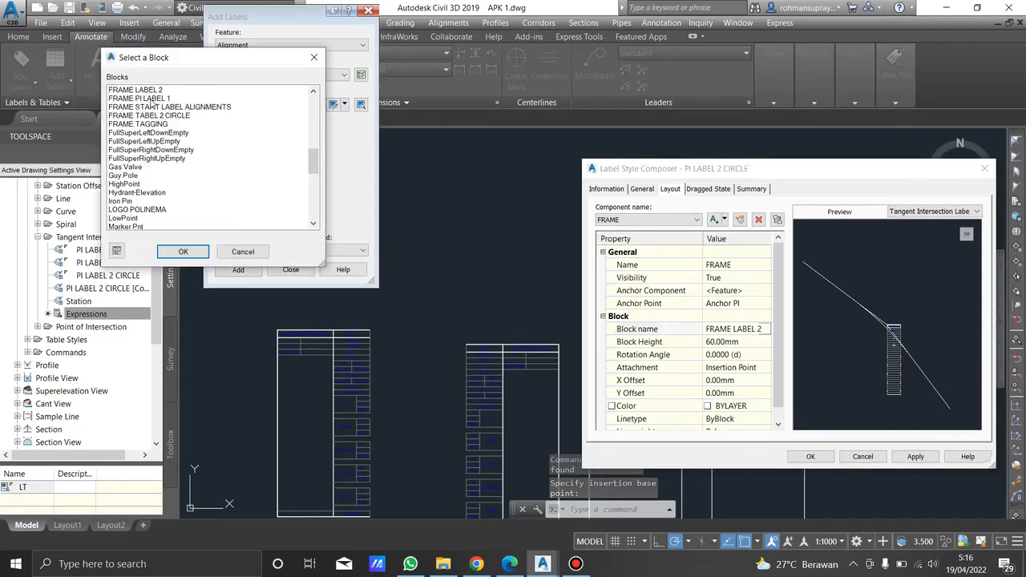
pyautogui.click(173, 118)
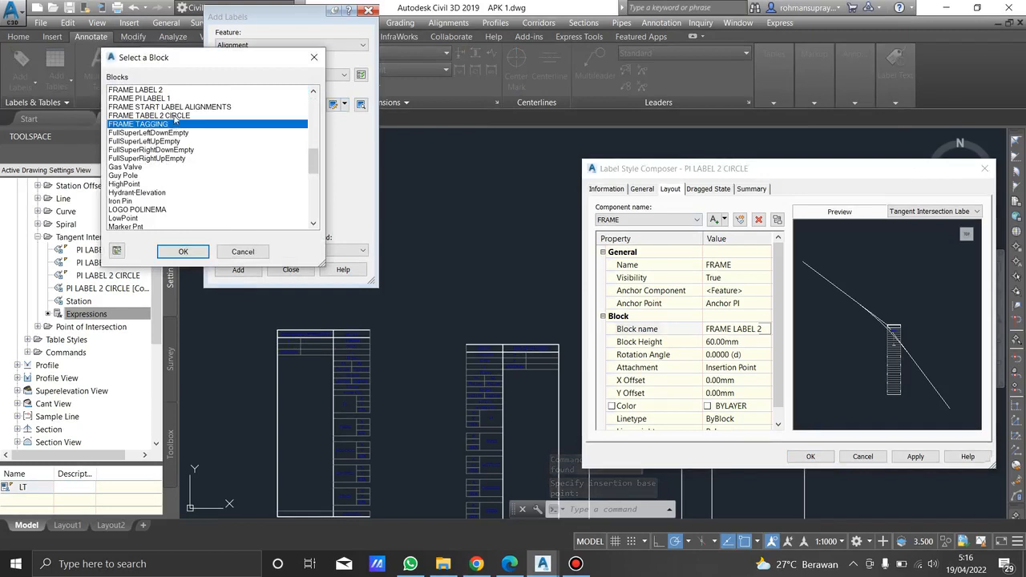
pyautogui.click(185, 252)
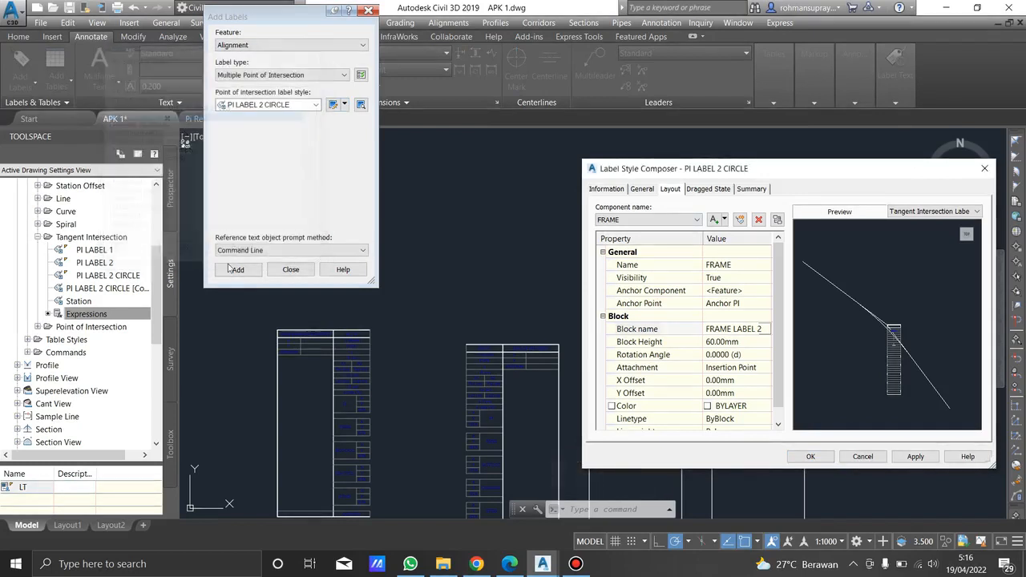
pyautogui.click(915, 457)
pyautogui.scroll(4, 915, 368)
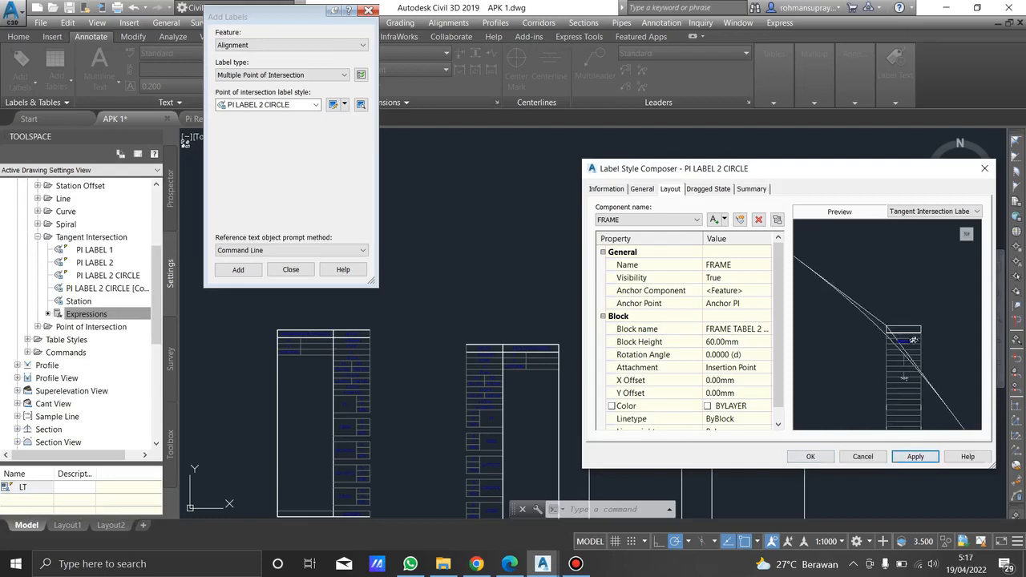
pyautogui.scroll(2, 914, 368)
pyautogui.moveTo(914, 368); pyautogui.dragTo(810, 331, button='middle')
pyautogui.moveTo(849, 362); pyautogui.dragTo(863, 341, button='middle')
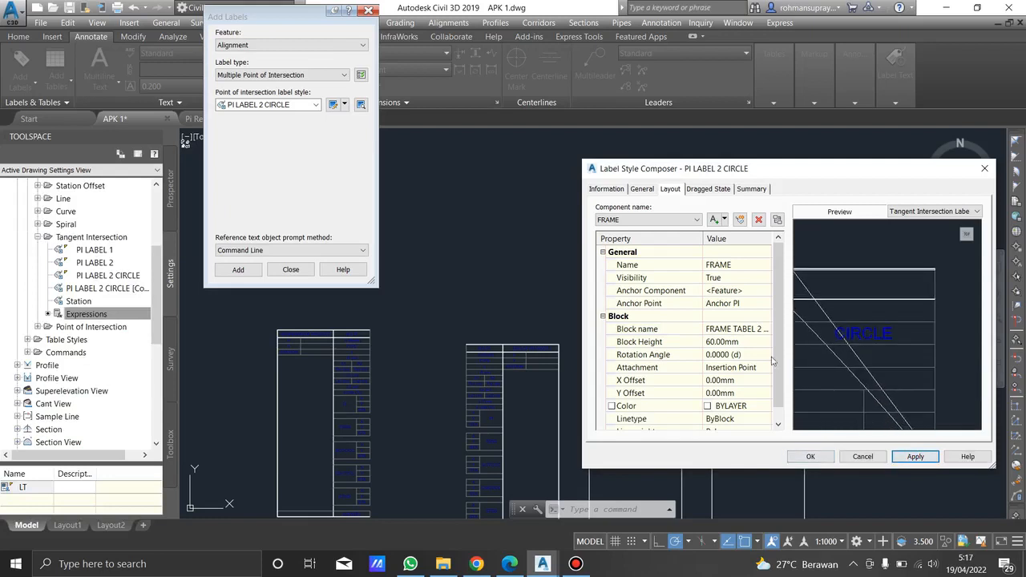
pyautogui.click(825, 456)
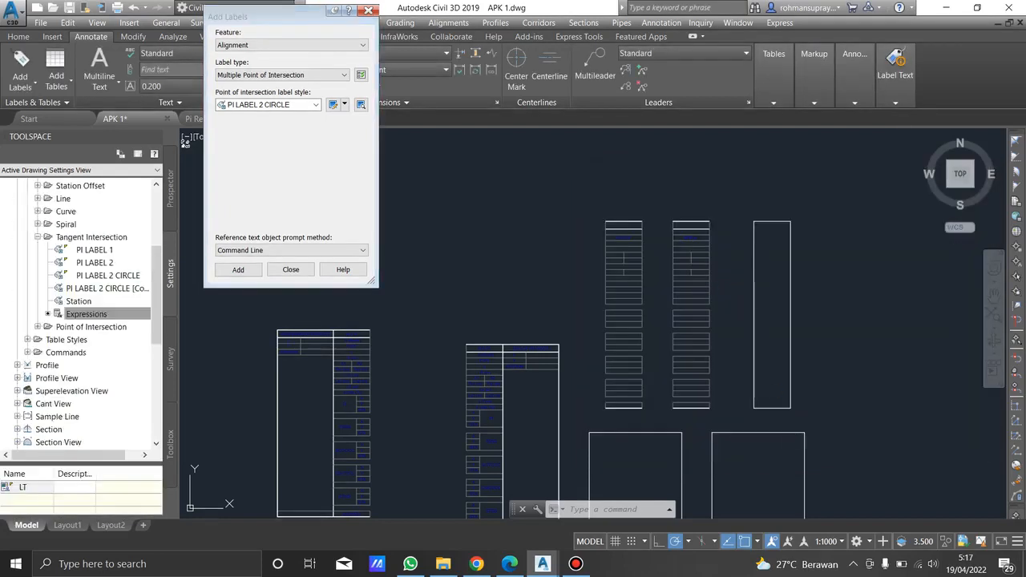
# - Assign the PI LABEL 2 CIRCLE style to the alignment PI label in the table's first PI column
pyautogui.scroll(-4, 753, 264)
pyautogui.scroll(10, 733, 318)
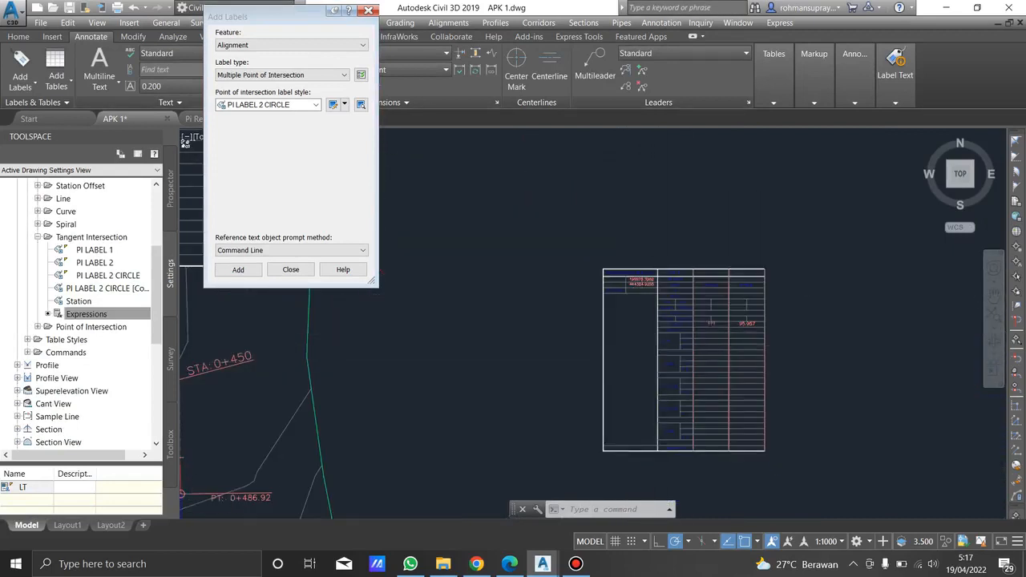
pyautogui.doubleClick(733, 318)
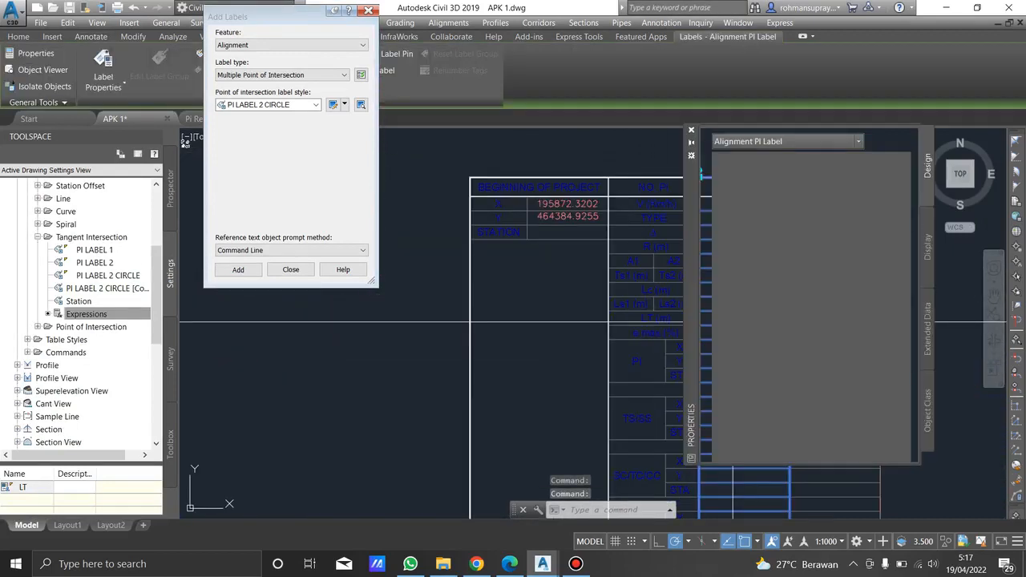
pyautogui.click(833, 304)
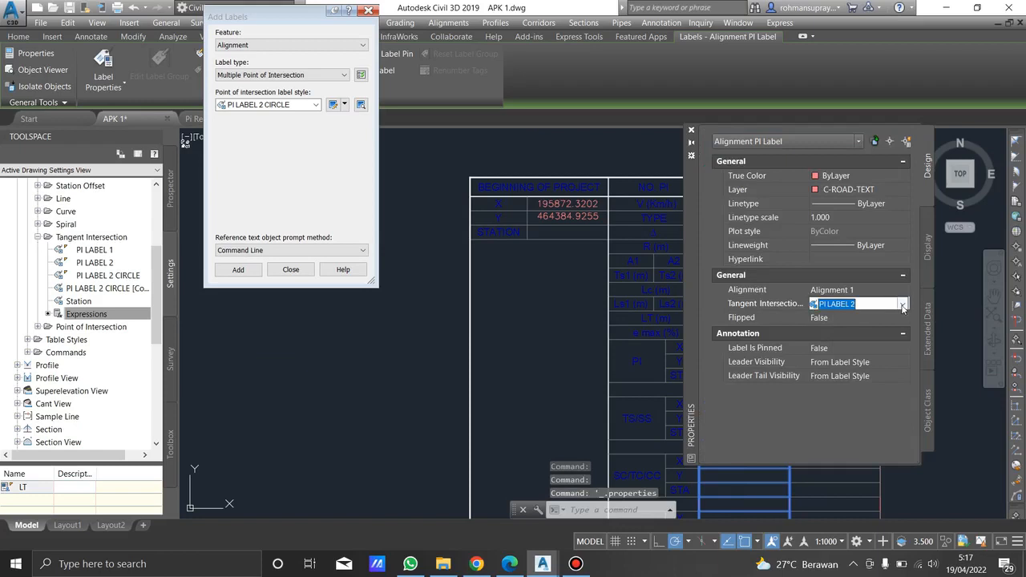
pyautogui.click(902, 304)
pyautogui.click(862, 342)
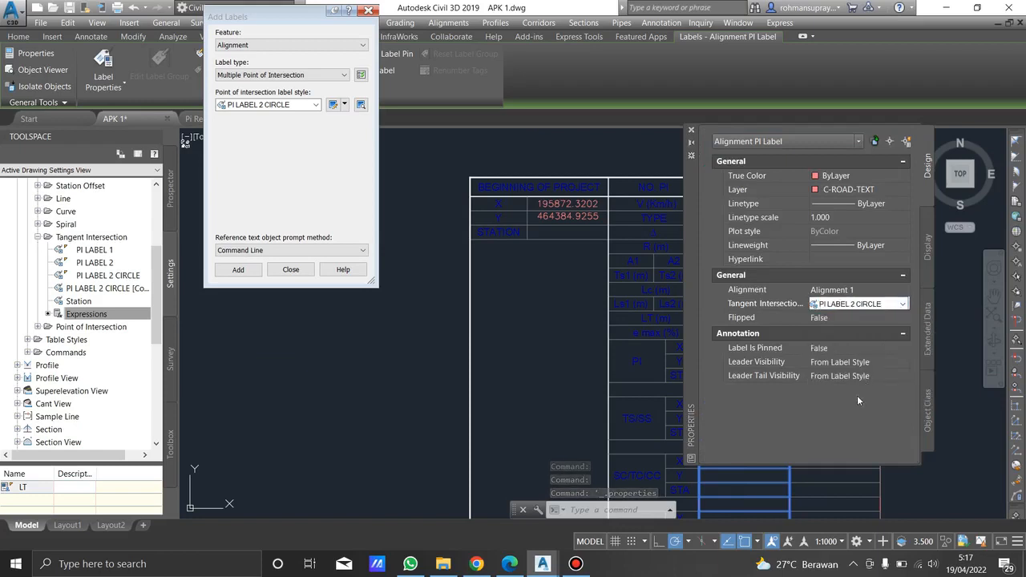
pyautogui.click(692, 132)
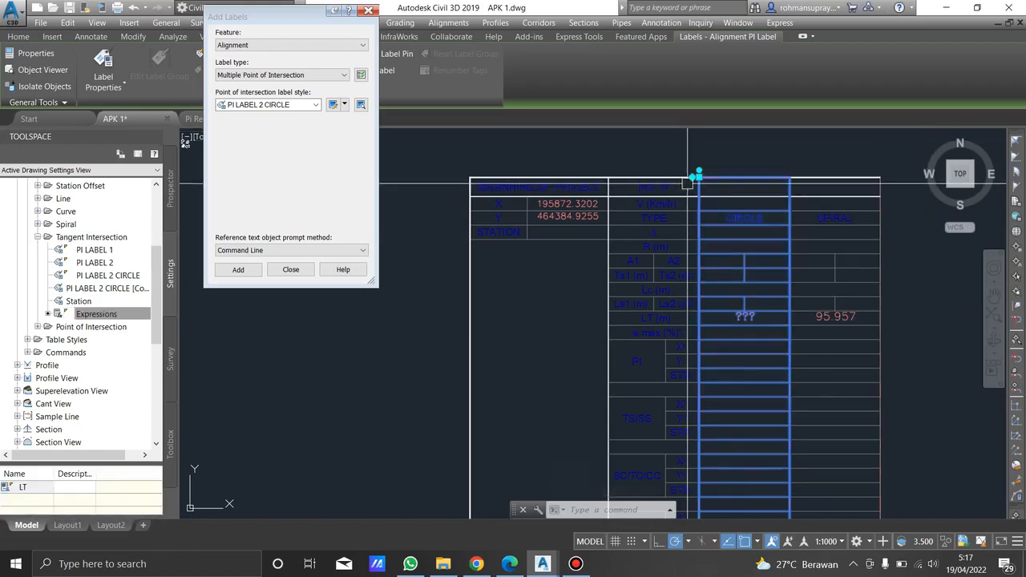
pyautogui.moveTo(694, 171); pyautogui.dragTo(629, 152, button='middle')
pyautogui.press('Escape')
pyautogui.press('Escape')
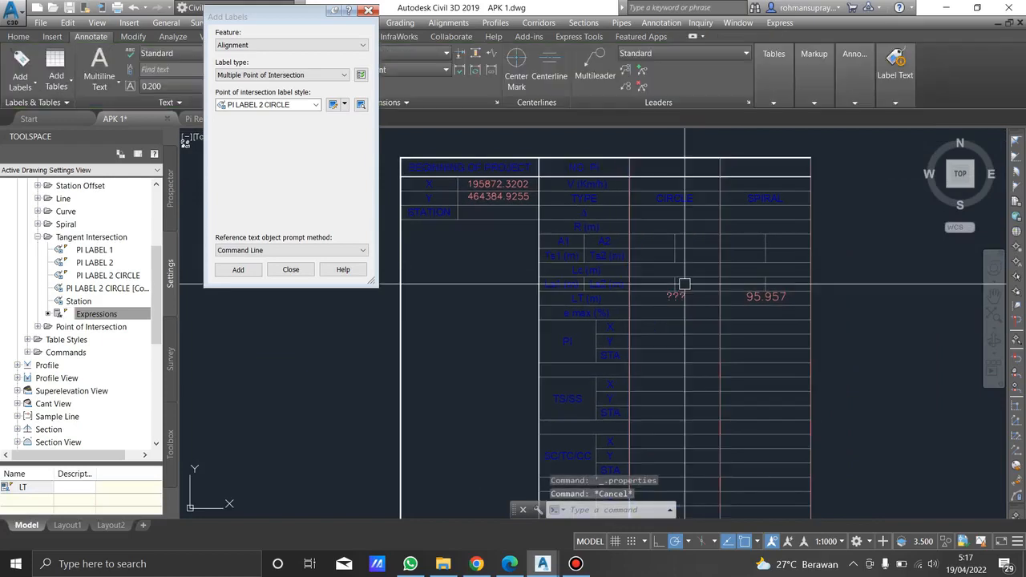
# - Regenerate the drawing and check the properties of the PI label in the CIRCLE column
pyautogui.click(681, 287)
pyautogui.write('RE')
pyautogui.press('Return')
pyautogui.press('Escape')
pyautogui.click(686, 276)
pyautogui.doubleClick(686, 276)
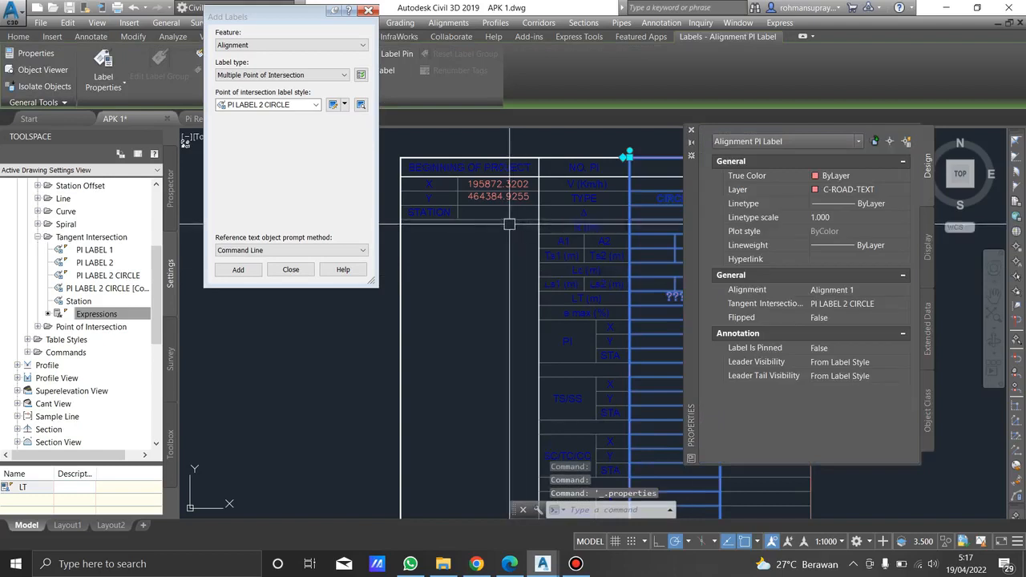
# - Replace the LT component's contents in the PI LABEL 2 CIRCLE style with a hyphen and save the style
pyautogui.click(333, 105)
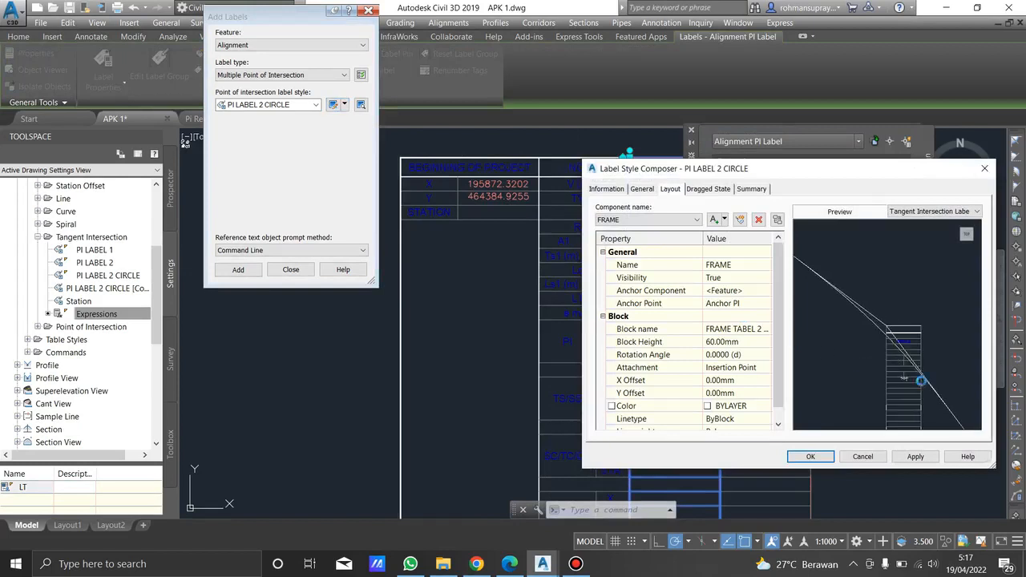
pyautogui.moveTo(888, 350); pyautogui.dragTo(858, 351, button='middle')
pyautogui.click(695, 220)
pyautogui.click(656, 247)
pyautogui.click(741, 328)
pyautogui.click(766, 329)
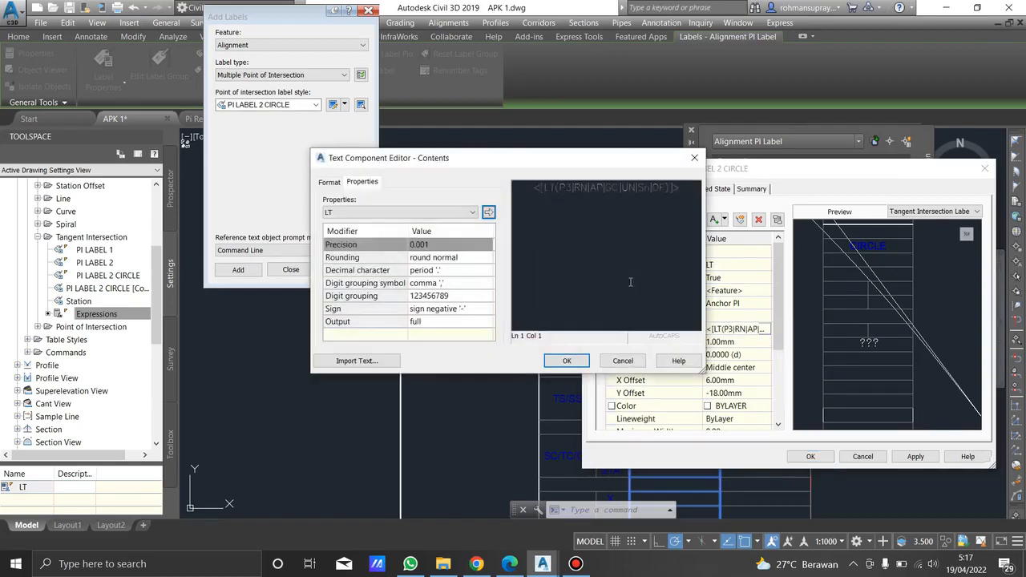
pyautogui.press('Delete')
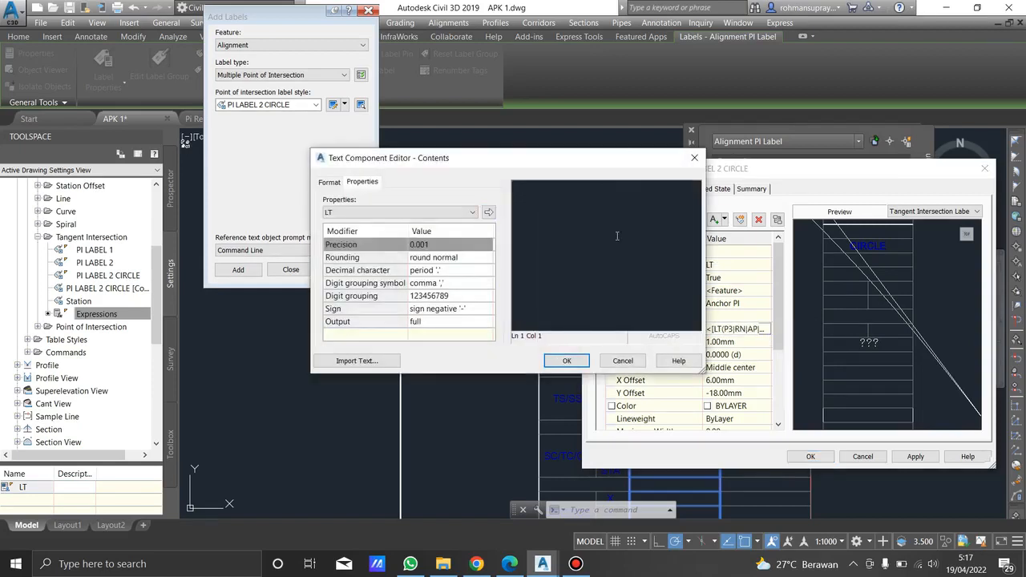
pyautogui.click(585, 360)
pyautogui.click(915, 456)
pyautogui.click(810, 456)
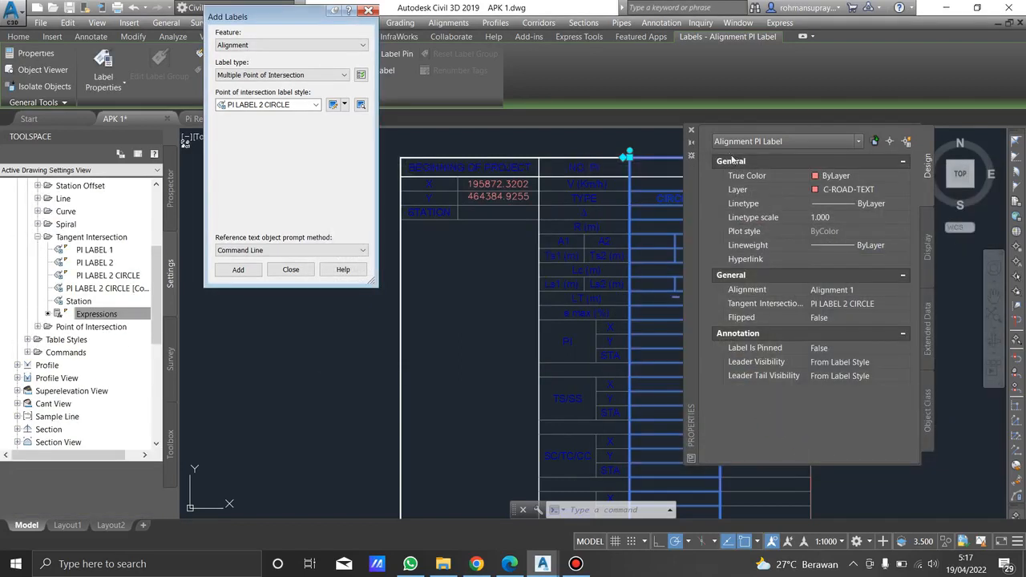
# - Close the PI label's properties, clear the selection and finish adding labels
pyautogui.click(692, 129)
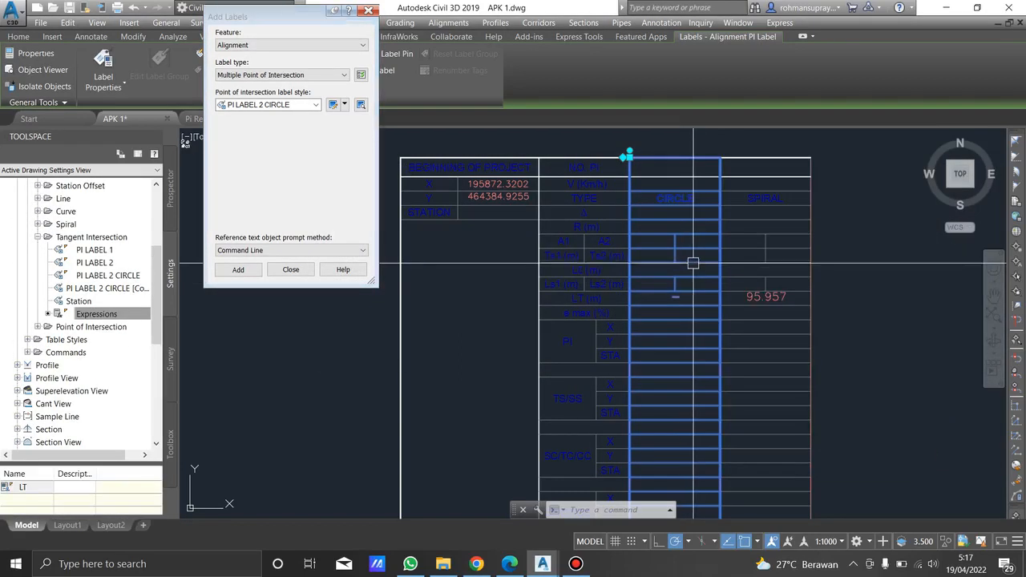
pyautogui.press('Escape')
pyautogui.press('Escape')
pyautogui.scroll(-4, 678, 285)
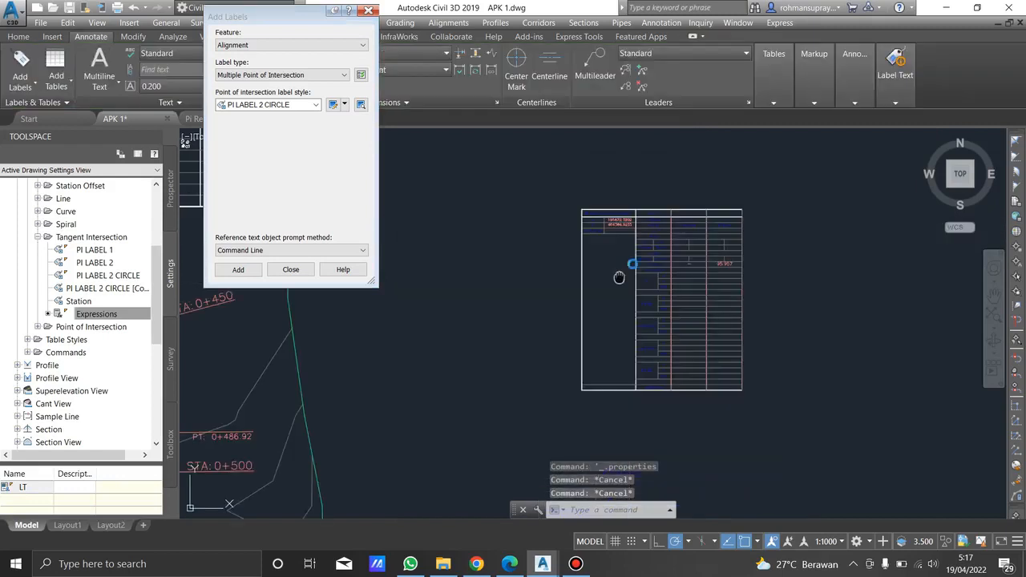
pyautogui.click(290, 269)
pyautogui.moveTo(653, 197); pyautogui.dragTo(571, 243, button='middle')
pyautogui.scroll(4, 579, 233)
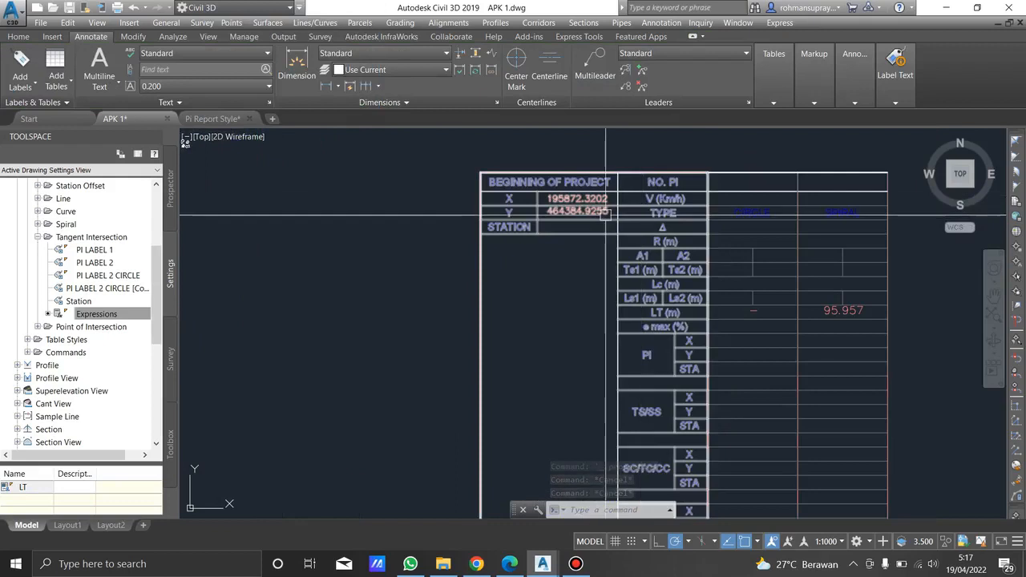
pyautogui.scroll(-2, 603, 218)
# - Switch to the Standar Geometrik Alinyemen PDF and examine the S-C-S PI Report (Style 2) table on page 3
pyautogui.click(510, 563)
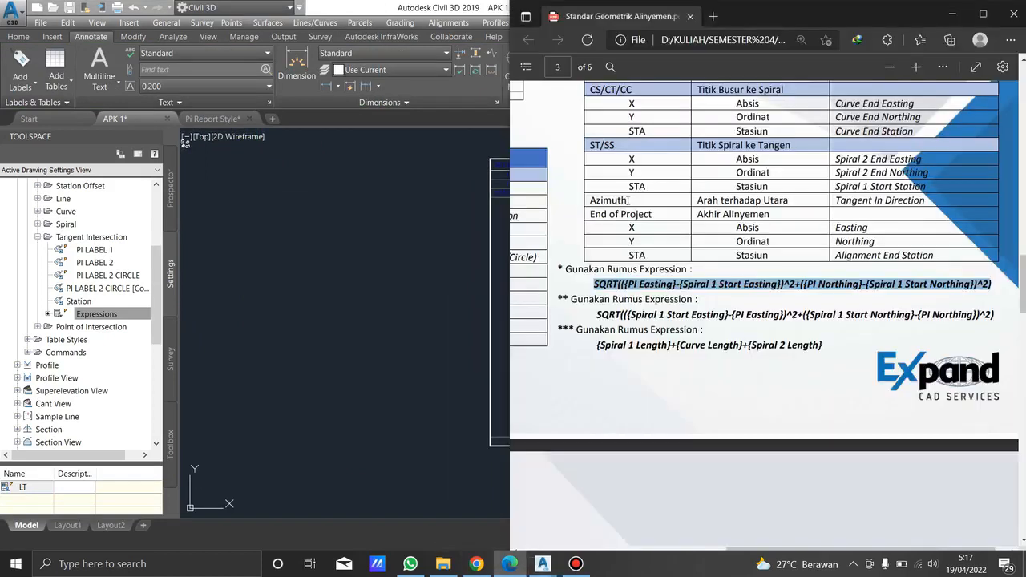
pyautogui.keyDown('ctrl'); pyautogui.scroll(-3, 795, 248); pyautogui.keyUp('ctrl')
pyautogui.scroll(3, 641, 260)
pyautogui.keyDown('ctrl'); pyautogui.scroll(2, 620, 261); pyautogui.keyUp('ctrl')
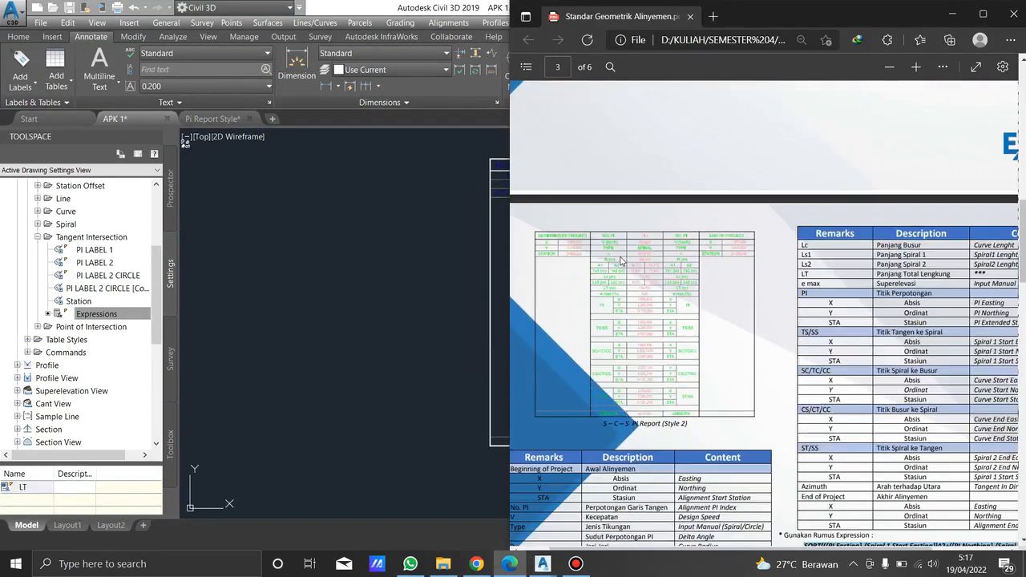
pyautogui.keyDown('ctrl'); pyautogui.scroll(1, 701, 274); pyautogui.keyUp('ctrl')
pyautogui.keyDown('ctrl'); pyautogui.scroll(1, 669, 282); pyautogui.keyUp('ctrl')
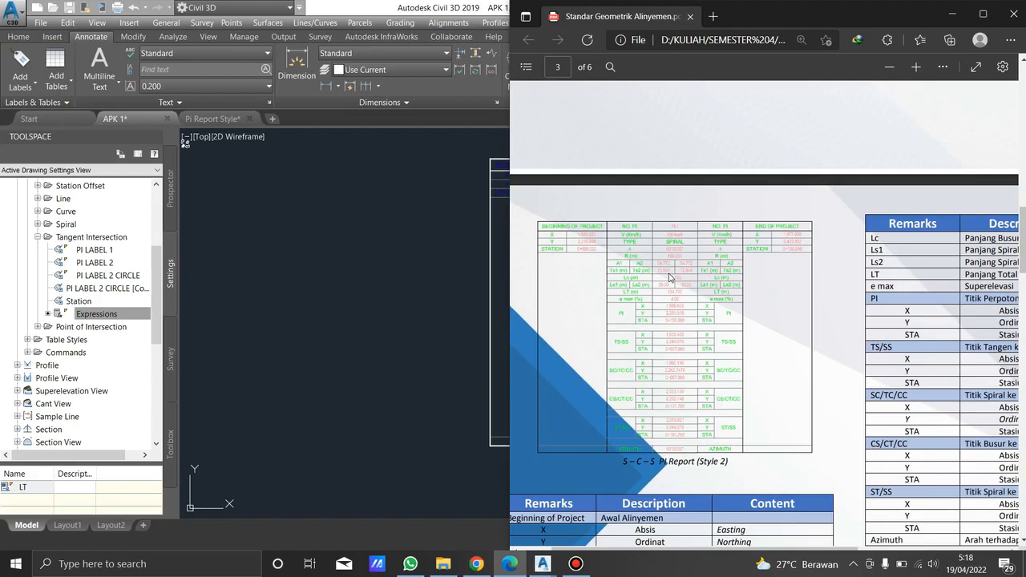
pyautogui.click(576, 563)
pyautogui.click(672, 136)
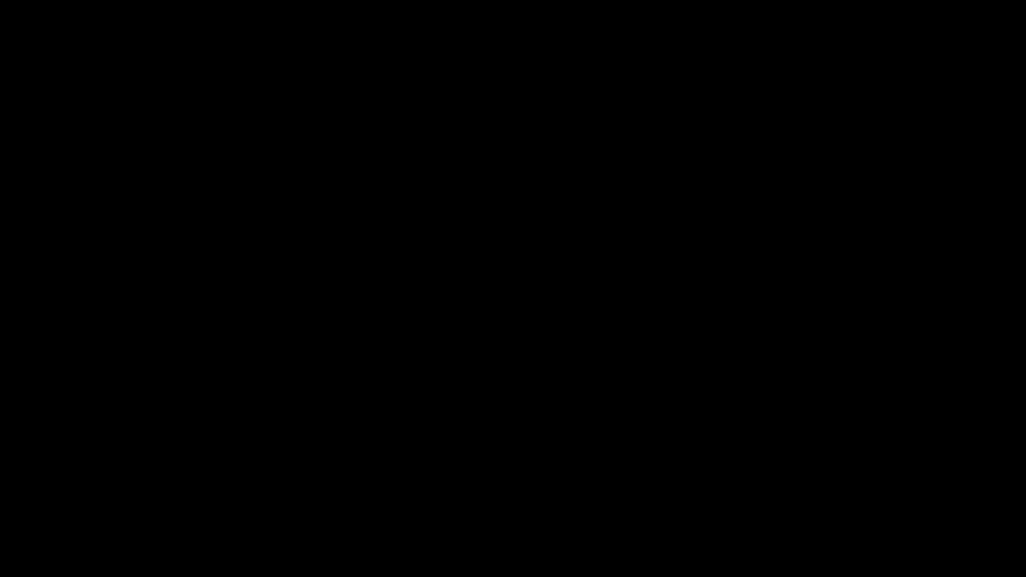